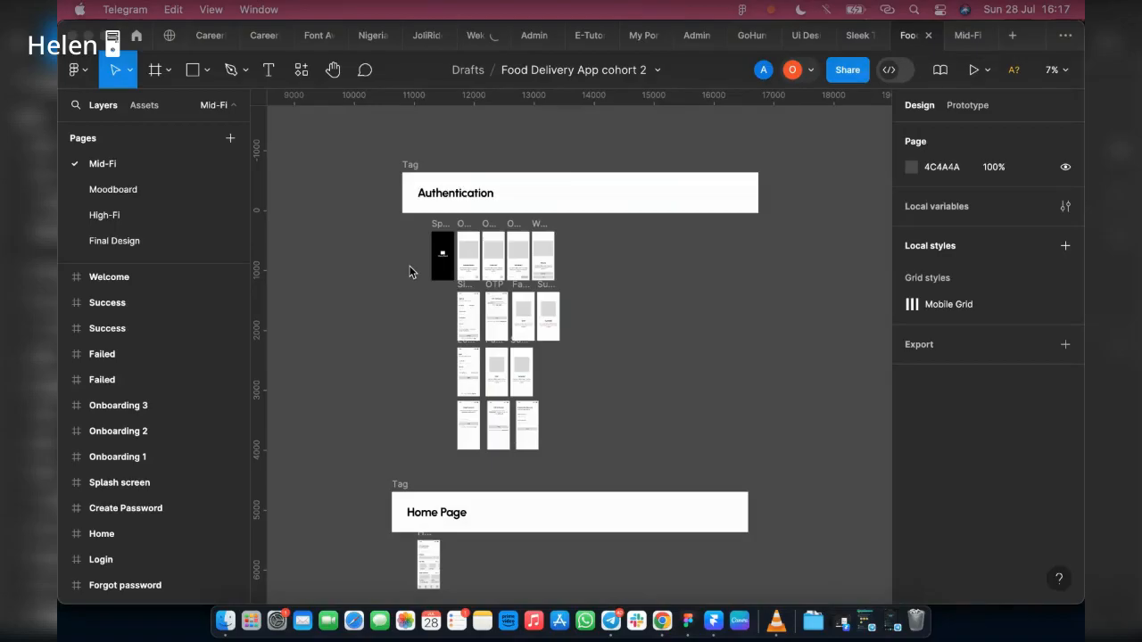
Step: Examine the authentication screens on the Mid-Fi page, from the splash, onboarding and sign-up screens to login and password recovery
{"action": "left_click", "coordinate": [350, 360]}
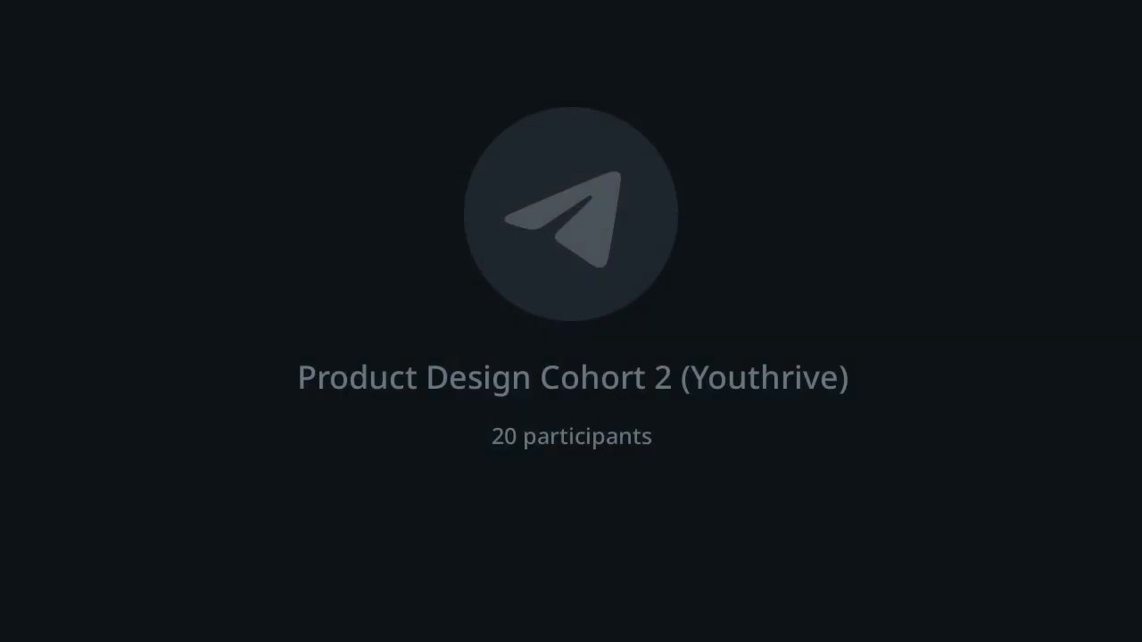
{"action": "scroll", "coordinate": [496, 245], "scroll_direction": "up", "scroll_amount": 5}
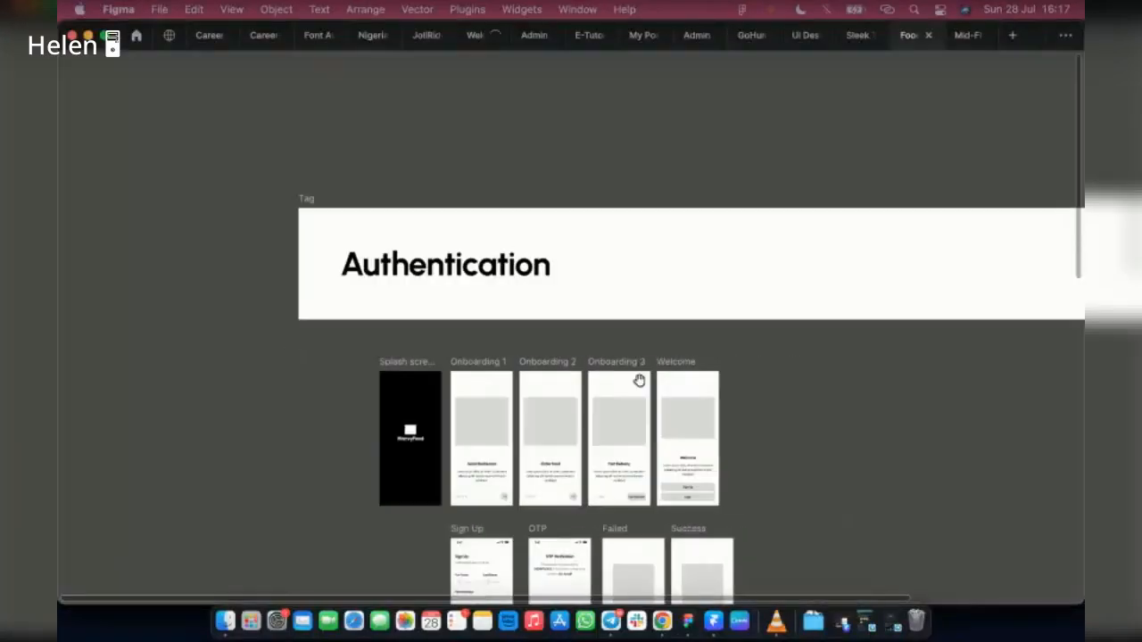
{"action": "scroll", "coordinate": [618, 381], "scroll_direction": "down", "scroll_amount": 5}
{"action": "scroll", "coordinate": [580, 388], "scroll_direction": "down", "scroll_amount": 5}
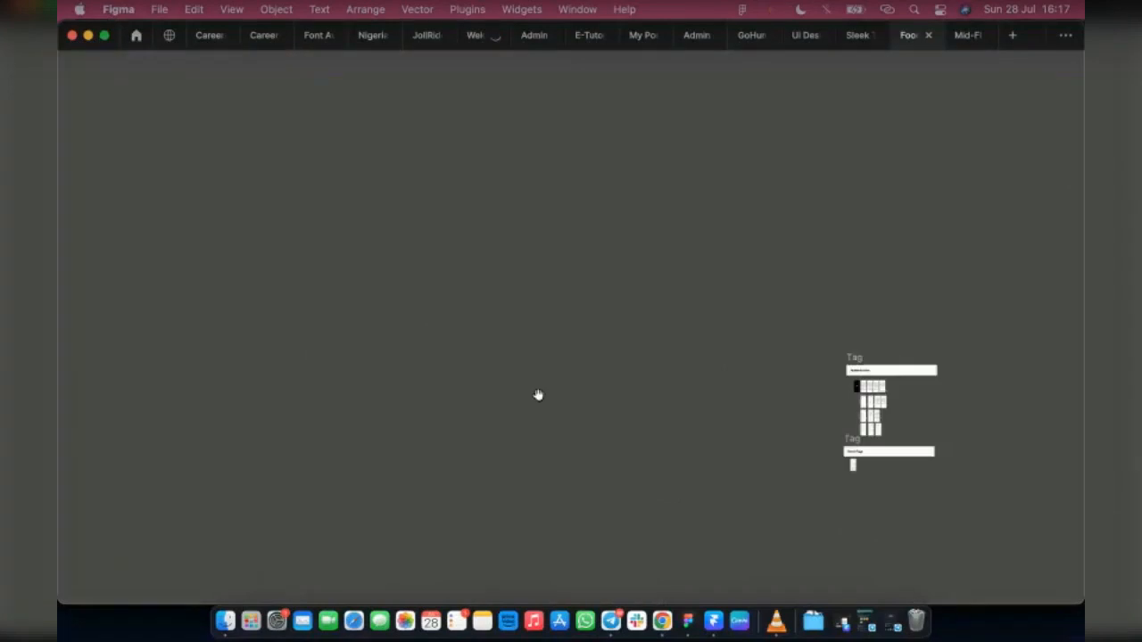
{"action": "key", "text": "ctrl+backslash"}
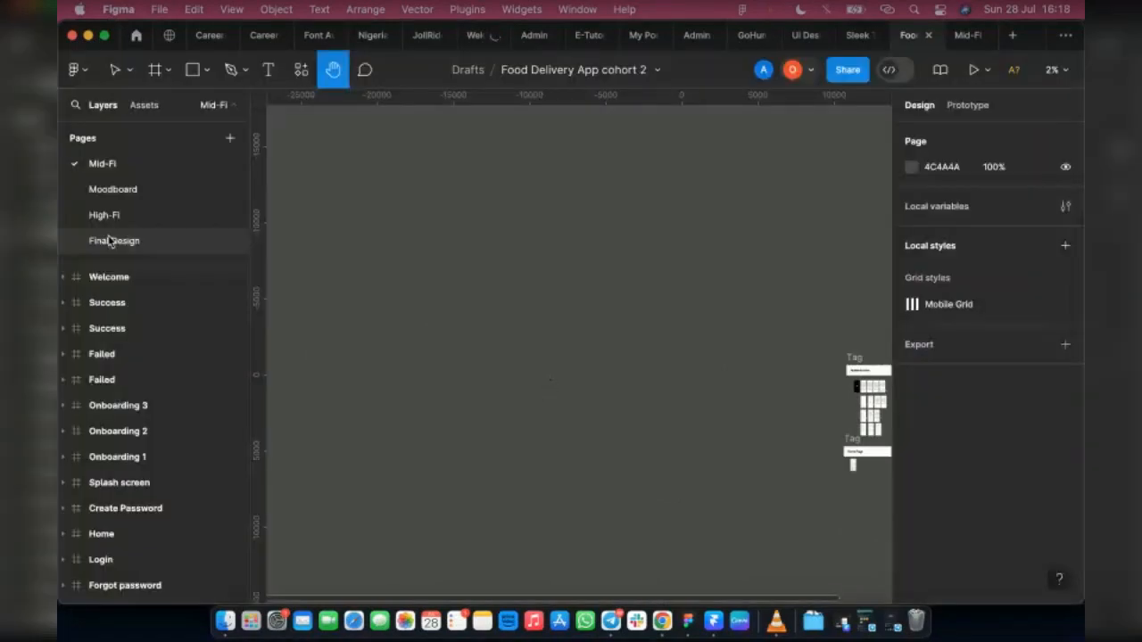
{"action": "left_click", "coordinate": [108, 220]}
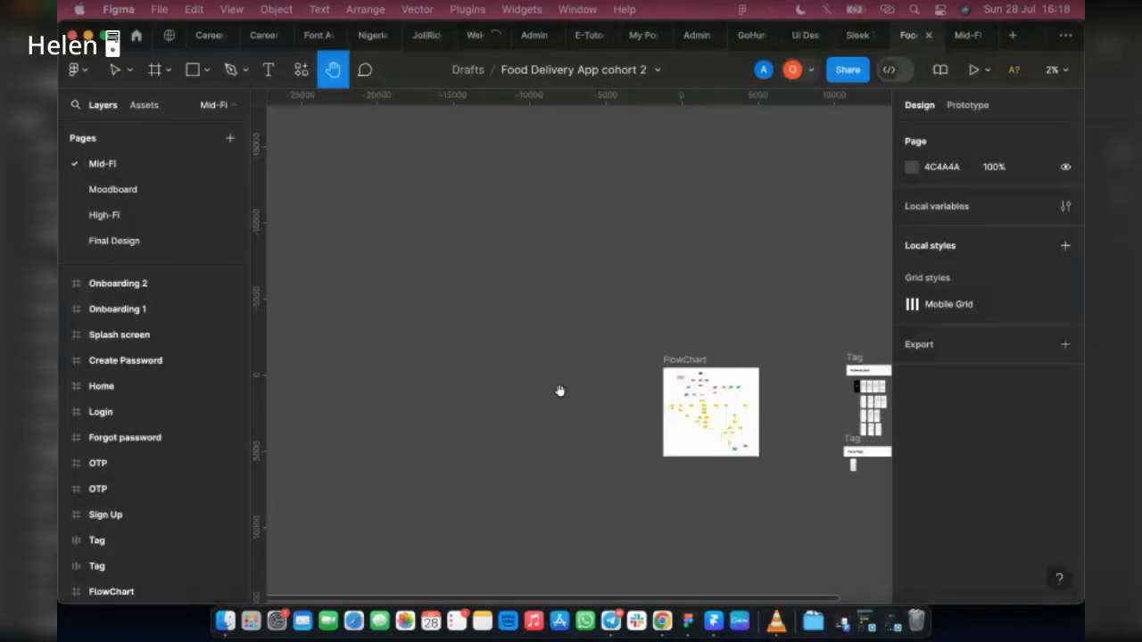
{"action": "left_click_drag", "start_coordinate": [560, 391], "coordinate": [521, 369]}
{"action": "scroll", "coordinate": [521, 370], "scroll_direction": "up", "scroll_amount": 3}
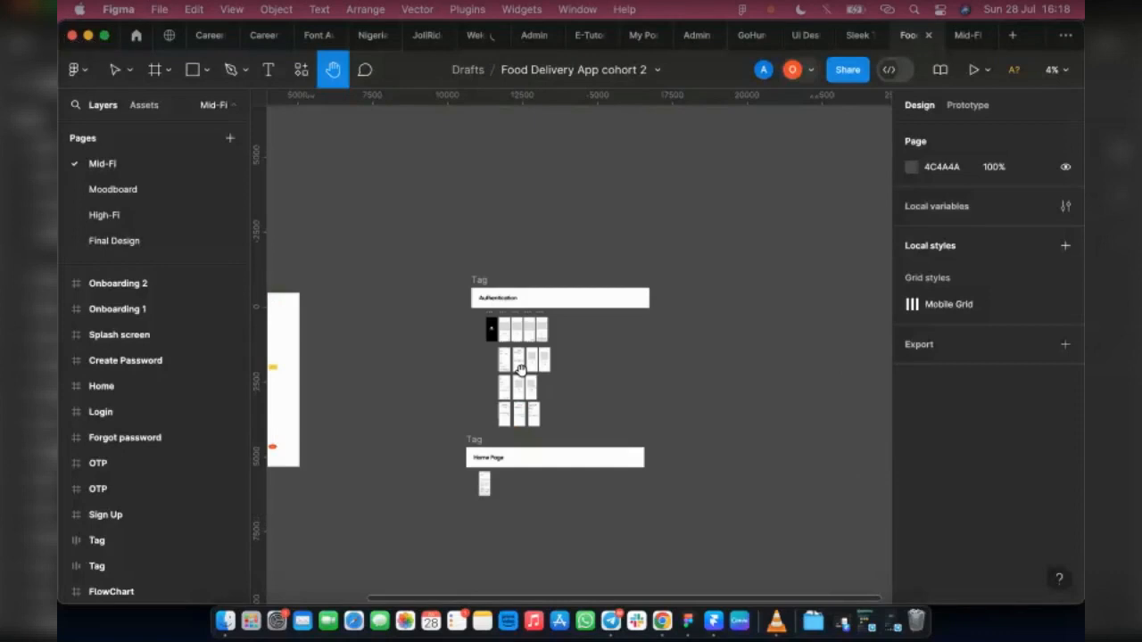
{"action": "scroll", "coordinate": [517, 365], "scroll_direction": "up", "scroll_amount": 5}
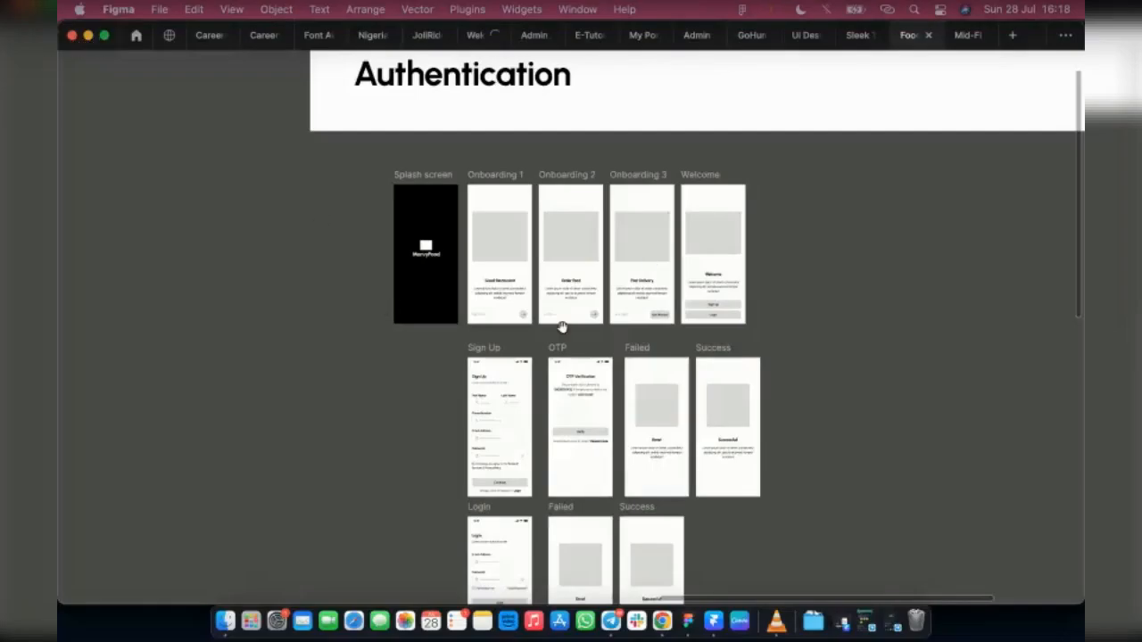
{"action": "scroll", "coordinate": [563, 329], "scroll_direction": "down", "scroll_amount": 3}
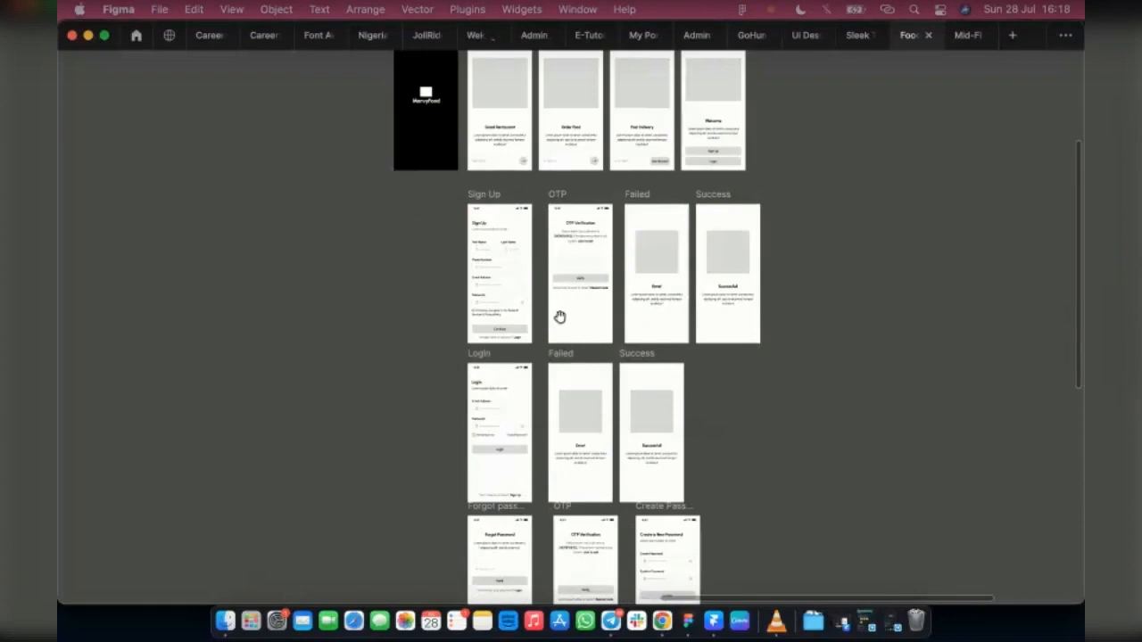
{"action": "scroll", "coordinate": [571, 357], "scroll_direction": "down", "scroll_amount": 5}
{"action": "scroll", "coordinate": [587, 167], "scroll_direction": "up", "scroll_amount": 1}
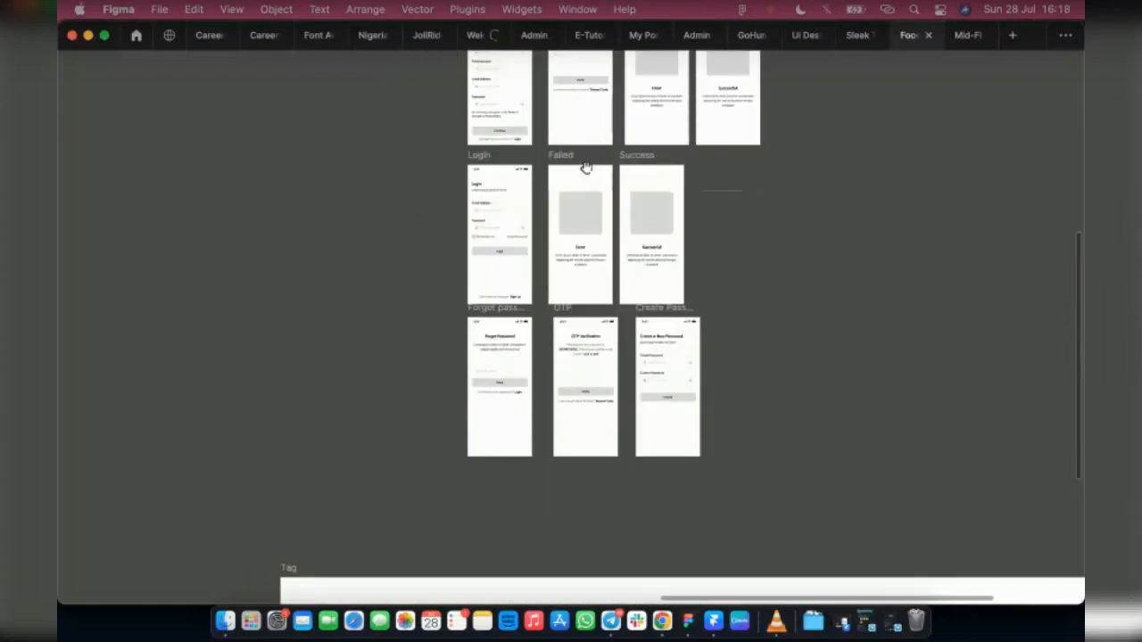
{"action": "scroll", "coordinate": [429, 93], "scroll_direction": "up", "scroll_amount": 5}
{"action": "scroll", "coordinate": [495, 232], "scroll_direction": "up", "scroll_amount": 3}
{"action": "scroll", "coordinate": [590, 312], "scroll_direction": "up", "scroll_amount": 3}
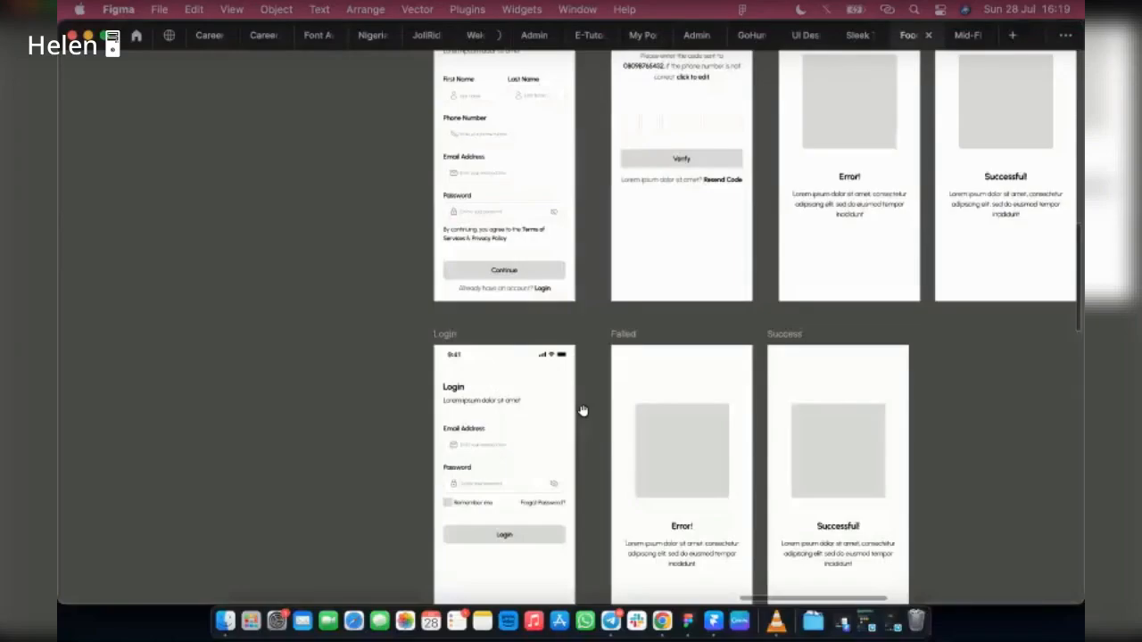
Step: Examine the Home screen under the Home Page tag and its place beside the flowchart and authentication screens
{"action": "scroll", "coordinate": [502, 342], "scroll_direction": "down", "scroll_amount": 3}
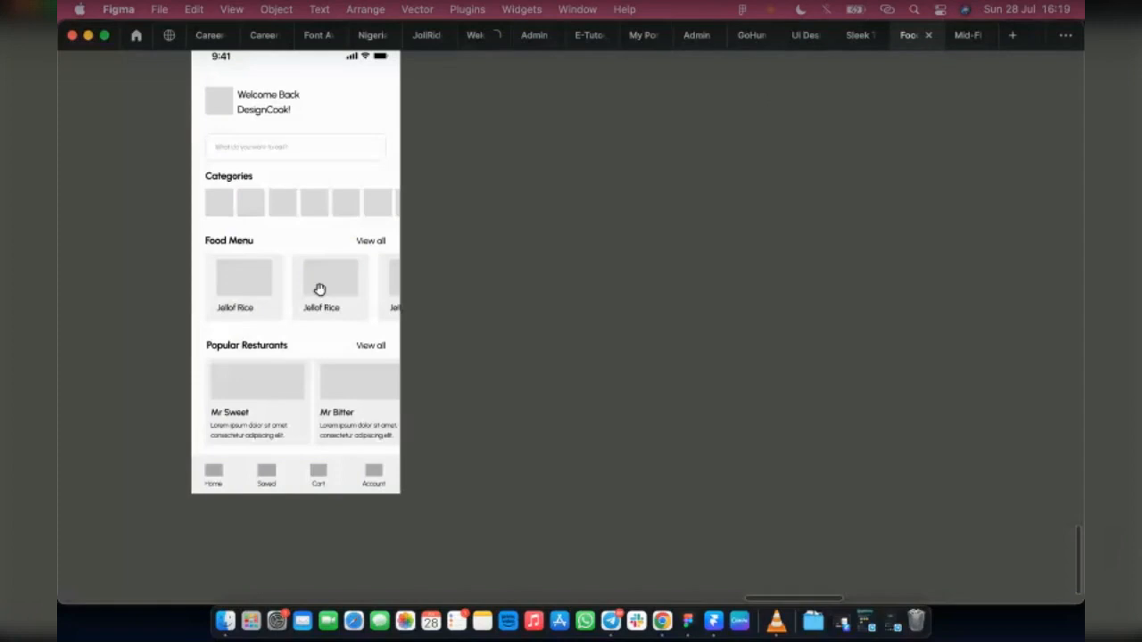
{"action": "scroll", "coordinate": [945, 331], "scroll_direction": "down", "scroll_amount": 3}
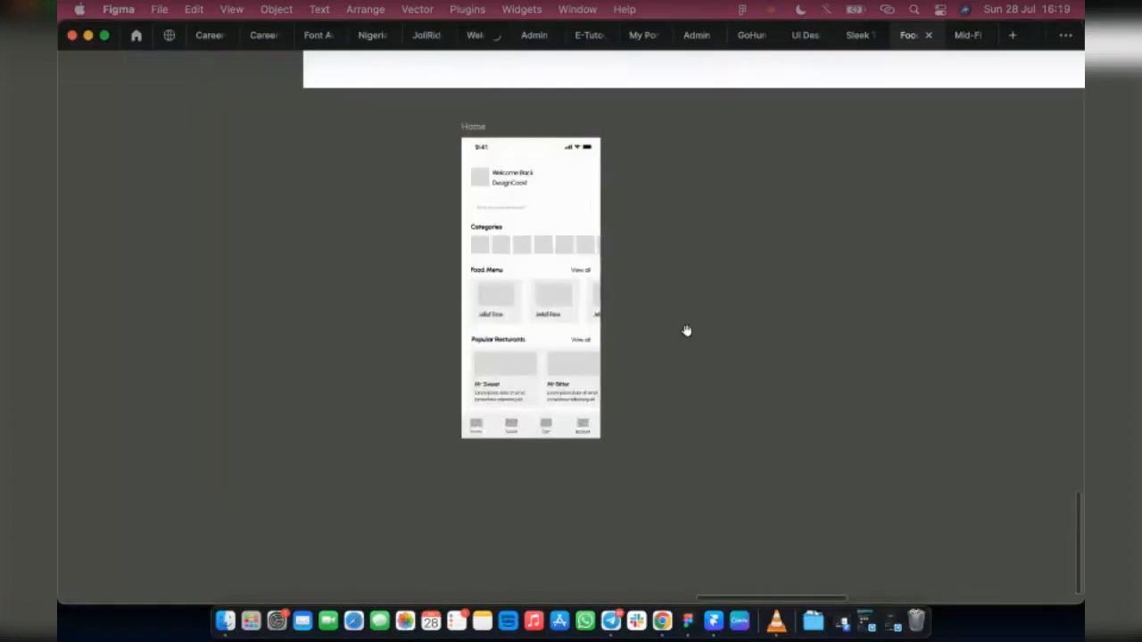
{"action": "key", "text": "super+backslash"}
{"action": "scroll", "coordinate": [724, 387], "scroll_direction": "down", "scroll_amount": 5}
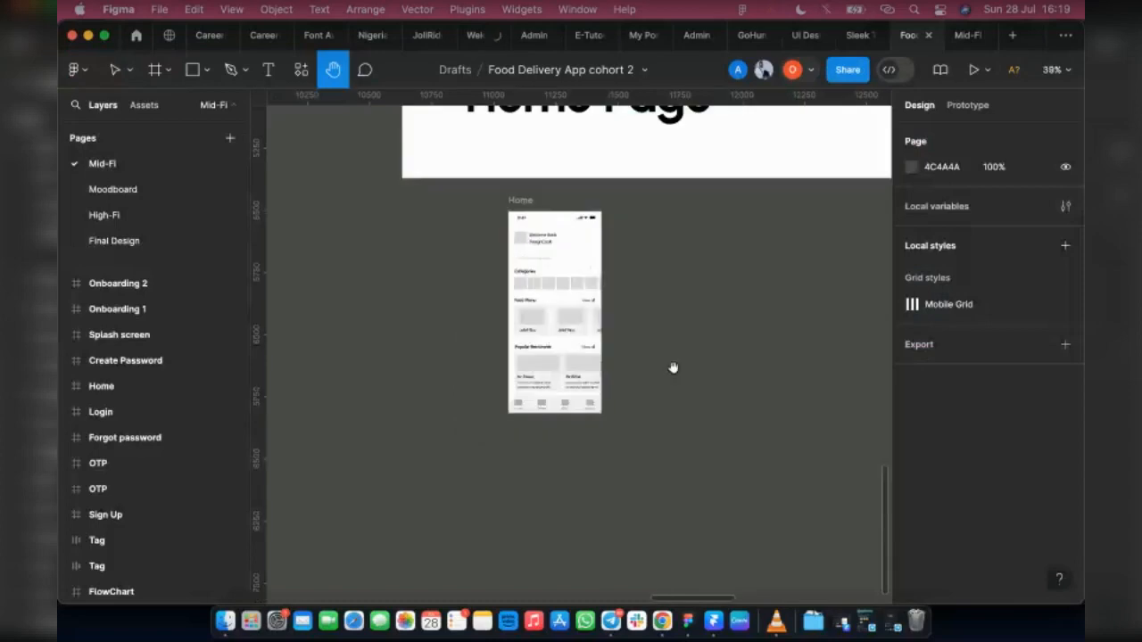
{"action": "scroll", "coordinate": [713, 437], "scroll_direction": "down", "scroll_amount": 5}
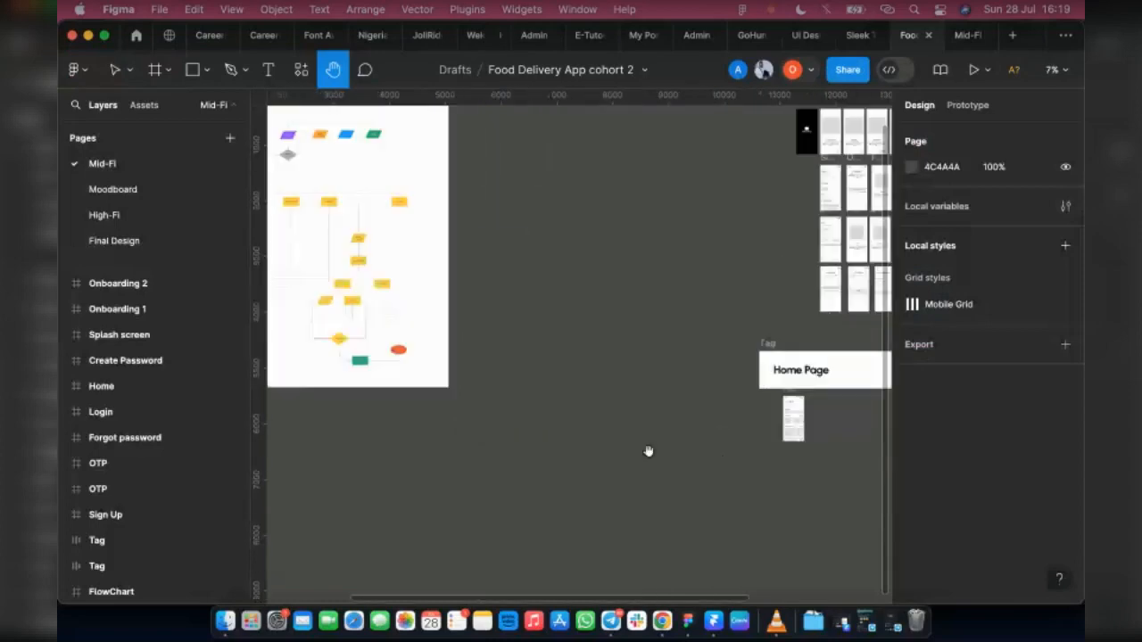
{"action": "scroll", "coordinate": [649, 452], "scroll_direction": "up", "scroll_amount": 2}
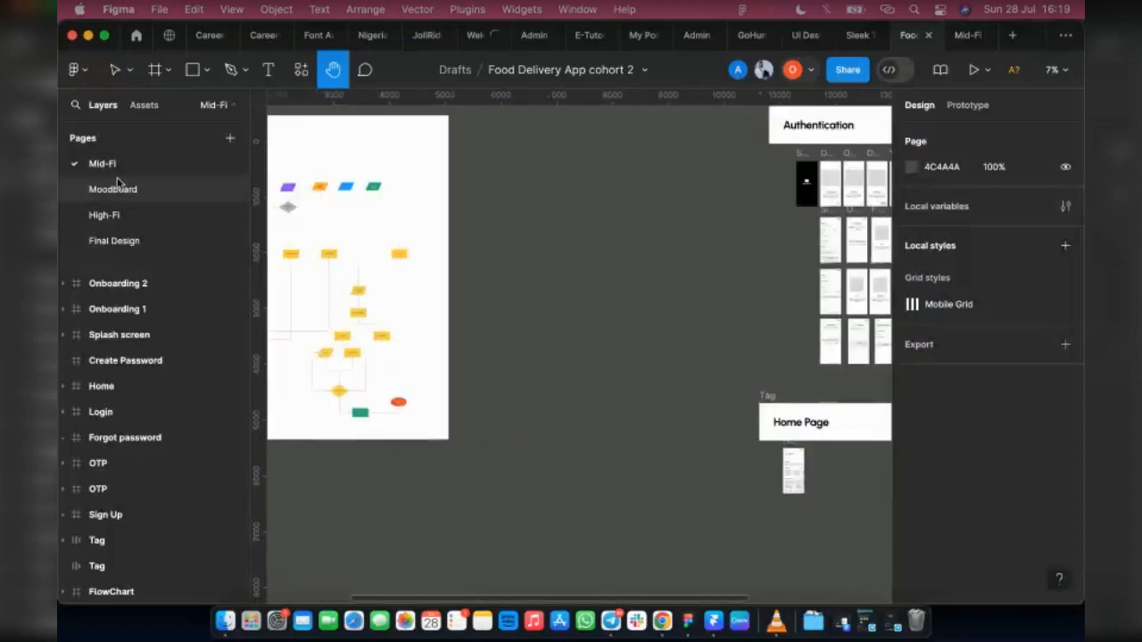
{"action": "scroll", "coordinate": [880, 420], "scroll_direction": "right", "scroll_amount": 3}
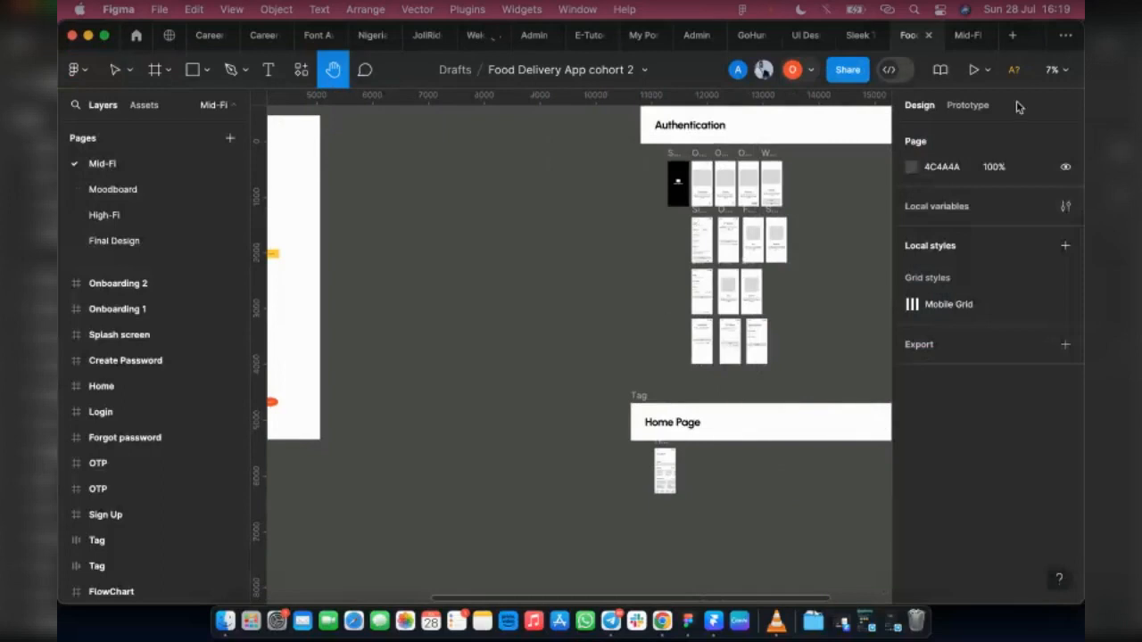
Step: Show the prototype connections and examine how they link the Sign Up, OTP, Success and Home screens, and the unlinked login and password frames
{"action": "left_click", "coordinate": [960, 111]}
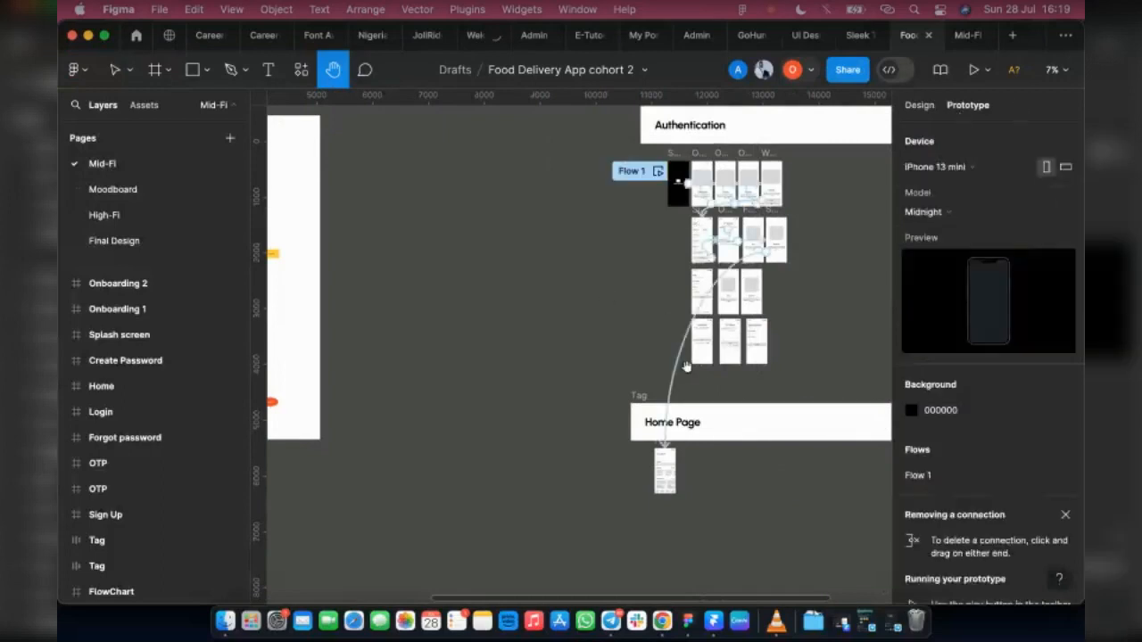
{"action": "scroll", "coordinate": [764, 229], "scroll_direction": "up", "scroll_amount": 5}
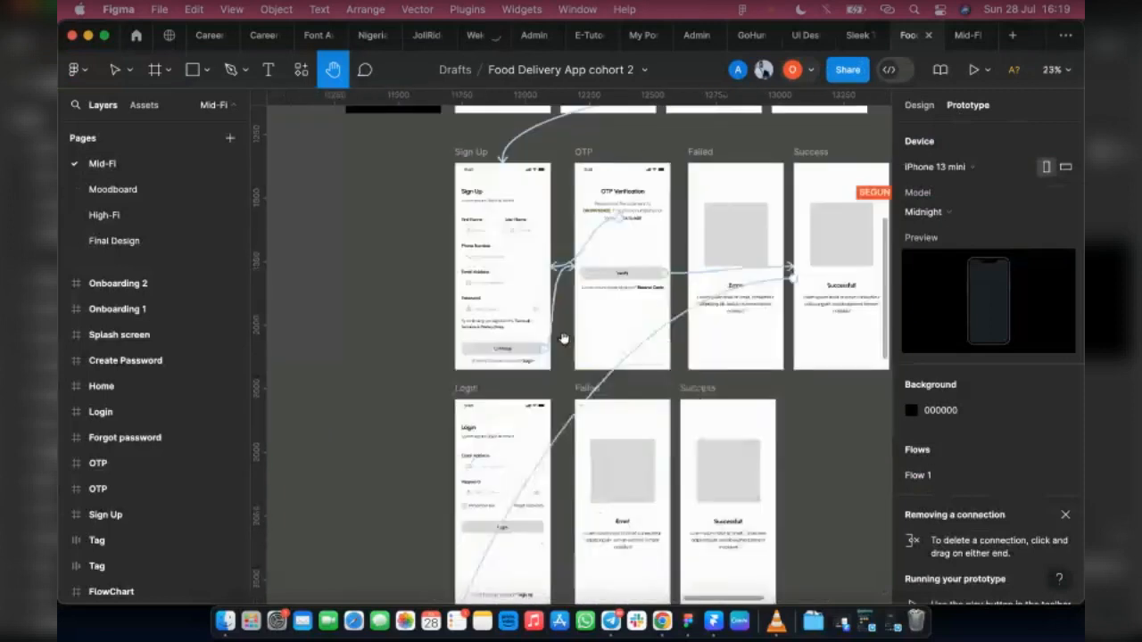
{"action": "scroll", "coordinate": [564, 339], "scroll_direction": "up", "scroll_amount": 4}
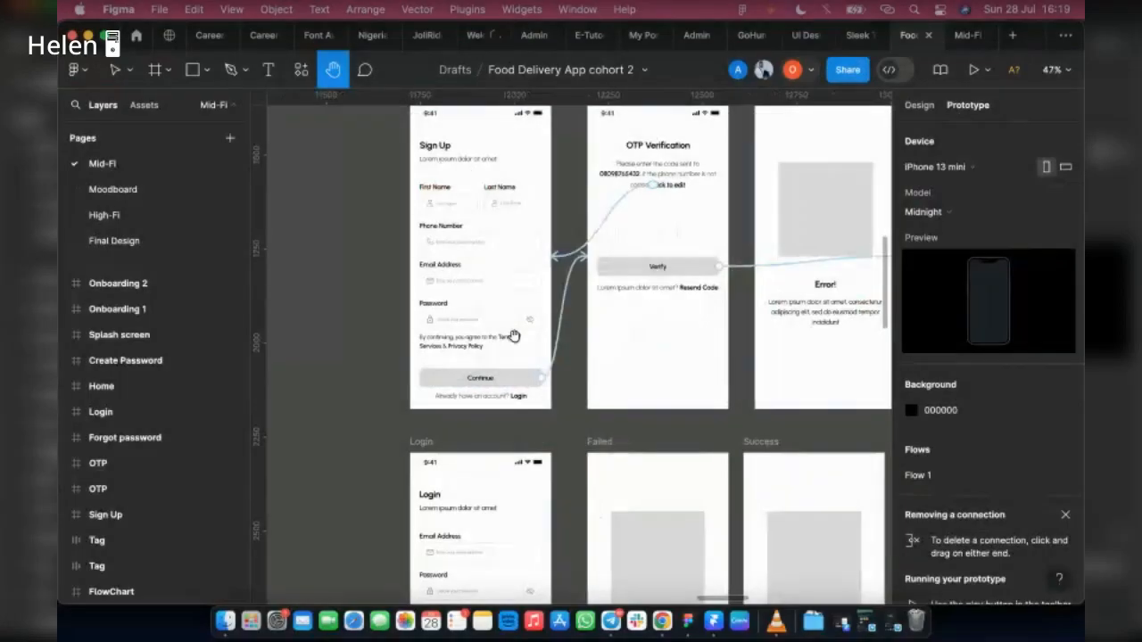
{"action": "scroll", "coordinate": [448, 329], "scroll_direction": "up", "scroll_amount": 2}
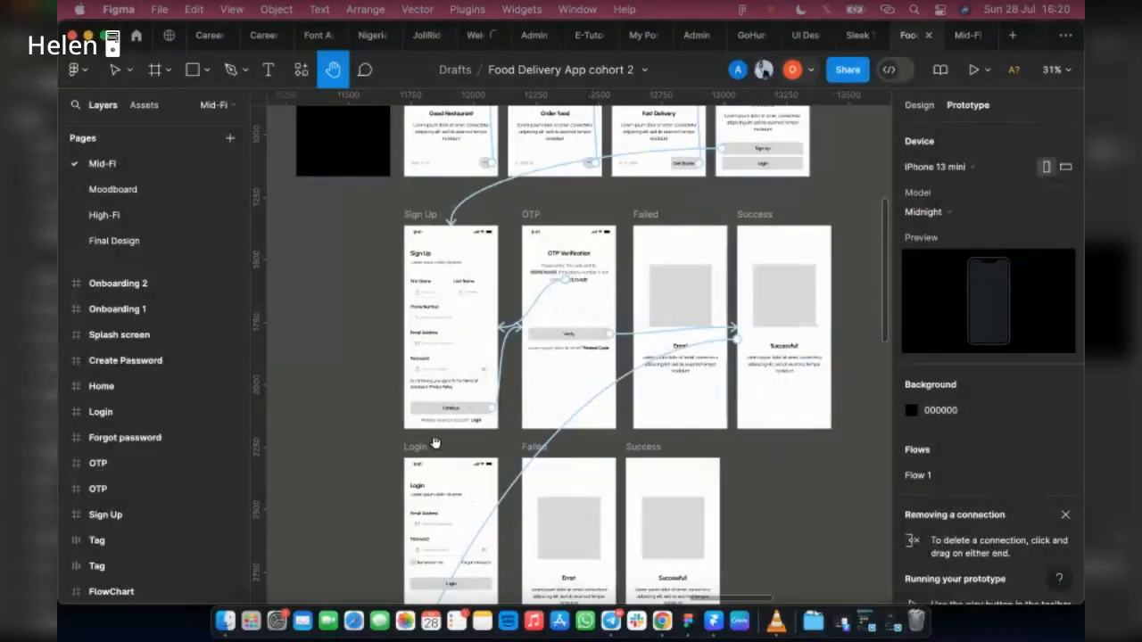
{"action": "scroll", "coordinate": [434, 443], "scroll_direction": "down", "scroll_amount": 2}
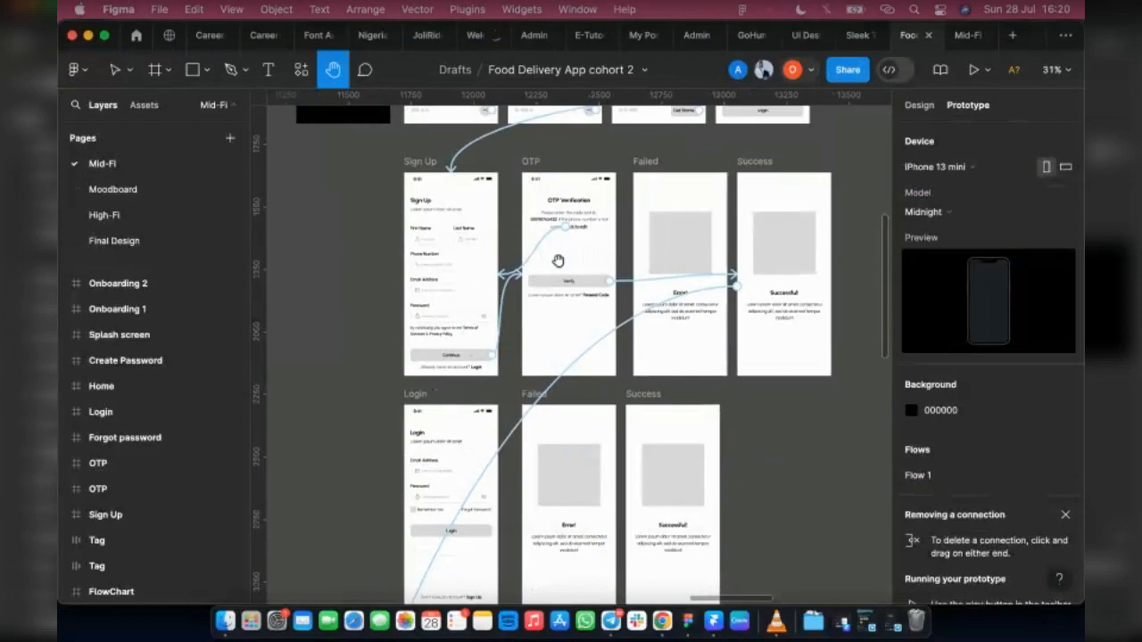
{"action": "scroll", "coordinate": [547, 341], "scroll_direction": "up", "scroll_amount": 5}
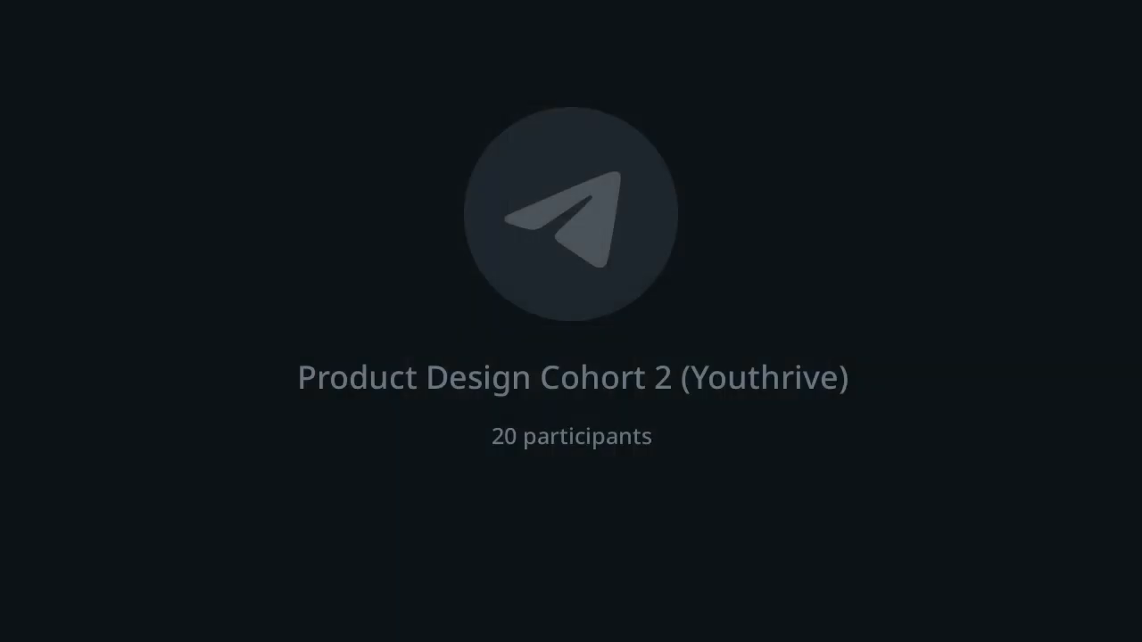
{"action": "scroll", "coordinate": [656, 412], "scroll_direction": "down", "scroll_amount": 10}
{"action": "scroll", "coordinate": [425, 368], "scroll_direction": "up", "scroll_amount": 3}
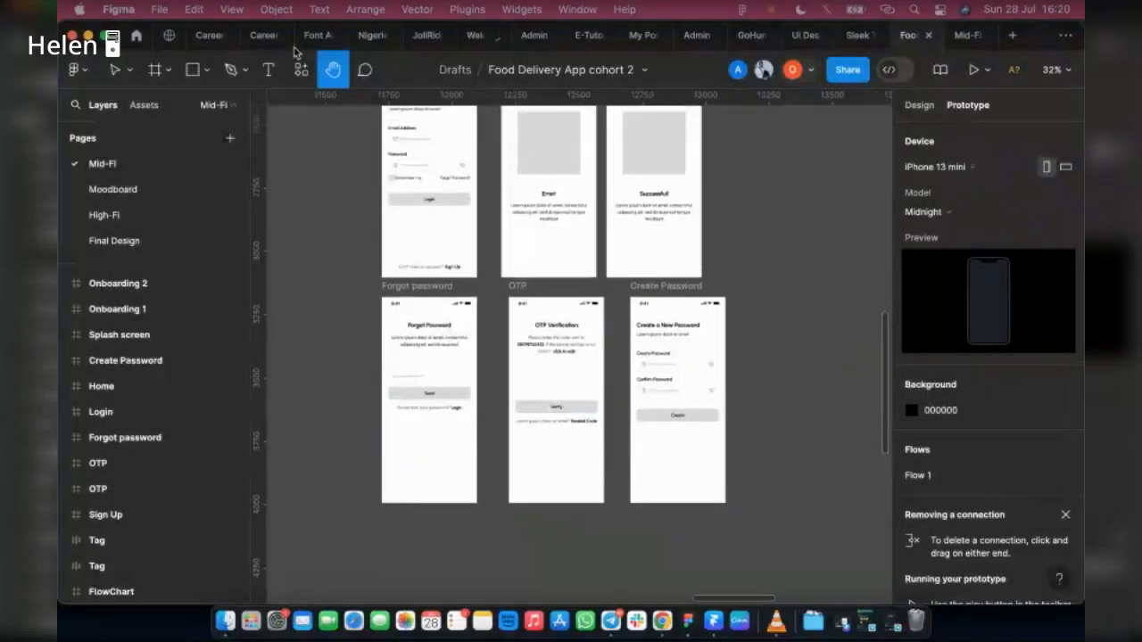
{"action": "scroll", "coordinate": [552, 343], "scroll_direction": "up", "scroll_amount": 5}
{"action": "scroll", "coordinate": [553, 344], "scroll_direction": "up", "scroll_amount": 1}
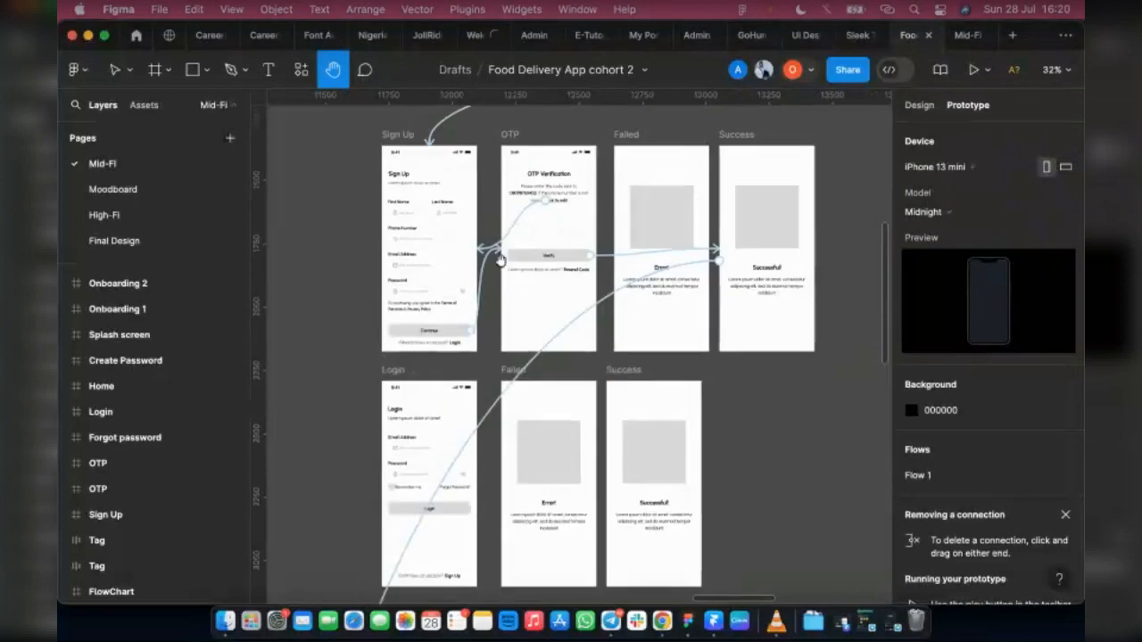
{"action": "scroll", "coordinate": [658, 301], "scroll_direction": "down", "scroll_amount": 10}
{"action": "scroll", "coordinate": [479, 323], "scroll_direction": "left", "scroll_amount": 2}
{"action": "scroll", "coordinate": [546, 375], "scroll_direction": "left", "scroll_amount": 2}
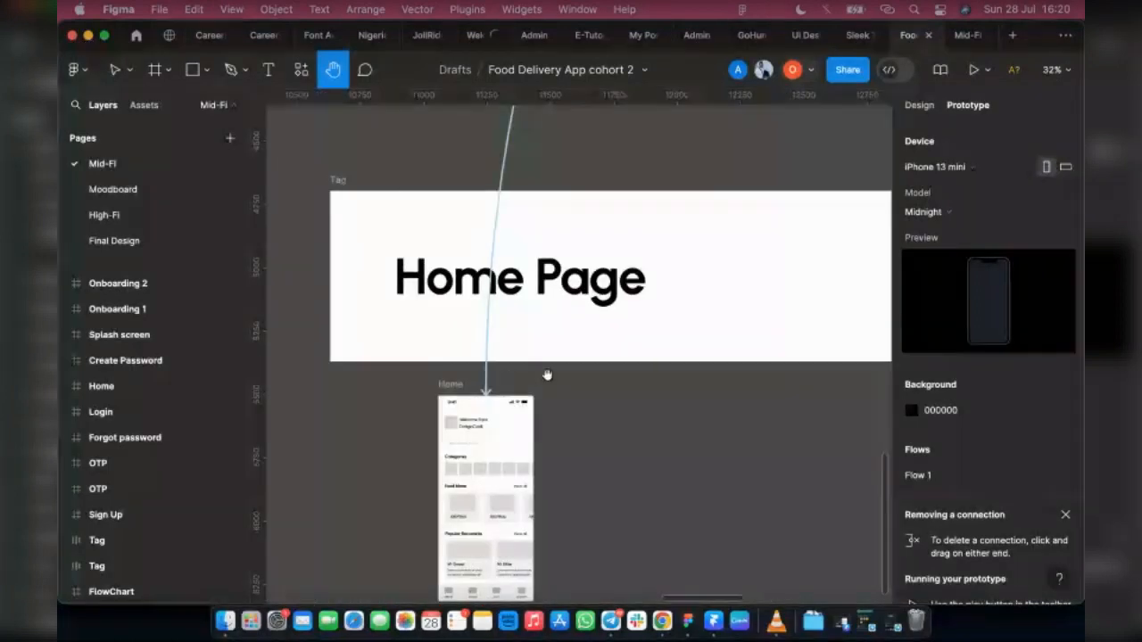
{"action": "scroll", "coordinate": [701, 338], "scroll_direction": "up", "scroll_amount": 10}
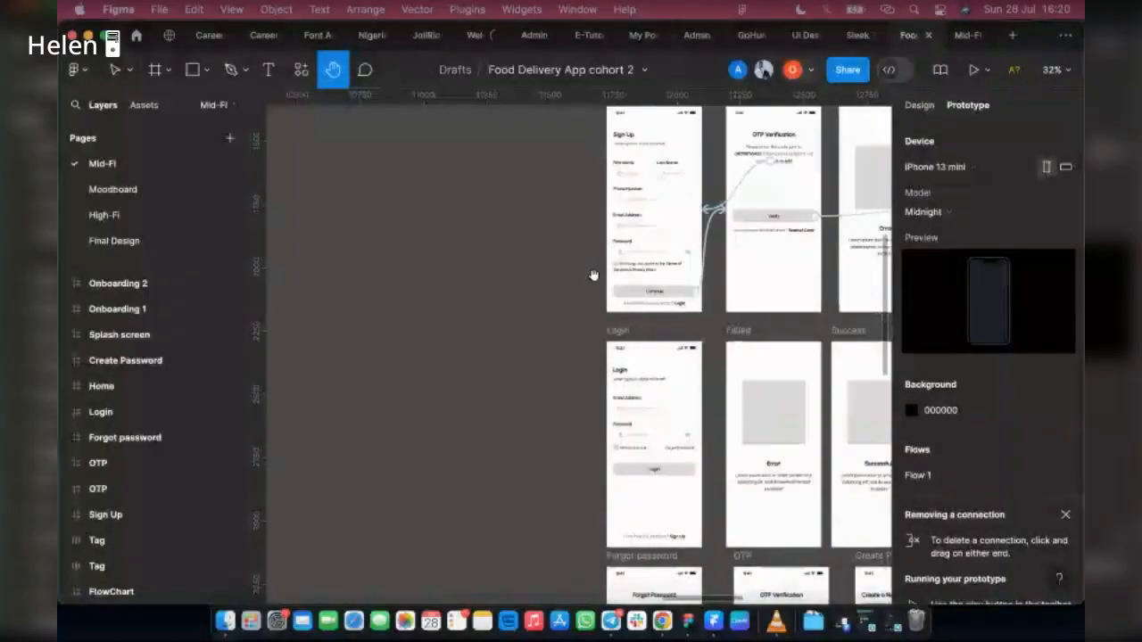
Step: Move the Sign Up frame farther away from the OTP frame to spread out the connections between them
{"action": "scroll", "coordinate": [611, 239], "scroll_direction": "left", "scroll_amount": 3}
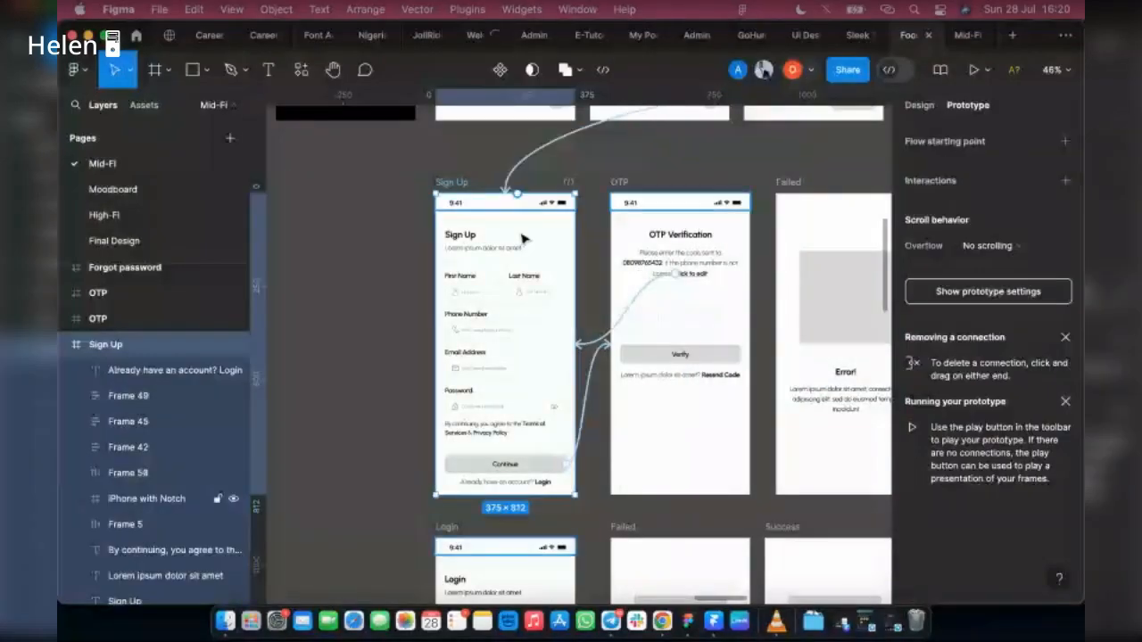
{"action": "left_click_drag", "start_coordinate": [522, 238], "coordinate": [371, 243]}
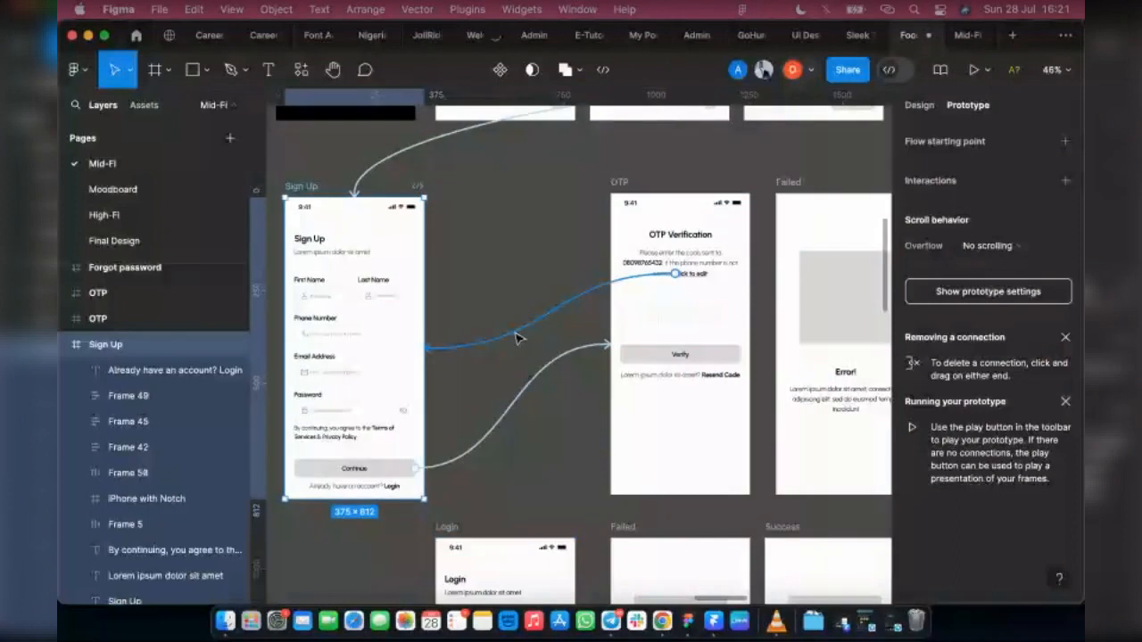
Step: Inspect the interaction details of the connection from the OTP screen's "click to edit" text to the Sign Up frame
{"action": "left_click", "coordinate": [518, 338]}
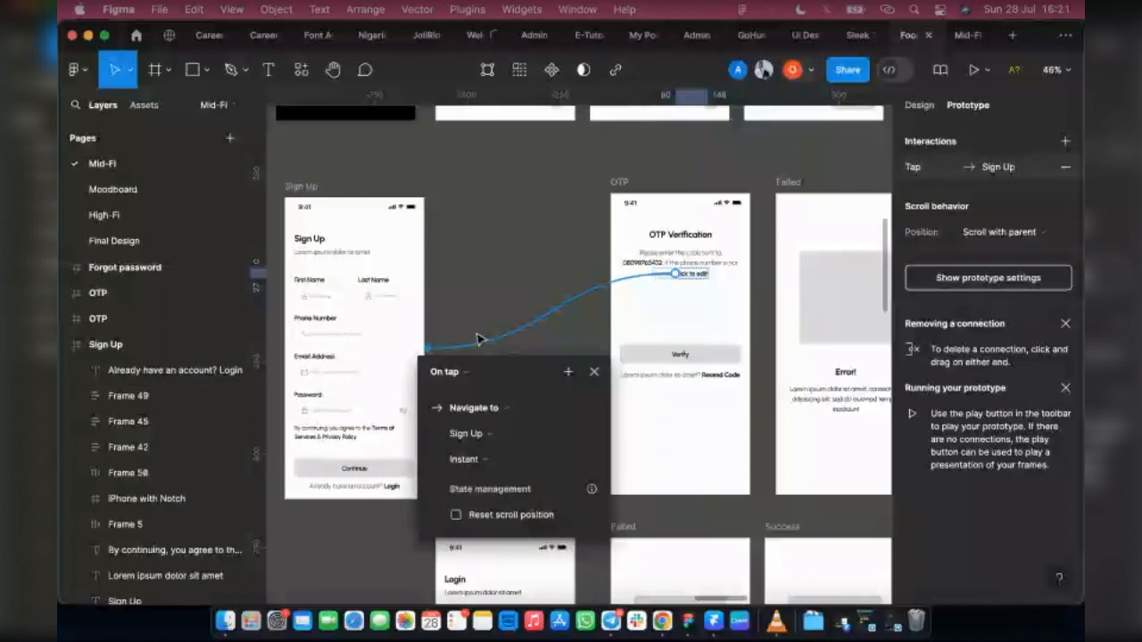
{"action": "left_click", "coordinate": [595, 367]}
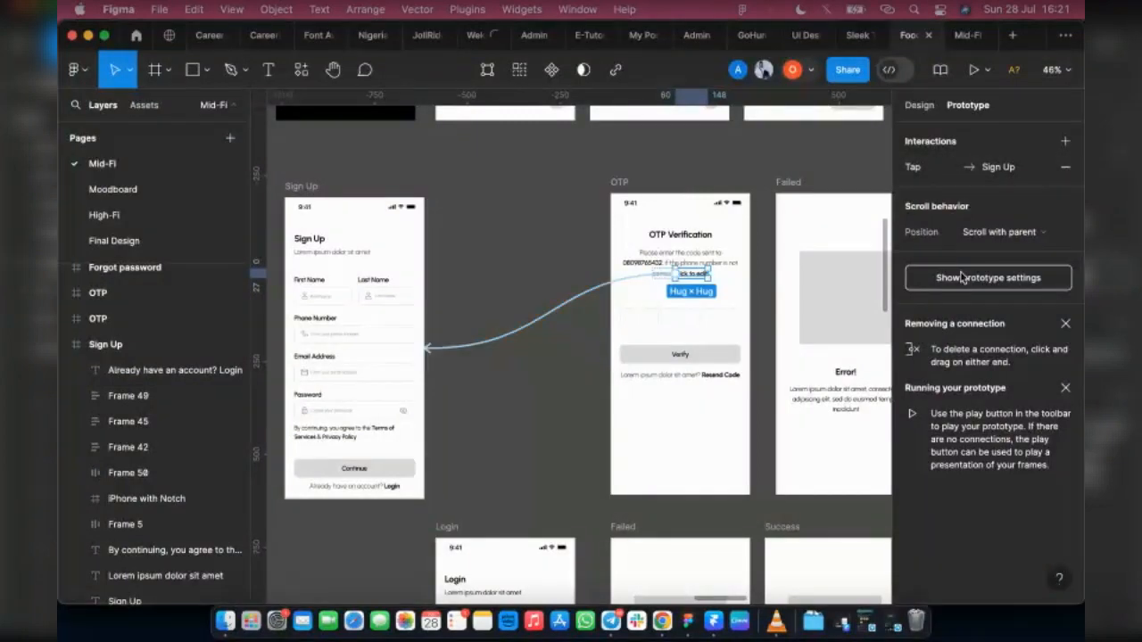
{"action": "left_click", "coordinate": [1014, 275]}
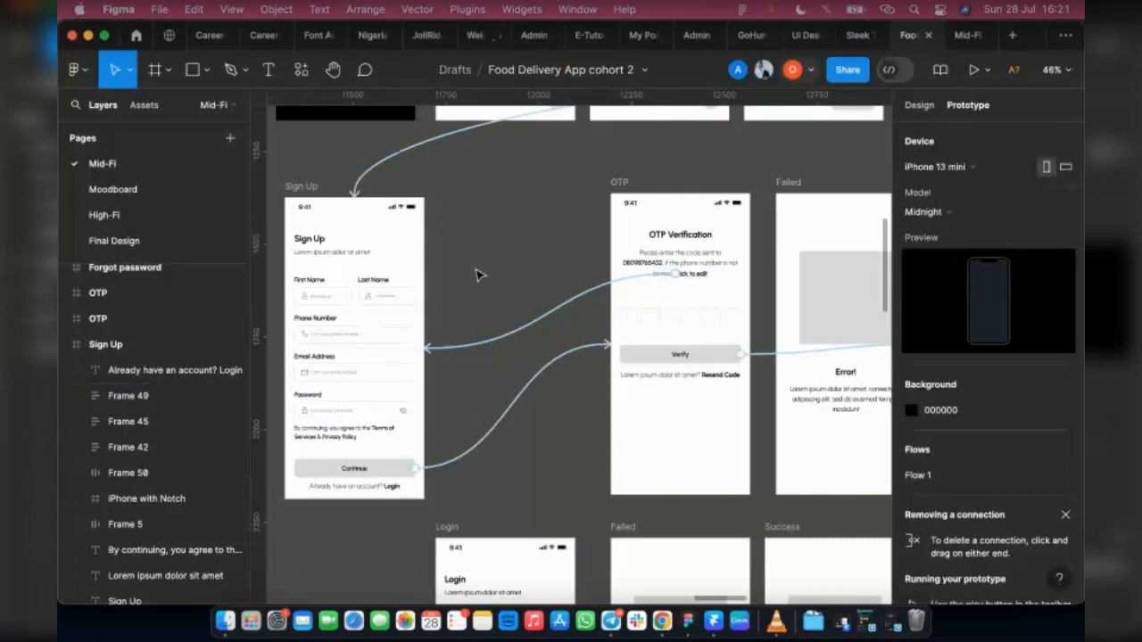
Step: Delete the connections from the Sign Up screen's Continue button to OTP and from the OTP screen's "click to edit" text to Sign Up
{"action": "left_click", "coordinate": [531, 390]}
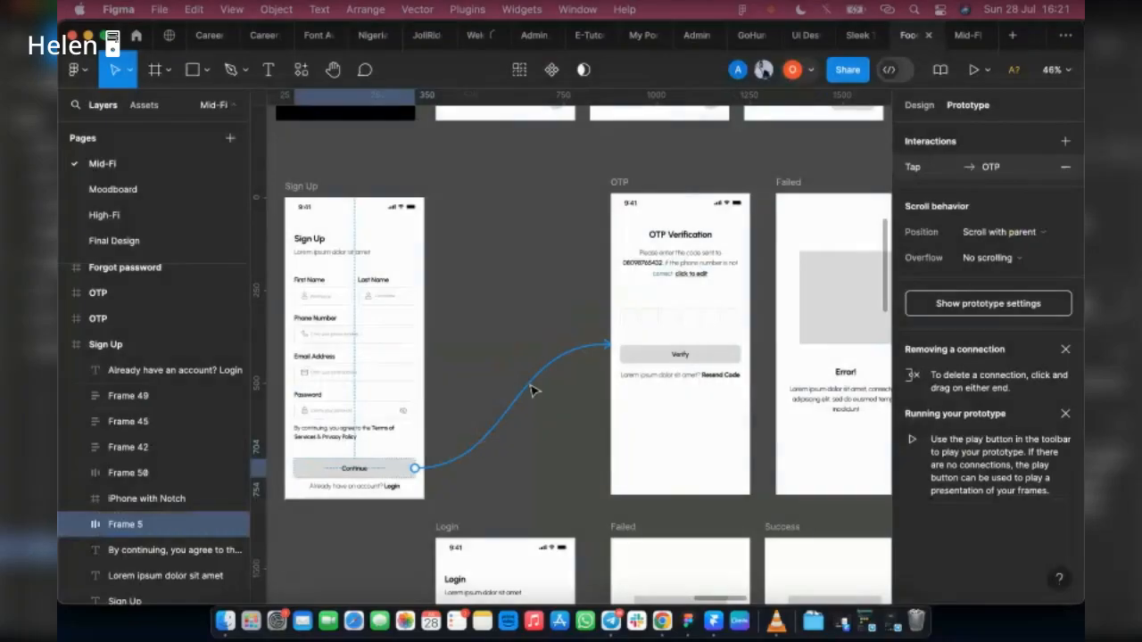
{"action": "left_click", "coordinate": [526, 382]}
{"action": "scroll", "coordinate": [526, 382], "scroll_direction": "down", "scroll_amount": 2}
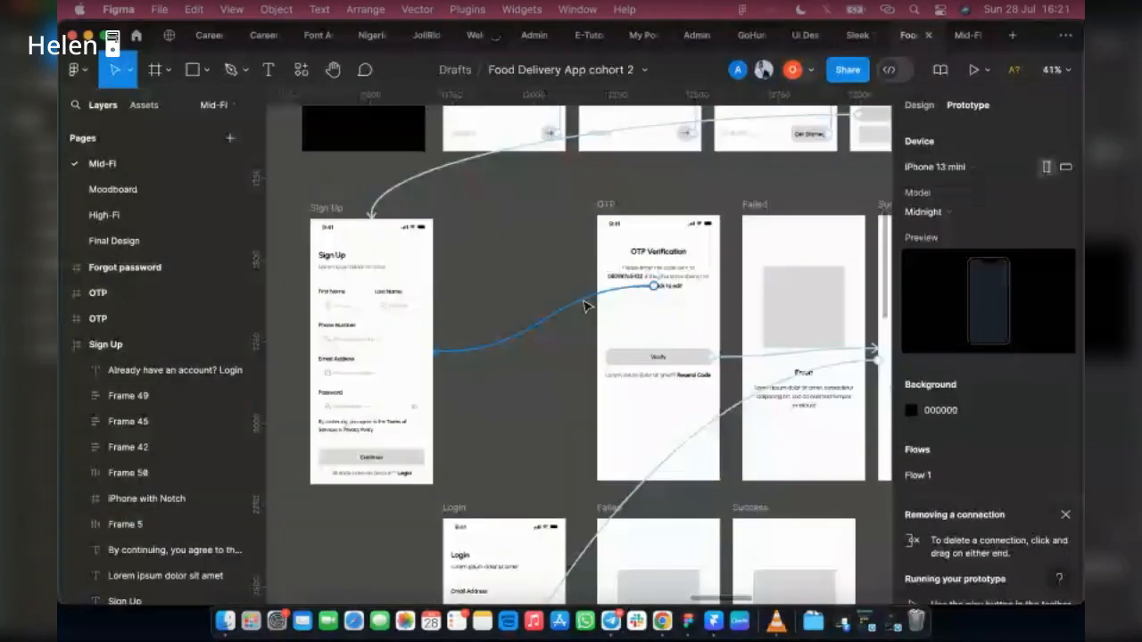
{"action": "left_click", "coordinate": [584, 306]}
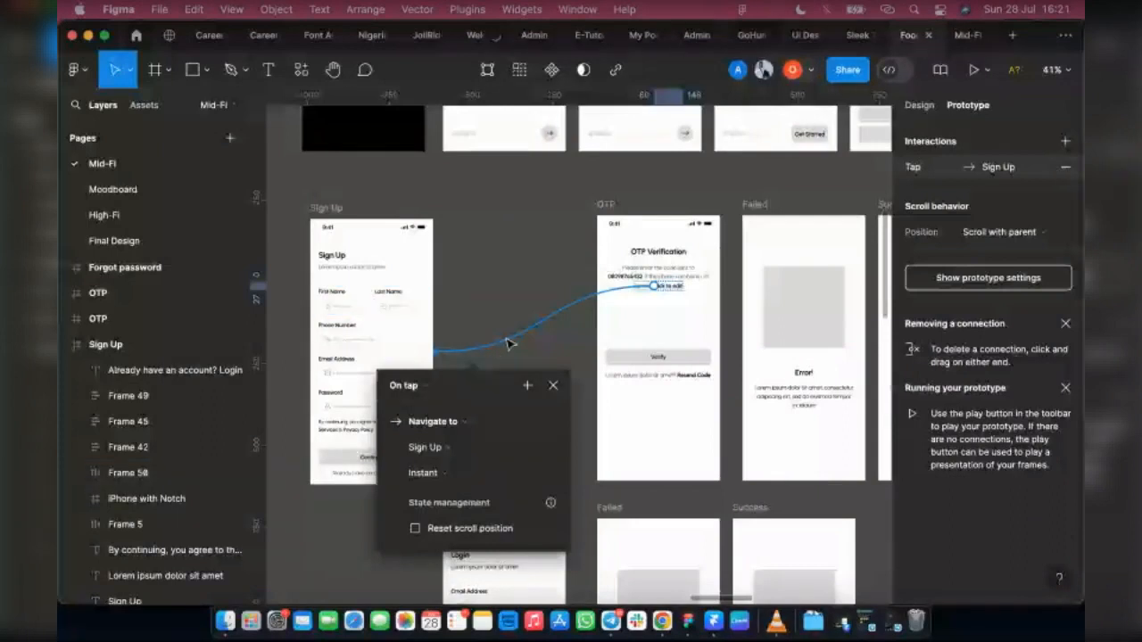
{"action": "key", "text": "Delete"}
{"action": "scroll", "coordinate": [473, 393], "scroll_direction": "down", "scroll_amount": 1}
{"action": "scroll", "coordinate": [473, 394], "scroll_direction": "down", "scroll_amount": 3}
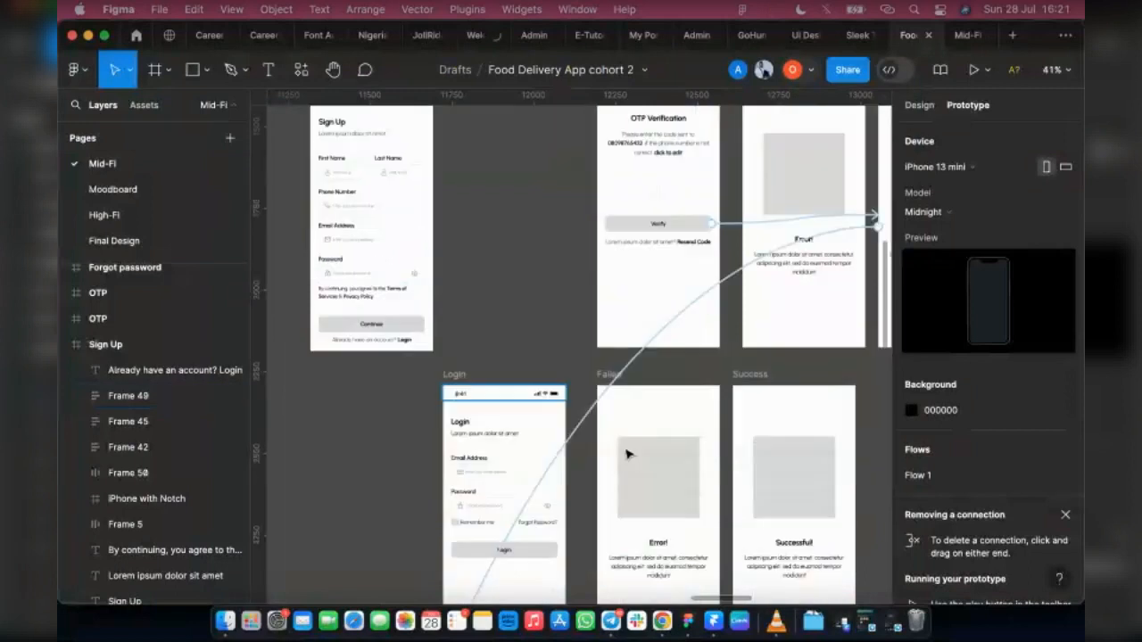
Step: Delete the prototype connection from the OTP screen's Verify button to the Success frame
{"action": "left_click", "coordinate": [748, 223]}
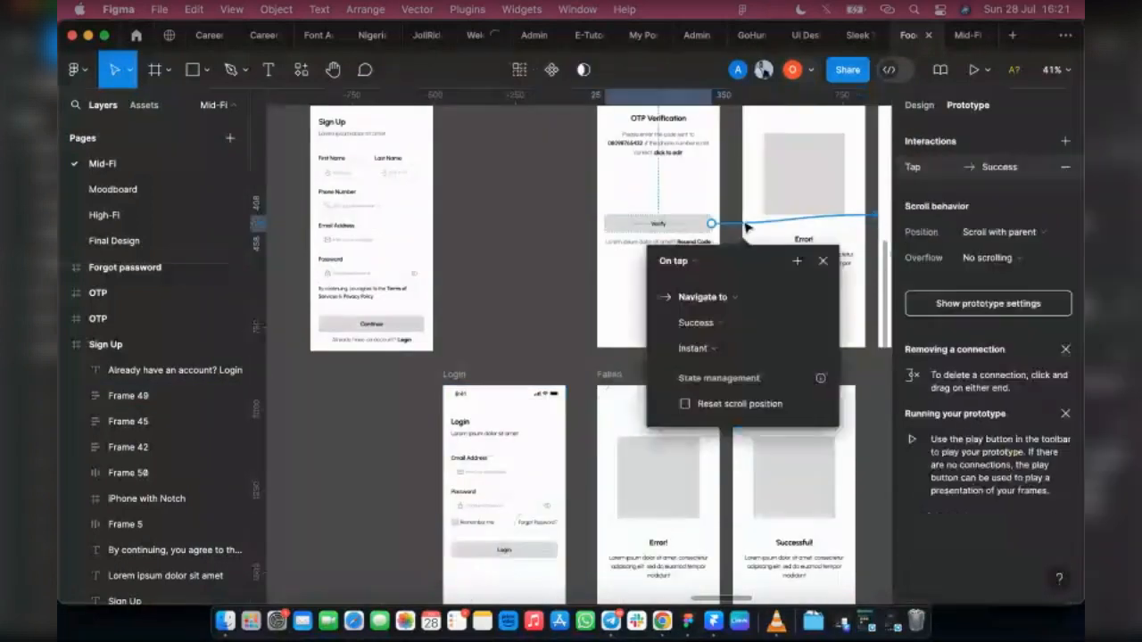
{"action": "key", "text": "Delete"}
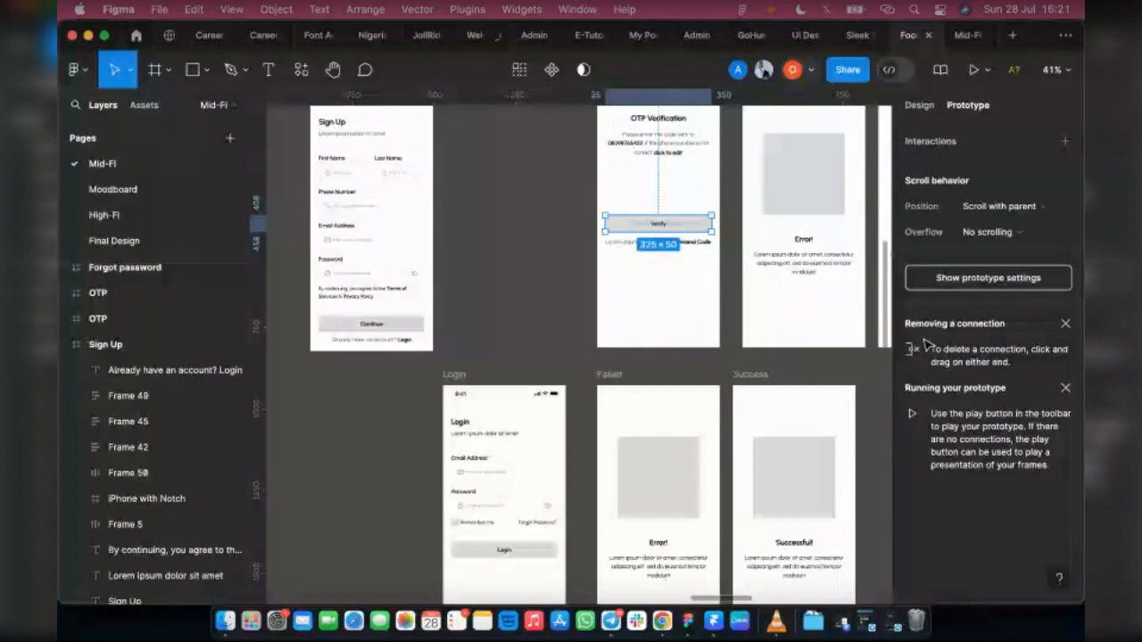
{"action": "left_click", "coordinate": [489, 351]}
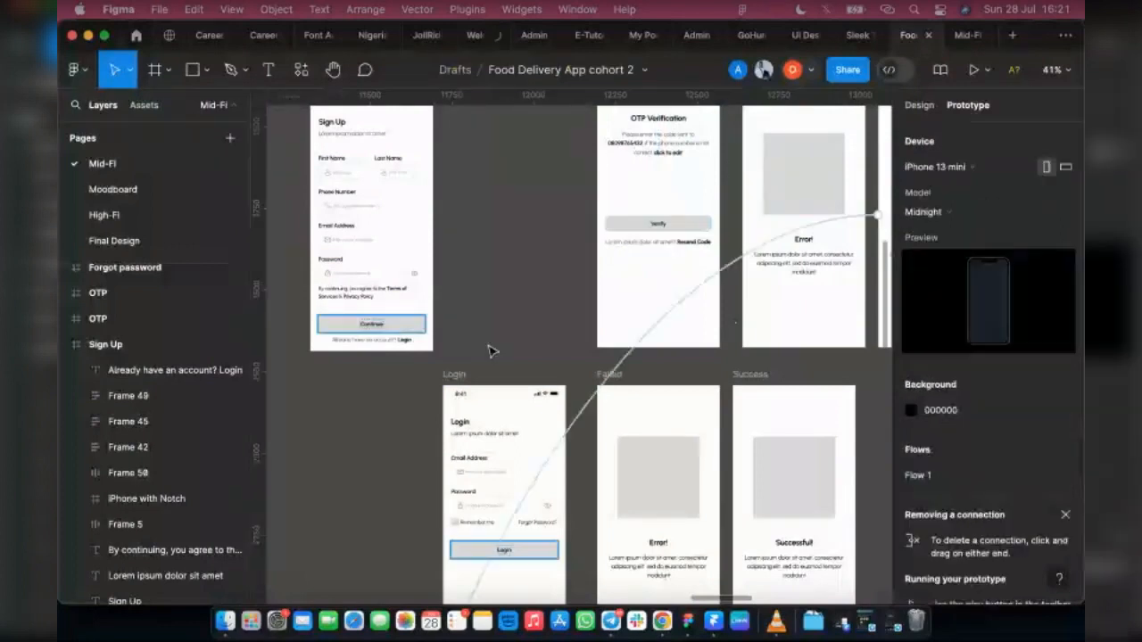
Step: Duplicate the Sign Up frame into the gap before the OTP frame and rename the original "Empty Sign Up"
{"action": "scroll", "coordinate": [482, 362], "scroll_direction": "down", "scroll_amount": 2}
{"action": "scroll", "coordinate": [571, 392], "scroll_direction": "up", "scroll_amount": 3}
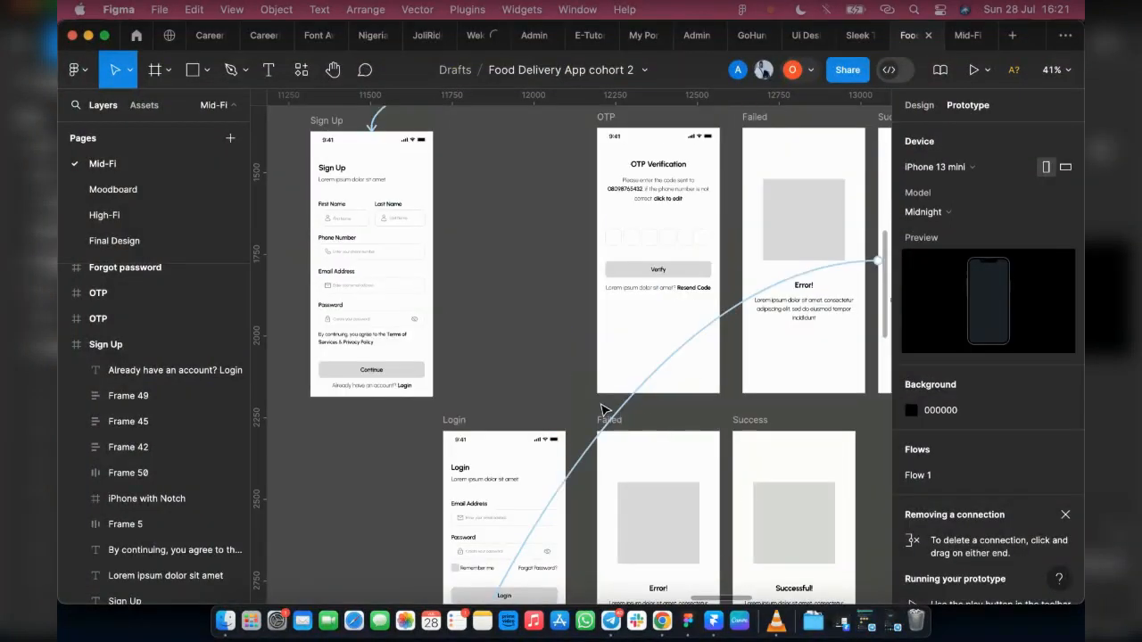
{"action": "scroll", "coordinate": [625, 406], "scroll_direction": "right", "scroll_amount": 3}
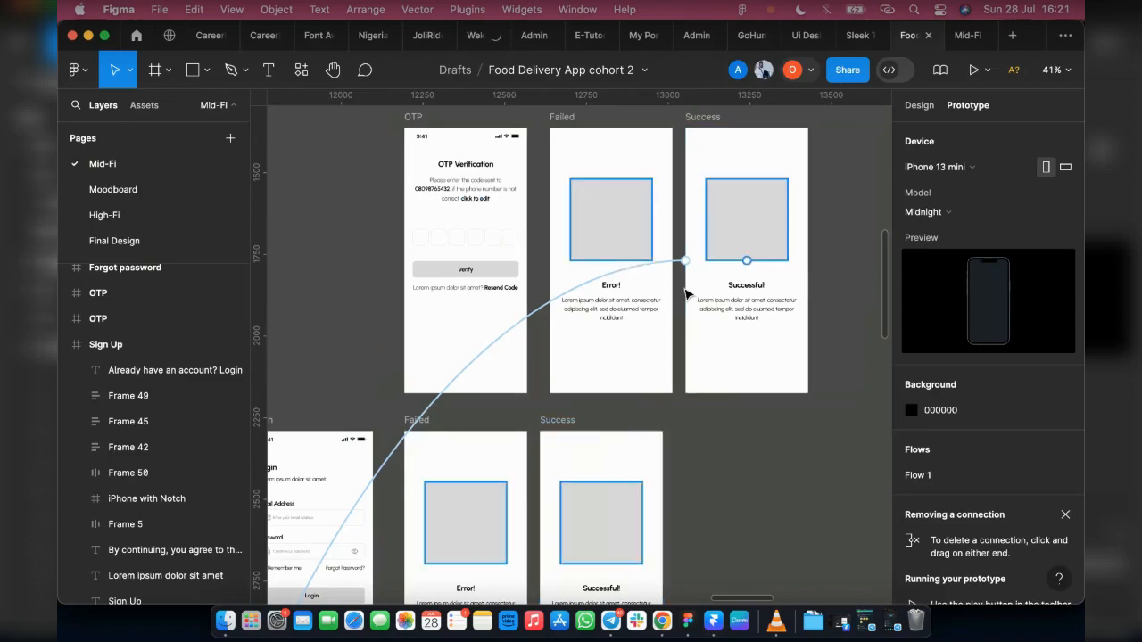
{"action": "scroll", "coordinate": [625, 344], "scroll_direction": "left", "scroll_amount": 2}
{"action": "scroll", "coordinate": [572, 393], "scroll_direction": "left", "scroll_amount": 2}
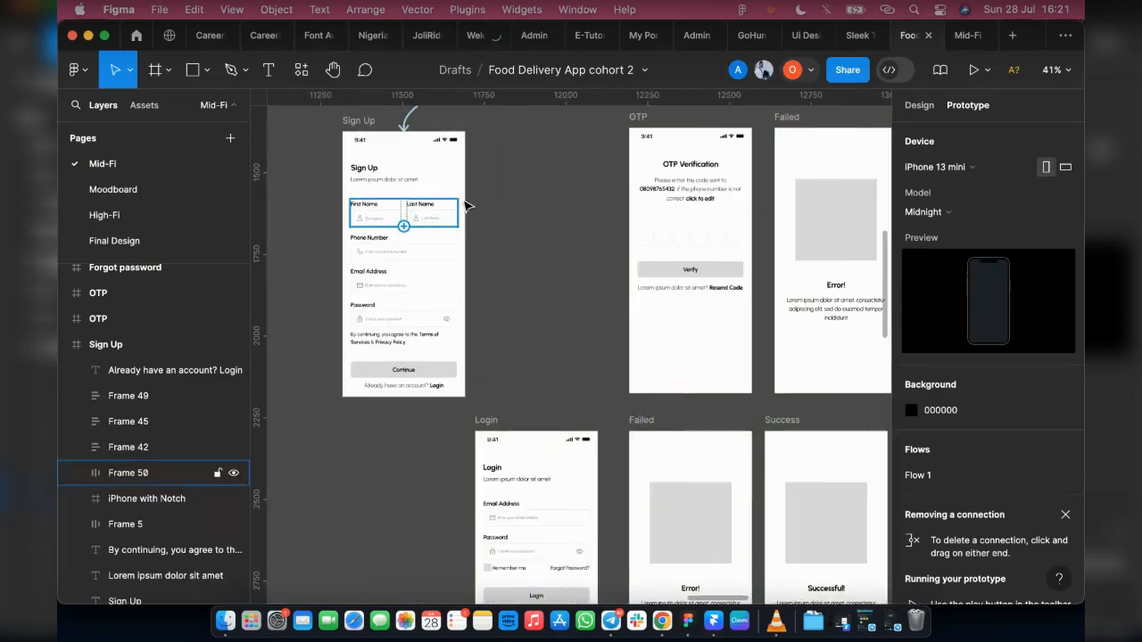
{"action": "key", "text": "shift+e"}
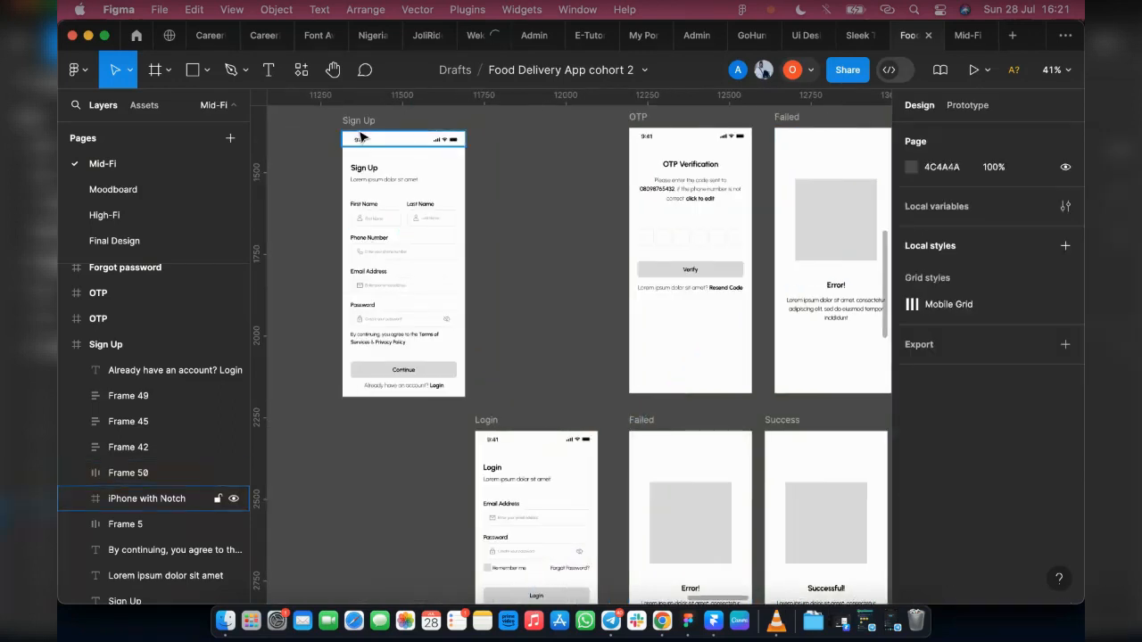
{"action": "left_click", "coordinate": [384, 204]}
{"action": "key", "text": "alt"}
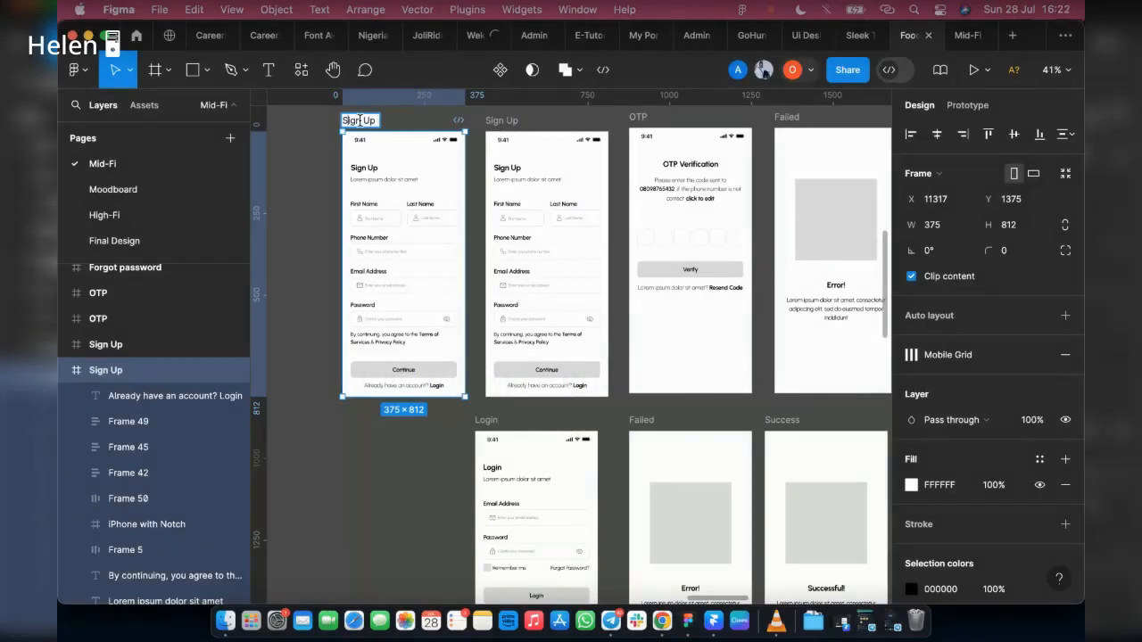
{"action": "type", "text": "Empty"}
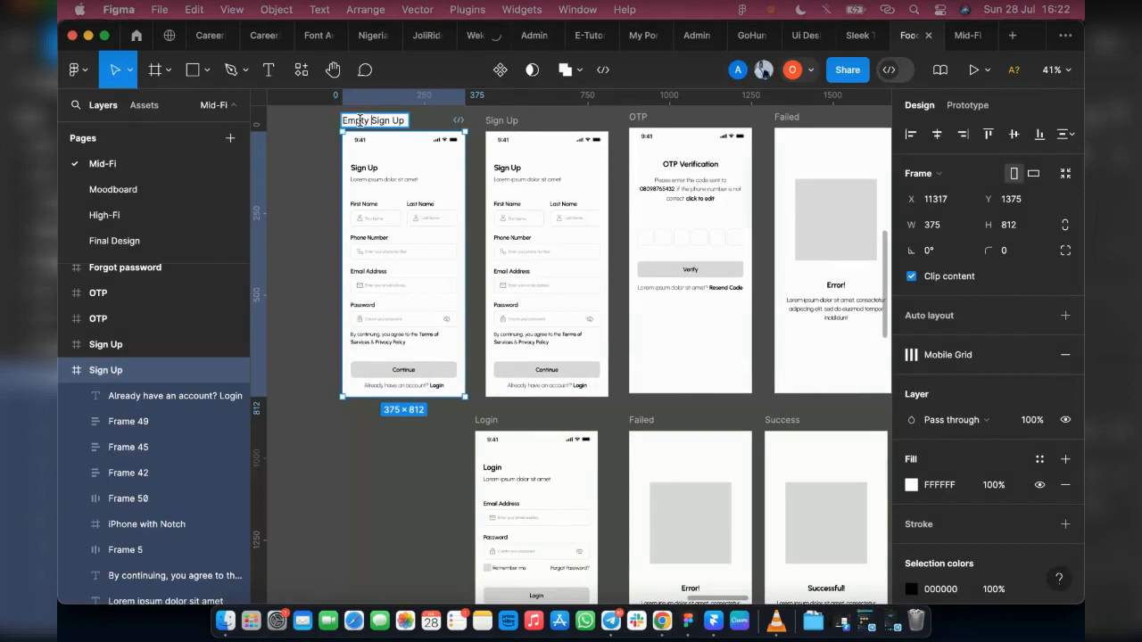
Step: Rename the duplicated Sign Up frame "Filled Sign Up"
{"action": "left_click", "coordinate": [501, 125]}
{"action": "double_click", "coordinate": [504, 122]}
{"action": "key", "text": "Left"}
{"action": "type", "text": "Fi"}
{"action": "key", "text": "BackSpace"}
{"action": "key", "text": "BackSpace"}
{"action": "type", "text": "Filled"}
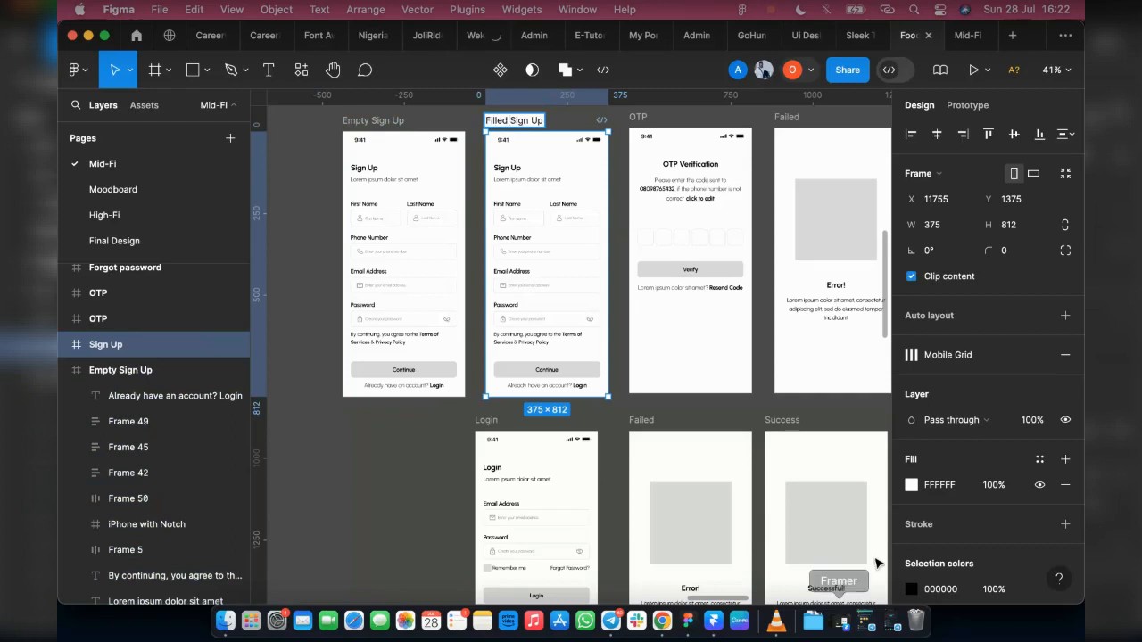
Step: Delete the person icon from the First Name input field in the Filled Sign Up frame
{"action": "left_click", "coordinate": [517, 223]}
{"action": "scroll", "coordinate": [492, 207], "scroll_direction": "up", "scroll_amount": 1}
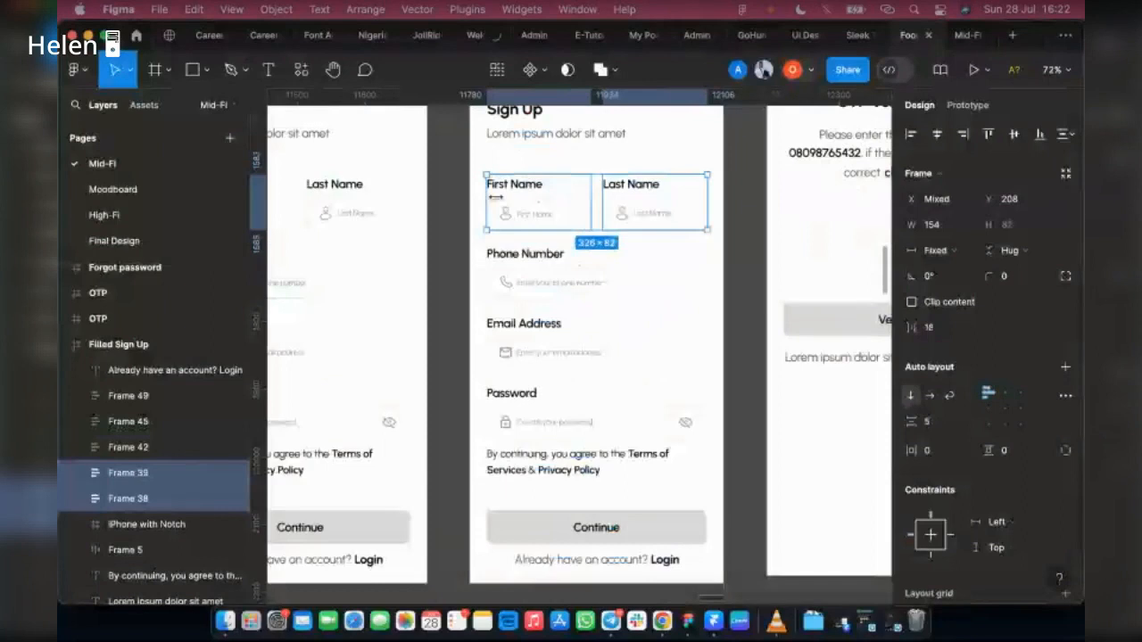
{"action": "scroll", "coordinate": [501, 202], "scroll_direction": "up", "scroll_amount": 10}
{"action": "double_click", "coordinate": [524, 283]}
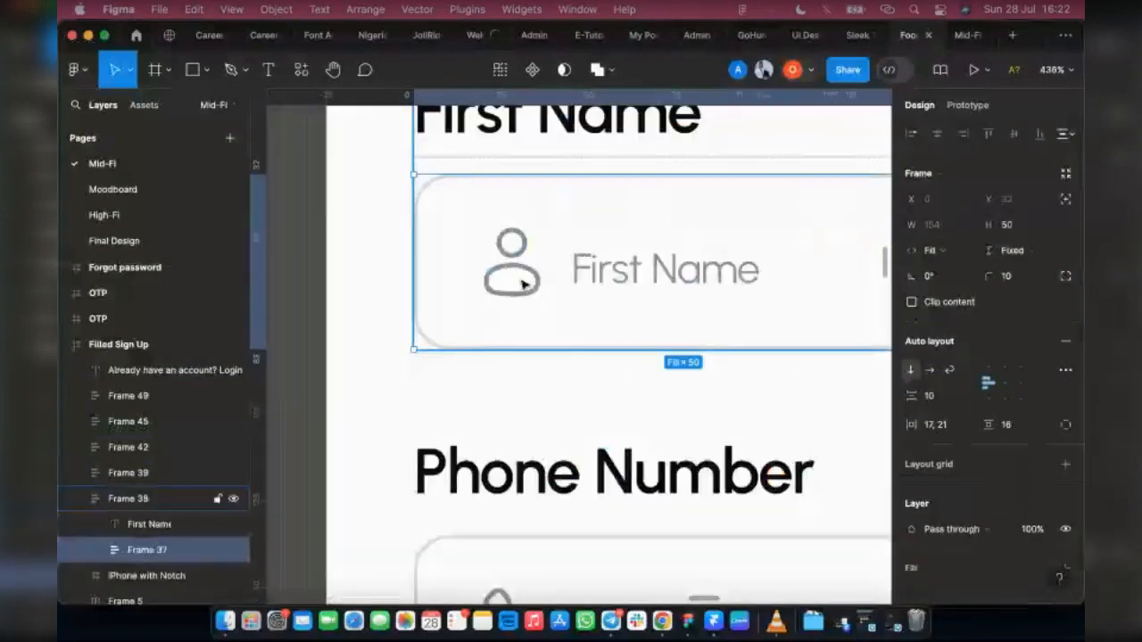
{"action": "double_click", "coordinate": [525, 284]}
{"action": "double_click", "coordinate": [525, 284]}
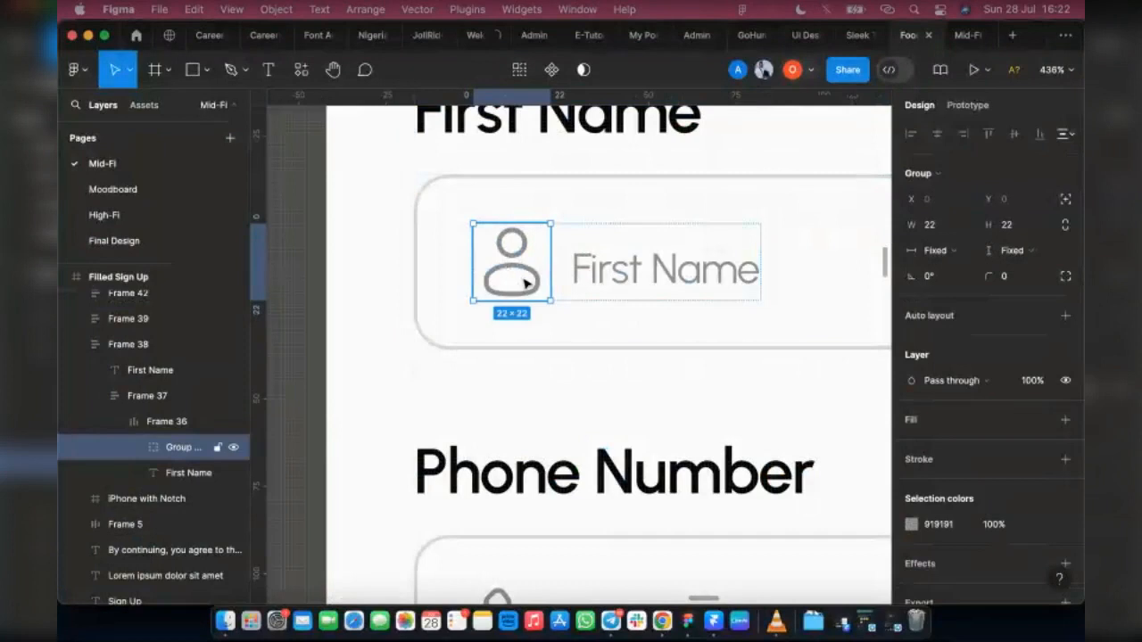
{"action": "key", "text": "Delete"}
Step: Set the First Name field's placeholder text to Medium weight and font size 14
{"action": "left_click", "coordinate": [548, 272]}
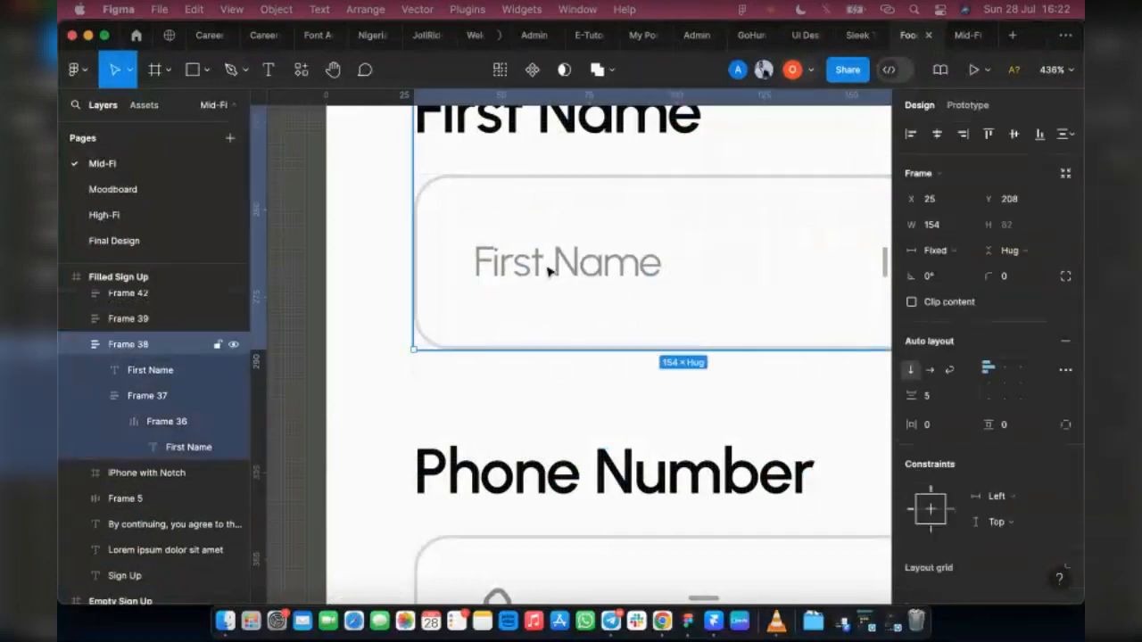
{"action": "left_click", "coordinate": [548, 273], "text": "super"}
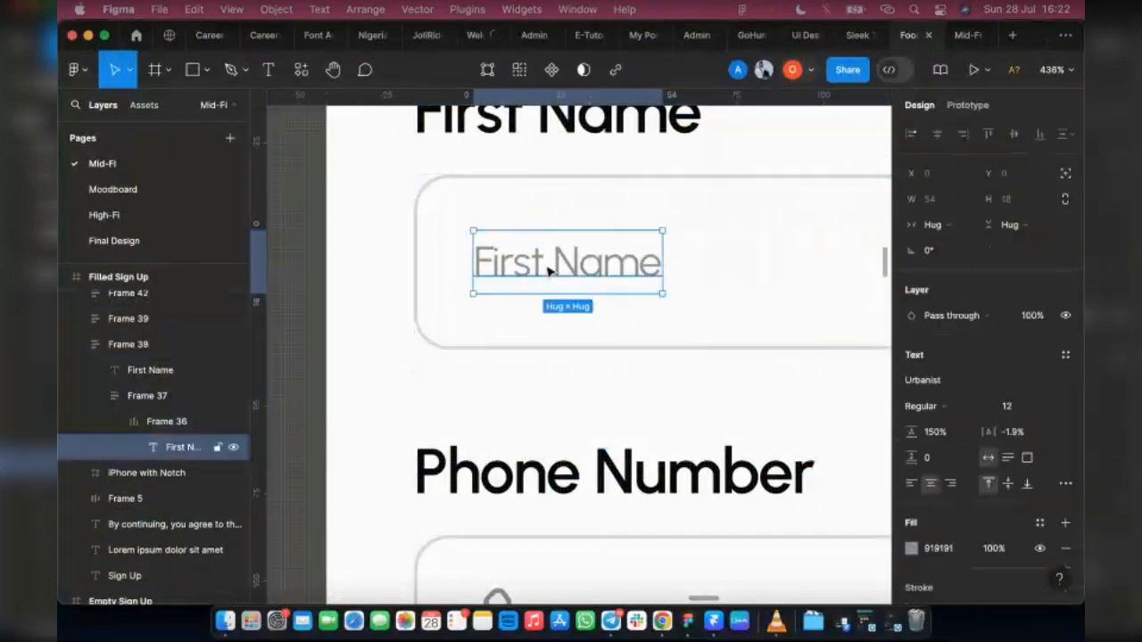
{"action": "left_click", "coordinate": [949, 406]}
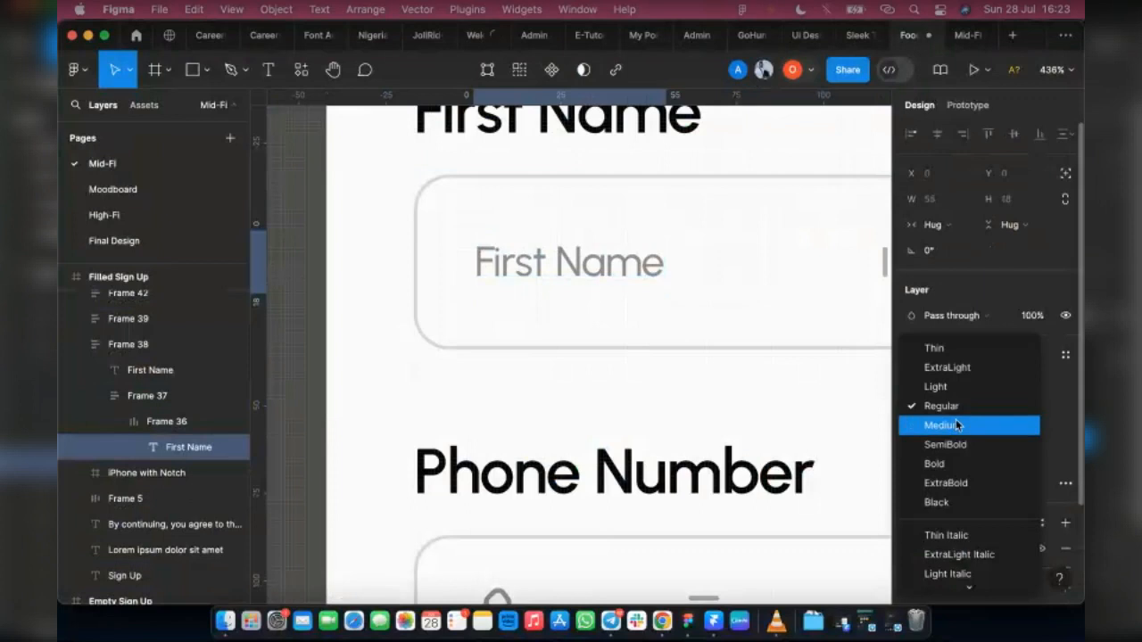
{"action": "left_click", "coordinate": [954, 425]}
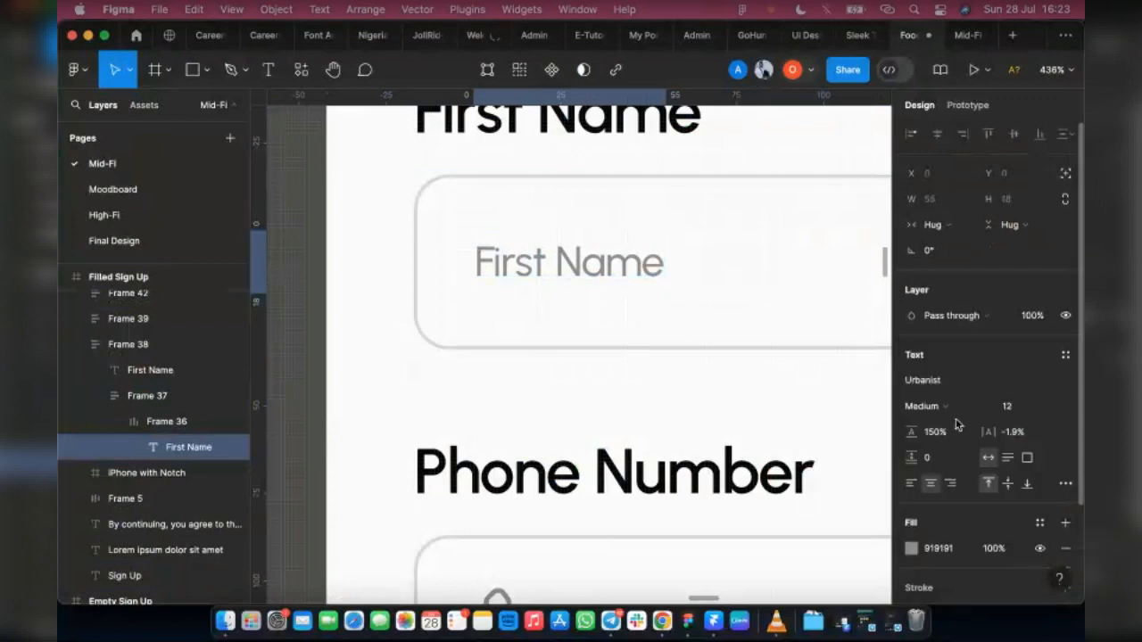
{"action": "left_click", "coordinate": [1051, 408]}
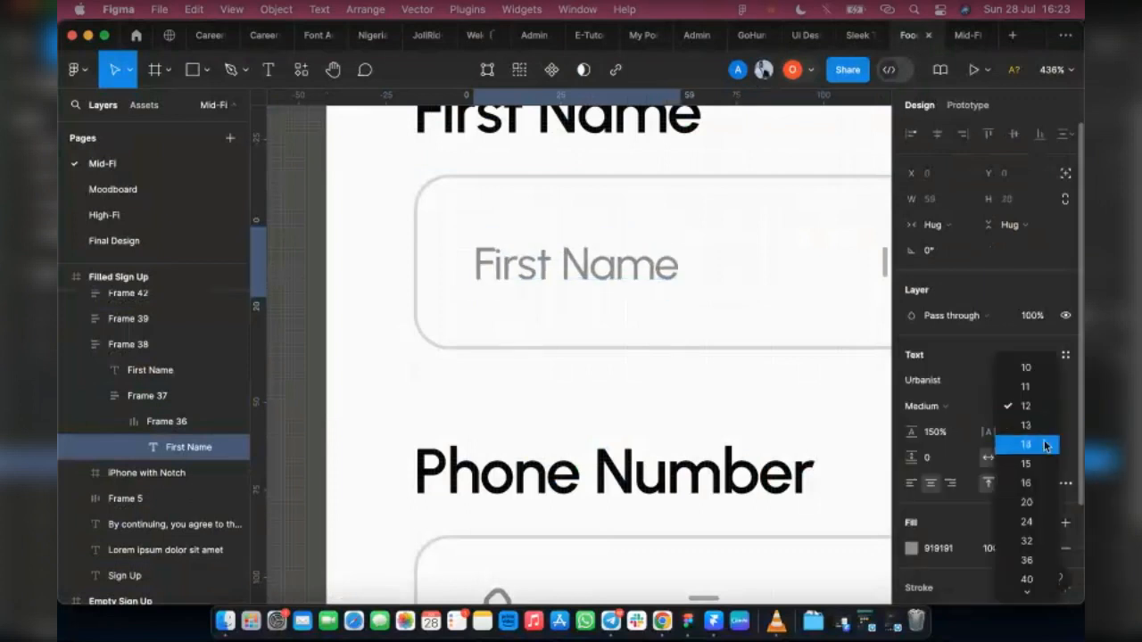
{"action": "left_click", "coordinate": [1042, 444]}
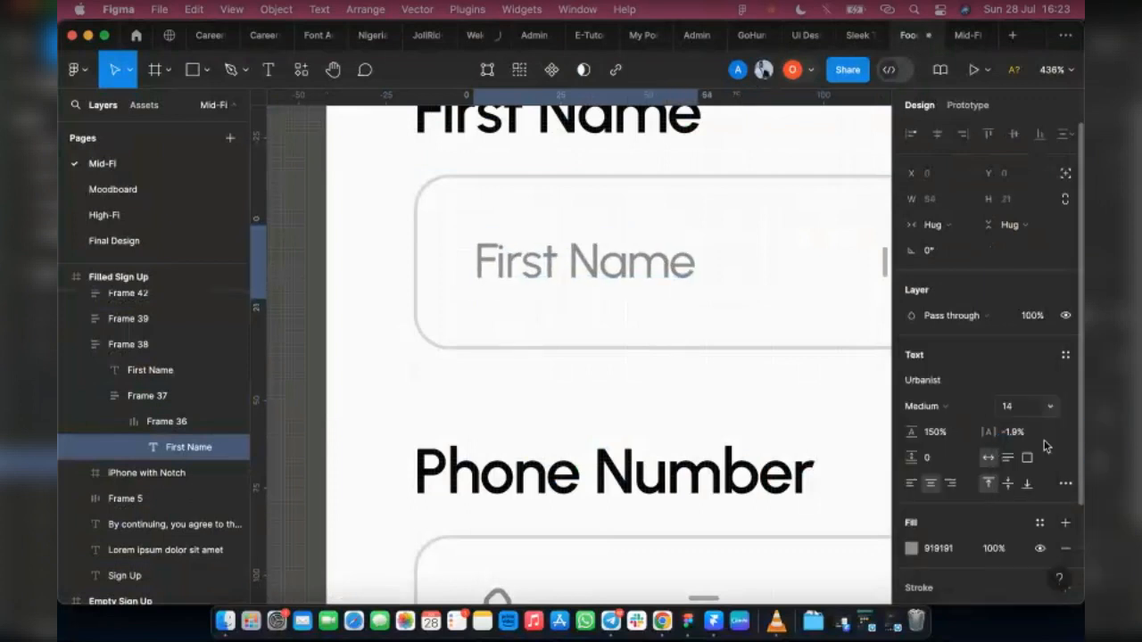
Step: Change the First Name field text's fill to black (000000) by sampling the Phone Number label's colour
{"action": "left_click", "coordinate": [911, 549]}
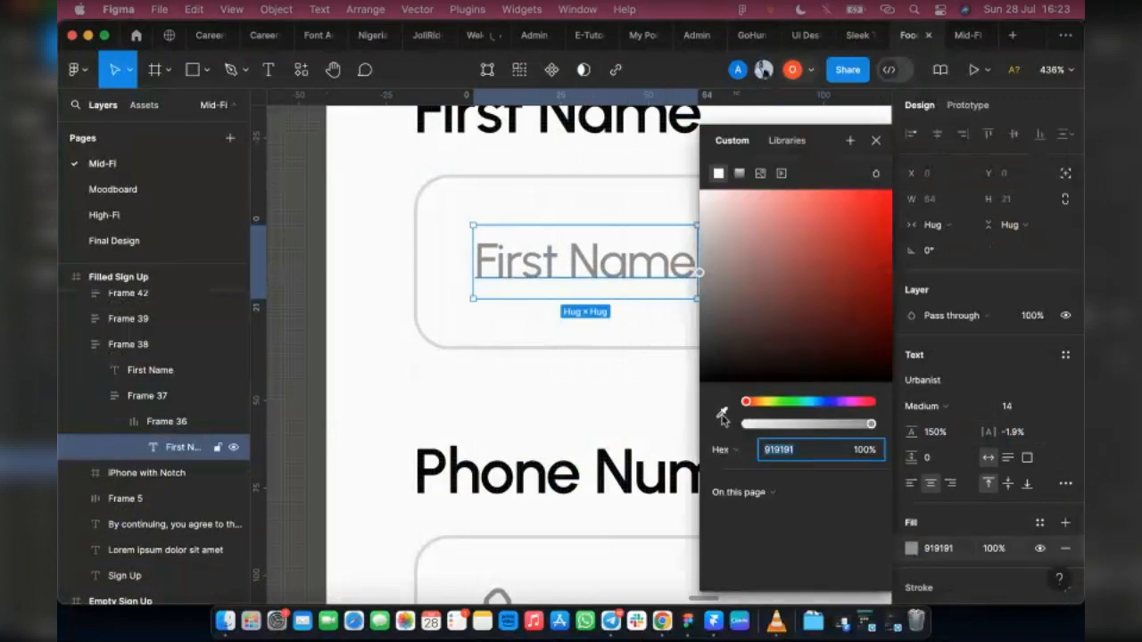
{"action": "key", "text": "i"}
{"action": "left_click", "coordinate": [629, 462]}
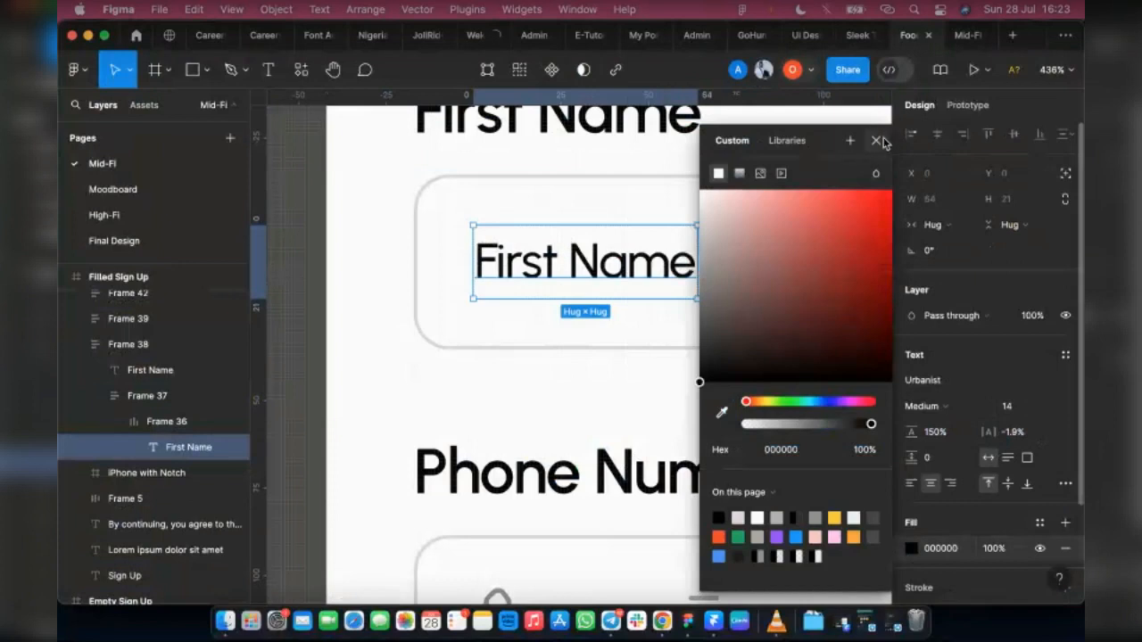
{"action": "left_click", "coordinate": [876, 140]}
Step: Replace the First Name field's placeholder text with a sample first name
{"action": "double_click", "coordinate": [567, 270]}
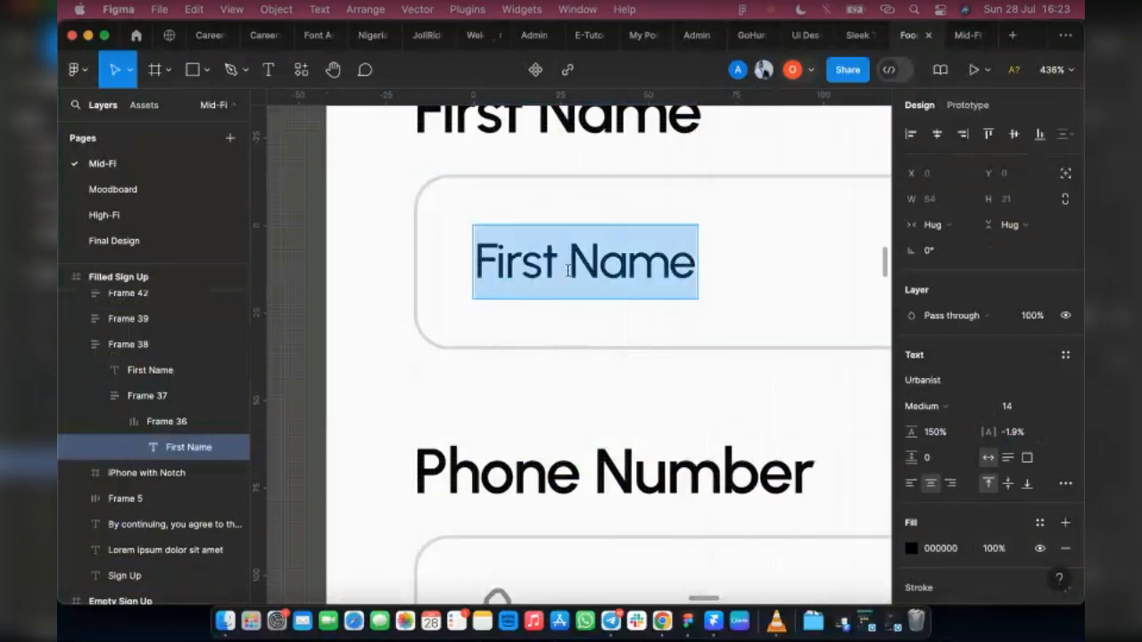
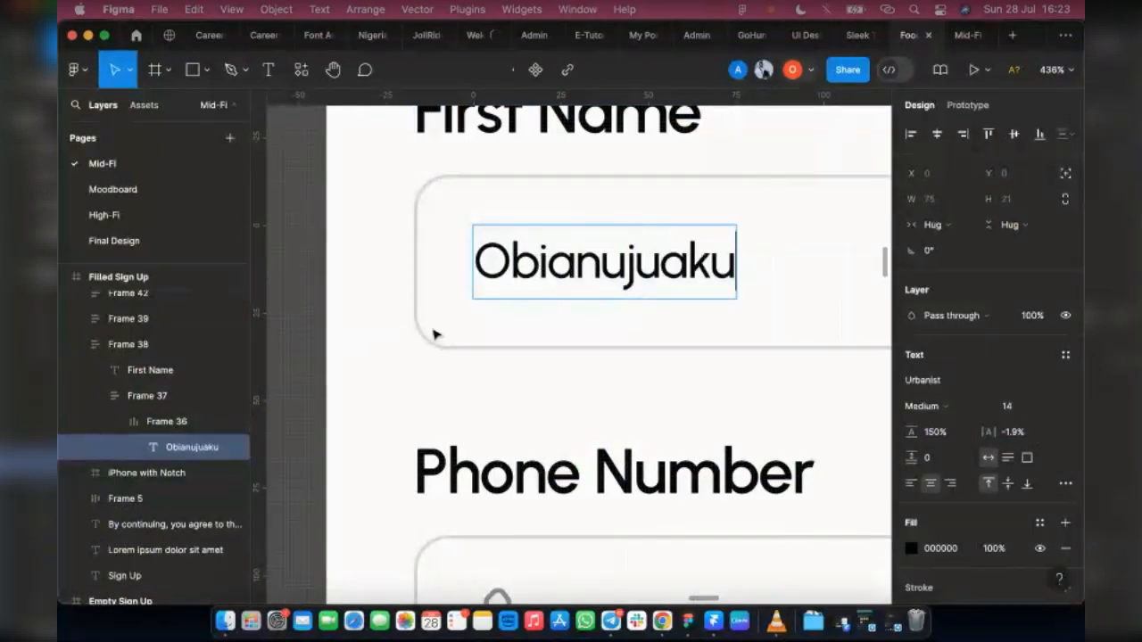
Step: Copy the filled-in first name with its styling and paste it over the Last Name field's placeholder text
{"action": "scroll", "coordinate": [553, 308], "scroll_direction": "right", "scroll_amount": 5}
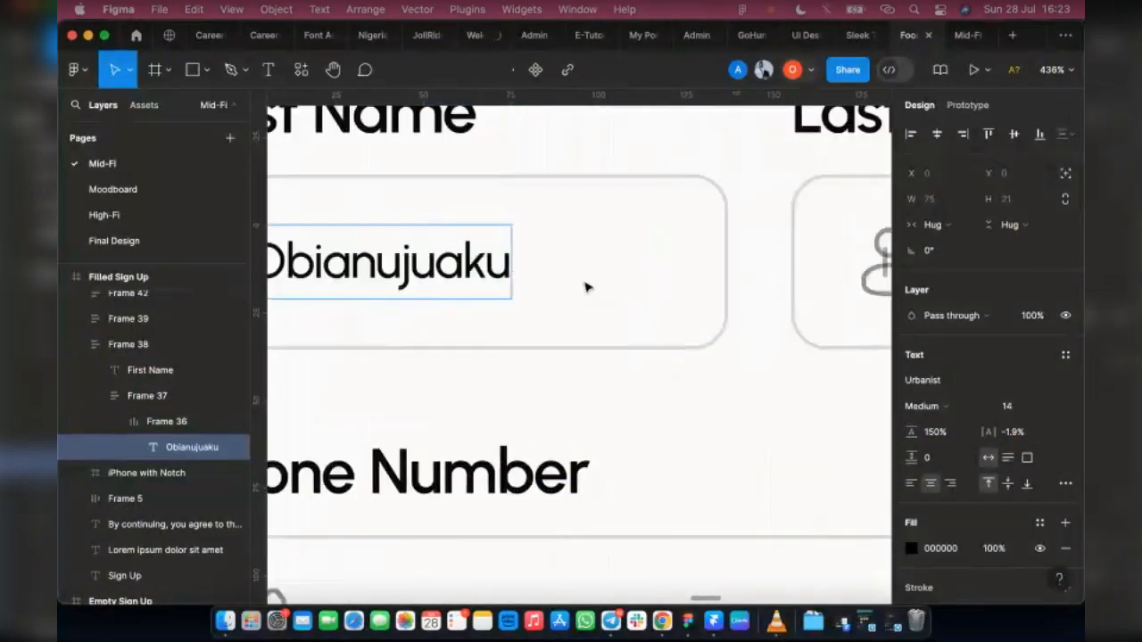
{"action": "scroll", "coordinate": [516, 297], "scroll_direction": "left", "scroll_amount": 4}
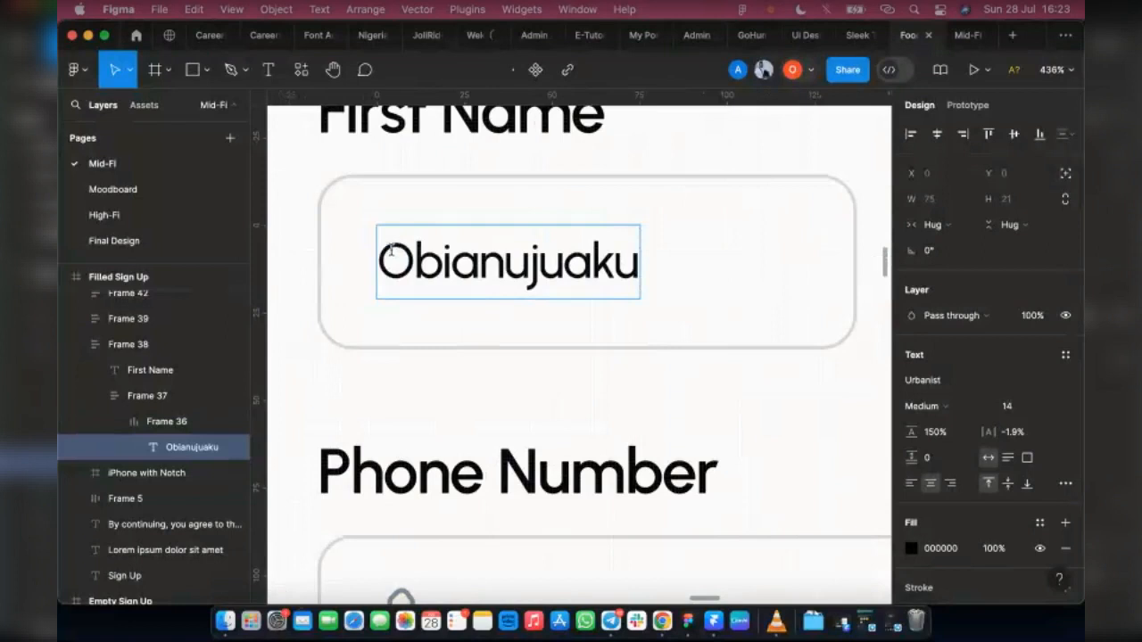
{"action": "left_click_drag", "start_coordinate": [377, 255], "coordinate": [657, 253]}
{"action": "key", "text": "super+c"}
{"action": "scroll", "coordinate": [477, 321], "scroll_direction": "right", "scroll_amount": 4}
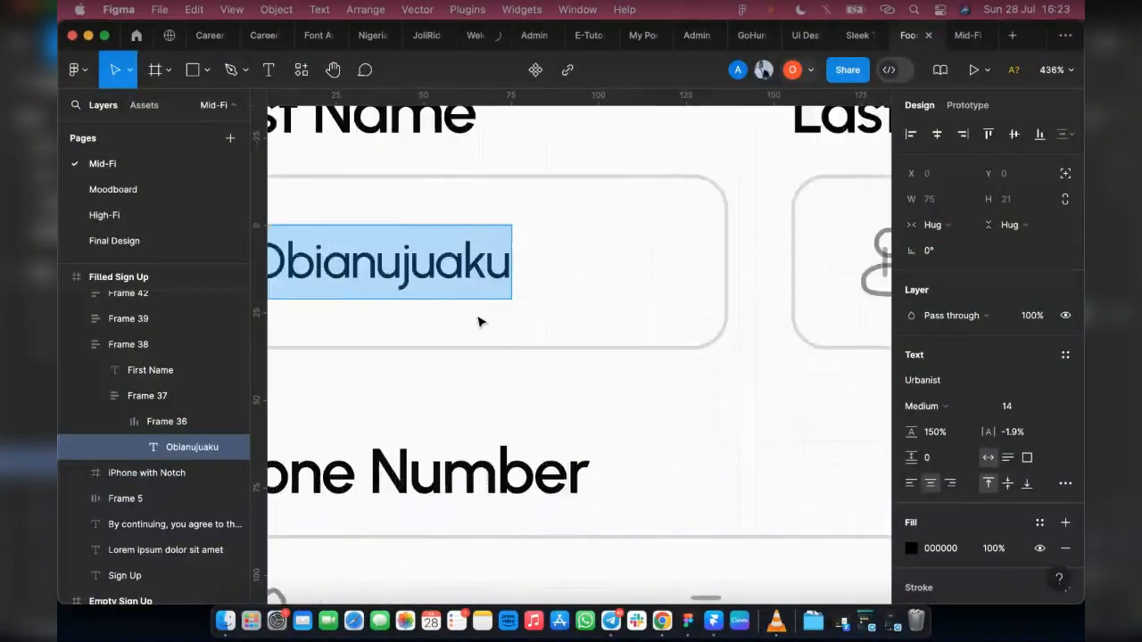
{"action": "left_click", "coordinate": [769, 262]}
{"action": "scroll", "coordinate": [757, 259], "scroll_direction": "right", "scroll_amount": 3}
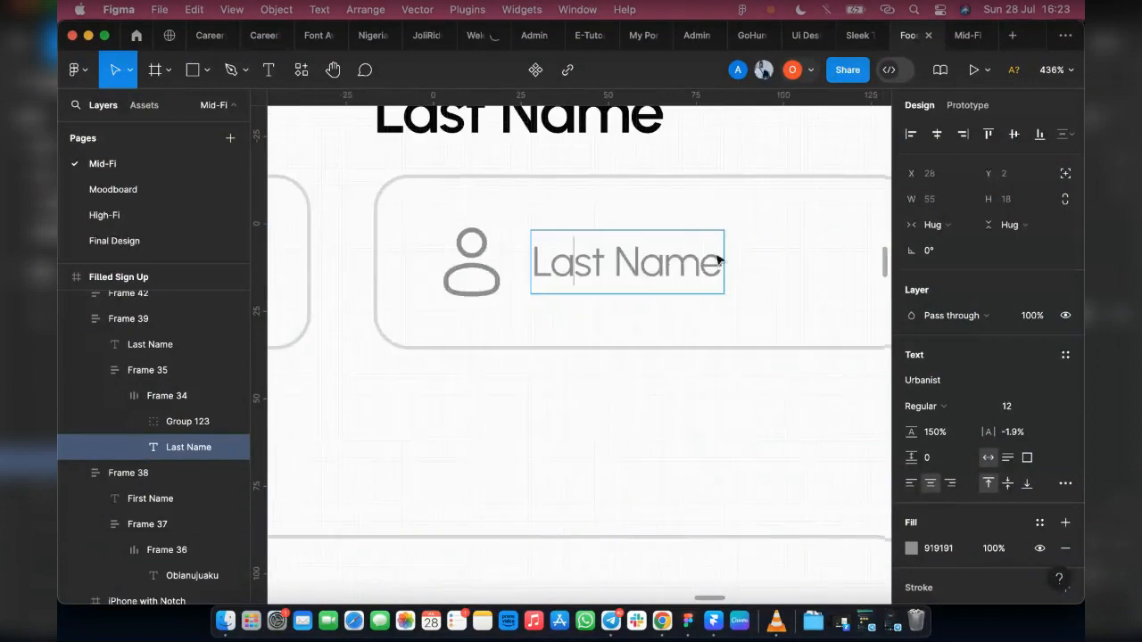
{"action": "left_click_drag", "start_coordinate": [722, 262], "coordinate": [477, 256]}
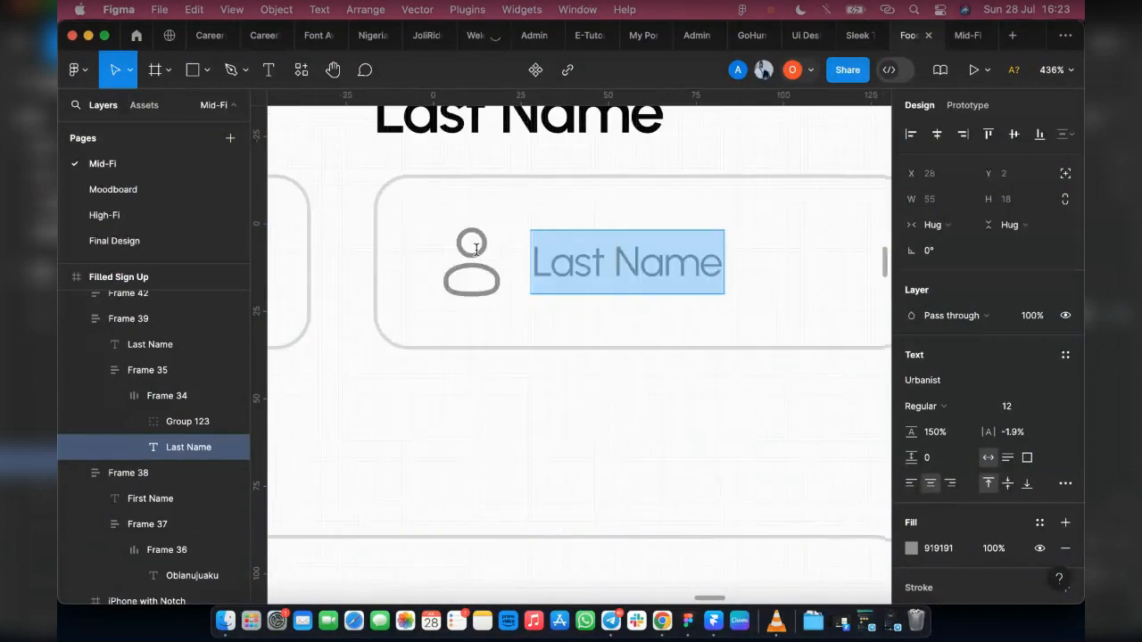
{"action": "key", "text": "super+v"}
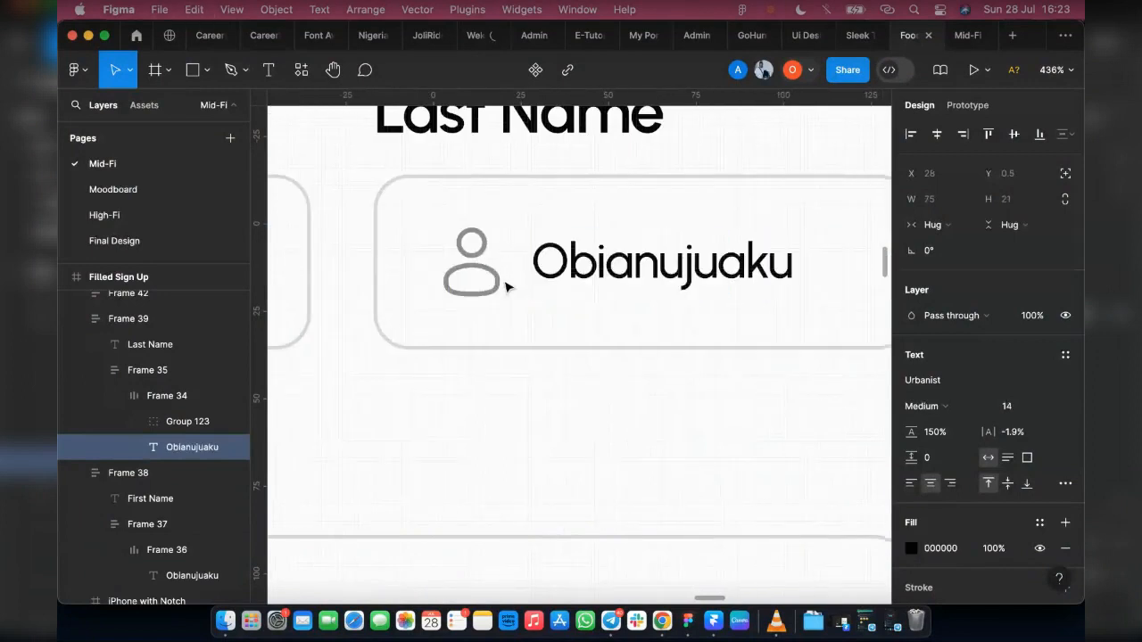
{"action": "key", "text": "Escape"}
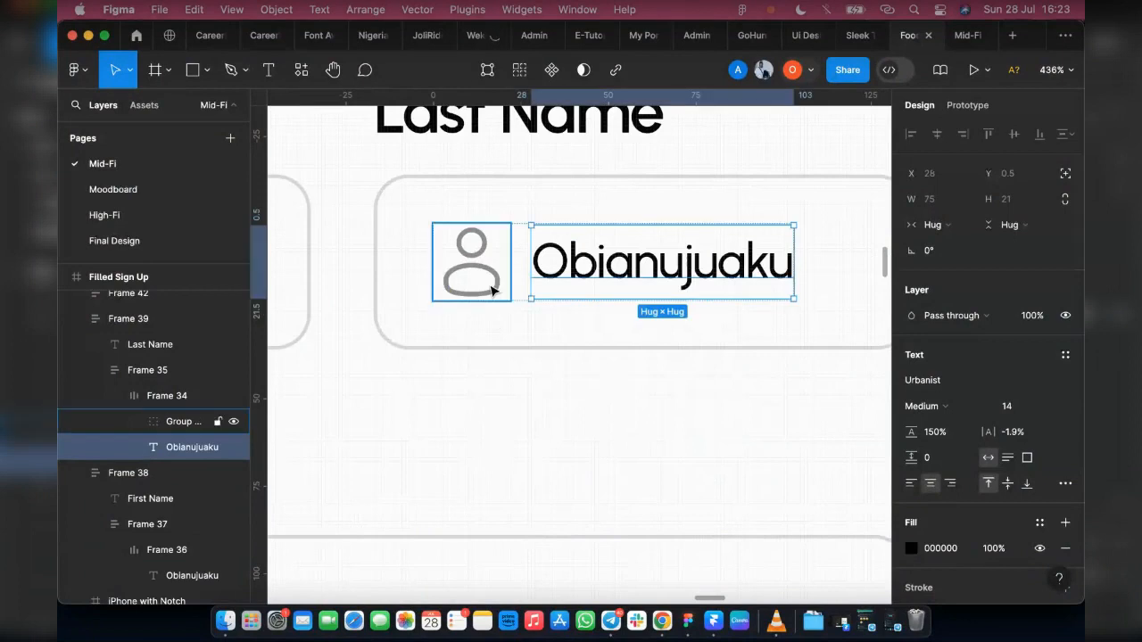
Step: Delete the person icon from the Last Name input field in the Filled Sign Up frame
{"action": "left_click", "coordinate": [494, 290]}
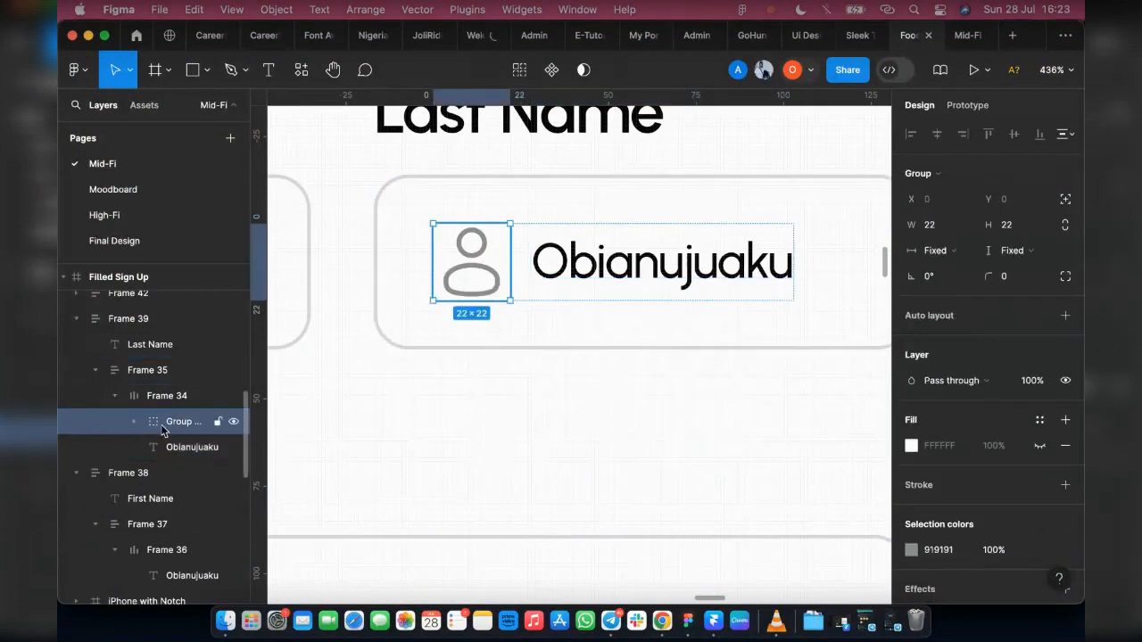
{"action": "left_click", "coordinate": [134, 422]}
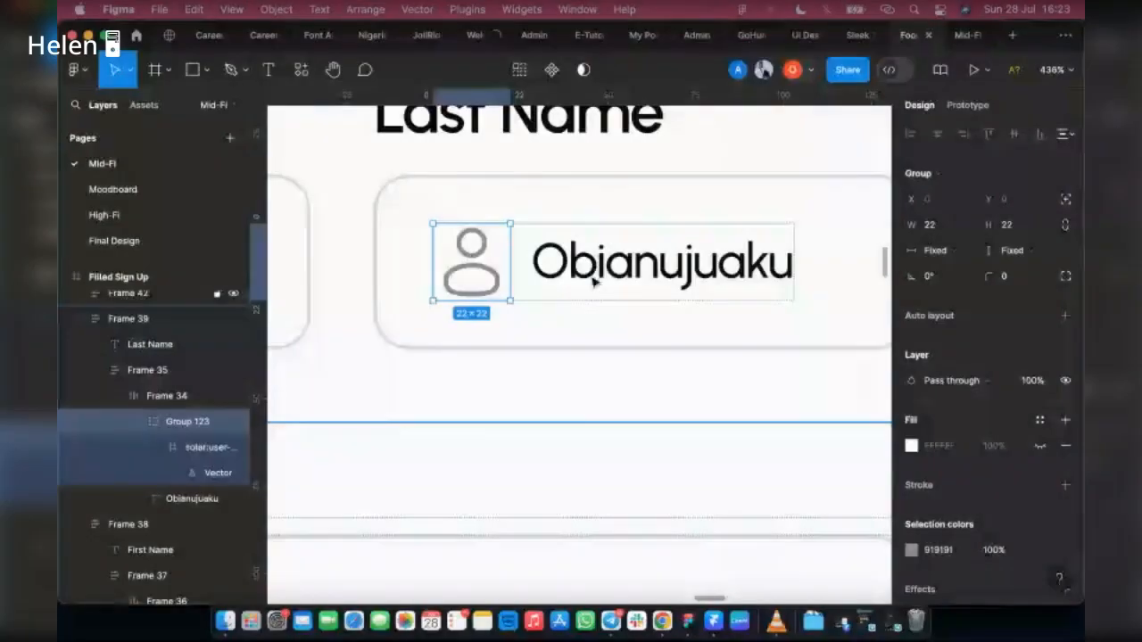
{"action": "key", "text": "Delete"}
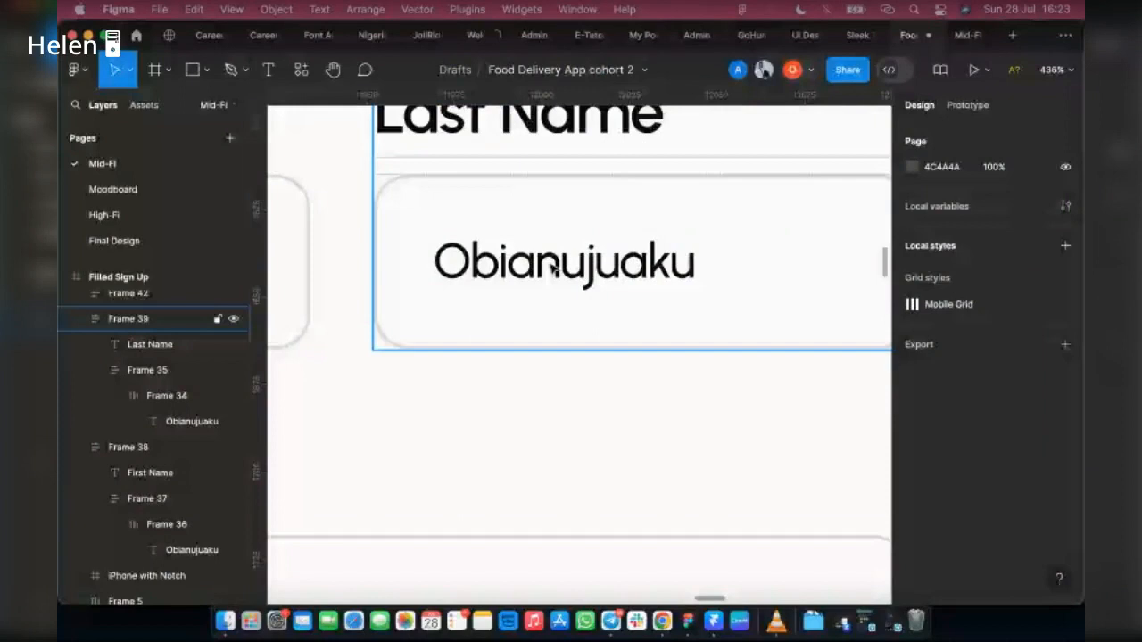
Step: Replace the pasted first name in the Filled Sign Up frame's Last Name field with a sample last name
{"action": "double_click", "coordinate": [552, 270]}
{"action": "double_click", "coordinate": [553, 269]}
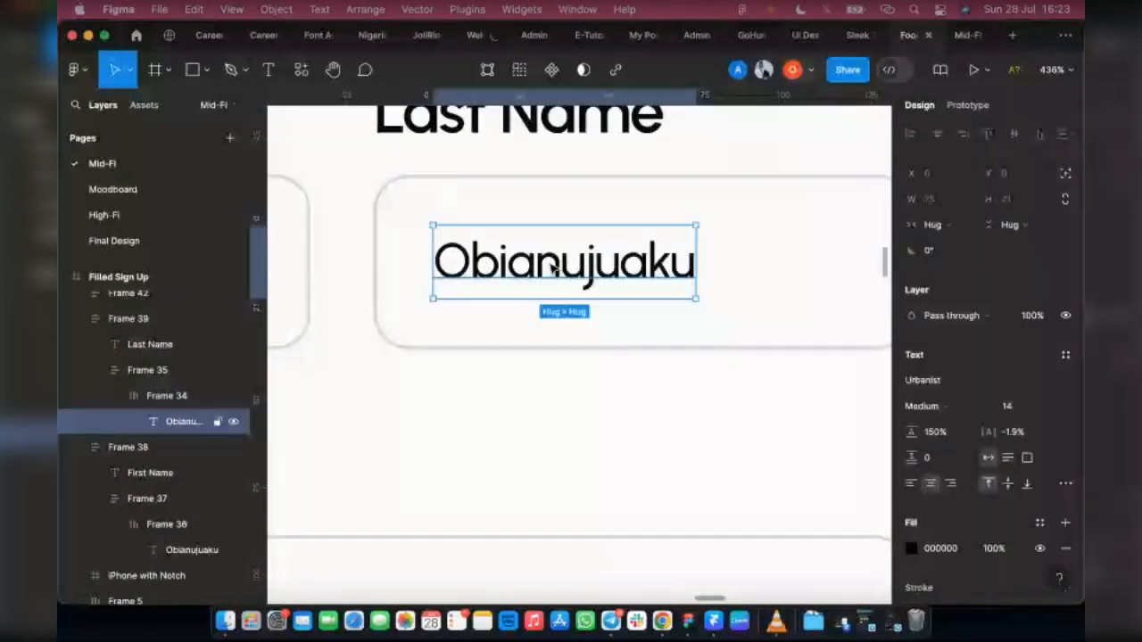
{"action": "double_click", "coordinate": [550, 262]}
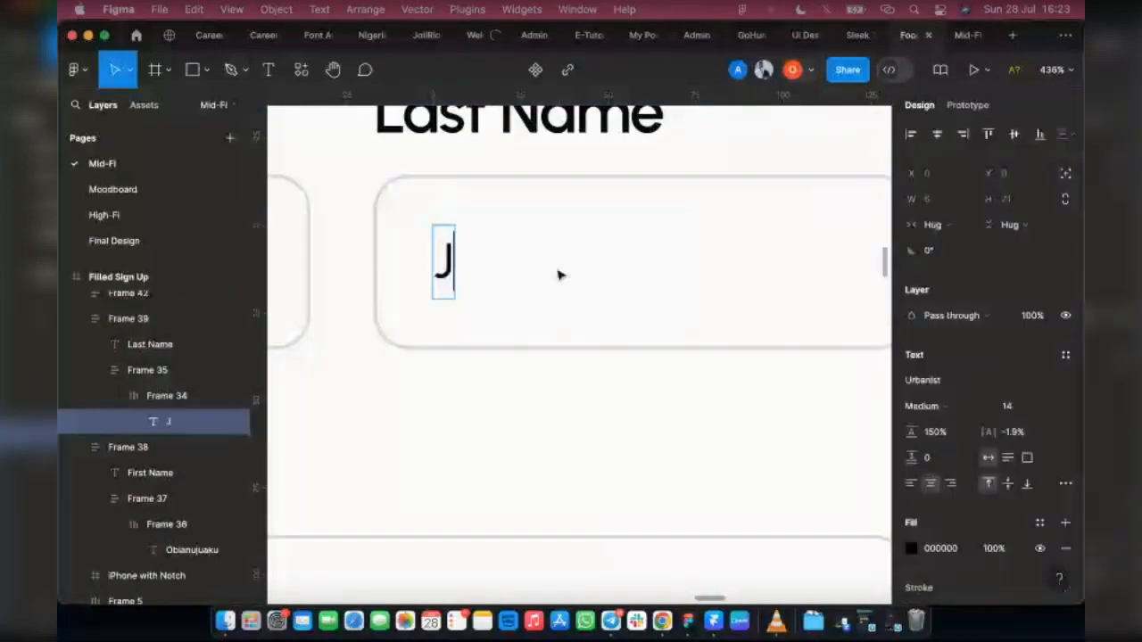
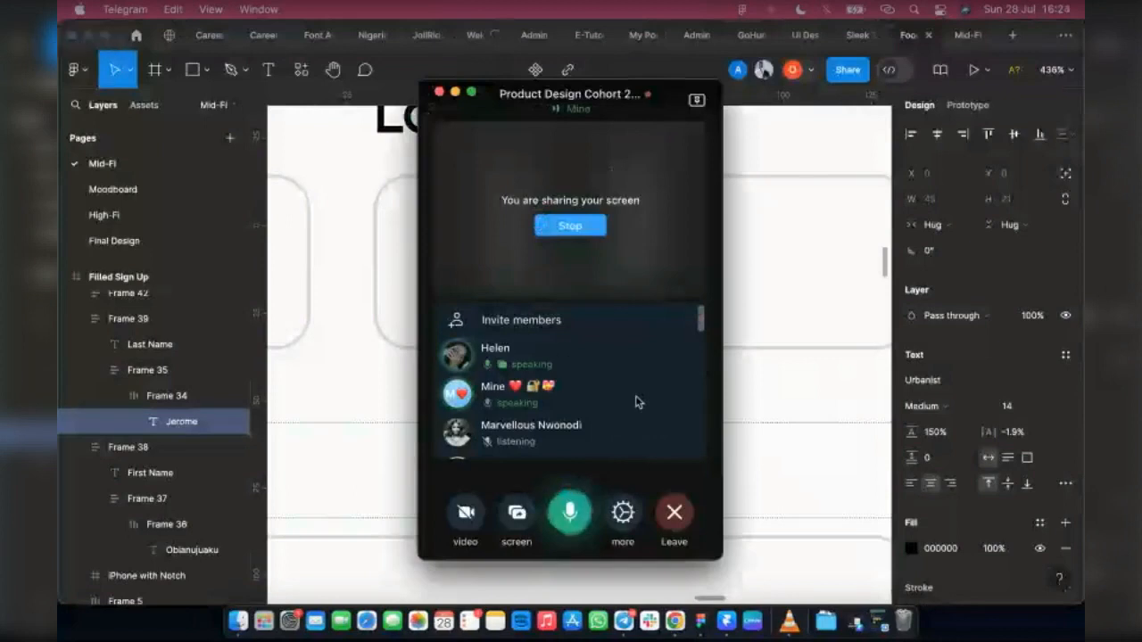
Step: Minimize the Telegram group call window that covers the Filled Sign Up design
{"action": "left_click", "coordinate": [637, 402]}
{"action": "left_click", "coordinate": [694, 554]}
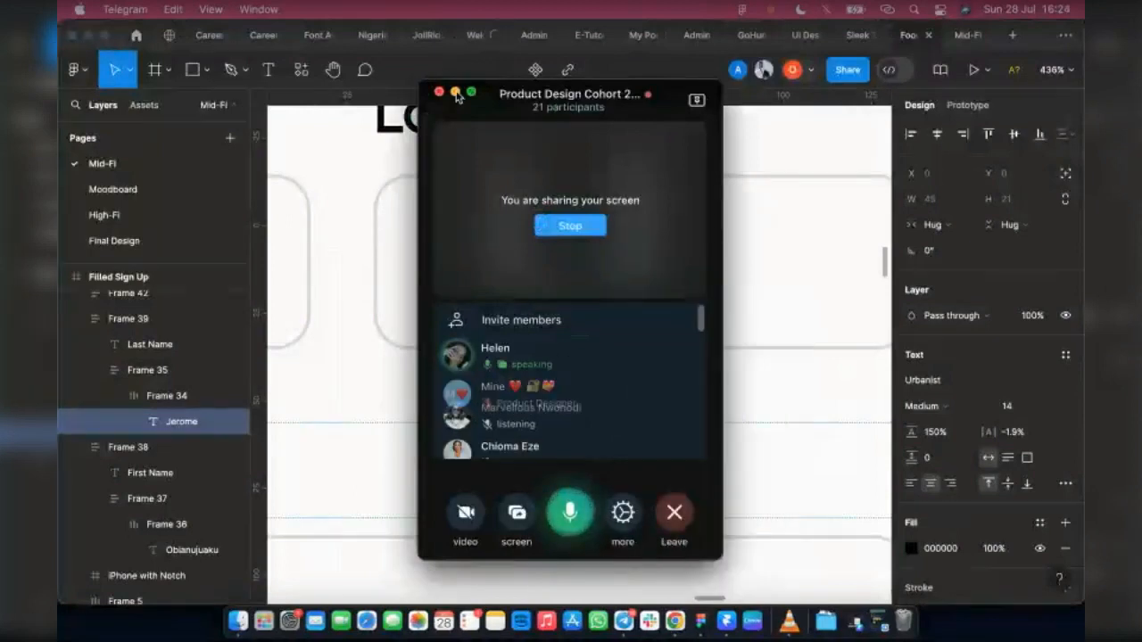
{"action": "left_click", "coordinate": [455, 92]}
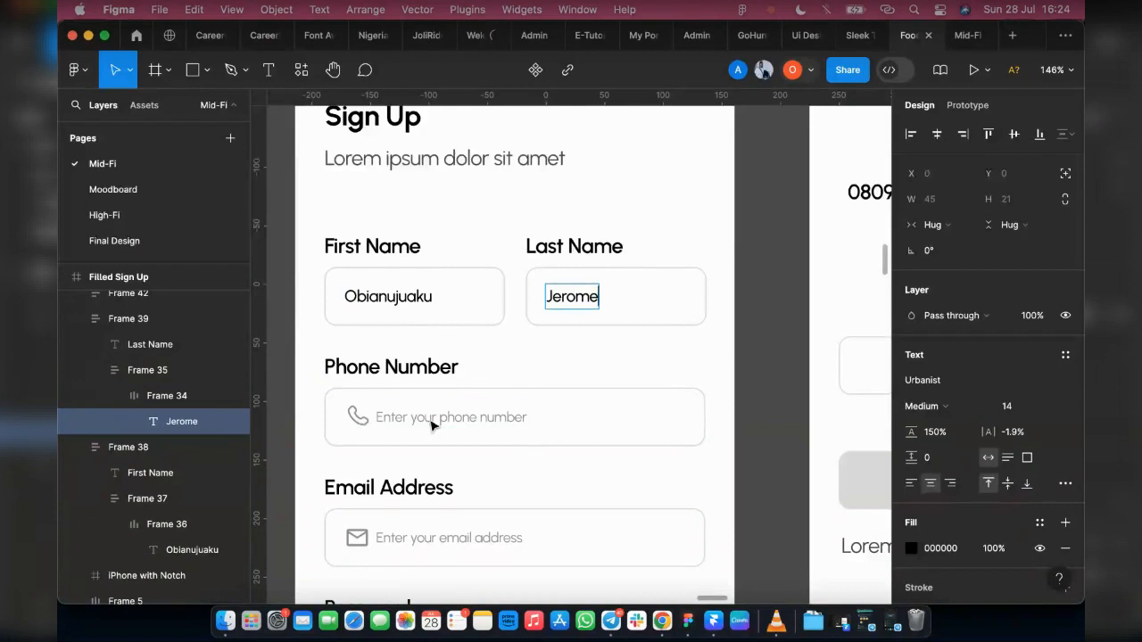
Step: Leave text editing and look over the Filled Sign Up frame for fields that still hold placeholder text and icons
{"action": "key", "text": "Escape"}
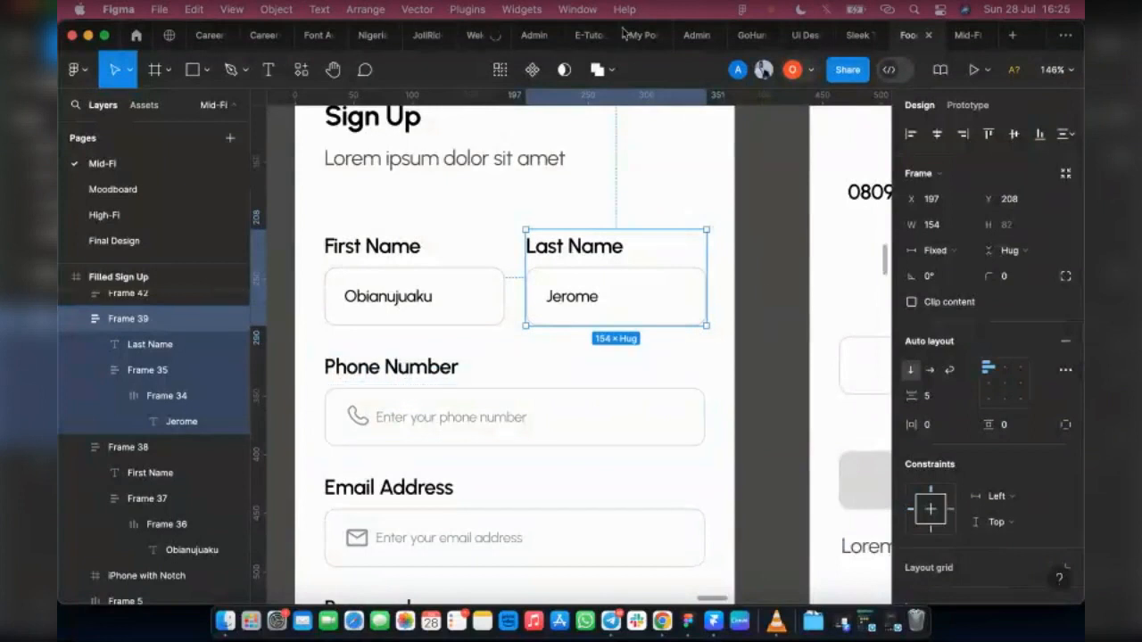
{"action": "left_click", "coordinate": [769, 293]}
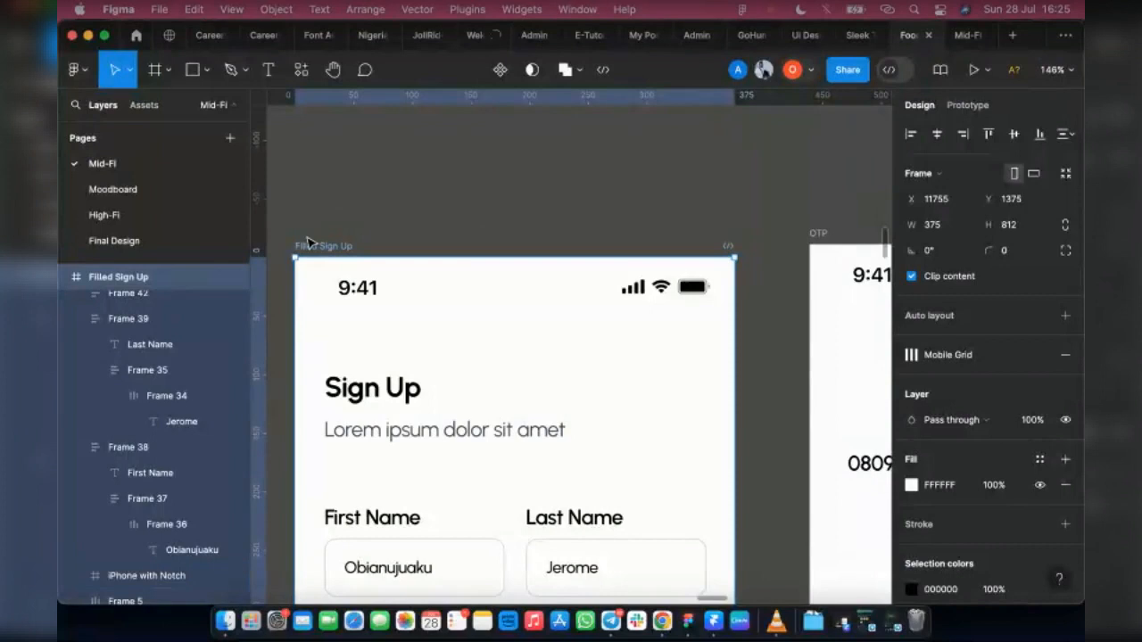
{"action": "scroll", "coordinate": [460, 402], "scroll_direction": "down", "scroll_amount": 3}
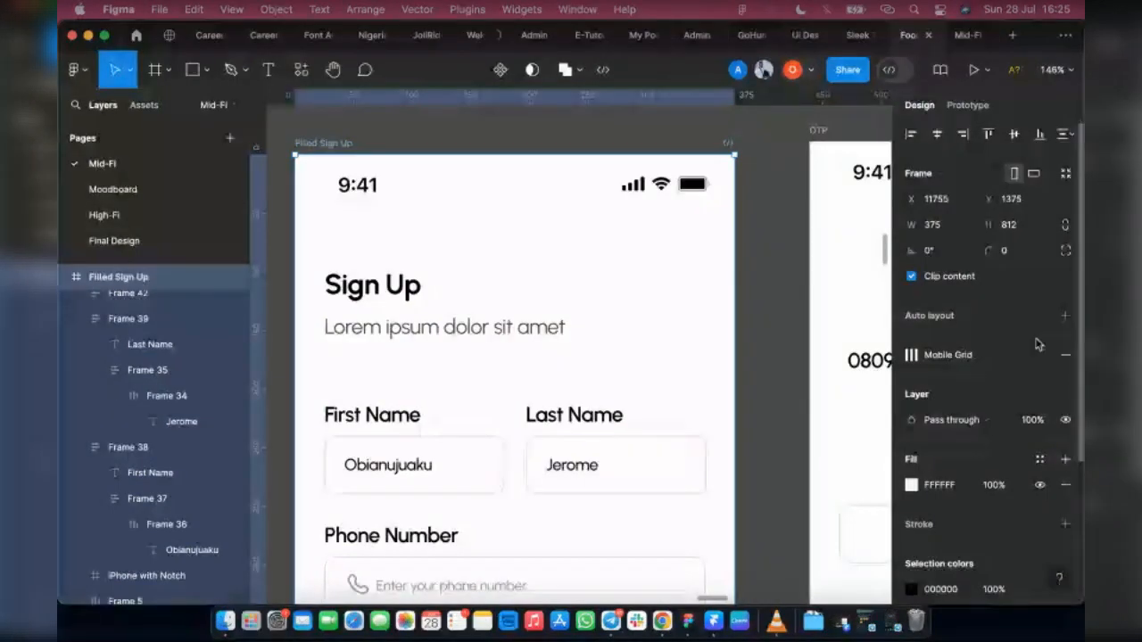
{"action": "scroll", "coordinate": [655, 360], "scroll_direction": "down", "scroll_amount": 3}
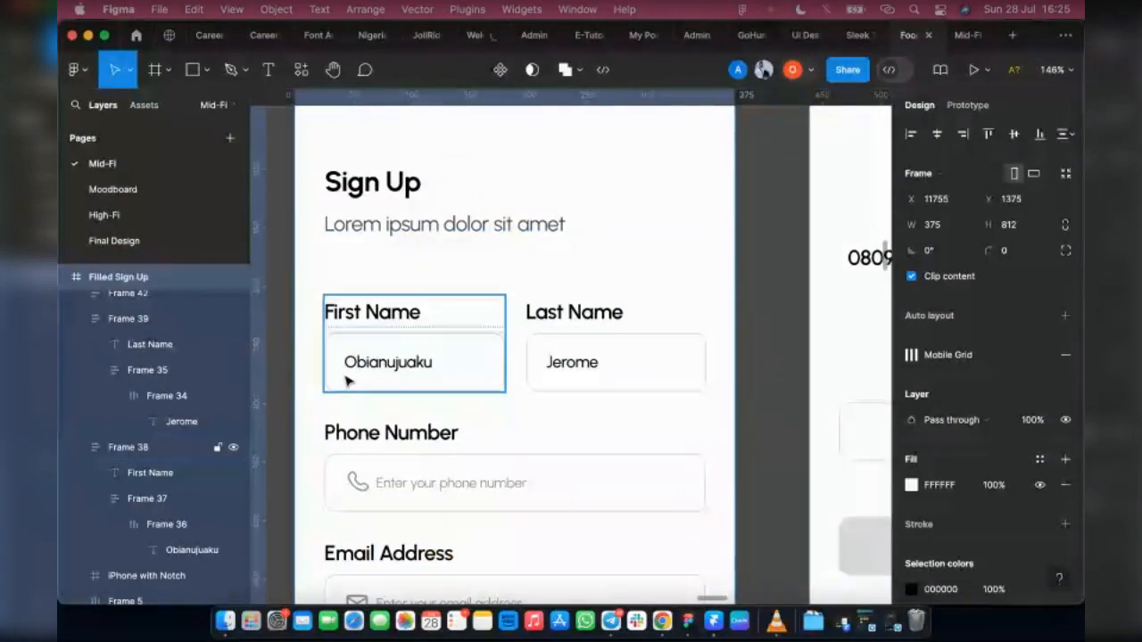
{"action": "scroll", "coordinate": [420, 461], "scroll_direction": "down", "scroll_amount": 1}
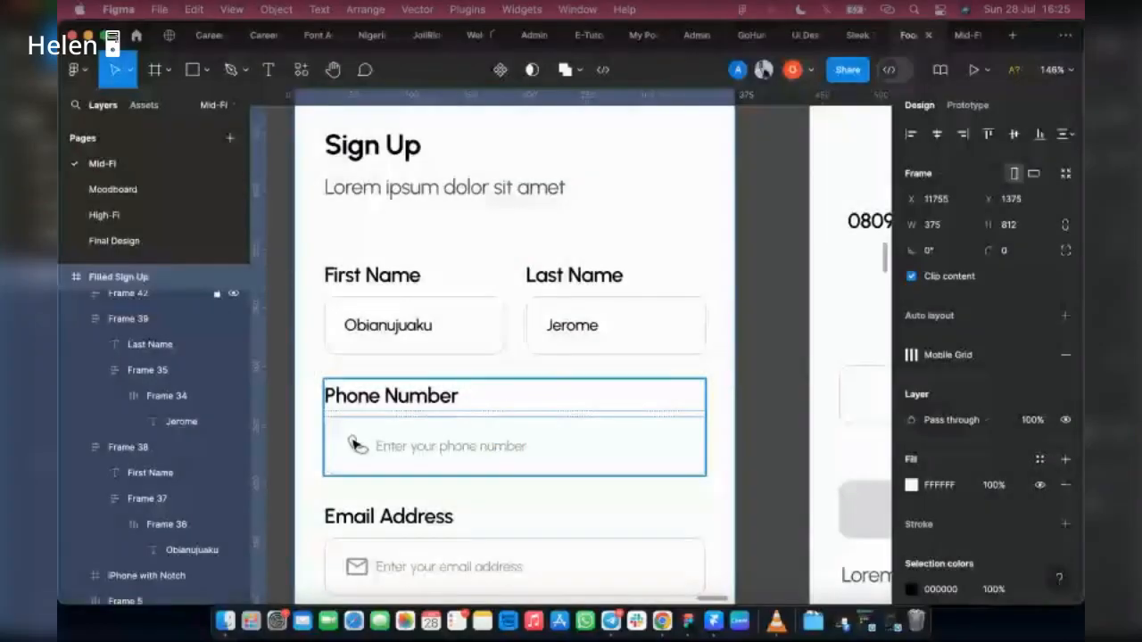
{"action": "scroll", "coordinate": [493, 464], "scroll_direction": "down", "scroll_amount": 2}
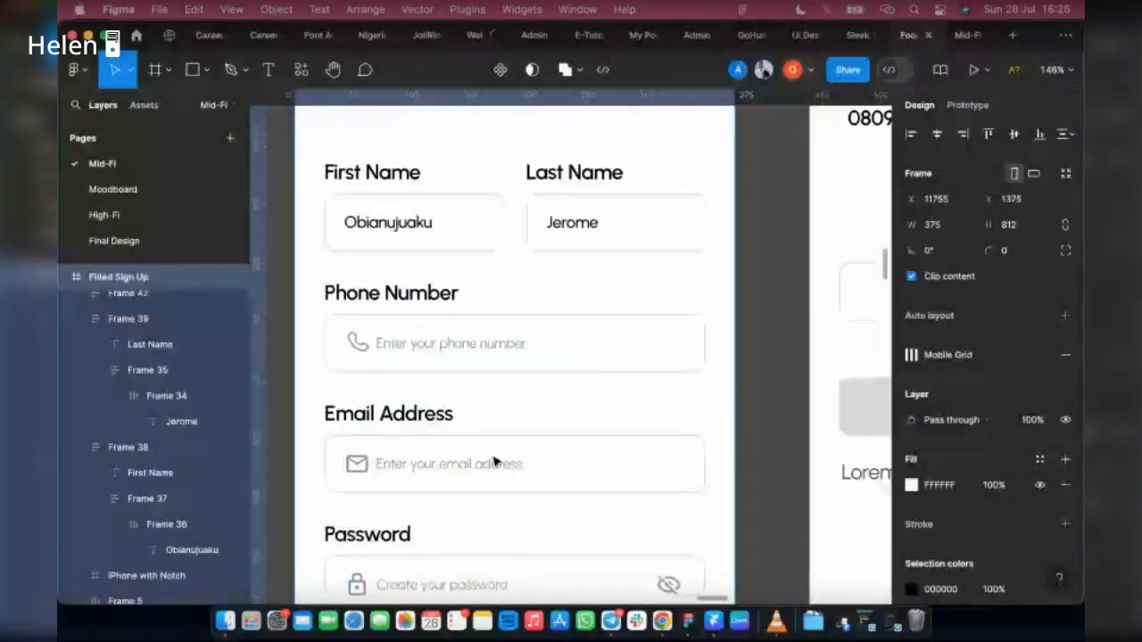
{"action": "scroll", "coordinate": [495, 461], "scroll_direction": "down", "scroll_amount": 6}
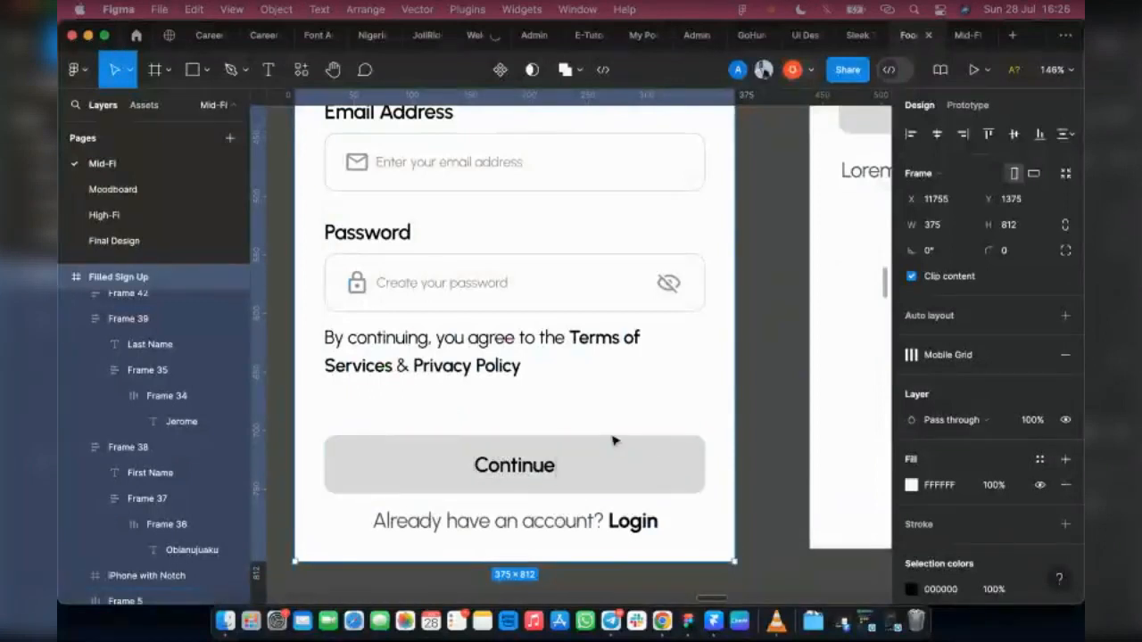
{"action": "scroll", "coordinate": [612, 438], "scroll_direction": "up", "scroll_amount": 2}
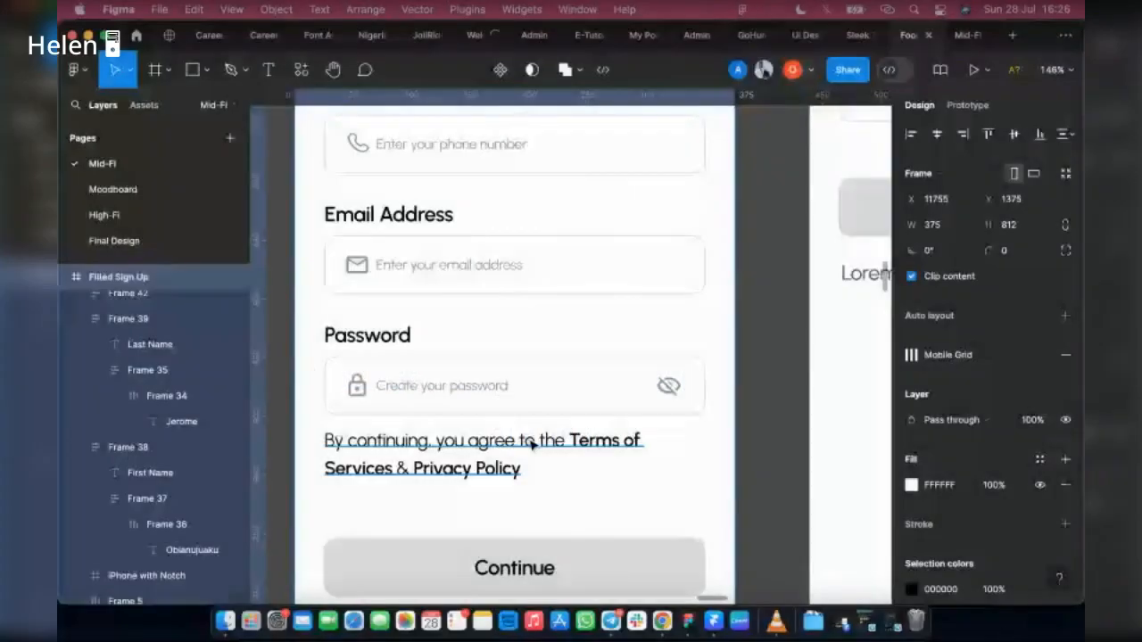
{"action": "scroll", "coordinate": [396, 315], "scroll_direction": "up", "scroll_amount": 5}
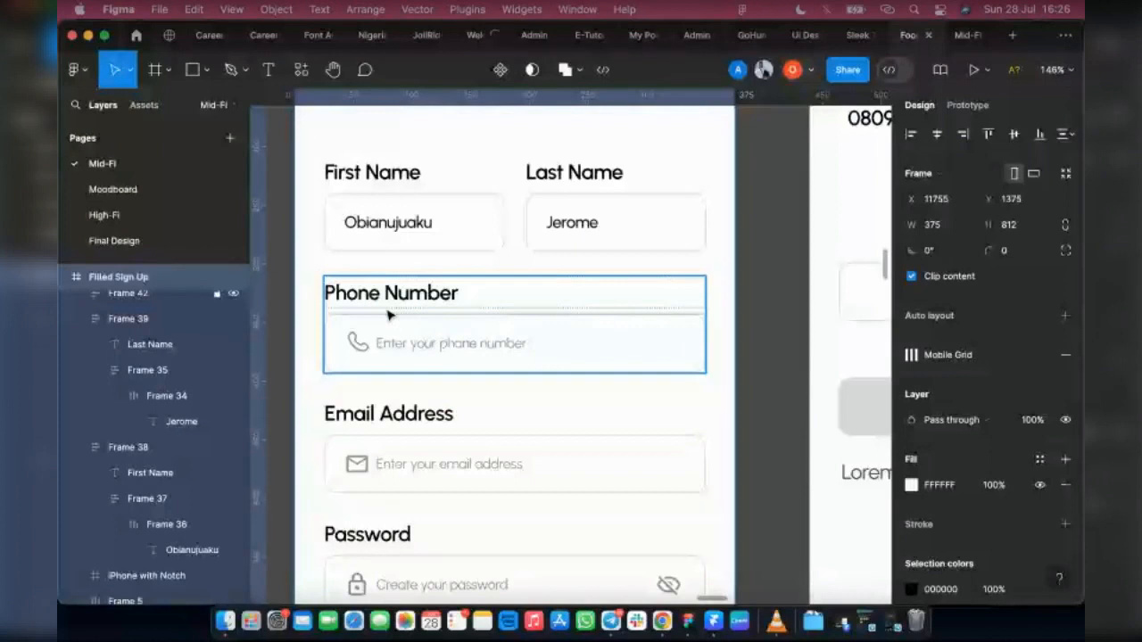
{"action": "scroll", "coordinate": [454, 113], "scroll_direction": "up", "scroll_amount": 3}
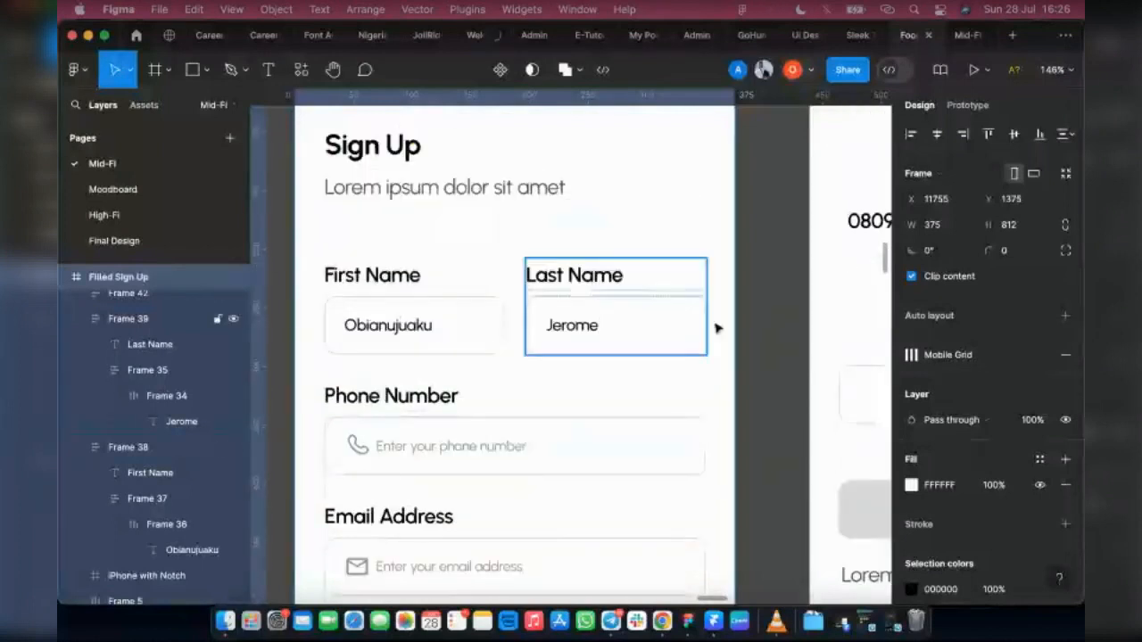
{"action": "scroll", "coordinate": [398, 422], "scroll_direction": "down", "scroll_amount": 1}
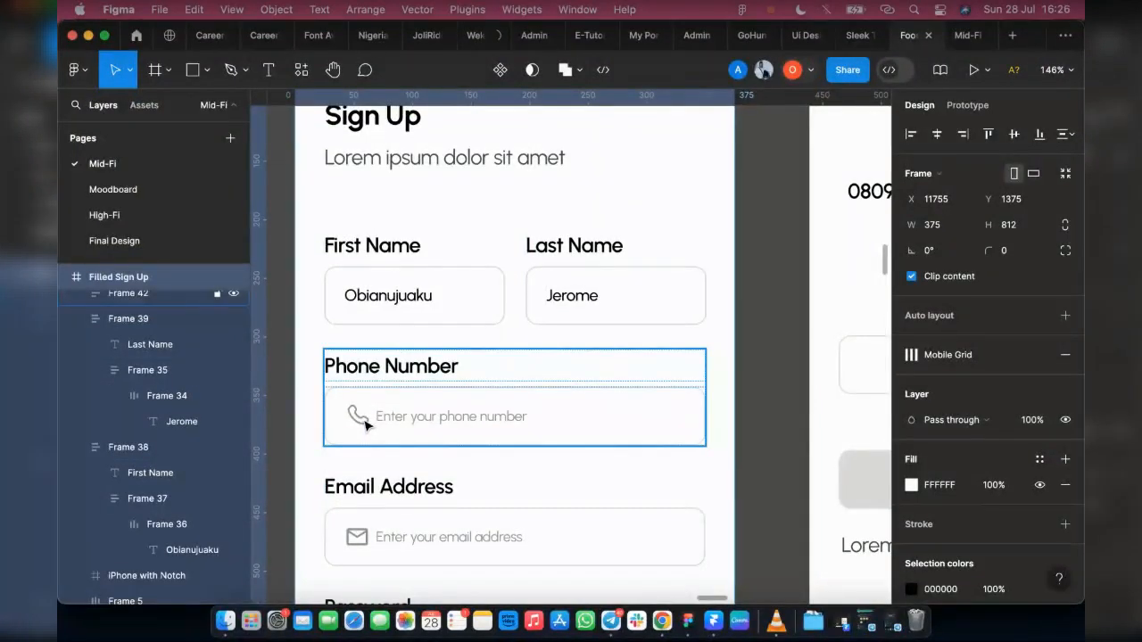
Step: Delete the phone icon from the Phone Number field and paste the styled first name over its placeholder text
{"action": "left_click", "coordinate": [365, 426]}
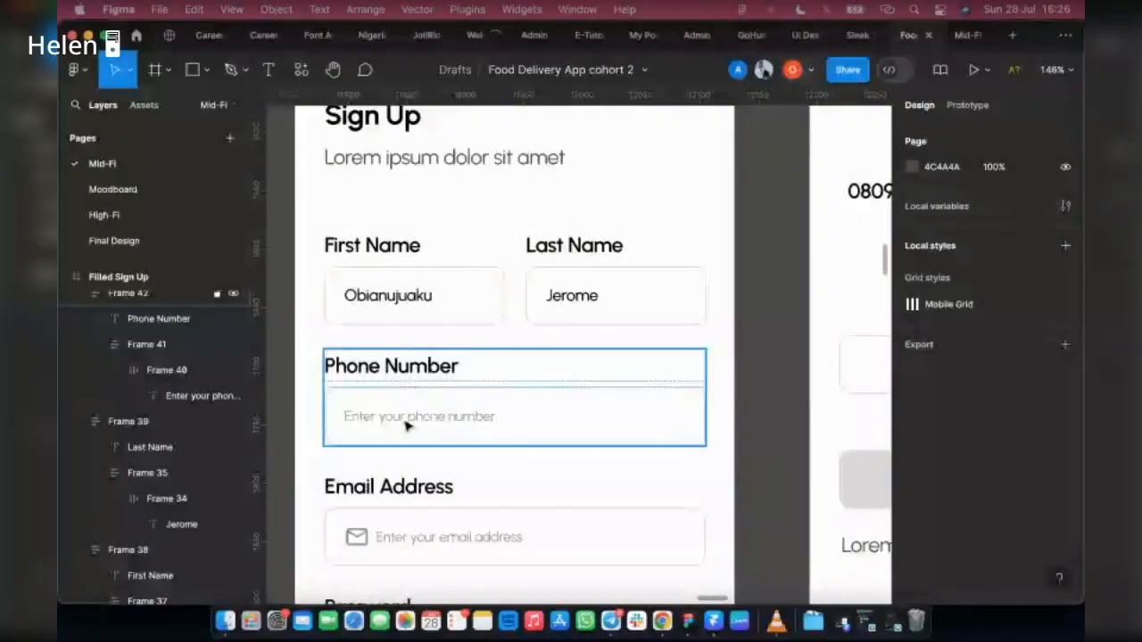
{"action": "double_click", "coordinate": [403, 418]}
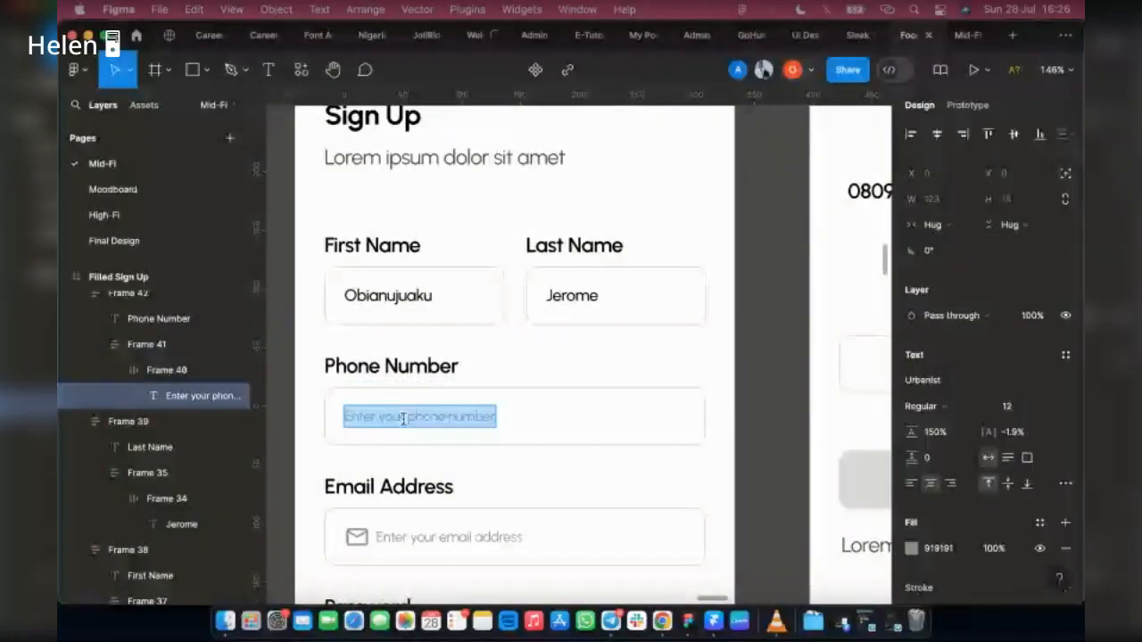
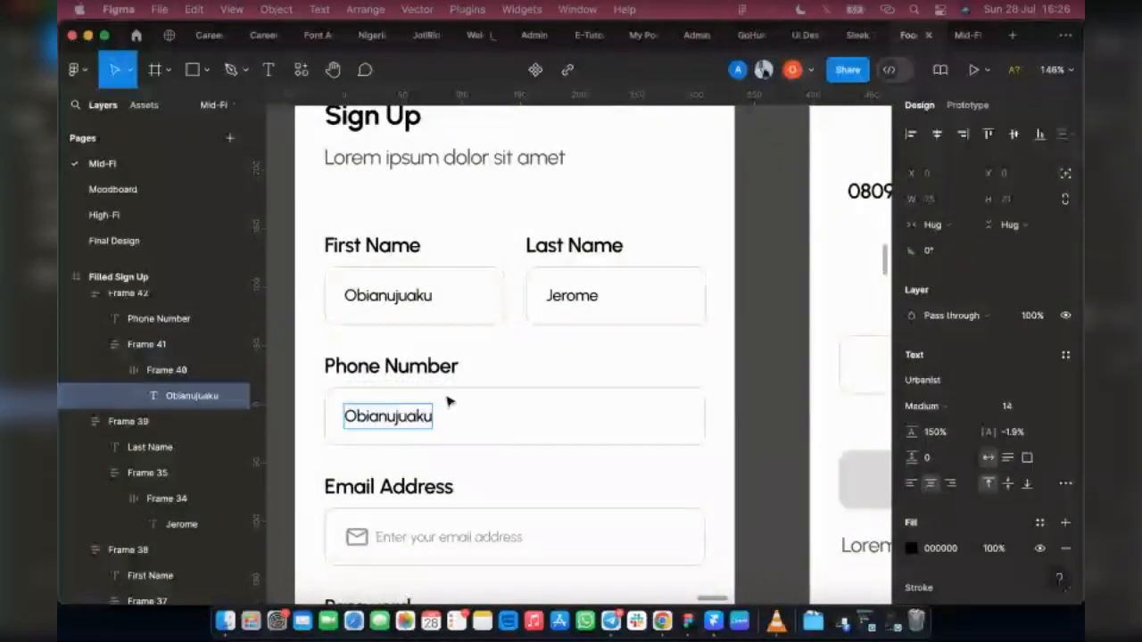
Step: Copy the sample phone number from the instruction text on the OTP screen
{"action": "scroll", "coordinate": [468, 402], "scroll_direction": "down", "scroll_amount": 2}
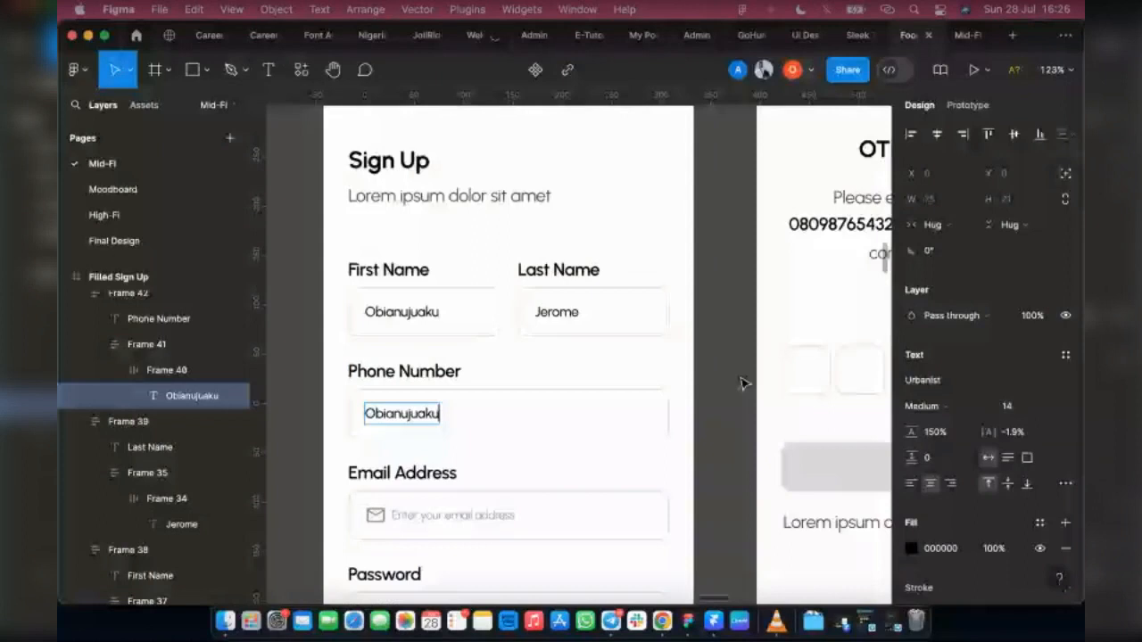
{"action": "scroll", "coordinate": [742, 384], "scroll_direction": "right", "scroll_amount": 3}
{"action": "left_click_drag", "start_coordinate": [765, 225], "coordinate": [660, 224]}
{"action": "key", "text": "super+c"}
{"action": "scroll", "coordinate": [469, 412], "scroll_direction": "left", "scroll_amount": 5}
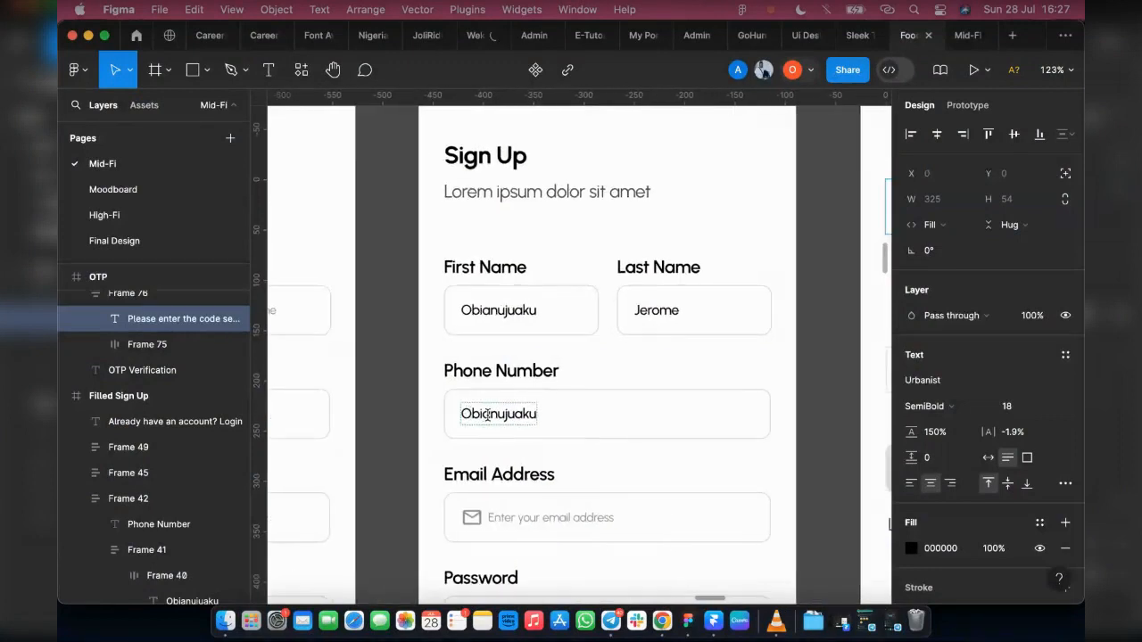
Step: Replace the name in the Phone Number field with the copied phone number and set its font weight to Medium
{"action": "scroll", "coordinate": [487, 414], "scroll_direction": "up", "scroll_amount": 3}
{"action": "double_click", "coordinate": [571, 415]}
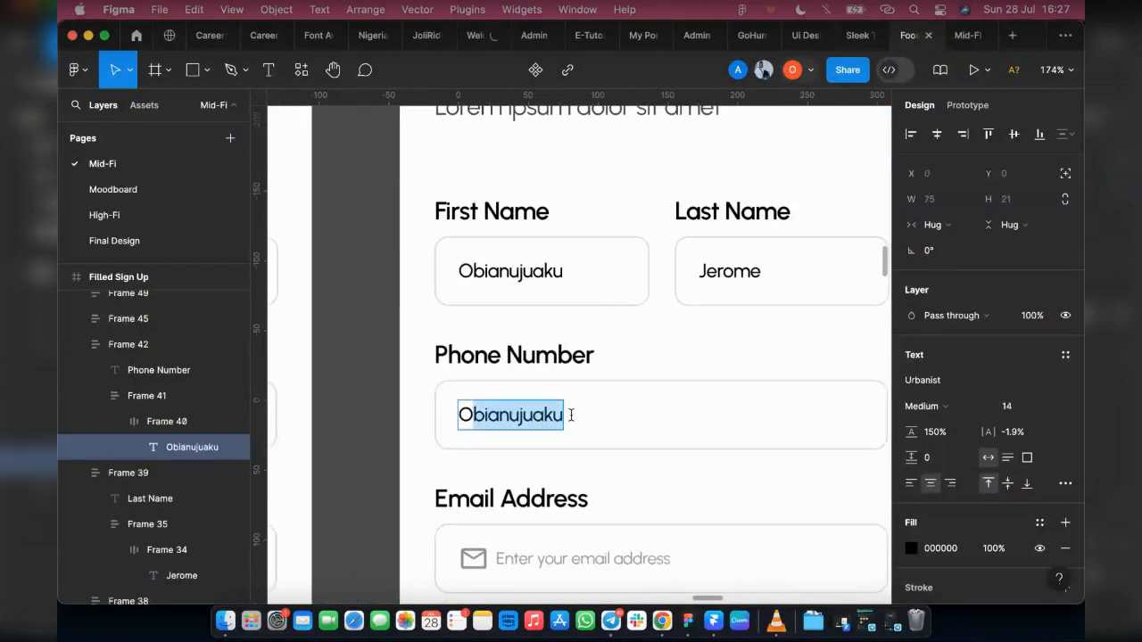
{"action": "key", "text": "super+v"}
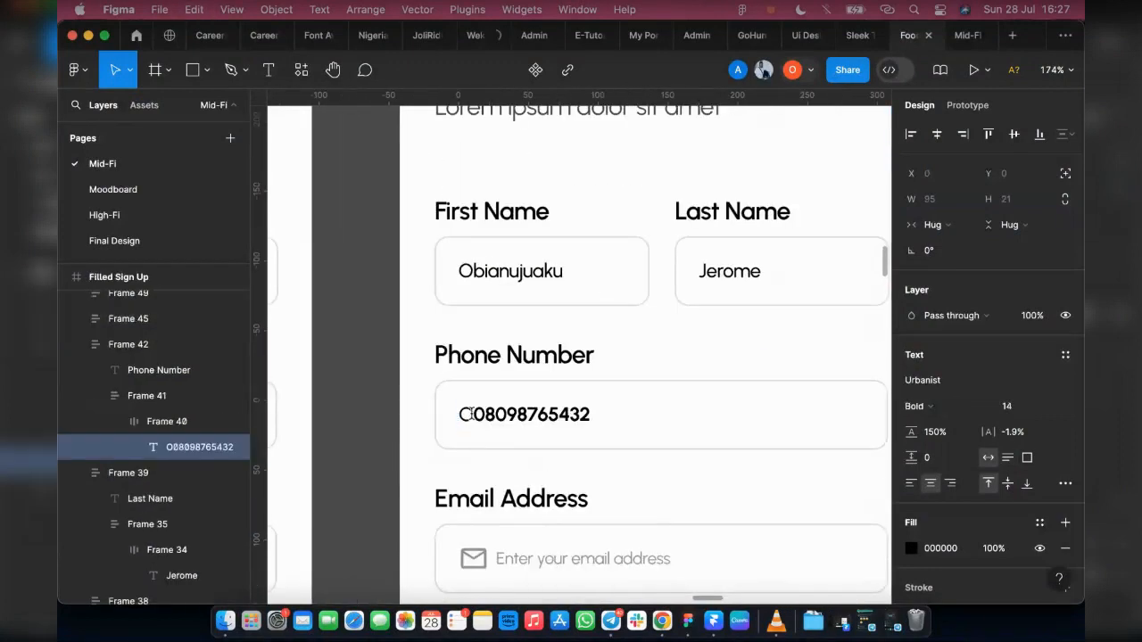
{"action": "left_click_drag", "start_coordinate": [458, 414], "coordinate": [465, 414]}
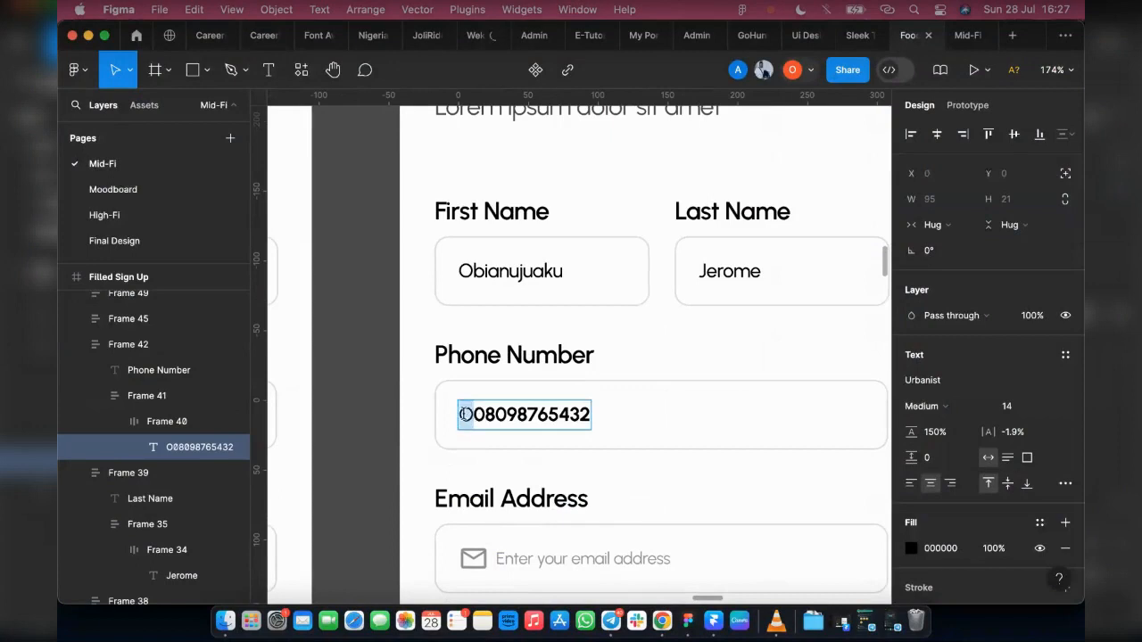
{"action": "key", "text": "BackSpace"}
{"action": "key", "text": "Escape"}
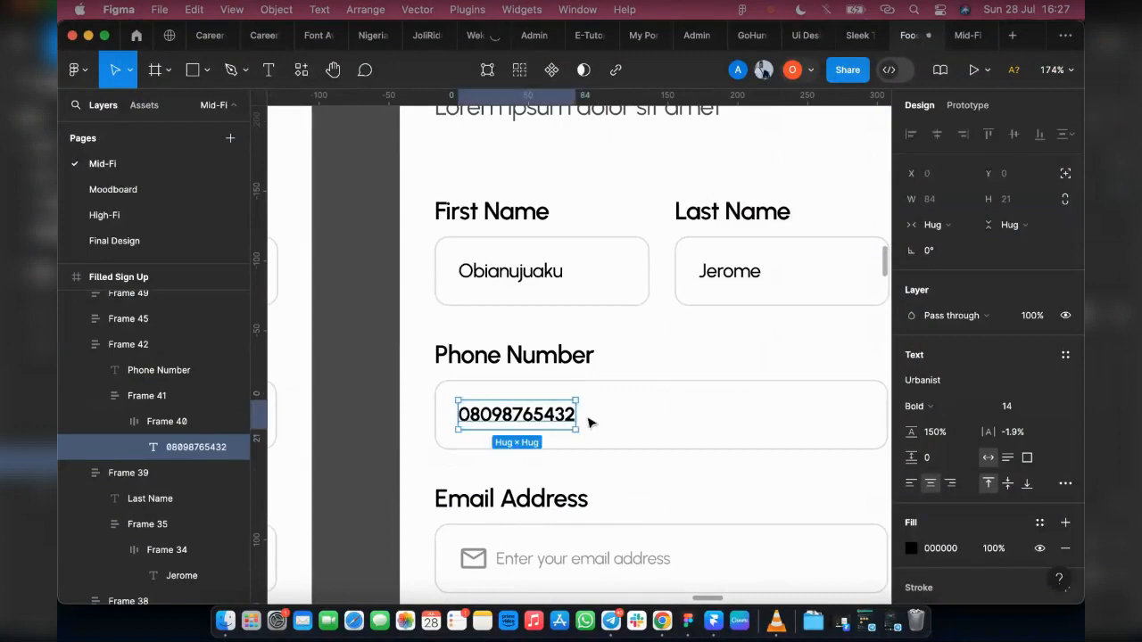
{"action": "left_click", "coordinate": [946, 407]}
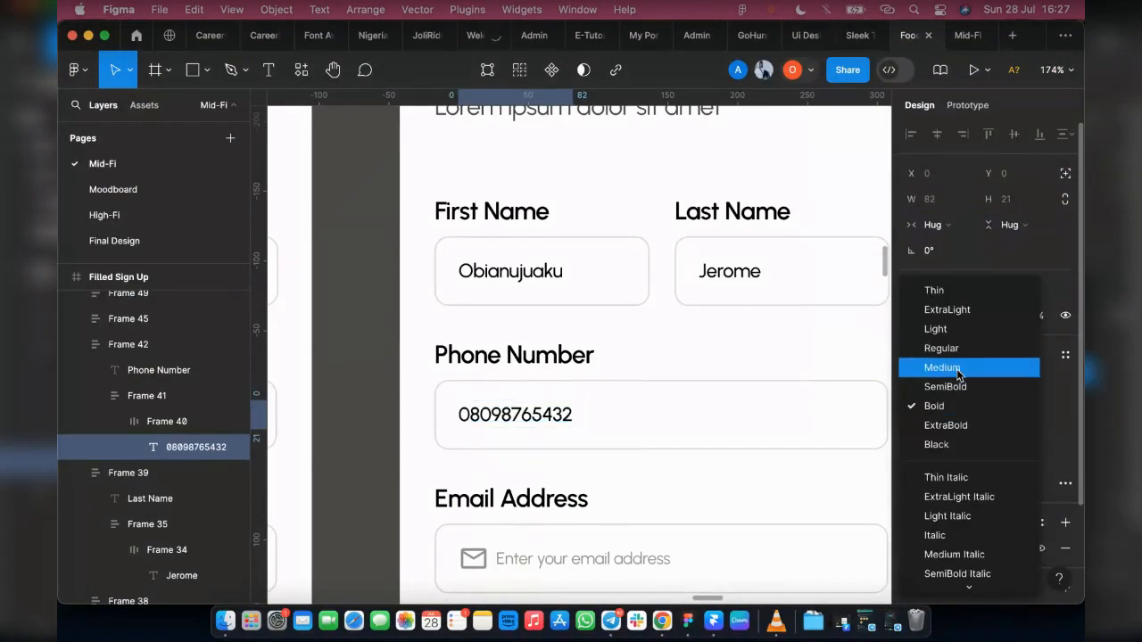
{"action": "left_click", "coordinate": [958, 375]}
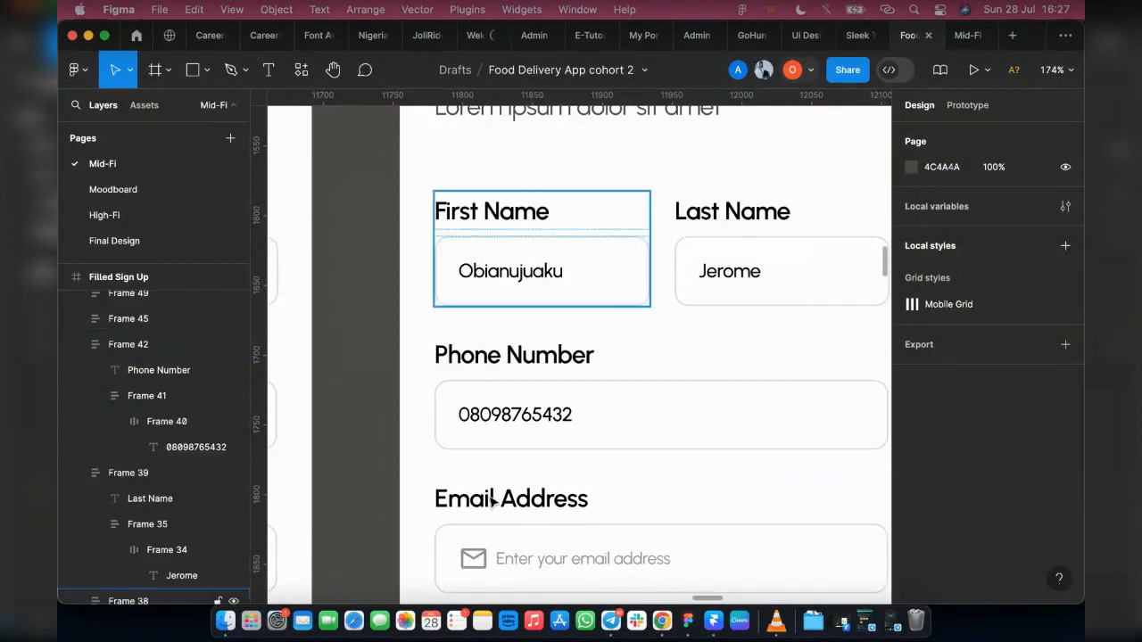
{"action": "left_click", "coordinate": [526, 349]}
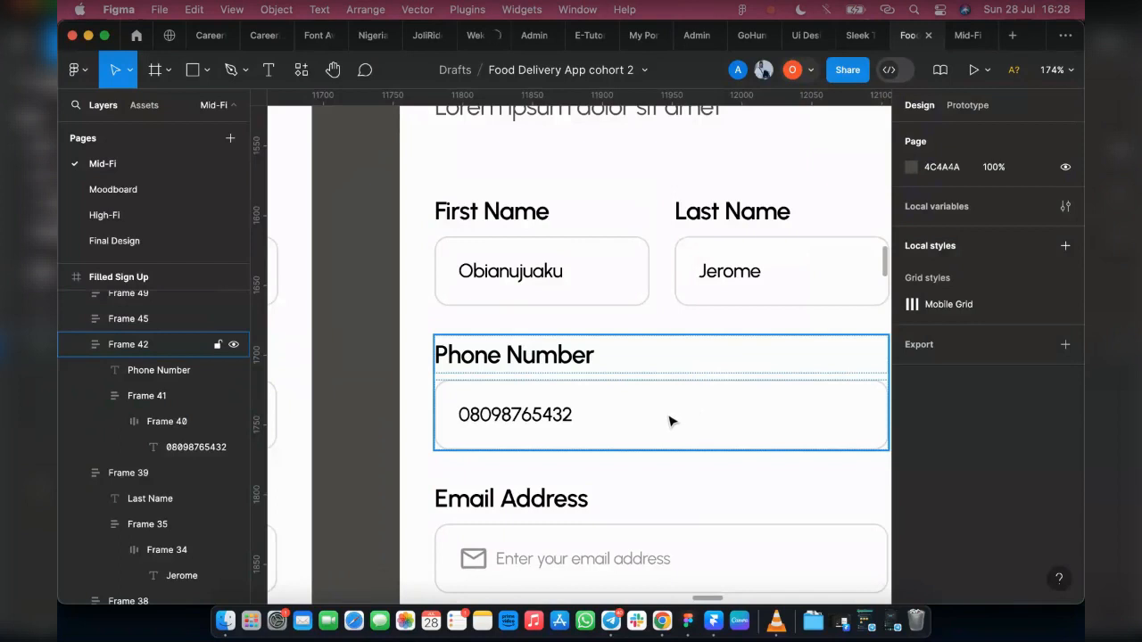
{"action": "left_click", "coordinate": [528, 252]}
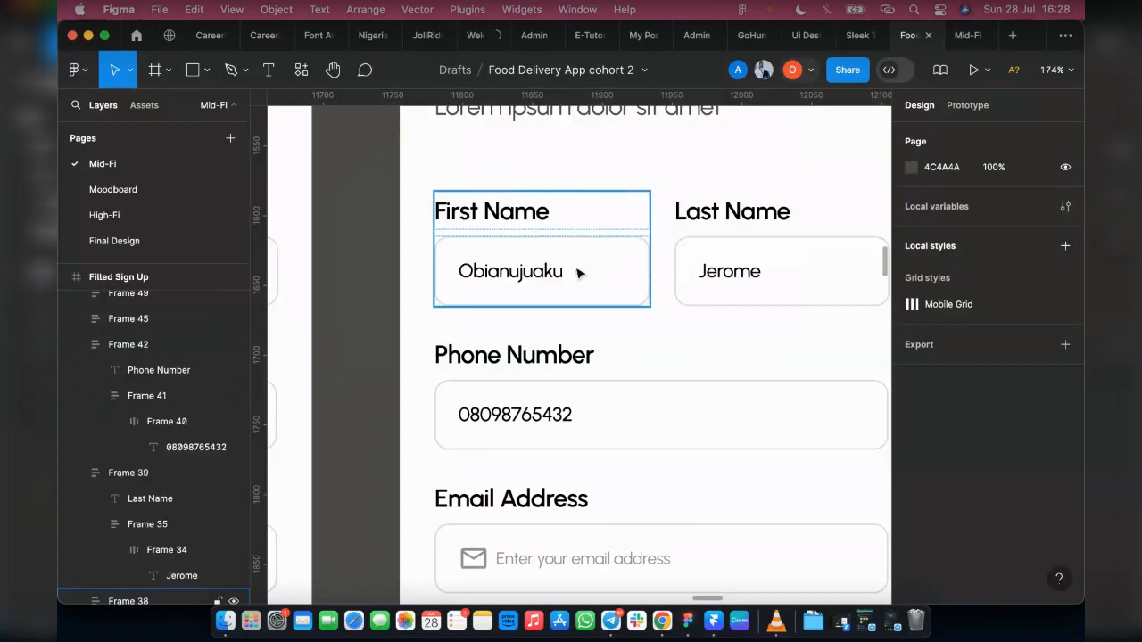
{"action": "left_click", "coordinate": [515, 433]}
{"action": "left_click", "coordinate": [629, 248]}
{"action": "key", "text": "Escape"}
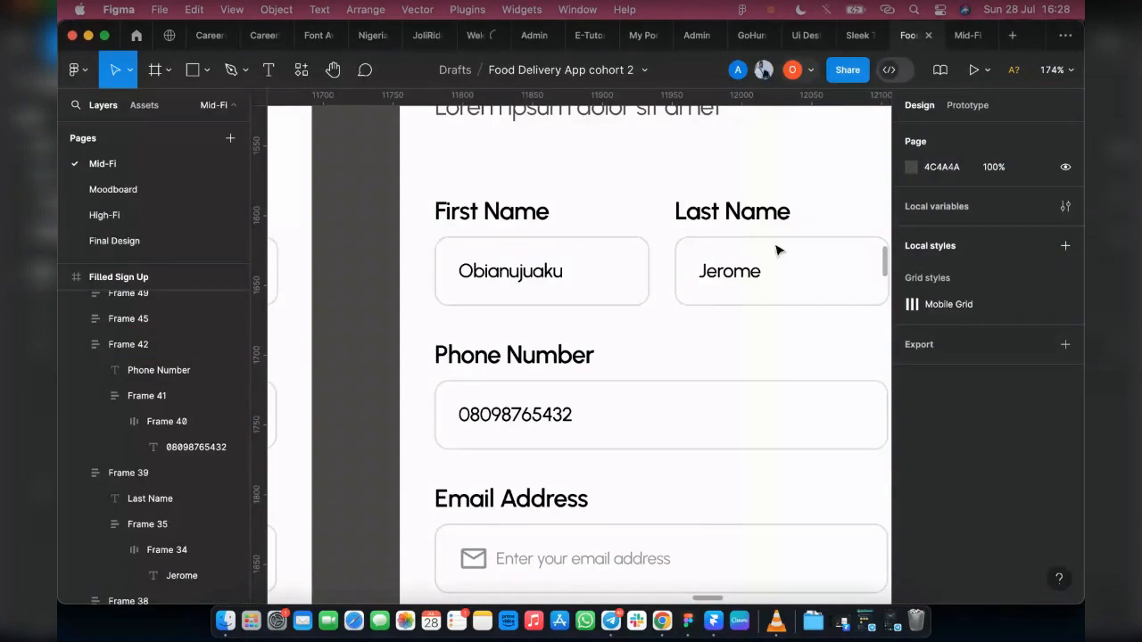
{"action": "left_click", "coordinate": [777, 251]}
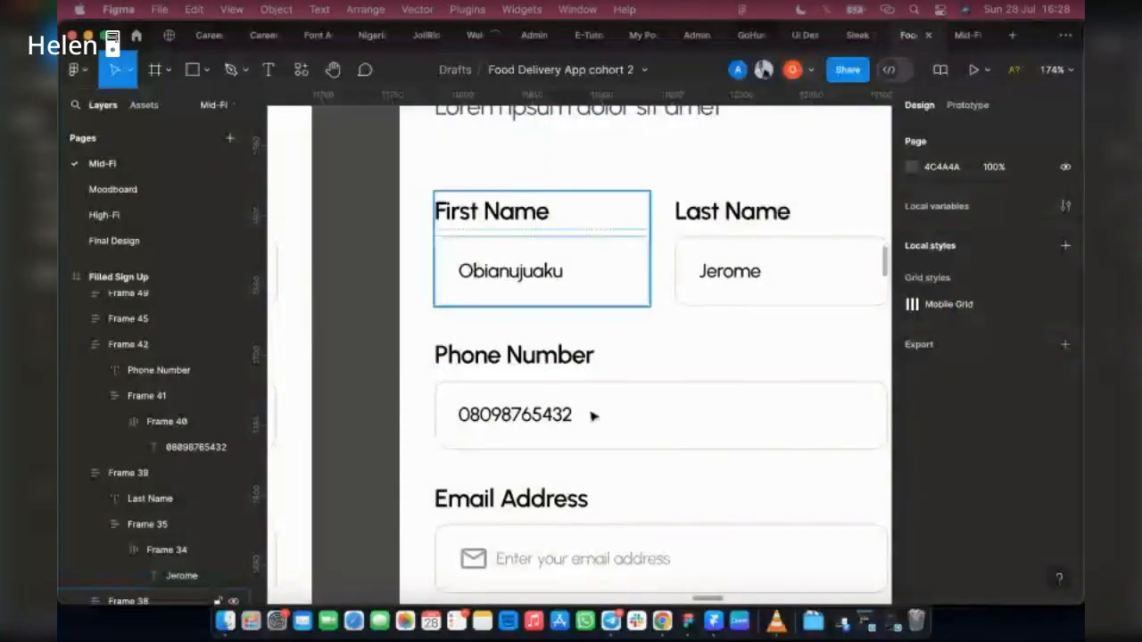
{"action": "left_click", "coordinate": [593, 416]}
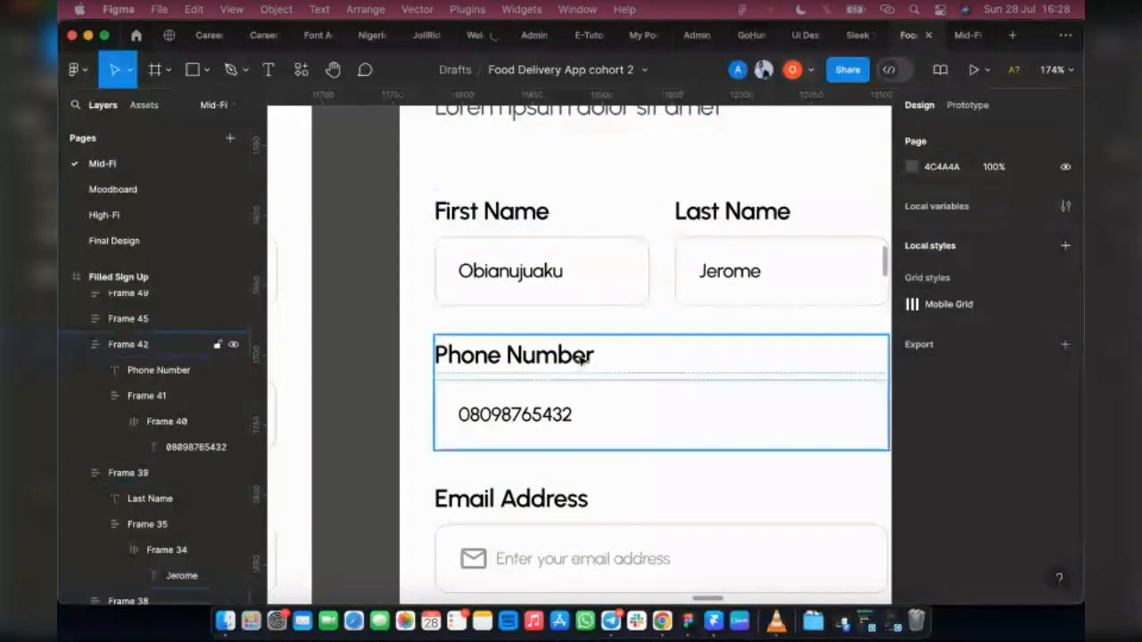
Step: Try to paste the copied text over the Email Address field's placeholder, and undo the paste
{"action": "scroll", "coordinate": [592, 357], "scroll_direction": "up", "scroll_amount": 1}
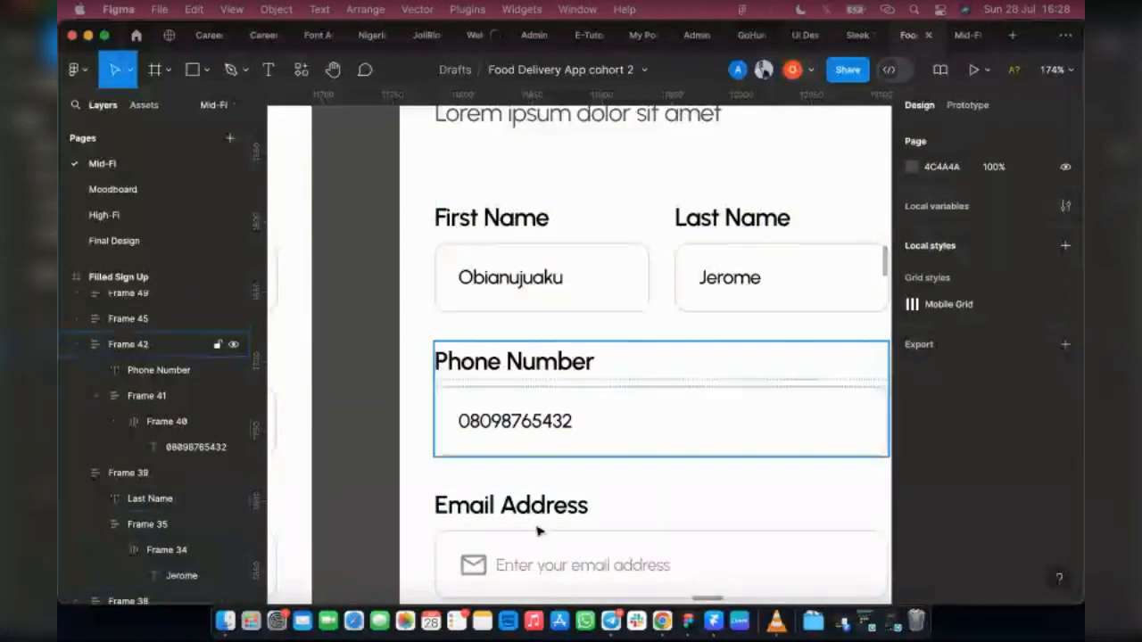
{"action": "scroll", "coordinate": [611, 468], "scroll_direction": "down", "scroll_amount": 3}
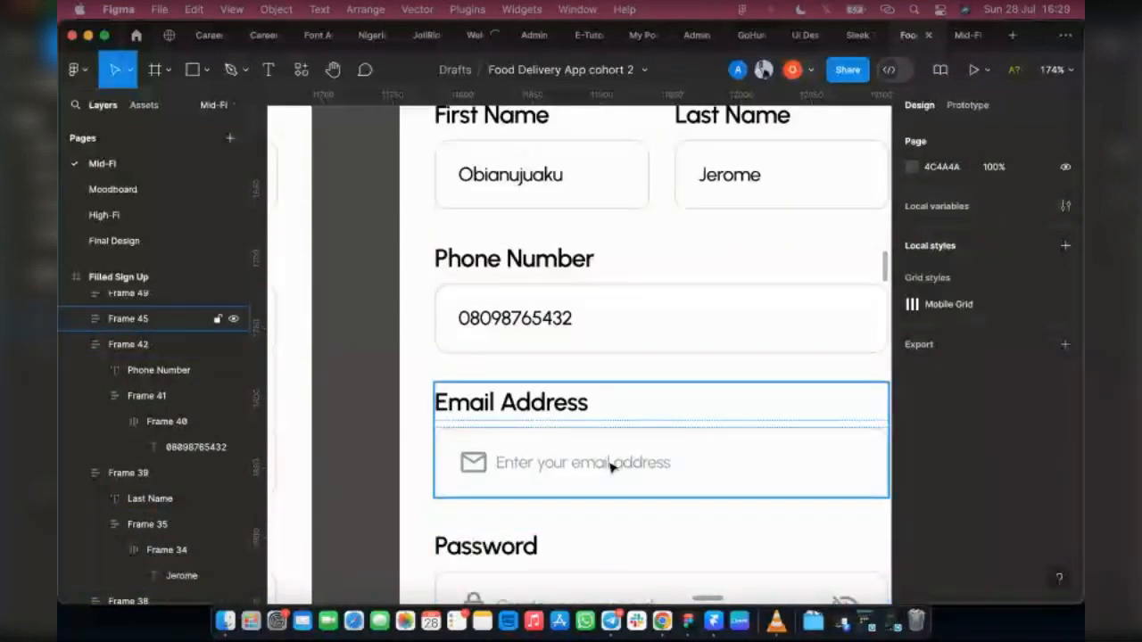
{"action": "left_click", "coordinate": [614, 469], "text": "super"}
{"action": "key", "text": "Return"}
{"action": "key", "text": "super+v"}
{"action": "key", "text": "super+z"}
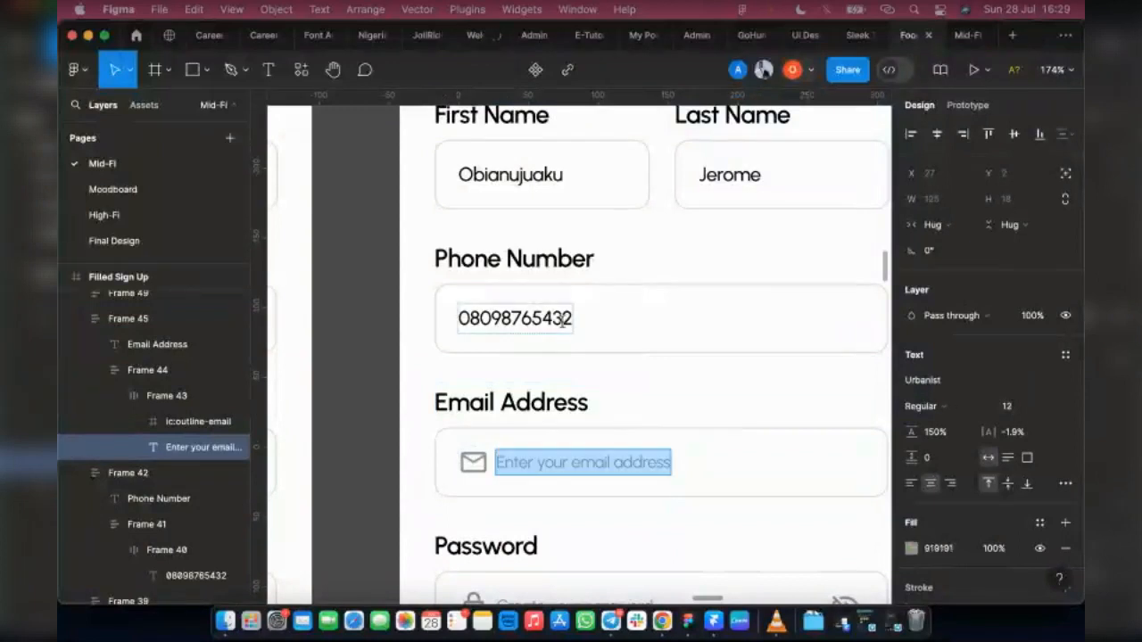
Step: Copy the styled first name from the First Name field and delete the mail icon from the Email Address field
{"action": "double_click", "coordinate": [525, 178]}
{"action": "key", "text": "ctrl+c"}
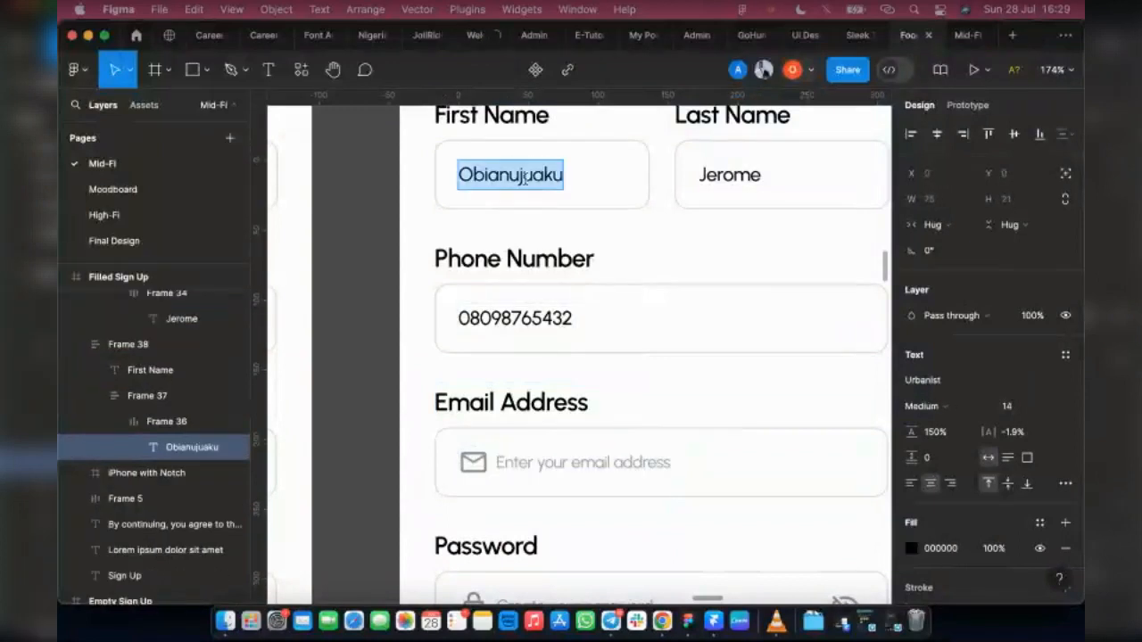
{"action": "double_click", "coordinate": [498, 462]}
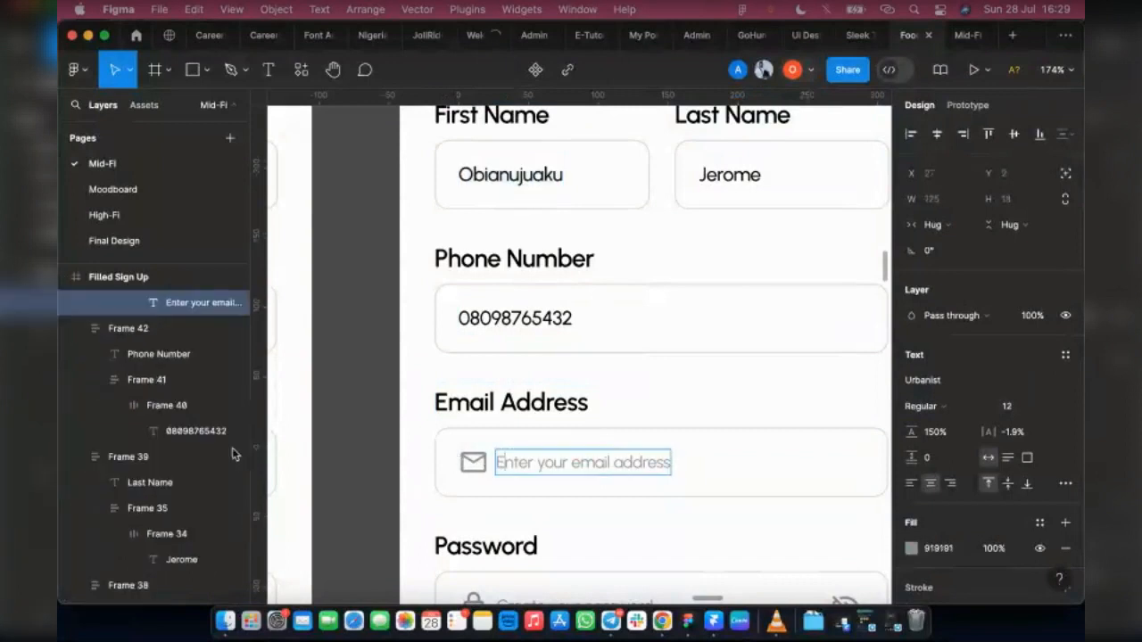
{"action": "scroll", "coordinate": [174, 366], "scroll_direction": "up", "scroll_amount": 1}
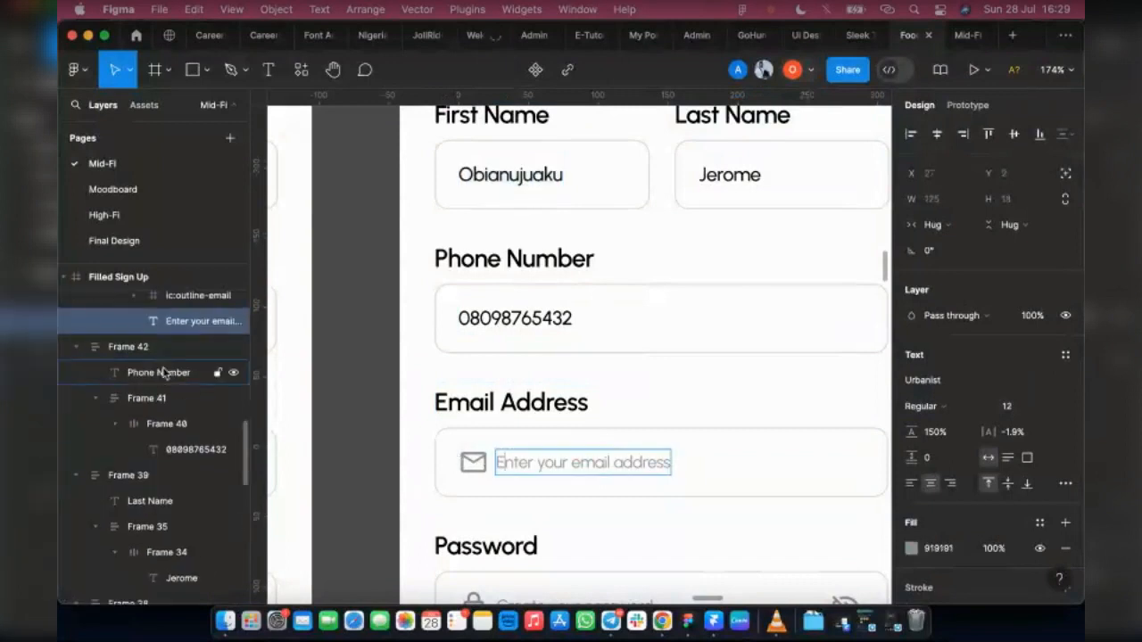
{"action": "left_click", "coordinate": [186, 298]}
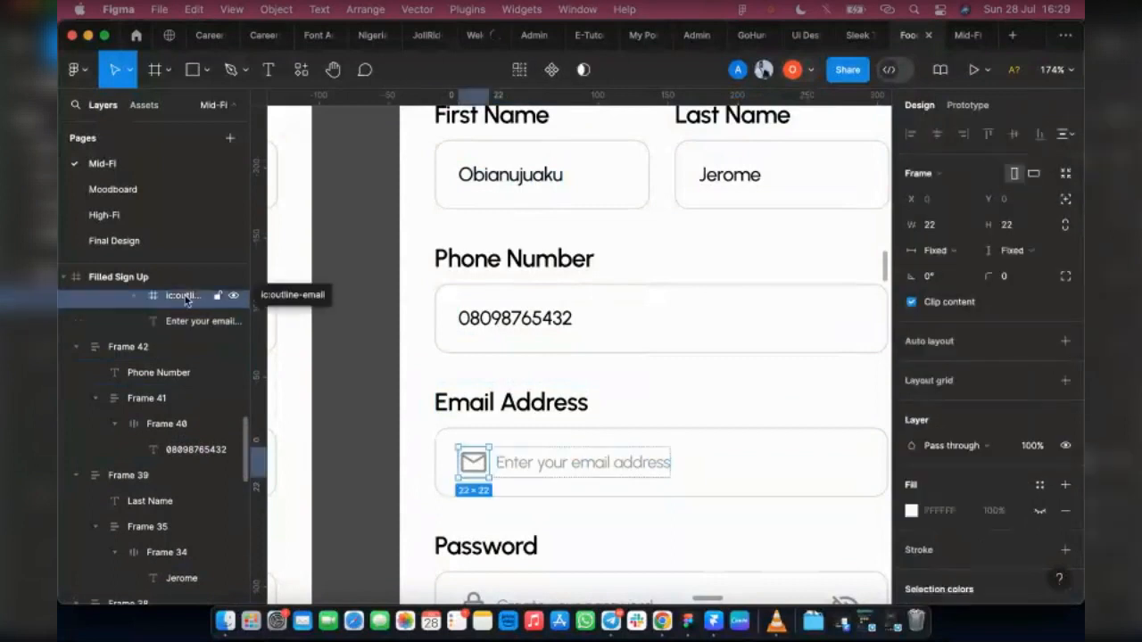
{"action": "key", "text": "Delete"}
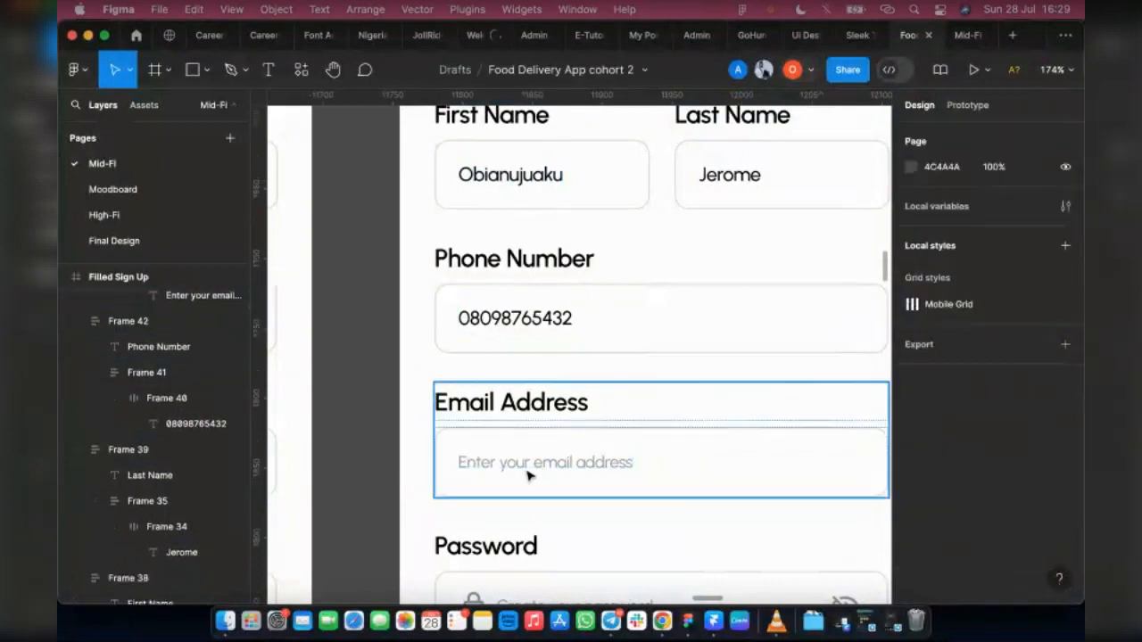
Step: Replace the Email Address field's placeholder text with the copied first name
{"action": "double_click", "coordinate": [529, 471]}
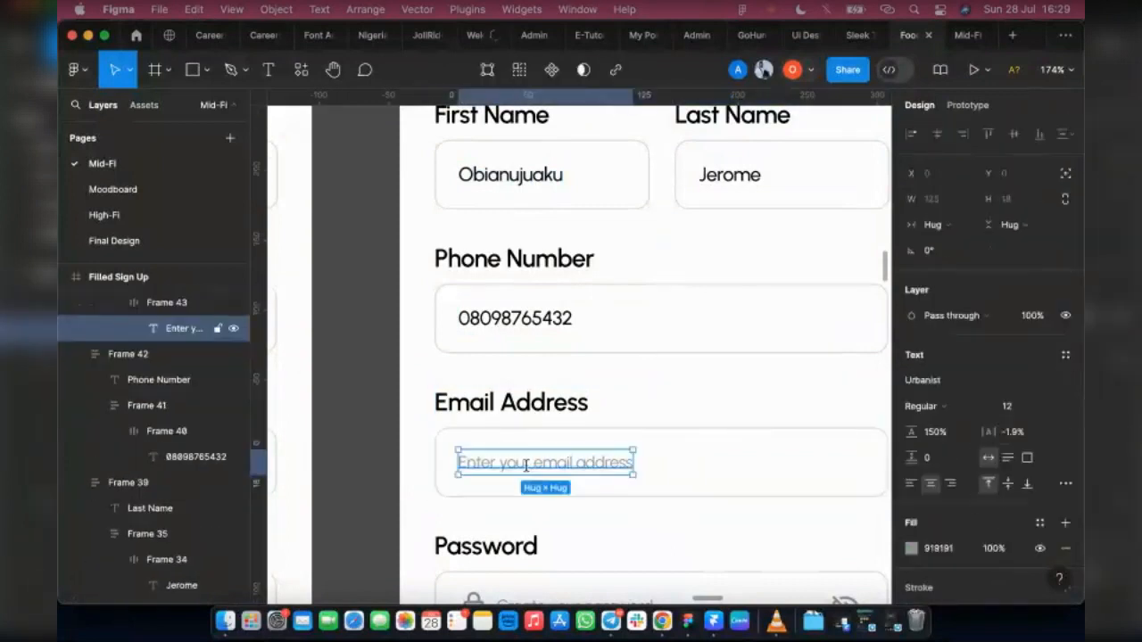
{"action": "double_click", "coordinate": [527, 465]}
{"action": "key", "text": "ctrl+v"}
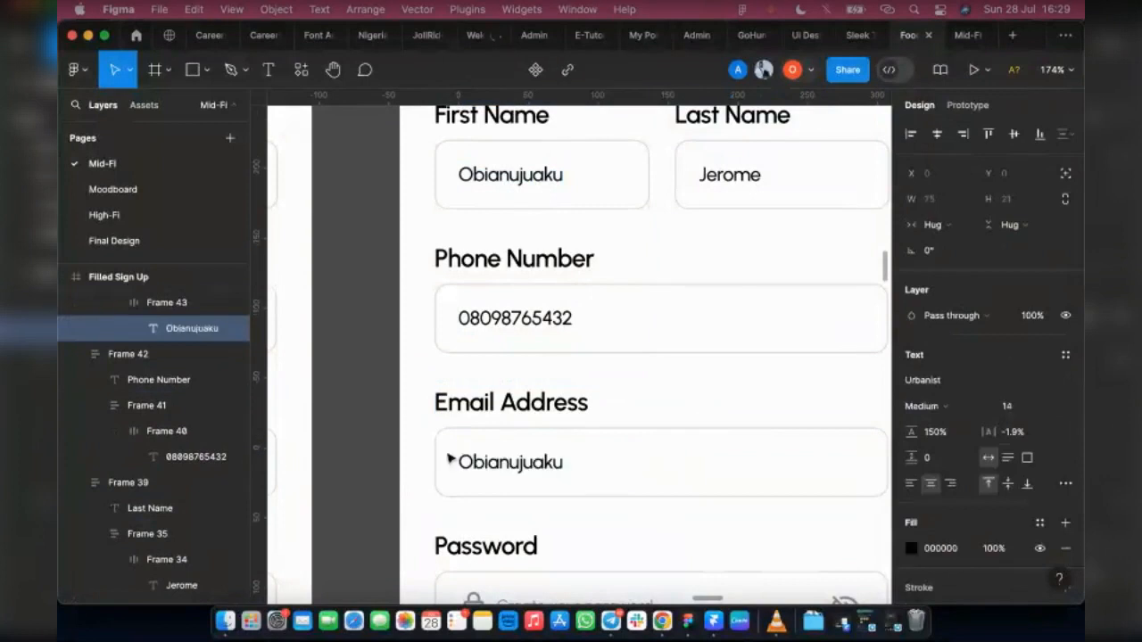
Step: Turn the pasted name in the Email Address field into a lowercase sample e-mail address ending in a Gmail domain
{"action": "double_click", "coordinate": [462, 462]}
{"action": "key", "text": "super+c"}
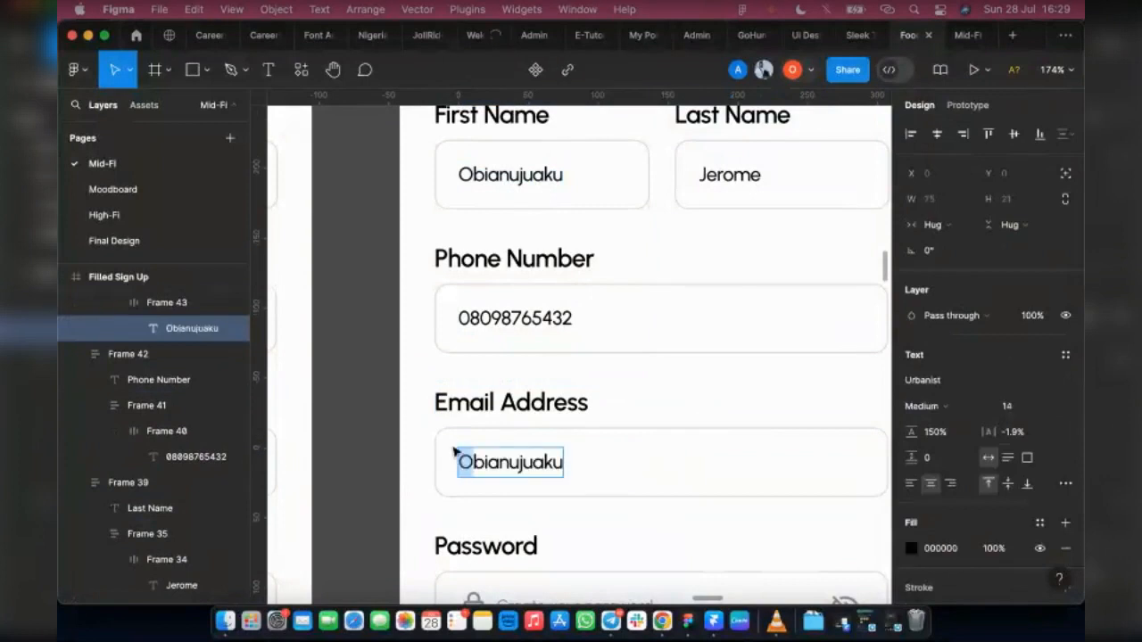
{"action": "type", "text": "o"}
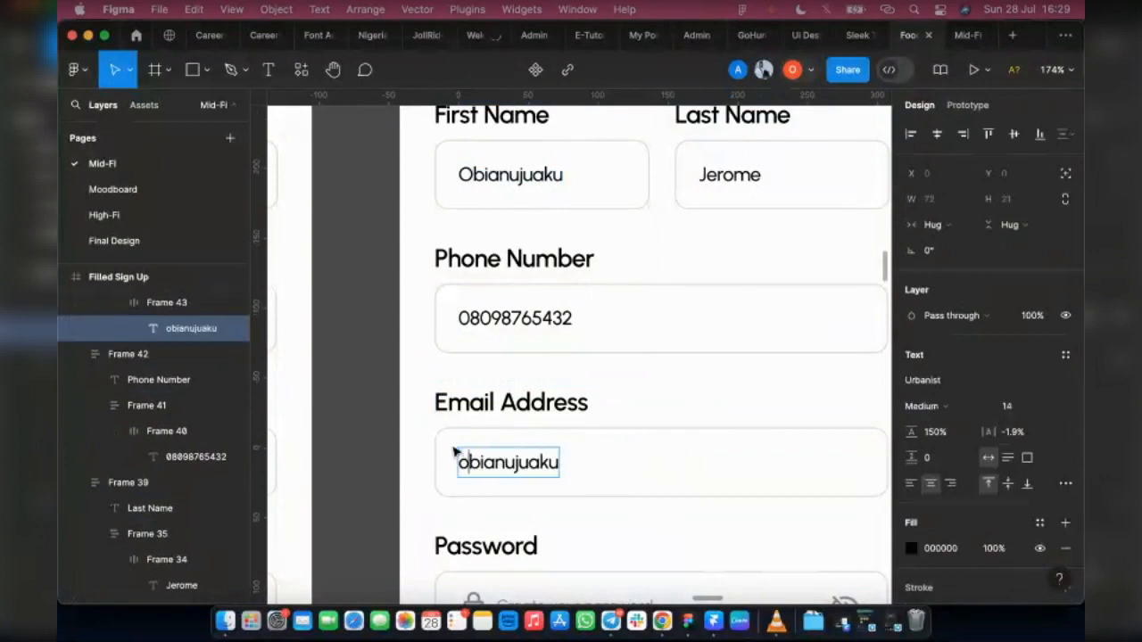
{"action": "left_click", "coordinate": [557, 462]}
{"action": "type", "text": "@gmail"}
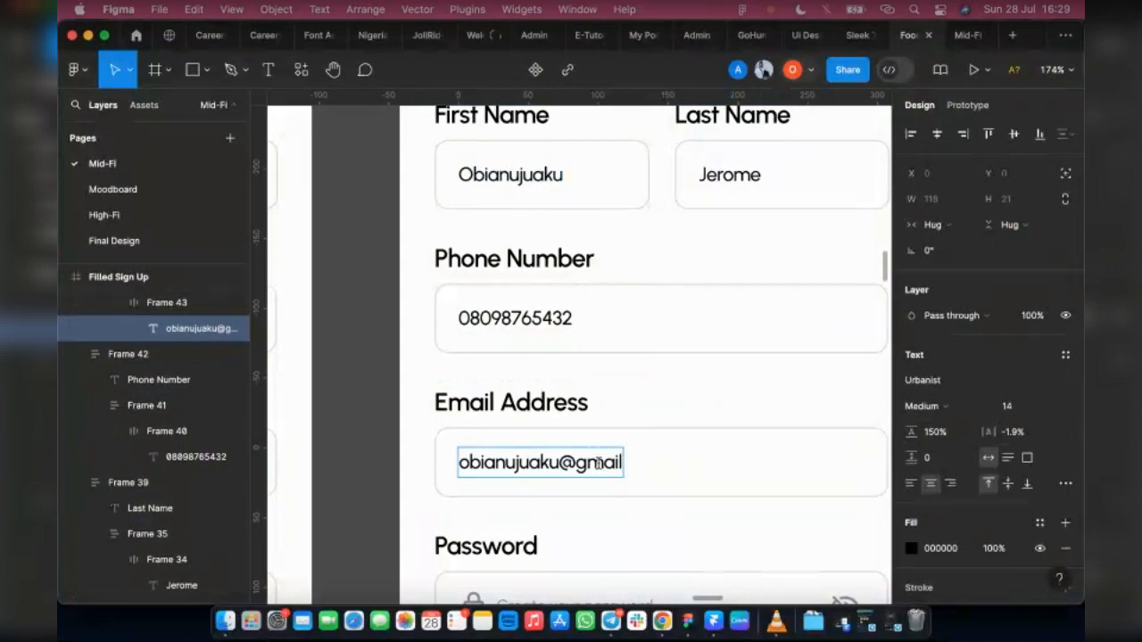
{"action": "type", "text": ".com"}
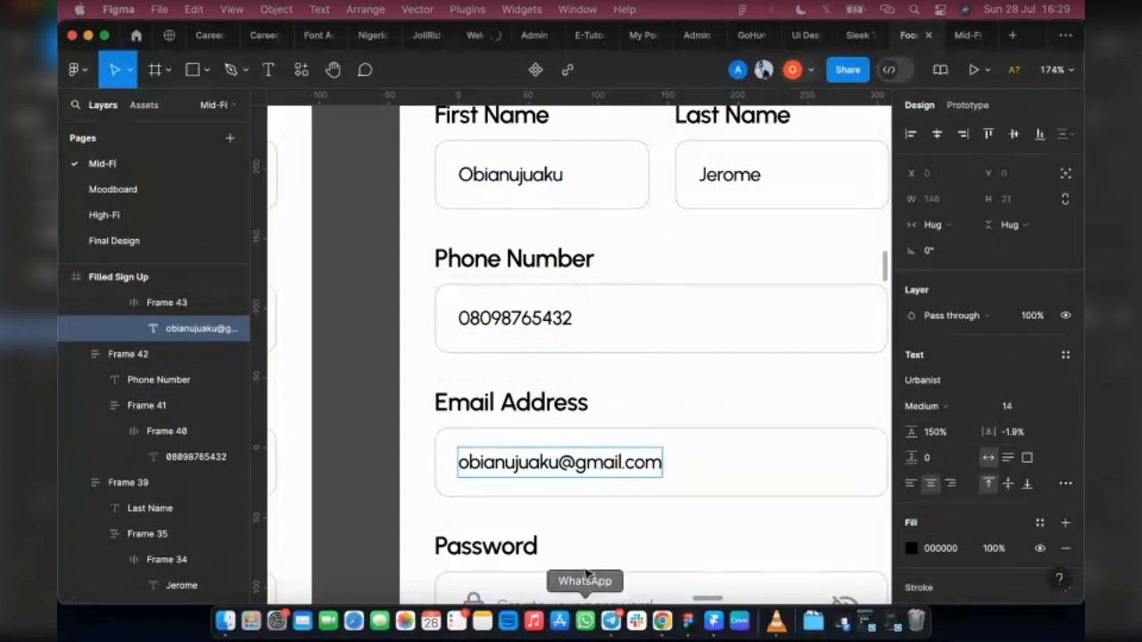
Step: Try to paste the copied first name over the Password field's placeholder and delete its lock icon
{"action": "scroll", "coordinate": [494, 545], "scroll_direction": "down", "scroll_amount": 3}
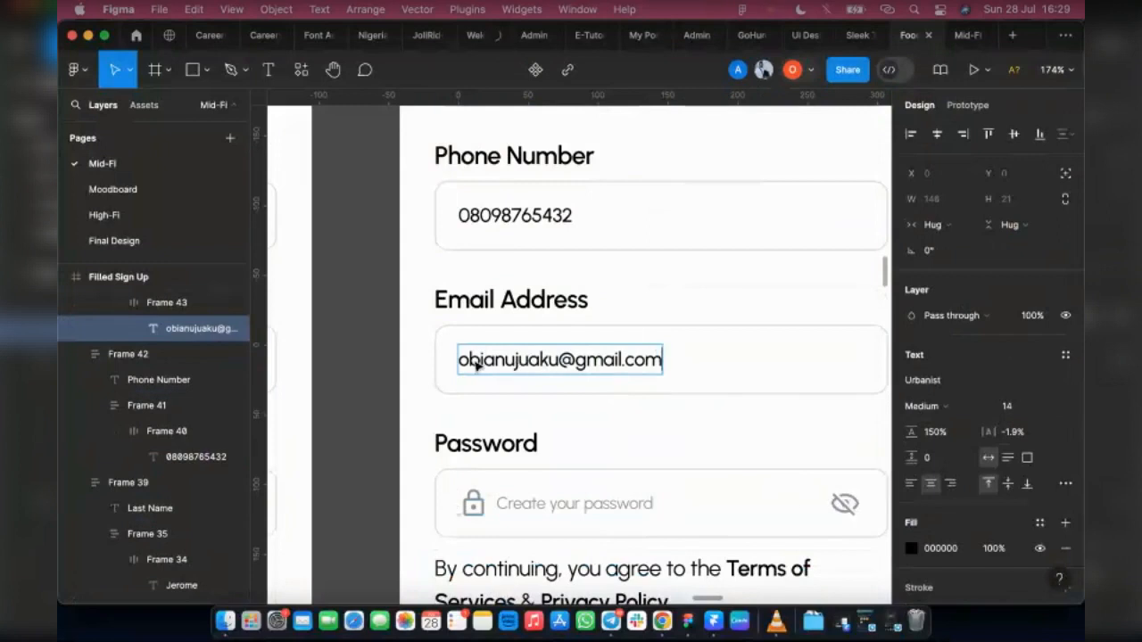
{"action": "left_click", "coordinate": [520, 501]}
{"action": "double_click", "coordinate": [520, 500]}
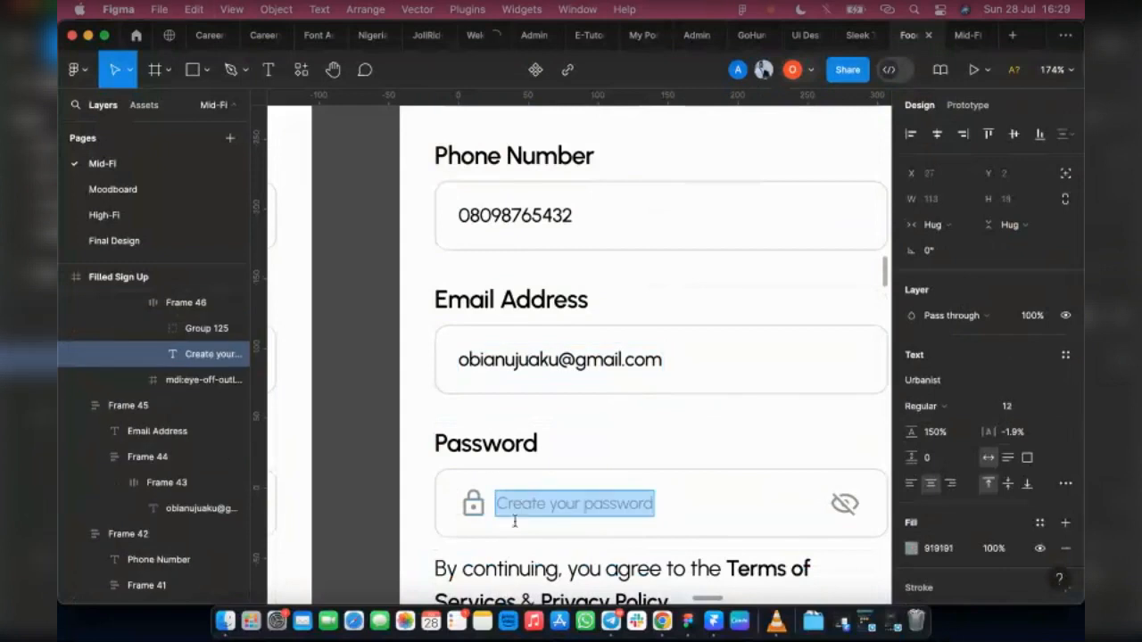
{"action": "key", "text": "super+v"}
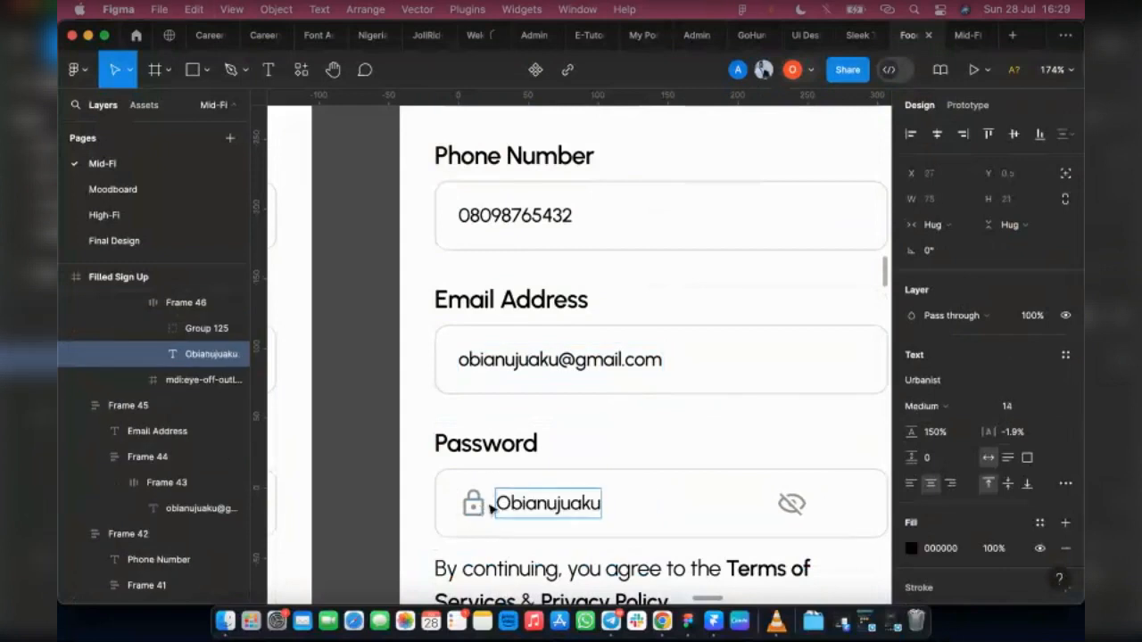
{"action": "key", "text": "Escape"}
{"action": "left_click", "coordinate": [473, 503]}
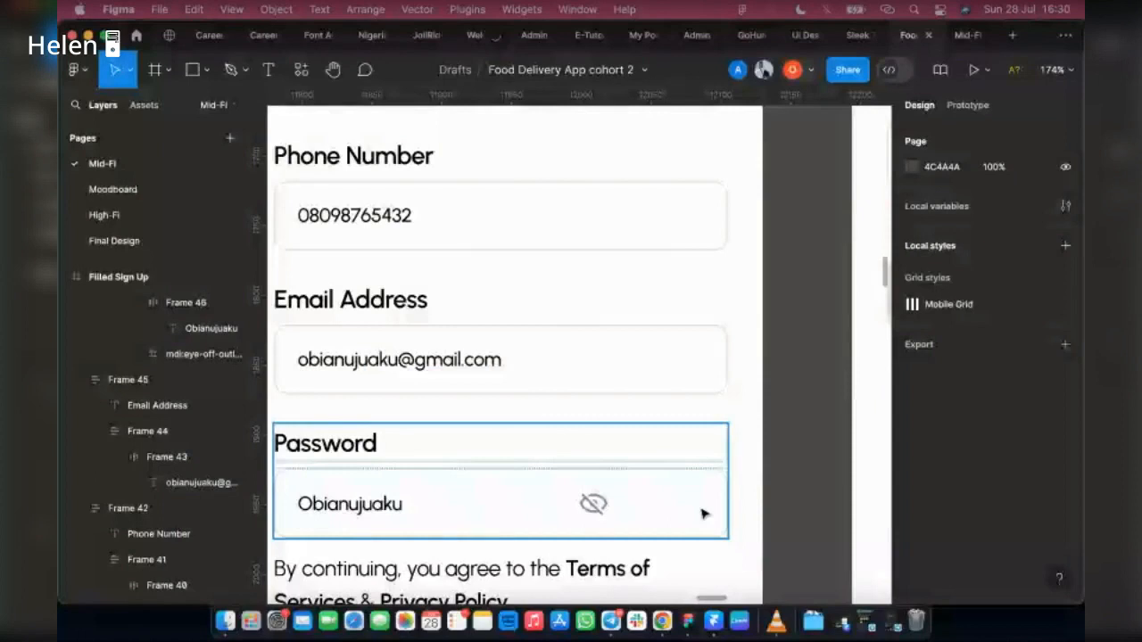
{"action": "left_click", "coordinate": [364, 510]}
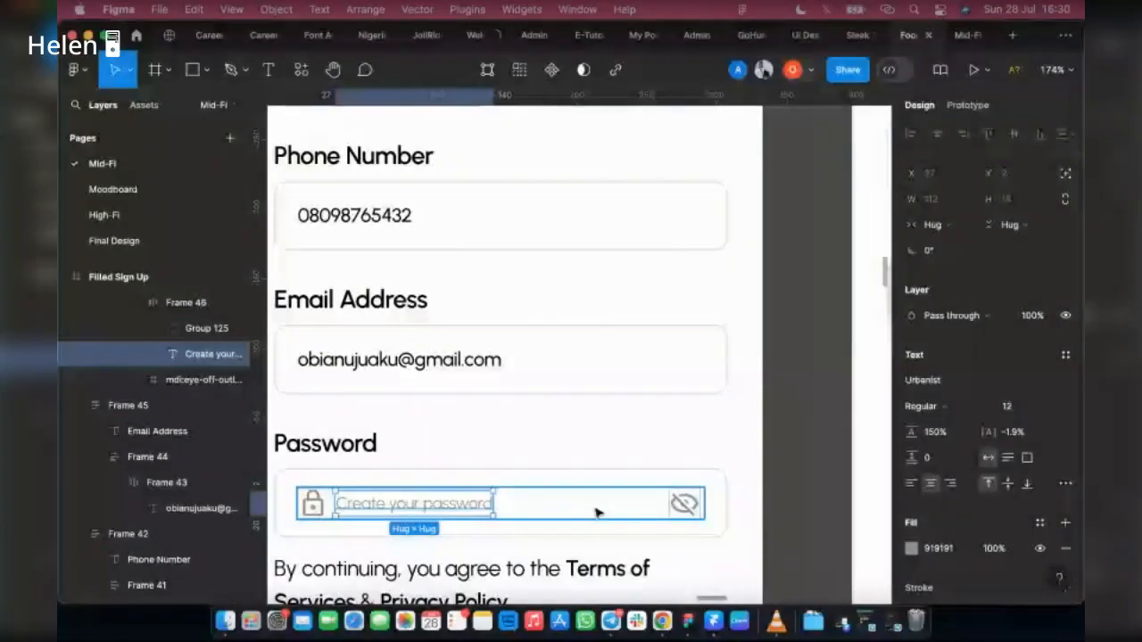
Step: Set the horizontal auto layout gap of the Password field's content frame to Auto
{"action": "left_click", "coordinate": [598, 513]}
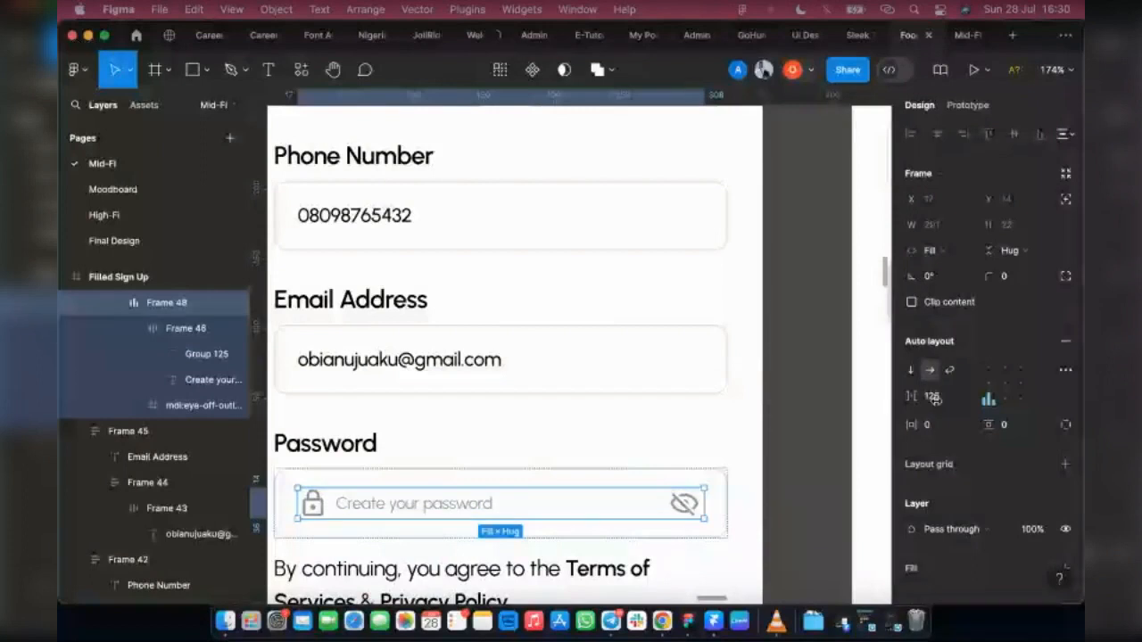
{"action": "left_click", "coordinate": [965, 401]}
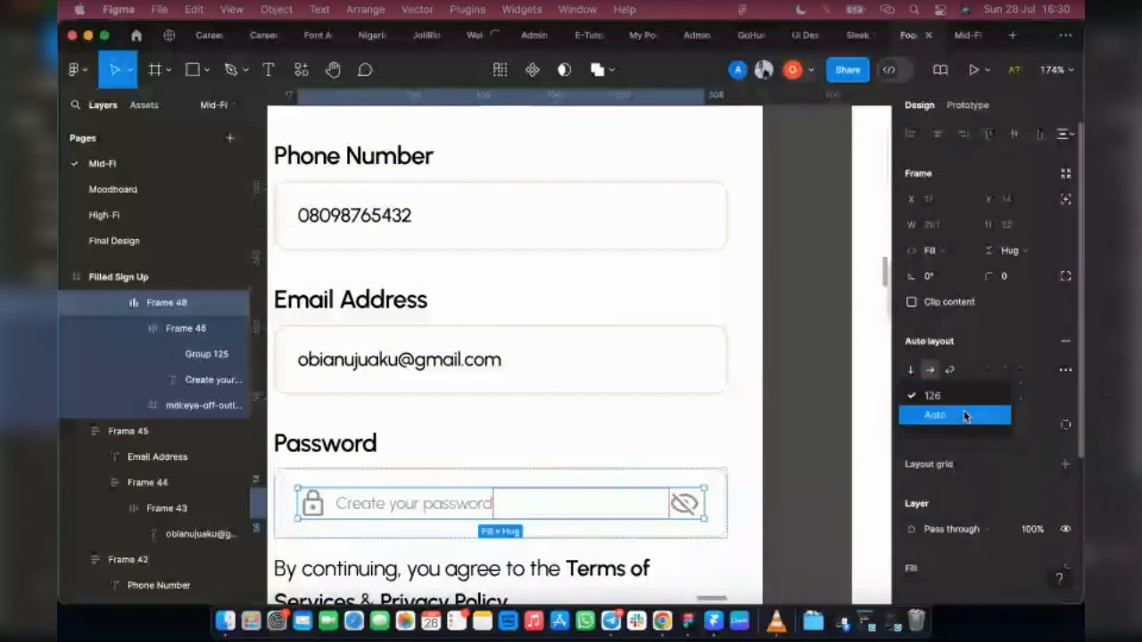
{"action": "left_click", "coordinate": [966, 416]}
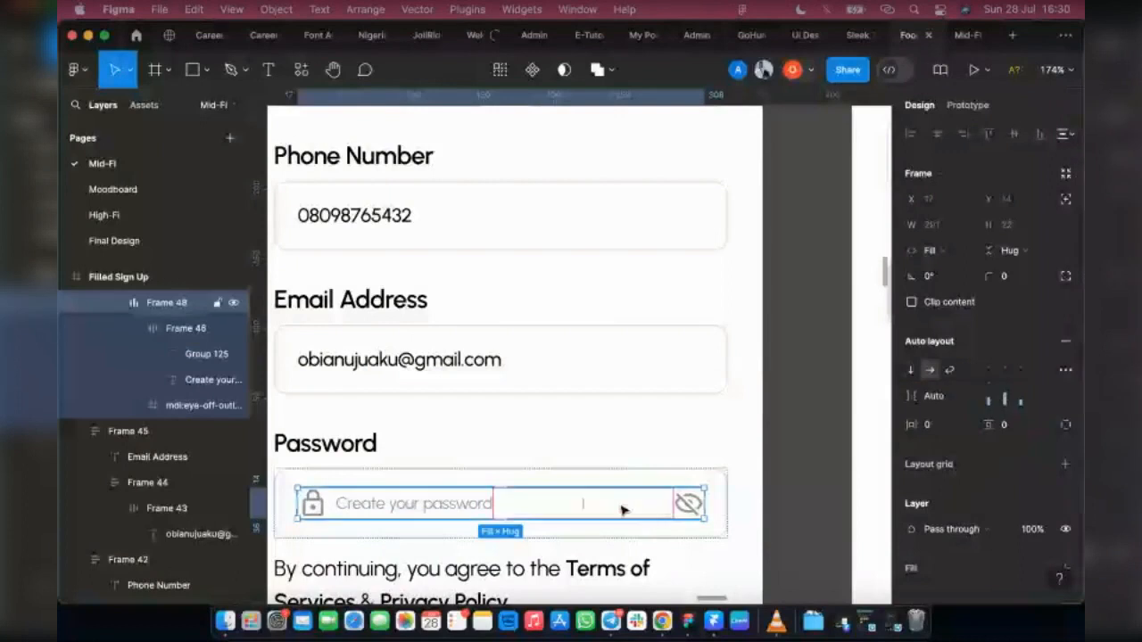
Step: Try replacing the Password placeholder with the copied name and removing the lock icon, and undo the Password field changes
{"action": "left_click", "coordinate": [373, 507]}
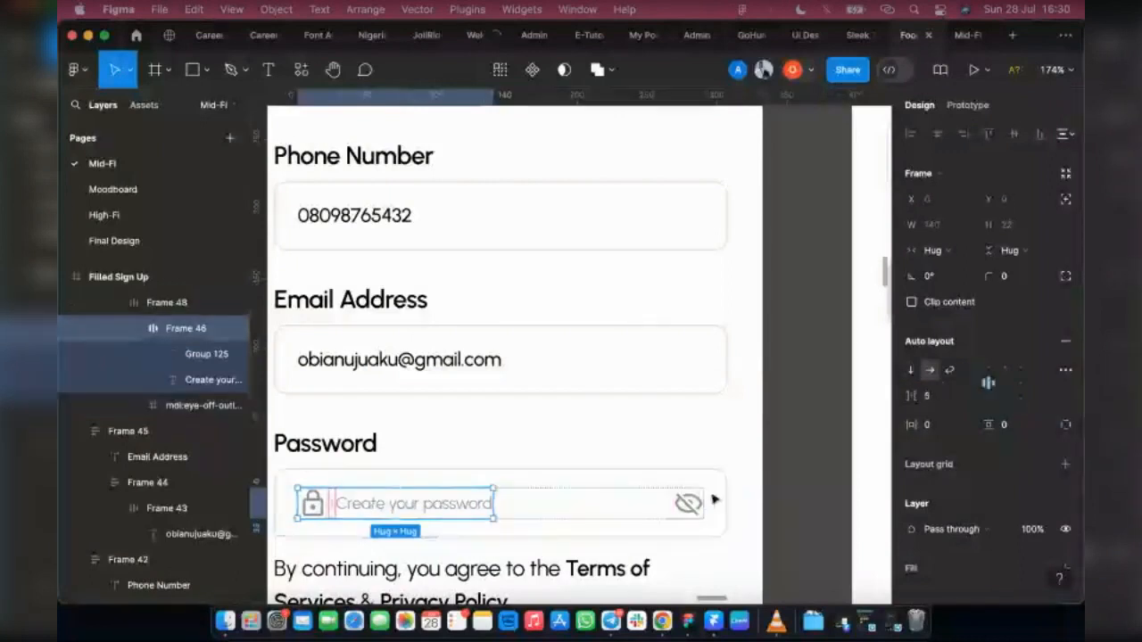
{"action": "left_click", "coordinate": [440, 507]}
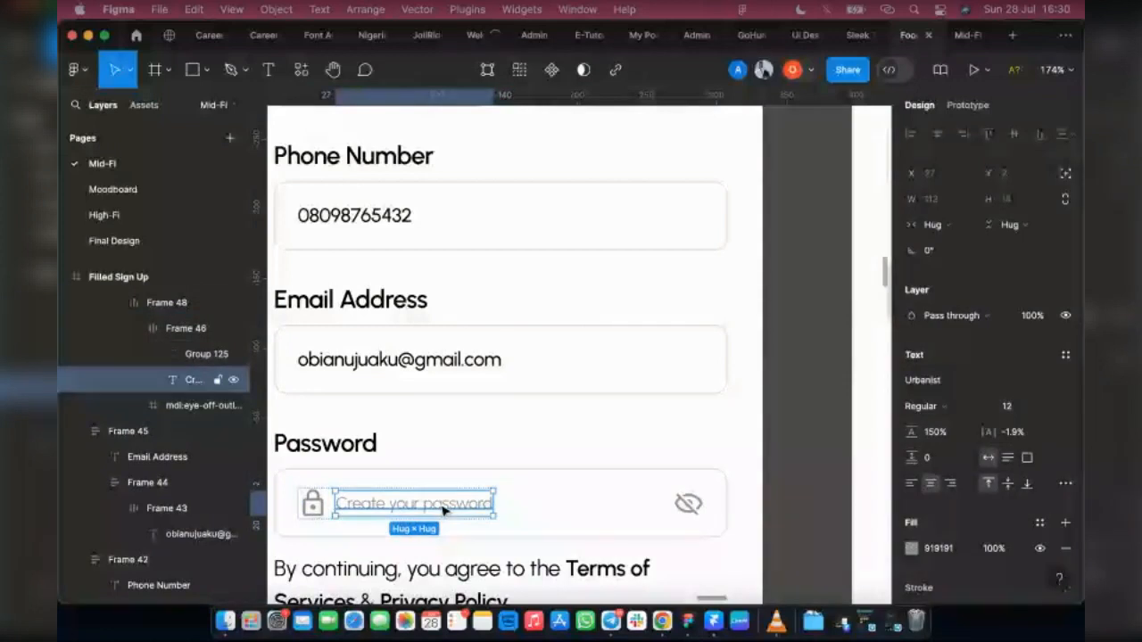
{"action": "key", "text": "super+shift+r"}
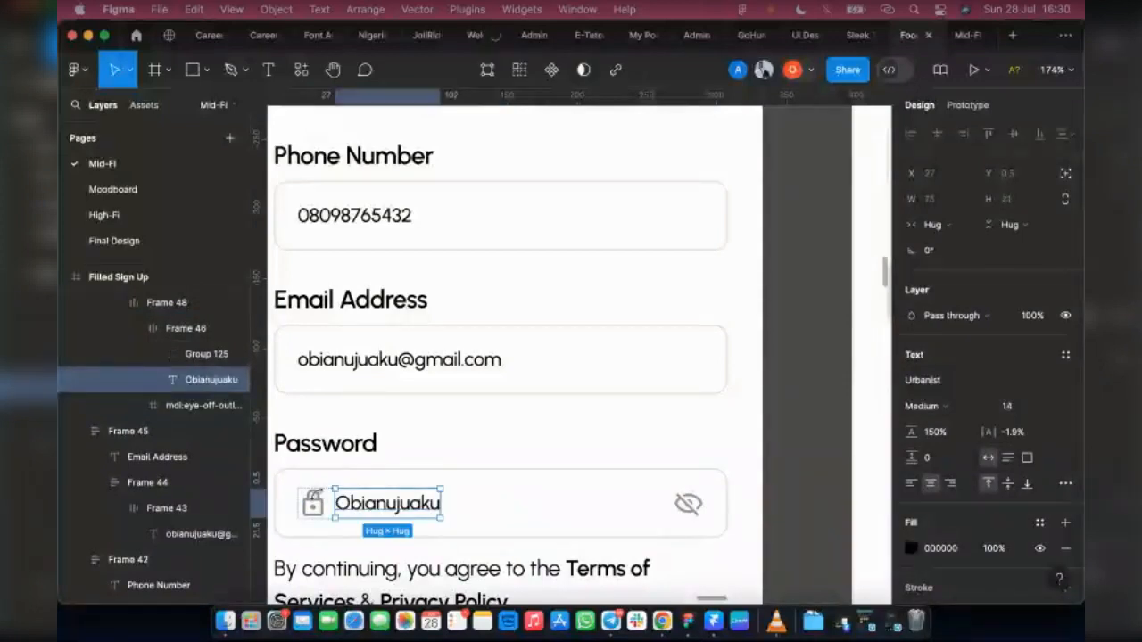
{"action": "left_click", "coordinate": [326, 504]}
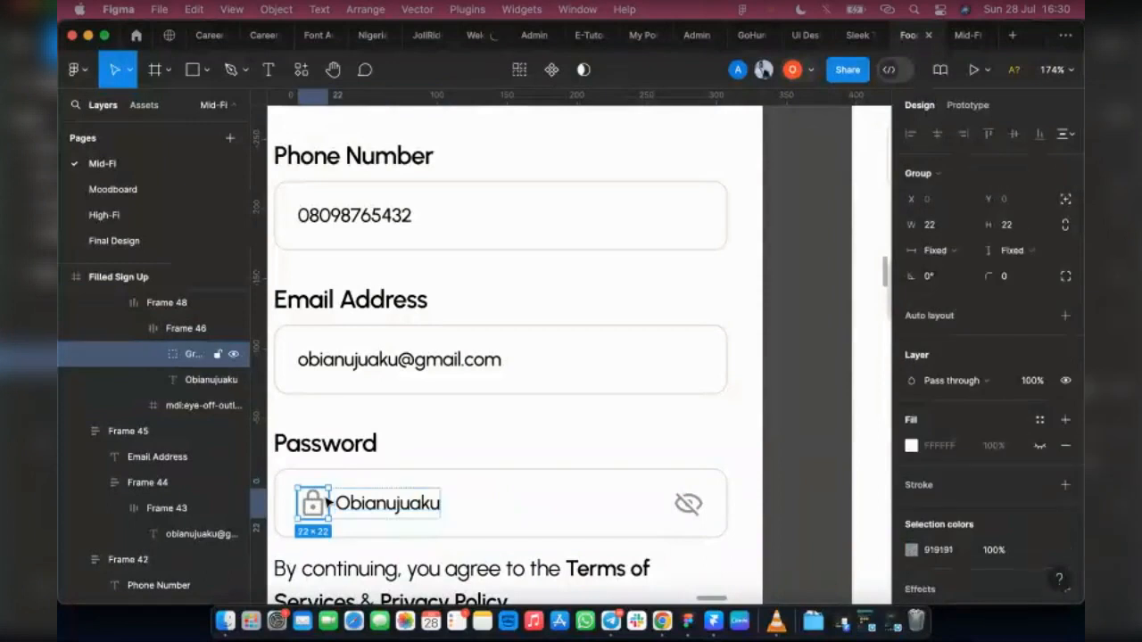
{"action": "key", "text": "Delete"}
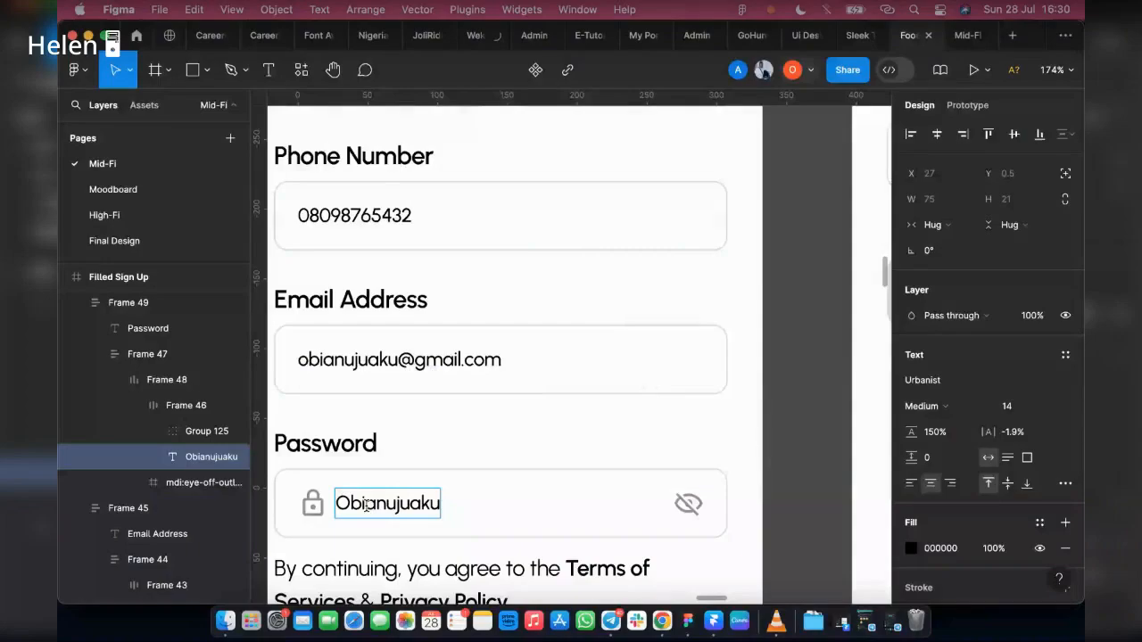
{"action": "key", "text": "ctrl+z"}
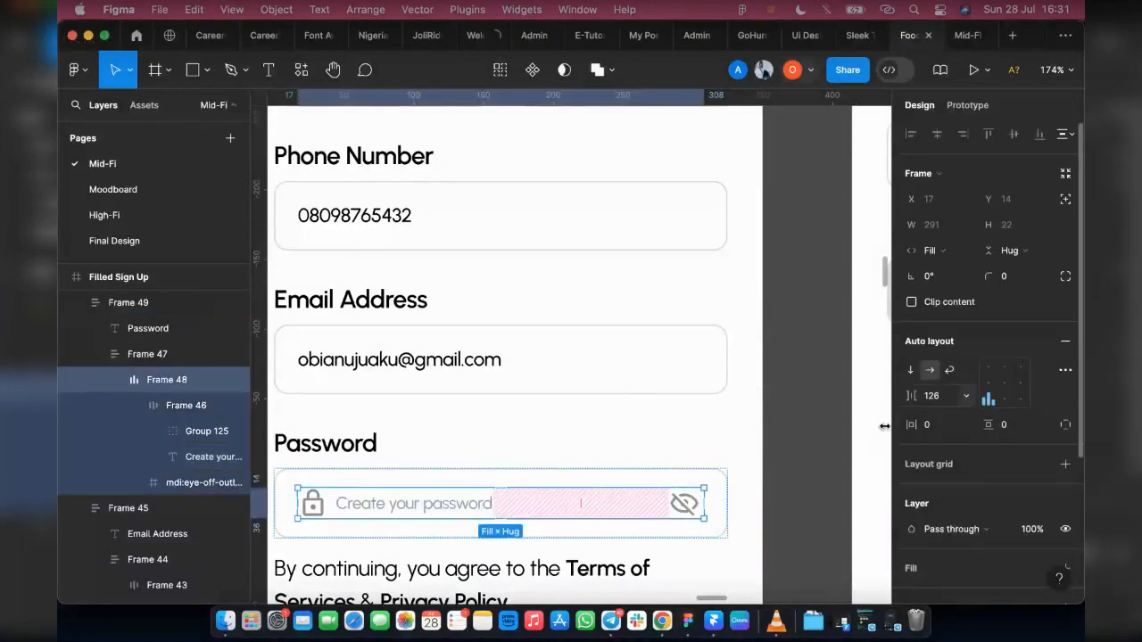
Step: Try adjusting the gap before the Password field's eye icon, and delete "pass" from the placeholder and undo the deletion
{"action": "mouse_move", "coordinate": [581, 503]}
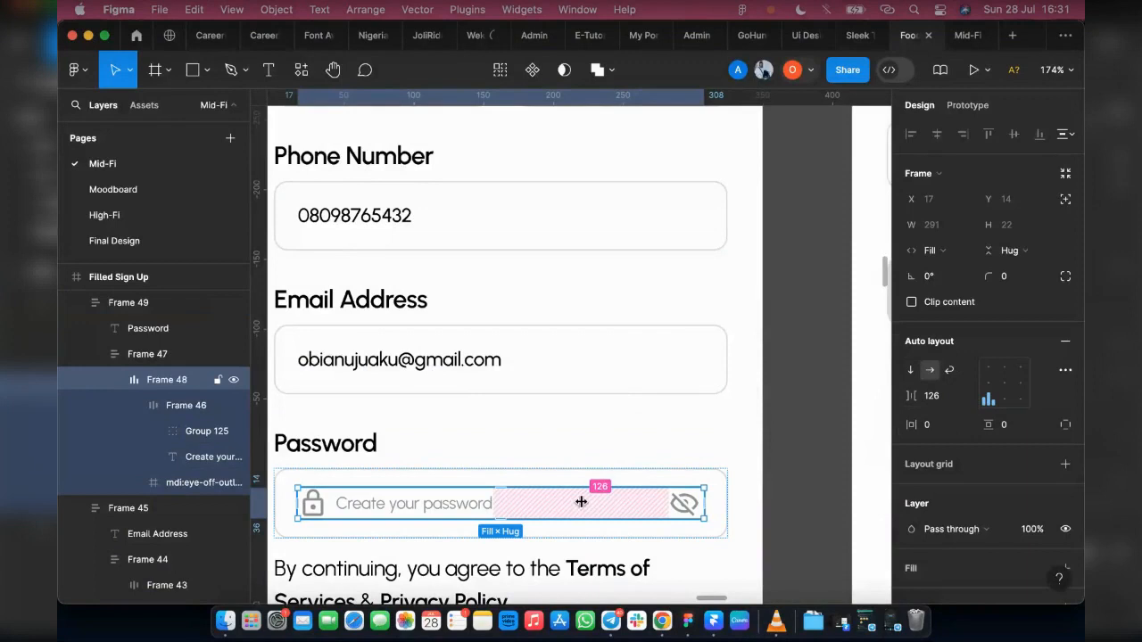
{"action": "left_click_drag", "start_coordinate": [581, 503], "coordinate": [491, 504]}
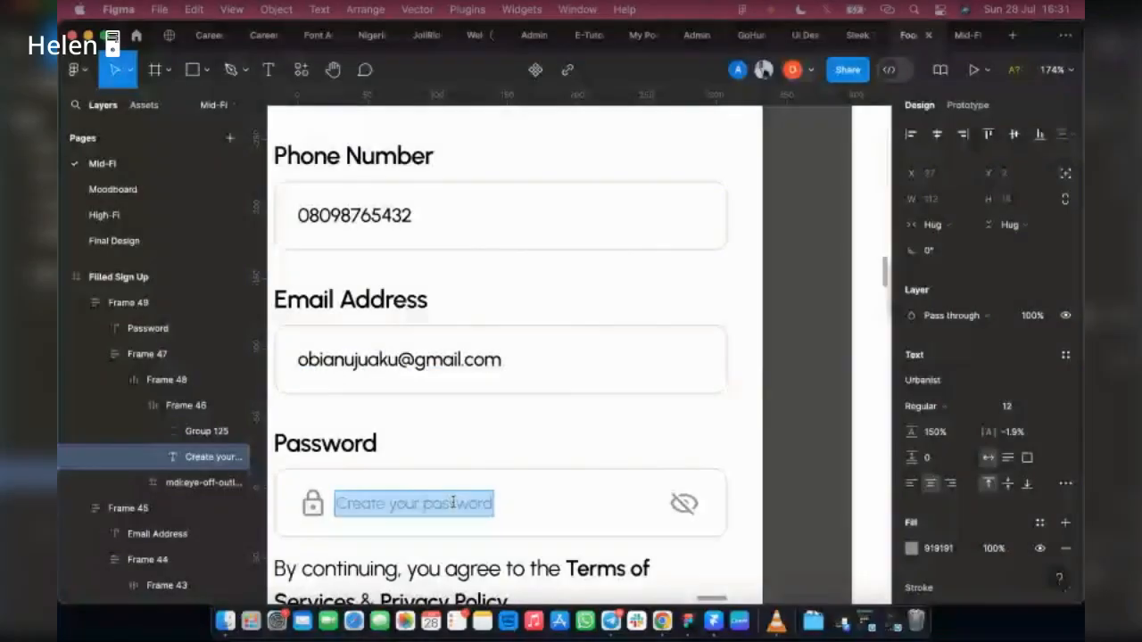
{"action": "left_click_drag", "start_coordinate": [455, 503], "coordinate": [428, 507]}
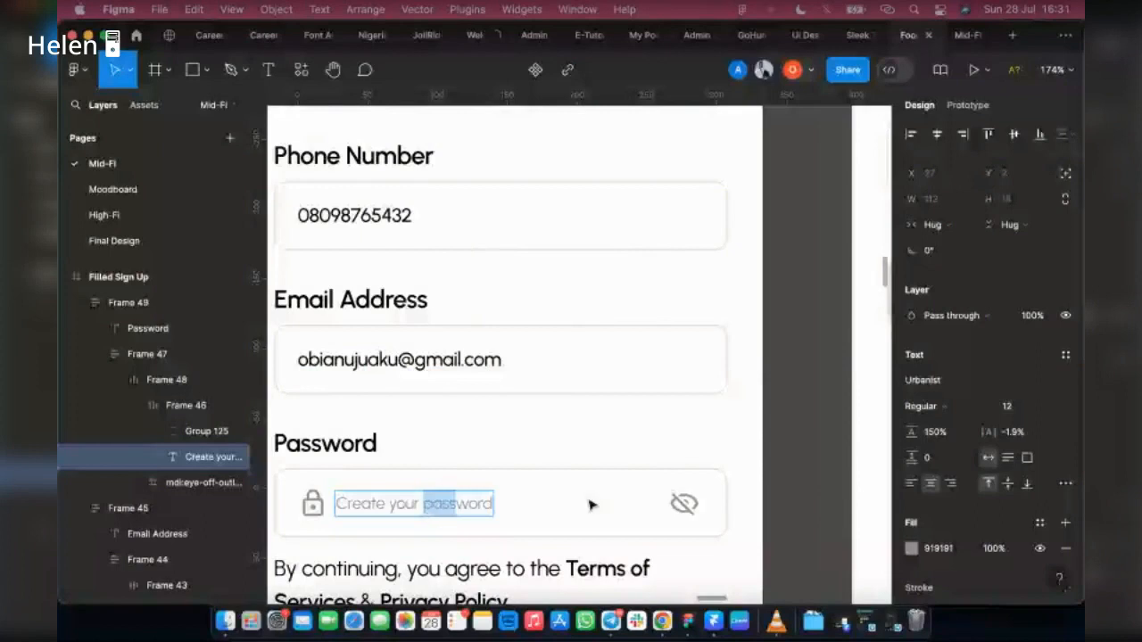
{"action": "key", "text": "BackSpace"}
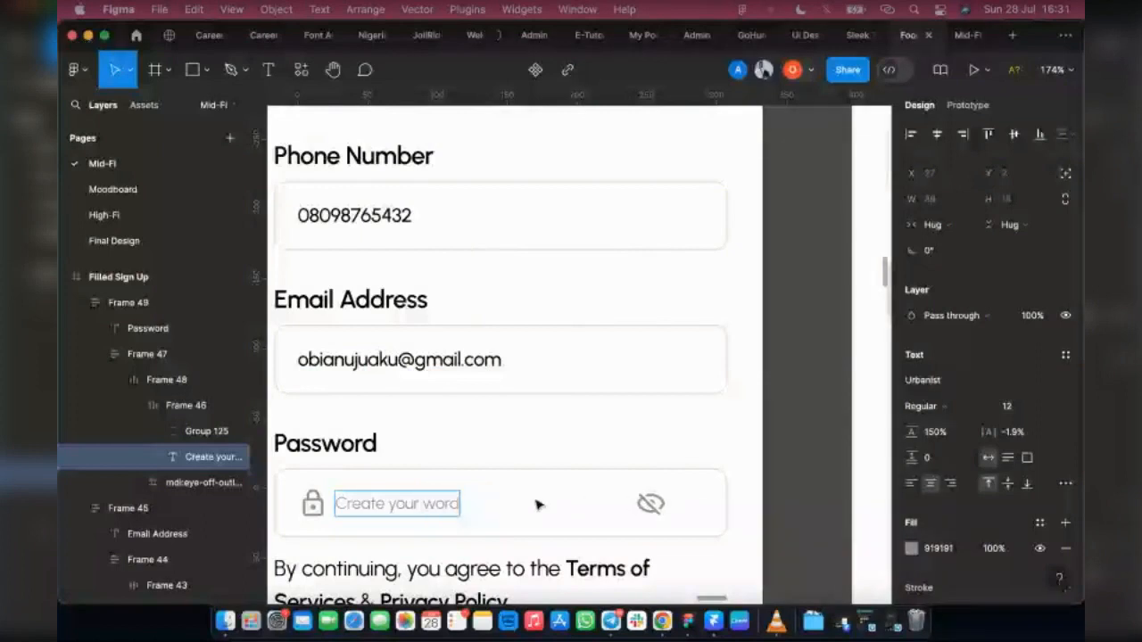
{"action": "key", "text": "super+z"}
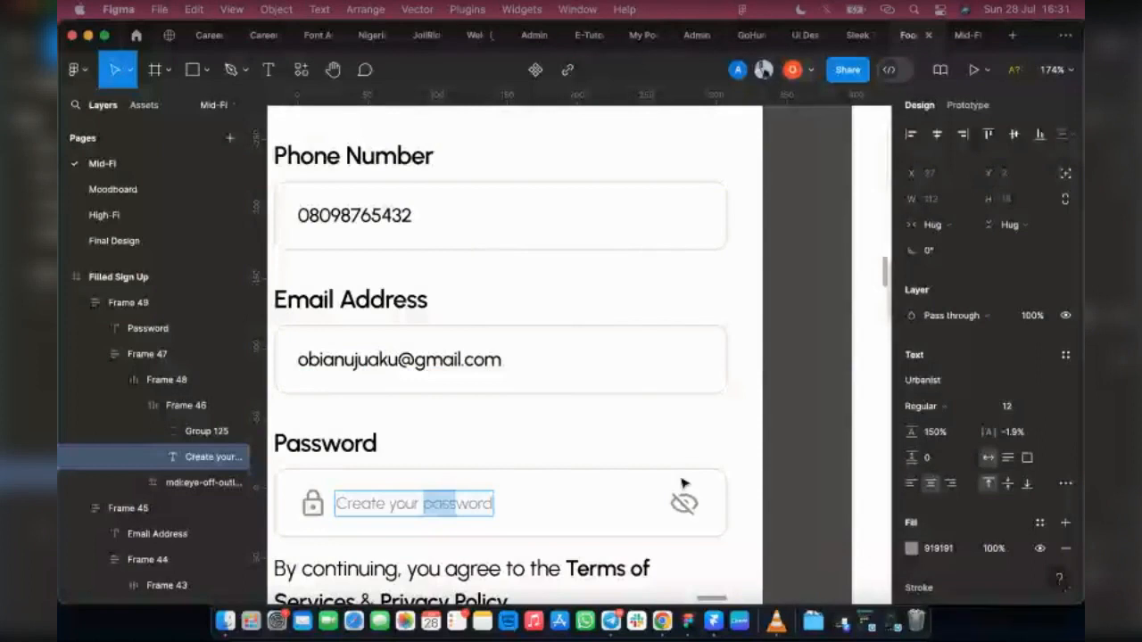
Step: Select the frame holding the Password placeholder and eye icon on the filled Sign Up screen and set its item spacing to Auto
{"action": "scroll", "coordinate": [685, 506], "scroll_direction": "left", "scroll_amount": 6}
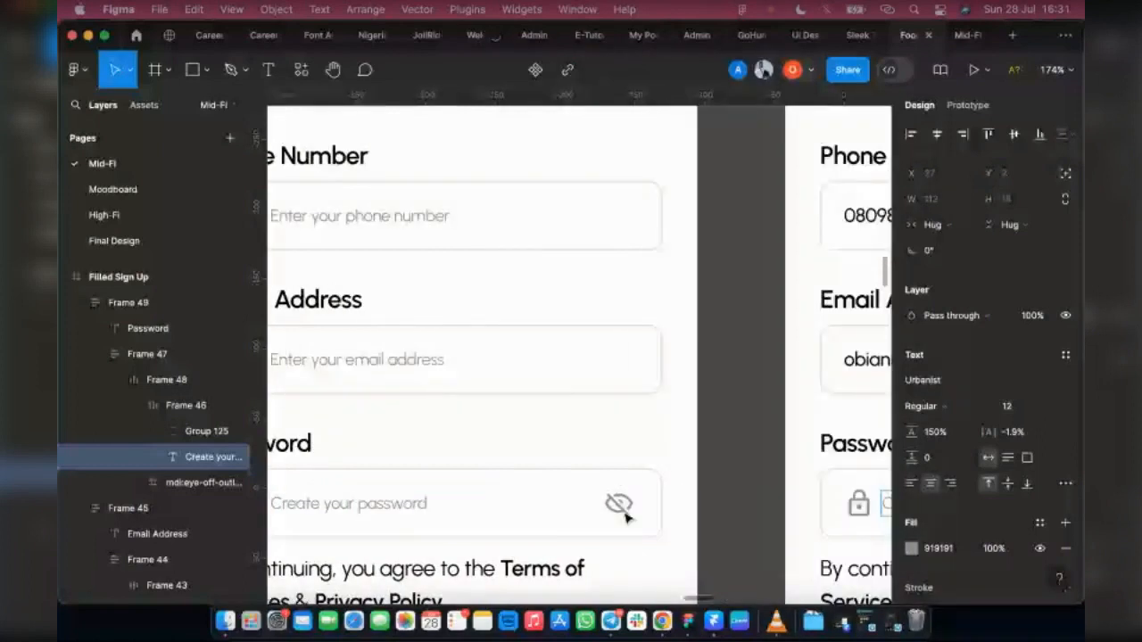
{"action": "scroll", "coordinate": [530, 255], "scroll_direction": "right", "scroll_amount": 3}
{"action": "scroll", "coordinate": [652, 506], "scroll_direction": "right", "scroll_amount": 4}
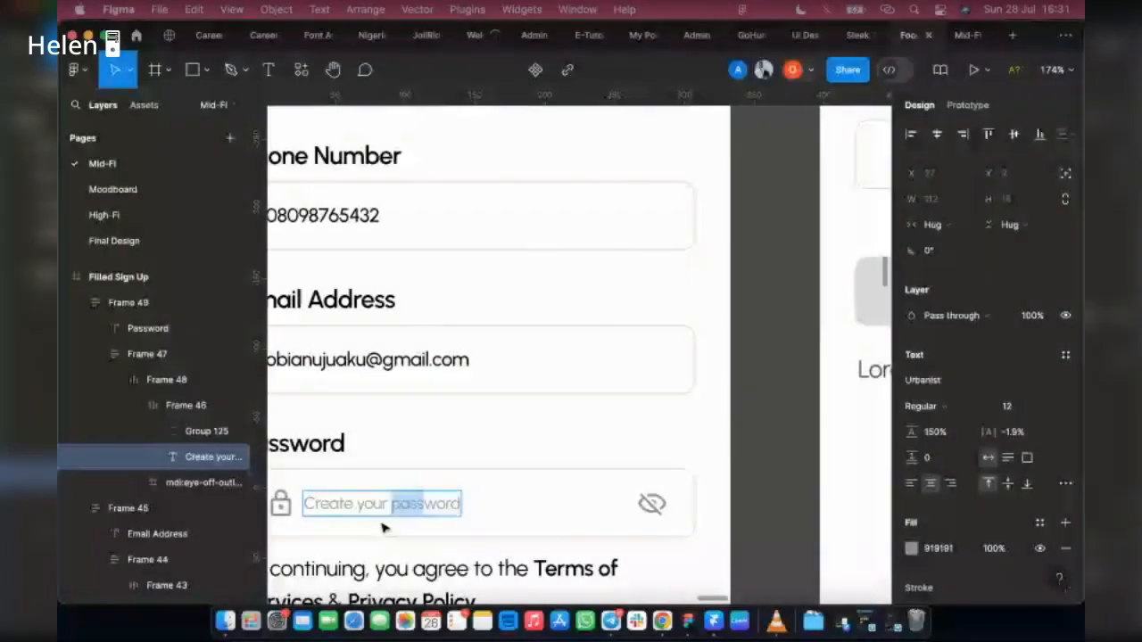
{"action": "key", "text": "Escape"}
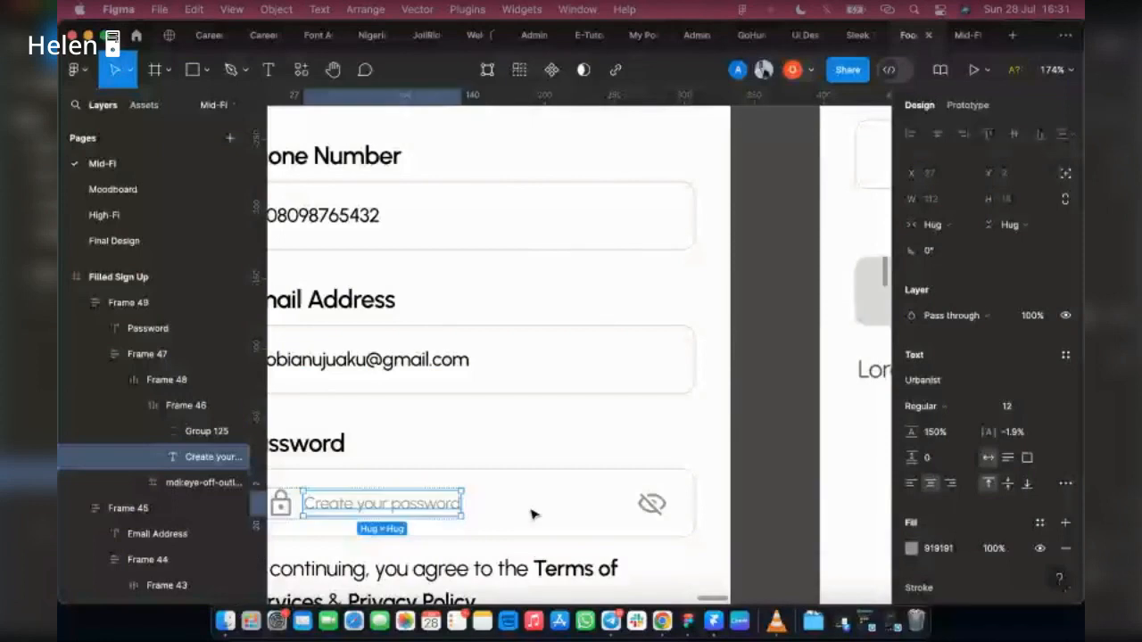
{"action": "left_click", "coordinate": [354, 480]}
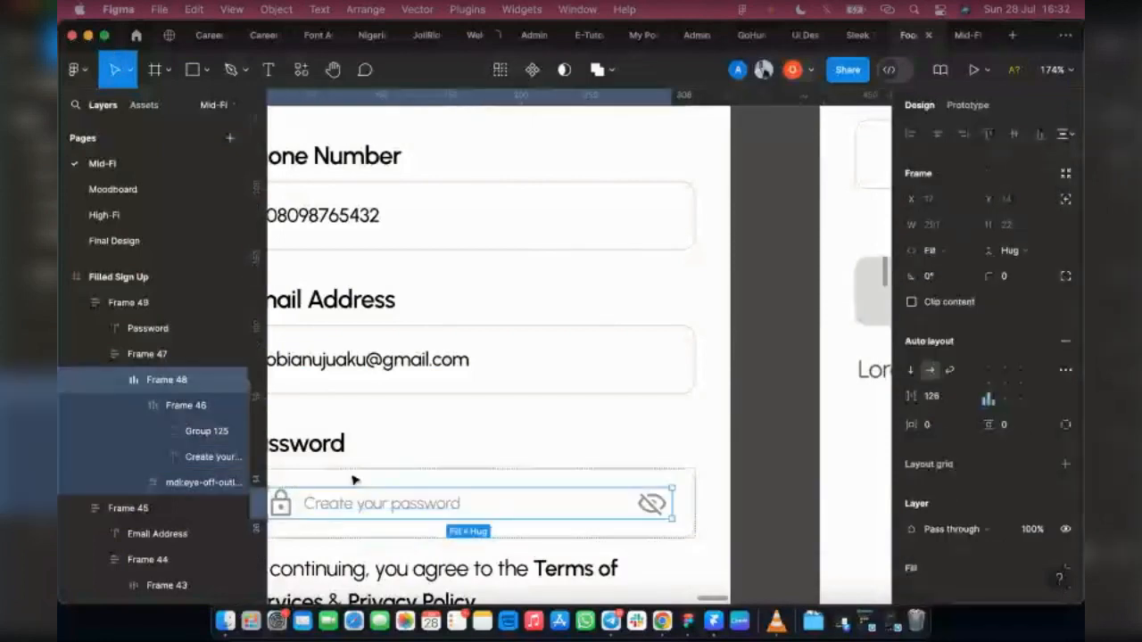
{"action": "left_click", "coordinate": [968, 399]}
{"action": "left_click", "coordinate": [935, 413]}
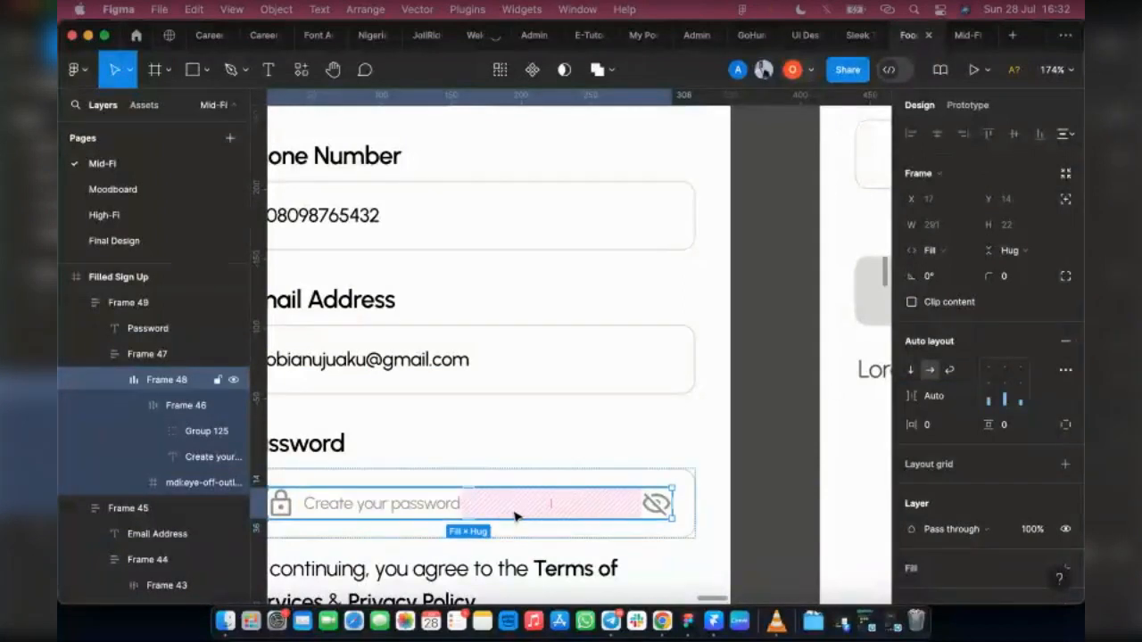
Step: Replace the placeholder text in the filled Sign Up screen's Password field with the copied sample name
{"action": "scroll", "coordinate": [516, 516], "scroll_direction": "left", "scroll_amount": 3}
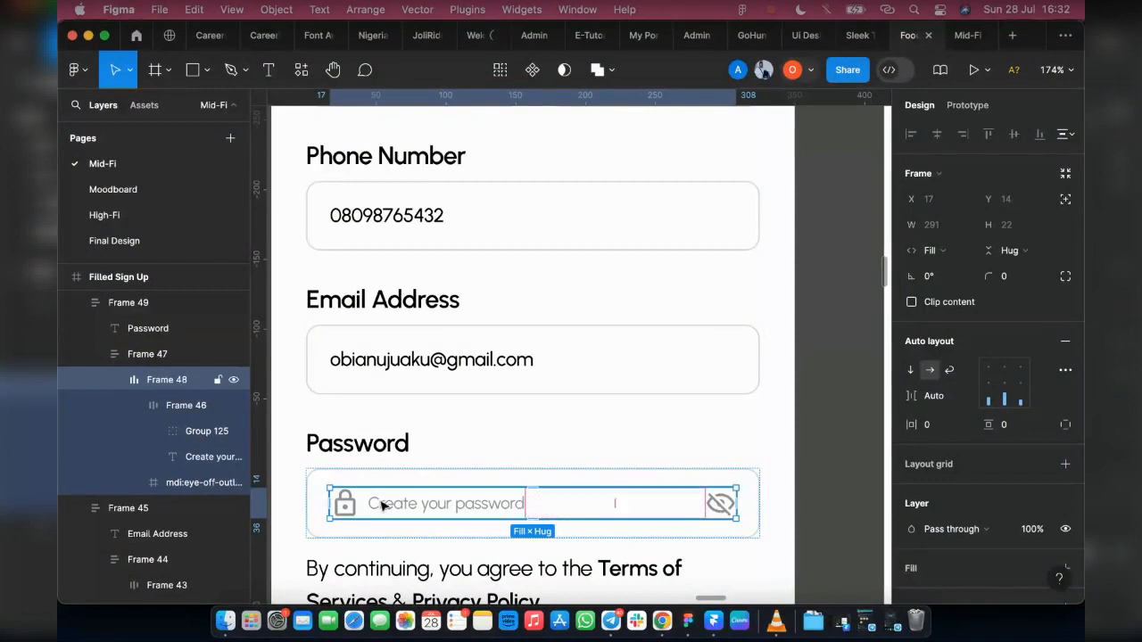
{"action": "double_click", "coordinate": [469, 505]}
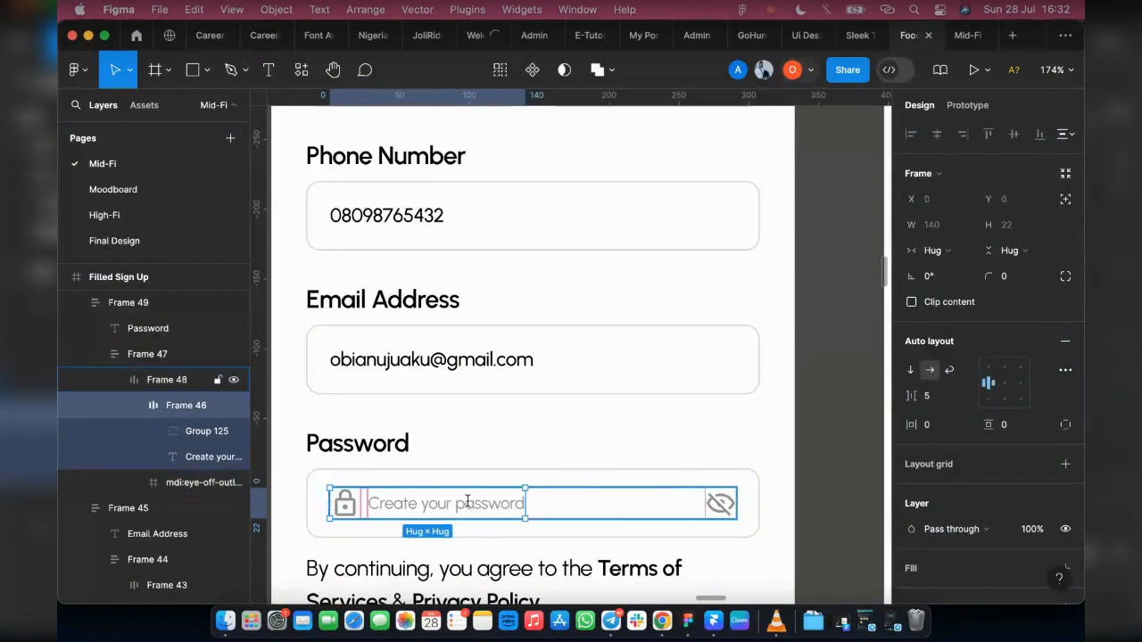
{"action": "double_click", "coordinate": [468, 503]}
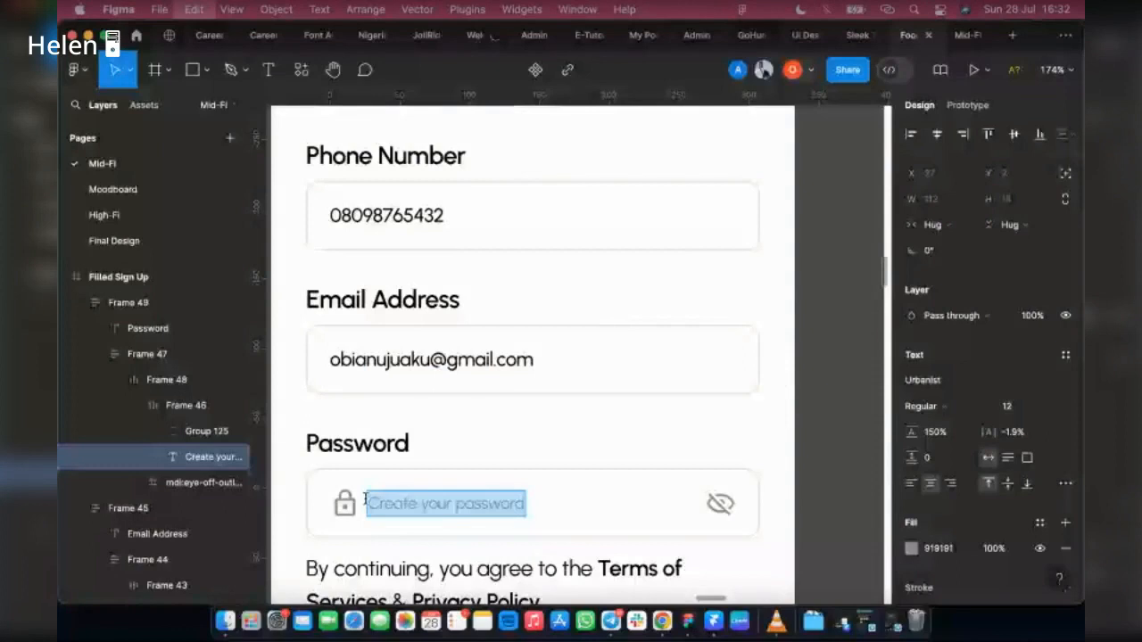
{"action": "key", "text": "super+v"}
{"action": "key", "text": "Escape"}
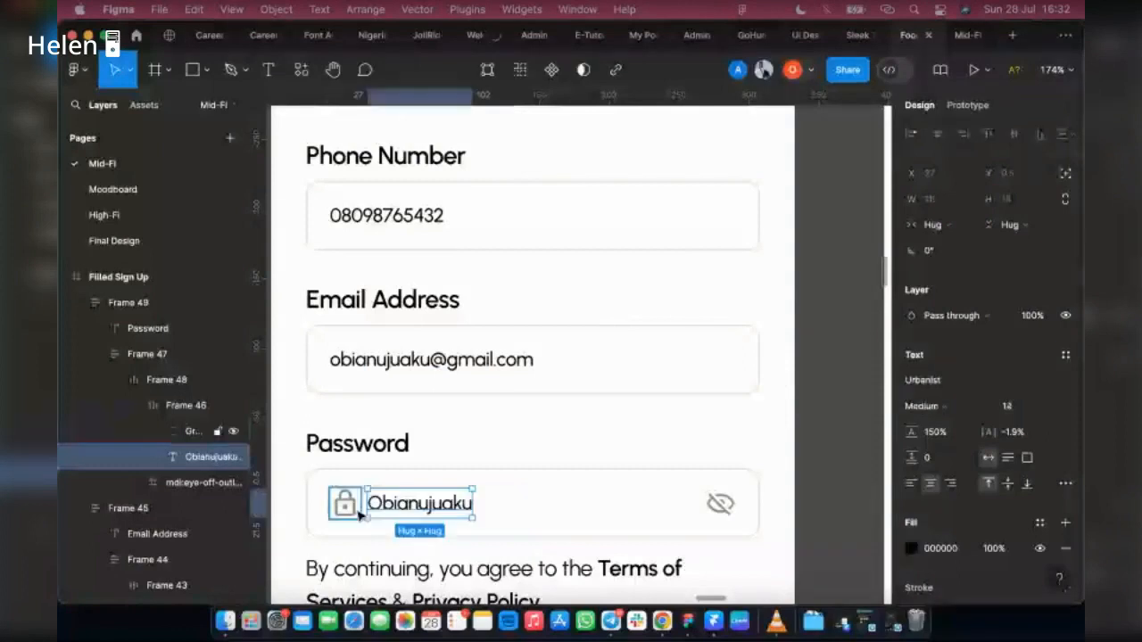
Step: Delete the lock icon from the Password field and complete its text as the full sample password
{"action": "left_click", "coordinate": [356, 512]}
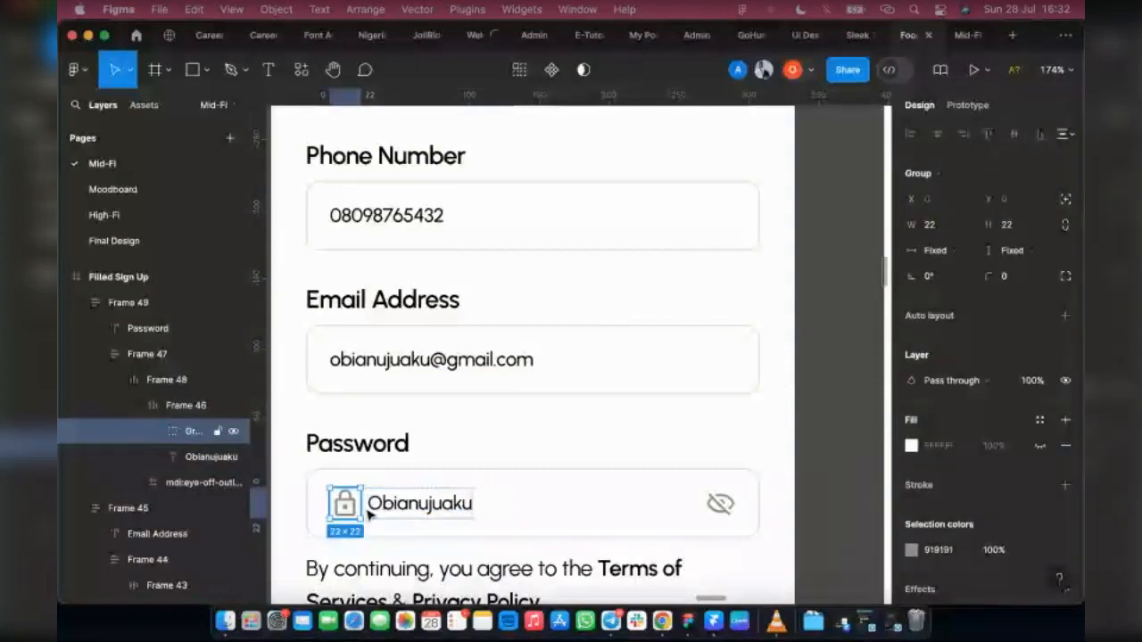
{"action": "key", "text": "Delete"}
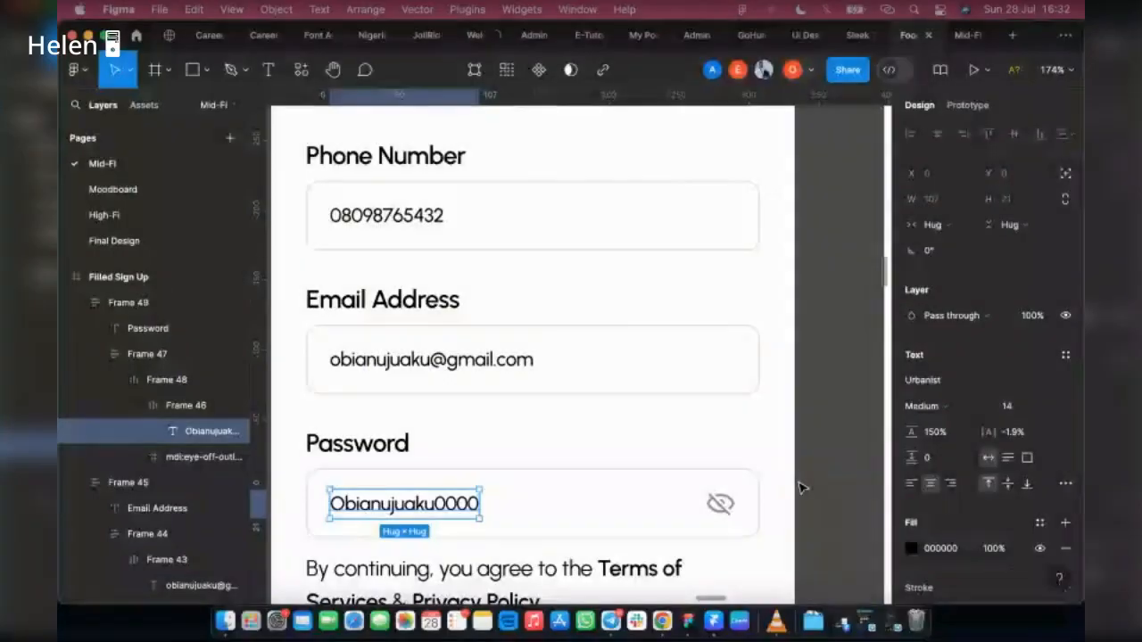
{"action": "left_click", "coordinate": [836, 486]}
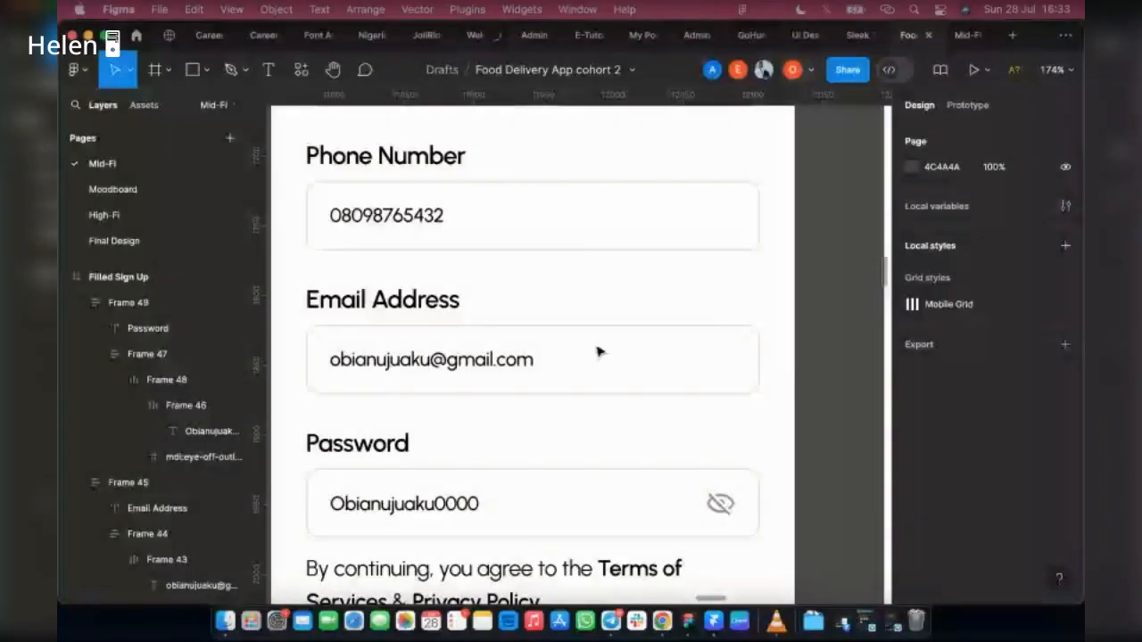
{"action": "scroll", "coordinate": [598, 353], "scroll_direction": "down", "scroll_amount": 5}
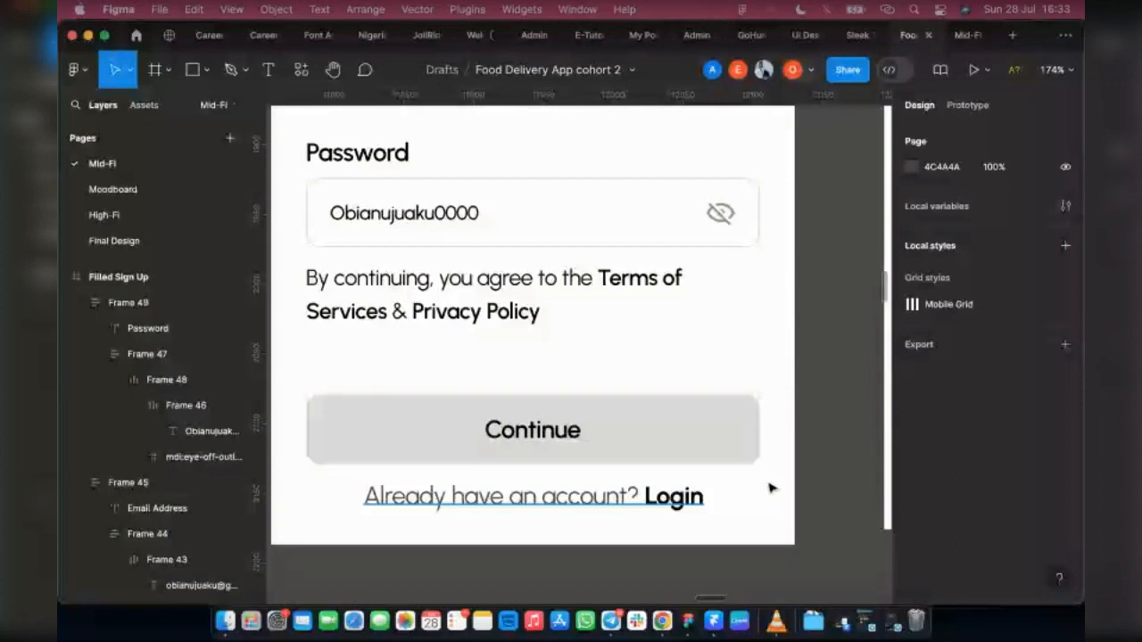
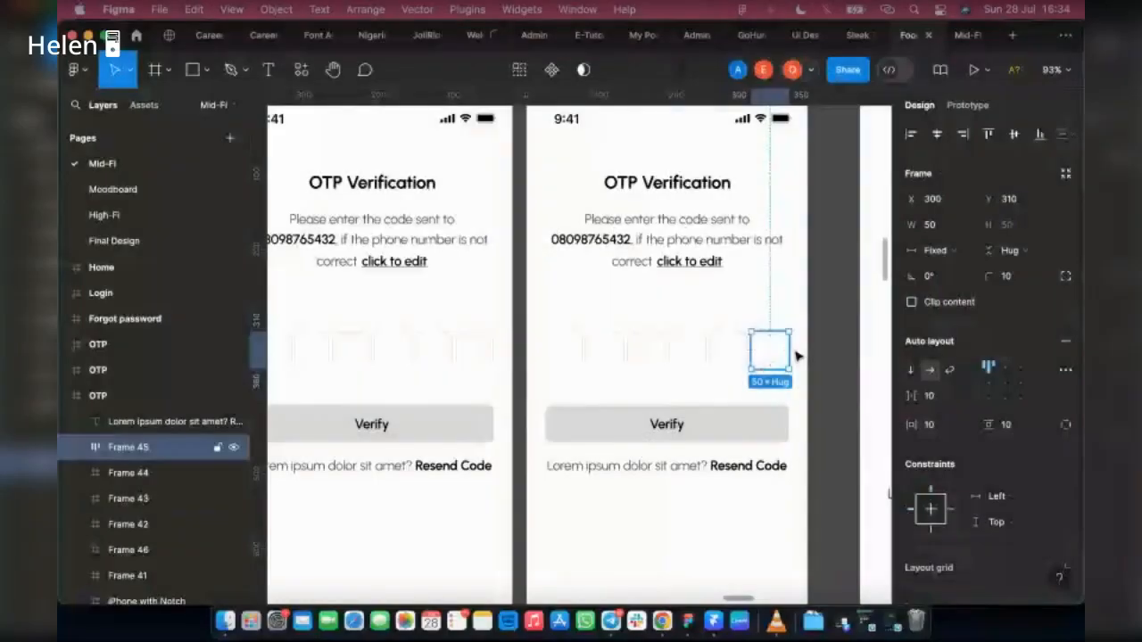
Step: Add a sample digit as text in the first code box of the duplicated OTP screen and centre it
{"action": "right_click", "coordinate": [800, 383]}
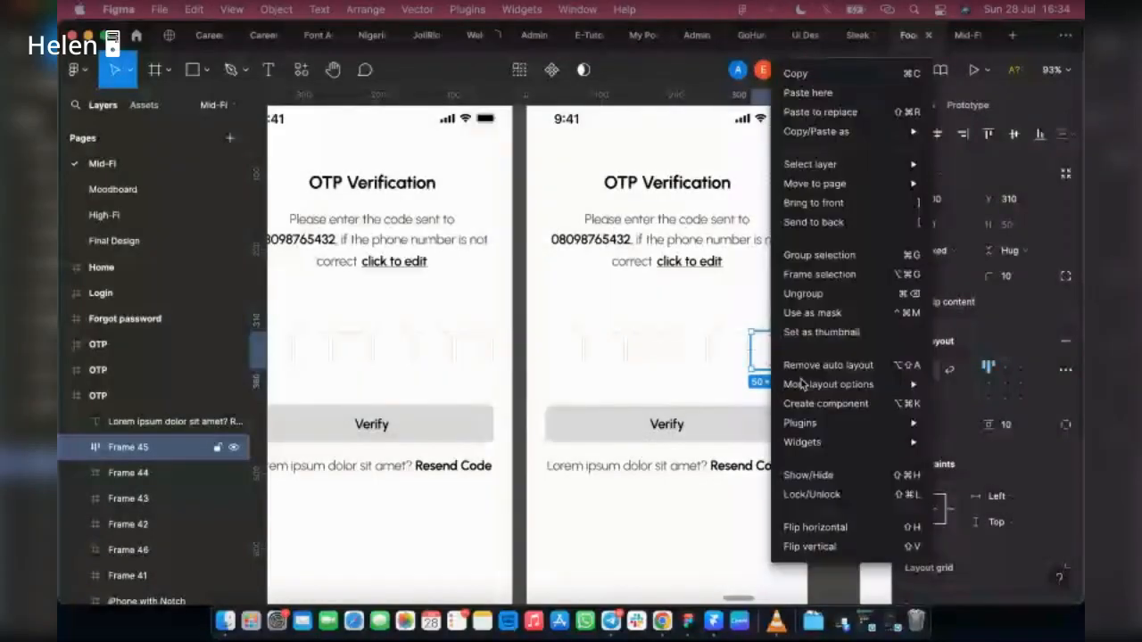
{"action": "key", "text": "Escape"}
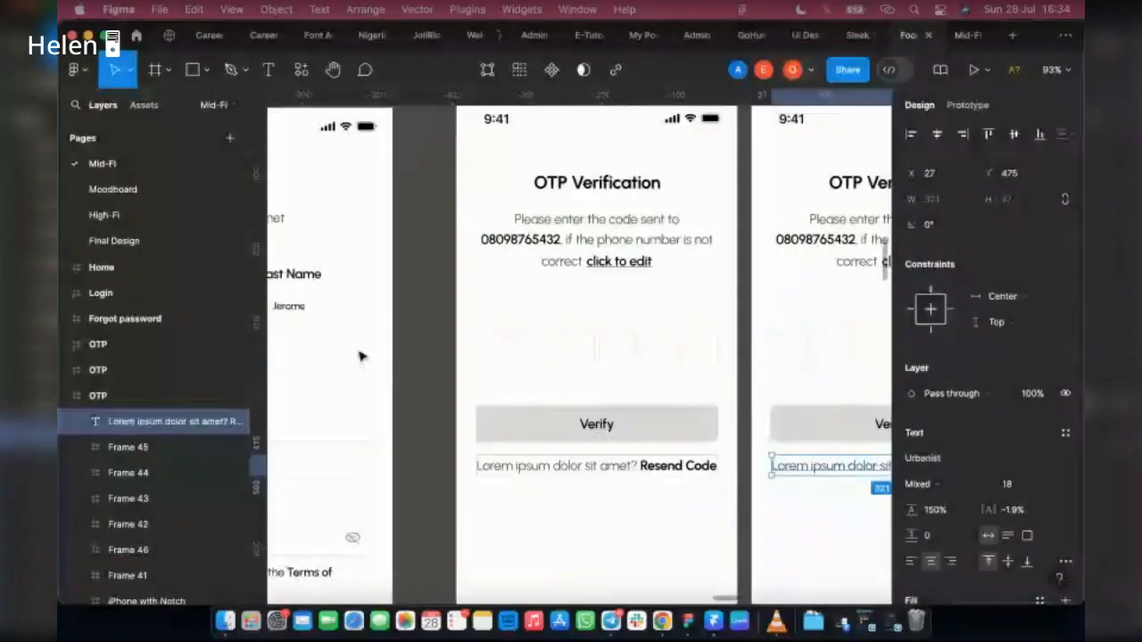
{"action": "scroll", "coordinate": [361, 356], "scroll_direction": "left", "scroll_amount": 3}
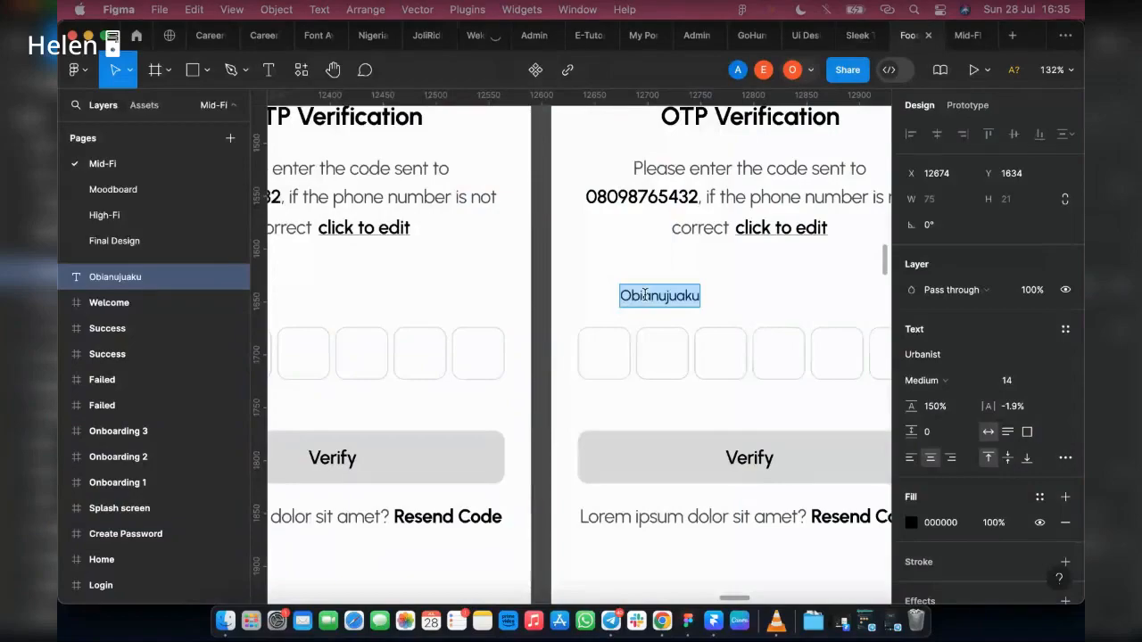
{"action": "type", "text": "1"}
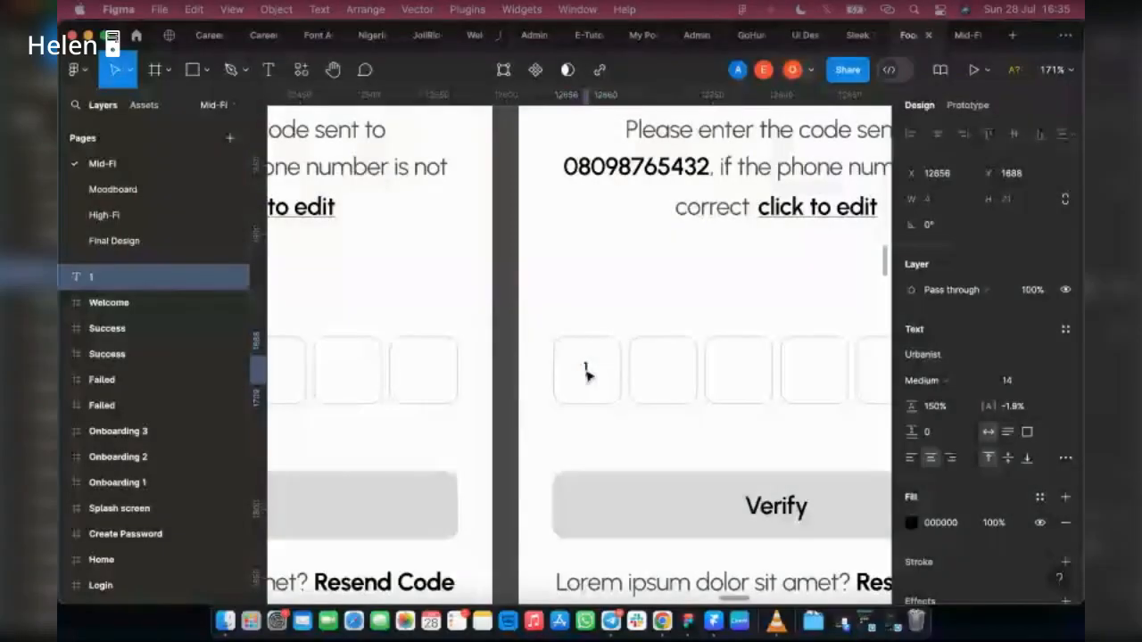
{"action": "left_click_drag", "start_coordinate": [588, 375], "coordinate": [587, 379]}
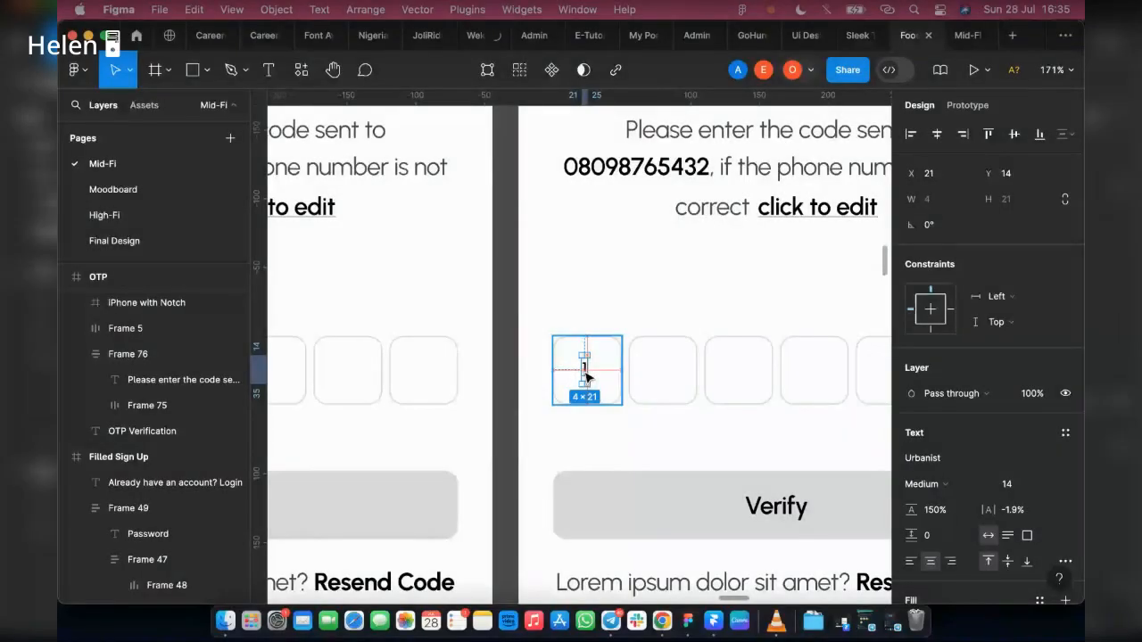
Step: Copy the digit from the first code box into each of the remaining five OTP boxes
{"action": "left_click_drag", "start_coordinate": [586, 377], "coordinate": [665, 376]}
{"action": "key", "text": "super+d"}
{"action": "key", "text": "super+d"}
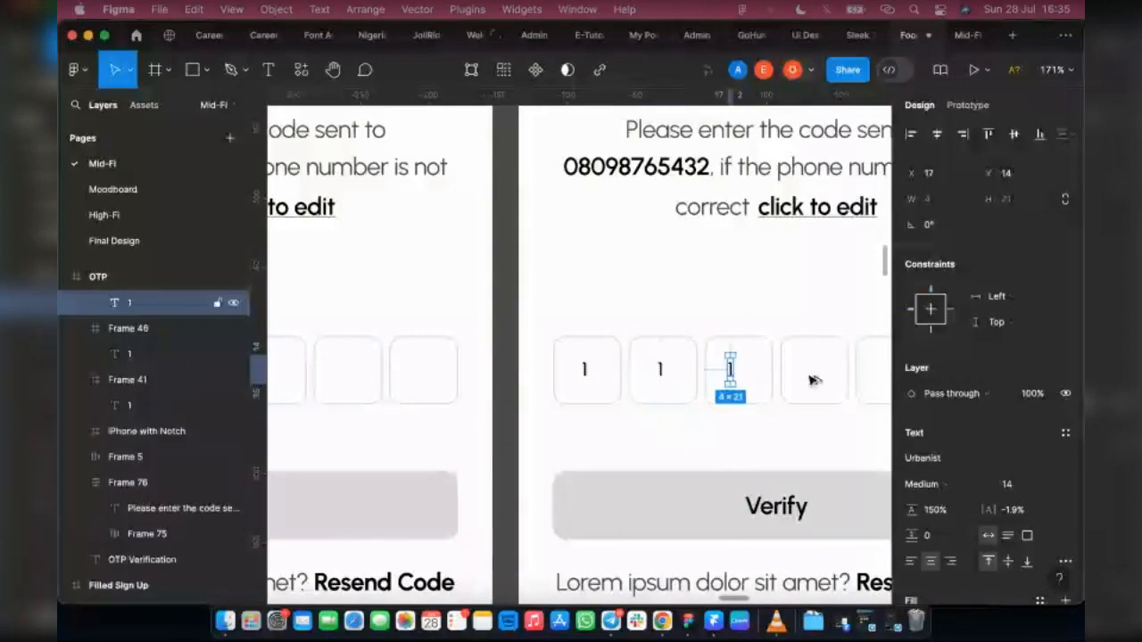
{"action": "scroll", "coordinate": [811, 378], "scroll_direction": "right", "scroll_amount": 5}
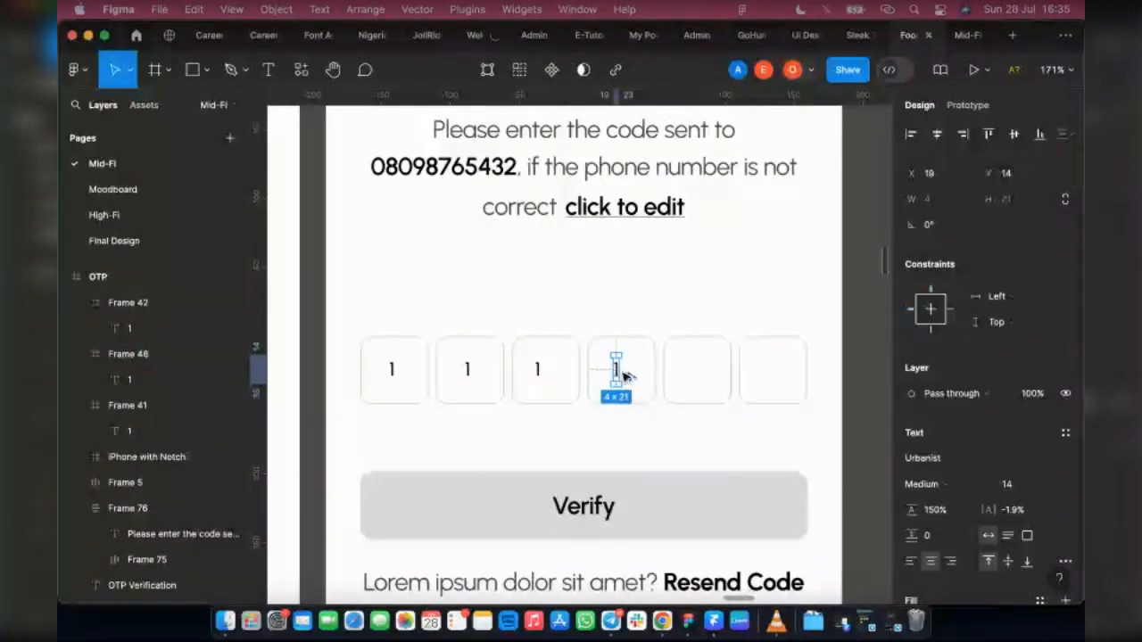
{"action": "left_click_drag", "start_coordinate": [623, 372], "coordinate": [689, 373]}
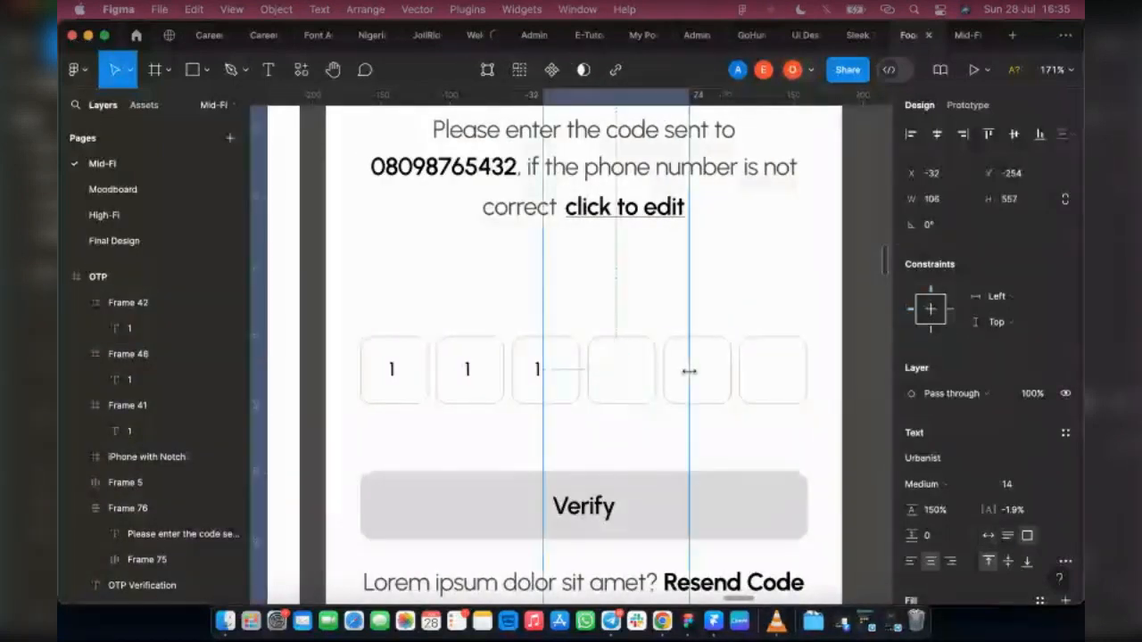
{"action": "key", "text": "super+z"}
{"action": "left_click_drag", "start_coordinate": [618, 373], "coordinate": [699, 378]}
{"action": "key", "text": "super+d"}
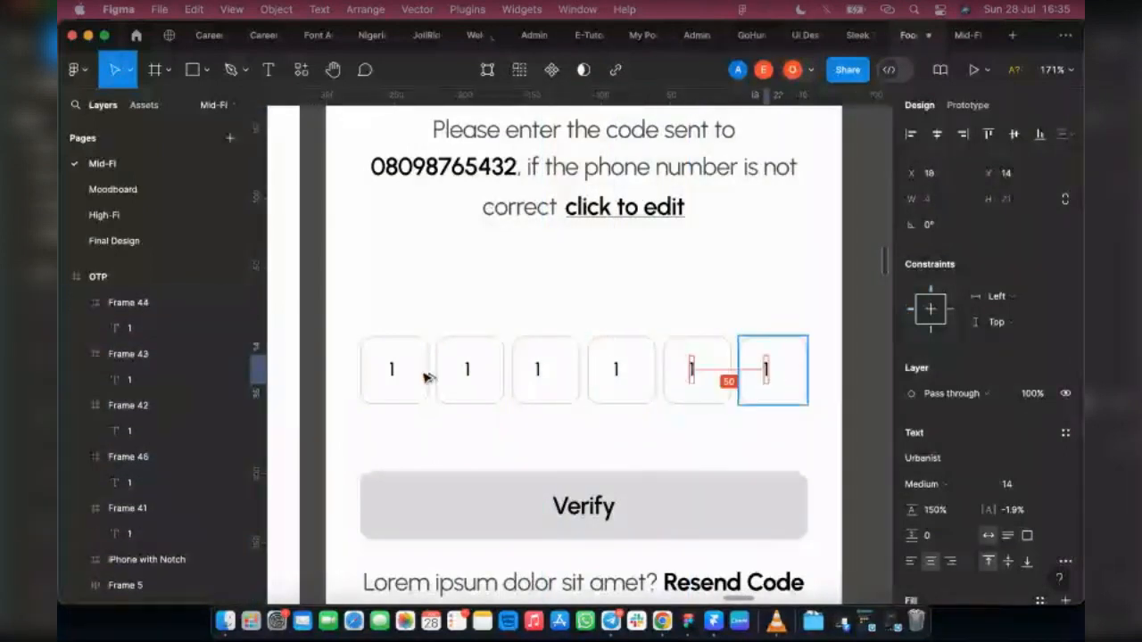
Step: Replace the copied digits in the second through sixth OTP boxes with the rest of the sample verification code
{"action": "double_click", "coordinate": [468, 371]}
{"action": "key", "text": "Return"}
{"action": "type", "text": "2"}
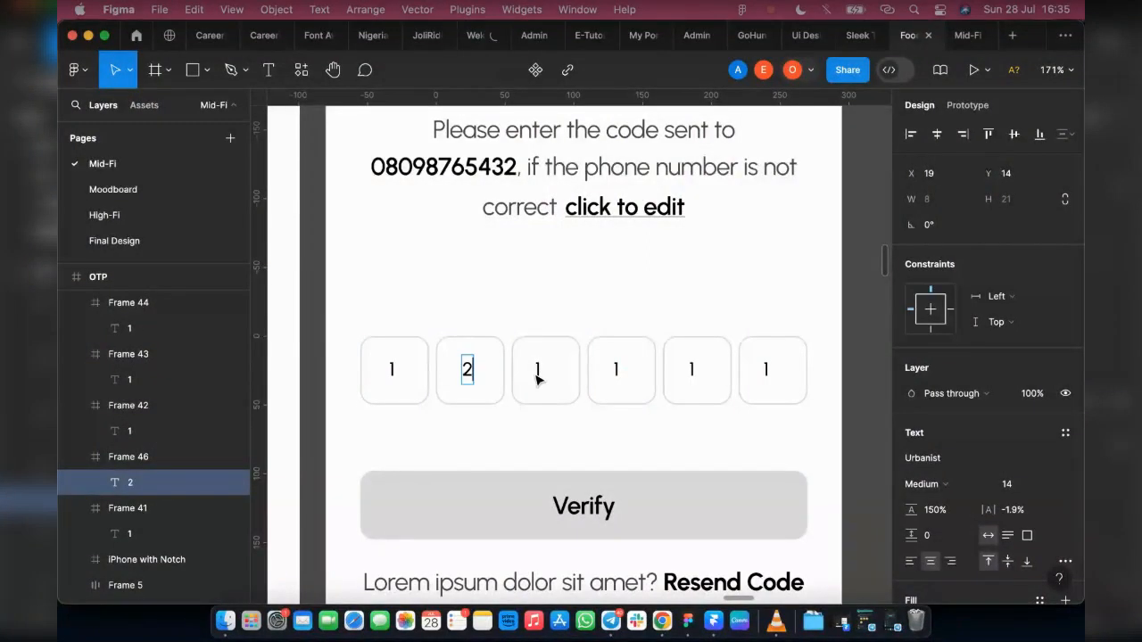
{"action": "double_click", "coordinate": [538, 374]}
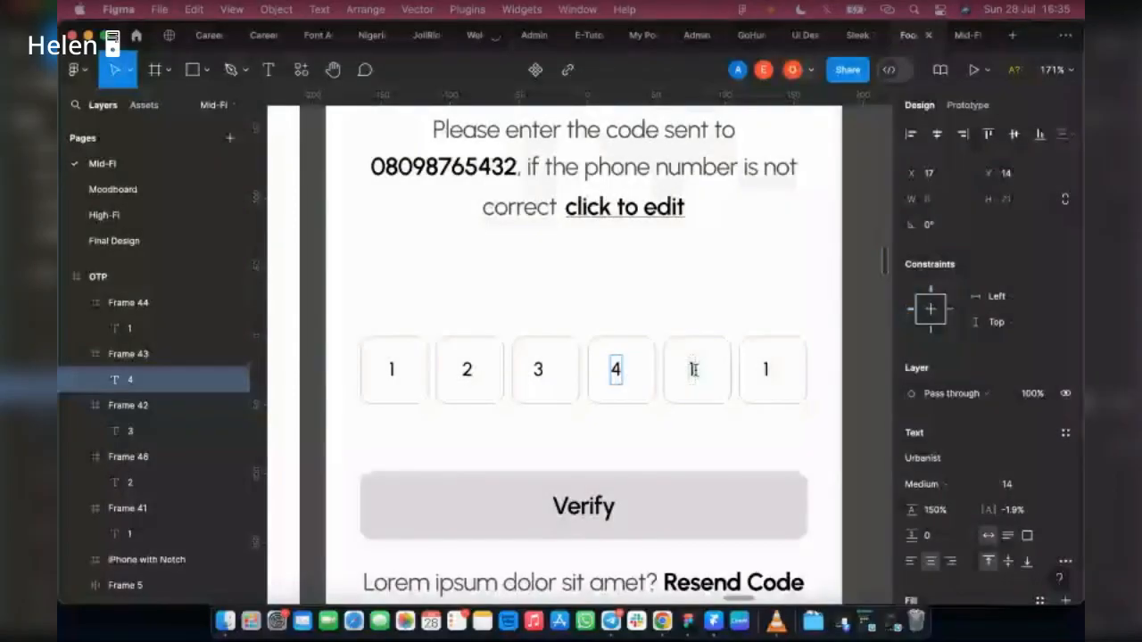
{"action": "left_click", "coordinate": [693, 369]}
{"action": "key", "text": "Return"}
{"action": "type", "text": "5"}
{"action": "double_click", "coordinate": [766, 370]}
{"action": "type", "text": "6"}
{"action": "left_click", "coordinate": [673, 302]}
Step: Apply auto layout to the first filled OTP box so its digit is centred
{"action": "left_click", "coordinate": [403, 374]}
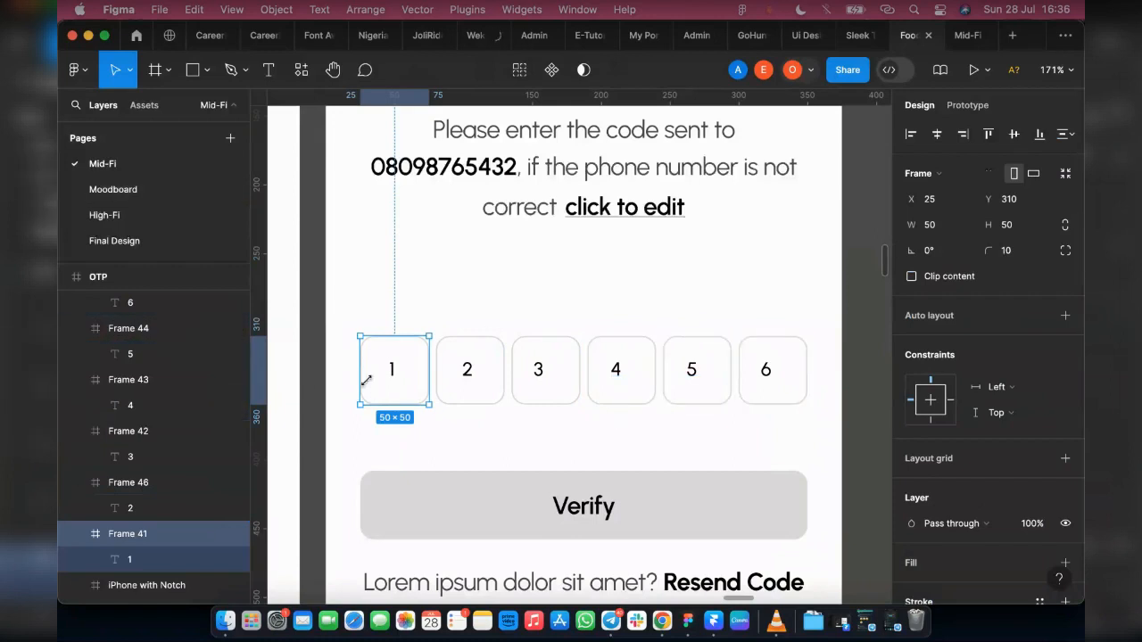
{"action": "scroll", "coordinate": [684, 372], "scroll_direction": "left", "scroll_amount": 3}
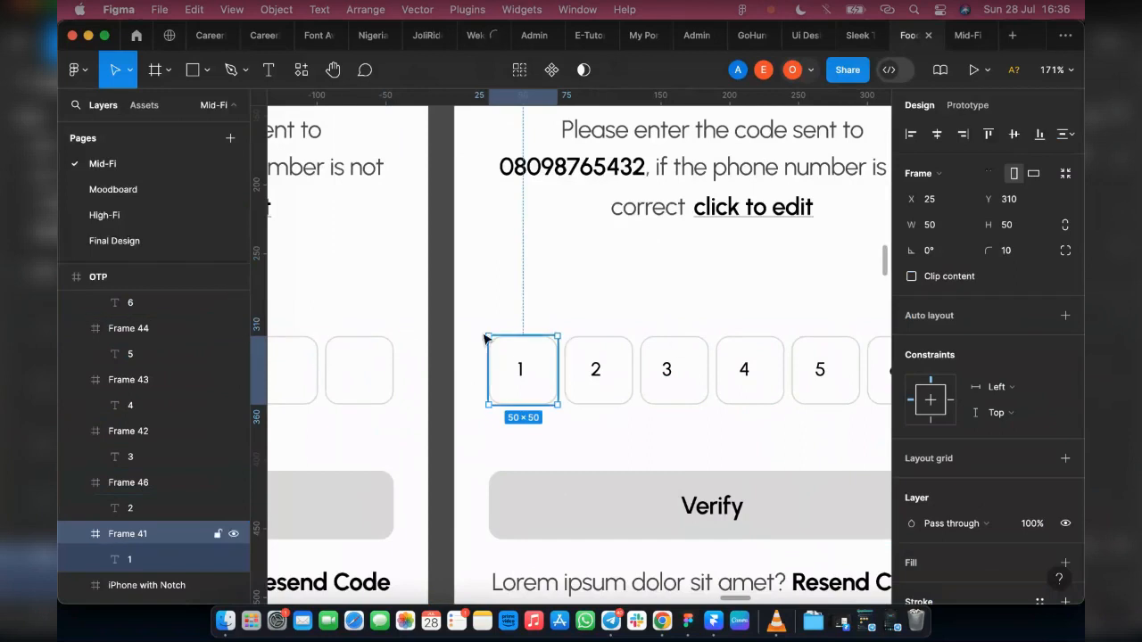
{"action": "scroll", "coordinate": [487, 200], "scroll_direction": "up", "scroll_amount": 2}
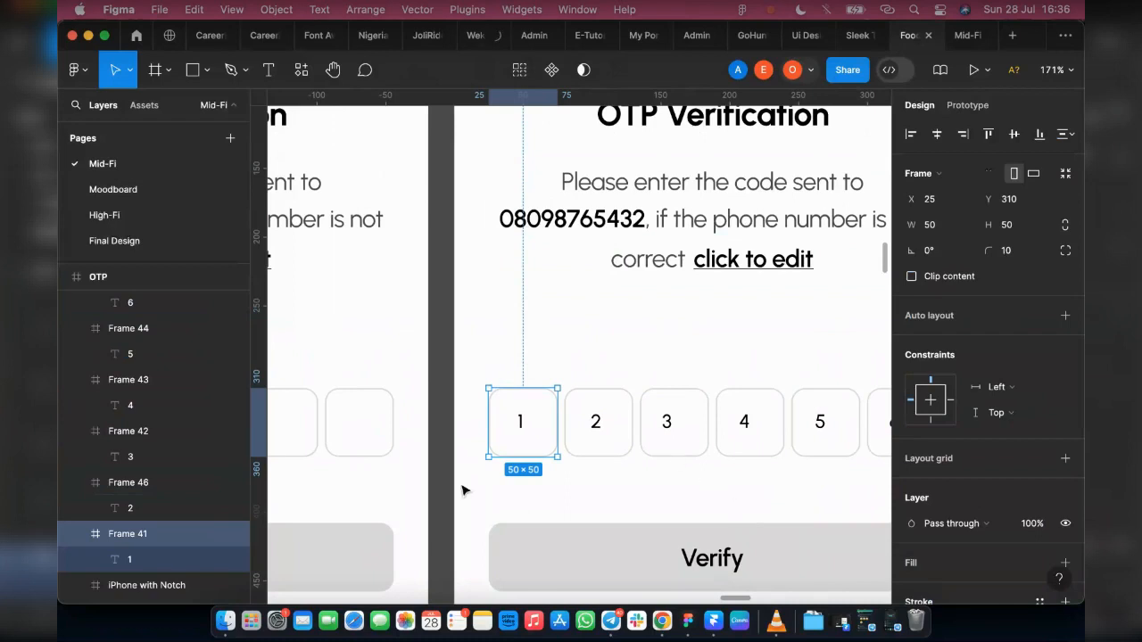
{"action": "scroll", "coordinate": [492, 456], "scroll_direction": "right", "scroll_amount": 3}
{"action": "scroll", "coordinate": [423, 415], "scroll_direction": "up", "scroll_amount": 5}
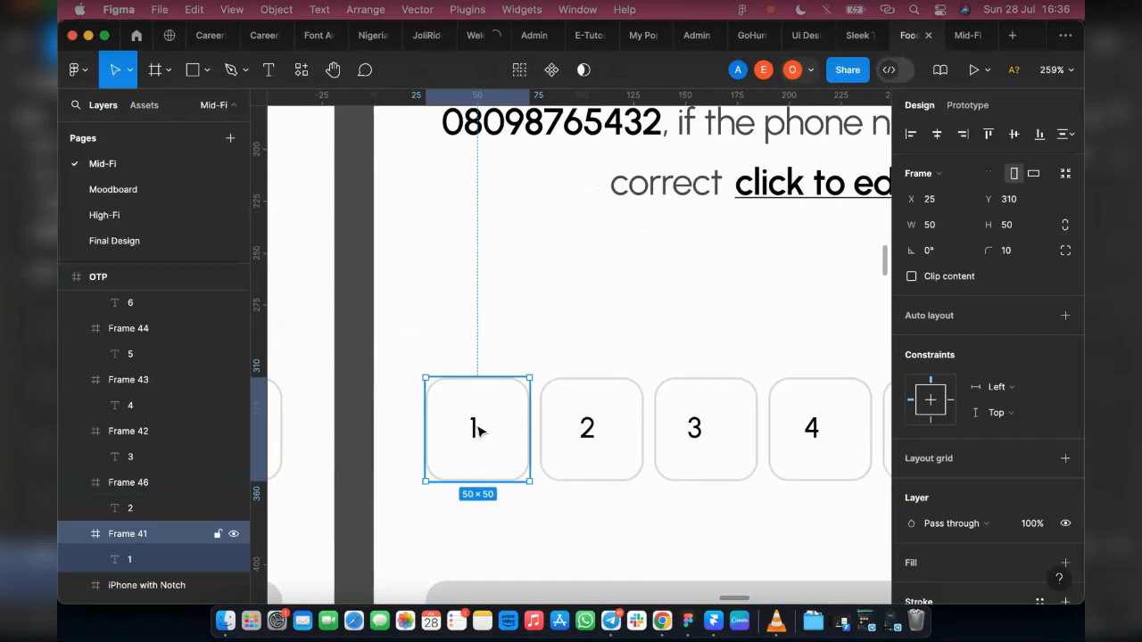
{"action": "key", "text": "shift+a"}
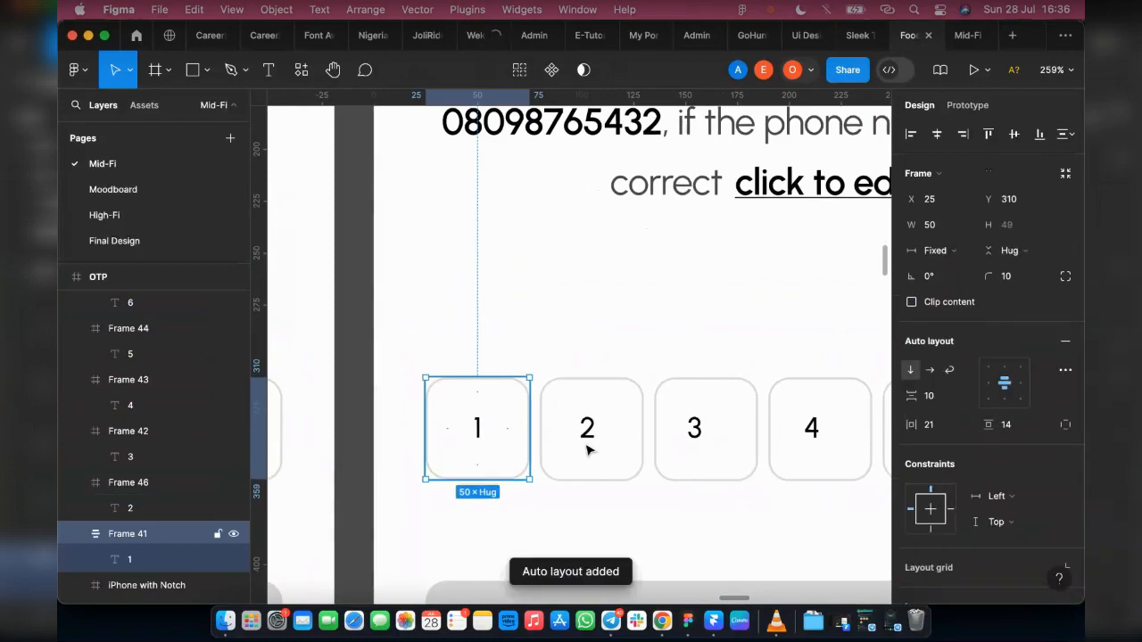
Step: Compare the size and auto layout settings of the last empty OTP box with those of the first filled box
{"action": "scroll", "coordinate": [523, 479], "scroll_direction": "left", "scroll_amount": 5}
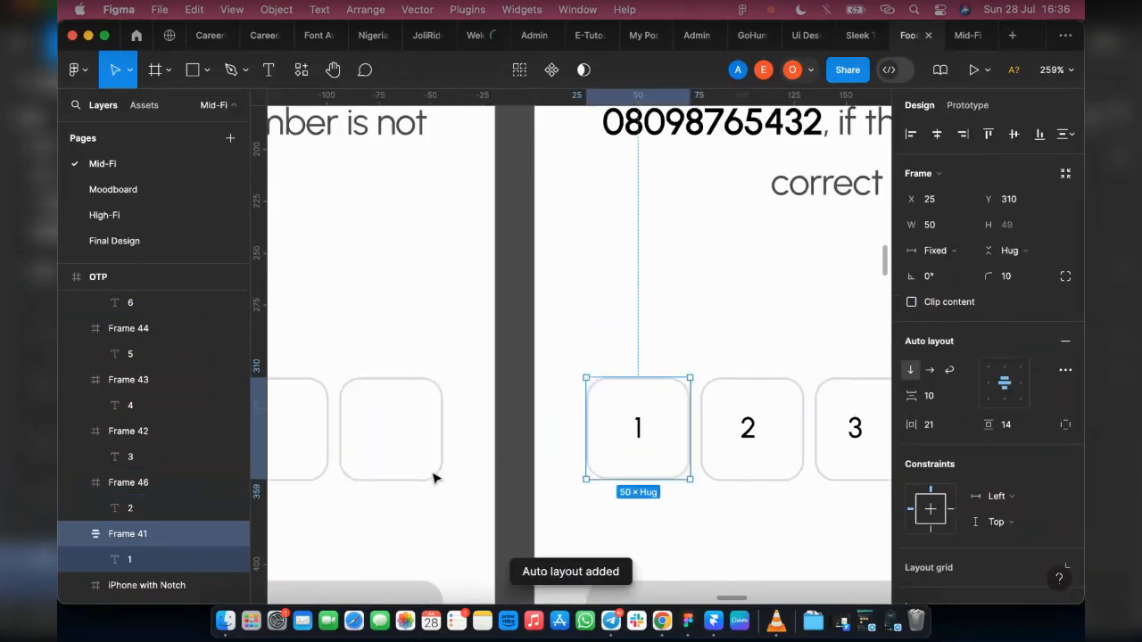
{"action": "left_click", "coordinate": [434, 479]}
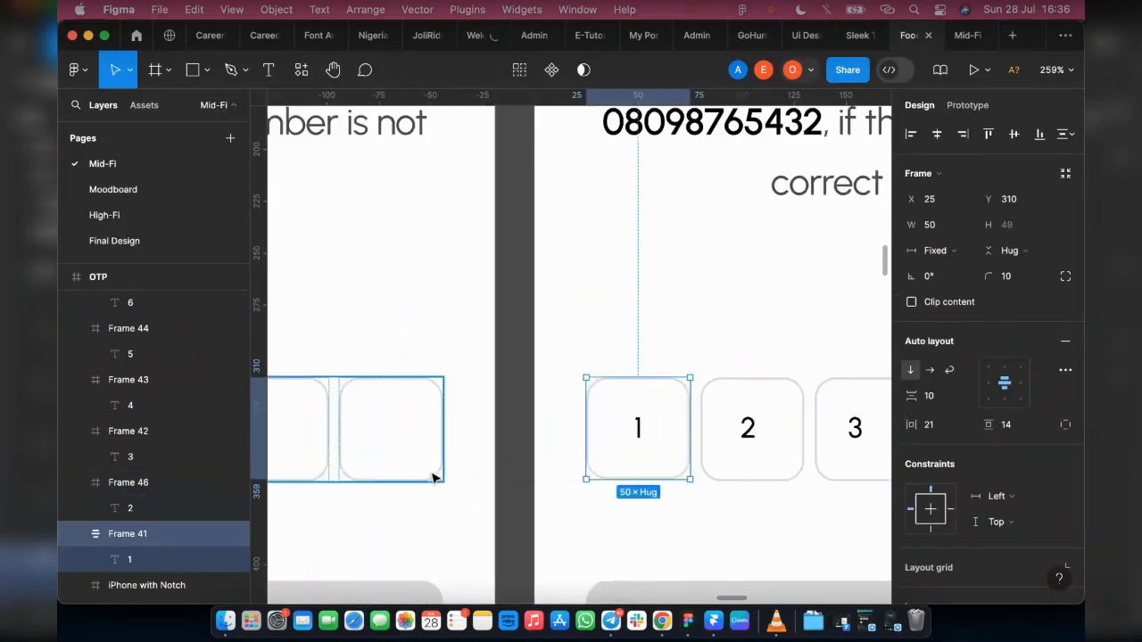
{"action": "double_click", "coordinate": [361, 397]}
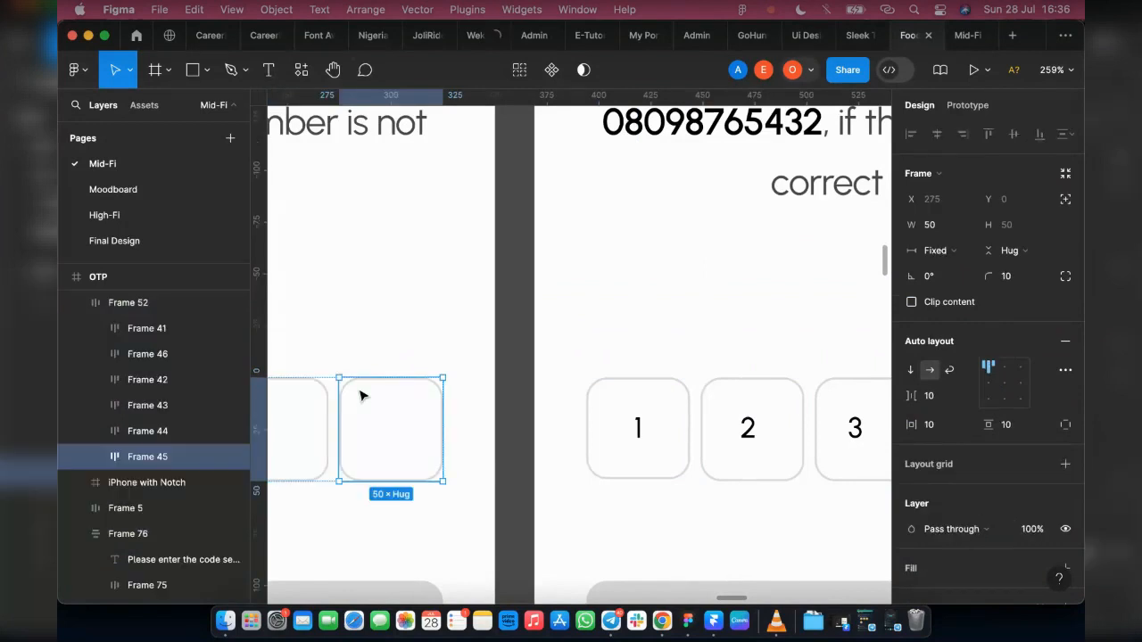
{"action": "left_click", "coordinate": [636, 473]}
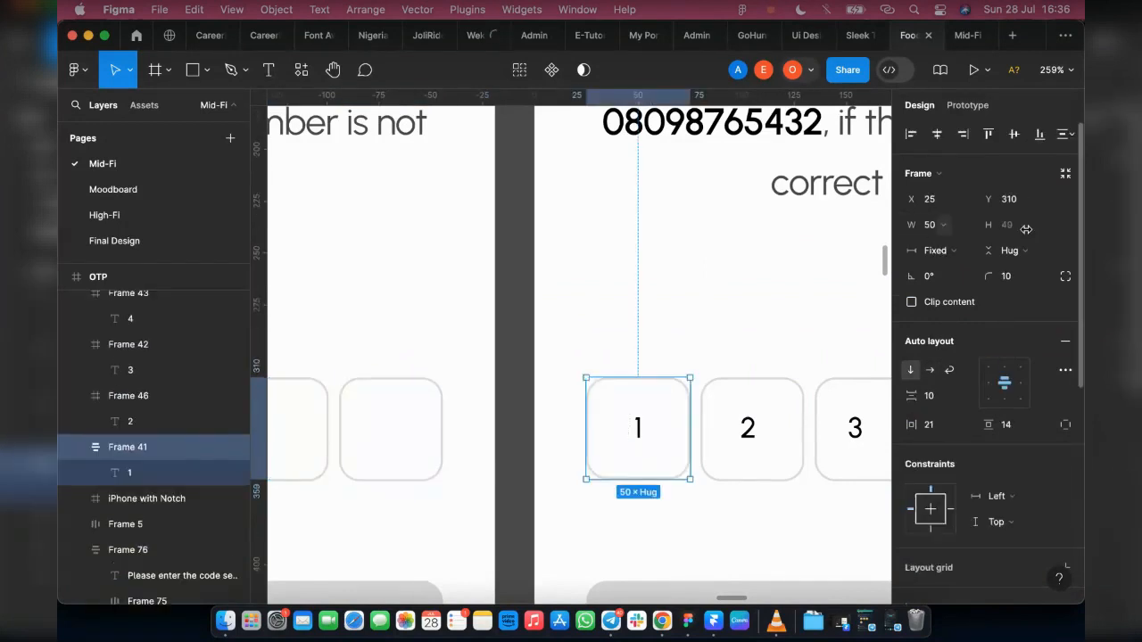
Step: Apply auto layout to the second and third filled OTP boxes
{"action": "scroll", "coordinate": [681, 418], "scroll_direction": "right", "scroll_amount": 4}
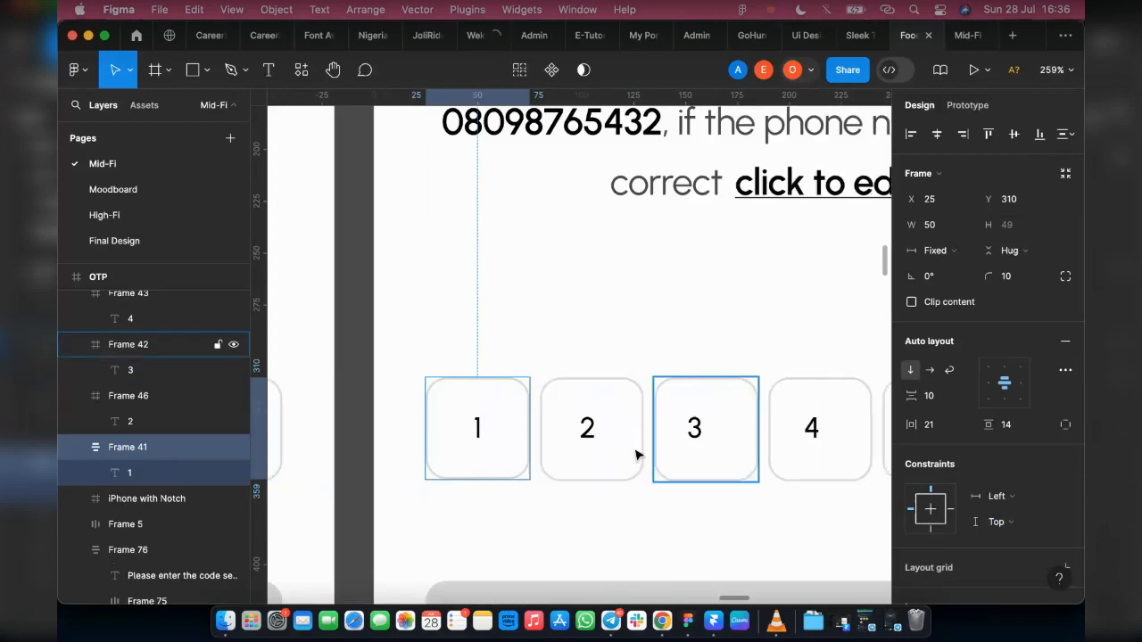
{"action": "left_click", "coordinate": [593, 446]}
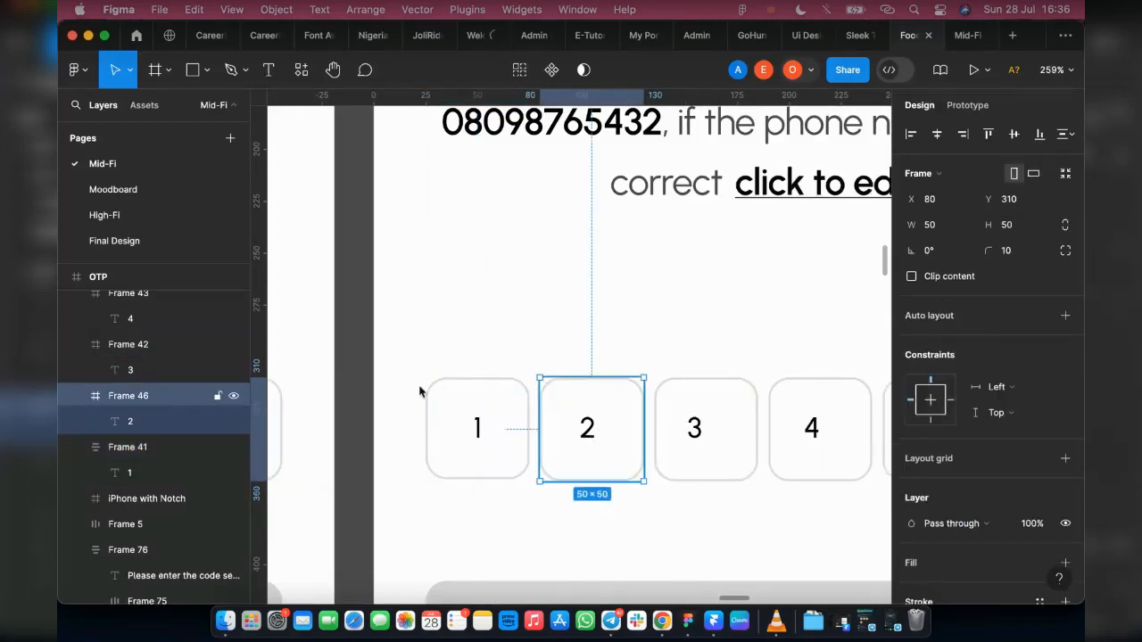
{"action": "key", "text": "shift+a"}
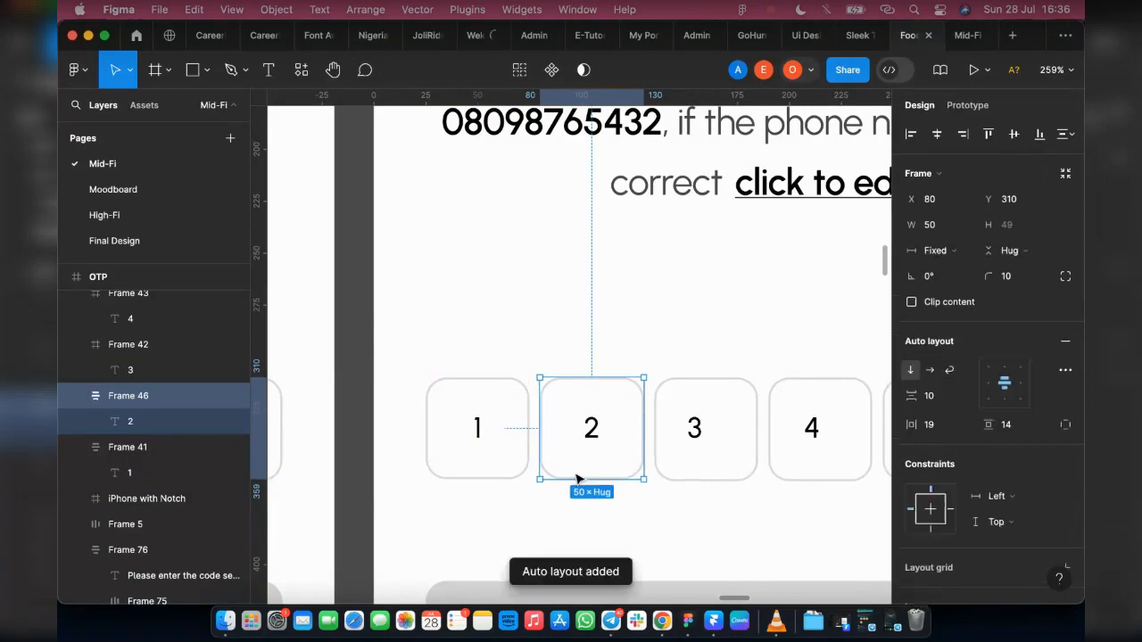
{"action": "left_click", "coordinate": [703, 433]}
{"action": "key", "text": "shift+a"}
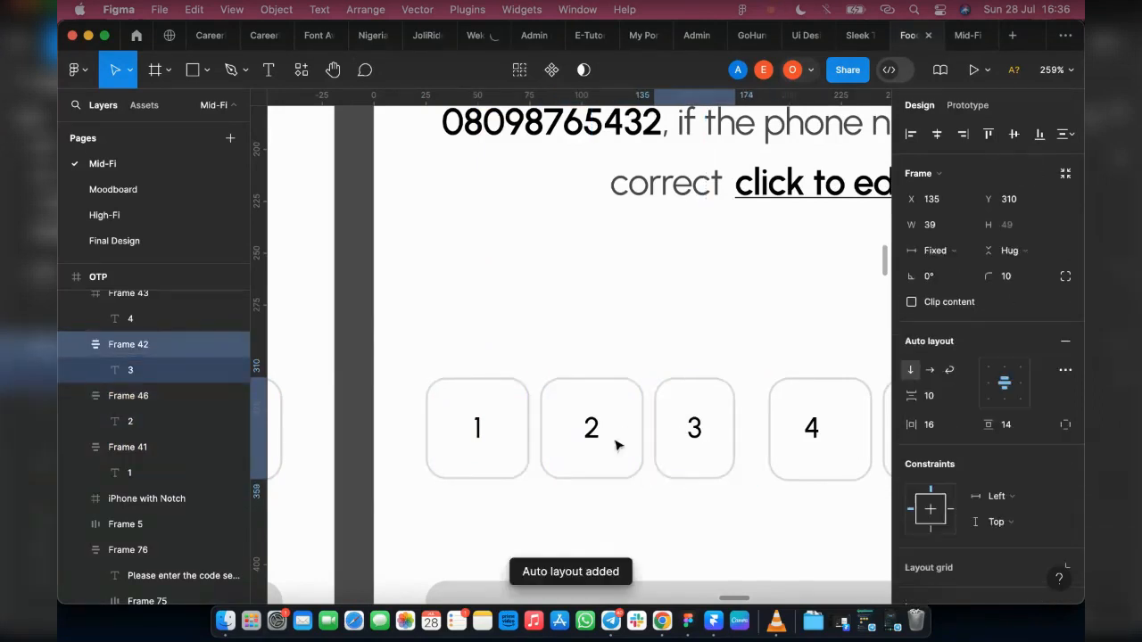
Step: Apply auto layout to the fourth, fifth and sixth filled OTP boxes
{"action": "scroll", "coordinate": [637, 443], "scroll_direction": "right", "scroll_amount": 3}
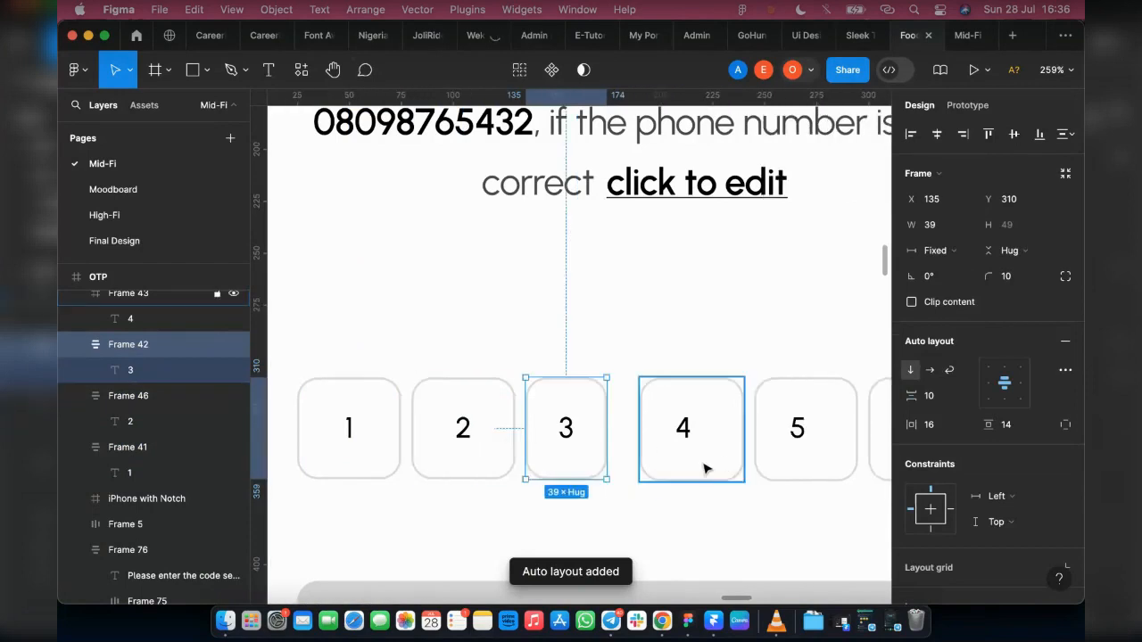
{"action": "left_click", "coordinate": [704, 468]}
{"action": "key", "text": "shift+a"}
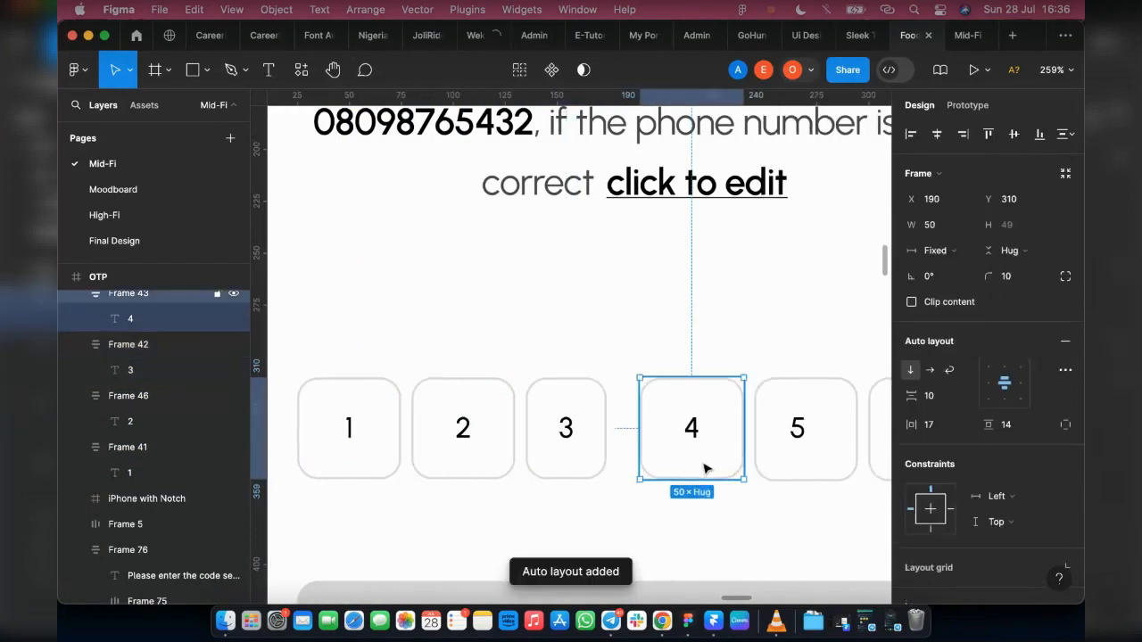
{"action": "left_click", "coordinate": [802, 480]}
{"action": "key", "text": "shift+a"}
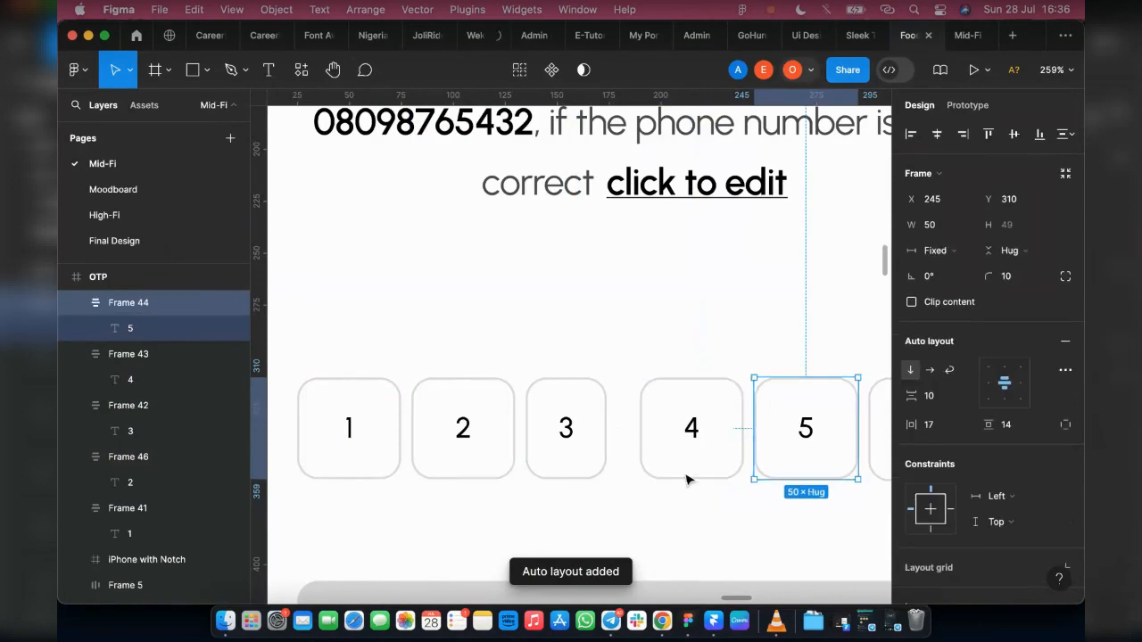
{"action": "scroll", "coordinate": [806, 470], "scroll_direction": "right", "scroll_amount": 4}
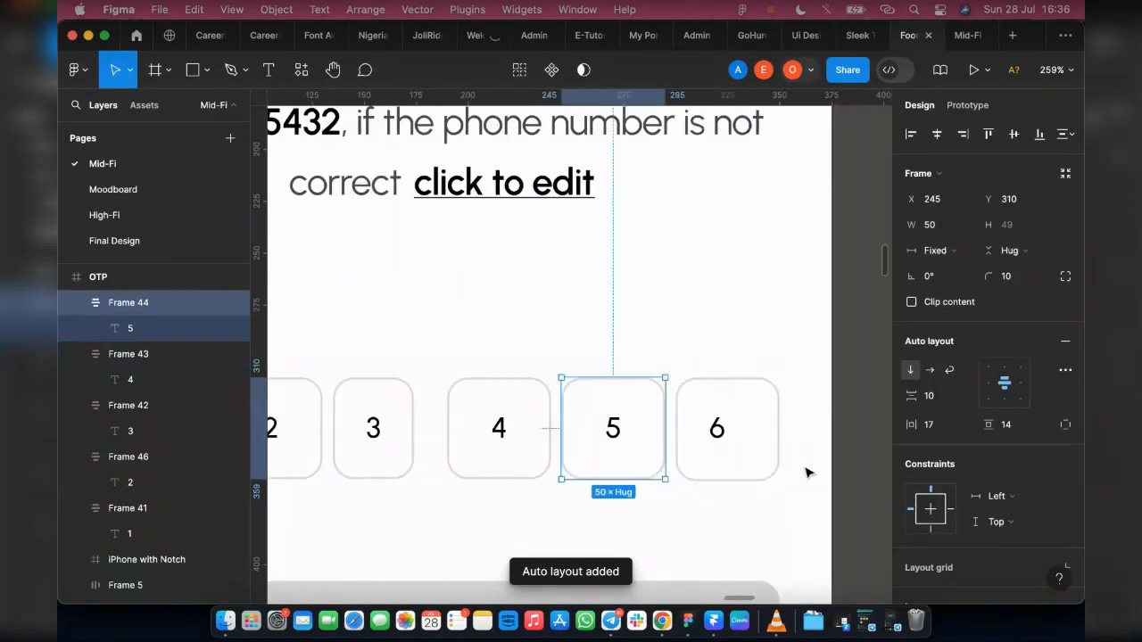
{"action": "left_click", "coordinate": [706, 477]}
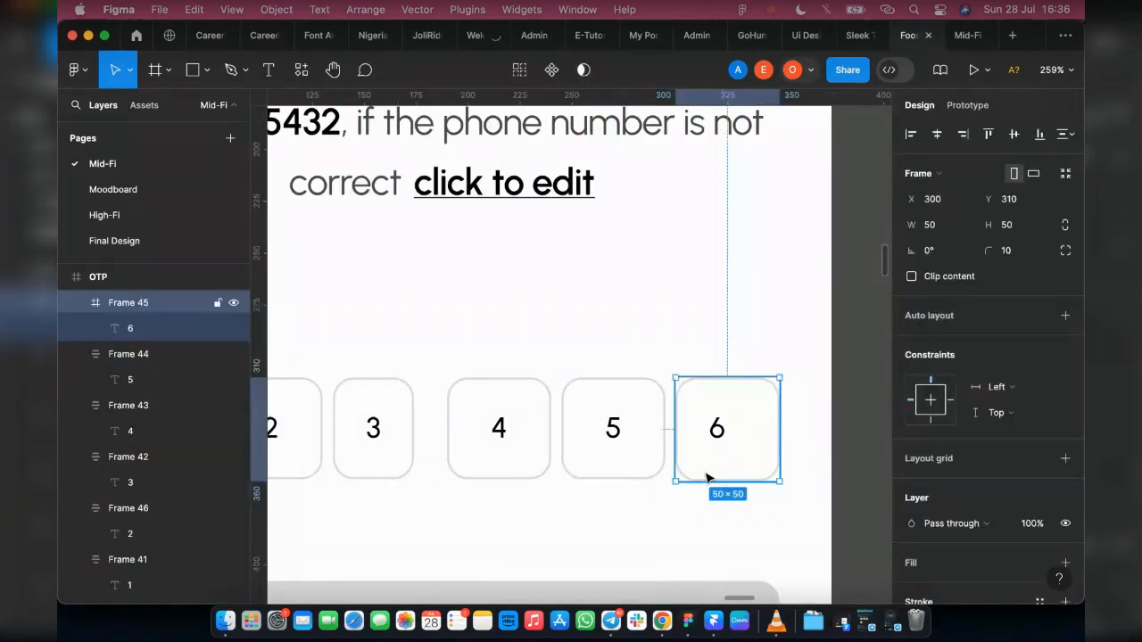
{"action": "key", "text": "shift+a"}
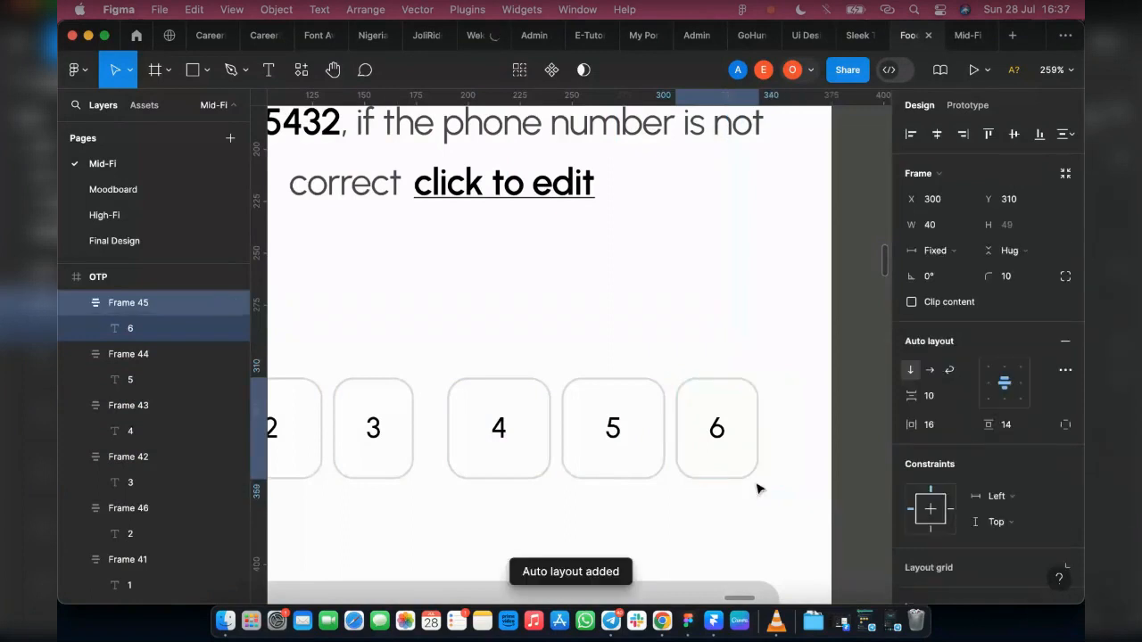
Step: Select all six filled OTP boxes and set both their width and height to 50
{"action": "left_click", "coordinate": [798, 537]}
{"action": "left_click_drag", "start_coordinate": [796, 531], "coordinate": [269, 361]}
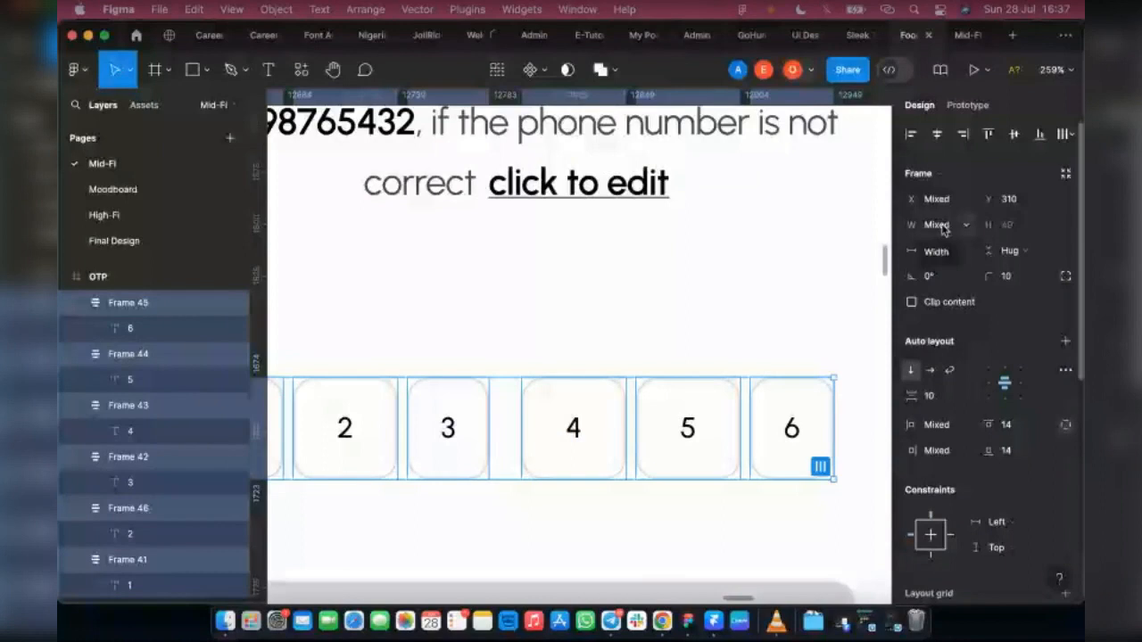
{"action": "left_click", "coordinate": [944, 226]}
{"action": "type", "text": "5"}
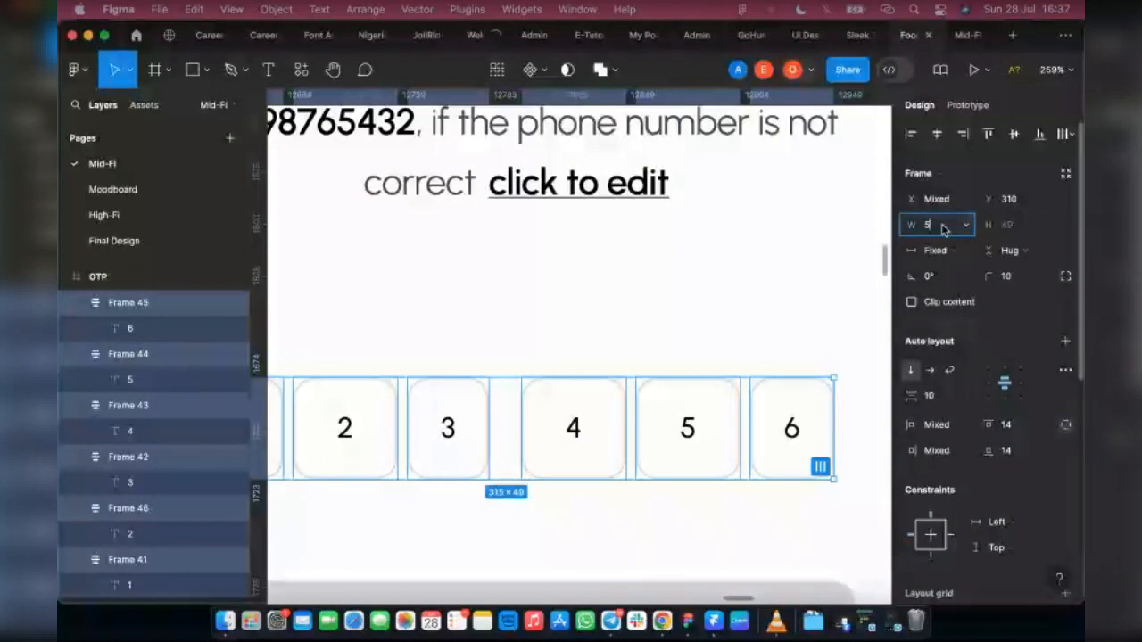
{"action": "type", "text": "0"}
{"action": "left_click", "coordinate": [1013, 226]}
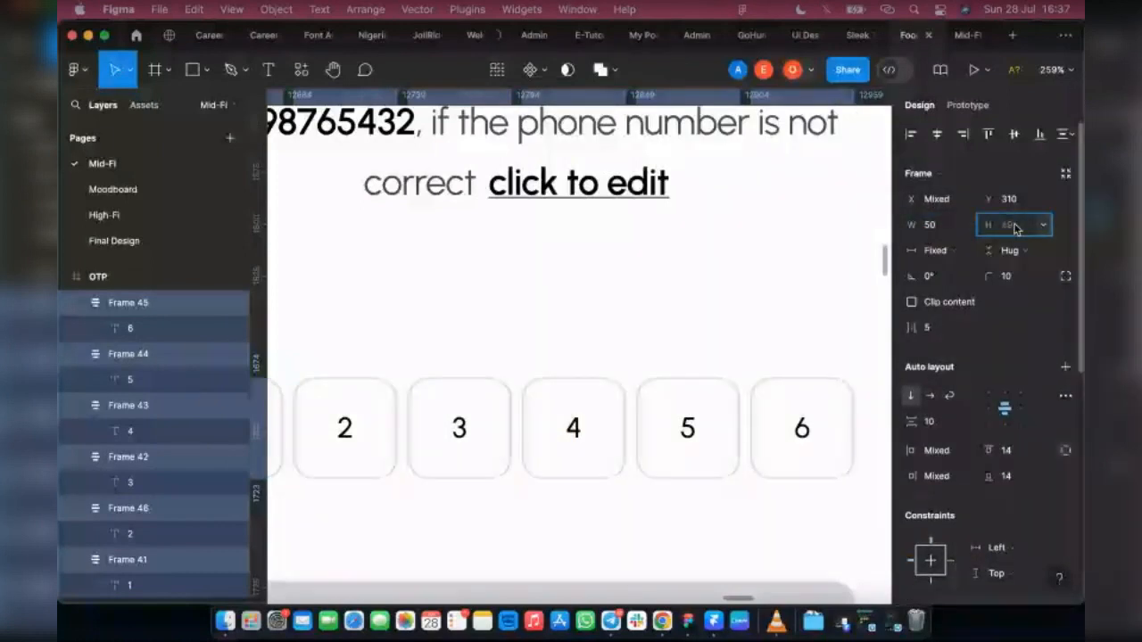
{"action": "type", "text": "50"}
{"action": "key", "text": "Return"}
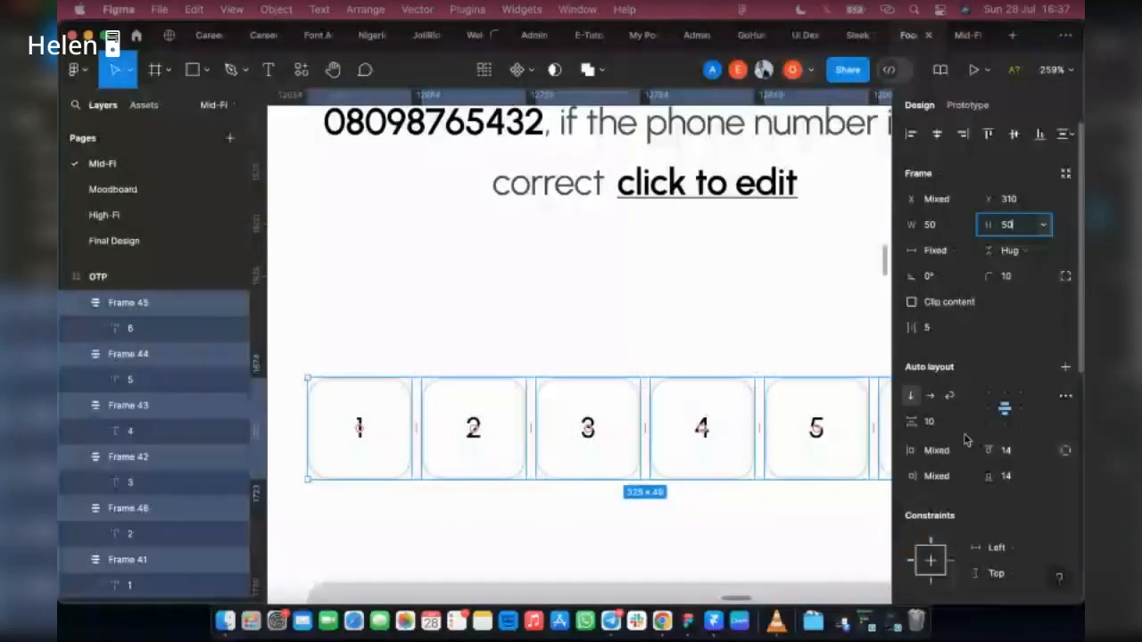
{"action": "key", "text": "Return"}
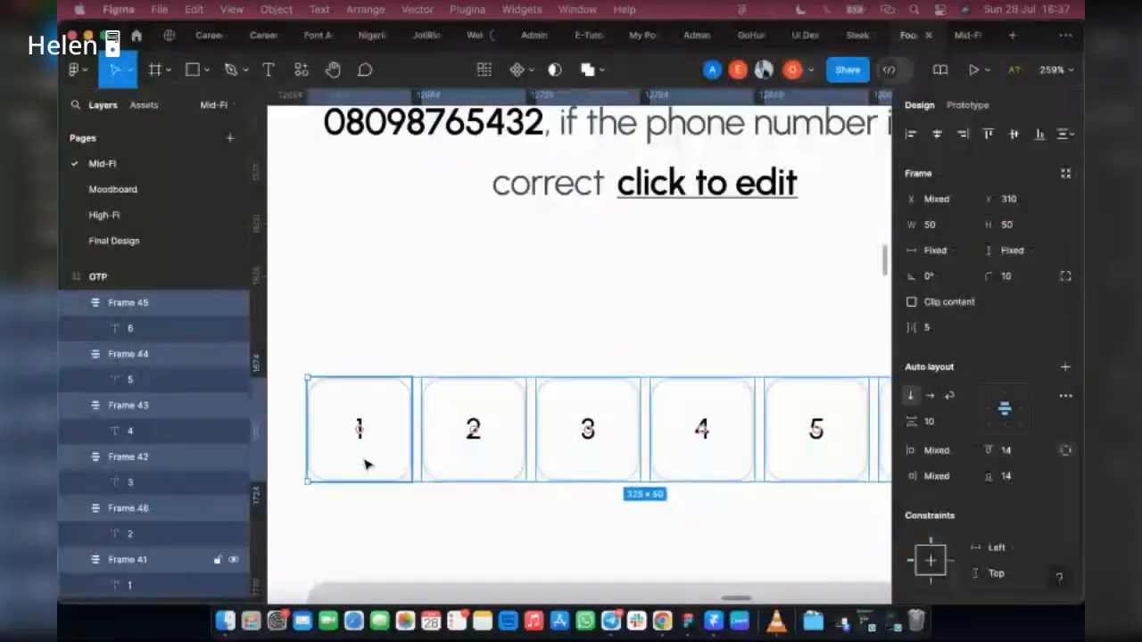
Step: Show the layout grid over the filled OTP screen to check the alignment of the code boxes
{"action": "left_click", "coordinate": [365, 463]}
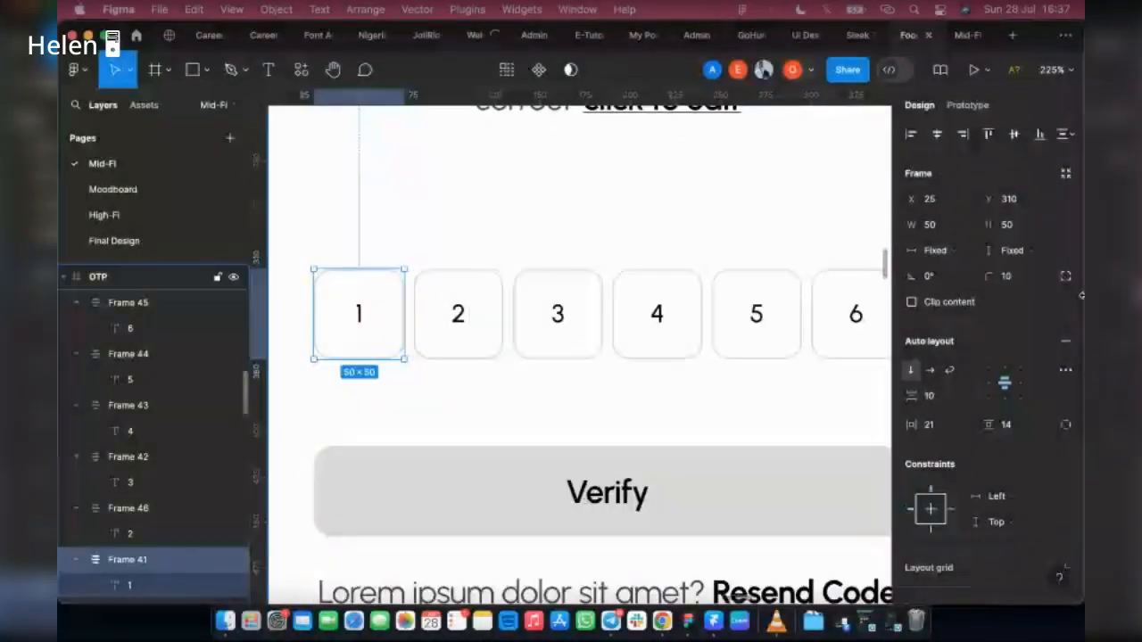
{"action": "key", "text": "Escape"}
{"action": "scroll", "coordinate": [1012, 259], "scroll_direction": "down", "scroll_amount": 3}
{"action": "key", "text": "shift+g"}
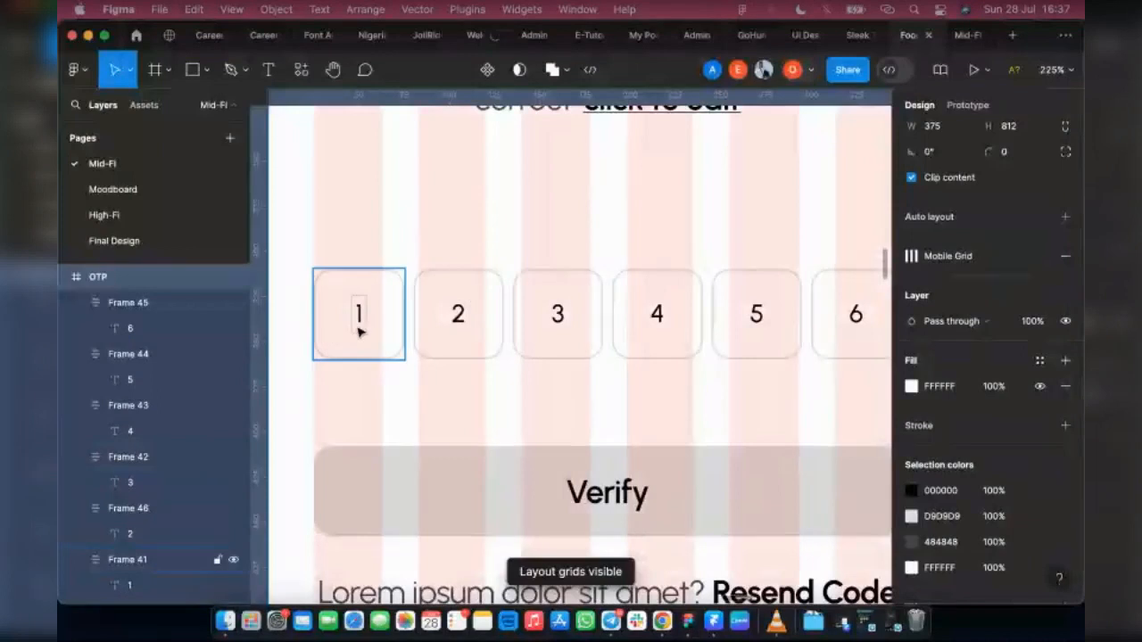
Step: Combine the six filled OTP boxes into one horizontal auto layout row
{"action": "scroll", "coordinate": [721, 326], "scroll_direction": "right", "scroll_amount": 5}
{"action": "scroll", "coordinate": [758, 384], "scroll_direction": "left", "scroll_amount": 2}
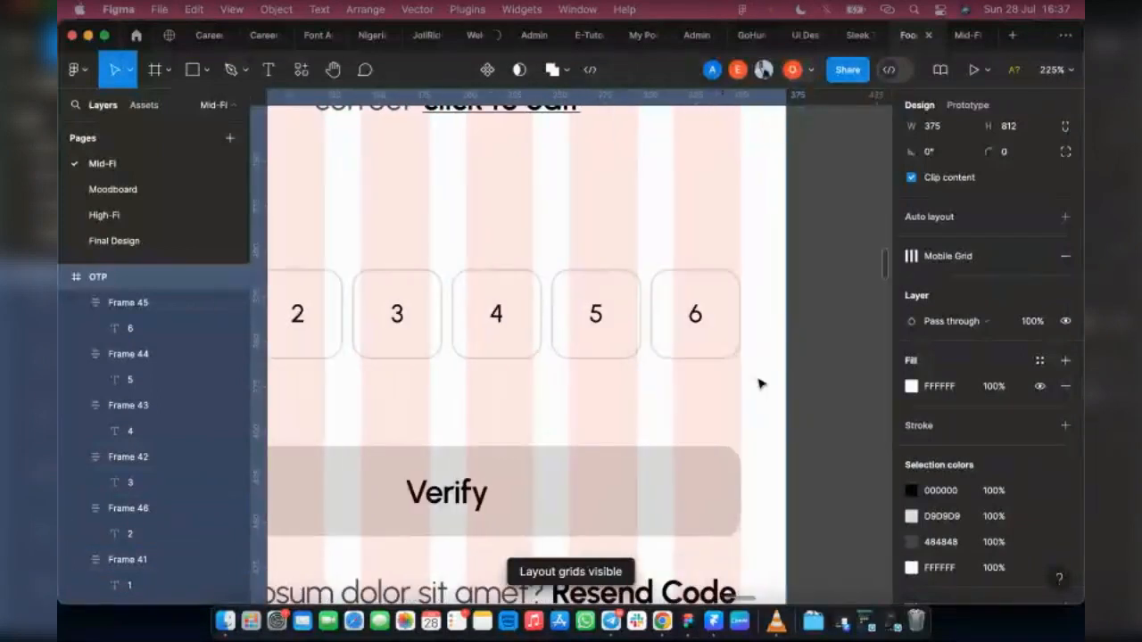
{"action": "left_click_drag", "start_coordinate": [830, 380], "coordinate": [639, 300]}
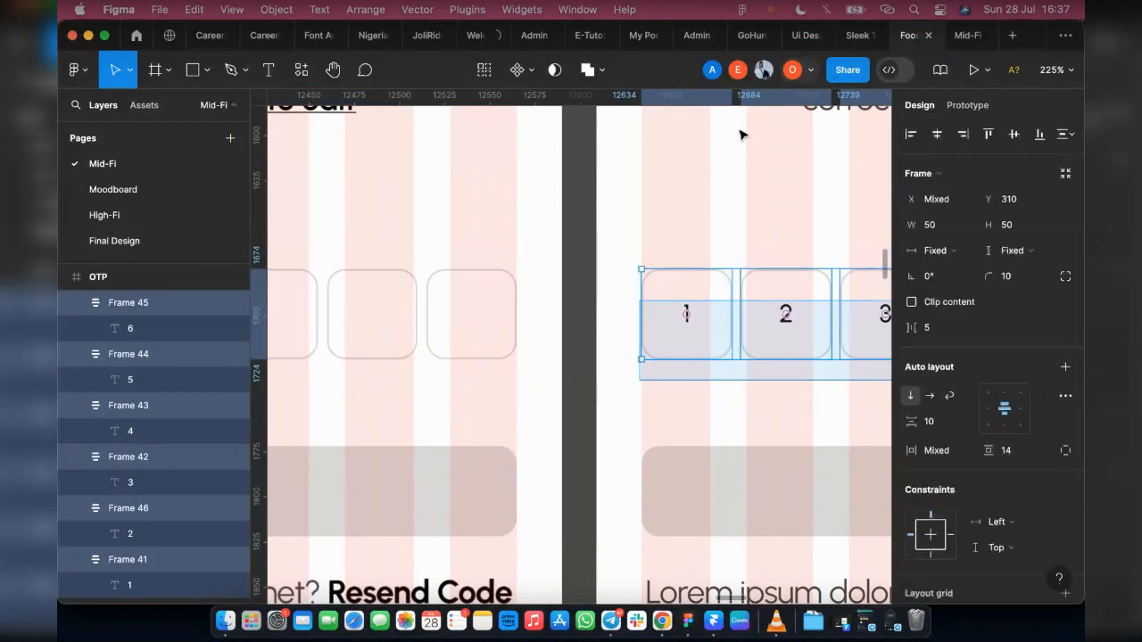
{"action": "left_click_drag", "start_coordinate": [739, 135], "coordinate": [740, 135]}
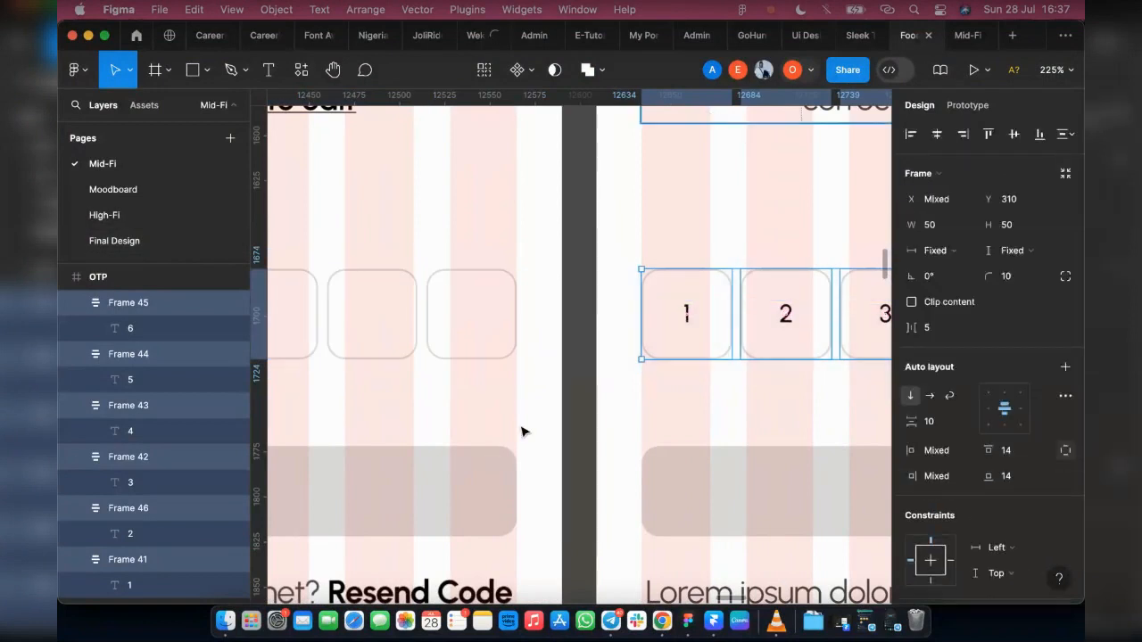
{"action": "key", "text": "shift+a"}
{"action": "scroll", "coordinate": [471, 334], "scroll_direction": "down", "scroll_amount": 1}
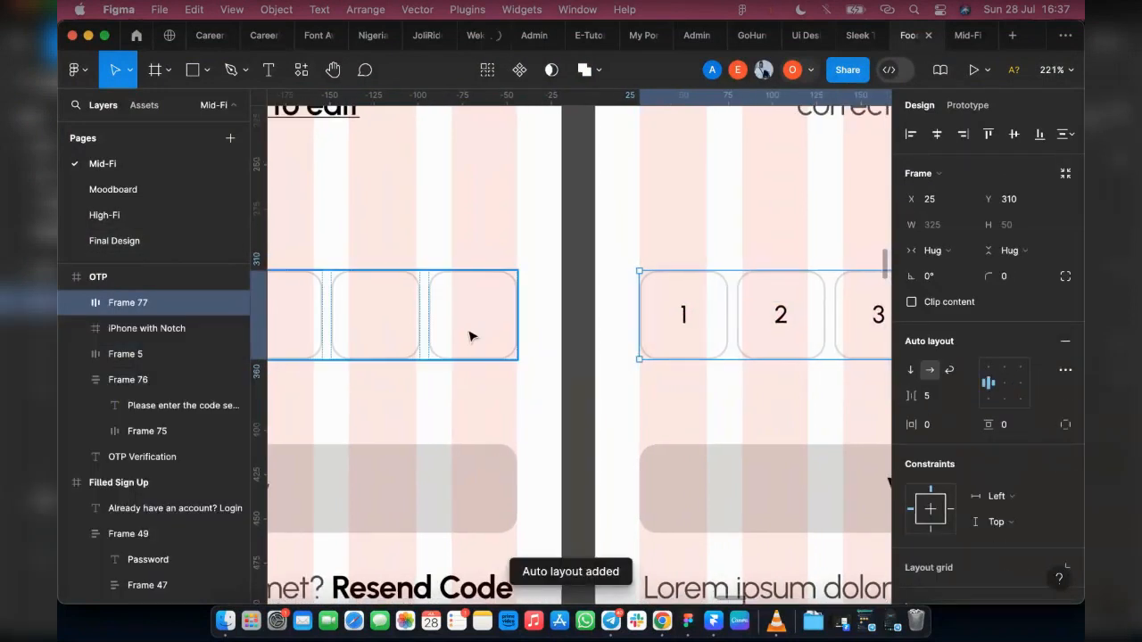
{"action": "key", "text": "ctrl+z"}
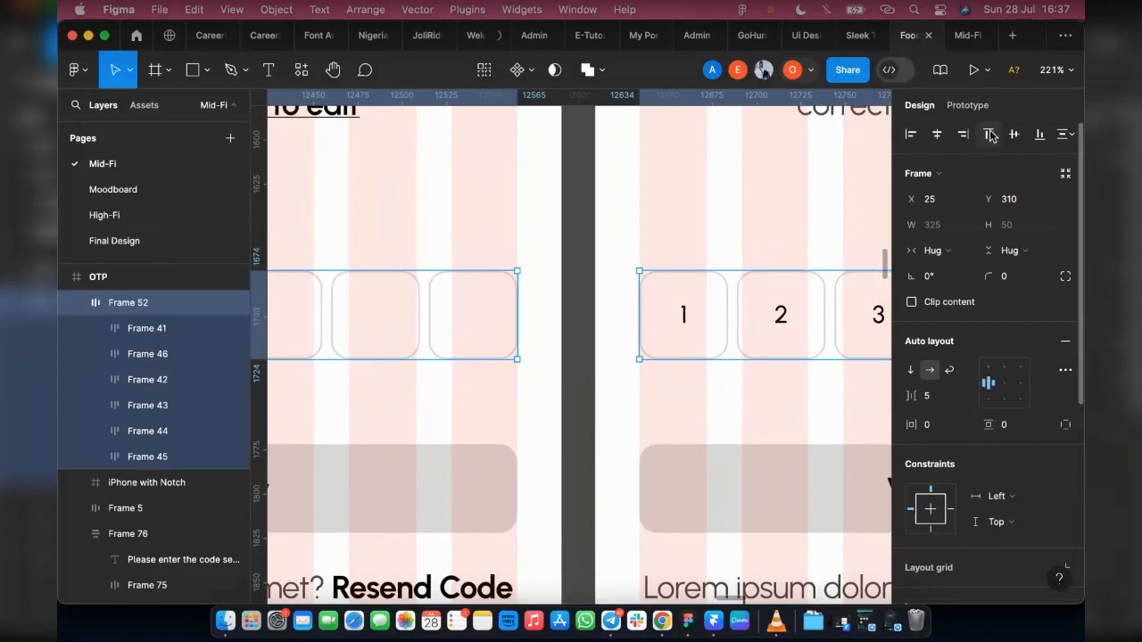
Step: Examine the empty and filled OTP screens side by side, along with the neighbouring Failed, Success and Sign Up screens
{"action": "left_click", "coordinate": [693, 484]}
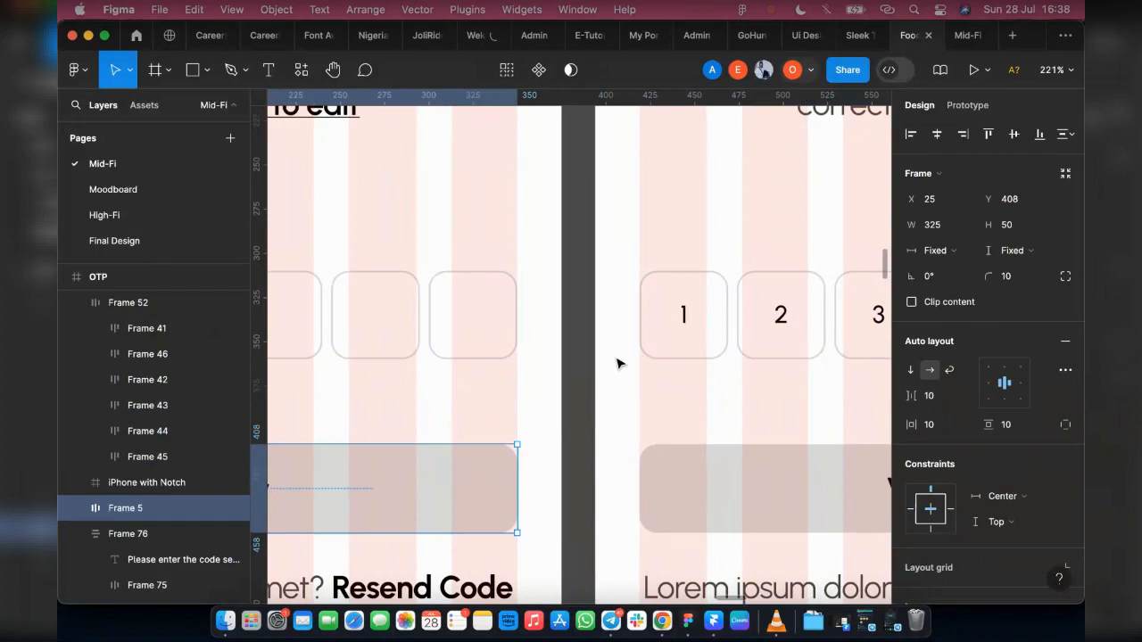
{"action": "scroll", "coordinate": [620, 364], "scroll_direction": "down", "scroll_amount": 2}
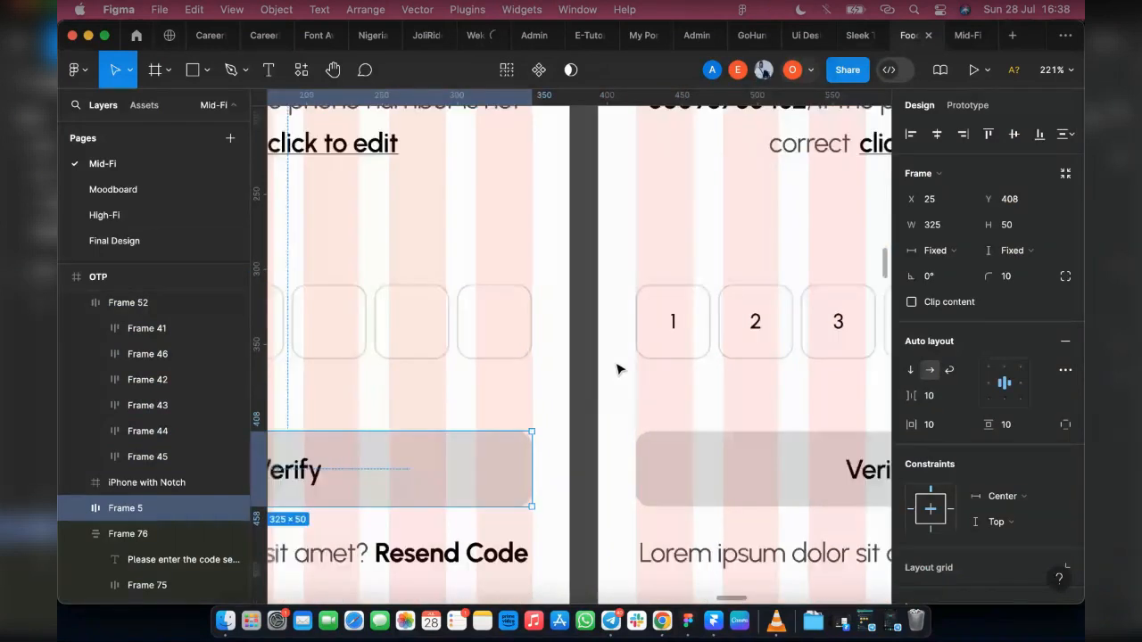
{"action": "scroll", "coordinate": [620, 369], "scroll_direction": "down", "scroll_amount": 3}
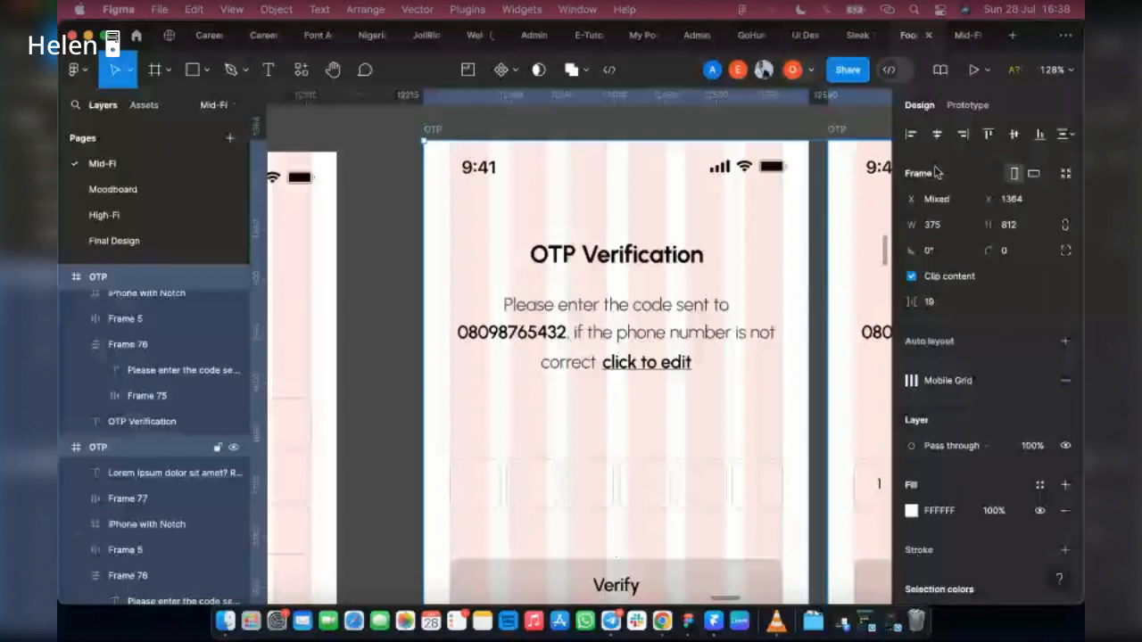
{"action": "scroll", "coordinate": [787, 200], "scroll_direction": "right", "scroll_amount": 3}
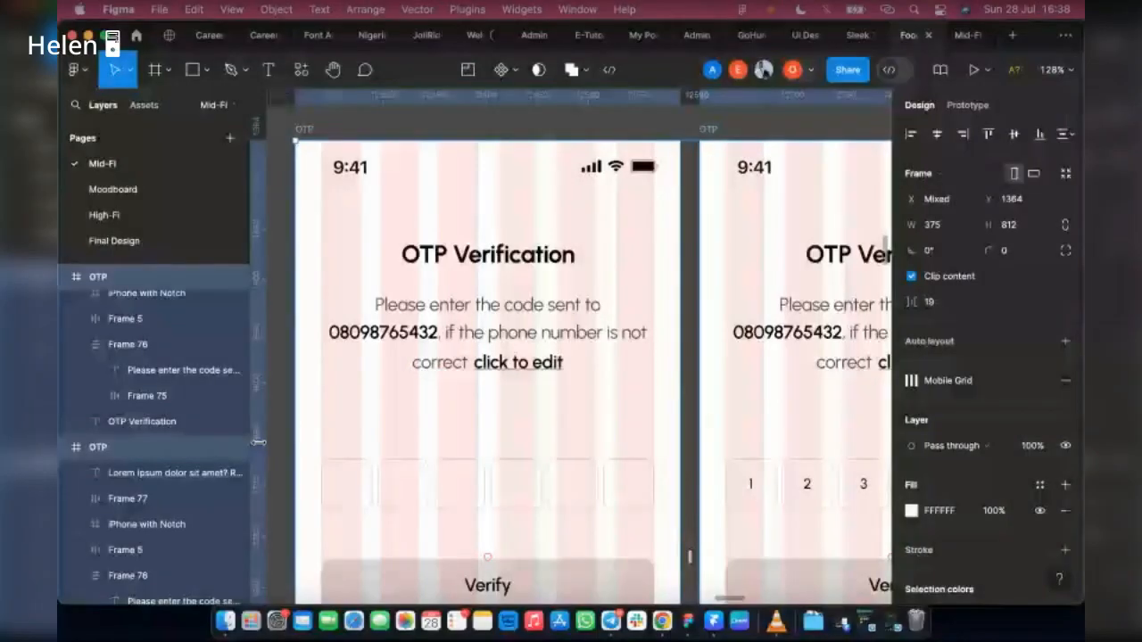
{"action": "scroll", "coordinate": [499, 419], "scroll_direction": "down", "scroll_amount": 4}
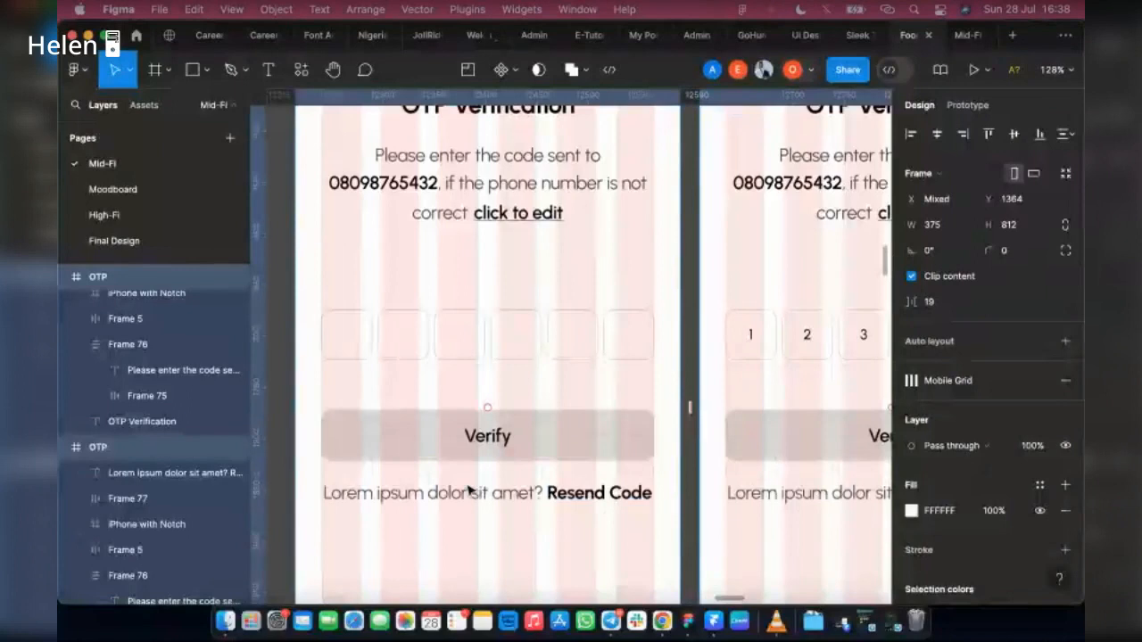
{"action": "scroll", "coordinate": [561, 456], "scroll_direction": "right", "scroll_amount": 3}
{"action": "scroll", "coordinate": [671, 379], "scroll_direction": "down", "scroll_amount": 2}
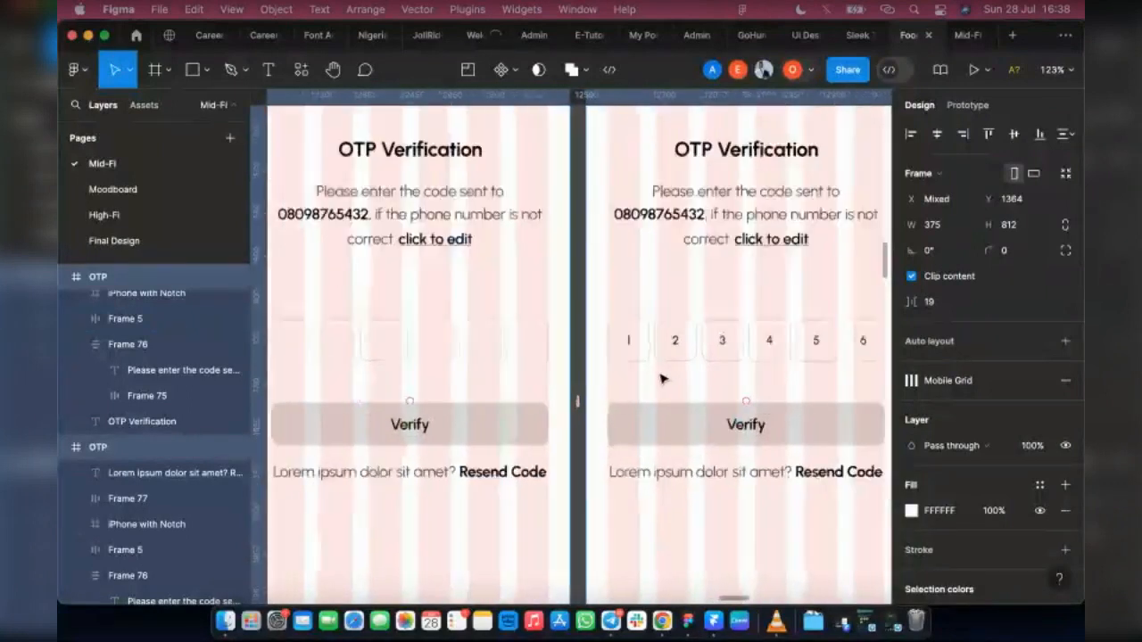
{"action": "scroll", "coordinate": [662, 379], "scroll_direction": "down", "scroll_amount": 5}
{"action": "scroll", "coordinate": [678, 382], "scroll_direction": "right", "scroll_amount": 5}
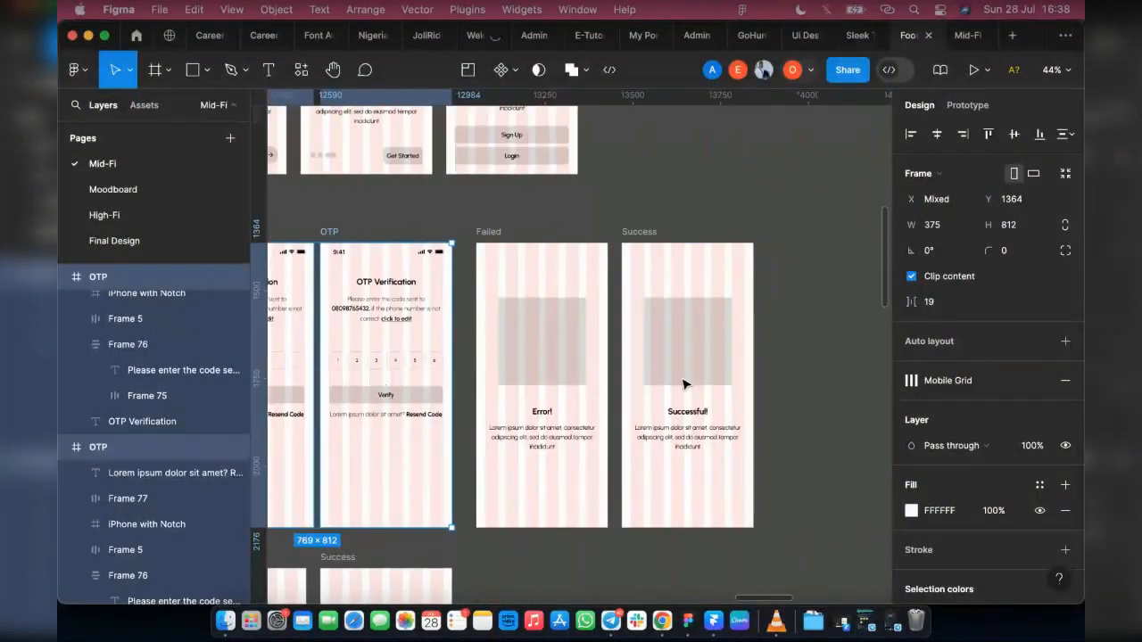
{"action": "scroll", "coordinate": [593, 403], "scroll_direction": "left", "scroll_amount": 8}
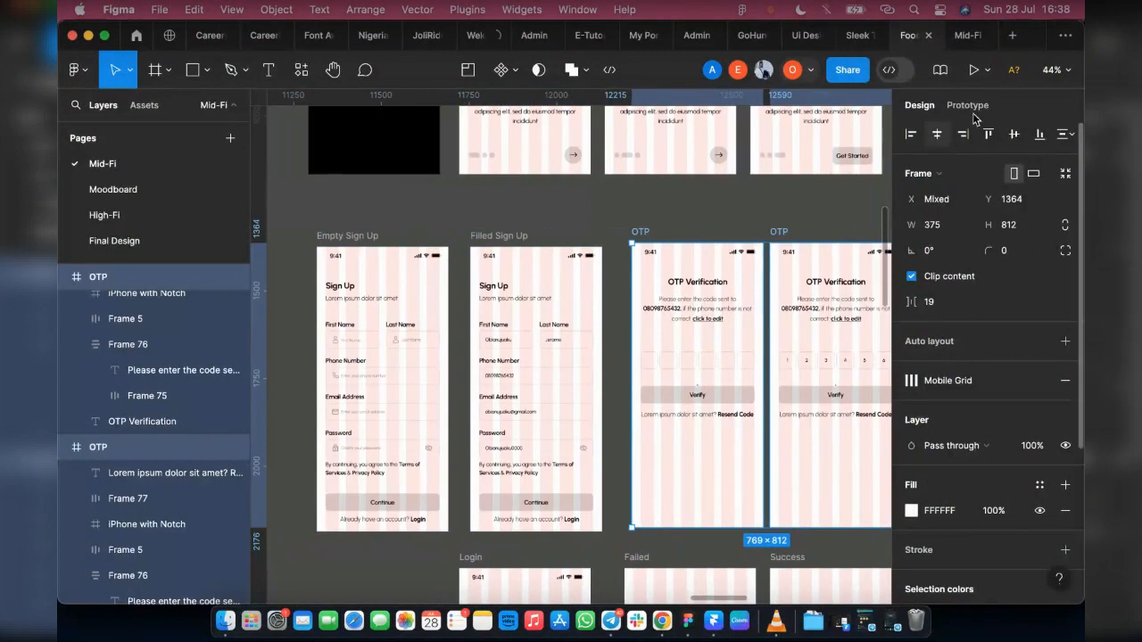
Step: Link the "click to edit" text on the empty OTP screen to the Filled Sign Up screen with an on-tap, instant navigation
{"action": "left_click", "coordinate": [968, 106]}
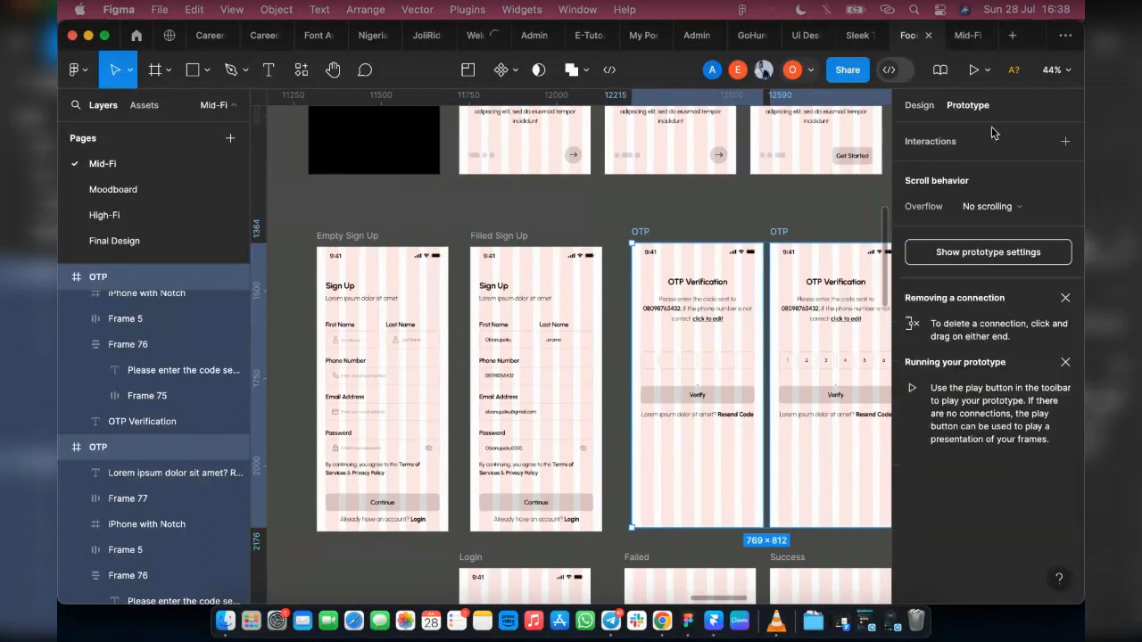
{"action": "left_click", "coordinate": [989, 252]}
{"action": "scroll", "coordinate": [668, 328], "scroll_direction": "right", "scroll_amount": 3}
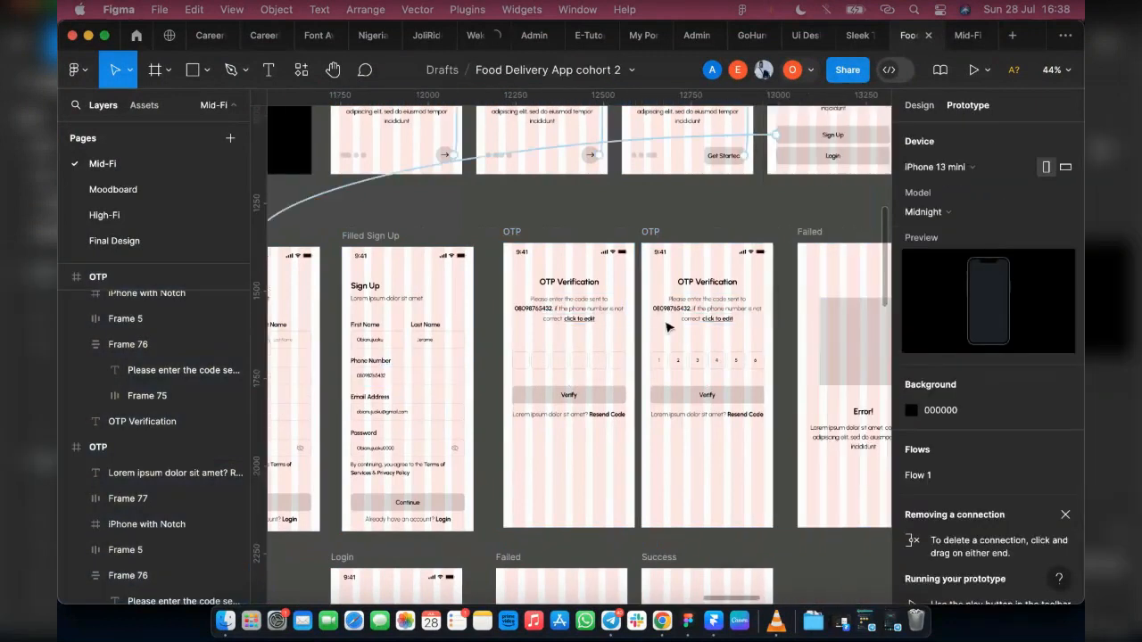
{"action": "left_click", "coordinate": [587, 323]}
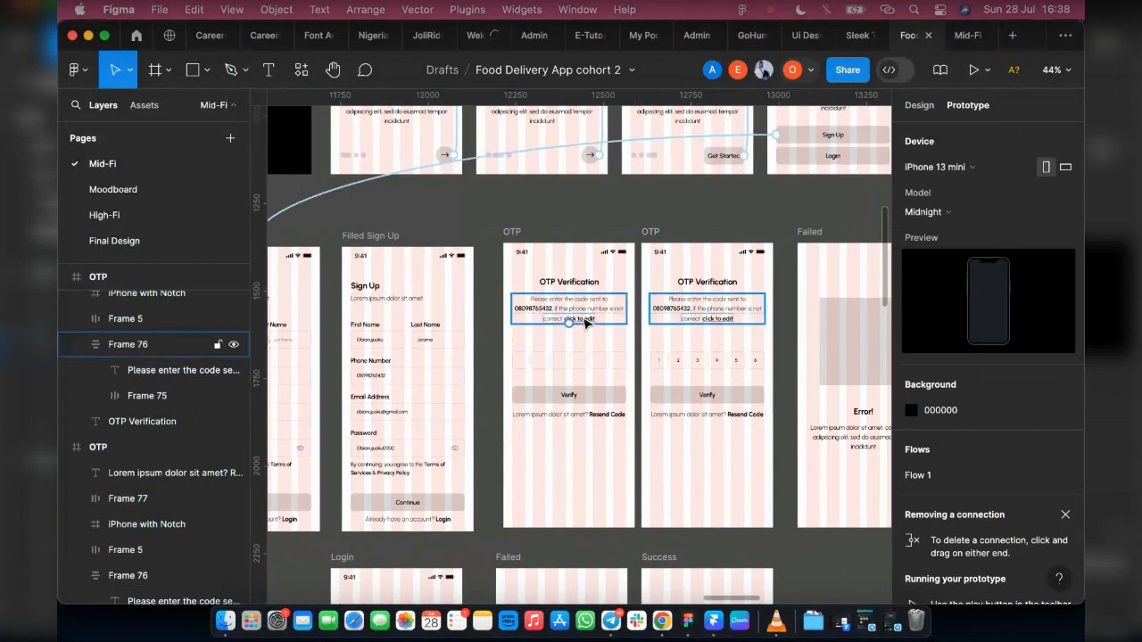
{"action": "double_click", "coordinate": [586, 323]}
{"action": "double_click", "coordinate": [582, 319]}
{"action": "left_click_drag", "start_coordinate": [583, 319], "coordinate": [469, 365]}
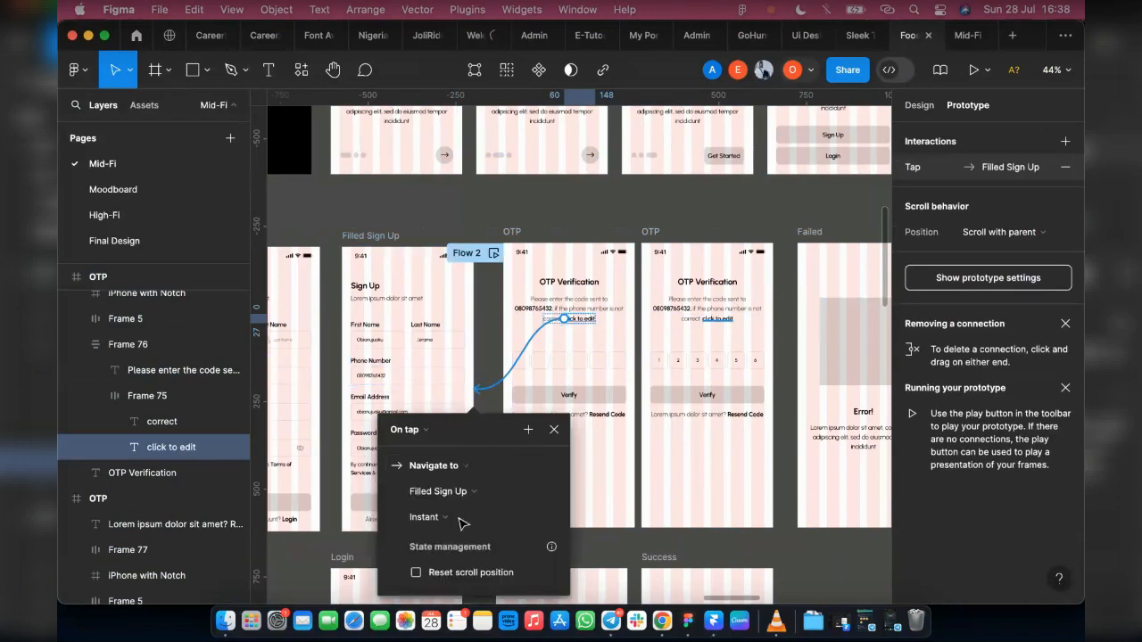
Step: Link the "click to edit" text on the filled OTP screen to the Filled Sign Up screen on tap
{"action": "left_click", "coordinate": [724, 321]}
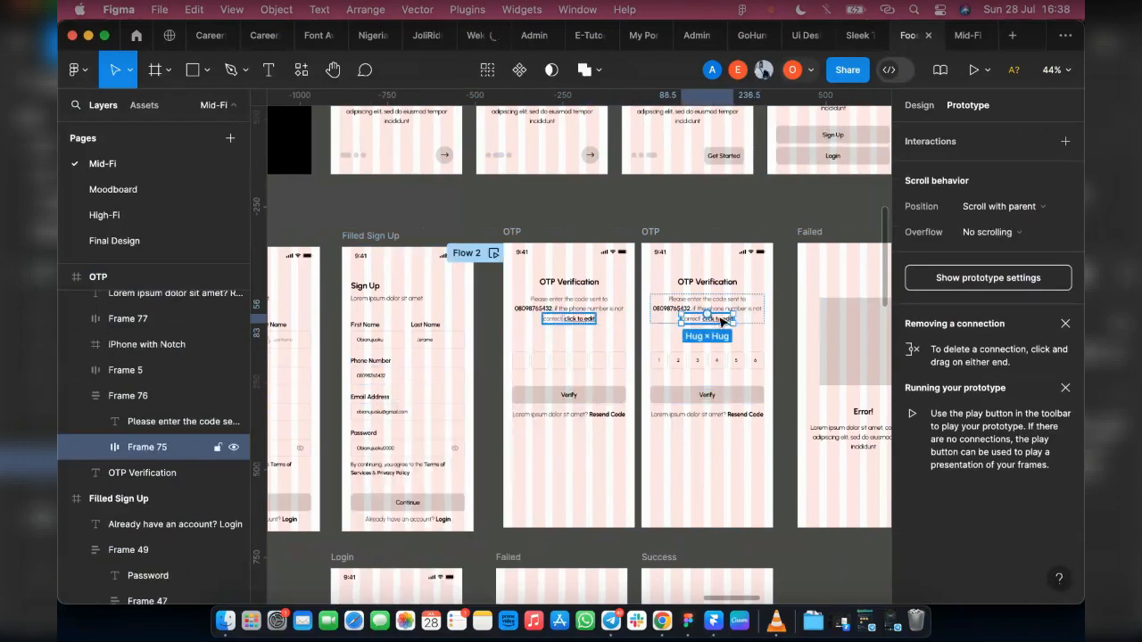
{"action": "left_click", "coordinate": [724, 321]}
{"action": "left_click_drag", "start_coordinate": [733, 319], "coordinate": [443, 355]}
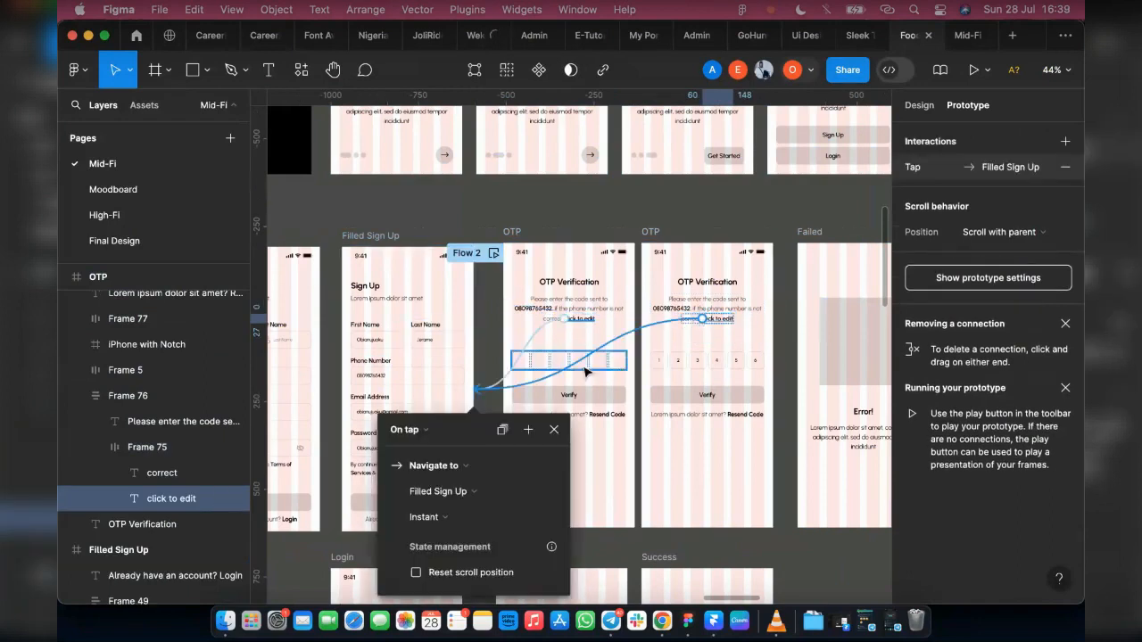
Step: Link the empty OTP screen's code boxes to the filled OTP screen, and the filled screen's Verify button to the Success screen
{"action": "left_click", "coordinate": [623, 365]}
{"action": "left_click_drag", "start_coordinate": [625, 360], "coordinate": [687, 365]}
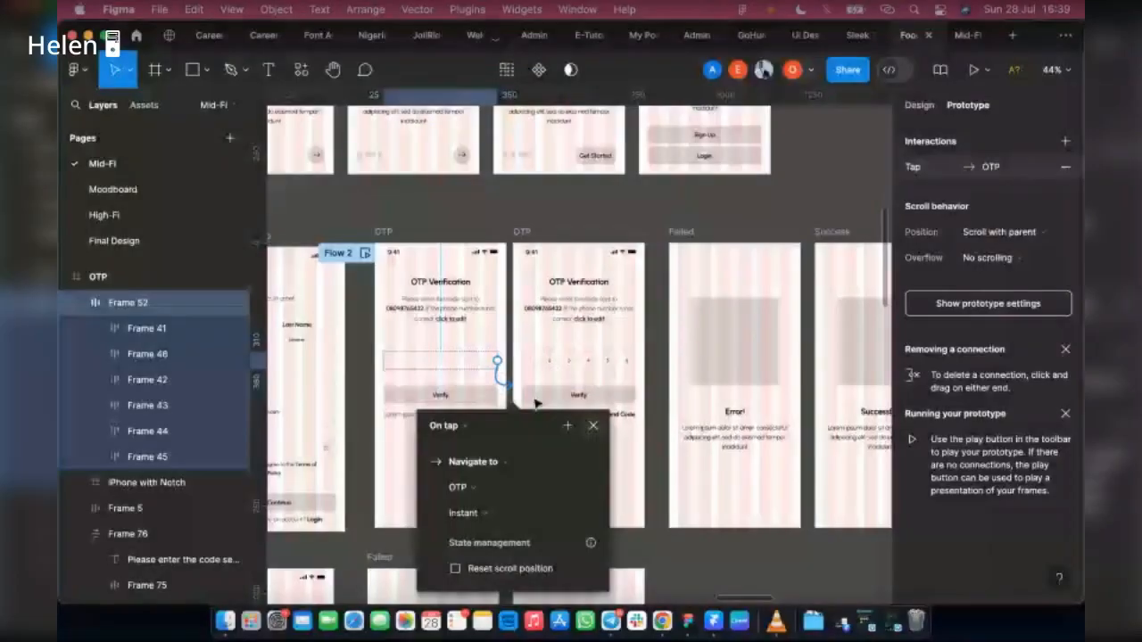
{"action": "left_click", "coordinate": [578, 394]}
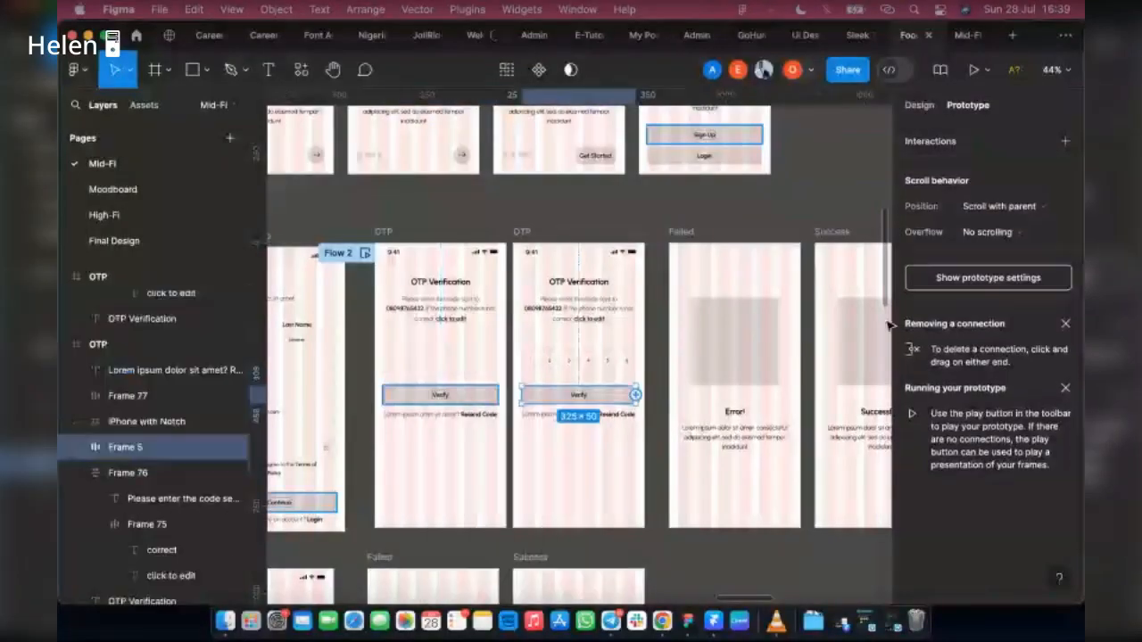
{"action": "left_click", "coordinate": [661, 453]}
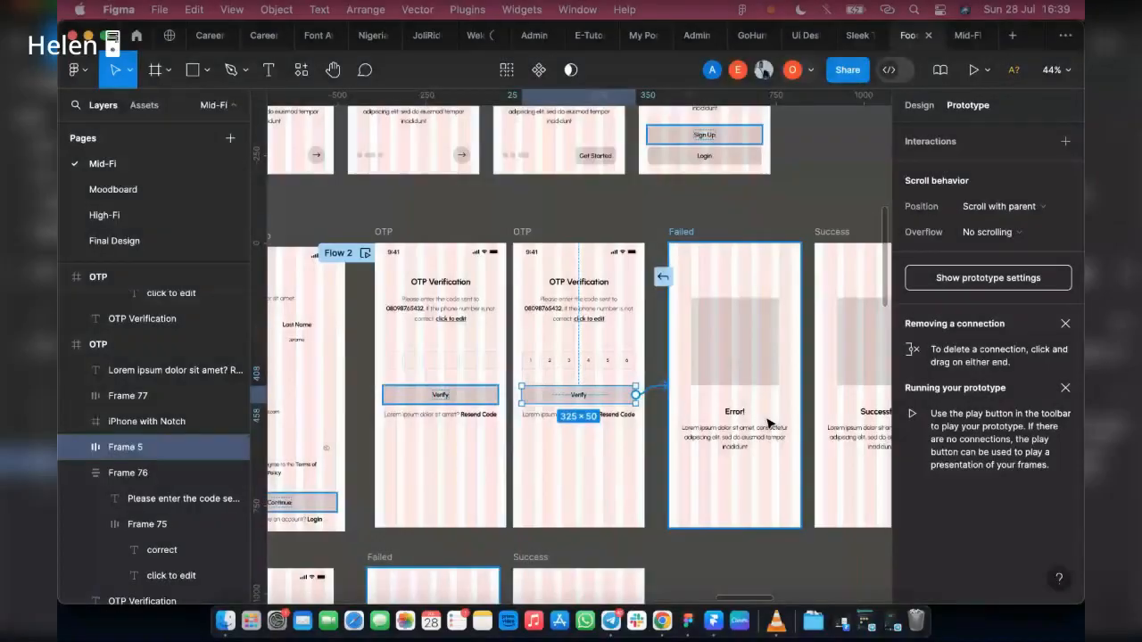
{"action": "left_click_drag", "start_coordinate": [770, 424], "coordinate": [852, 424]}
Step: Remove the Flow 2 starting point from the empty OTP screen
{"action": "scroll", "coordinate": [456, 459], "scroll_direction": "left", "scroll_amount": 5}
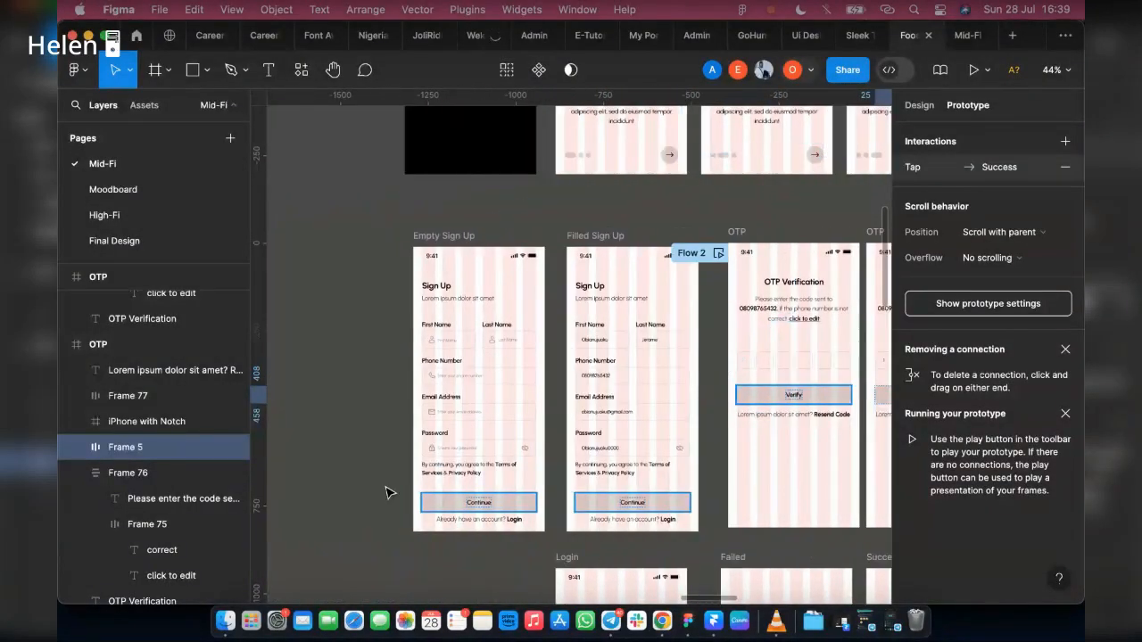
{"action": "left_click", "coordinate": [403, 329]}
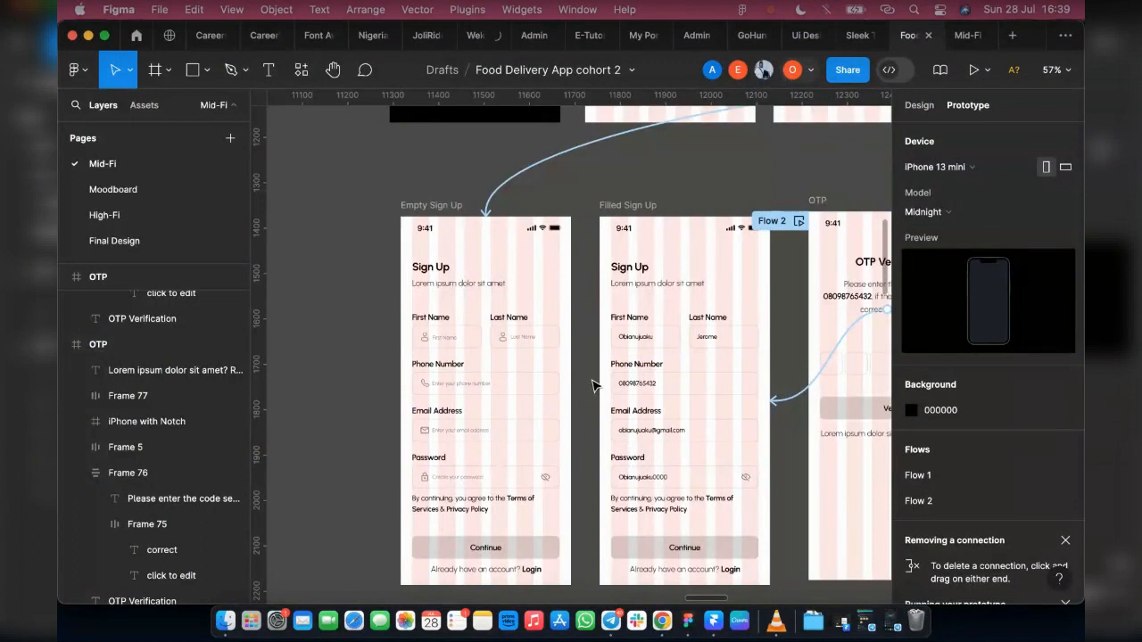
{"action": "left_click", "coordinate": [407, 207]}
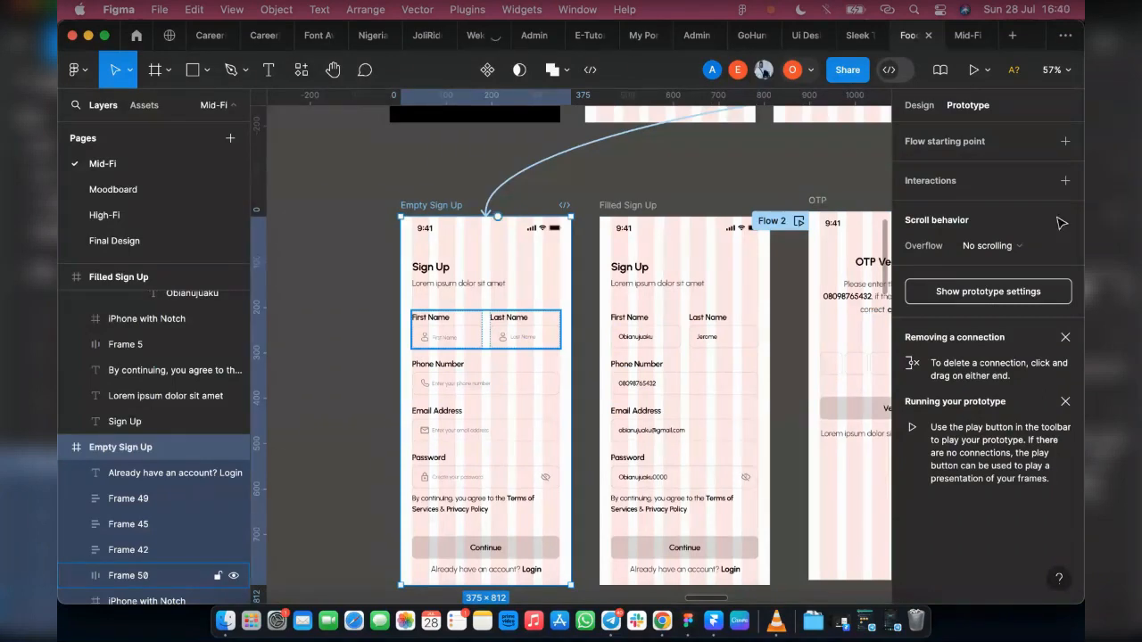
{"action": "left_click", "coordinate": [792, 225]}
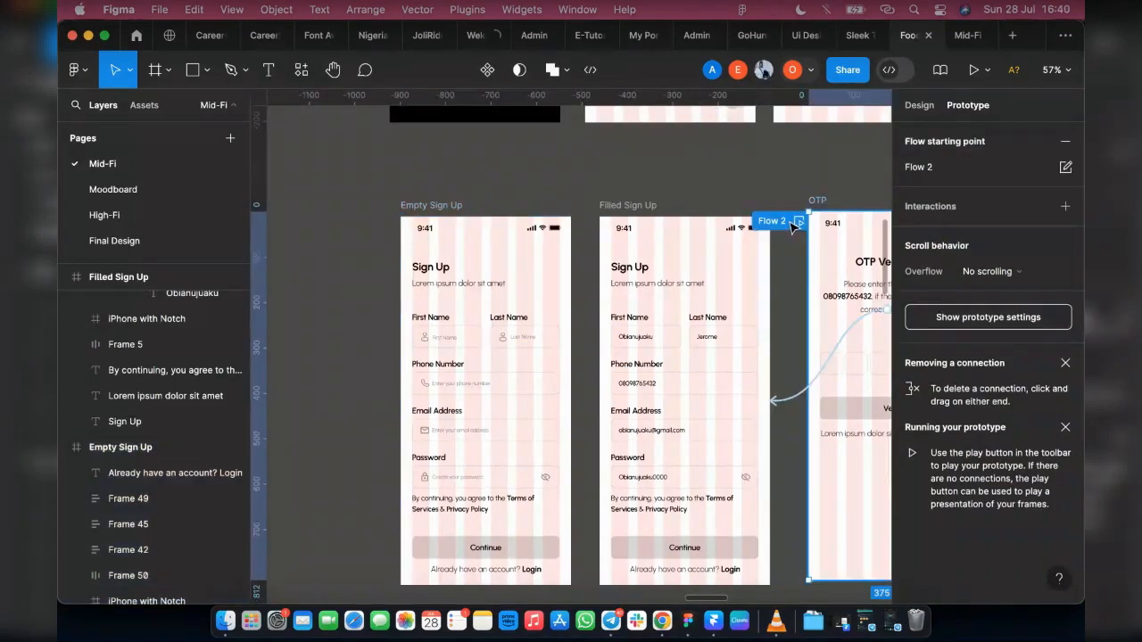
{"action": "left_click", "coordinate": [1066, 147]}
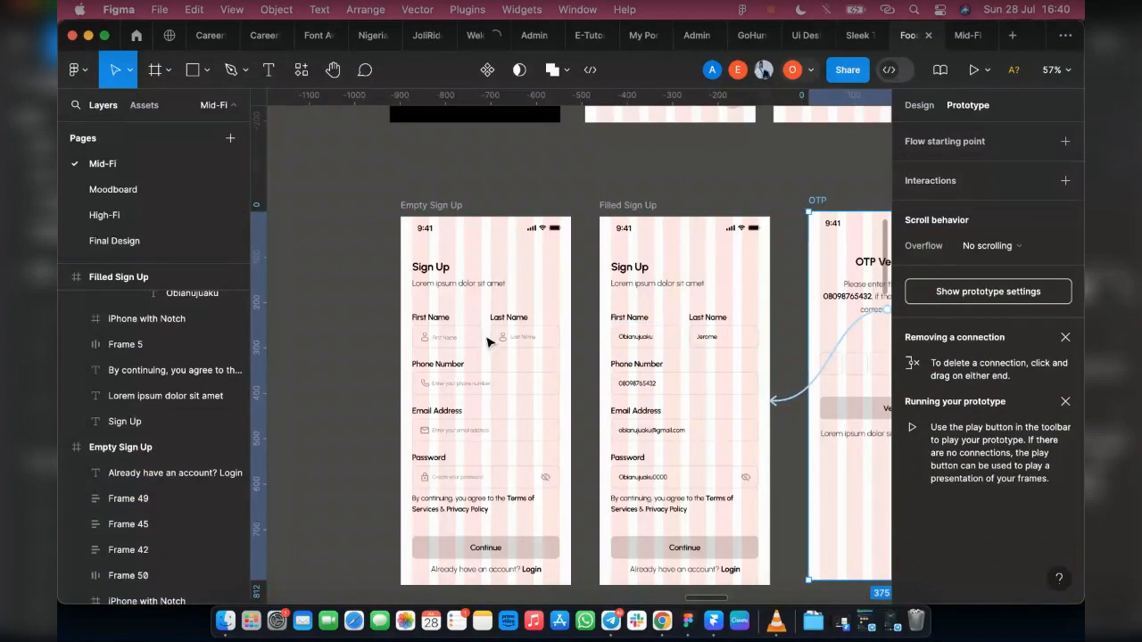
Step: Link the first and last name fields on the Empty Sign Up screen to the Filled Sign Up screen on tap
{"action": "left_click", "coordinate": [480, 210]}
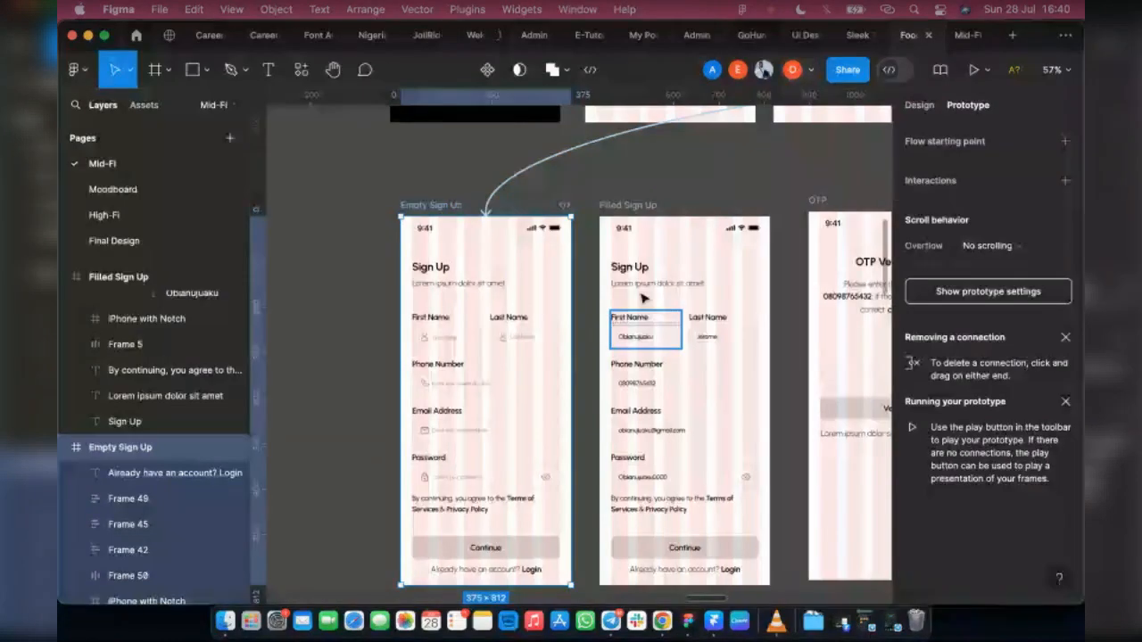
{"action": "left_click", "coordinate": [968, 300]}
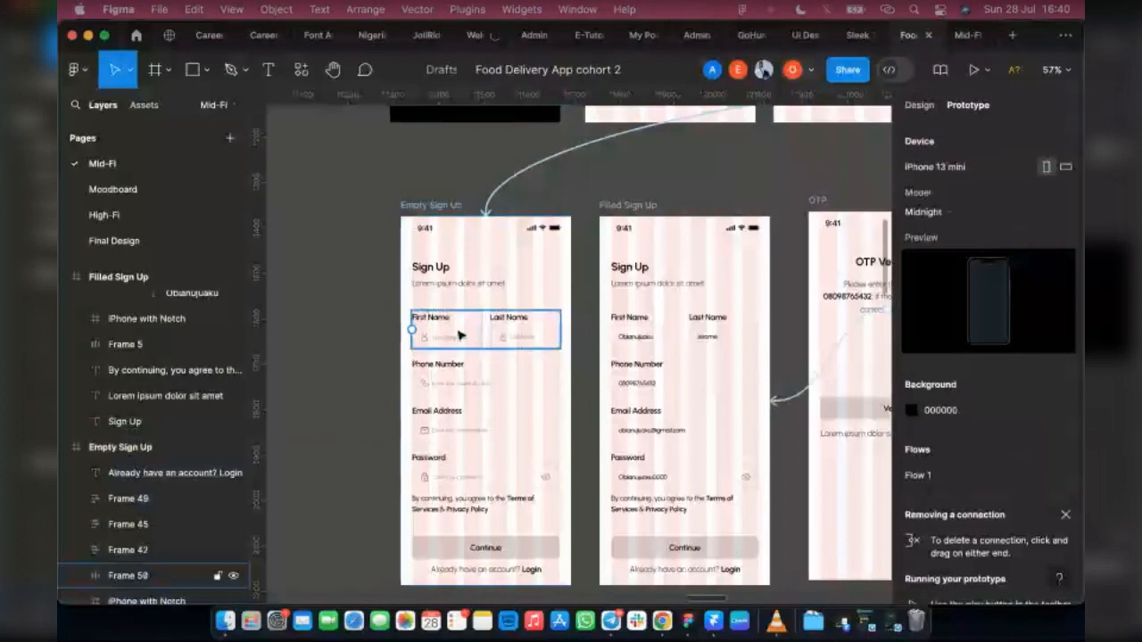
{"action": "left_click", "coordinate": [459, 335]}
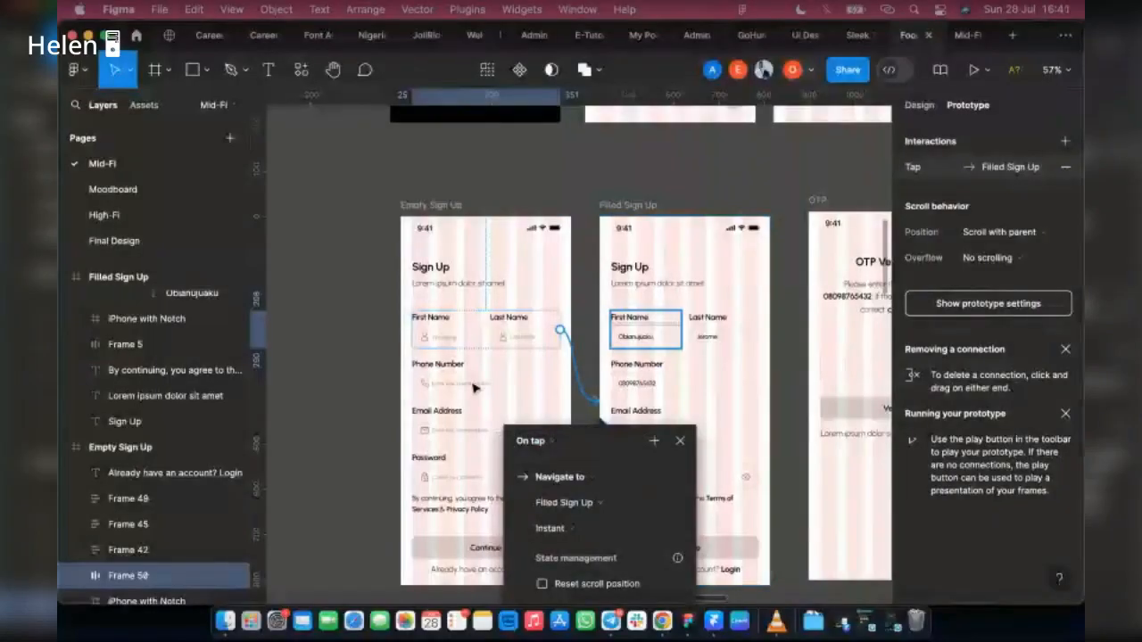
{"action": "left_click", "coordinate": [925, 309]}
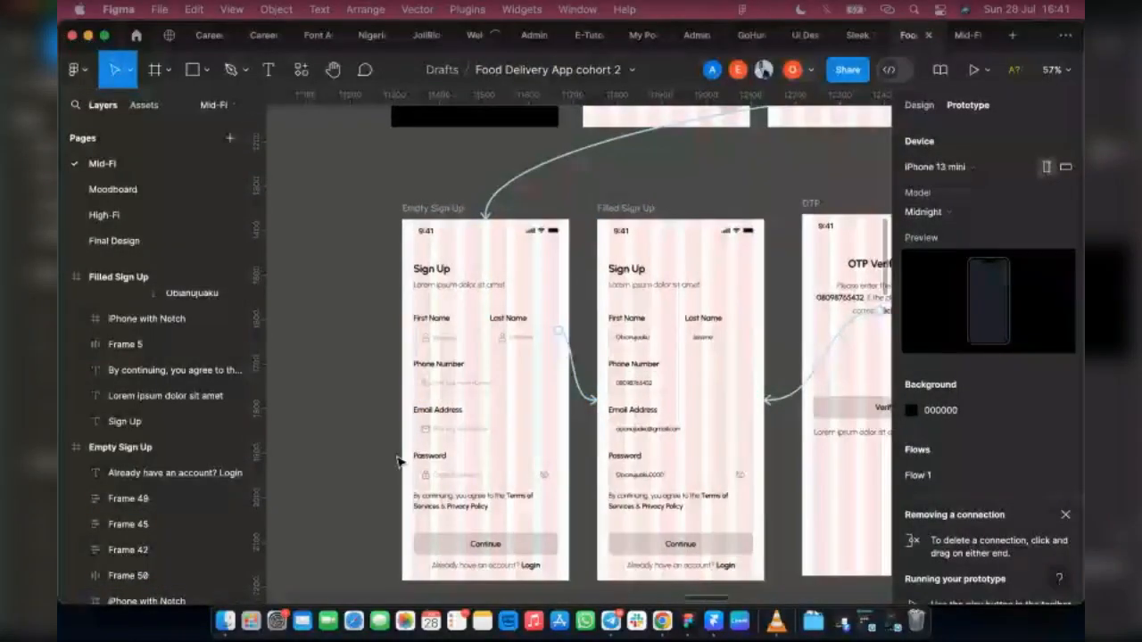
Step: Link the Continue button on the Filled Sign Up screen to the empty OTP screen on tap
{"action": "scroll", "coordinate": [397, 461], "scroll_direction": "down", "scroll_amount": 3}
{"action": "left_click", "coordinate": [606, 490]}
{"action": "left_click_drag", "start_coordinate": [658, 493], "coordinate": [739, 423]}
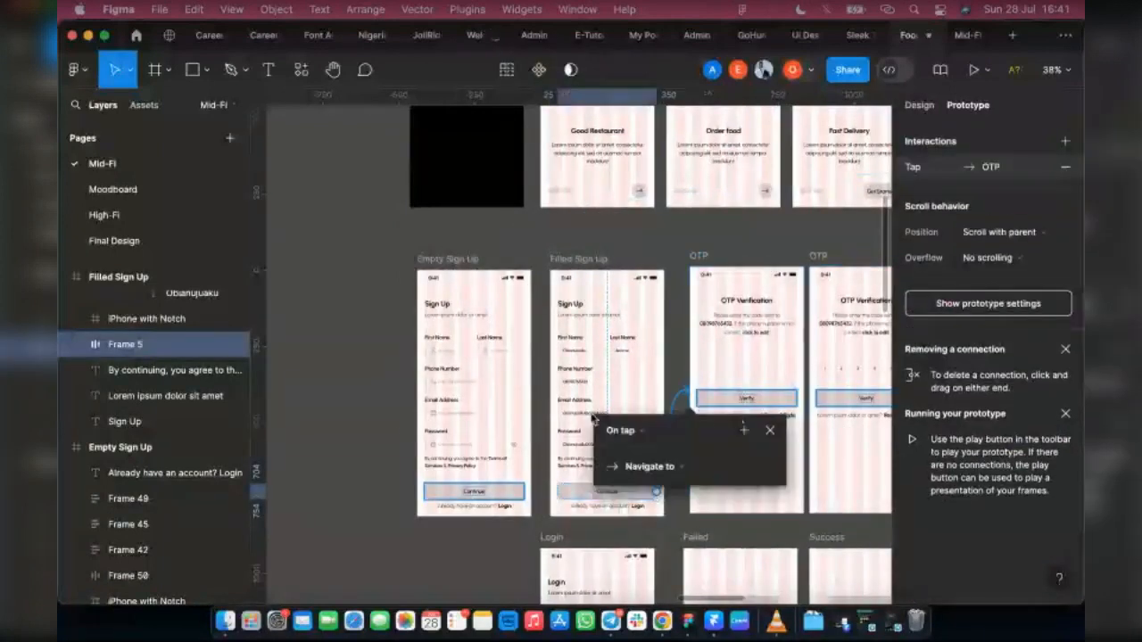
Step: Link the Verify button on the empty OTP screen to the Failed screen on tap
{"action": "scroll", "coordinate": [433, 540], "scroll_direction": "right", "scroll_amount": 3}
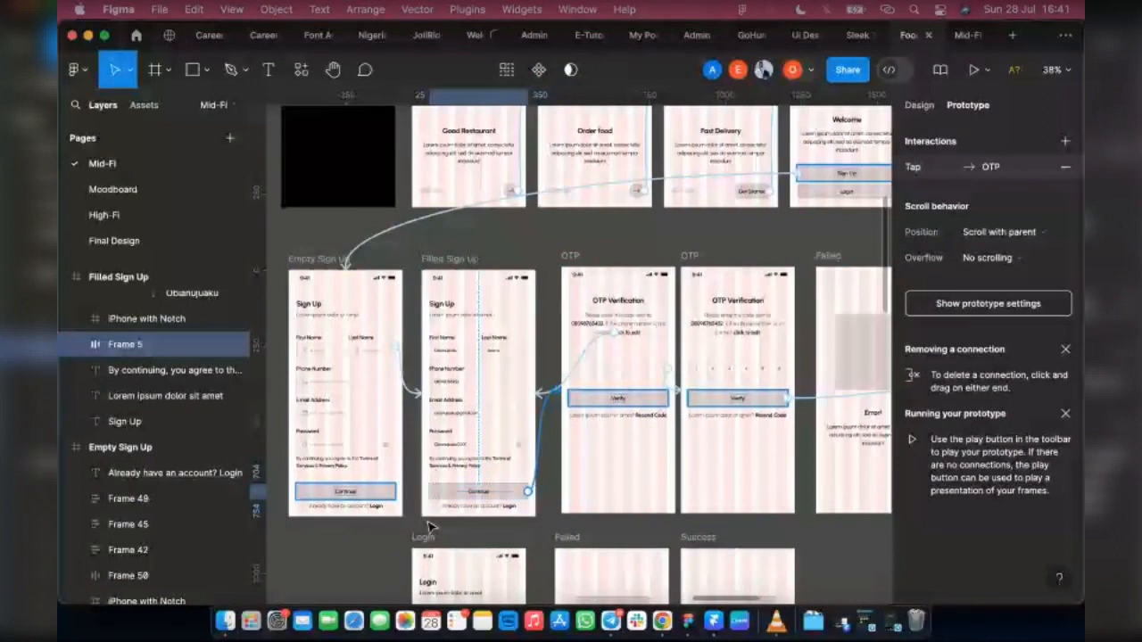
{"action": "scroll", "coordinate": [428, 527], "scroll_direction": "right", "scroll_amount": 2}
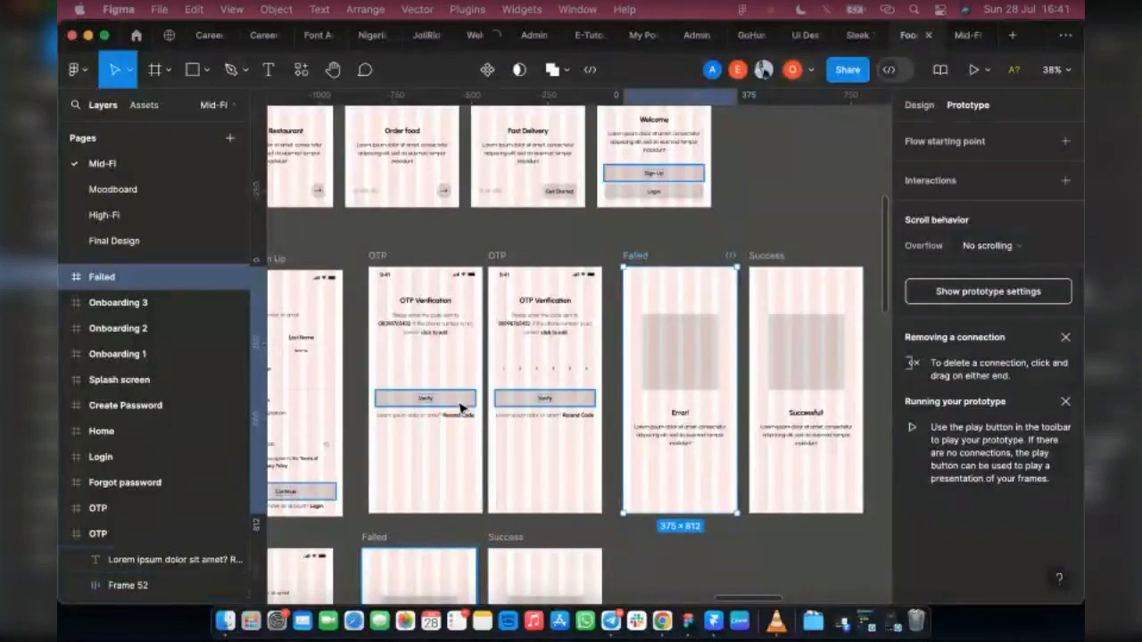
{"action": "left_click", "coordinate": [461, 406]}
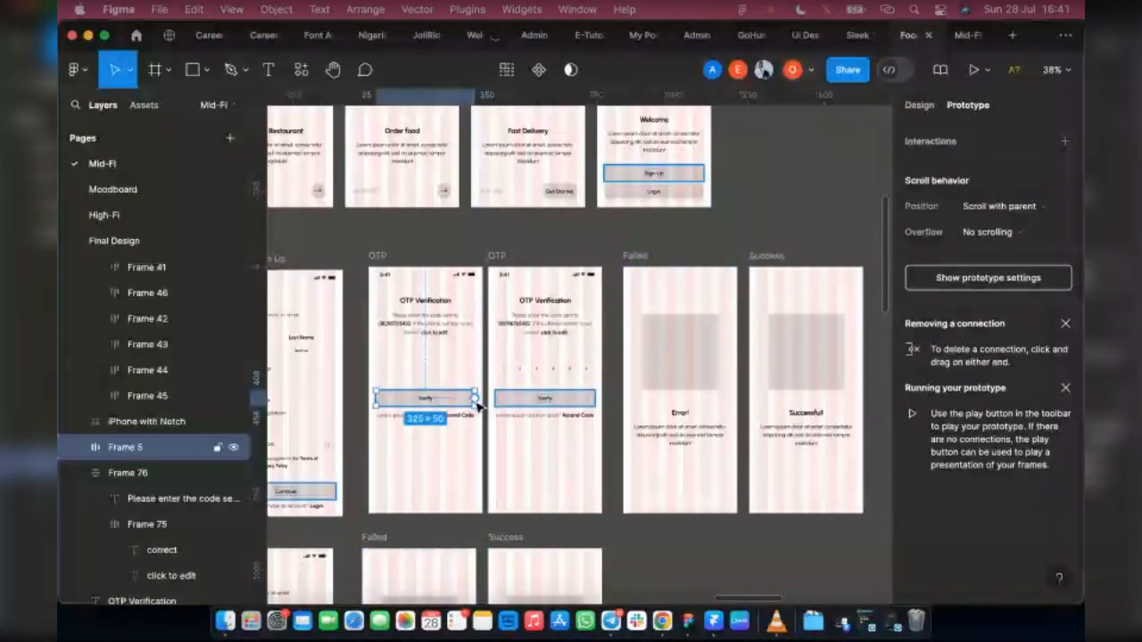
{"action": "left_click_drag", "start_coordinate": [479, 404], "coordinate": [650, 473]}
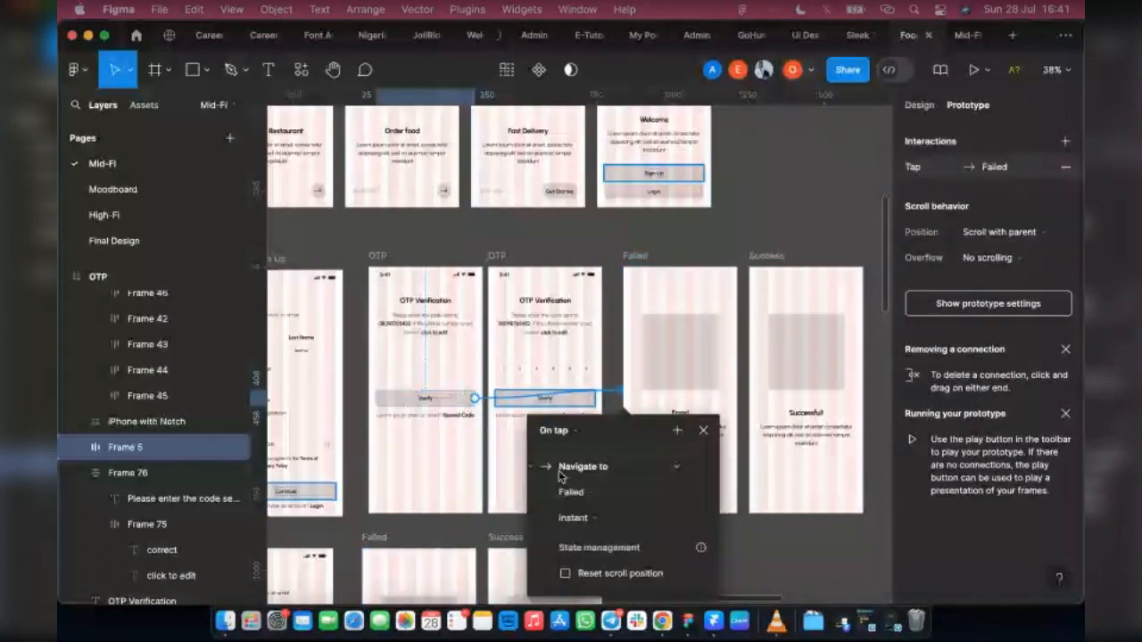
Step: Link the sign-up row's Failed screen back to the empty OTP screen with an After delay trigger
{"action": "left_click", "coordinate": [661, 446]}
{"action": "left_click_drag", "start_coordinate": [622, 401], "coordinate": [441, 272]}
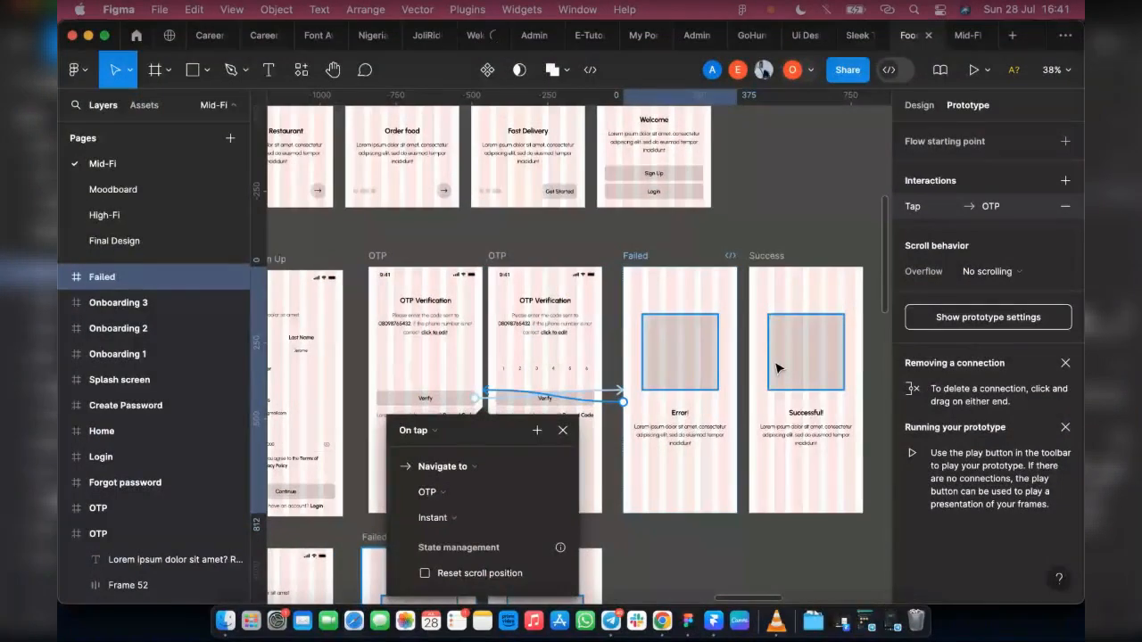
{"action": "left_click", "coordinate": [439, 441]}
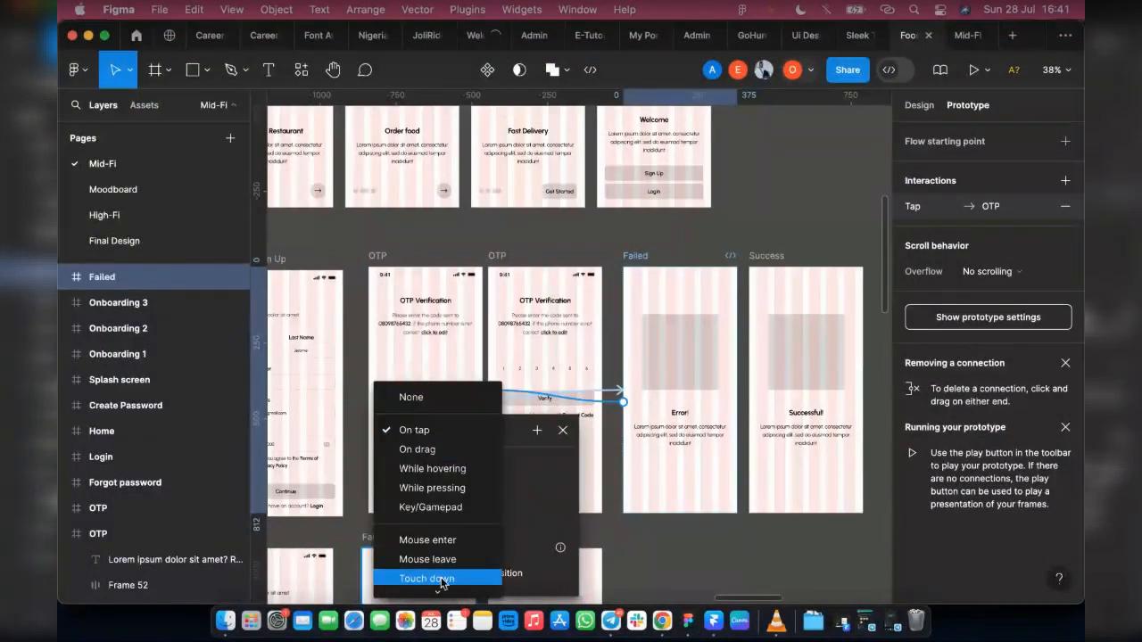
{"action": "scroll", "coordinate": [441, 584], "scroll_direction": "down", "scroll_amount": 2}
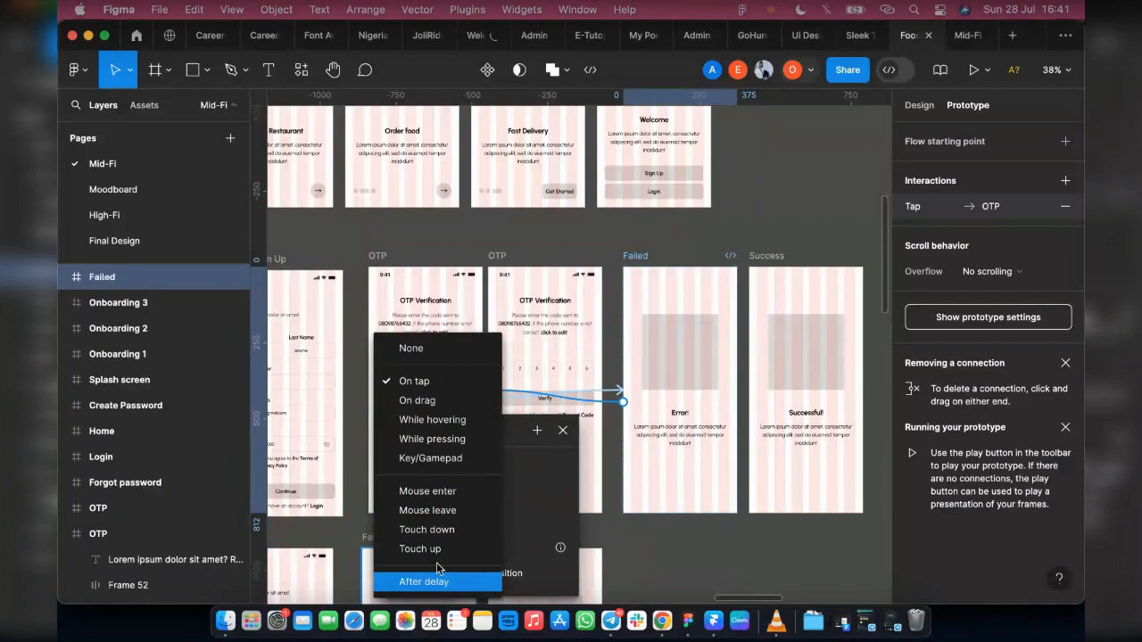
{"action": "left_click", "coordinate": [437, 564]}
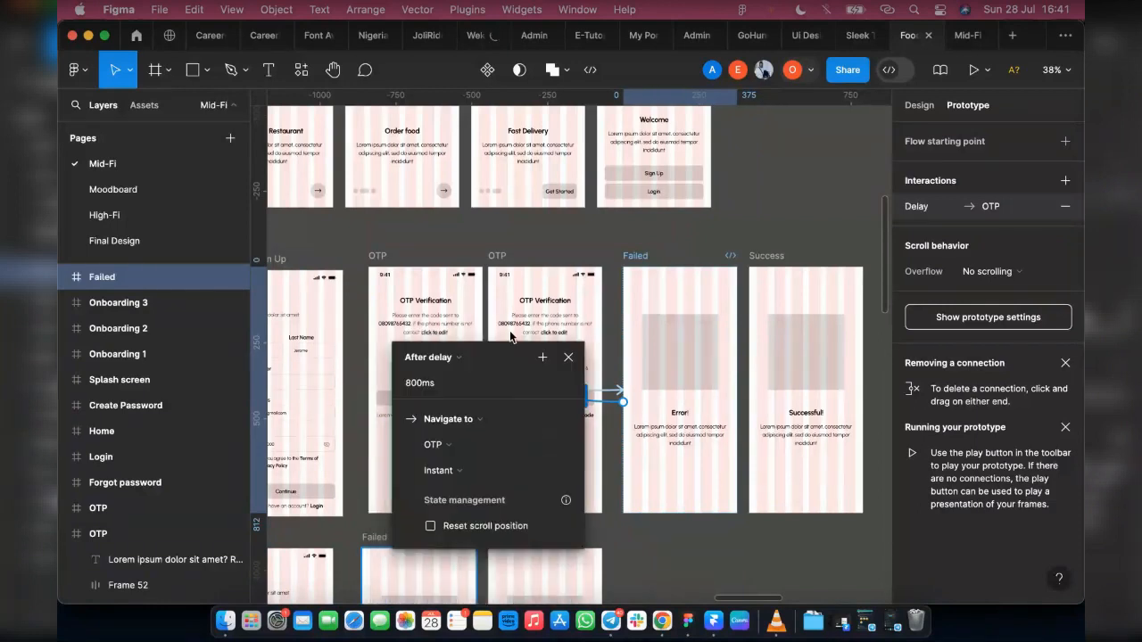
Step: Check the Success screen's delay setting and set the Failed screen's delay to 2000 ms
{"action": "left_click", "coordinate": [755, 258]}
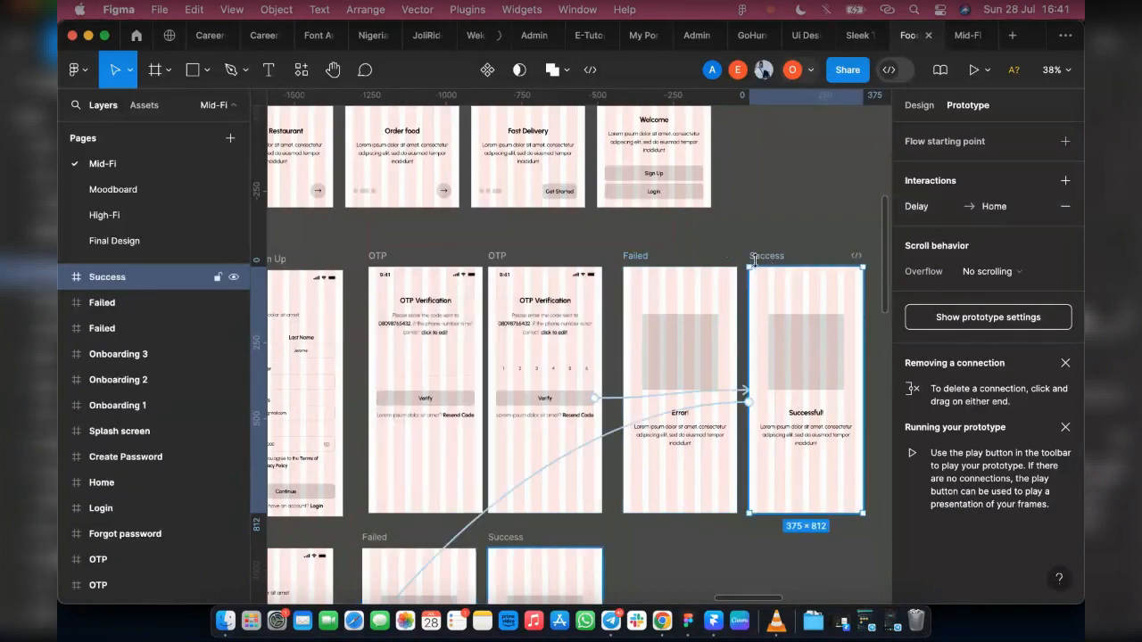
{"action": "left_click", "coordinate": [618, 438]}
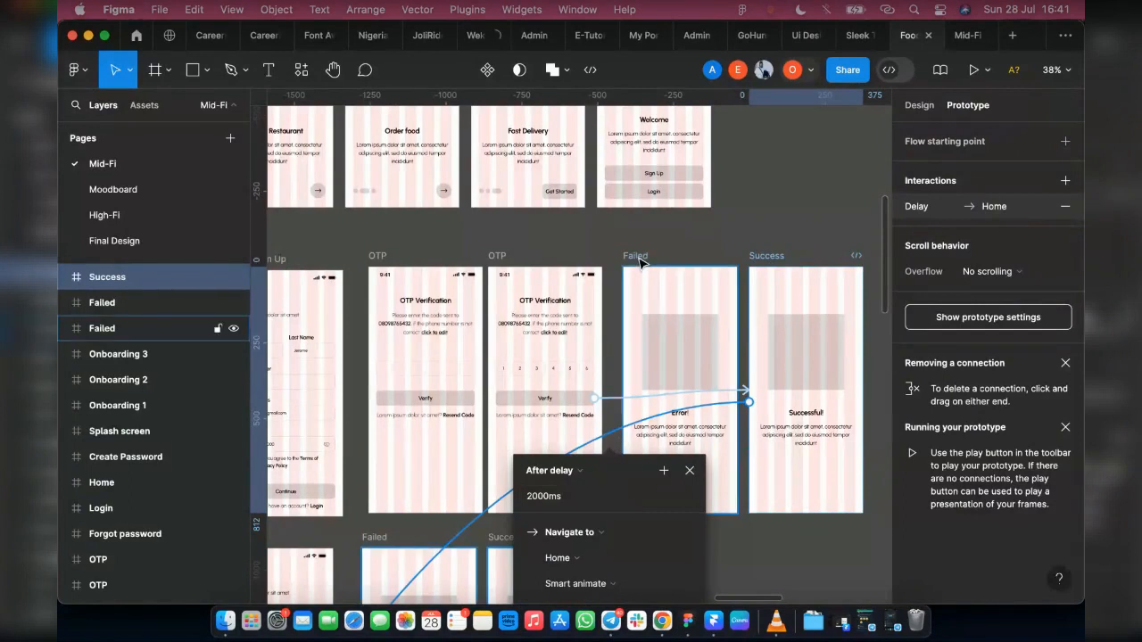
{"action": "left_click", "coordinate": [640, 258]}
{"action": "left_click", "coordinate": [513, 397]}
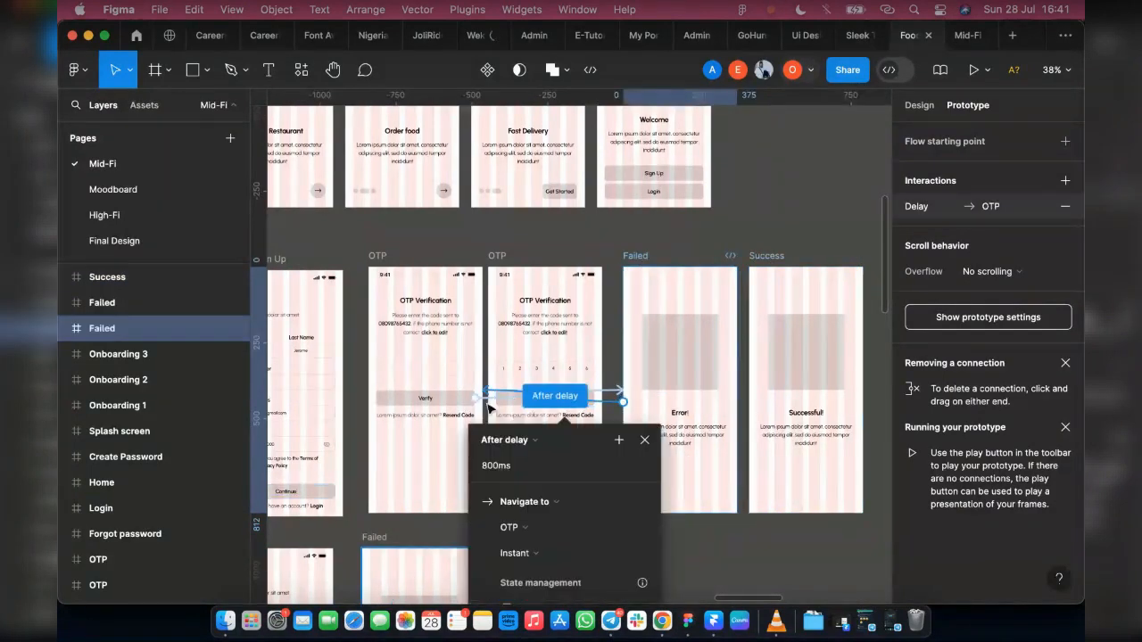
{"action": "left_click", "coordinate": [506, 471]}
{"action": "type", "text": "2"}
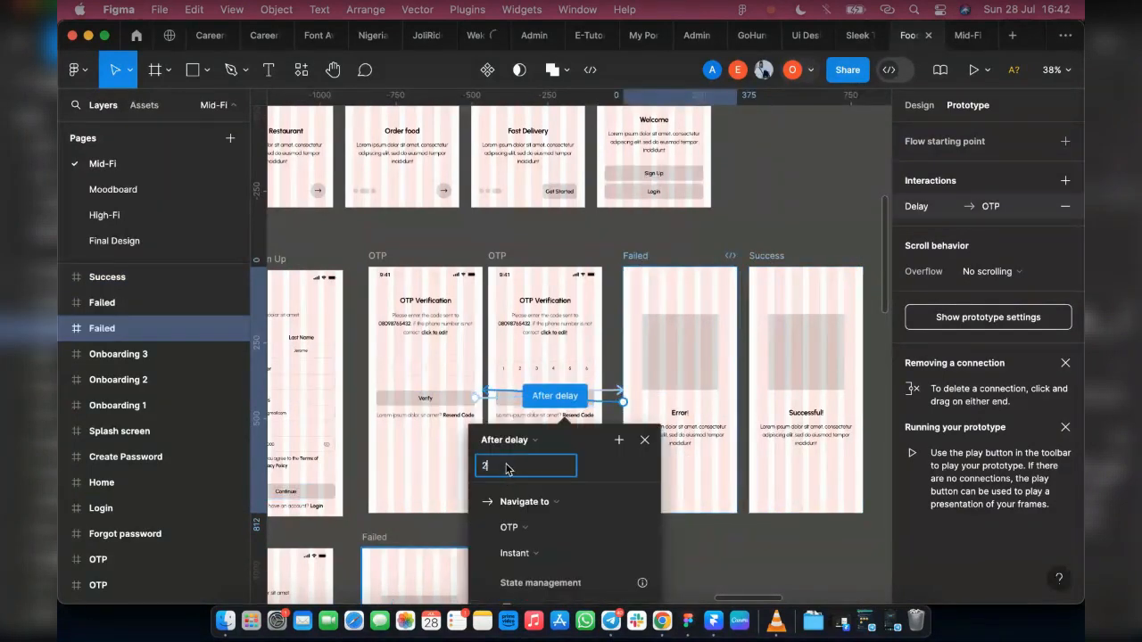
{"action": "type", "text": "000ms"}
{"action": "key", "text": "Return"}
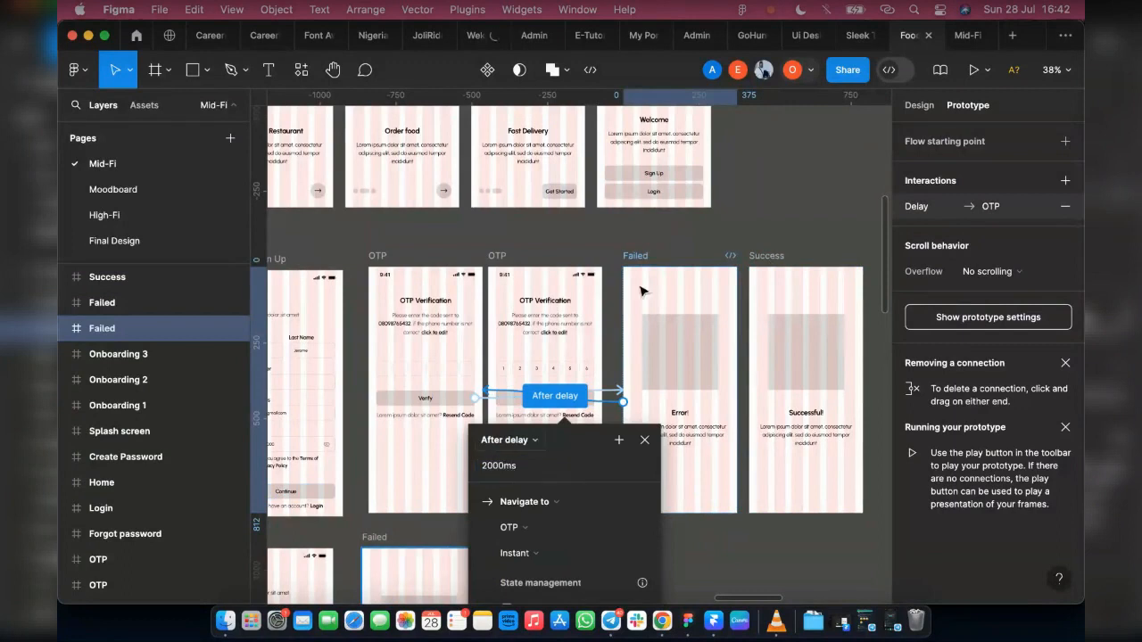
{"action": "left_click", "coordinate": [968, 326]}
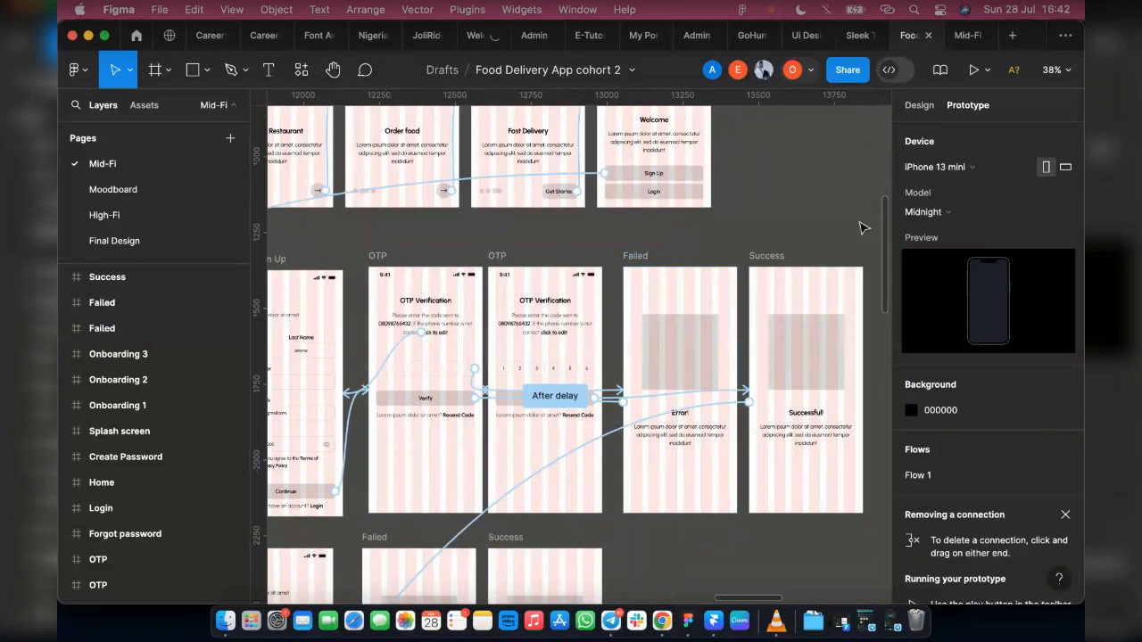
Step: Duplicate the Login screen and place the copy directly to the left of the original
{"action": "scroll", "coordinate": [725, 276], "scroll_direction": "down", "scroll_amount": 5}
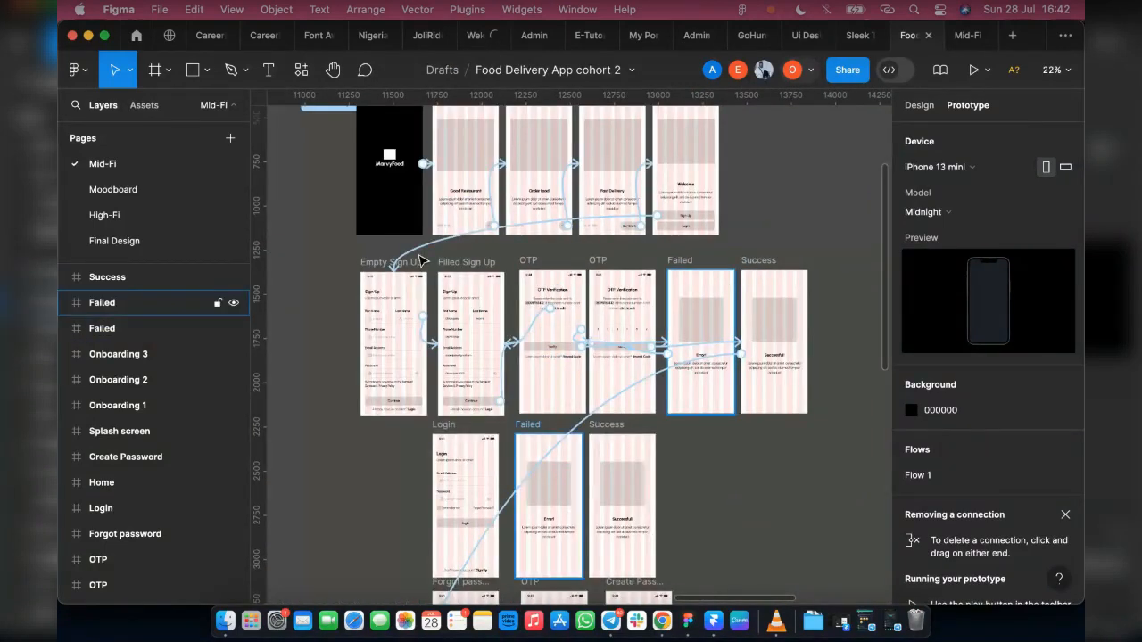
{"action": "scroll", "coordinate": [517, 375], "scroll_direction": "down", "scroll_amount": 1}
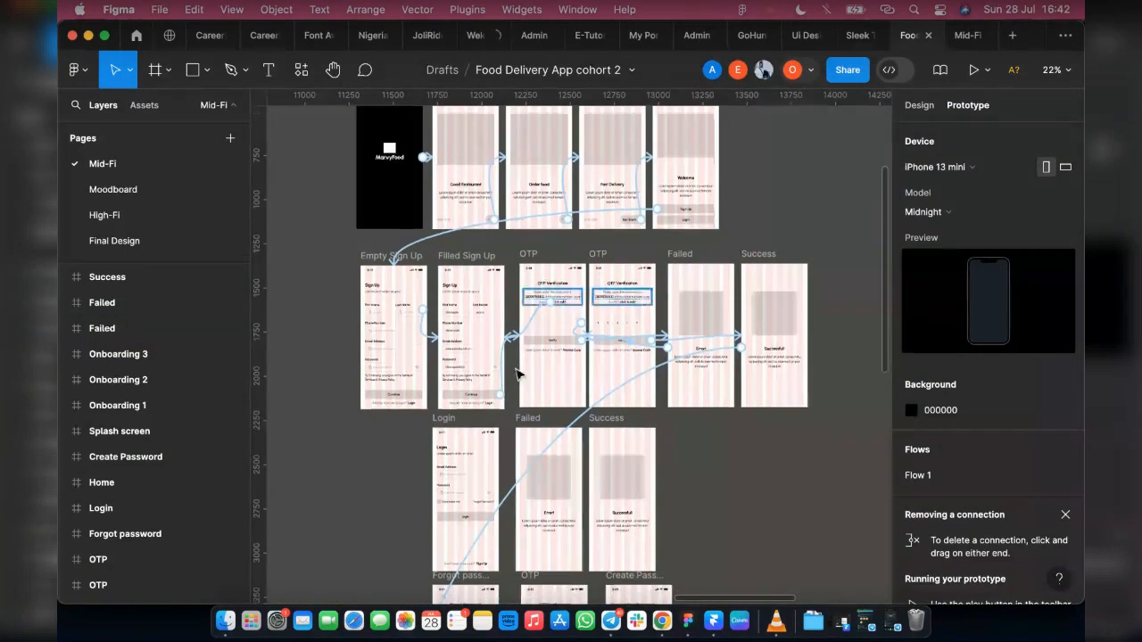
{"action": "scroll", "coordinate": [517, 374], "scroll_direction": "down", "scroll_amount": 5}
{"action": "scroll", "coordinate": [436, 469], "scroll_direction": "up", "scroll_amount": 1}
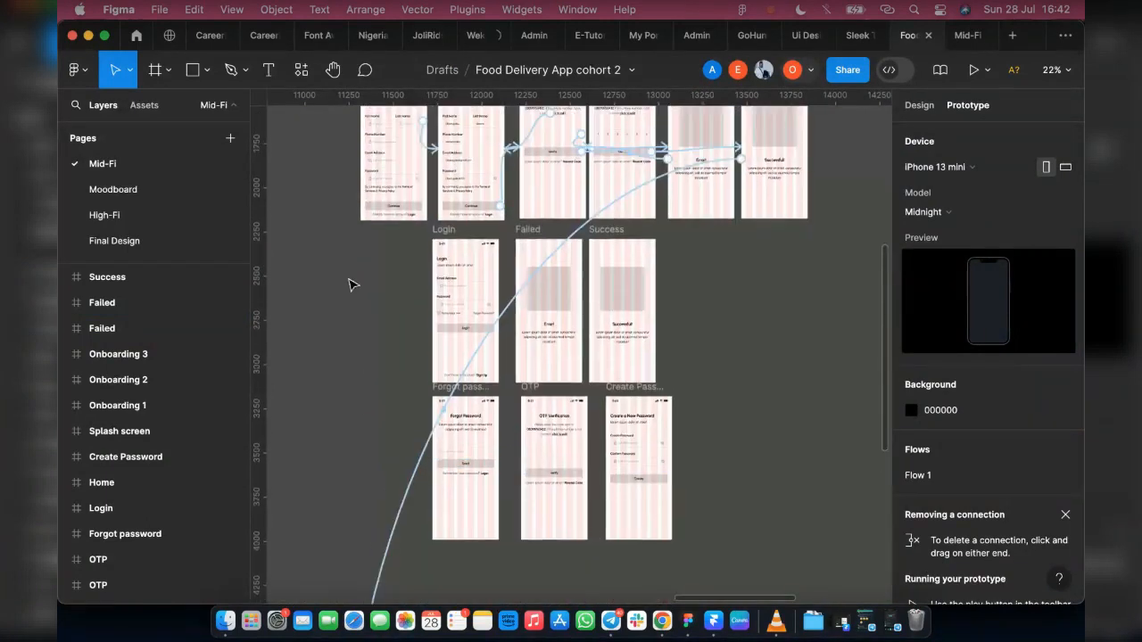
{"action": "scroll", "coordinate": [397, 197], "scroll_direction": "up", "scroll_amount": 6}
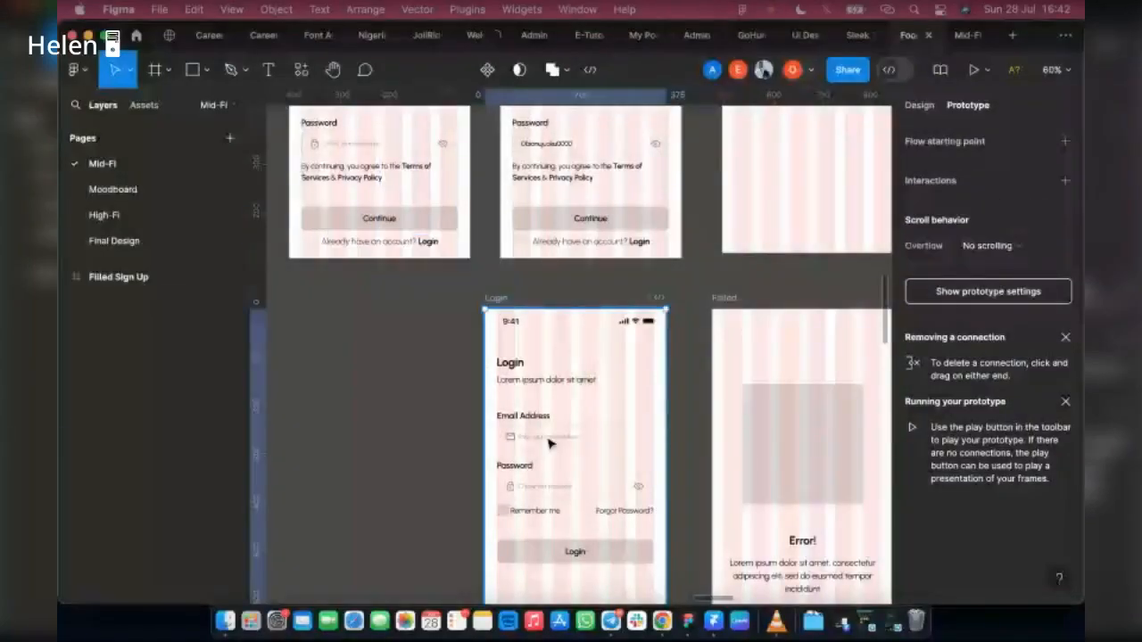
{"action": "left_click", "coordinate": [550, 444]}
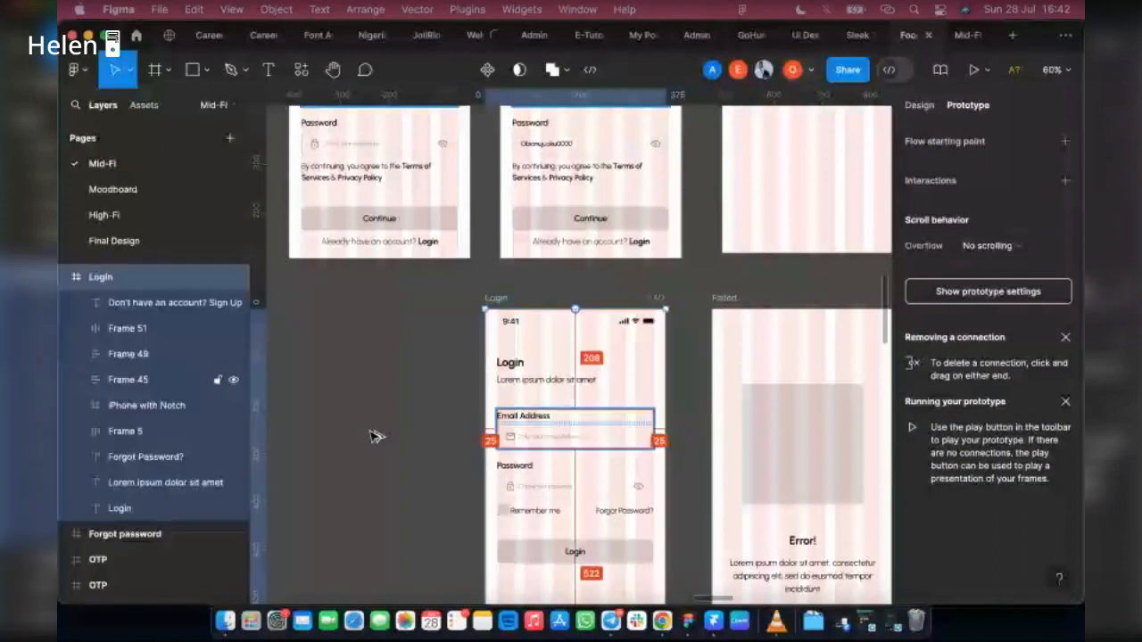
{"action": "left_click_drag", "start_coordinate": [554, 436], "coordinate": [351, 435]}
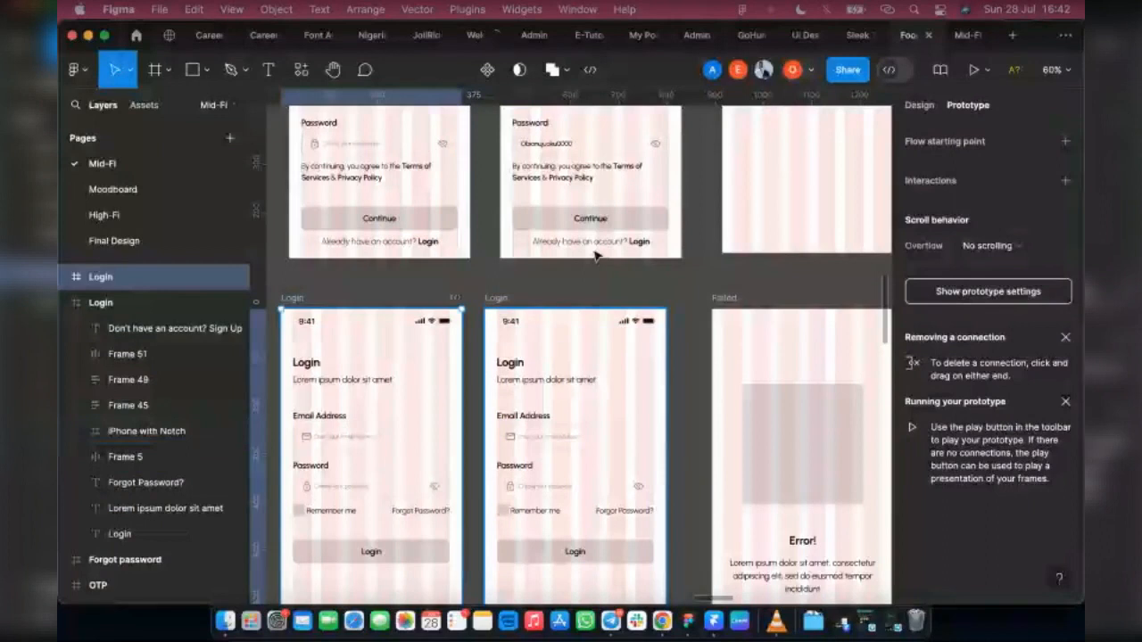
{"action": "left_click", "coordinate": [960, 292]}
Step: Link the "Already have an account? Login" text on the Filled and Empty Sign Up screens to the left Login screen on tap
{"action": "left_click", "coordinate": [648, 244]}
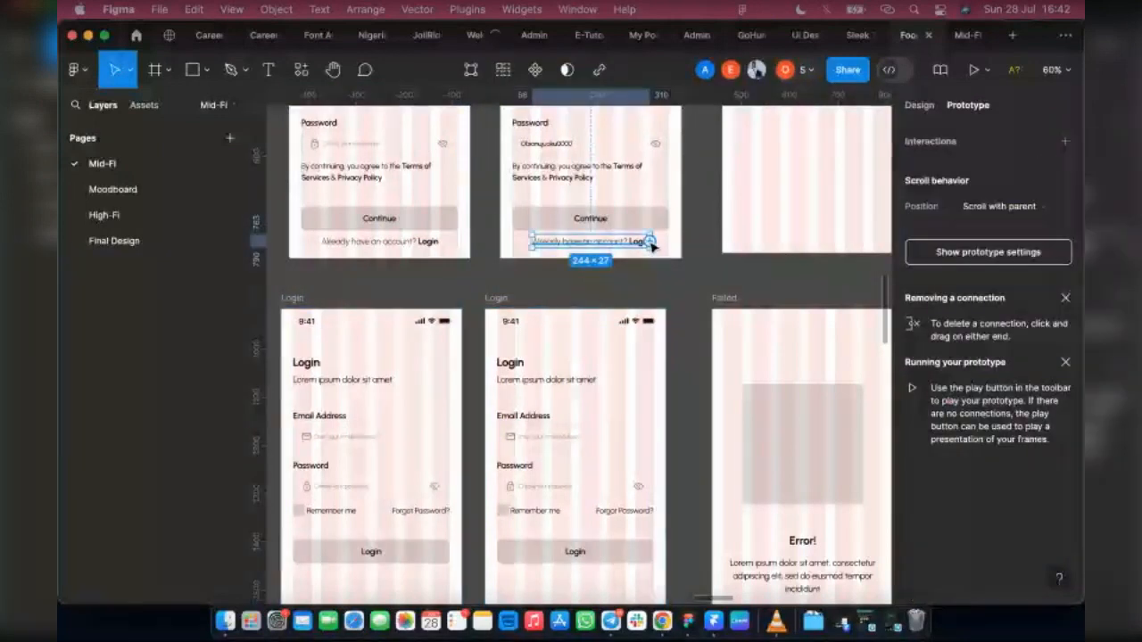
{"action": "left_click_drag", "start_coordinate": [651, 243], "coordinate": [377, 331]}
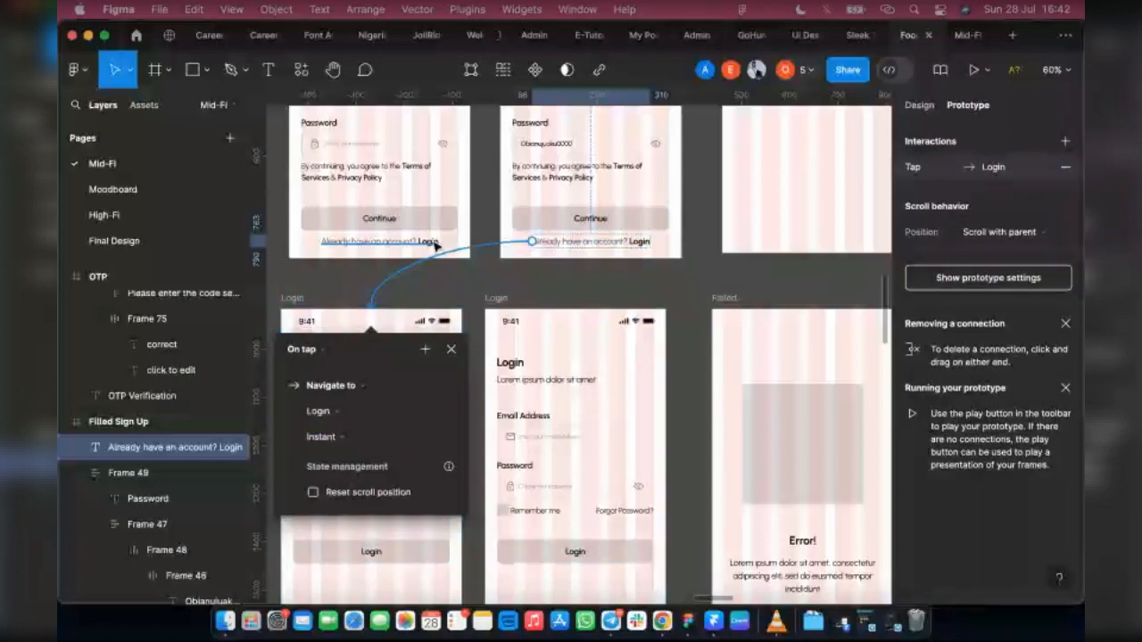
{"action": "left_click", "coordinate": [434, 245]}
{"action": "left_click_drag", "start_coordinate": [437, 243], "coordinate": [451, 390]}
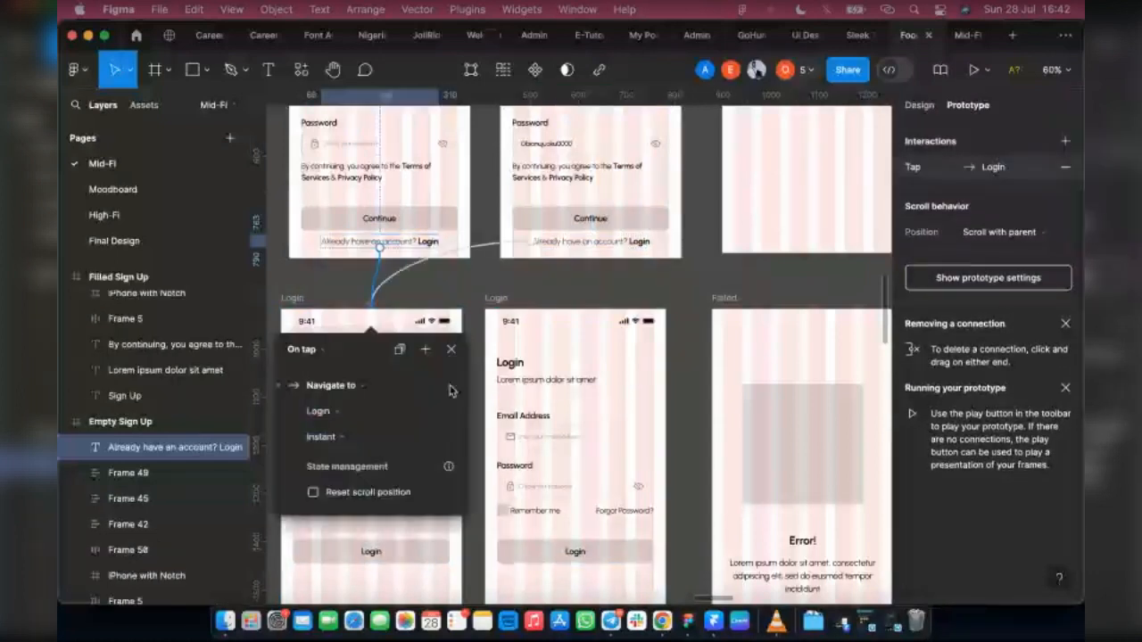
{"action": "left_click", "coordinate": [669, 283]}
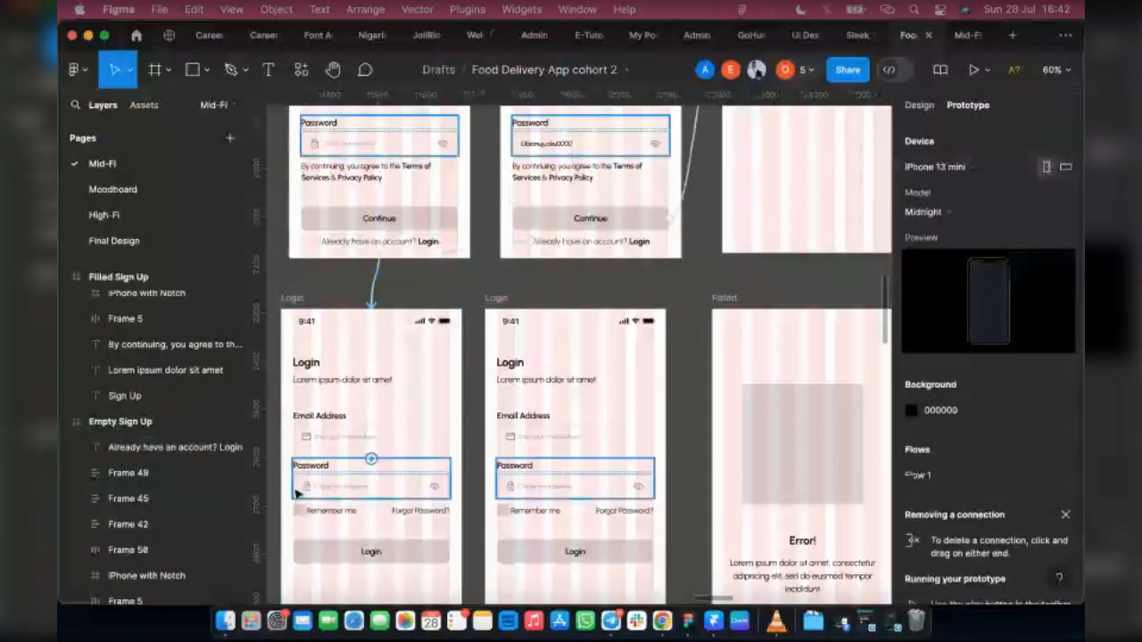
Step: Link the left Login screen's Login button to the Failed screen beside it, and its Sign Up text to the Empty Sign Up screen
{"action": "left_click", "coordinate": [437, 560]}
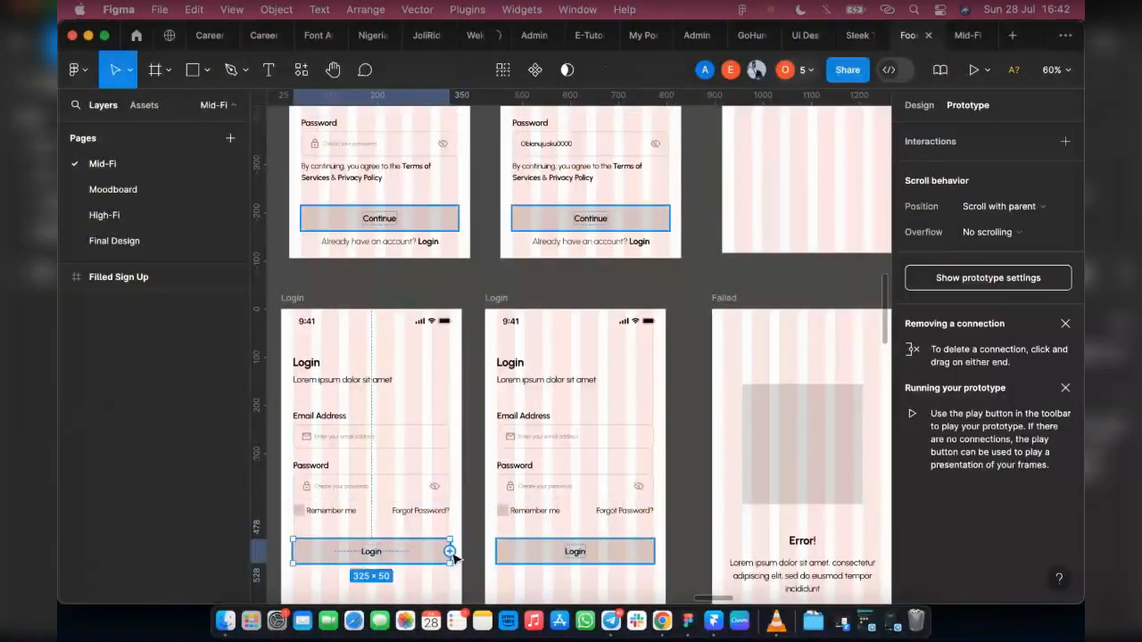
{"action": "left_click_drag", "start_coordinate": [738, 511], "coordinate": [752, 520]}
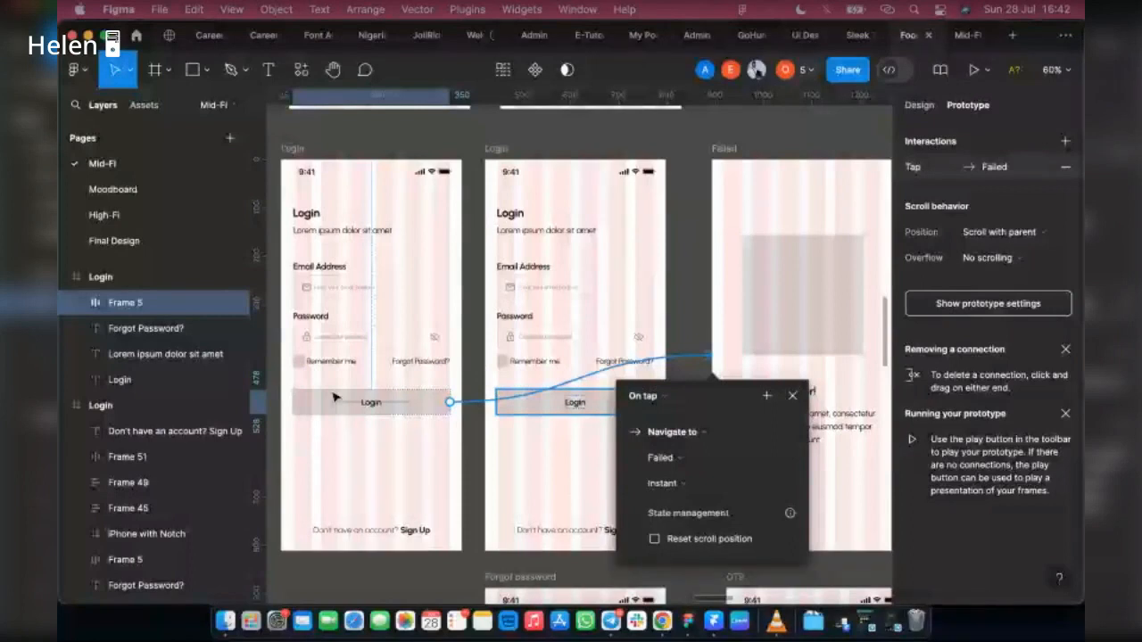
{"action": "left_click", "coordinate": [408, 532]}
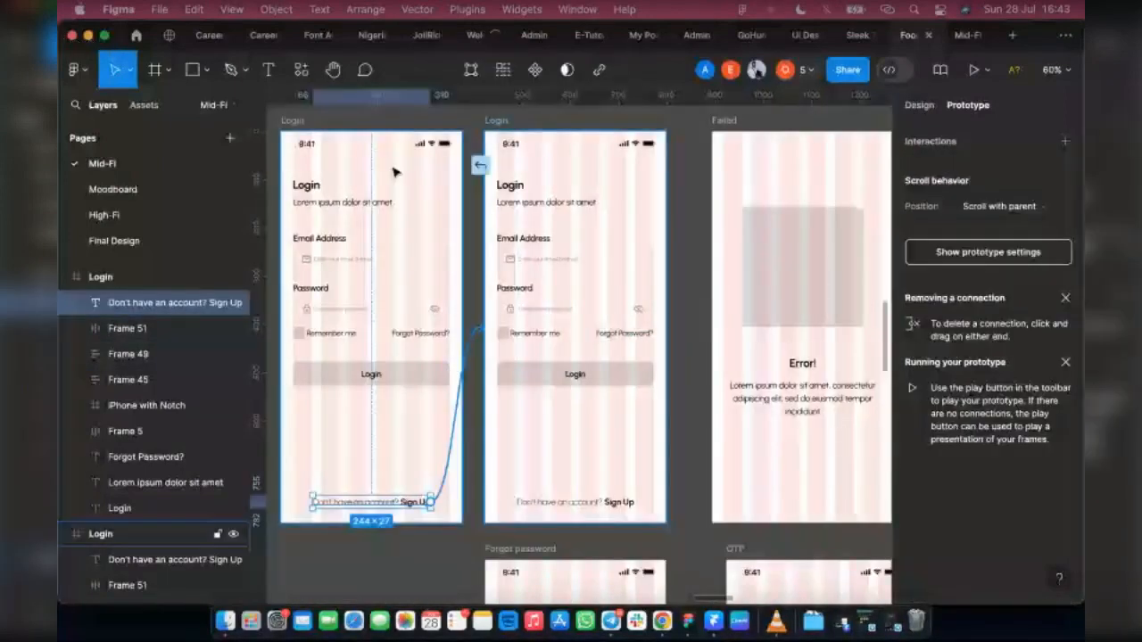
{"action": "left_click_drag", "start_coordinate": [364, 180], "coordinate": [364, 181]}
{"action": "scroll", "coordinate": [382, 320], "scroll_direction": "down", "scroll_amount": 2}
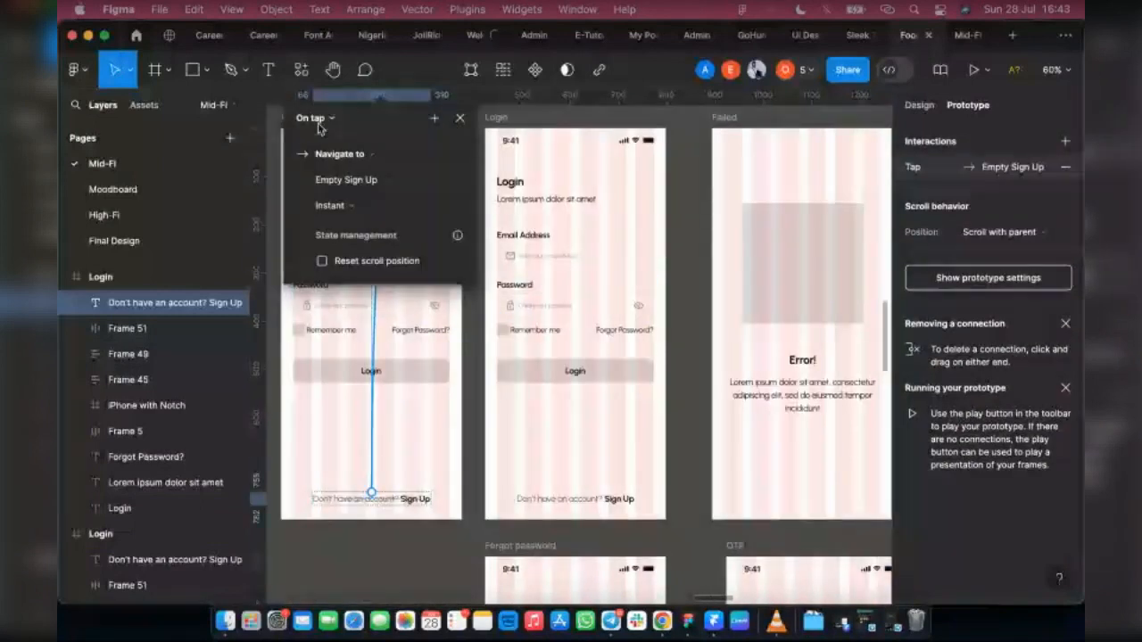
Step: Link the "Don't have an account? Sign Up" text on the right Login screen to the Empty Sign Up screen on tap
{"action": "left_click", "coordinate": [618, 499]}
{"action": "left_click_drag", "start_coordinate": [634, 499], "coordinate": [366, 170]}
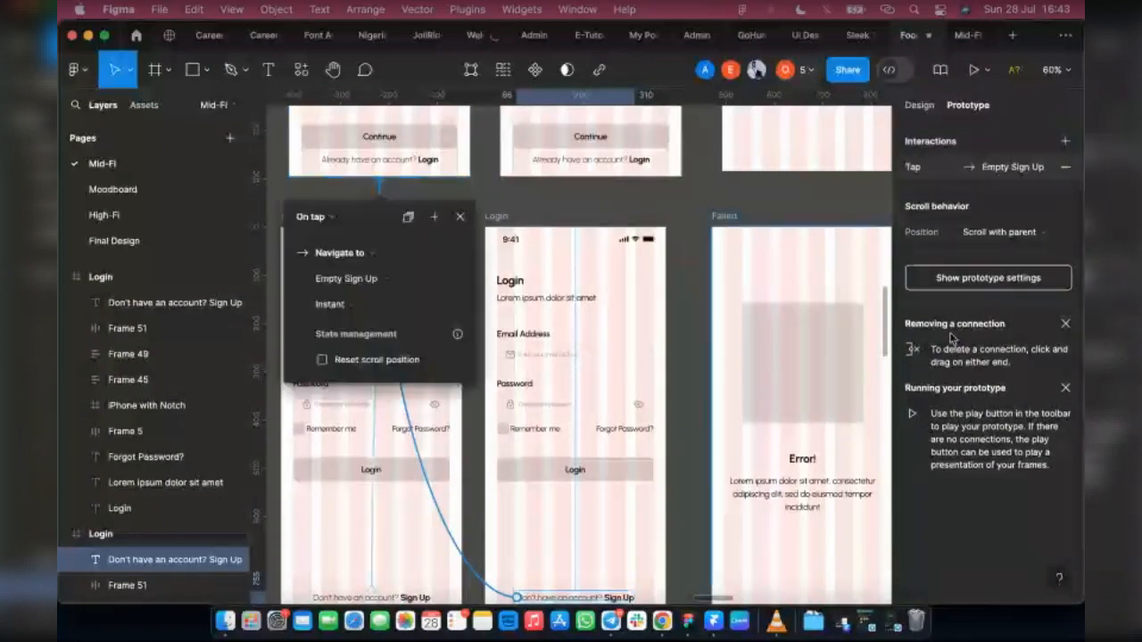
{"action": "left_click", "coordinate": [952, 339]}
{"action": "left_click", "coordinate": [634, 289]}
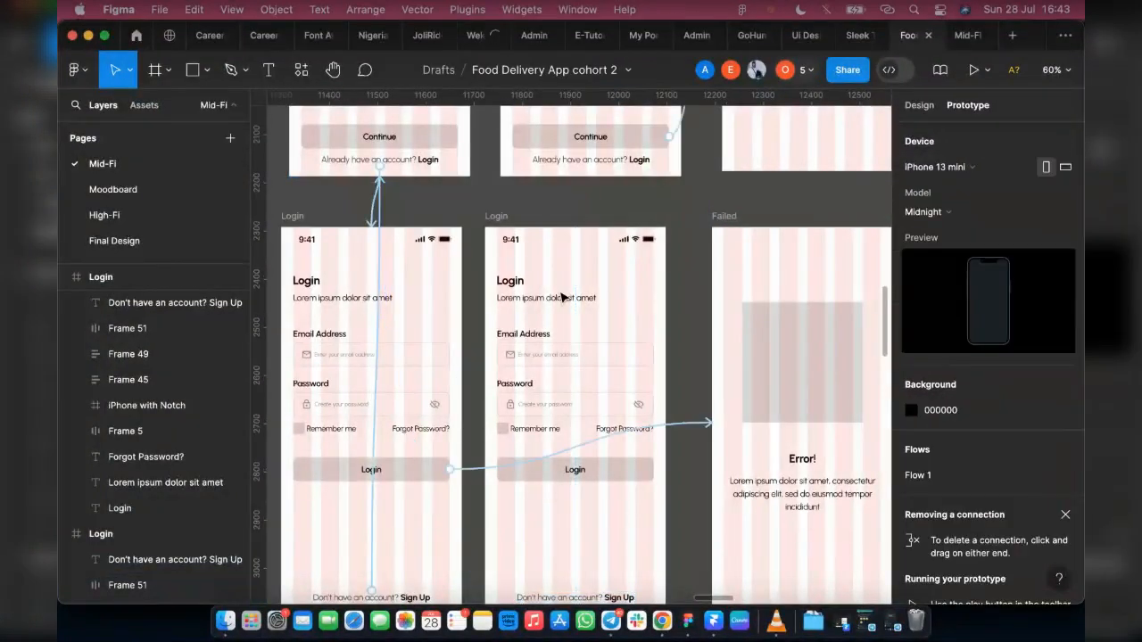
Step: Review the connections around the login row and inspect the interaction on the right Login screen's Sign Up text
{"action": "scroll", "coordinate": [563, 295], "scroll_direction": "down", "scroll_amount": 3}
{"action": "scroll", "coordinate": [563, 296], "scroll_direction": "down", "scroll_amount": 5}
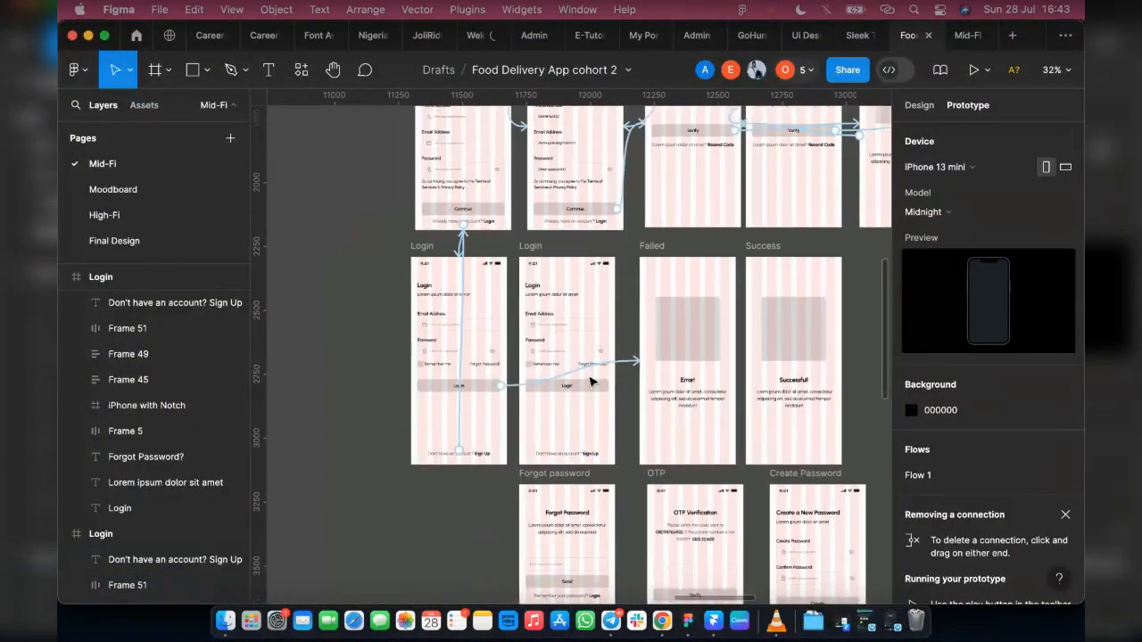
{"action": "scroll", "coordinate": [558, 392], "scroll_direction": "right", "scroll_amount": 3}
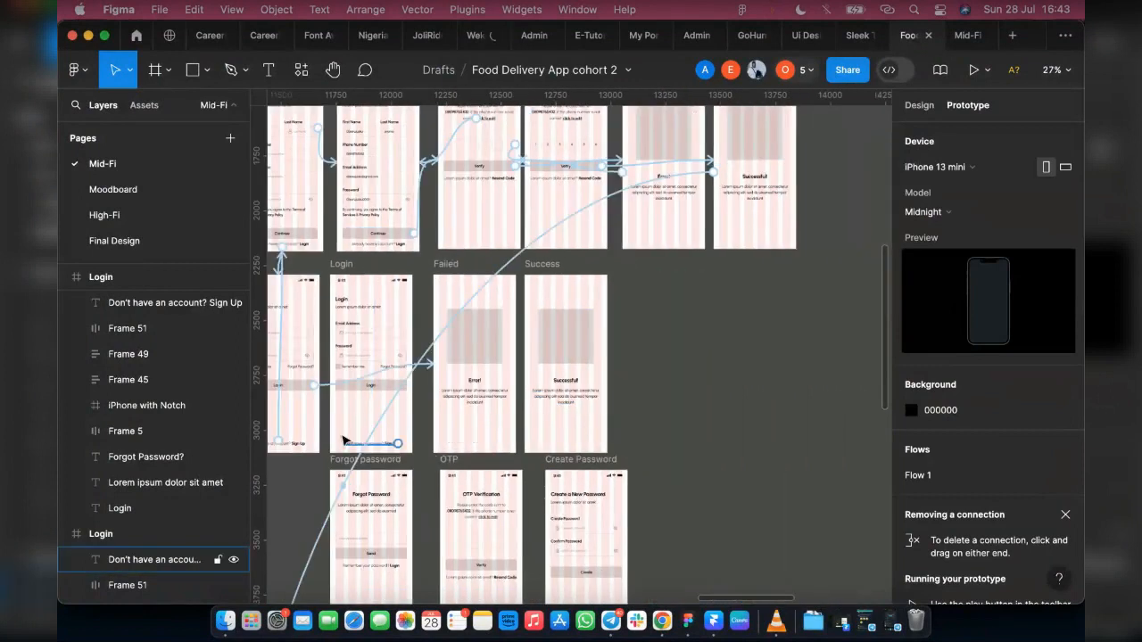
{"action": "scroll", "coordinate": [349, 442], "scroll_direction": "up", "scroll_amount": 1}
{"action": "scroll", "coordinate": [419, 457], "scroll_direction": "left", "scroll_amount": 2}
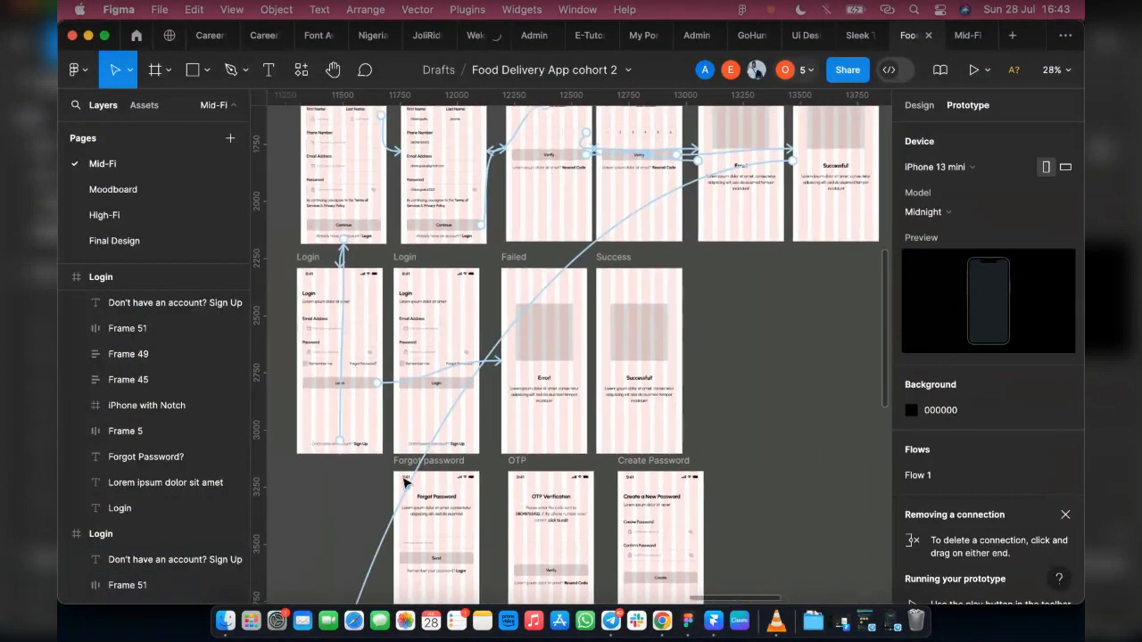
{"action": "left_click", "coordinate": [464, 444]}
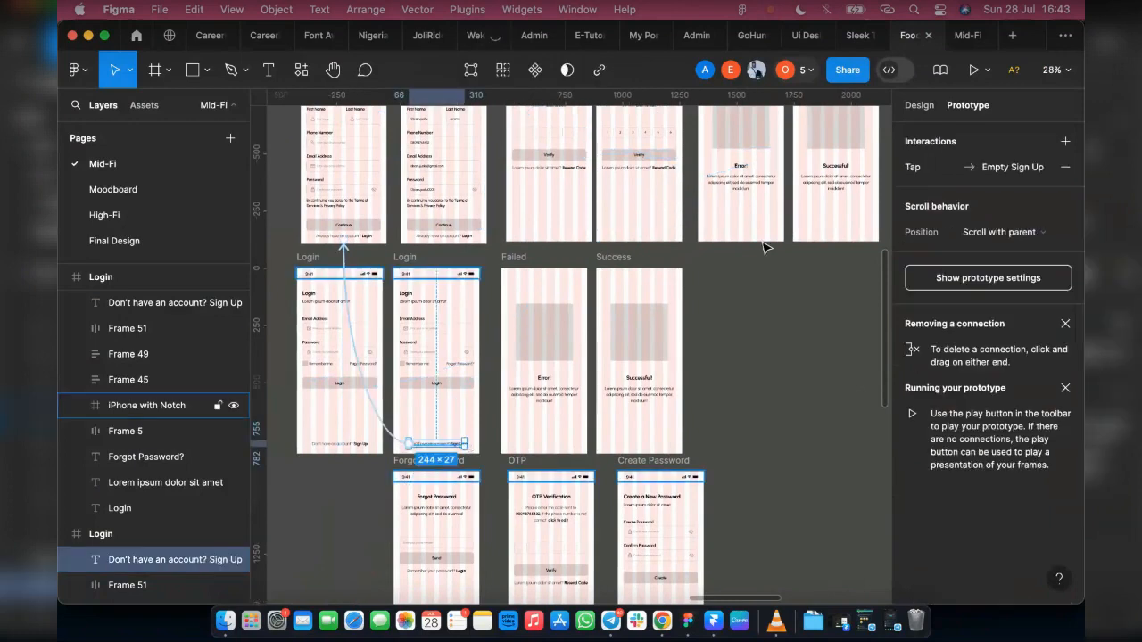
{"action": "left_click", "coordinate": [946, 281]}
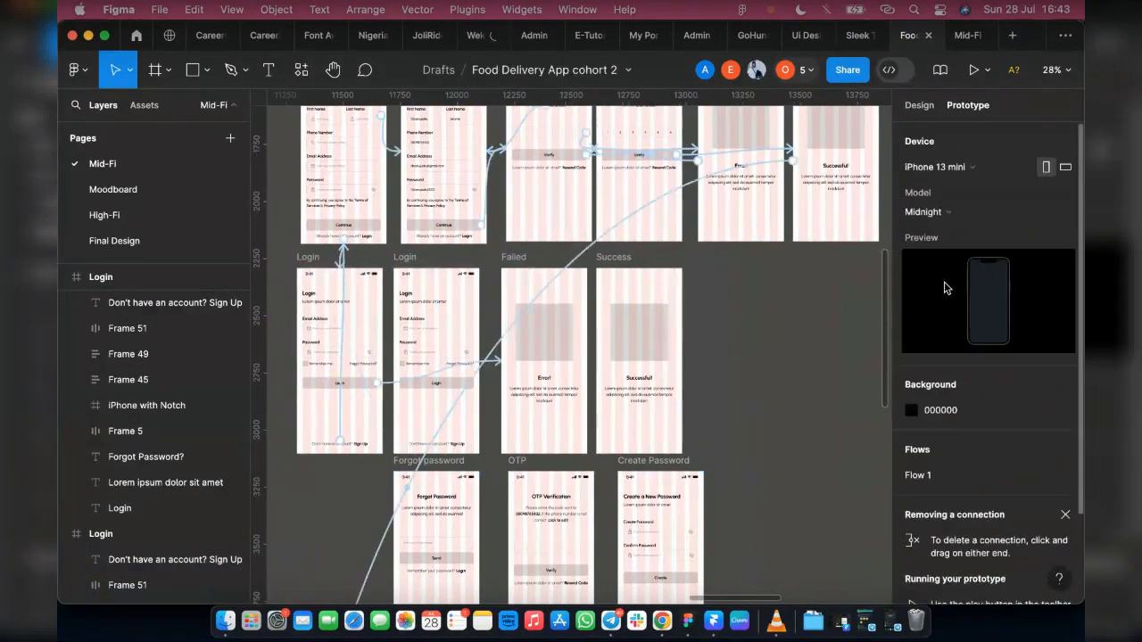
Step: Link the Welcome screen's Login button to the left Login screen on tap
{"action": "scroll", "coordinate": [369, 357], "scroll_direction": "up", "scroll_amount": 2}
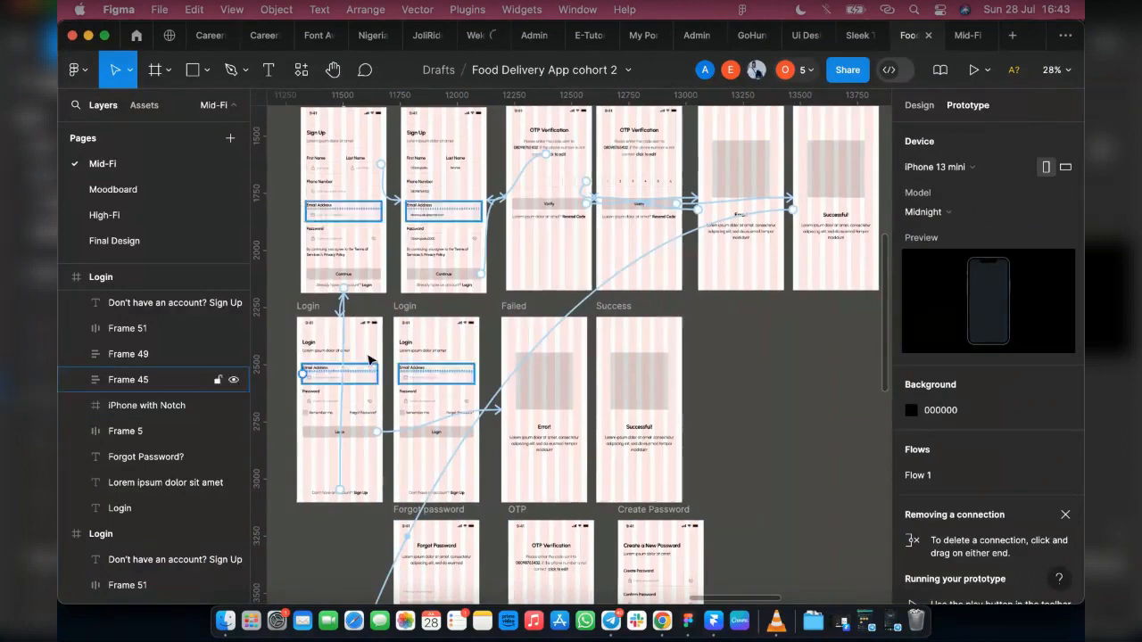
{"action": "scroll", "coordinate": [369, 360], "scroll_direction": "up", "scroll_amount": 4}
{"action": "scroll", "coordinate": [736, 200], "scroll_direction": "up", "scroll_amount": 2}
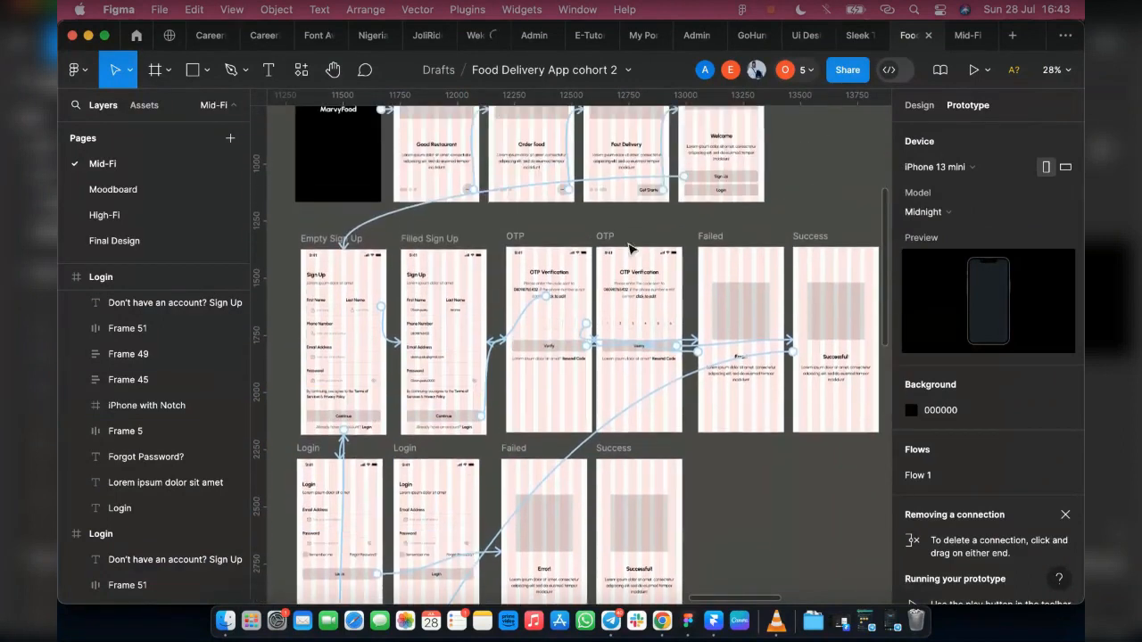
{"action": "left_click", "coordinate": [730, 190]}
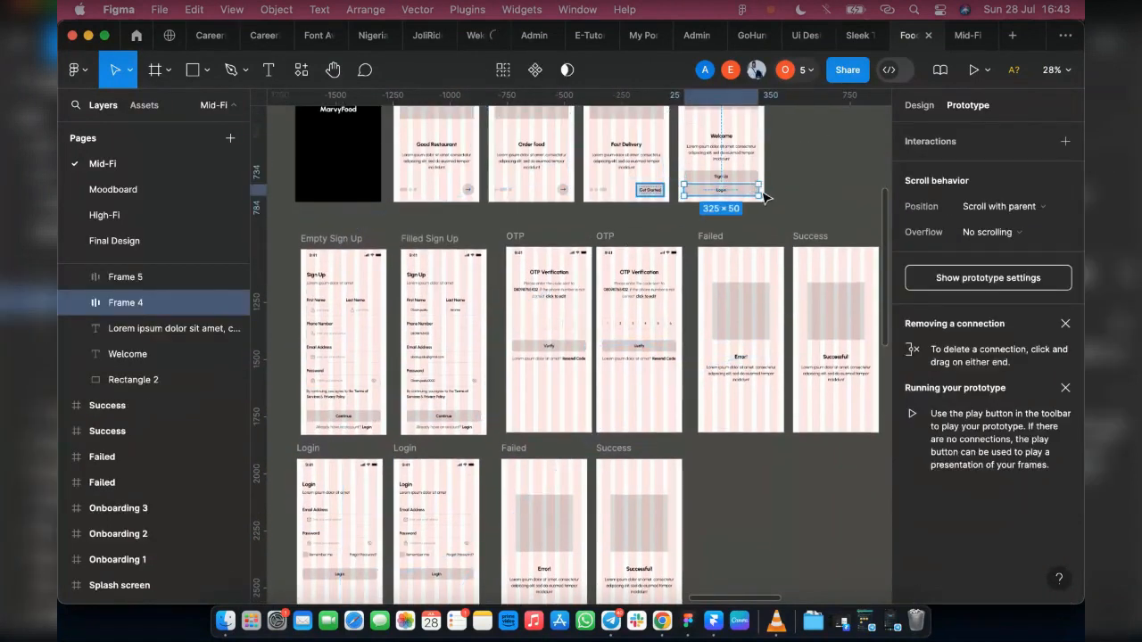
{"action": "left_click_drag", "start_coordinate": [759, 190], "coordinate": [342, 498]}
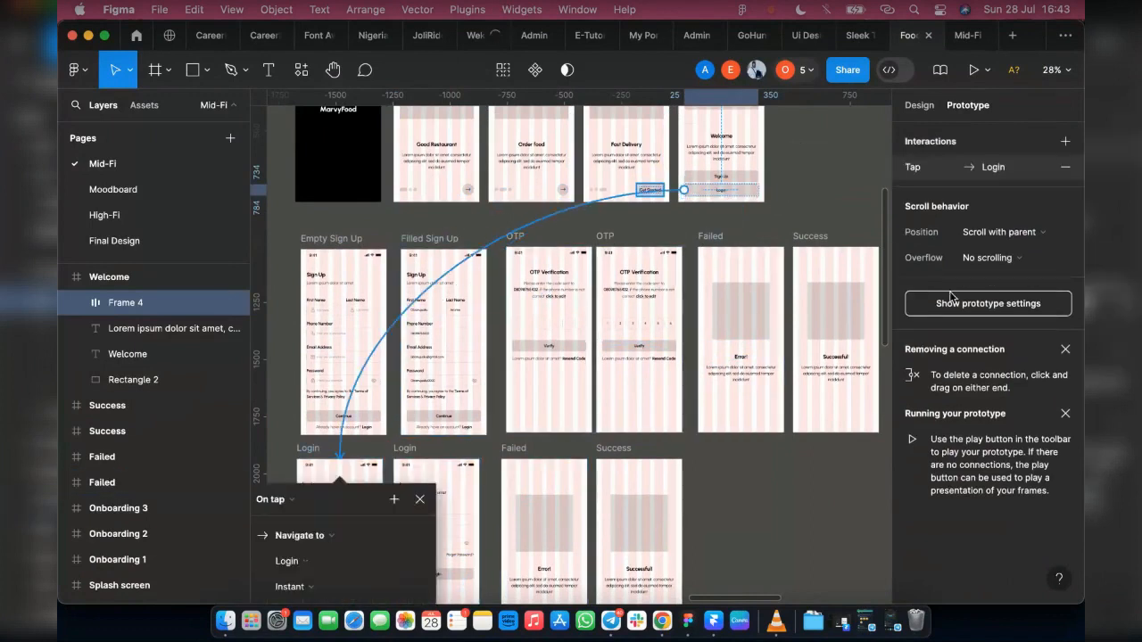
{"action": "left_click", "coordinate": [958, 307]}
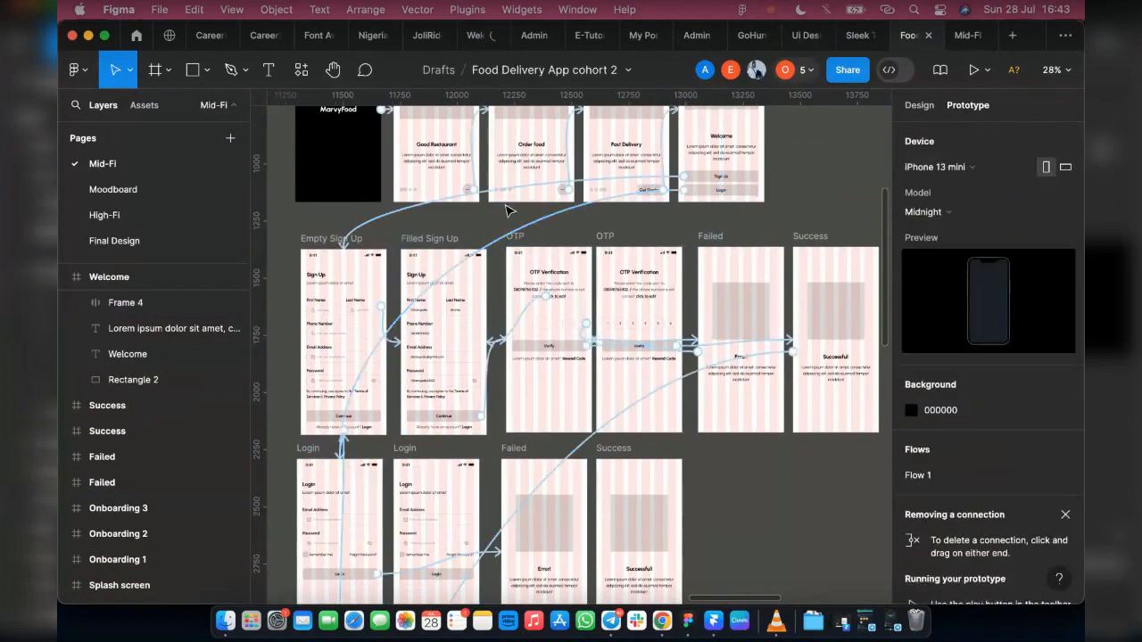
Step: Check the tap interaction on the Filled Sign Up screen's "Already have an account? Login" text
{"action": "scroll", "coordinate": [569, 239], "scroll_direction": "down", "scroll_amount": 2}
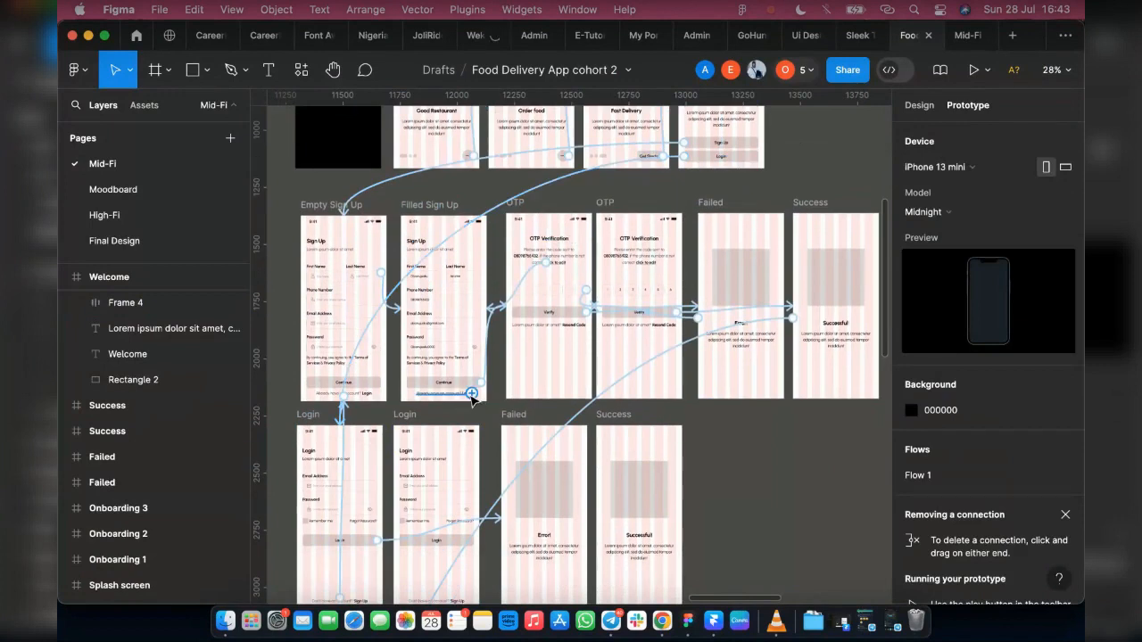
{"action": "left_click_drag", "start_coordinate": [472, 398], "coordinate": [437, 503]}
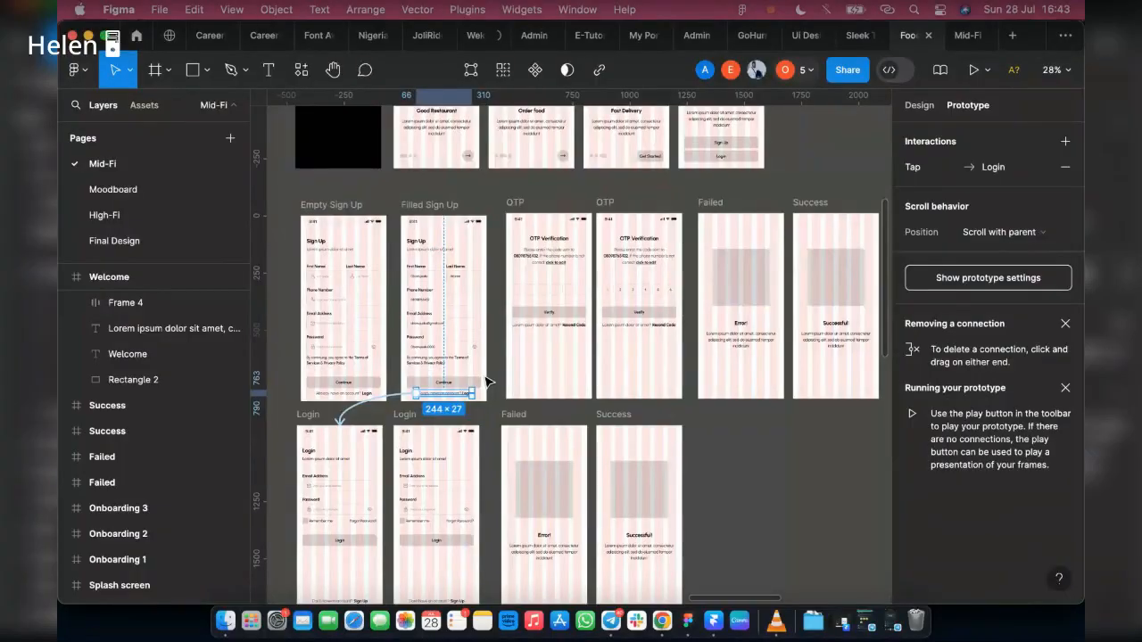
{"action": "left_click", "coordinate": [490, 381]}
Step: Review the connections from the onboarding row down to the login, result, Forgot Password, OTP and Create Password screens
{"action": "scroll", "coordinate": [348, 348], "scroll_direction": "down", "scroll_amount": 2}
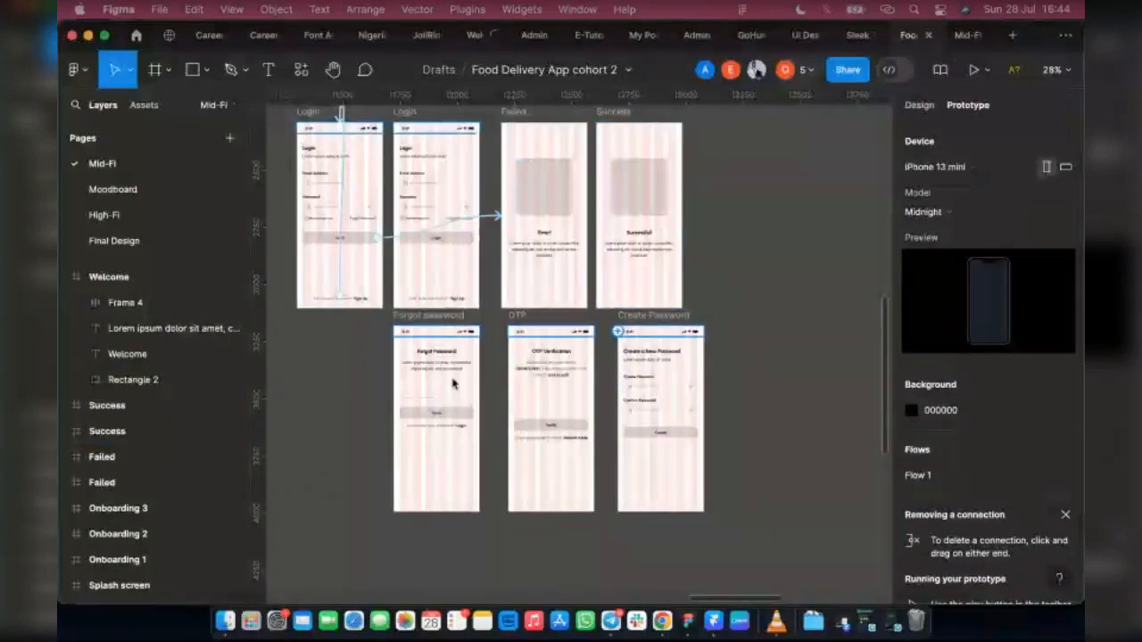
{"action": "scroll", "coordinate": [509, 330], "scroll_direction": "down", "scroll_amount": 3}
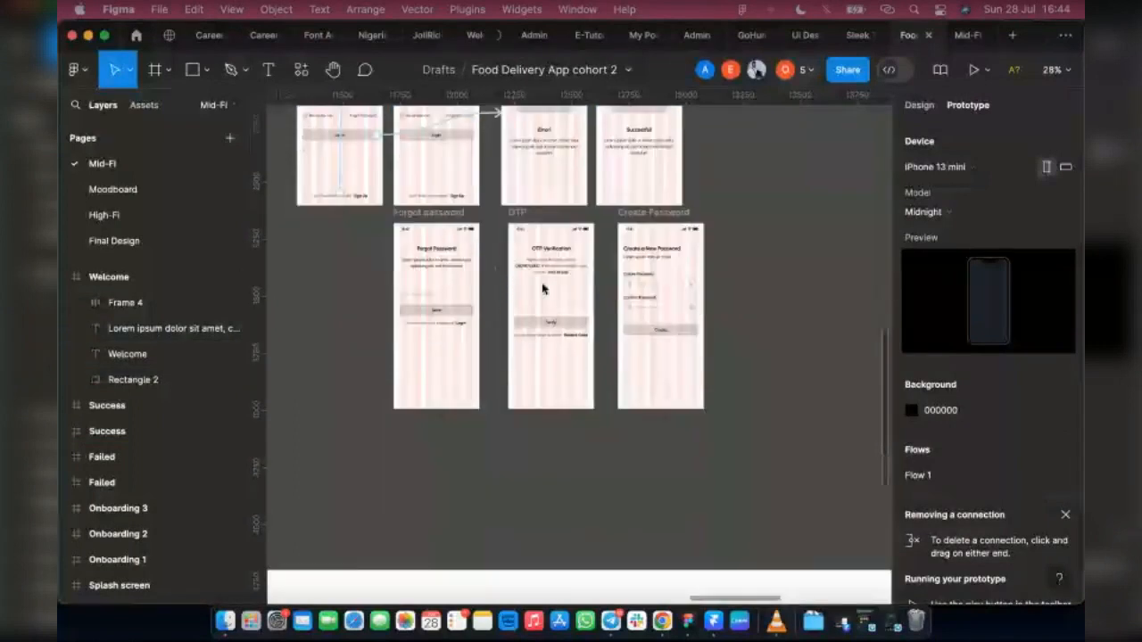
{"action": "scroll", "coordinate": [678, 159], "scroll_direction": "up", "scroll_amount": 8}
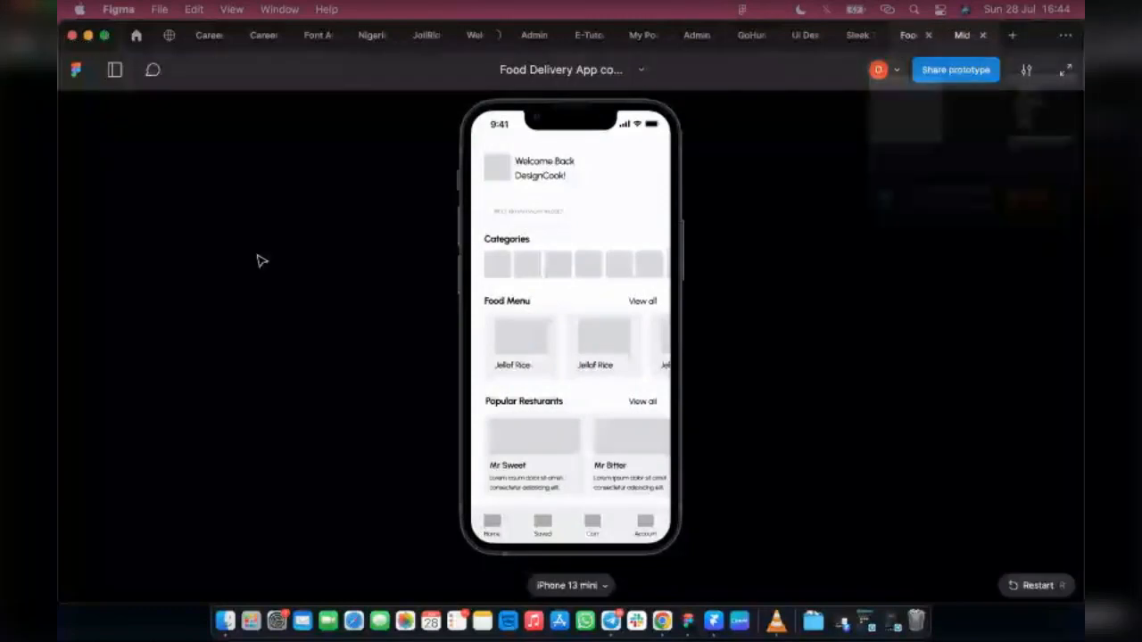
{"action": "scroll", "coordinate": [581, 177], "scroll_direction": "up", "scroll_amount": 3}
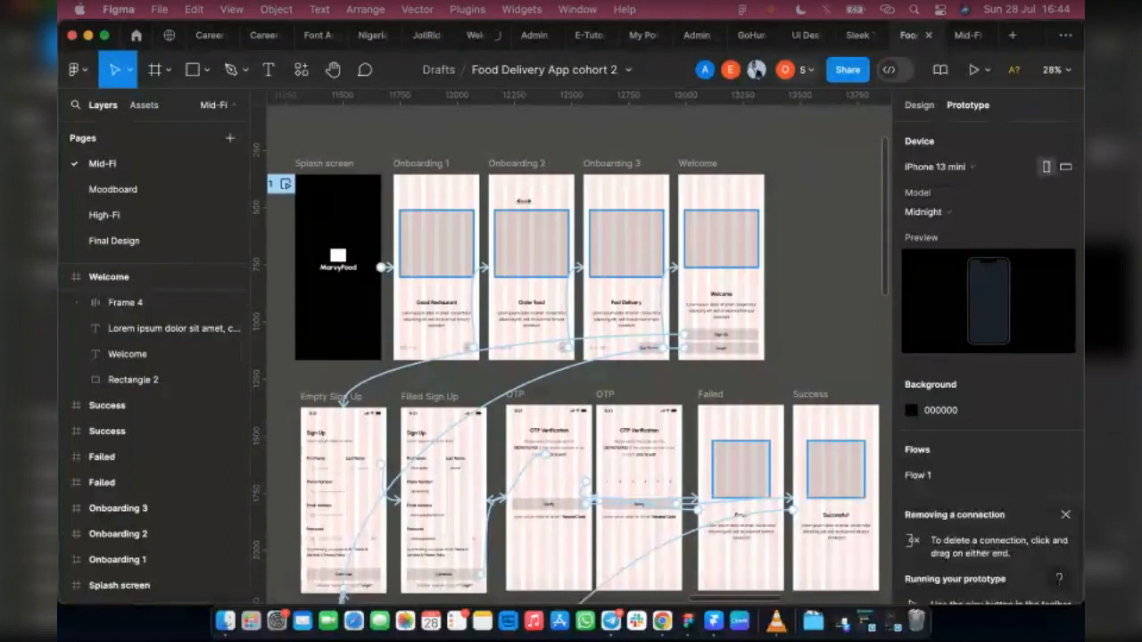
{"action": "scroll", "coordinate": [571, 356], "scroll_direction": "down", "scroll_amount": 10}
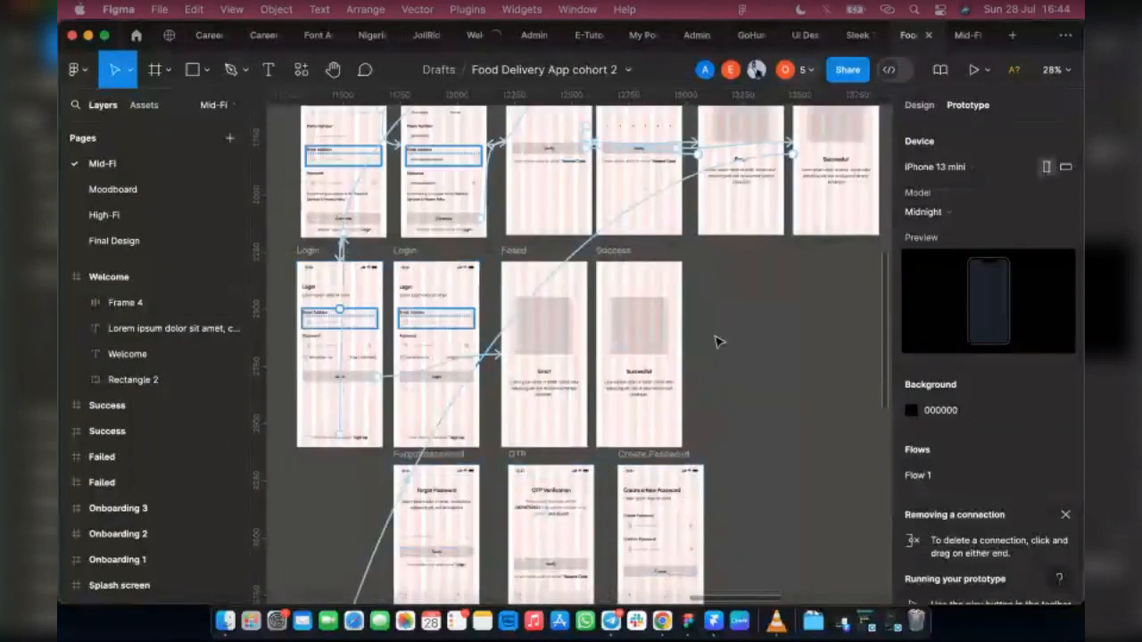
{"action": "scroll", "coordinate": [718, 471], "scroll_direction": "down", "scroll_amount": 2}
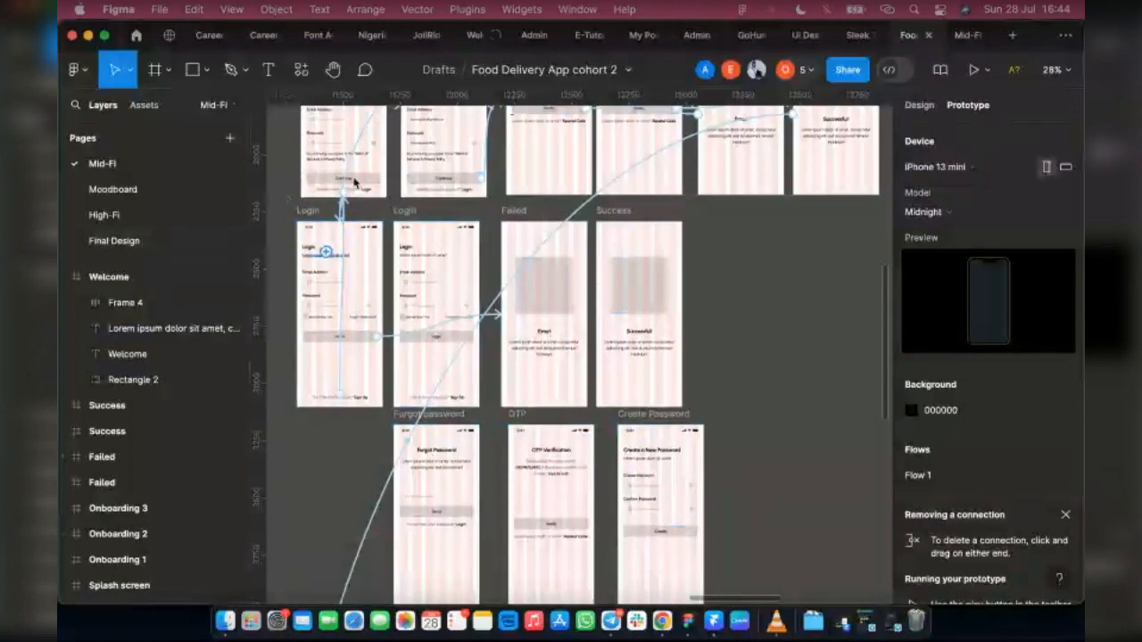
{"action": "scroll", "coordinate": [600, 444], "scroll_direction": "down", "scroll_amount": 2}
{"action": "scroll", "coordinate": [598, 444], "scroll_direction": "down", "scroll_amount": 4}
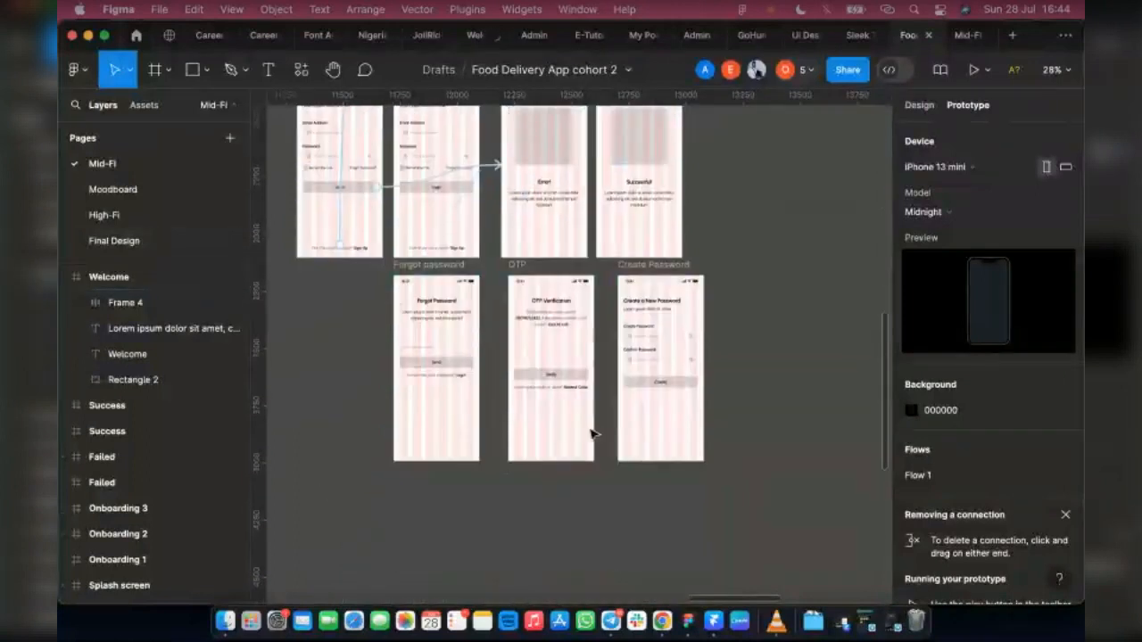
{"action": "scroll", "coordinate": [601, 438], "scroll_direction": "up", "scroll_amount": 6}
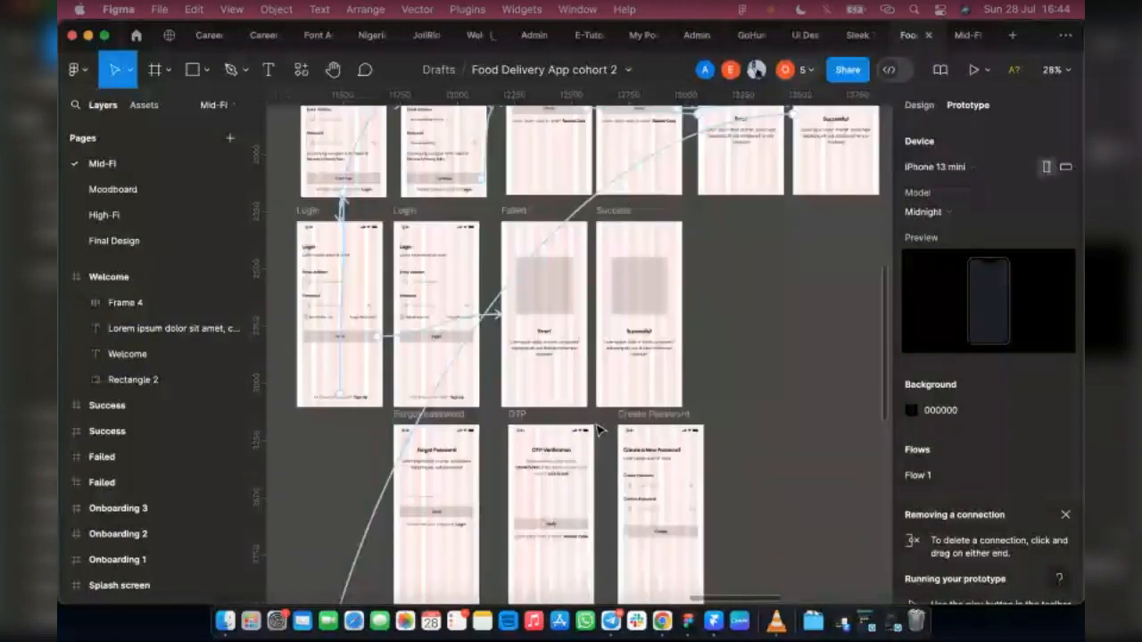
Step: Replace the email placeholder on the right Login screen with the copied sample text and delete the mail icon beside it
{"action": "left_click", "coordinate": [913, 107]}
{"action": "scroll", "coordinate": [368, 278], "scroll_direction": "up", "scroll_amount": 3}
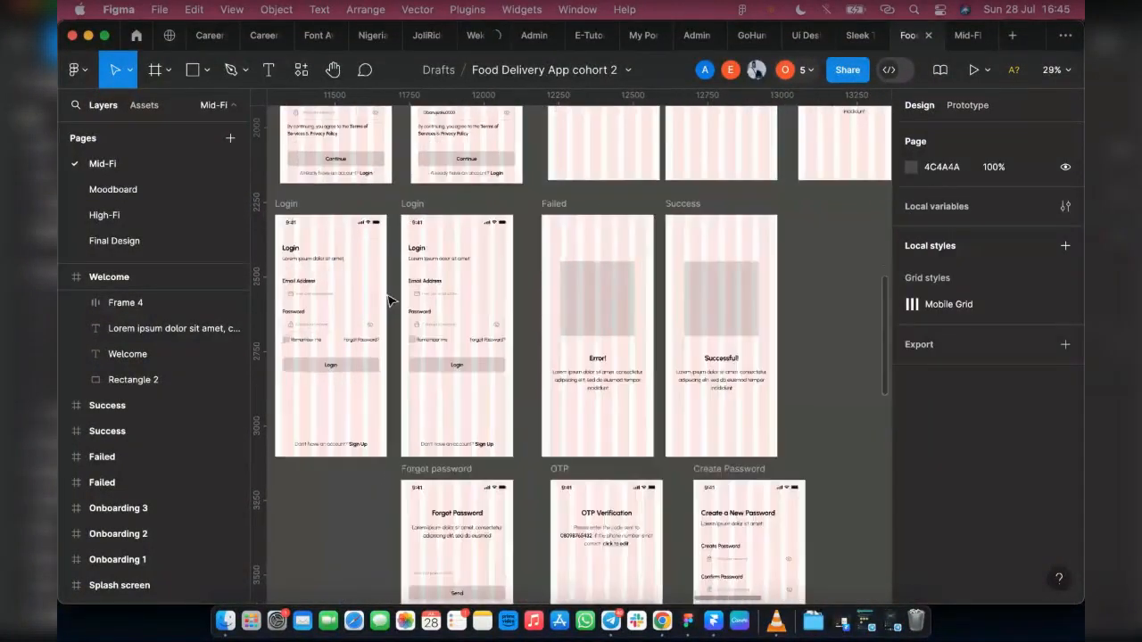
{"action": "scroll", "coordinate": [473, 430], "scroll_direction": "up", "scroll_amount": 4}
{"action": "scroll", "coordinate": [585, 443], "scroll_direction": "up", "scroll_amount": 4}
{"action": "scroll", "coordinate": [585, 444], "scroll_direction": "up", "scroll_amount": 4}
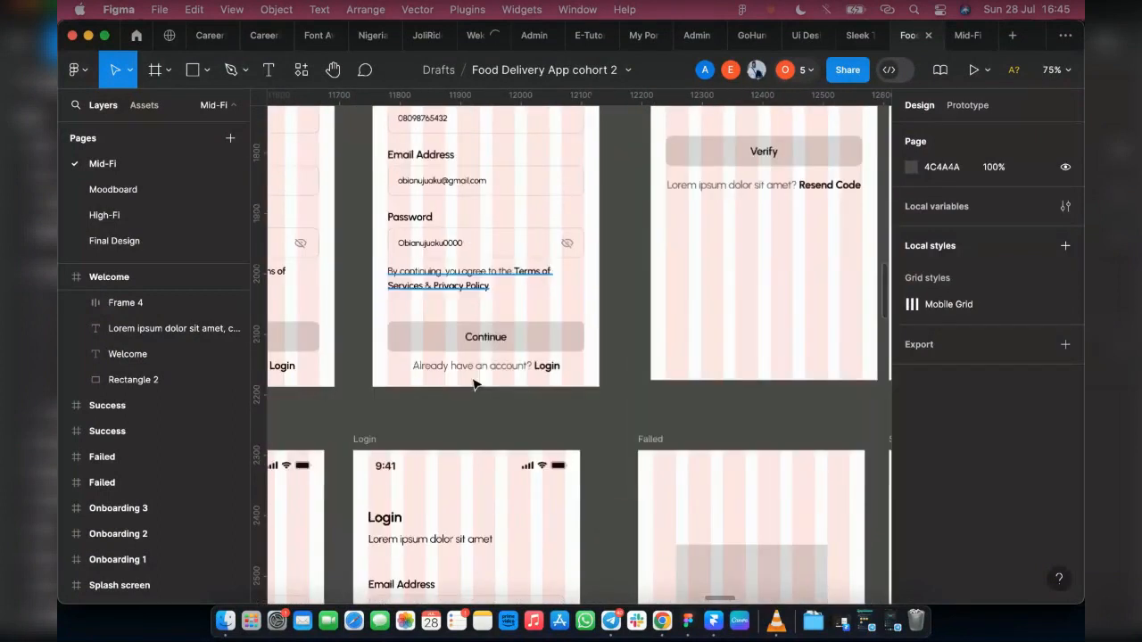
{"action": "scroll", "coordinate": [449, 384], "scroll_direction": "down", "scroll_amount": 3}
{"action": "scroll", "coordinate": [449, 384], "scroll_direction": "down", "scroll_amount": 3}
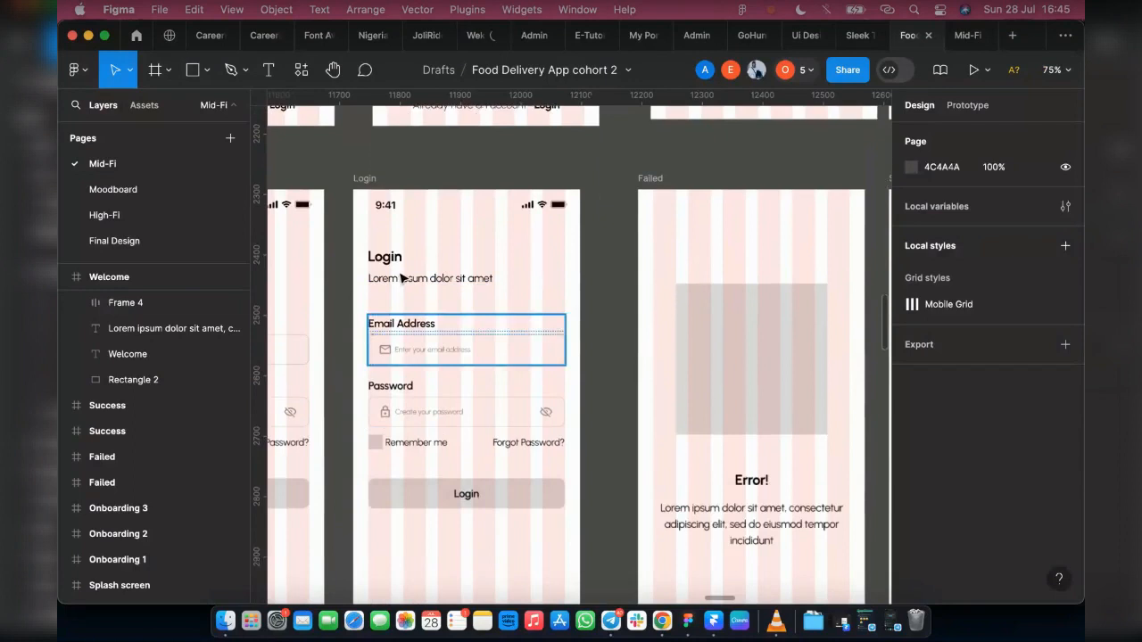
{"action": "scroll", "coordinate": [406, 310], "scroll_direction": "up", "scroll_amount": 3}
{"action": "scroll", "coordinate": [406, 309], "scroll_direction": "up", "scroll_amount": 4}
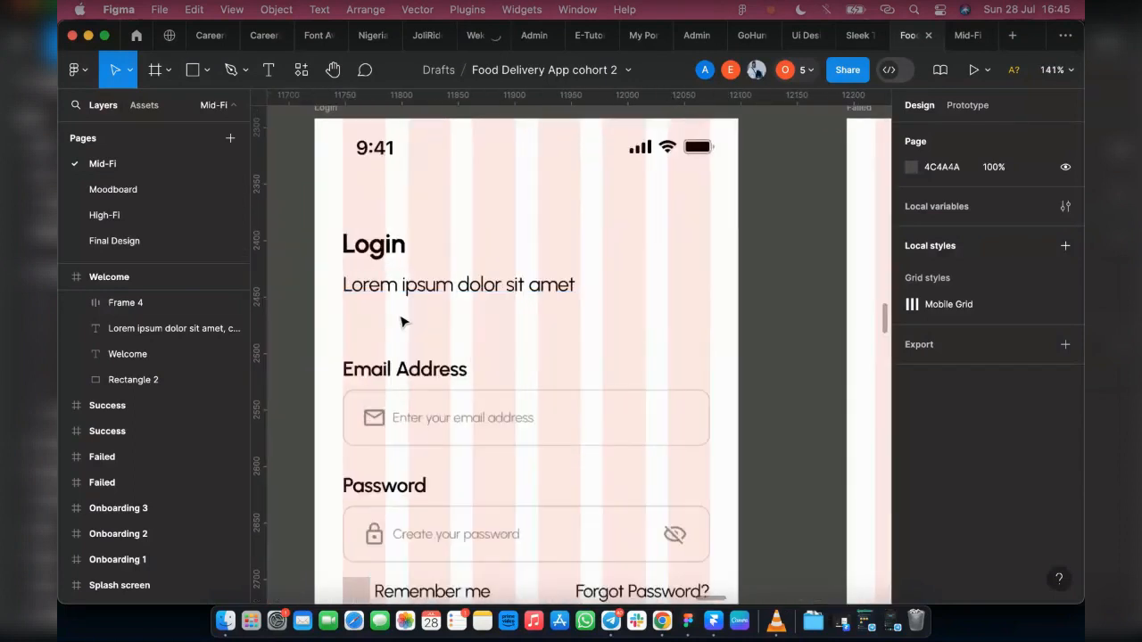
{"action": "key", "text": "super+v"}
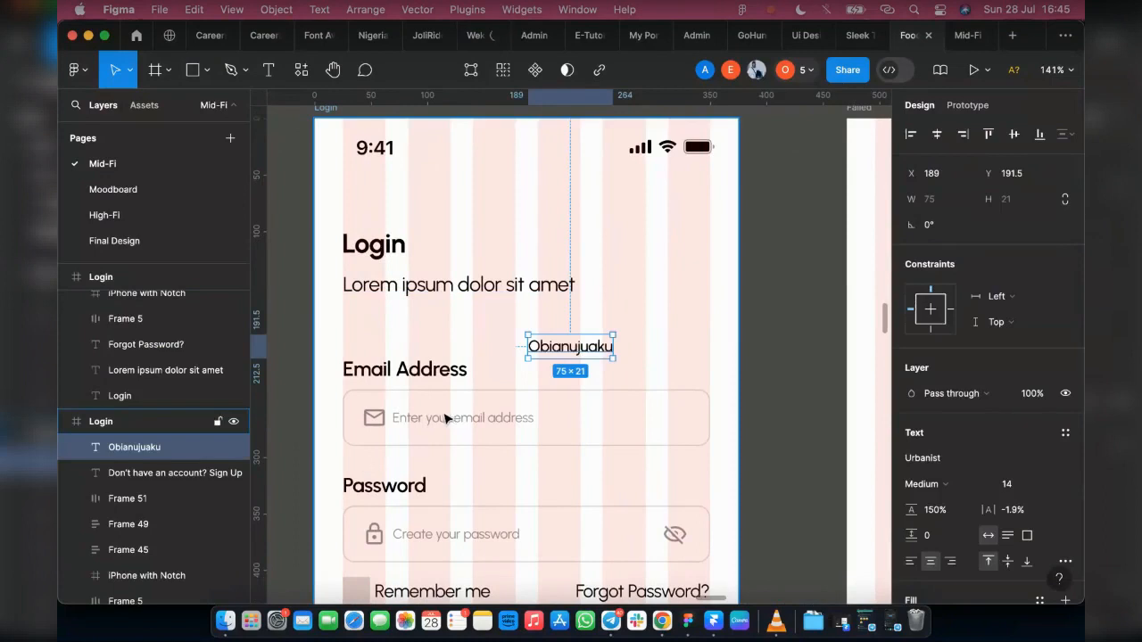
{"action": "key", "text": "BackSpace"}
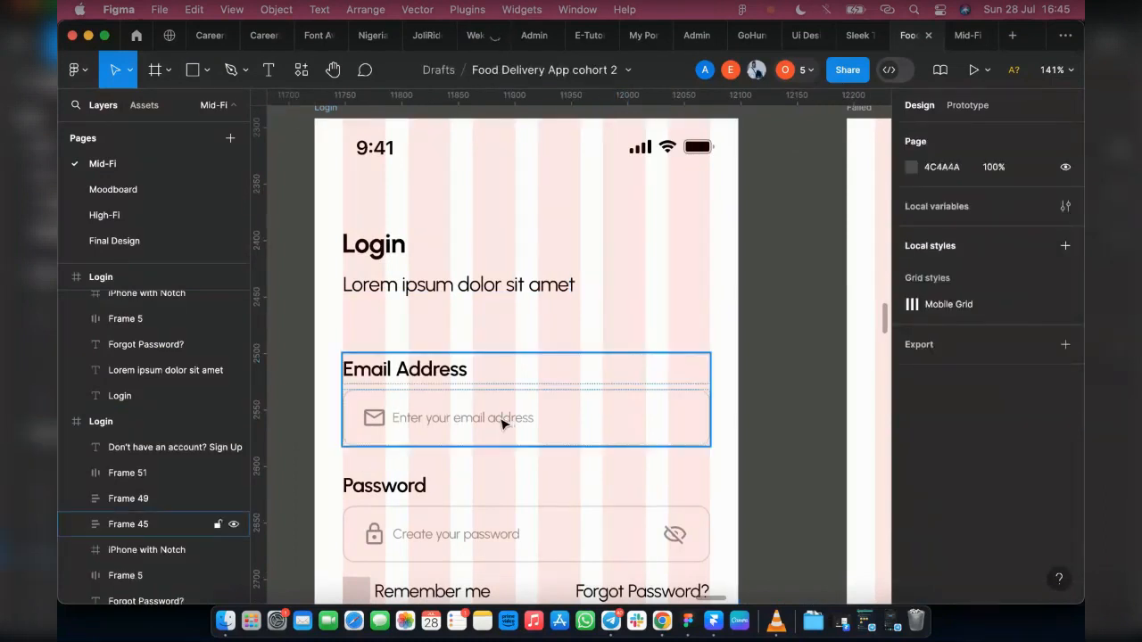
{"action": "left_click", "coordinate": [504, 425]}
{"action": "double_click", "coordinate": [499, 417]}
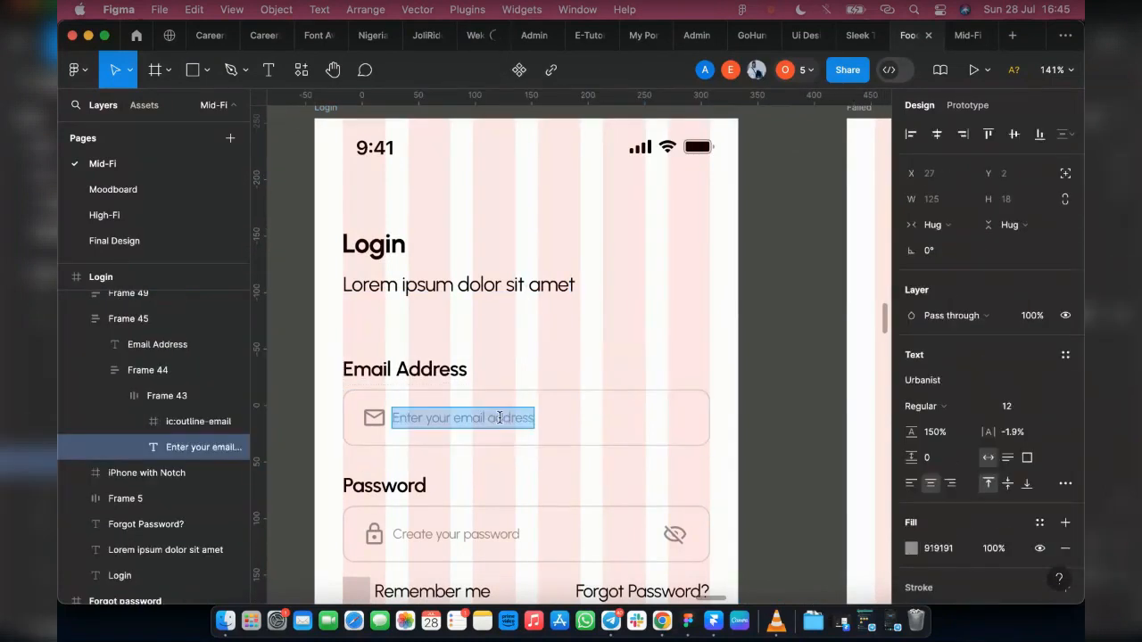
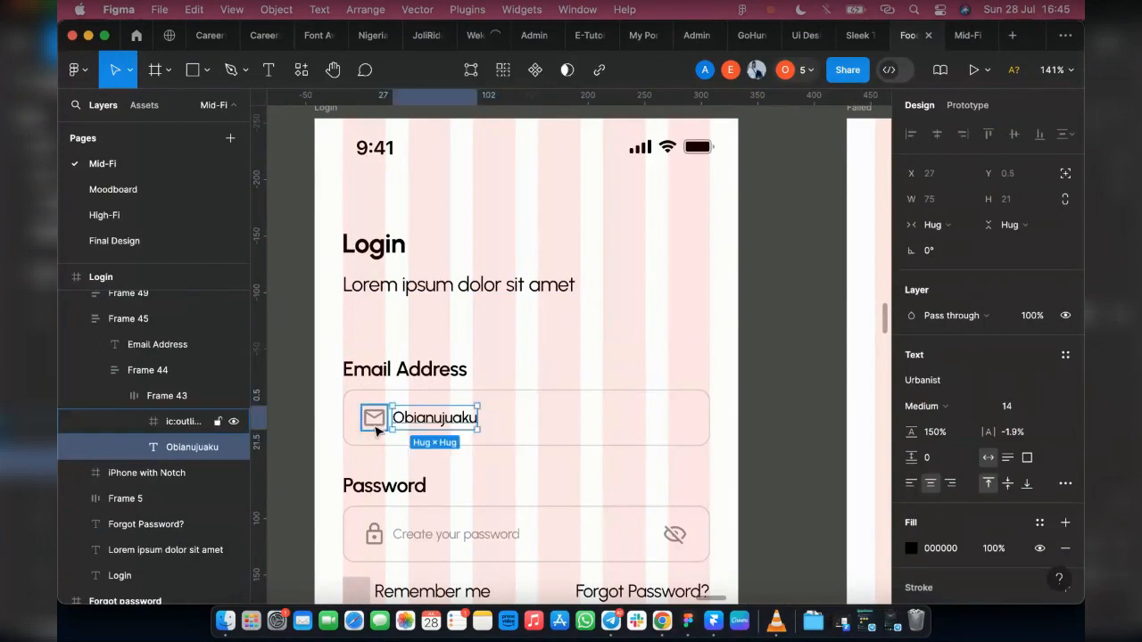
{"action": "left_click", "coordinate": [376, 429]}
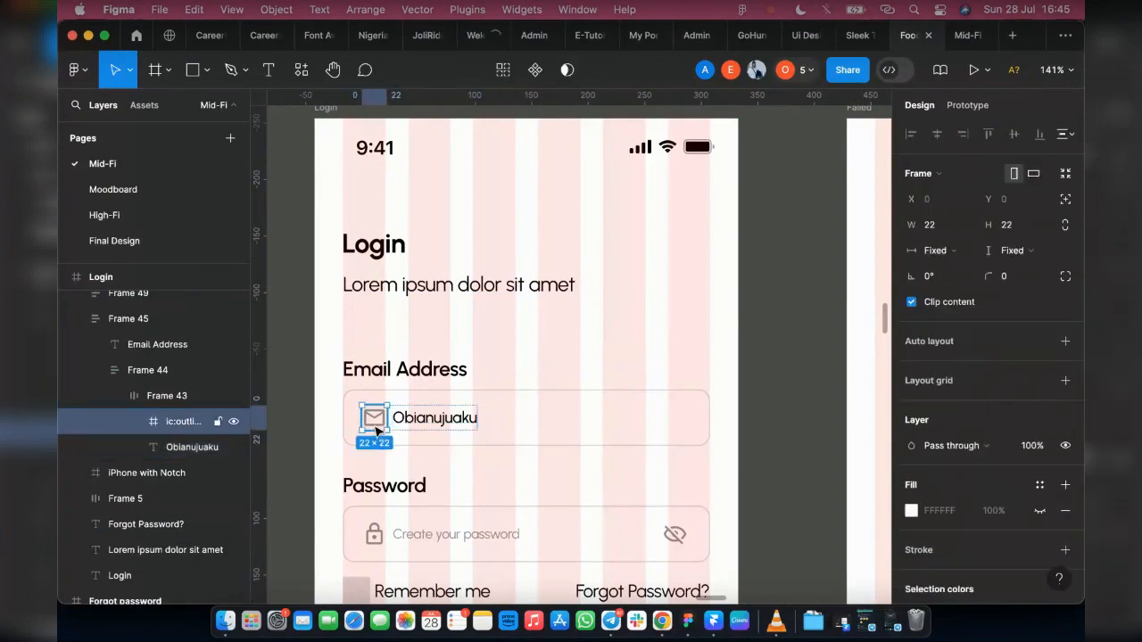
{"action": "key", "text": "Delete"}
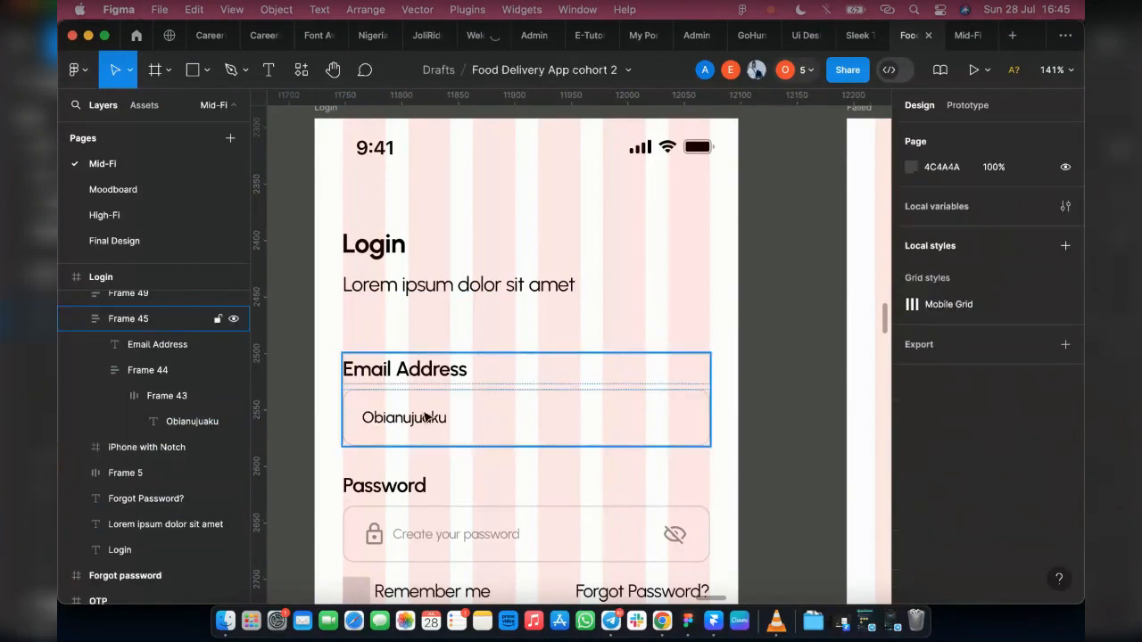
Step: Edit the right Login screen's email text into a complete lowercase sample email address
{"action": "double_click", "coordinate": [370, 423]}
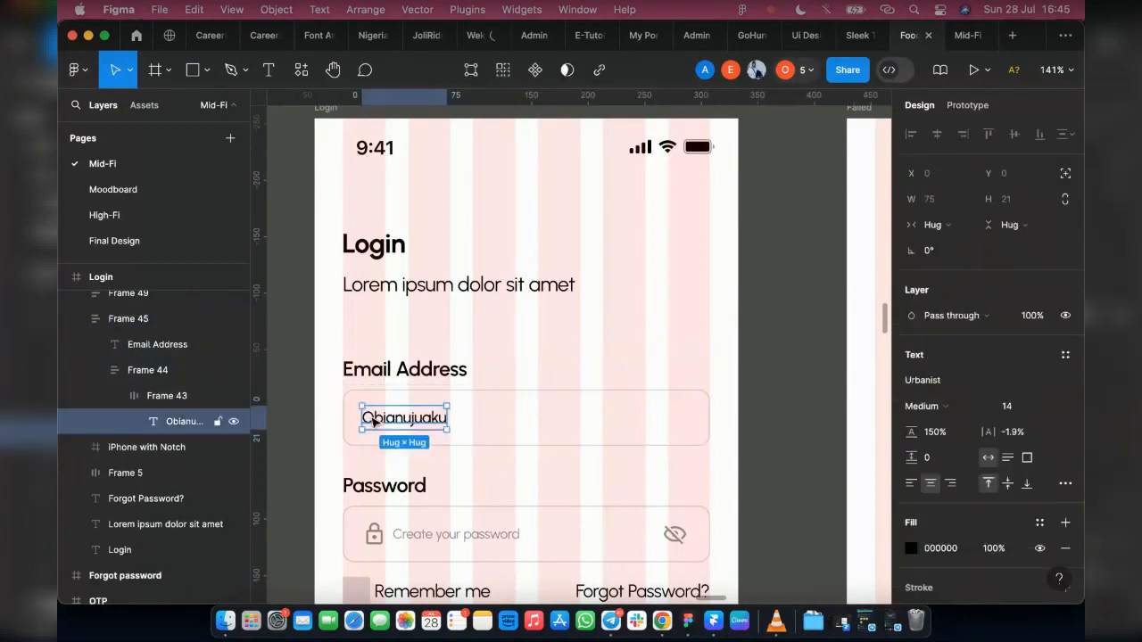
{"action": "double_click", "coordinate": [371, 419]}
{"action": "key", "text": "super+c"}
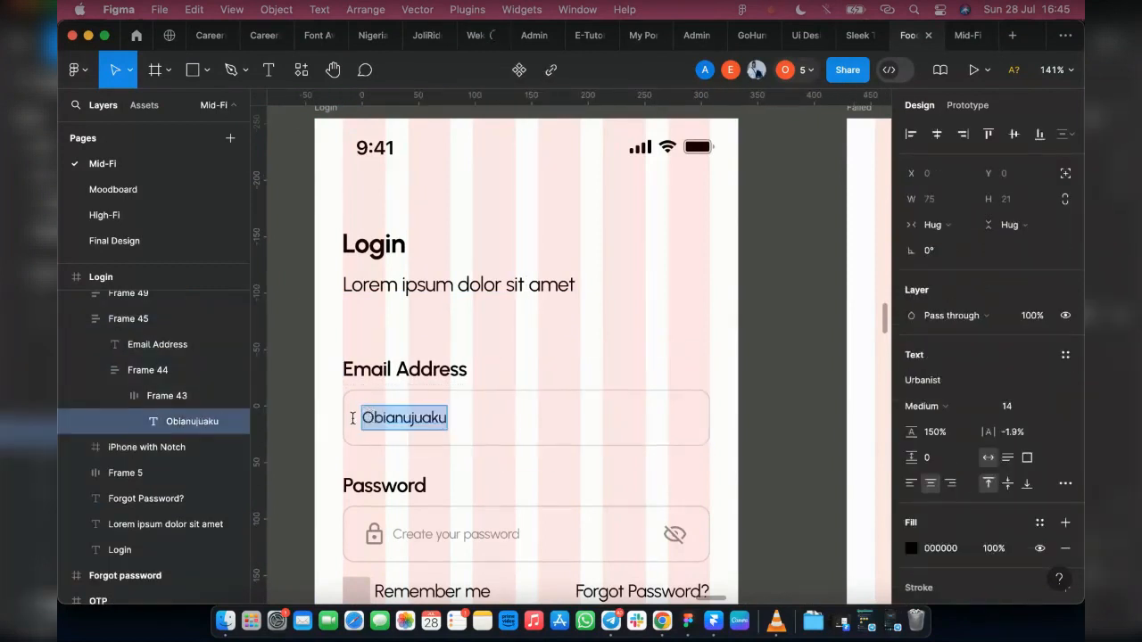
{"action": "left_click", "coordinate": [352, 419]}
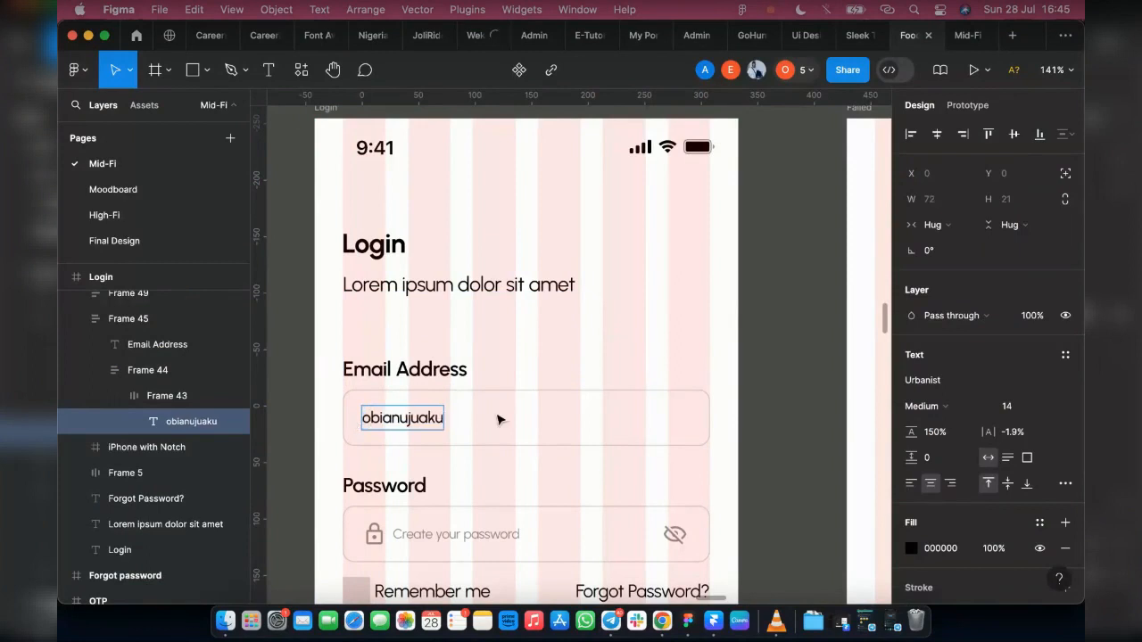
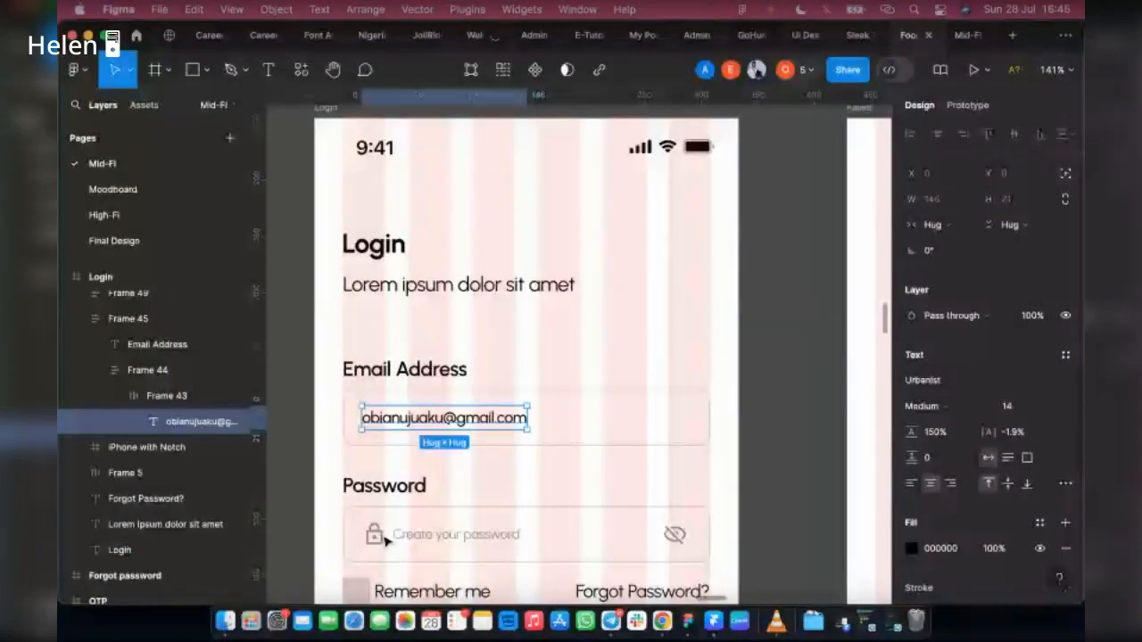
Step: Try to replace the password placeholder on the right Login screen with the copied sample text
{"action": "left_click", "coordinate": [383, 534]}
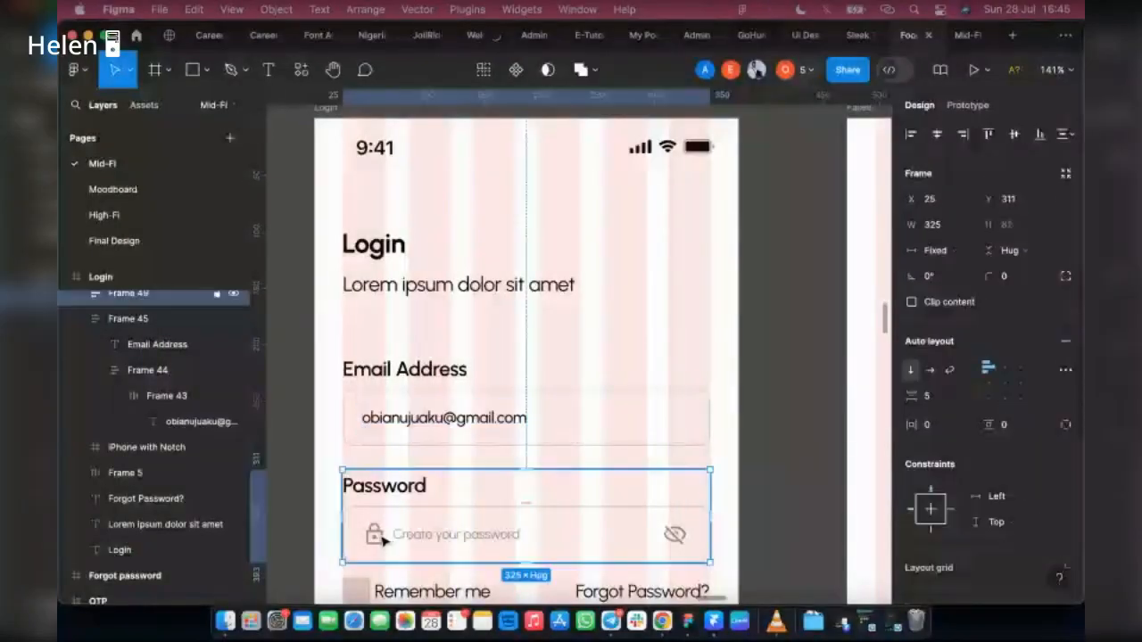
{"action": "left_click", "coordinate": [511, 536]}
{"action": "double_click", "coordinate": [511, 537]}
{"action": "key", "text": "super+v"}
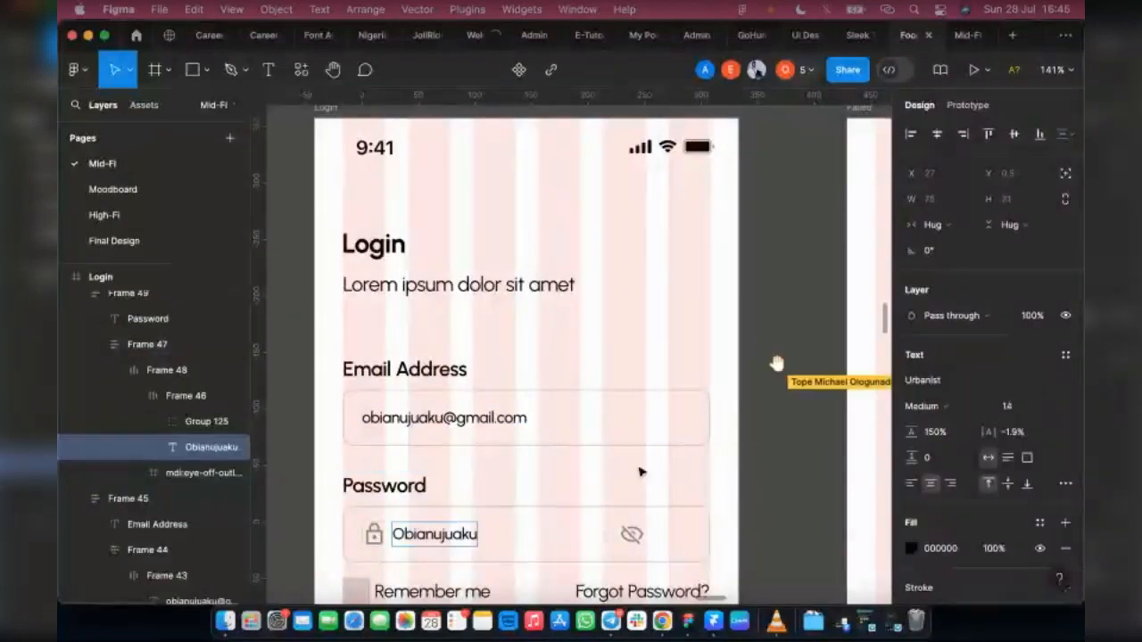
{"action": "key", "text": "super+z"}
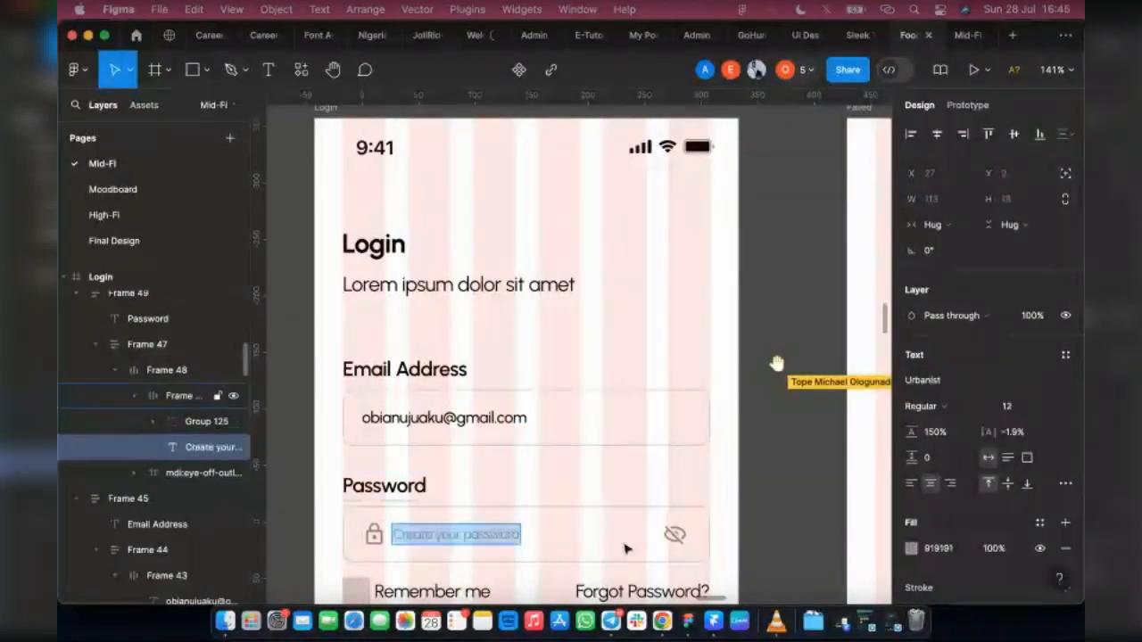
Step: Set the auto layout gap between the right Login screen's password text group and the eye icon to Auto
{"action": "left_click", "coordinate": [593, 546]}
{"action": "left_click", "coordinate": [593, 546]}
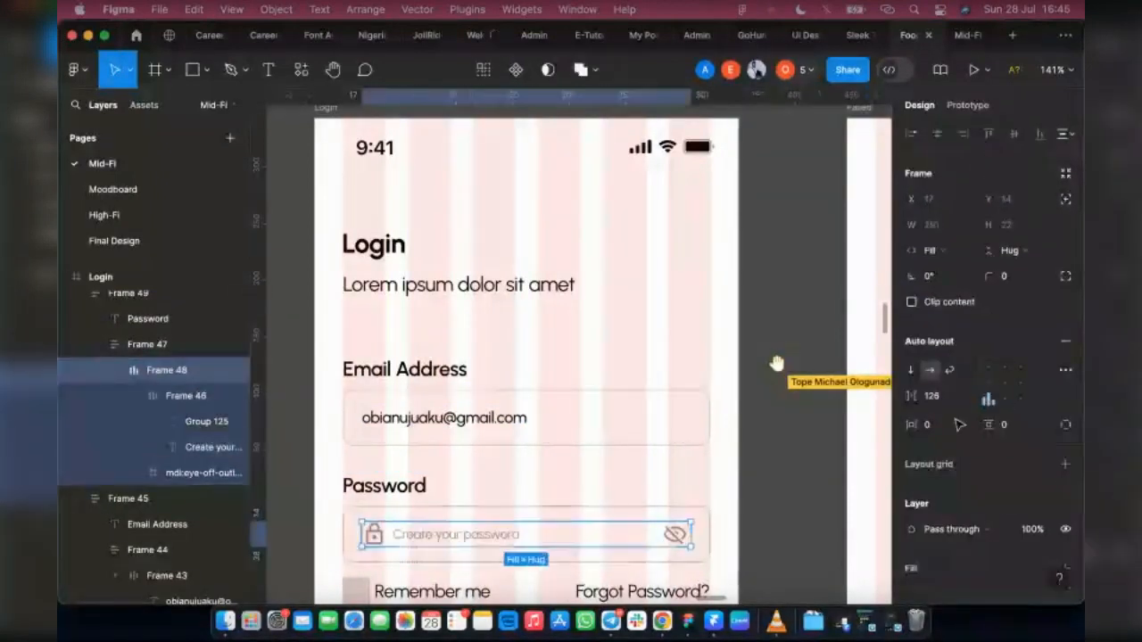
{"action": "left_click", "coordinate": [969, 401]}
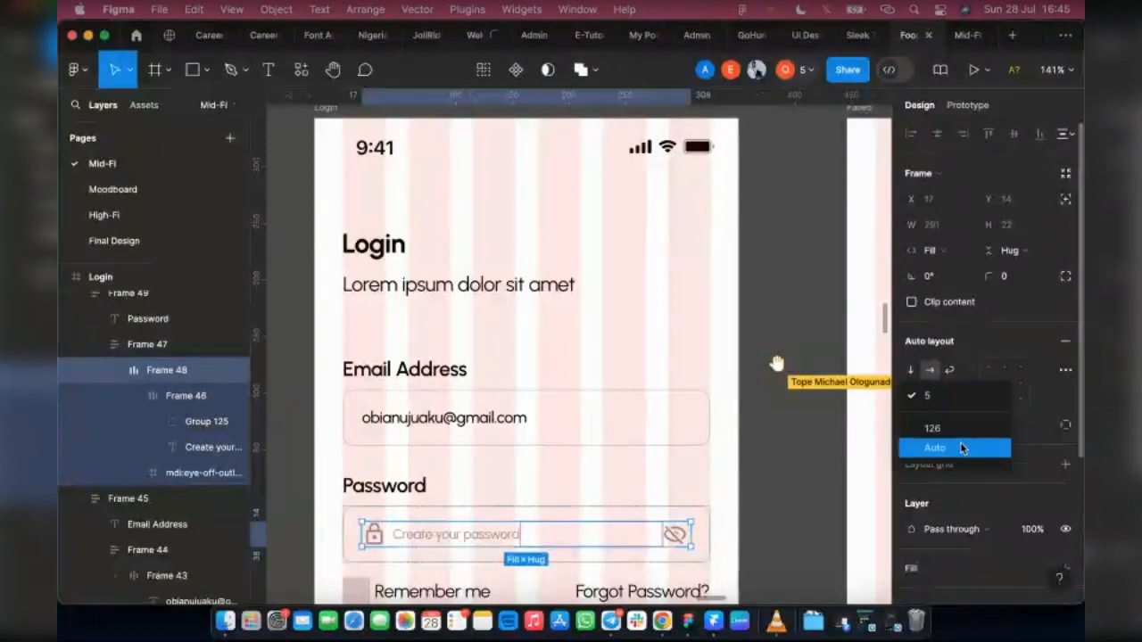
{"action": "left_click", "coordinate": [960, 448]}
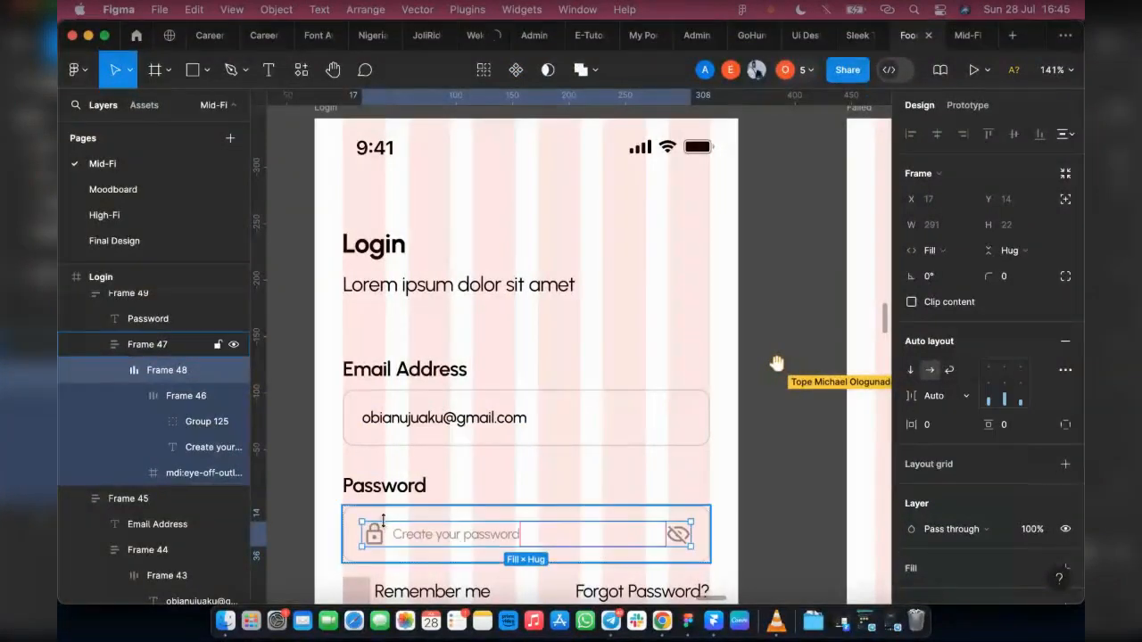
Step: Replace the password placeholder on the right Login screen with a sample password and delete the lock icon beside it
{"action": "left_click", "coordinate": [426, 536]}
{"action": "double_click", "coordinate": [426, 535]}
{"action": "key", "text": "super+v"}
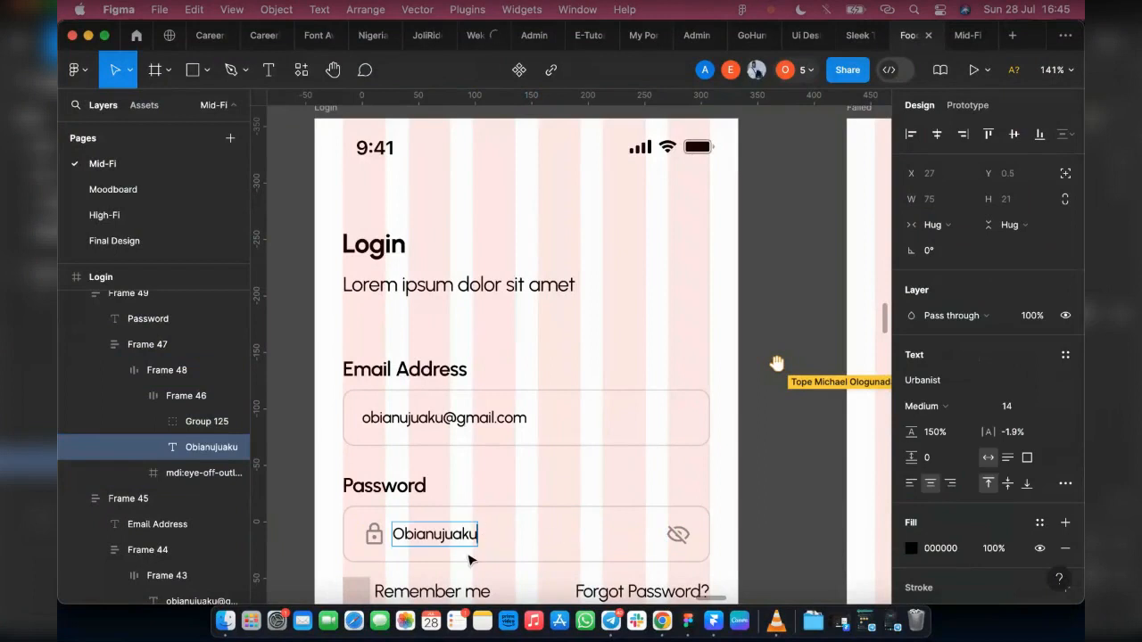
{"action": "type", "text": "0000"}
{"action": "left_click", "coordinate": [189, 427]}
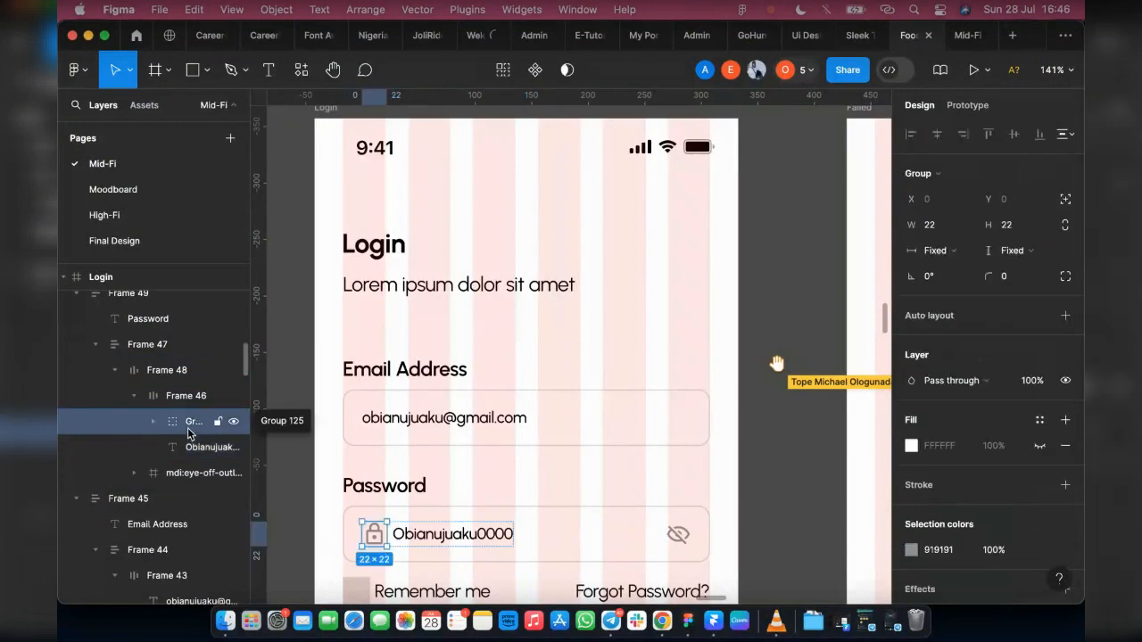
{"action": "key", "text": "Delete"}
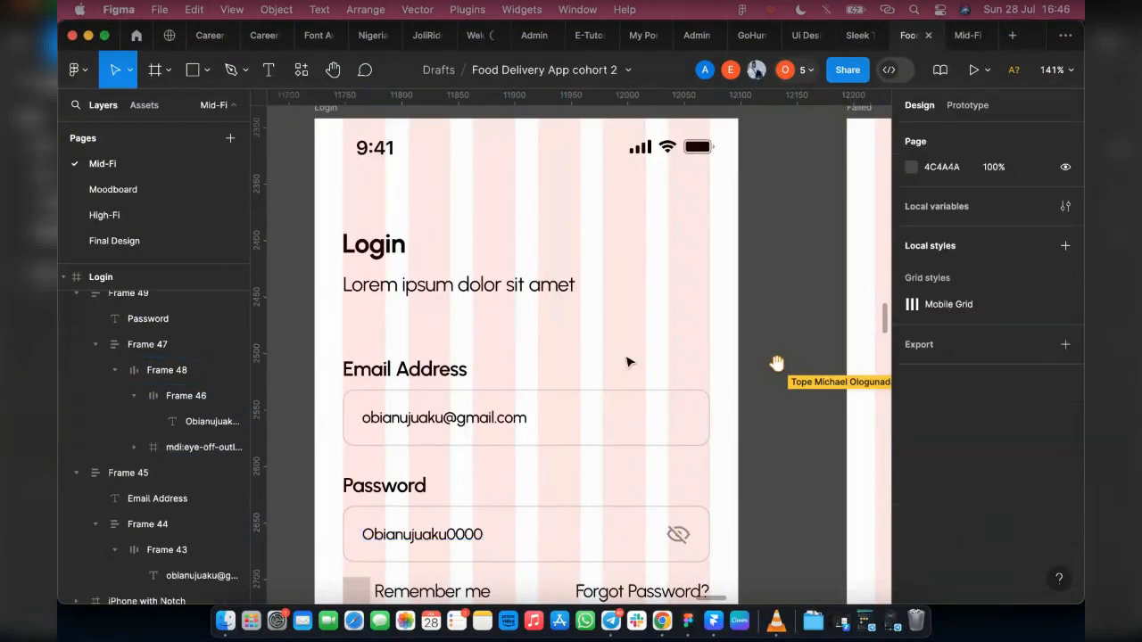
Step: Hide the layout grids on all the screens, starting from the left Login screen
{"action": "scroll", "coordinate": [685, 348], "scroll_direction": "down", "scroll_amount": 1}
{"action": "scroll", "coordinate": [685, 348], "scroll_direction": "down", "scroll_amount": 2}
{"action": "scroll", "coordinate": [670, 354], "scroll_direction": "down", "scroll_amount": 4}
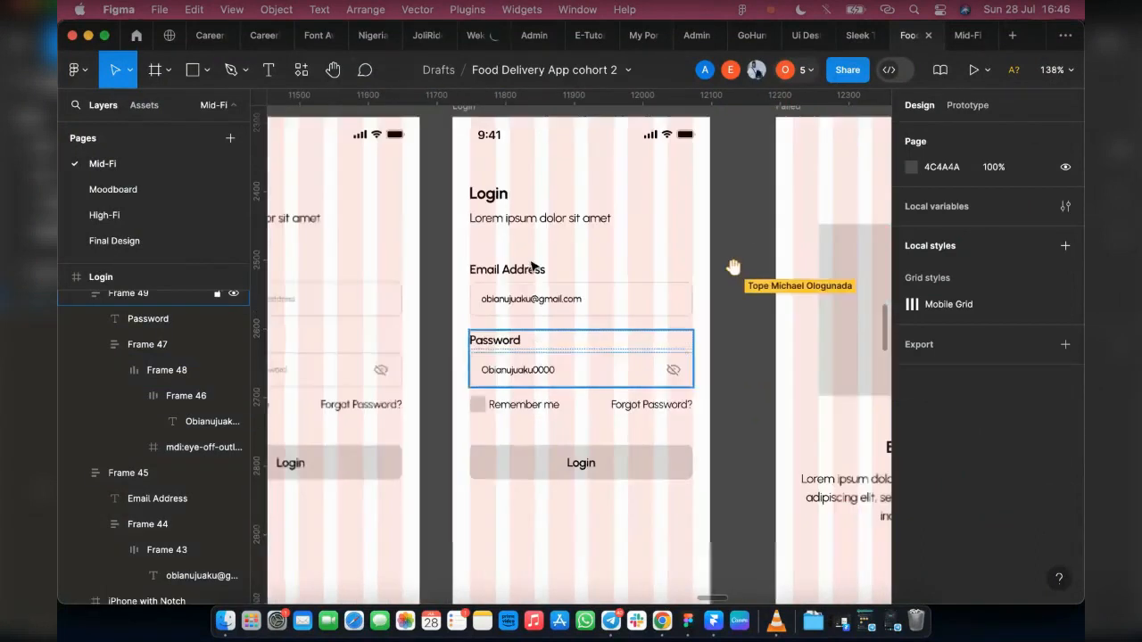
{"action": "scroll", "coordinate": [656, 416], "scroll_direction": "down", "scroll_amount": 10}
{"action": "scroll", "coordinate": [733, 283], "scroll_direction": "down", "scroll_amount": 5}
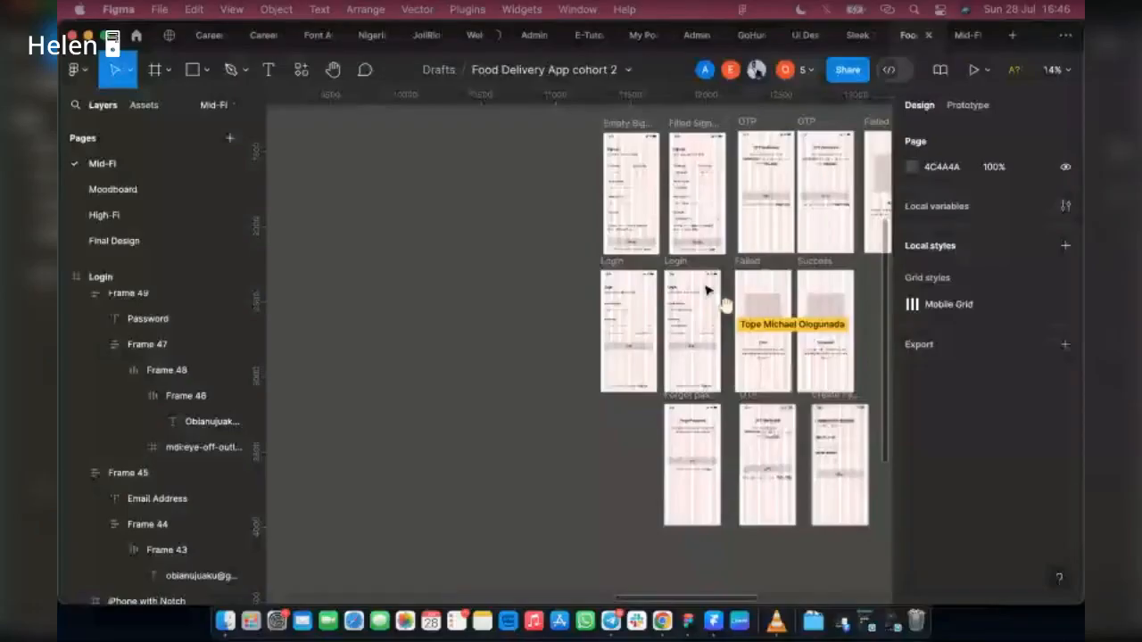
{"action": "left_click", "coordinate": [618, 272]}
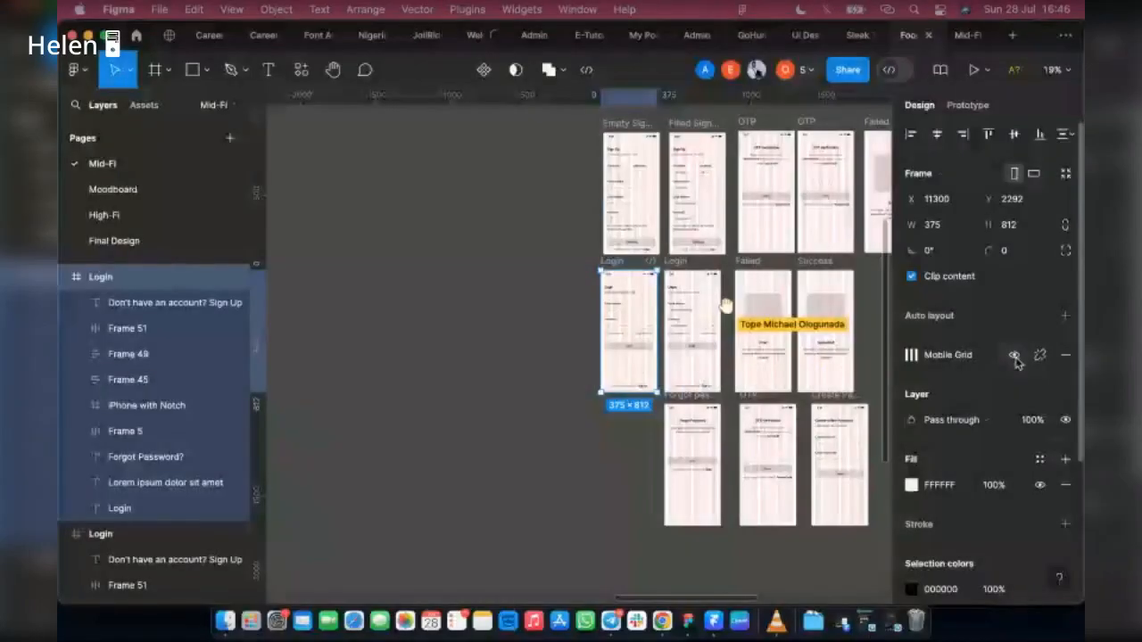
{"action": "key", "text": "ctrl+g"}
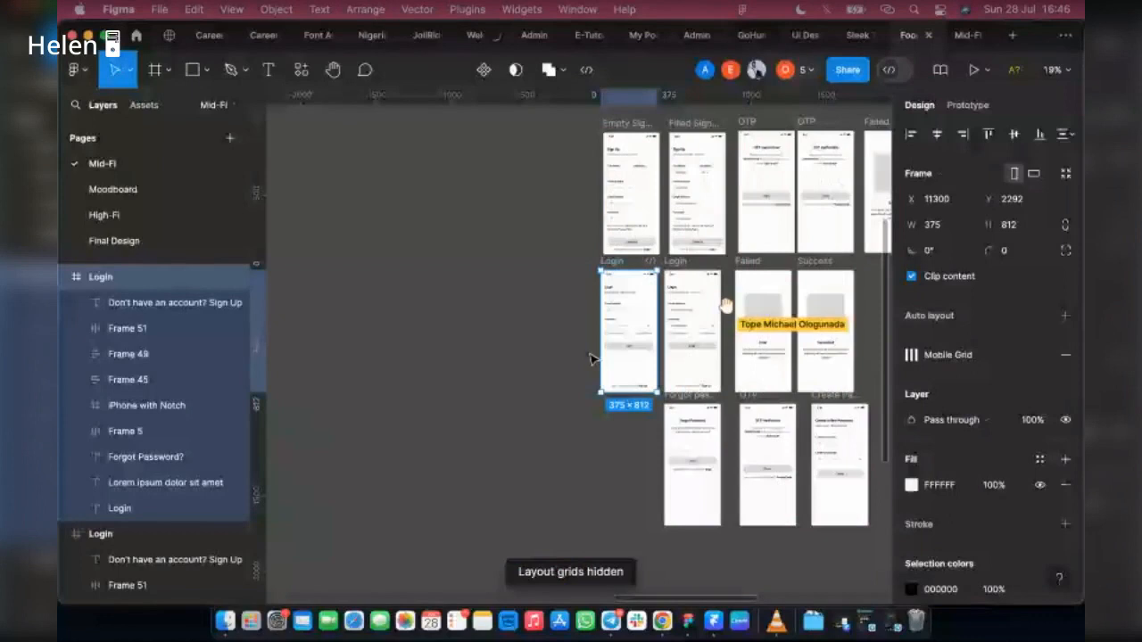
Step: Connect the left Login screen's Email Address field to the right Login screen with an on-tap, instant Navigate to interaction
{"action": "key", "text": "shift+e"}
{"action": "scroll", "coordinate": [604, 375], "scroll_direction": "right", "scroll_amount": 3}
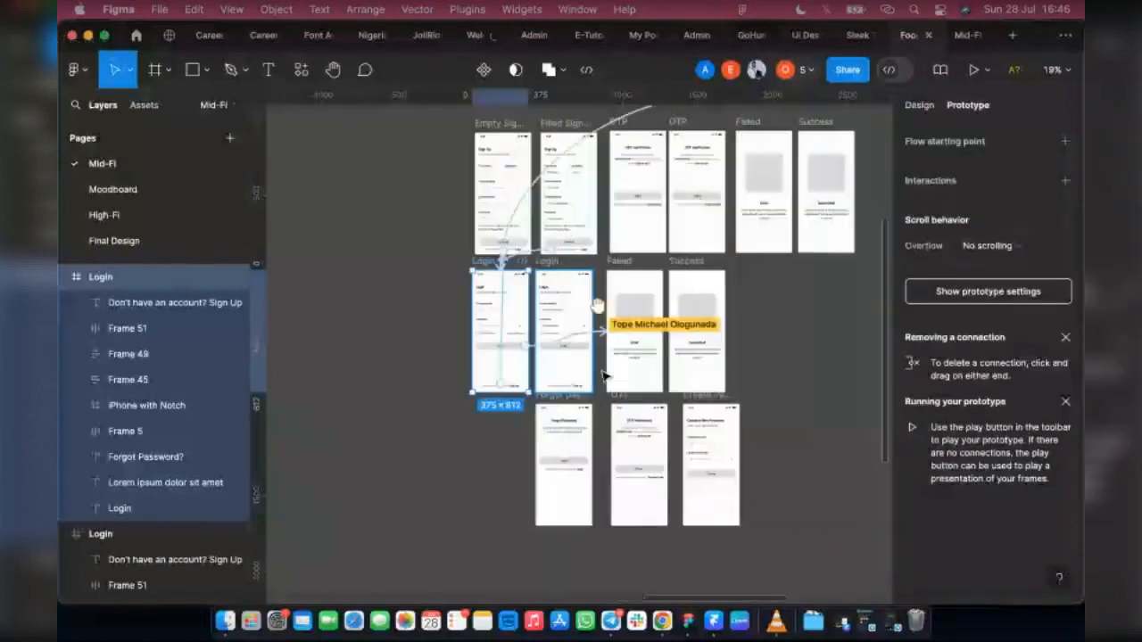
{"action": "scroll", "coordinate": [551, 340], "scroll_direction": "up", "scroll_amount": 5}
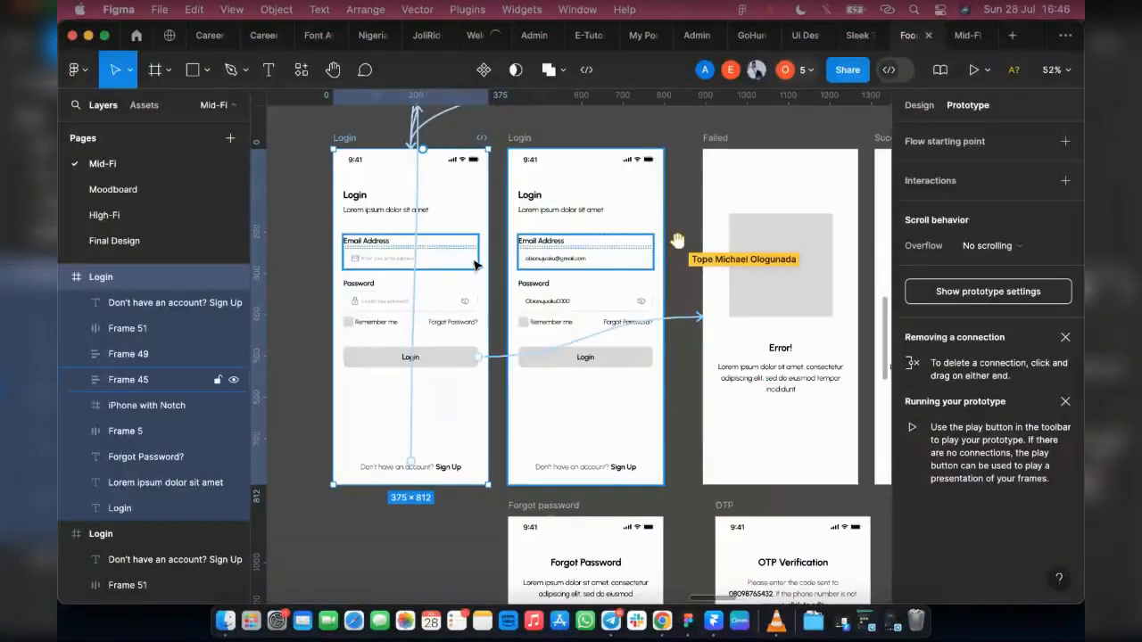
{"action": "left_click", "coordinate": [410, 253]}
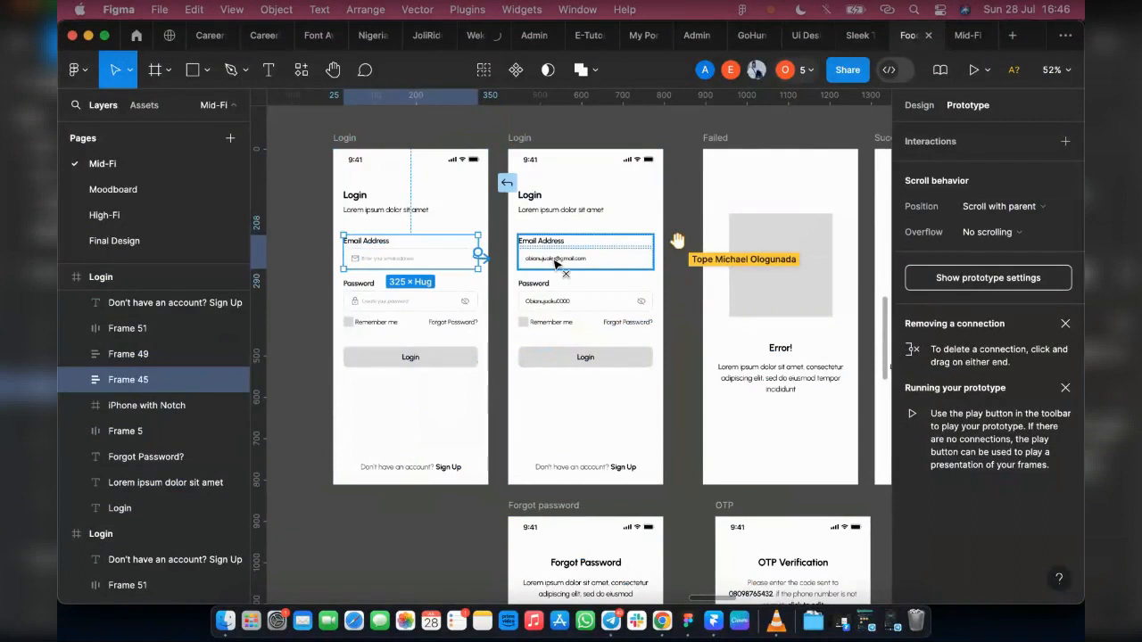
{"action": "left_click_drag", "start_coordinate": [555, 262], "coordinate": [555, 263]}
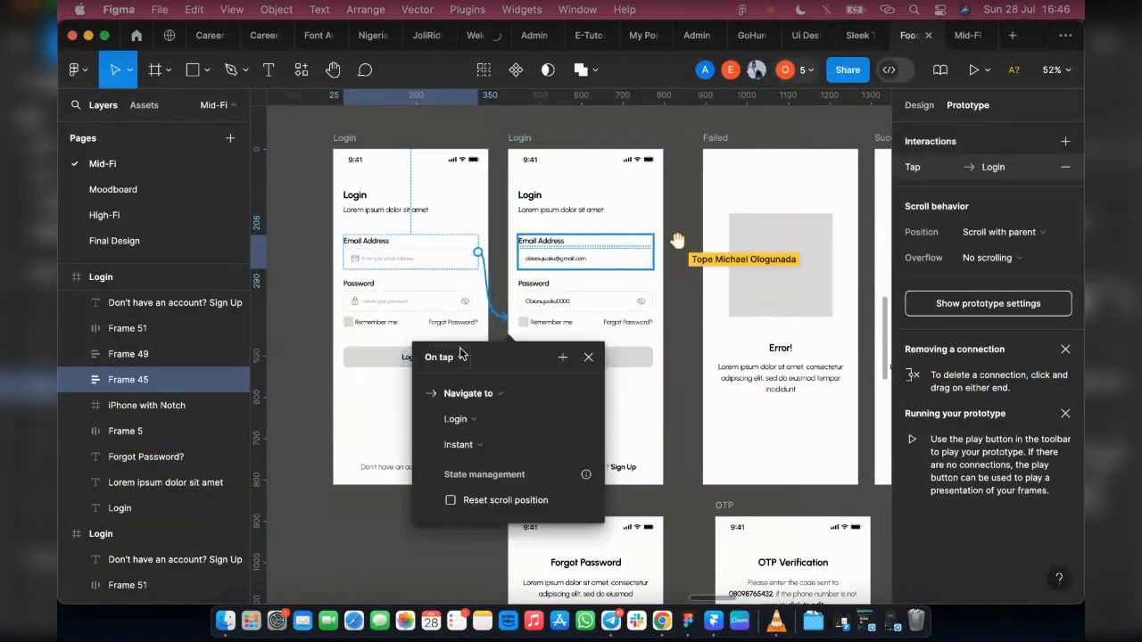
{"action": "left_click", "coordinate": [683, 475]}
{"action": "scroll", "coordinate": [684, 475], "scroll_direction": "up", "scroll_amount": 3}
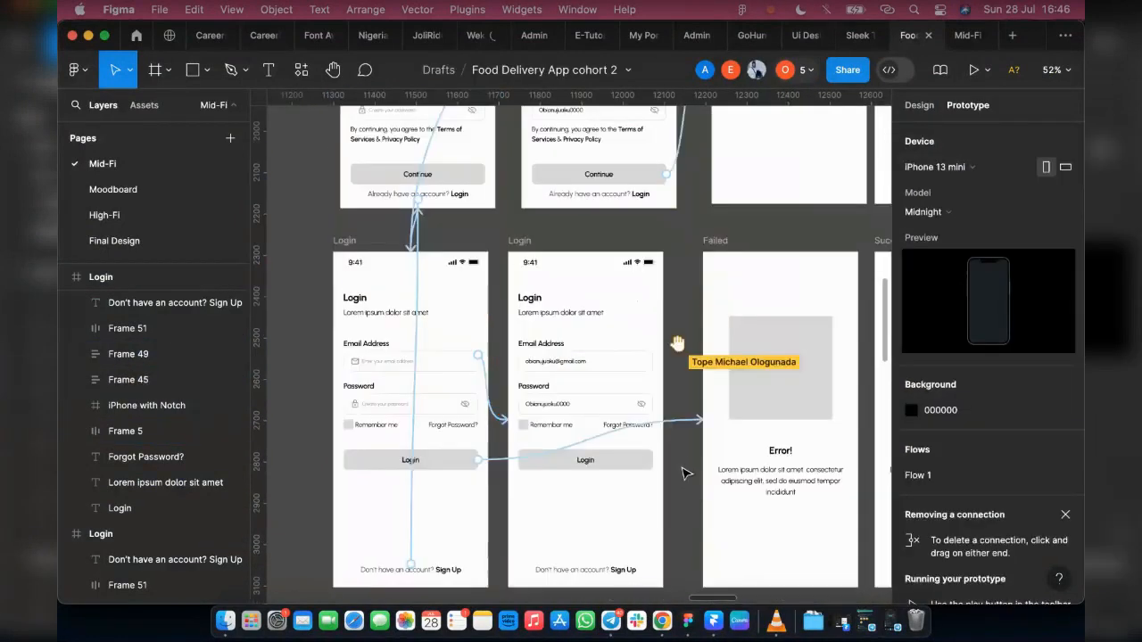
Step: Connect the right Login screen's Login button to the Empty Sign Up screen with a tap interaction
{"action": "scroll", "coordinate": [683, 482], "scroll_direction": "down", "scroll_amount": 5}
{"action": "scroll", "coordinate": [535, 374], "scroll_direction": "right", "scroll_amount": 3}
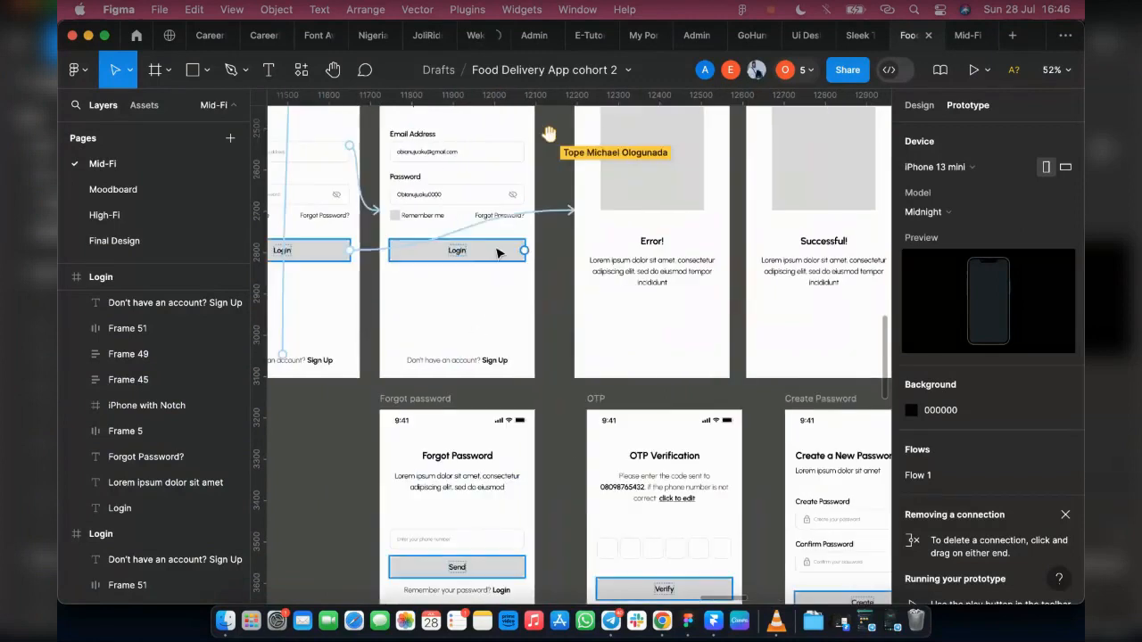
{"action": "left_click", "coordinate": [521, 249]}
{"action": "left_click_drag", "start_coordinate": [524, 250], "coordinate": [785, 286]}
{"action": "left_click_drag", "start_coordinate": [977, 143], "coordinate": [760, 41]}
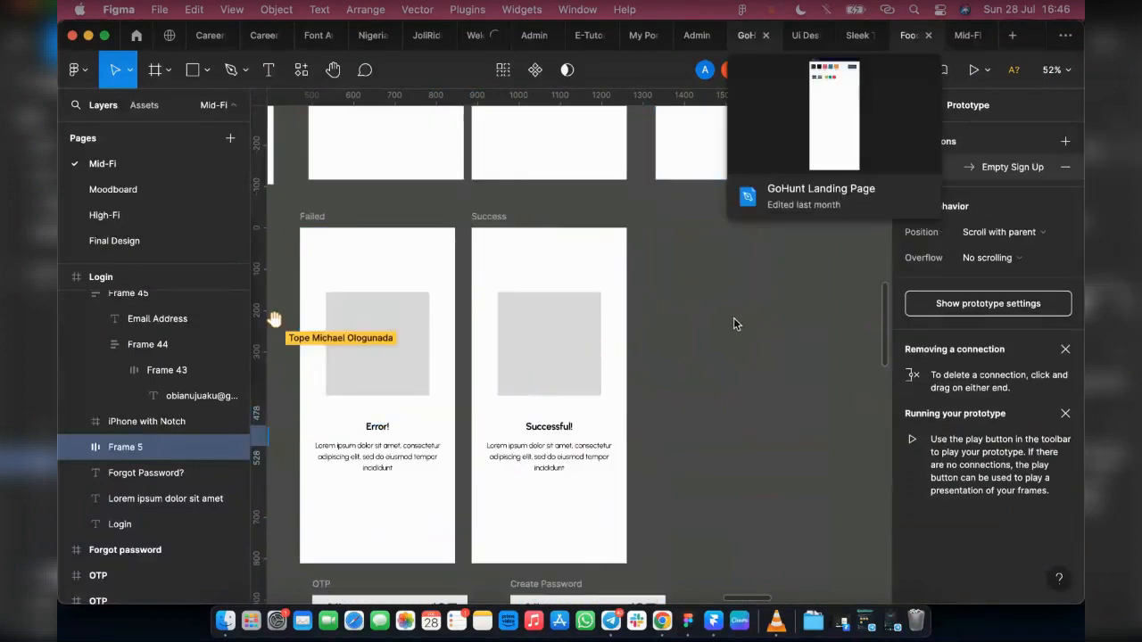
{"action": "left_click", "coordinate": [785, 373]}
{"action": "scroll", "coordinate": [747, 395], "scroll_direction": "down", "scroll_amount": 3}
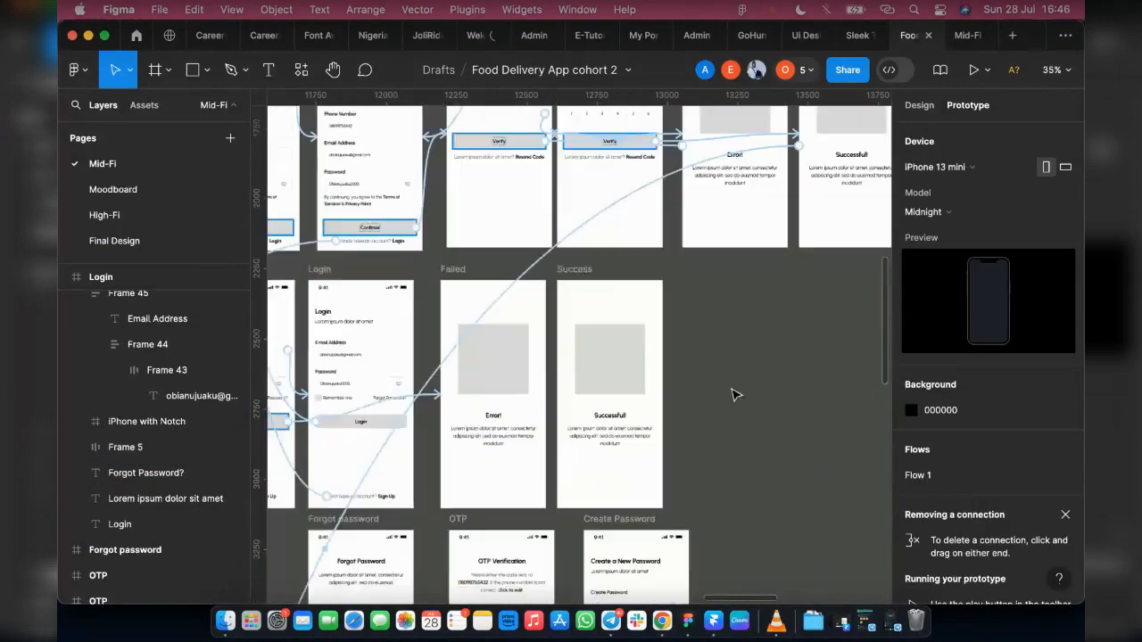
{"action": "left_click", "coordinate": [392, 421]}
{"action": "left_click_drag", "start_coordinate": [871, 297], "coordinate": [868, 232]}
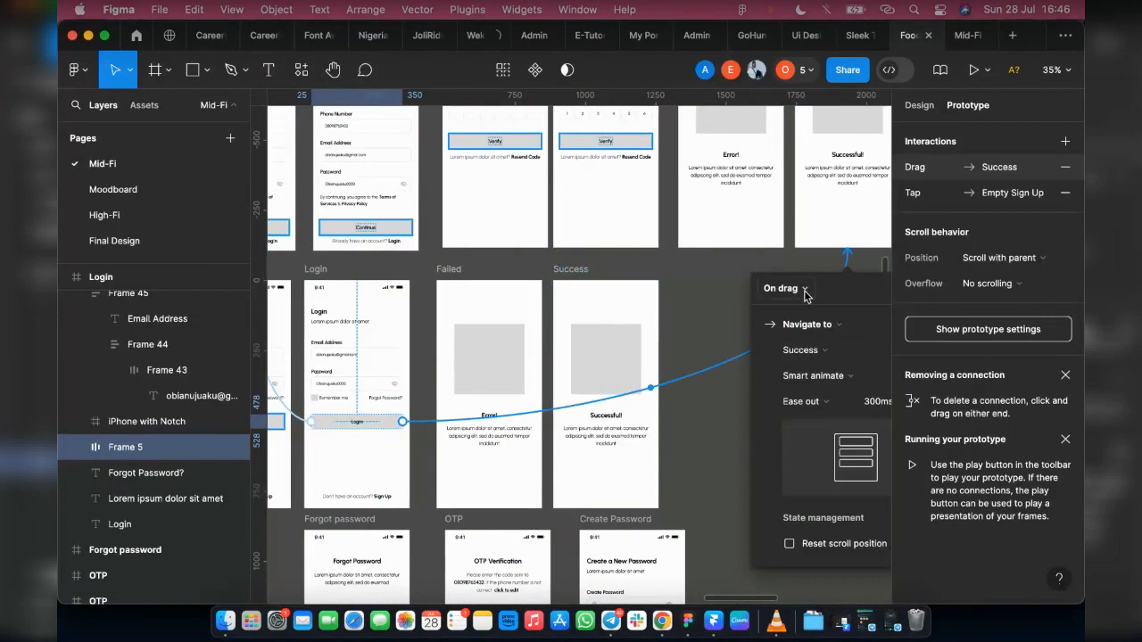
{"action": "left_click", "coordinate": [785, 289]}
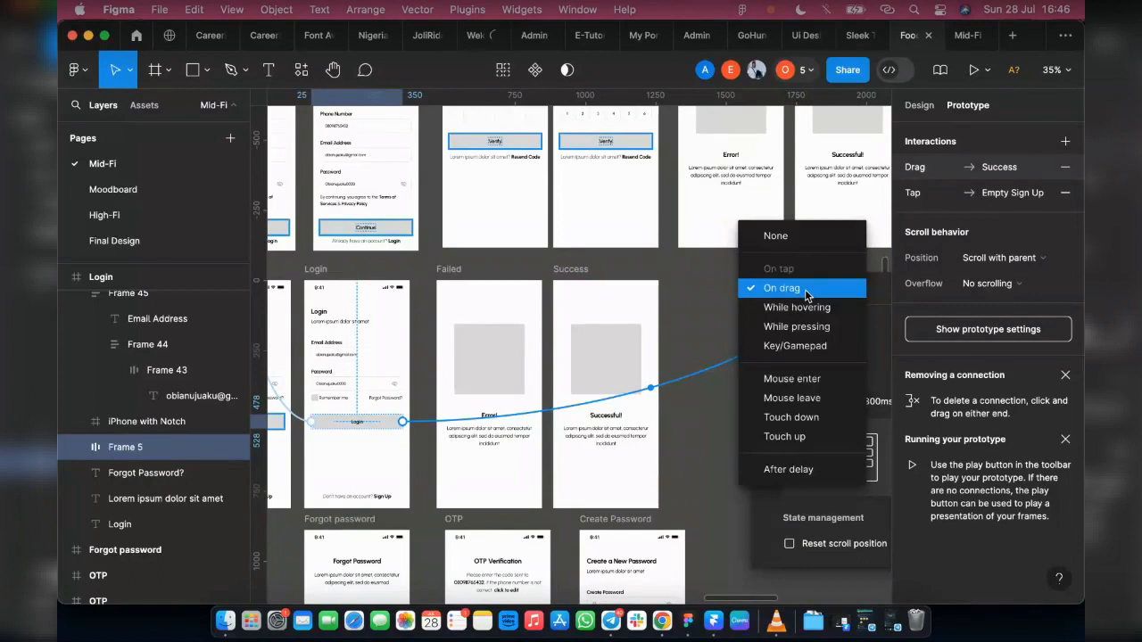
{"action": "left_click", "coordinate": [706, 306]}
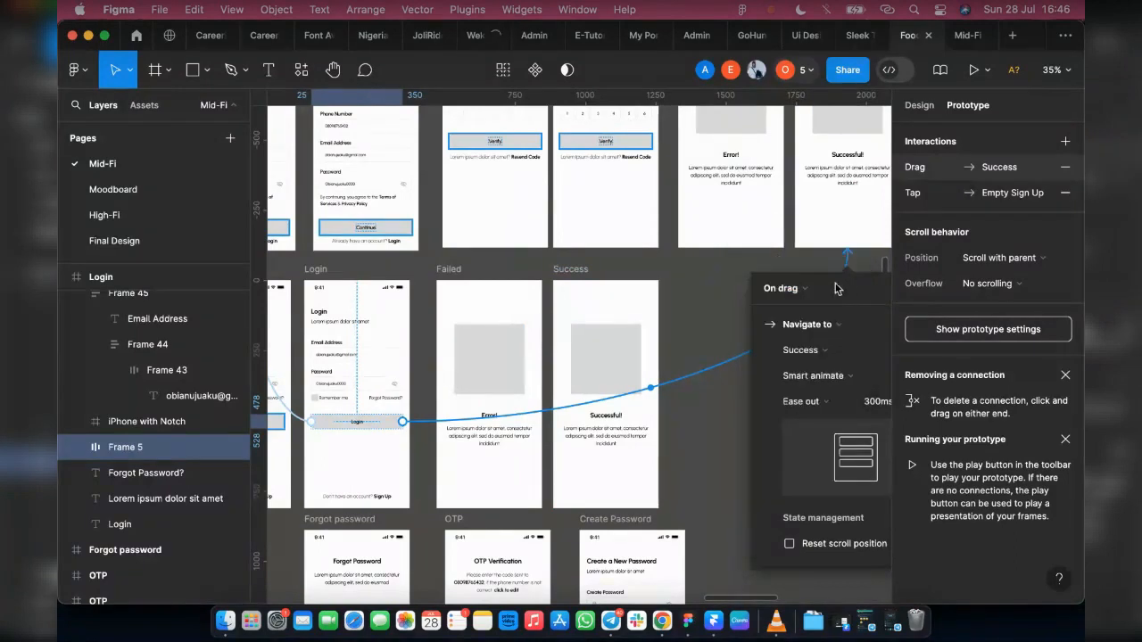
{"action": "scroll", "coordinate": [702, 304], "scroll_direction": "right", "scroll_amount": 3}
{"action": "left_click", "coordinate": [798, 288]}
{"action": "left_click", "coordinate": [950, 335]}
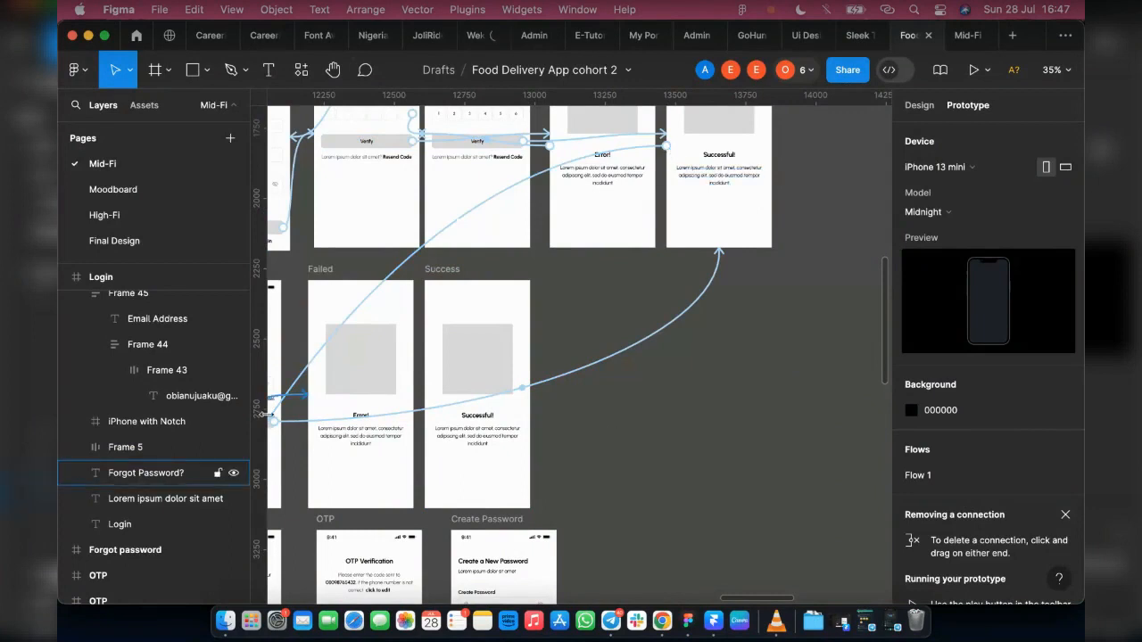
{"action": "left_click", "coordinate": [712, 287]}
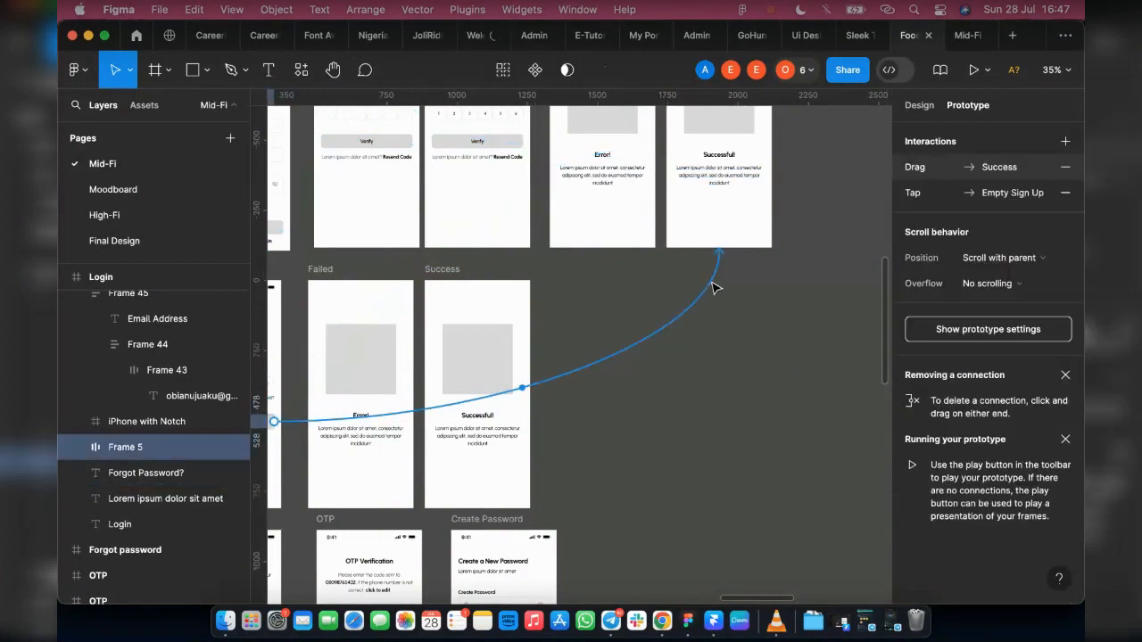
{"action": "left_click", "coordinate": [1065, 167]}
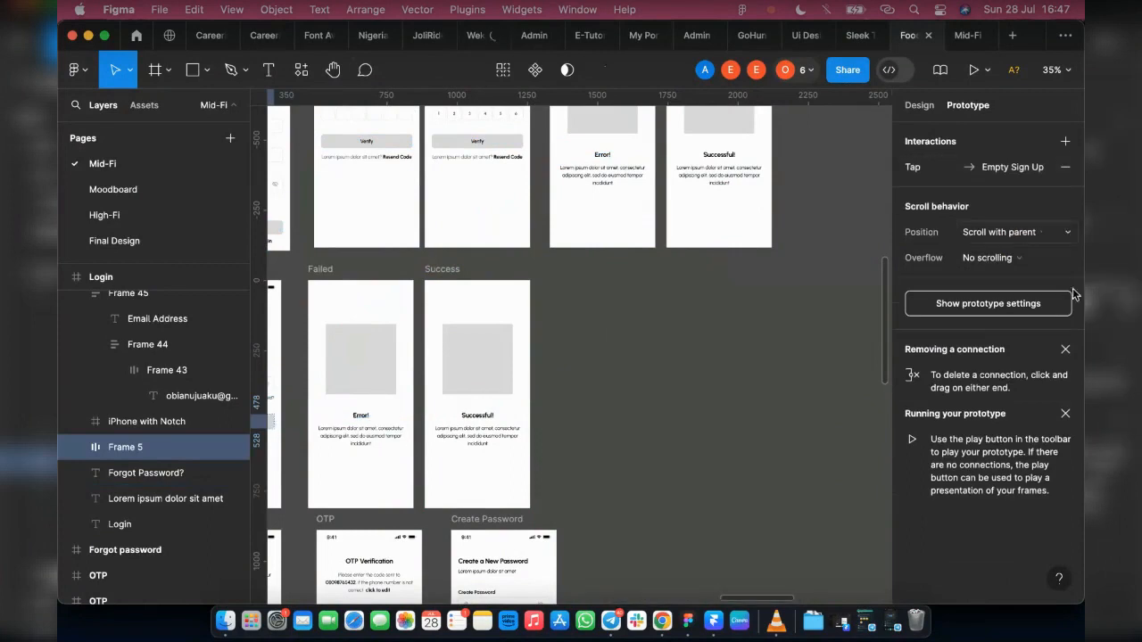
Step: Examine the interactions of the Empty Sign Up screen's Continue button and of the Success screen in the Sign Up row
{"action": "scroll", "coordinate": [620, 431], "scroll_direction": "left", "scroll_amount": 3}
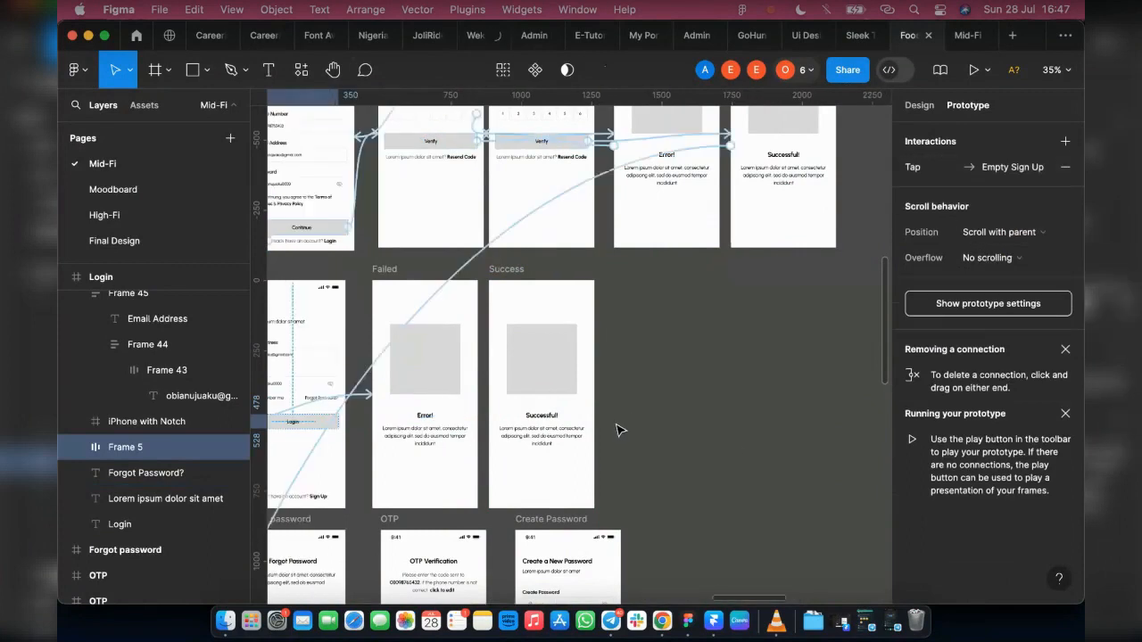
{"action": "scroll", "coordinate": [621, 431], "scroll_direction": "up", "scroll_amount": 1}
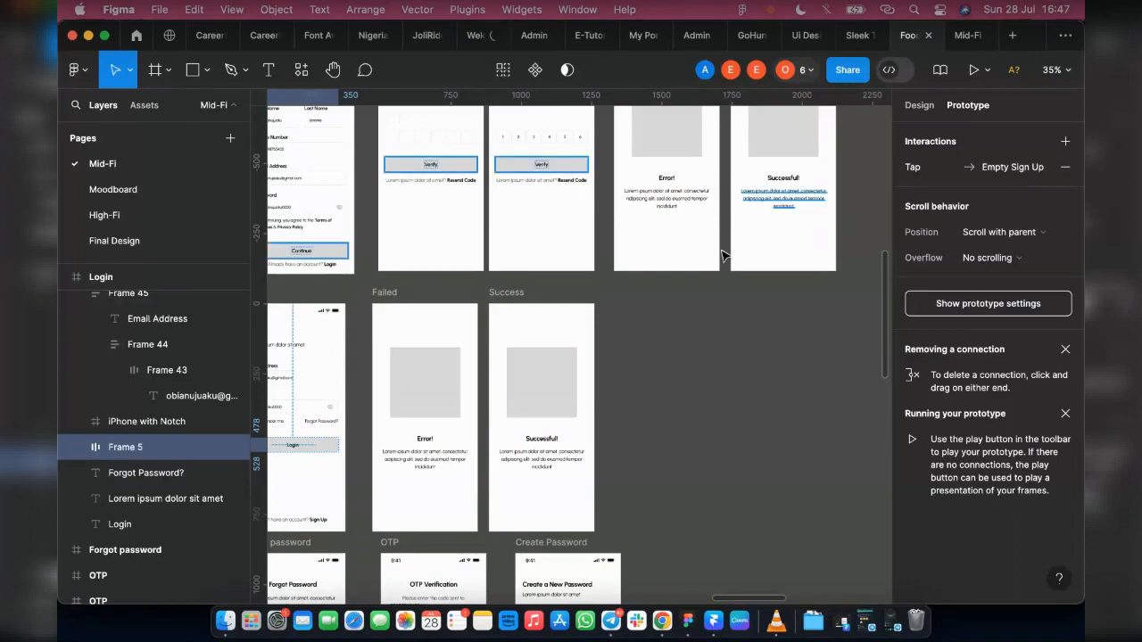
{"action": "left_click", "coordinate": [917, 303]}
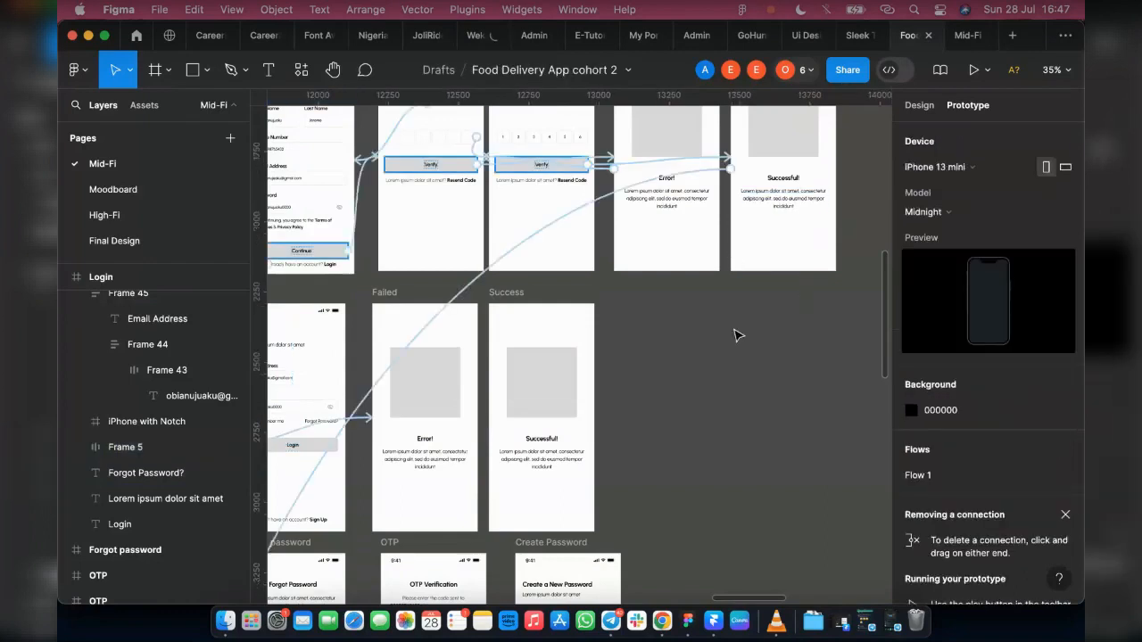
{"action": "scroll", "coordinate": [738, 334], "scroll_direction": "left", "scroll_amount": 5}
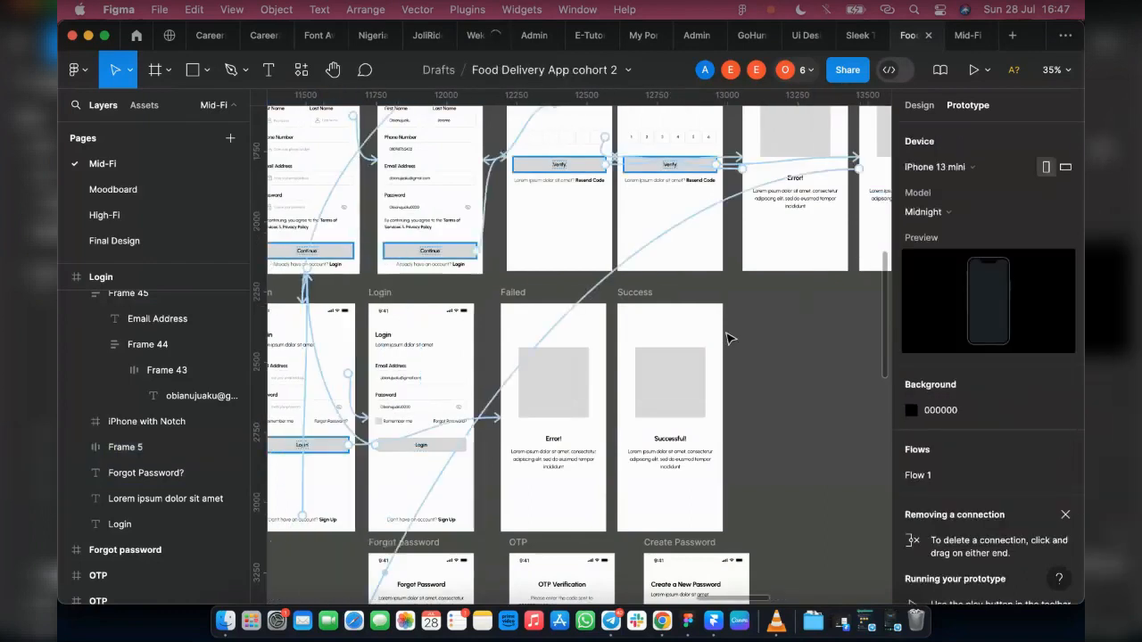
{"action": "left_click", "coordinate": [337, 254]}
{"action": "scroll", "coordinate": [457, 304], "scroll_direction": "up", "scroll_amount": 4}
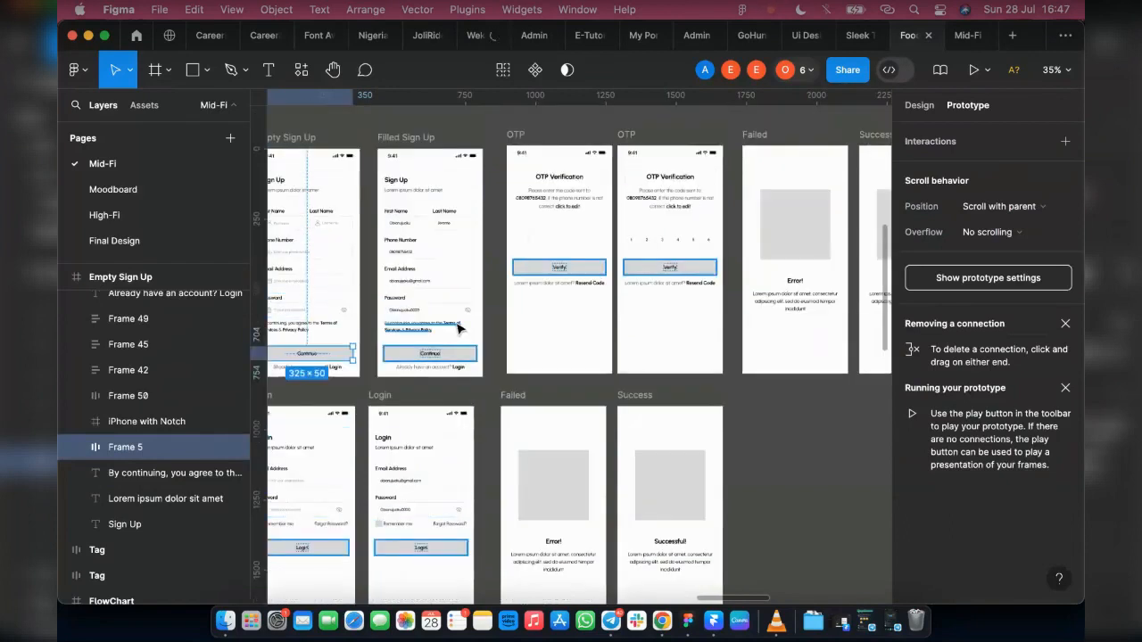
{"action": "scroll", "coordinate": [458, 329], "scroll_direction": "down", "scroll_amount": 2}
{"action": "left_click", "coordinate": [835, 299]}
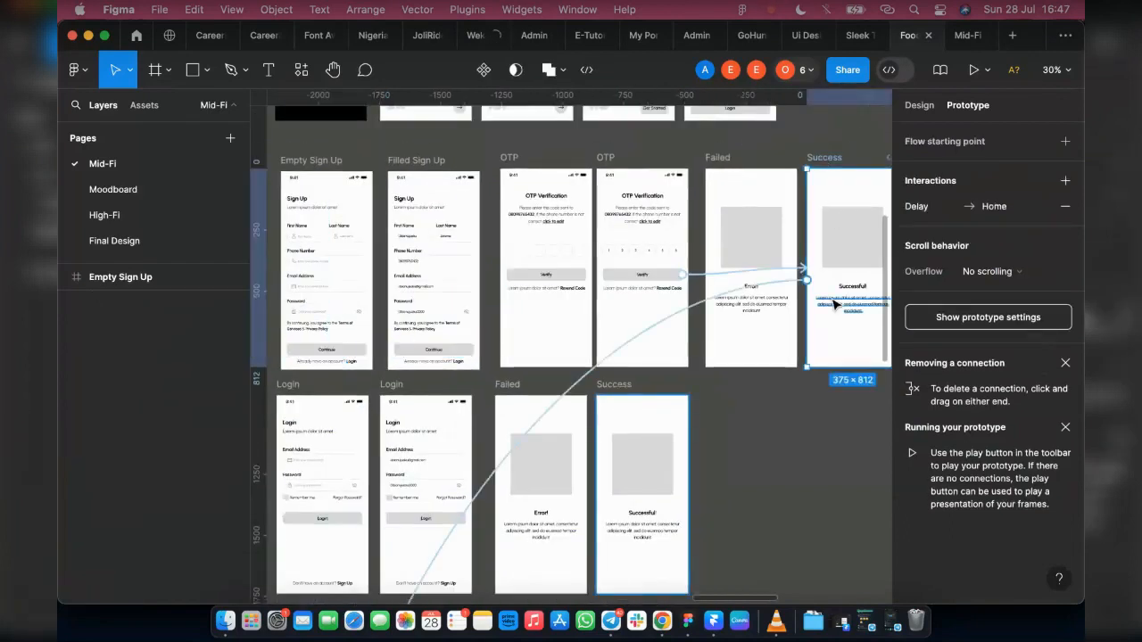
{"action": "scroll", "coordinate": [607, 233], "scroll_direction": "down", "scroll_amount": 5}
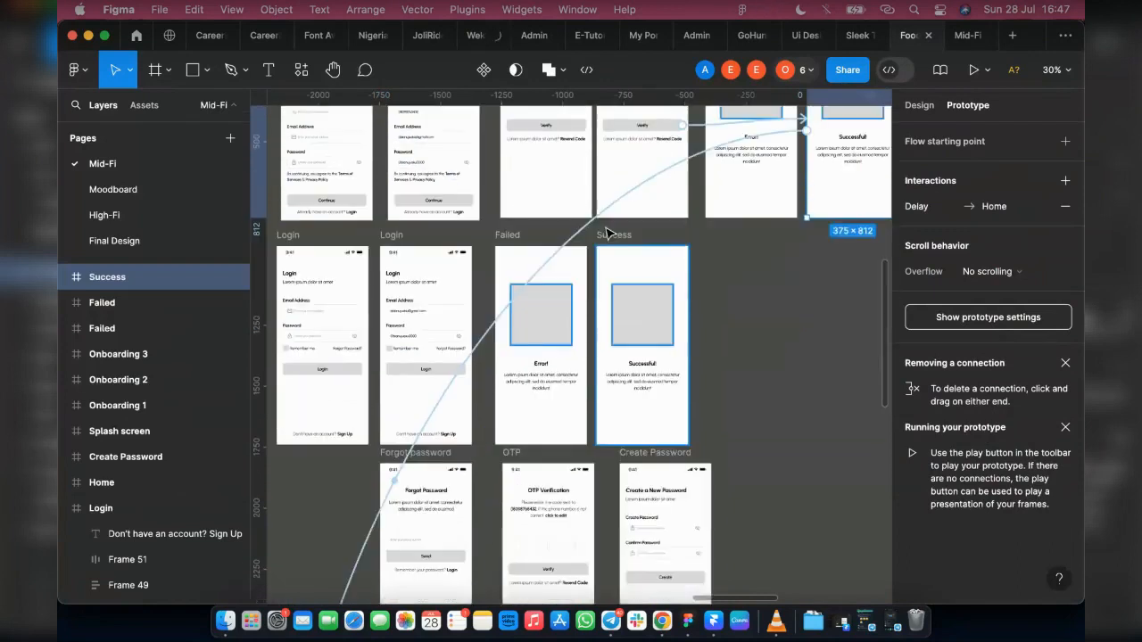
Step: Move the Success screen from the Login row to the Forgot password row, beside the Create Password screen
{"action": "left_click", "coordinate": [608, 245]}
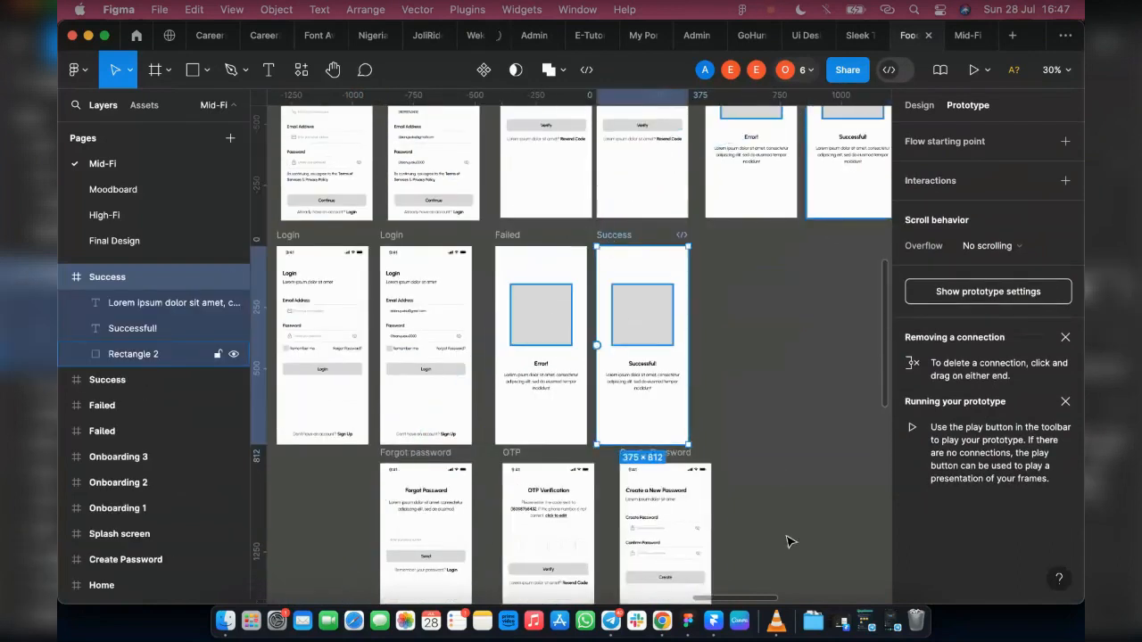
{"action": "left_click_drag", "start_coordinate": [787, 545], "coordinate": [785, 546]}
{"action": "scroll", "coordinate": [813, 290], "scroll_direction": "up", "scroll_amount": 5}
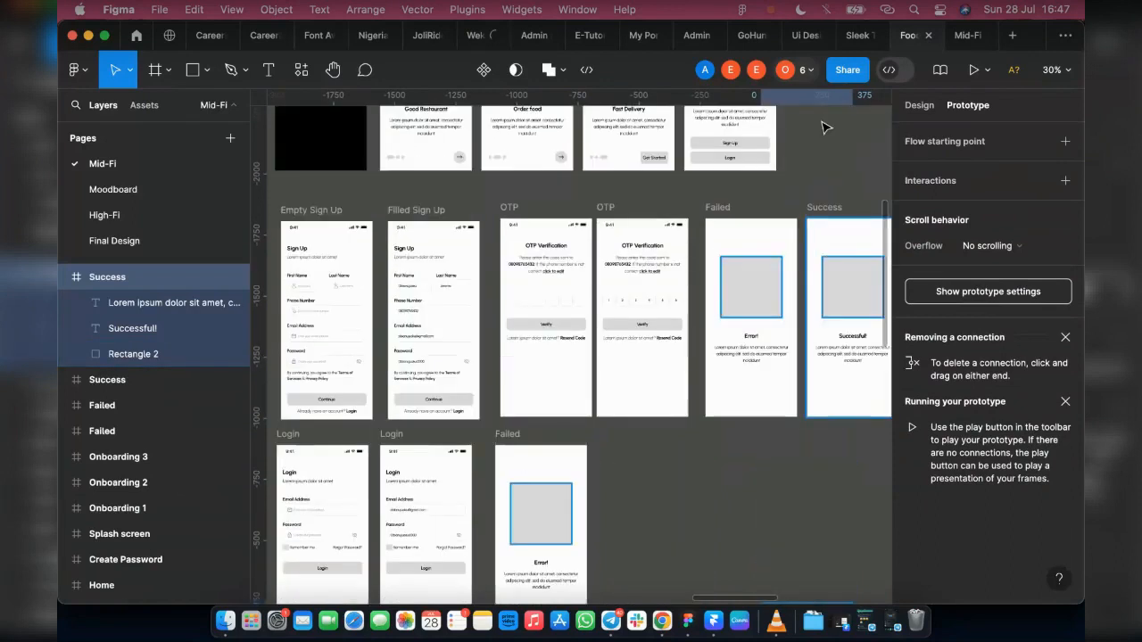
Step: Duplicate the Sign Up row's Success screen, with its delayed interaction to Home, into the Login row beside the Failed screen
{"action": "left_click", "coordinate": [823, 207]}
{"action": "left_click_drag", "start_coordinate": [851, 275], "coordinate": [631, 530]}
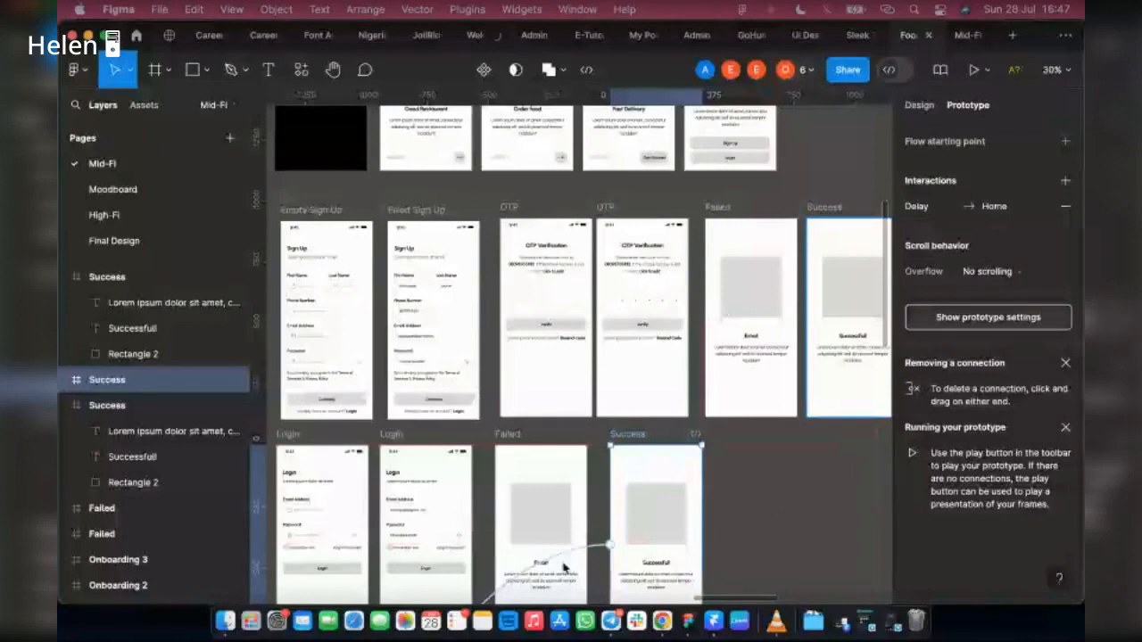
{"action": "left_click", "coordinate": [599, 536]}
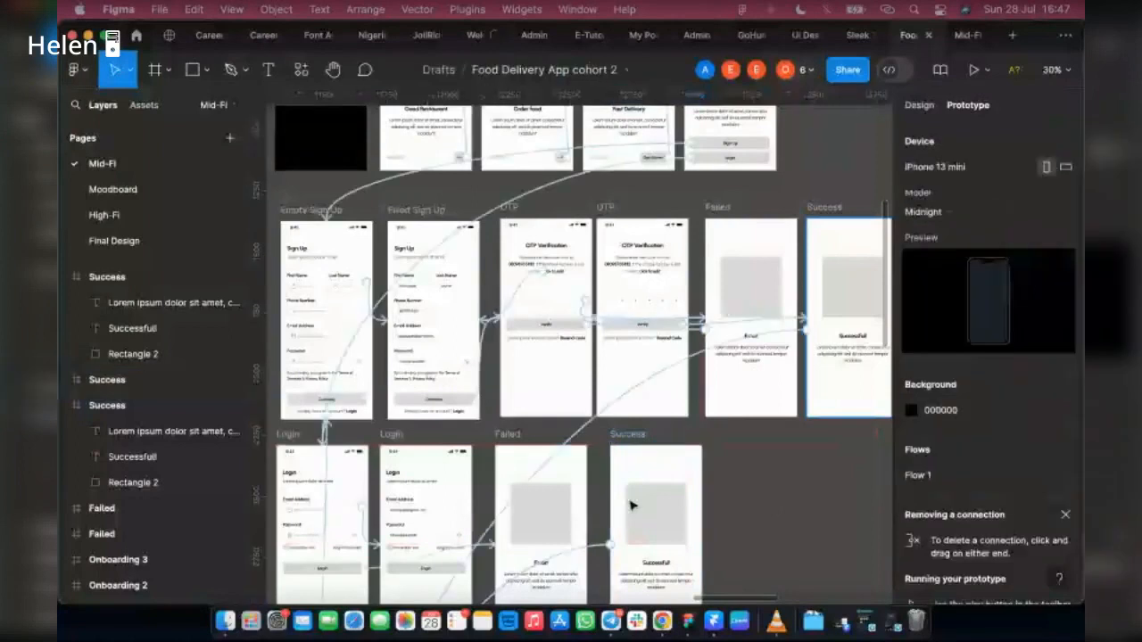
Step: Connect the filled Login screen's Login button to the Success screen in the Login row
{"action": "scroll", "coordinate": [630, 506], "scroll_direction": "down", "scroll_amount": 3}
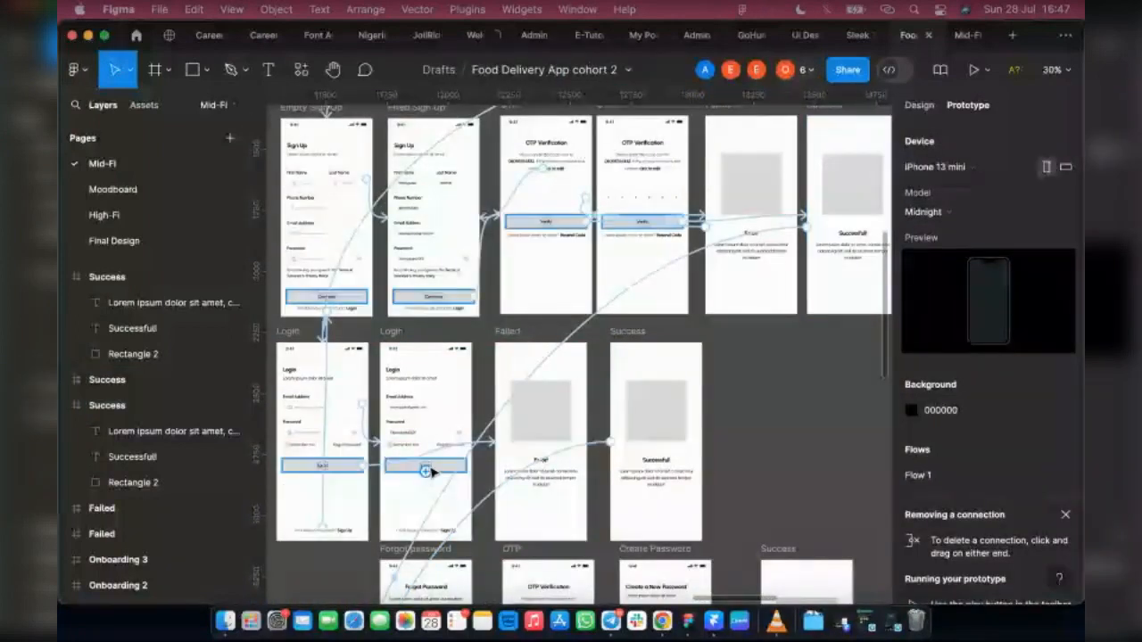
{"action": "left_click", "coordinate": [432, 467]}
{"action": "left_click", "coordinate": [622, 333]}
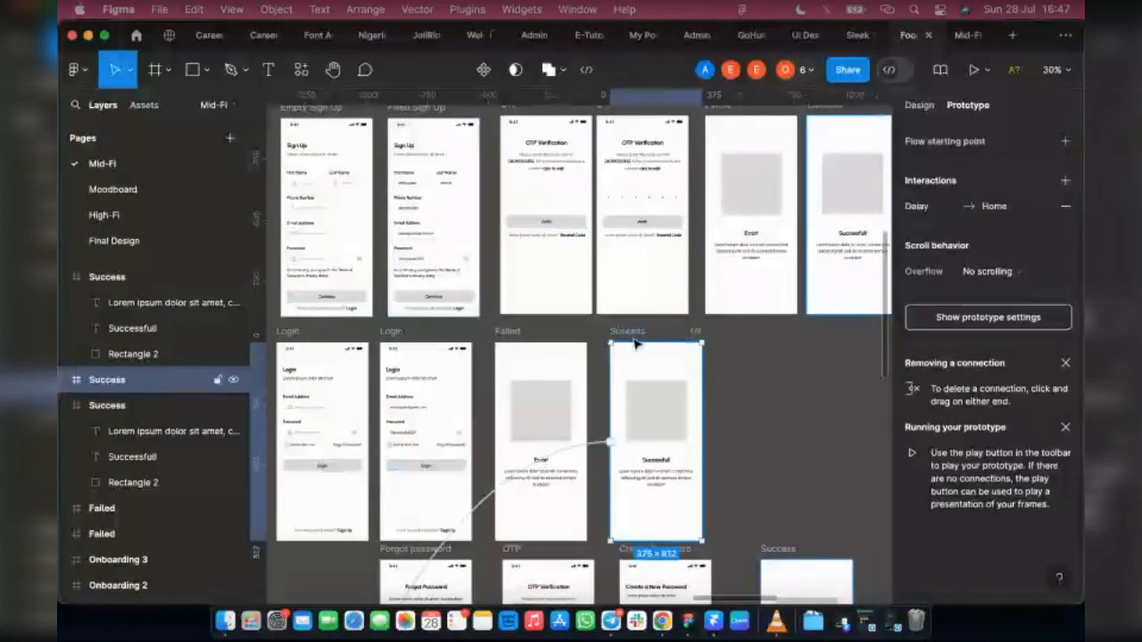
{"action": "left_click_drag", "start_coordinate": [464, 467], "coordinate": [659, 446]}
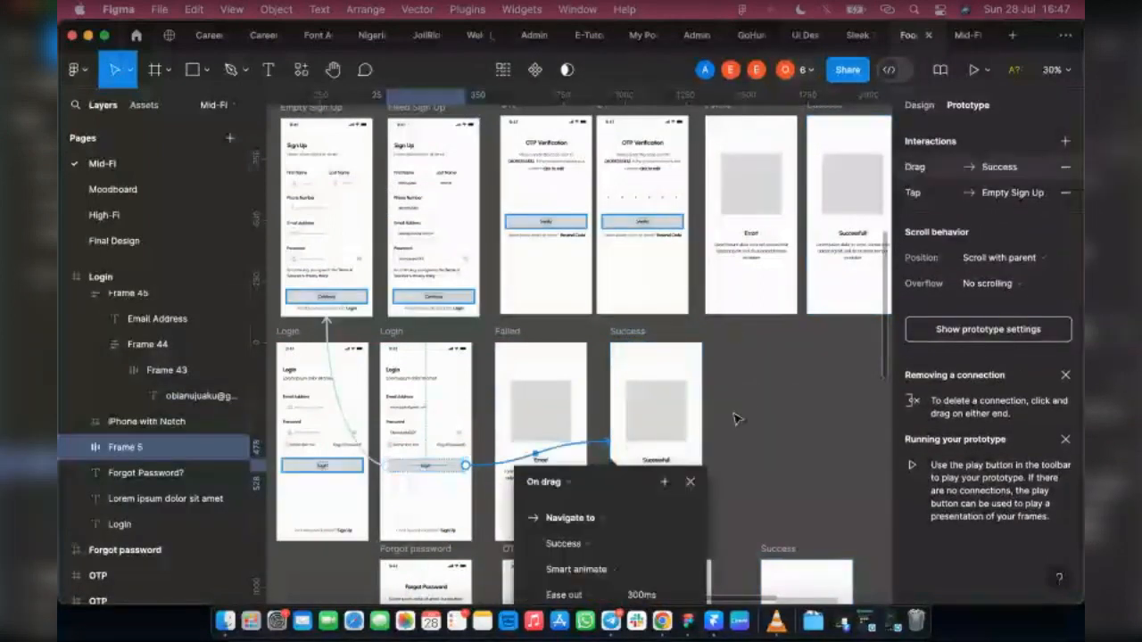
{"action": "scroll", "coordinate": [750, 443], "scroll_direction": "right", "scroll_amount": 3}
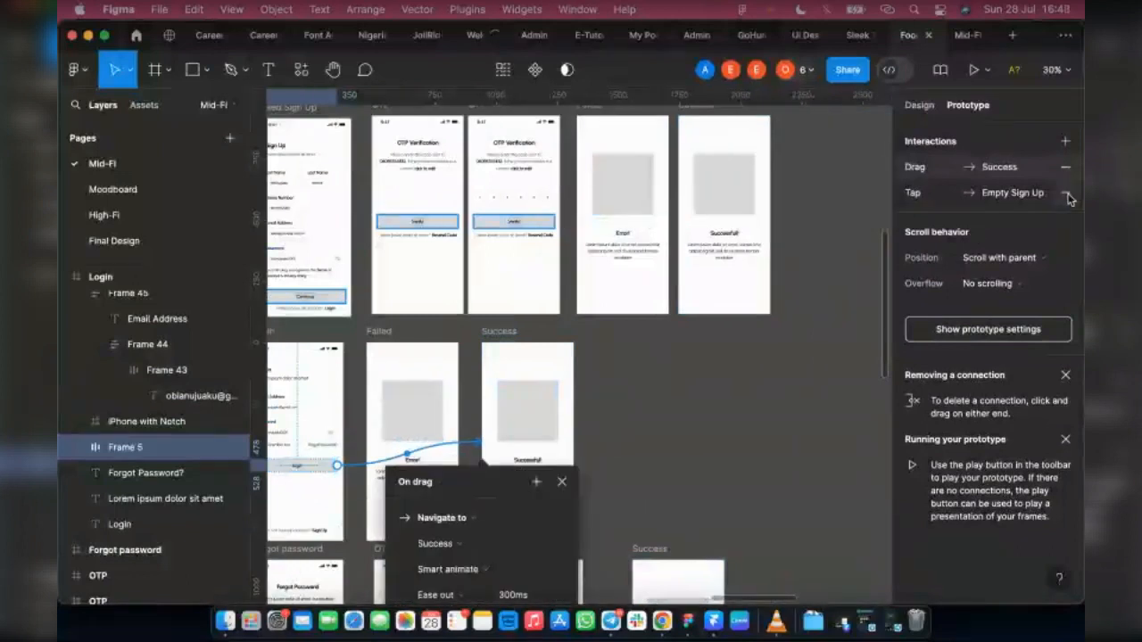
Step: Remove the filled Login button's interaction to Empty Sign Up and make its connection to Success trigger on tap
{"action": "left_click", "coordinate": [1065, 193]}
{"action": "scroll", "coordinate": [691, 173], "scroll_direction": "up", "scroll_amount": 2}
{"action": "left_click", "coordinate": [689, 151]}
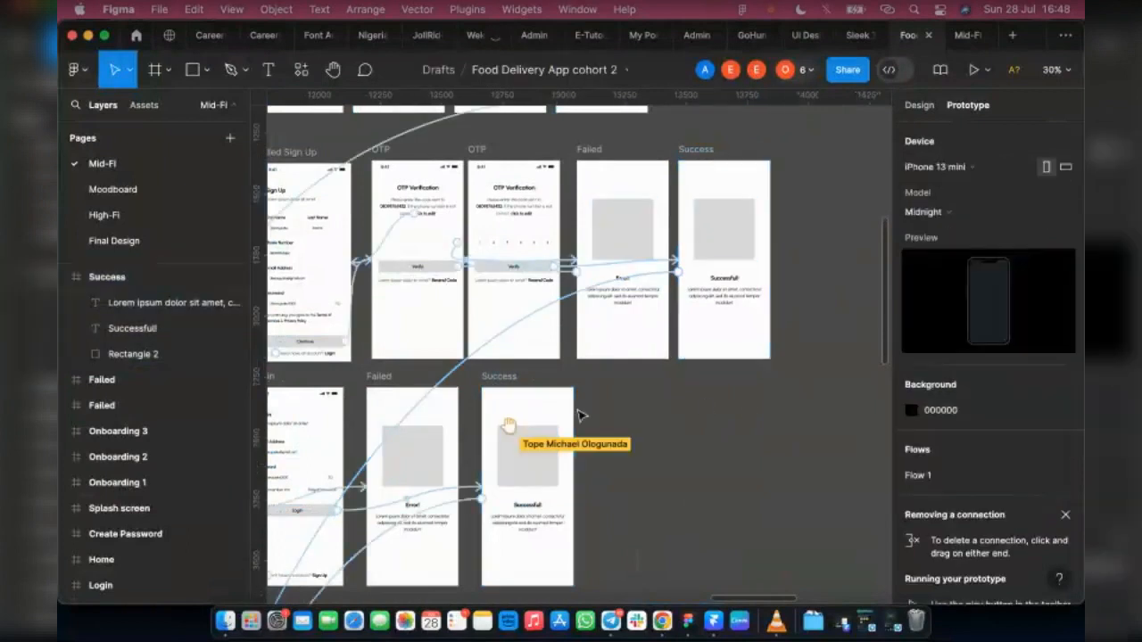
{"action": "scroll", "coordinate": [339, 483], "scroll_direction": "down", "scroll_amount": 2}
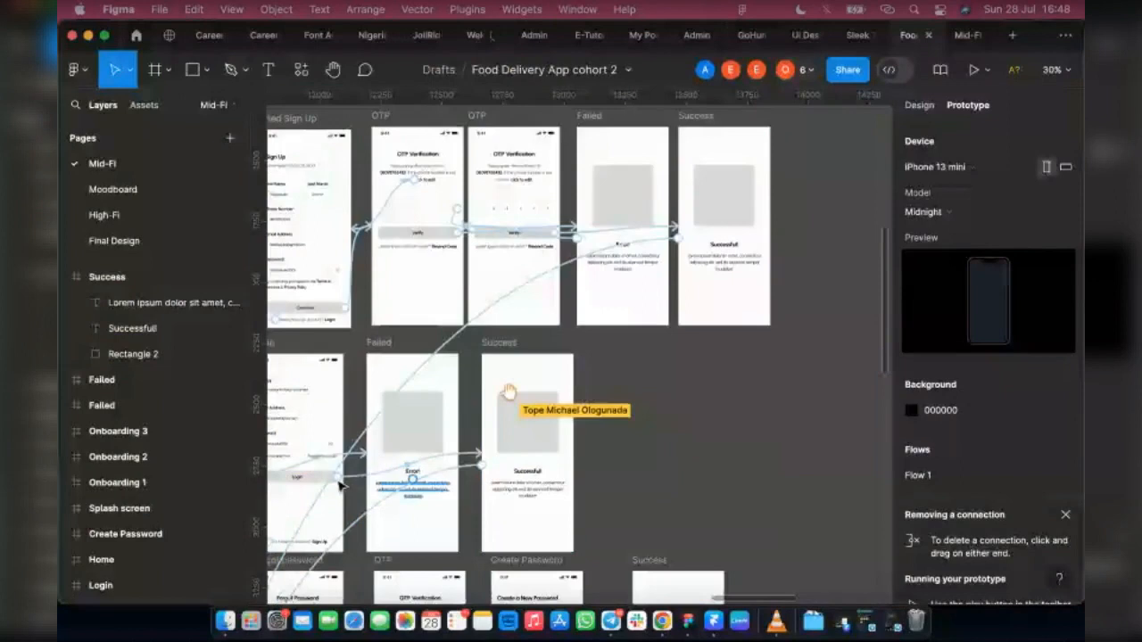
{"action": "left_click", "coordinate": [388, 477]}
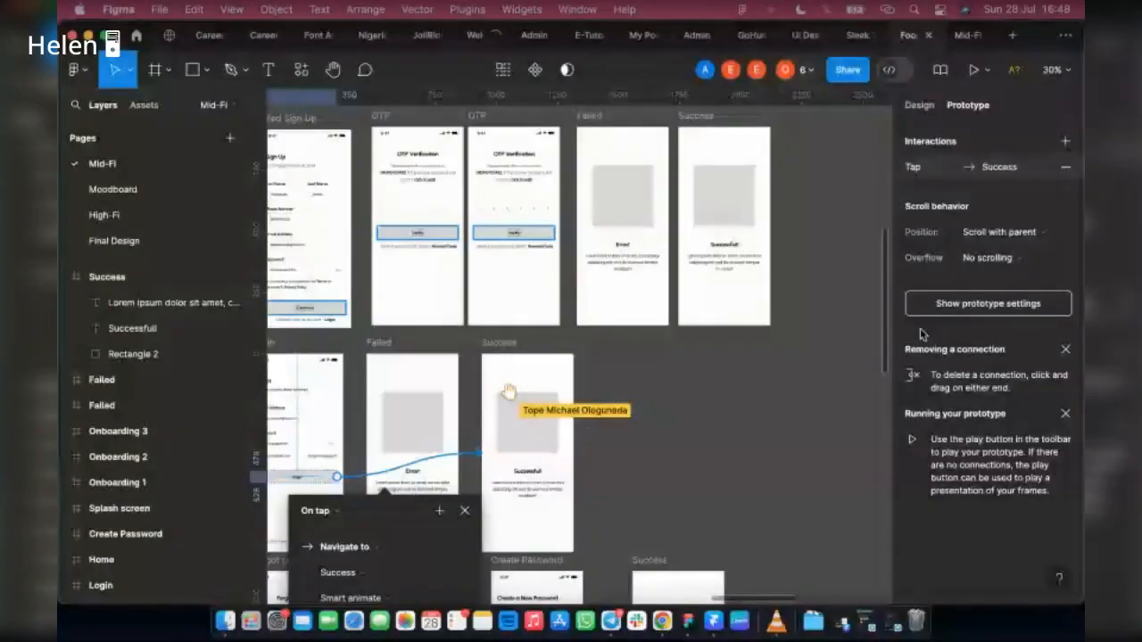
{"action": "left_click", "coordinate": [797, 405]}
{"action": "scroll", "coordinate": [513, 412], "scroll_direction": "down", "scroll_amount": 2}
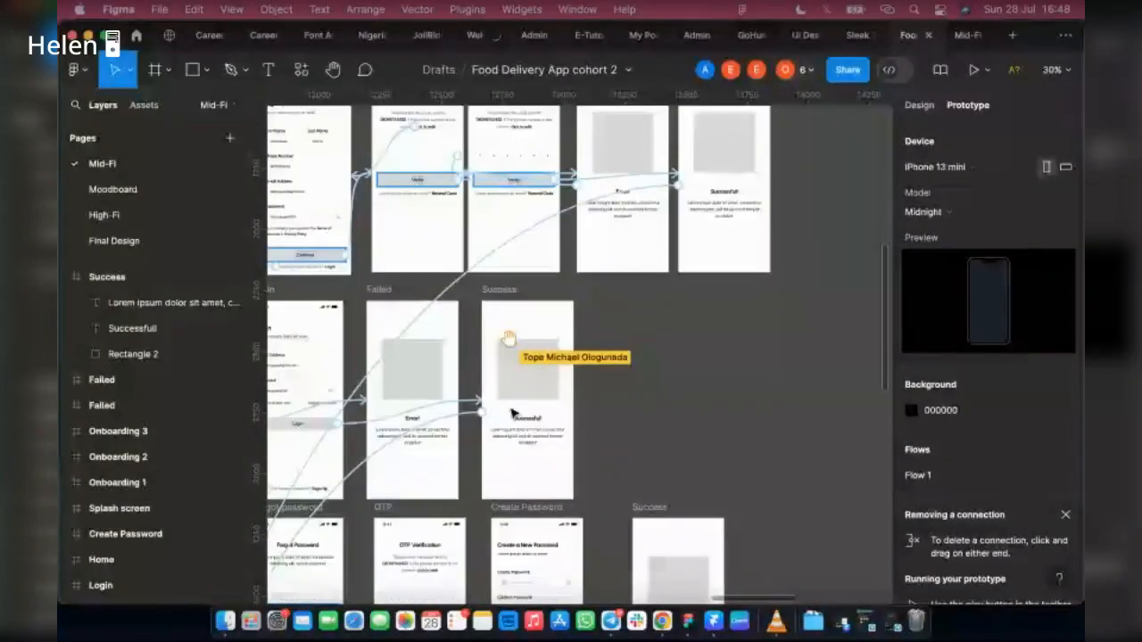
Step: Open an inline preview of Flow 1 starting from the Splash screen
{"action": "scroll", "coordinate": [513, 412], "scroll_direction": "left", "scroll_amount": 3}
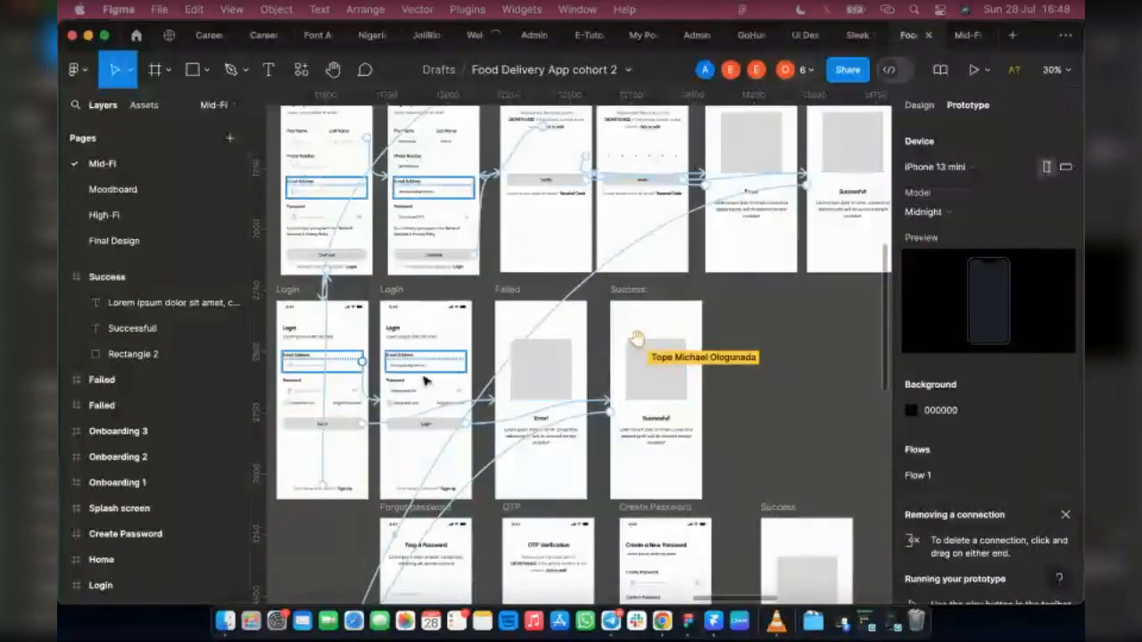
{"action": "scroll", "coordinate": [625, 393], "scroll_direction": "down", "scroll_amount": 3}
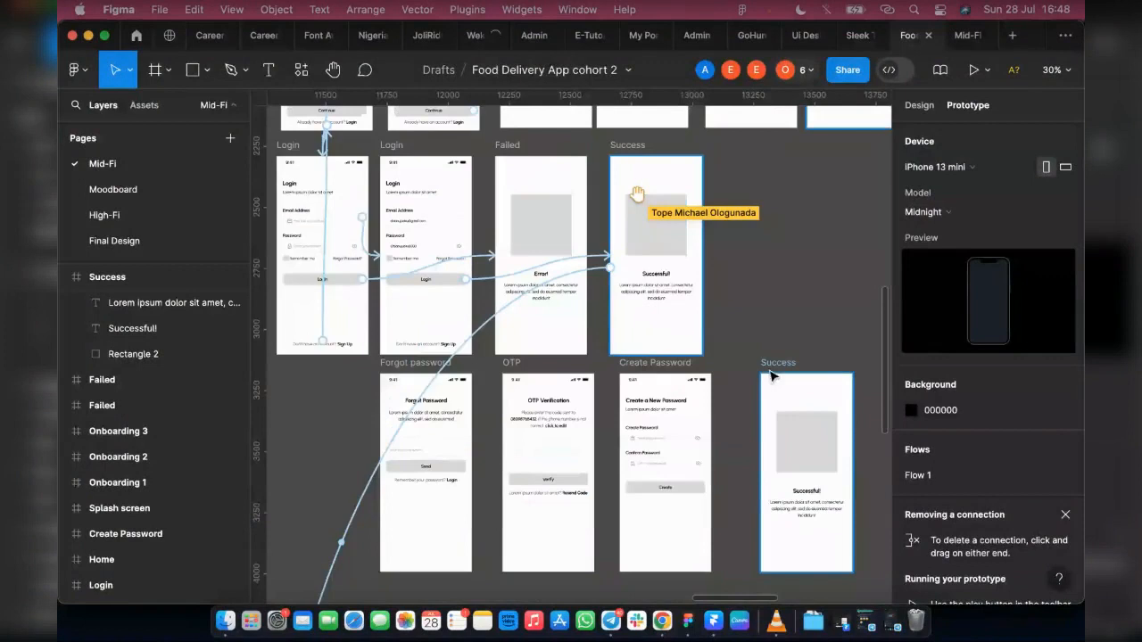
{"action": "left_click", "coordinate": [765, 401]}
{"action": "scroll", "coordinate": [765, 401], "scroll_direction": "up", "scroll_amount": 3}
{"action": "scroll", "coordinate": [764, 402], "scroll_direction": "left", "scroll_amount": 3}
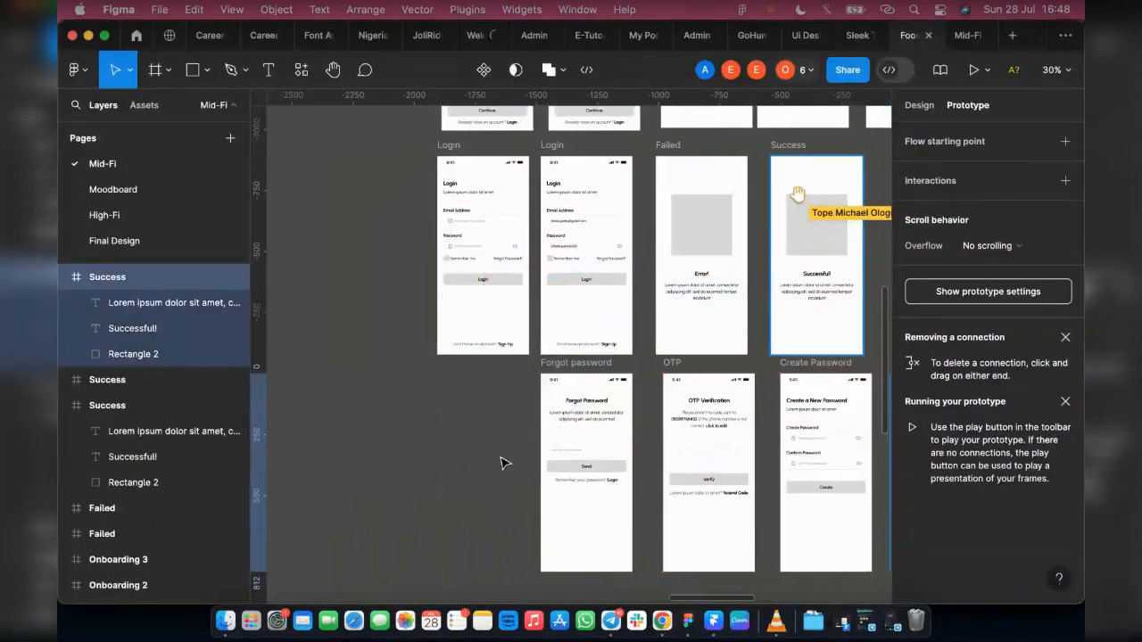
{"action": "scroll", "coordinate": [456, 431], "scroll_direction": "up", "scroll_amount": 2}
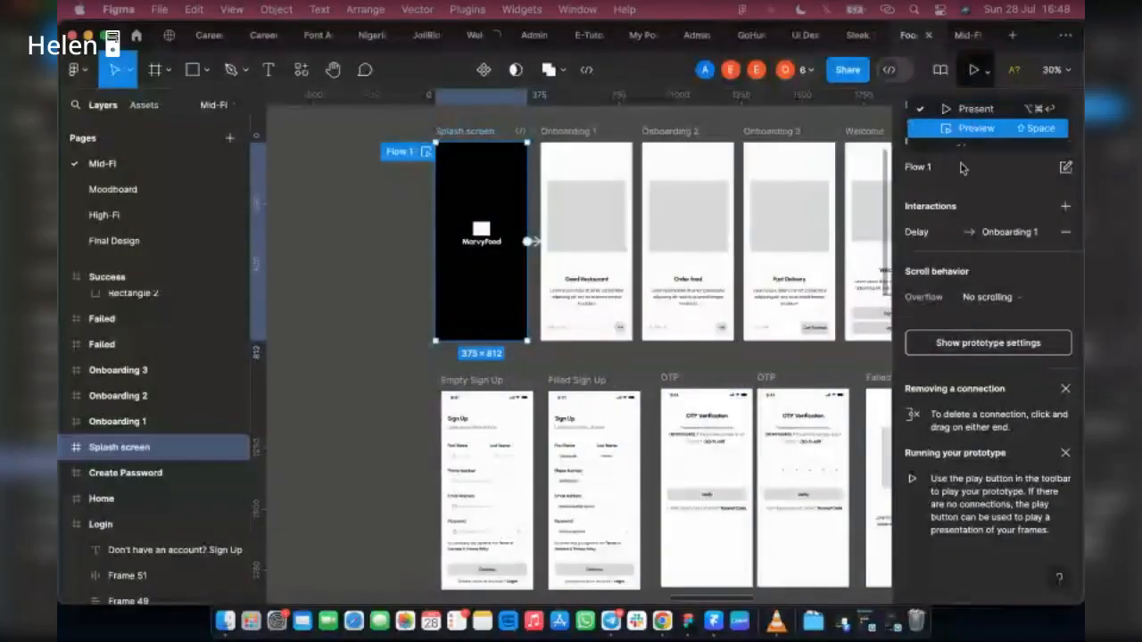
{"action": "left_click", "coordinate": [976, 129]}
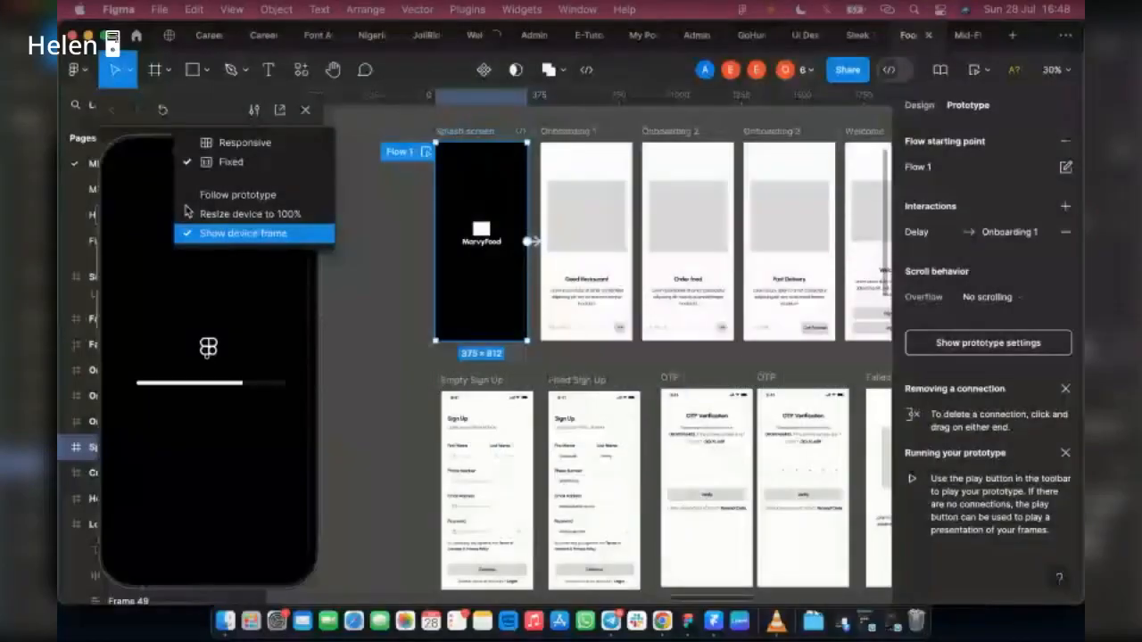
{"action": "left_click", "coordinate": [341, 276]}
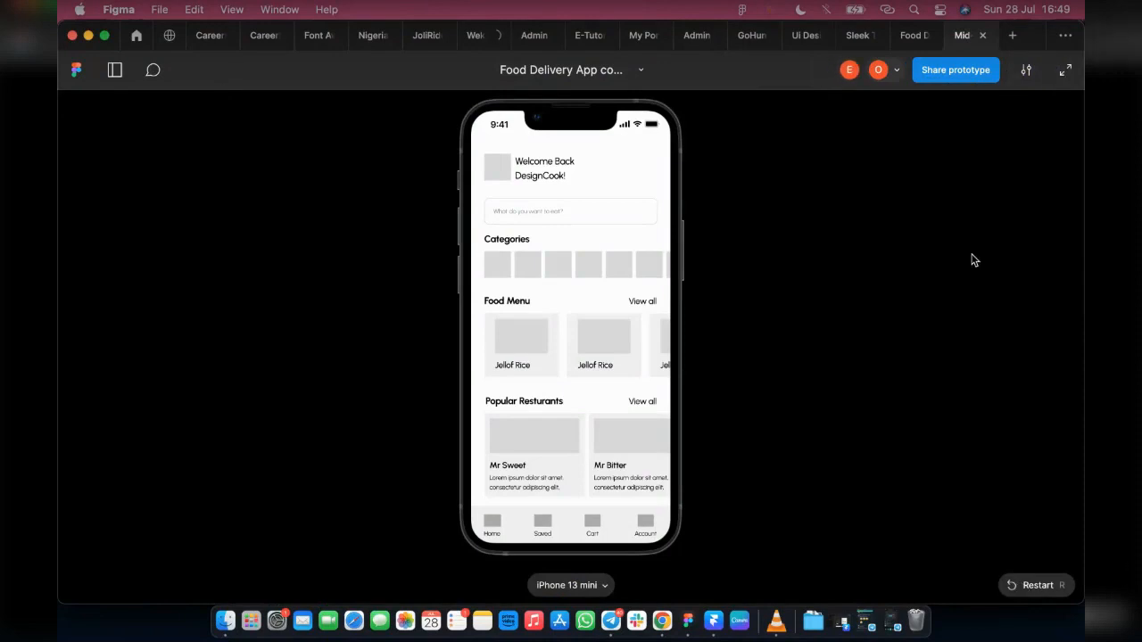
Step: Restart the presented prototype and play it from onboarding through Welcome and the filled Sign Up to OTP Verification
{"action": "key", "text": "r"}
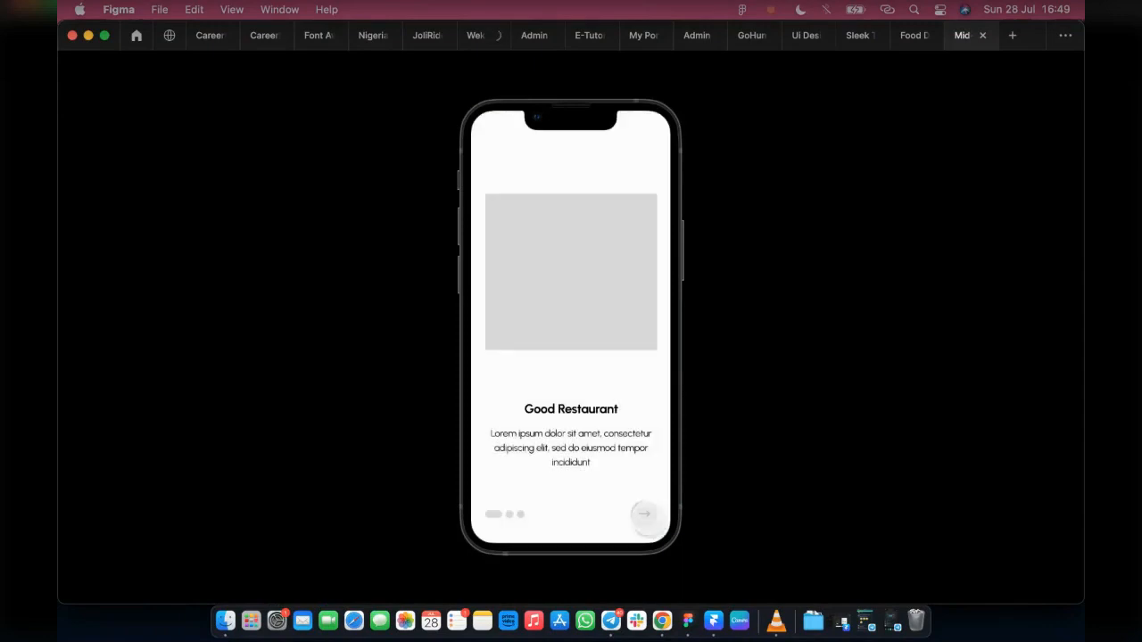
{"action": "left_click", "coordinate": [647, 517]}
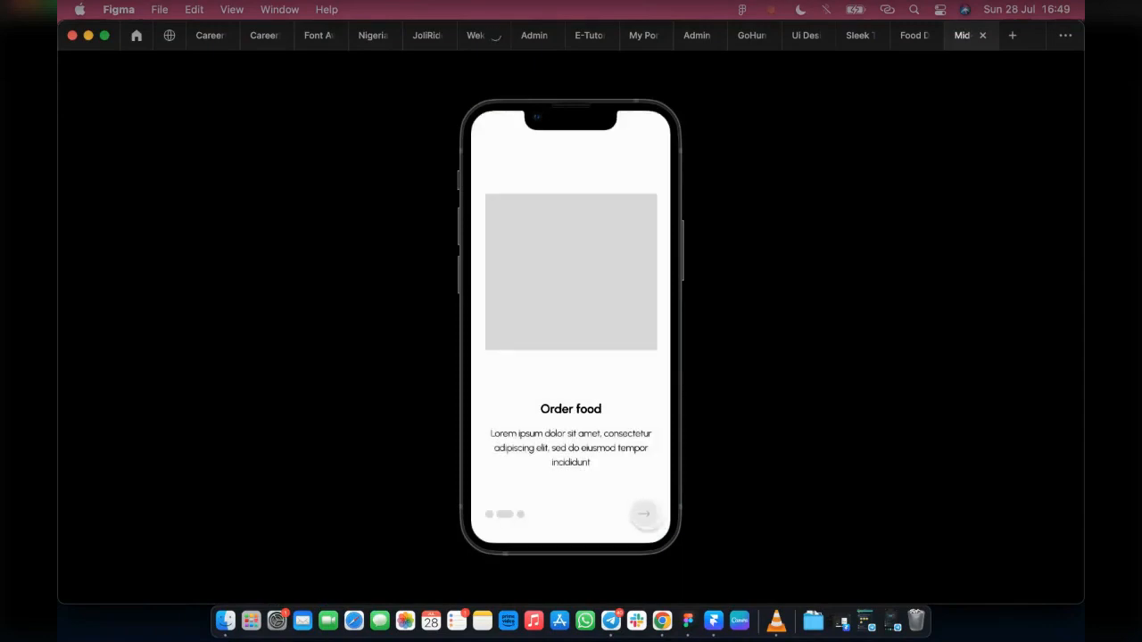
{"action": "left_click", "coordinate": [639, 515]}
{"action": "left_click", "coordinate": [632, 516]}
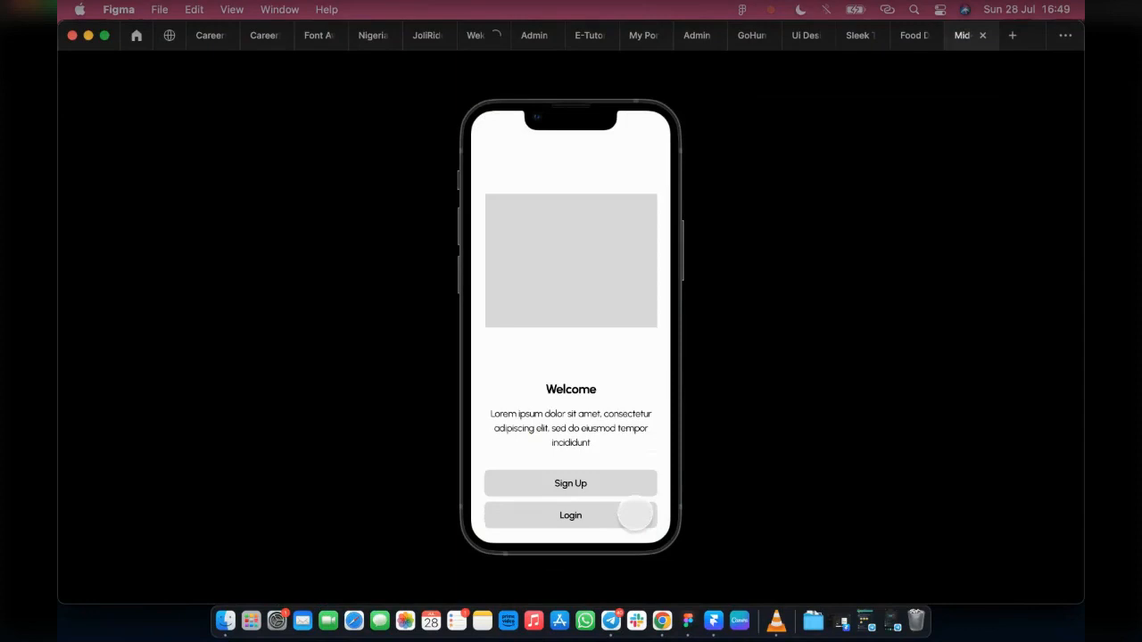
{"action": "left_click", "coordinate": [620, 483]}
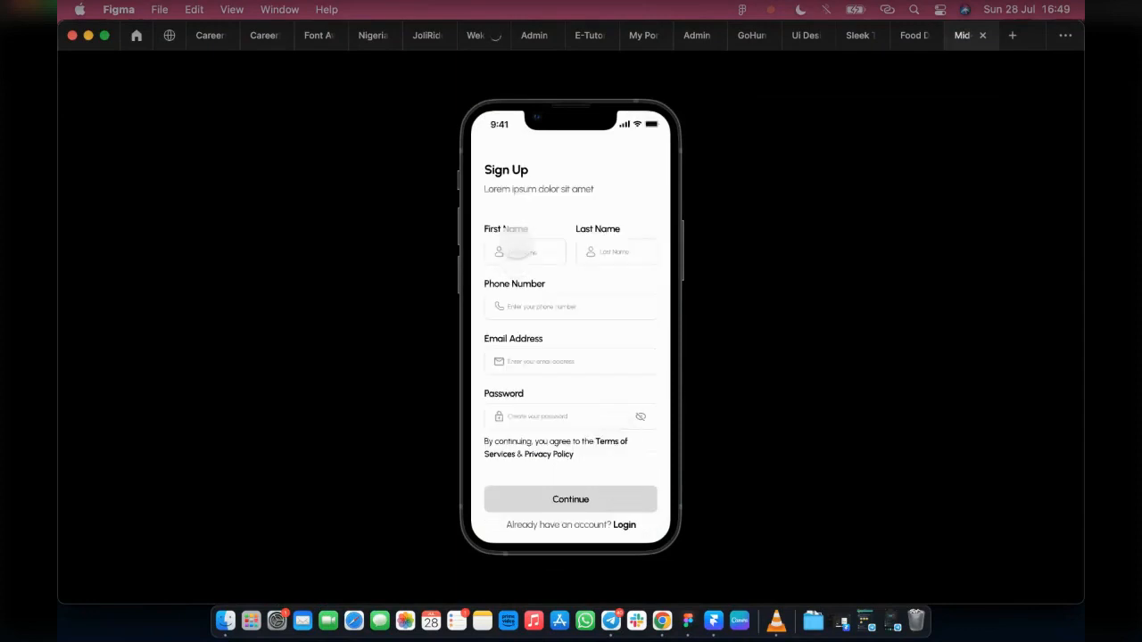
{"action": "left_click", "coordinate": [515, 251]}
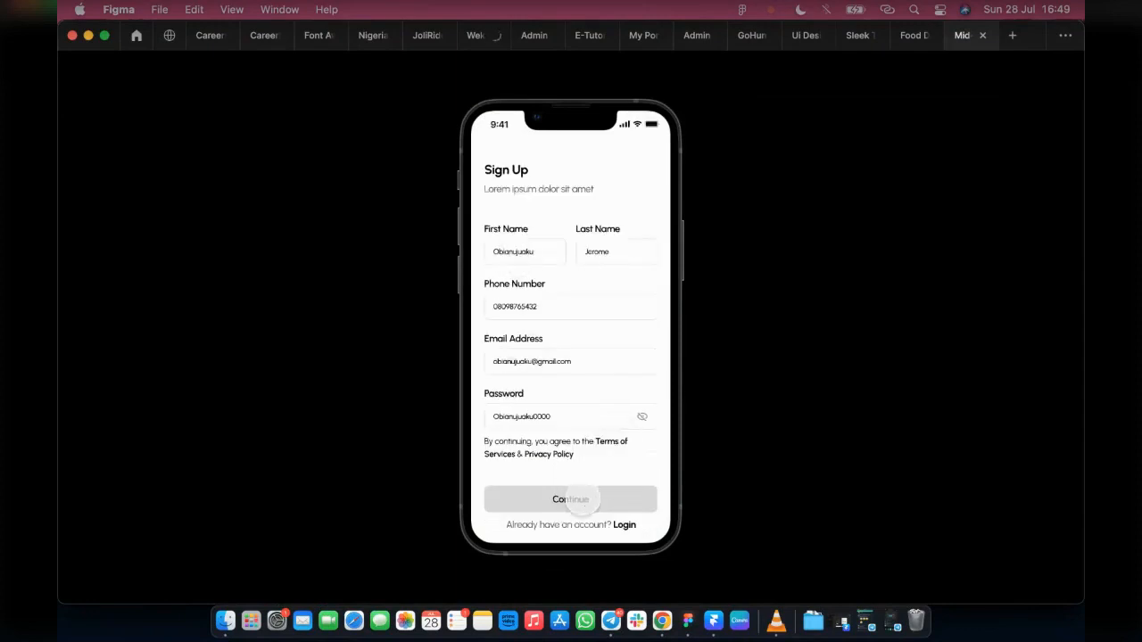
{"action": "left_click", "coordinate": [579, 503]}
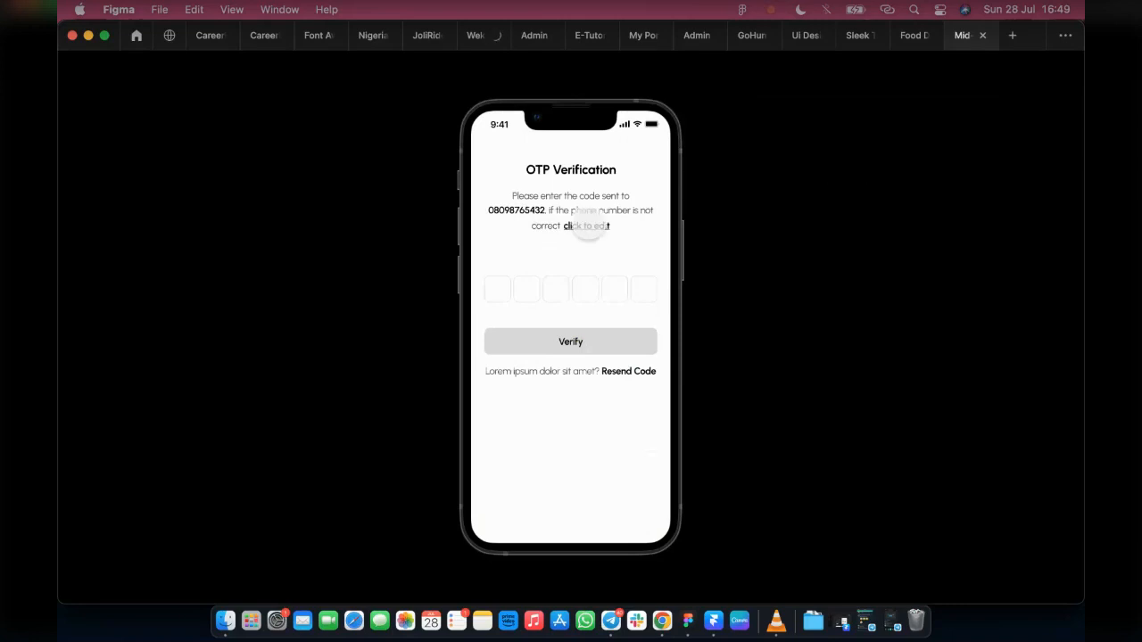
Step: Test the OTP screen's edit link, the links between Sign Up and Login, and the filled Login's path to Success
{"action": "left_click", "coordinate": [587, 226]}
{"action": "left_click", "coordinate": [625, 523]}
{"action": "left_click", "coordinate": [552, 257]}
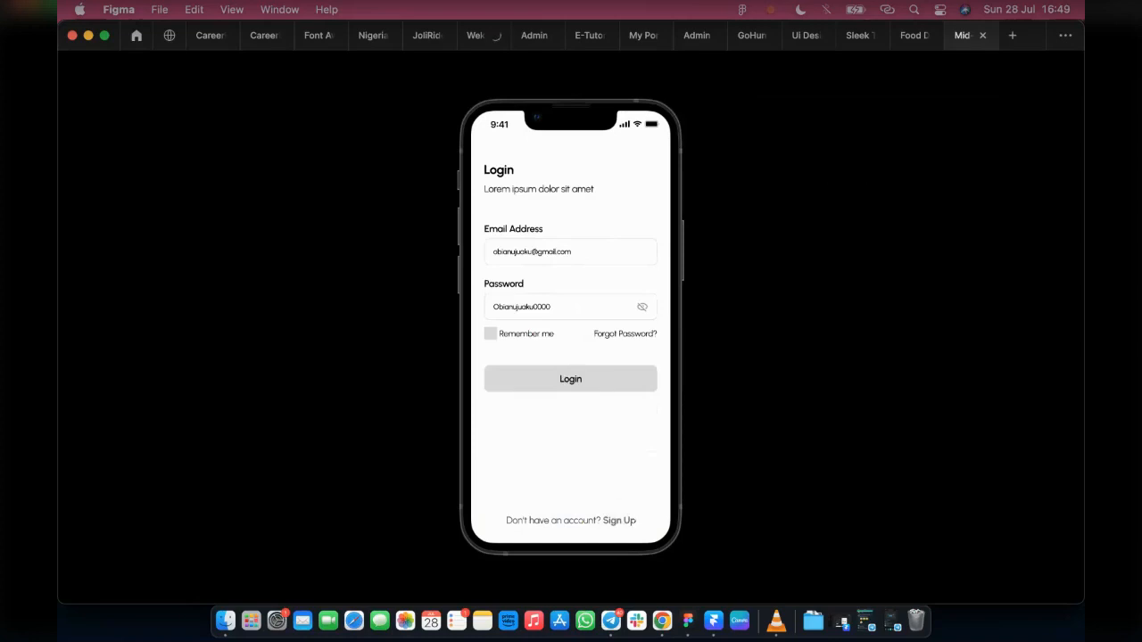
{"action": "left_click", "coordinate": [618, 520]}
{"action": "left_click", "coordinate": [522, 254]}
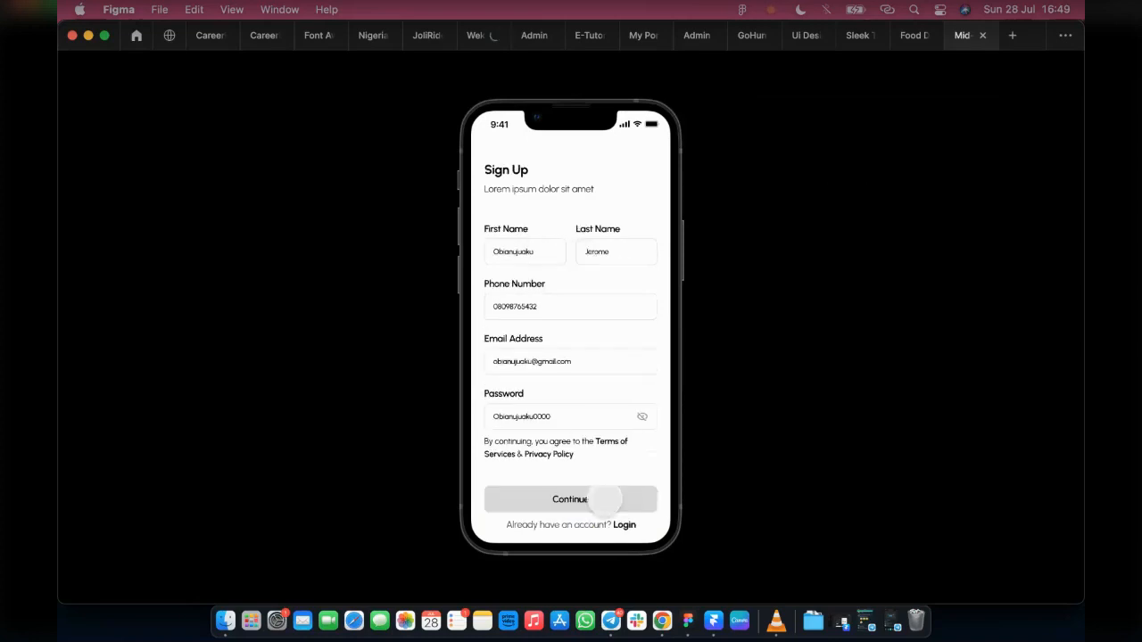
{"action": "left_click", "coordinate": [624, 524]}
{"action": "left_click", "coordinate": [570, 254]}
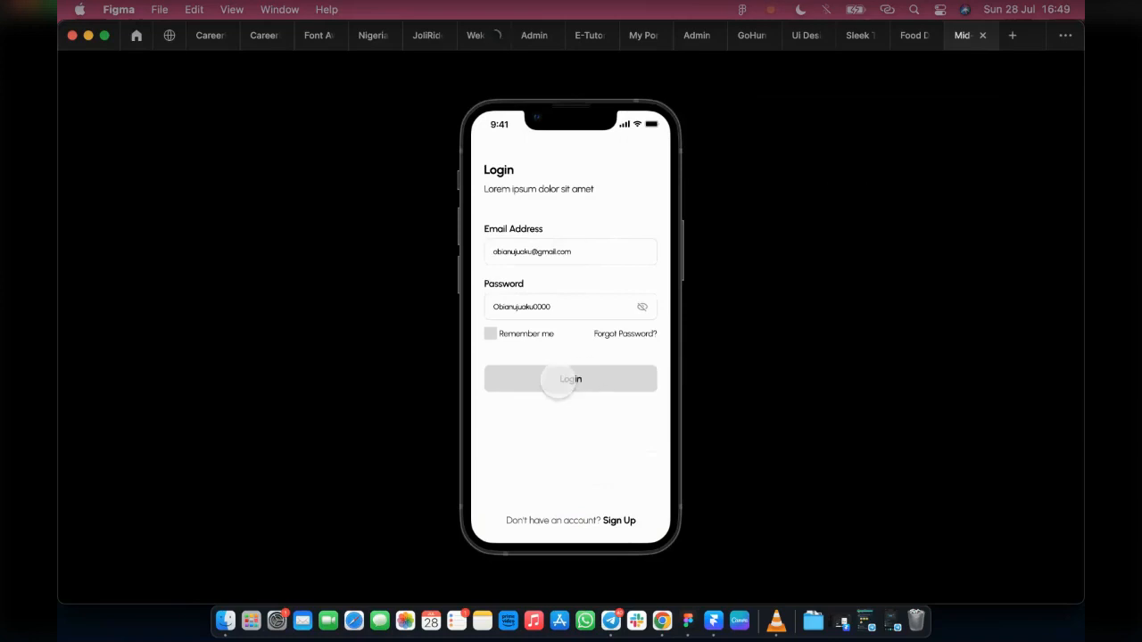
{"action": "left_click", "coordinate": [557, 379]}
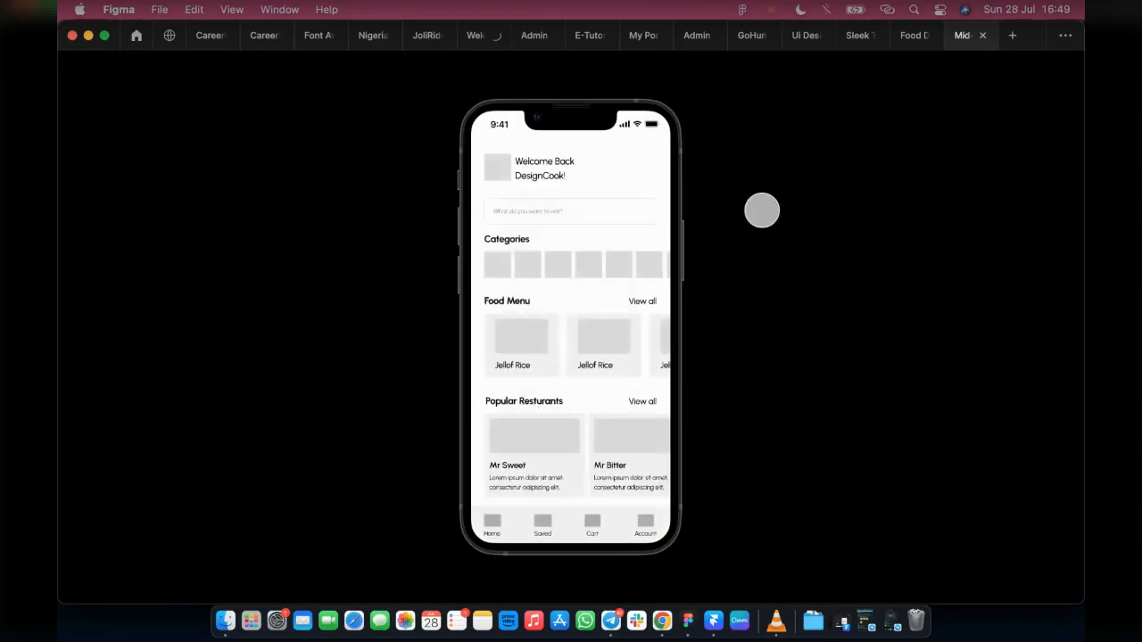
Step: Return to the design file and play the inline preview from Onboarding 1 to the Welcome screen
{"action": "left_click", "coordinate": [908, 36]}
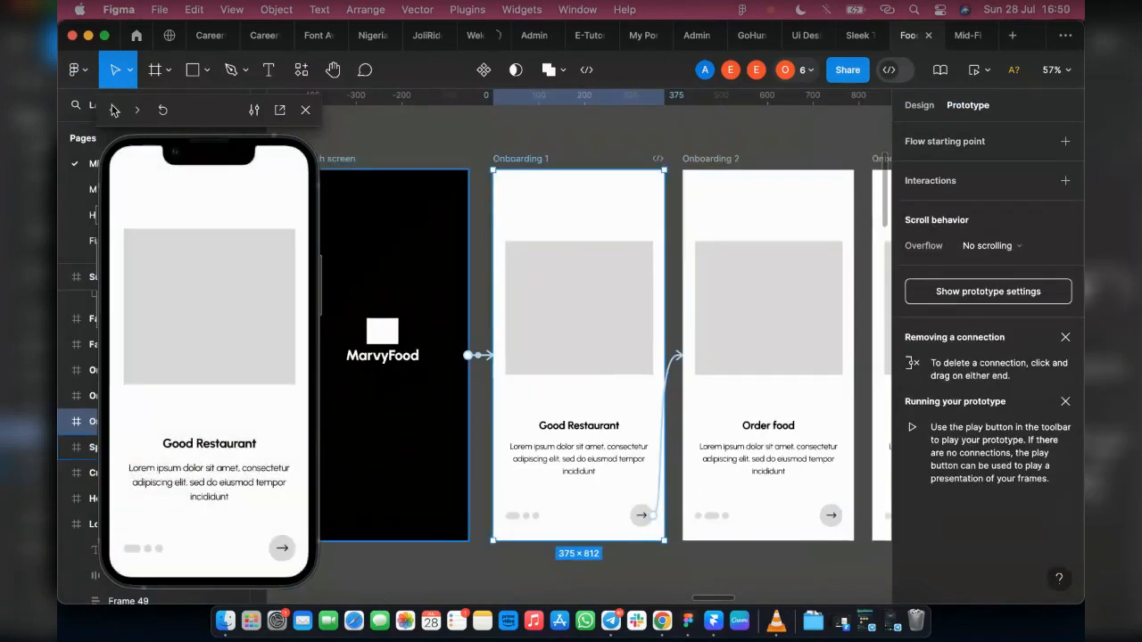
{"action": "left_click", "coordinate": [108, 111]}
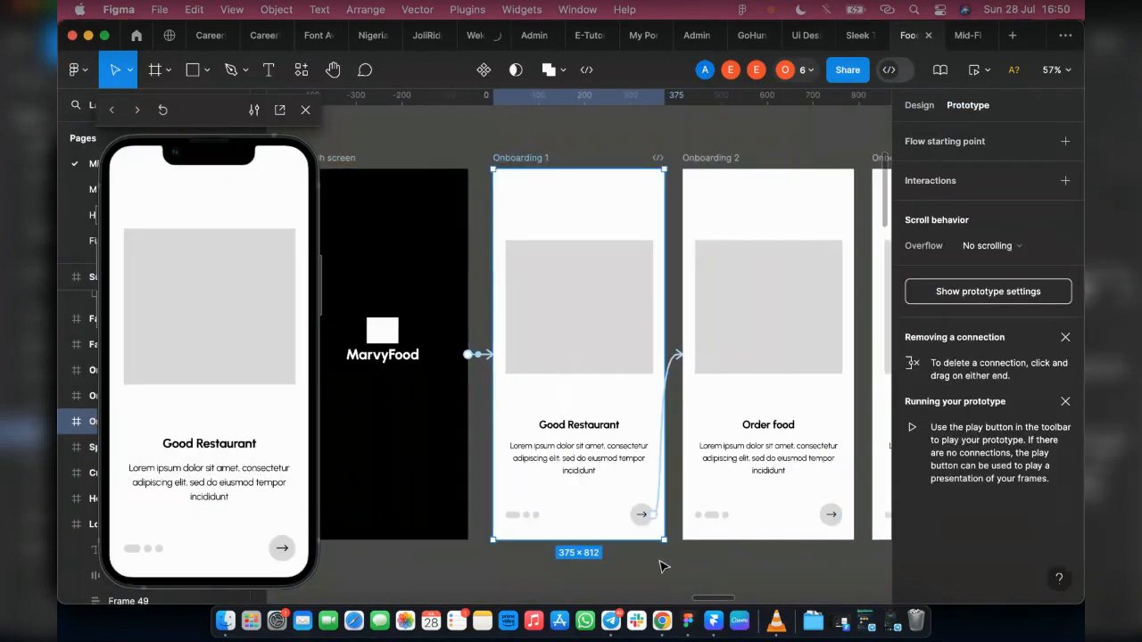
{"action": "left_click", "coordinate": [282, 550]}
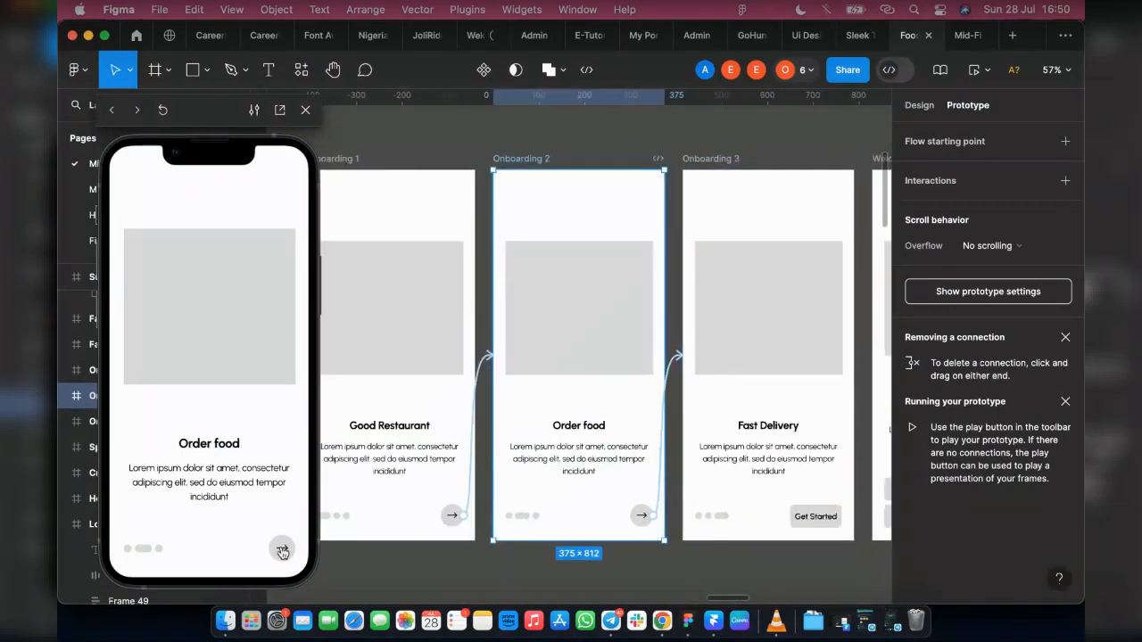
{"action": "left_click", "coordinate": [282, 550]}
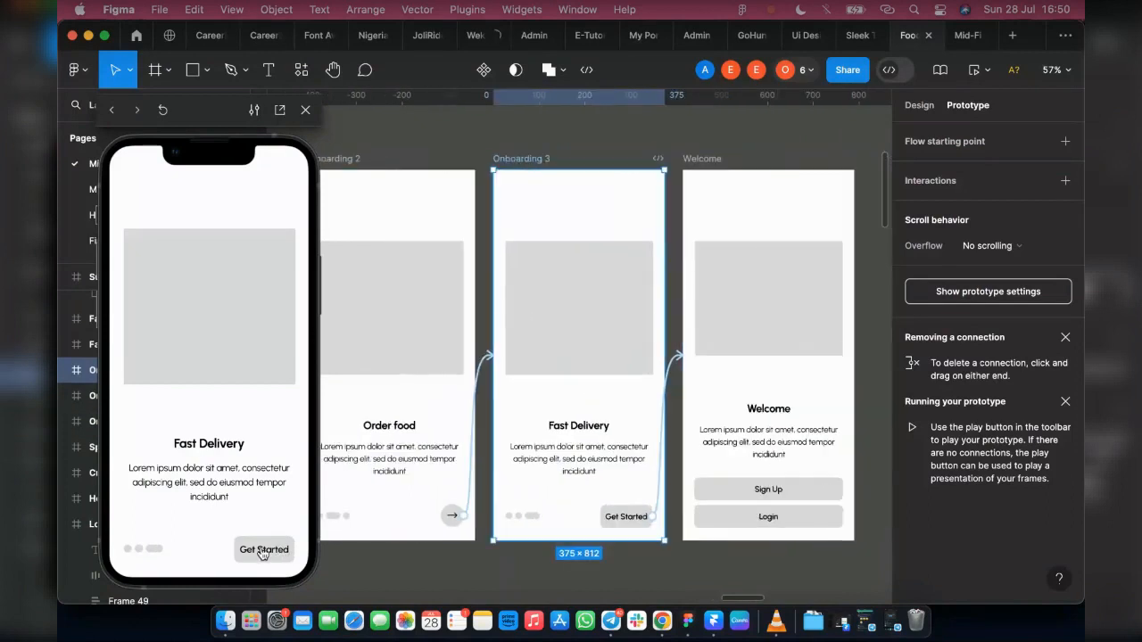
{"action": "left_click", "coordinate": [263, 550]}
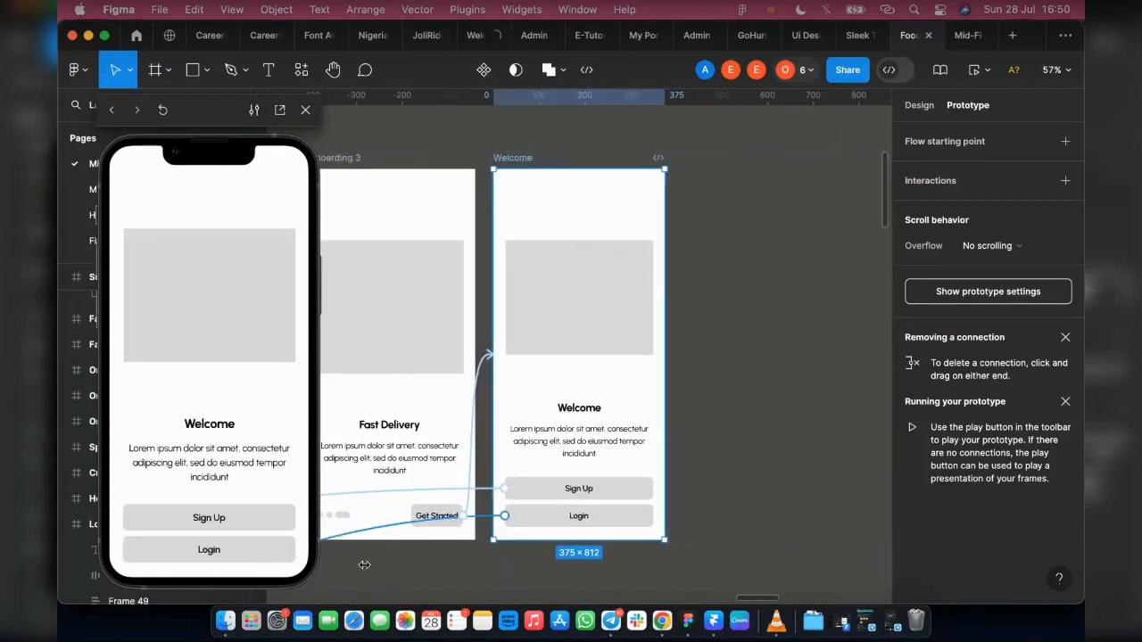
Step: Turn off Follow prototype, preview the Sign Up link, and step the preview back to the Splash screen
{"action": "left_click", "coordinate": [254, 116]}
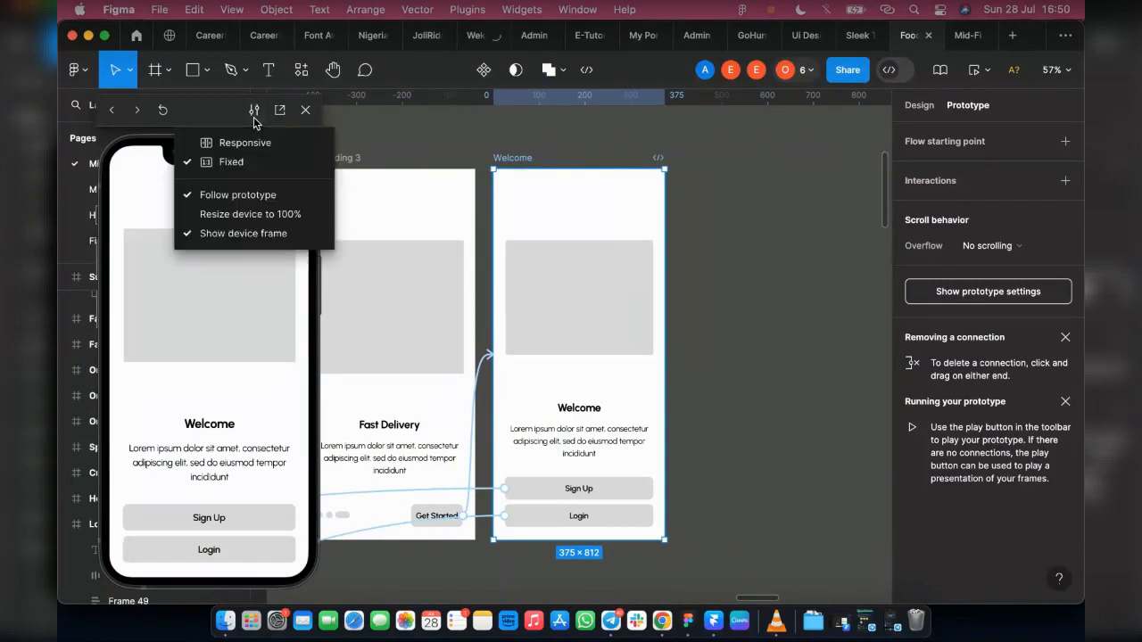
{"action": "left_click", "coordinate": [248, 194]}
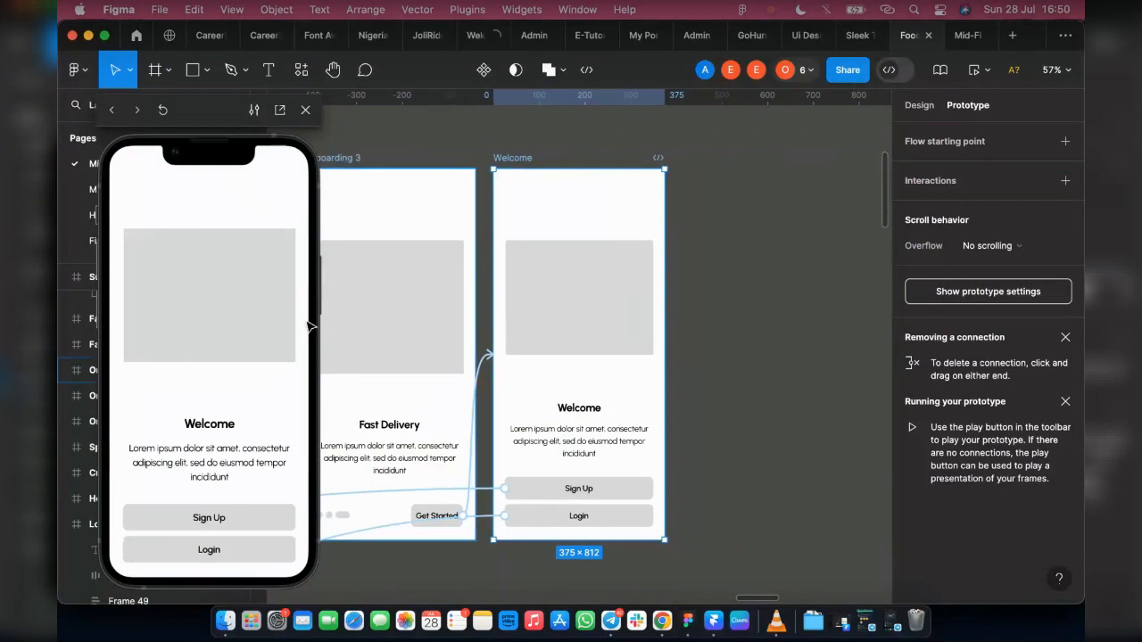
{"action": "left_click", "coordinate": [207, 519]}
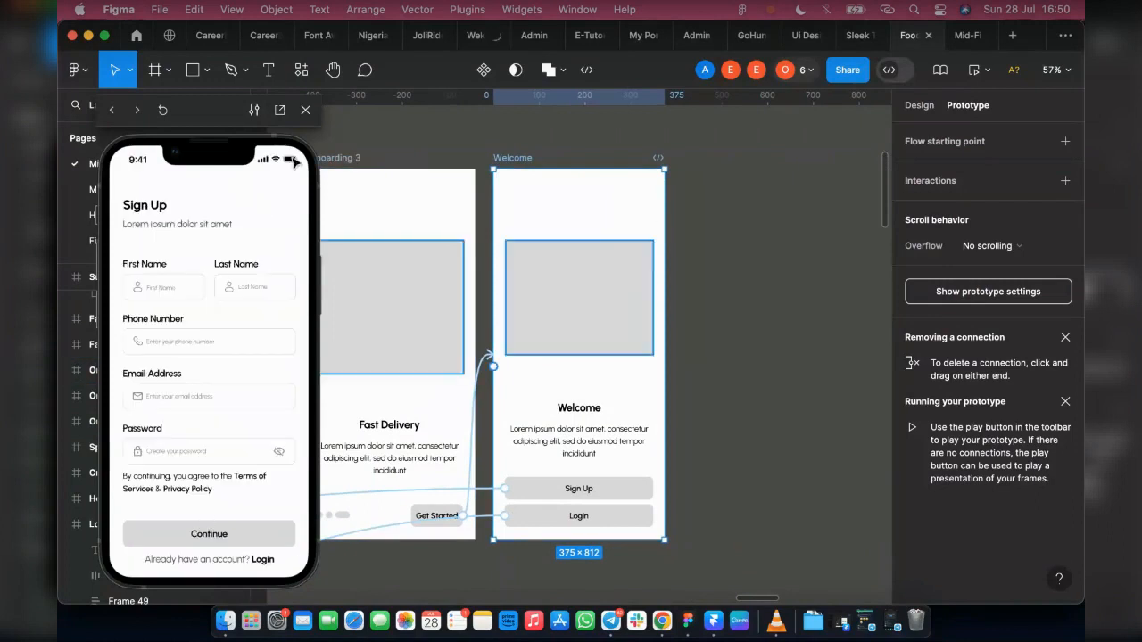
{"action": "left_click", "coordinate": [113, 110]}
{"action": "left_click", "coordinate": [113, 111]}
{"action": "left_click", "coordinate": [113, 110]}
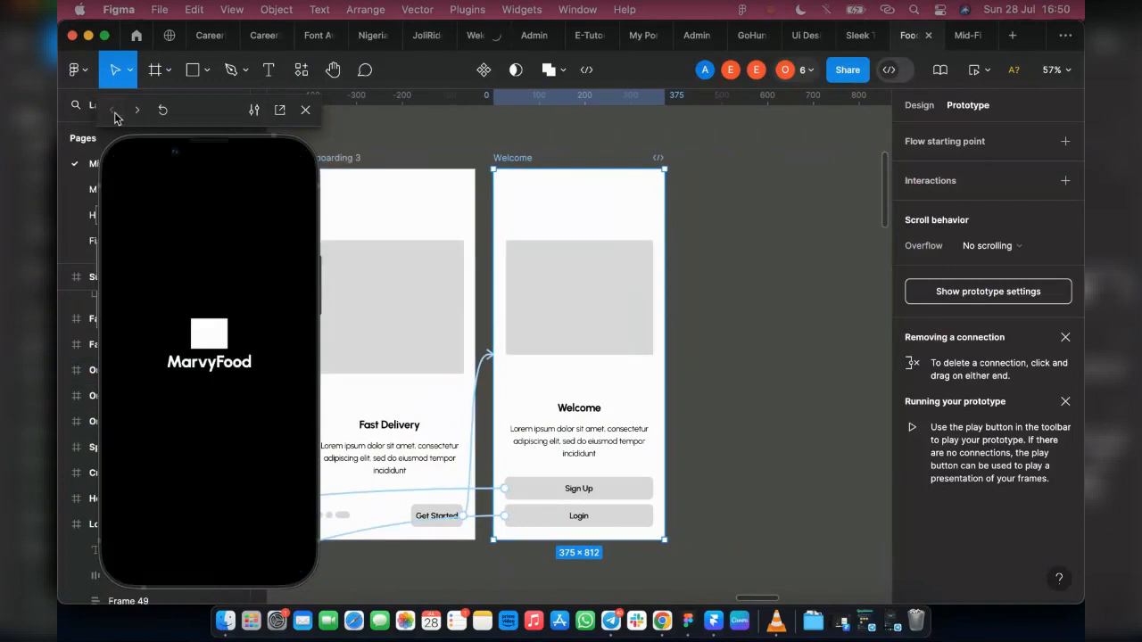
Step: Turn on Follow prototype for the inline preview so the canvas tracks the screen being played
{"action": "left_click", "coordinate": [256, 111]}
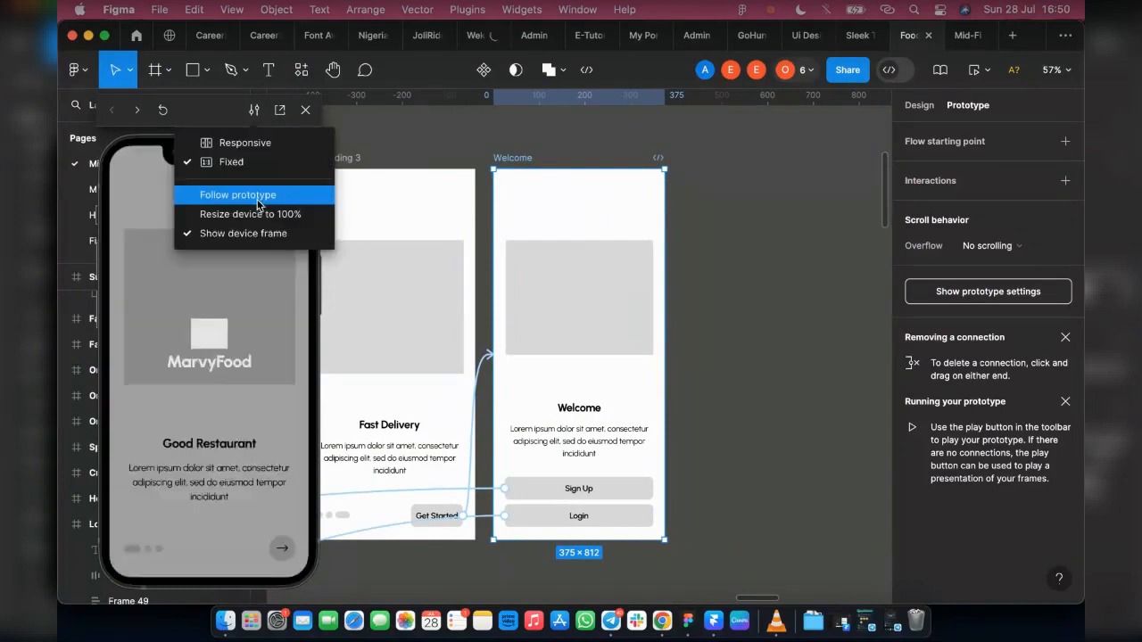
{"action": "left_click", "coordinate": [258, 195]}
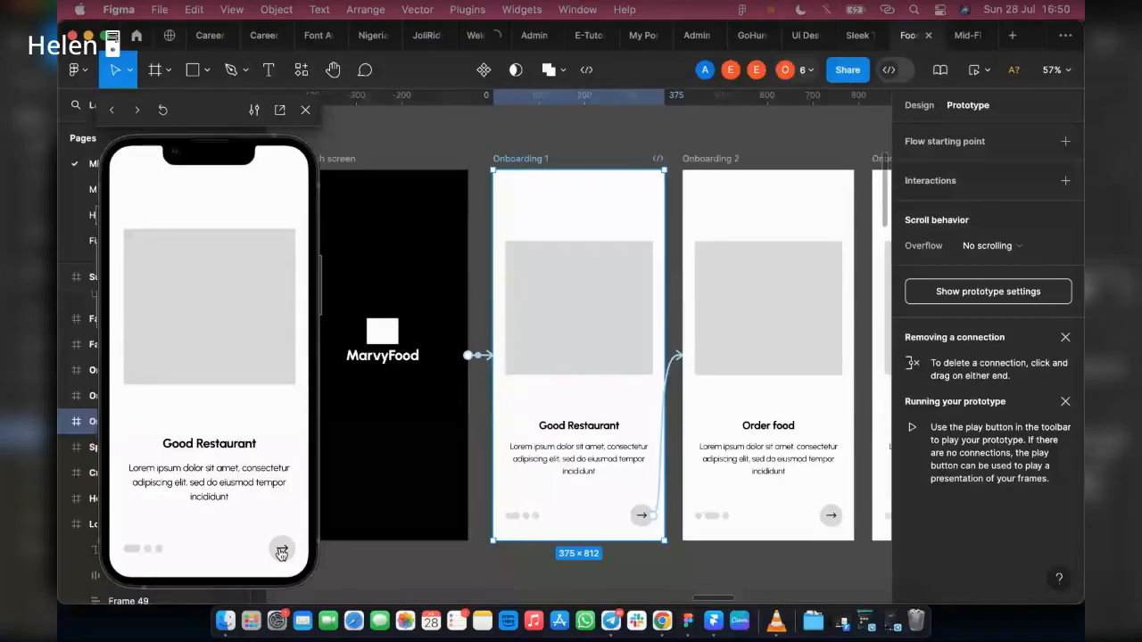
Step: Play the inline preview from Onboarding 1 through Get Started and Sign Up to the filled form, and test its Login link
{"action": "left_click", "coordinate": [281, 552]}
{"action": "left_click", "coordinate": [281, 552]}
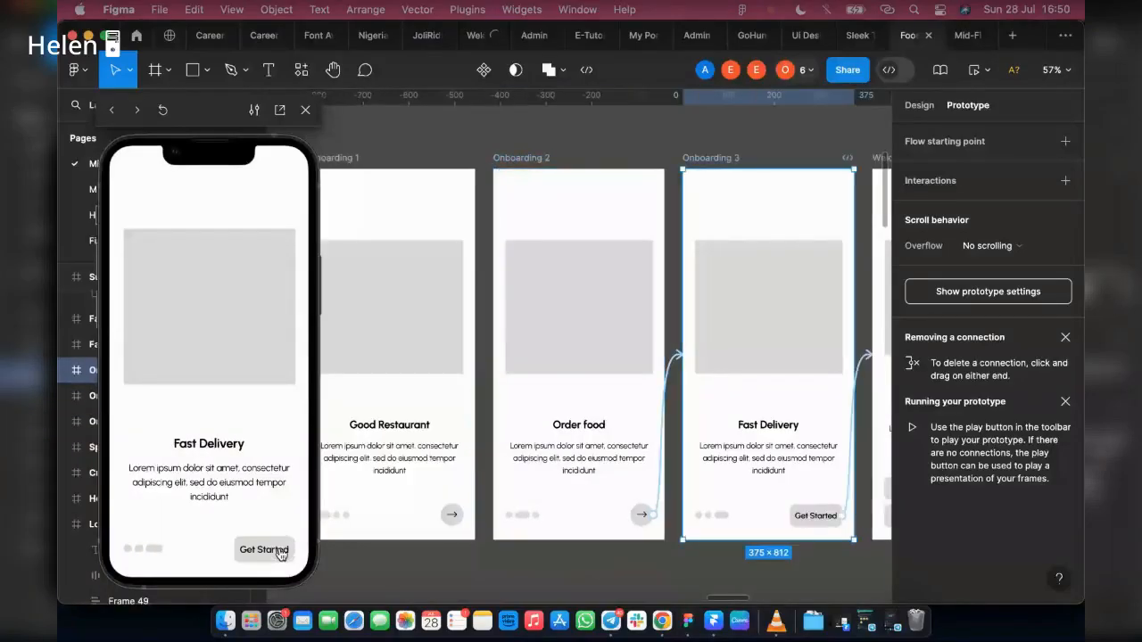
{"action": "left_click", "coordinate": [282, 553]}
{"action": "left_click", "coordinate": [265, 519]}
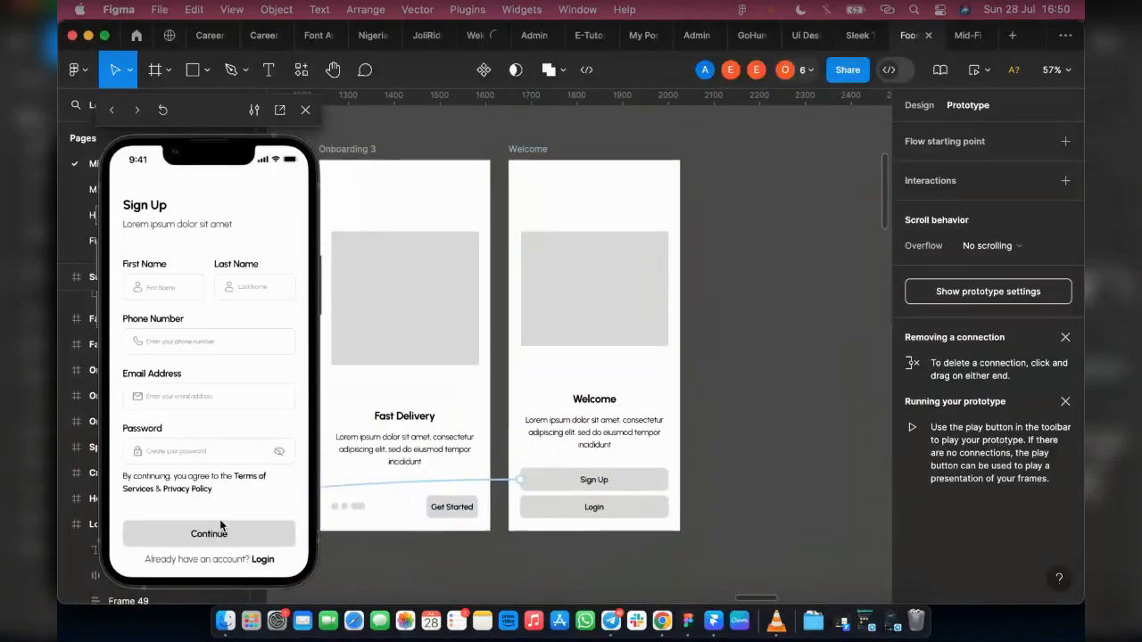
{"action": "left_click", "coordinate": [153, 291]}
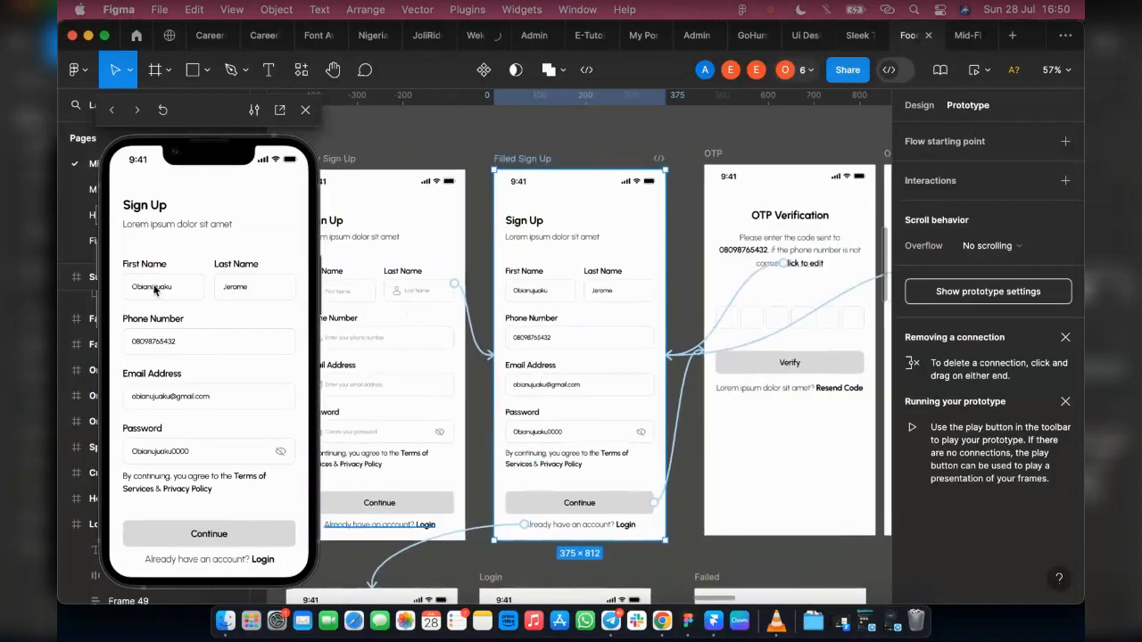
{"action": "left_click", "coordinate": [265, 560]}
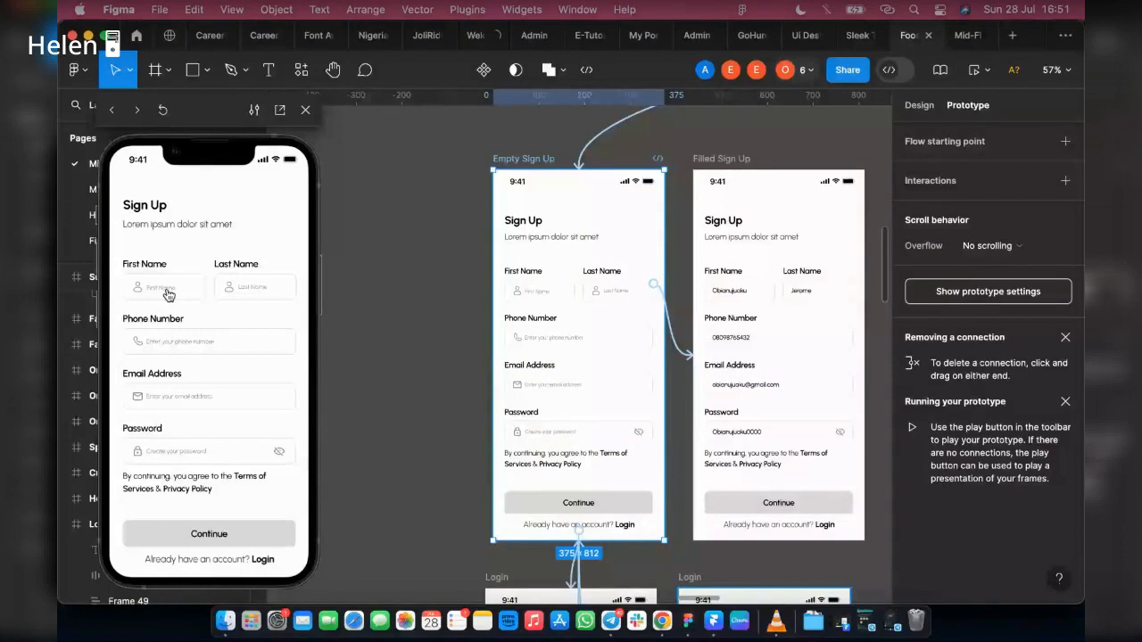
Step: Preview the Sign Up form filling in, the OTP screen's edit link, and the code entry and Verify button through to Home
{"action": "left_click", "coordinate": [168, 294]}
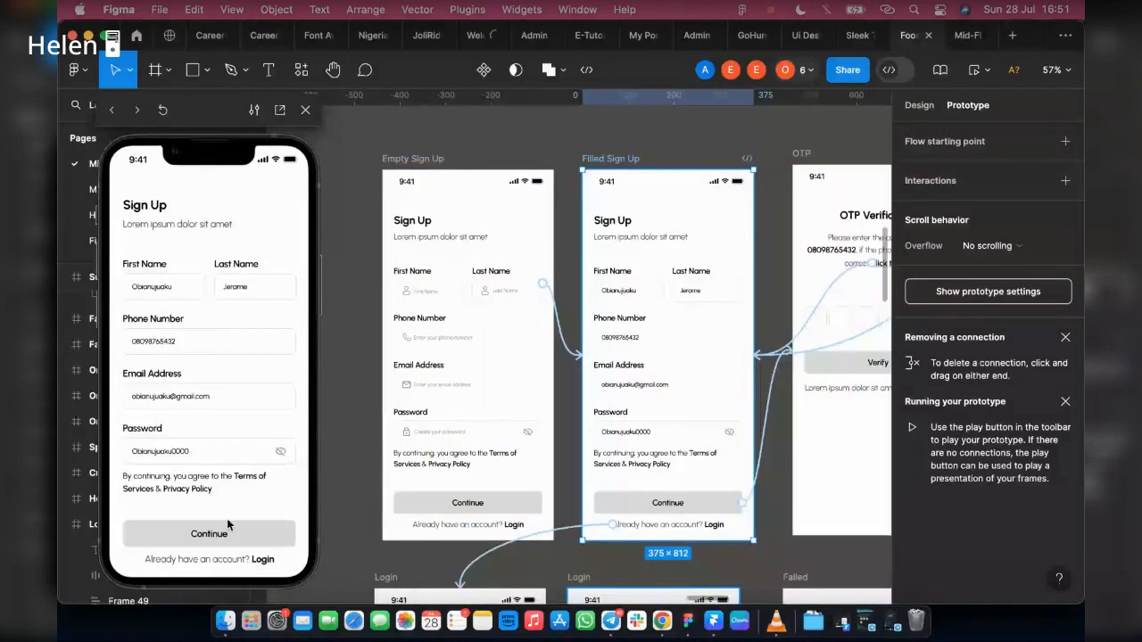
{"action": "left_click", "coordinate": [229, 546]}
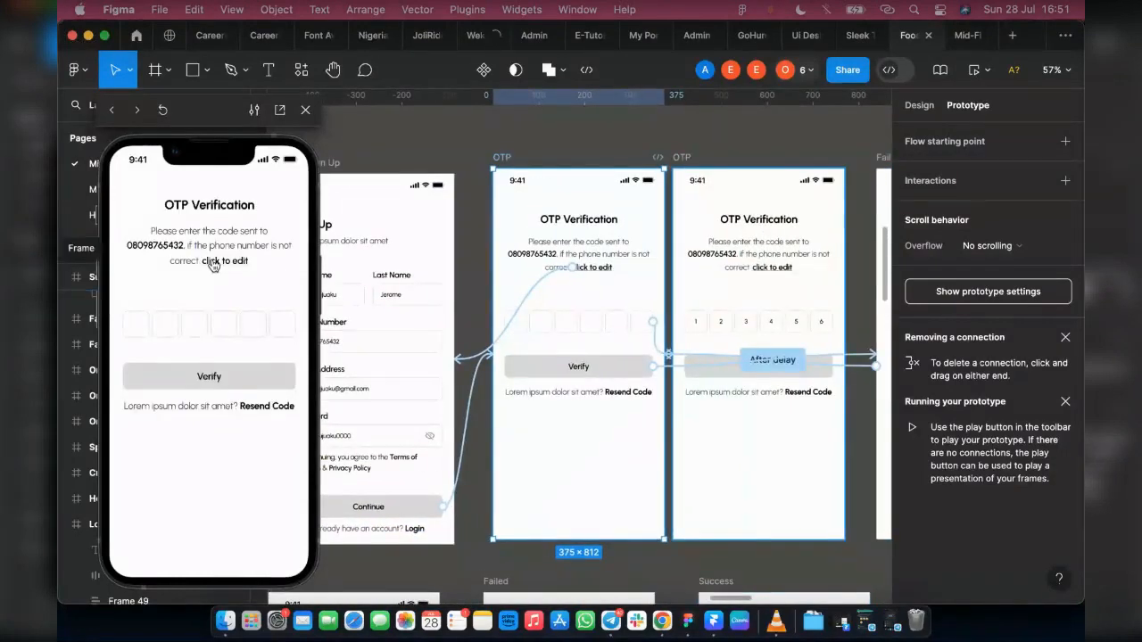
{"action": "left_click", "coordinate": [204, 260]}
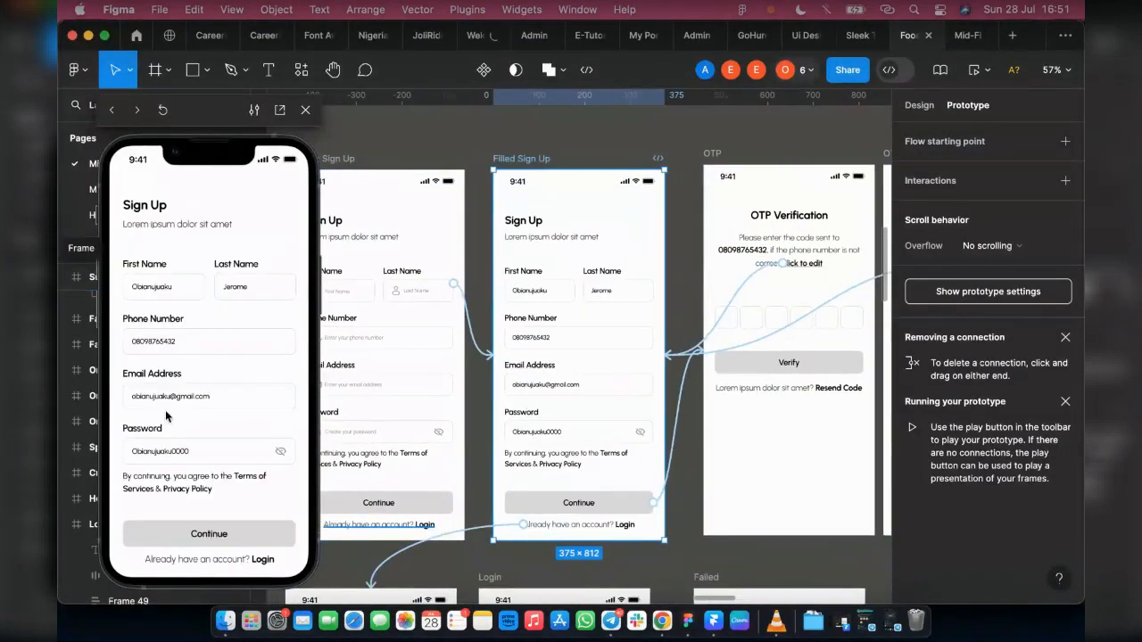
{"action": "left_click", "coordinate": [238, 544]}
{"action": "left_click", "coordinate": [191, 327]}
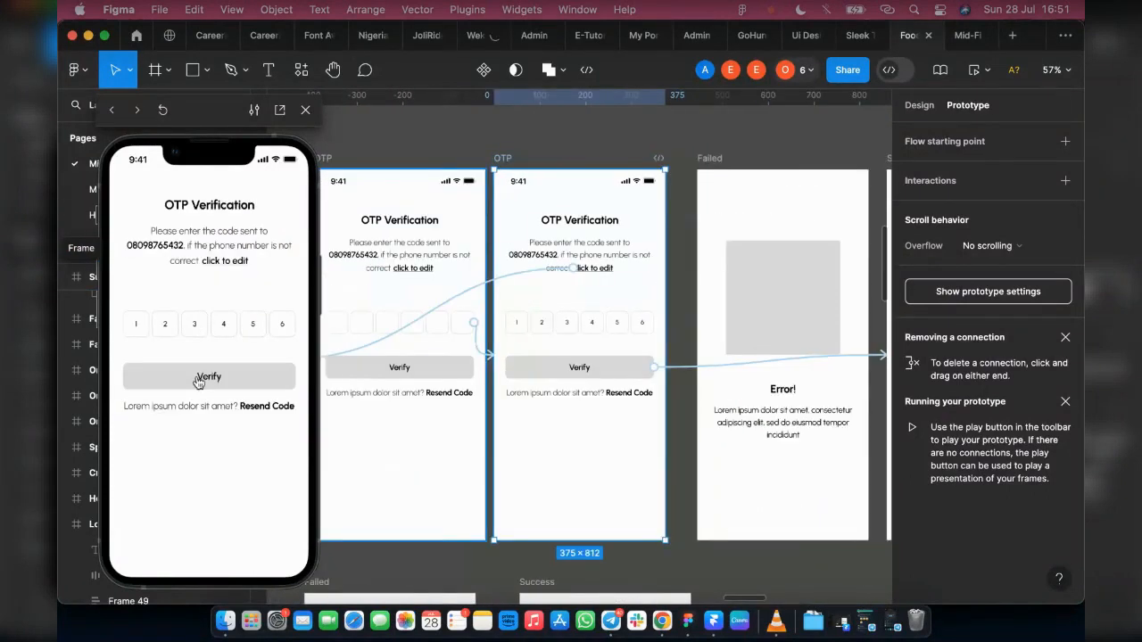
{"action": "left_click", "coordinate": [197, 380]}
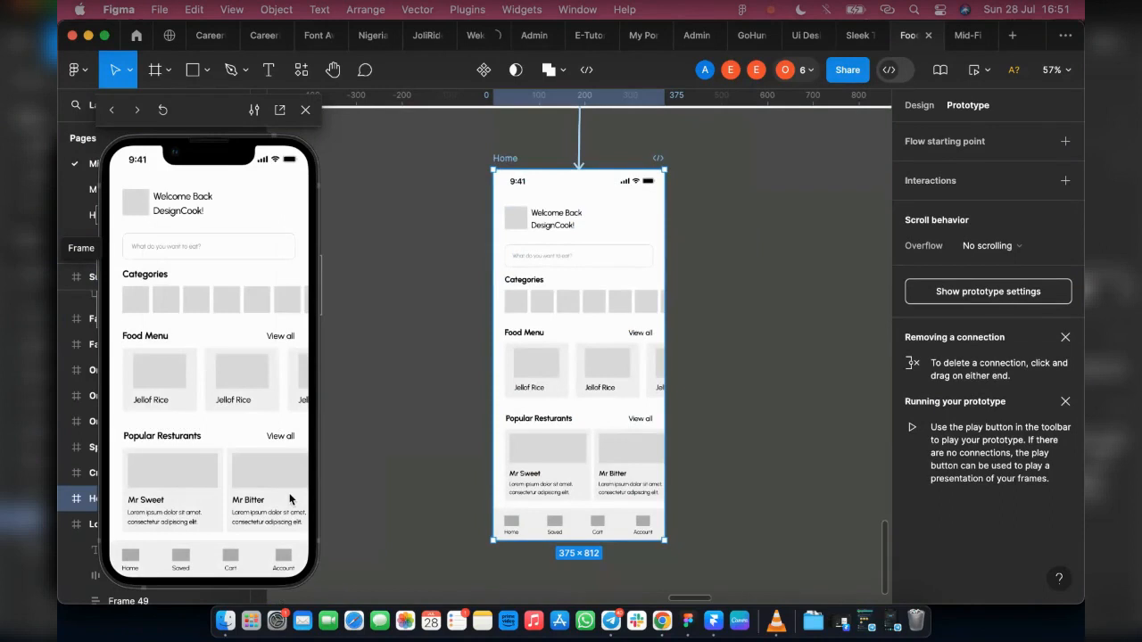
Step: Check the Telegram group call window, minimise it and return to the design file
{"action": "left_click", "coordinate": [895, 622]}
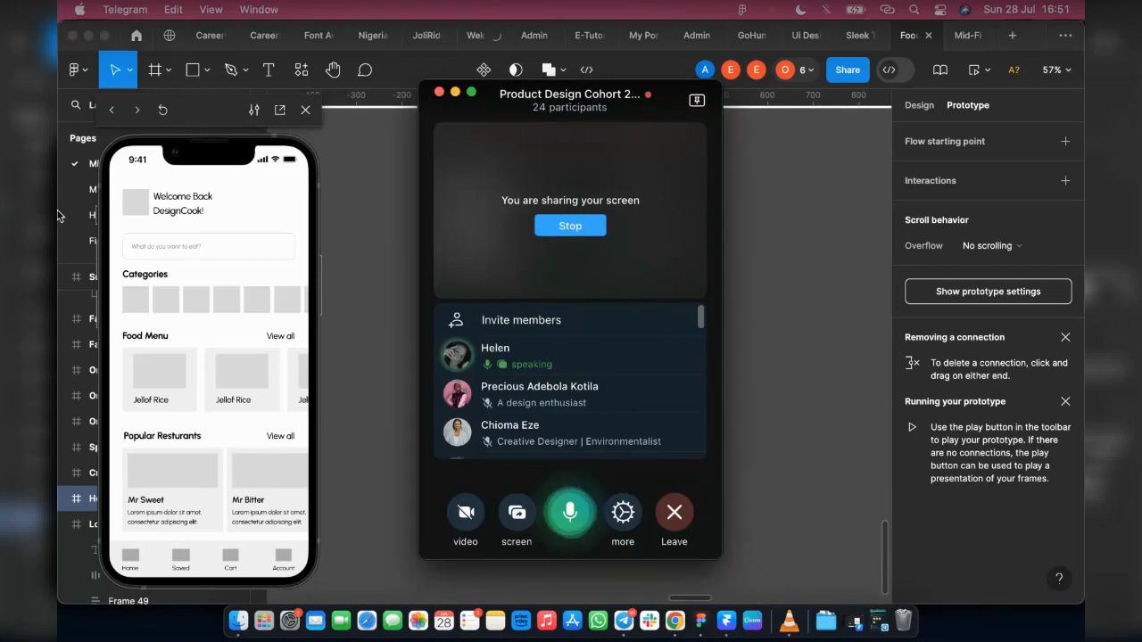
{"action": "left_click", "coordinate": [456, 92]}
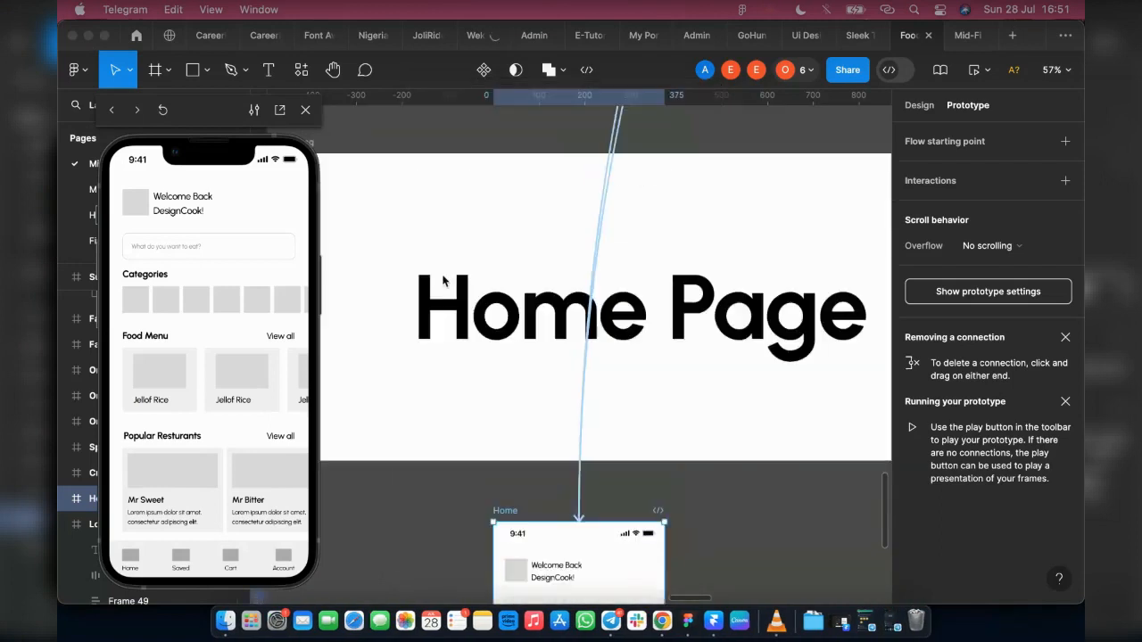
Step: Step the inline preview back from Home through the OTP, Login, Sign Up and onboarding screens to the Splash screen
{"action": "left_click", "coordinate": [111, 110]}
{"action": "left_click", "coordinate": [111, 111]}
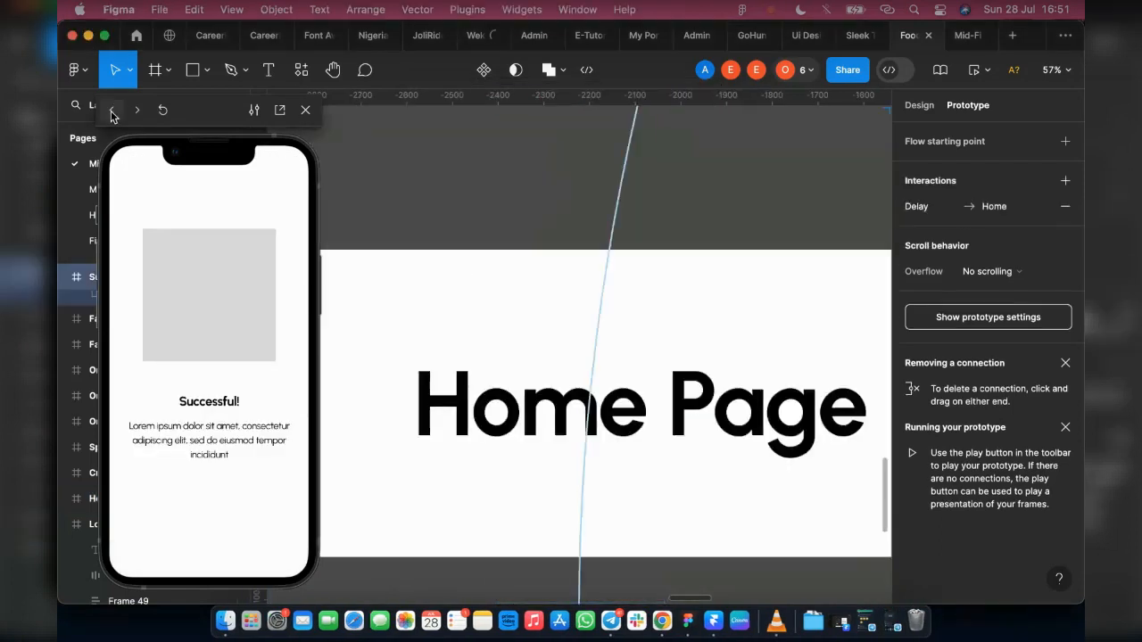
{"action": "left_click", "coordinate": [111, 111]}
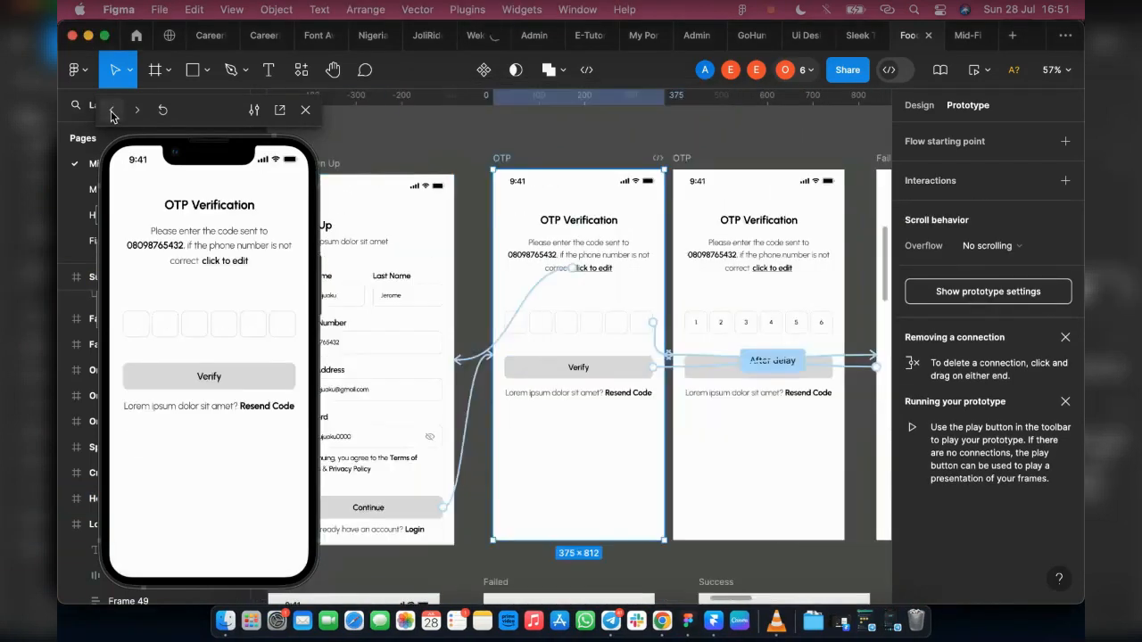
{"action": "left_click", "coordinate": [111, 111]}
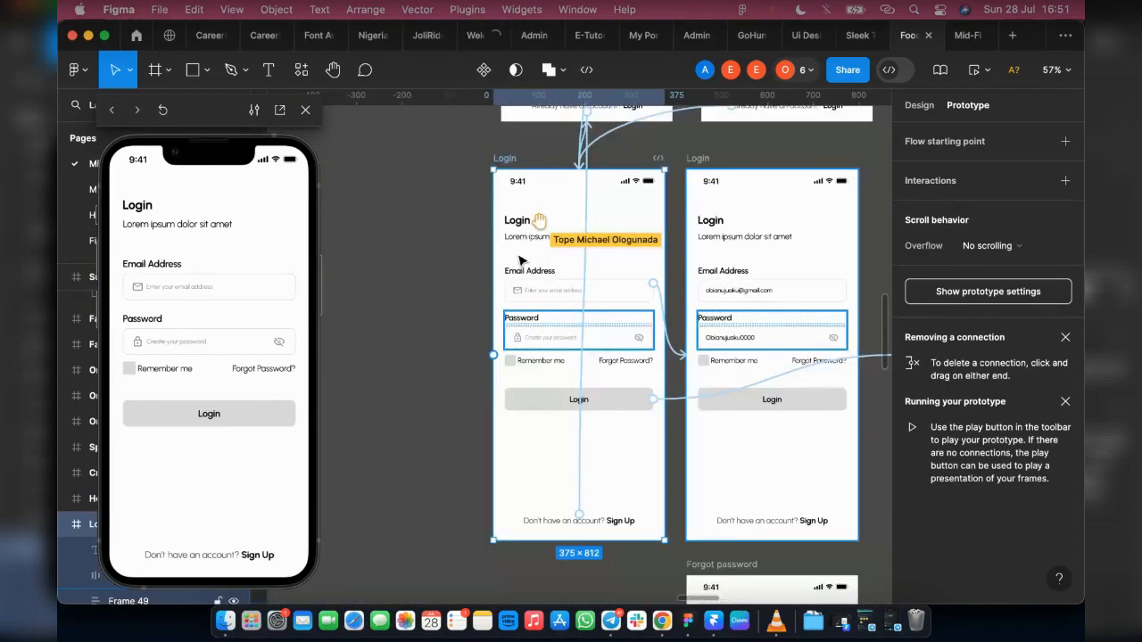
{"action": "left_click", "coordinate": [113, 111]}
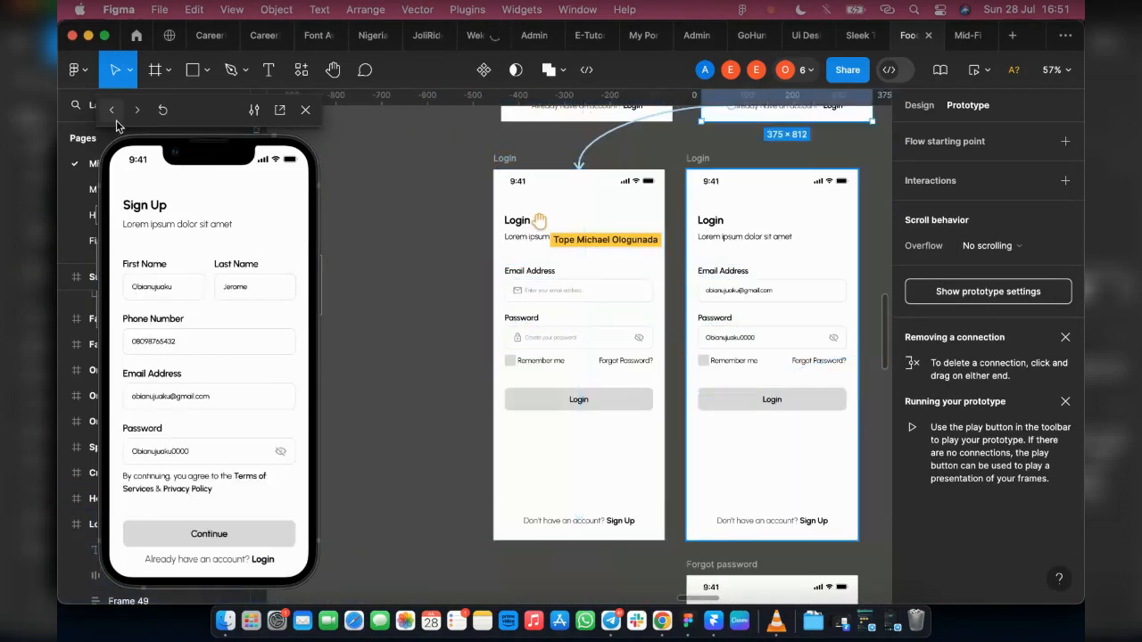
{"action": "left_click", "coordinate": [116, 120]}
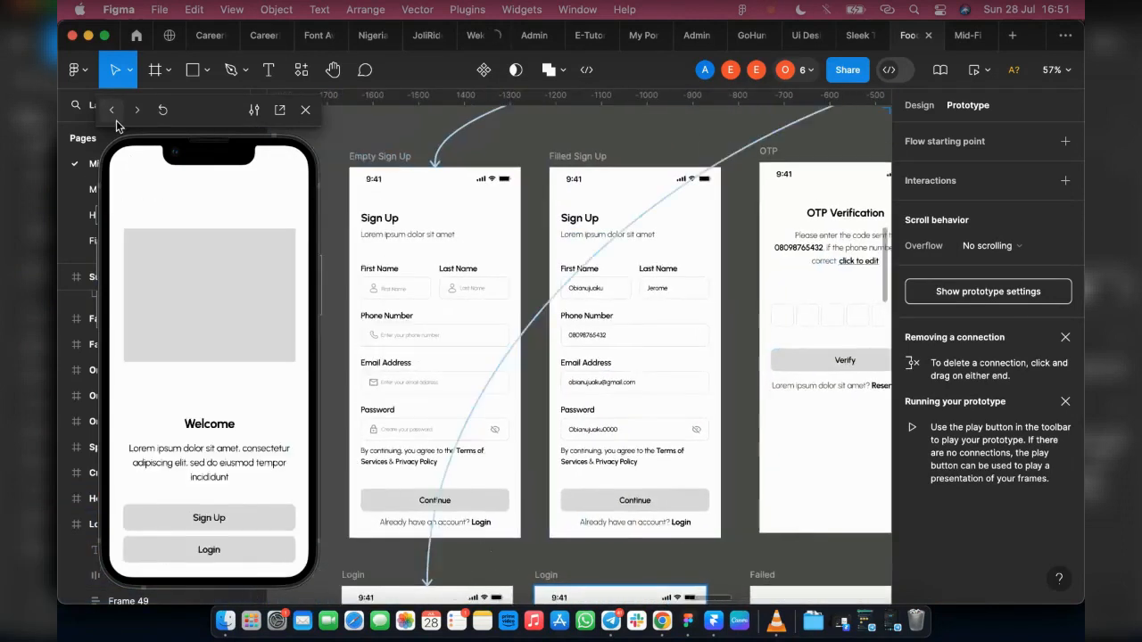
{"action": "left_click", "coordinate": [116, 120]}
{"action": "left_click", "coordinate": [116, 120]}
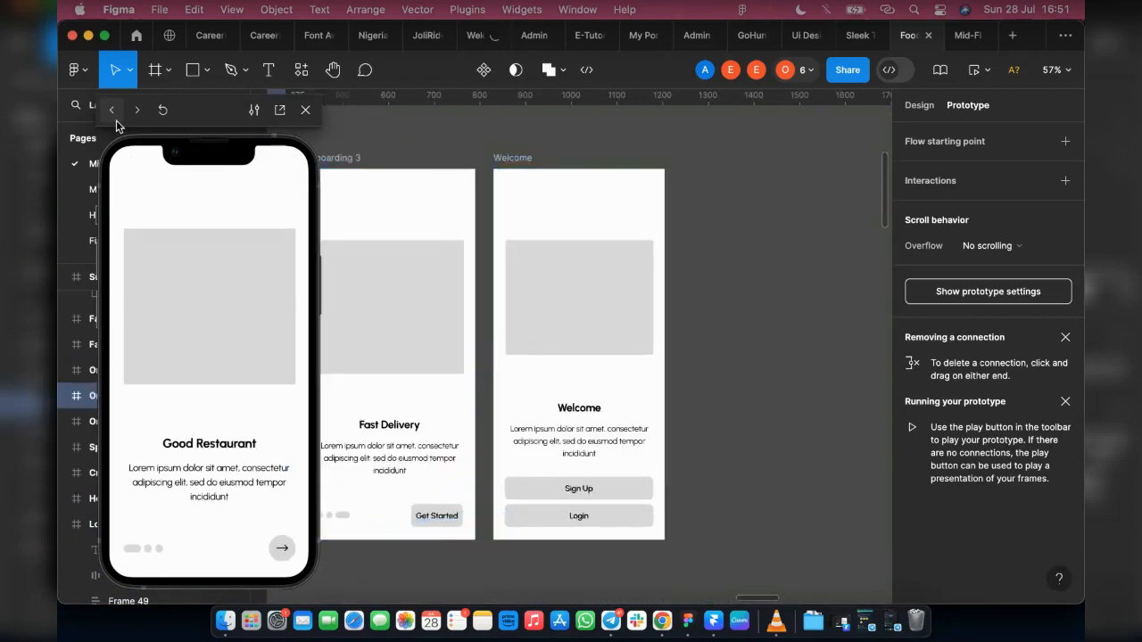
{"action": "left_click", "coordinate": [116, 119]}
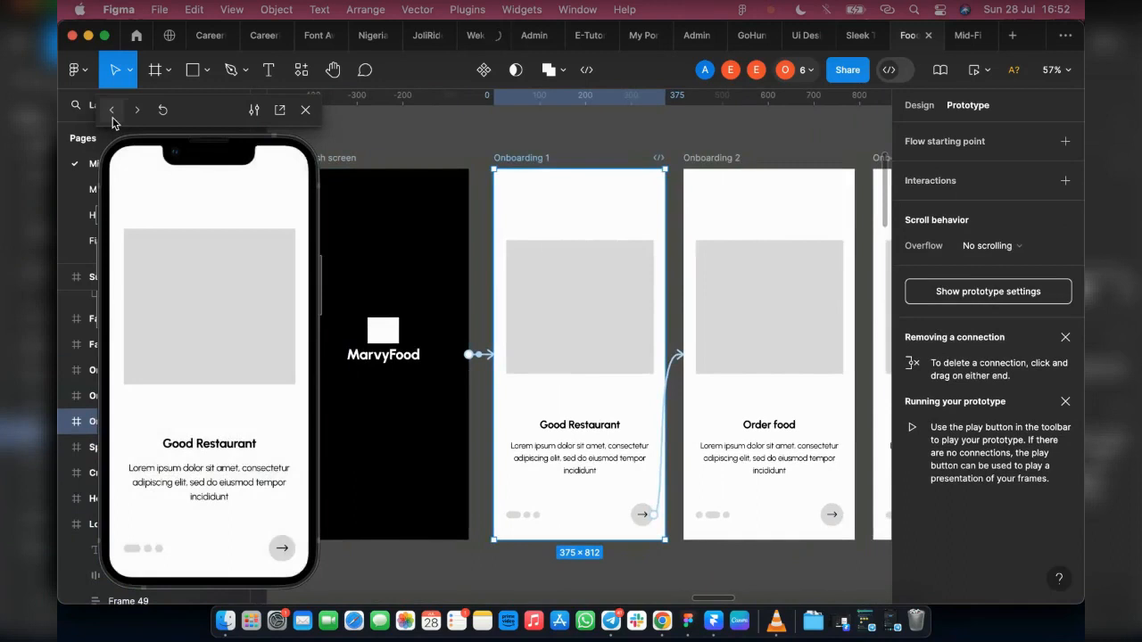
{"action": "left_click", "coordinate": [113, 119]}
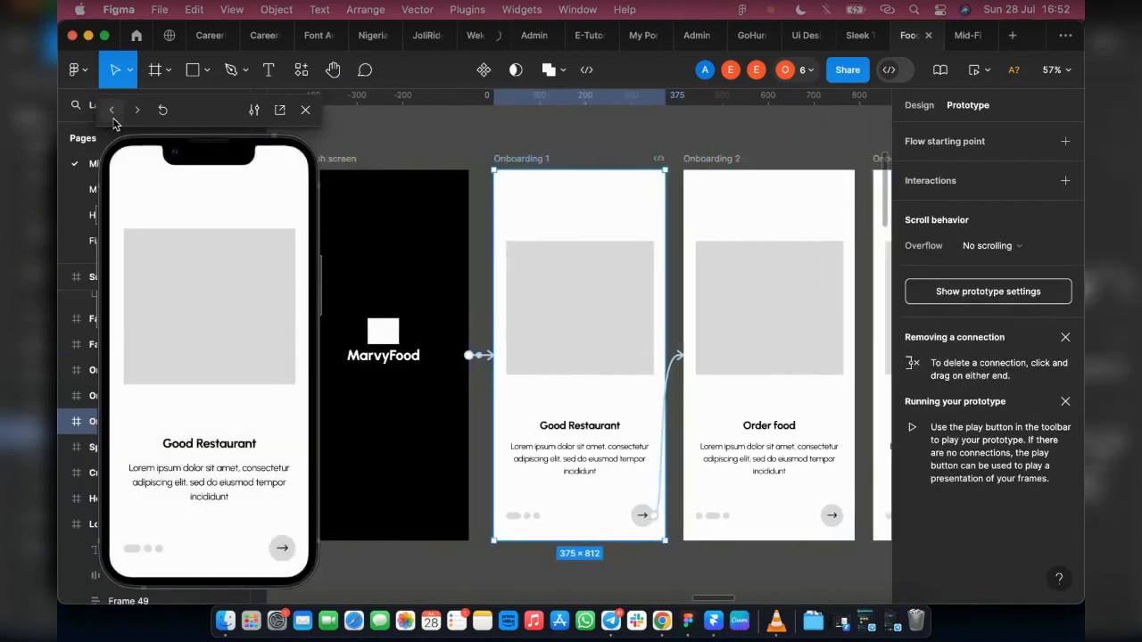
{"action": "left_click", "coordinate": [112, 119]}
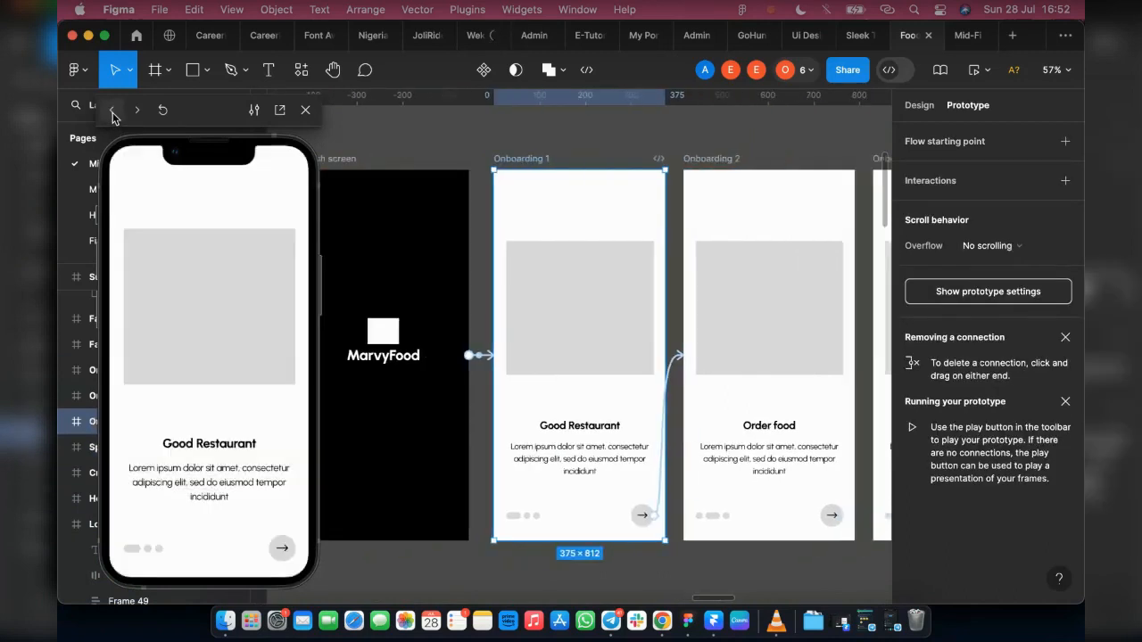
{"action": "left_click", "coordinate": [113, 114]}
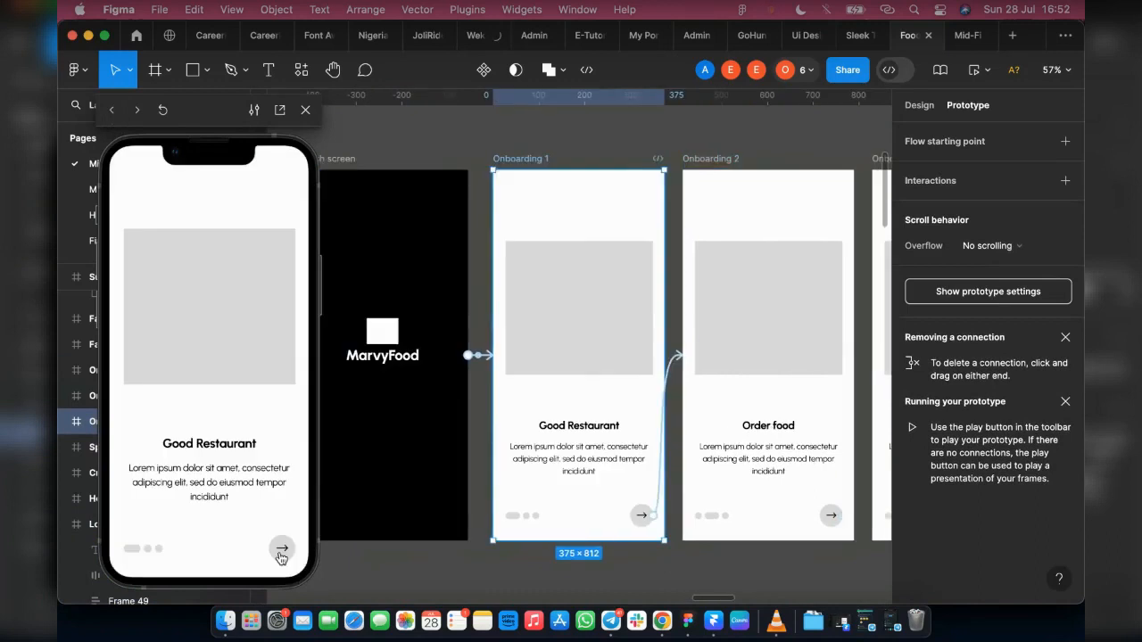
Step: Replay the onboarding screens, choose Sign Up on the Welcome screen, and trigger the filled Sign Up form
{"action": "left_click", "coordinate": [281, 549]}
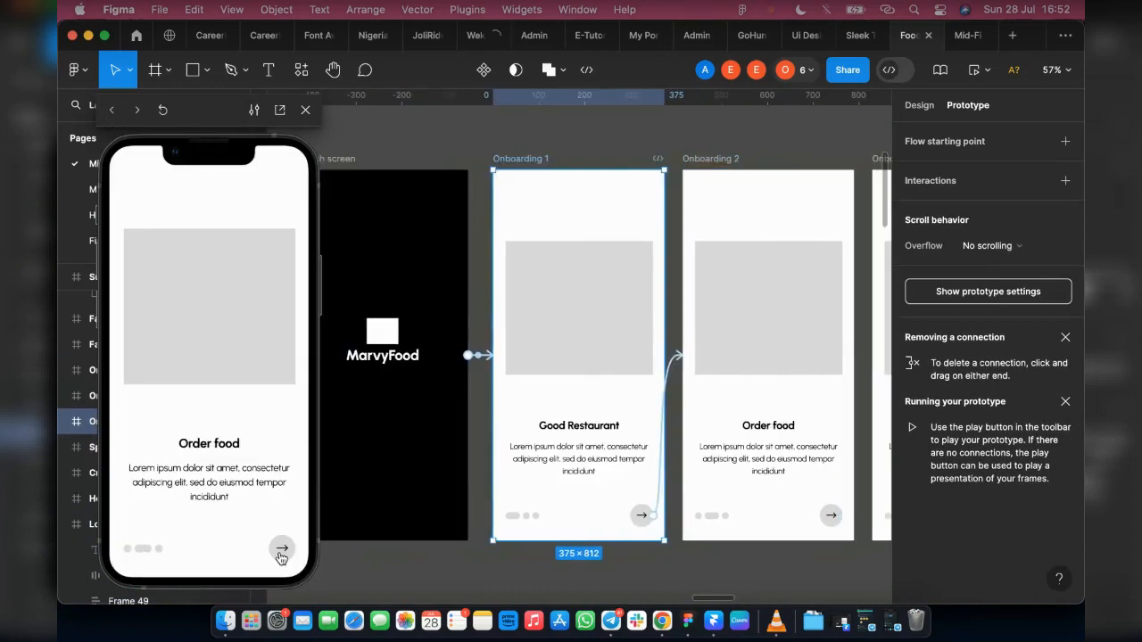
{"action": "left_click", "coordinate": [281, 553]}
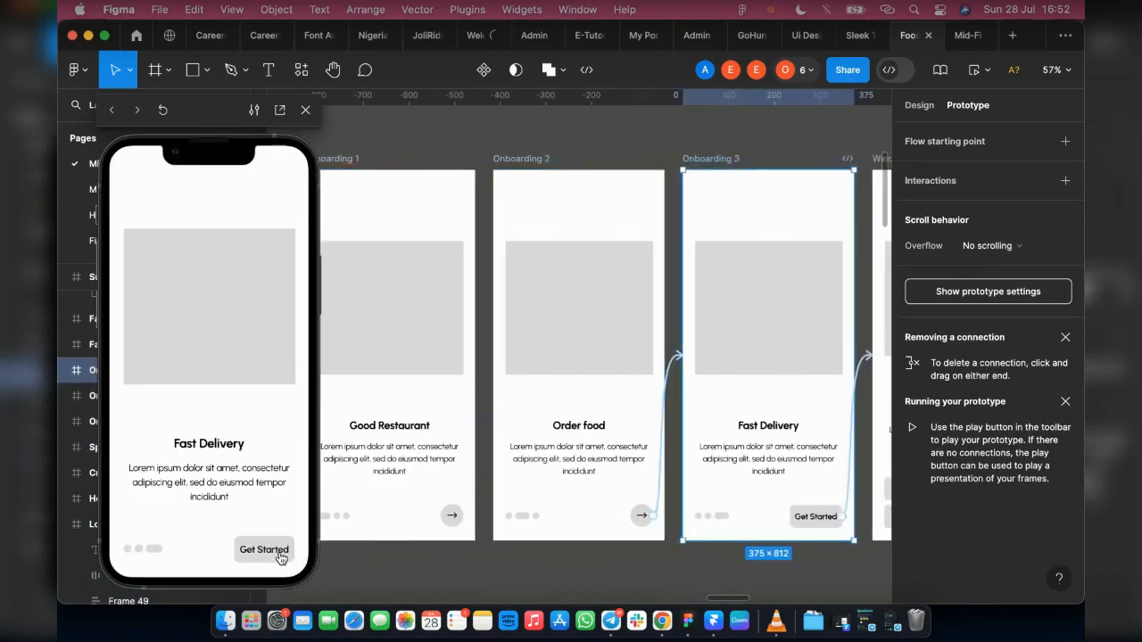
{"action": "left_click", "coordinate": [264, 550]}
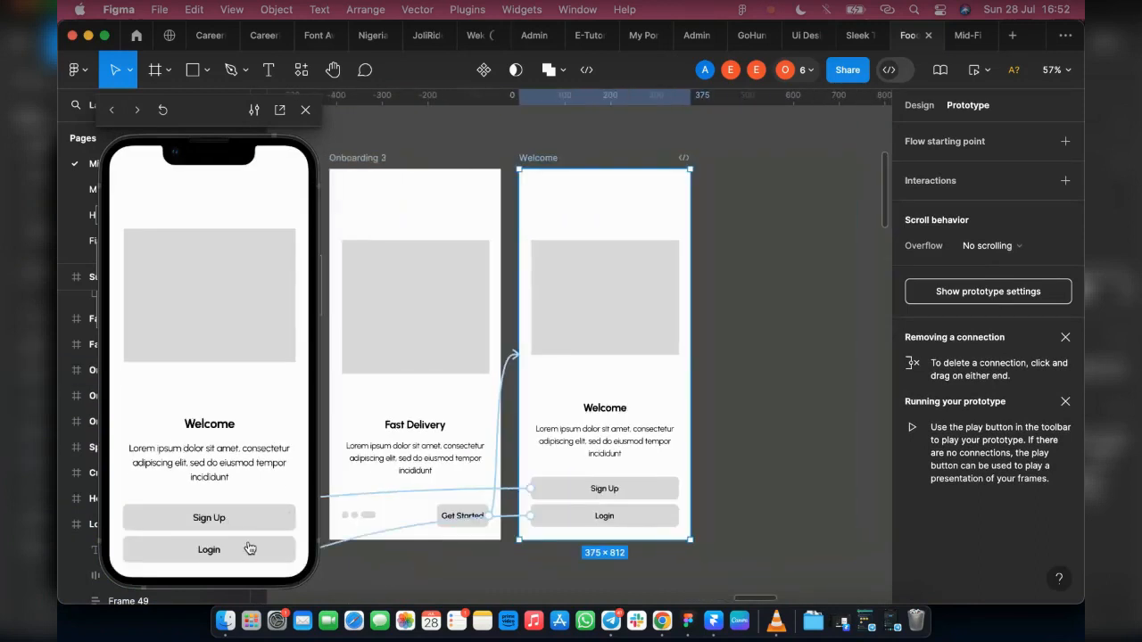
{"action": "left_click", "coordinate": [257, 514]}
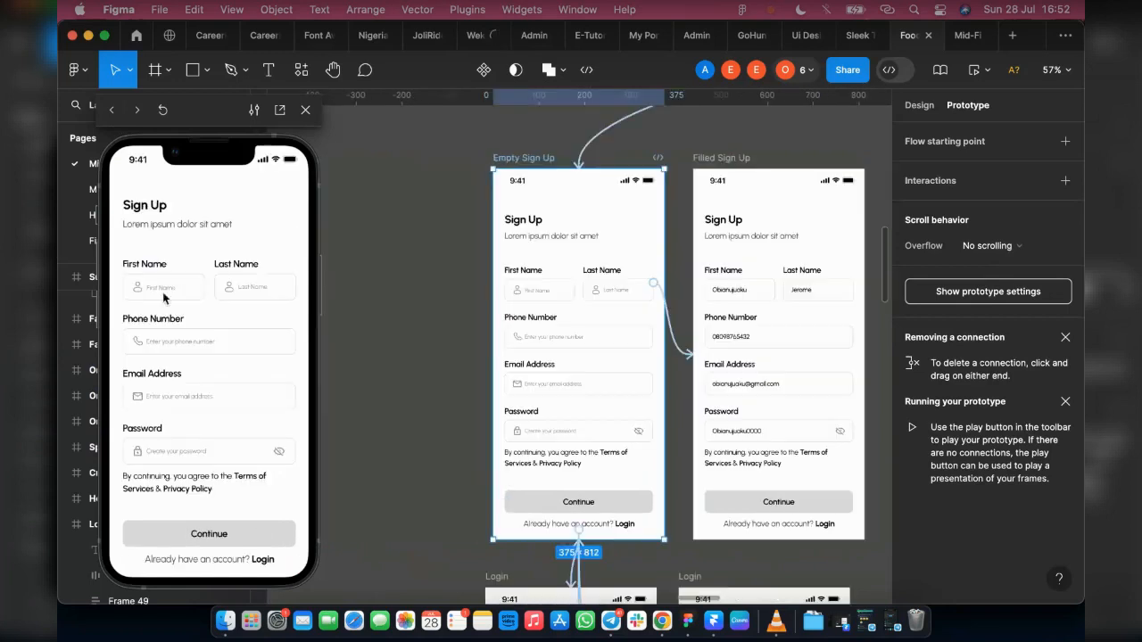
{"action": "left_click", "coordinate": [163, 291]}
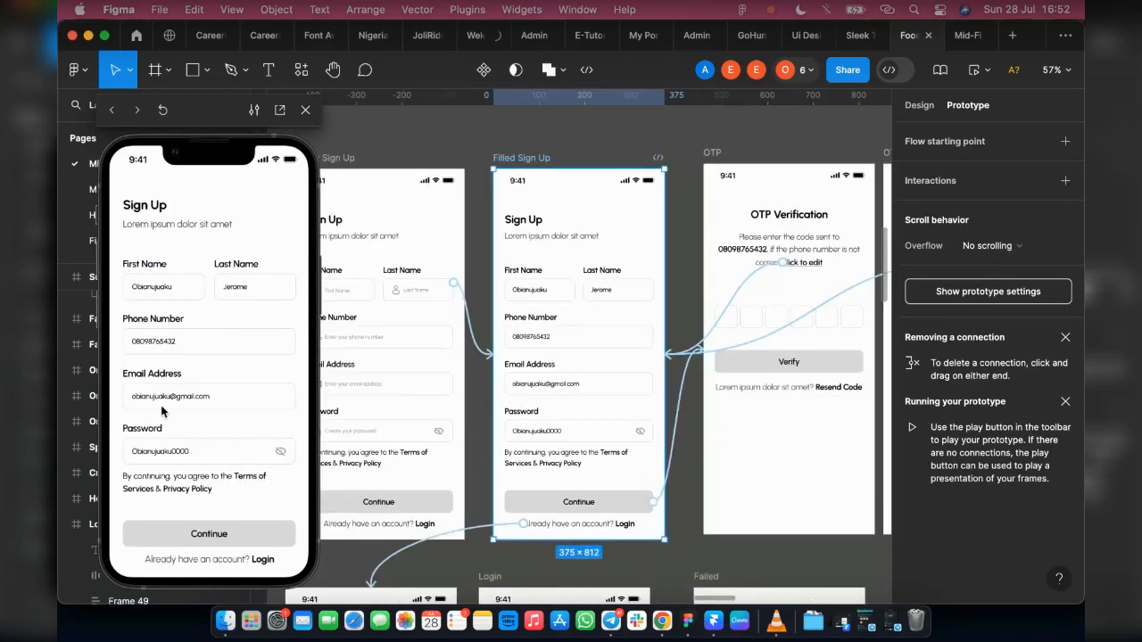
Step: Continue to the OTP screen, test its edit link back to the filled Sign Up form, and continue to OTP again
{"action": "left_click", "coordinate": [177, 527]}
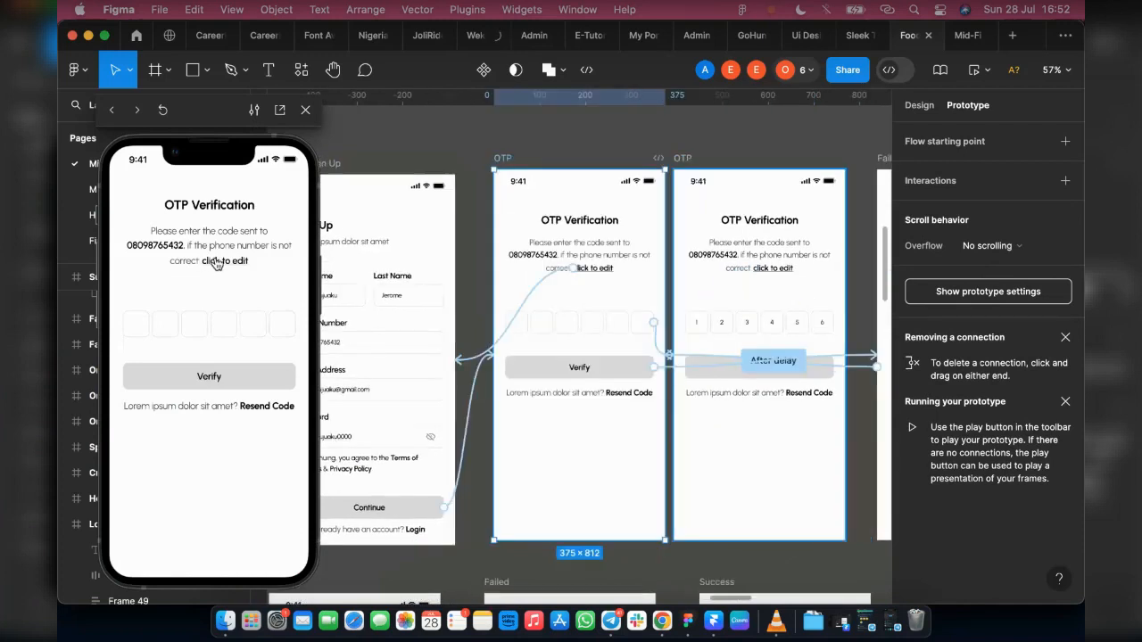
{"action": "left_click", "coordinate": [215, 261]}
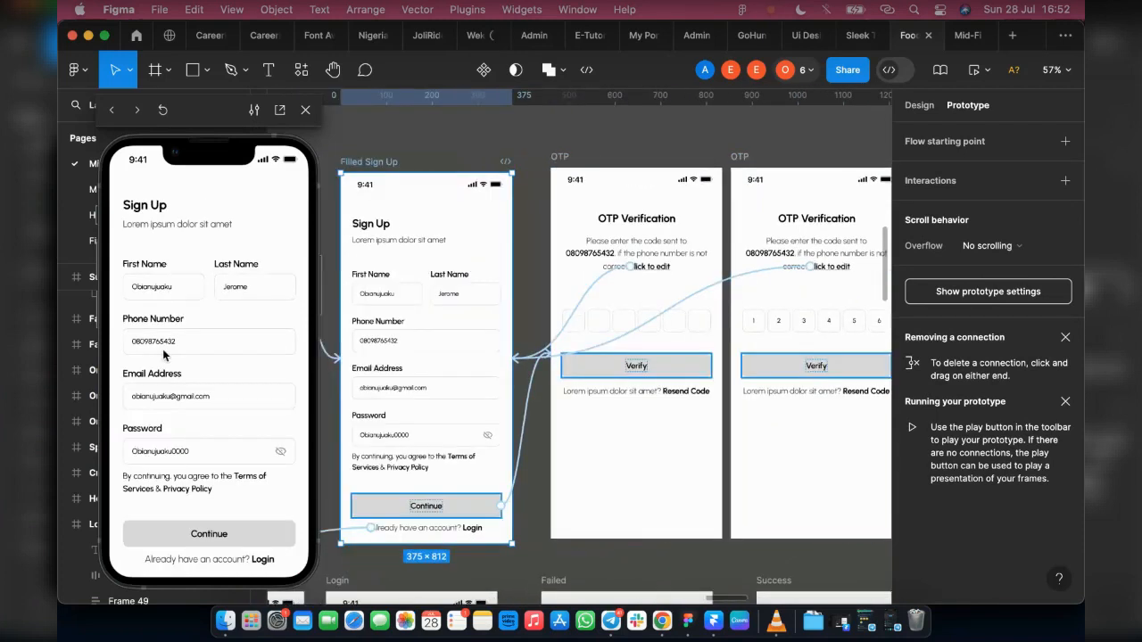
{"action": "left_click", "coordinate": [207, 534]}
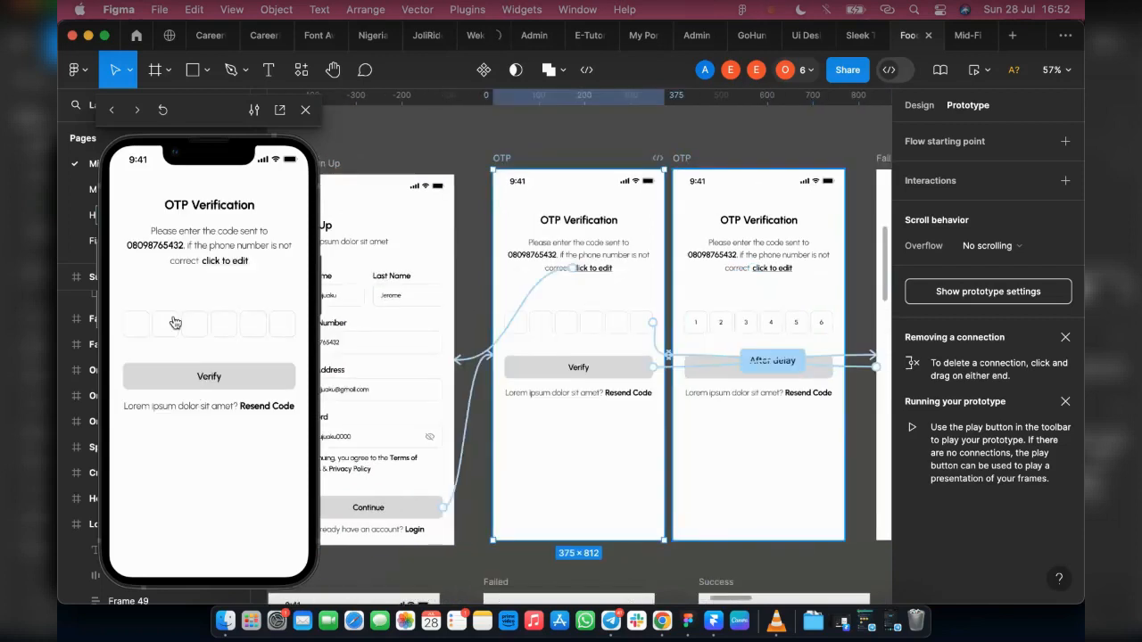
Step: Test the Verify button on the empty OTP screen, fill in the code, and verify it through to Success
{"action": "left_click", "coordinate": [191, 384]}
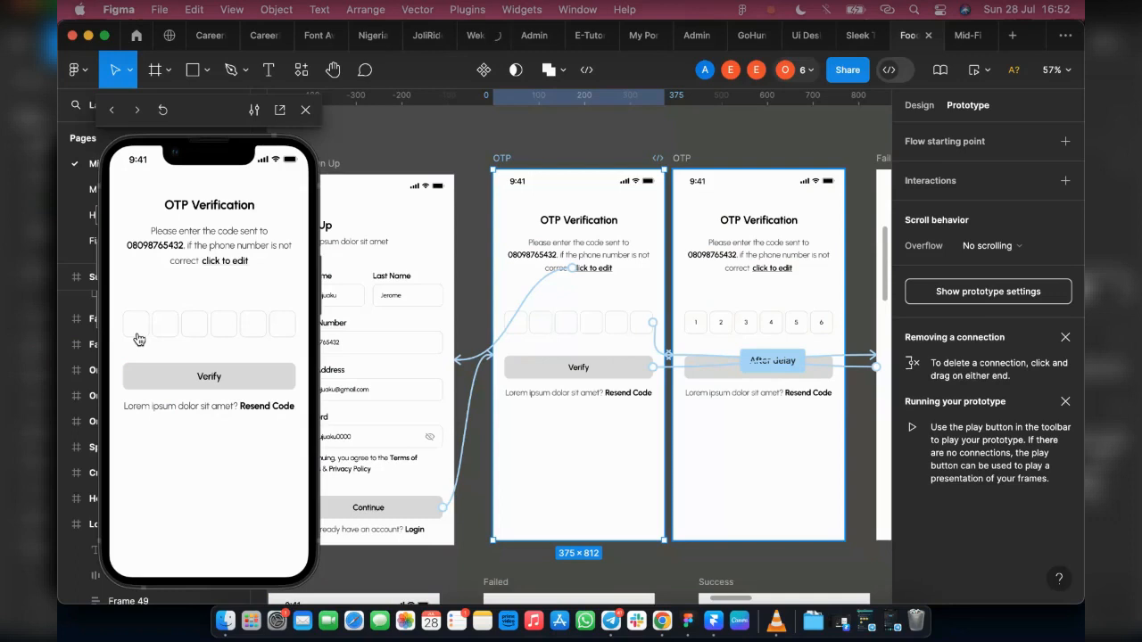
{"action": "left_click", "coordinate": [192, 380]}
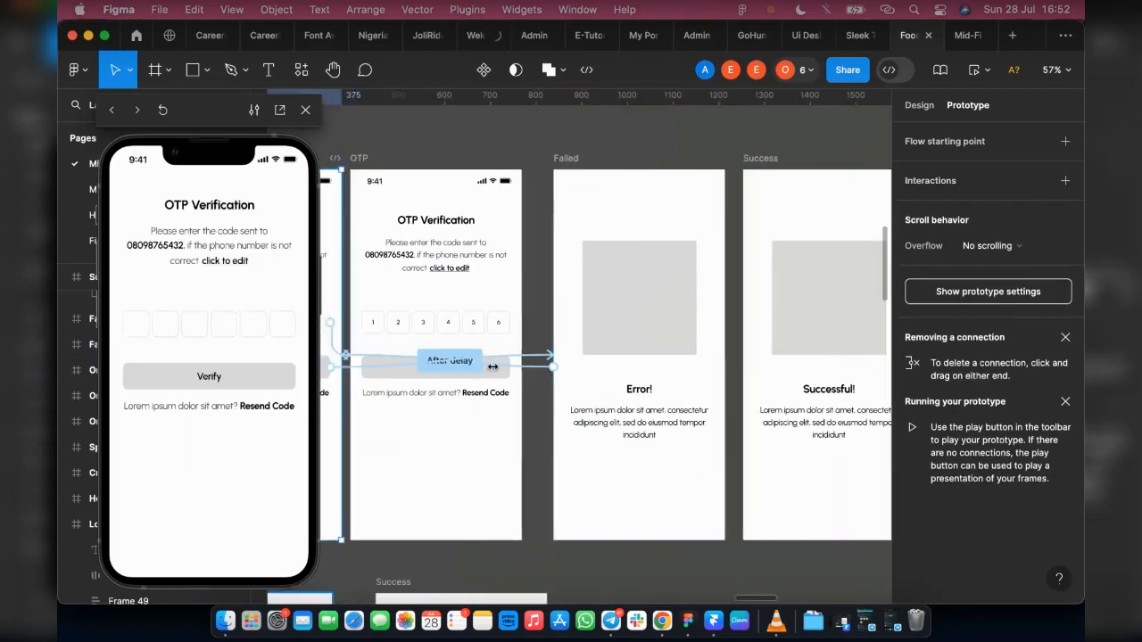
{"action": "left_click", "coordinate": [151, 328]}
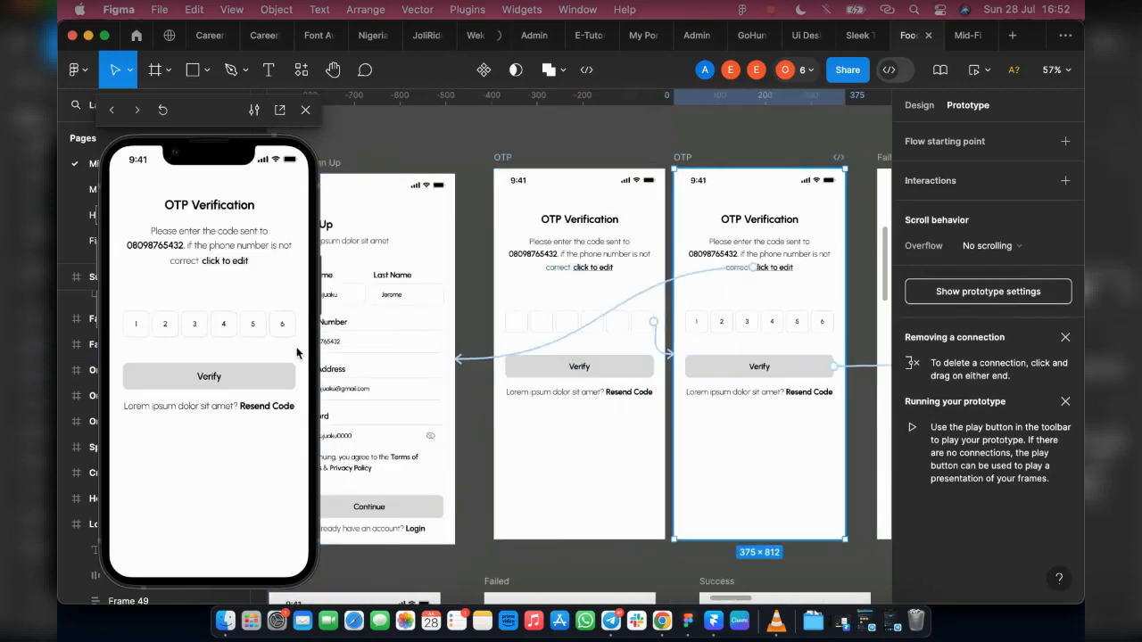
{"action": "left_click", "coordinate": [186, 380]}
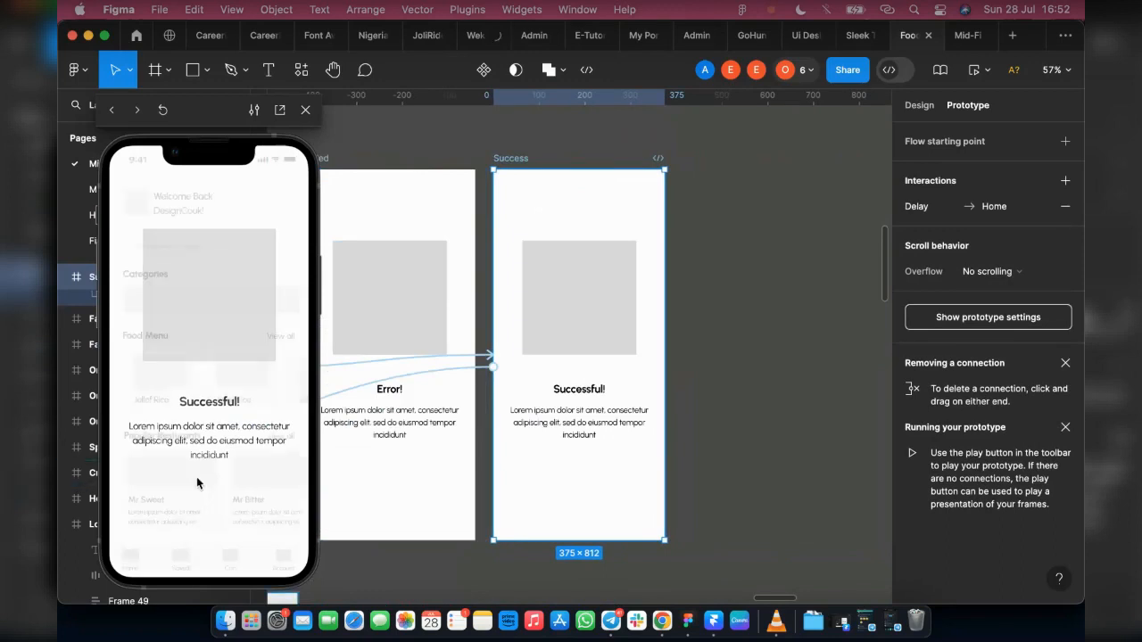
Step: Rewind the inline preview from the Success and Home end of the flow to Onboarding 1
{"action": "left_click", "coordinate": [110, 110]}
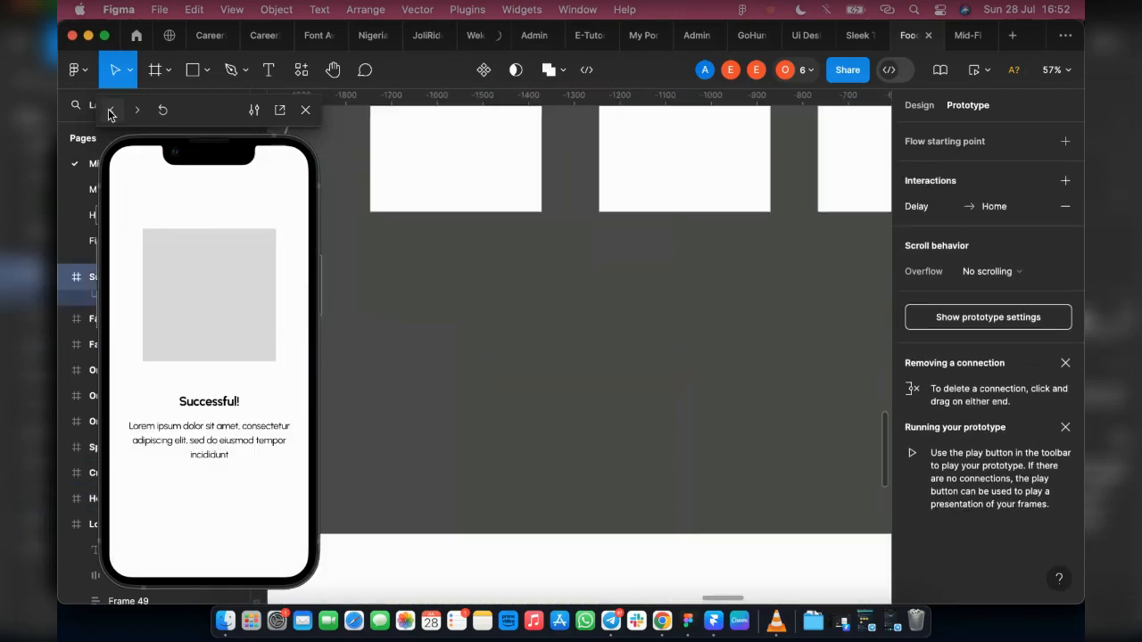
{"action": "left_click", "coordinate": [109, 110]}
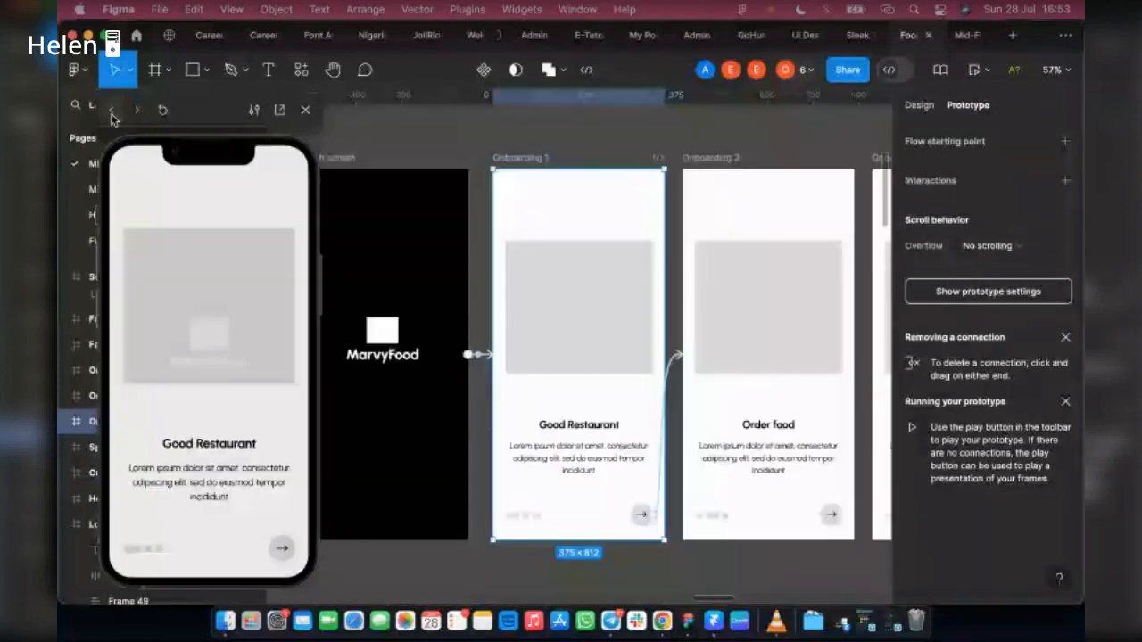
{"action": "left_click", "coordinate": [110, 111]}
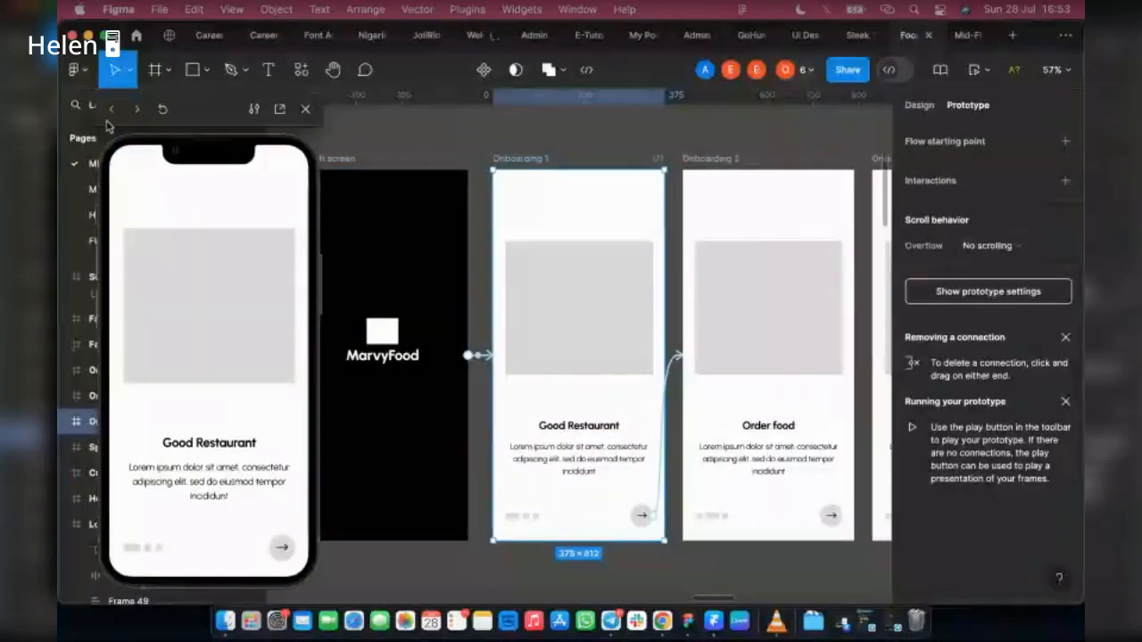
Step: Return the inline preview to the splash screen and replay all three onboarding screens through Get Started to Welcome
{"action": "left_click", "coordinate": [111, 110]}
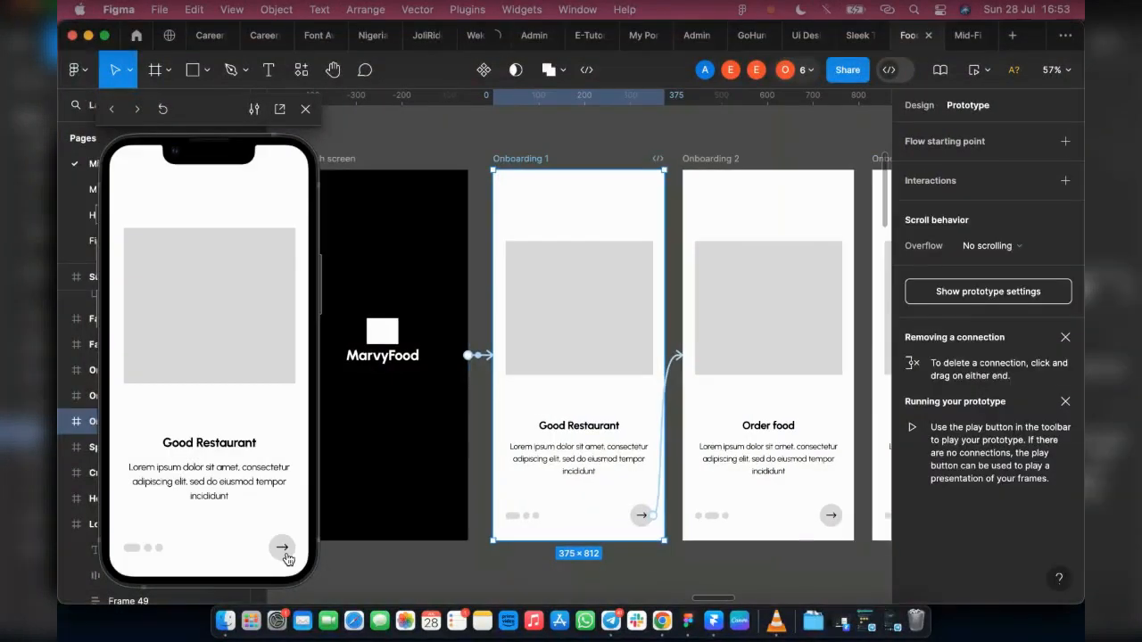
{"action": "left_click", "coordinate": [285, 551]}
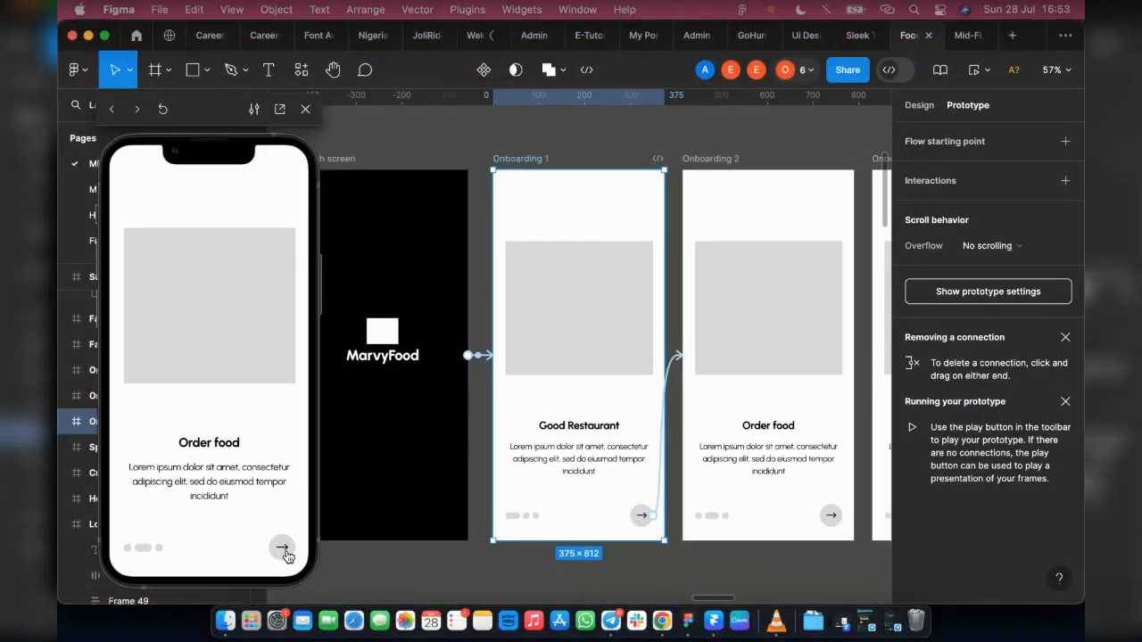
{"action": "left_click", "coordinate": [282, 550]}
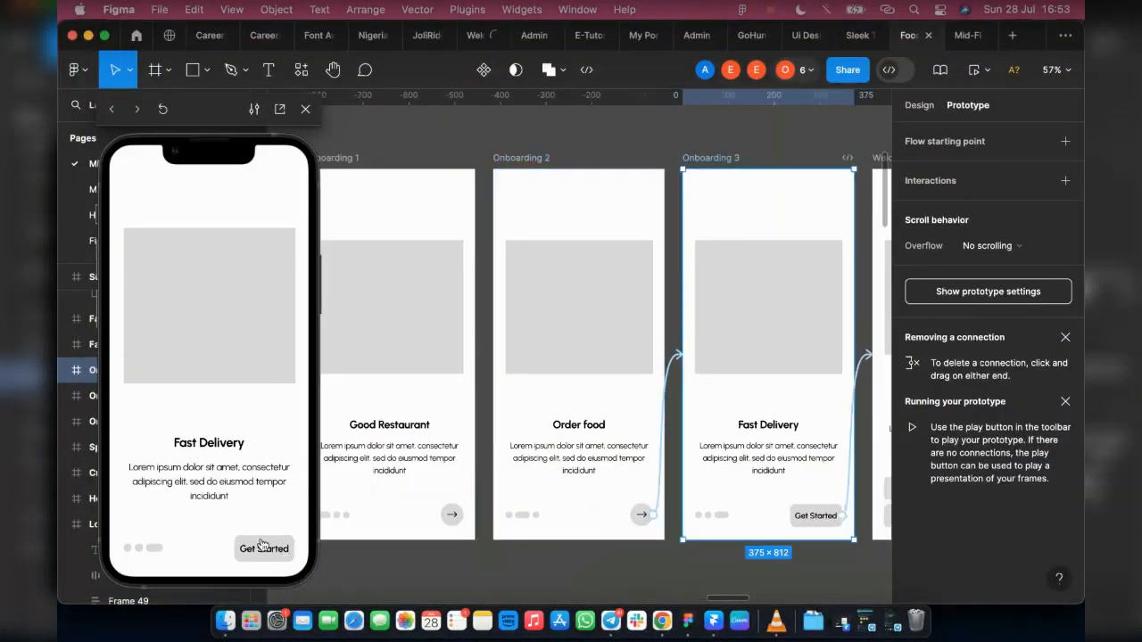
{"action": "left_click", "coordinate": [264, 551]}
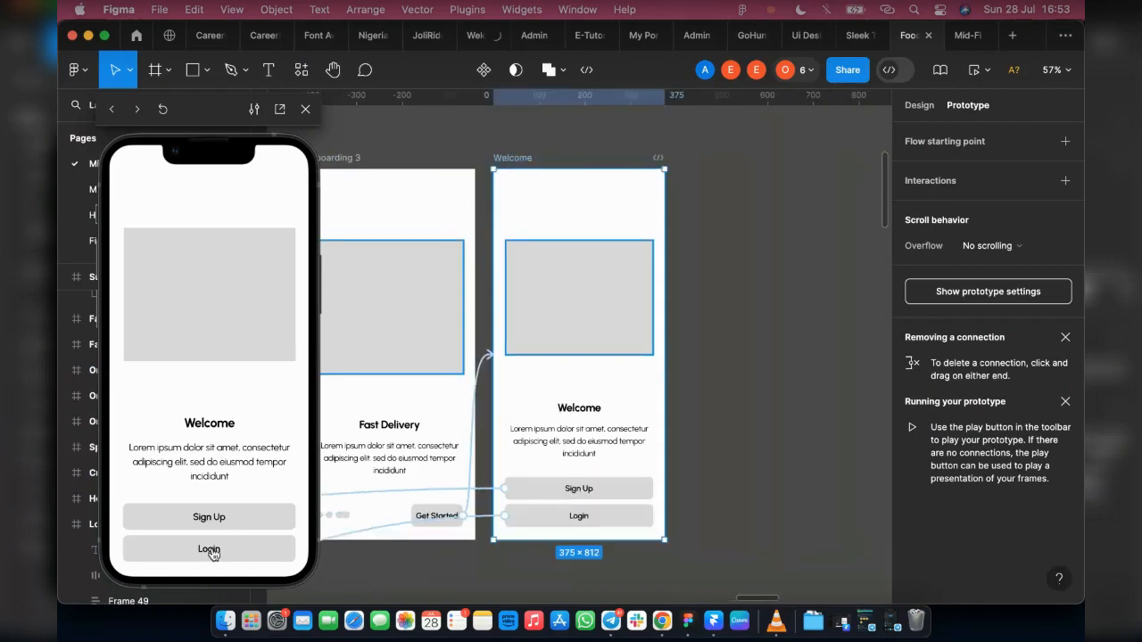
Step: Test the Login path from the Welcome screen: trigger the filled Login form and log in through to Success
{"action": "left_click", "coordinate": [214, 546]}
{"action": "left_click", "coordinate": [138, 285]}
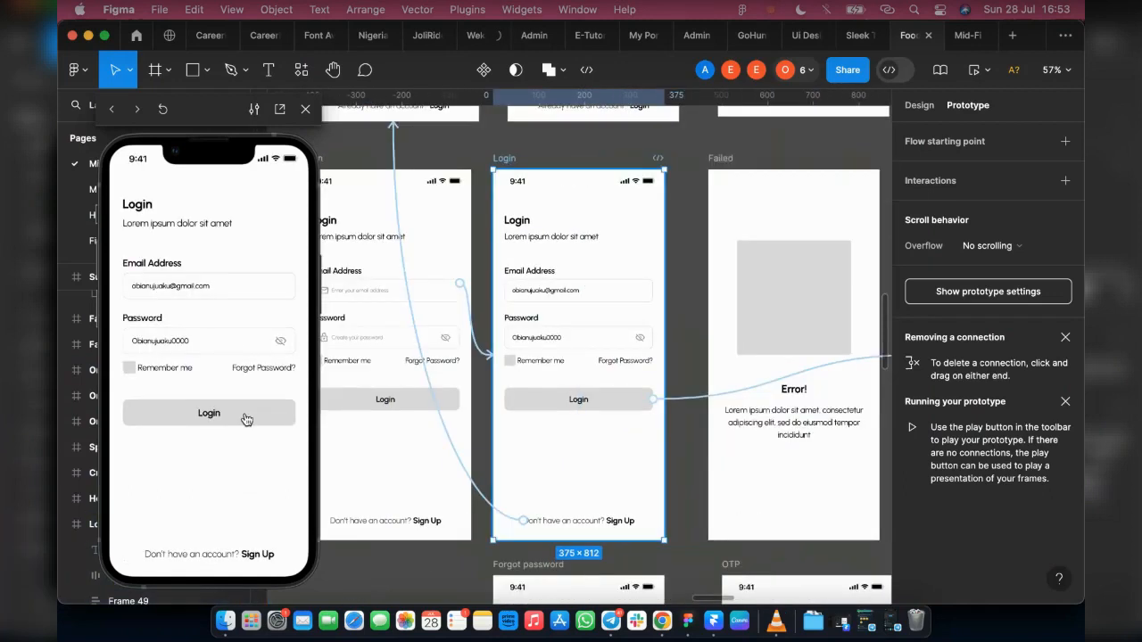
{"action": "left_click", "coordinate": [246, 415]}
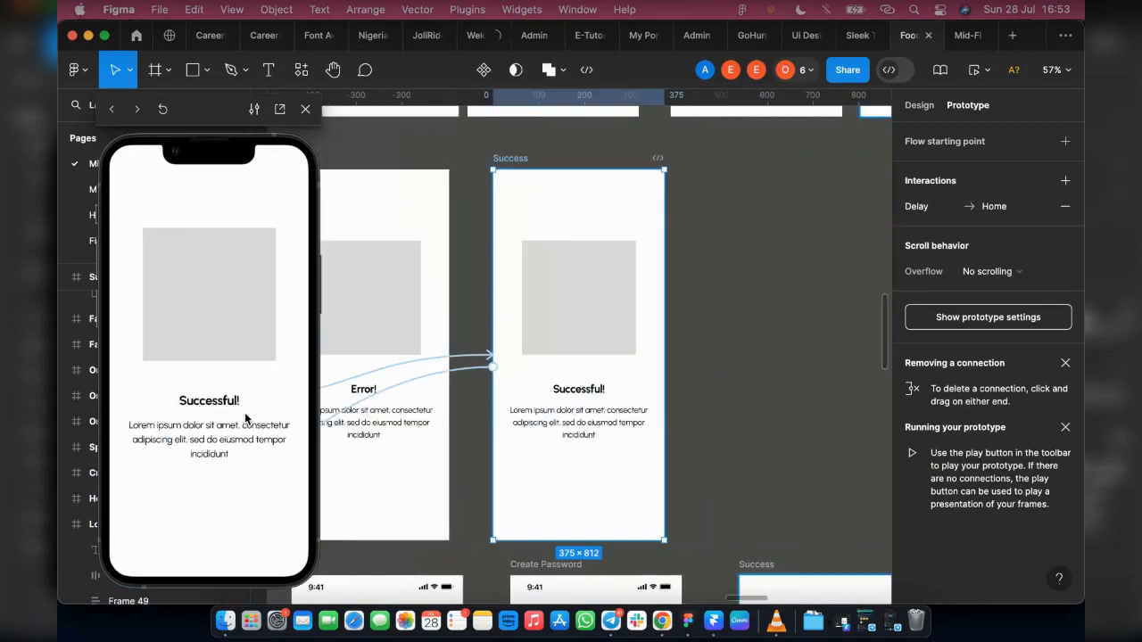
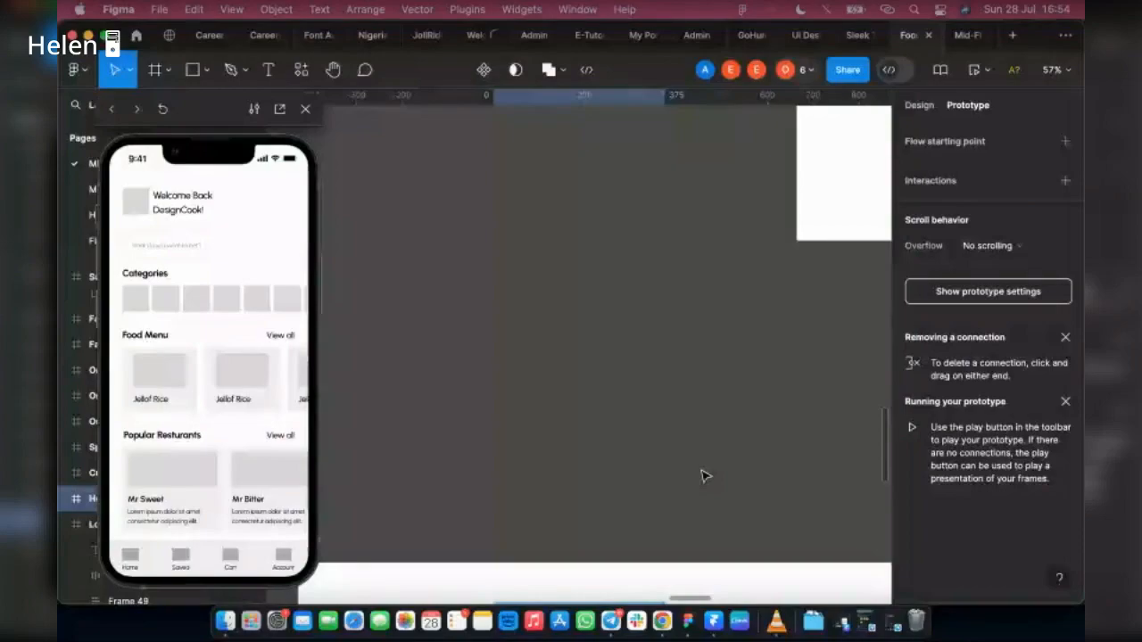
Step: Connect the Forgot Password? links on the empty and filled Login screens to the Forgot password screen with a Tap interaction
{"action": "scroll", "coordinate": [660, 482], "scroll_direction": "up", "scroll_amount": 5}
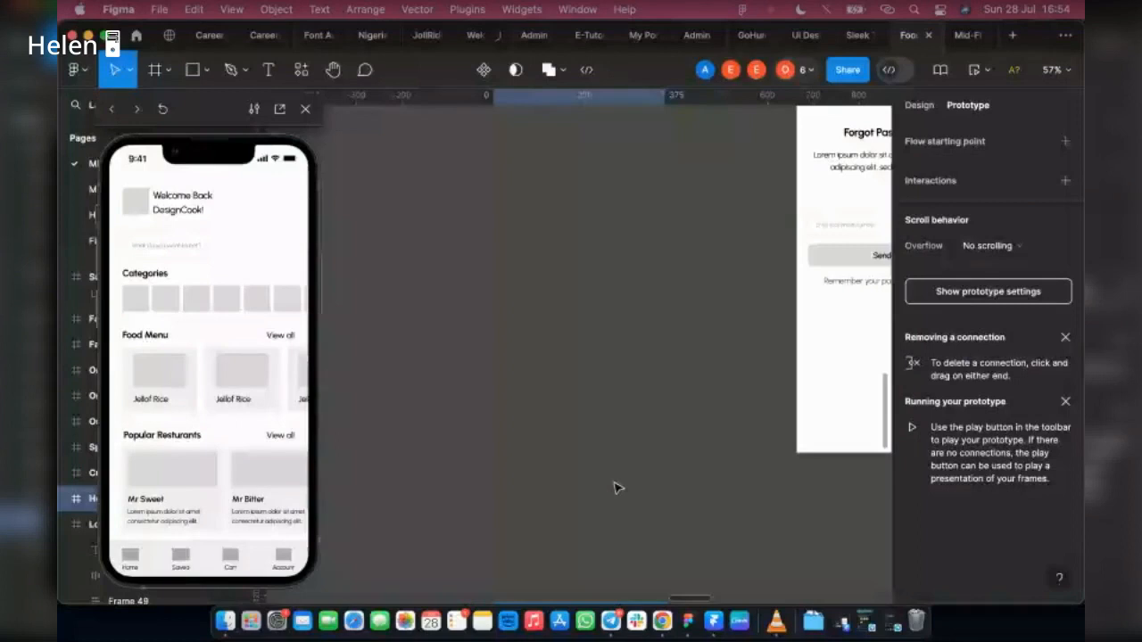
{"action": "scroll", "coordinate": [615, 473], "scroll_direction": "up", "scroll_amount": 8}
{"action": "scroll", "coordinate": [612, 446], "scroll_direction": "right", "scroll_amount": 4}
{"action": "left_click", "coordinate": [571, 446]}
{"action": "mouse_move", "coordinate": [548, 259]}
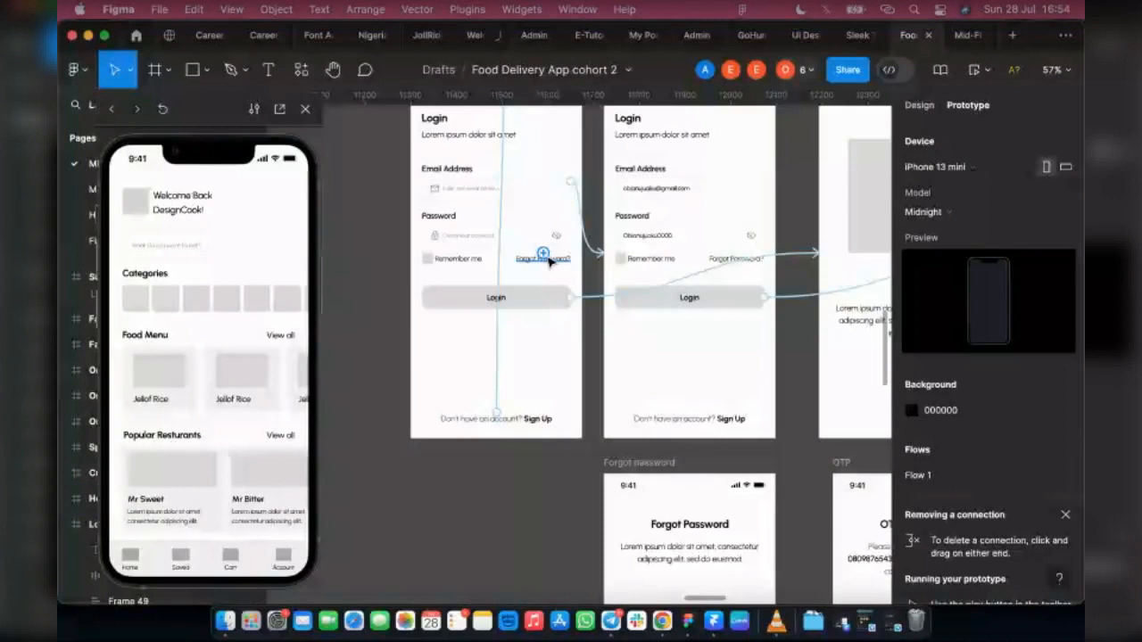
{"action": "left_click", "coordinate": [548, 260]}
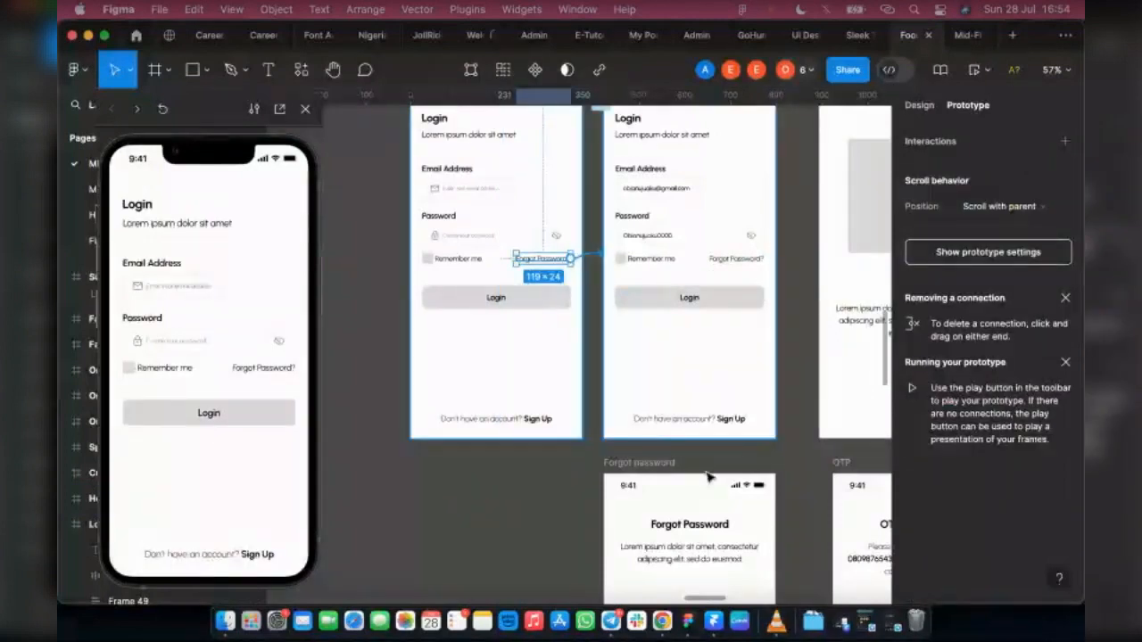
{"action": "left_click_drag", "start_coordinate": [708, 477], "coordinate": [705, 482]}
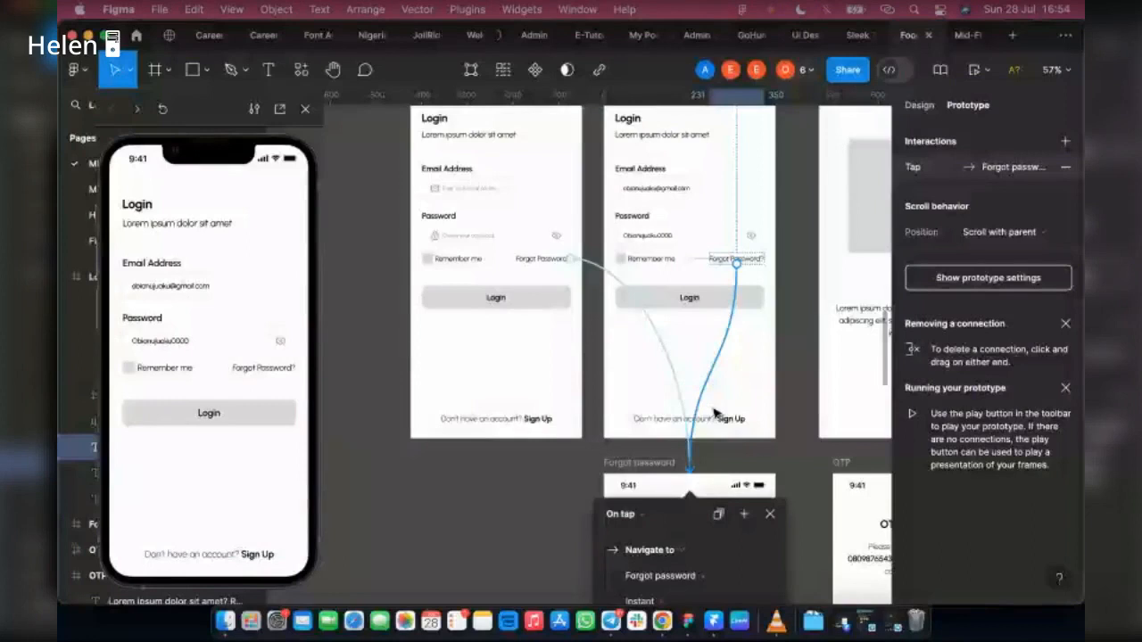
Step: Copy the filled code row from the second OTP screen of the Sign Up flow
{"action": "scroll", "coordinate": [714, 413], "scroll_direction": "up", "scroll_amount": 5}
{"action": "scroll", "coordinate": [714, 413], "scroll_direction": "right", "scroll_amount": 2}
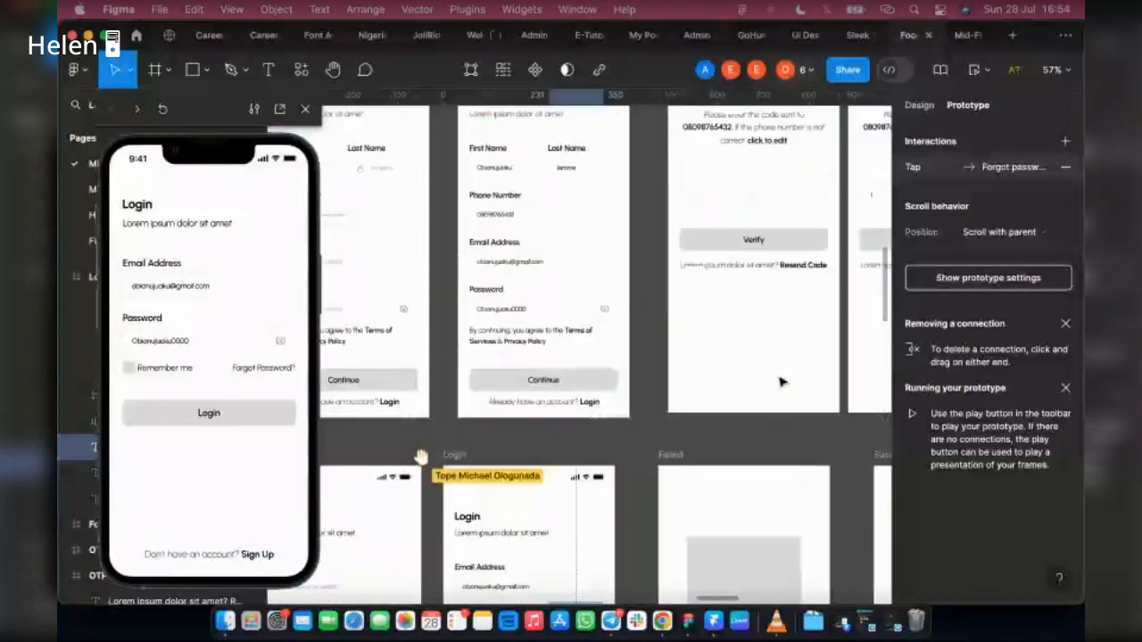
{"action": "scroll", "coordinate": [781, 382], "scroll_direction": "up", "scroll_amount": 2}
{"action": "scroll", "coordinate": [782, 381], "scroll_direction": "right", "scroll_amount": 1}
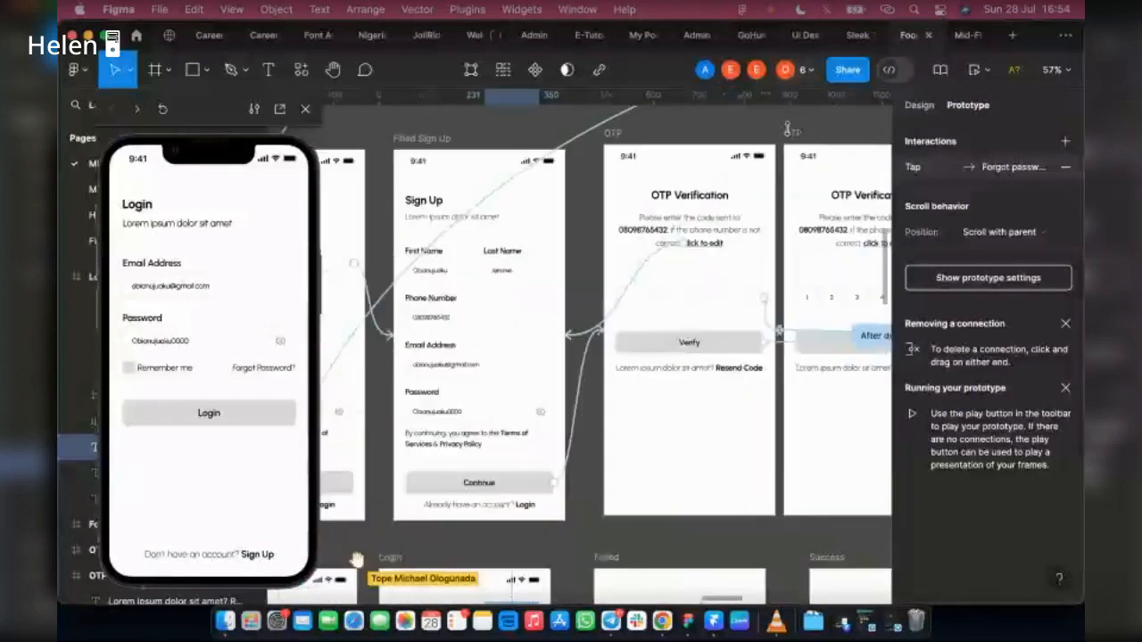
{"action": "scroll", "coordinate": [632, 134], "scroll_direction": "right", "scroll_amount": 2}
{"action": "left_click", "coordinate": [632, 134]}
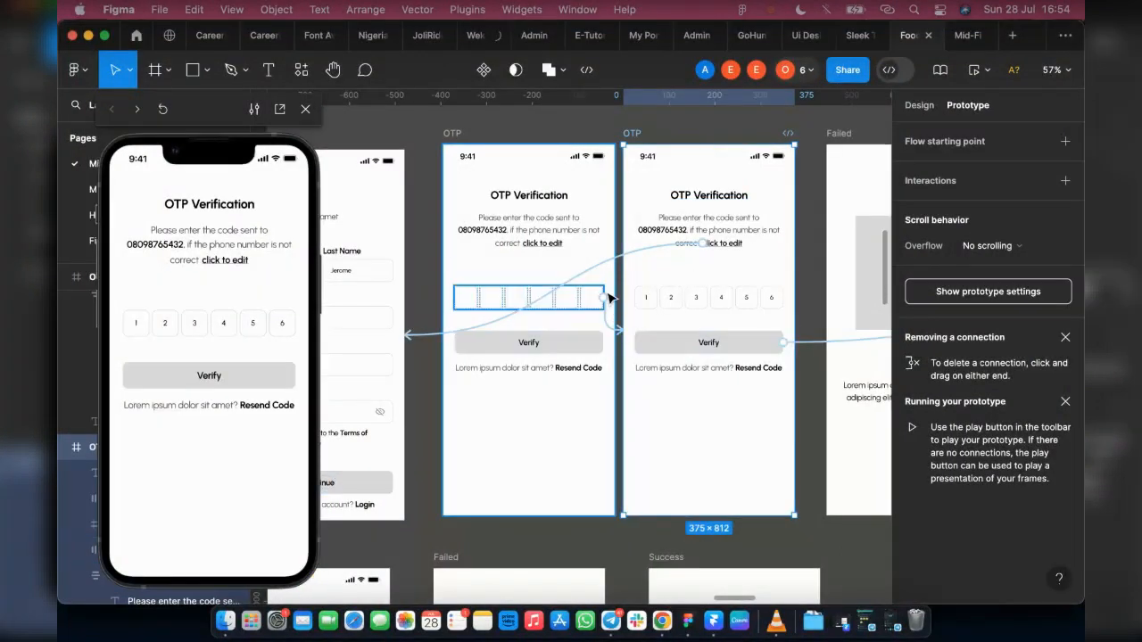
{"action": "left_click", "coordinate": [720, 304]}
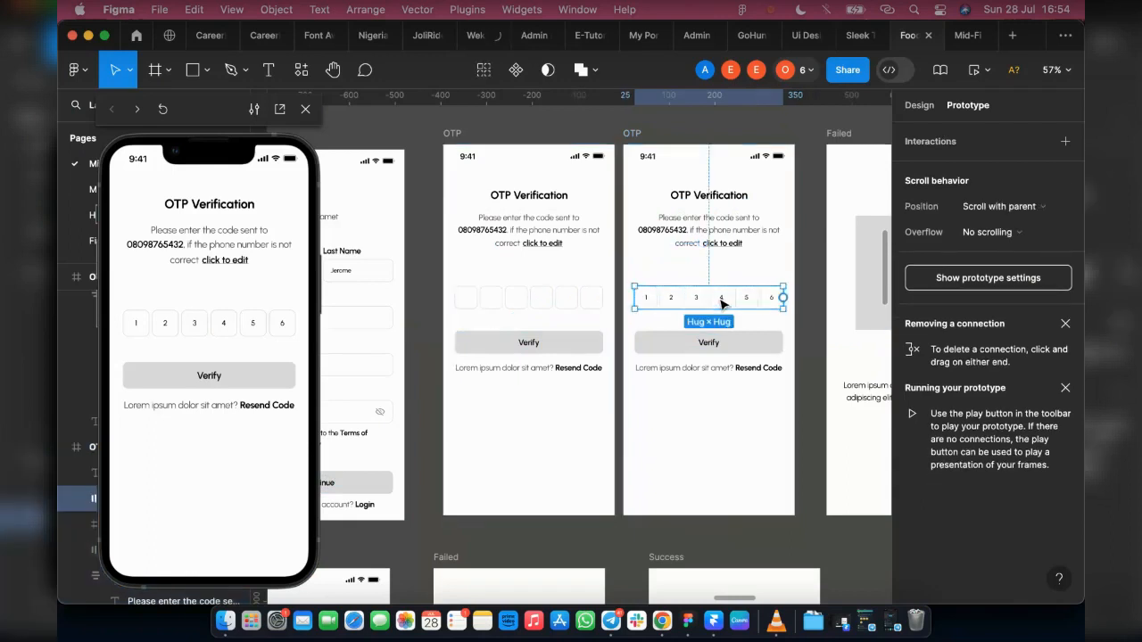
{"action": "scroll", "coordinate": [692, 304], "scroll_direction": "down", "scroll_amount": 10}
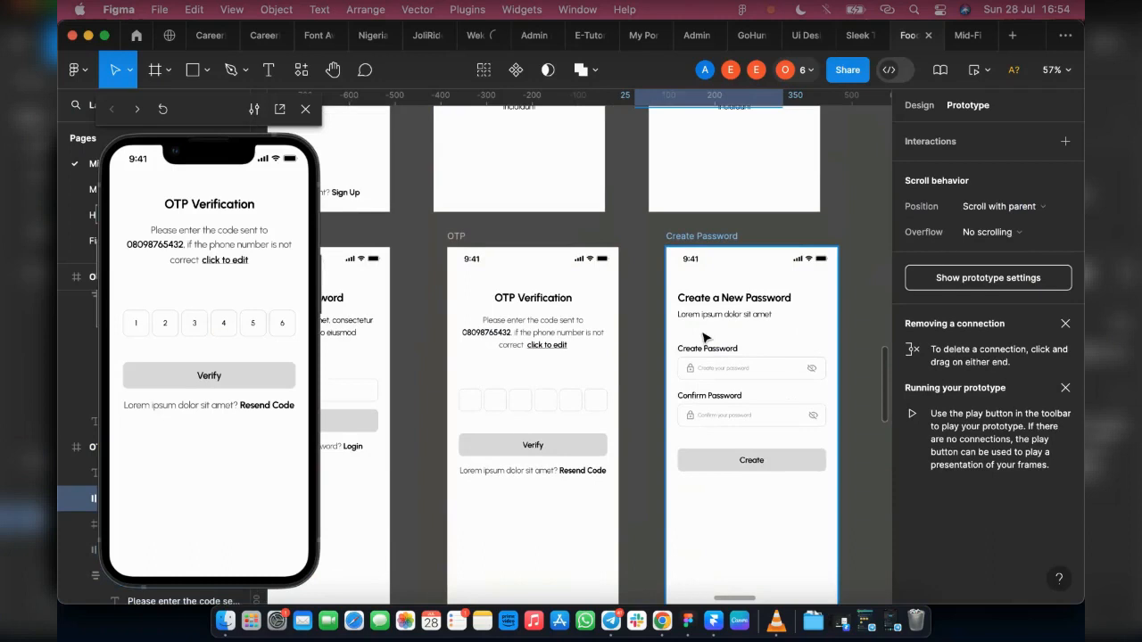
{"action": "left_click", "coordinate": [713, 523]}
{"action": "left_click_drag", "start_coordinate": [712, 521], "coordinate": [732, 507]}
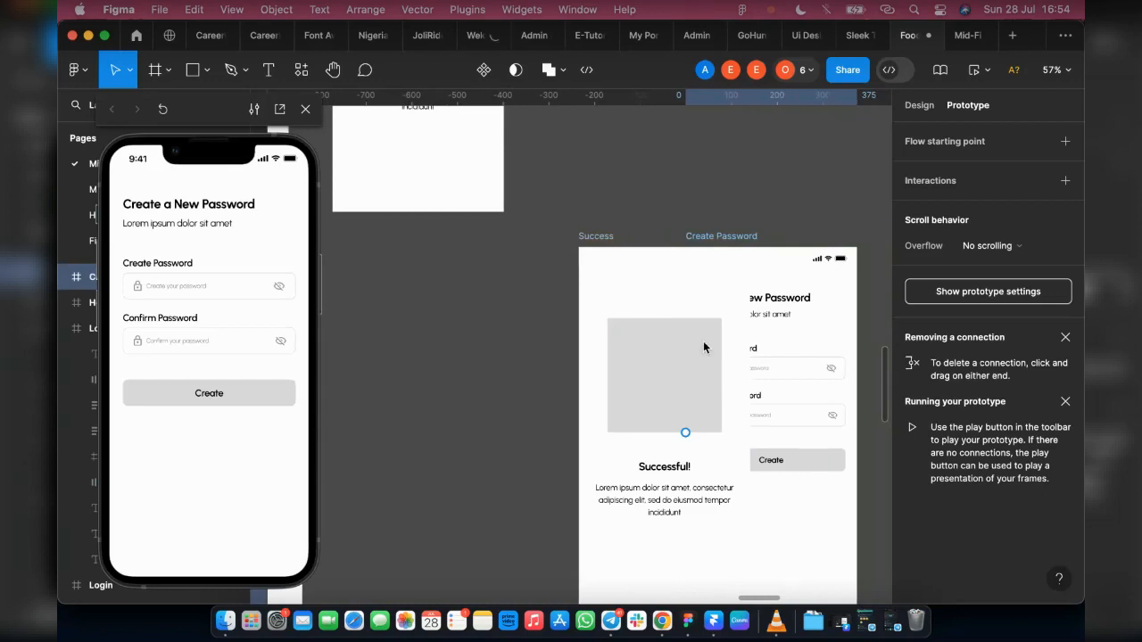
{"action": "key", "text": "ctrl+z"}
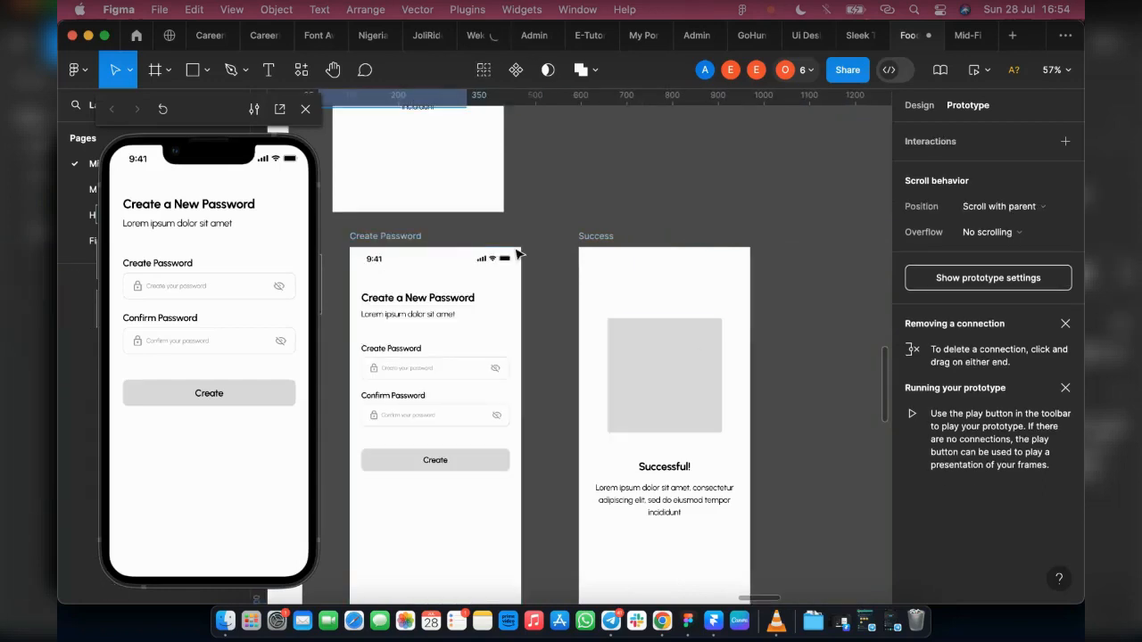
Step: Move the Create Password and Success screens together to the right, leaving a gap after the OTP screen
{"action": "scroll", "coordinate": [518, 254], "scroll_direction": "down", "scroll_amount": 10}
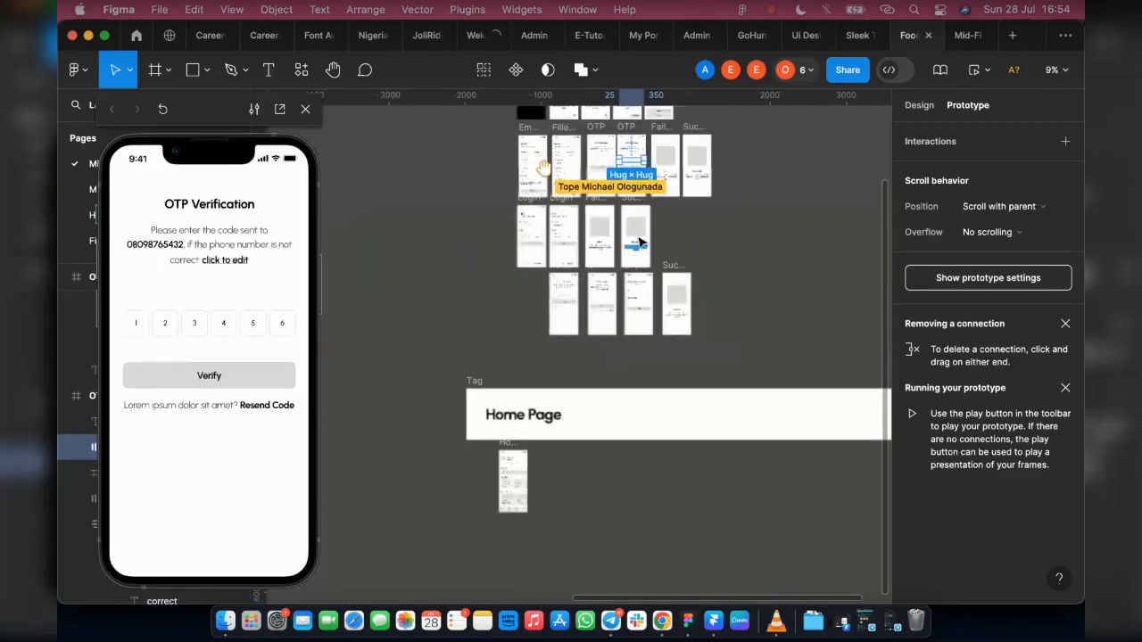
{"action": "scroll", "coordinate": [639, 241], "scroll_direction": "up", "scroll_amount": 5}
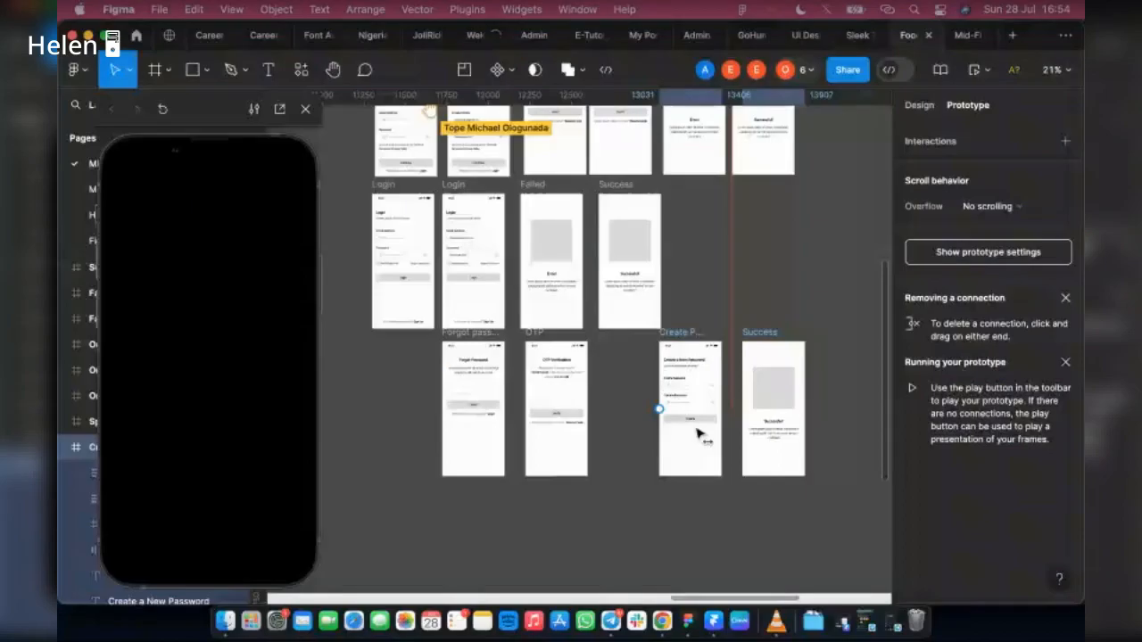
{"action": "left_click_drag", "start_coordinate": [697, 434], "coordinate": [708, 434]}
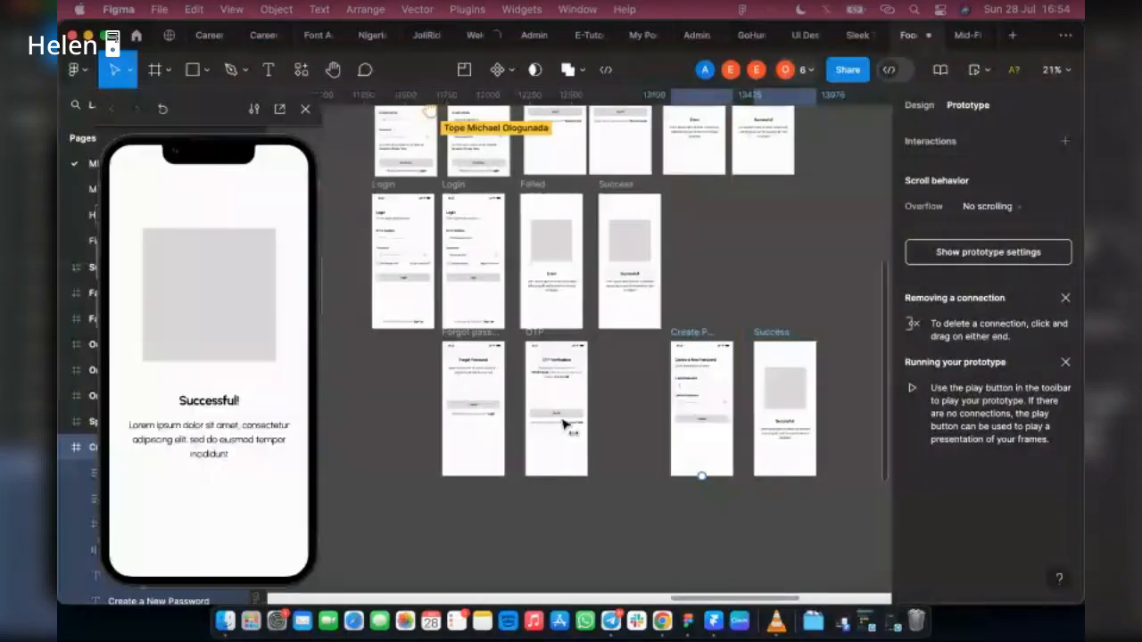
Step: Duplicate the OTP screen of the Forgot Password flow into the gap and paste the filled code row over it
{"action": "scroll", "coordinate": [564, 426], "scroll_direction": "up", "scroll_amount": 1}
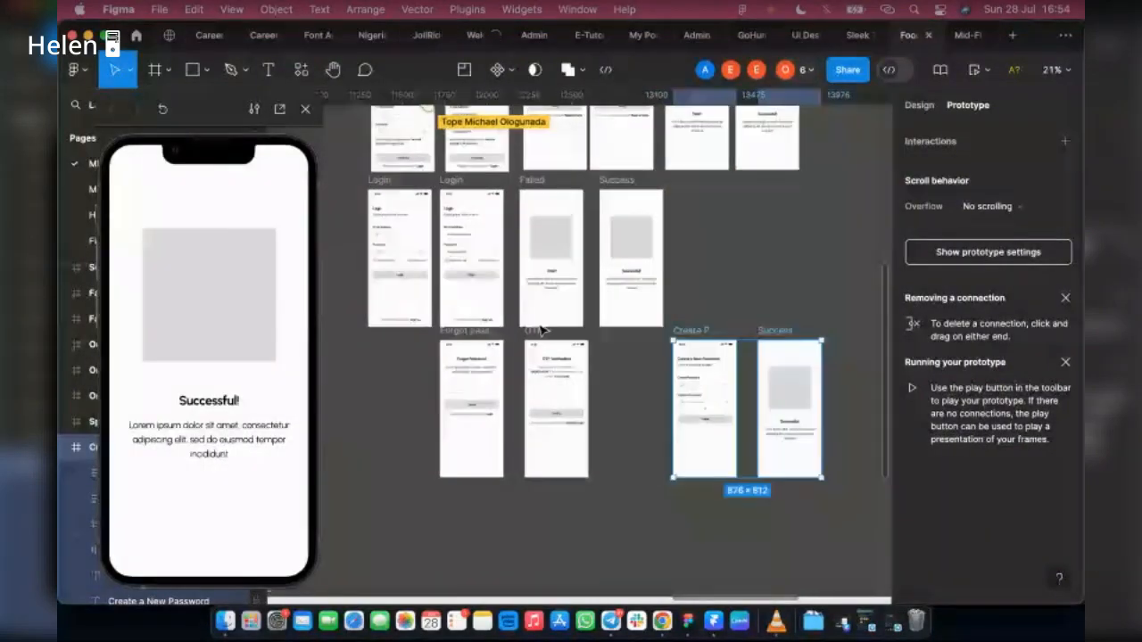
{"action": "scroll", "coordinate": [542, 330], "scroll_direction": "up", "scroll_amount": 2}
{"action": "left_click", "coordinate": [532, 432]}
{"action": "left_click_drag", "start_coordinate": [533, 431], "coordinate": [629, 434]}
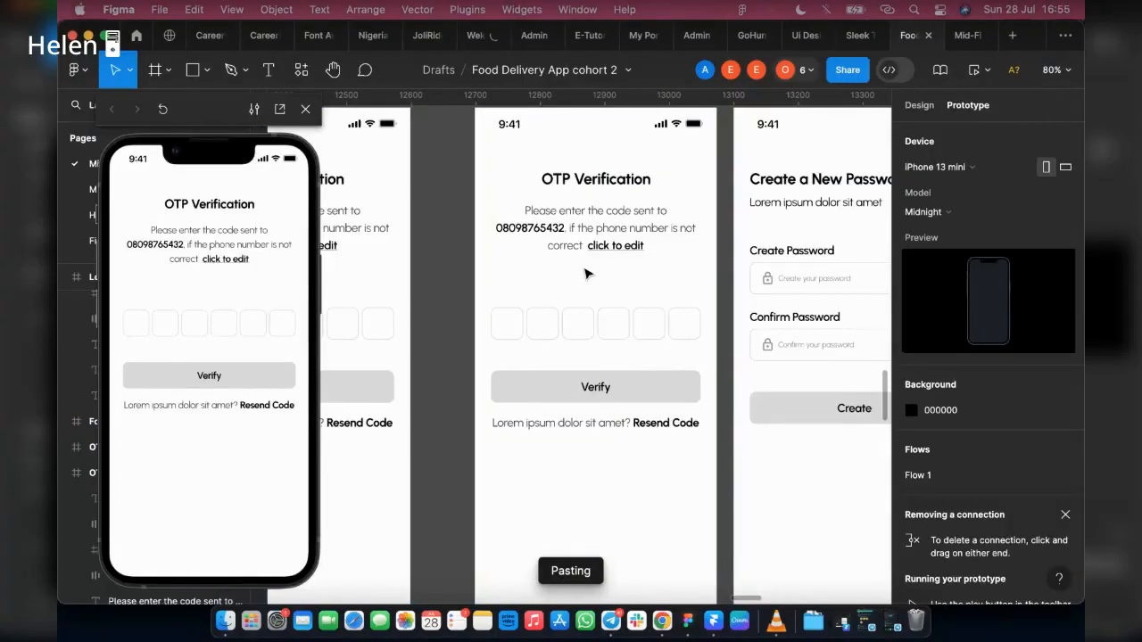
Step: Close the inline preview, then place the pasted code row inside the duplicated OTP screen above the empty boxes and centre it horizontally
{"action": "left_click", "coordinate": [305, 109]}
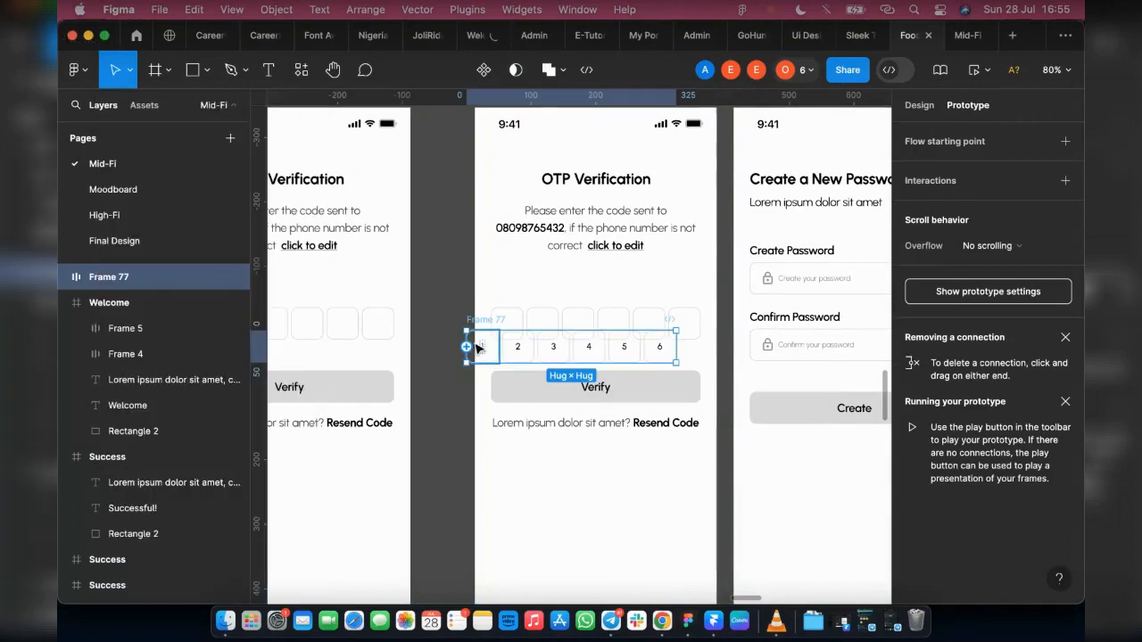
{"action": "left_click", "coordinate": [926, 107]}
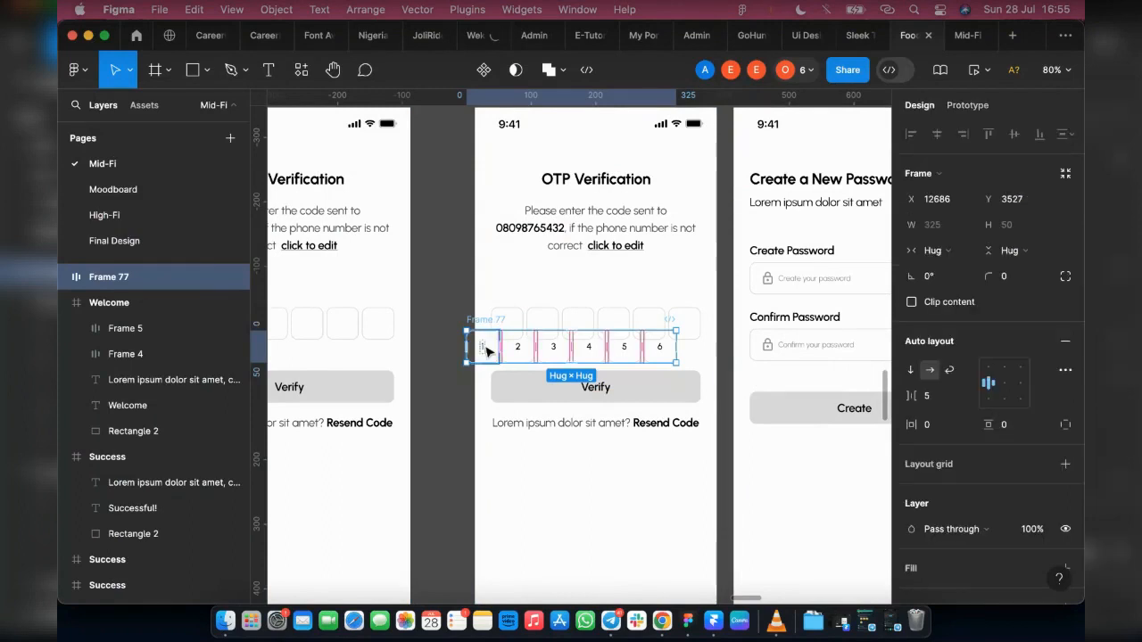
{"action": "left_click_drag", "start_coordinate": [486, 352], "coordinate": [449, 291]}
{"action": "left_click", "coordinate": [443, 186]}
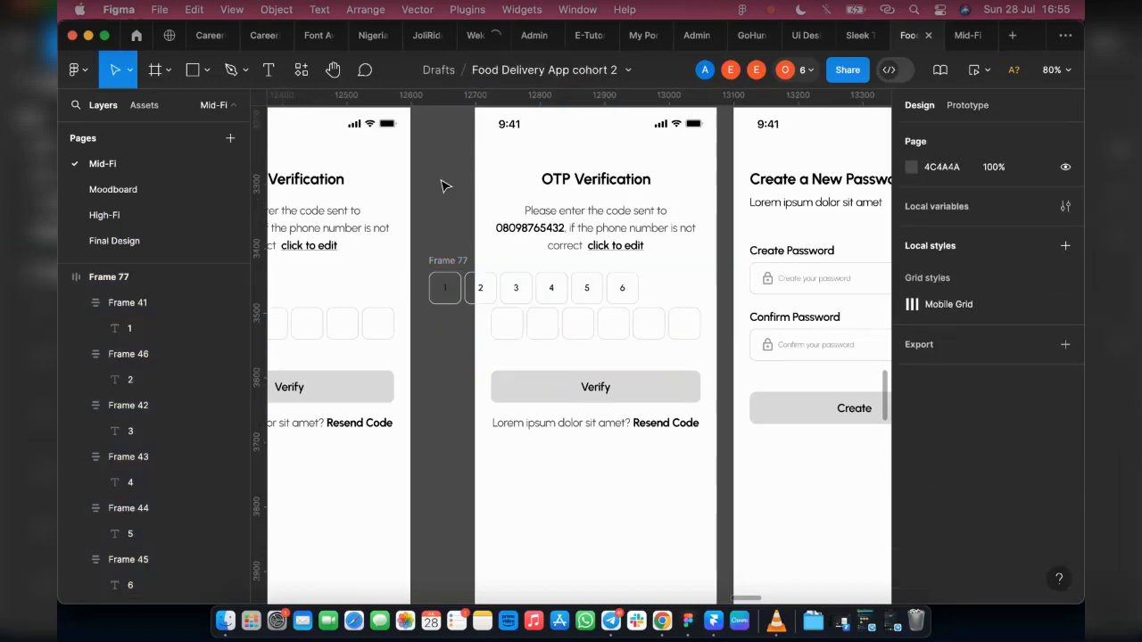
{"action": "left_click", "coordinate": [450, 295]}
{"action": "left_click_drag", "start_coordinate": [465, 296], "coordinate": [499, 300]}
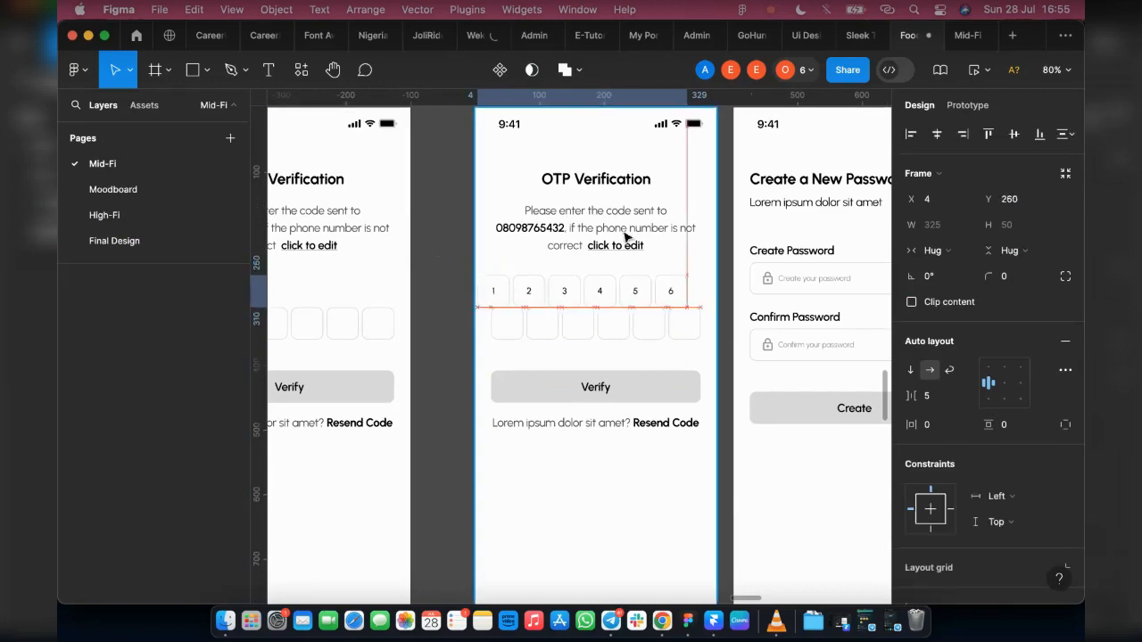
{"action": "left_click", "coordinate": [936, 135]}
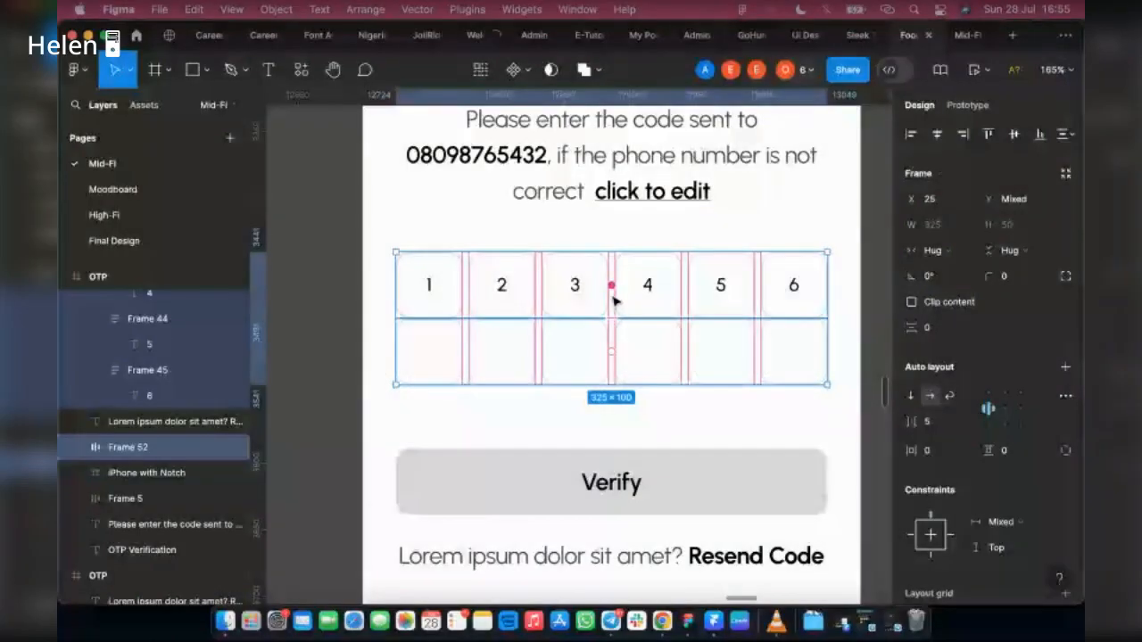
Step: Swap the filled code row into the empty row's place on the duplicated OTP screen and delete the empty row
{"action": "left_click_drag", "start_coordinate": [613, 301], "coordinate": [622, 361]}
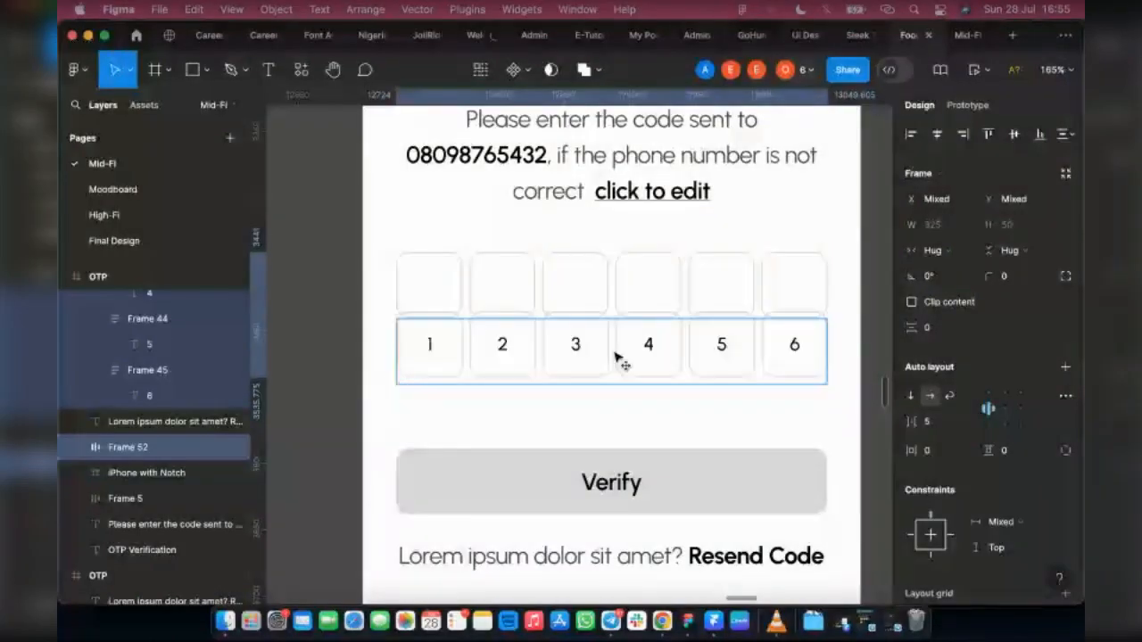
{"action": "left_click", "coordinate": [663, 293]}
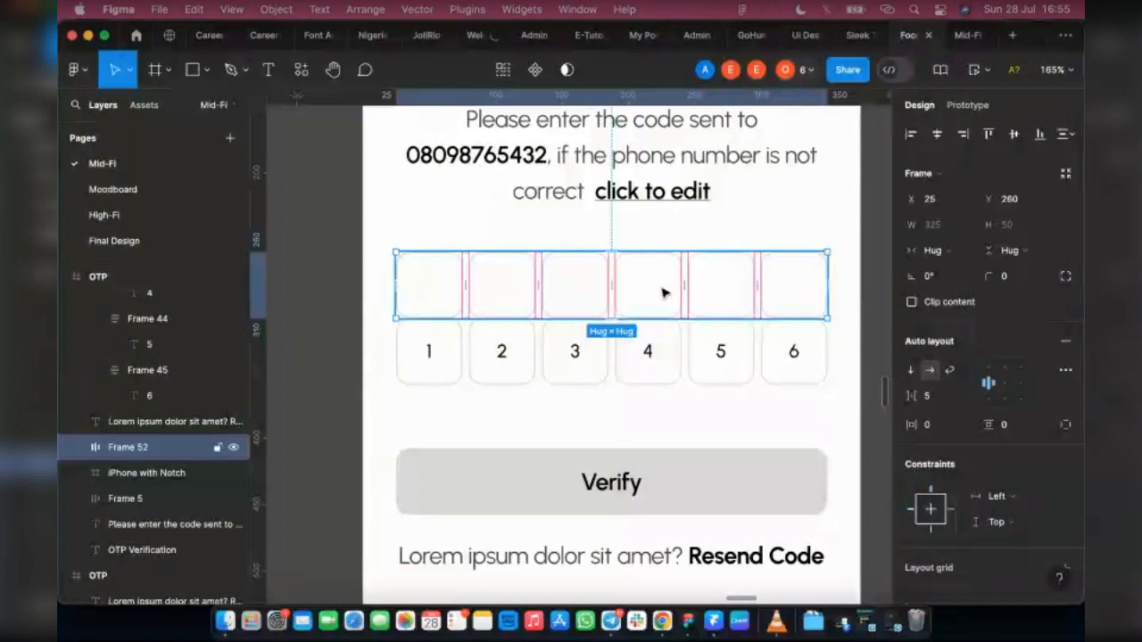
{"action": "key", "text": "Delete"}
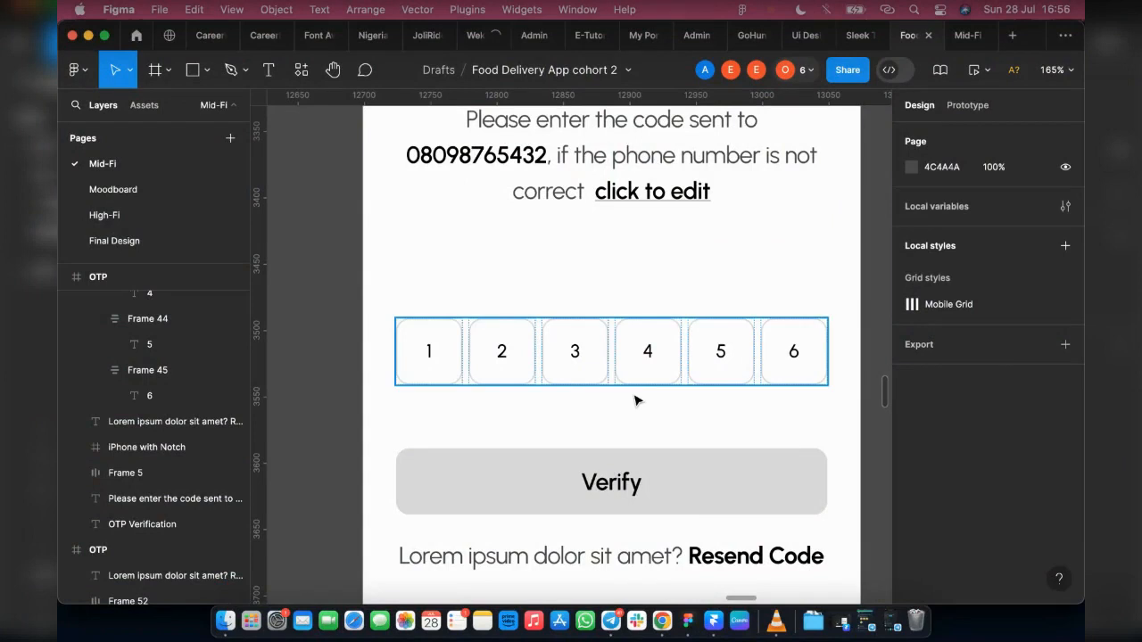
Step: Move the Forgot password screen left to X 11372, making room for another screen before OTP
{"action": "scroll", "coordinate": [635, 401], "scroll_direction": "down", "scroll_amount": 3}
{"action": "key", "text": "alt+9"}
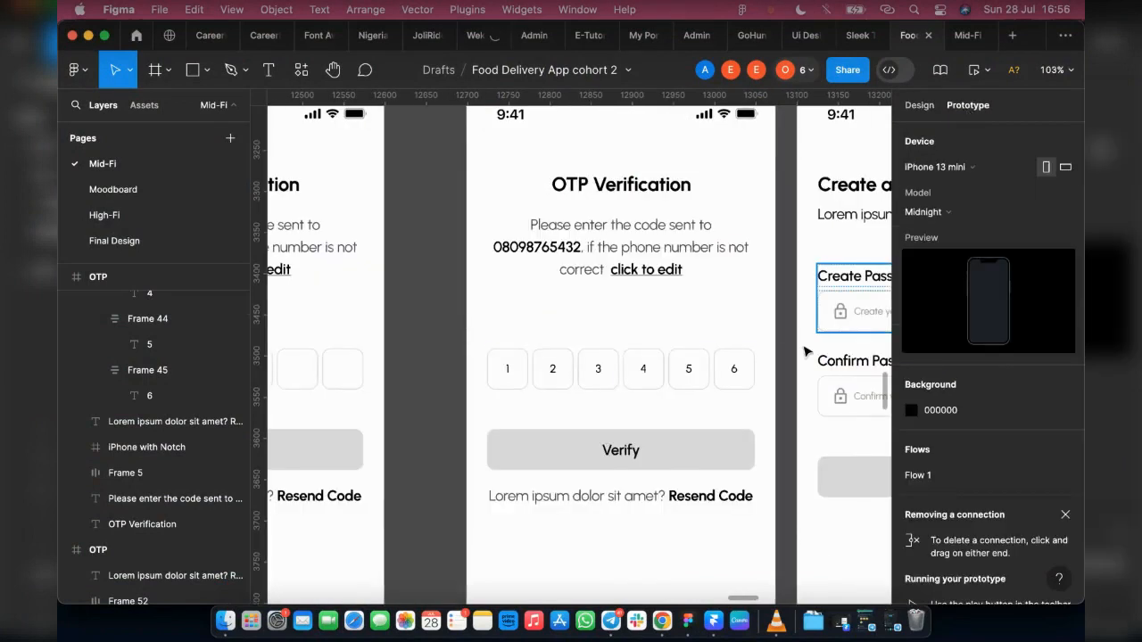
{"action": "scroll", "coordinate": [808, 352], "scroll_direction": "down", "scroll_amount": 5}
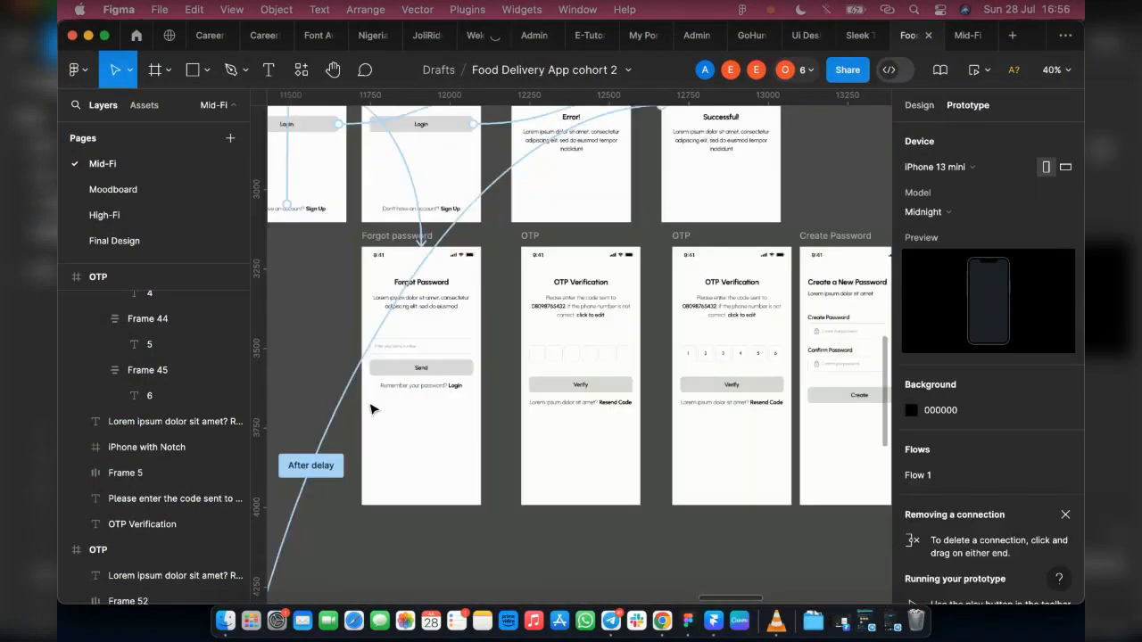
{"action": "scroll", "coordinate": [354, 312], "scroll_direction": "left", "scroll_amount": 3}
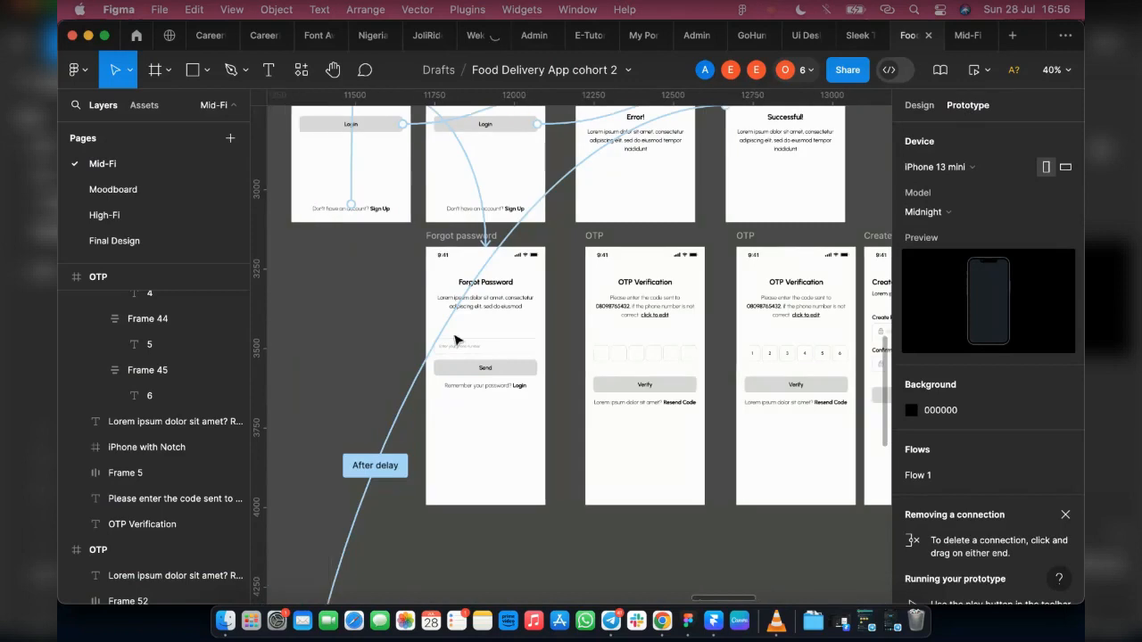
{"action": "left_click", "coordinate": [919, 105]}
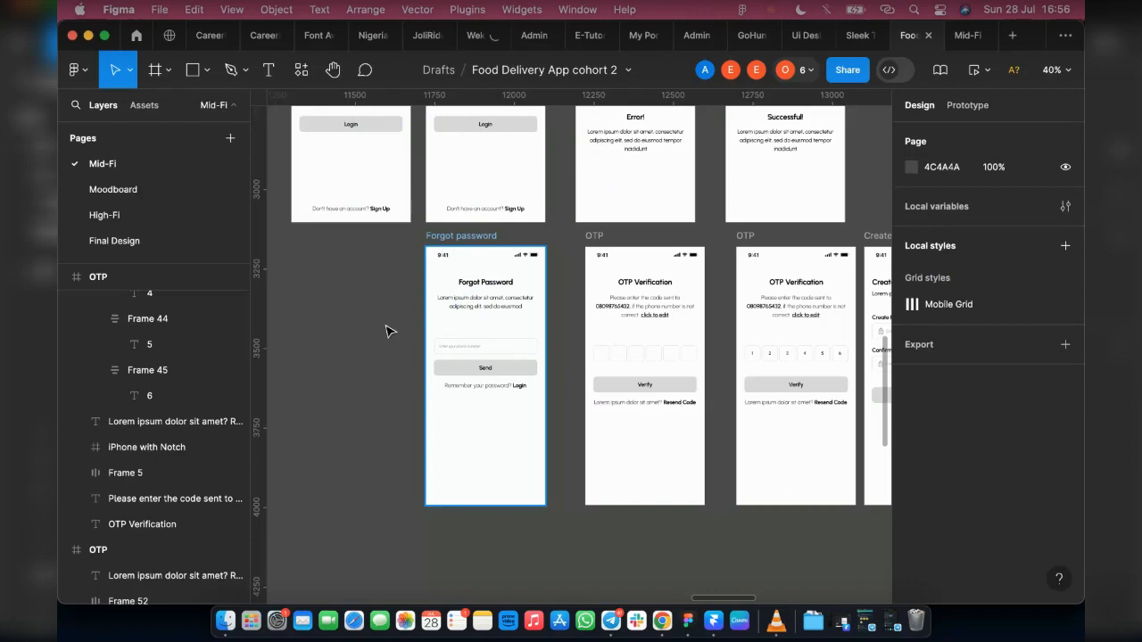
{"action": "left_click_drag", "start_coordinate": [471, 332], "coordinate": [358, 331]}
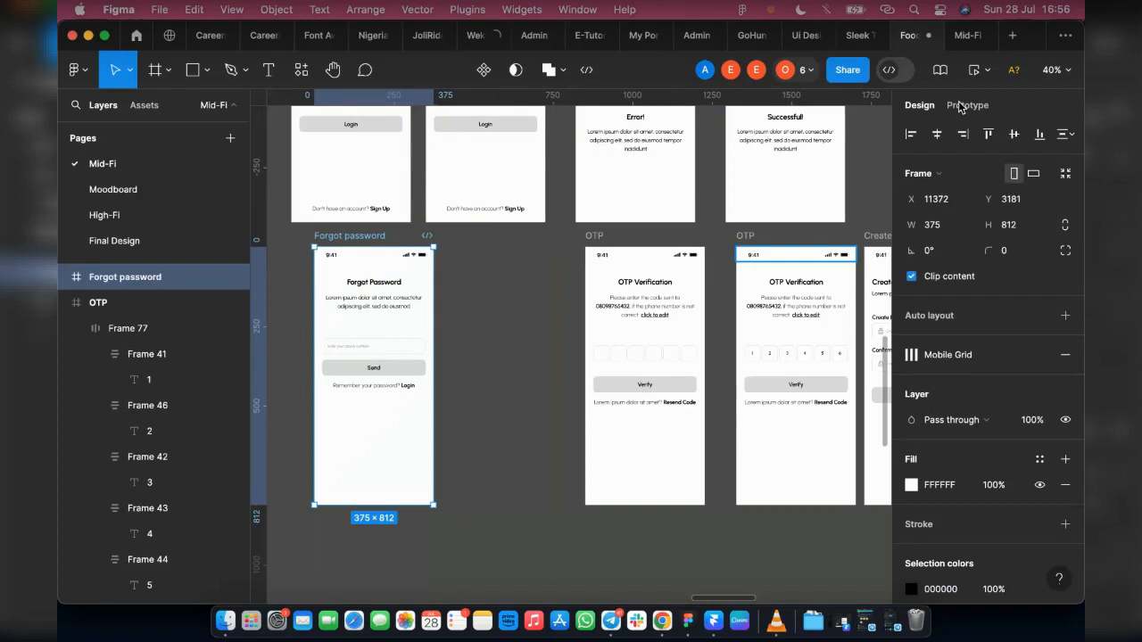
Step: Duplicate the Forgot password screen into the gap between the original and the first OTP screen
{"action": "left_click", "coordinate": [961, 107]}
{"action": "scroll", "coordinate": [356, 149], "scroll_direction": "up", "scroll_amount": 1}
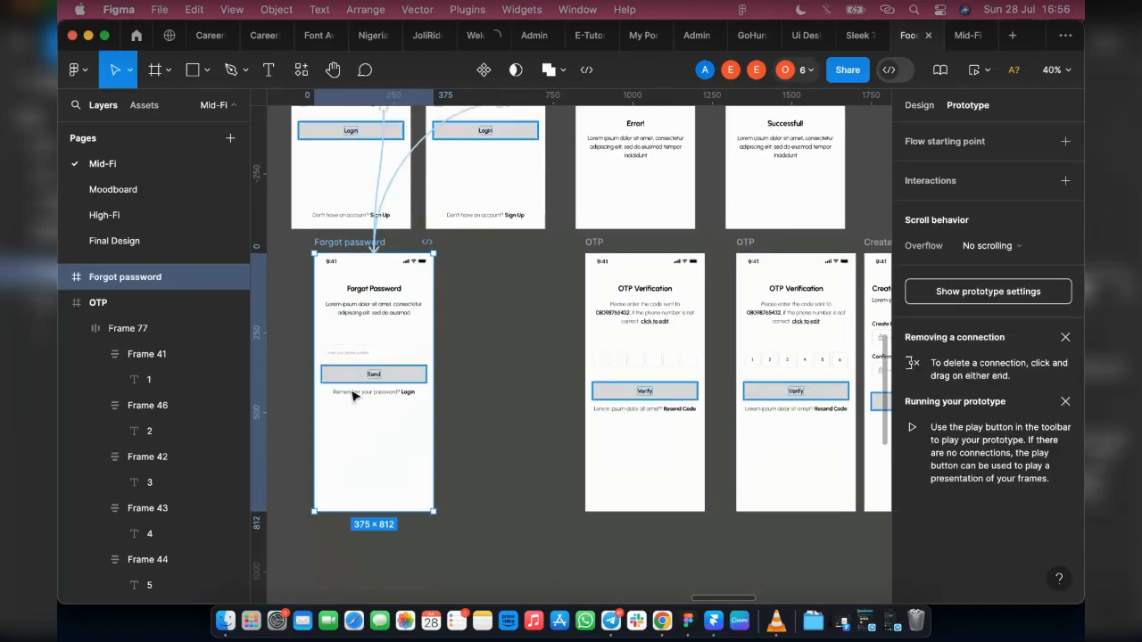
{"action": "key", "text": "super+d"}
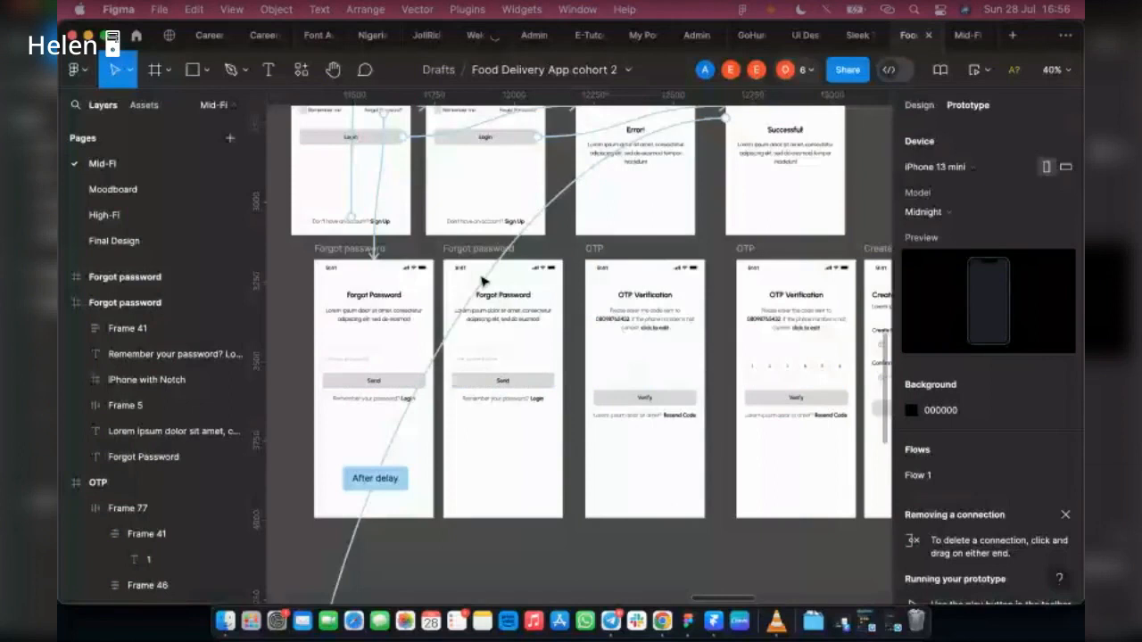
Step: Replace the placeholder in the duplicated Forgot password screen's input field with the sample phone number in black
{"action": "scroll", "coordinate": [482, 282], "scroll_direction": "up", "scroll_amount": 3}
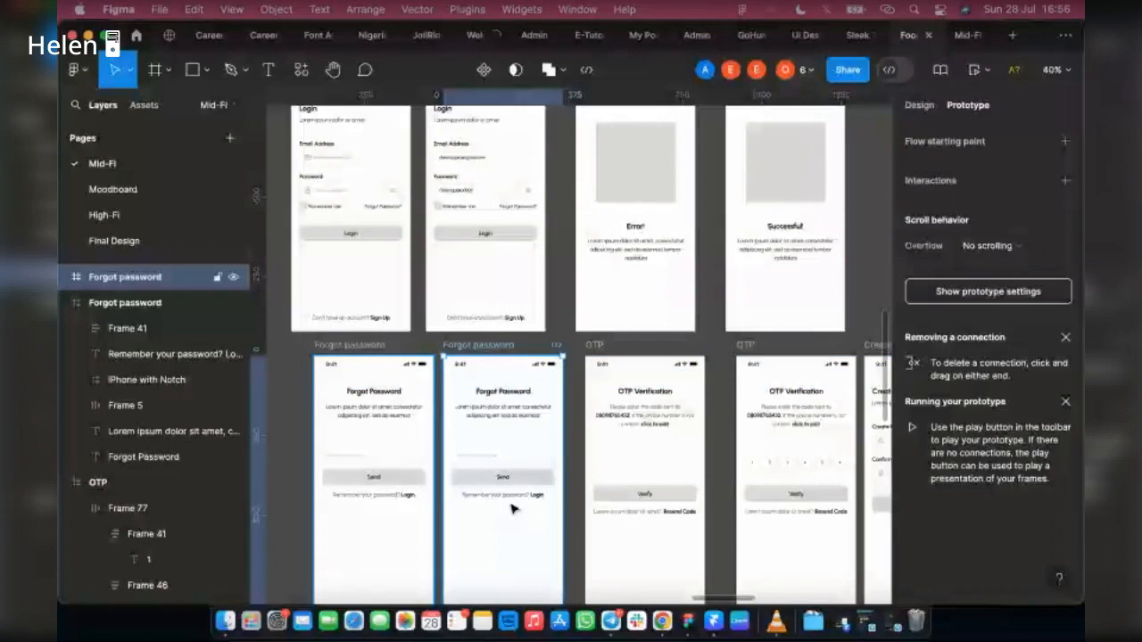
{"action": "scroll", "coordinate": [500, 527], "scroll_direction": "up", "scroll_amount": 2}
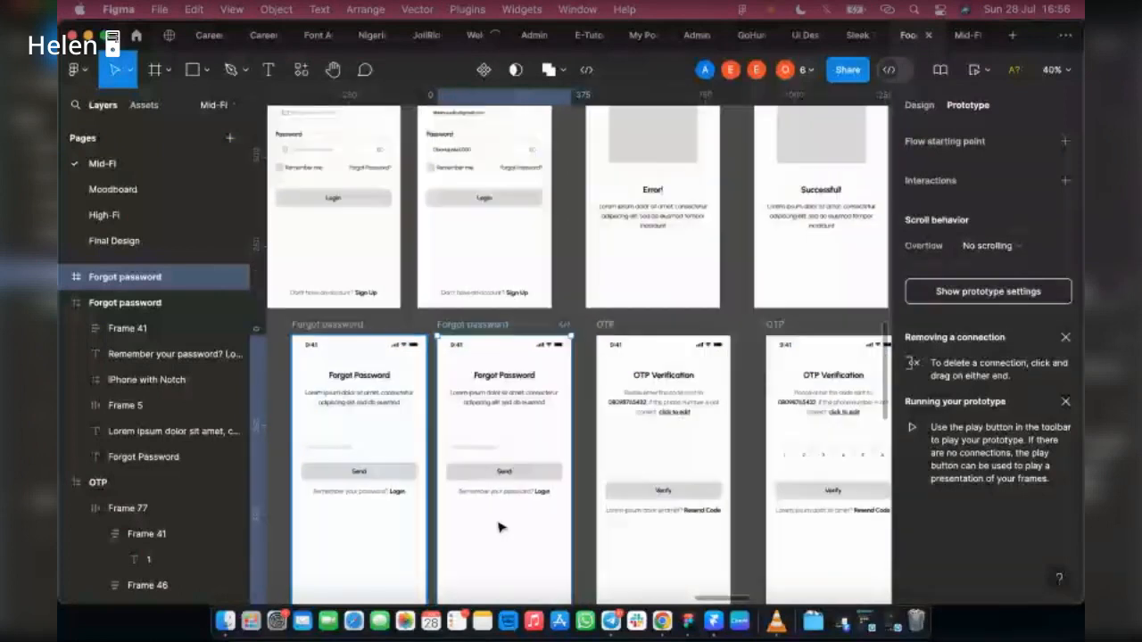
{"action": "key", "text": "shift+e"}
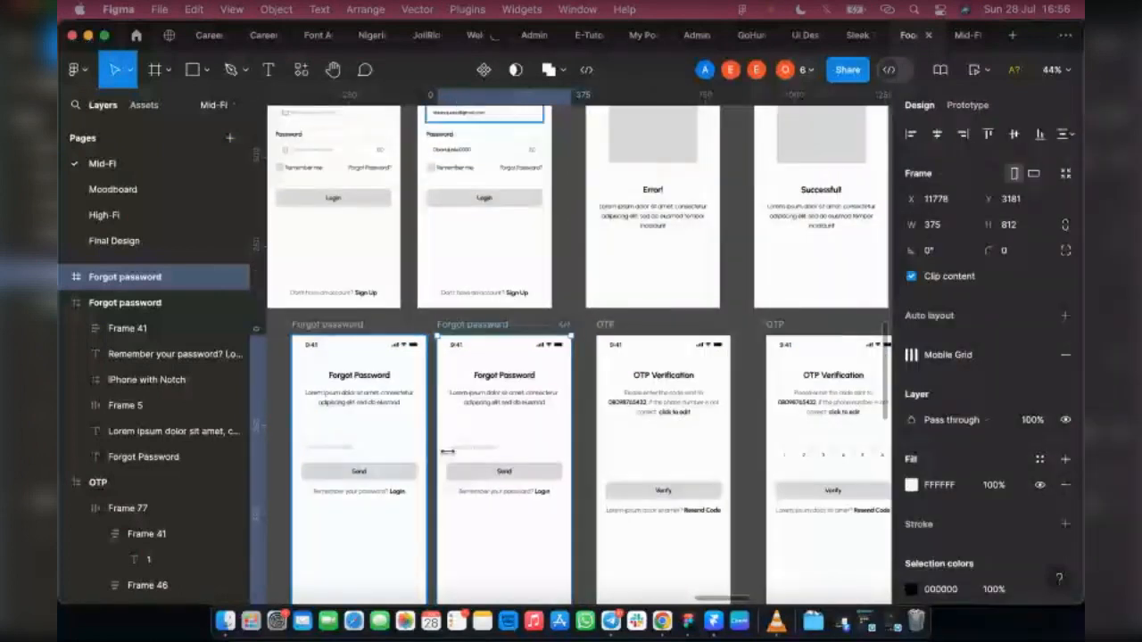
{"action": "scroll", "coordinate": [441, 429], "scroll_direction": "up", "scroll_amount": 3}
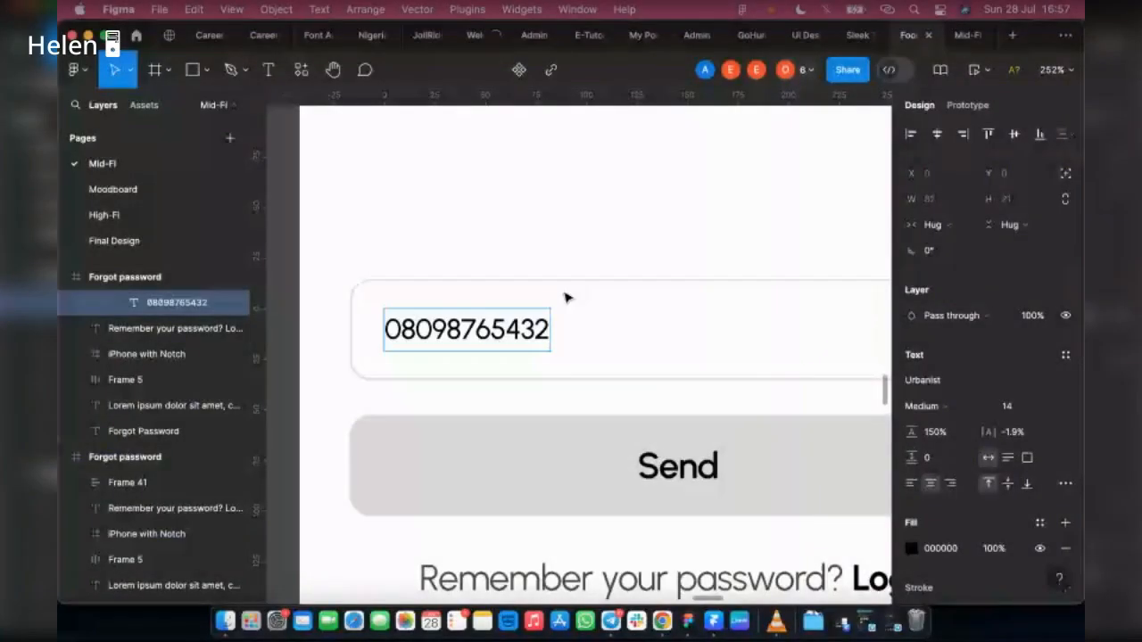
{"action": "scroll", "coordinate": [564, 297], "scroll_direction": "down", "scroll_amount": 4}
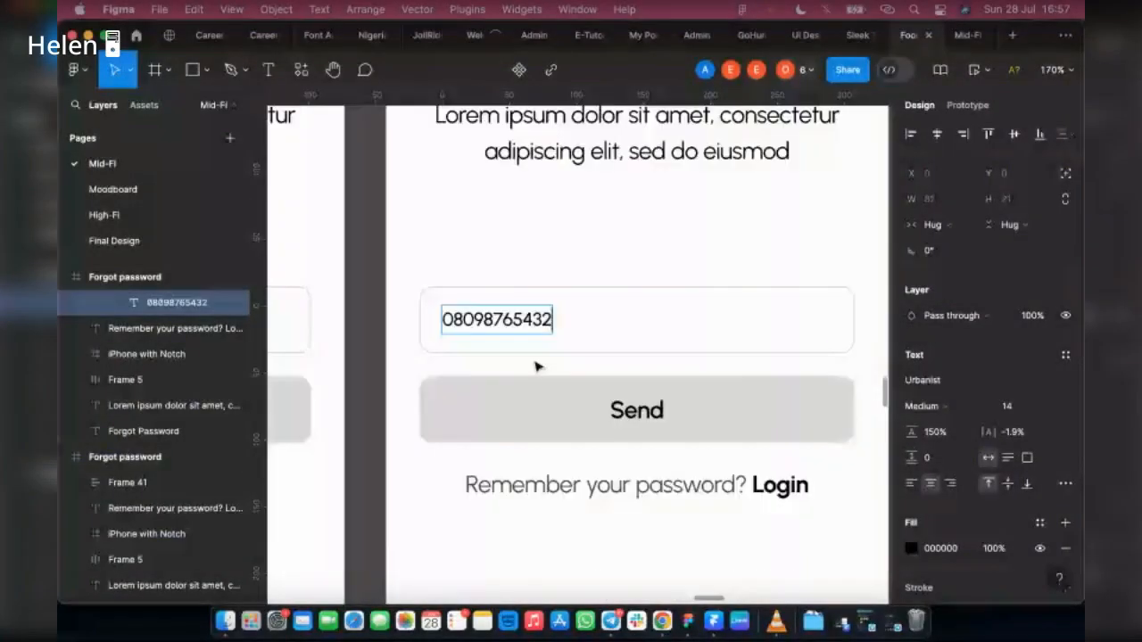
{"action": "scroll", "coordinate": [536, 367], "scroll_direction": "down", "scroll_amount": 3}
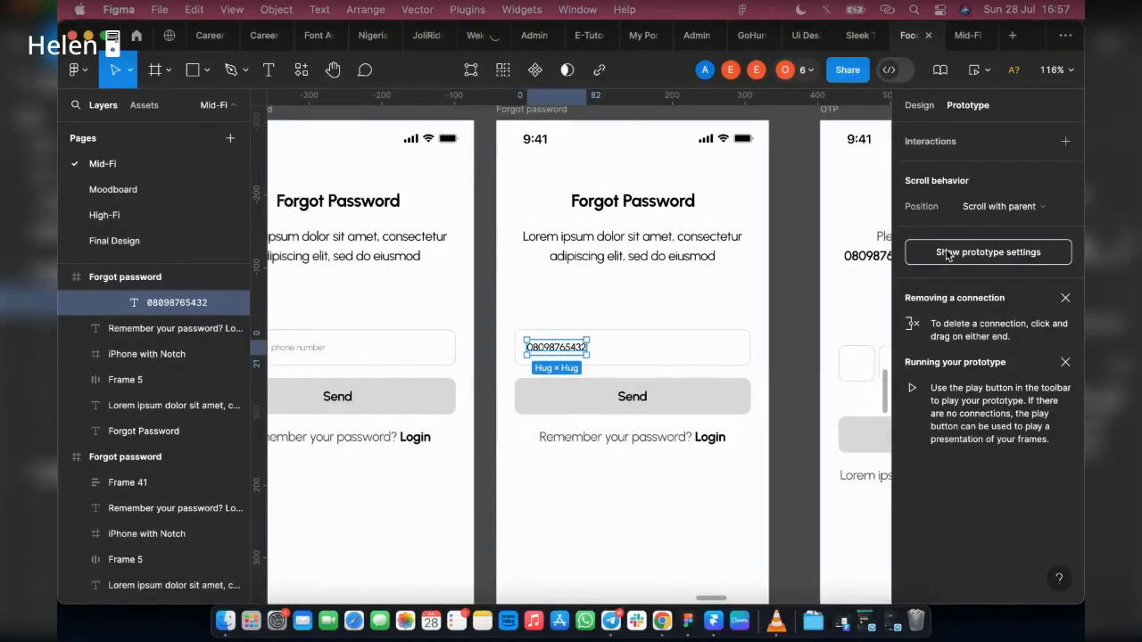
{"action": "left_click", "coordinate": [630, 502]}
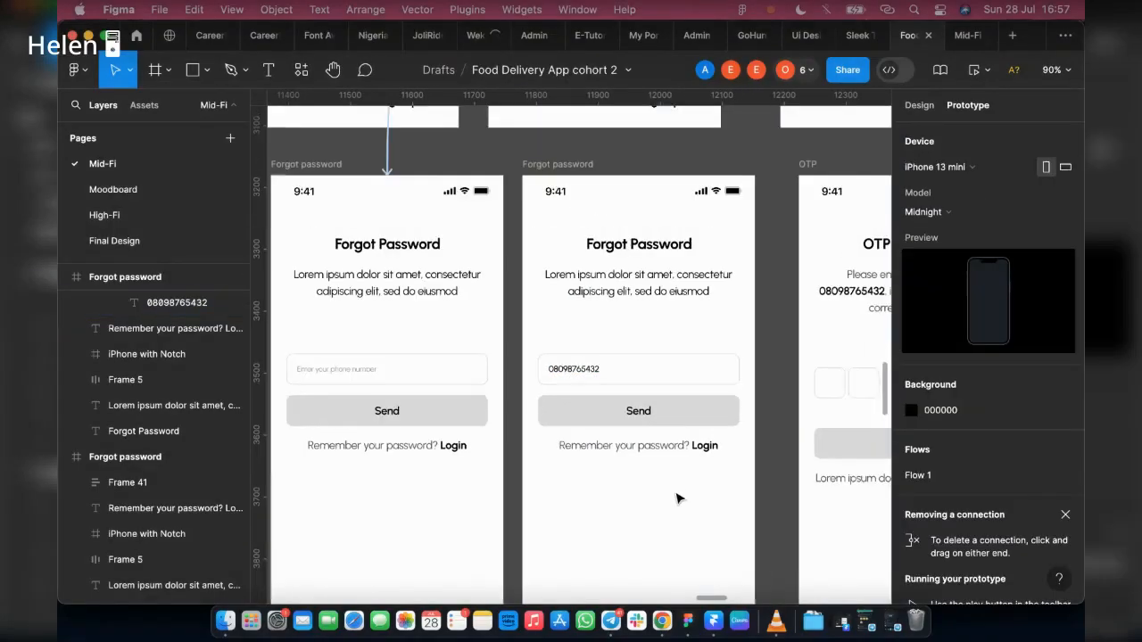
Step: Link the empty phone number field on the first Forgot password screen to the filled Forgot password screen, navigating on tap
{"action": "scroll", "coordinate": [678, 499], "scroll_direction": "down", "scroll_amount": 2}
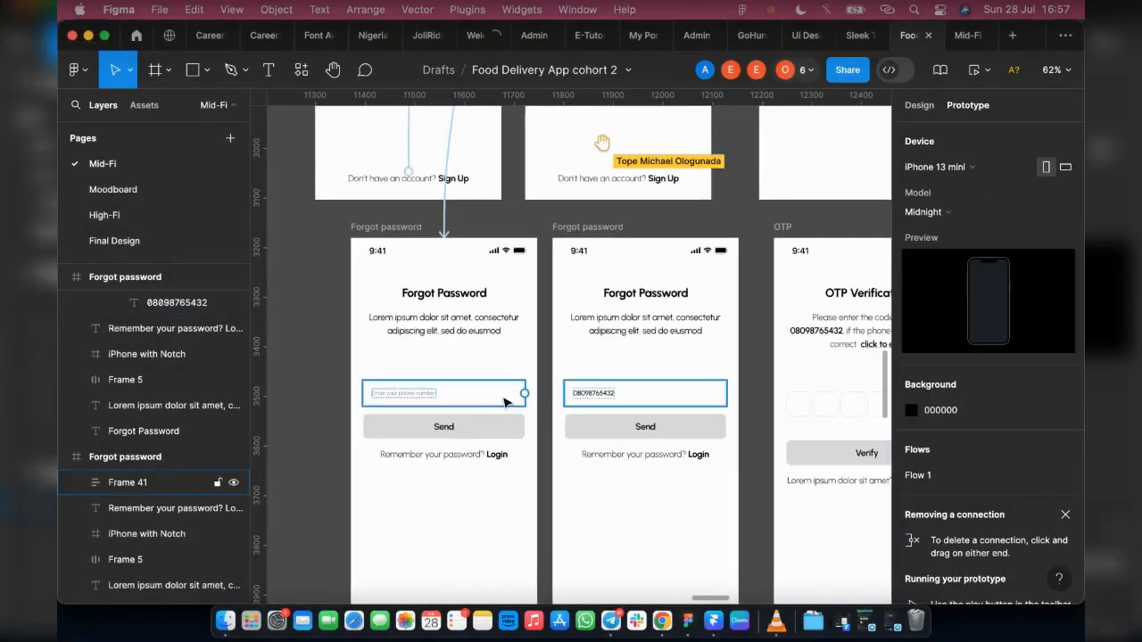
{"action": "left_click", "coordinate": [505, 403]}
{"action": "left_click_drag", "start_coordinate": [525, 393], "coordinate": [591, 403]}
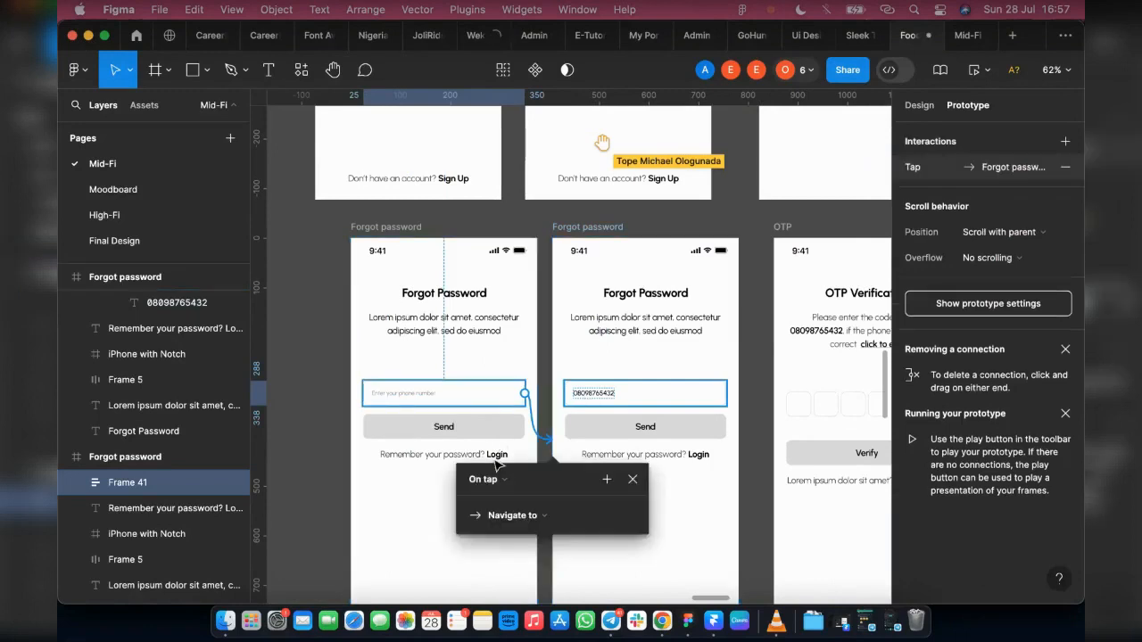
Step: Link the "Remember your password? Login" text on the first Forgot password screen to the Login screen, on tap with Instant navigation
{"action": "left_click", "coordinate": [496, 457]}
{"action": "left_click_drag", "start_coordinate": [508, 456], "coordinate": [409, 476]}
{"action": "scroll", "coordinate": [604, 413], "scroll_direction": "down", "scroll_amount": 3}
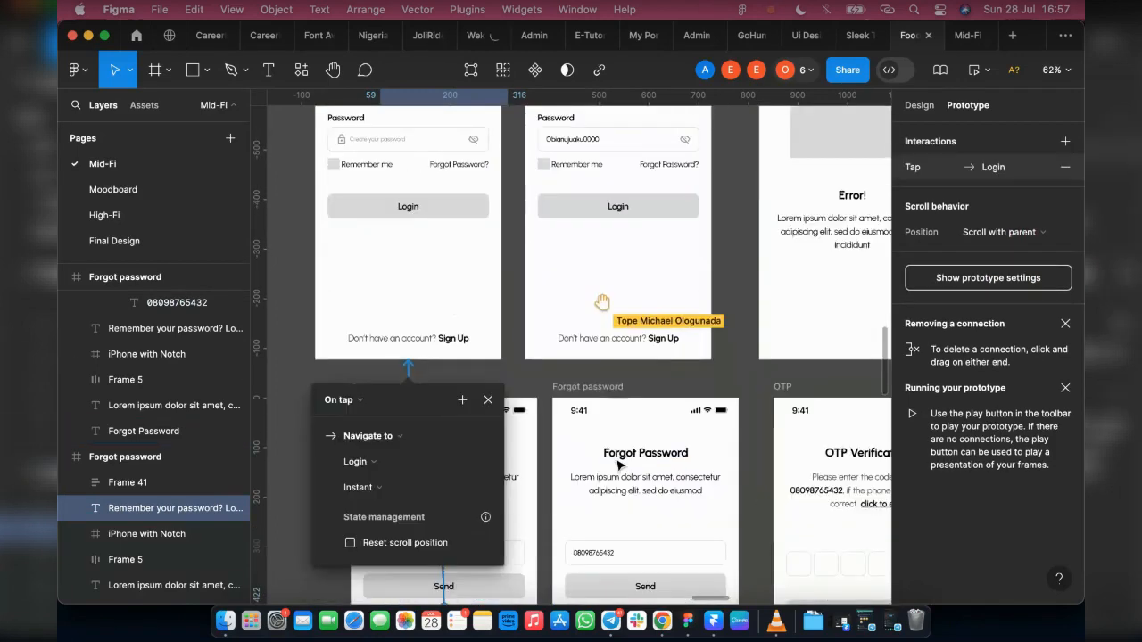
Step: Link the Send button on the filled Forgot password screen to the empty OTP screen
{"action": "scroll", "coordinate": [614, 495], "scroll_direction": "down", "scroll_amount": 3}
{"action": "scroll", "coordinate": [614, 498], "scroll_direction": "down", "scroll_amount": 2}
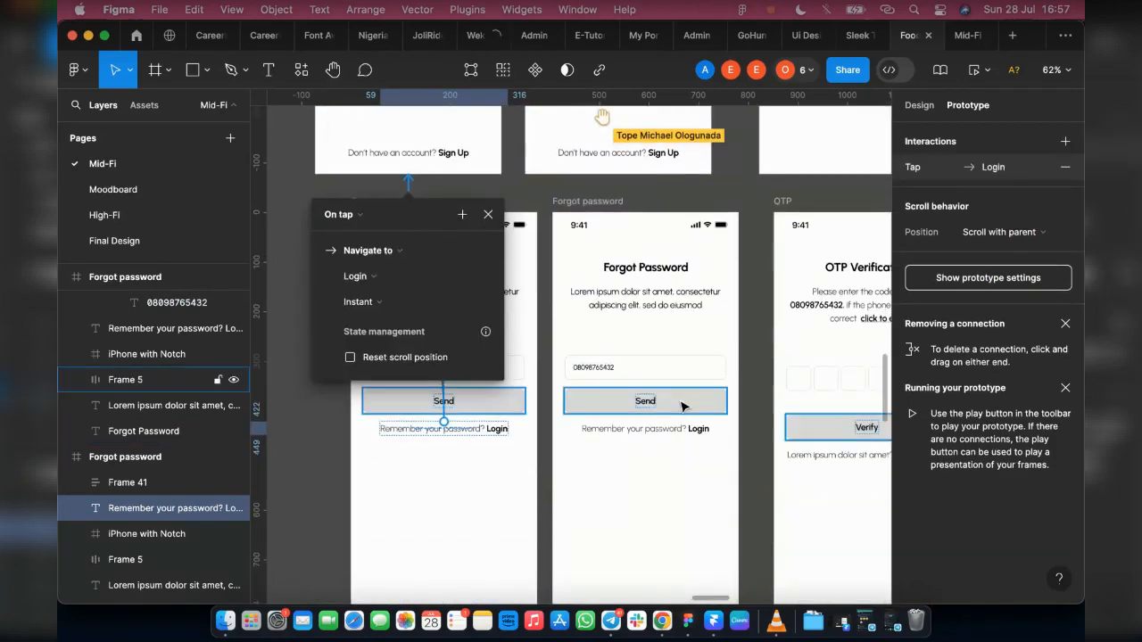
{"action": "left_click", "coordinate": [724, 401]}
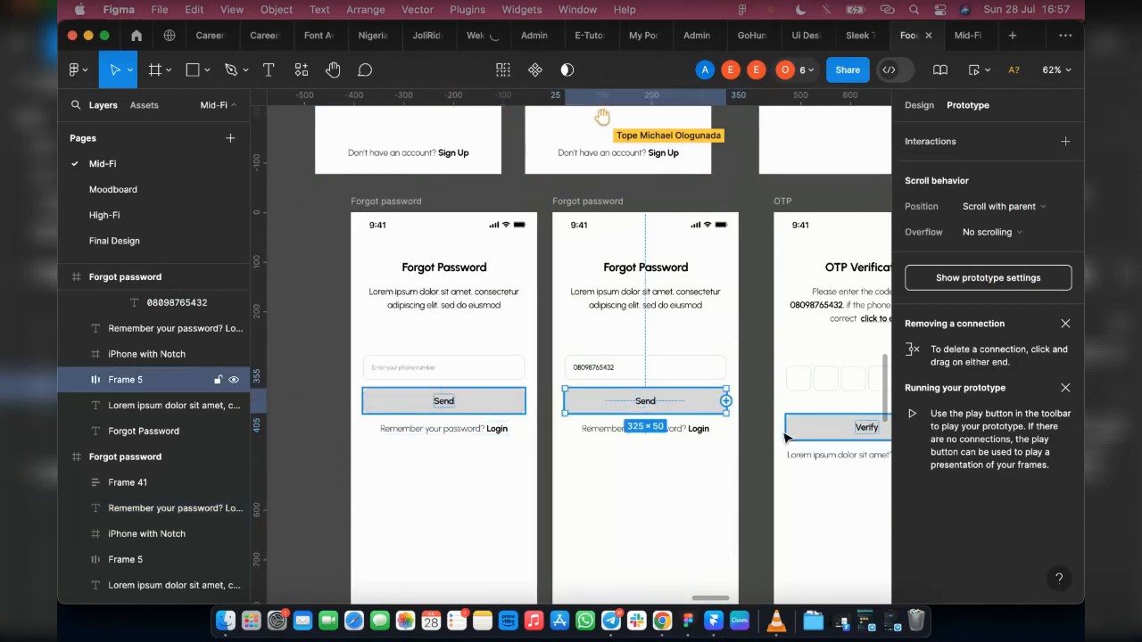
{"action": "left_click_drag", "start_coordinate": [785, 437], "coordinate": [813, 438]}
Step: Link the empty code row on the first OTP screen to the filled OTP screen, on tap with Instant navigation
{"action": "left_click", "coordinate": [680, 431]}
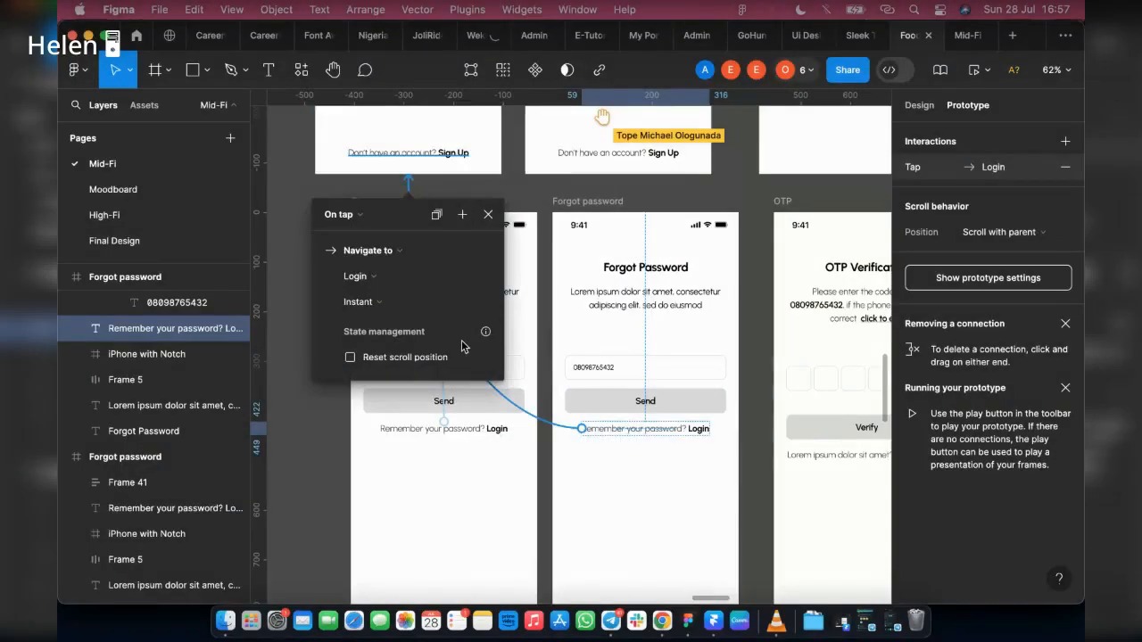
{"action": "scroll", "coordinate": [443, 456], "scroll_direction": "right", "scroll_amount": 2}
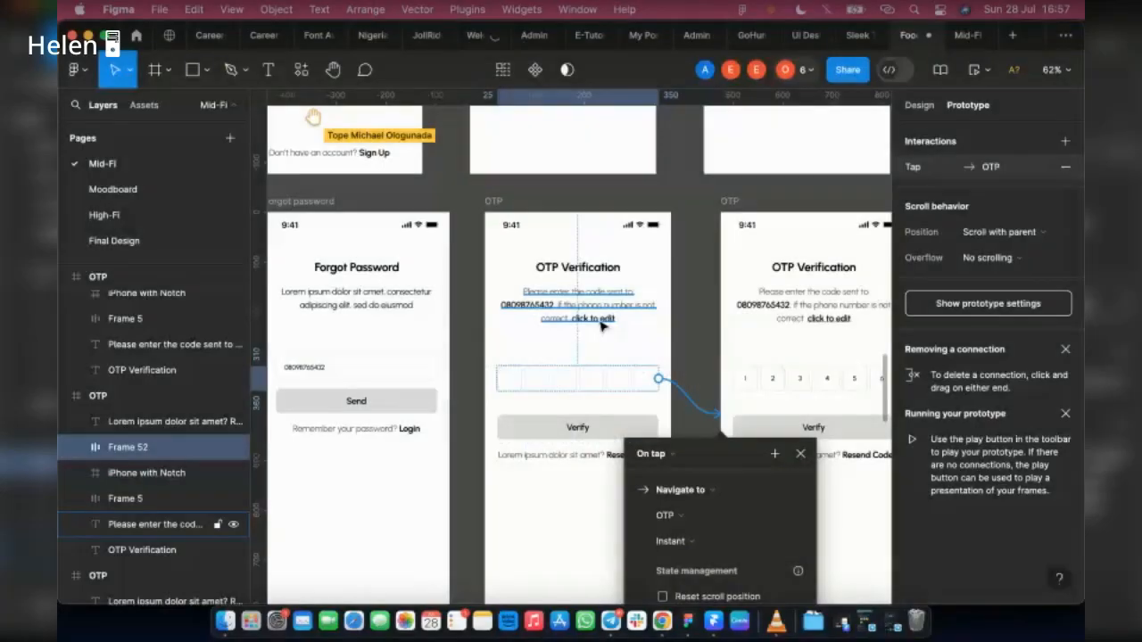
{"action": "left_click", "coordinate": [601, 323]}
{"action": "left_click", "coordinate": [616, 320]}
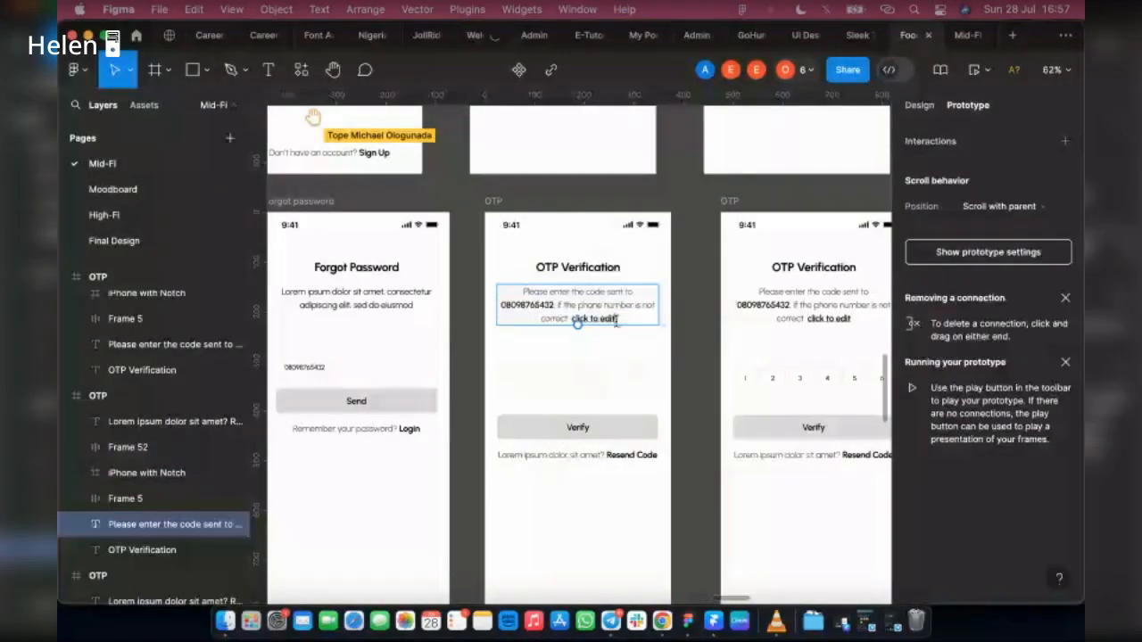
{"action": "key", "text": "super+a"}
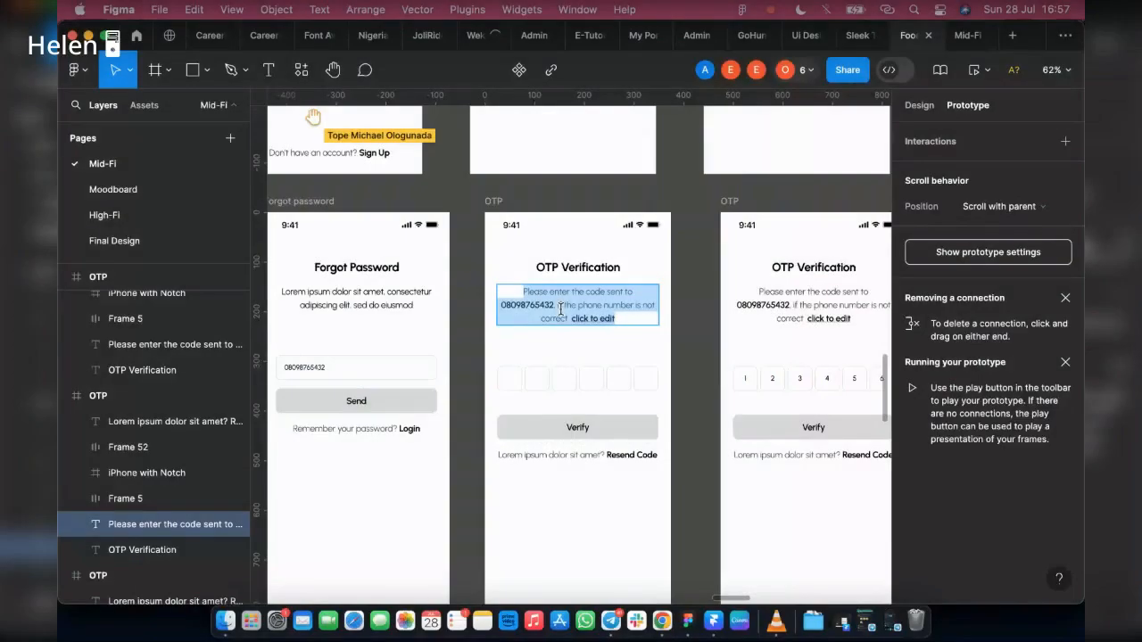
{"action": "scroll", "coordinate": [560, 308], "scroll_direction": "up", "scroll_amount": 5}
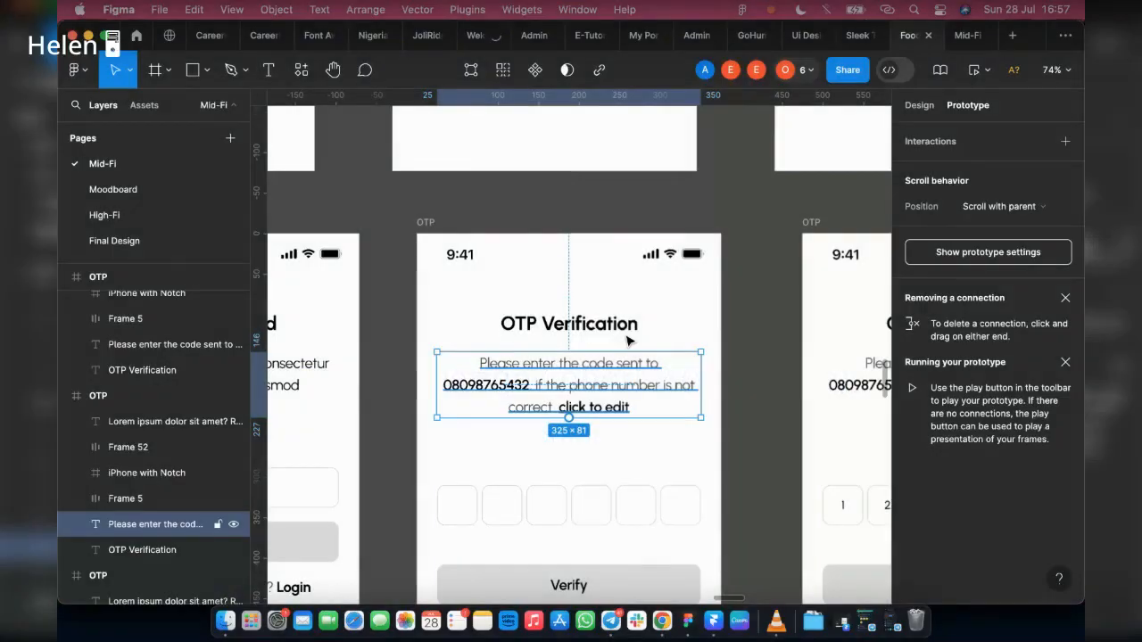
{"action": "scroll", "coordinate": [627, 340], "scroll_direction": "down", "scroll_amount": 2, "text": "ctrl"}
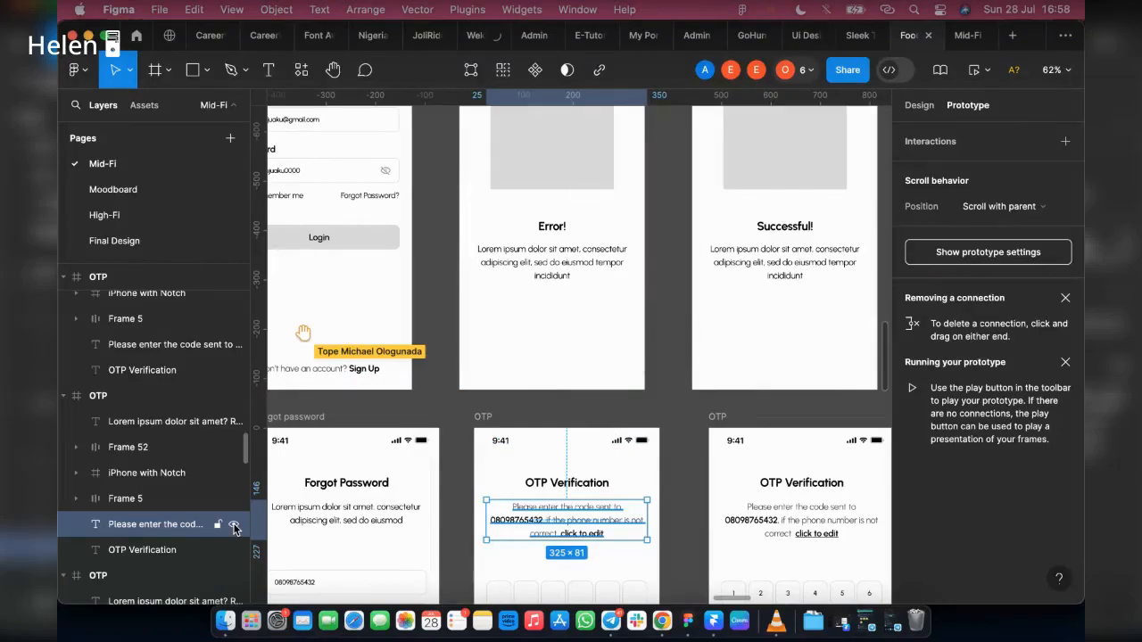
{"action": "left_click", "coordinate": [233, 526]}
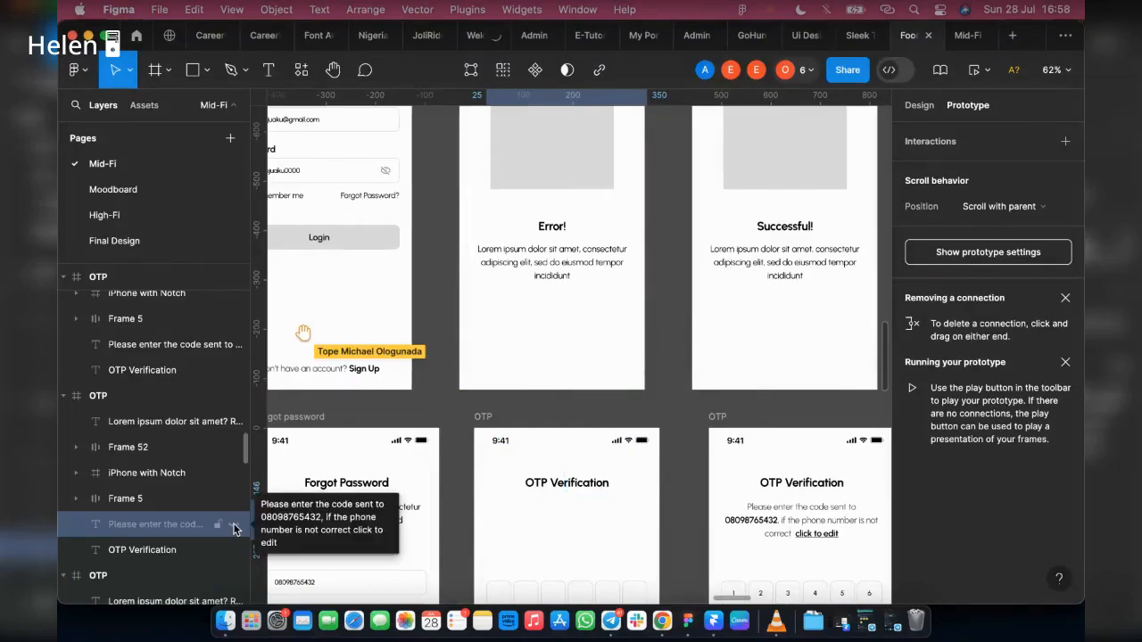
{"action": "left_click", "coordinate": [234, 527]}
{"action": "left_click", "coordinate": [498, 536]}
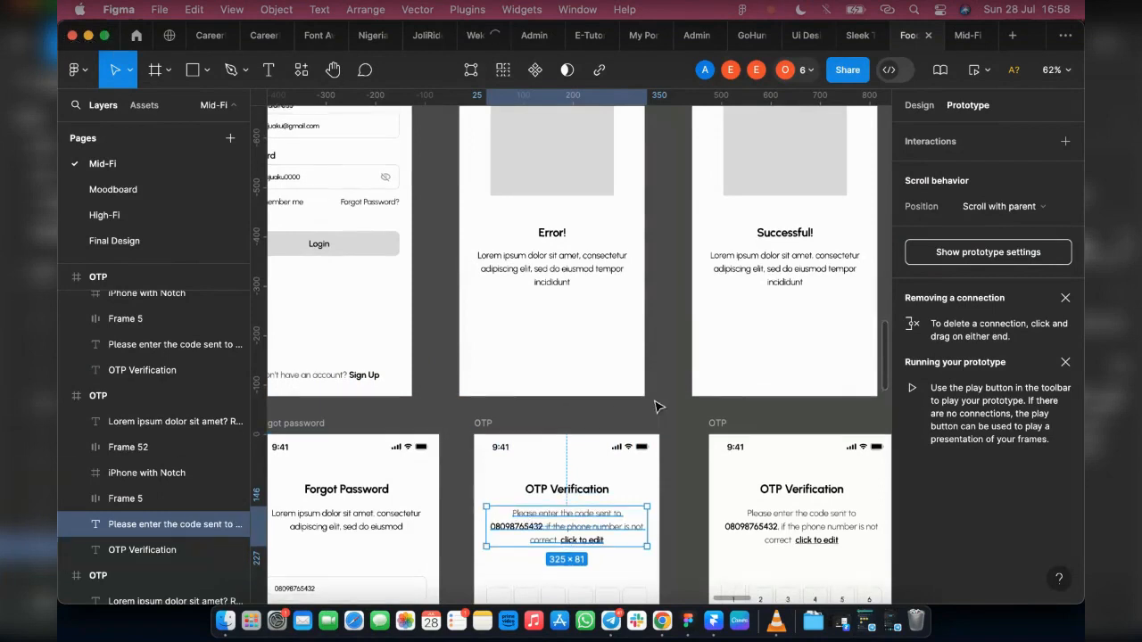
Step: Copy the auto-layout instruction frame with its separate "click to edit" text from the empty OTP screen beside Sign Up
{"action": "scroll", "coordinate": [658, 402], "scroll_direction": "up", "scroll_amount": 1}
{"action": "scroll", "coordinate": [622, 536], "scroll_direction": "down", "scroll_amount": 3}
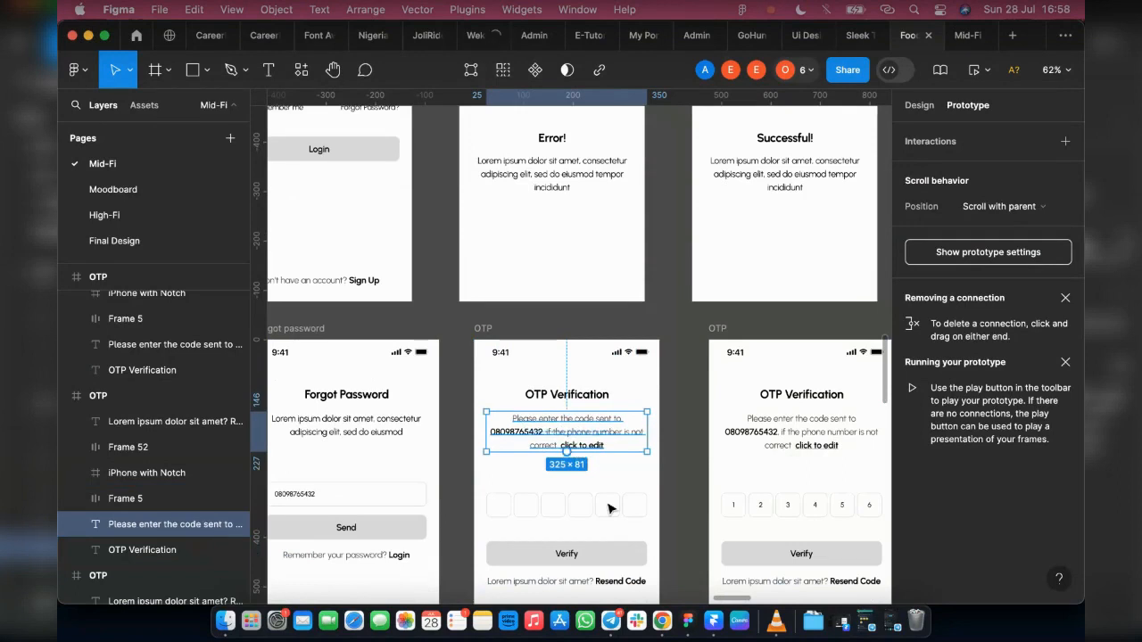
{"action": "scroll", "coordinate": [518, 446], "scroll_direction": "up", "scroll_amount": 5}
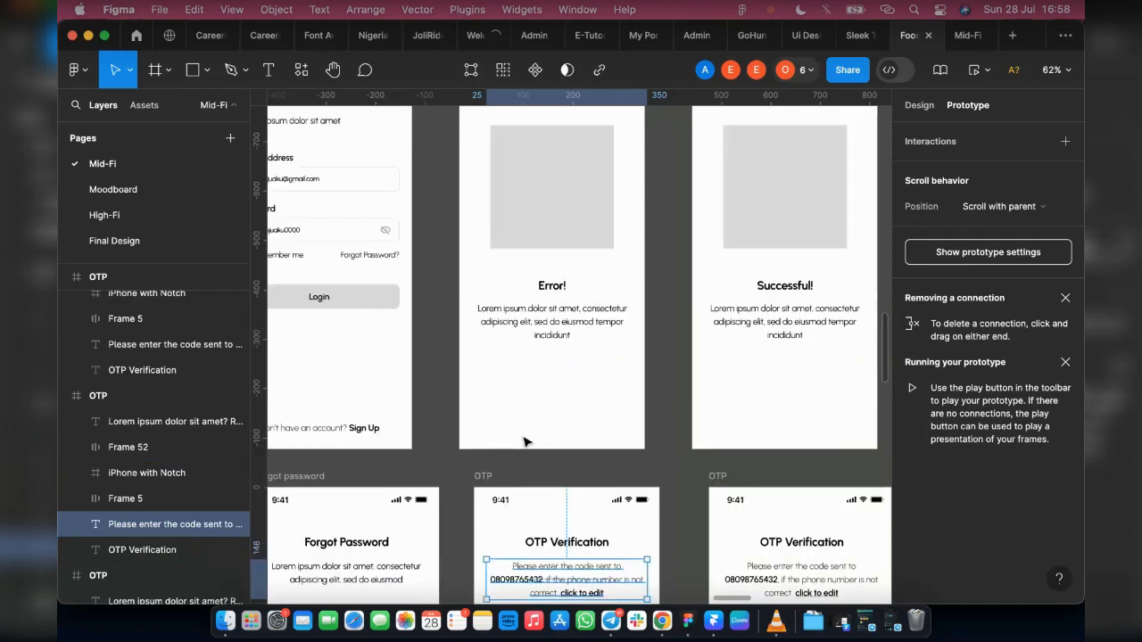
{"action": "scroll", "coordinate": [527, 439], "scroll_direction": "up", "scroll_amount": 5}
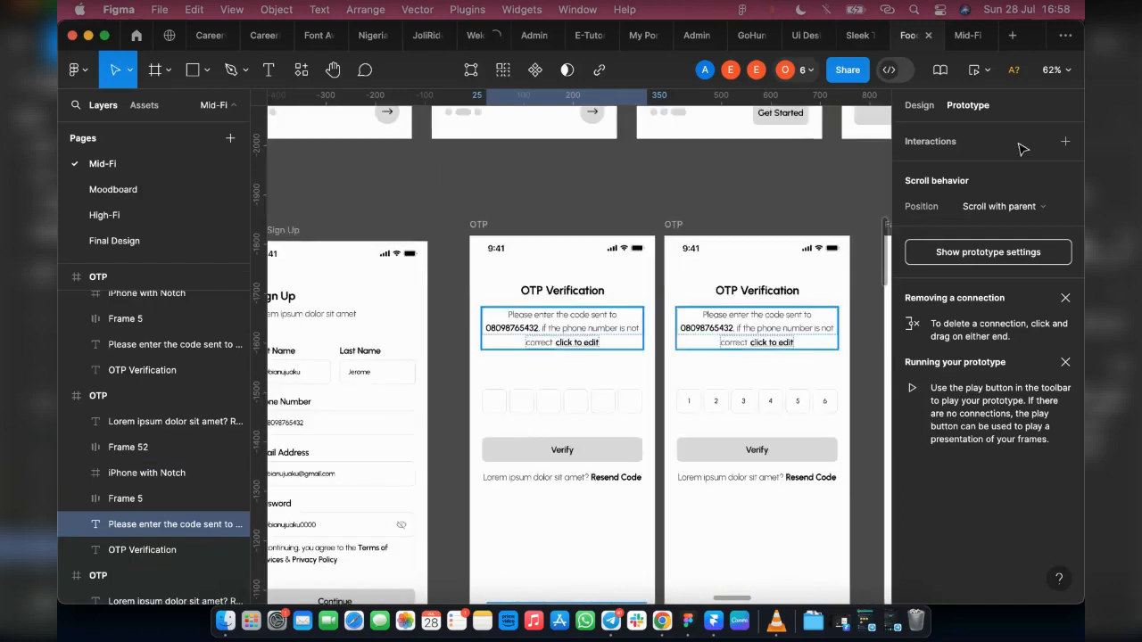
{"action": "key", "text": "shift+e"}
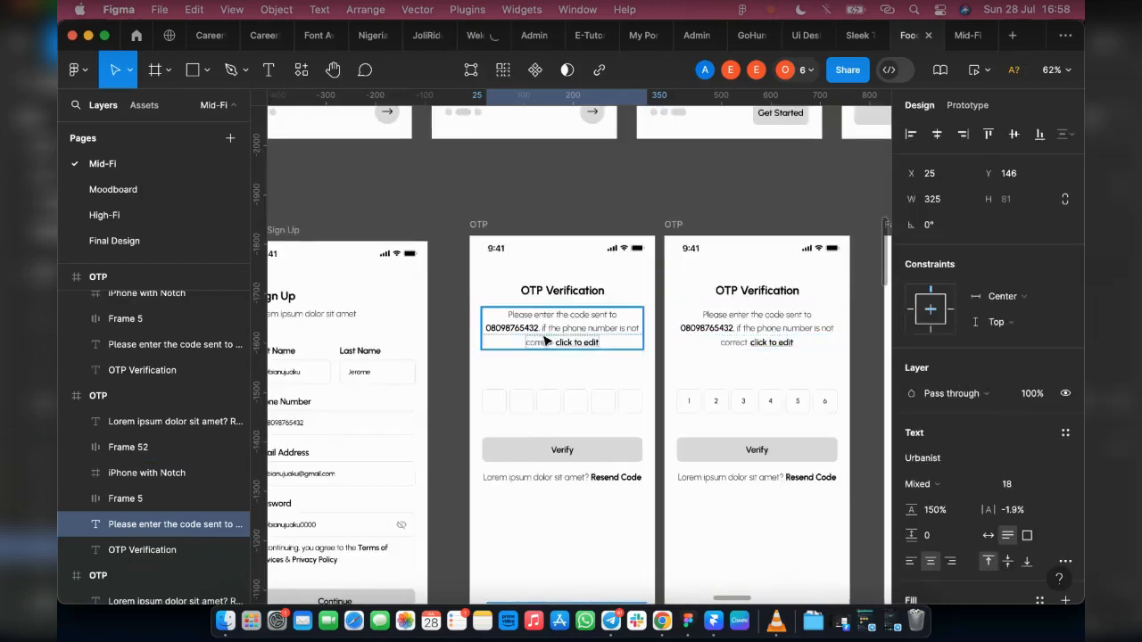
{"action": "left_click", "coordinate": [560, 340]}
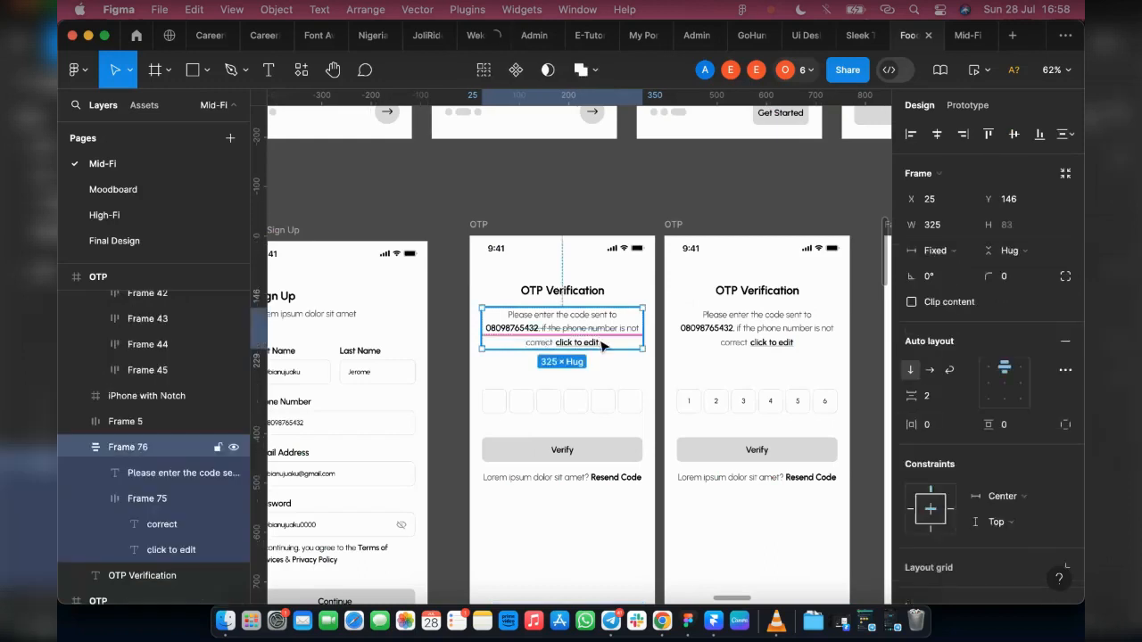
{"action": "double_click", "coordinate": [554, 343]}
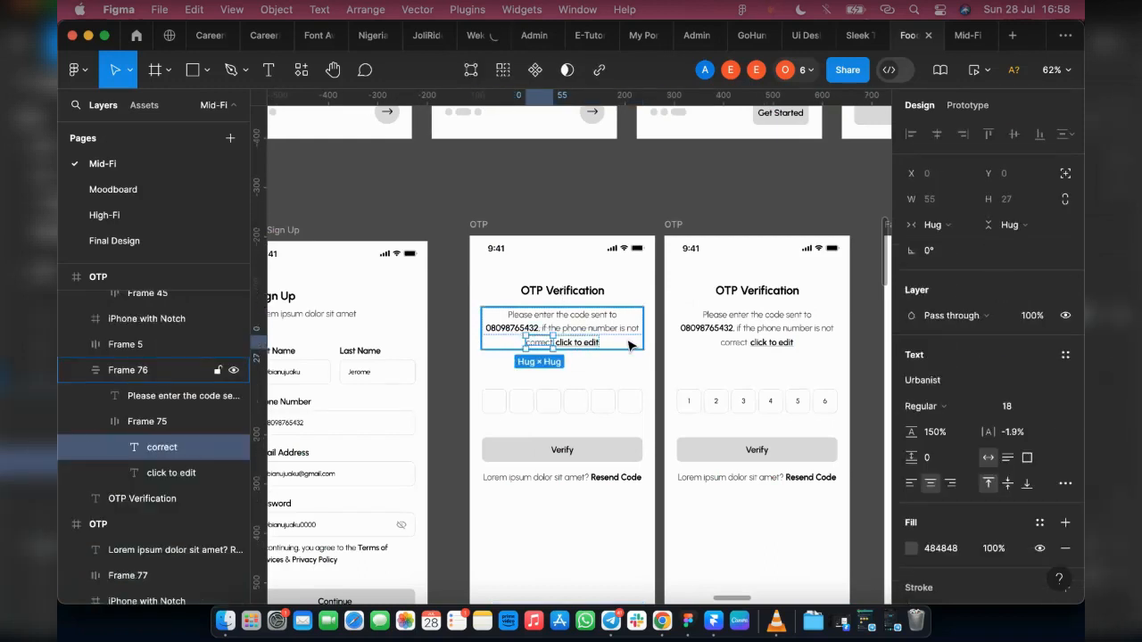
{"action": "left_click", "coordinate": [629, 345]}
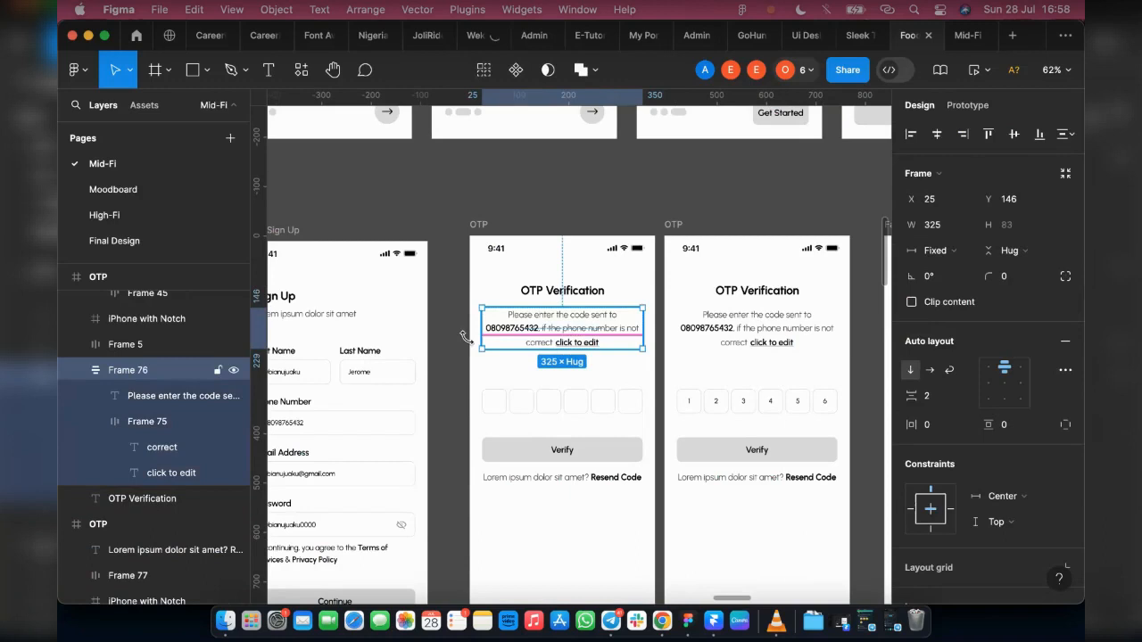
{"action": "left_click", "coordinate": [466, 393]}
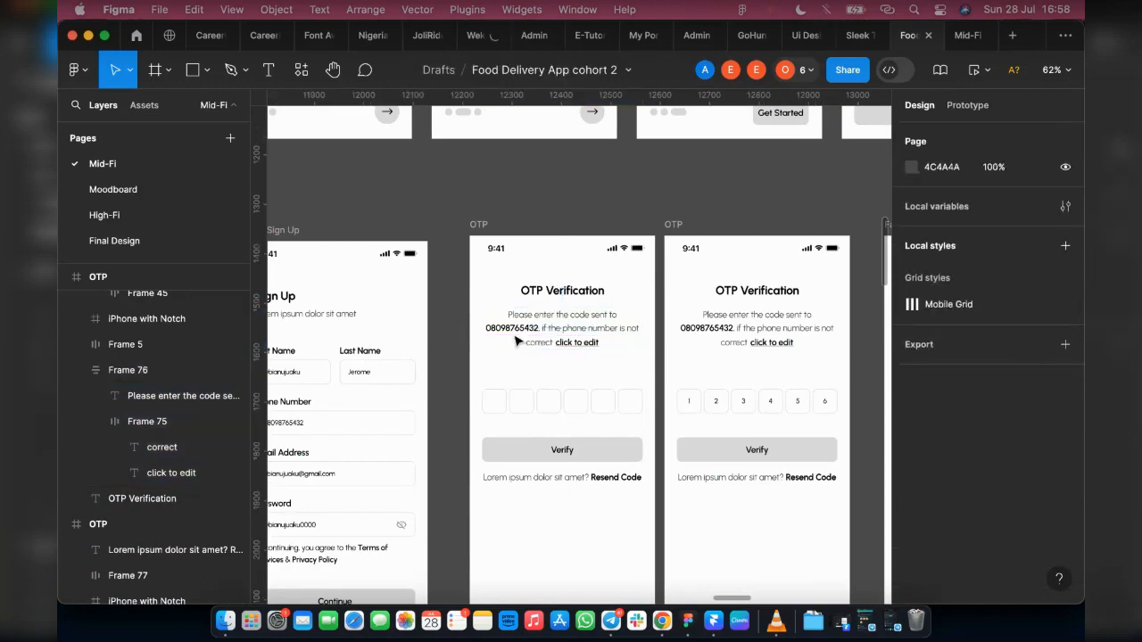
{"action": "left_click", "coordinate": [517, 331]}
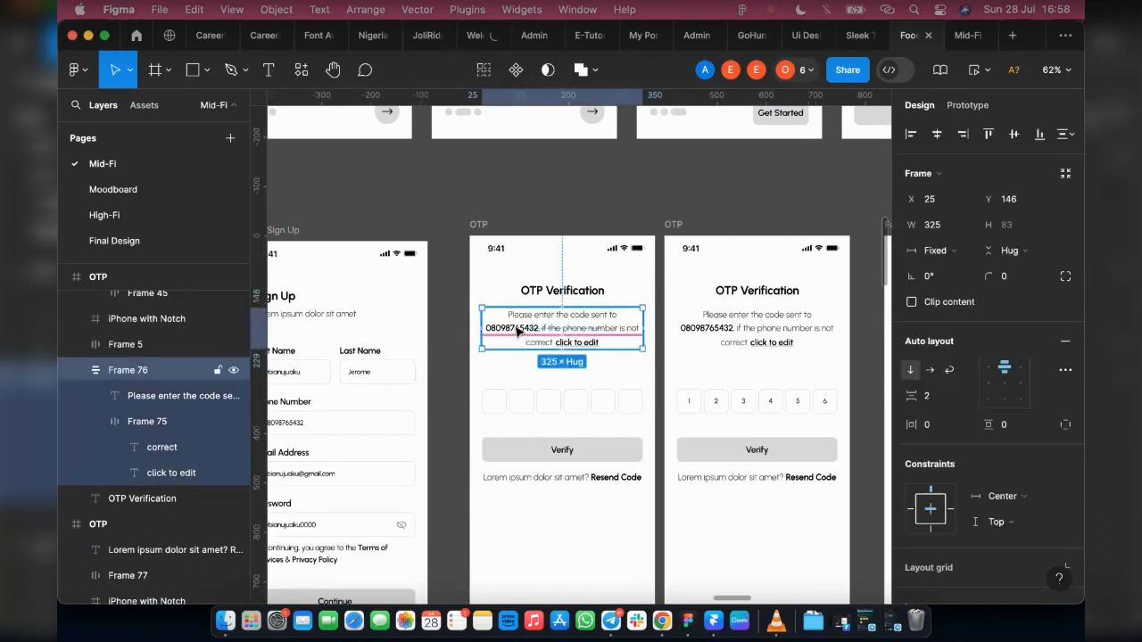
Step: Paste the copied instruction frame into the Forgot Password flow's empty OTP screen
{"action": "scroll", "coordinate": [606, 371], "scroll_direction": "down", "scroll_amount": 3}
{"action": "scroll", "coordinate": [606, 371], "scroll_direction": "down", "scroll_amount": 12}
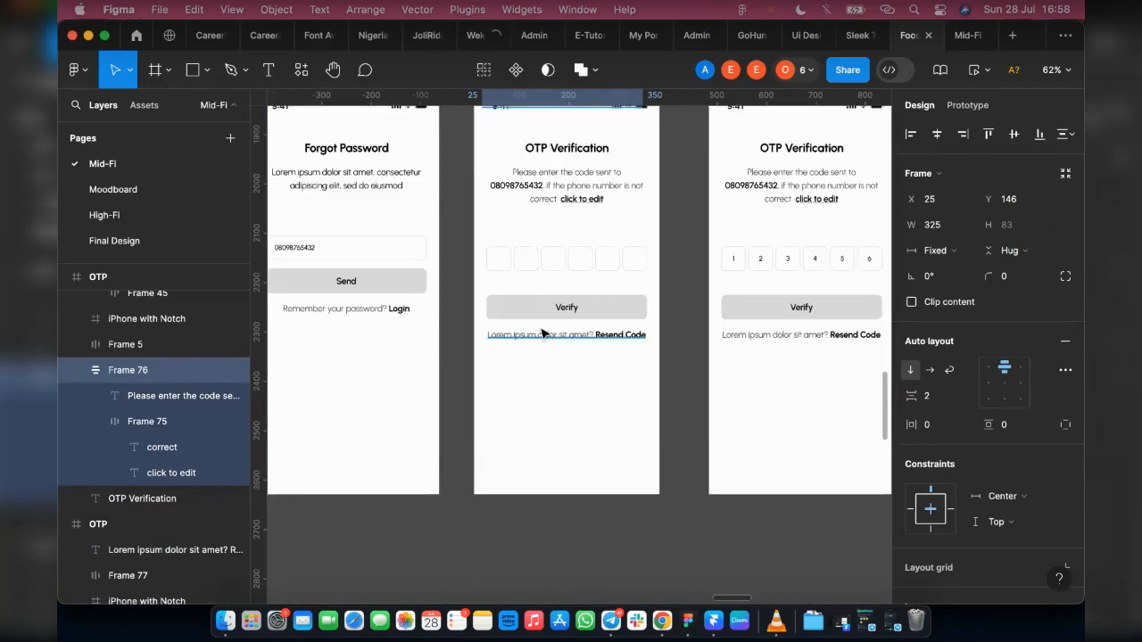
{"action": "scroll", "coordinate": [542, 333], "scroll_direction": "up", "scroll_amount": 3}
{"action": "left_click", "coordinate": [501, 430]}
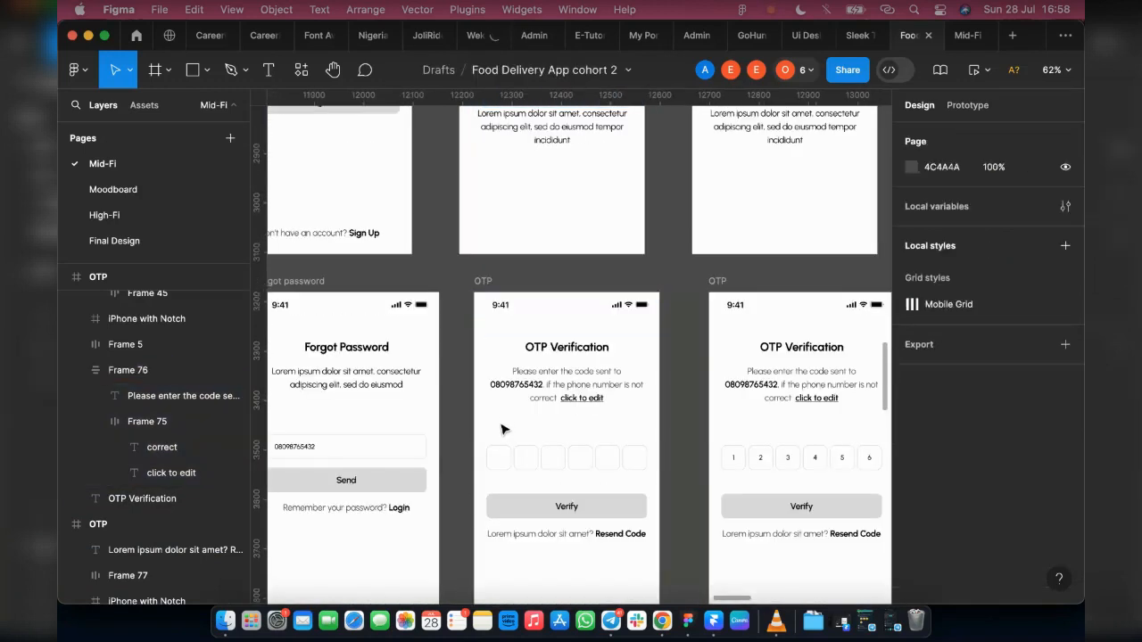
{"action": "key", "text": "super+v"}
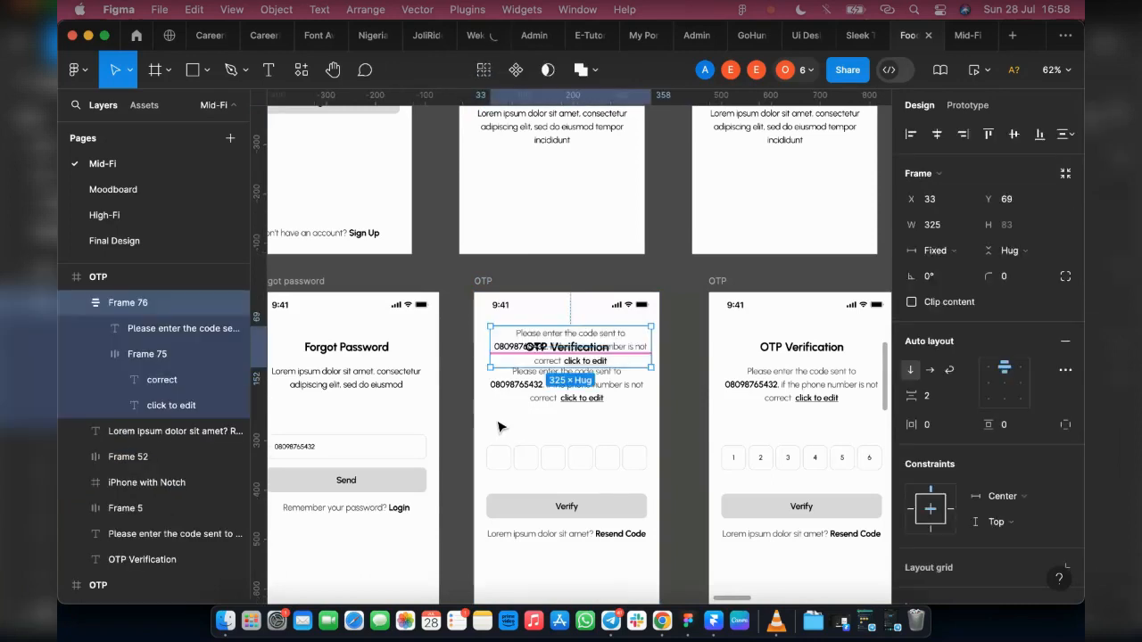
Step: Put the pasted instruction frame in place of the old instruction text on the empty OTP screen and delete the old text
{"action": "scroll", "coordinate": [534, 410], "scroll_direction": "up", "scroll_amount": 5}
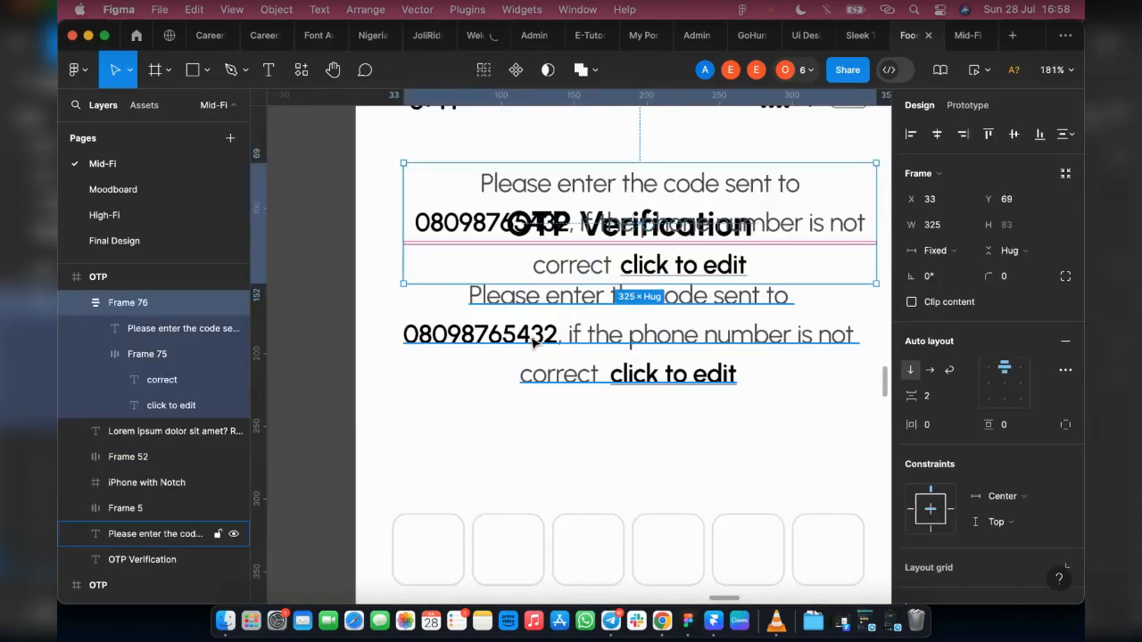
{"action": "left_click", "coordinate": [534, 342], "text": "shift"}
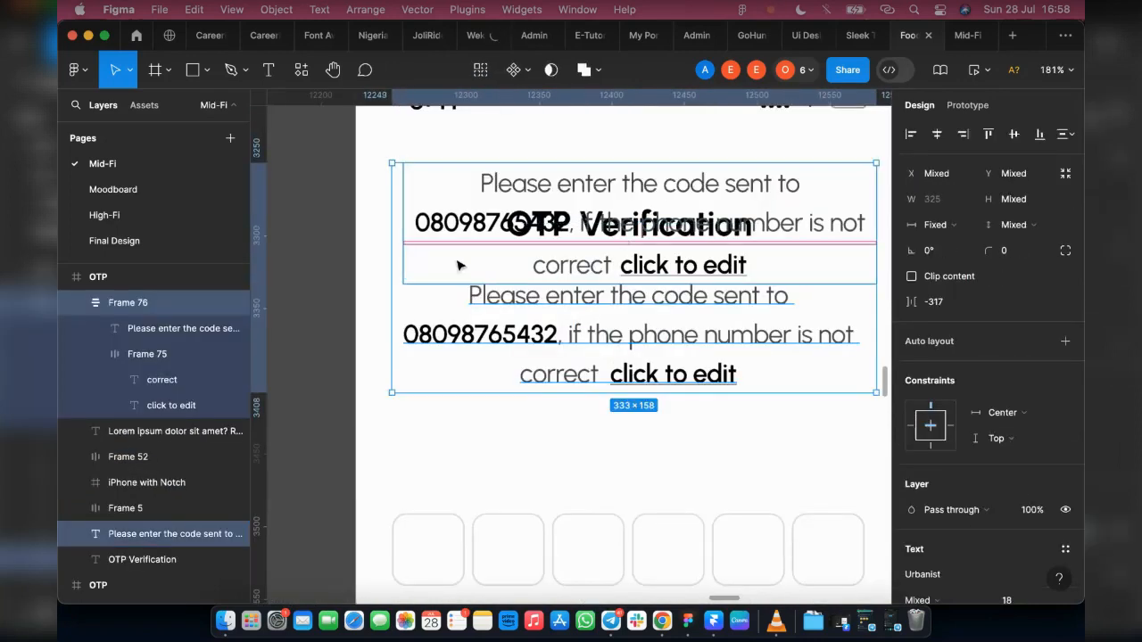
{"action": "key", "text": "Escape"}
{"action": "left_click", "coordinate": [464, 195]}
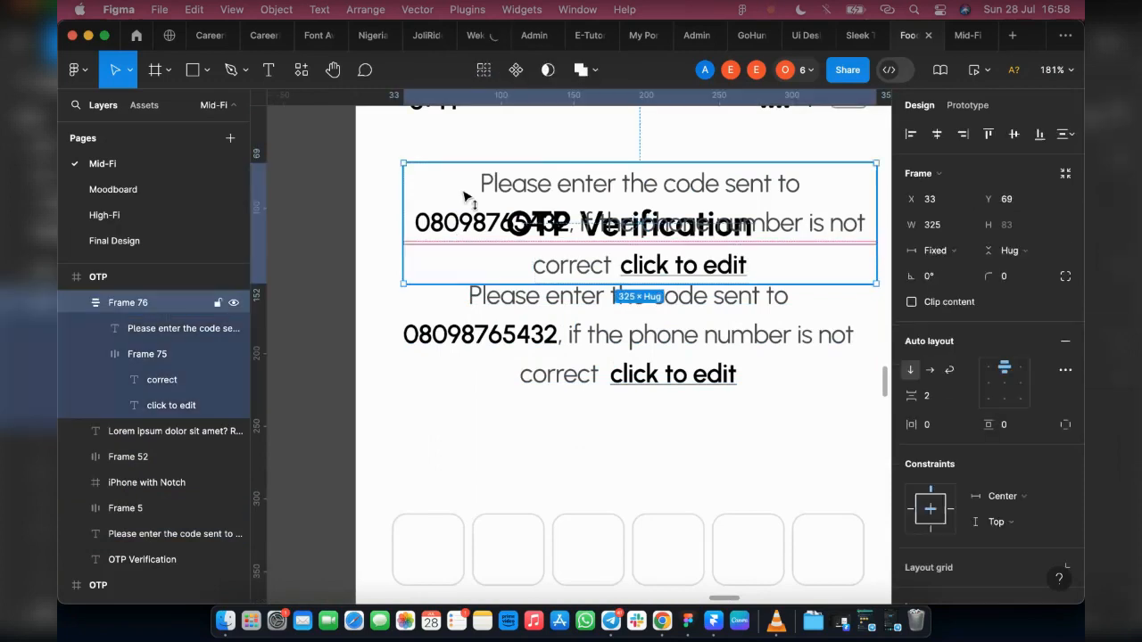
{"action": "key", "text": "Up"}
{"action": "key", "text": "Up"}
{"action": "key", "text": "Up"}
{"action": "key", "text": "Up"}
{"action": "key", "text": "Up"}
{"action": "key", "text": "Up"}
{"action": "key", "text": "Up"}
{"action": "key", "text": "Up"}
{"action": "key", "text": "Up"}
{"action": "key", "text": "Up"}
{"action": "key", "text": "Up"}
{"action": "key", "text": "Up"}
{"action": "key", "text": "Up"}
{"action": "key", "text": "Up"}
{"action": "key", "text": "Up"}
{"action": "key", "text": "Up"}
{"action": "key", "text": "Up"}
{"action": "key", "text": "Up"}
{"action": "key", "text": "Up"}
{"action": "key", "text": "Up"}
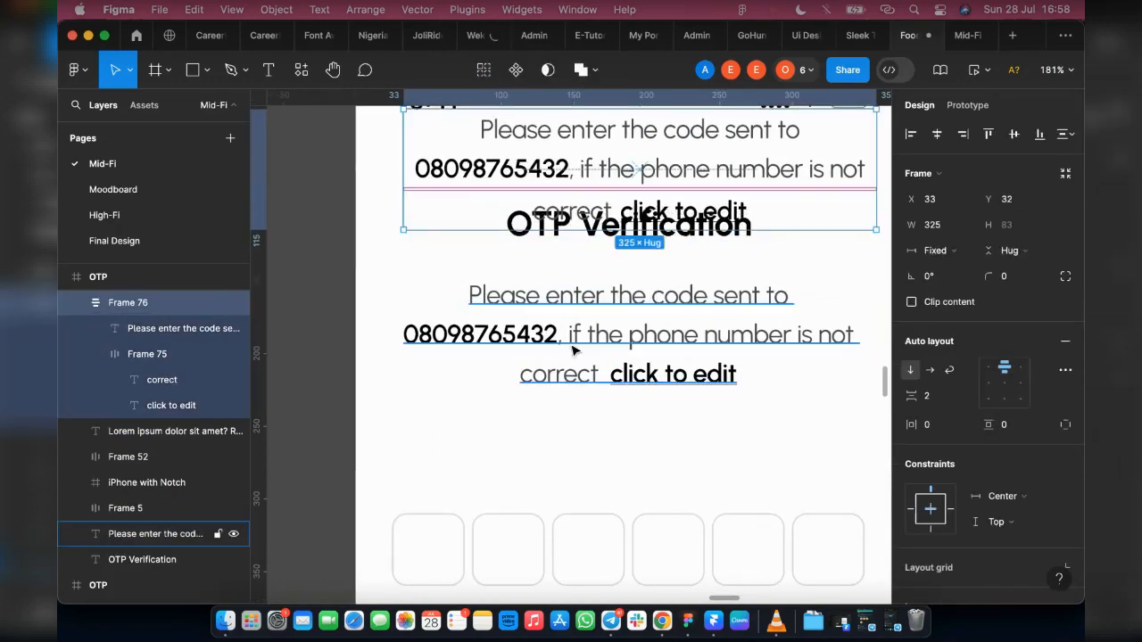
{"action": "left_click", "coordinate": [574, 350], "text": "shift"}
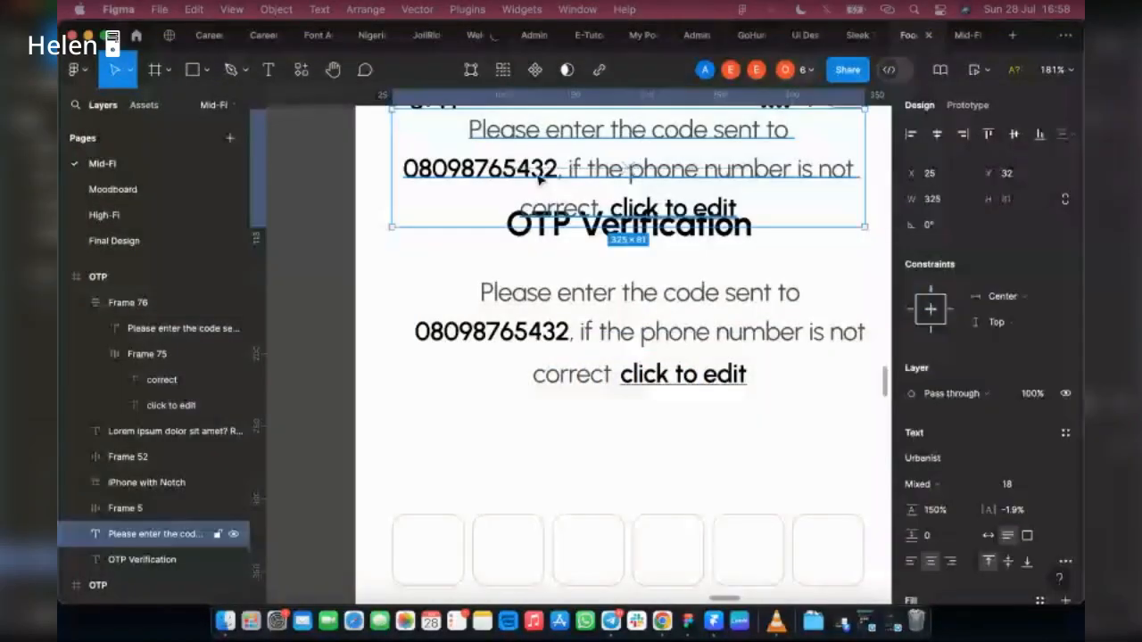
{"action": "key", "text": "Delete"}
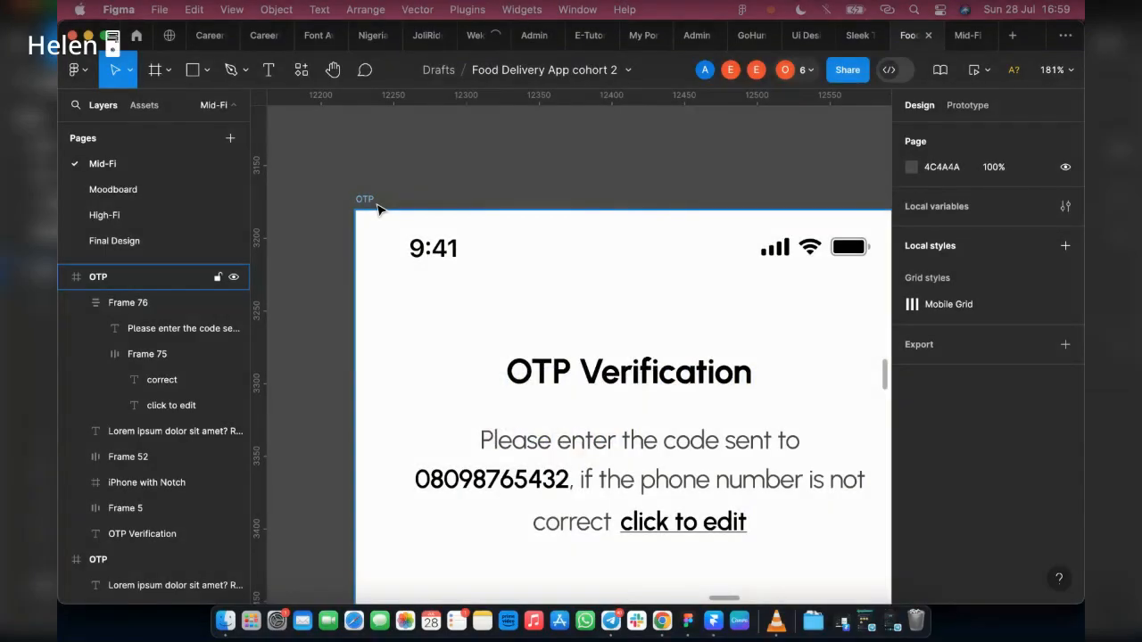
Step: Remove the copied prototype connection from the "click to edit" text on the Forgot Password flow's empty OTP screen
{"action": "left_click", "coordinate": [967, 105]}
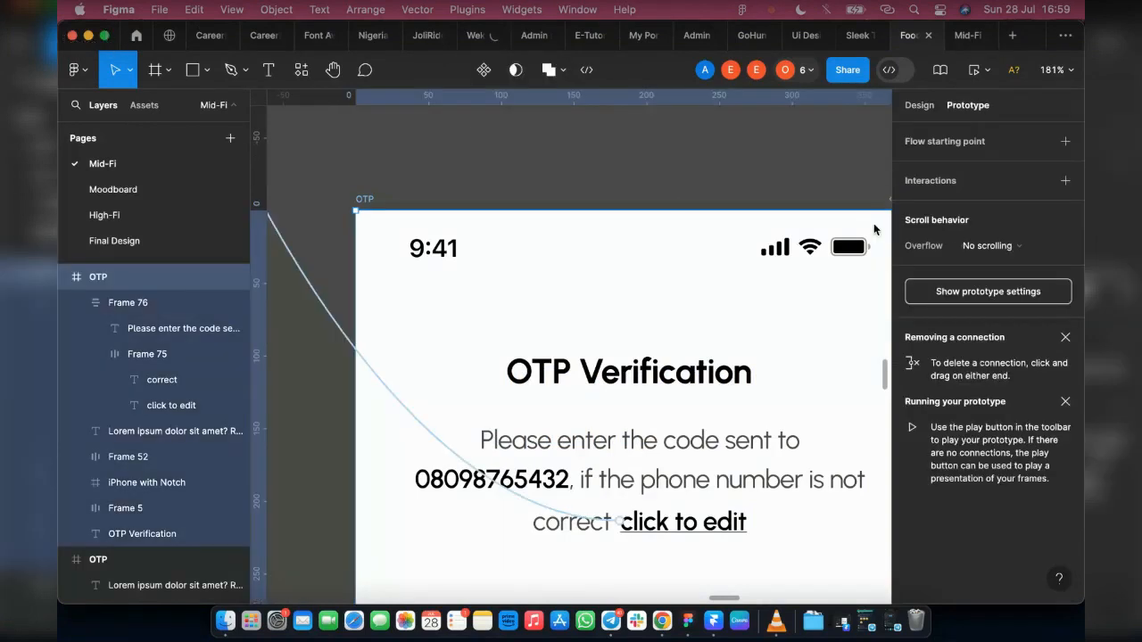
{"action": "scroll", "coordinate": [396, 383], "scroll_direction": "down", "scroll_amount": 5}
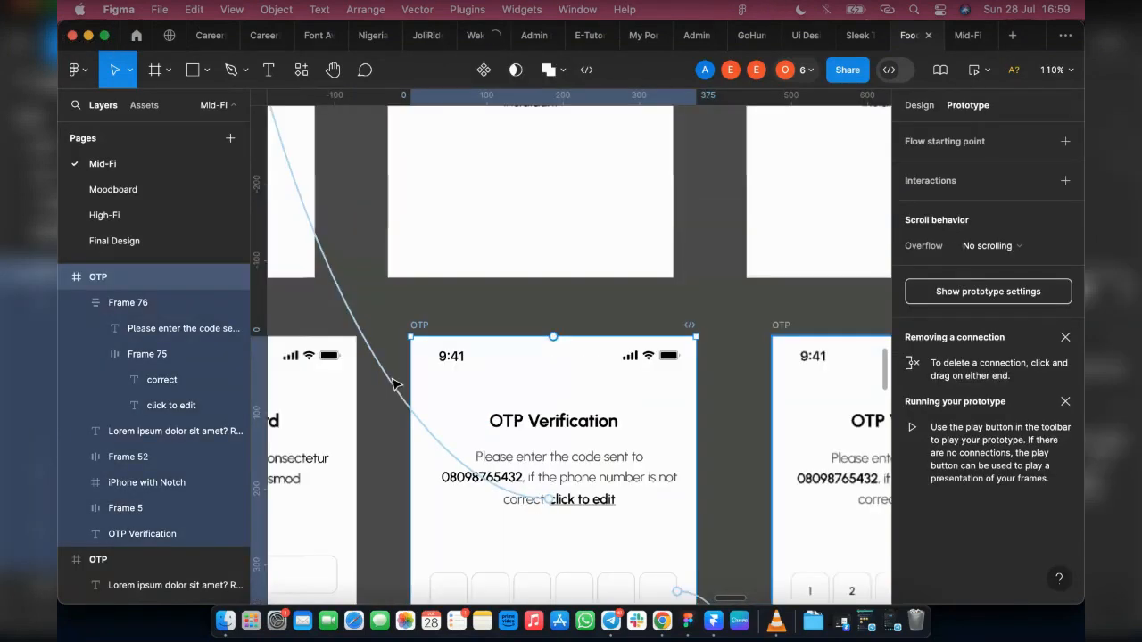
{"action": "scroll", "coordinate": [346, 187], "scroll_direction": "down", "scroll_amount": 2}
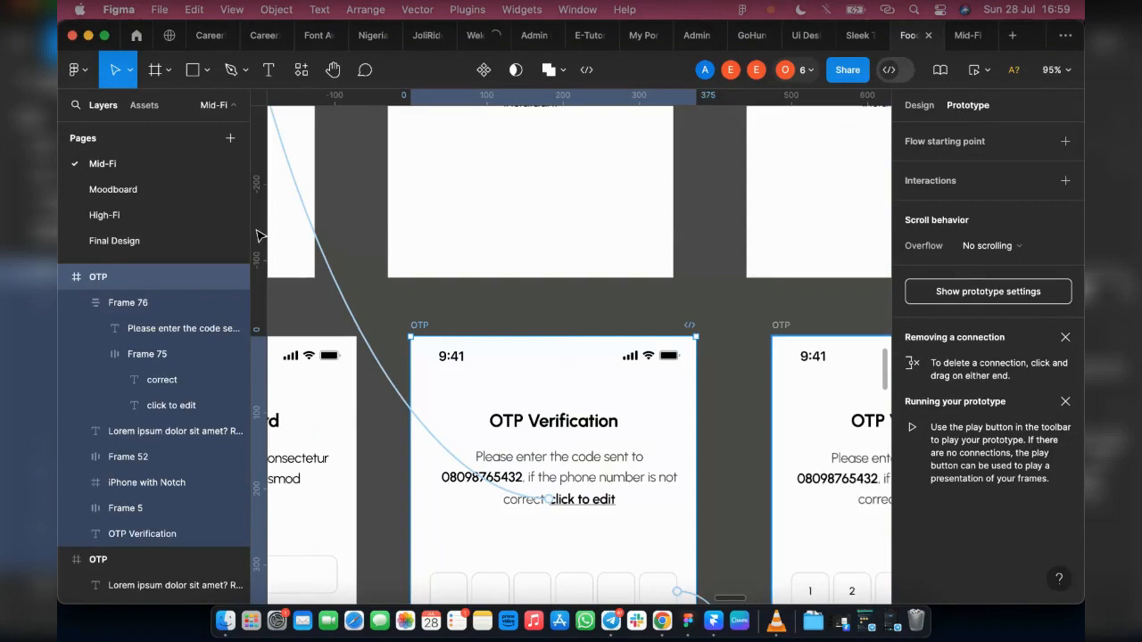
{"action": "left_click", "coordinate": [336, 281]}
{"action": "key", "text": "Delete"}
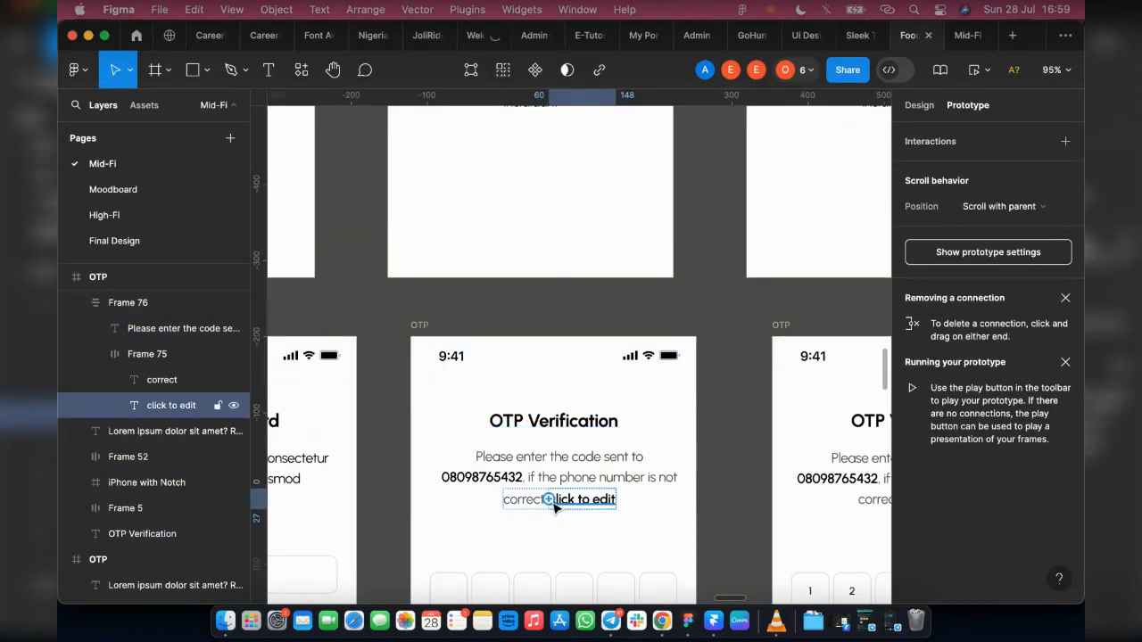
Step: Duplicate the instruction frame from the empty OTP screen onto the filled OTP screen, just below its existing instruction text at Y 240
{"action": "scroll", "coordinate": [687, 542], "scroll_direction": "right", "scroll_amount": 3}
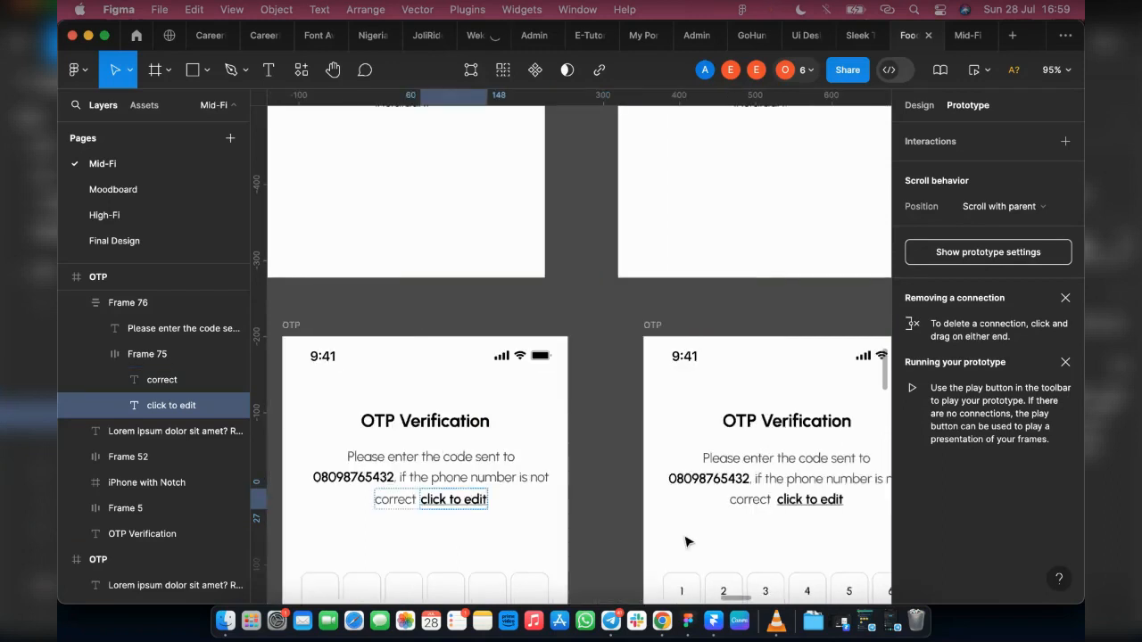
{"action": "left_click", "coordinate": [881, 169]}
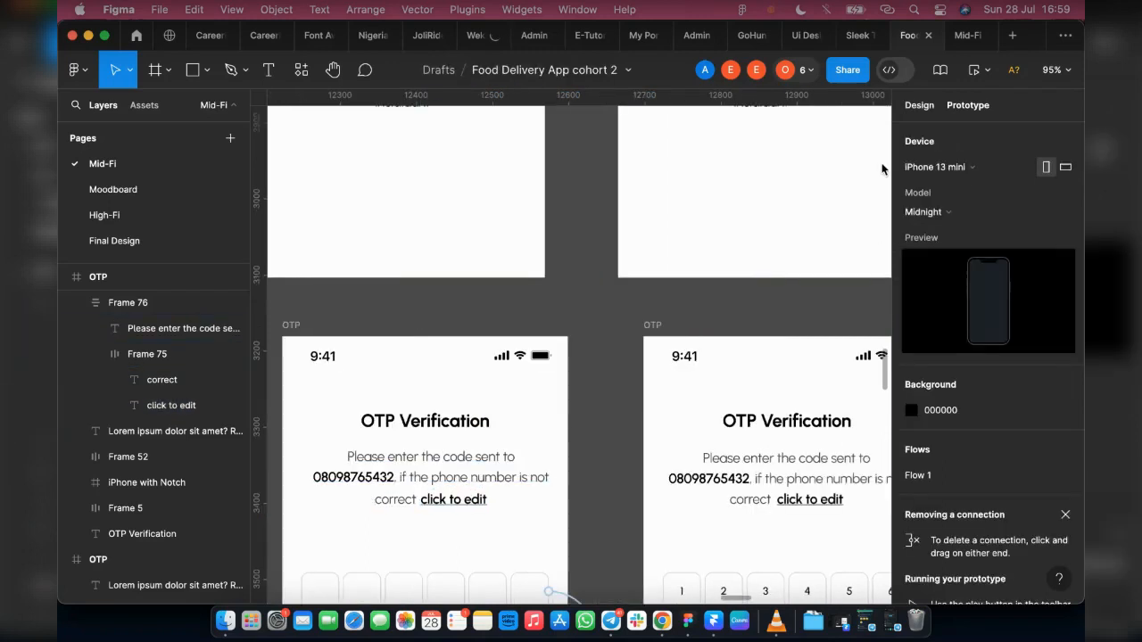
{"action": "left_click", "coordinate": [438, 497]}
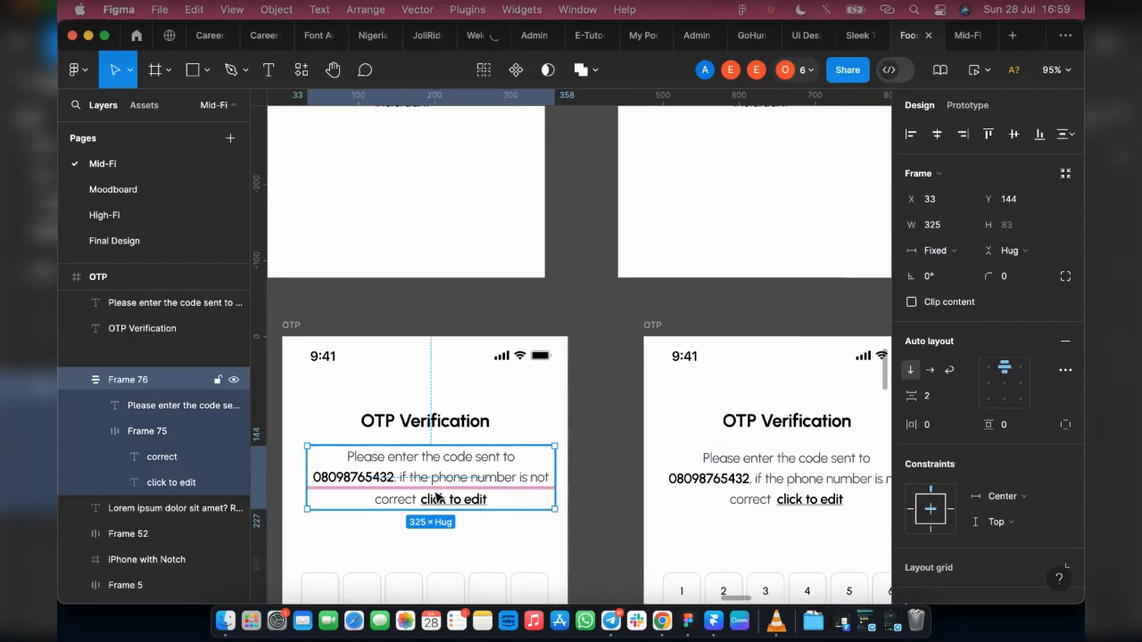
{"action": "left_click_drag", "start_coordinate": [505, 512], "coordinate": [787, 542]}
{"action": "left_click", "coordinate": [782, 476], "text": "shift"}
{"action": "scroll", "coordinate": [727, 468], "scroll_direction": "right", "scroll_amount": 2}
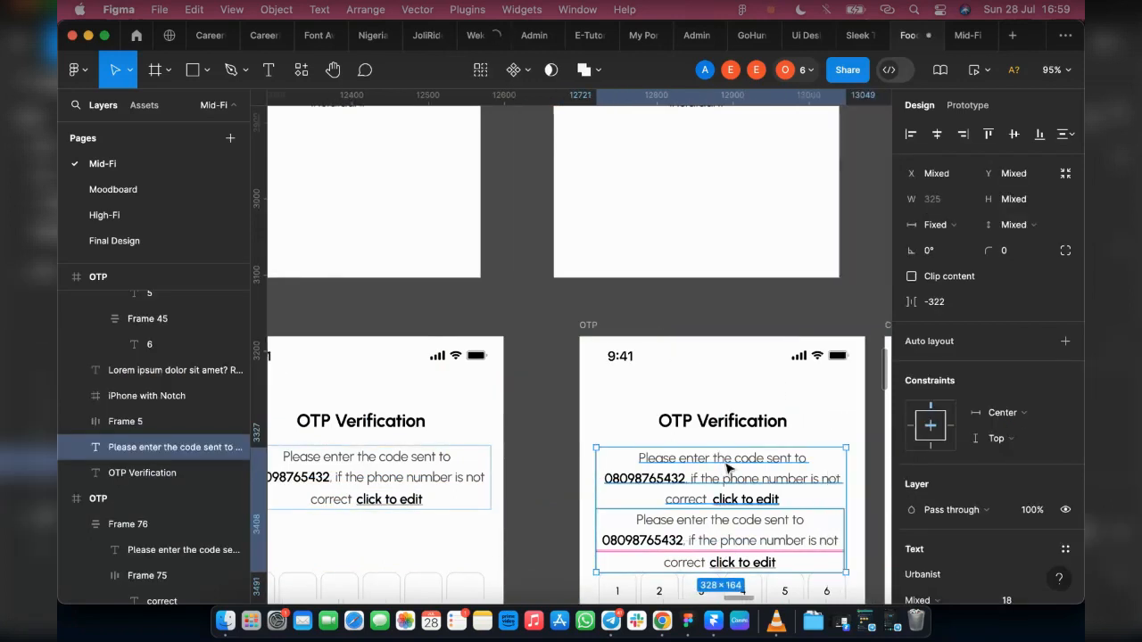
{"action": "scroll", "coordinate": [727, 468], "scroll_direction": "up", "scroll_amount": 5}
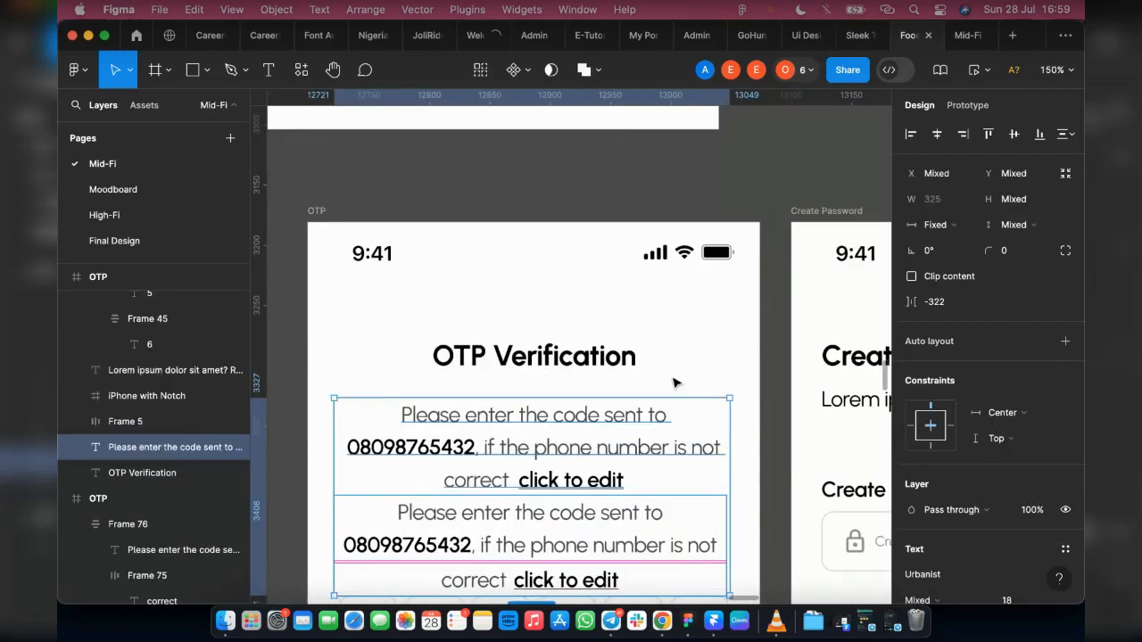
{"action": "left_click", "coordinate": [673, 383]}
{"action": "left_click_drag", "start_coordinate": [546, 546], "coordinate": [547, 567]}
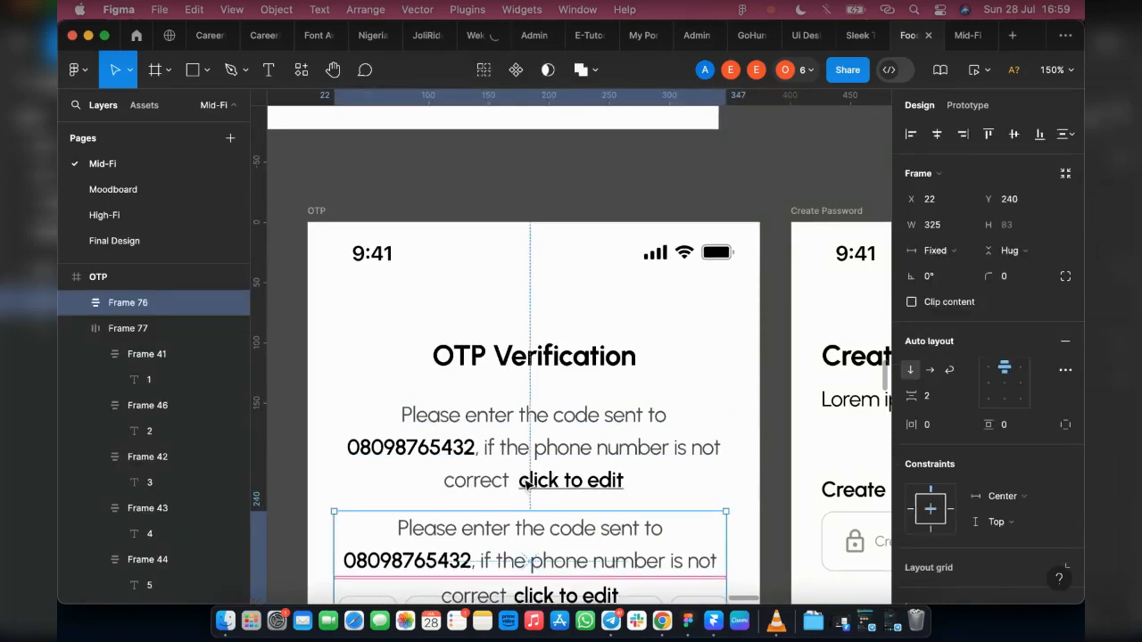
Step: Swap the duplicated instruction frame with the old instruction text on the filled OTP screen and delete the old text
{"action": "left_click", "coordinate": [527, 449], "text": "shift"}
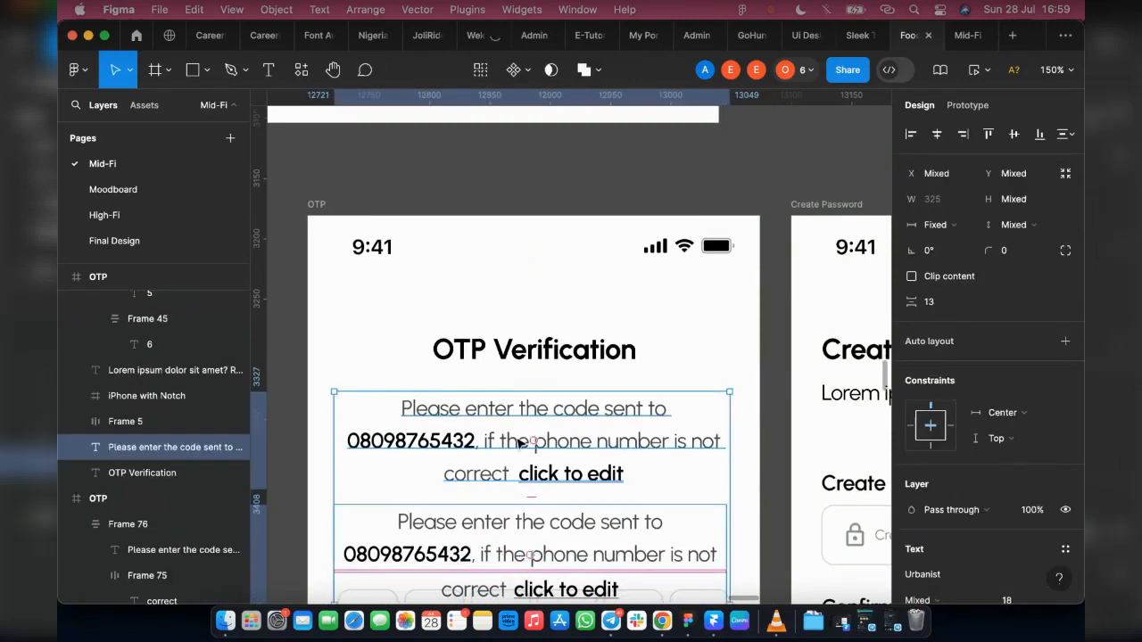
{"action": "scroll", "coordinate": [526, 433], "scroll_direction": "down", "scroll_amount": 2}
{"action": "left_click_drag", "start_coordinate": [533, 418], "coordinate": [589, 508]}
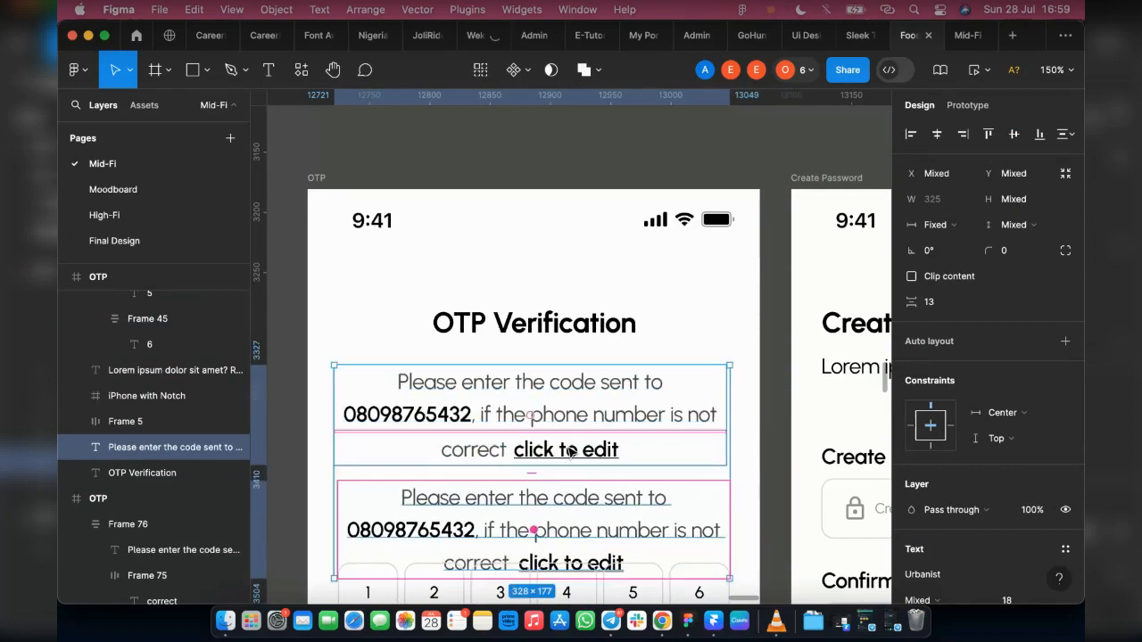
{"action": "left_click", "coordinate": [597, 513]}
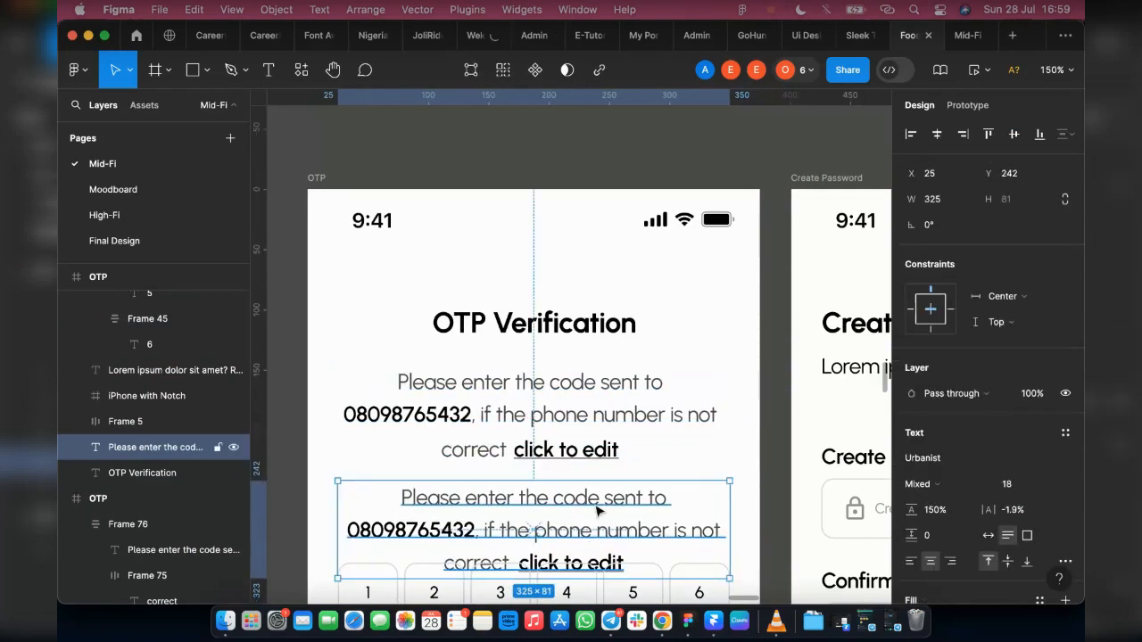
{"action": "key", "text": "Delete"}
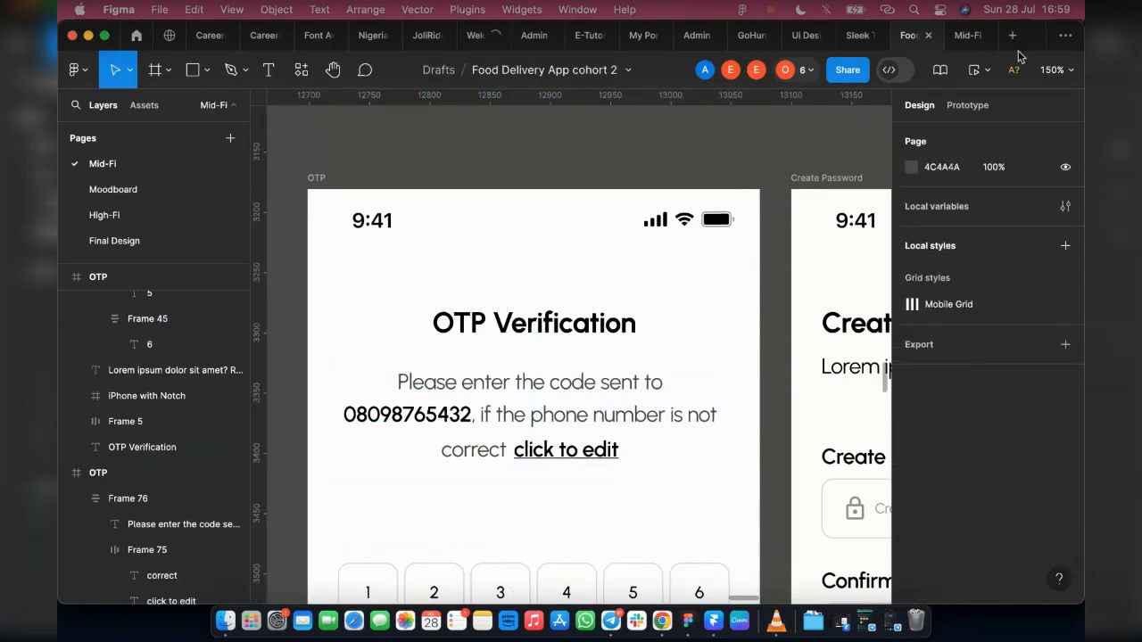
Step: Link "click to edit" on the filled OTP screen to the filled Forgot password screen, on tap with Instant navigation
{"action": "left_click", "coordinate": [968, 105]}
{"action": "scroll", "coordinate": [816, 378], "scroll_direction": "down", "scroll_amount": 3}
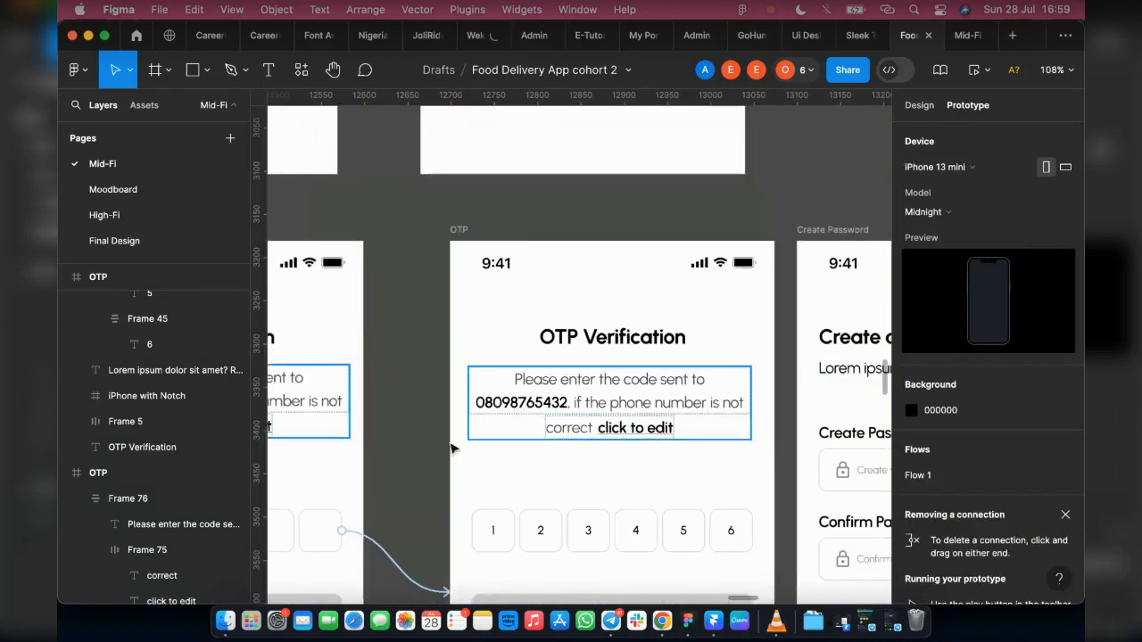
{"action": "scroll", "coordinate": [424, 435], "scroll_direction": "left", "scroll_amount": 1}
{"action": "scroll", "coordinate": [420, 434], "scroll_direction": "left", "scroll_amount": 3}
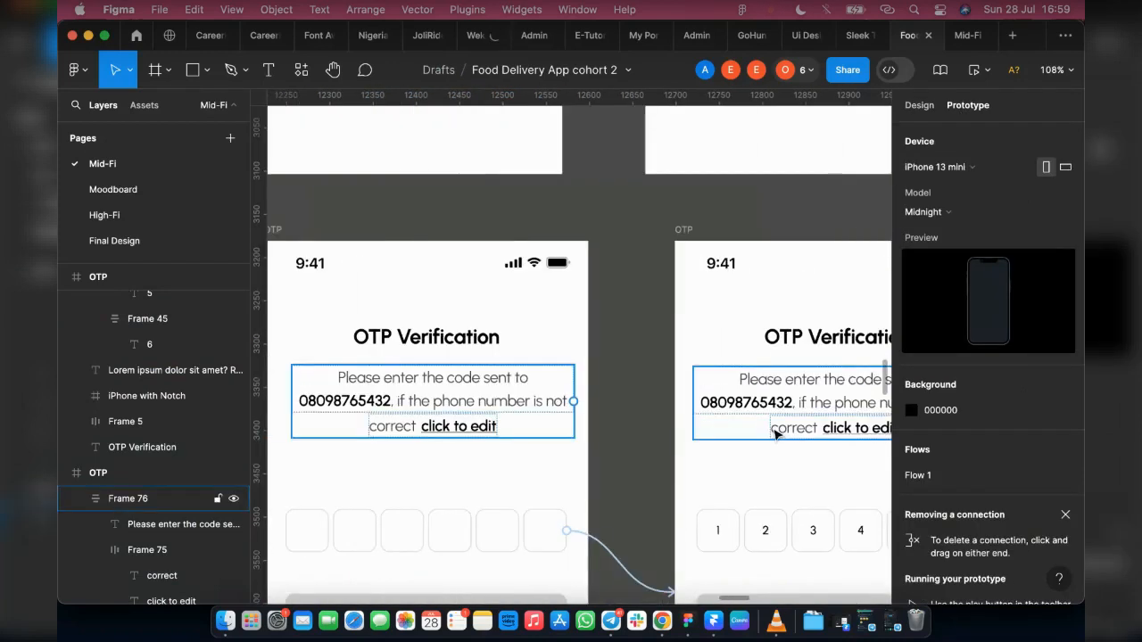
{"action": "left_click", "coordinate": [848, 432]}
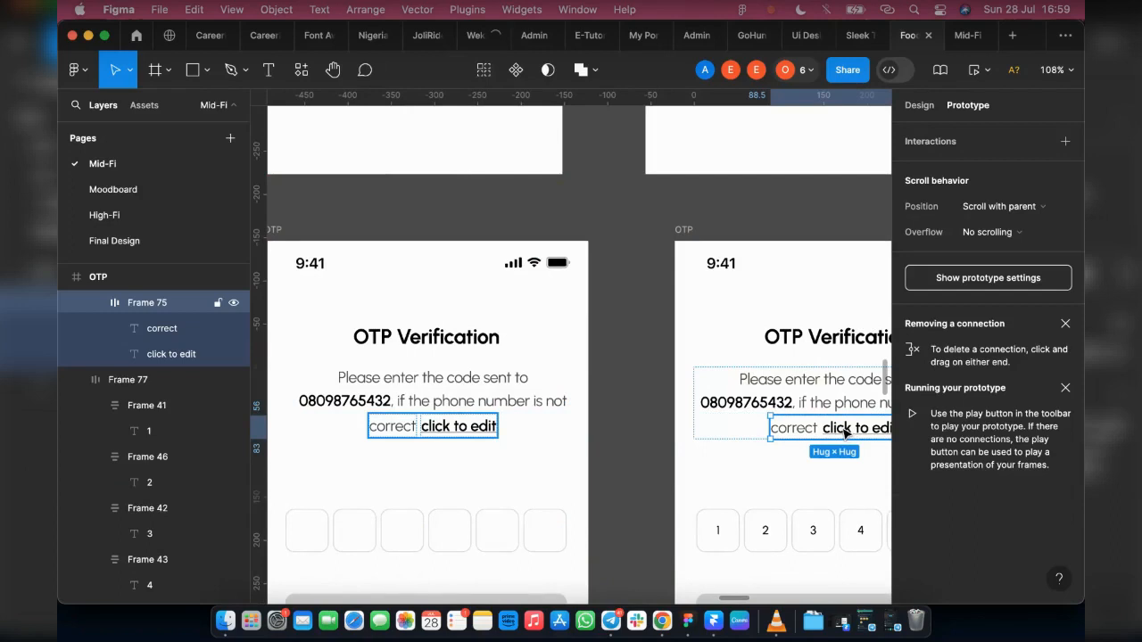
{"action": "left_click", "coordinate": [845, 433]}
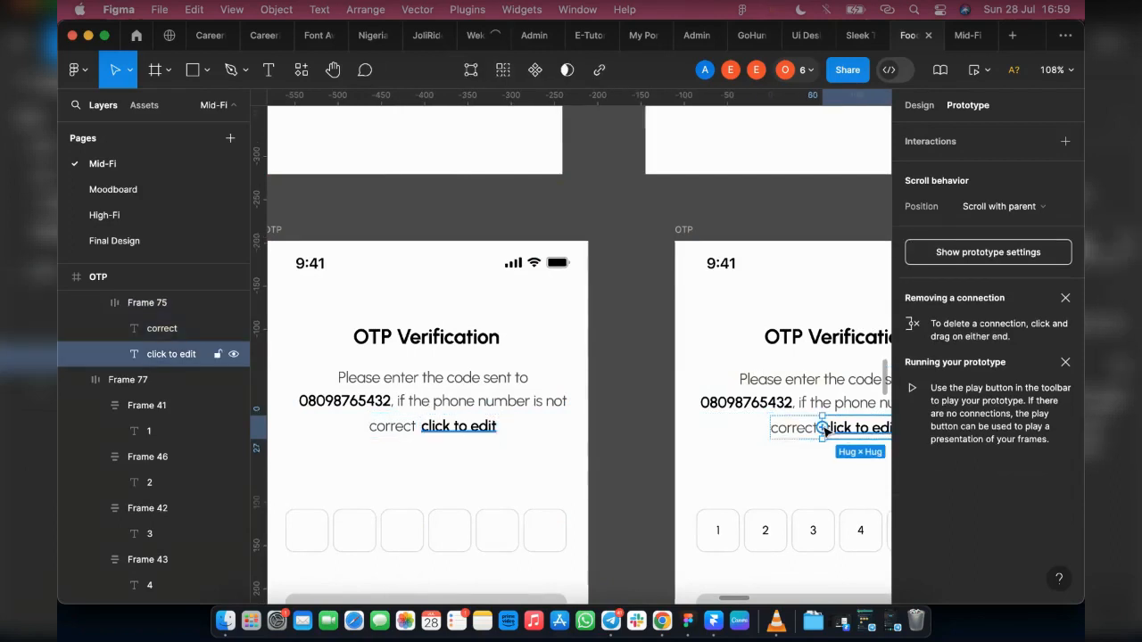
{"action": "left_click_drag", "start_coordinate": [825, 431], "coordinate": [610, 446]}
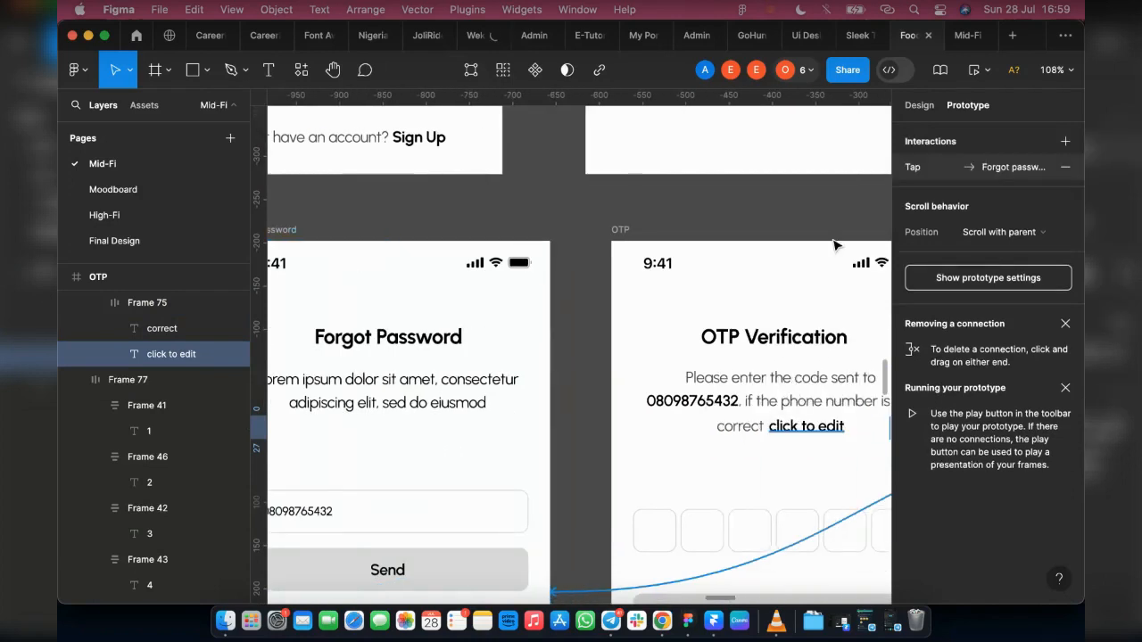
{"action": "scroll", "coordinate": [627, 376], "scroll_direction": "down", "scroll_amount": 5}
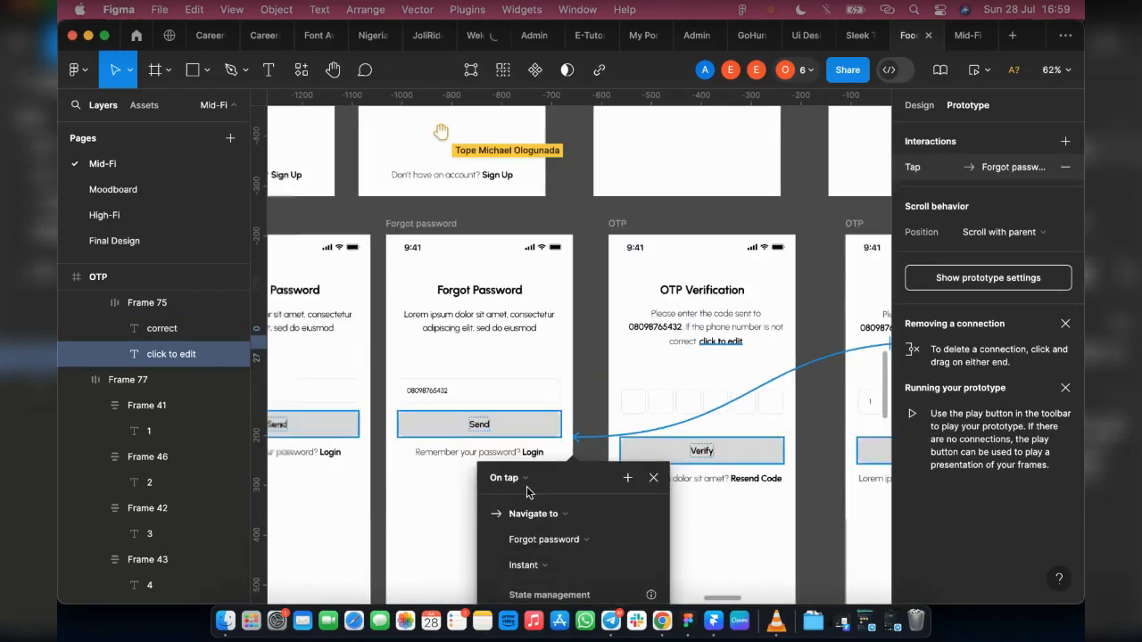
{"action": "left_click", "coordinate": [528, 484]}
{"action": "left_click", "coordinate": [528, 483]}
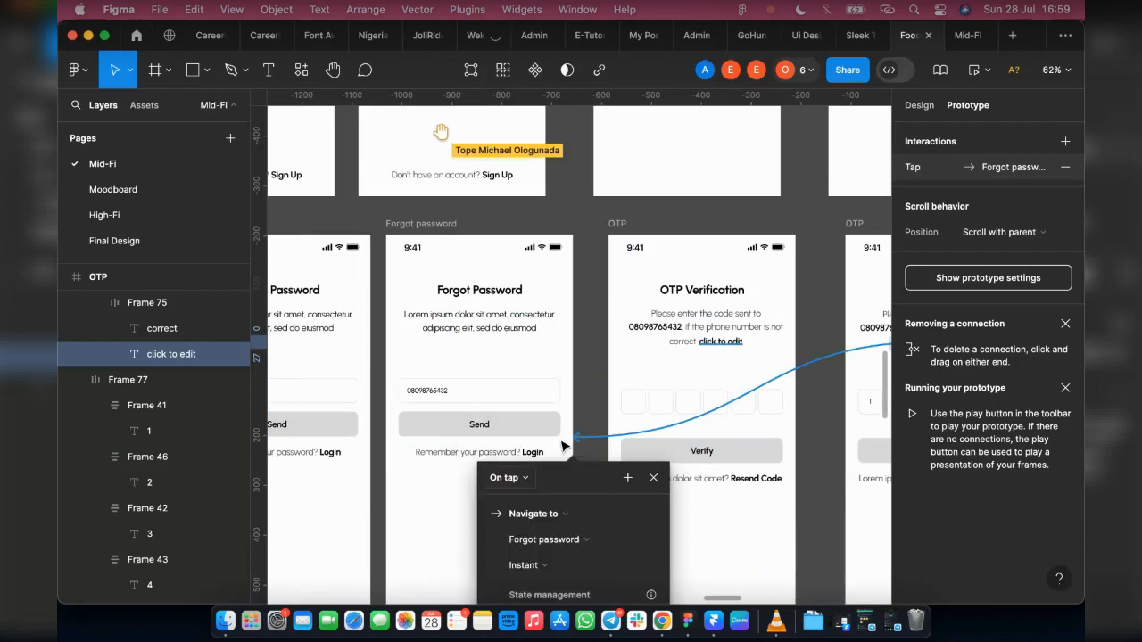
Step: Link "click to edit" on the empty OTP screen to the filled Forgot password screen, on tap with Instant navigation
{"action": "left_click", "coordinate": [729, 335]}
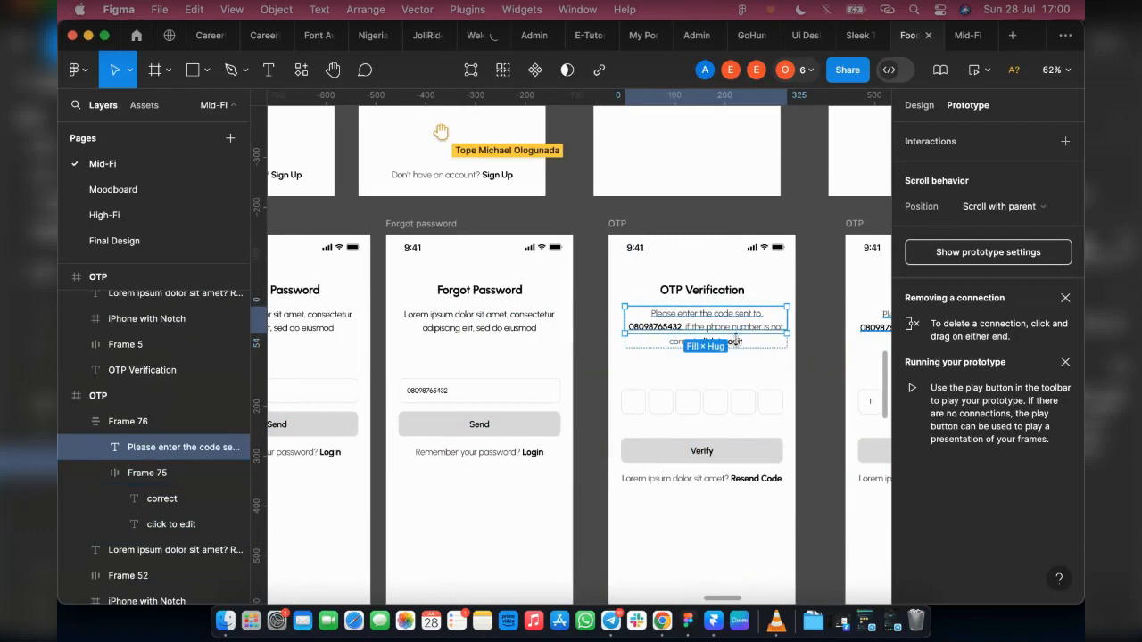
{"action": "left_click", "coordinate": [740, 343]}
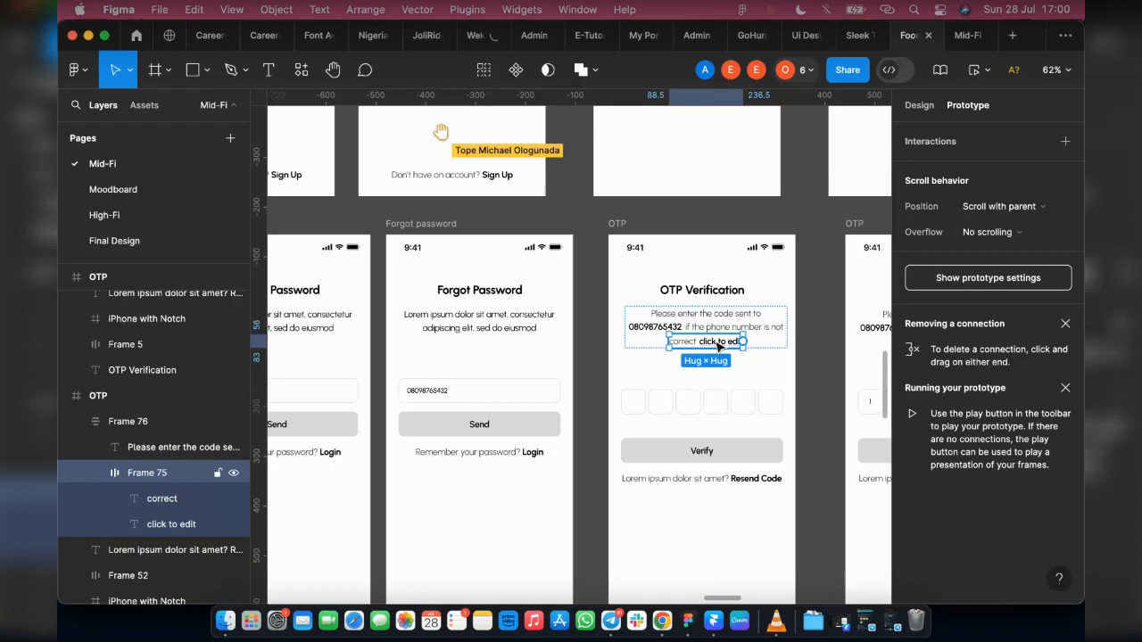
{"action": "left_click", "coordinate": [720, 345]}
{"action": "left_click_drag", "start_coordinate": [743, 342], "coordinate": [540, 418]}
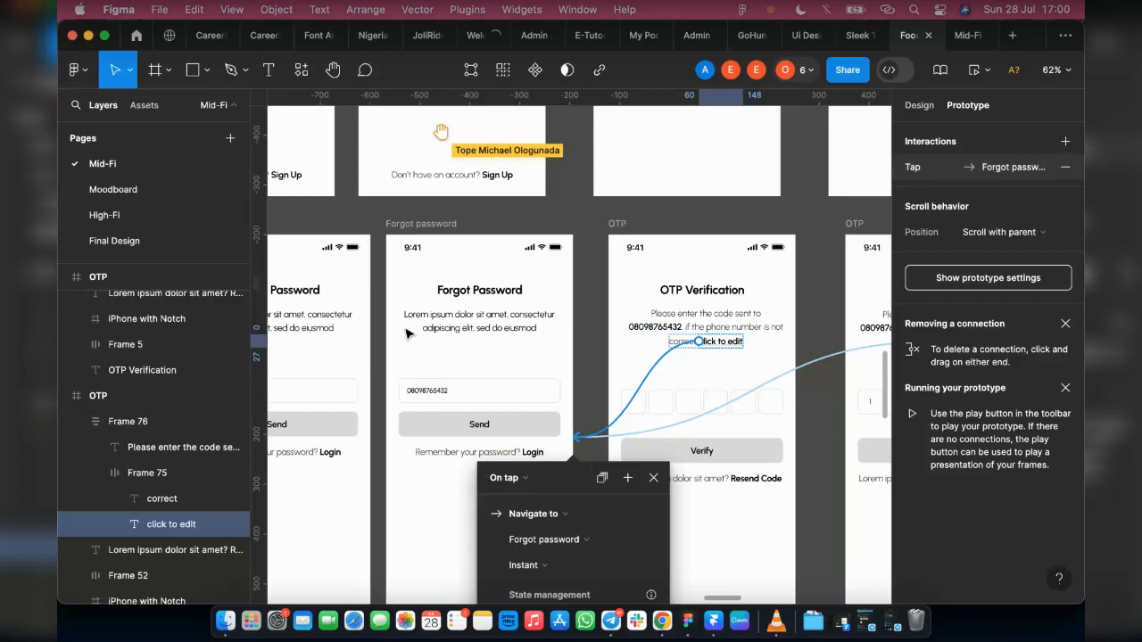
{"action": "left_click", "coordinate": [718, 483]}
Step: Swap the Create Password and Success screens in the forgot password row so Success directly follows the filled OTP screen
{"action": "scroll", "coordinate": [717, 484], "scroll_direction": "right", "scroll_amount": 1}
{"action": "scroll", "coordinate": [717, 484], "scroll_direction": "right", "scroll_amount": 2}
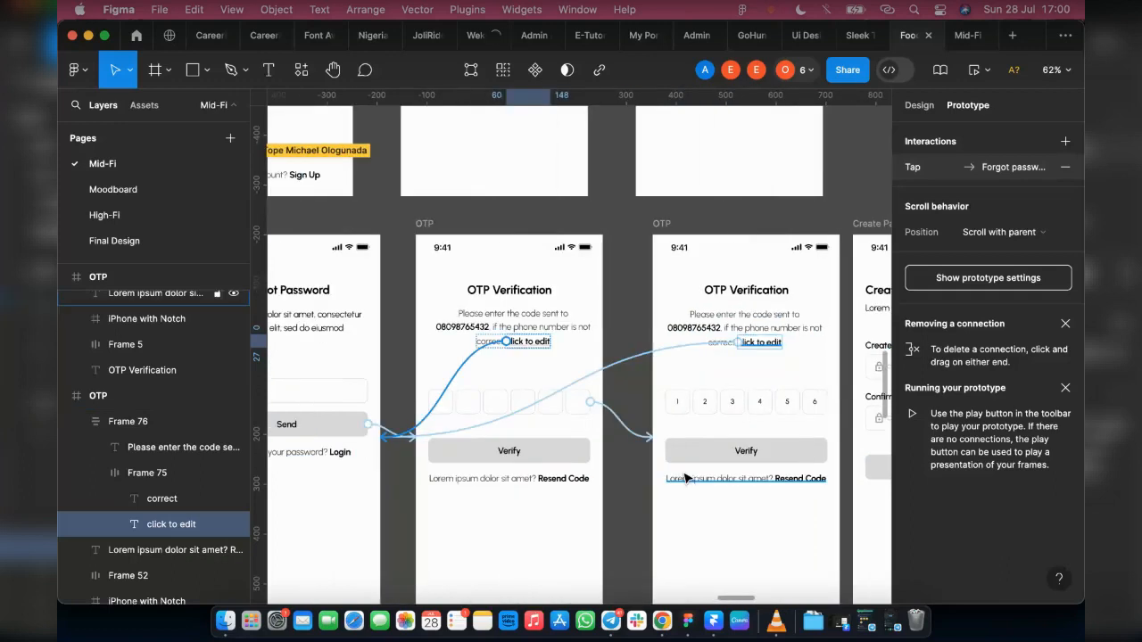
{"action": "left_click", "coordinate": [555, 463]}
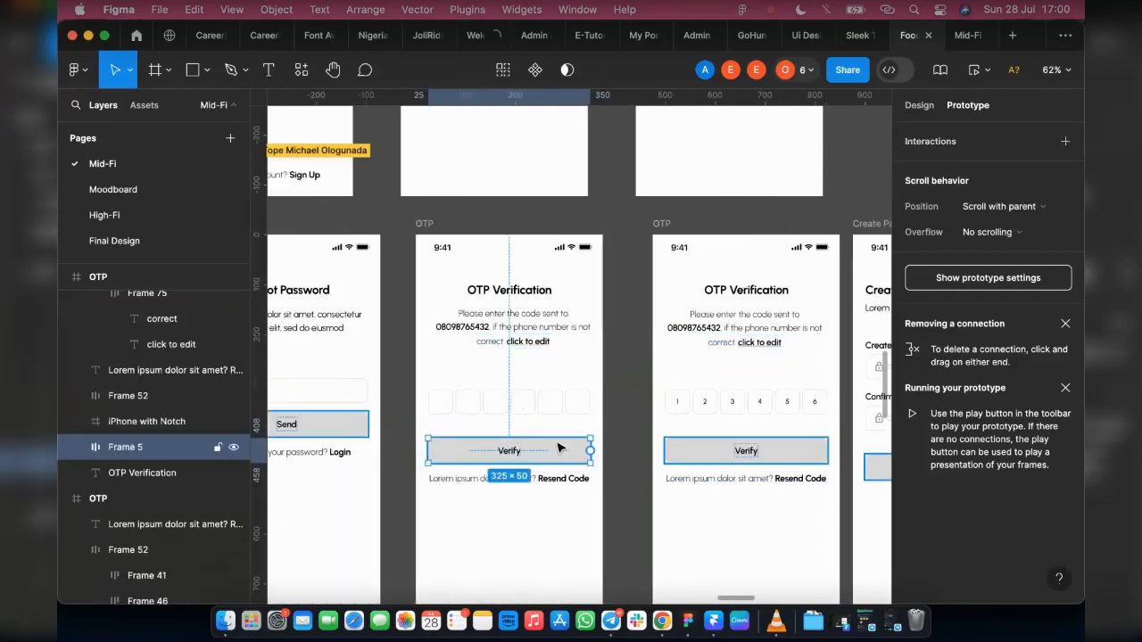
{"action": "scroll", "coordinate": [540, 451], "scroll_direction": "down", "scroll_amount": 3}
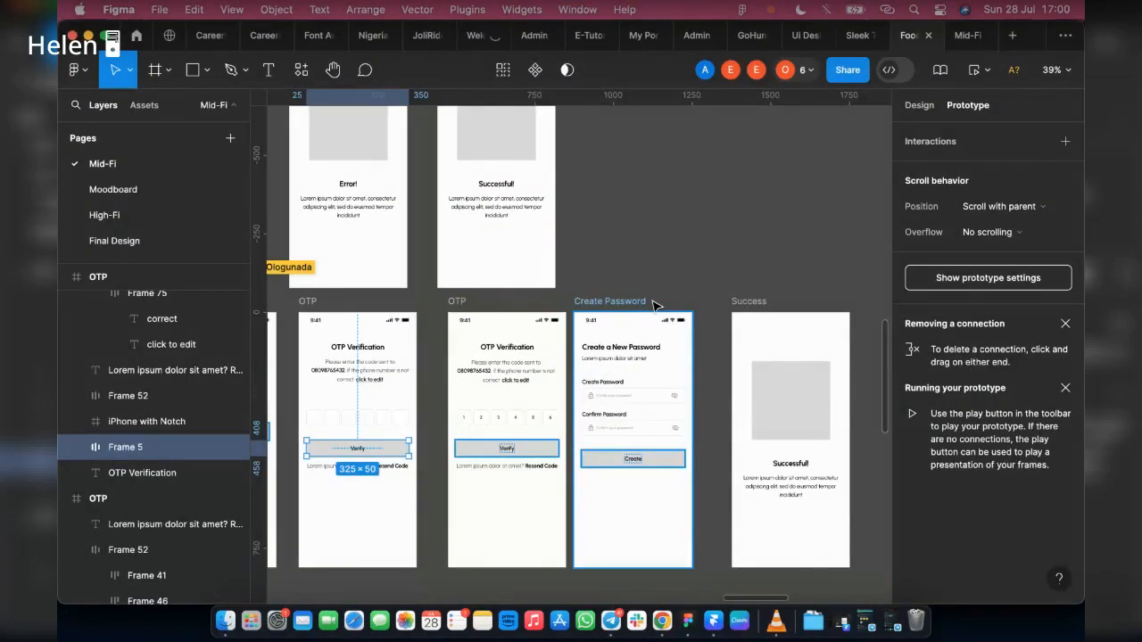
{"action": "left_click", "coordinate": [617, 457]}
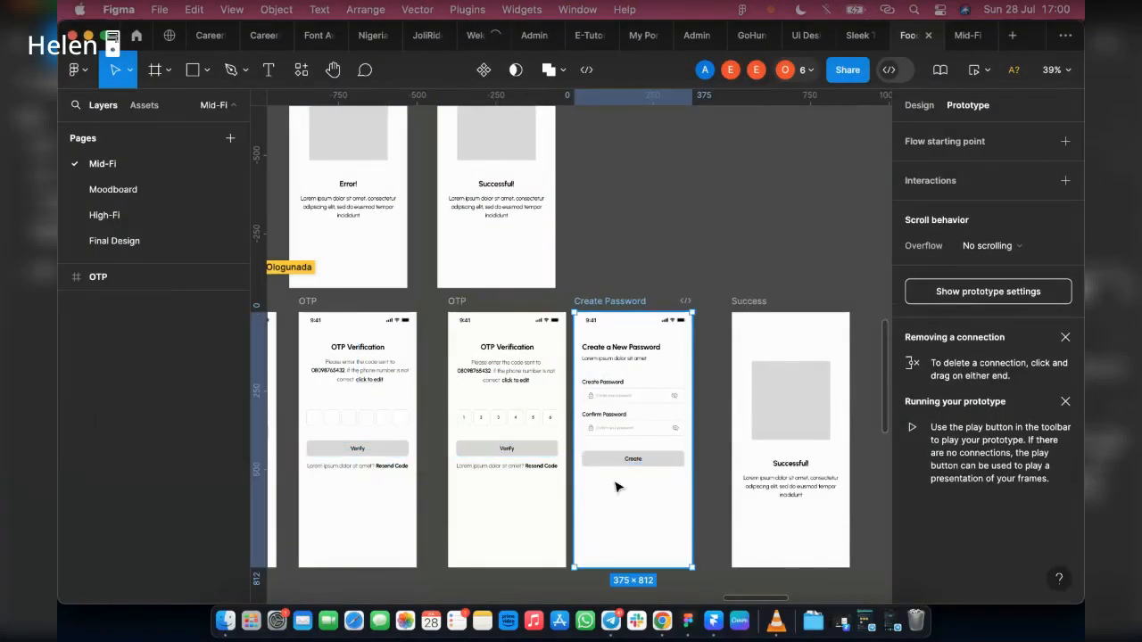
{"action": "left_click", "coordinate": [741, 306], "text": "shift"}
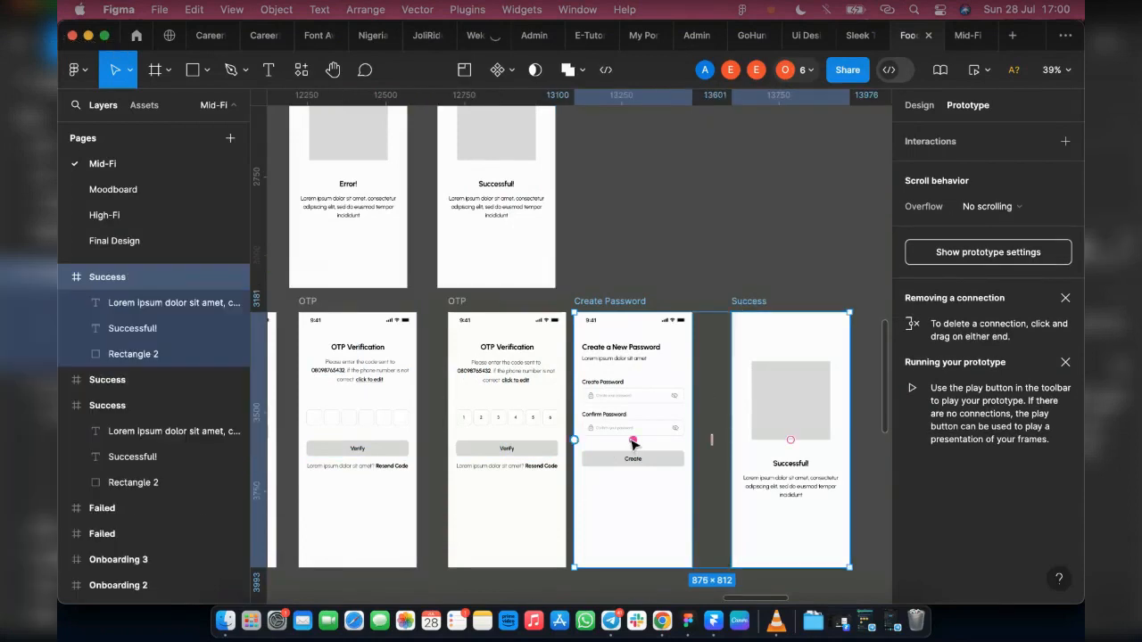
{"action": "left_click_drag", "start_coordinate": [633, 443], "coordinate": [812, 451]}
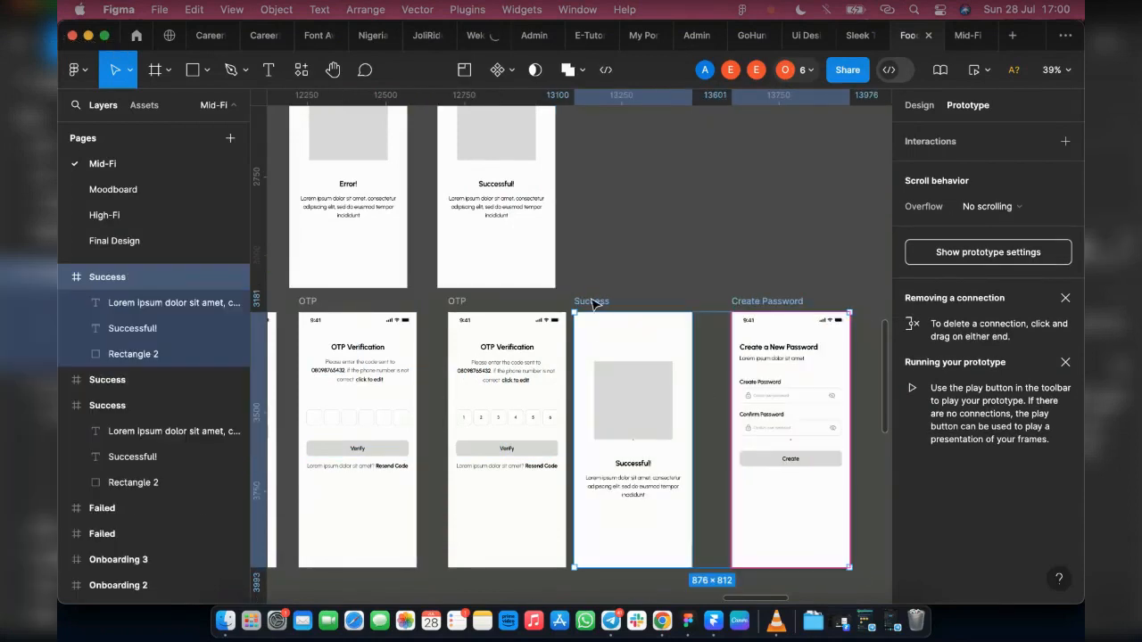
Step: Duplicate the Success screen and place the copy at the end of the row after Create Password
{"action": "left_click", "coordinate": [595, 431]}
{"action": "left_click_drag", "start_coordinate": [616, 495], "coordinate": [751, 495]}
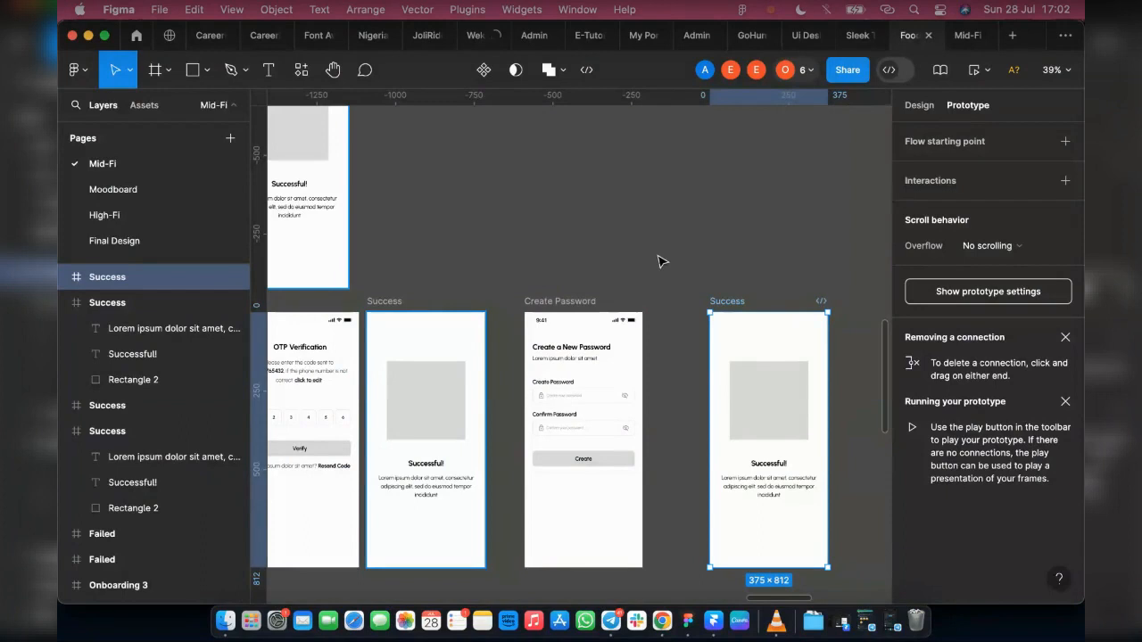
{"action": "key", "text": "shift+1"}
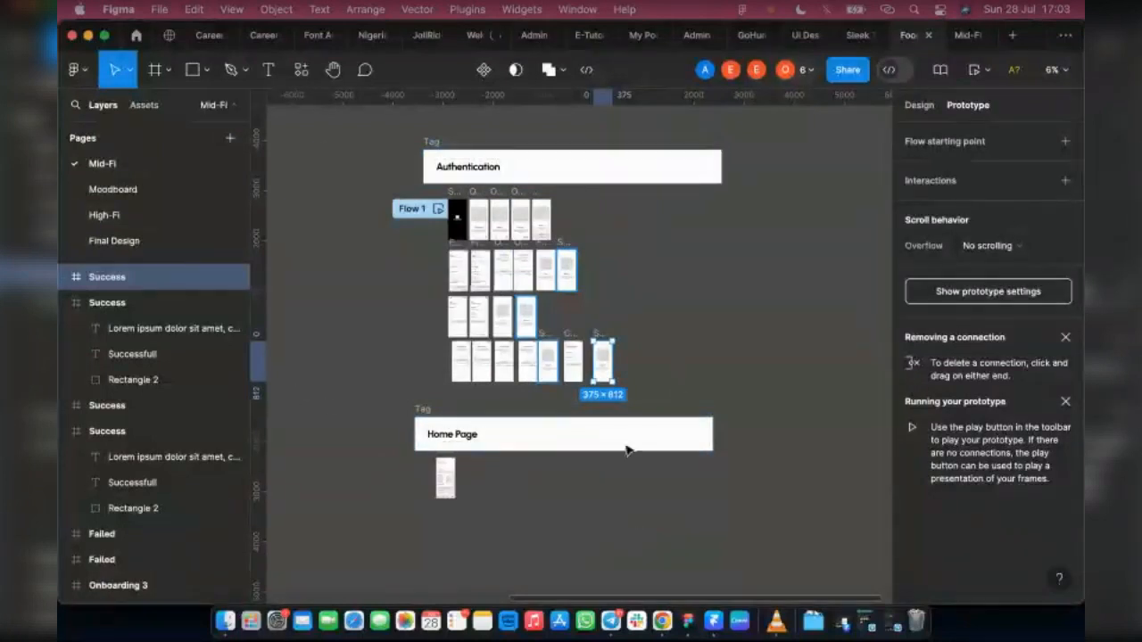
{"action": "scroll", "coordinate": [530, 333], "scroll_direction": "up", "scroll_amount": 5}
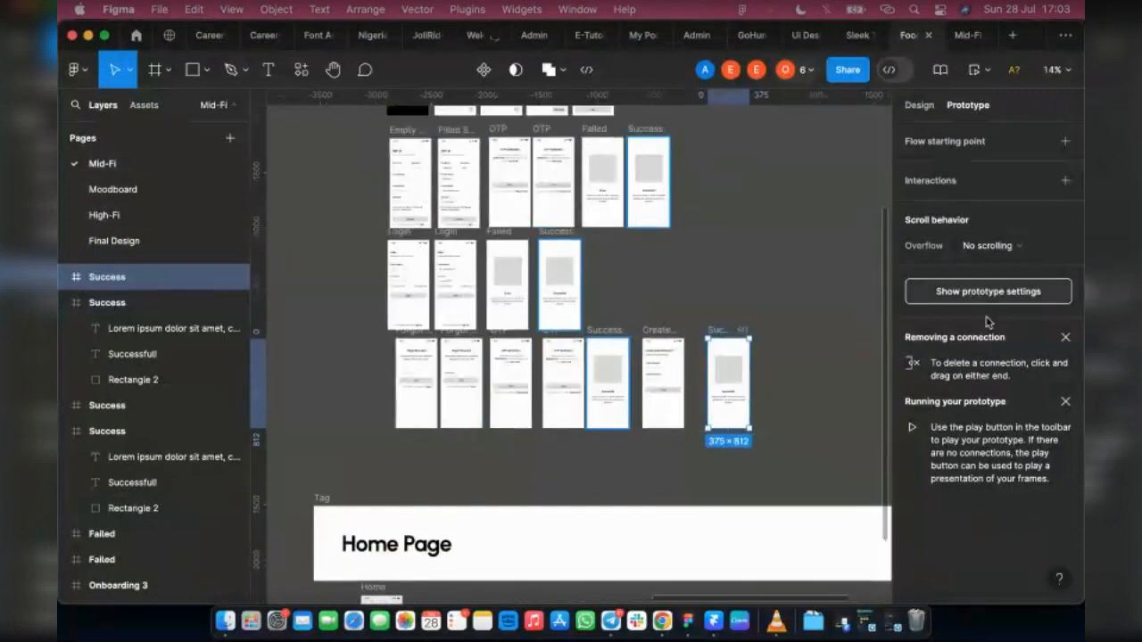
Step: Show all prototype connections and link the Verify button on the filled OTP screen to the adjacent Success screen
{"action": "left_click", "coordinate": [977, 292]}
{"action": "scroll", "coordinate": [663, 415], "scroll_direction": "up", "scroll_amount": 2}
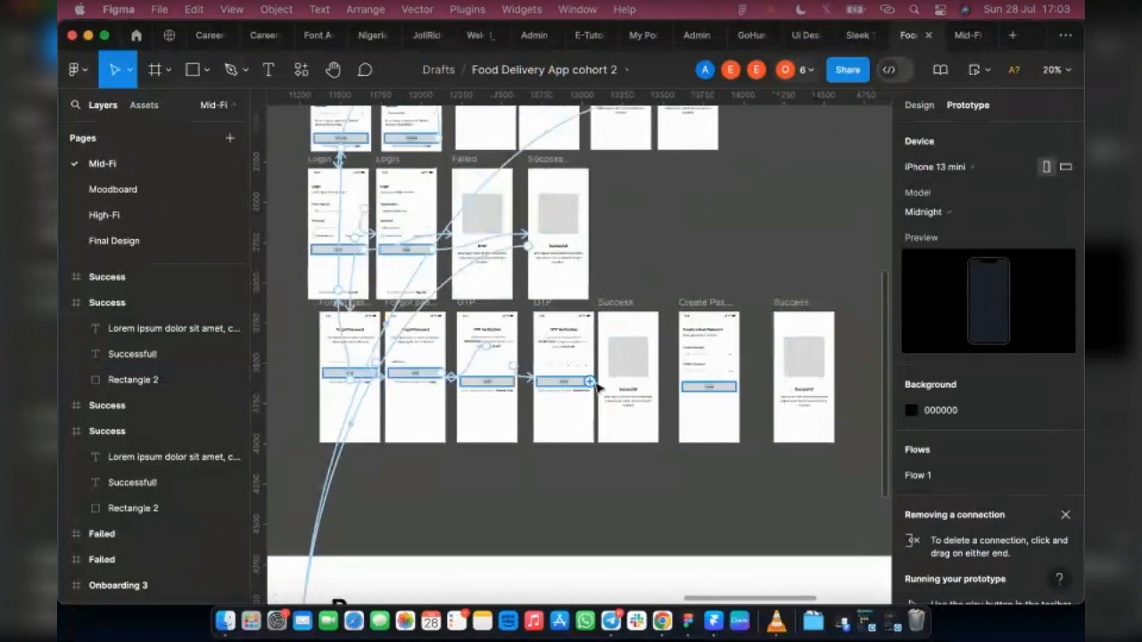
{"action": "left_click", "coordinate": [587, 385]}
{"action": "left_click_drag", "start_coordinate": [590, 381], "coordinate": [694, 386]}
Step: Link the Success screen after OTP to Create Password, triggered after delay with Smart animate navigation
{"action": "left_click", "coordinate": [617, 310]}
{"action": "left_click", "coordinate": [610, 417]}
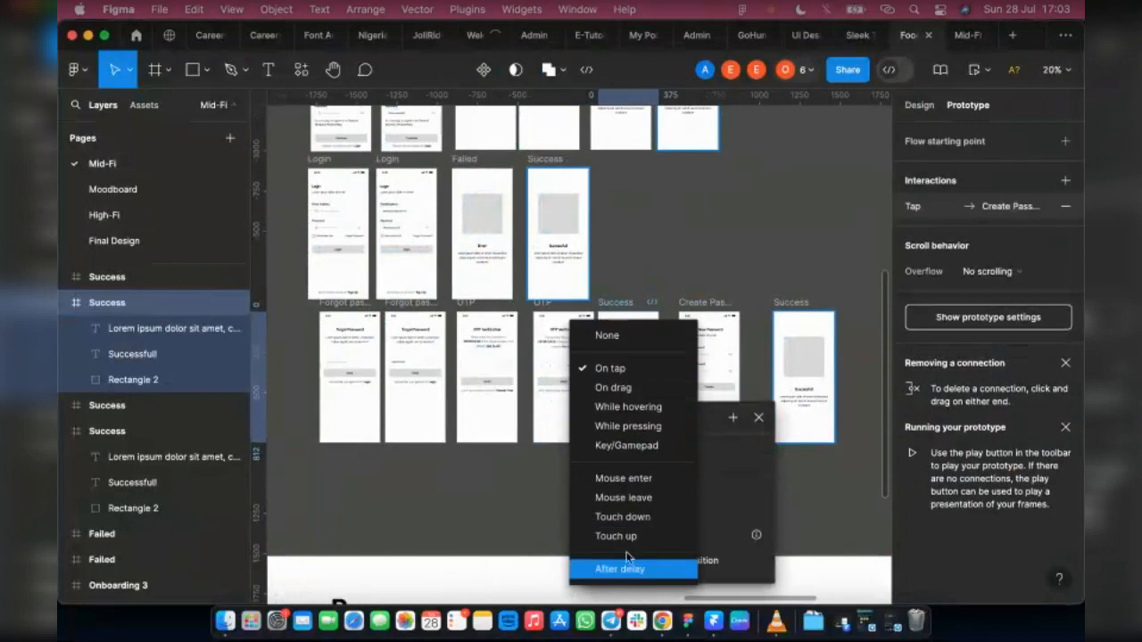
{"action": "left_click", "coordinate": [635, 569]}
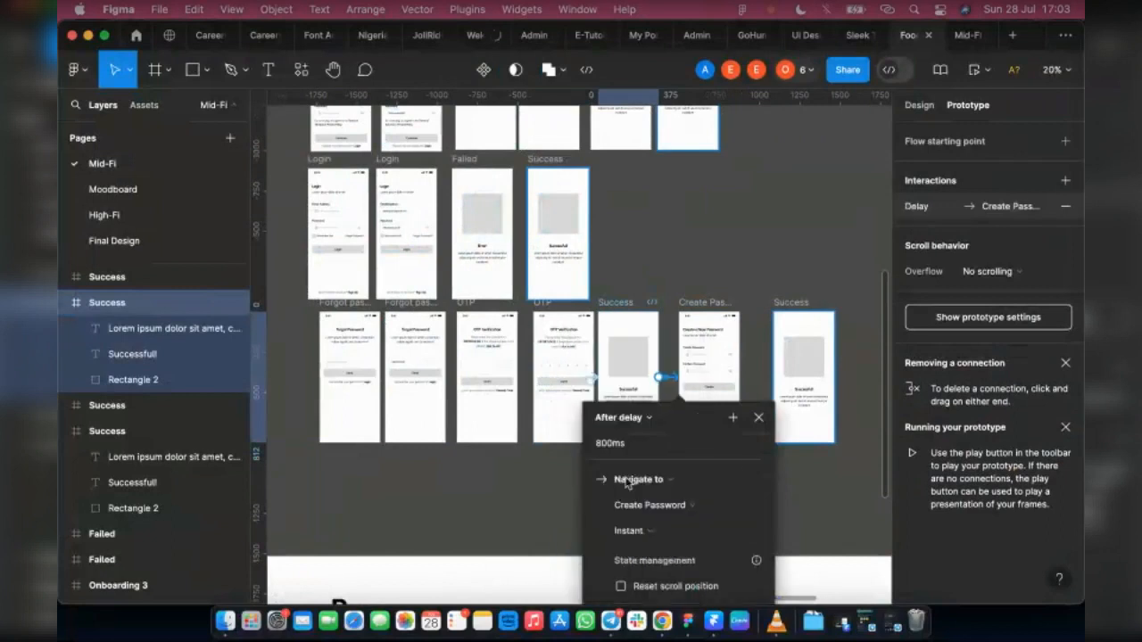
{"action": "left_click", "coordinate": [646, 534]}
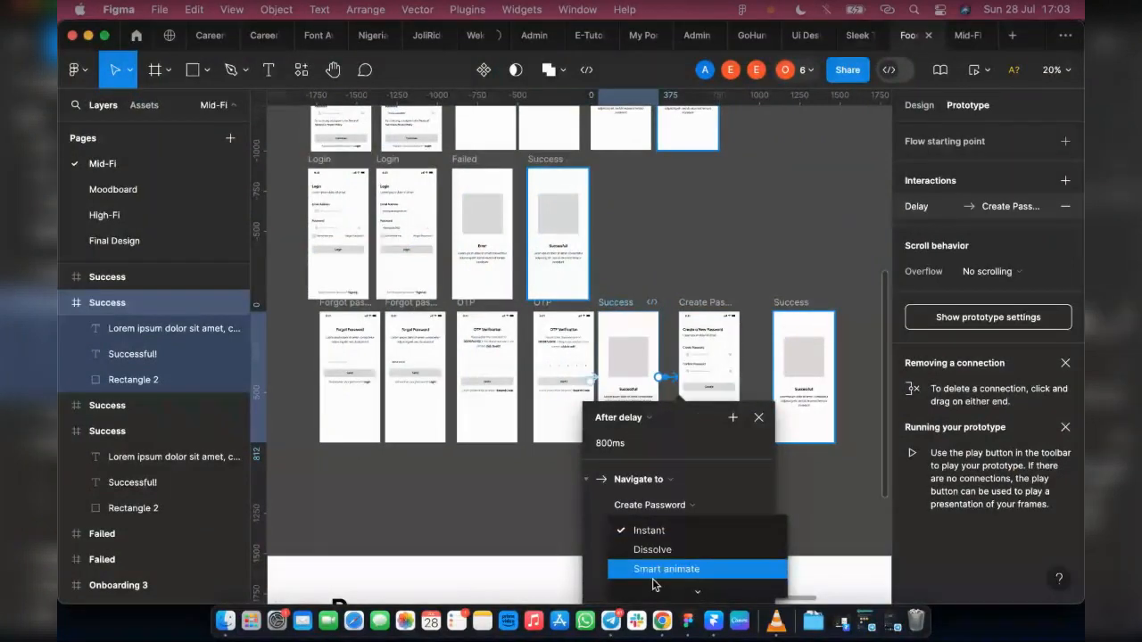
{"action": "left_click", "coordinate": [652, 578]}
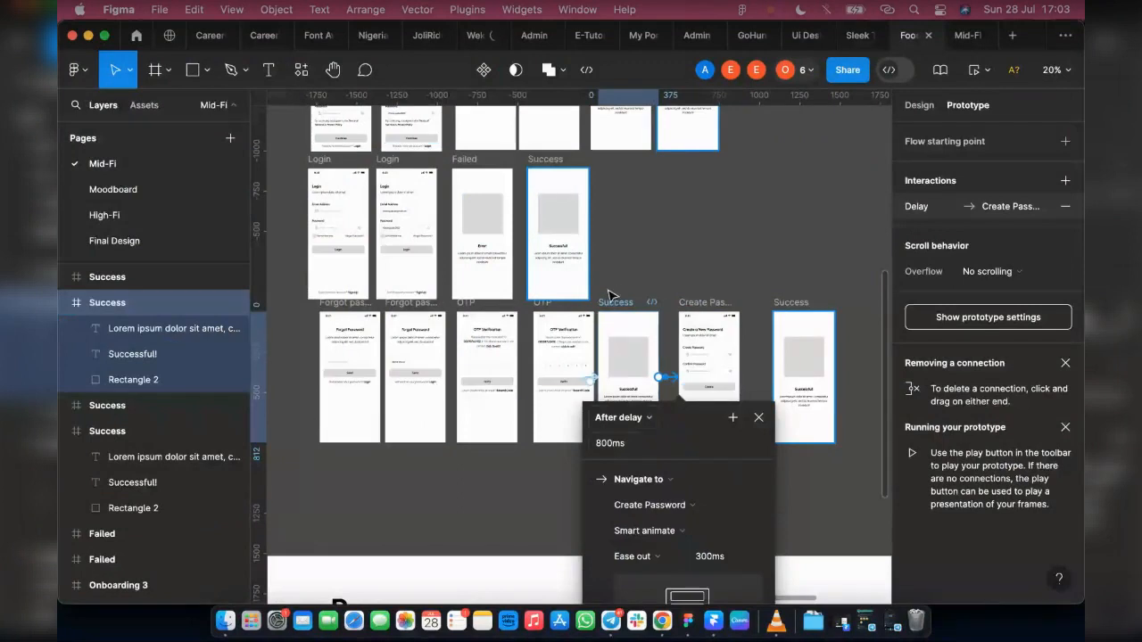
{"action": "left_click", "coordinate": [933, 316]}
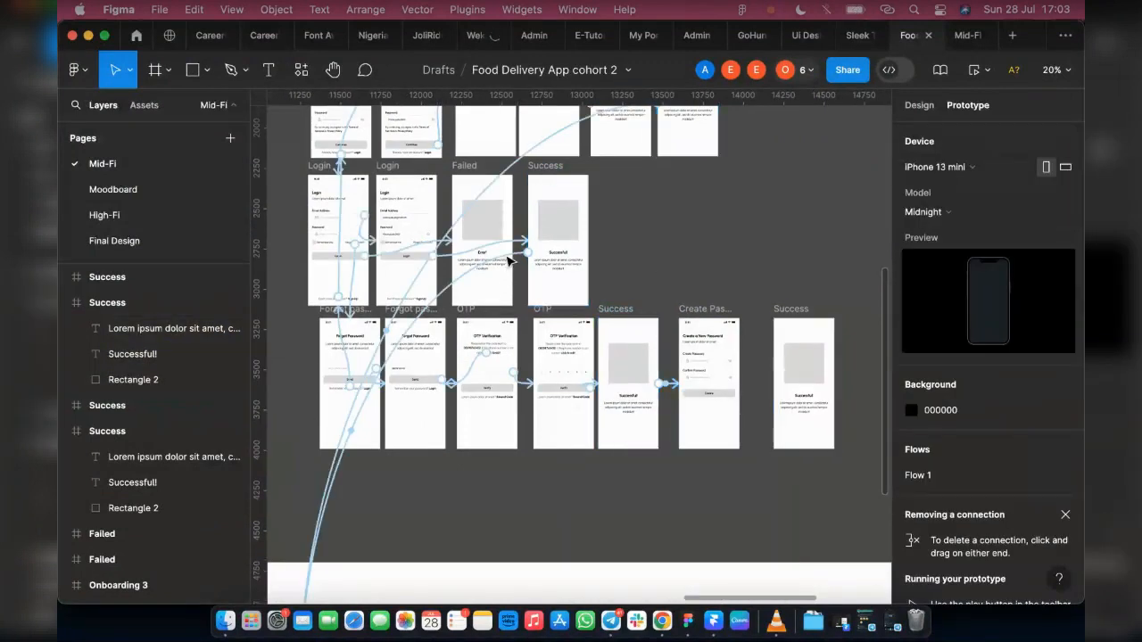
Step: Set the delay of the Success screen's link to Create Password to 2000 ms
{"action": "left_click", "coordinate": [509, 260]}
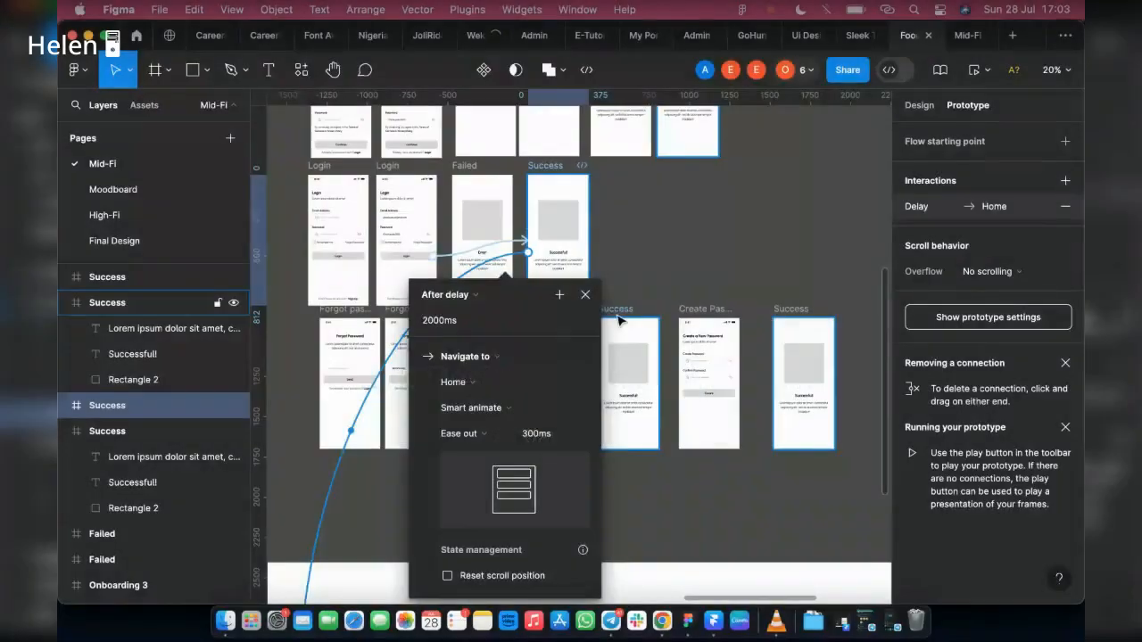
{"action": "left_click", "coordinate": [671, 390]}
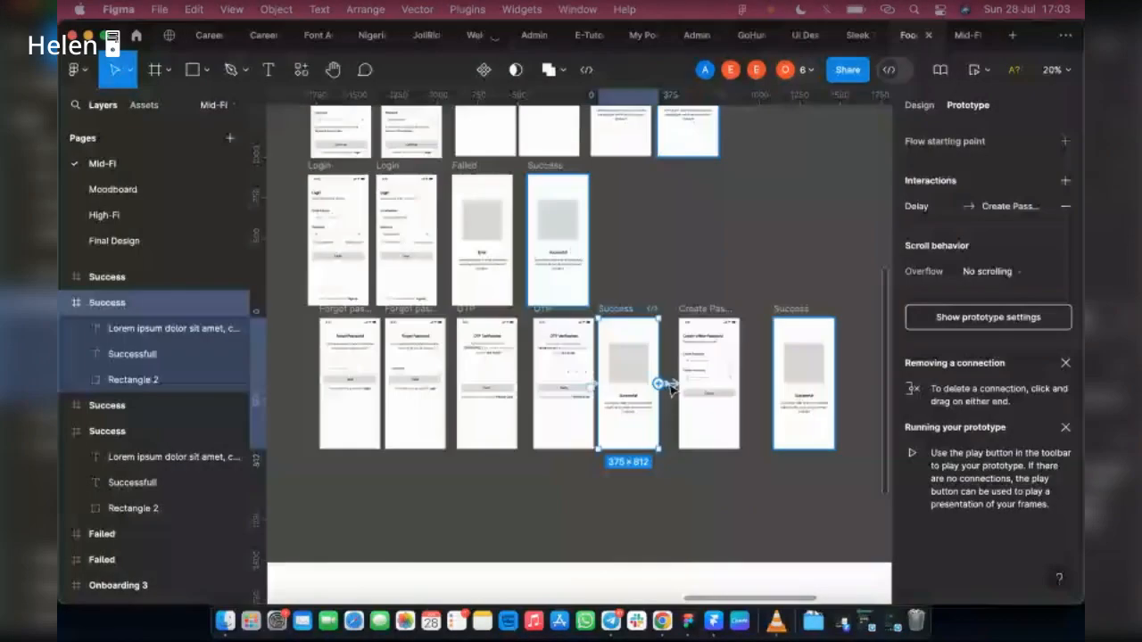
{"action": "left_click", "coordinate": [976, 209]}
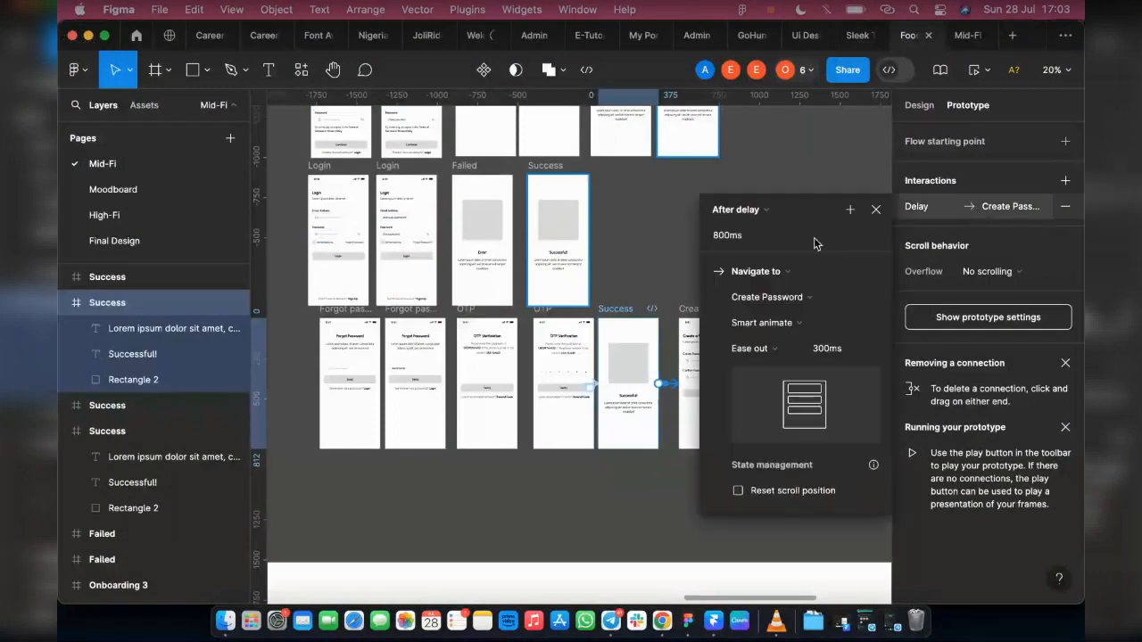
{"action": "left_click", "coordinate": [723, 236]}
{"action": "type", "text": "200"}
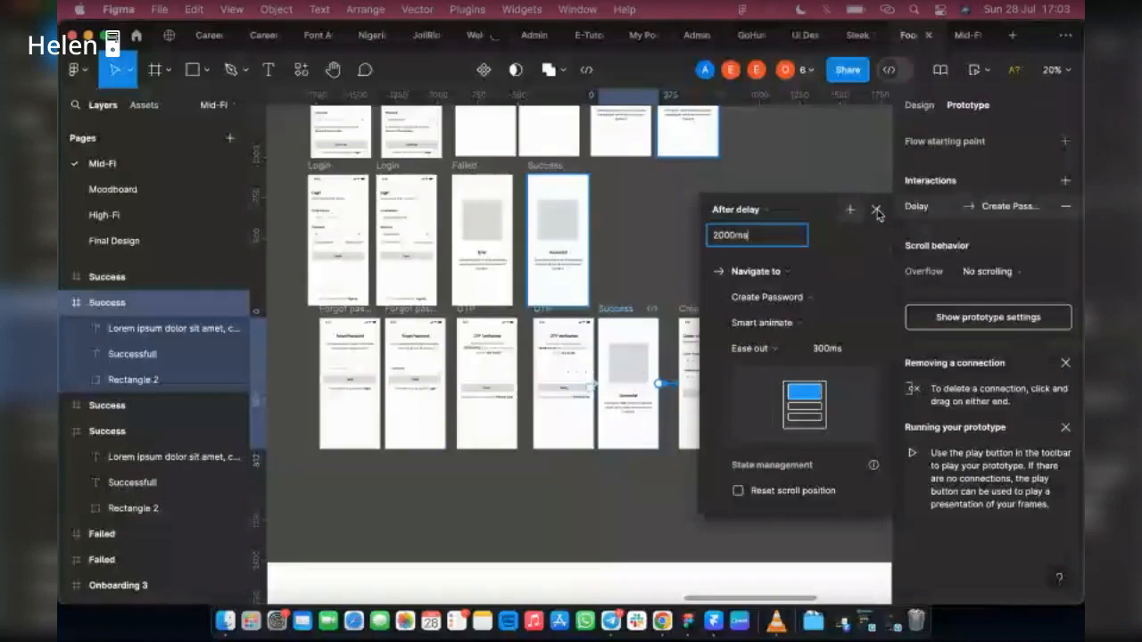
{"action": "left_click", "coordinate": [876, 210]}
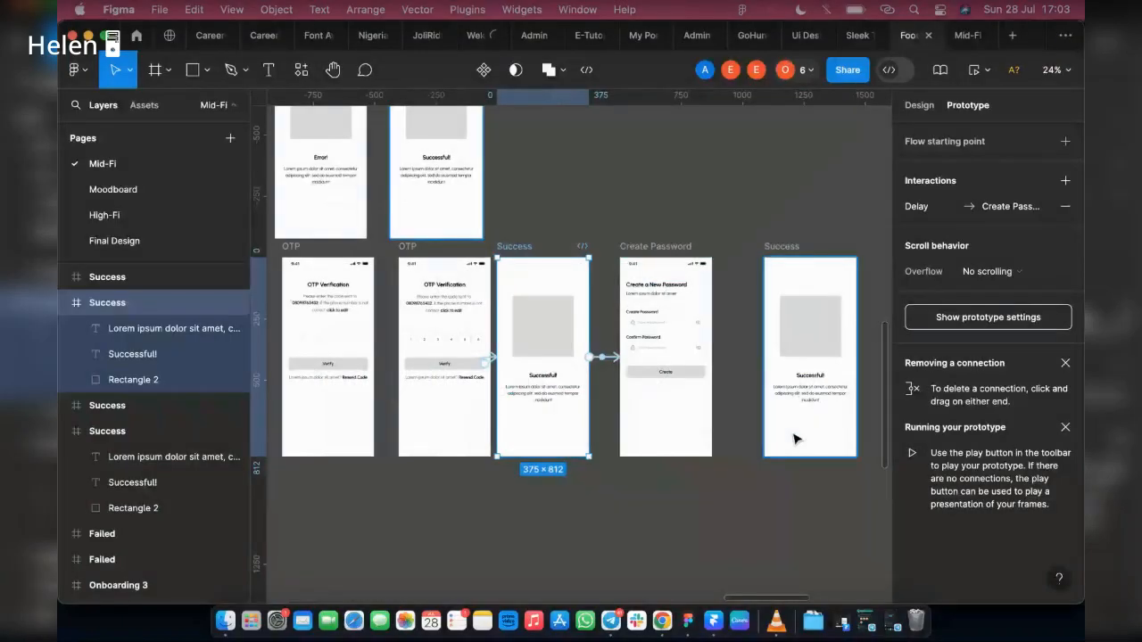
Step: Move the final Success screen farther from Create Password to make room for another screen between them
{"action": "left_click", "coordinate": [797, 439]}
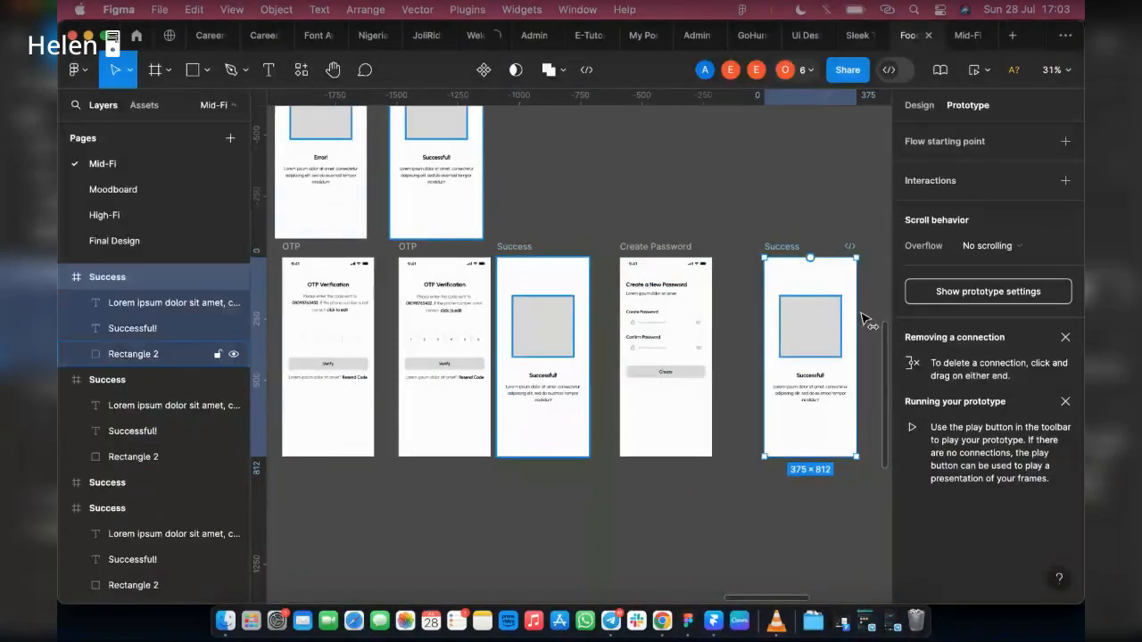
{"action": "left_click_drag", "start_coordinate": [791, 314], "coordinate": [868, 314]}
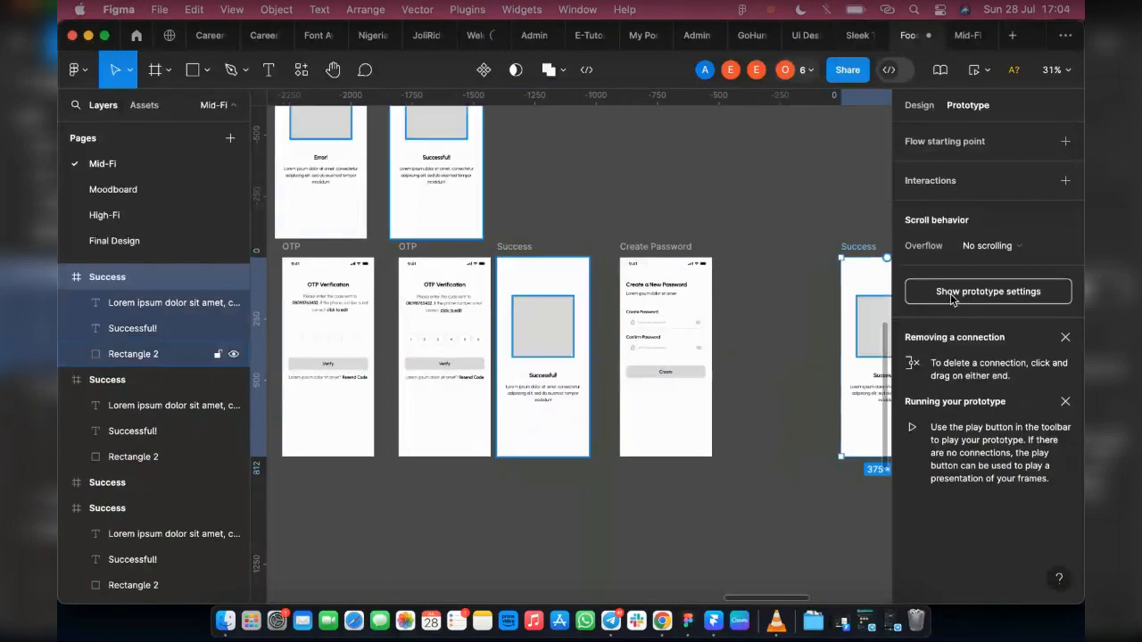
{"action": "left_click", "coordinate": [650, 241]}
{"action": "left_click", "coordinate": [662, 340]}
{"action": "scroll", "coordinate": [665, 338], "scroll_direction": "right", "scroll_amount": 2}
{"action": "left_click", "coordinate": [751, 304]}
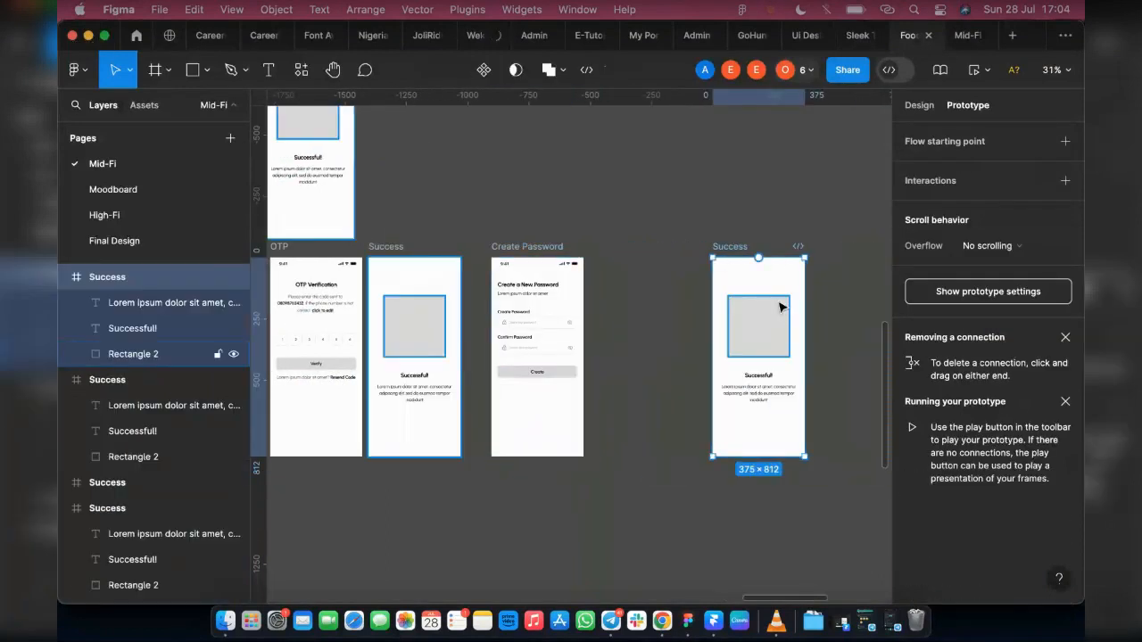
{"action": "left_click_drag", "start_coordinate": [751, 304], "coordinate": [782, 308]}
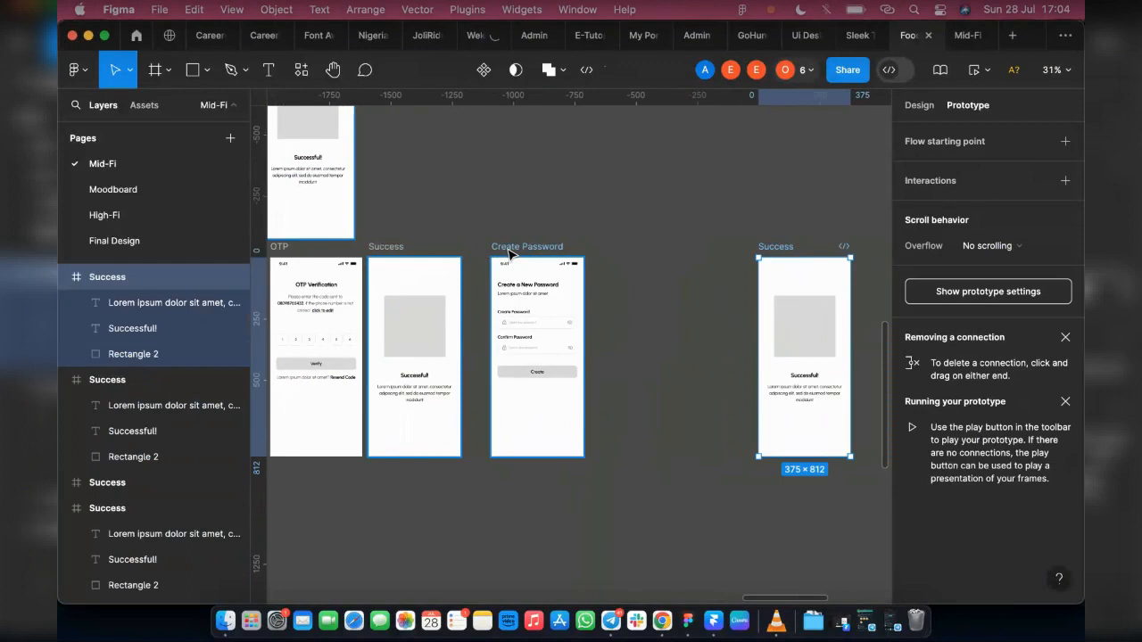
Step: Duplicate the Create Password screen and place the copy between the original and the final Success screen
{"action": "left_click", "coordinate": [512, 251]}
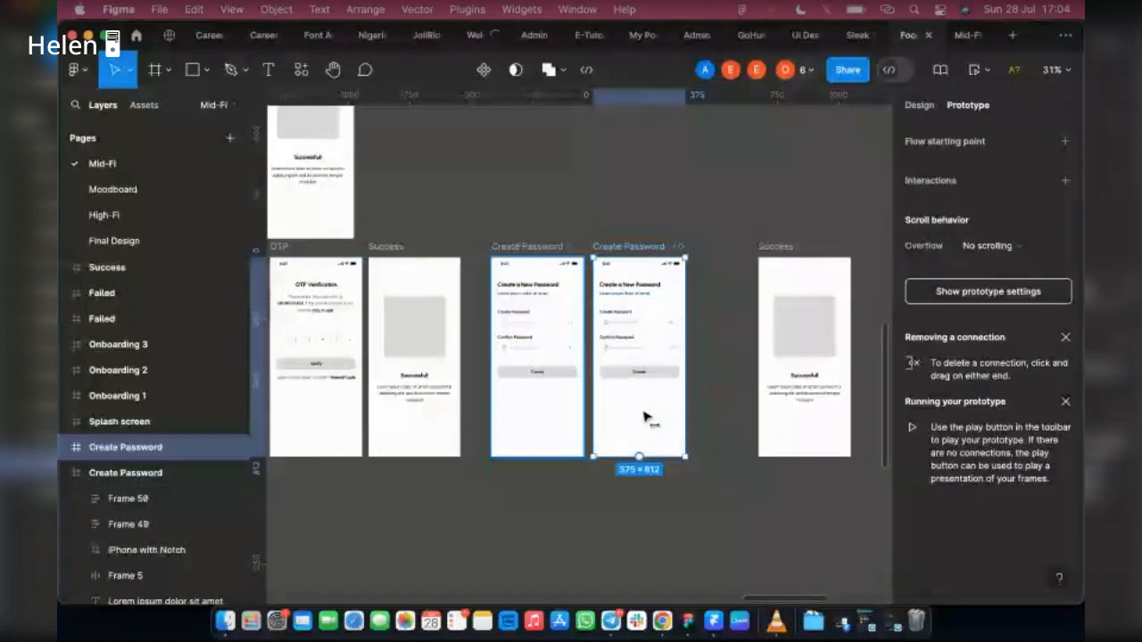
{"action": "left_click_drag", "start_coordinate": [651, 419], "coordinate": [662, 420]}
{"action": "scroll", "coordinate": [290, 339], "scroll_direction": "up", "scroll_amount": 3}
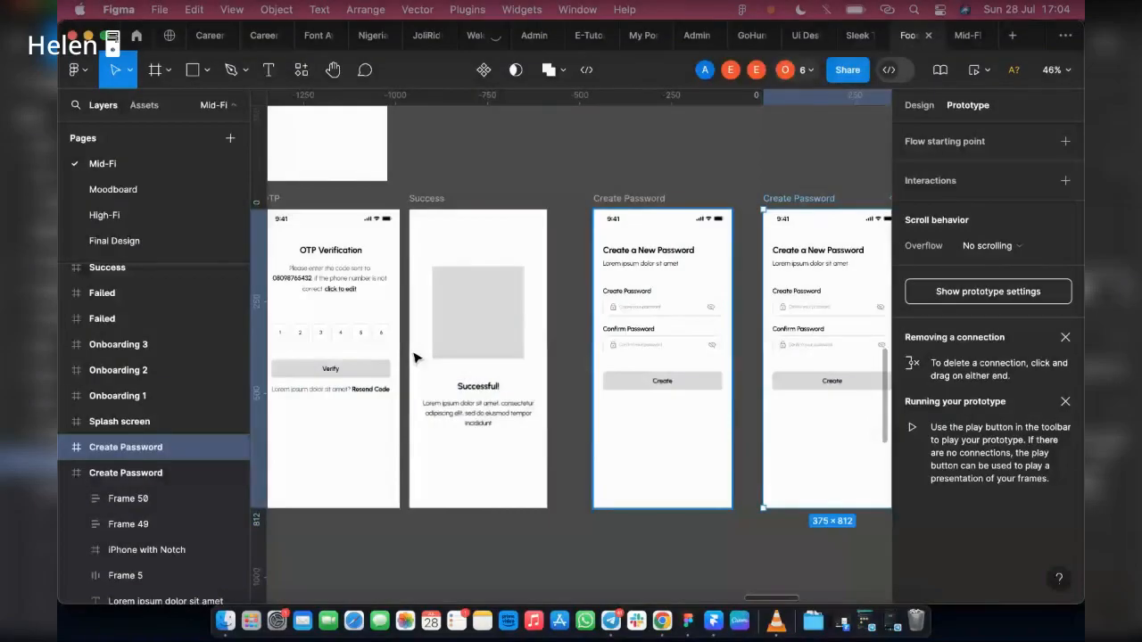
Step: Replace the "Create your password" placeholder on the duplicated Create Password screen with the sample password text from the filled Login screen
{"action": "scroll", "coordinate": [413, 357], "scroll_direction": "left", "scroll_amount": 5}
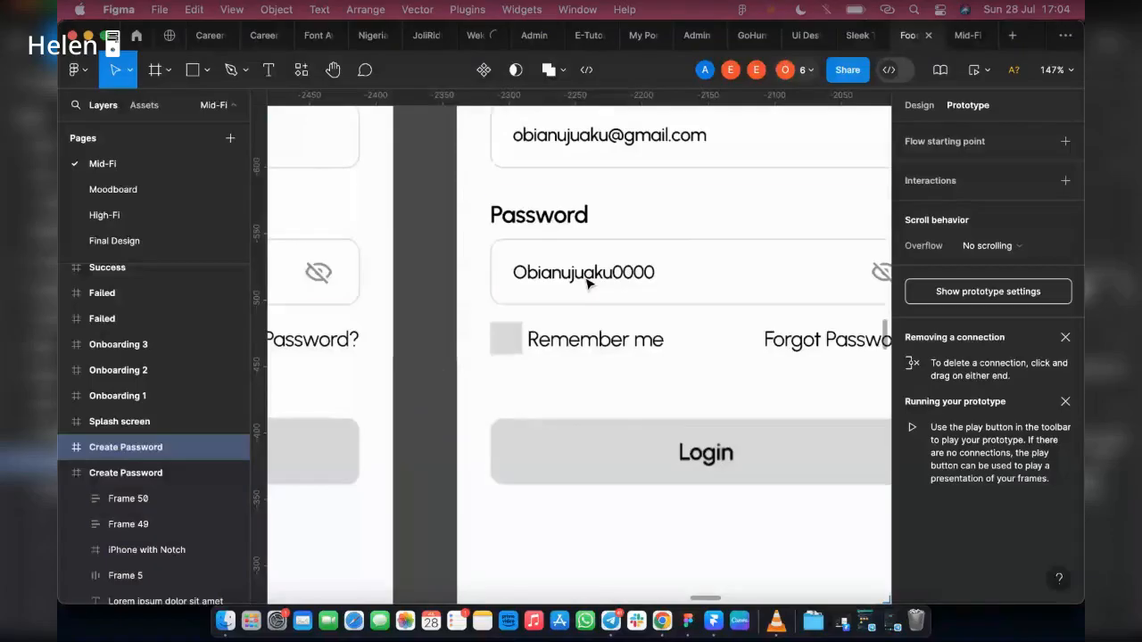
{"action": "left_click", "coordinate": [585, 274]}
{"action": "double_click", "coordinate": [606, 272]}
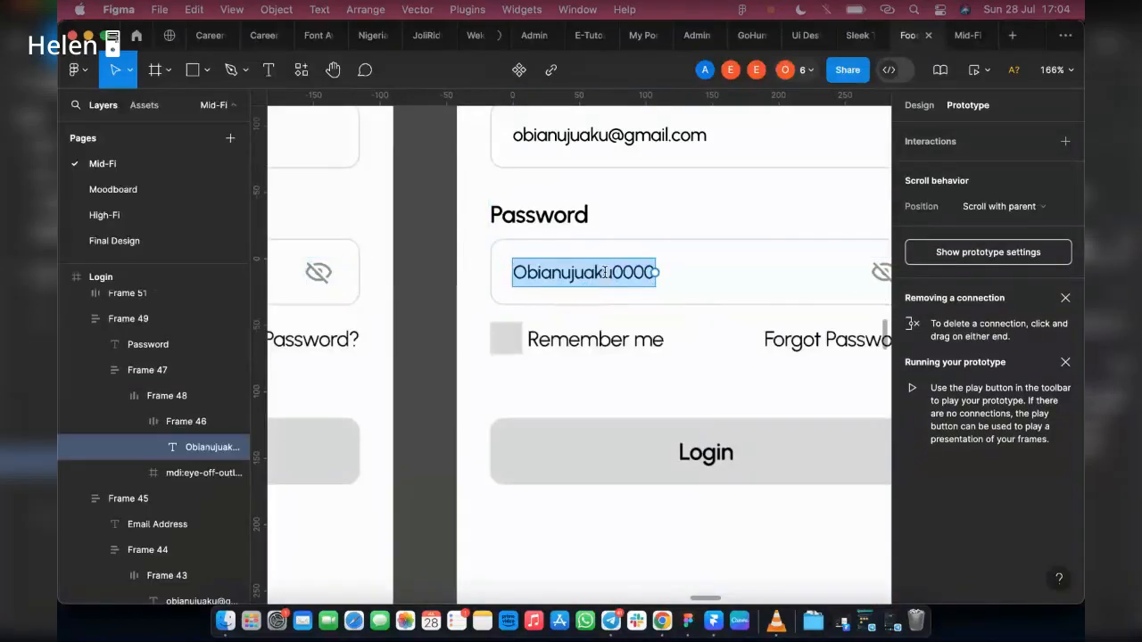
{"action": "scroll", "coordinate": [555, 273], "scroll_direction": "down", "scroll_amount": 5}
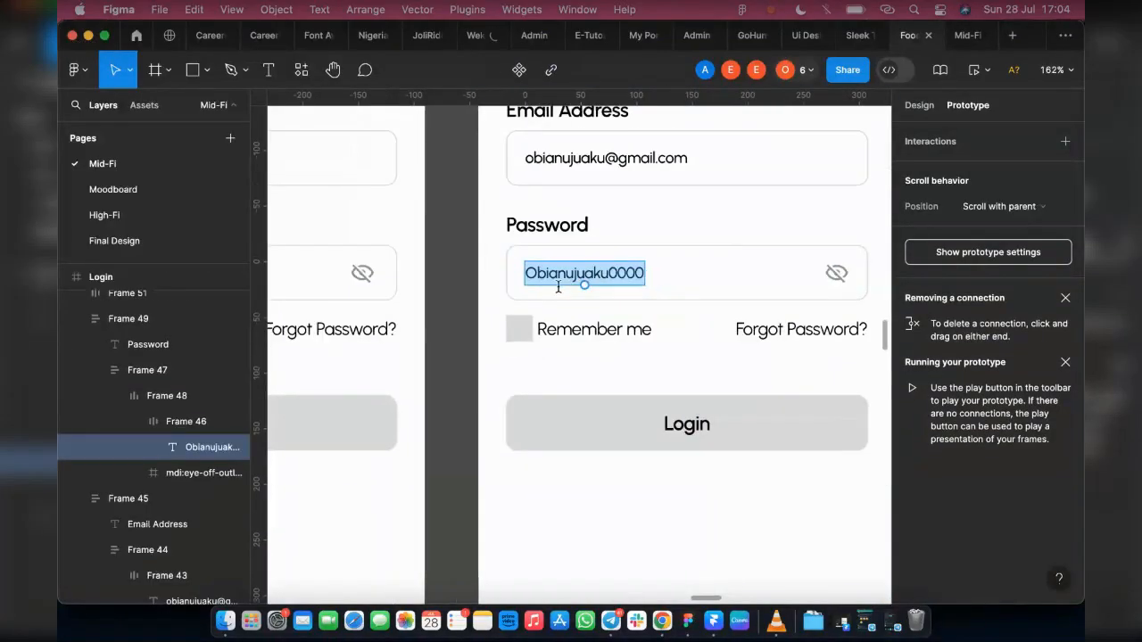
{"action": "scroll", "coordinate": [542, 357], "scroll_direction": "down", "scroll_amount": 5}
{"action": "scroll", "coordinate": [625, 431], "scroll_direction": "right", "scroll_amount": 6}
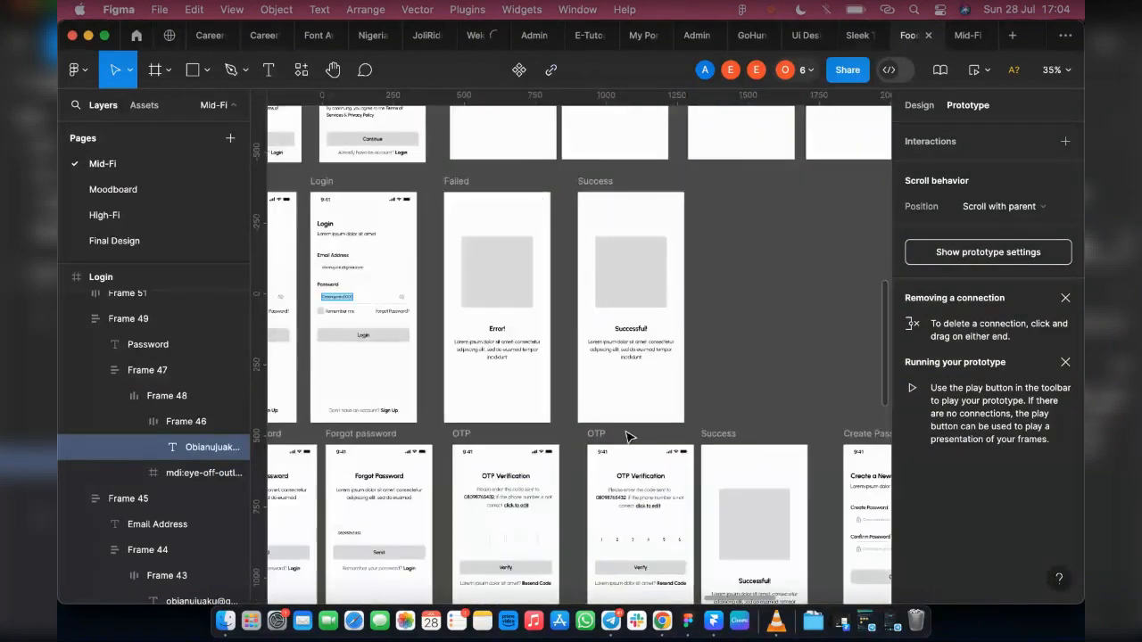
{"action": "scroll", "coordinate": [660, 330], "scroll_direction": "down", "scroll_amount": 3}
{"action": "scroll", "coordinate": [696, 212], "scroll_direction": "up", "scroll_amount": 3}
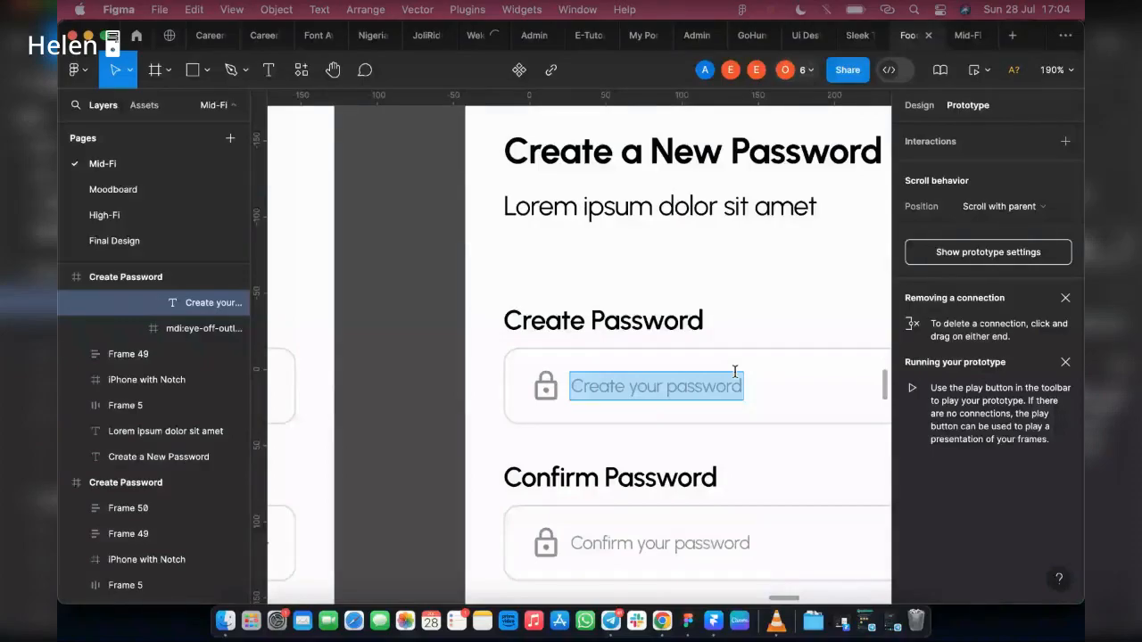
{"action": "scroll", "coordinate": [735, 372], "scroll_direction": "down", "scroll_amount": 10}
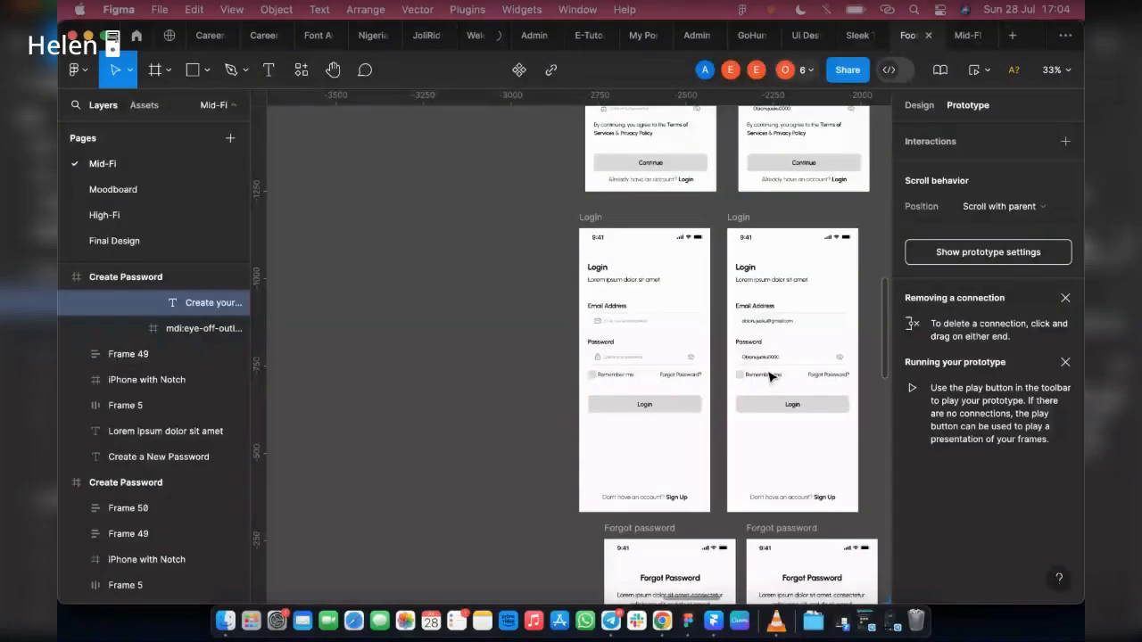
{"action": "scroll", "coordinate": [769, 376], "scroll_direction": "up", "scroll_amount": 5}
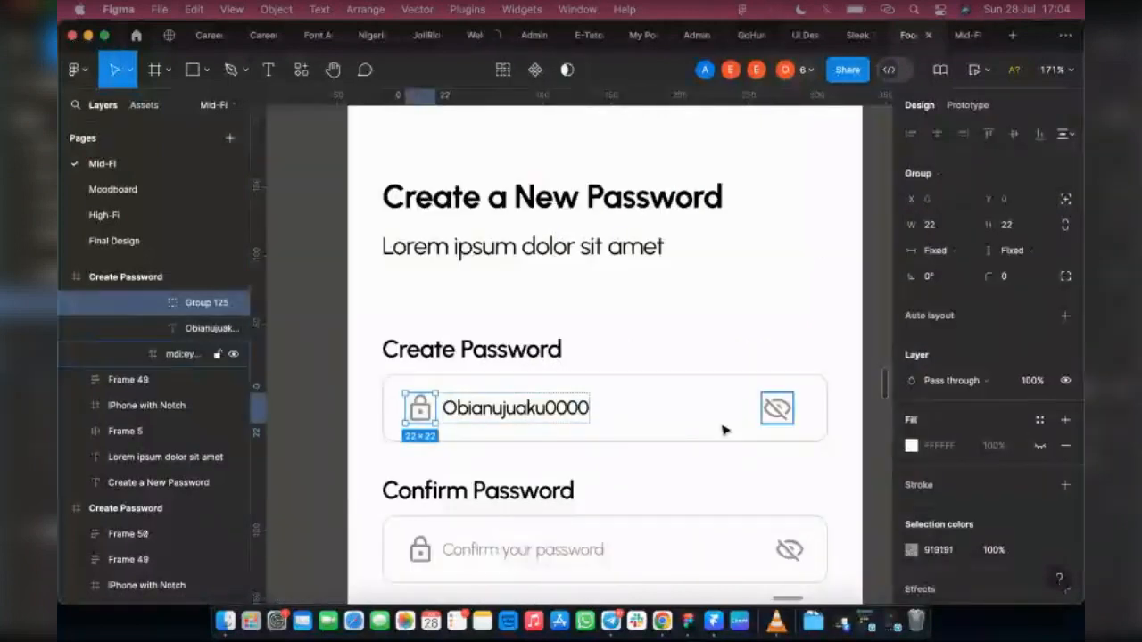
Step: Try deleting the lock icon from the filled Create Password field and undo the deletion
{"action": "key", "text": "Delete"}
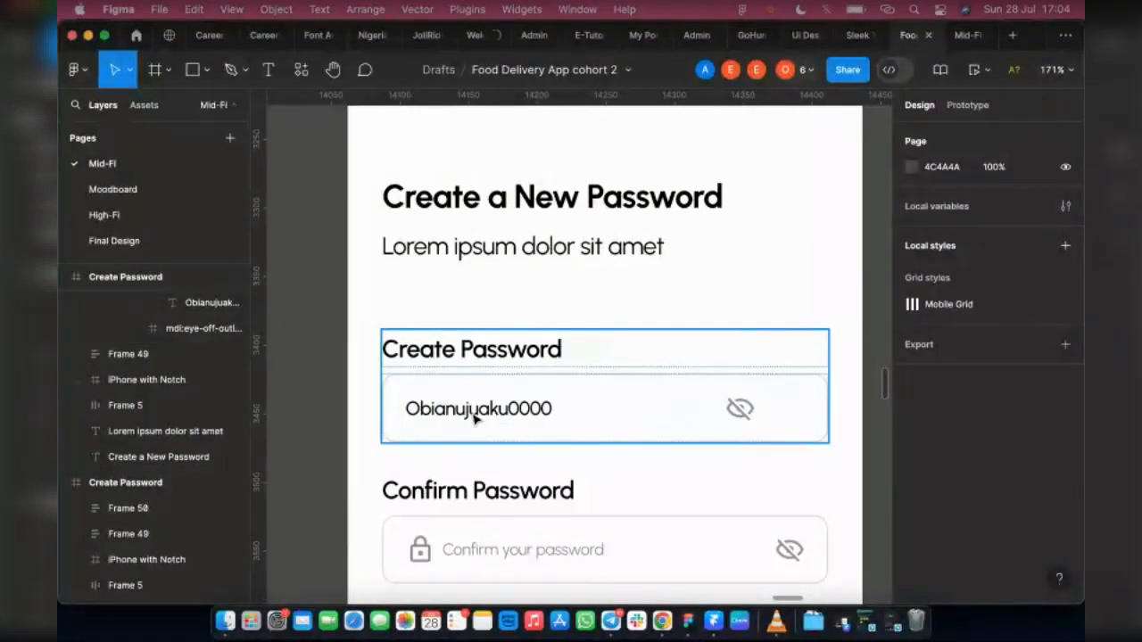
{"action": "key", "text": "super+z"}
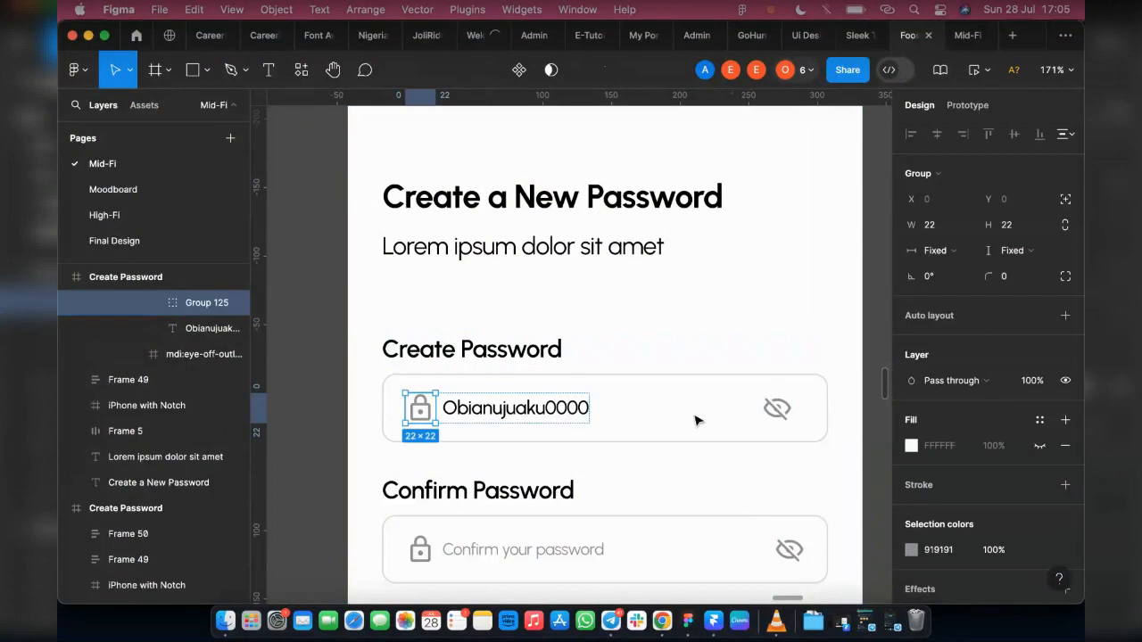
Step: Set the filled Create Password field's auto layout spacing to Auto and delete its lock icon
{"action": "left_click", "coordinate": [656, 416]}
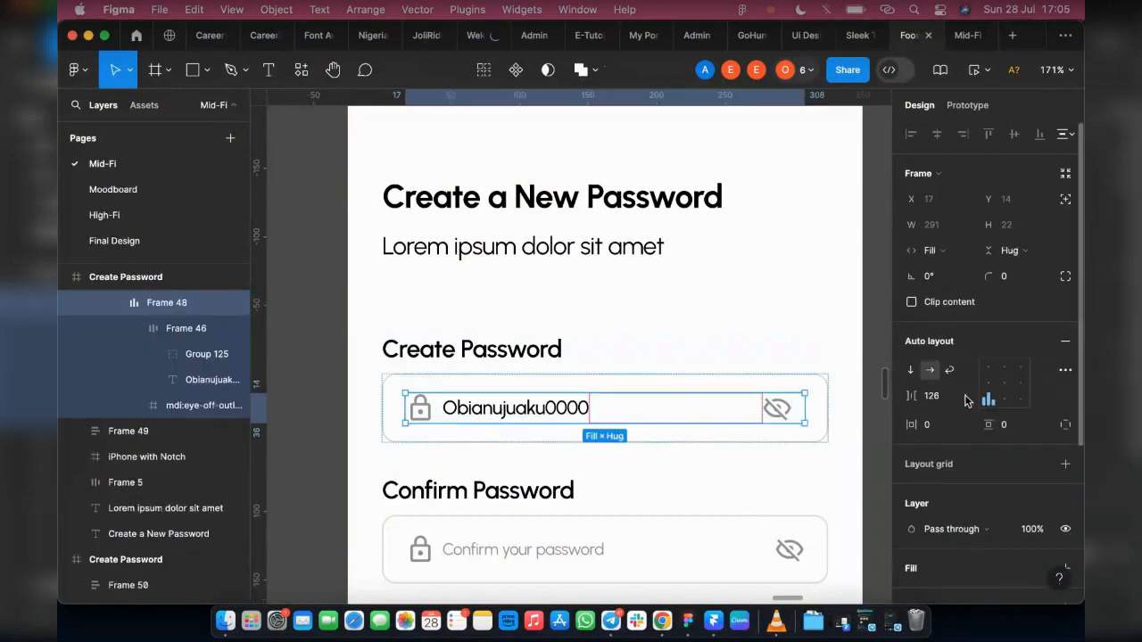
{"action": "left_click", "coordinate": [966, 396]}
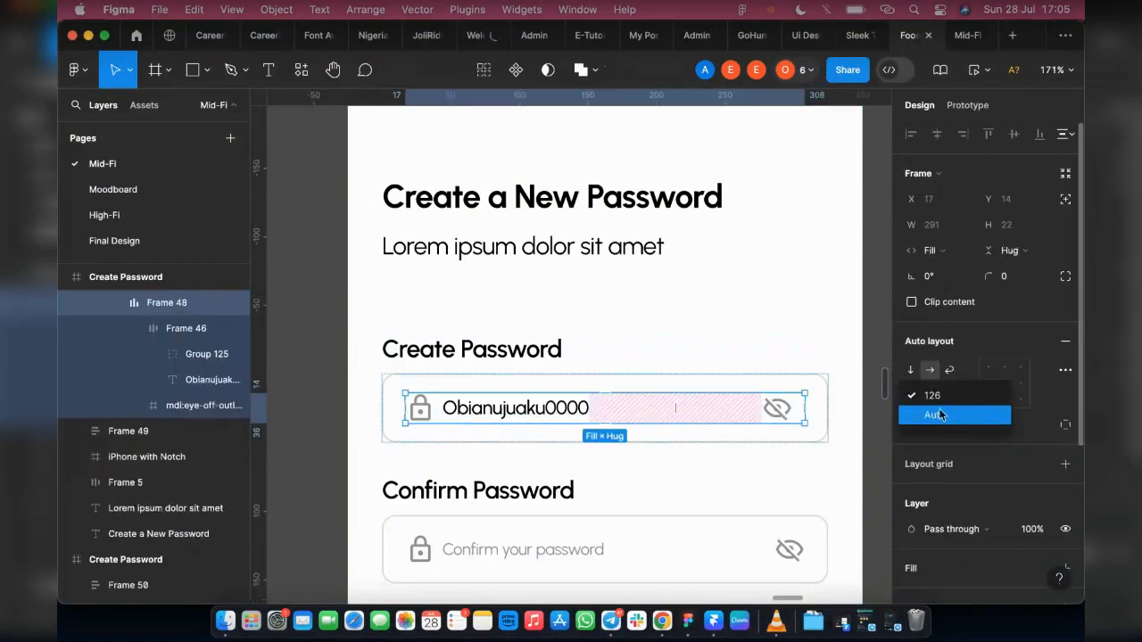
{"action": "left_click", "coordinate": [952, 414]}
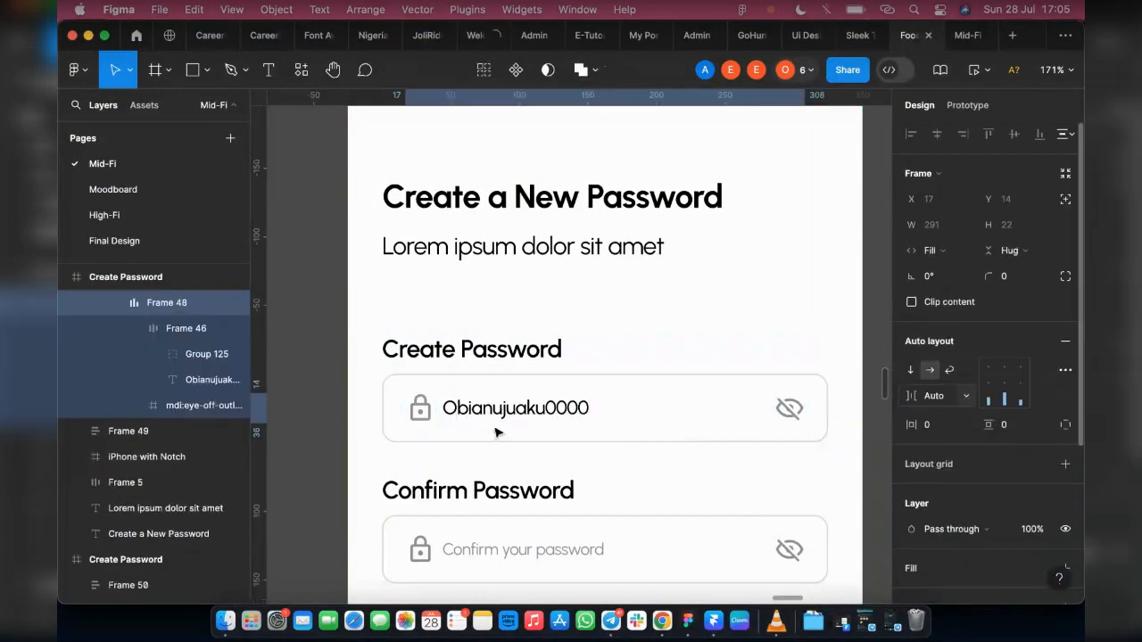
{"action": "left_click", "coordinate": [439, 419]}
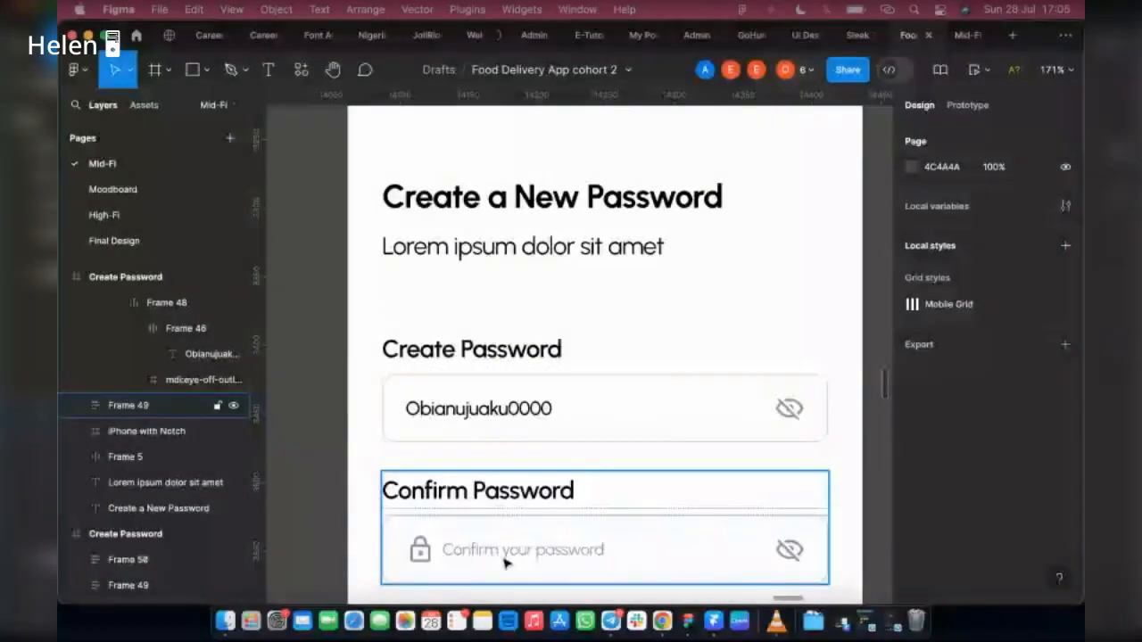
Step: Replace the "Confirm your password" placeholder on the filled screen with the sample password text and delete the Confirm Password field's lock icon
{"action": "double_click", "coordinate": [513, 548]}
{"action": "double_click", "coordinate": [513, 550]}
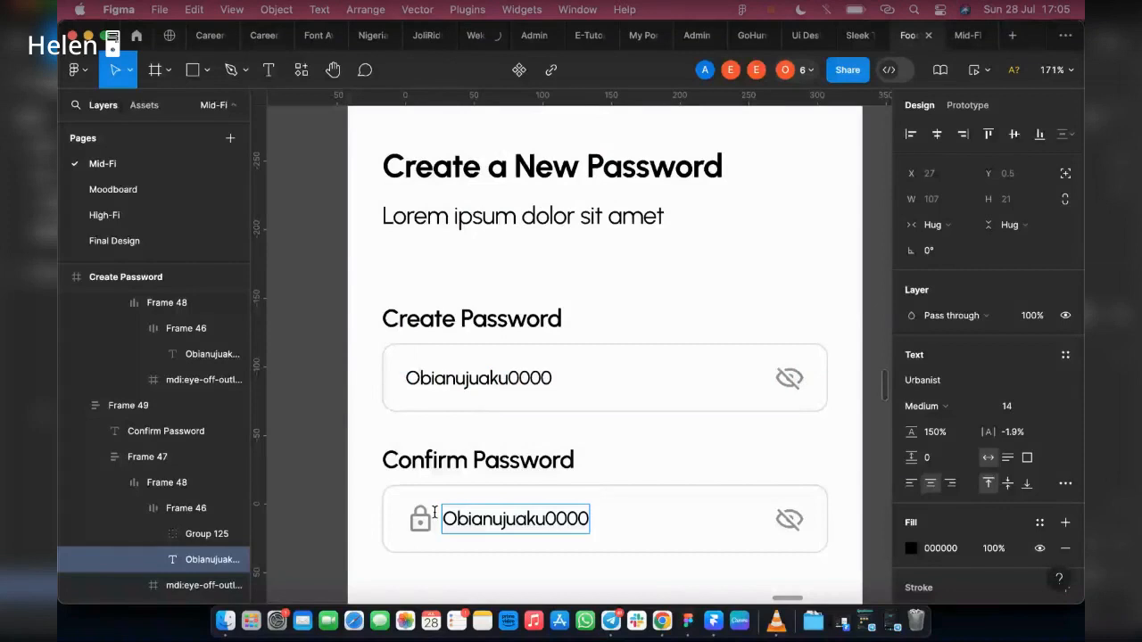
{"action": "left_click", "coordinate": [176, 516]}
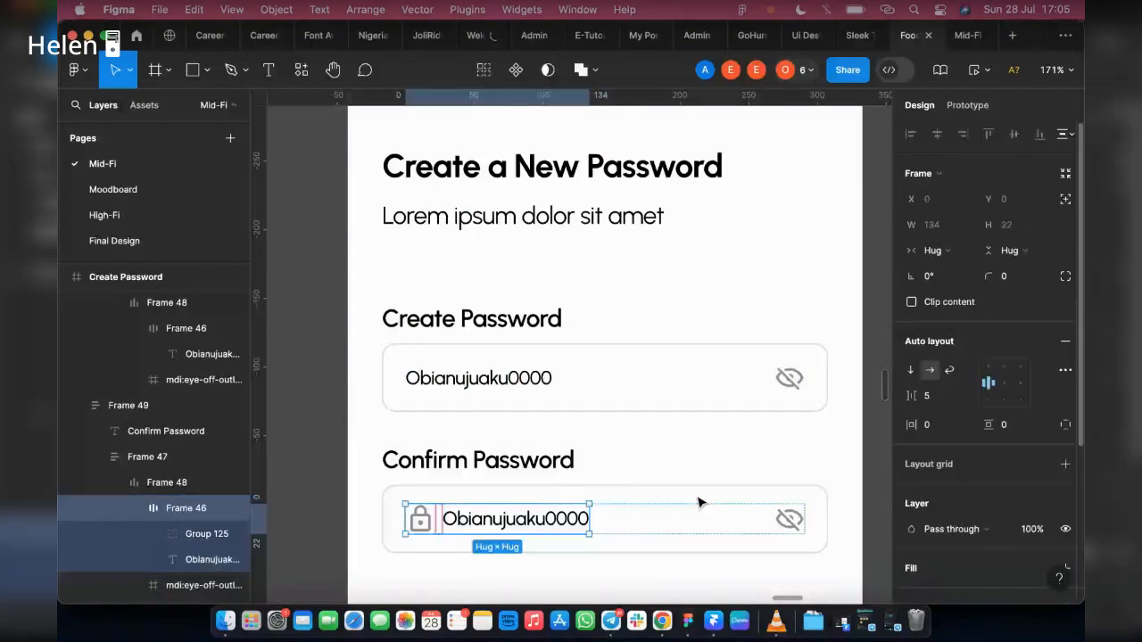
{"action": "left_click", "coordinate": [168, 483]}
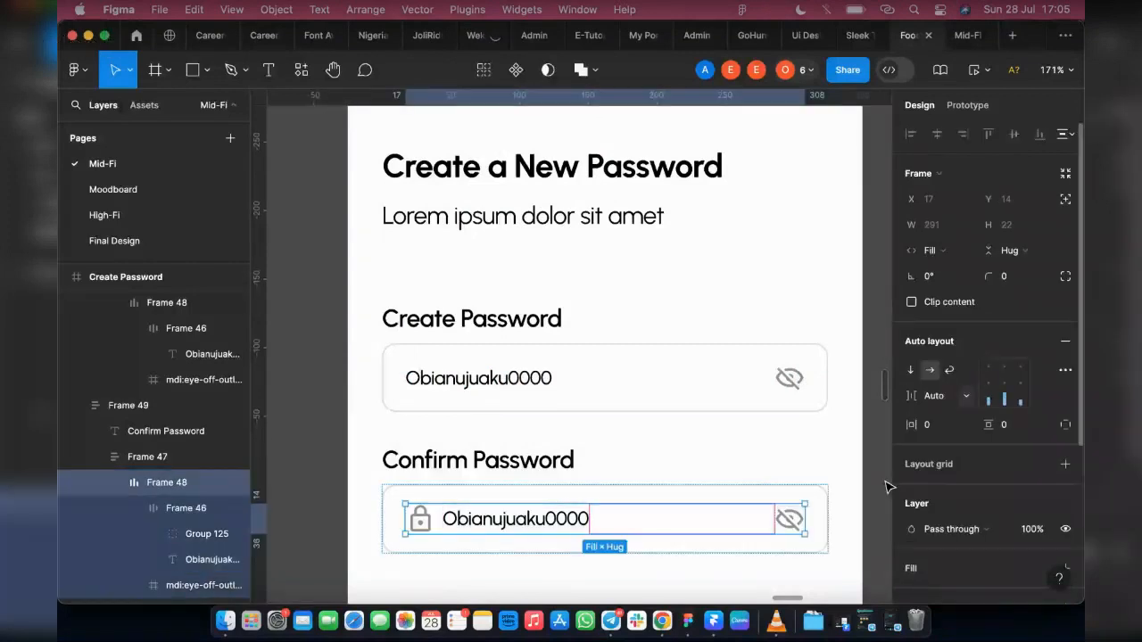
{"action": "left_click", "coordinate": [434, 523]}
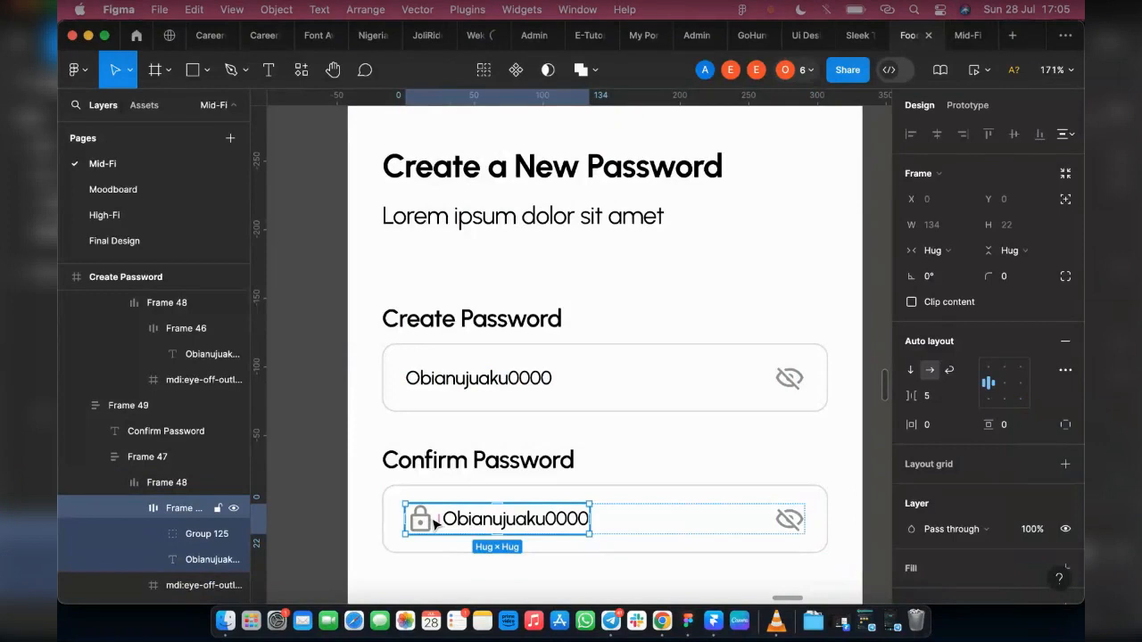
{"action": "double_click", "coordinate": [434, 524]}
{"action": "key", "text": "Delete"}
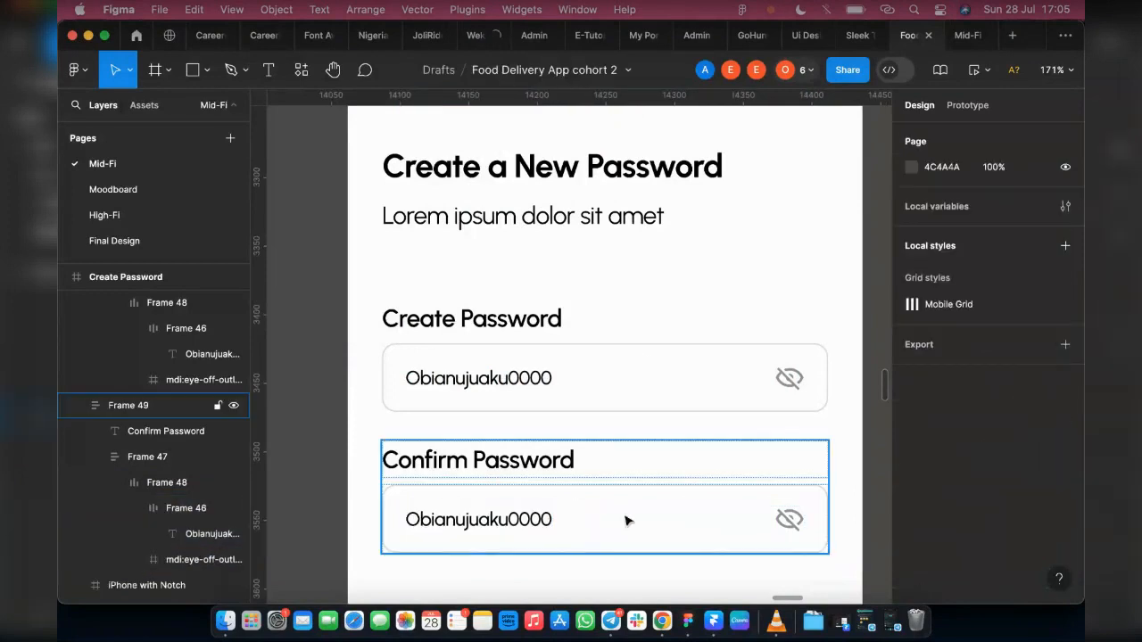
Step: Link the empty Create Password field to the filled Create Password screen with an On tap, Navigate to interaction
{"action": "scroll", "coordinate": [582, 367], "scroll_direction": "down", "scroll_amount": 5}
{"action": "left_click", "coordinate": [967, 104]}
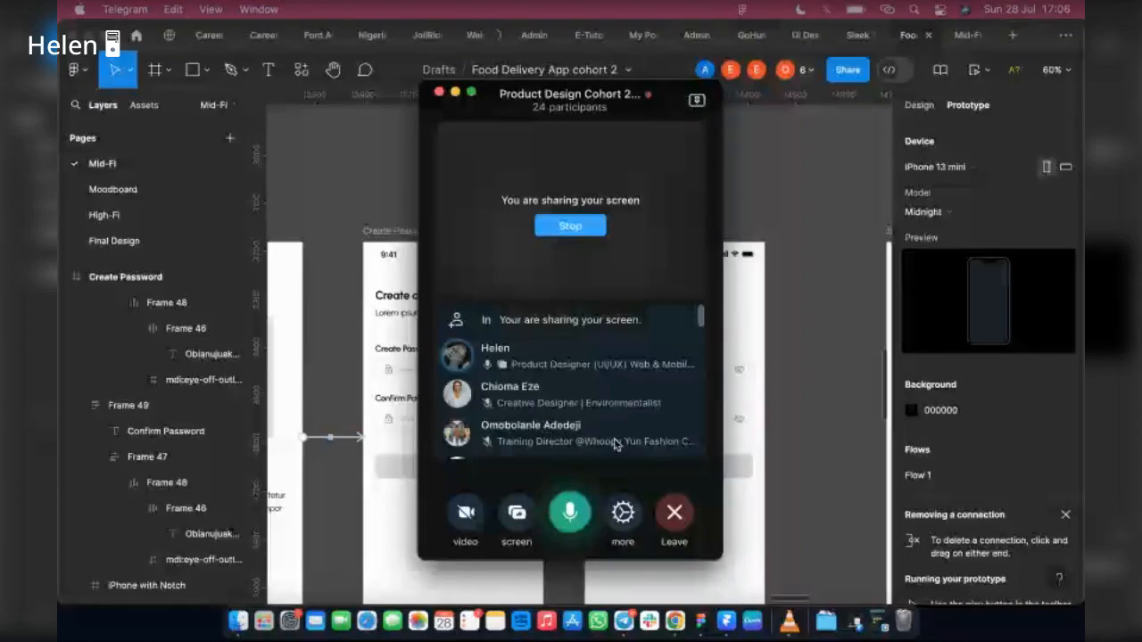
{"action": "left_click", "coordinate": [455, 92]}
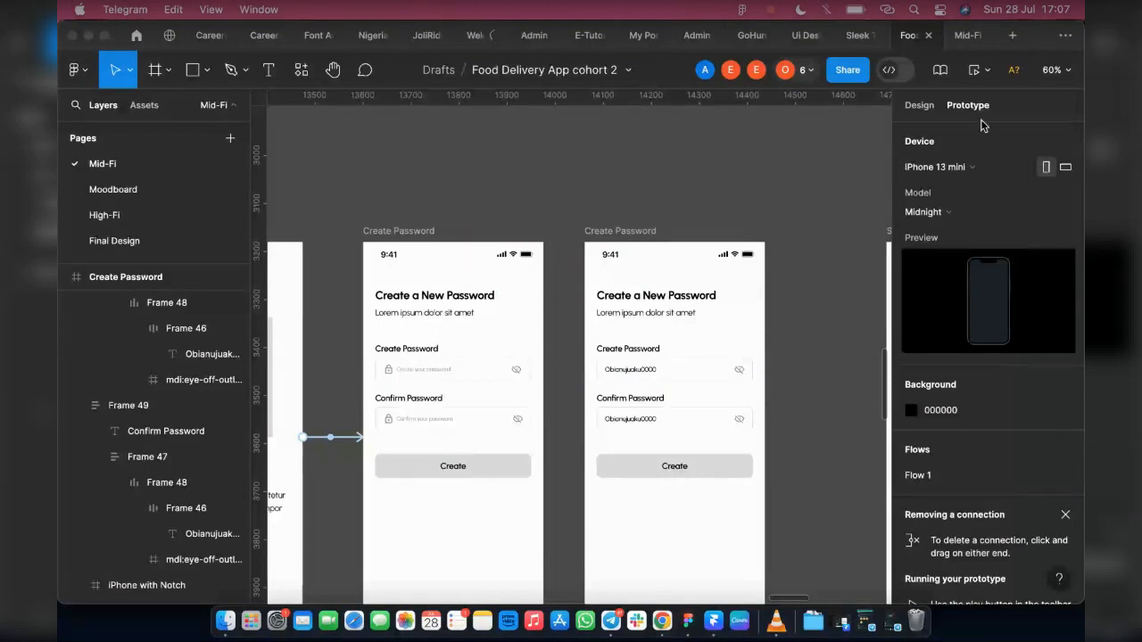
{"action": "left_click", "coordinate": [437, 406]}
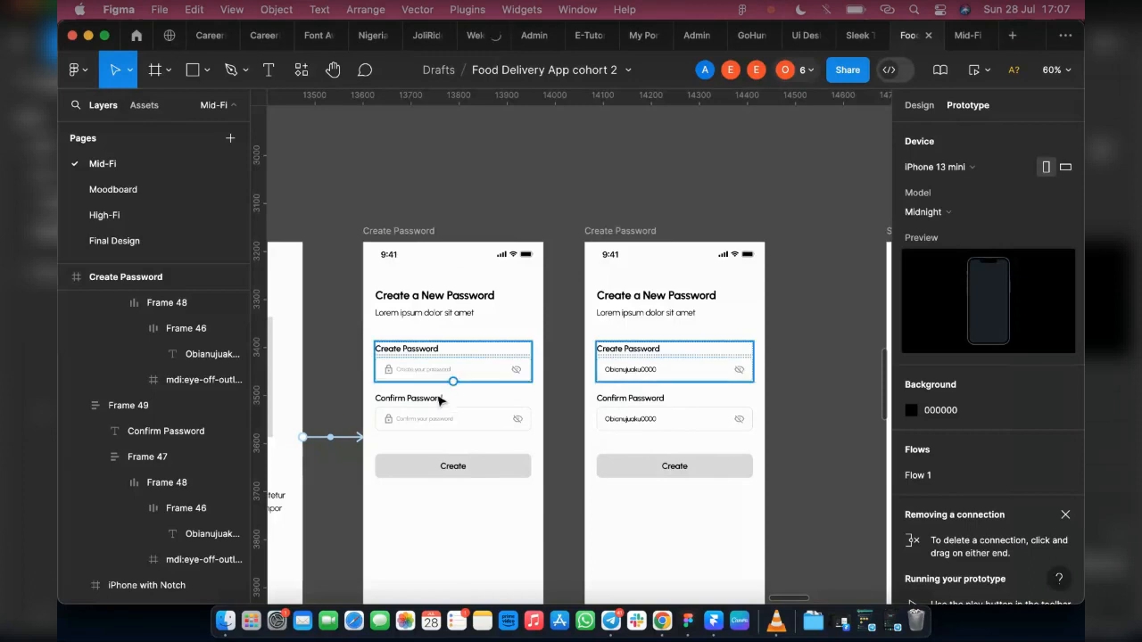
{"action": "left_click", "coordinate": [473, 378]}
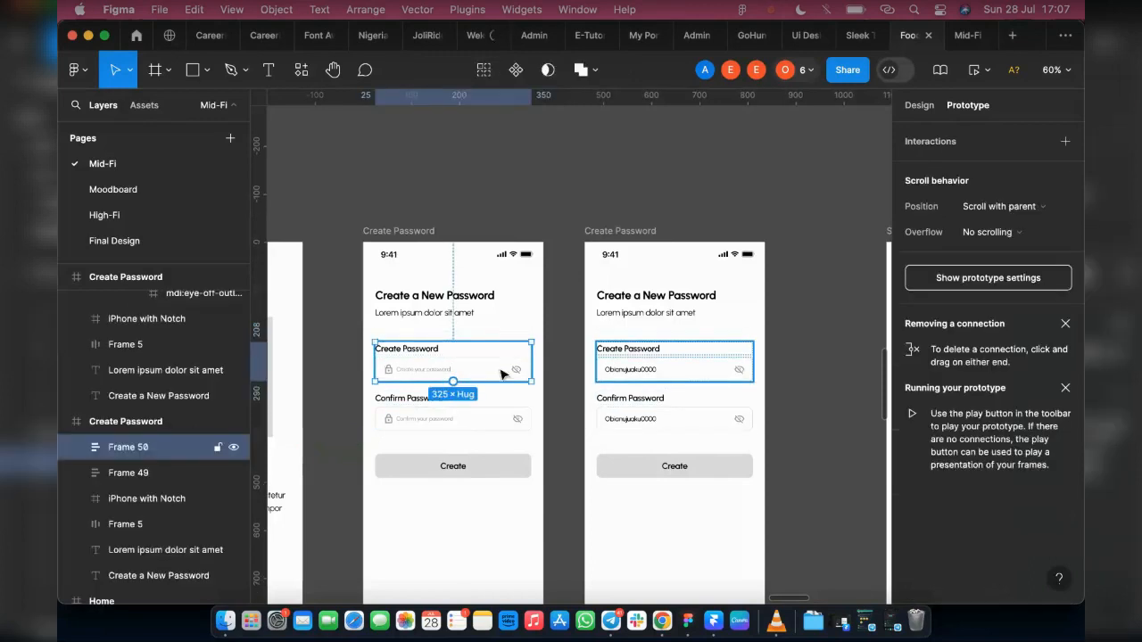
{"action": "left_click_drag", "start_coordinate": [532, 361], "coordinate": [687, 384]}
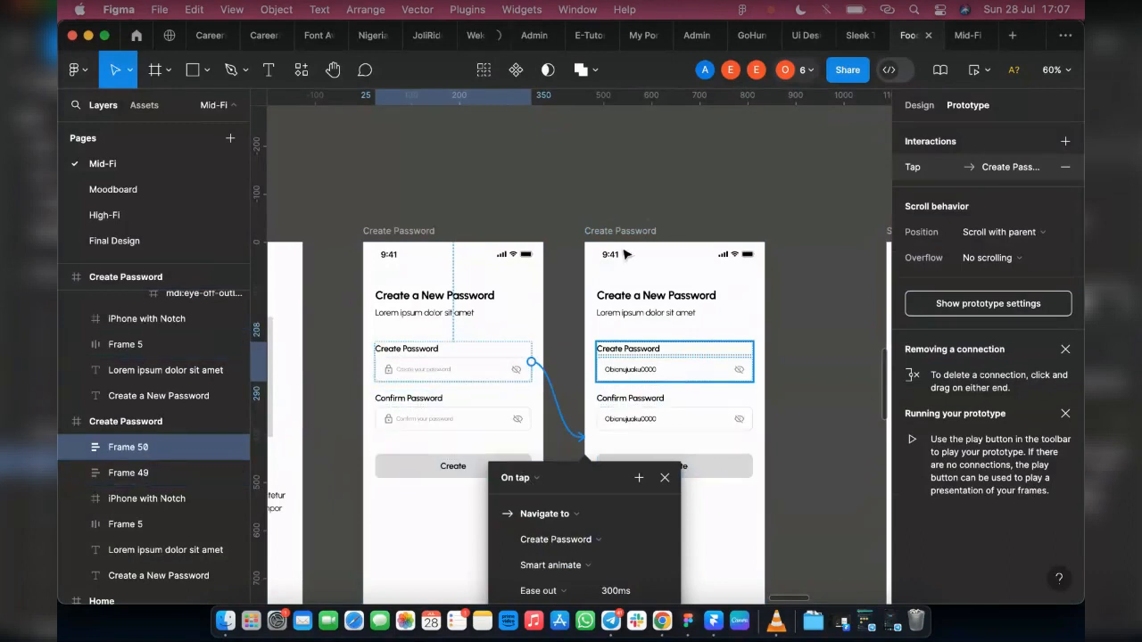
{"action": "scroll", "coordinate": [581, 253], "scroll_direction": "down", "scroll_amount": 3}
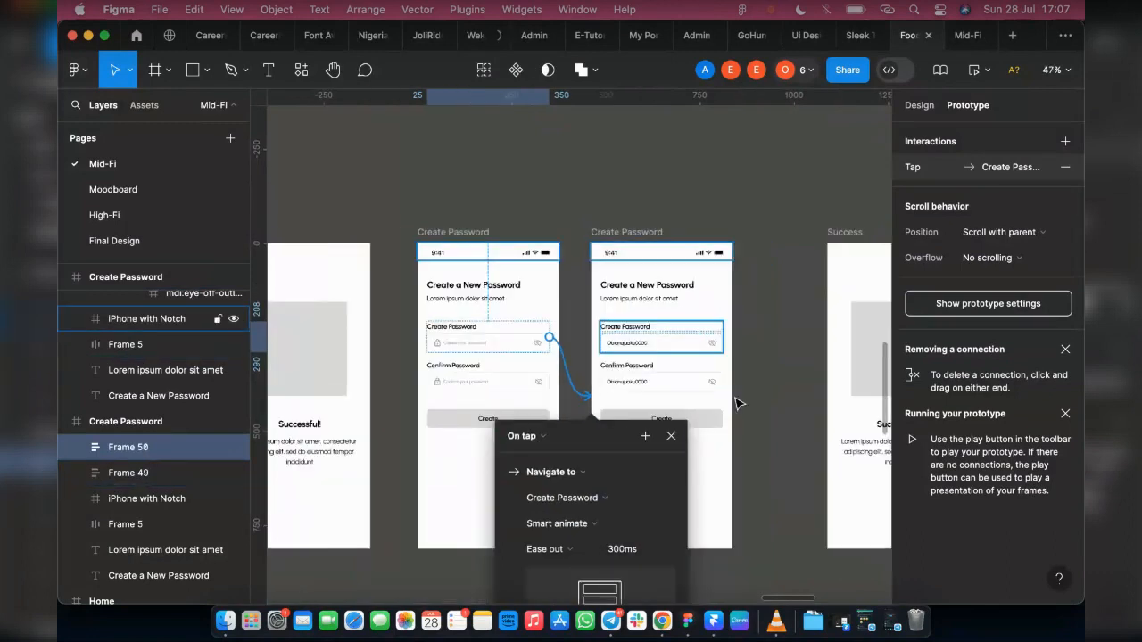
{"action": "left_click", "coordinate": [759, 451]}
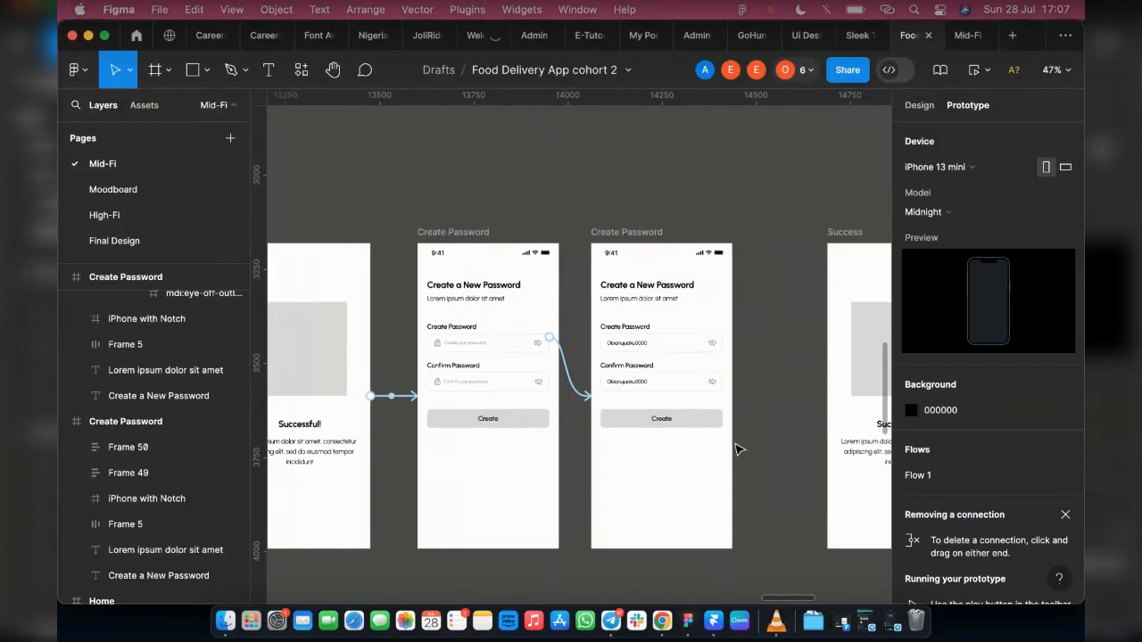
Step: Link the Create button on the filled Create Password screen to the final Success screen with an On tap interaction
{"action": "left_click", "coordinate": [726, 421]}
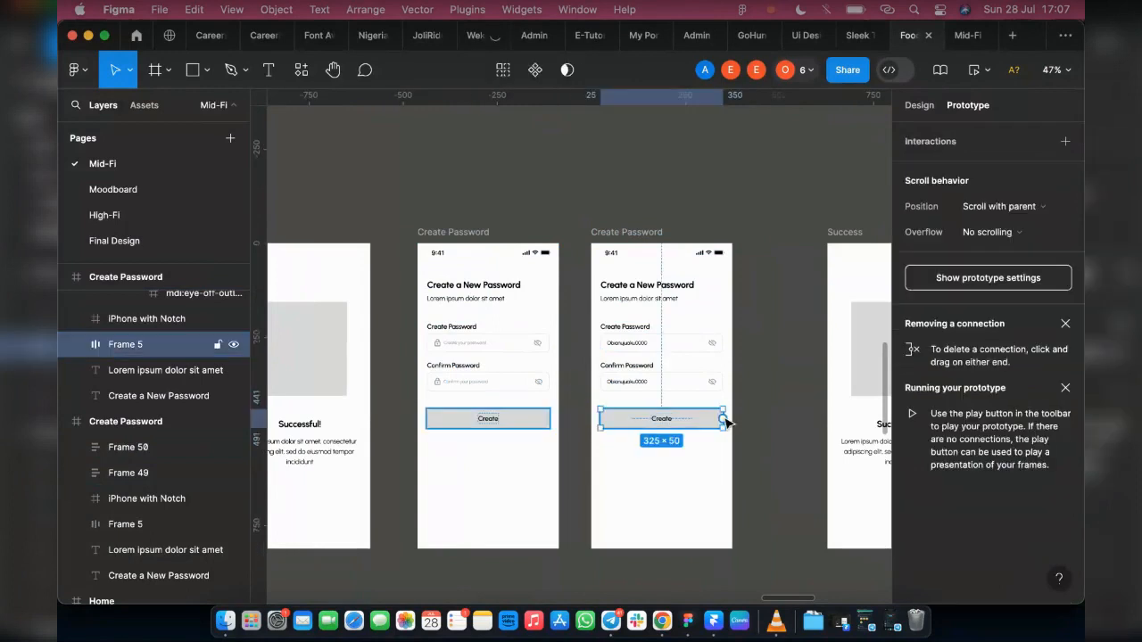
{"action": "left_click_drag", "start_coordinate": [724, 420], "coordinate": [835, 392]}
{"action": "scroll", "coordinate": [701, 422], "scroll_direction": "down", "scroll_amount": 2, "text": "ctrl"}
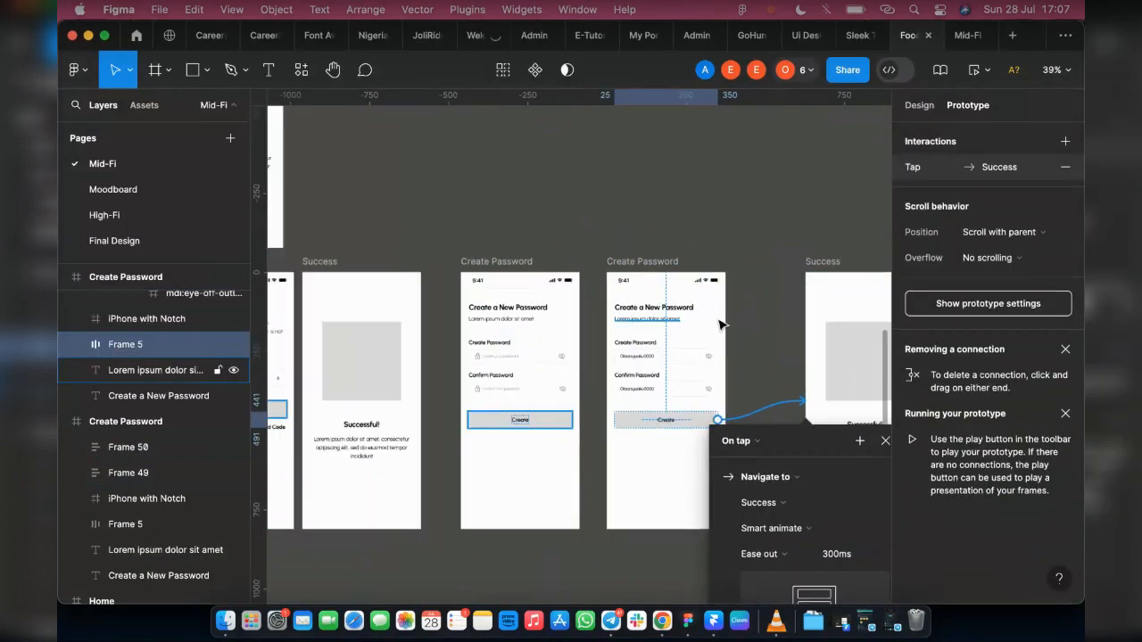
Step: Link the final Success screen back to the first Login screen with a Navigate to interaction
{"action": "scroll", "coordinate": [721, 325], "scroll_direction": "right", "scroll_amount": 4}
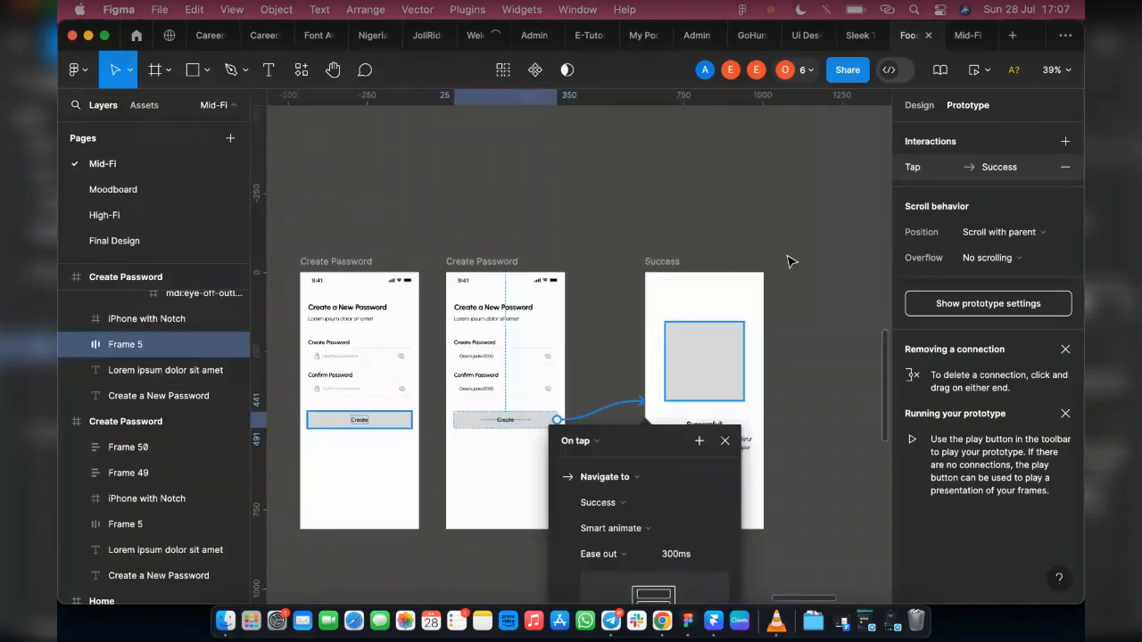
{"action": "left_click", "coordinate": [661, 264]}
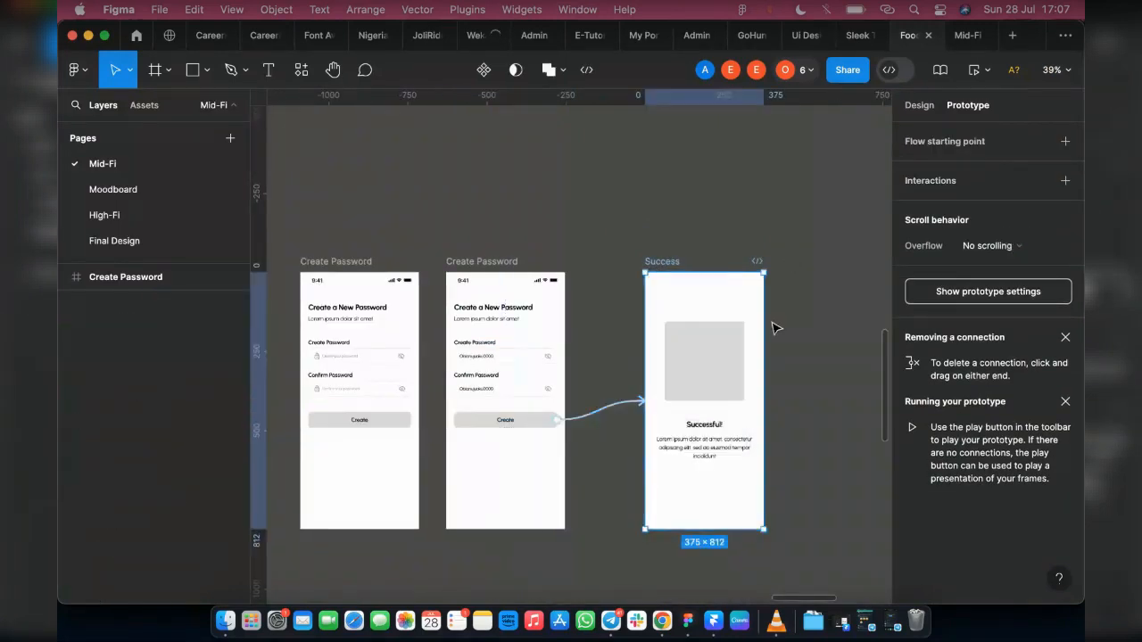
{"action": "scroll", "coordinate": [772, 324], "scroll_direction": "down", "scroll_amount": 3}
{"action": "scroll", "coordinate": [797, 395], "scroll_direction": "down", "scroll_amount": 3, "text": "ctrl"}
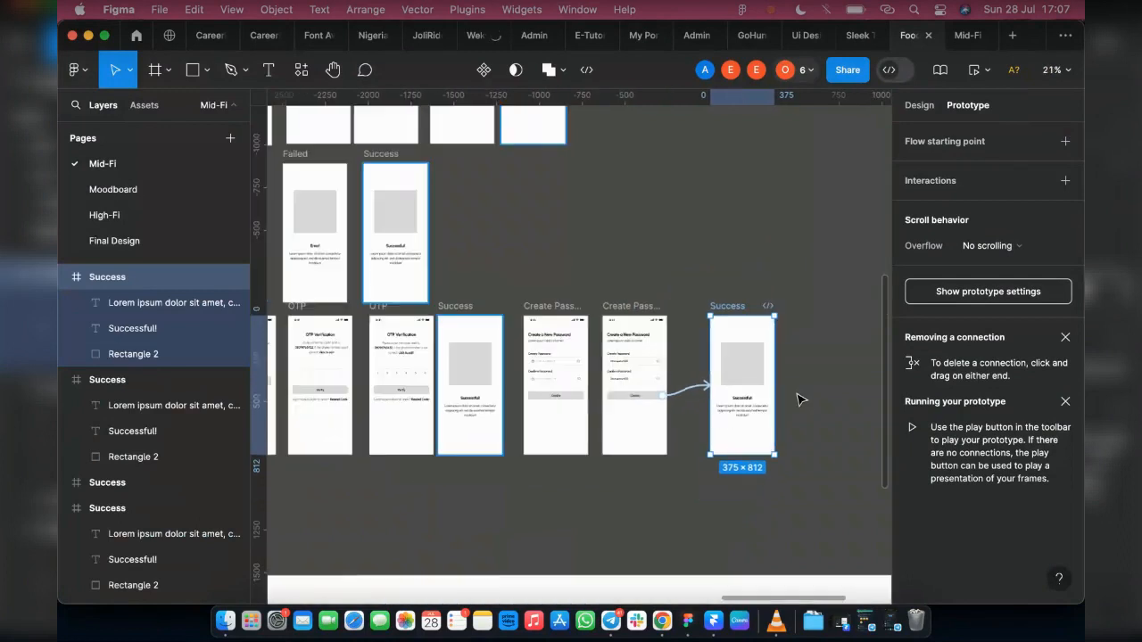
{"action": "scroll", "coordinate": [767, 419], "scroll_direction": "left", "scroll_amount": 3}
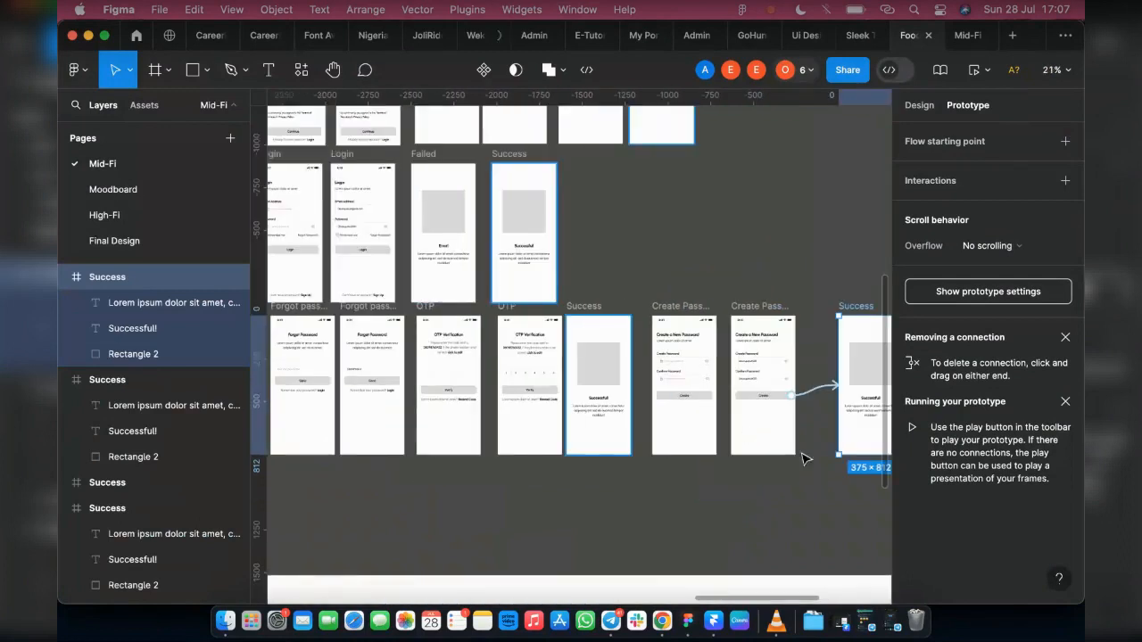
{"action": "scroll", "coordinate": [803, 456], "scroll_direction": "right", "scroll_amount": 3}
{"action": "left_click_drag", "start_coordinate": [743, 456], "coordinate": [602, 350]}
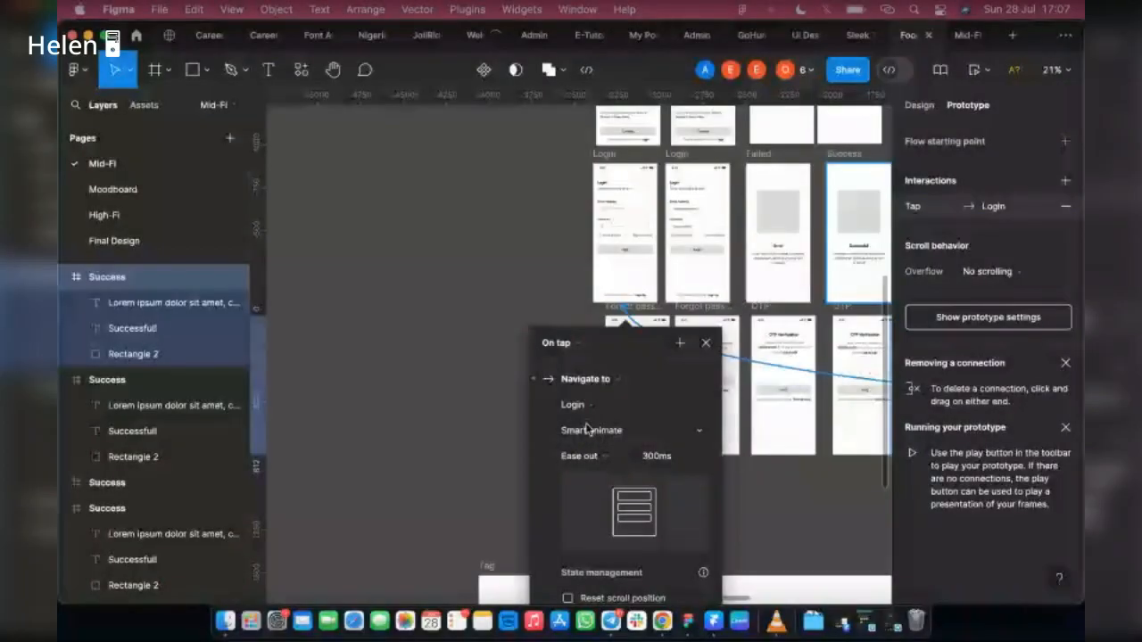
Step: Set the animation of the interaction from the empty Create Password field to the filled screen to Instant
{"action": "scroll", "coordinate": [586, 429], "scroll_direction": "right", "scroll_amount": 5}
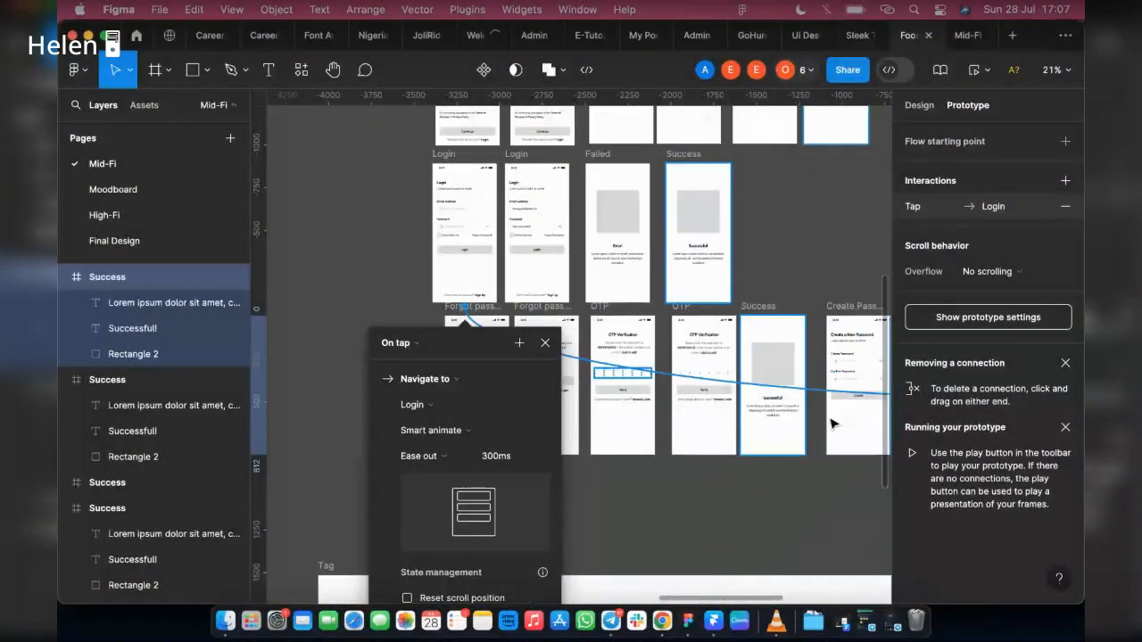
{"action": "scroll", "coordinate": [805, 408], "scroll_direction": "right", "scroll_amount": 4}
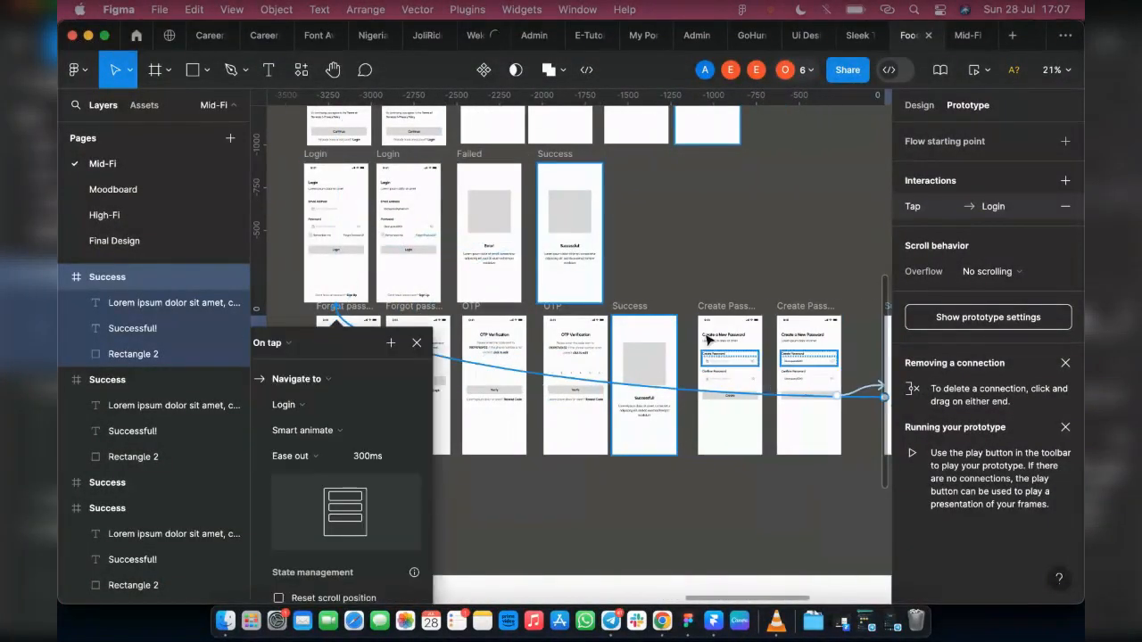
{"action": "scroll", "coordinate": [775, 353], "scroll_direction": "up", "scroll_amount": 3}
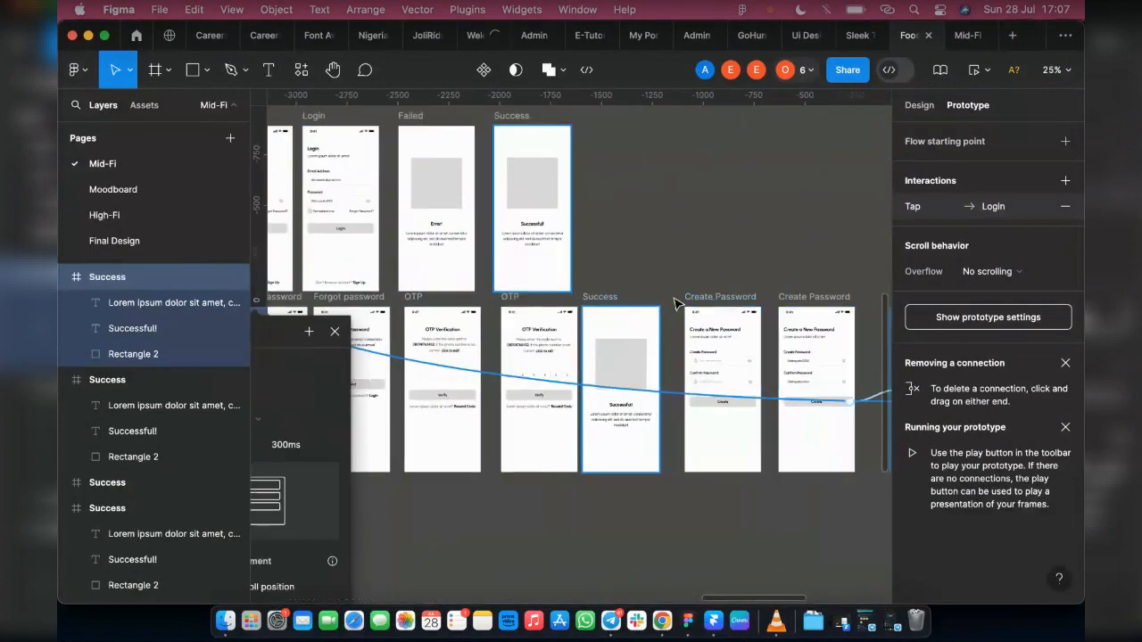
{"action": "left_click", "coordinate": [685, 302]}
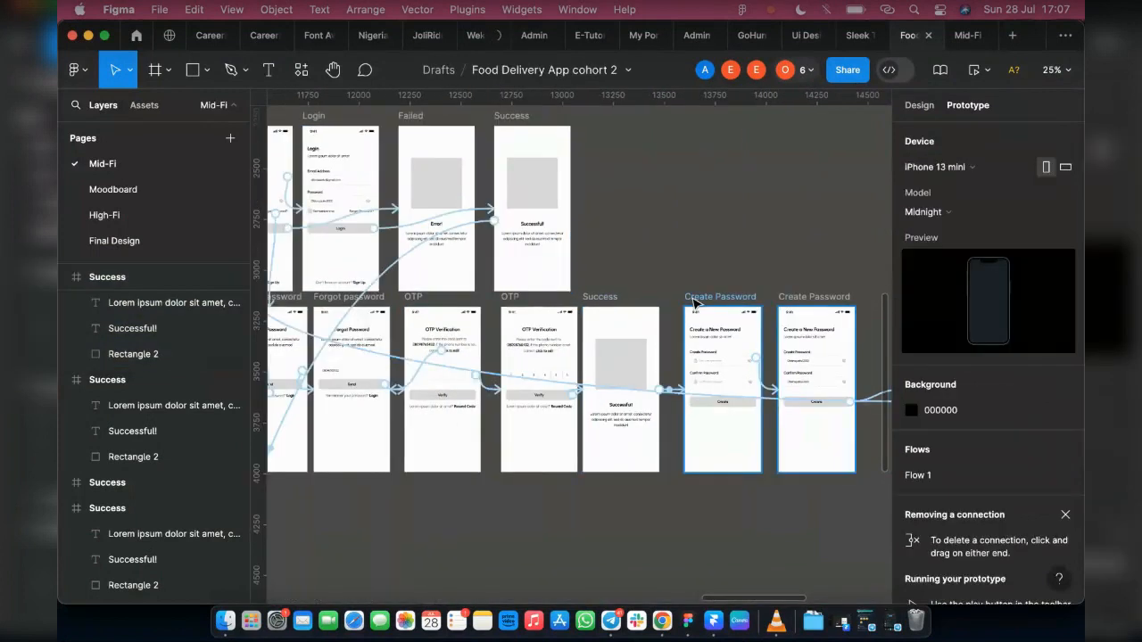
{"action": "left_click", "coordinate": [732, 408]}
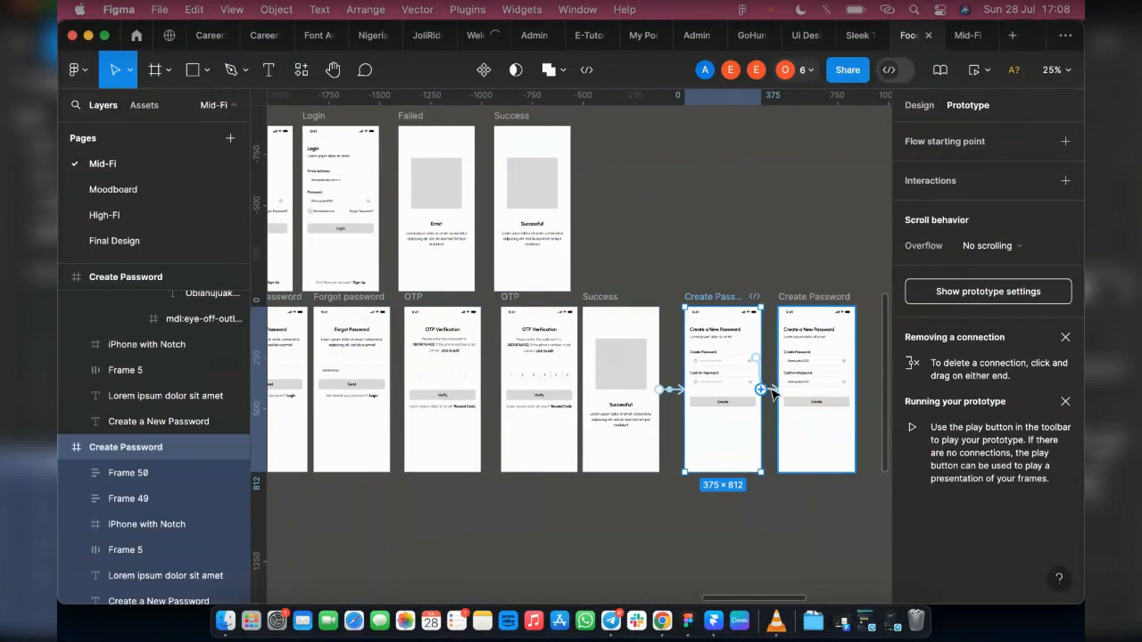
{"action": "scroll", "coordinate": [770, 388], "scroll_direction": "up", "scroll_amount": 8}
{"action": "left_click_drag", "start_coordinate": [776, 392], "coordinate": [782, 392]}
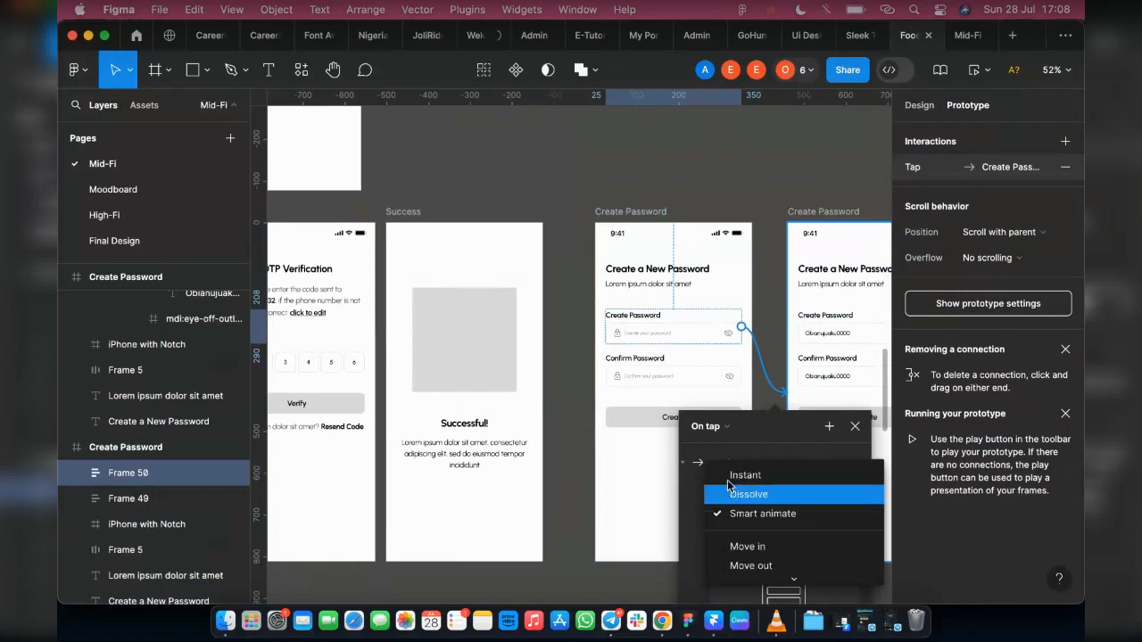
{"action": "left_click", "coordinate": [725, 476]}
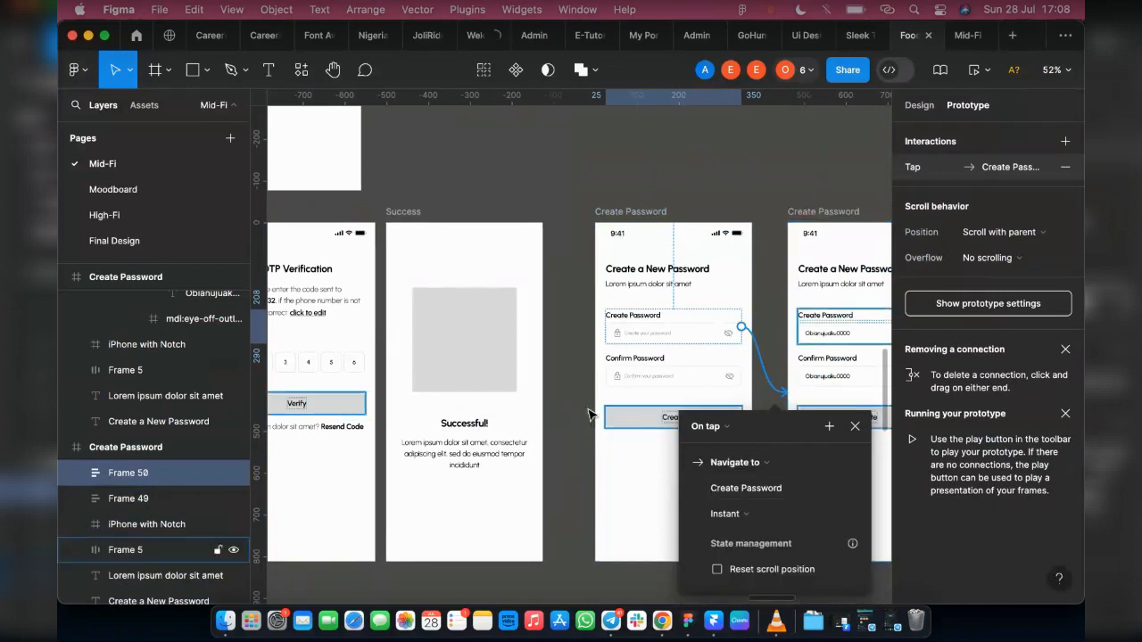
Step: Change the trigger of the final Success screen's interaction to Login to After delay, with a delay of 2000 ms
{"action": "scroll", "coordinate": [680, 344], "scroll_direction": "right", "scroll_amount": 3}
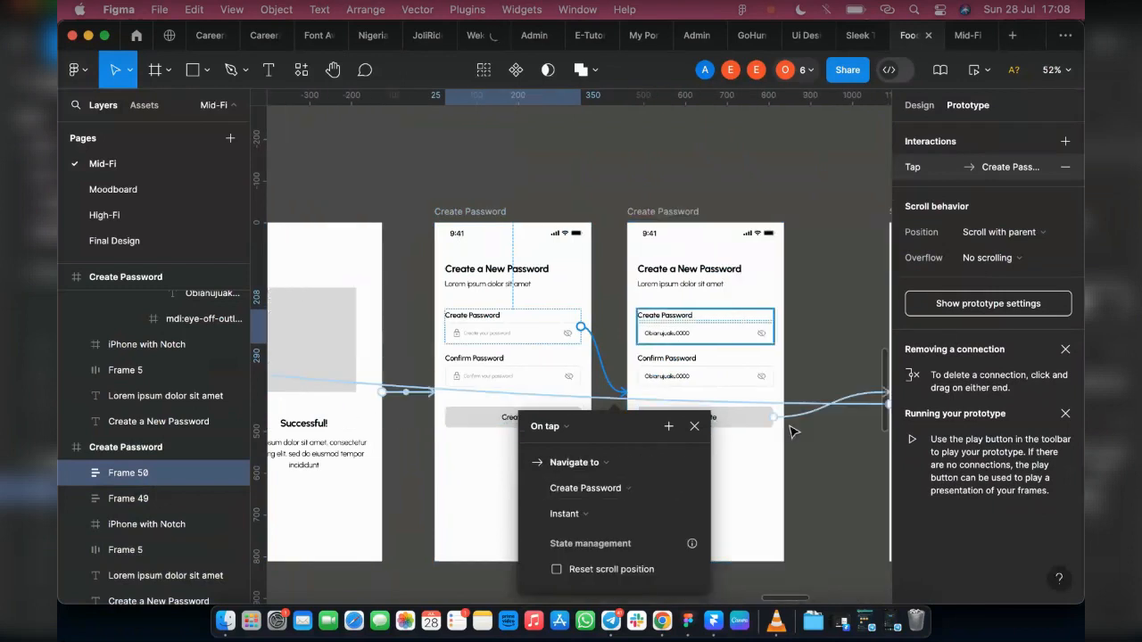
{"action": "scroll", "coordinate": [800, 513], "scroll_direction": "right", "scroll_amount": 1}
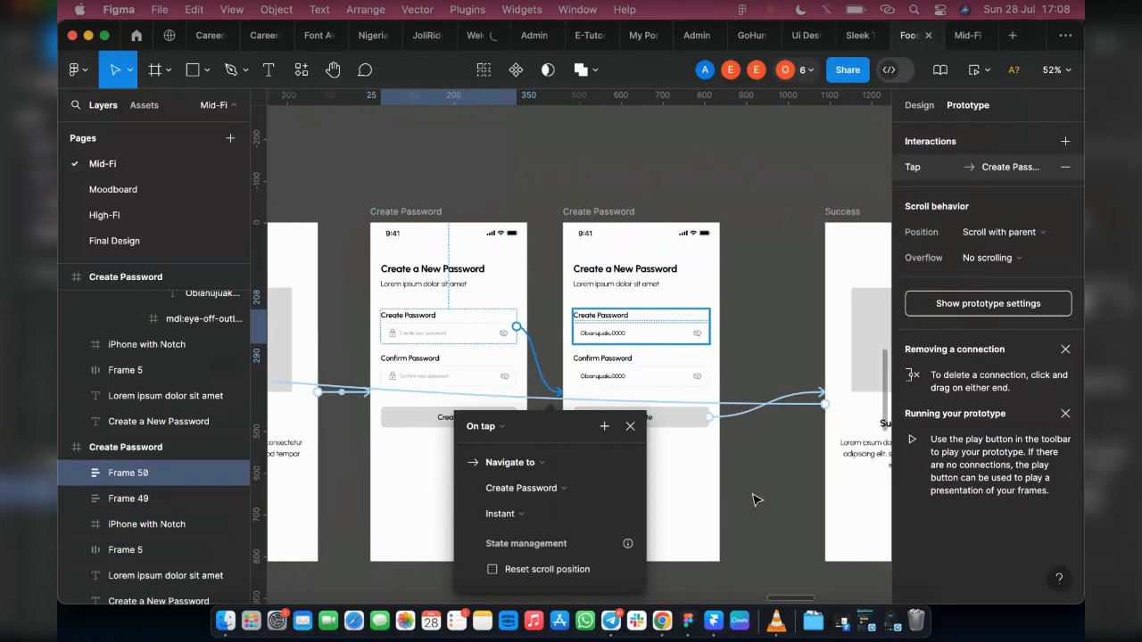
{"action": "scroll", "coordinate": [754, 497], "scroll_direction": "right", "scroll_amount": 4}
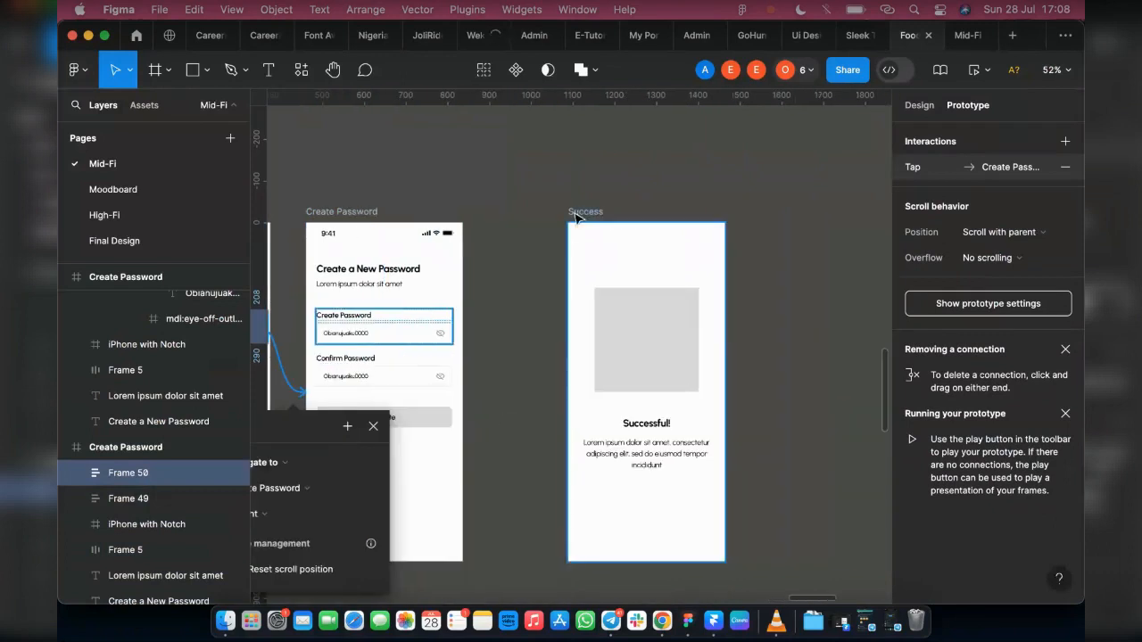
{"action": "left_click", "coordinate": [578, 214]}
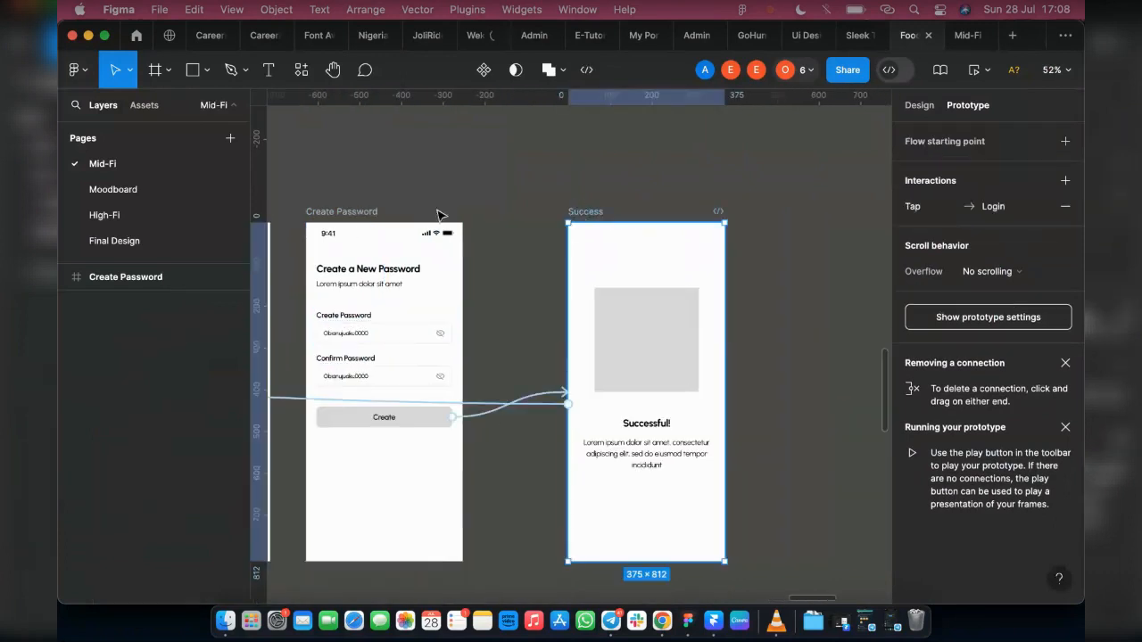
{"action": "left_click", "coordinate": [484, 402]}
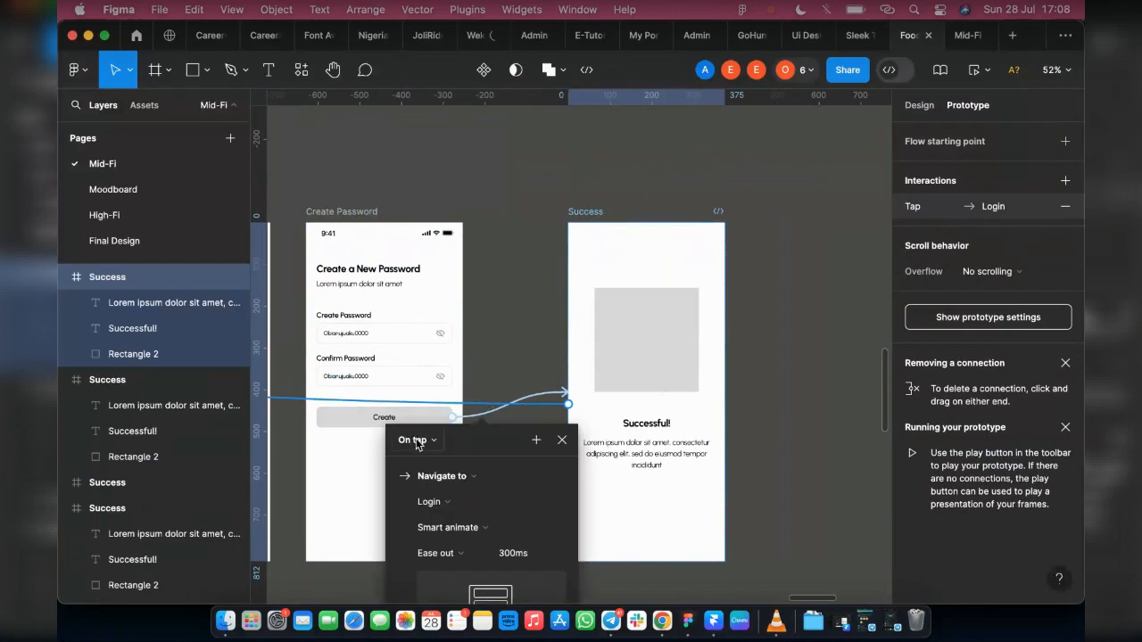
{"action": "left_click", "coordinate": [415, 440]}
{"action": "scroll", "coordinate": [428, 562], "scroll_direction": "down", "scroll_amount": 1}
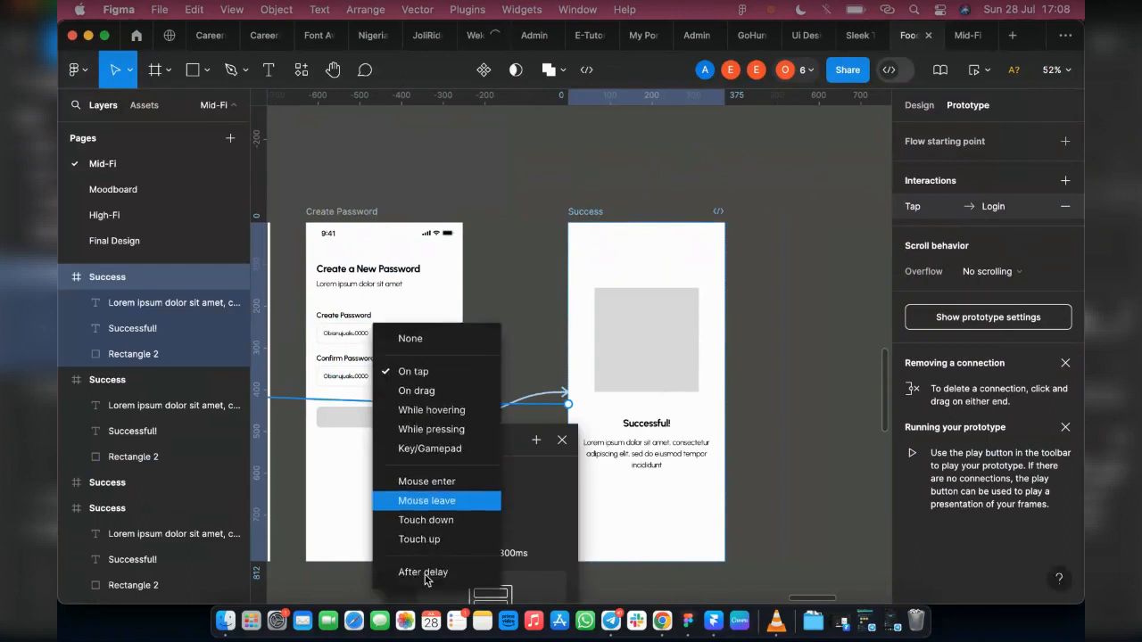
{"action": "left_click", "coordinate": [427, 573]}
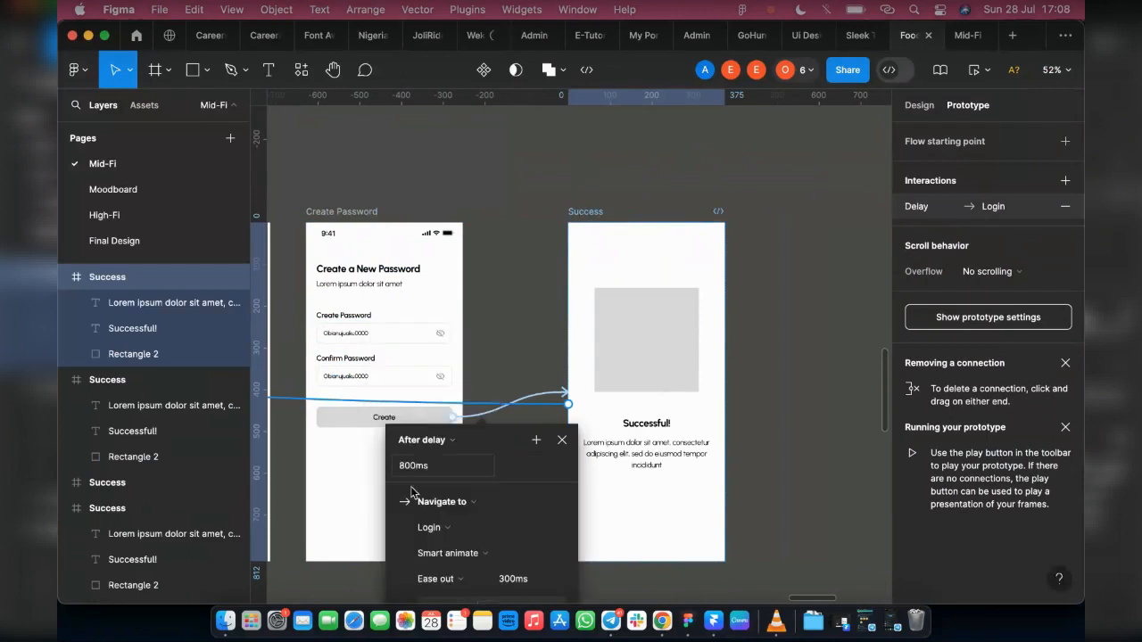
{"action": "left_click", "coordinate": [419, 470]}
{"action": "type", "text": "2000"}
{"action": "key", "text": "Return"}
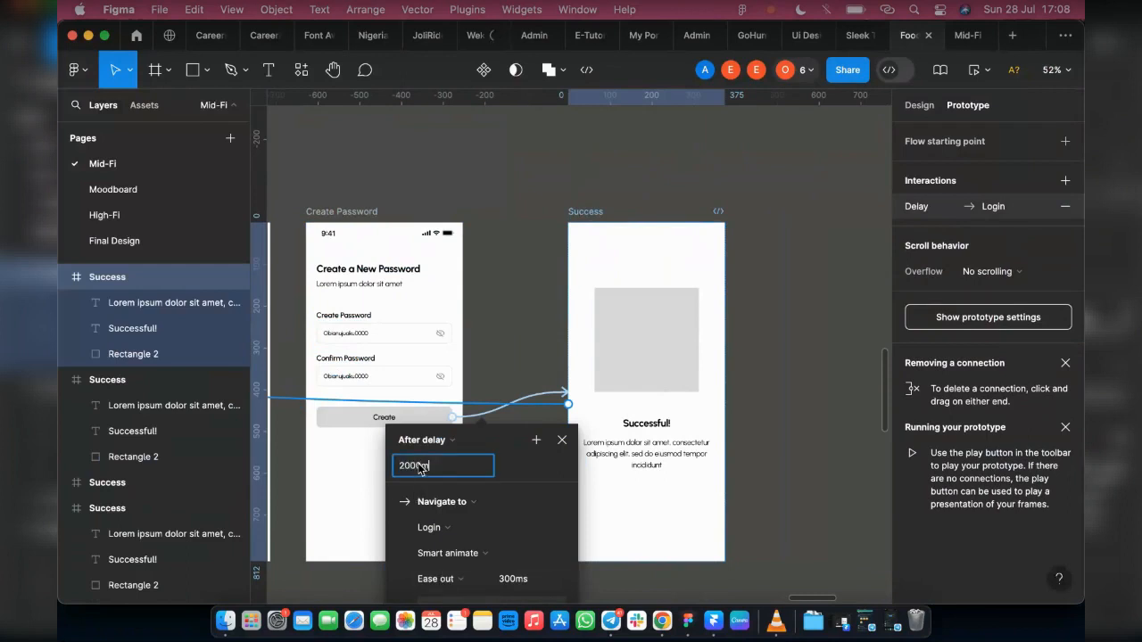
{"action": "left_click", "coordinate": [553, 257]}
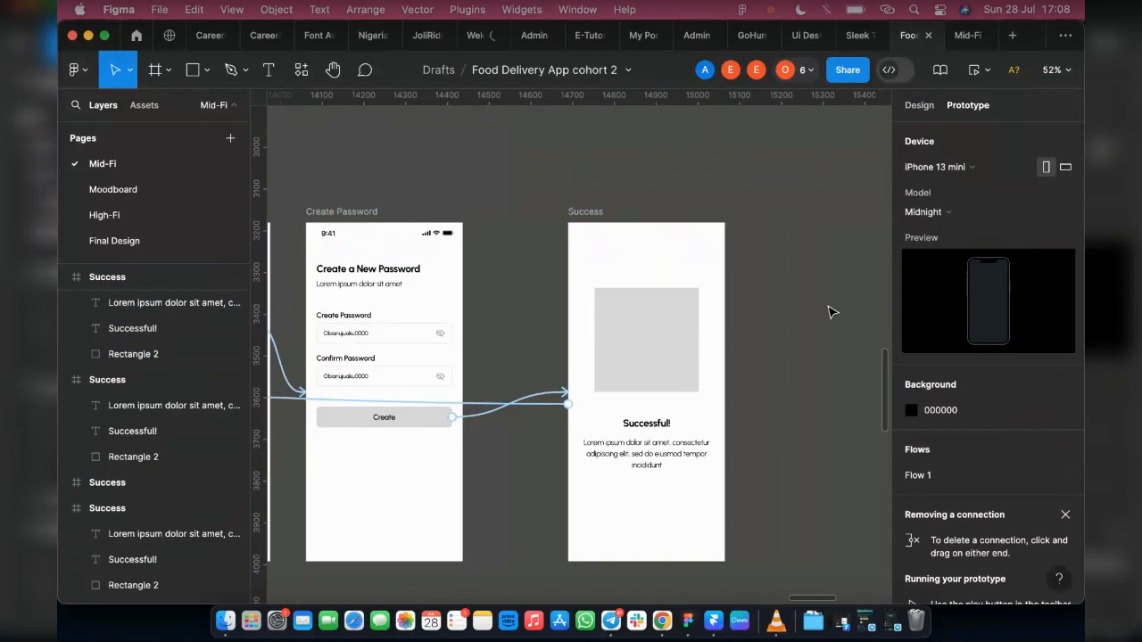
{"action": "scroll", "coordinate": [819, 317], "scroll_direction": "down", "scroll_amount": 5}
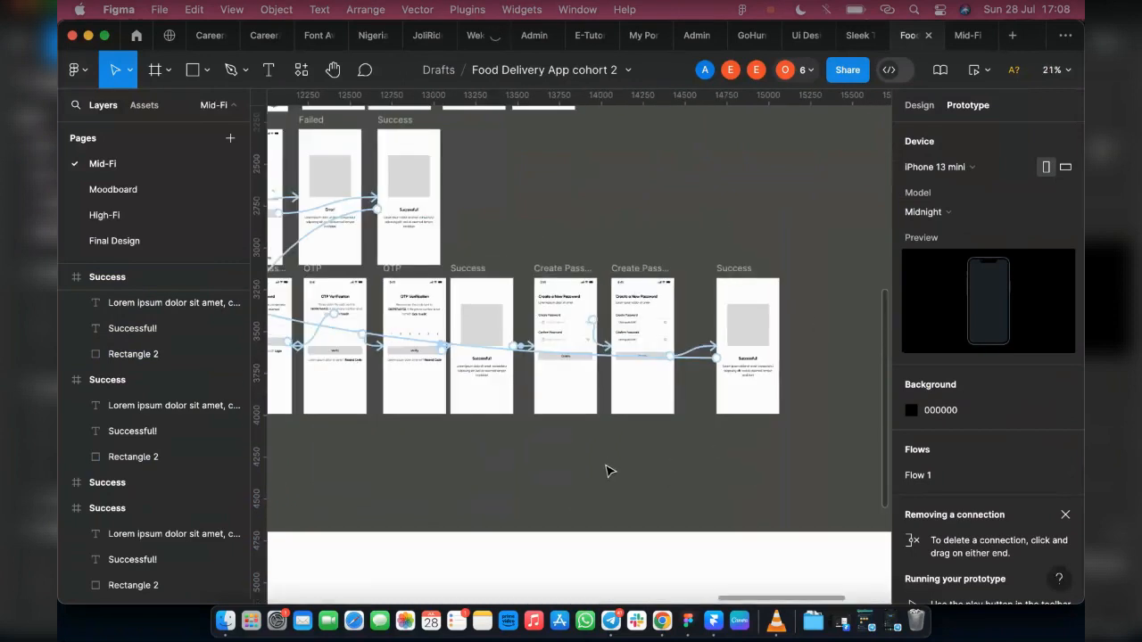
{"action": "scroll", "coordinate": [605, 471], "scroll_direction": "left", "scroll_amount": 5}
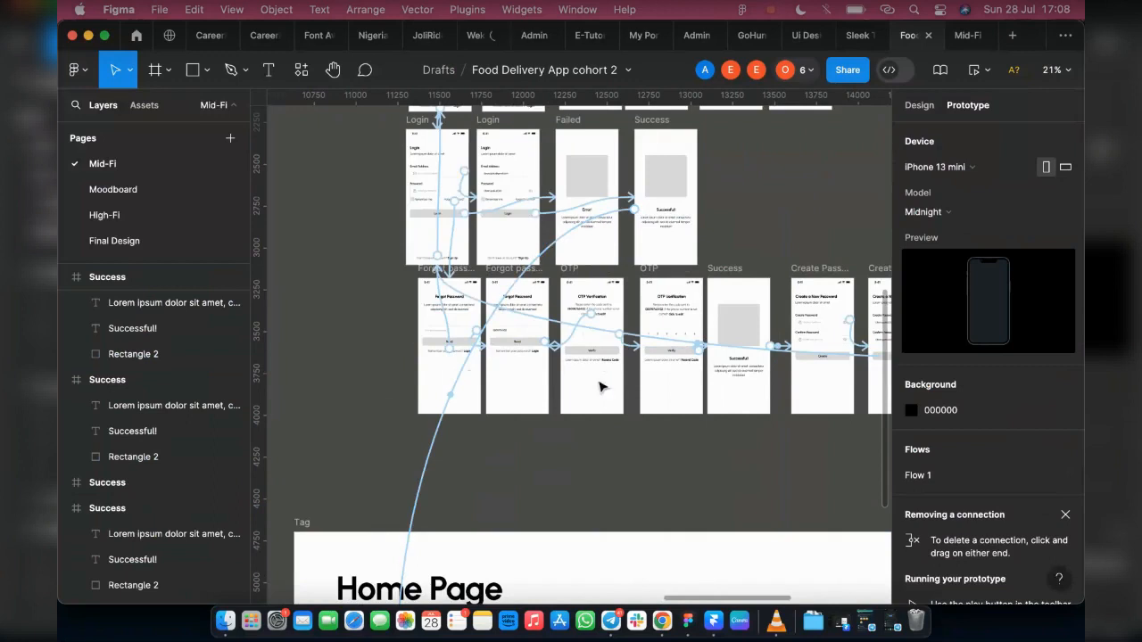
{"action": "scroll", "coordinate": [535, 375], "scroll_direction": "up", "scroll_amount": 3}
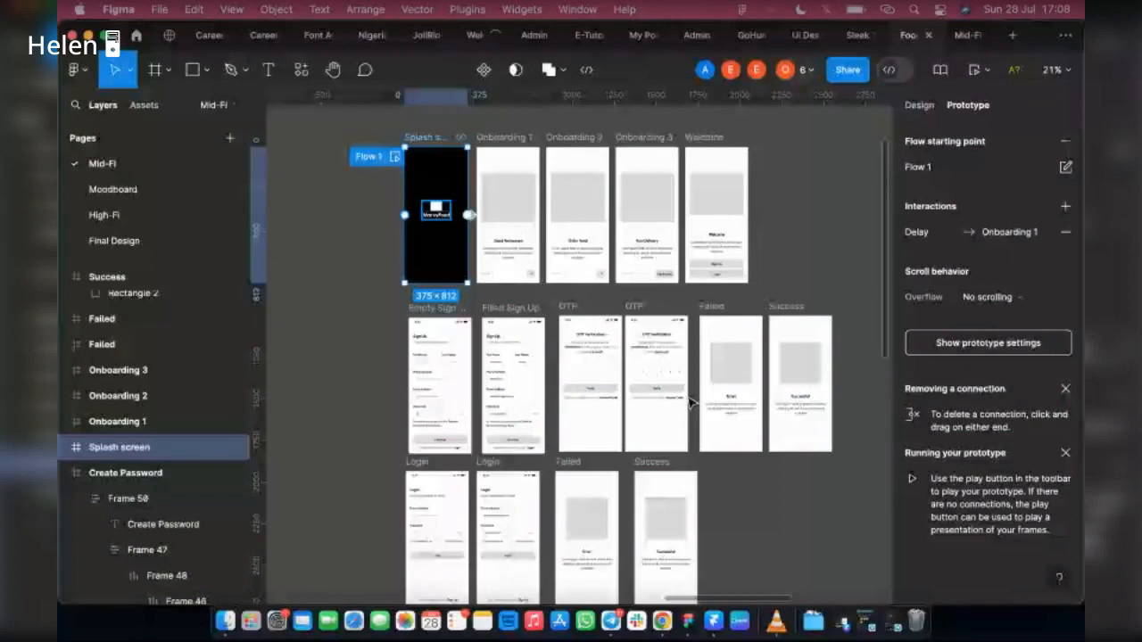
Step: Switch to the Telegram group call, look through its participant list, and return to the Figma design
{"action": "left_click", "coordinate": [892, 623]}
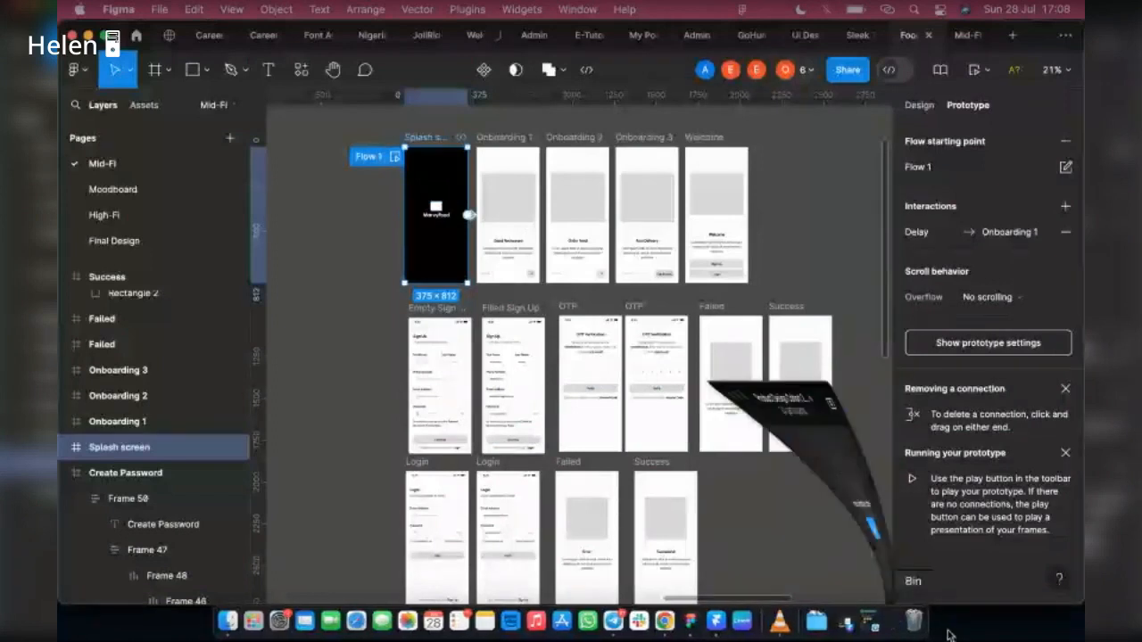
{"action": "scroll", "coordinate": [662, 397], "scroll_direction": "down", "scroll_amount": 1}
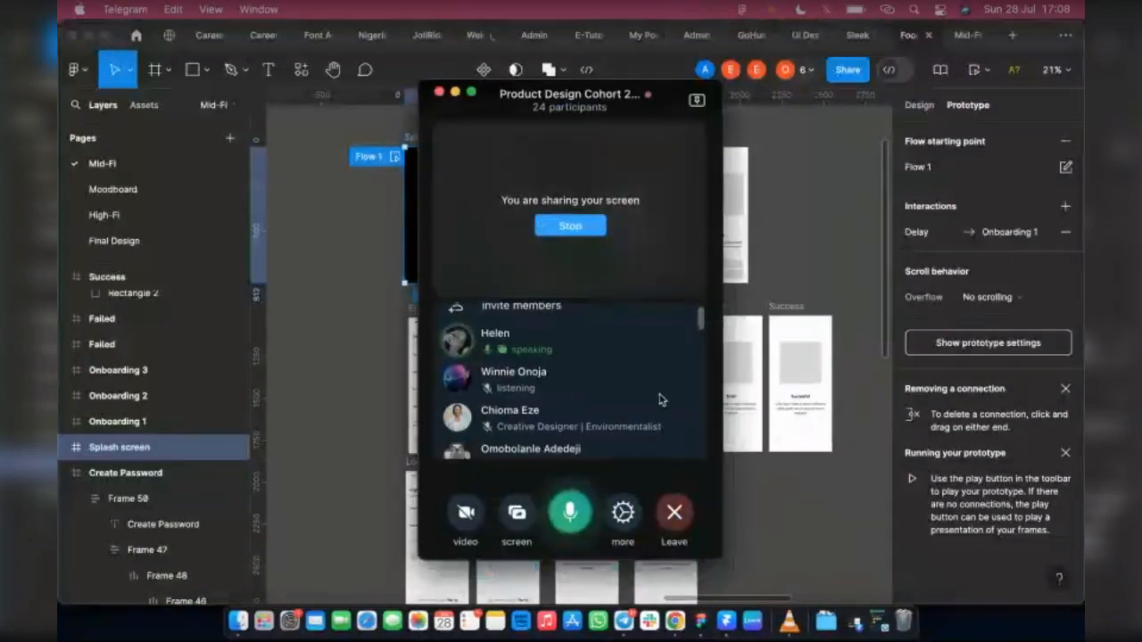
{"action": "scroll", "coordinate": [661, 400], "scroll_direction": "down", "scroll_amount": 1}
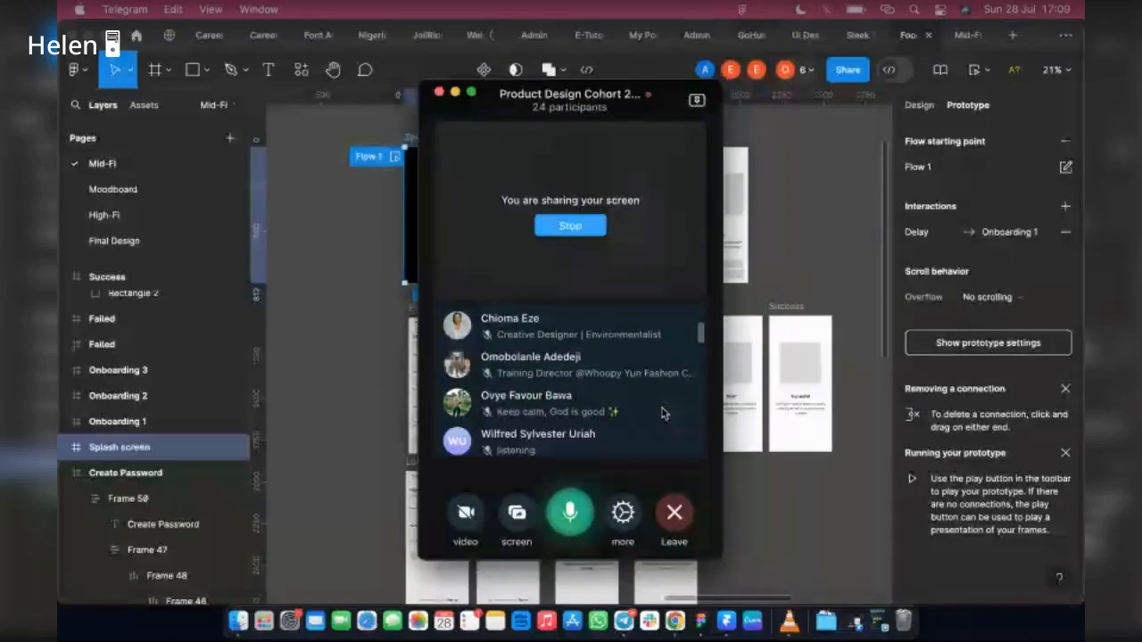
{"action": "scroll", "coordinate": [662, 413], "scroll_direction": "down", "scroll_amount": 2}
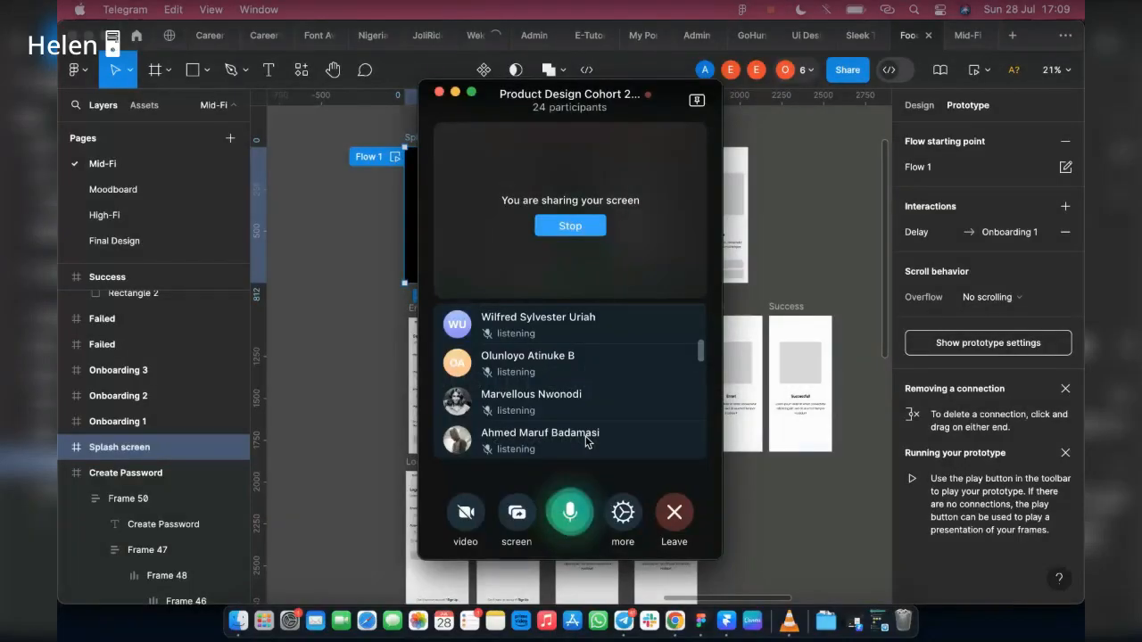
{"action": "scroll", "coordinate": [586, 408], "scroll_direction": "down", "scroll_amount": 4}
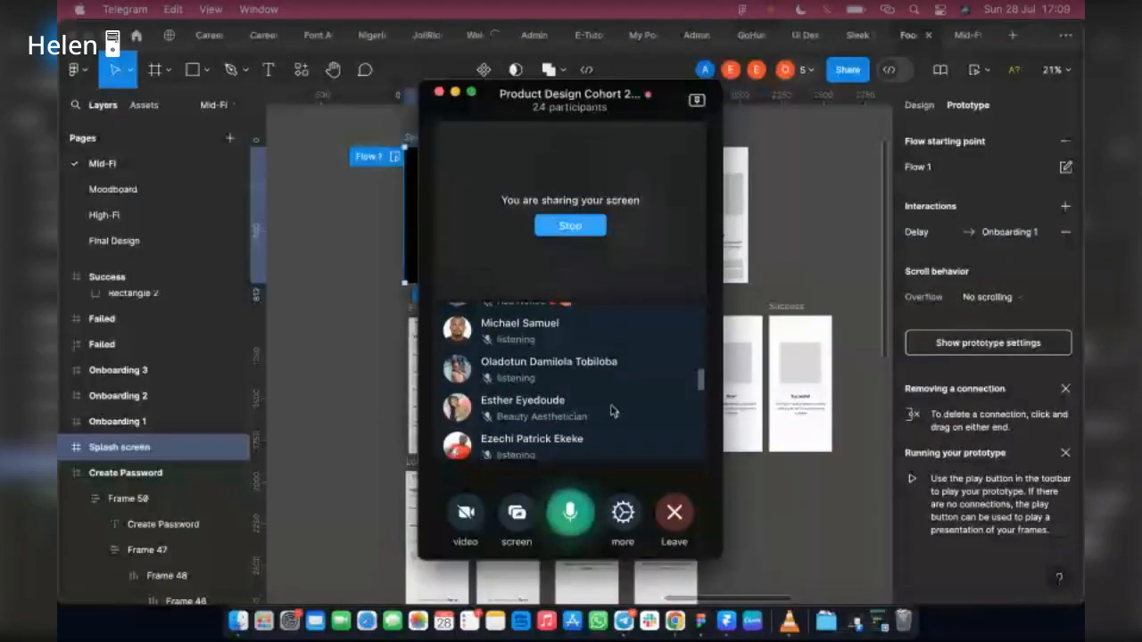
{"action": "scroll", "coordinate": [612, 410], "scroll_direction": "down", "scroll_amount": 1}
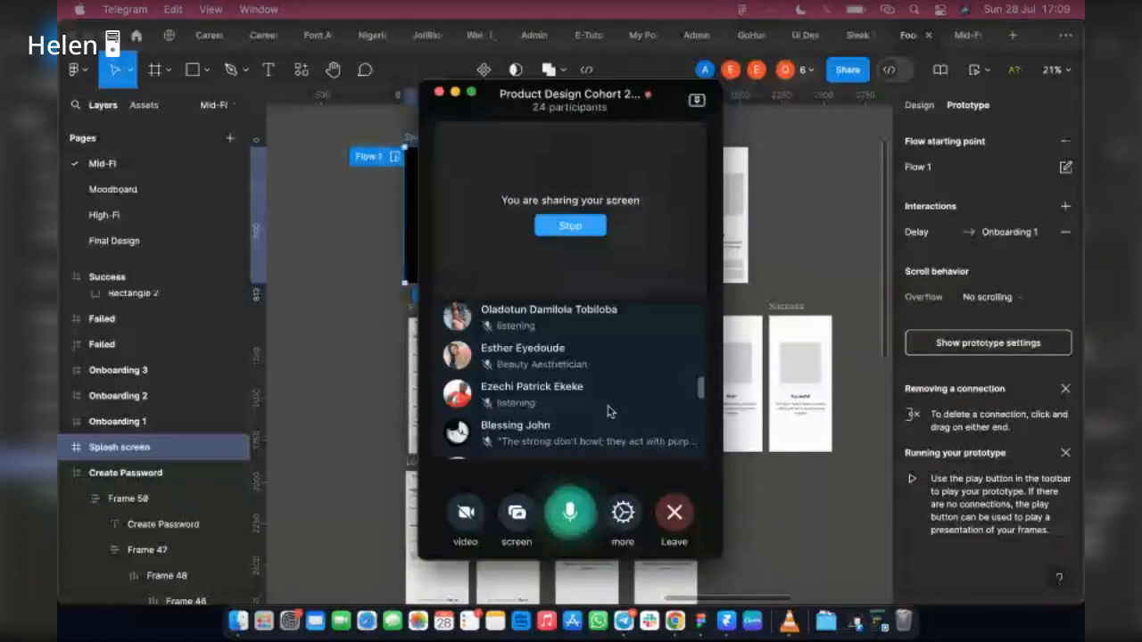
{"action": "scroll", "coordinate": [603, 400], "scroll_direction": "down", "scroll_amount": 1}
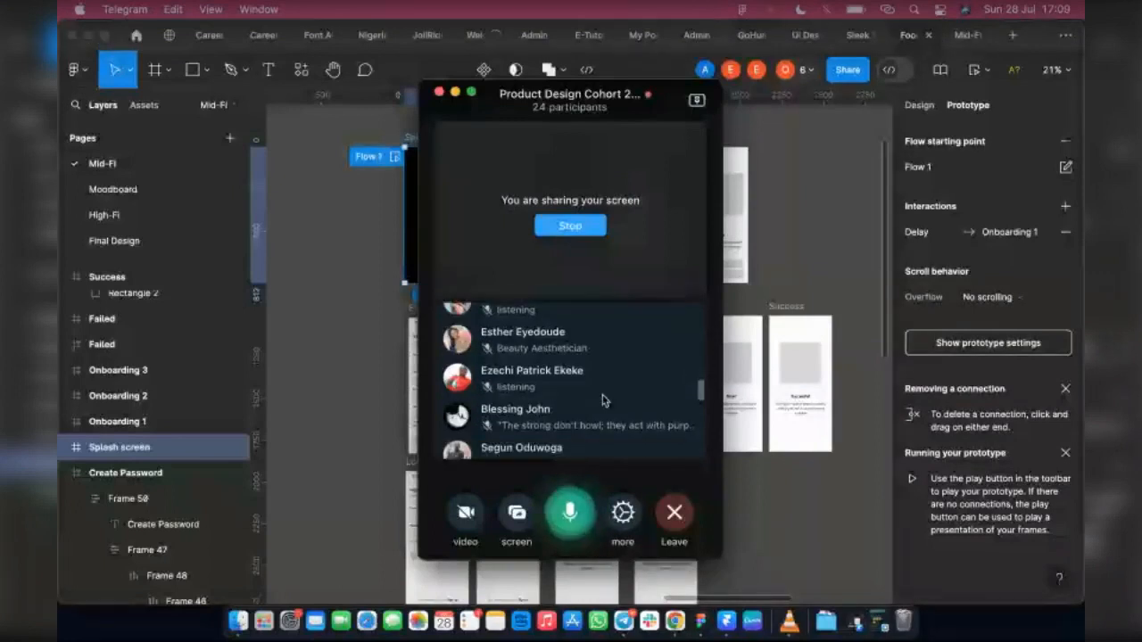
{"action": "scroll", "coordinate": [596, 411], "scroll_direction": "down", "scroll_amount": 2}
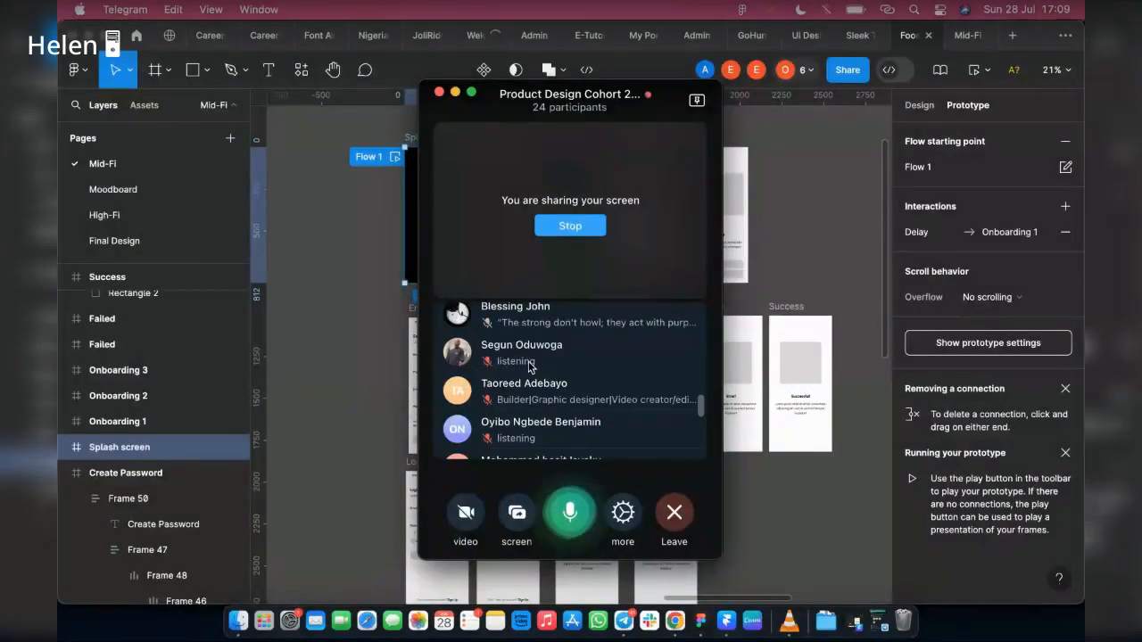
{"action": "scroll", "coordinate": [529, 366], "scroll_direction": "up", "scroll_amount": 5}
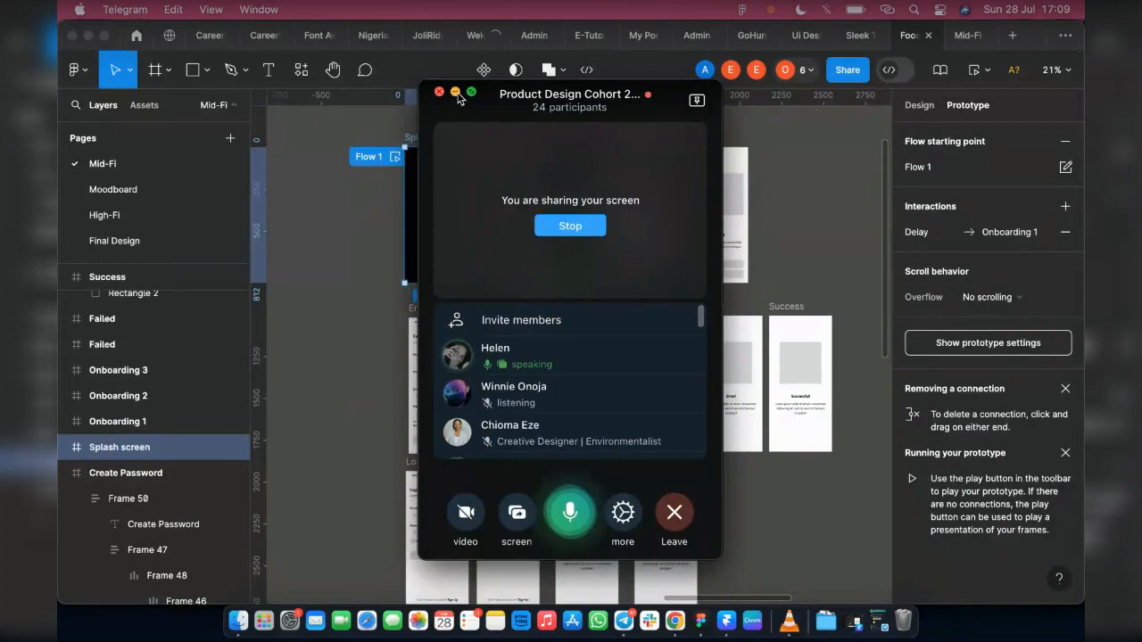
{"action": "left_click", "coordinate": [456, 93]}
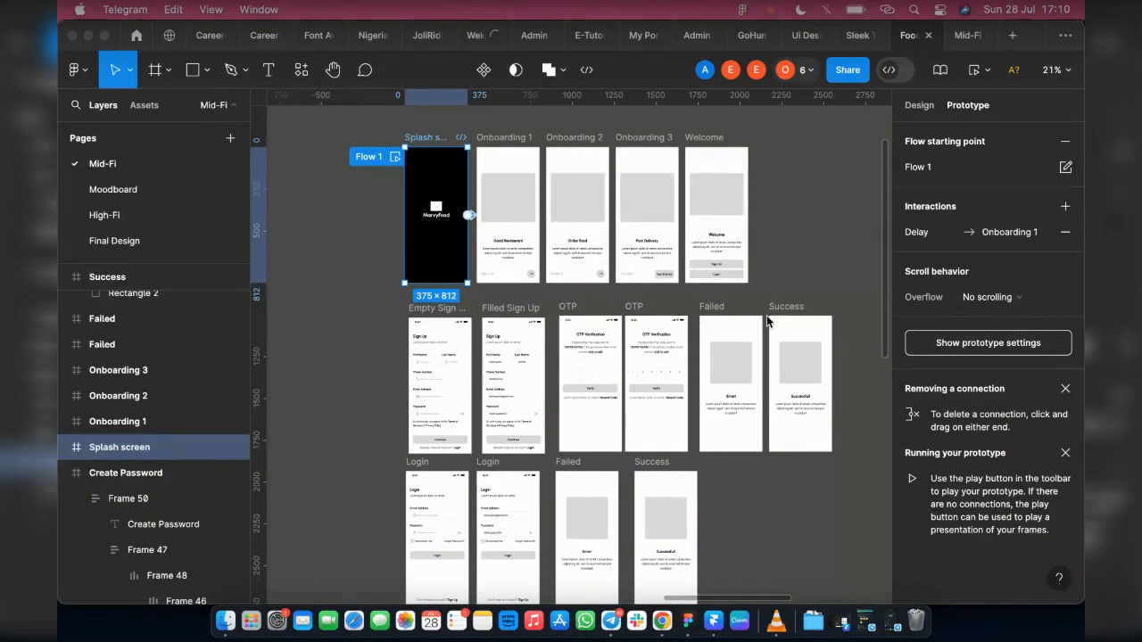
{"action": "left_click", "coordinate": [767, 321]}
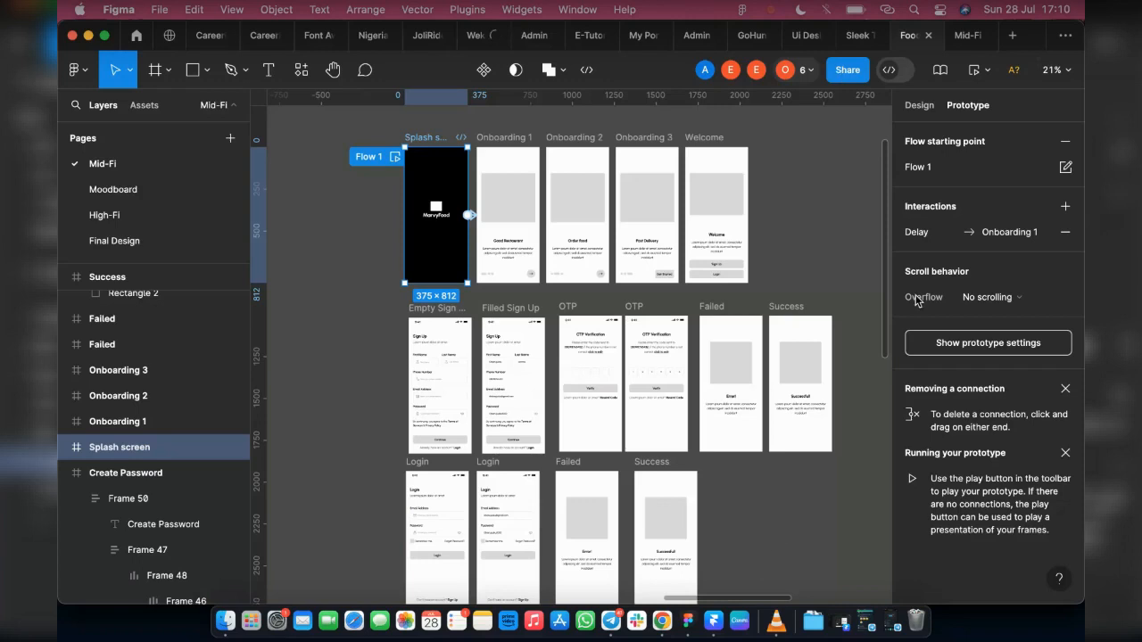
{"action": "left_click", "coordinate": [864, 620]}
{"action": "left_click", "coordinate": [555, 294]}
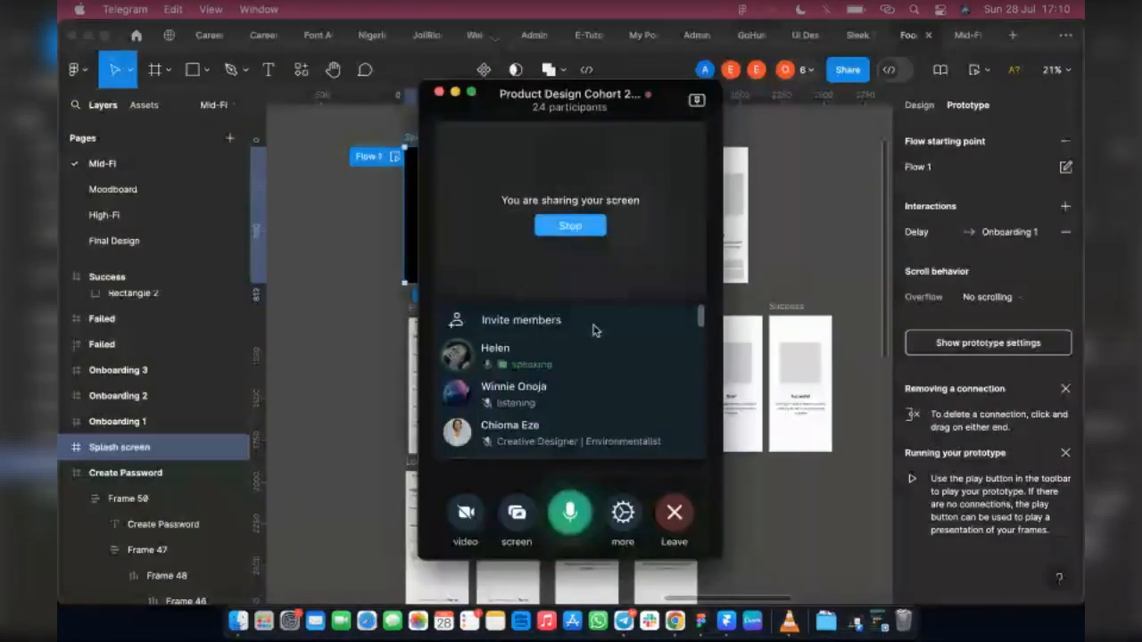
{"action": "scroll", "coordinate": [524, 330], "scroll_direction": "down", "scroll_amount": 1}
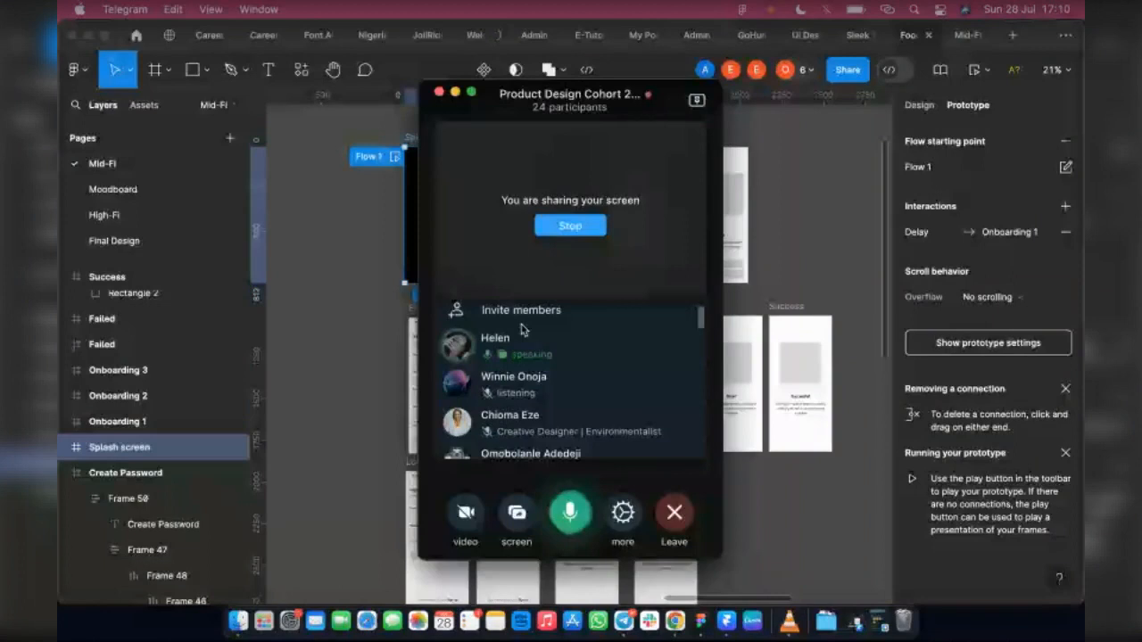
{"action": "left_click", "coordinate": [865, 49]}
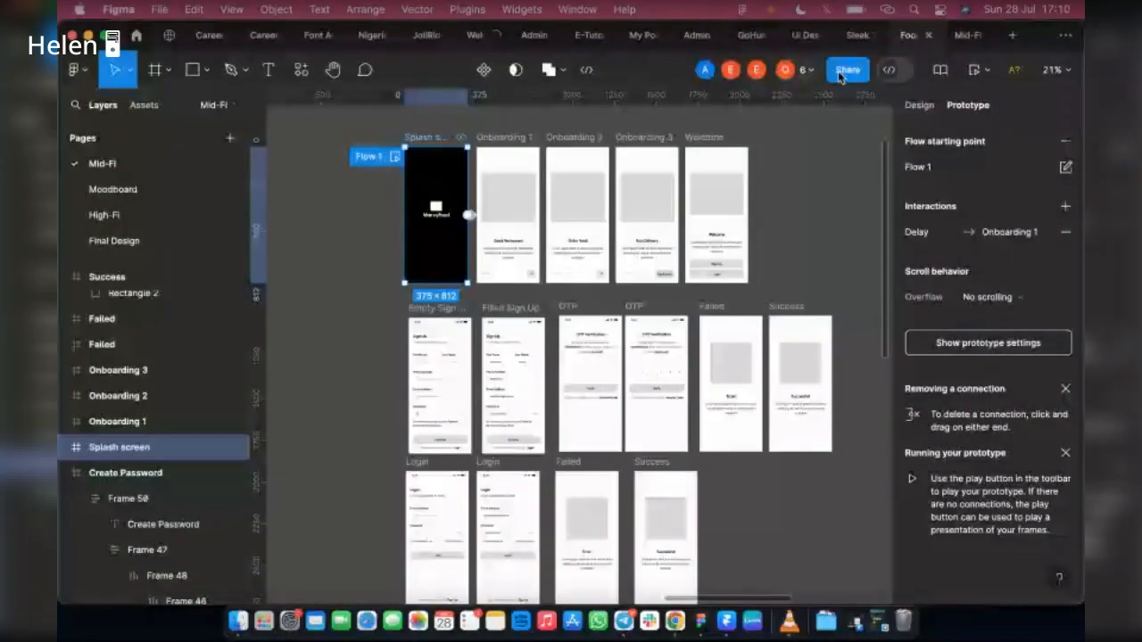
Step: Copy the design file's share link for the Splash screen selection and send it in the General chat of the Telegram group
{"action": "left_click", "coordinate": [838, 75]}
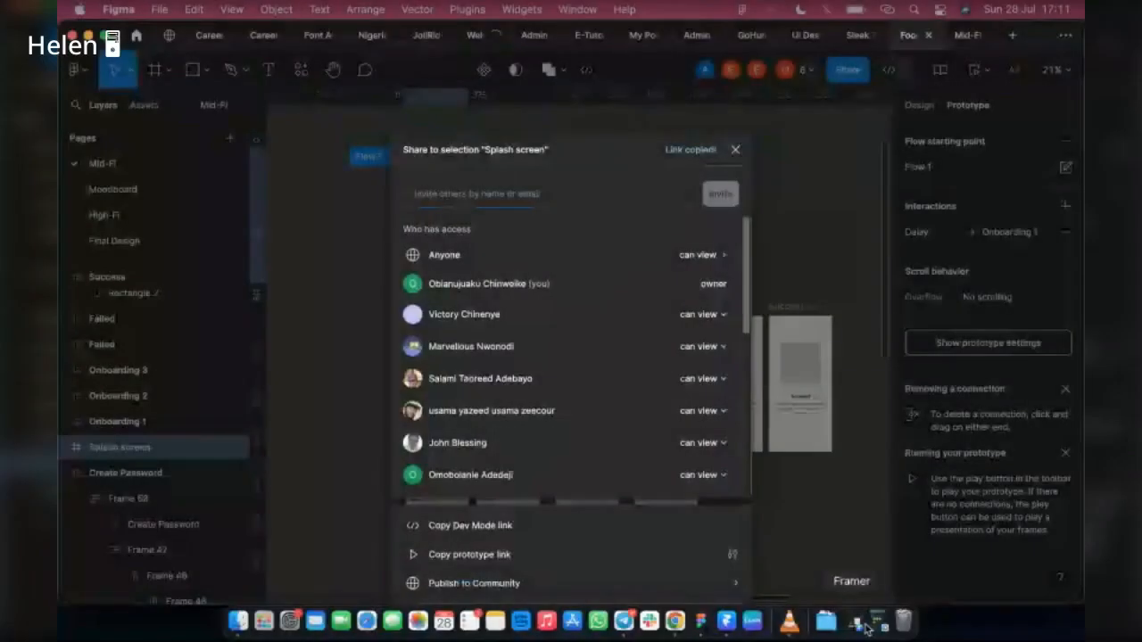
{"action": "left_click", "coordinate": [879, 624]}
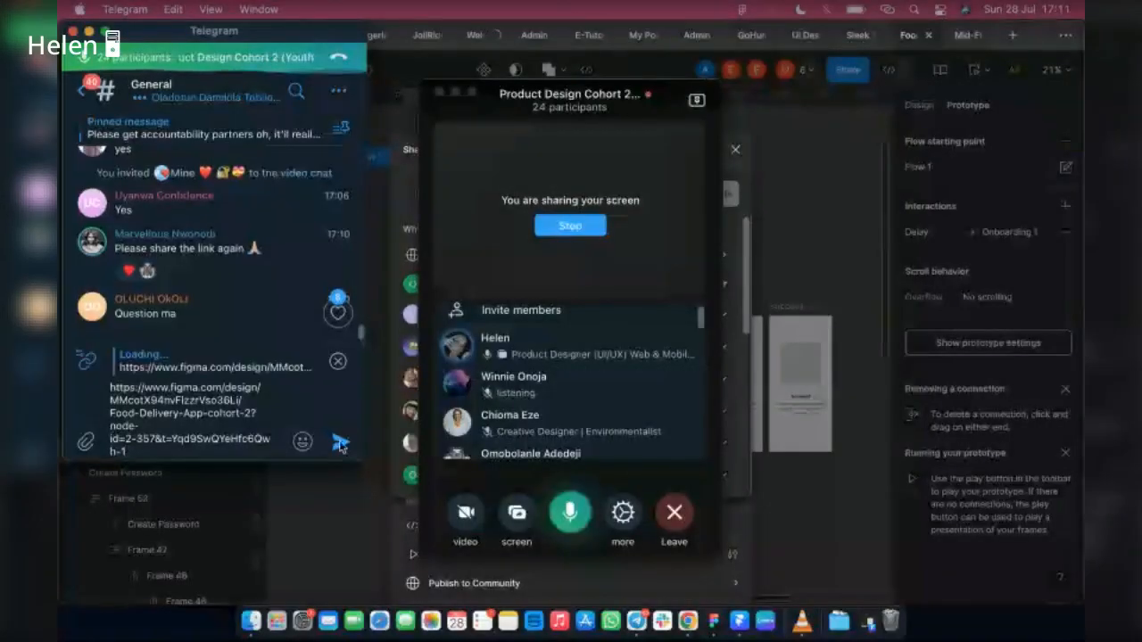
{"action": "left_click", "coordinate": [340, 443]}
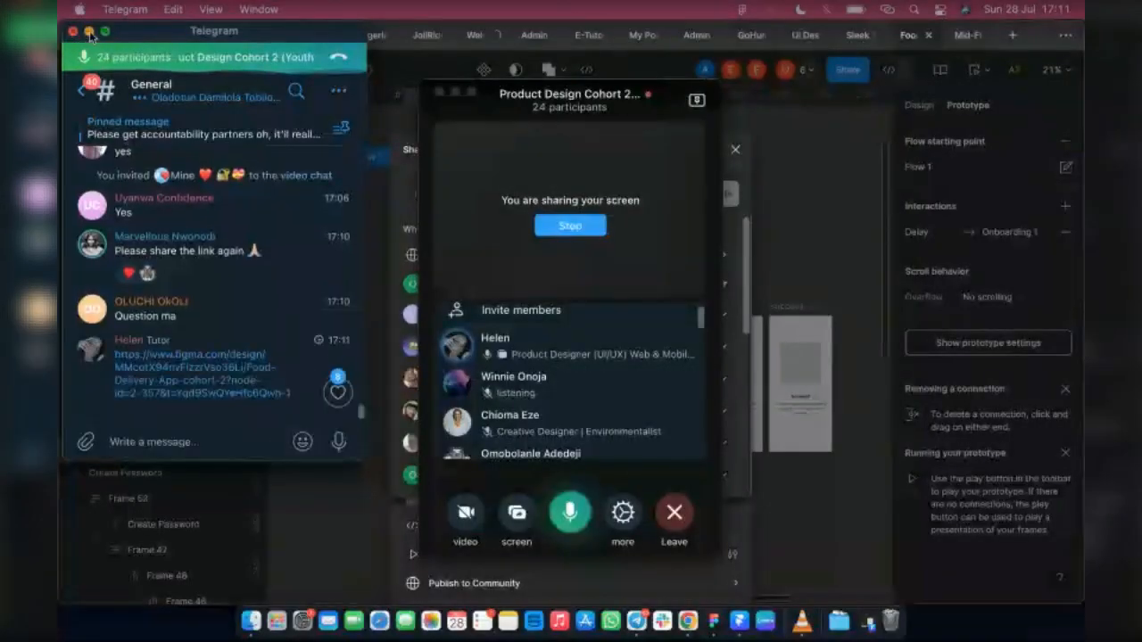
{"action": "key", "text": "super+m"}
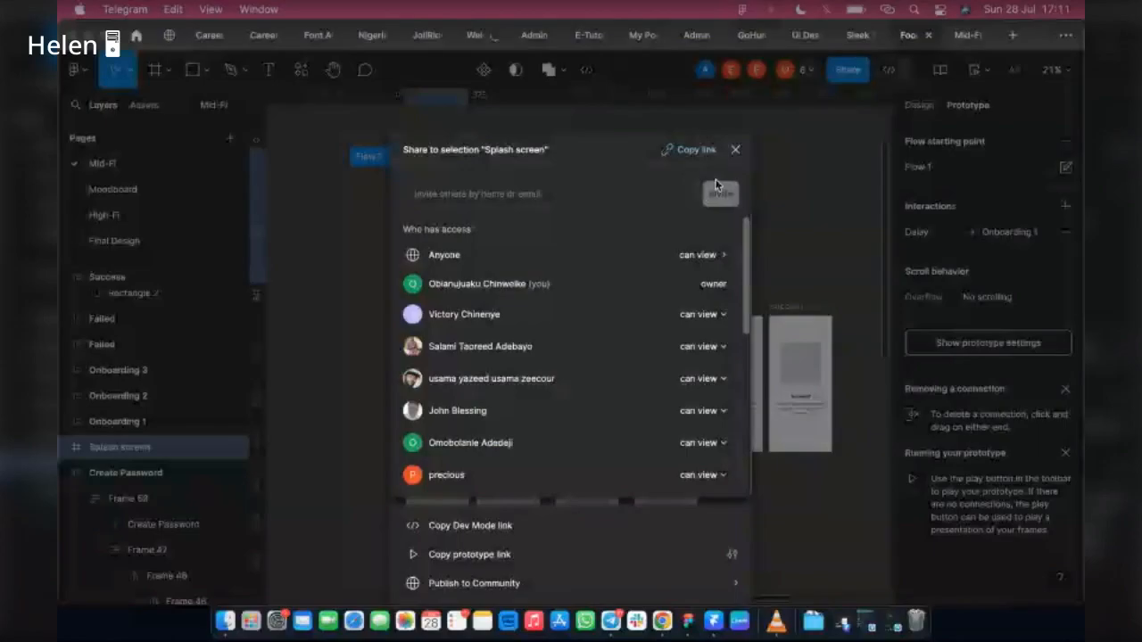
{"action": "left_click", "coordinate": [735, 156]}
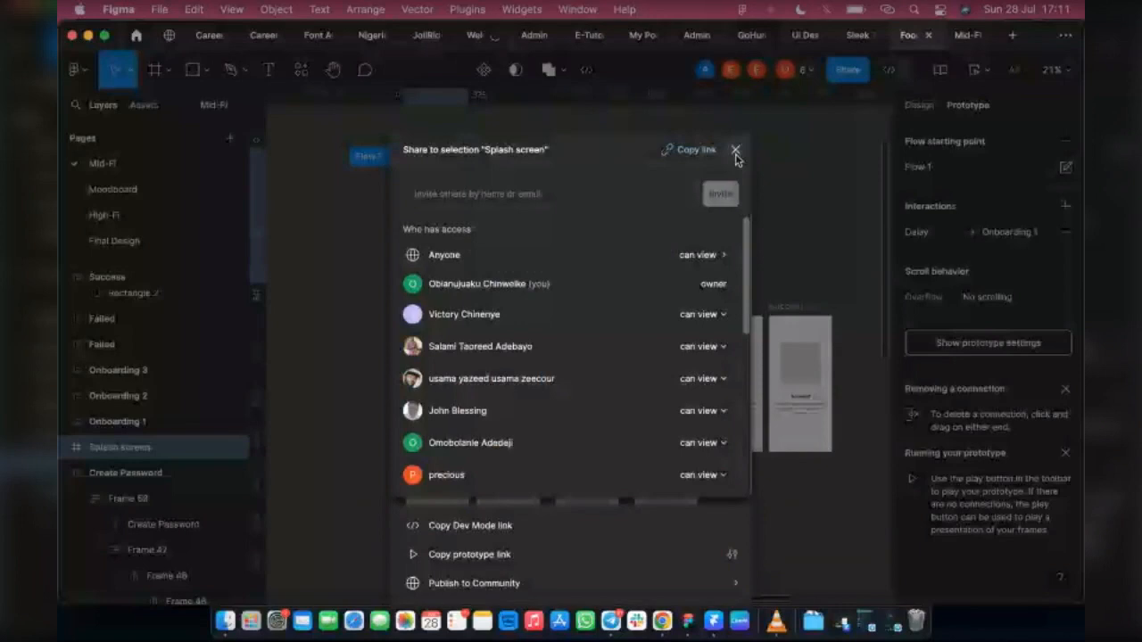
{"action": "left_click", "coordinate": [735, 152]}
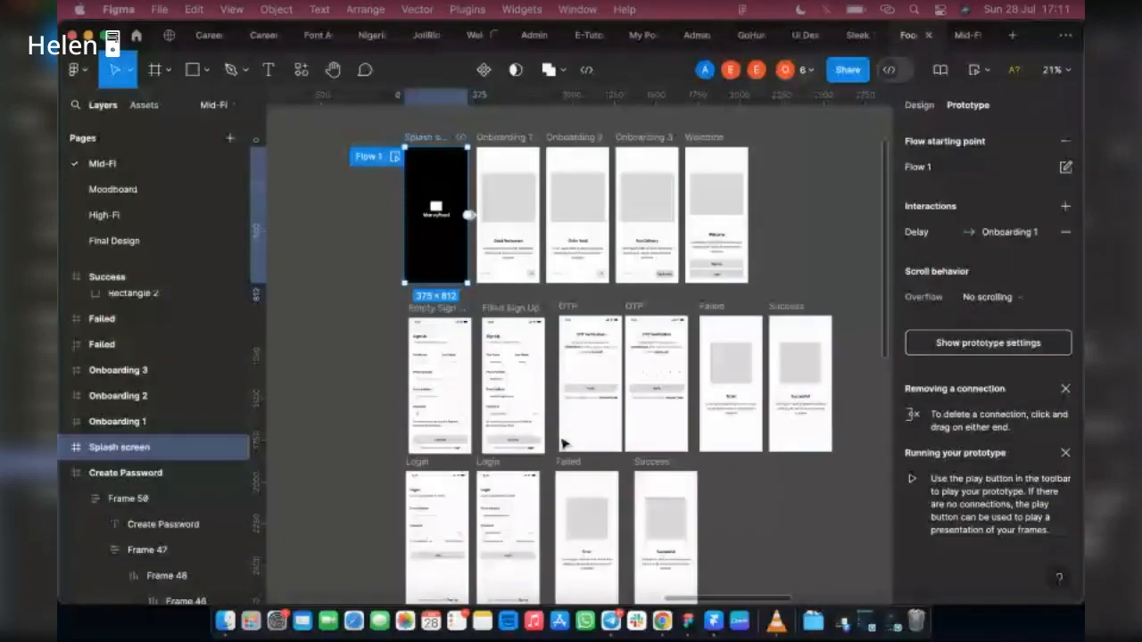
Step: Launch the inline prototype preview of Flow 1 from the Splash screen
{"action": "scroll", "coordinate": [565, 443], "scroll_direction": "down", "scroll_amount": 5}
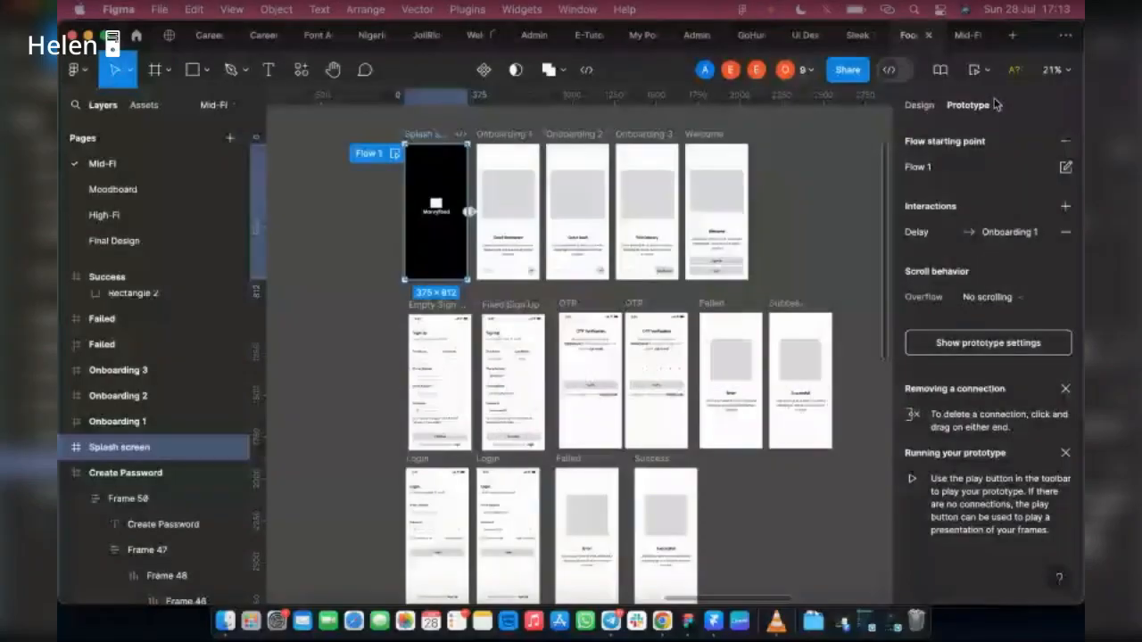
{"action": "left_click", "coordinate": [394, 154]}
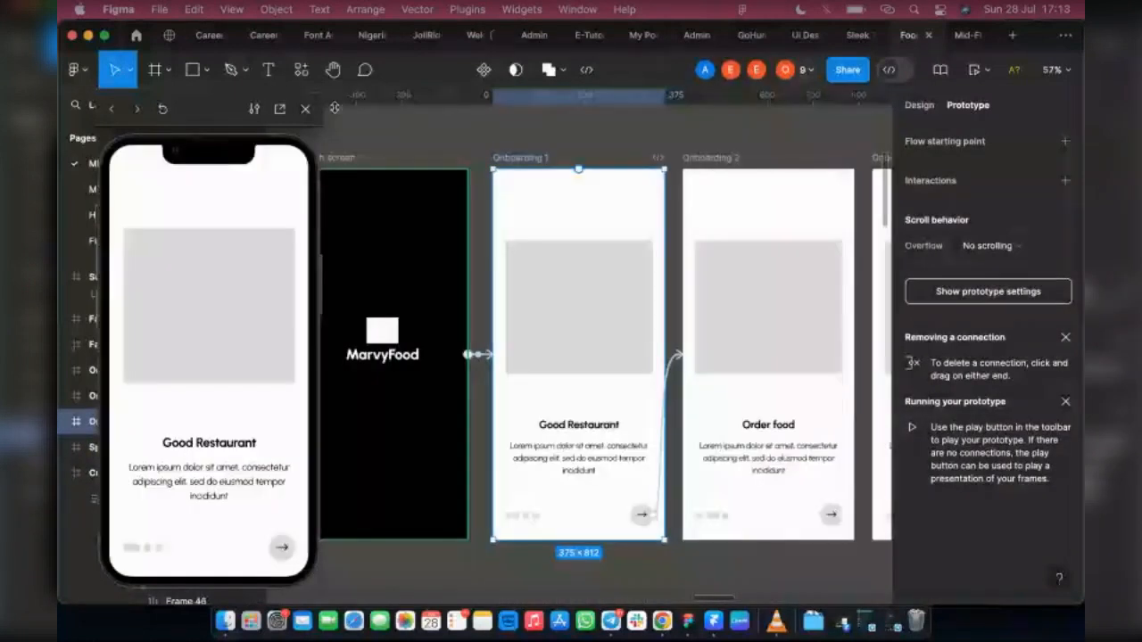
{"action": "scroll", "coordinate": [706, 318], "scroll_direction": "left", "scroll_amount": 2}
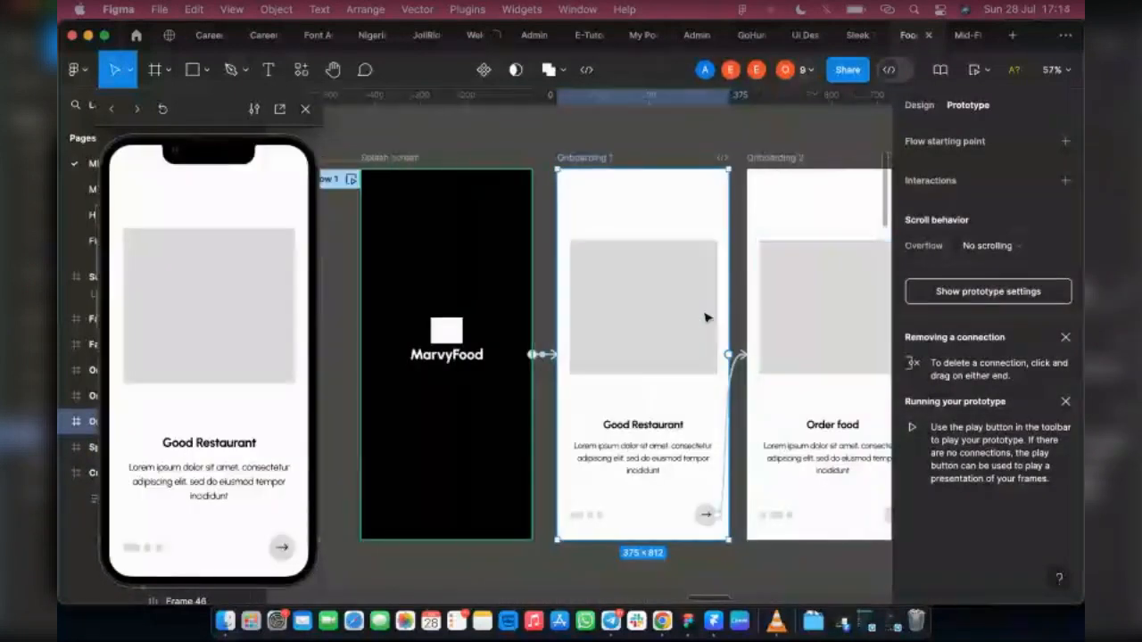
Step: Run the prototype preview from the Splash screen through the onboarding screens and Welcome to the empty Sign Up form
{"action": "scroll", "coordinate": [701, 318], "scroll_direction": "left", "scroll_amount": 2}
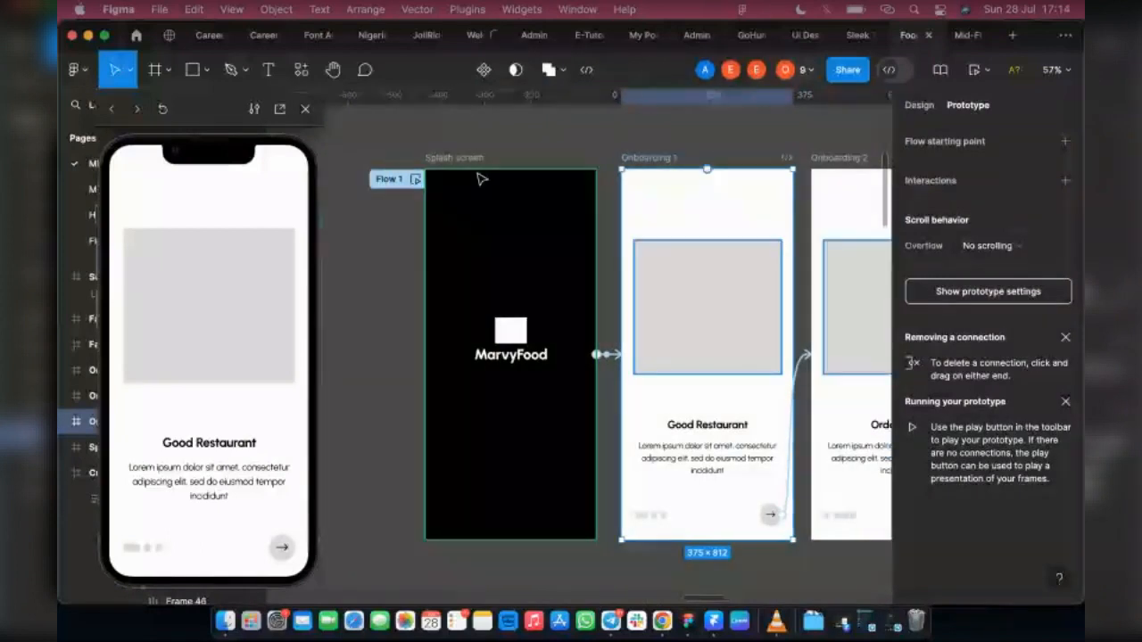
{"action": "scroll", "coordinate": [482, 179], "scroll_direction": "left", "scroll_amount": 3}
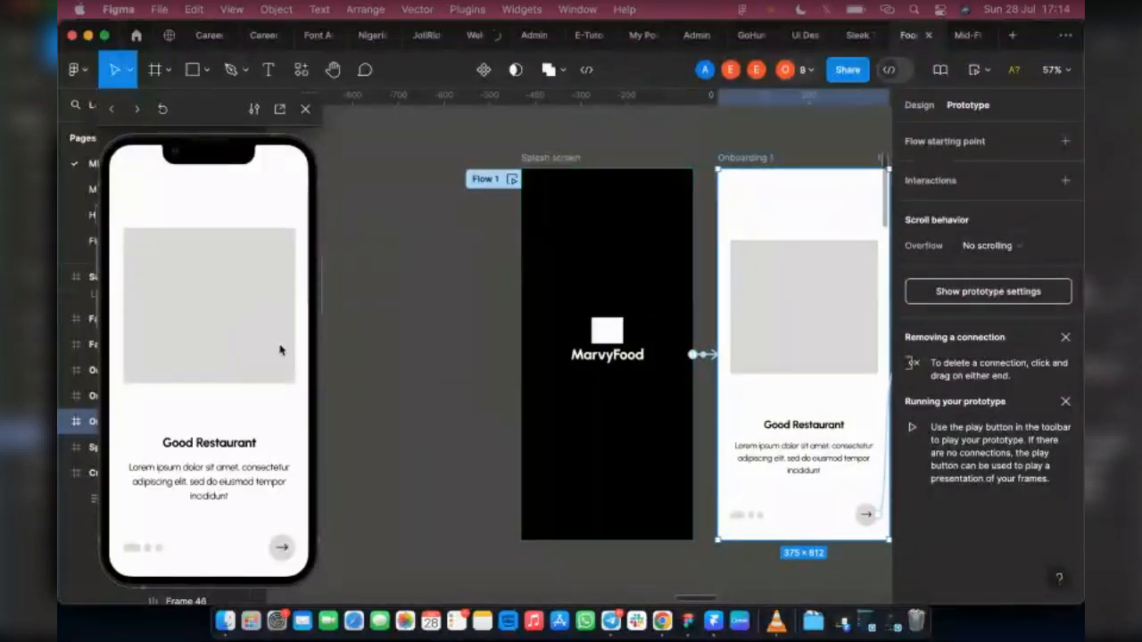
{"action": "left_click", "coordinate": [113, 109]}
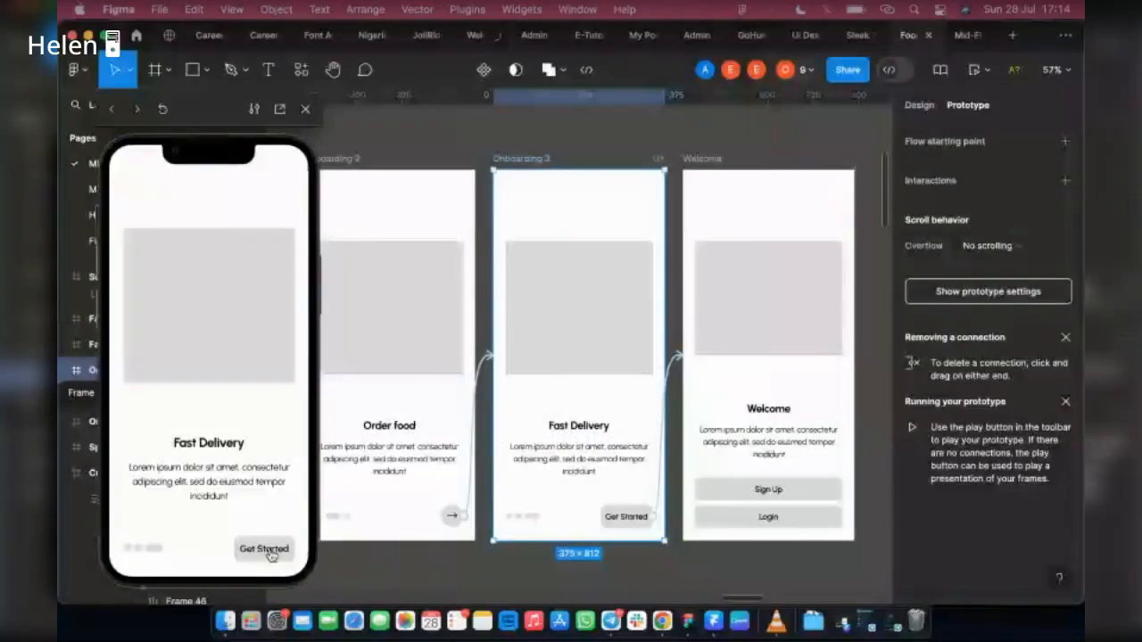
{"action": "left_click", "coordinate": [270, 553]}
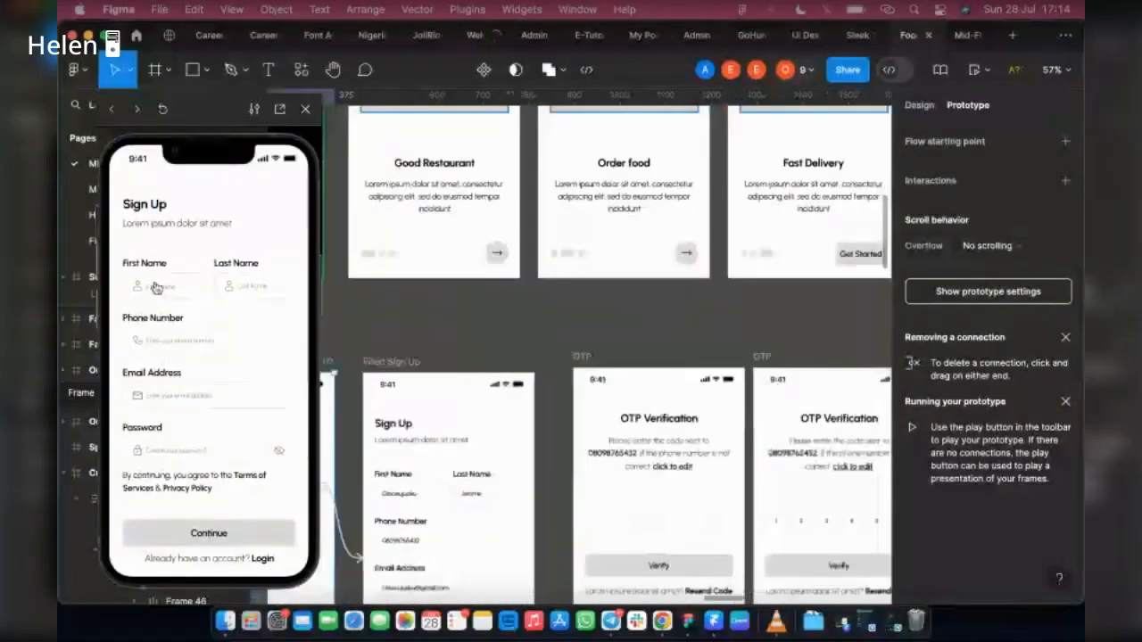
Step: Test the sign-up path in the preview from the form through OTP Verification to Home, including the phone number edit link
{"action": "left_click", "coordinate": [155, 287]}
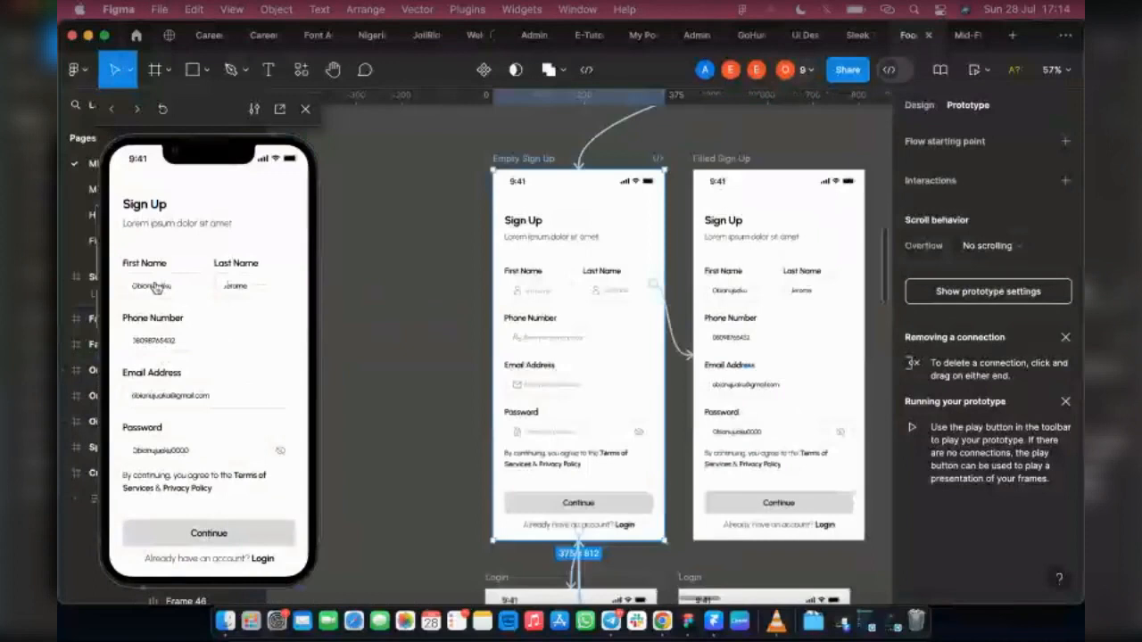
{"action": "left_click", "coordinate": [232, 534]}
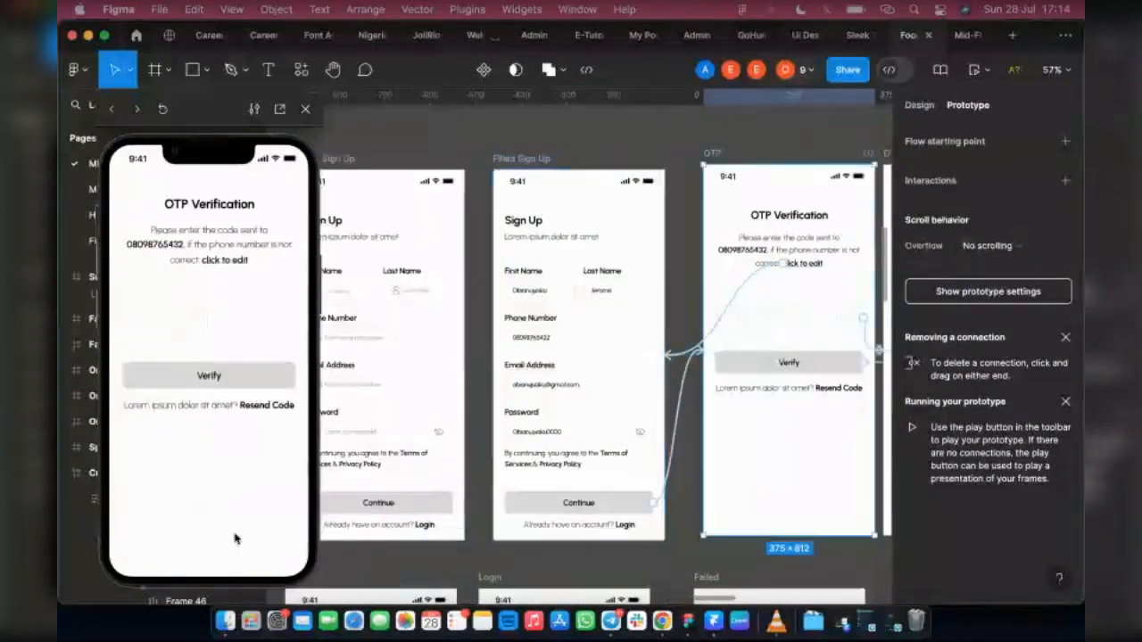
{"action": "left_click", "coordinate": [163, 369]}
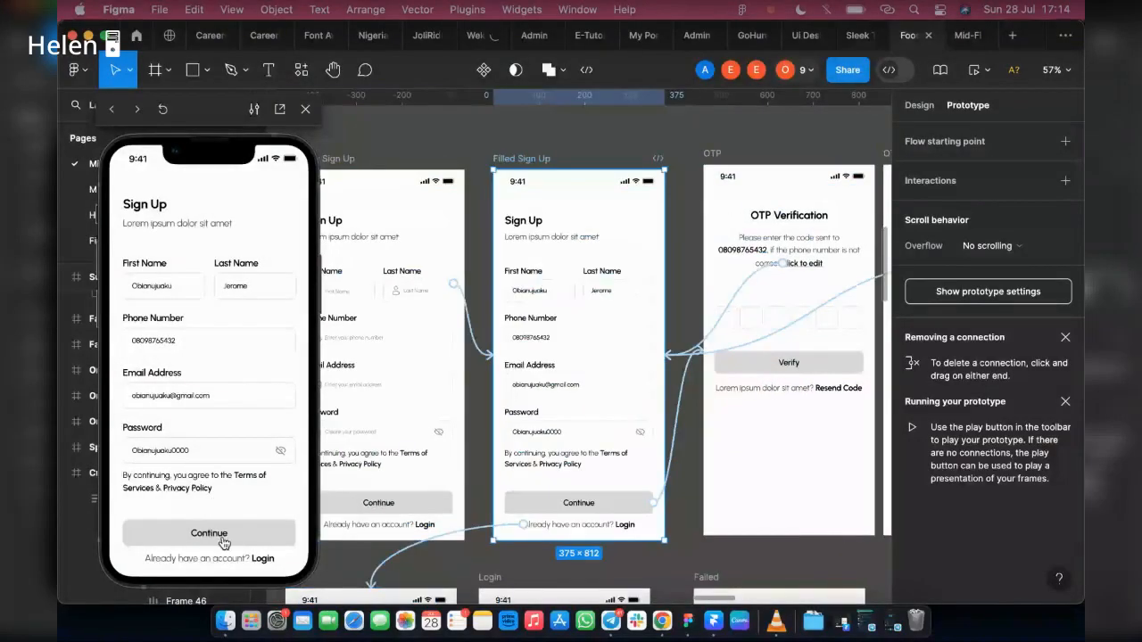
{"action": "left_click", "coordinate": [225, 540]}
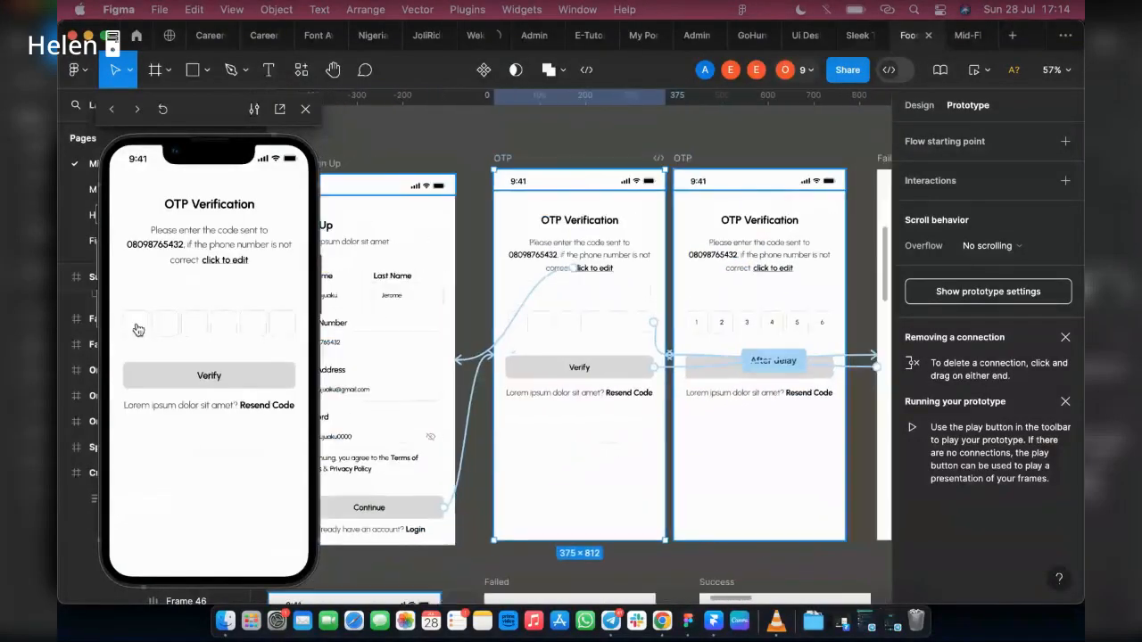
{"action": "left_click", "coordinate": [225, 327]}
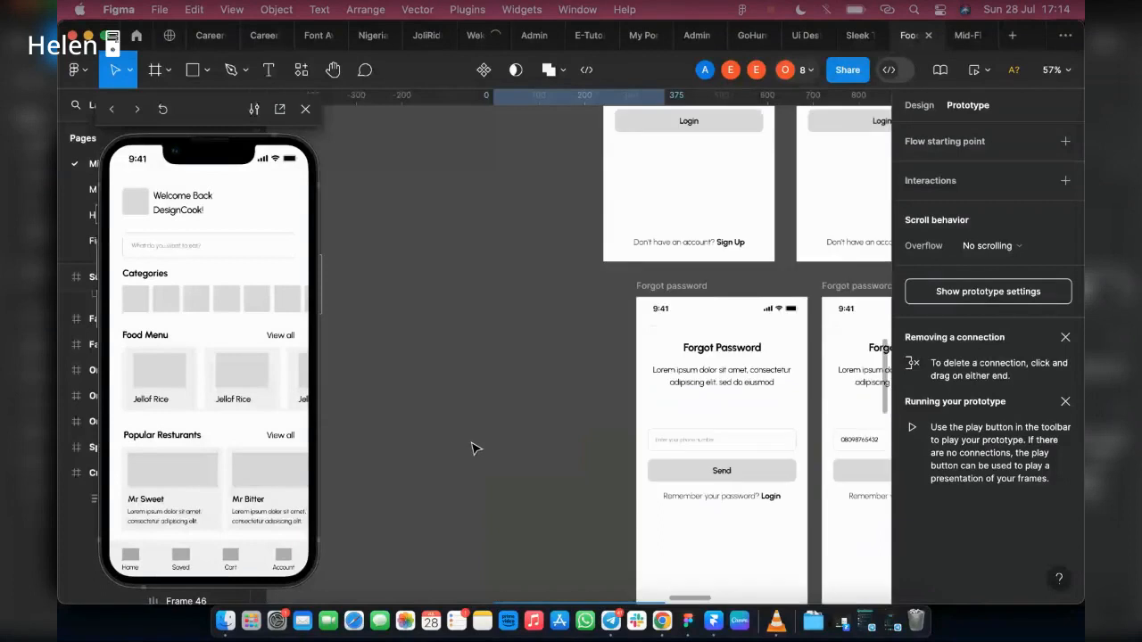
Step: Restart the preview from the Splash screen and test the login path through onboarding and Welcome to the Home screen
{"action": "scroll", "coordinate": [476, 449], "scroll_direction": "up", "scroll_amount": 15}
{"action": "left_click", "coordinate": [608, 204]}
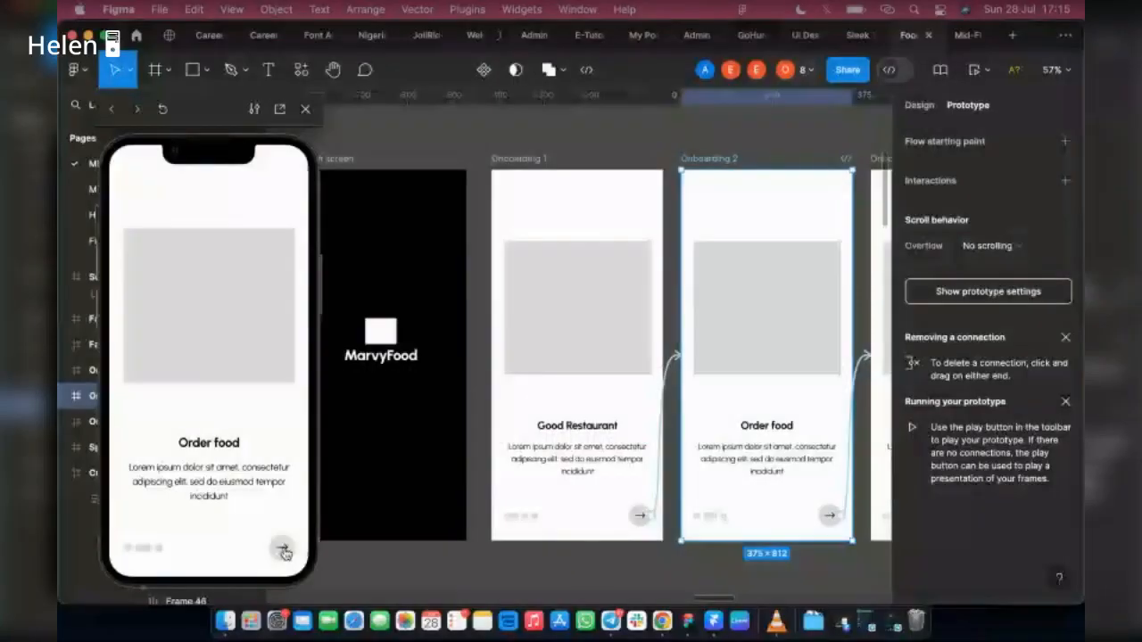
{"action": "left_click", "coordinate": [283, 550]}
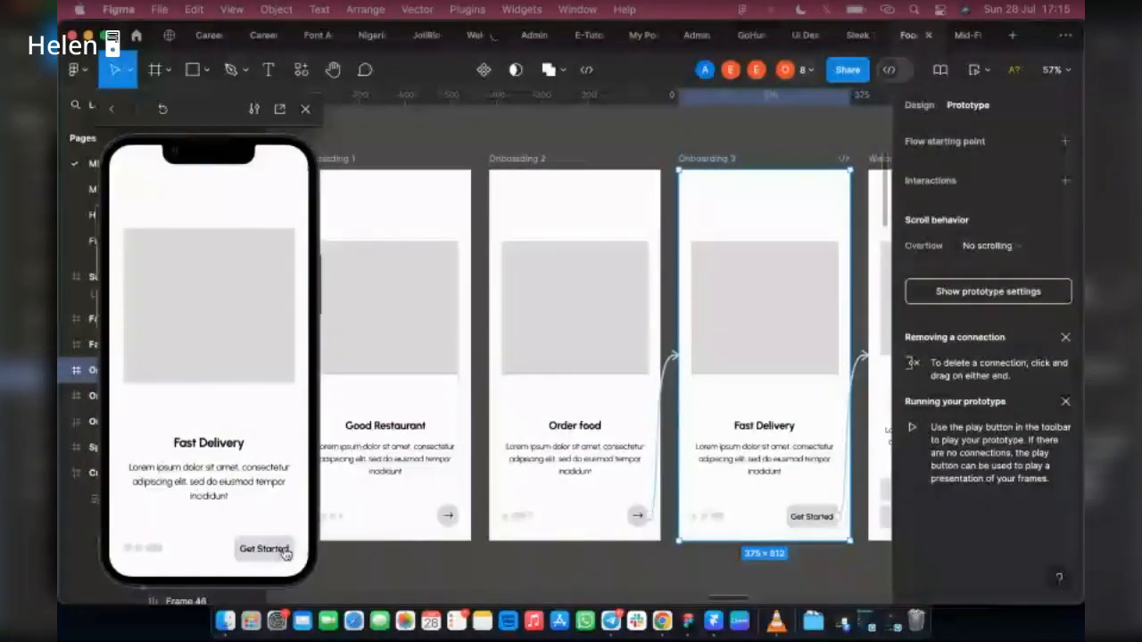
{"action": "left_click", "coordinate": [262, 549]}
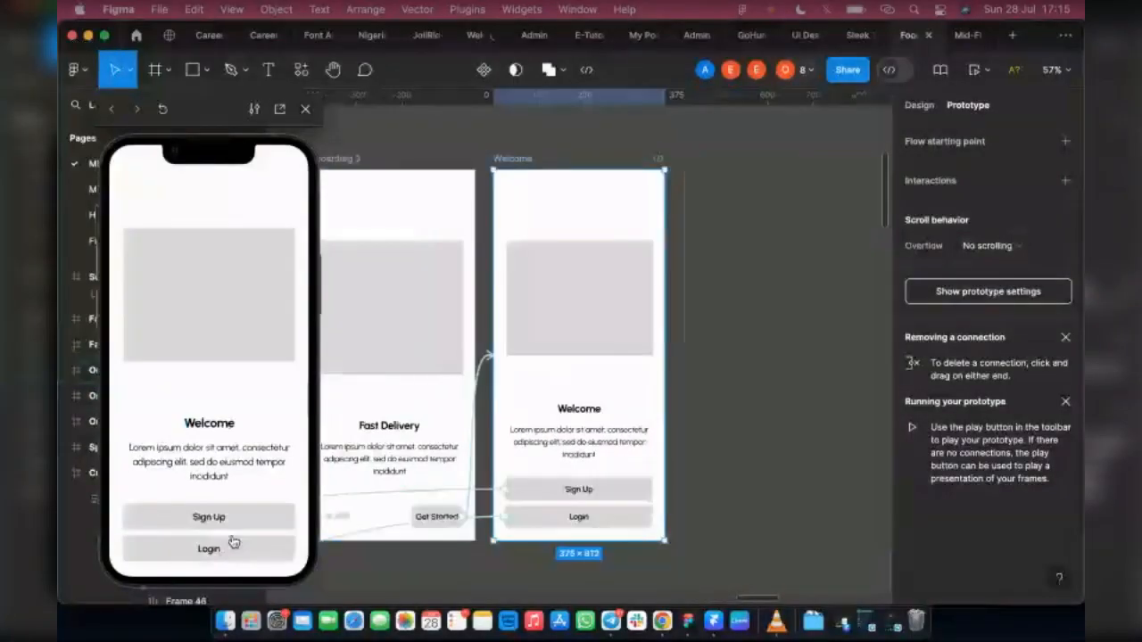
{"action": "left_click", "coordinate": [232, 543]}
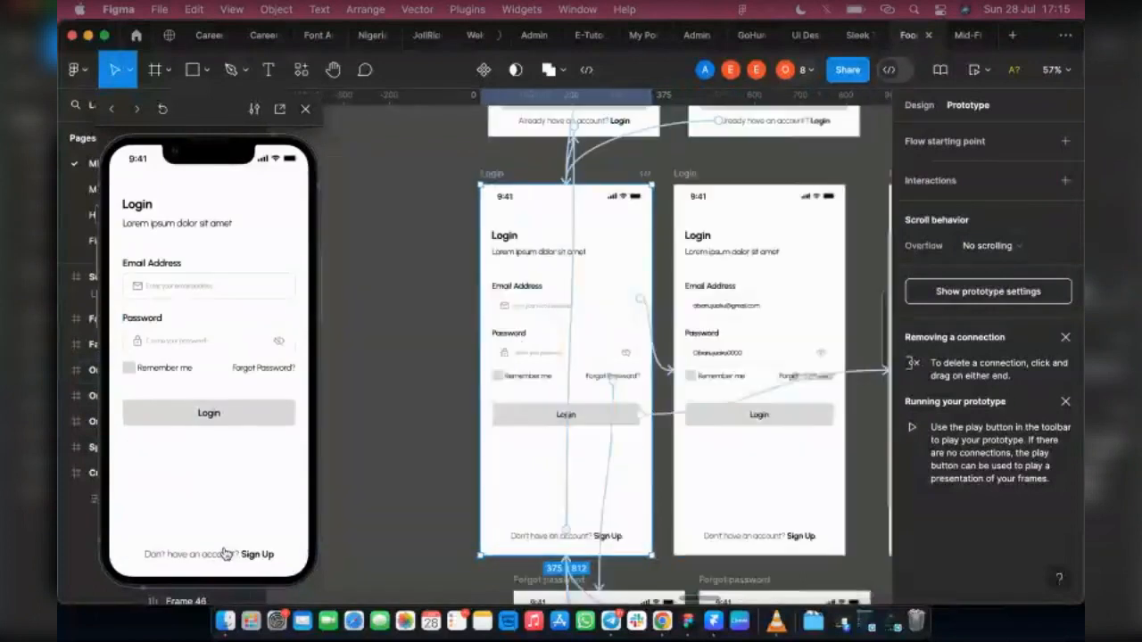
{"action": "left_click", "coordinate": [172, 286]}
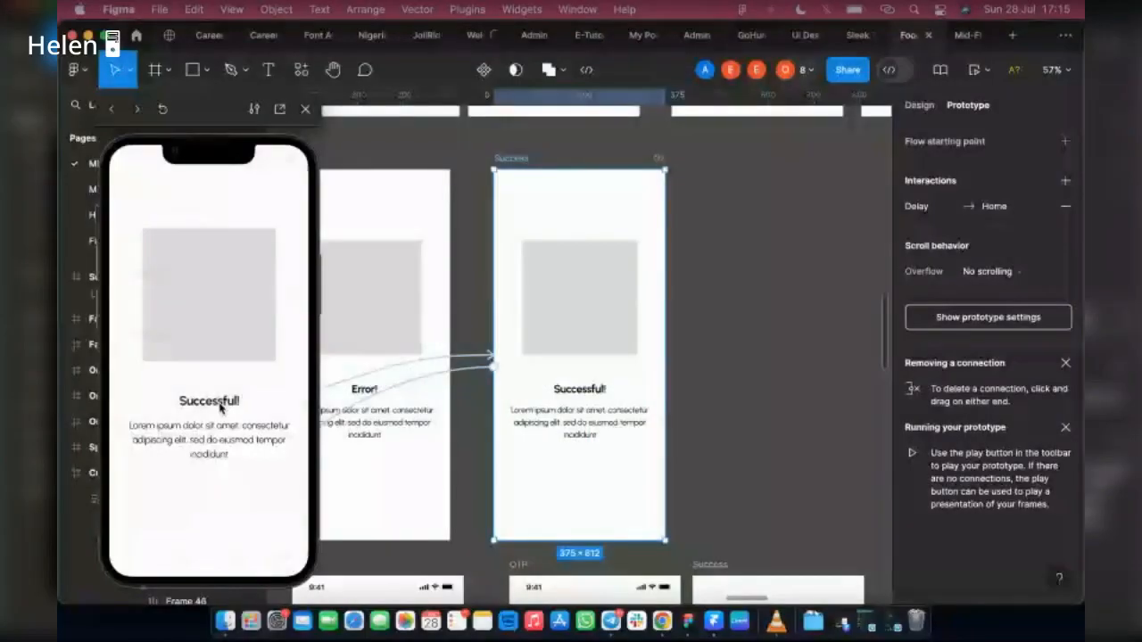
{"action": "left_click", "coordinate": [220, 408]}
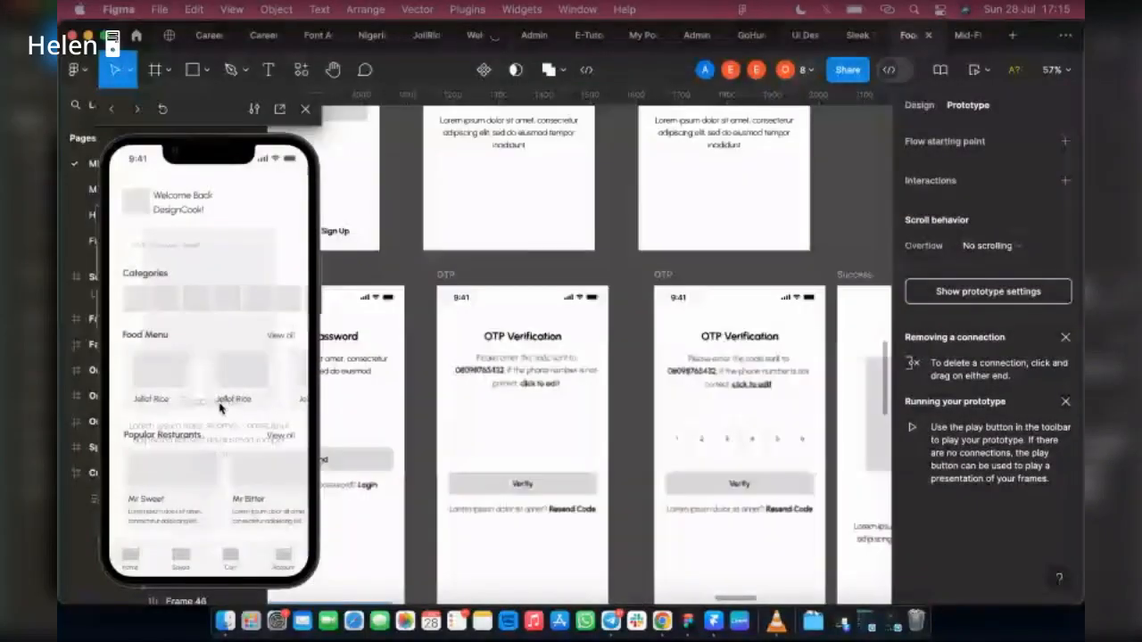
Step: Return to the Splash screen on the canvas and relaunch the Flow 1 preview
{"action": "scroll", "coordinate": [393, 399], "scroll_direction": "up", "scroll_amount": 5}
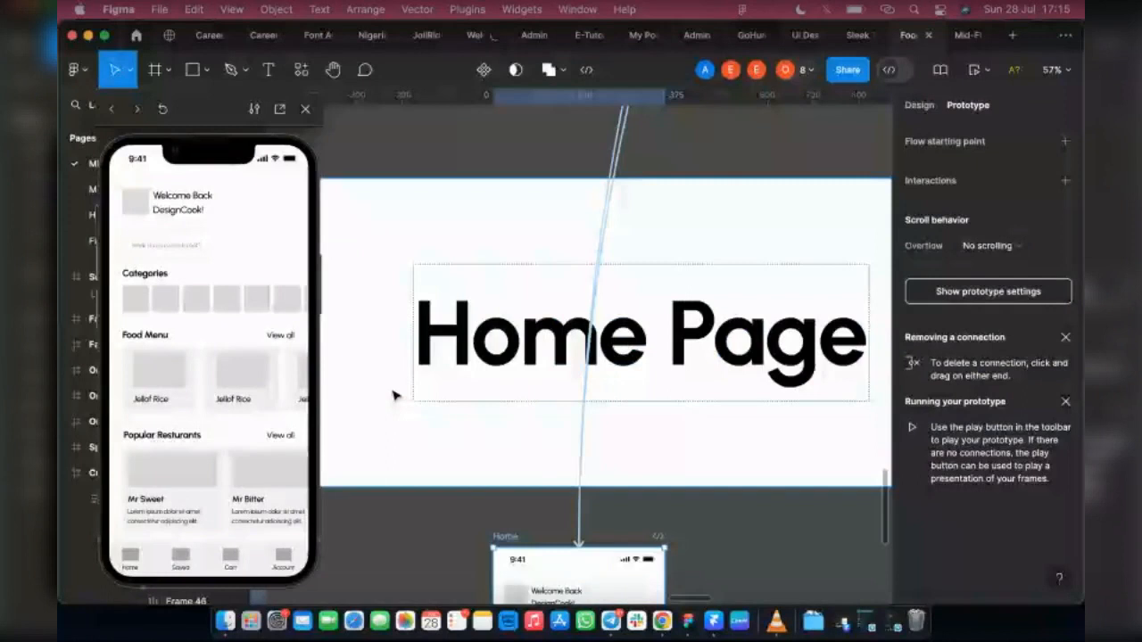
{"action": "scroll", "coordinate": [496, 386], "scroll_direction": "up", "scroll_amount": 3}
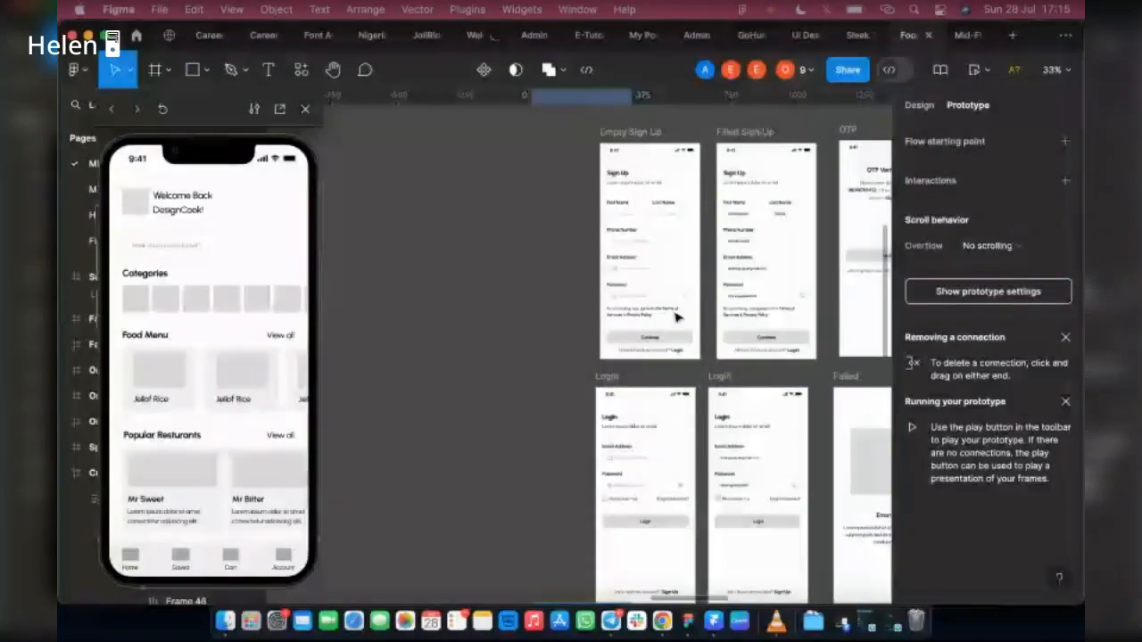
{"action": "scroll", "coordinate": [584, 221], "scroll_direction": "up", "scroll_amount": 6}
{"action": "scroll", "coordinate": [598, 196], "scroll_direction": "up", "scroll_amount": 5}
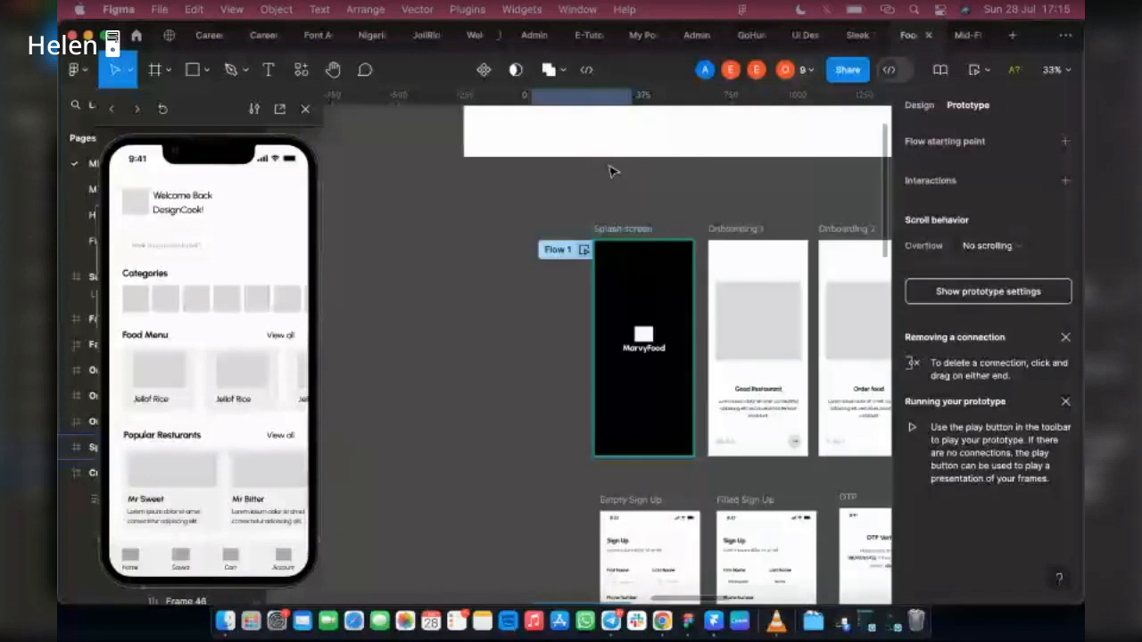
{"action": "scroll", "coordinate": [610, 171], "scroll_direction": "up", "scroll_amount": 3}
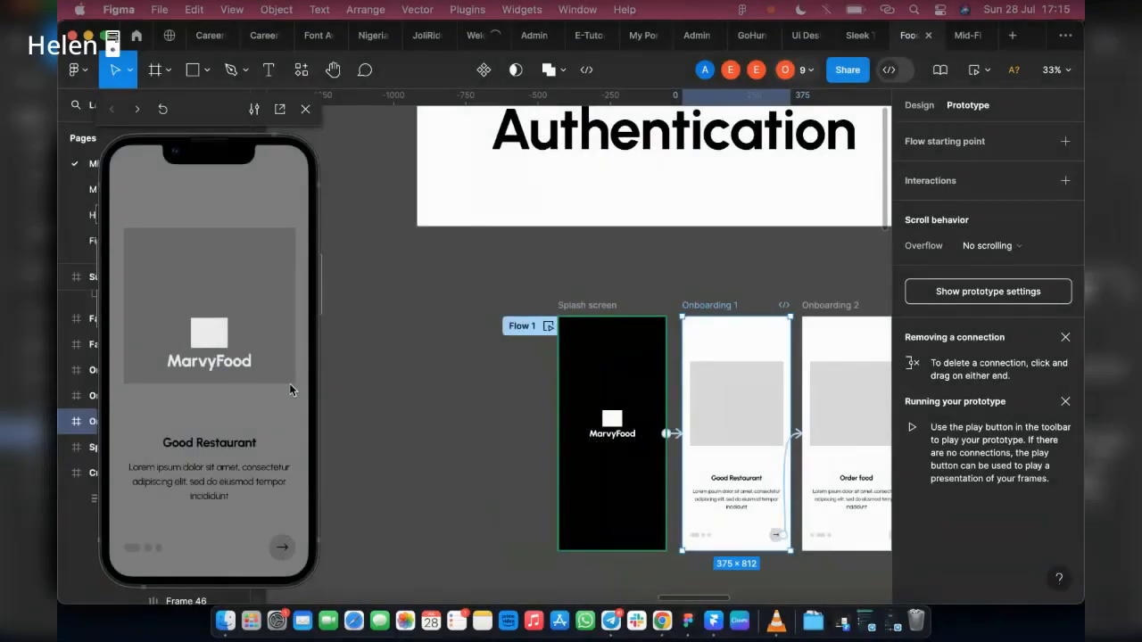
Step: Test the Forgot Password path in the preview, going through onboarding and Login and sending the phone number to reach OTP Verification
{"action": "left_click", "coordinate": [282, 548]}
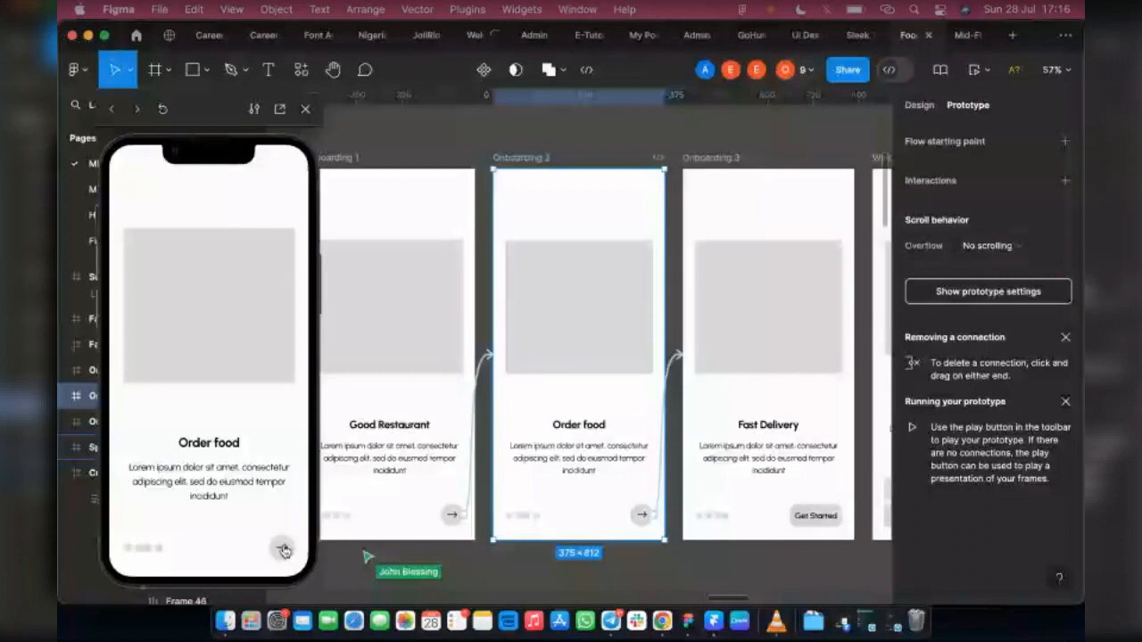
{"action": "left_click", "coordinate": [282, 548]}
{"action": "left_click", "coordinate": [281, 548]}
{"action": "left_click", "coordinate": [212, 548]}
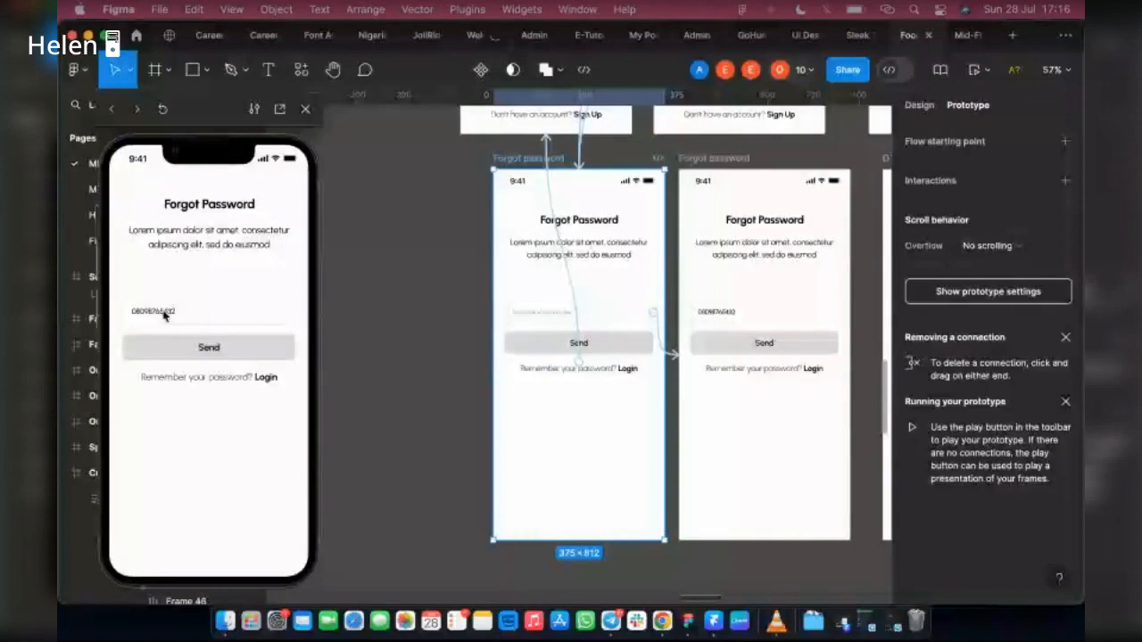
{"action": "left_click", "coordinate": [156, 340]}
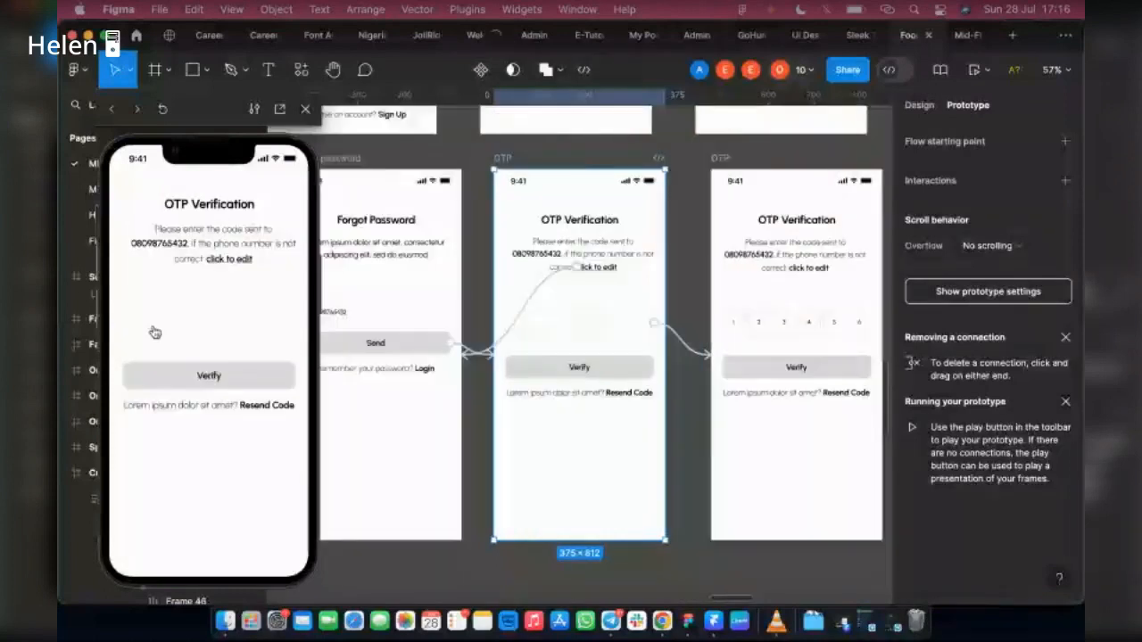
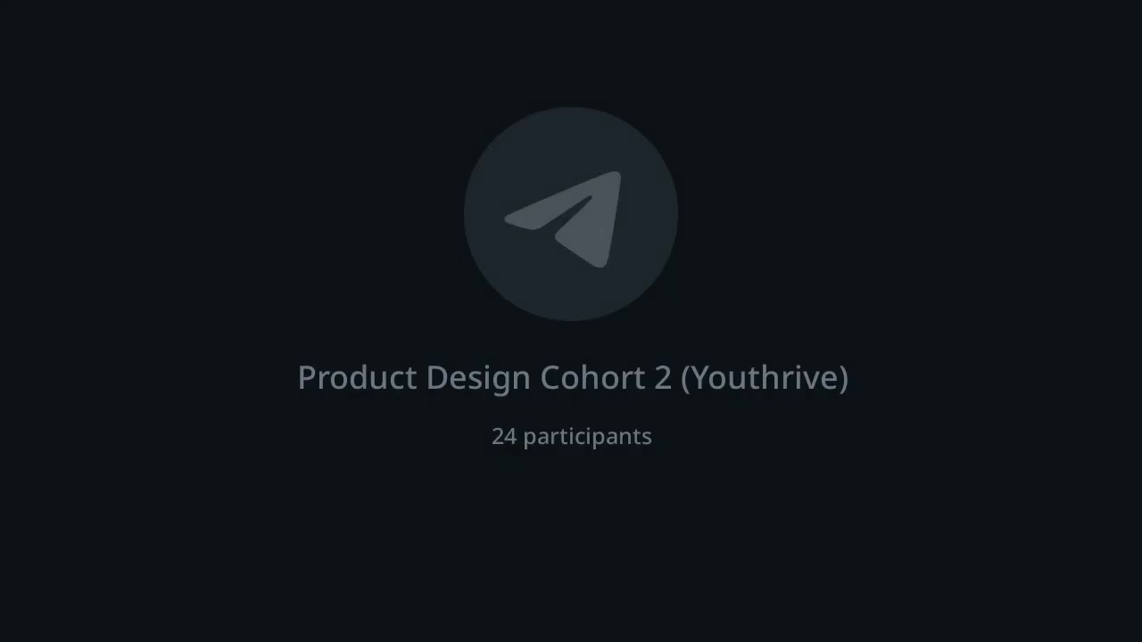
Step: In the Telegram group call, find the muted participants near the end of the member list and allow them to speak
{"action": "scroll", "coordinate": [604, 377], "scroll_direction": "down", "scroll_amount": 5}
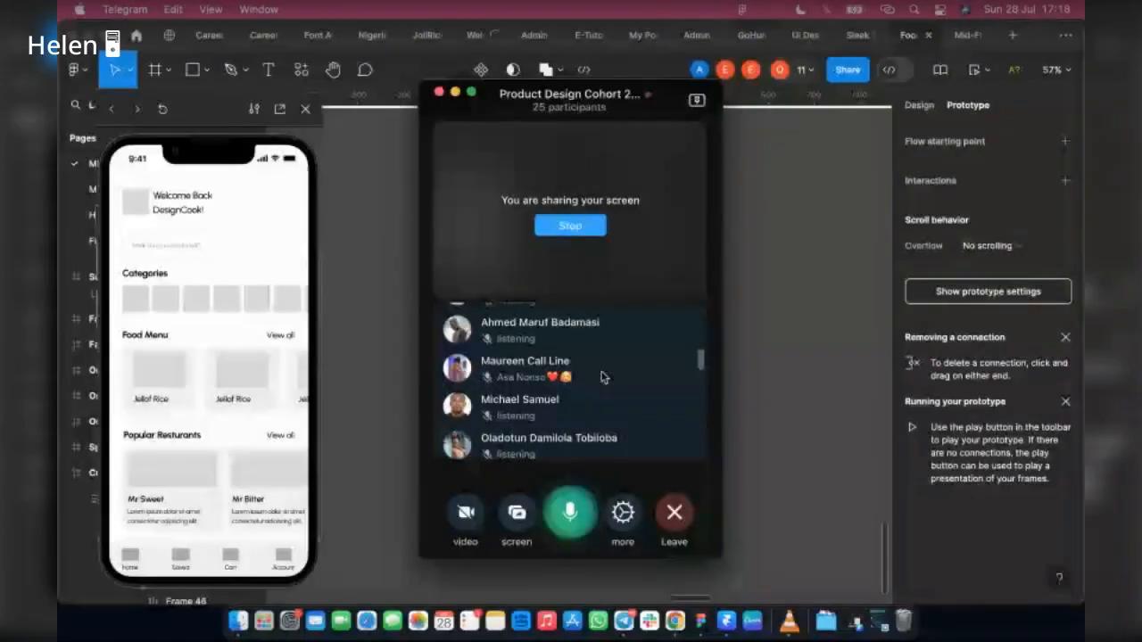
{"action": "scroll", "coordinate": [600, 401], "scroll_direction": "down", "scroll_amount": 5}
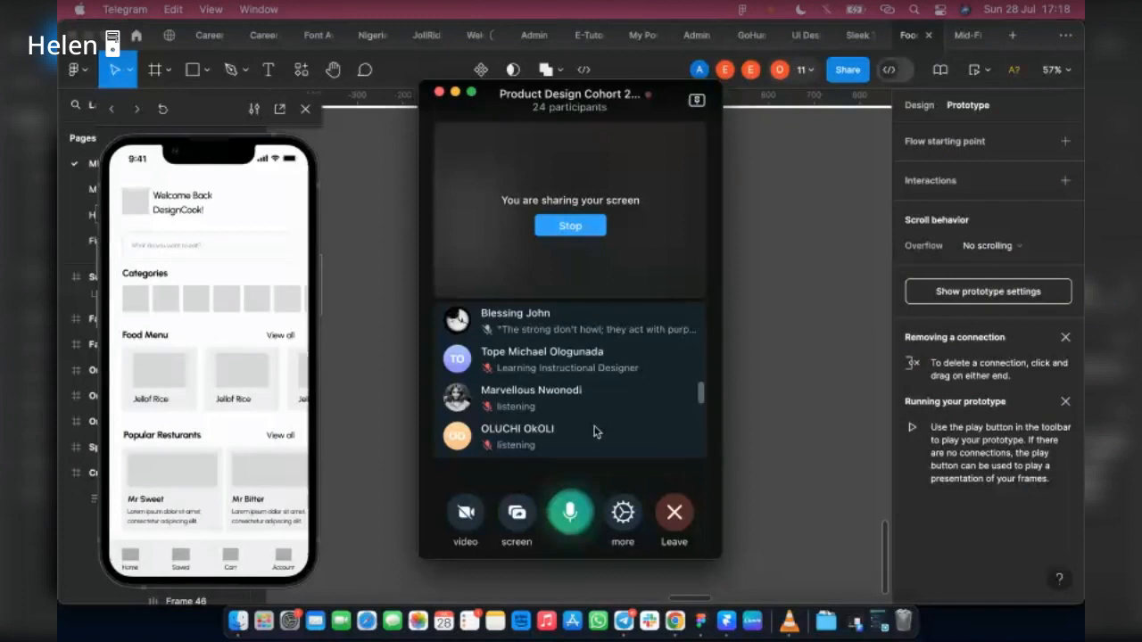
{"action": "left_click", "coordinate": [596, 432]}
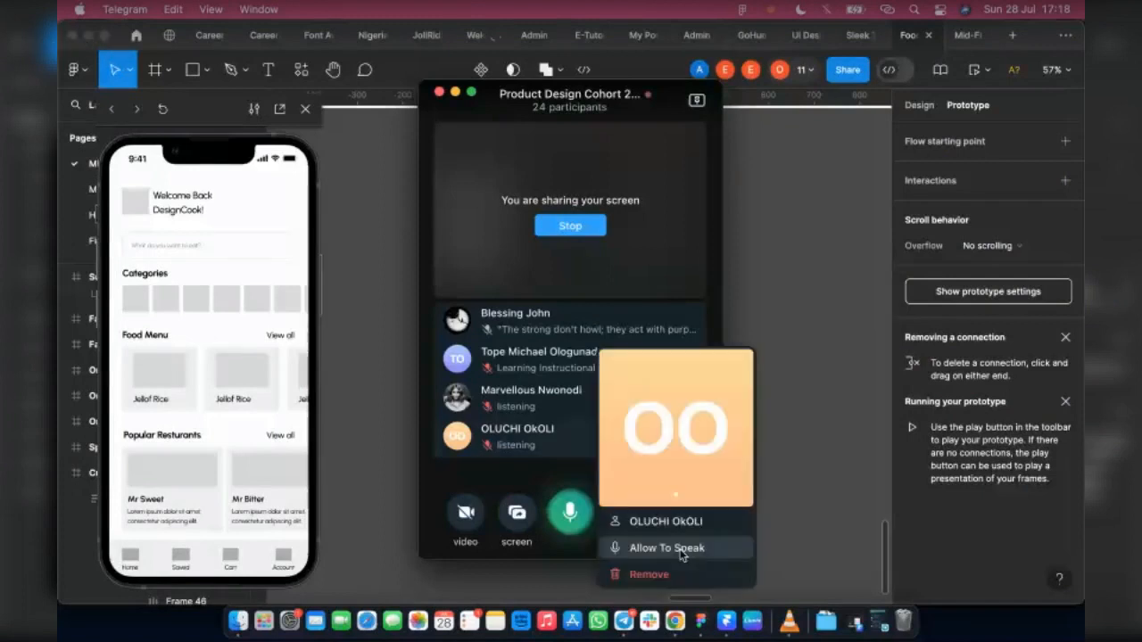
{"action": "left_click", "coordinate": [680, 550]}
{"action": "left_click", "coordinate": [551, 436]}
{"action": "left_click", "coordinate": [631, 552]}
{"action": "scroll", "coordinate": [606, 392], "scroll_direction": "up", "scroll_amount": 5}
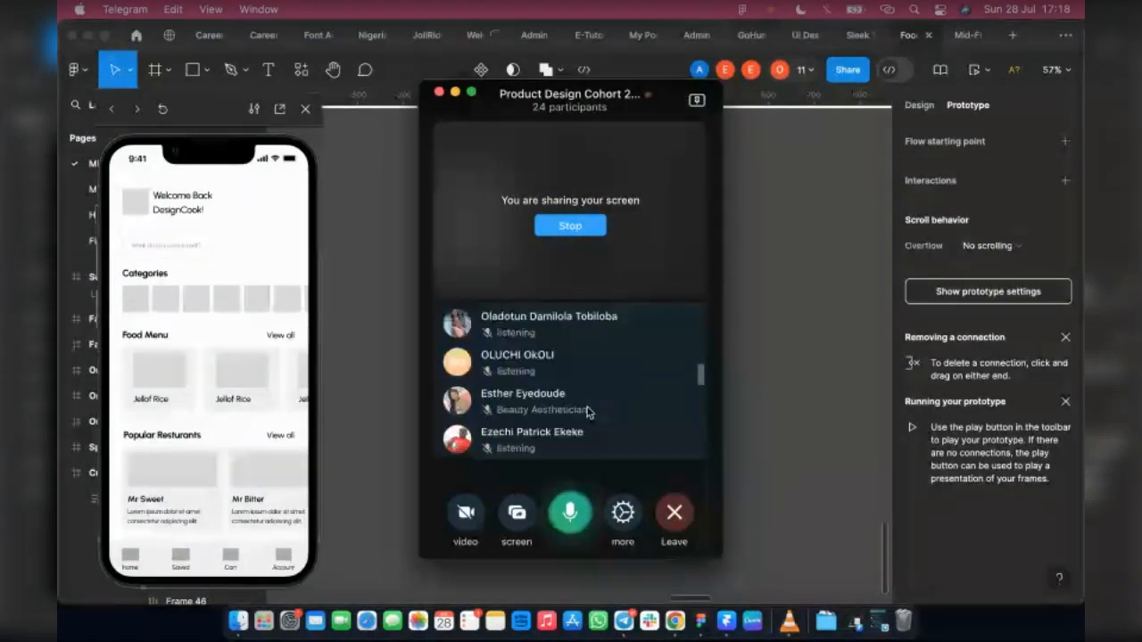
{"action": "scroll", "coordinate": [597, 401], "scroll_direction": "up", "scroll_amount": 2}
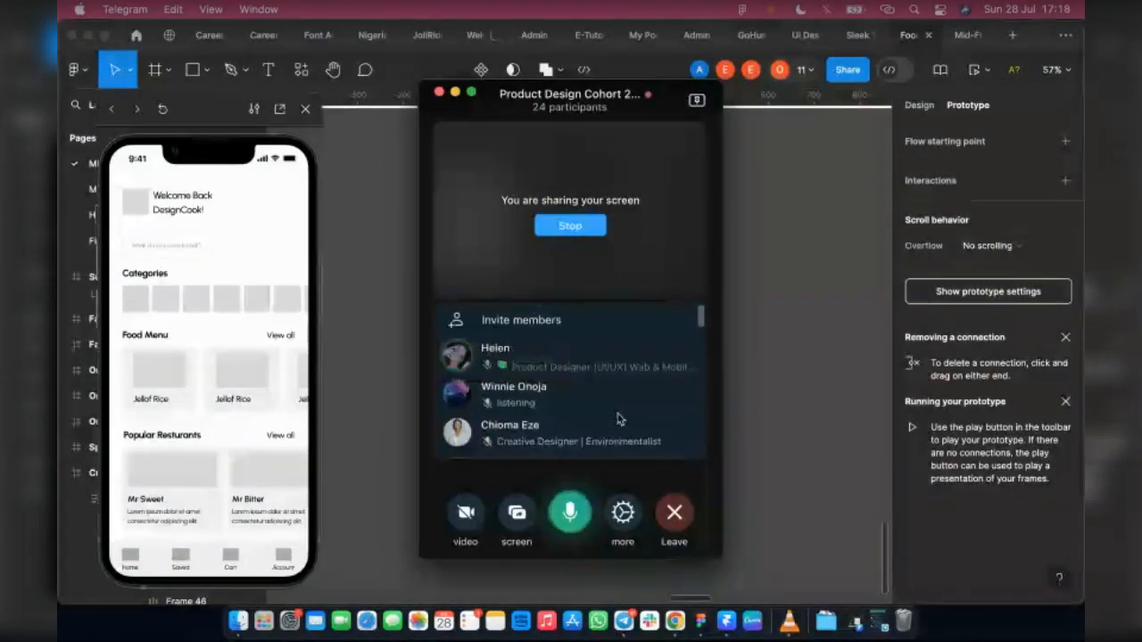
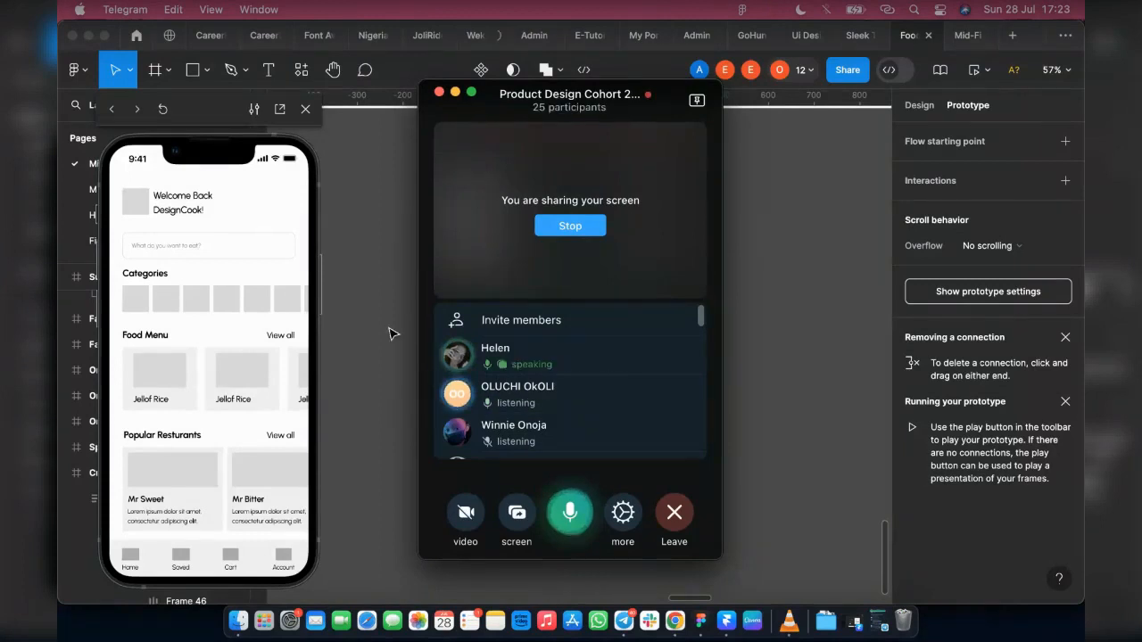
Step: Switch back to Figma and place a copy of the Login screen's empty password field on the blank canvas beside that screen
{"action": "left_click", "coordinate": [606, 392]}
{"action": "scroll", "coordinate": [625, 401], "scroll_direction": "up", "scroll_amount": 5}
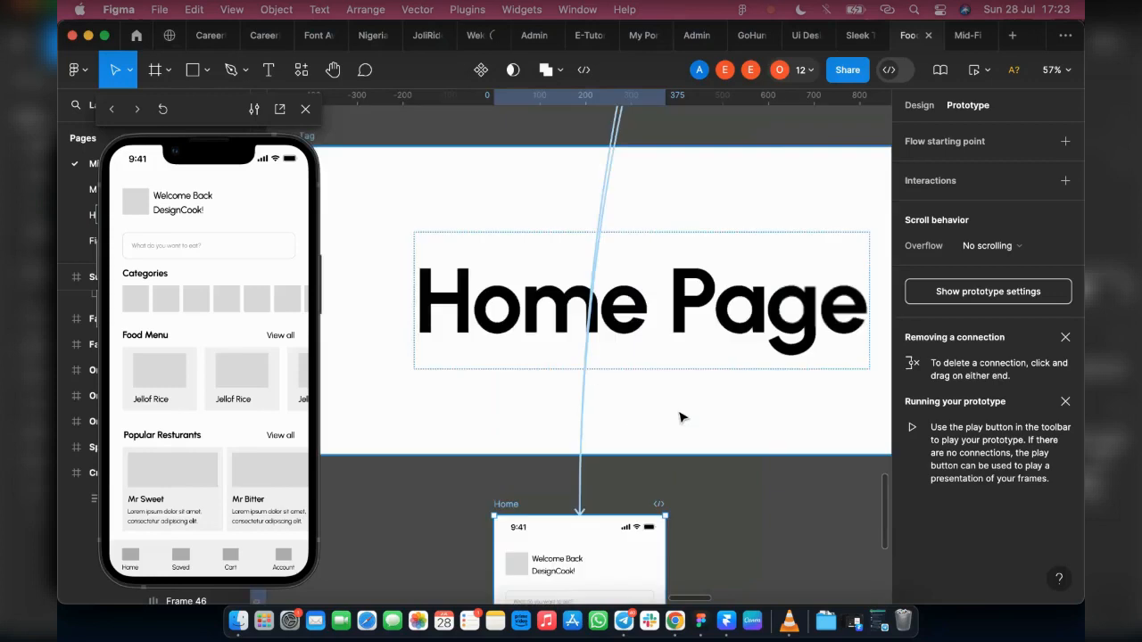
{"action": "scroll", "coordinate": [803, 223], "scroll_direction": "up", "scroll_amount": 3}
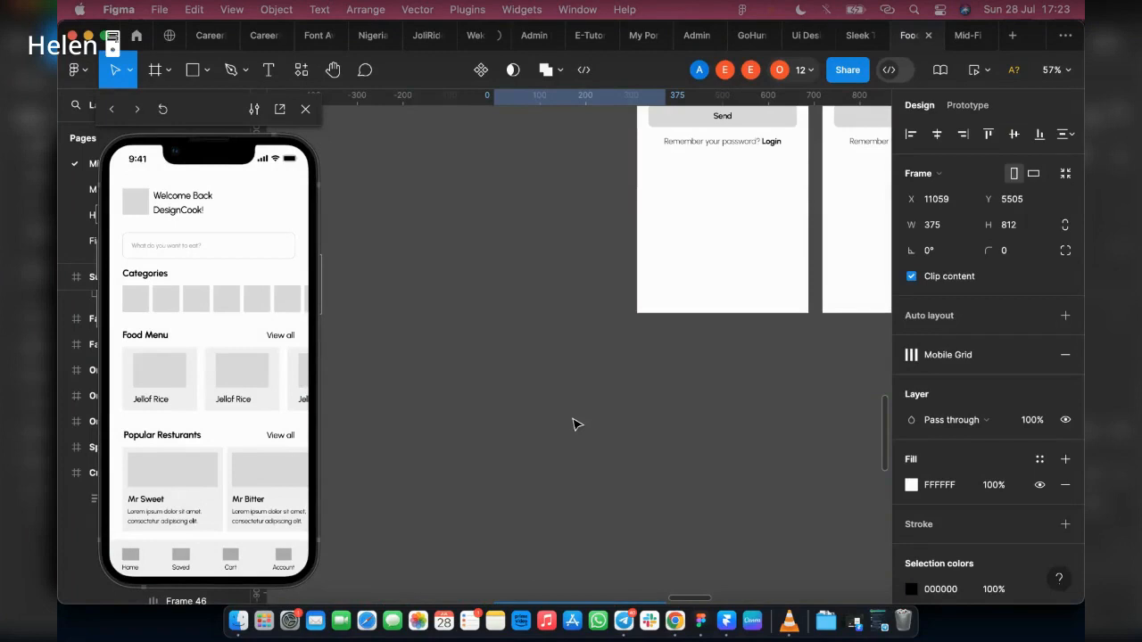
{"action": "scroll", "coordinate": [415, 385], "scroll_direction": "up", "scroll_amount": 4}
{"action": "scroll", "coordinate": [416, 384], "scroll_direction": "right", "scroll_amount": 4}
{"action": "scroll", "coordinate": [416, 384], "scroll_direction": "up", "scroll_amount": 5}
{"action": "scroll", "coordinate": [416, 384], "scroll_direction": "right", "scroll_amount": 4}
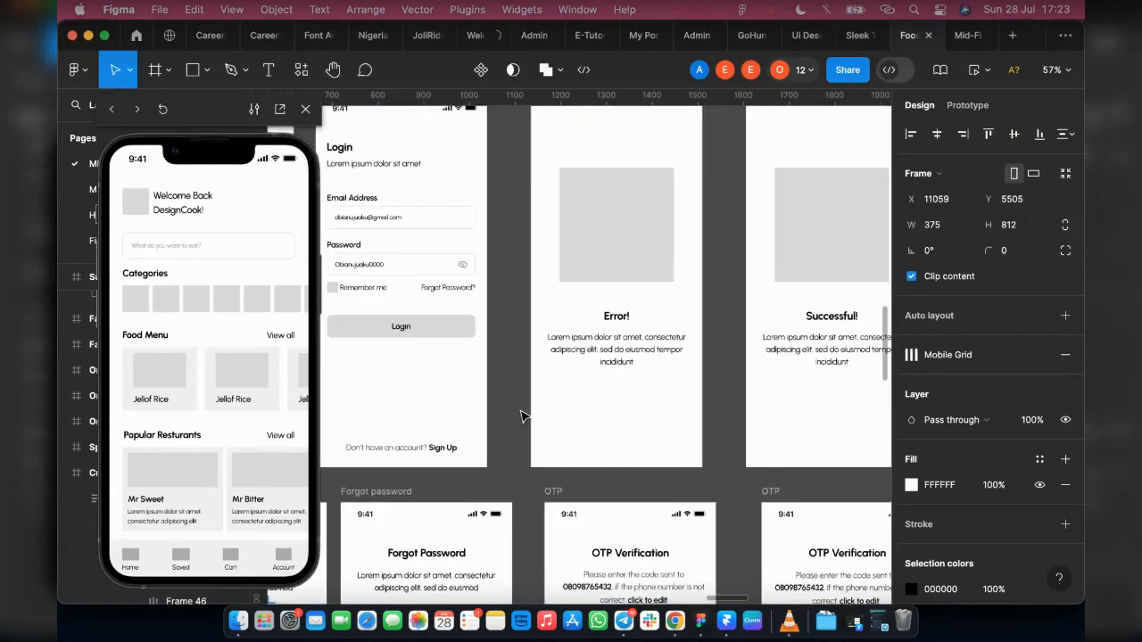
{"action": "scroll", "coordinate": [525, 416], "scroll_direction": "up", "scroll_amount": 3}
{"action": "scroll", "coordinate": [524, 416], "scroll_direction": "left", "scroll_amount": 5}
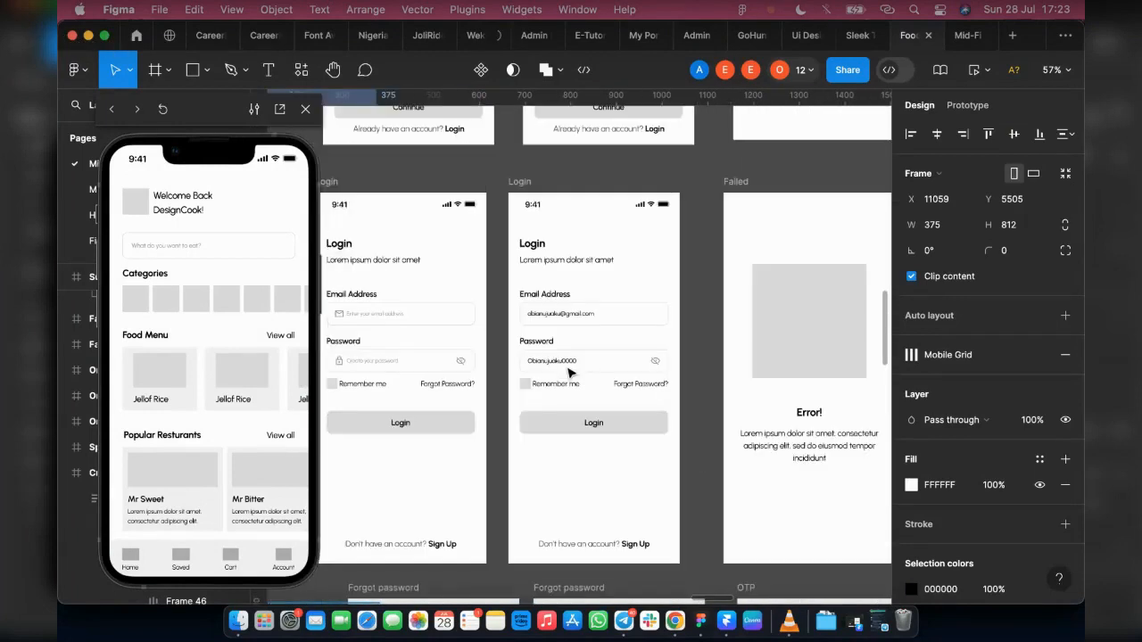
{"action": "scroll", "coordinate": [568, 372], "scroll_direction": "left", "scroll_amount": 4}
{"action": "left_click_drag", "start_coordinate": [543, 363], "coordinate": [370, 359]}
{"action": "scroll", "coordinate": [371, 358], "scroll_direction": "left", "scroll_amount": 3}
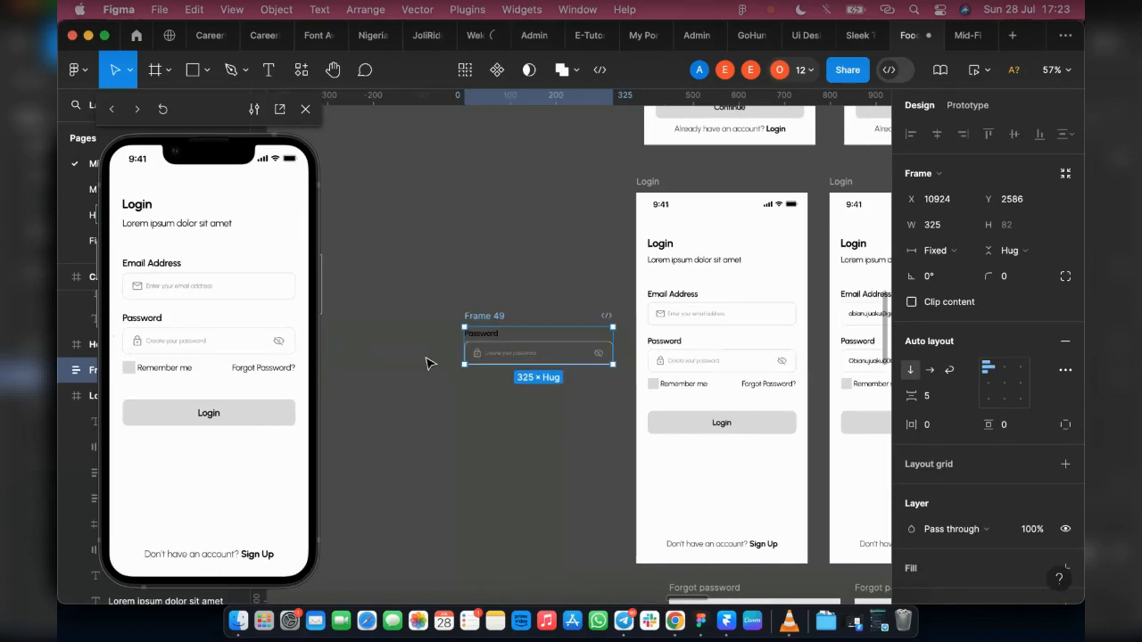
Step: Place a copy of the field's lock icon and "Create your password" placeholder just below the copied password field
{"action": "scroll", "coordinate": [471, 339], "scroll_direction": "up", "scroll_amount": 10}
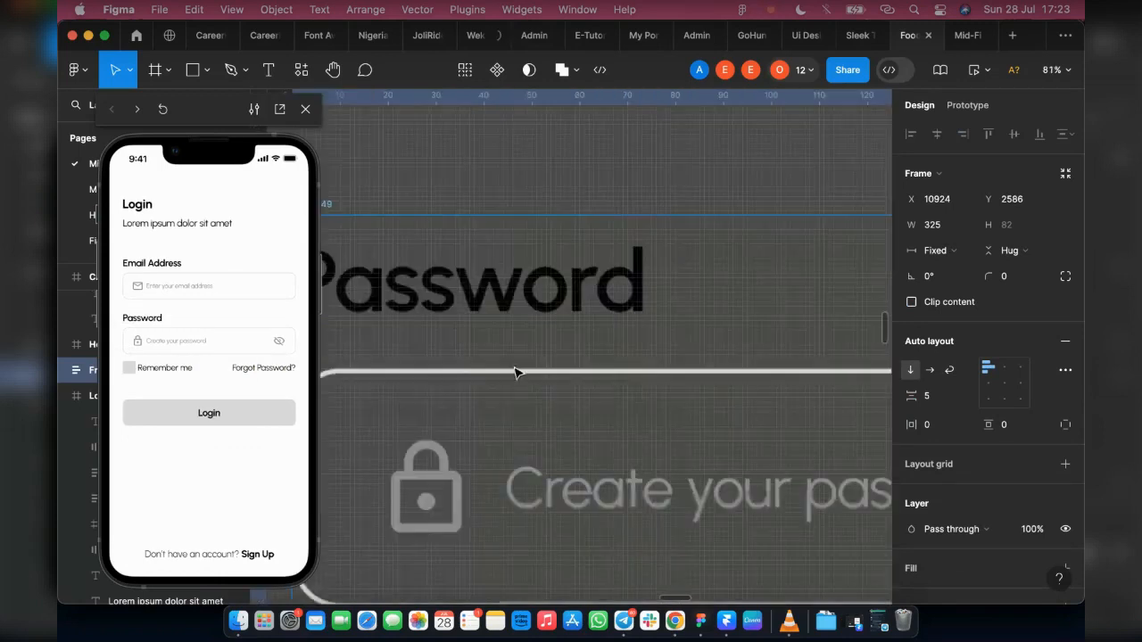
{"action": "scroll", "coordinate": [473, 414], "scroll_direction": "down", "scroll_amount": 3}
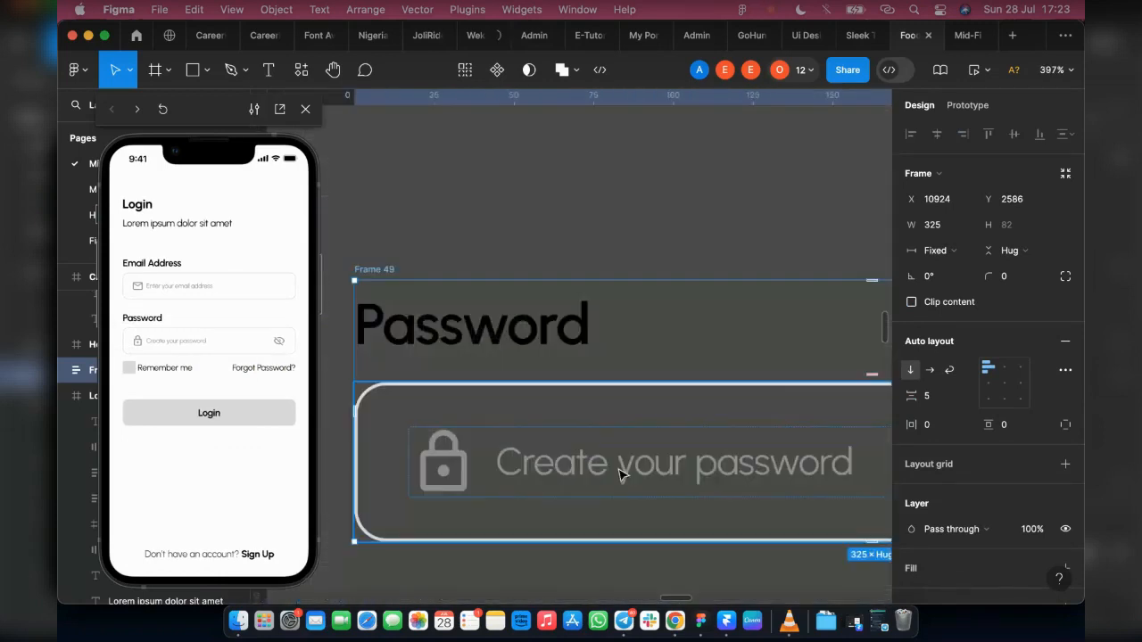
{"action": "double_click", "coordinate": [514, 452]}
{"action": "scroll", "coordinate": [518, 450], "scroll_direction": "down", "scroll_amount": 10}
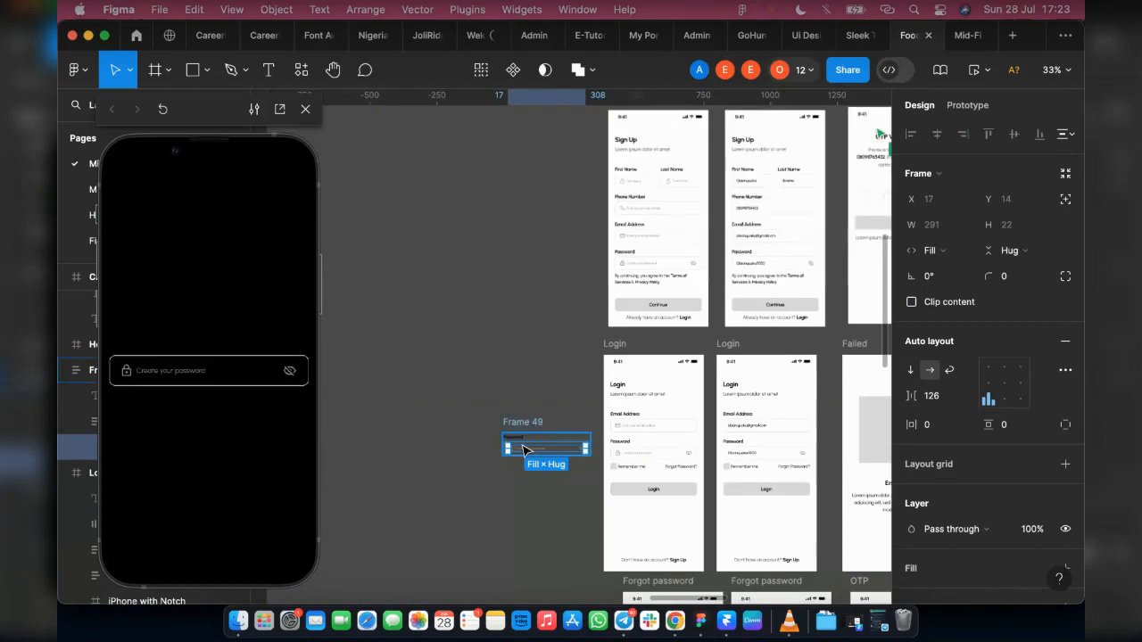
{"action": "scroll", "coordinate": [516, 448], "scroll_direction": "up", "scroll_amount": 5}
{"action": "scroll", "coordinate": [516, 446], "scroll_direction": "up", "scroll_amount": 6}
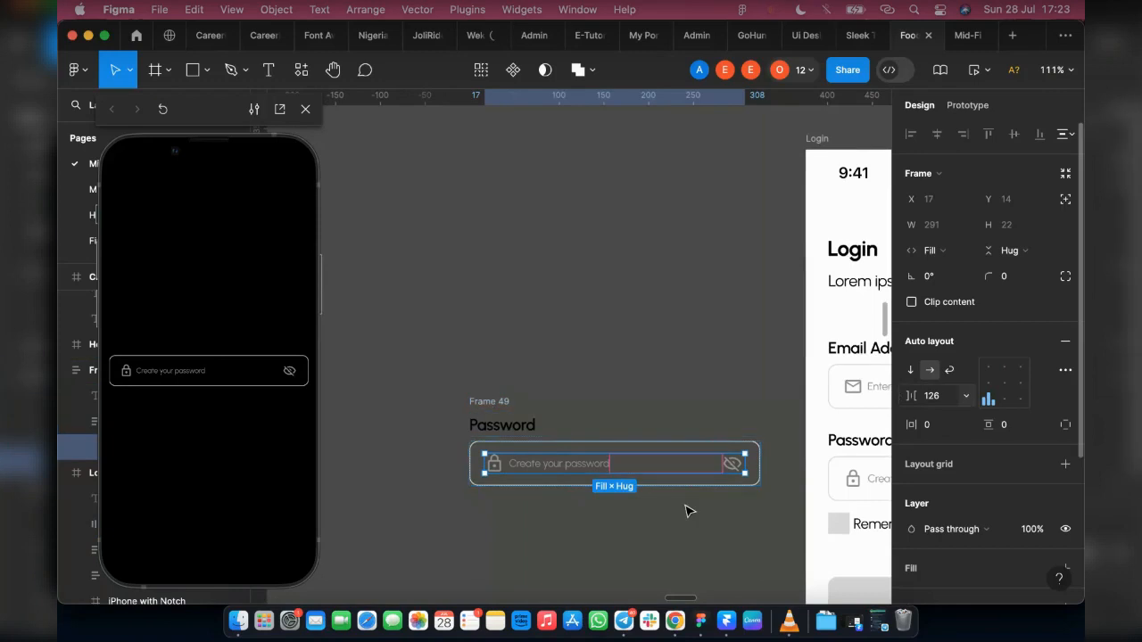
{"action": "scroll", "coordinate": [545, 462], "scroll_direction": "up", "scroll_amount": 2}
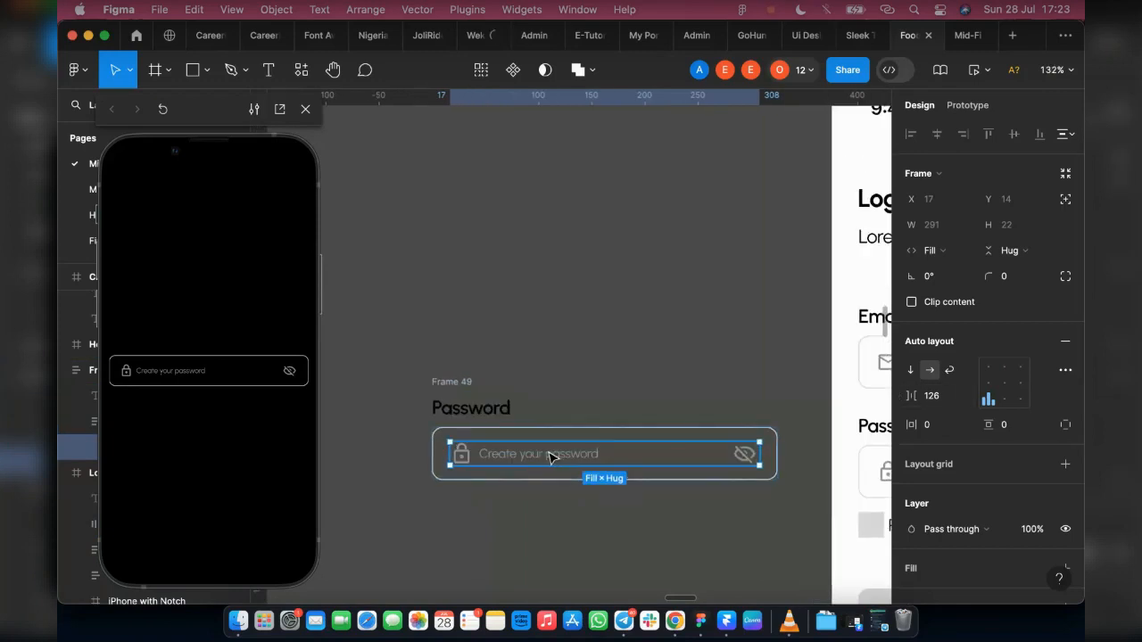
{"action": "double_click", "coordinate": [552, 455]}
{"action": "left_click_drag", "start_coordinate": [581, 533], "coordinate": [521, 527]}
Step: Copy the eye-off icon beside the duplicated placeholder and enclose all the pieces in a white frame about 379 × 224
{"action": "left_click", "coordinate": [738, 457]}
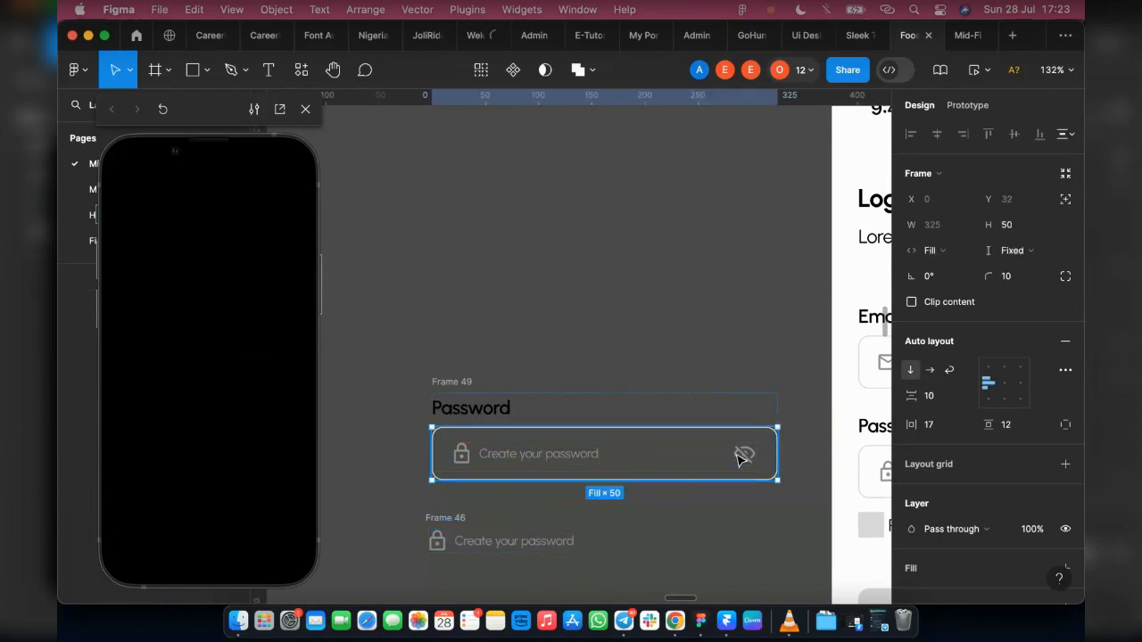
{"action": "double_click", "coordinate": [738, 457]}
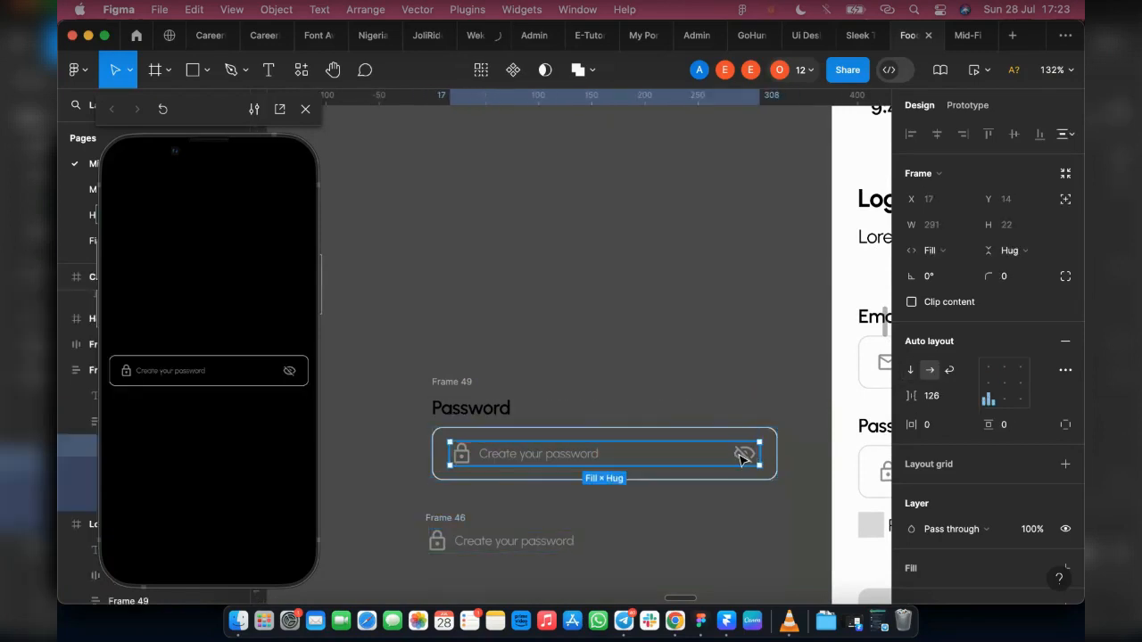
{"action": "double_click", "coordinate": [741, 457]}
{"action": "left_click_drag", "start_coordinate": [741, 457], "coordinate": [663, 540]}
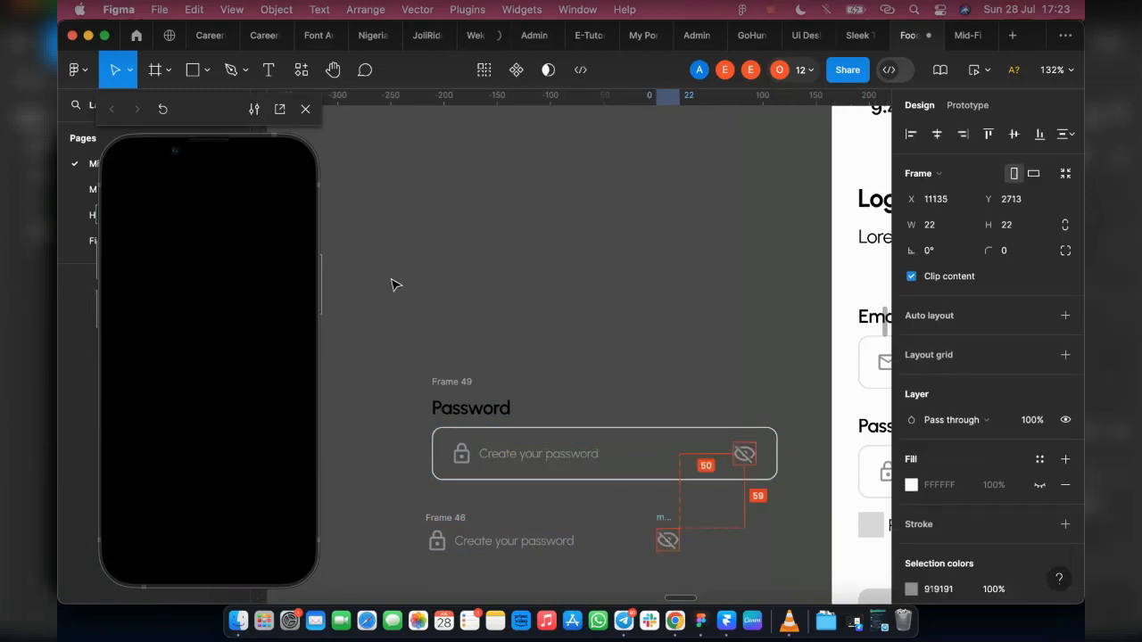
{"action": "key", "text": "f"}
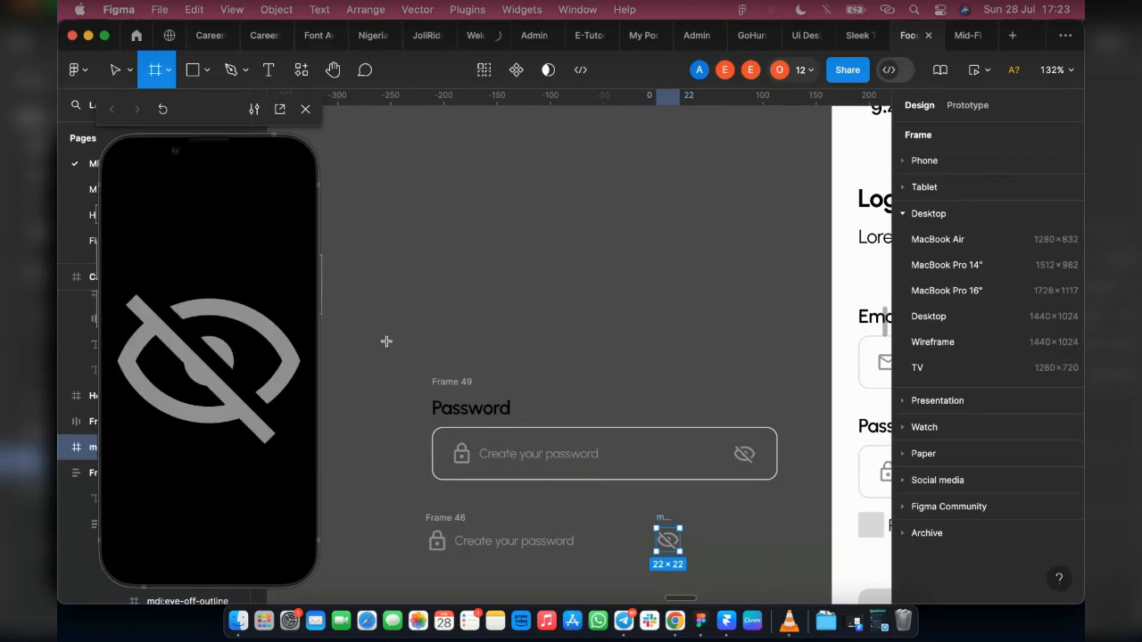
{"action": "mouse_move", "coordinate": [398, 346]}
{"action": "left_mouse_down"}
{"action": "mouse_move", "coordinate": [758, 599]}
{"action": "mouse_move", "coordinate": [768, 474]}
{"action": "mouse_move", "coordinate": [798, 375]}
{"action": "mouse_move", "coordinate": [802, 409]}
{"action": "left_mouse_up"}
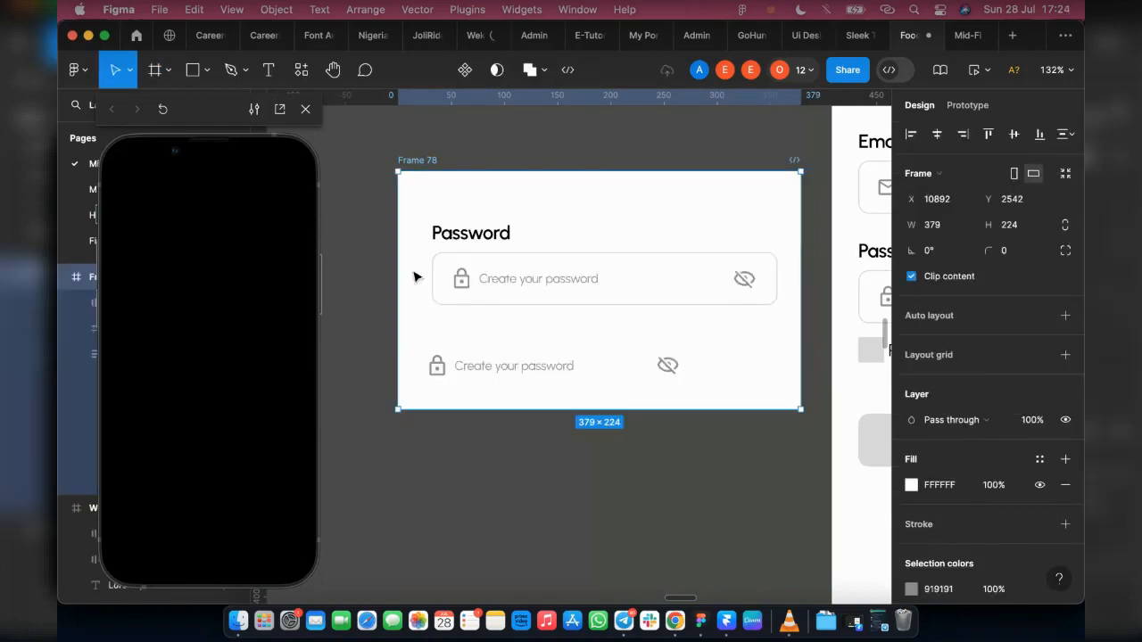
Step: Ungroup the duplicated lock icon and placeholder, and select the lock, the placeholder text and the eye-off icon one by one
{"action": "left_click", "coordinate": [443, 368]}
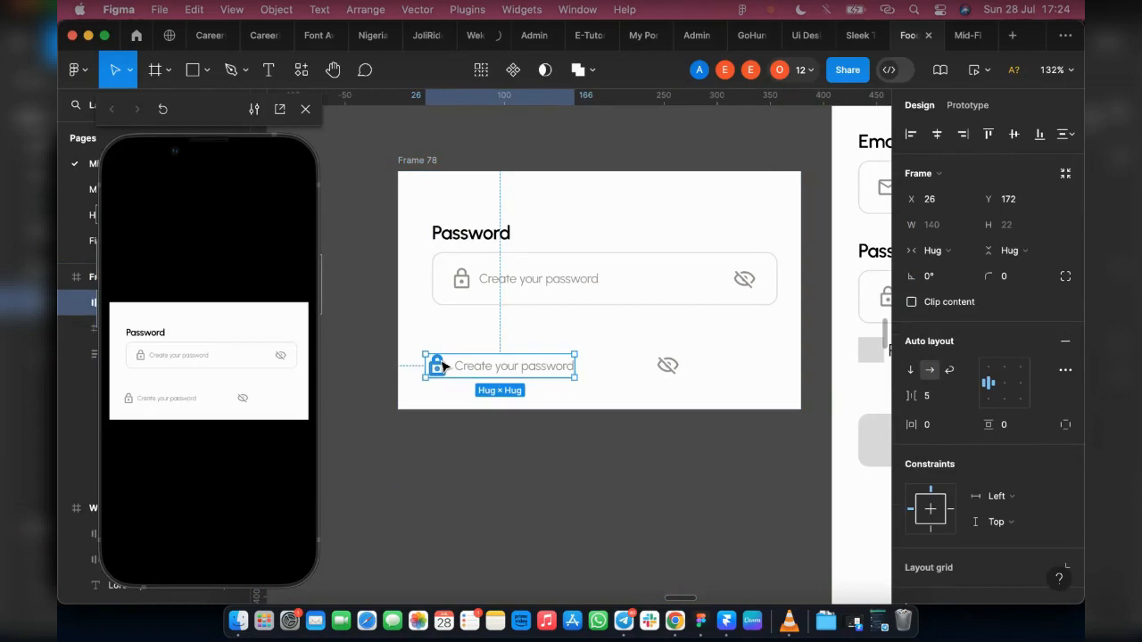
{"action": "key", "text": "Return"}
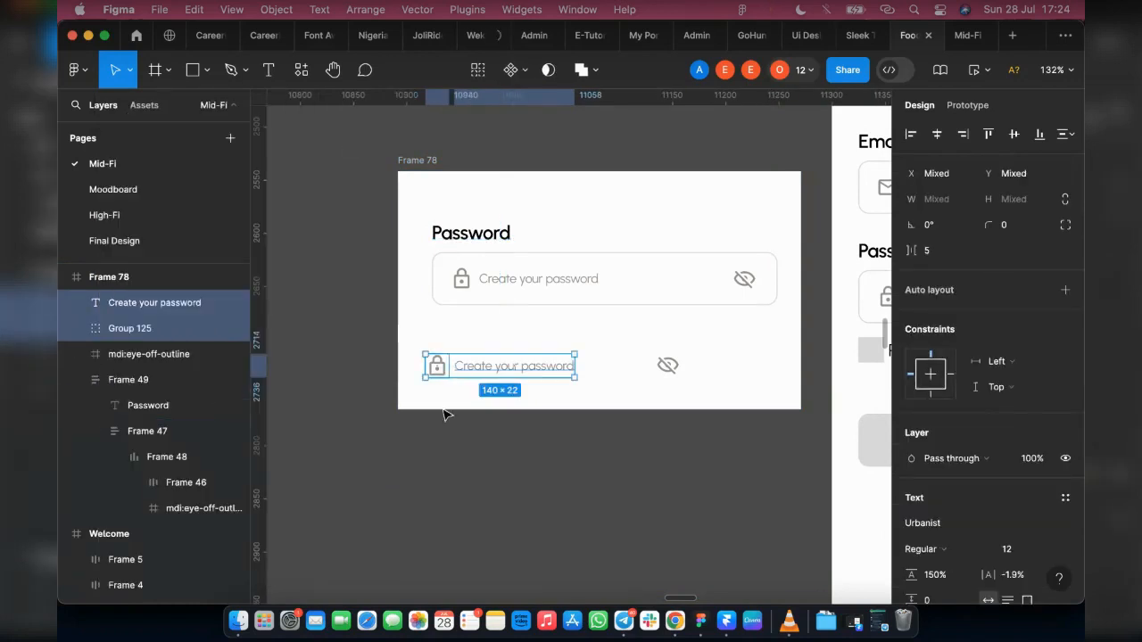
{"action": "left_click", "coordinate": [439, 369]}
{"action": "left_click", "coordinate": [438, 353]}
{"action": "left_click", "coordinate": [437, 364]}
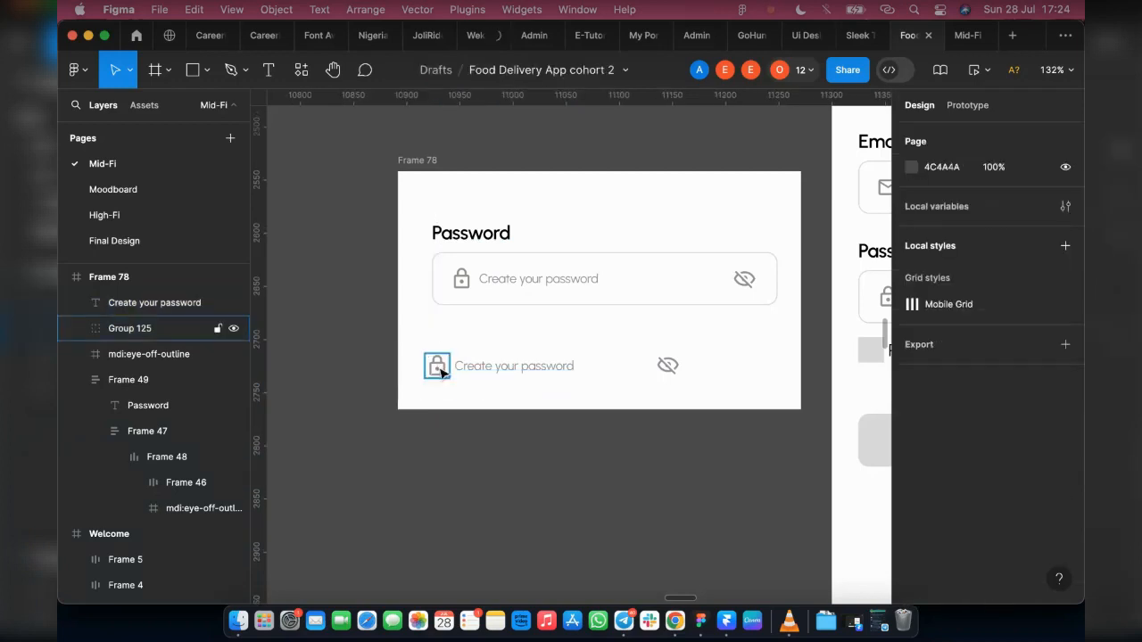
{"action": "left_click", "coordinate": [518, 366]}
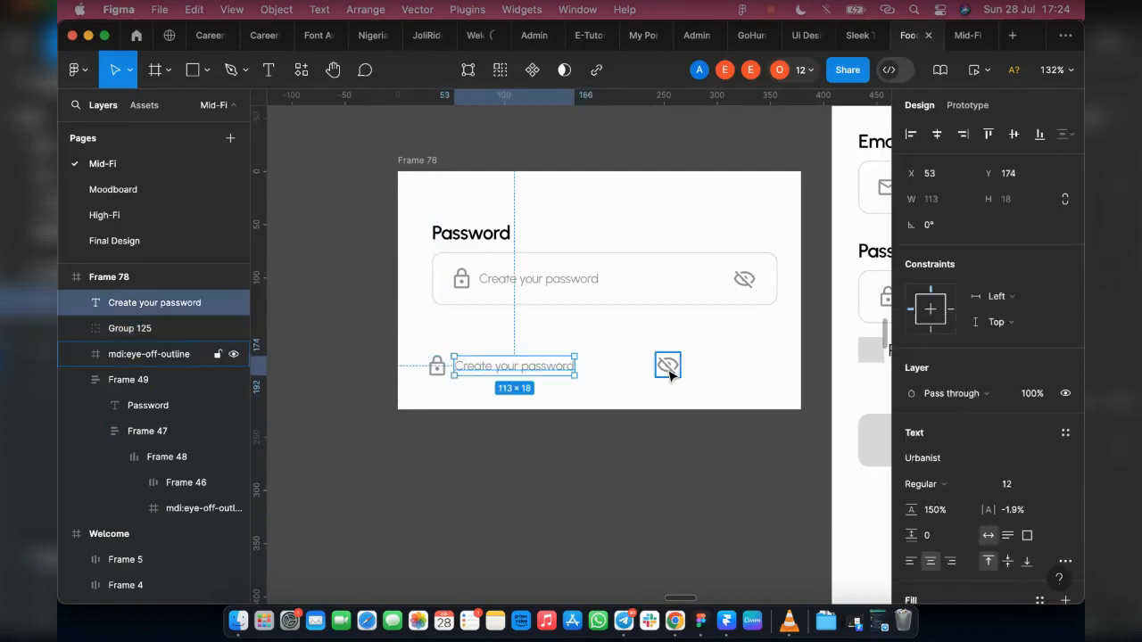
{"action": "left_click", "coordinate": [664, 366]}
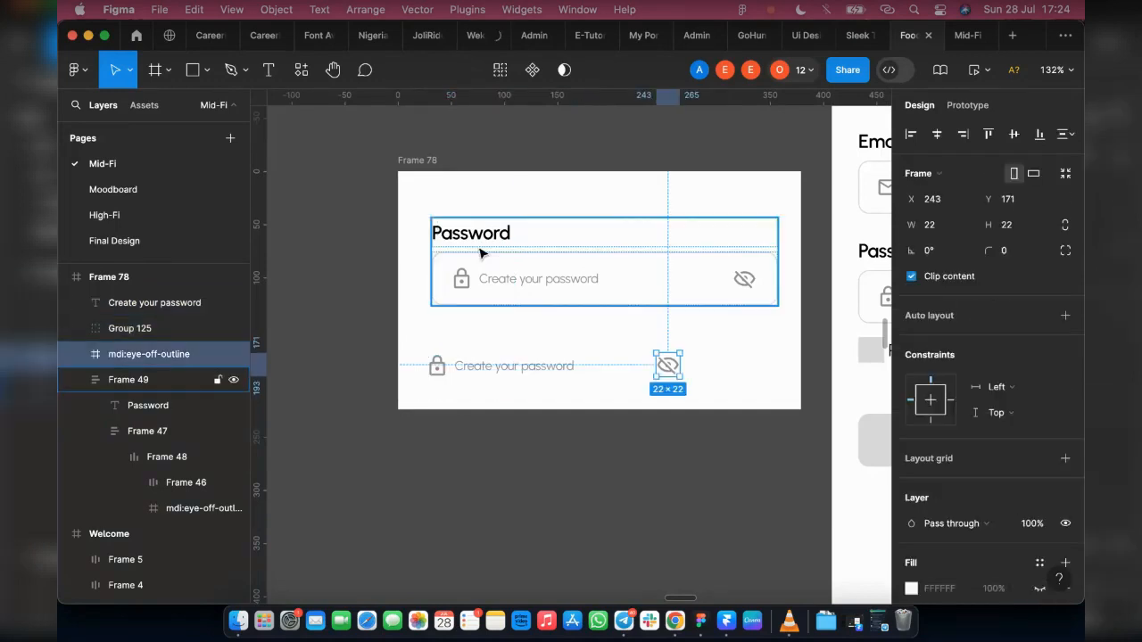
Step: Copy the Password label above the loose parts with auto width, and extend the surrounding frame's height to about 330
{"action": "left_click", "coordinate": [480, 239]}
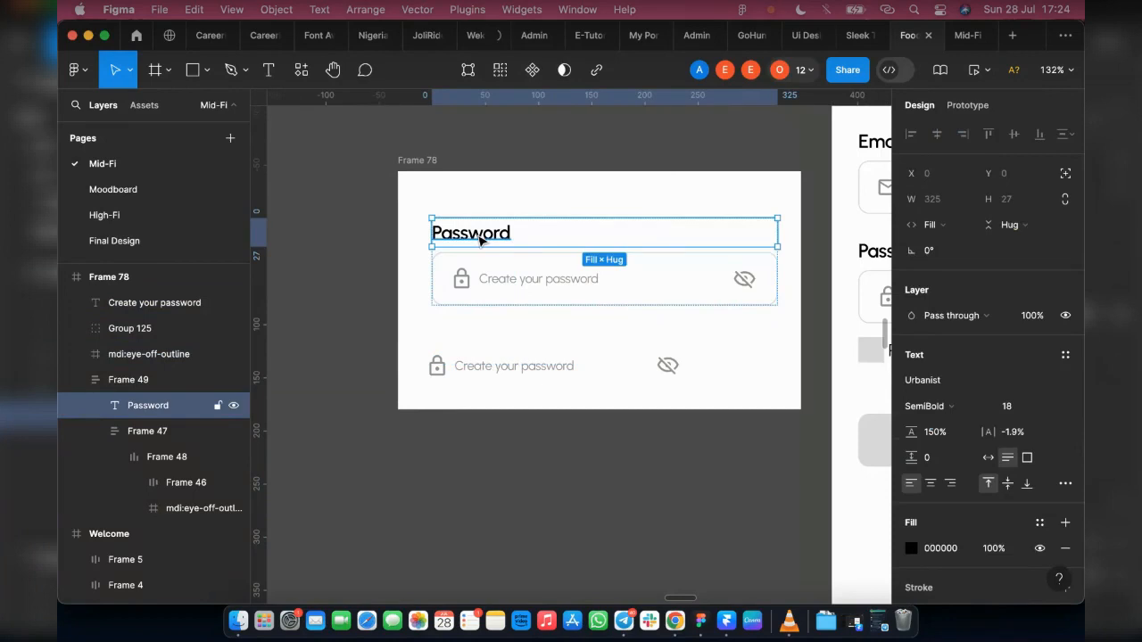
{"action": "left_click_drag", "start_coordinate": [480, 239], "coordinate": [448, 332]}
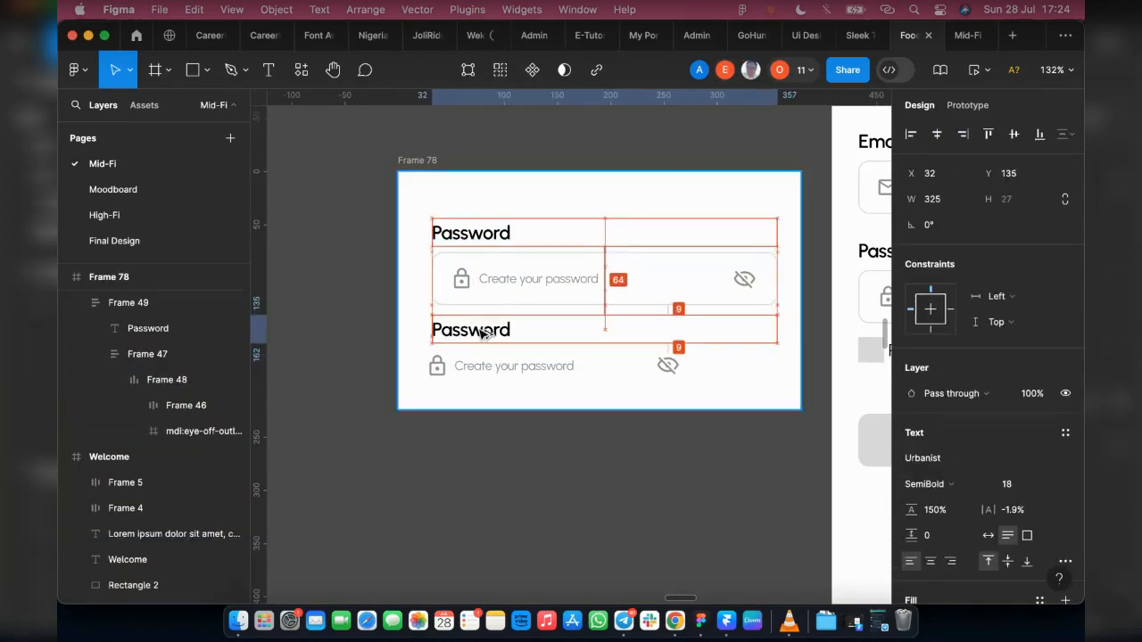
{"action": "left_click", "coordinate": [987, 536]}
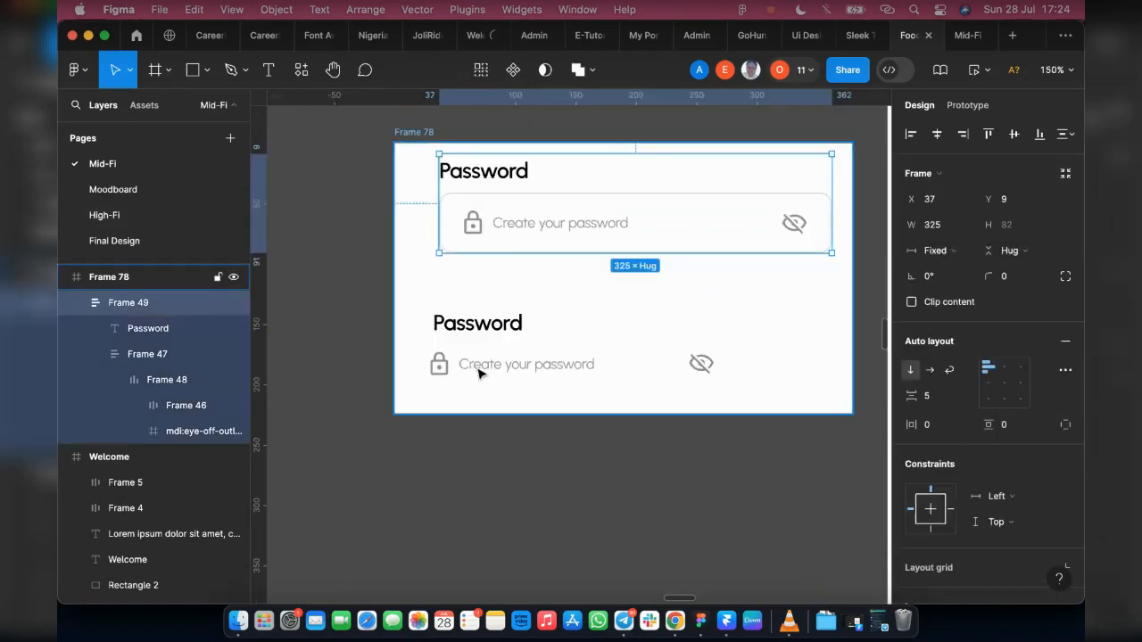
{"action": "left_click", "coordinate": [484, 390]}
{"action": "left_click_drag", "start_coordinate": [494, 414], "coordinate": [495, 540]}
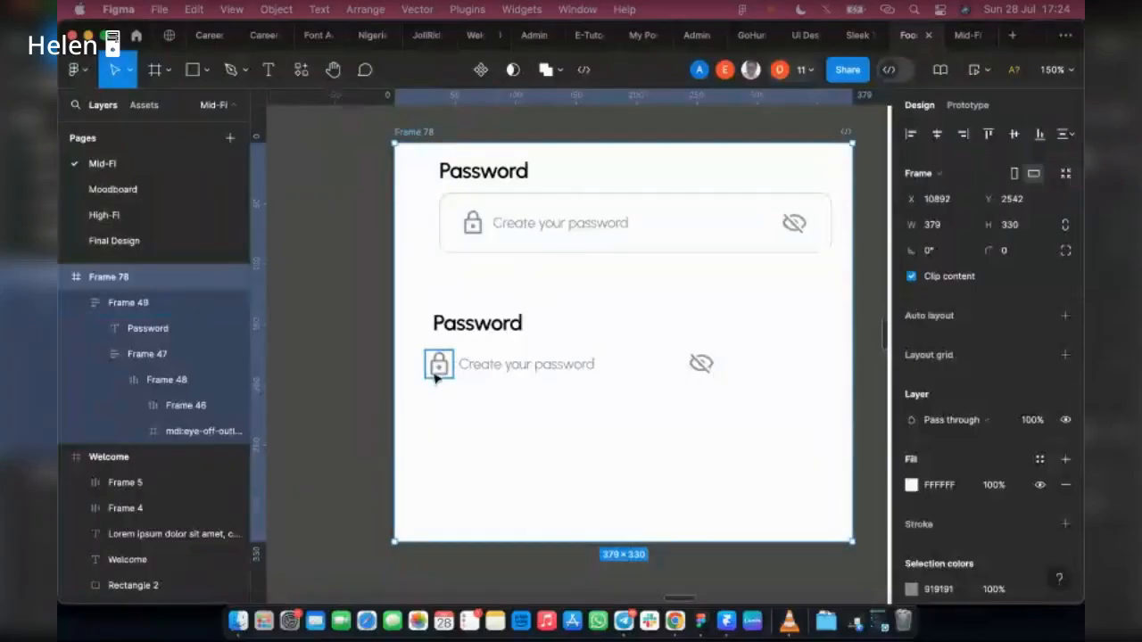
Step: Combine the loose lock icon and "Create your password" text into a horizontal auto layout
{"action": "left_click", "coordinate": [436, 375]}
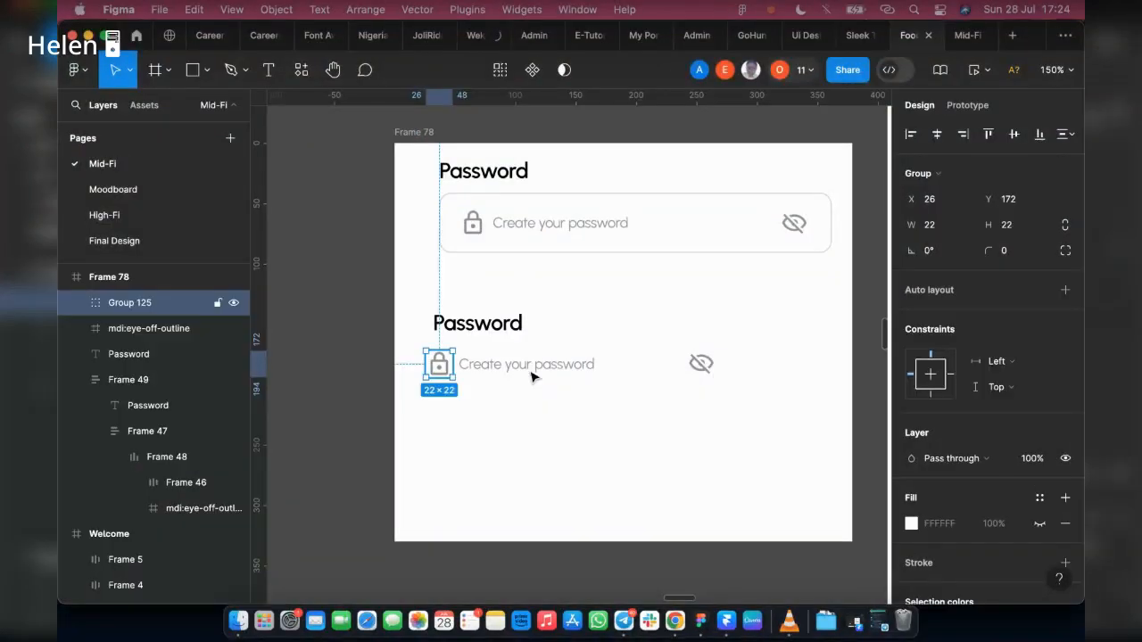
{"action": "left_click", "coordinate": [531, 374], "text": "shift"}
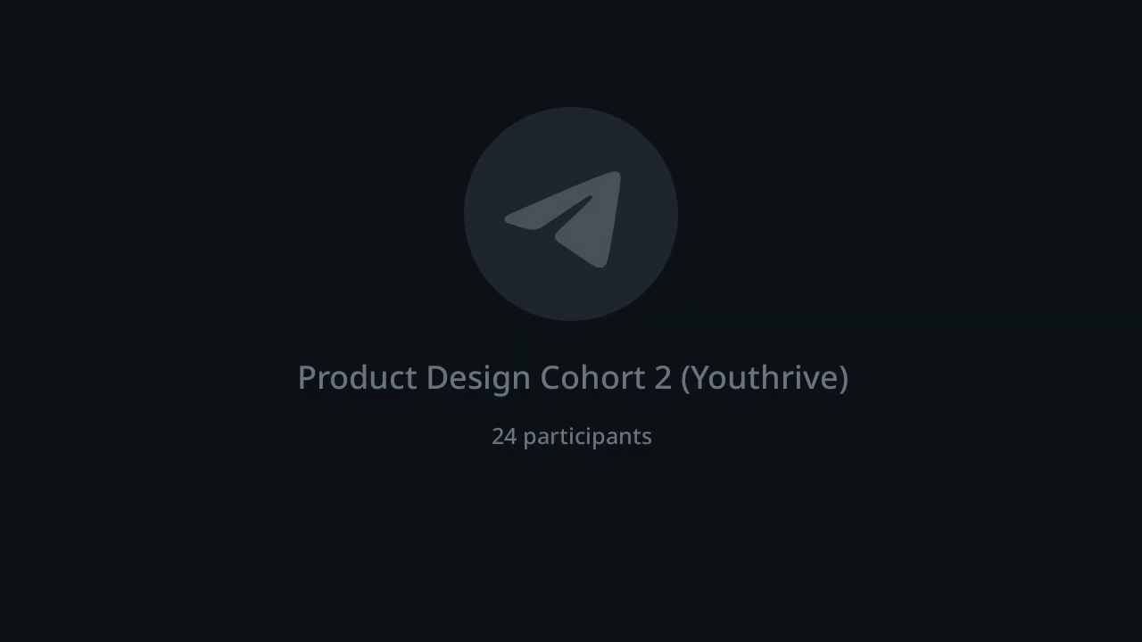
{"action": "key", "text": "shift+a"}
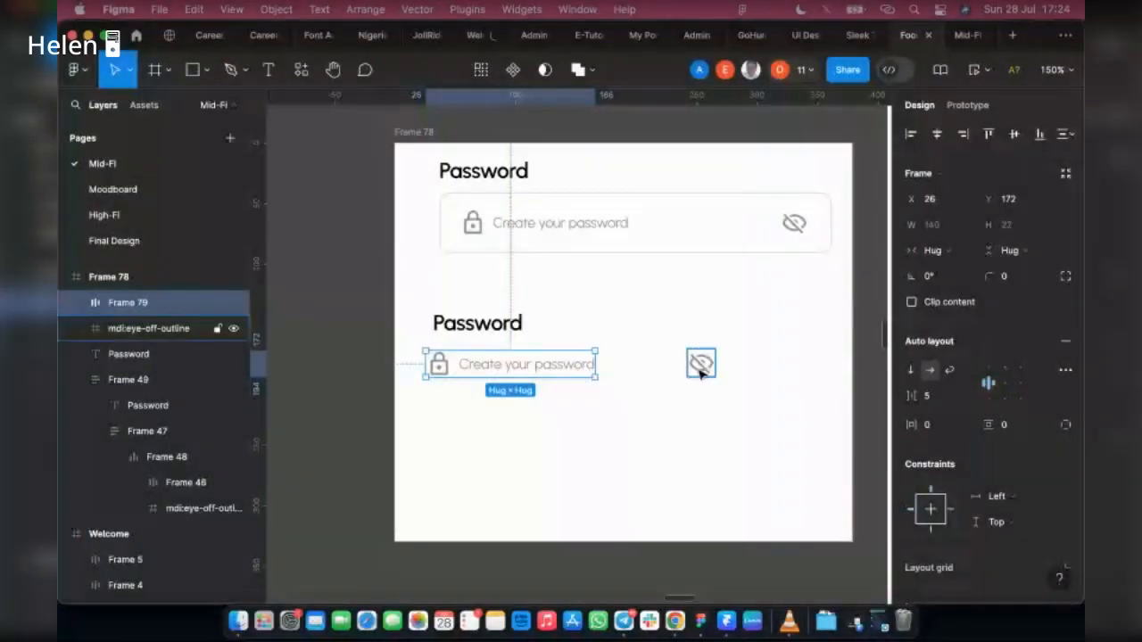
Step: Wrap the lock-and-placeholder row and the eye-off icon in an auto layout with a fixed gap of 77
{"action": "left_click", "coordinate": [700, 366], "text": "shift"}
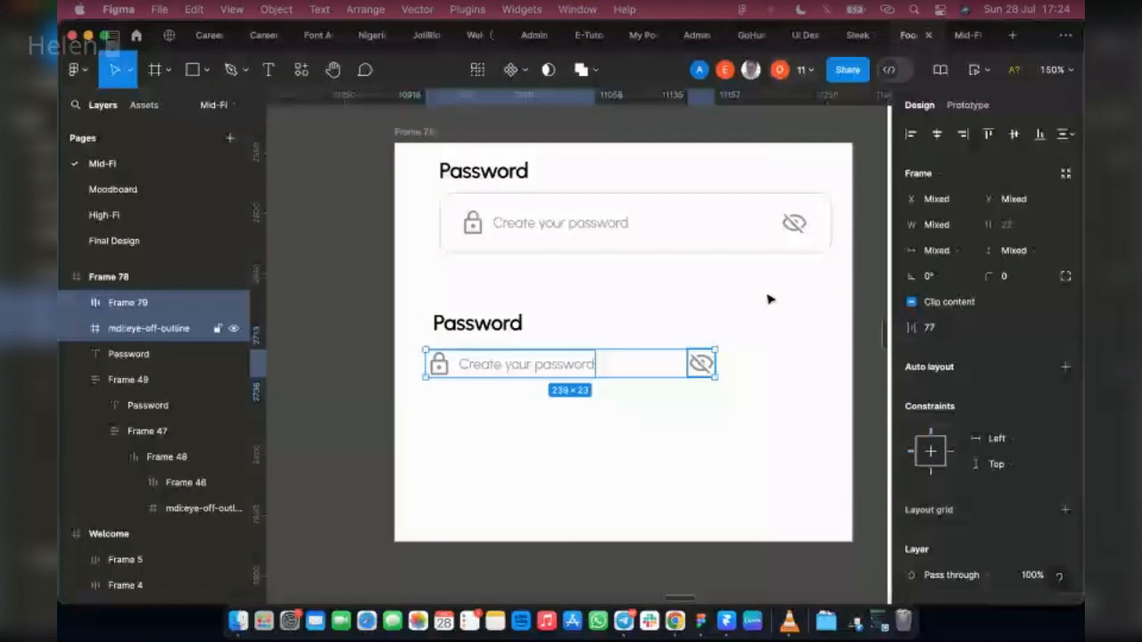
{"action": "right_click", "coordinate": [596, 366]}
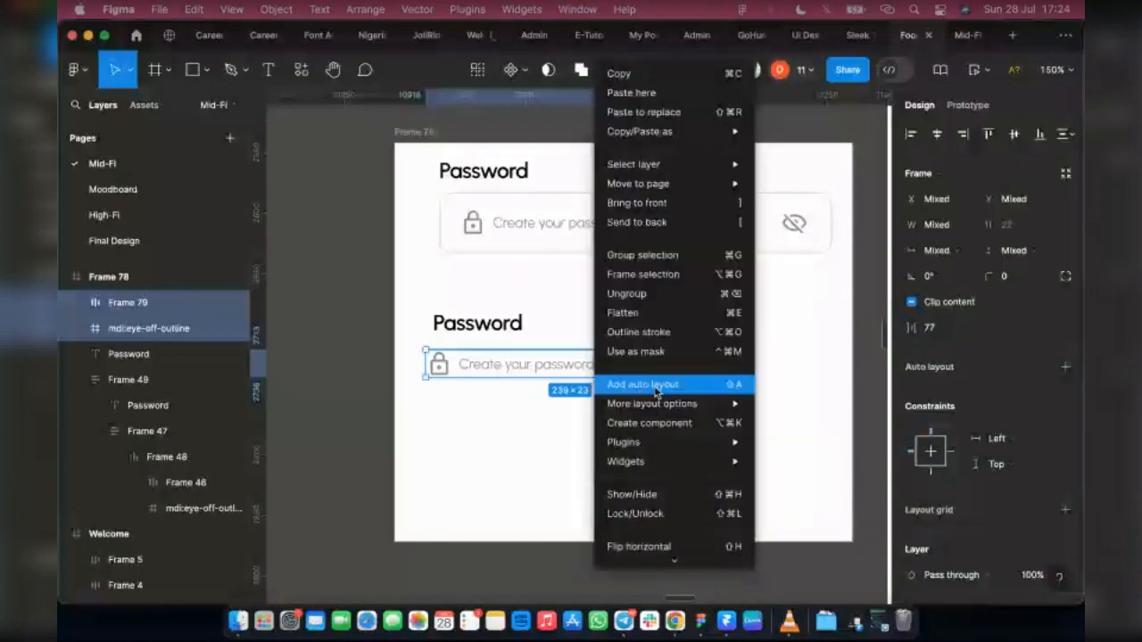
{"action": "left_click", "coordinate": [649, 382]}
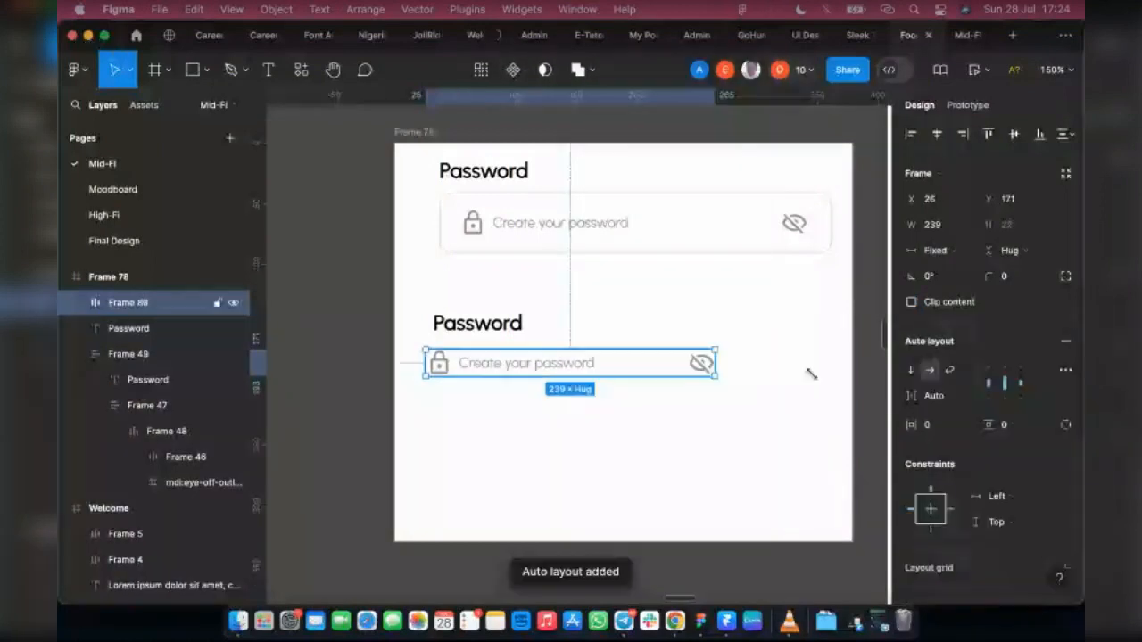
{"action": "left_click", "coordinate": [934, 396]}
{"action": "left_click", "coordinate": [945, 375]}
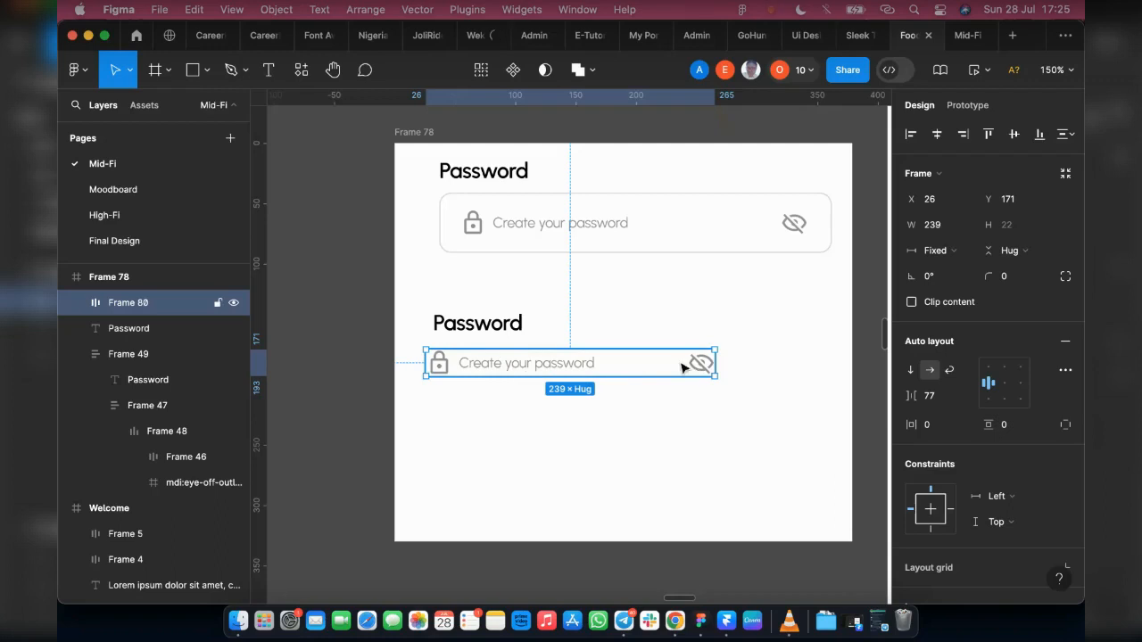
Step: Move the rebuilt lock, placeholder and eye-off row lower in the frame to about X 37, Y 206, and wrap it in another auto layout
{"action": "left_click_drag", "start_coordinate": [503, 367], "coordinate": [519, 410]}
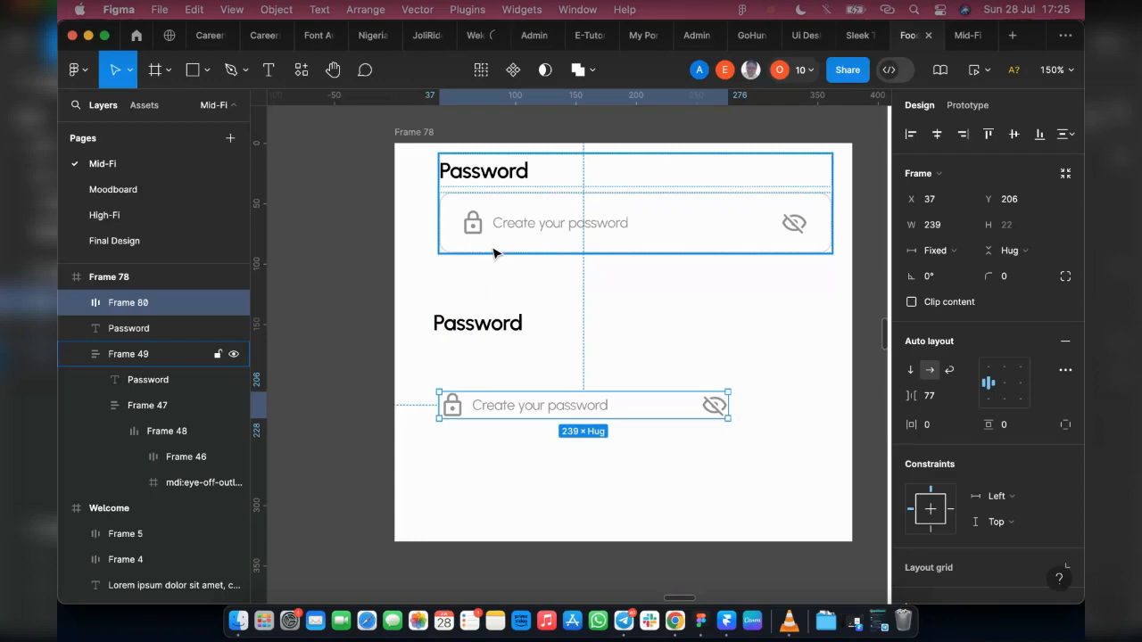
{"action": "left_click", "coordinate": [462, 206]}
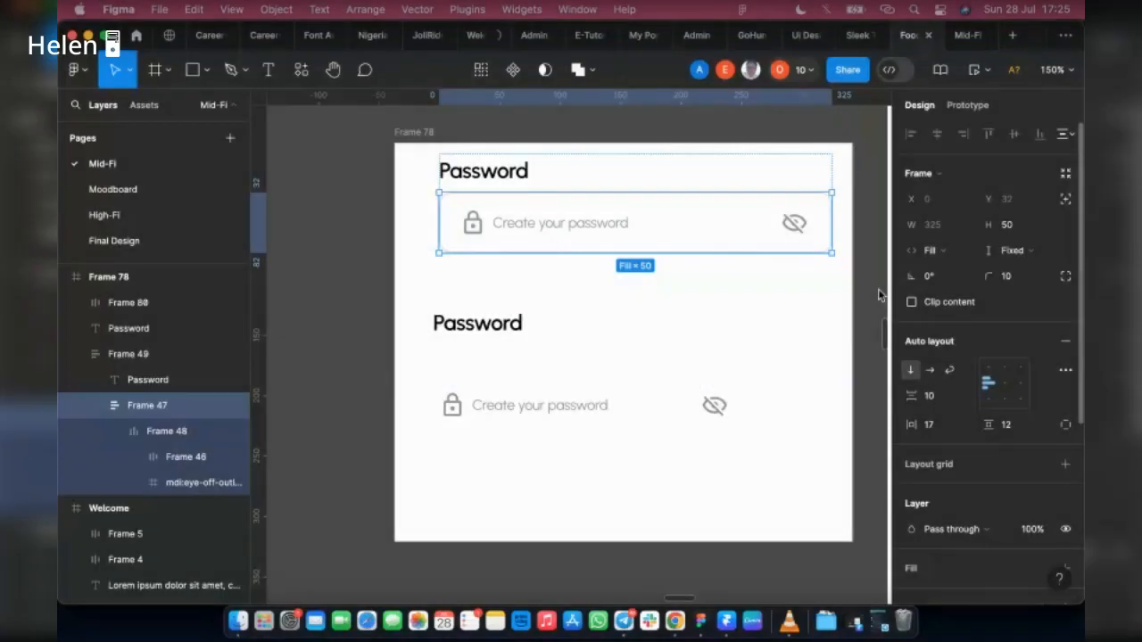
{"action": "left_click", "coordinate": [574, 404]}
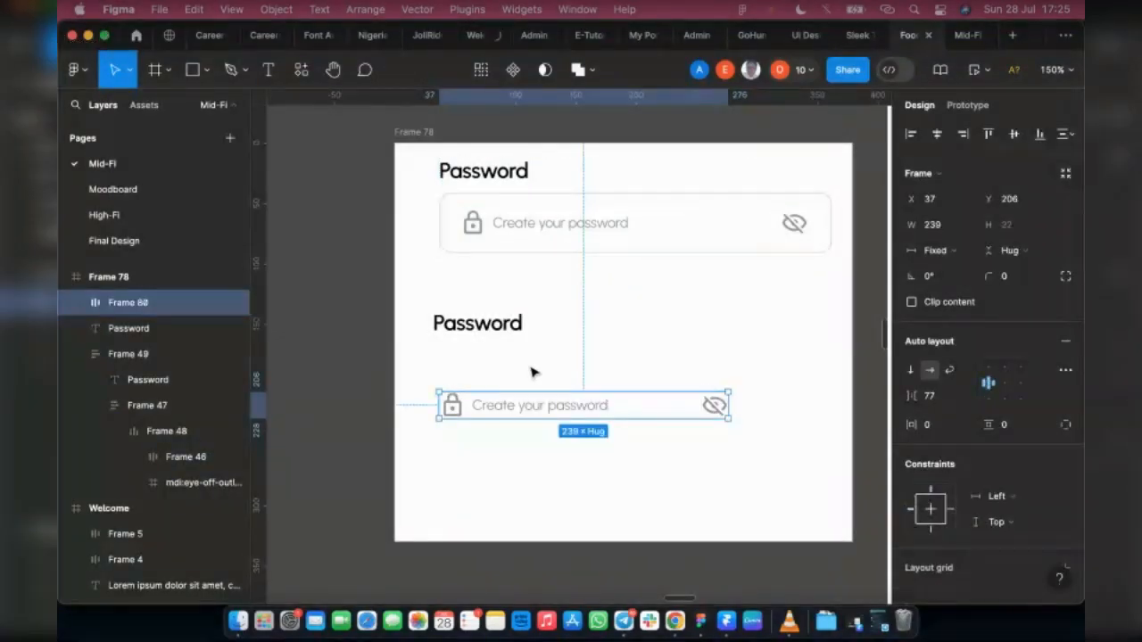
{"action": "right_click", "coordinate": [579, 413]}
{"action": "left_click", "coordinate": [468, 402]}
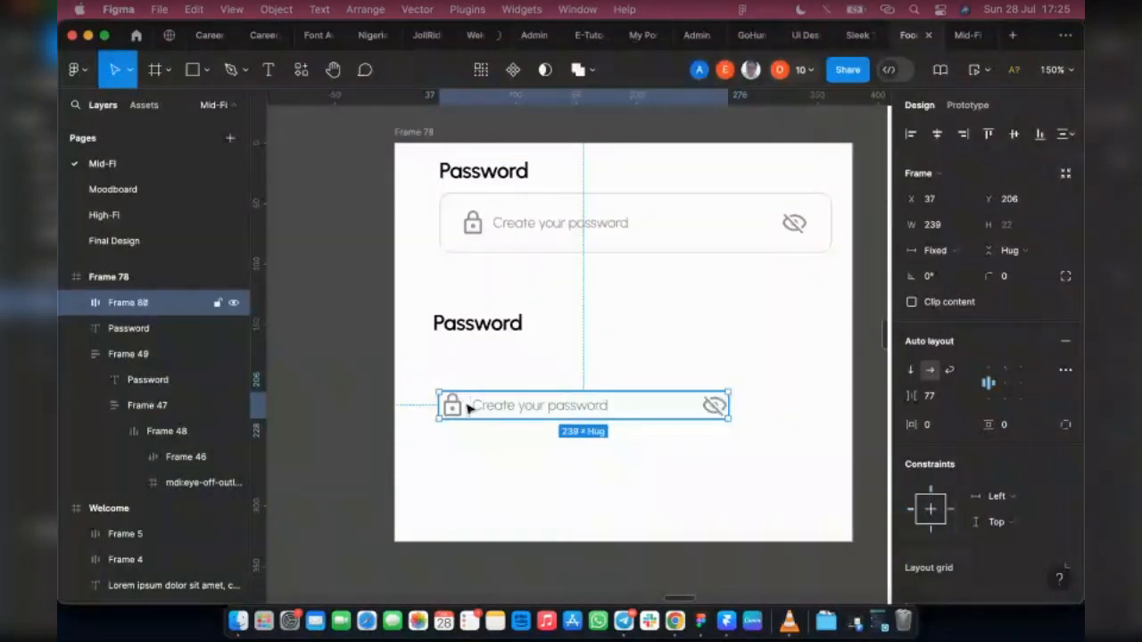
{"action": "right_click", "coordinate": [551, 406]}
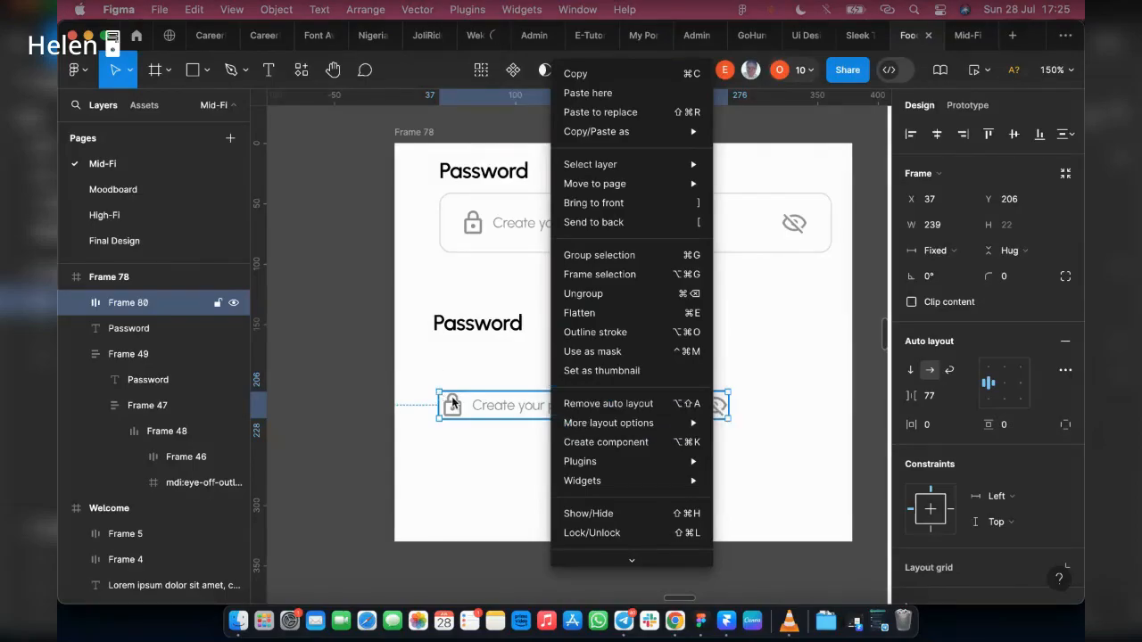
{"action": "left_click", "coordinate": [455, 403]}
{"action": "key", "text": "shift+a"}
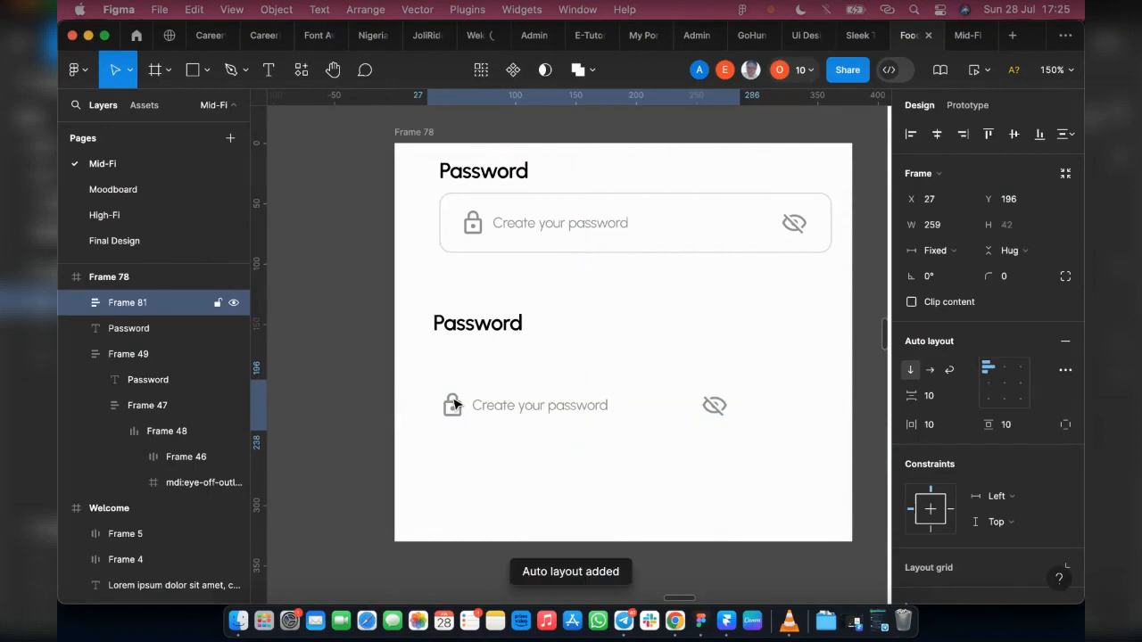
Step: Compare with the original field's container and centre-align the contents of the new outer auto layout
{"action": "left_click", "coordinate": [1061, 578]}
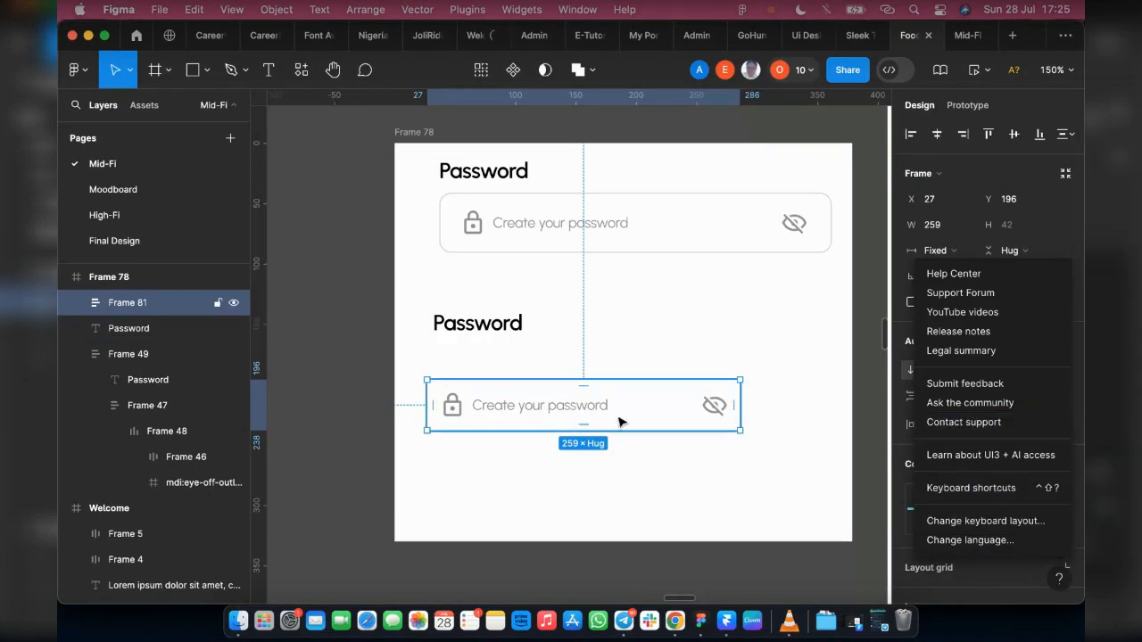
{"action": "double_click", "coordinate": [496, 212]}
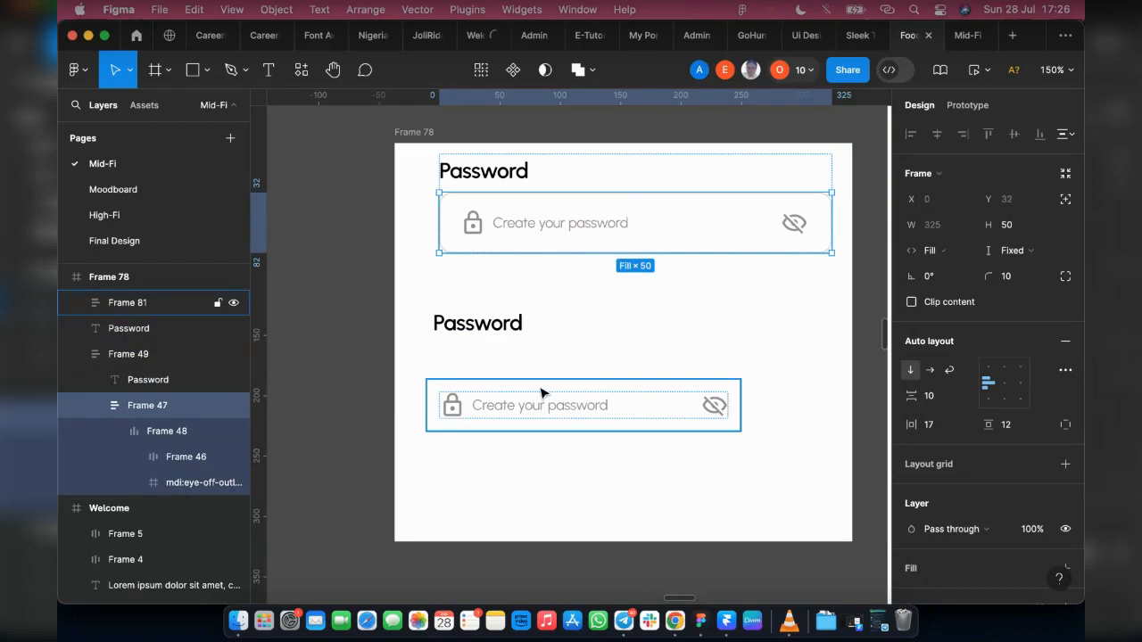
{"action": "left_click", "coordinate": [737, 407]}
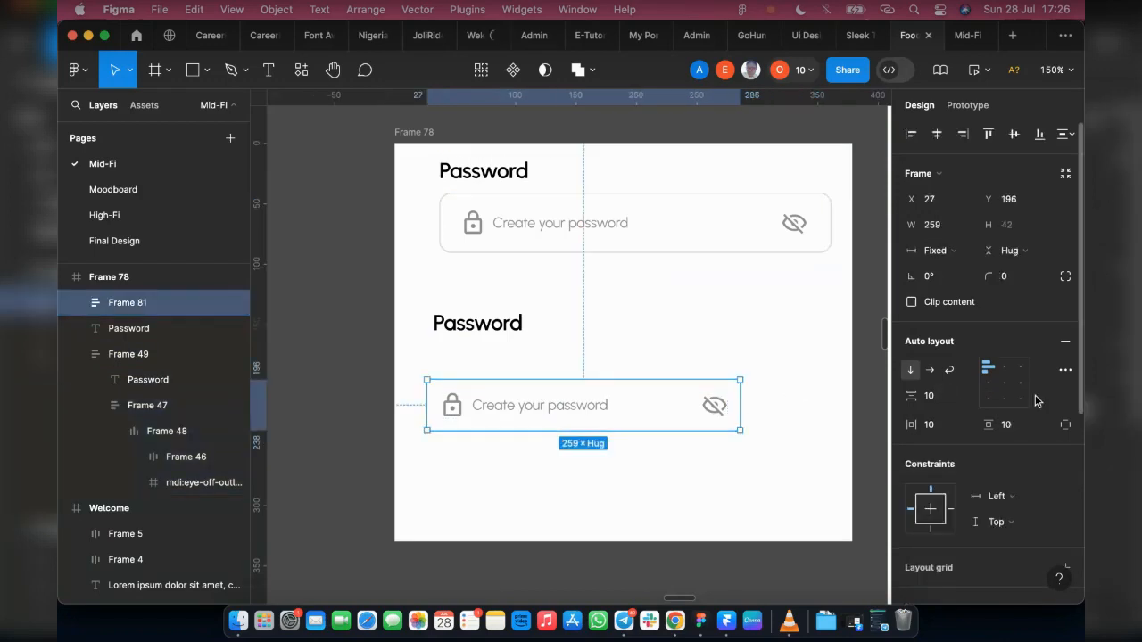
{"action": "left_click", "coordinate": [1007, 388]}
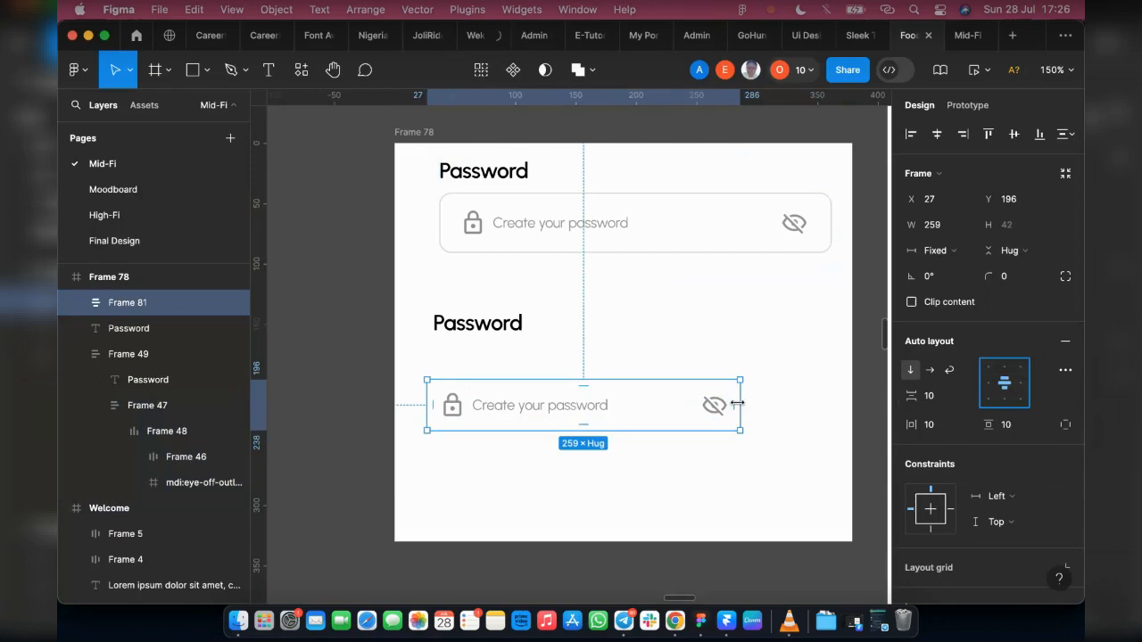
Step: Set the outer field frame's width to 325 and widen the inner row's gap to 144
{"action": "left_click", "coordinate": [932, 227]}
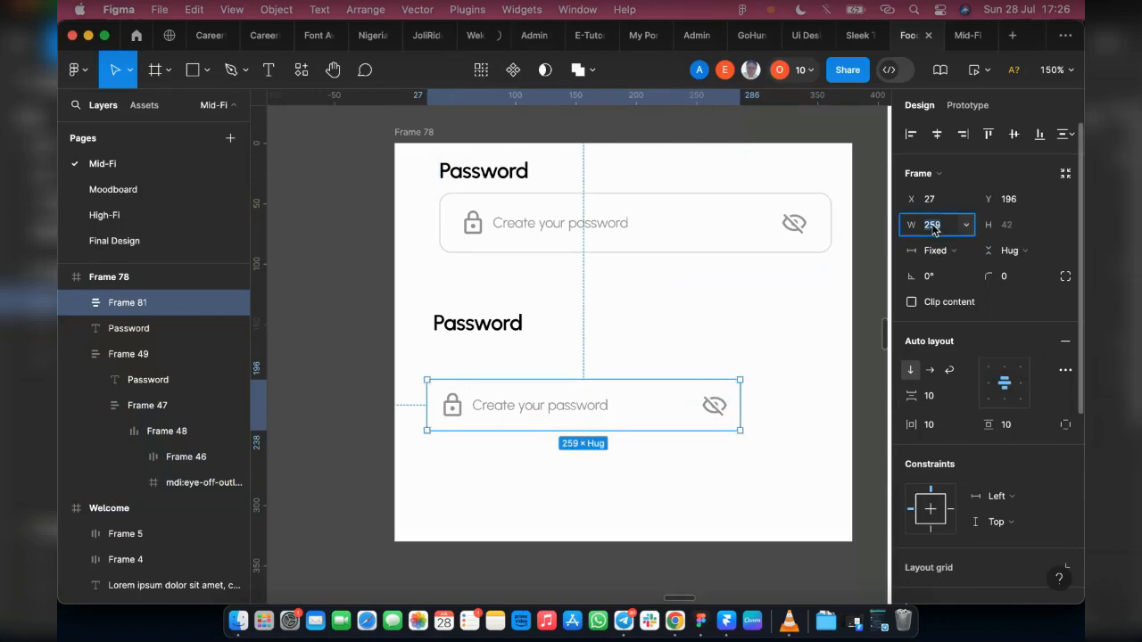
{"action": "type", "text": "385"}
{"action": "key", "text": "Return"}
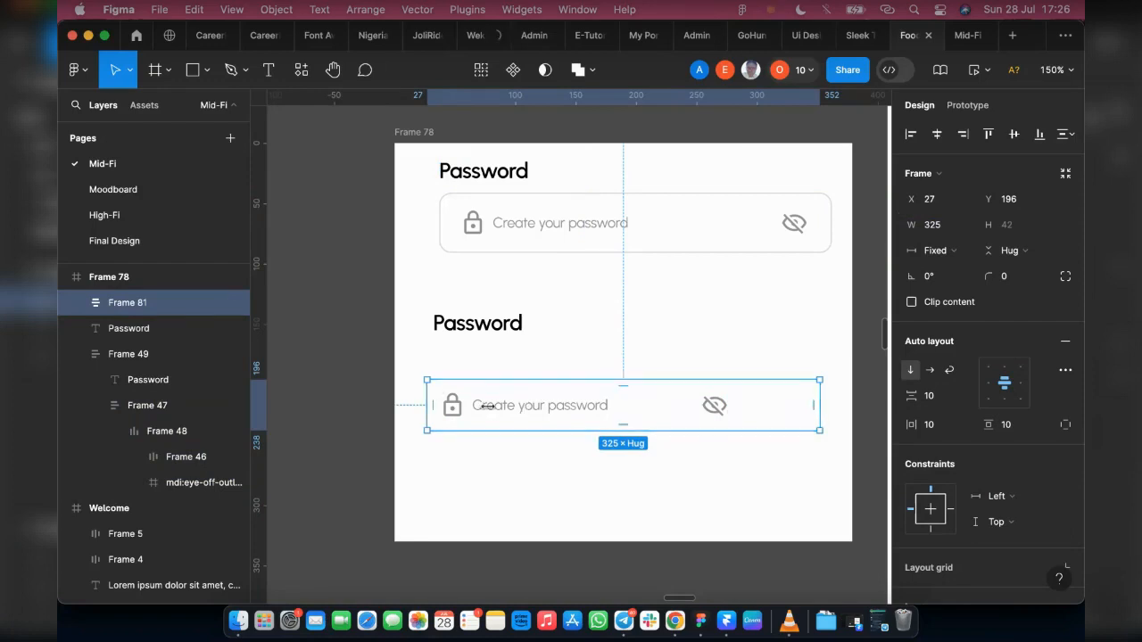
{"action": "double_click", "coordinate": [538, 415]}
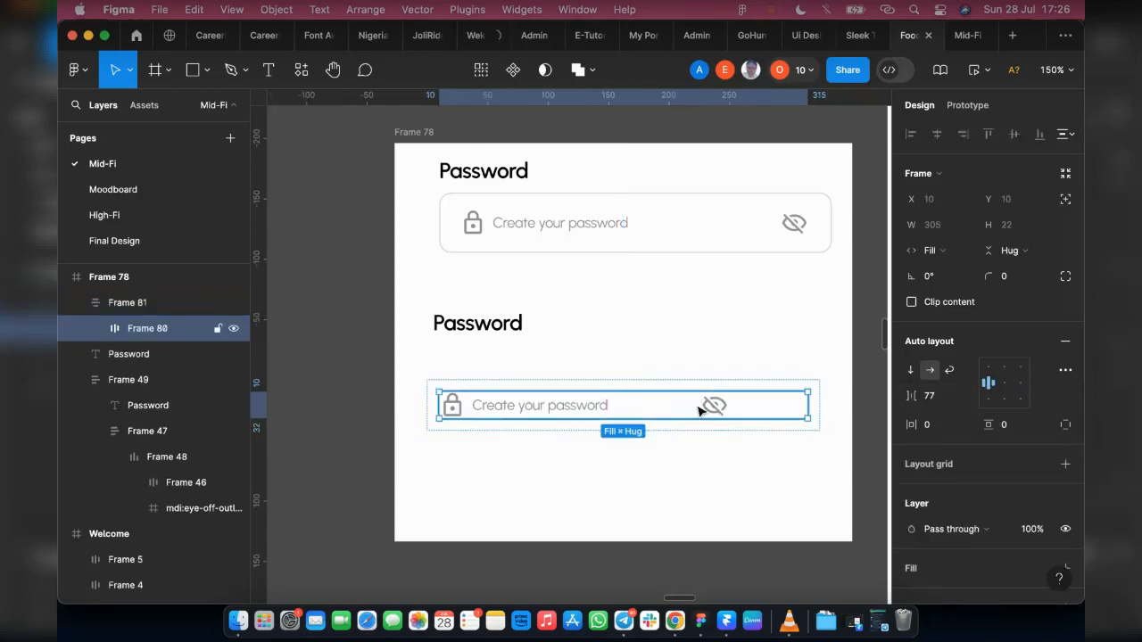
{"action": "left_click_drag", "start_coordinate": [908, 396], "coordinate": [1015, 395]}
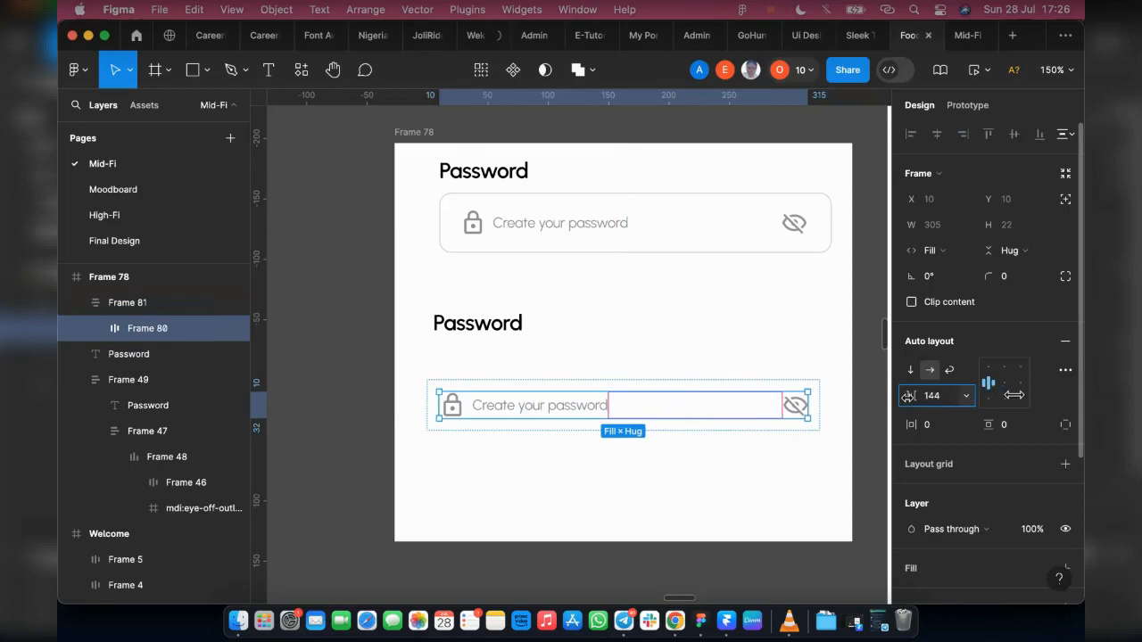
Step: Add a stroke to the outer frame of the rebuilt password field
{"action": "left_click", "coordinate": [681, 384]}
{"action": "scroll", "coordinate": [1049, 405], "scroll_direction": "down", "scroll_amount": 3}
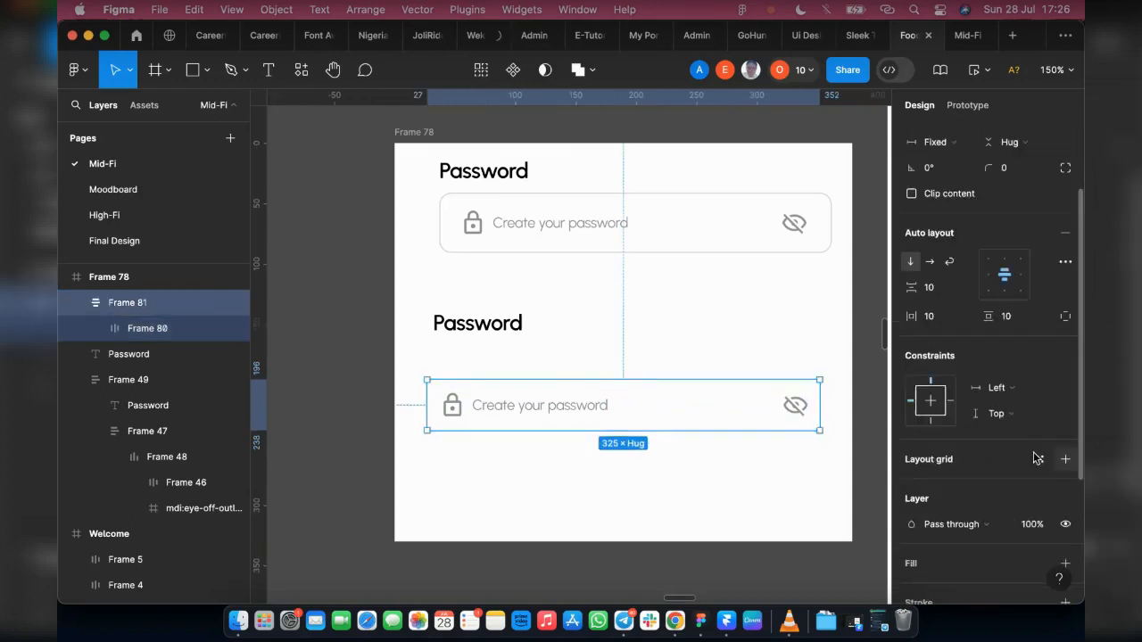
{"action": "scroll", "coordinate": [533, 300], "scroll_direction": "down", "scroll_amount": 5}
{"action": "scroll", "coordinate": [726, 300], "scroll_direction": "up", "scroll_amount": 3}
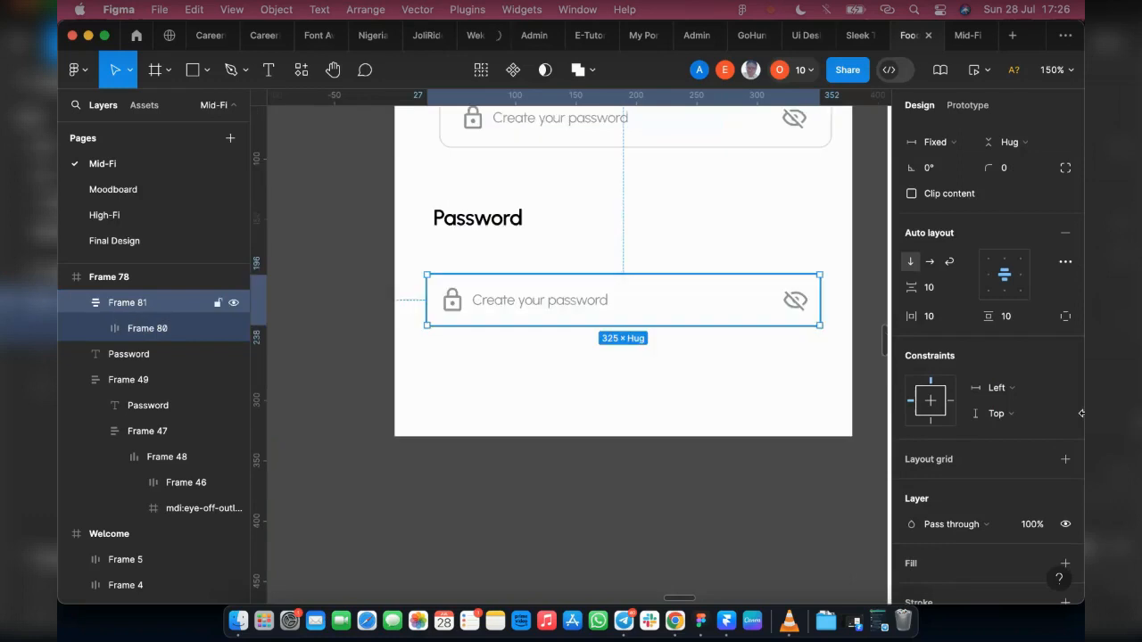
{"action": "scroll", "coordinate": [1074, 431], "scroll_direction": "down", "scroll_amount": 3}
{"action": "scroll", "coordinate": [1071, 427], "scroll_direction": "down", "scroll_amount": 2}
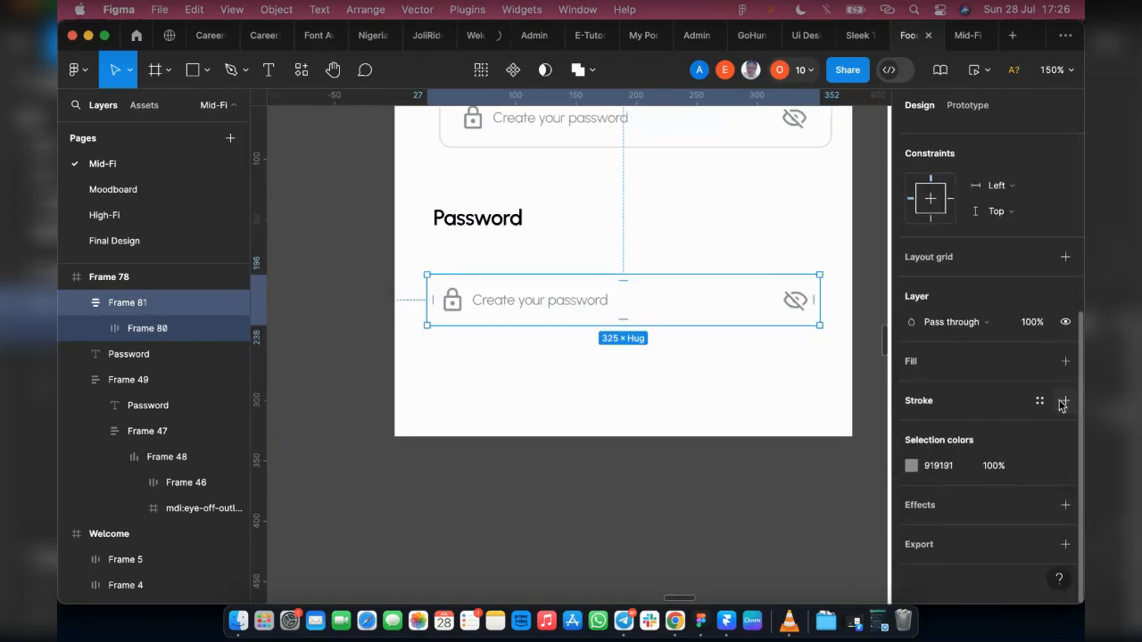
{"action": "left_click", "coordinate": [1065, 400]}
{"action": "scroll", "coordinate": [667, 396], "scroll_direction": "up", "scroll_amount": 3}
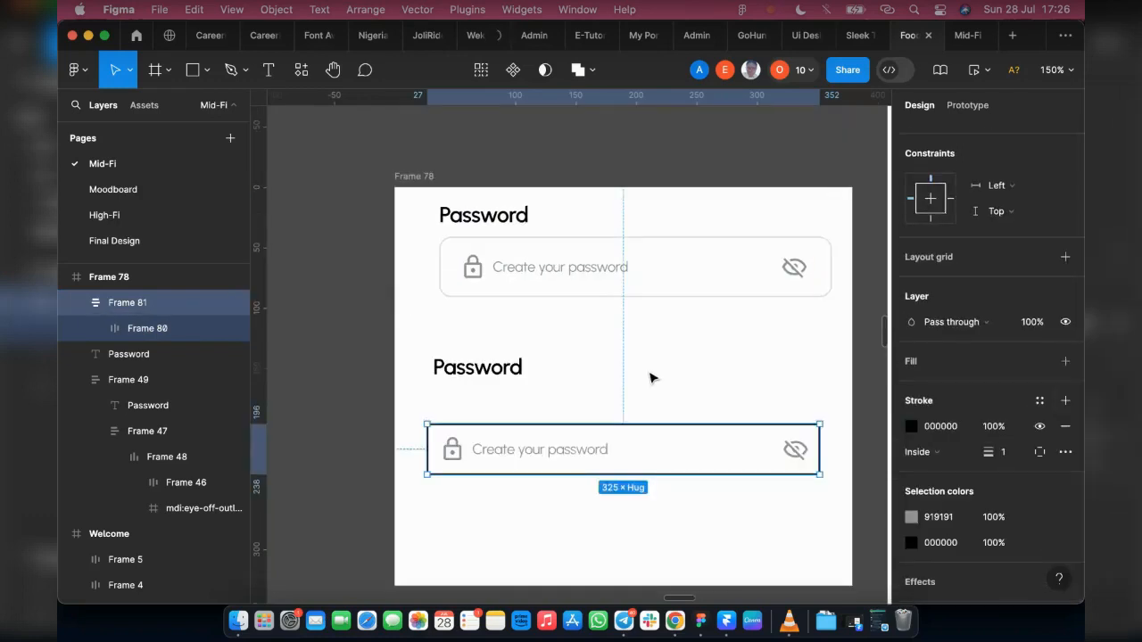
Step: Check the original field's stroke colour and set the rebuilt field's stroke to D9D9D9
{"action": "left_click", "coordinate": [486, 279]}
{"action": "left_click", "coordinate": [489, 277], "text": "super"}
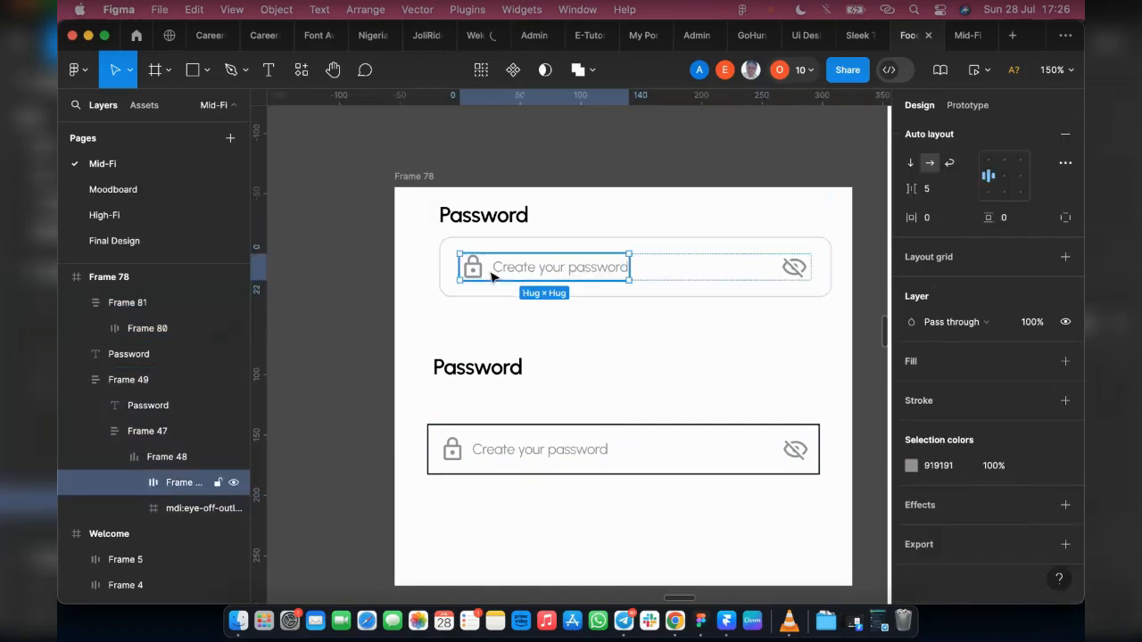
{"action": "left_click", "coordinate": [515, 242]}
{"action": "left_click", "coordinate": [956, 428]}
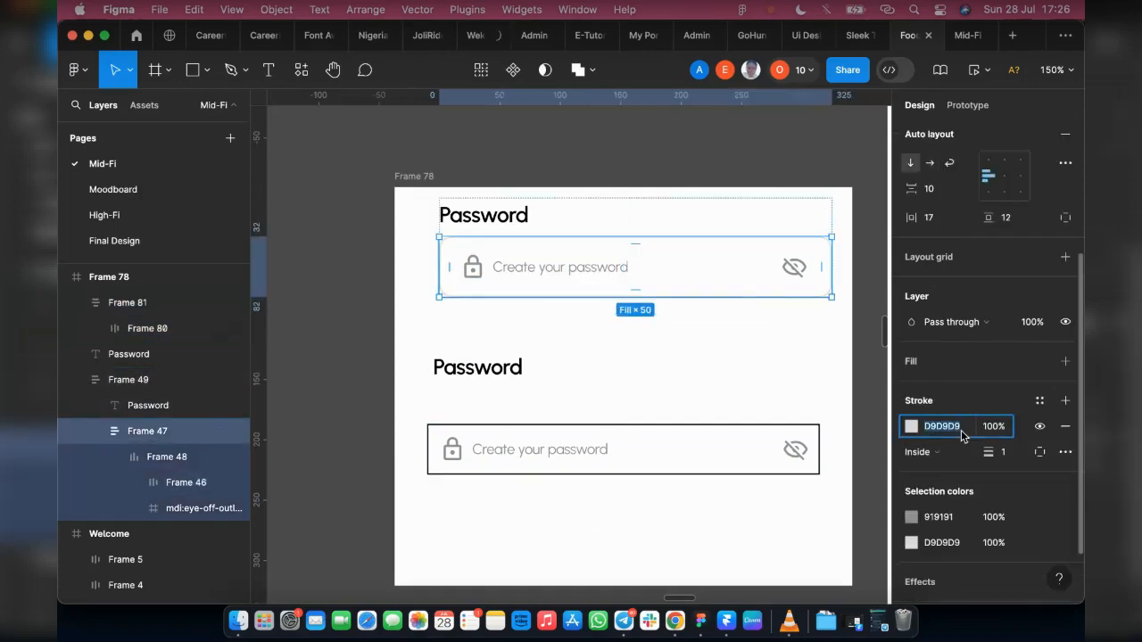
{"action": "left_click", "coordinate": [670, 433]}
{"action": "left_click", "coordinate": [953, 534]}
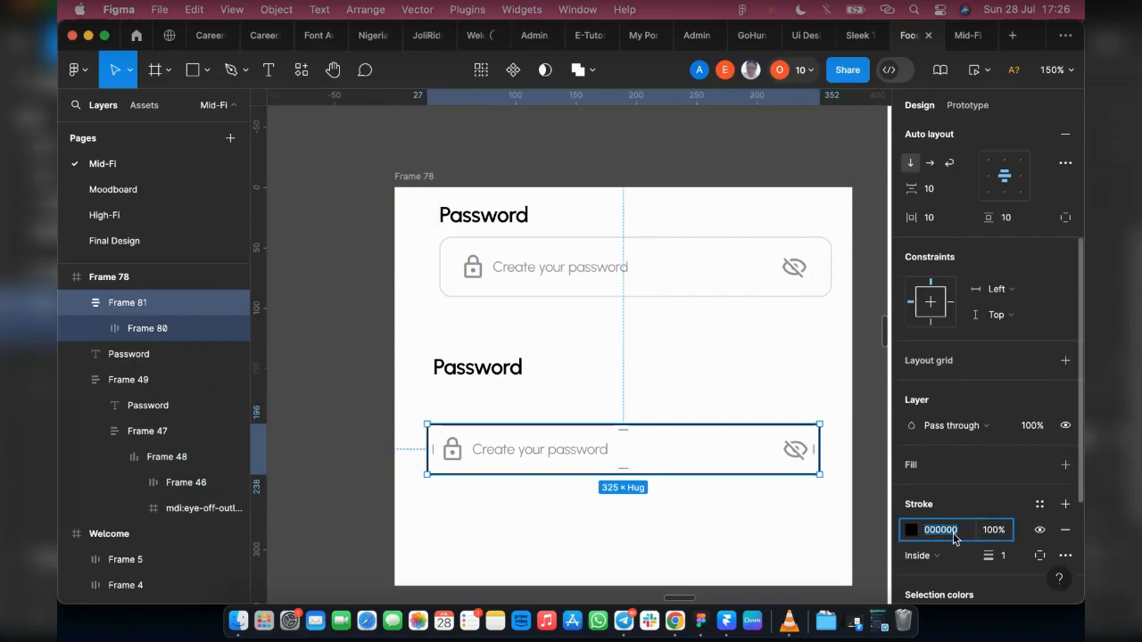
{"action": "type", "text": "D9D9D9"}
{"action": "key", "text": "Return"}
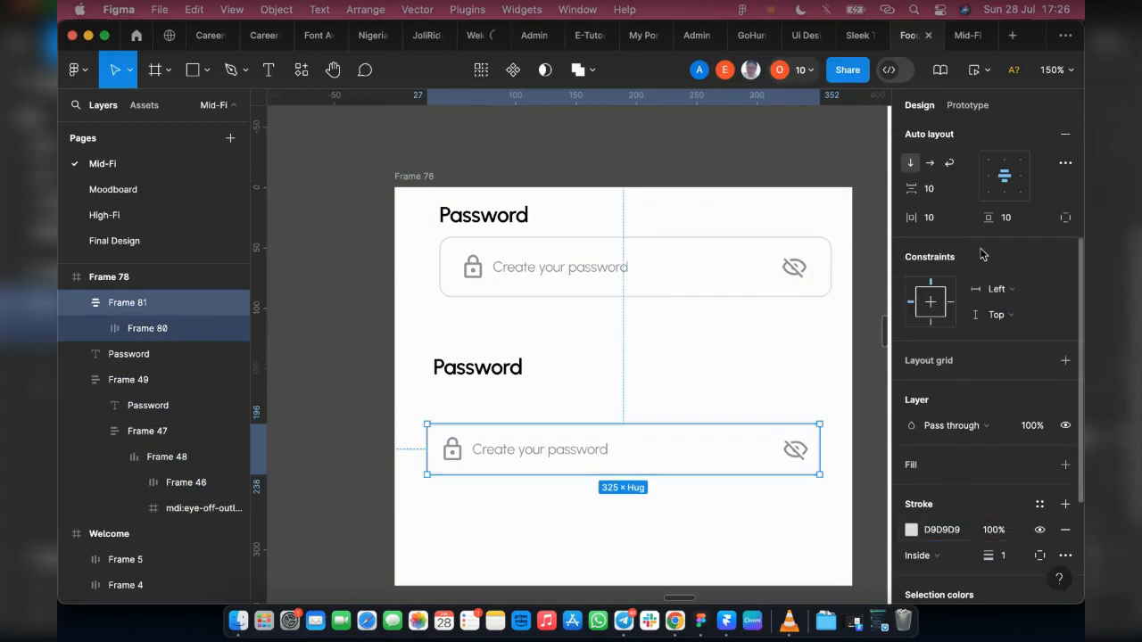
Step: Set the rebuilt field's corner radius to 10 and fix its height at 50 to match the original
{"action": "scroll", "coordinate": [991, 267], "scroll_direction": "up", "scroll_amount": 5}
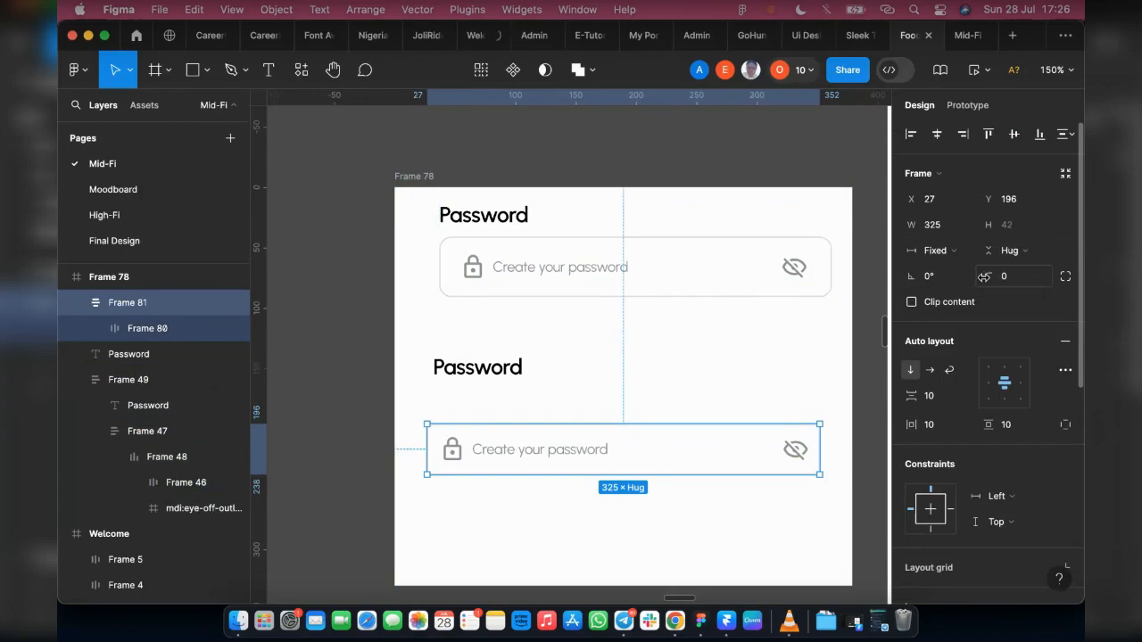
{"action": "left_click", "coordinate": [1019, 278]}
{"action": "key", "text": "Return"}
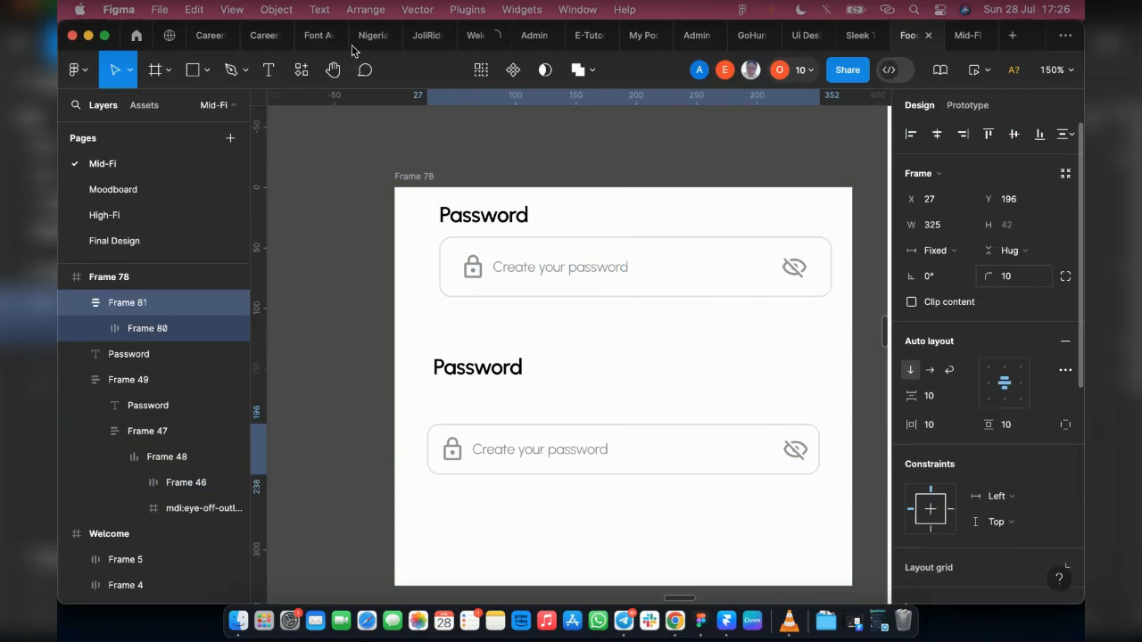
{"action": "double_click", "coordinate": [714, 253]}
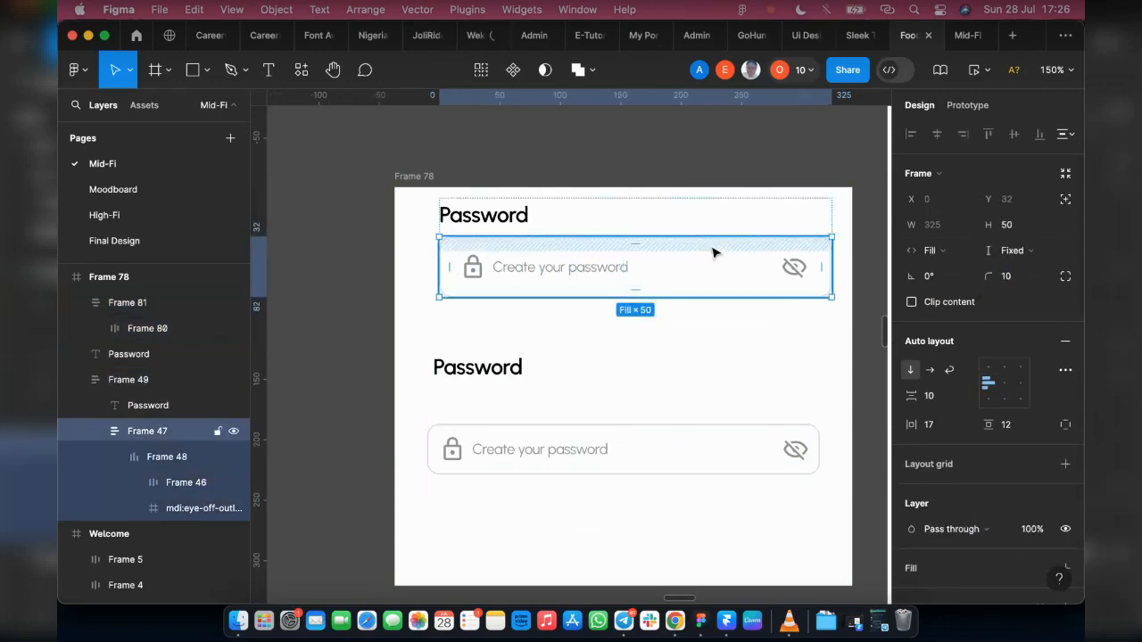
{"action": "left_click", "coordinate": [797, 455]}
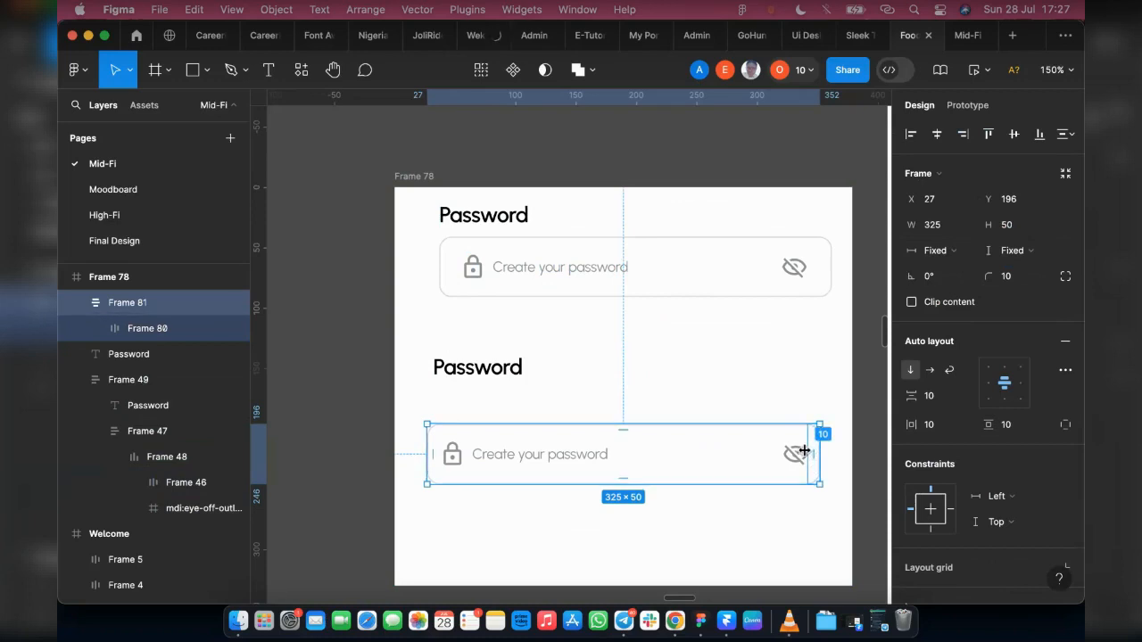
{"action": "left_click_drag", "start_coordinate": [803, 450], "coordinate": [823, 453]}
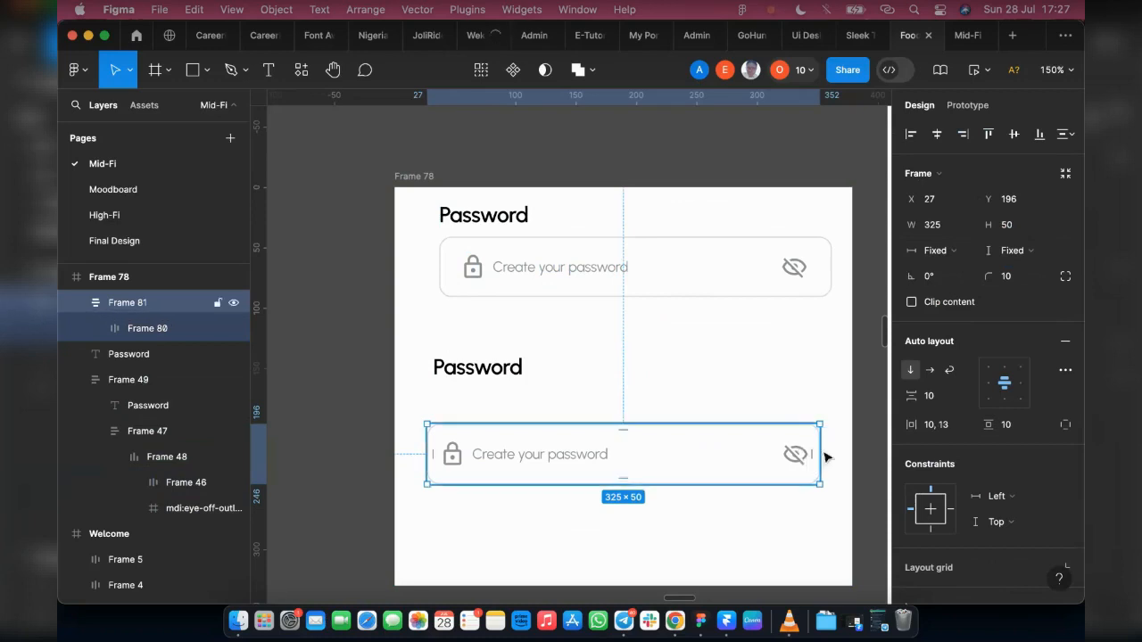
Step: Reduce the inner row's gap to 138 and narrow the row to a width of 301
{"action": "double_click", "coordinate": [547, 459]}
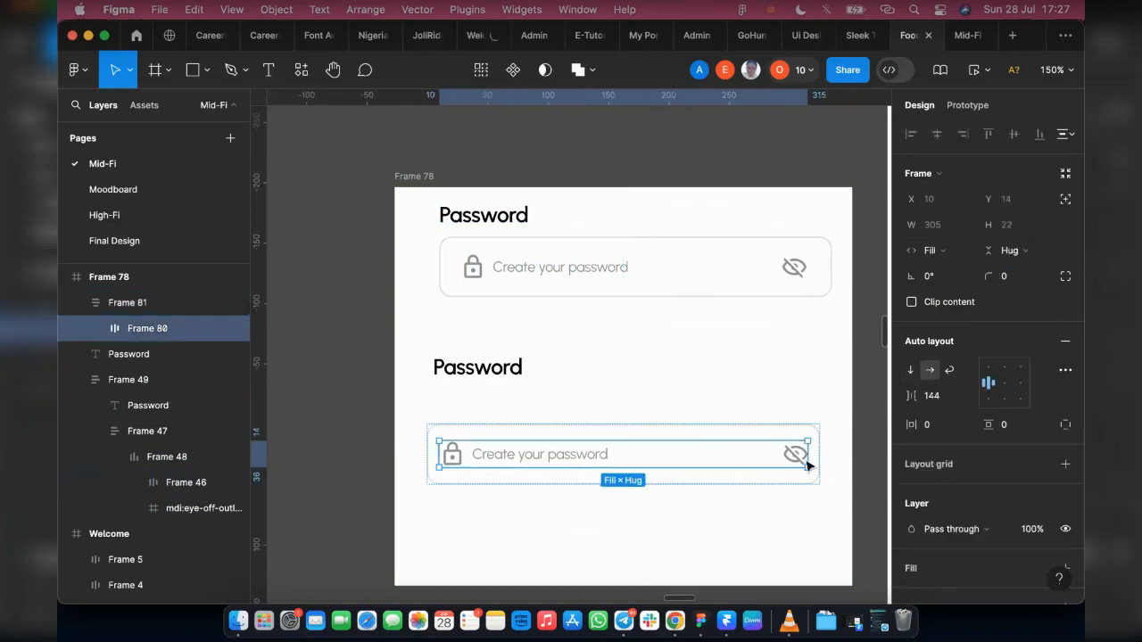
{"action": "left_click_drag", "start_coordinate": [911, 395], "coordinate": [904, 395]}
{"action": "left_click_drag", "start_coordinate": [802, 454], "coordinate": [800, 455]}
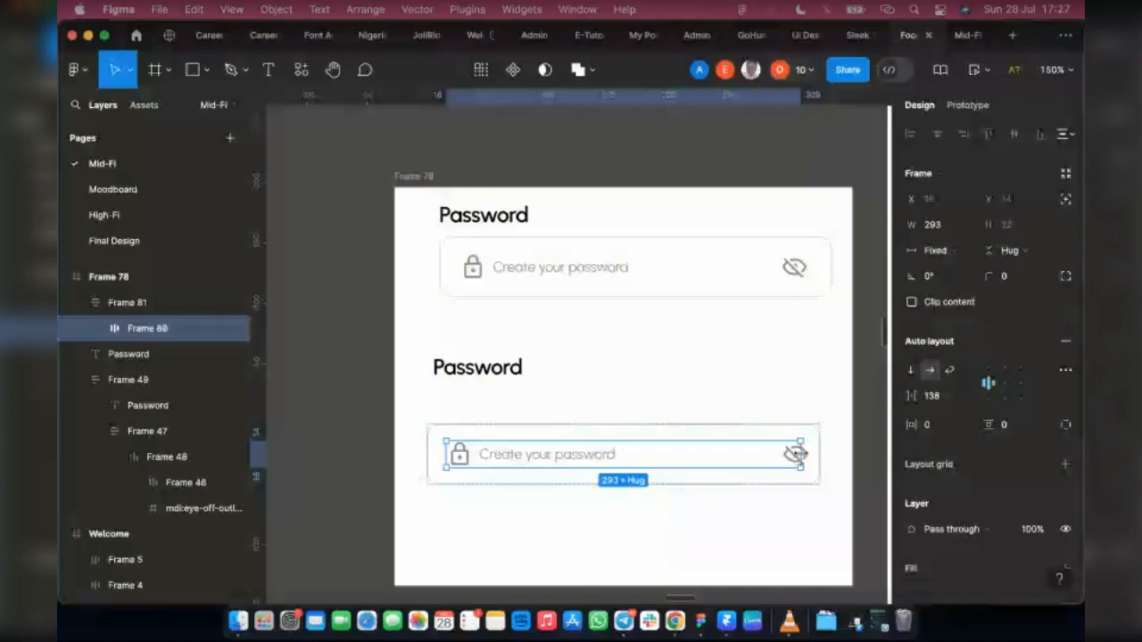
{"action": "left_click_drag", "start_coordinate": [797, 454], "coordinate": [805, 452]}
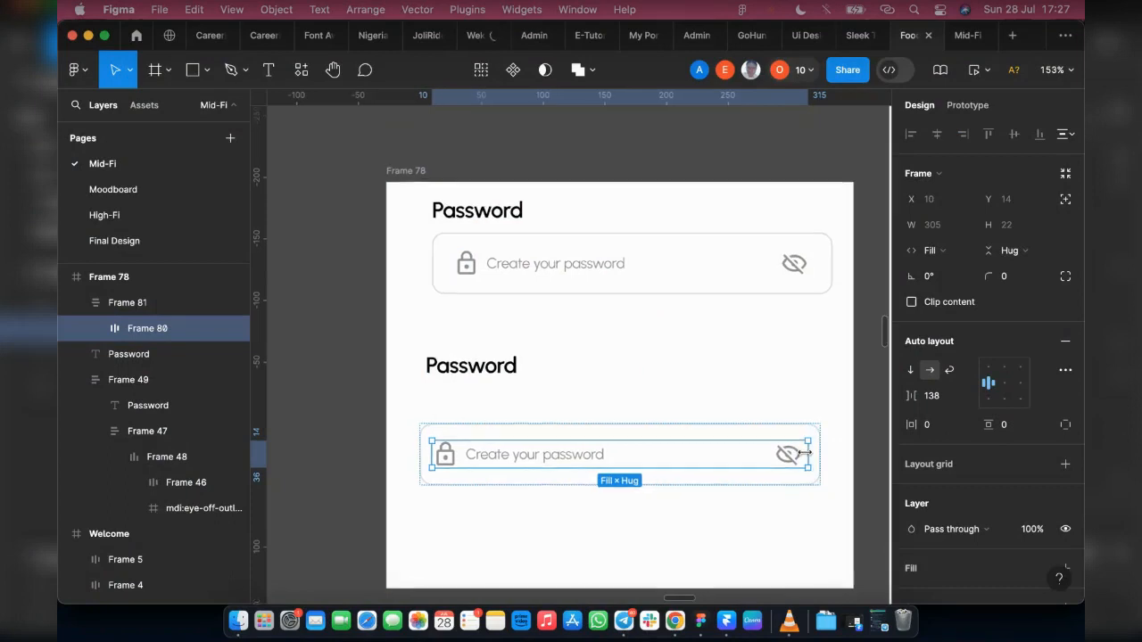
{"action": "scroll", "coordinate": [805, 452], "scroll_direction": "up", "scroll_amount": 5}
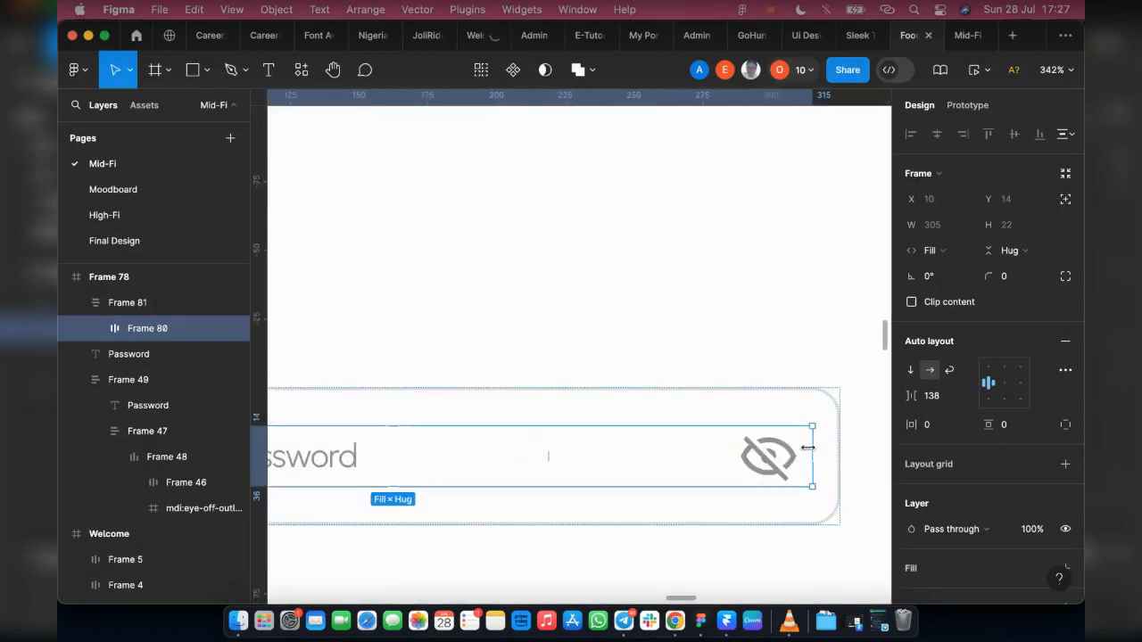
{"action": "left_click_drag", "start_coordinate": [807, 448], "coordinate": [802, 449]}
{"action": "scroll", "coordinate": [806, 449], "scroll_direction": "down", "scroll_amount": 5}
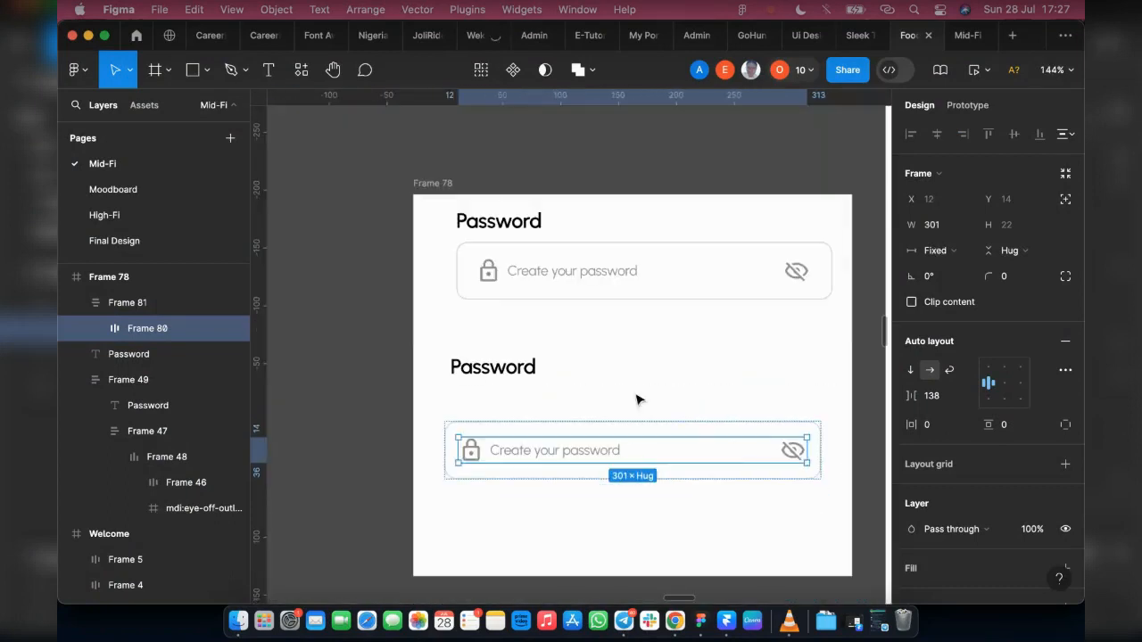
Step: Move the loose Password label just above the rebuilt field and wrap label and field together in an auto layout
{"action": "left_click", "coordinate": [668, 434]}
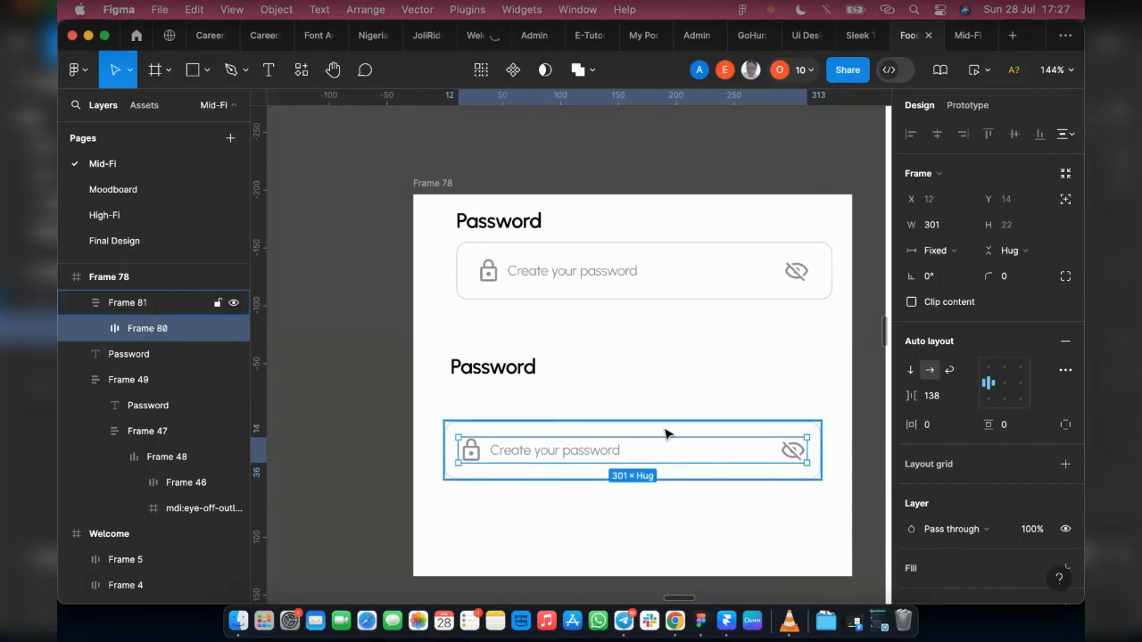
{"action": "left_click", "coordinate": [468, 370]}
{"action": "left_click_drag", "start_coordinate": [475, 399], "coordinate": [476, 398]}
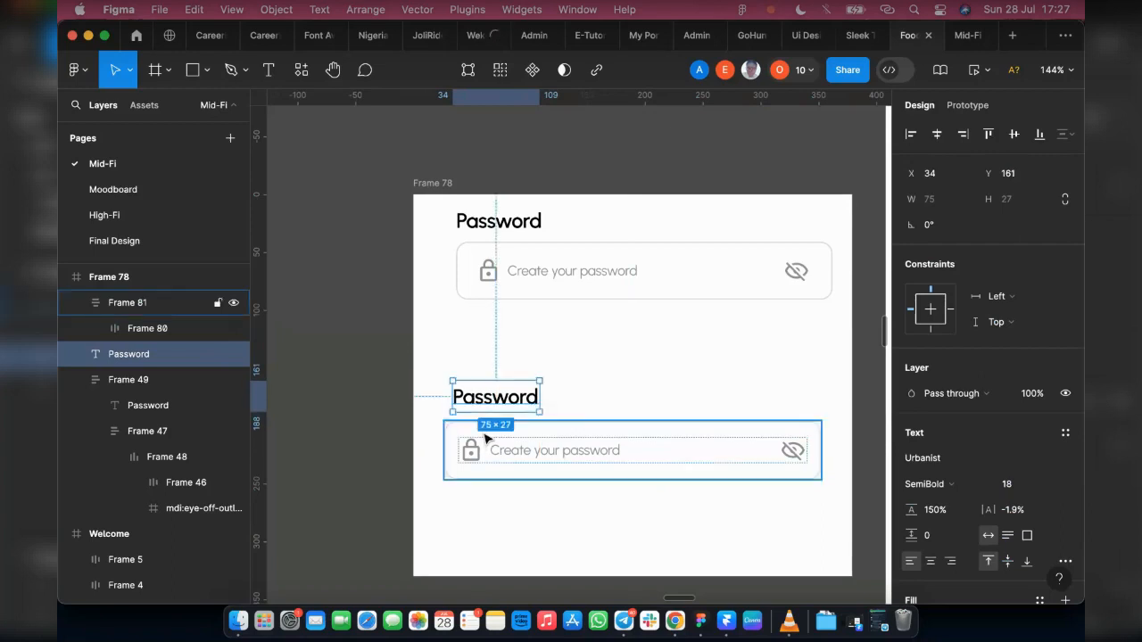
{"action": "left_click", "coordinate": [486, 437], "text": "shift"}
{"action": "right_click", "coordinate": [492, 402]}
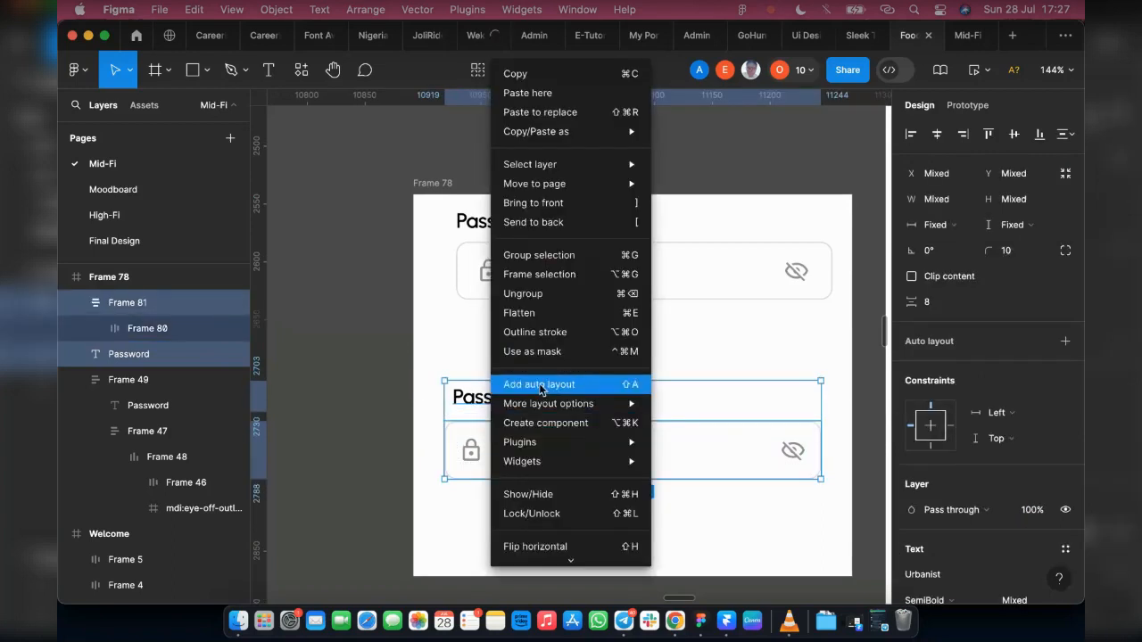
{"action": "left_click", "coordinate": [499, 391]}
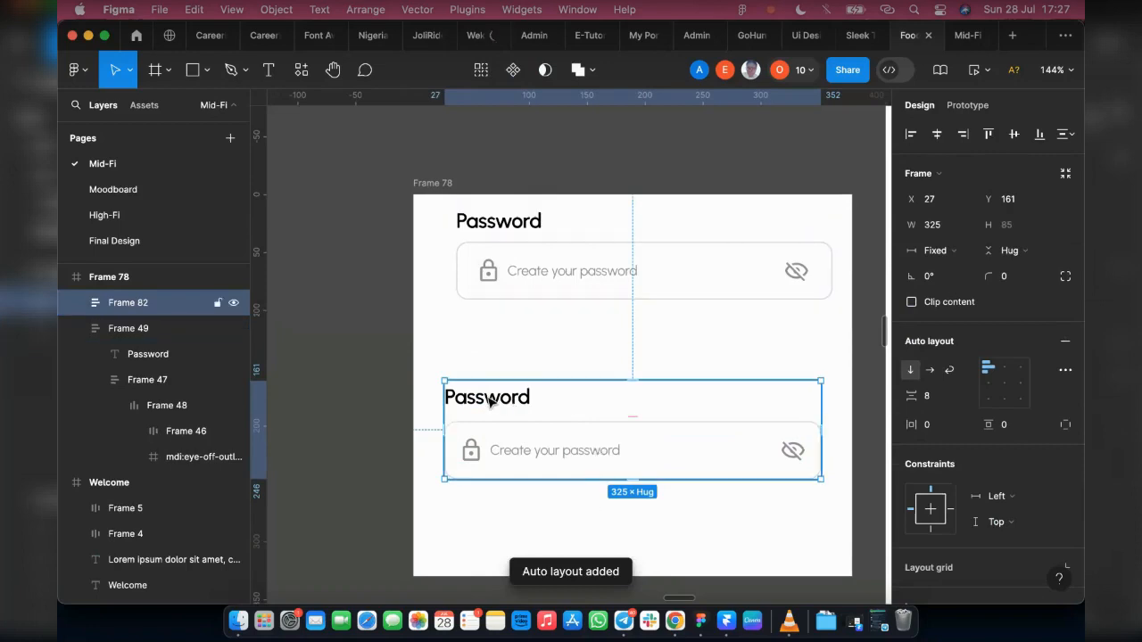
Step: Extend Frame 78 to a height of 426 and duplicate the rebuilt password component below the first one
{"action": "scroll", "coordinate": [514, 408], "scroll_direction": "down", "scroll_amount": 3}
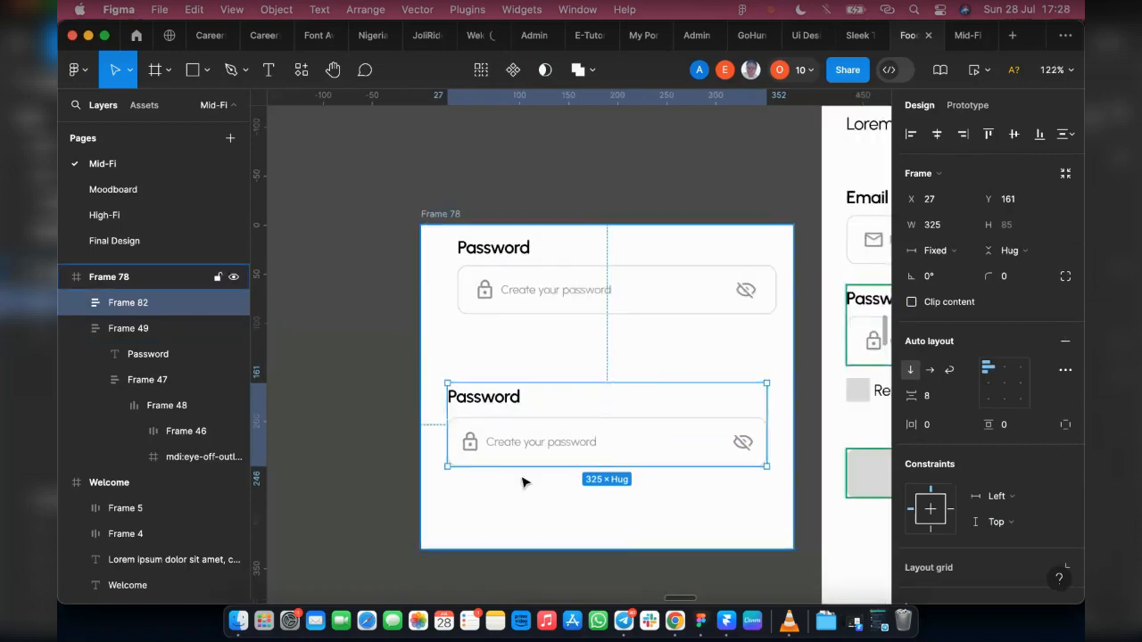
{"action": "left_click", "coordinate": [522, 483]}
{"action": "scroll", "coordinate": [526, 482], "scroll_direction": "down", "scroll_amount": 3}
{"action": "left_click_drag", "start_coordinate": [549, 447], "coordinate": [548, 541]}
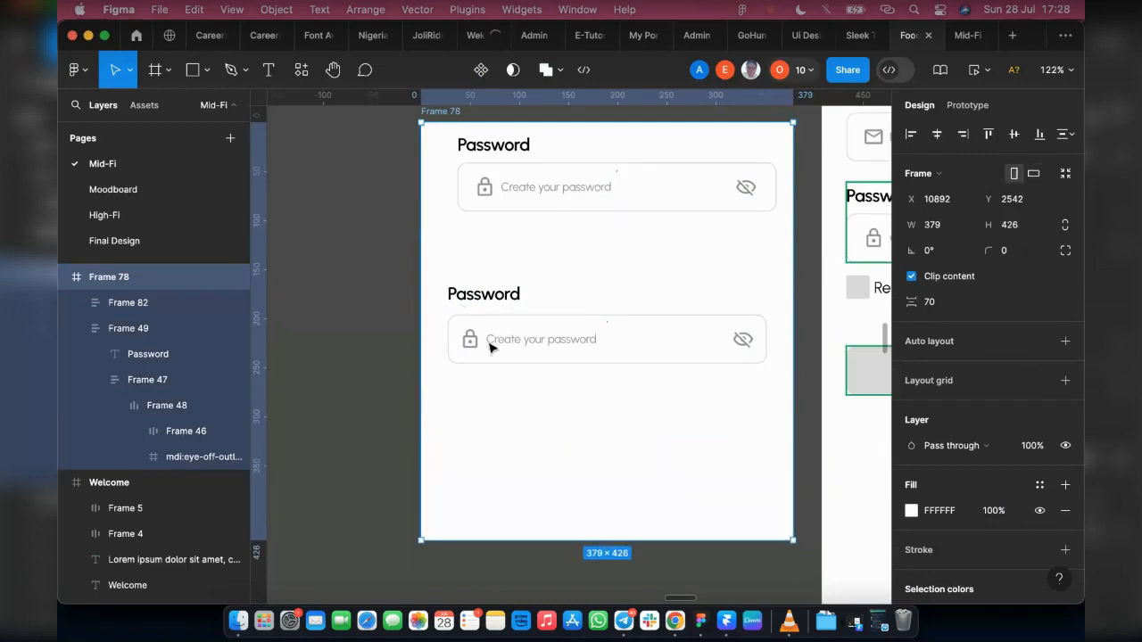
{"action": "left_click", "coordinate": [542, 307]}
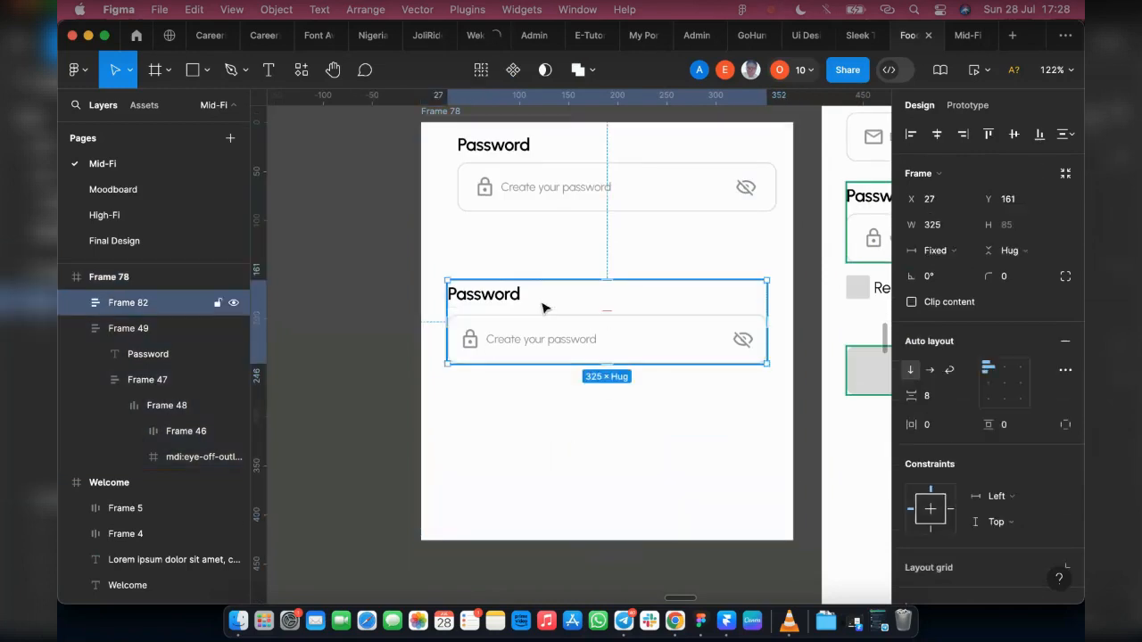
{"action": "left_click_drag", "start_coordinate": [543, 308], "coordinate": [546, 419], "text": "alt"}
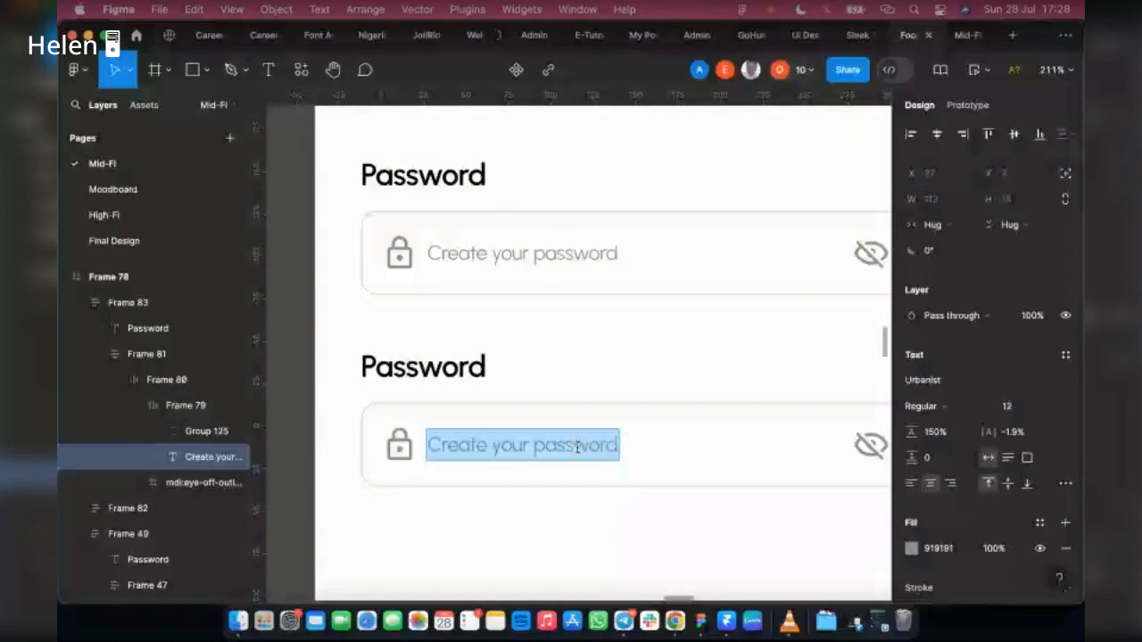
{"action": "type", "text": "oL"}
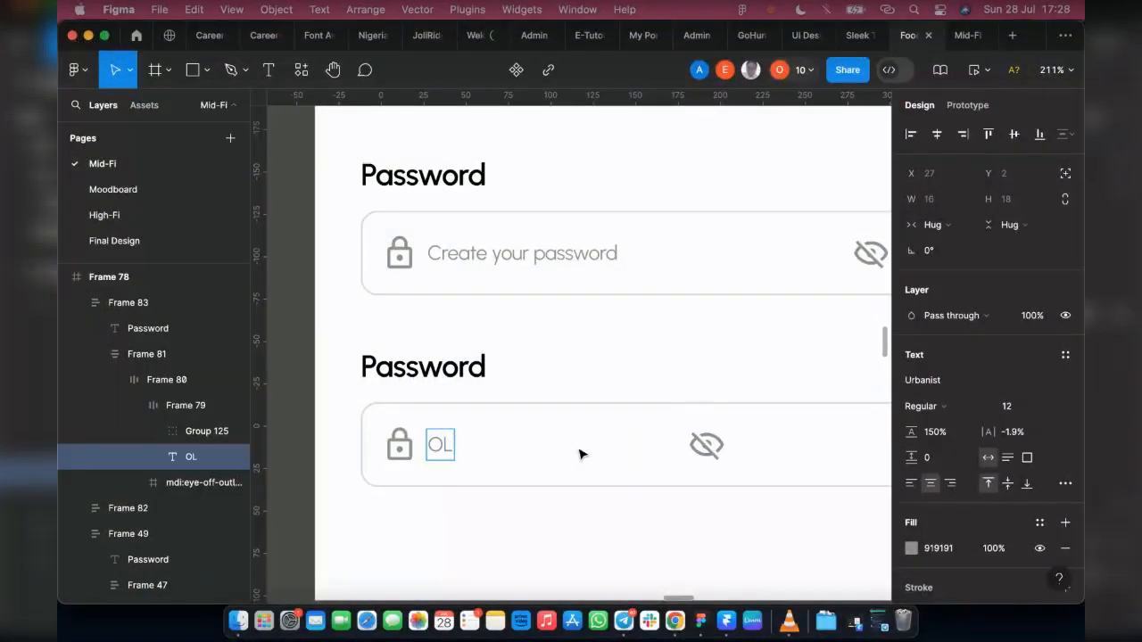
{"action": "key", "text": "BackSpace"}
{"action": "key", "text": "ctrl+z"}
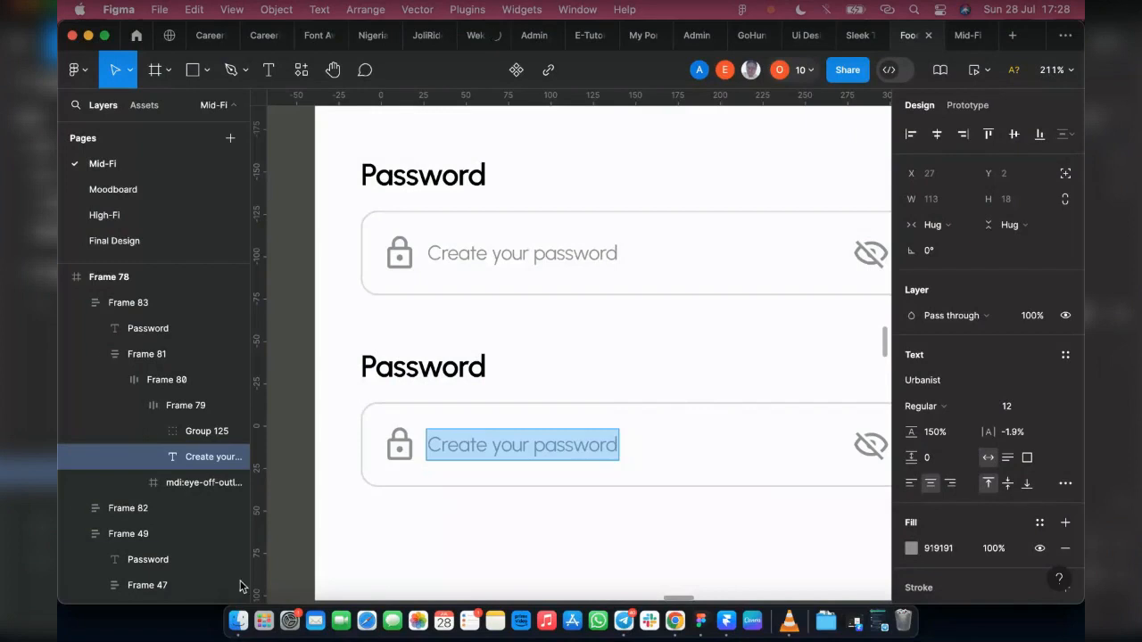
{"action": "key", "text": "Escape"}
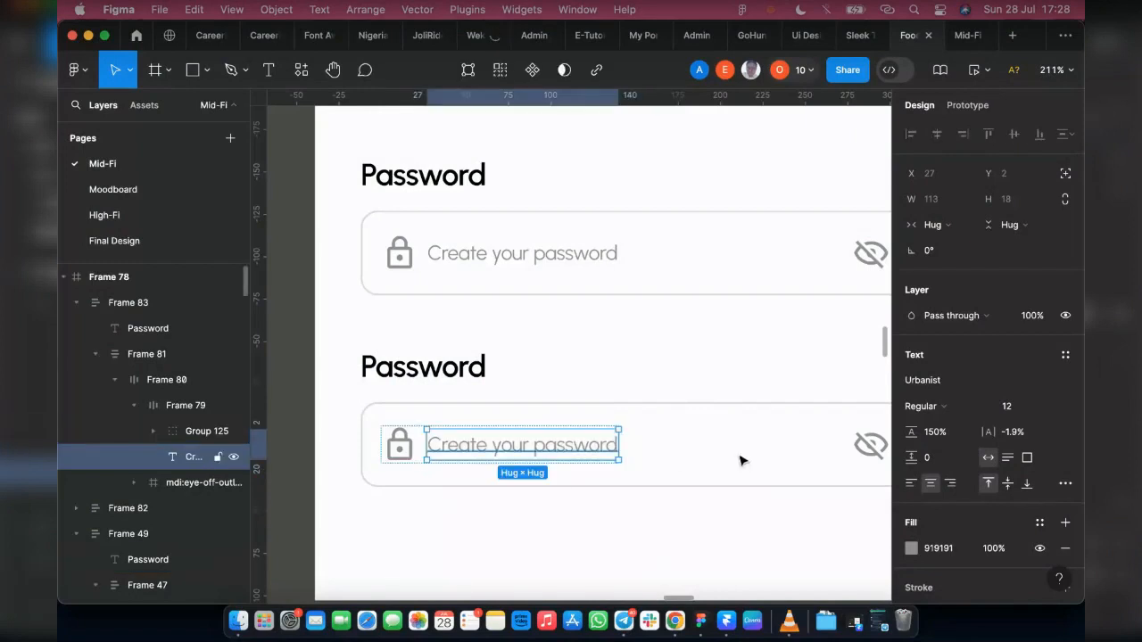
Step: Set the gap of the duplicate field's inner row to Auto so the text and eye icon are spaced apart
{"action": "left_click", "coordinate": [625, 431]}
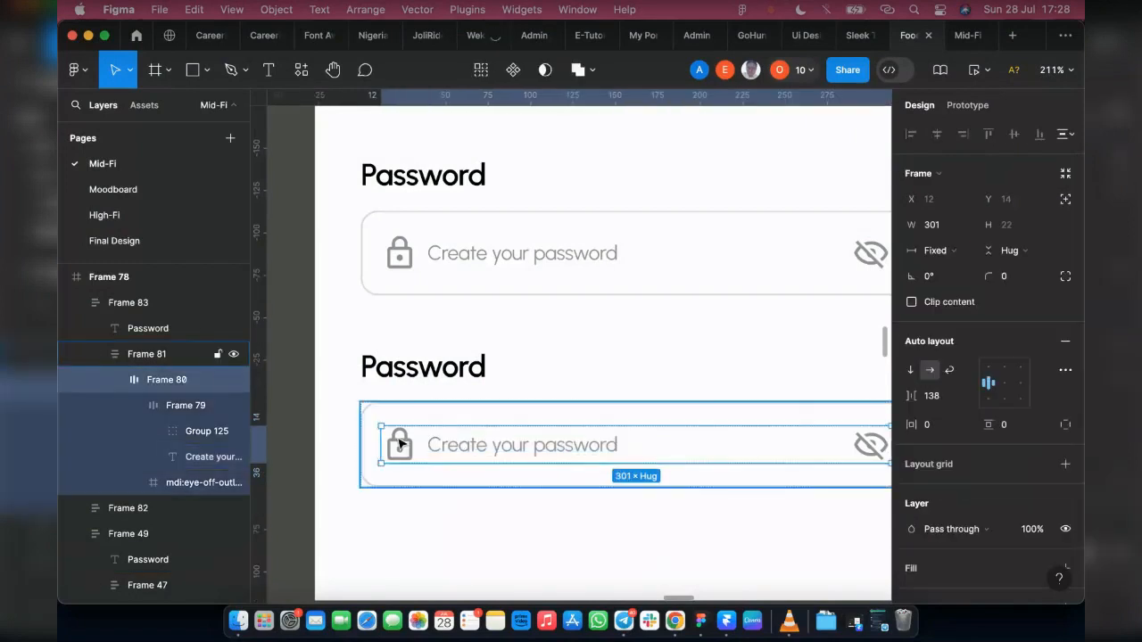
{"action": "scroll", "coordinate": [383, 432], "scroll_direction": "down", "scroll_amount": 2}
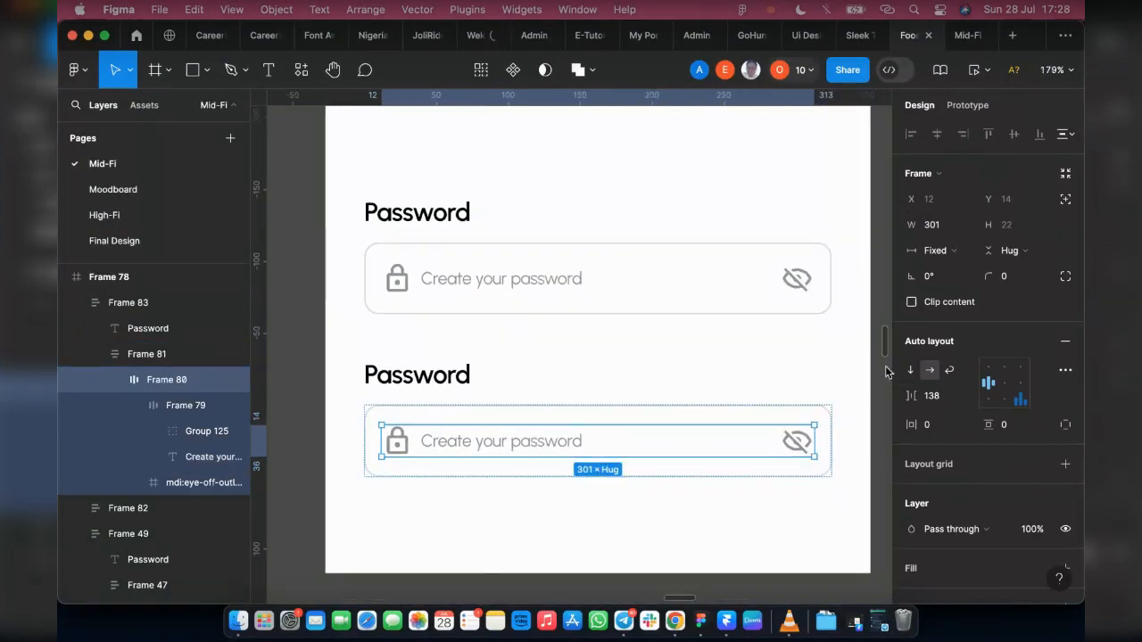
{"action": "left_click", "coordinate": [967, 399]}
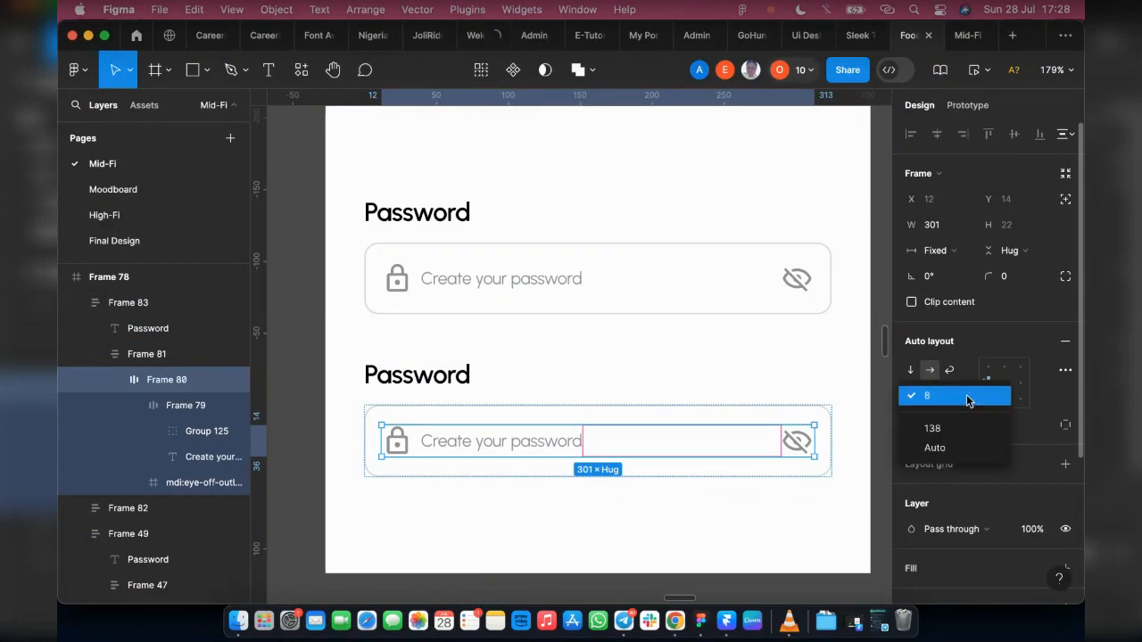
{"action": "left_click", "coordinate": [966, 452]}
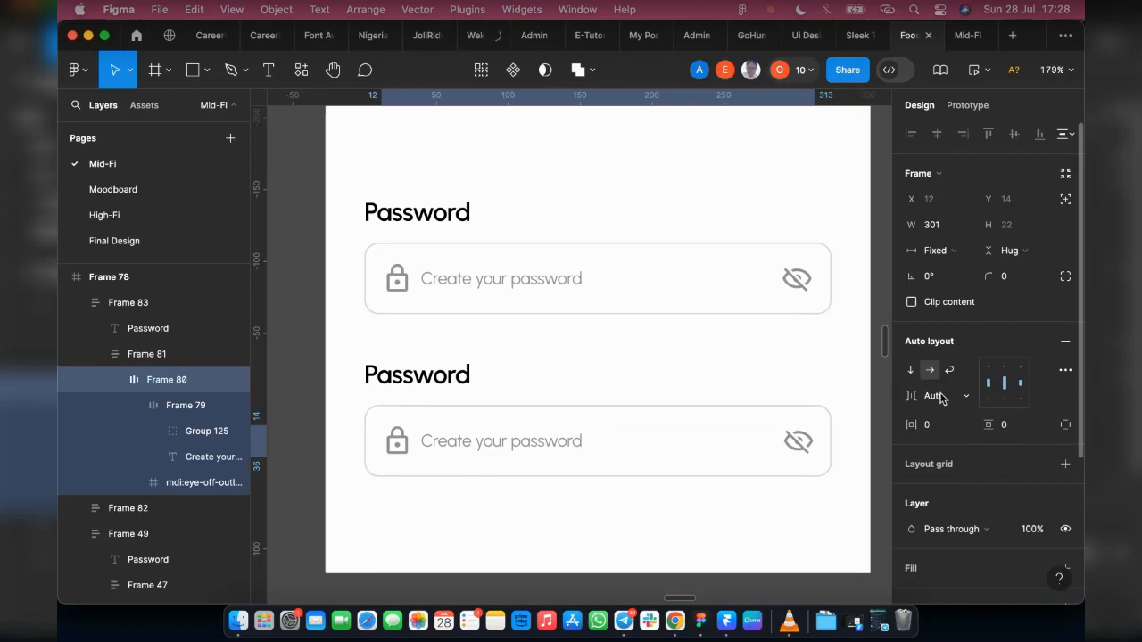
{"action": "left_click", "coordinate": [1007, 368]}
{"action": "left_click", "coordinate": [1008, 393]}
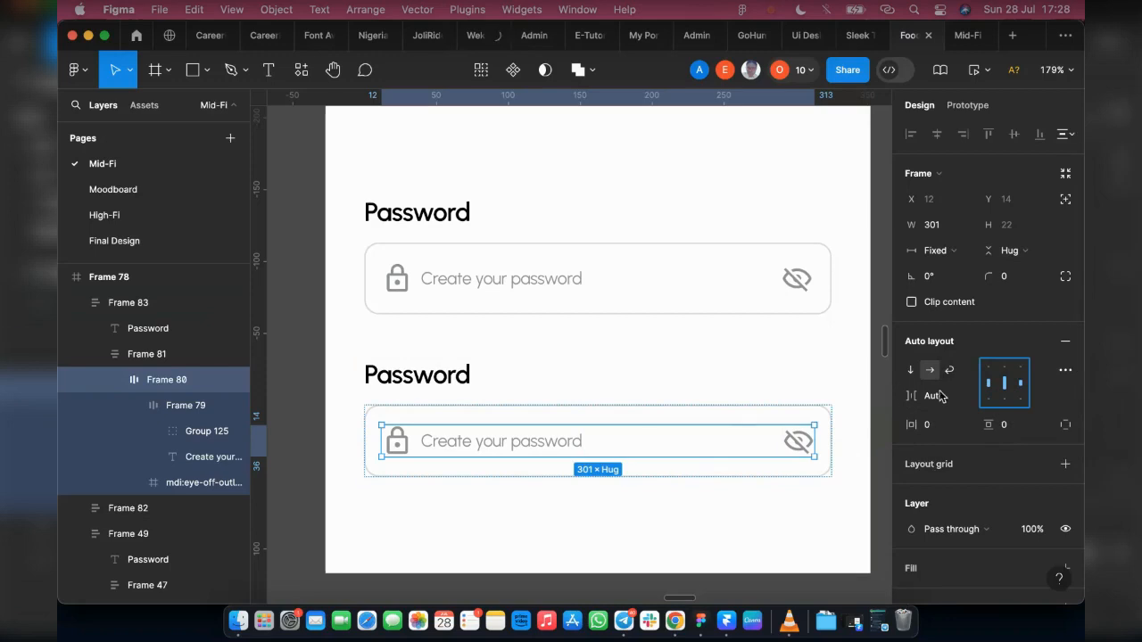
Step: Replace the duplicate field's placeholder text with a sample password
{"action": "left_click", "coordinate": [502, 440]}
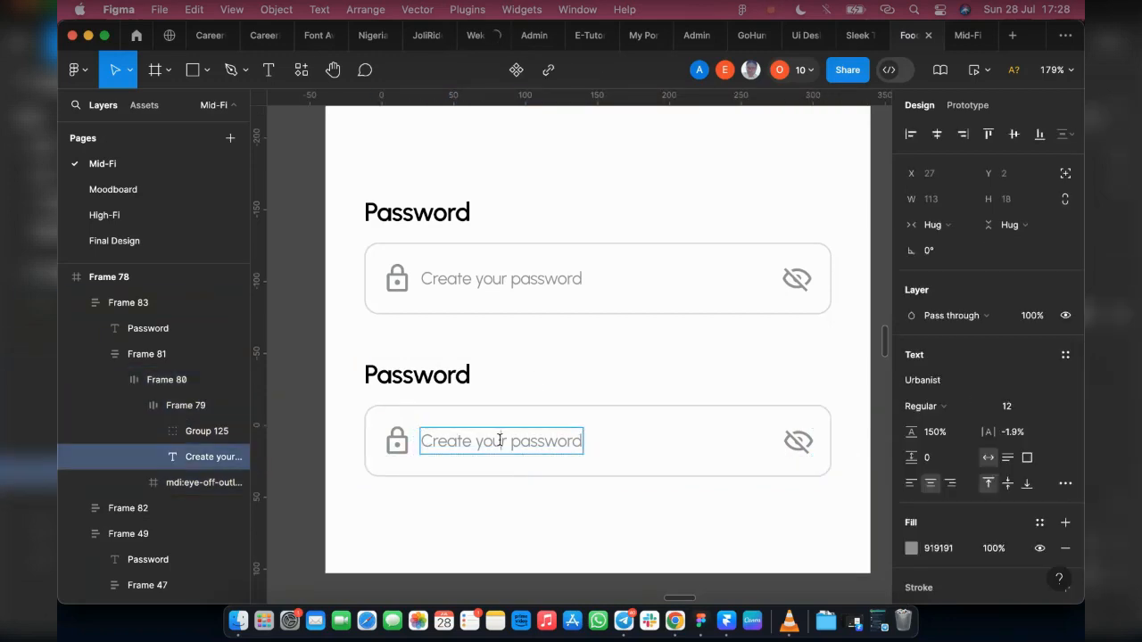
{"action": "double_click", "coordinate": [499, 440]}
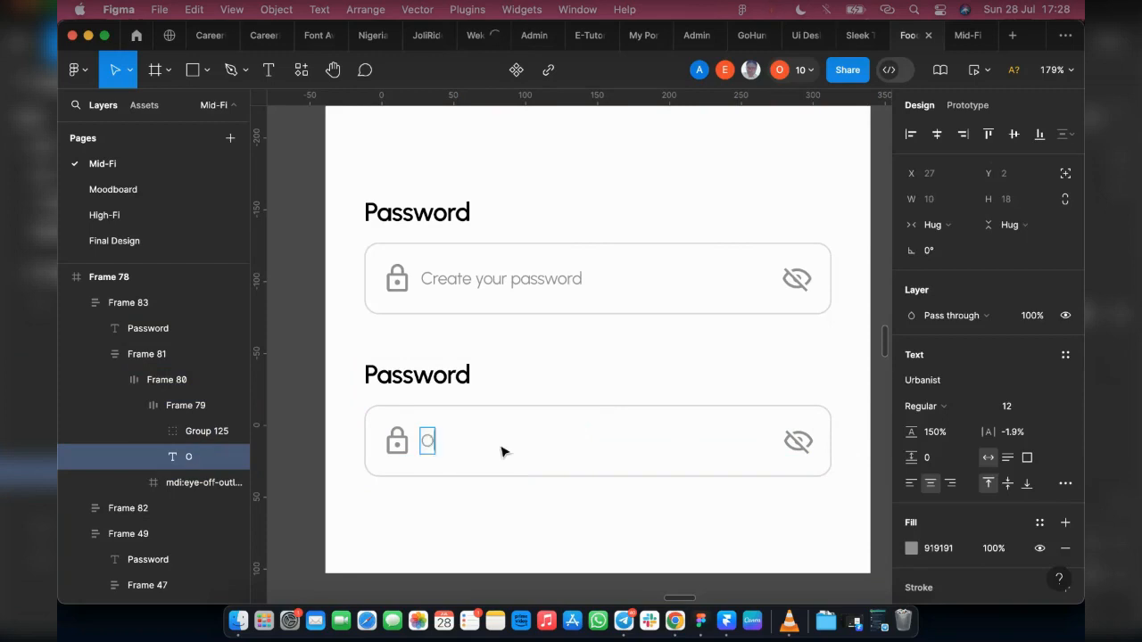
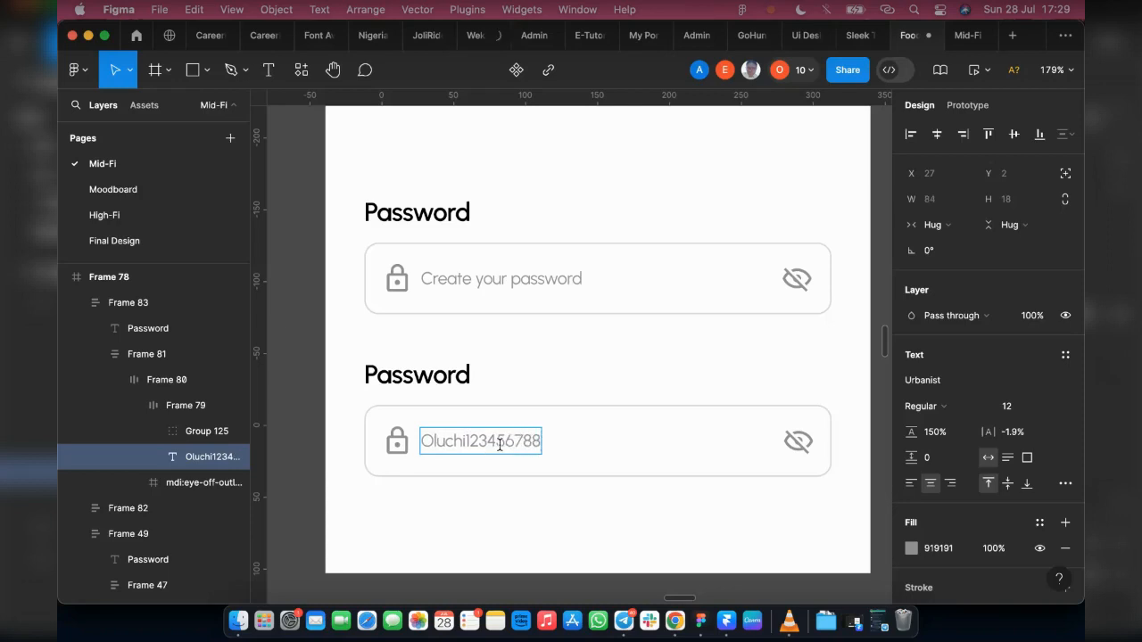
Step: Delete the lock icon group from the duplicate password field
{"action": "left_click", "coordinate": [601, 431]}
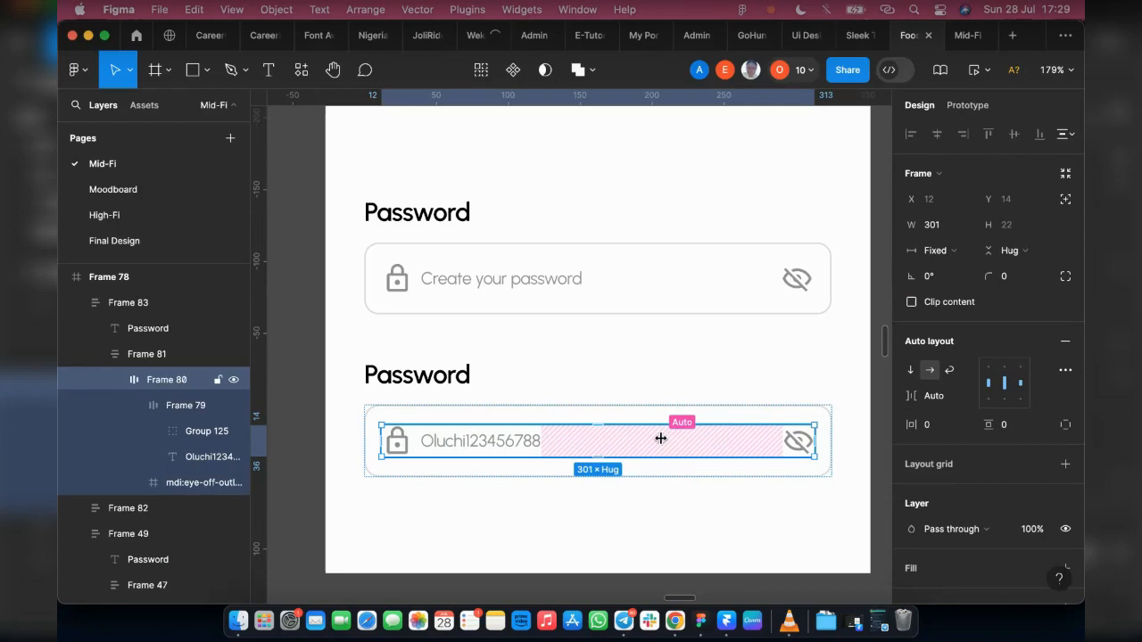
{"action": "double_click", "coordinate": [404, 453]}
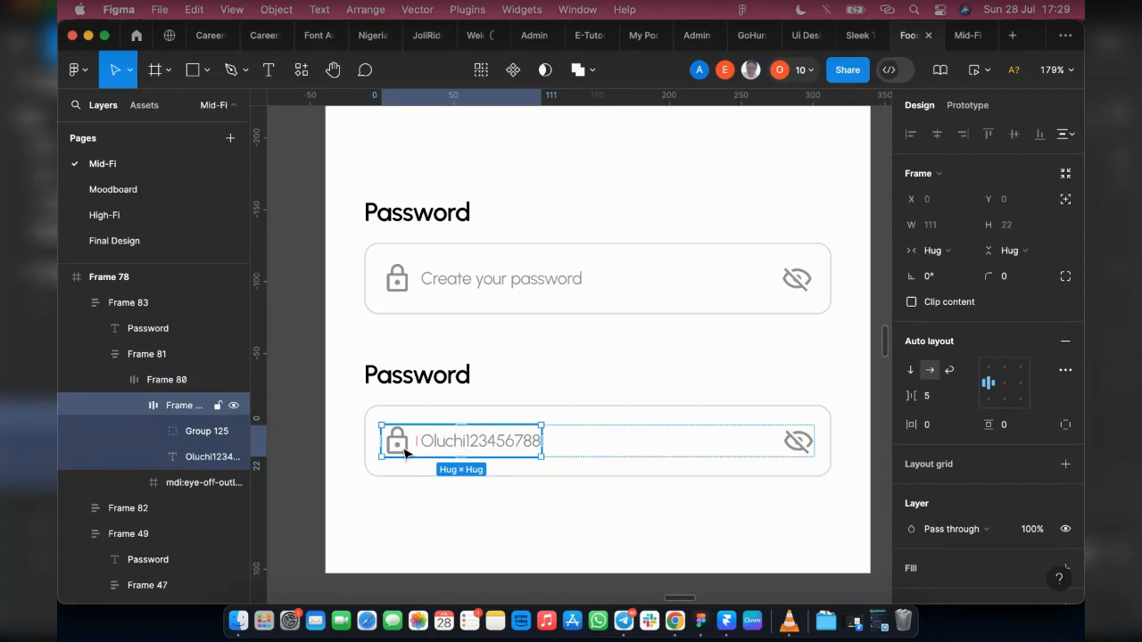
{"action": "double_click", "coordinate": [404, 443]}
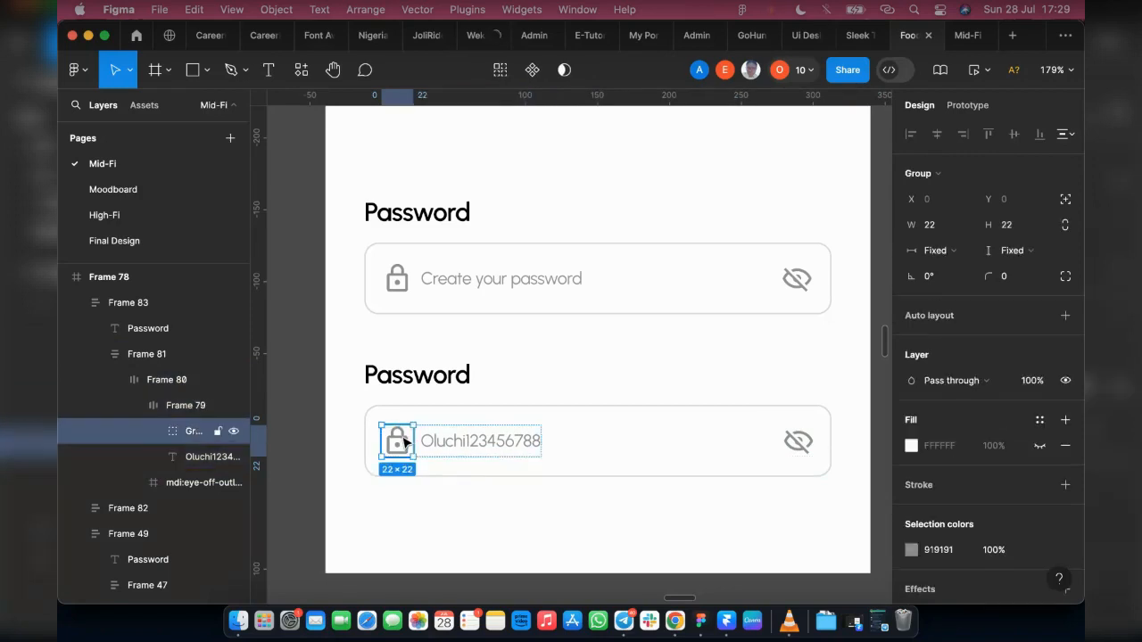
{"action": "key", "text": "Delete"}
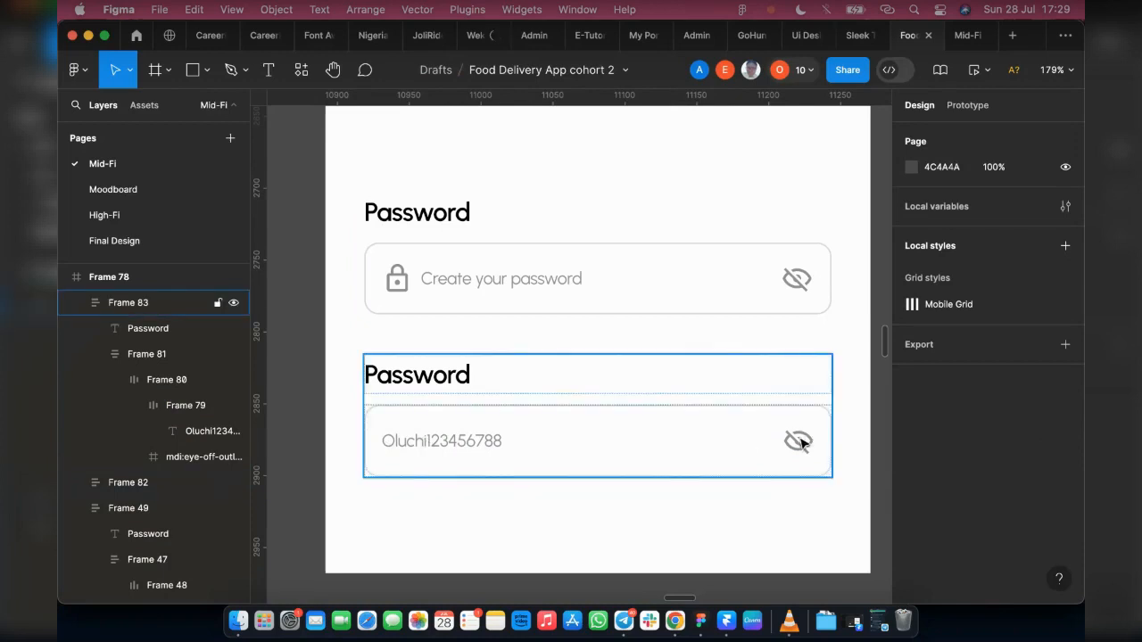
Step: Set the sample password text in the duplicate field to Medium weight and size 14
{"action": "left_click", "coordinate": [477, 444]}
{"action": "double_click", "coordinate": [476, 441]}
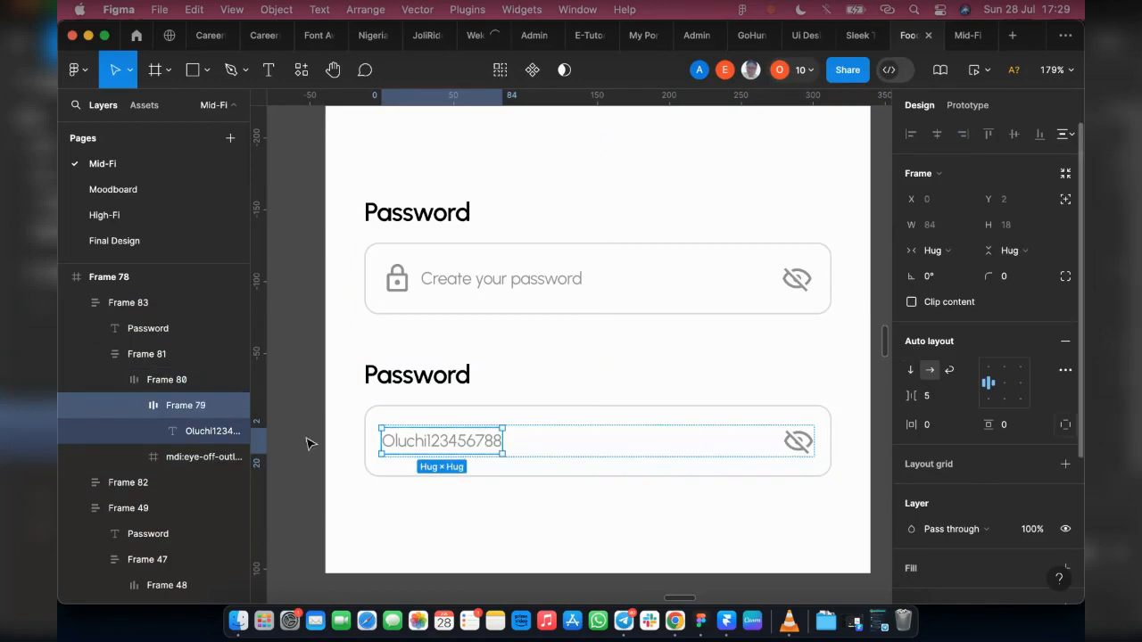
{"action": "left_click", "coordinate": [234, 433]}
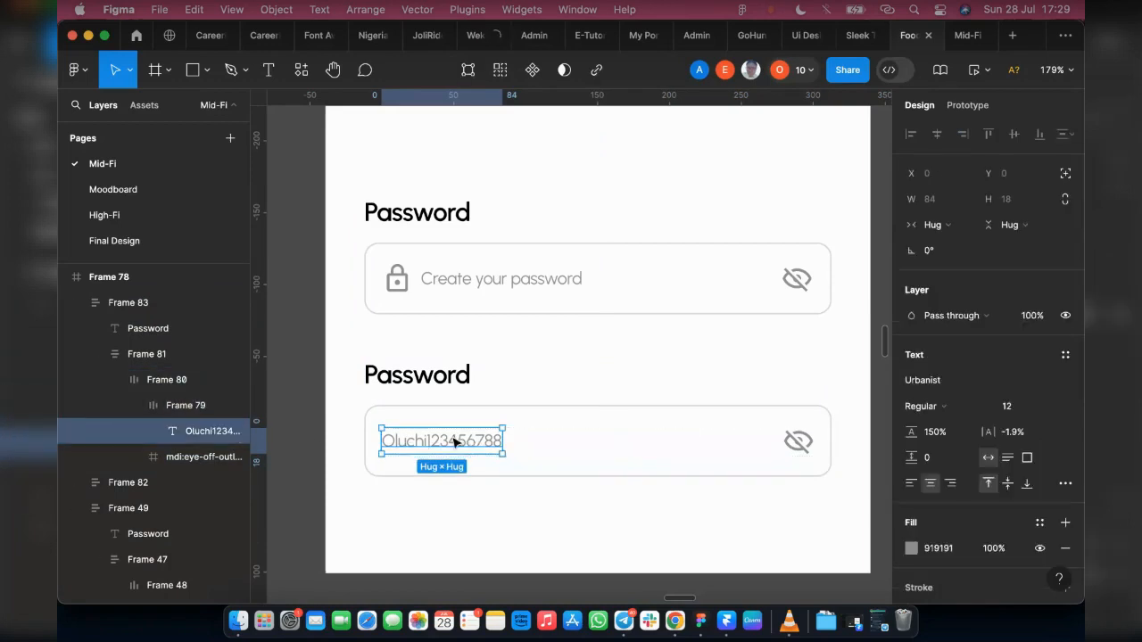
{"action": "left_click", "coordinate": [951, 412]}
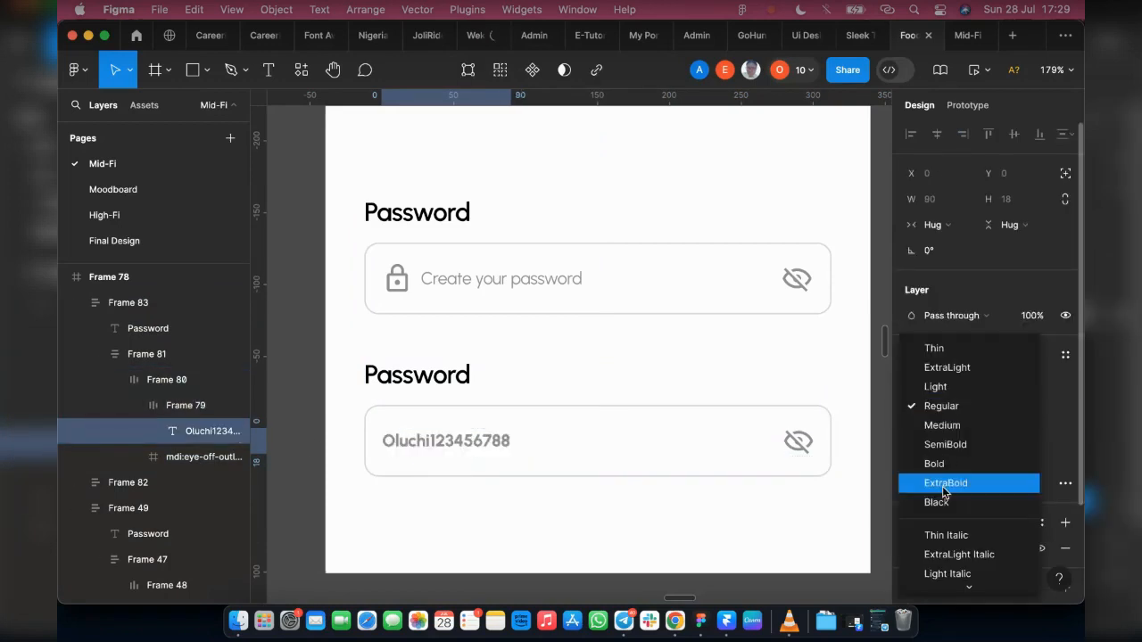
{"action": "left_click", "coordinate": [947, 433]}
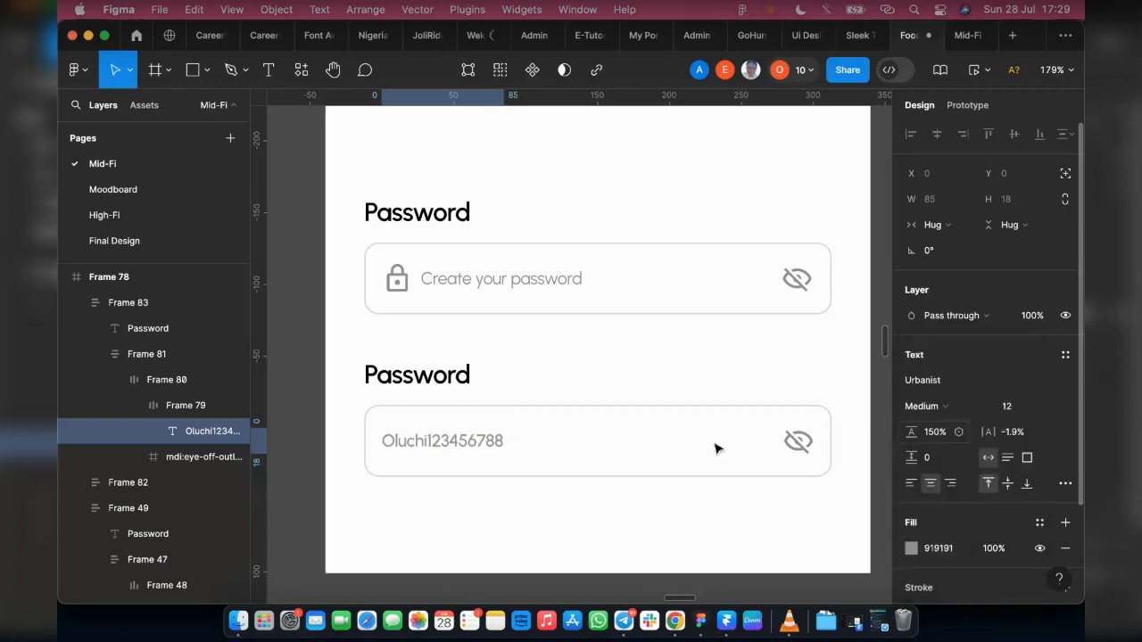
{"action": "left_click", "coordinate": [1050, 408]}
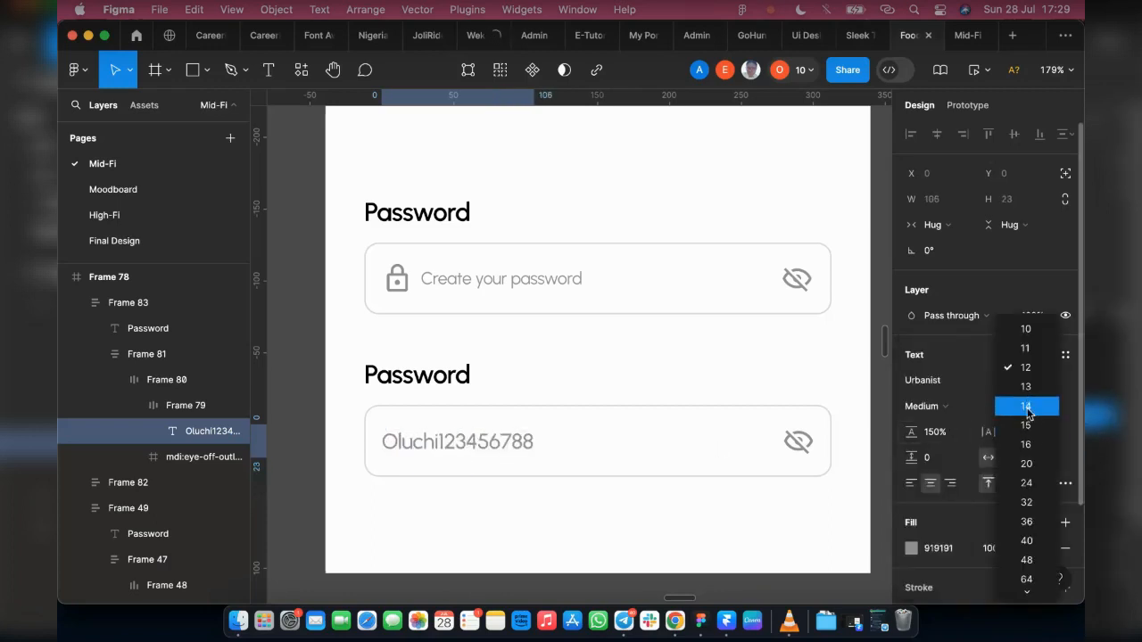
{"action": "key", "text": "Return"}
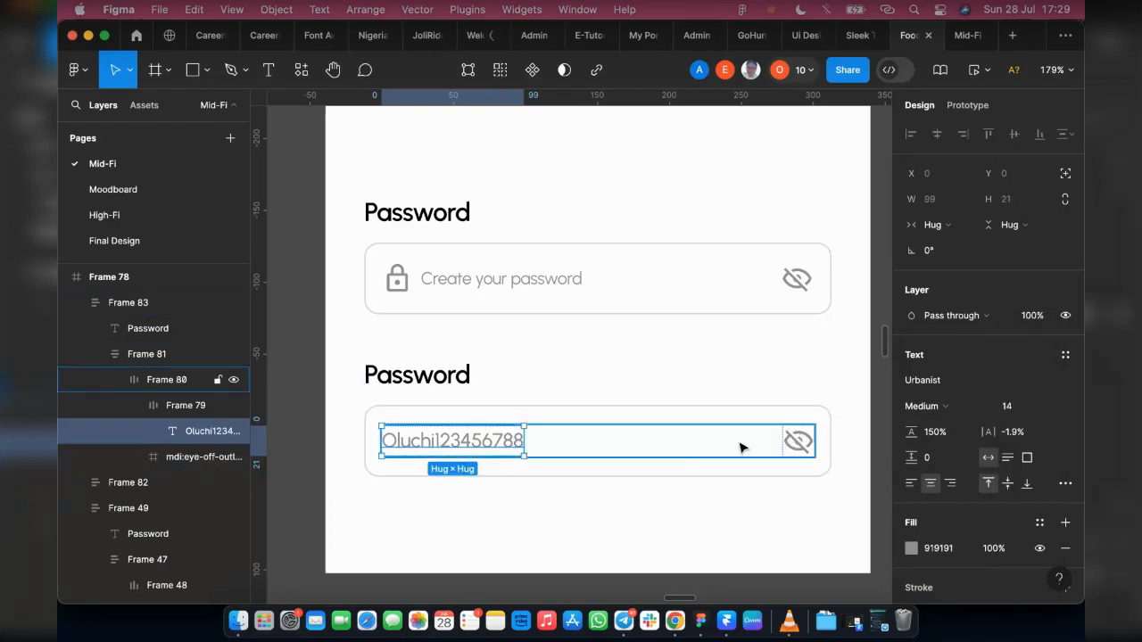
Step: Darken the sample password text's fill colour to 191919
{"action": "left_click", "coordinate": [911, 548]}
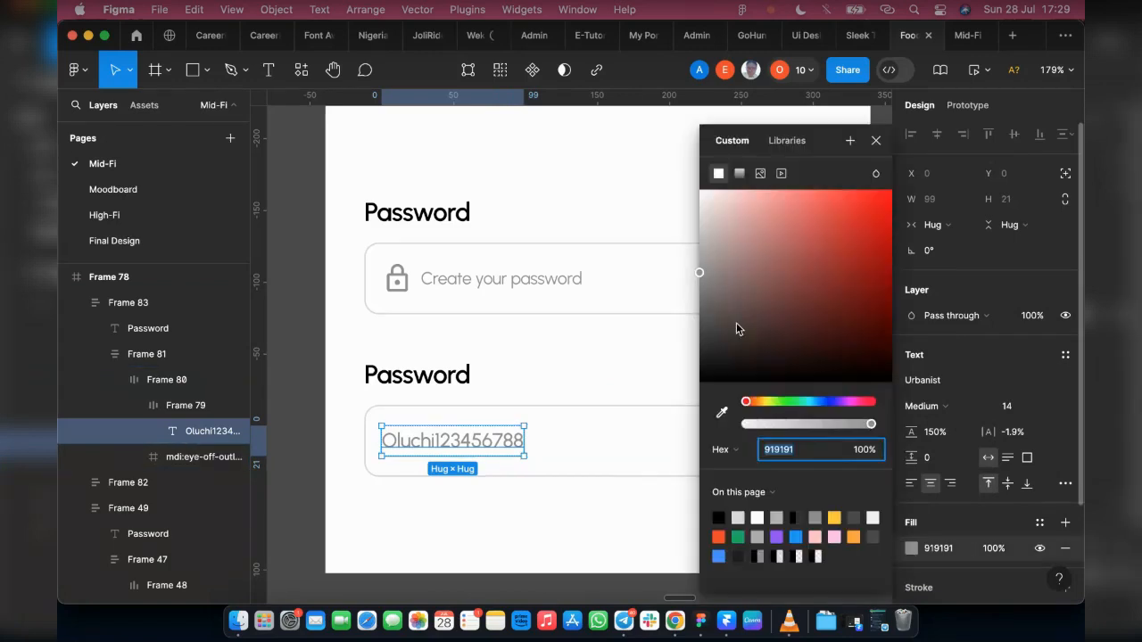
{"action": "left_click_drag", "start_coordinate": [701, 306], "coordinate": [700, 364]}
{"action": "left_click", "coordinate": [876, 141]}
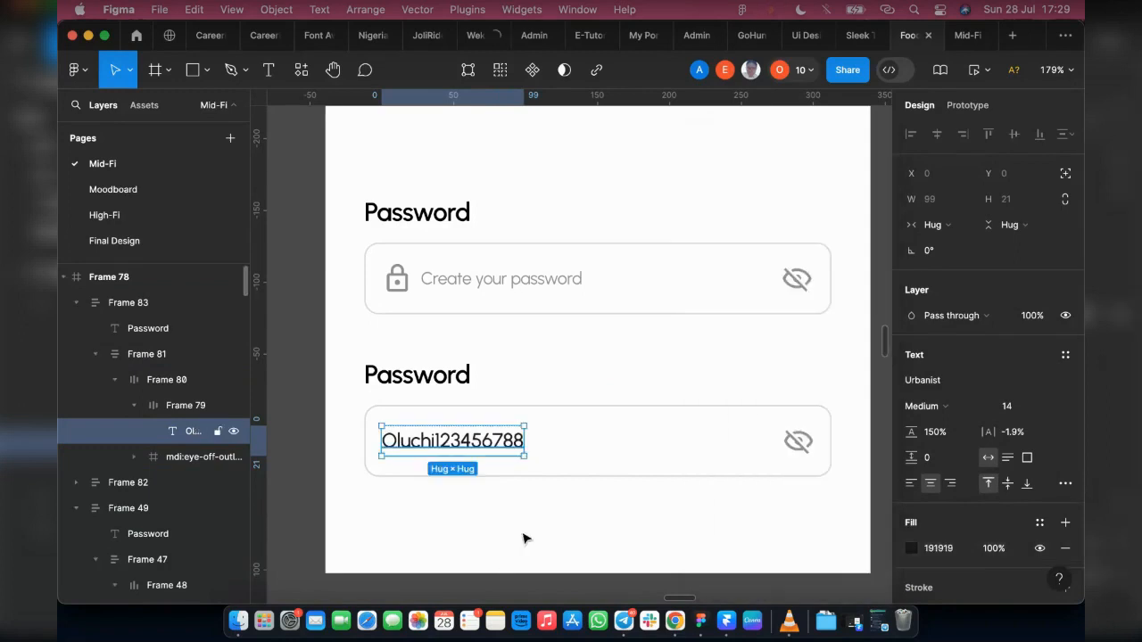
{"action": "left_click", "coordinate": [538, 520]}
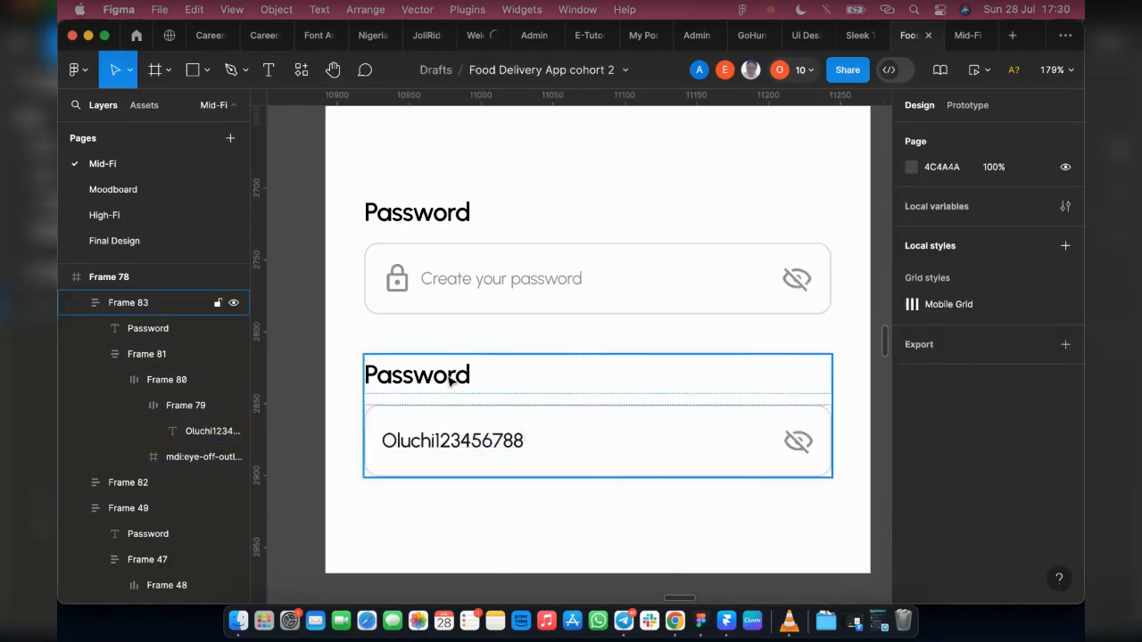
Step: Select Frame 78 beside the Login screens and switch to the Telegram group call window
{"action": "scroll", "coordinate": [449, 381], "scroll_direction": "down", "scroll_amount": 5}
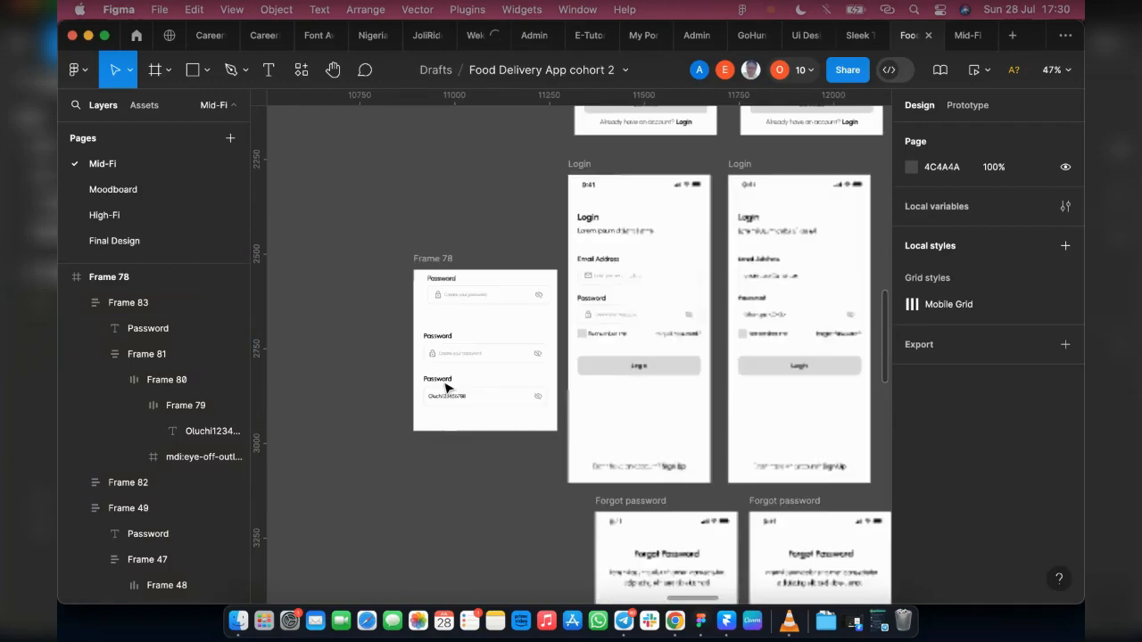
{"action": "left_click", "coordinate": [417, 267]}
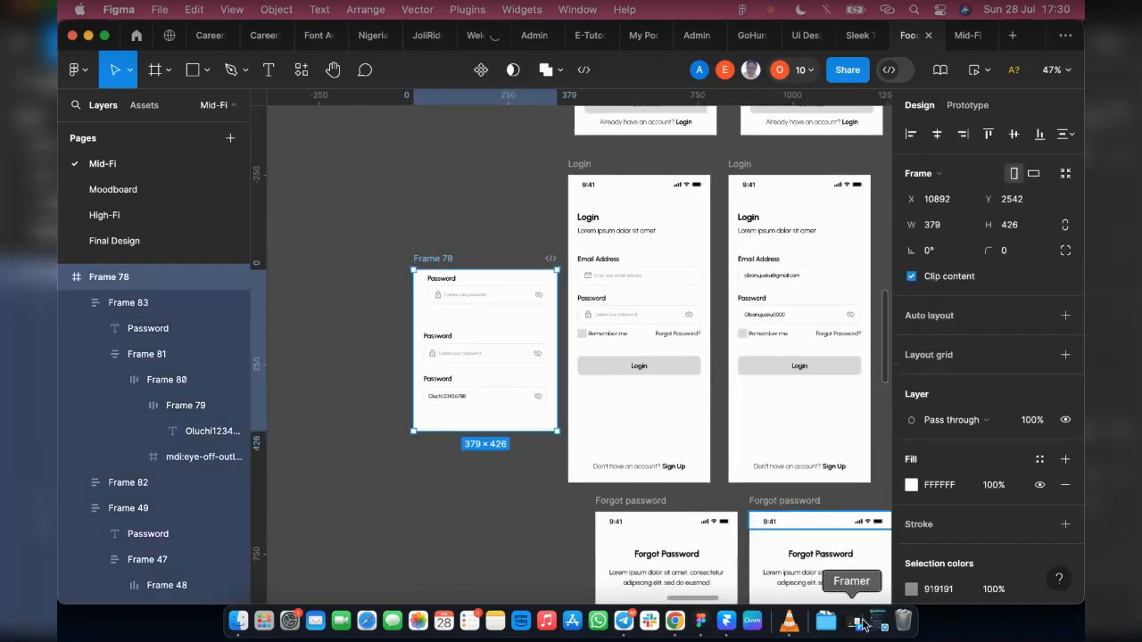
{"action": "left_click", "coordinate": [880, 624]}
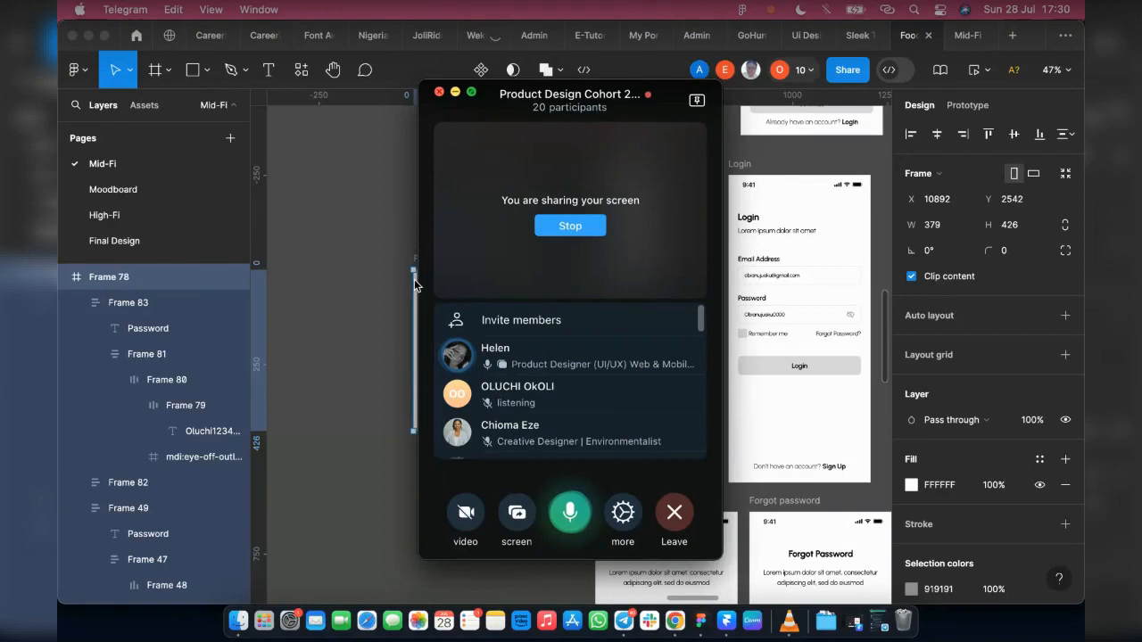
Step: Minimise the group call window, read through the General chat's recent messages, and close the Telegram window
{"action": "left_click", "coordinate": [455, 93]}
{"action": "scroll", "coordinate": [150, 335], "scroll_direction": "up", "scroll_amount": 1}
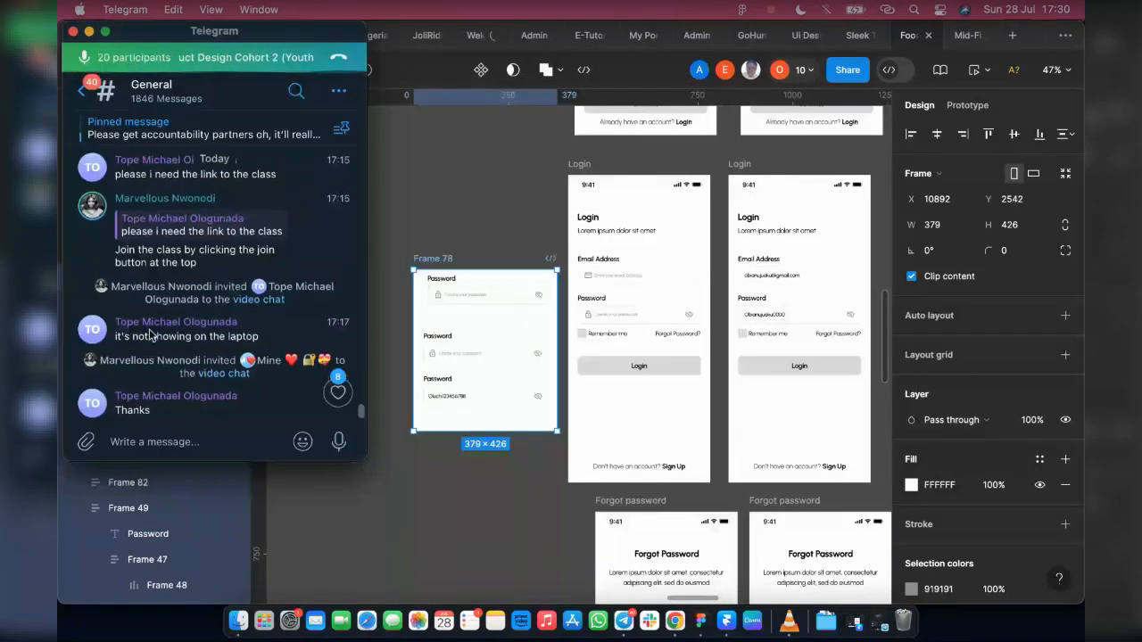
{"action": "scroll", "coordinate": [150, 335], "scroll_direction": "up", "scroll_amount": 5}
{"action": "scroll", "coordinate": [210, 362], "scroll_direction": "up", "scroll_amount": 3}
{"action": "scroll", "coordinate": [150, 271], "scroll_direction": "down", "scroll_amount": 10}
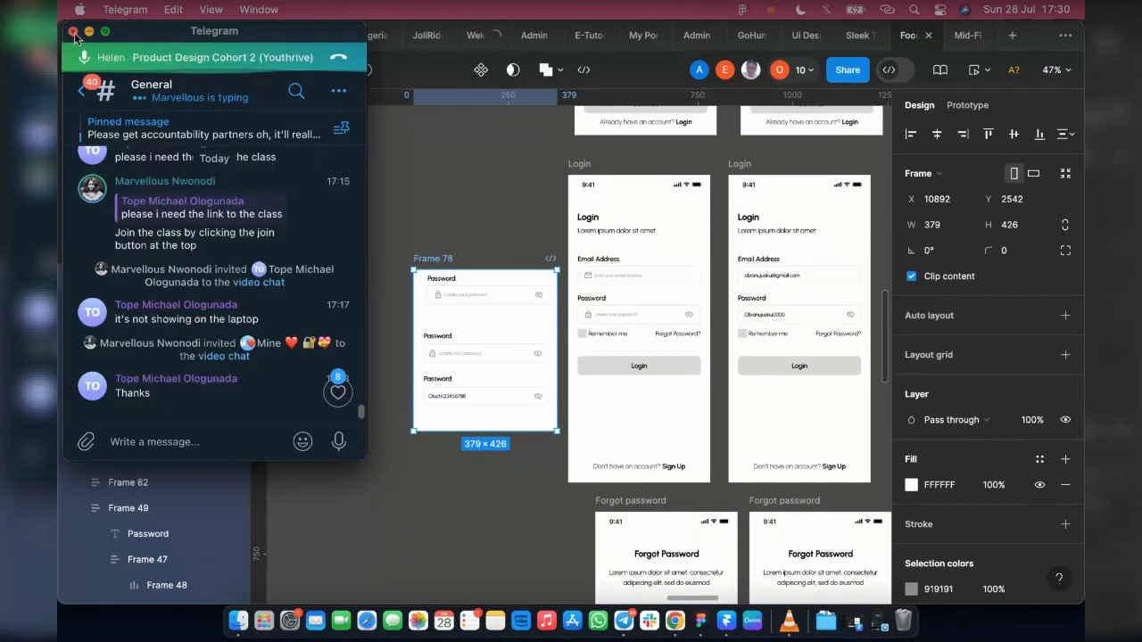
{"action": "left_click", "coordinate": [73, 32]}
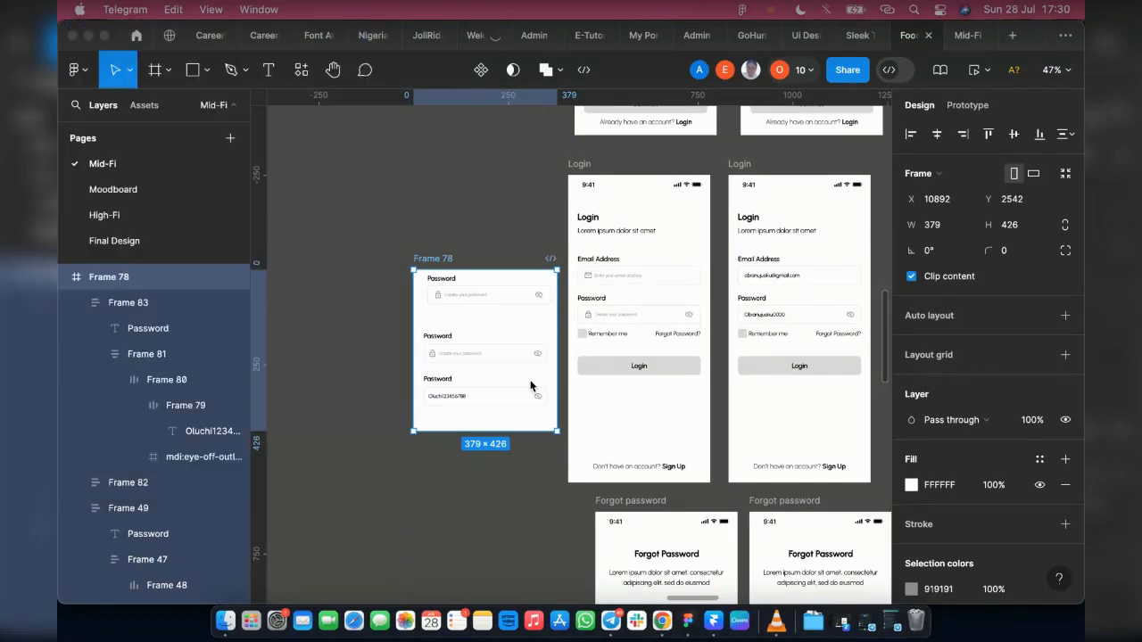
Step: Delete Frame 78 with the demo password fields from beside the Login screens
{"action": "left_click", "coordinate": [434, 230]}
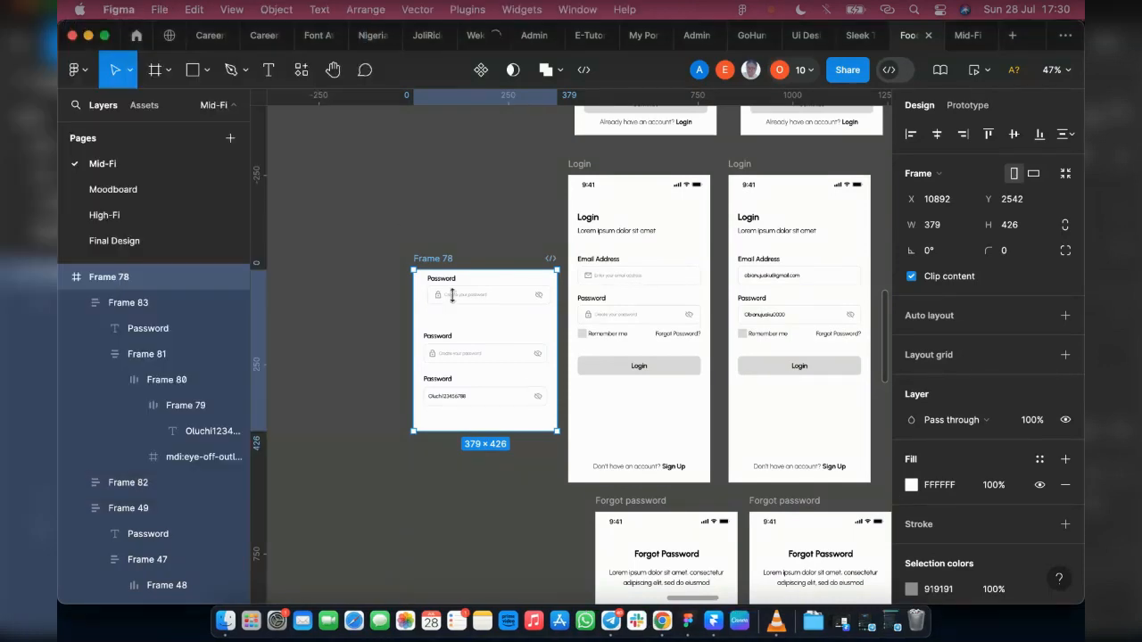
{"action": "left_click", "coordinate": [454, 489]}
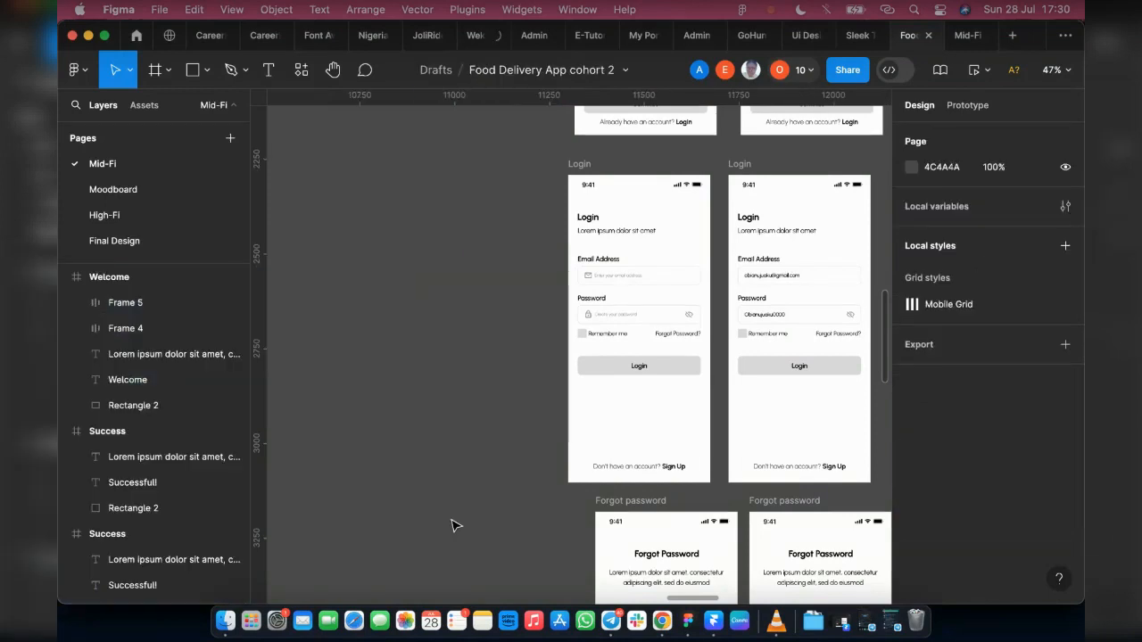
Step: Look over the Splash screen and the layout of the Authentication and Home Page sections
{"action": "scroll", "coordinate": [452, 526], "scroll_direction": "up", "scroll_amount": 10}
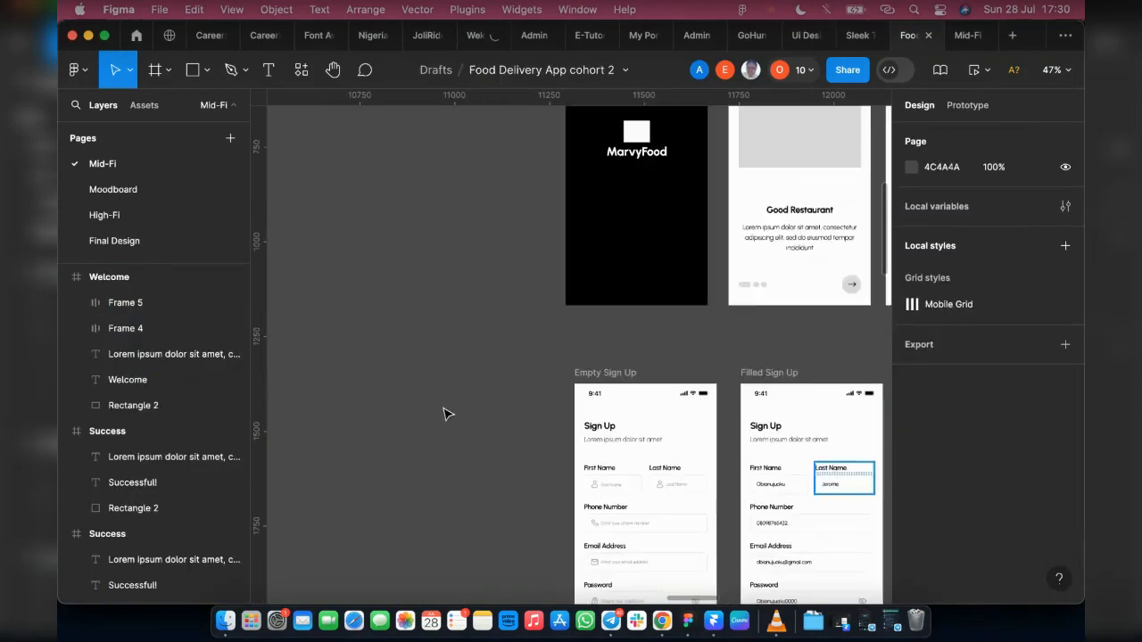
{"action": "scroll", "coordinate": [446, 414], "scroll_direction": "up", "scroll_amount": 10}
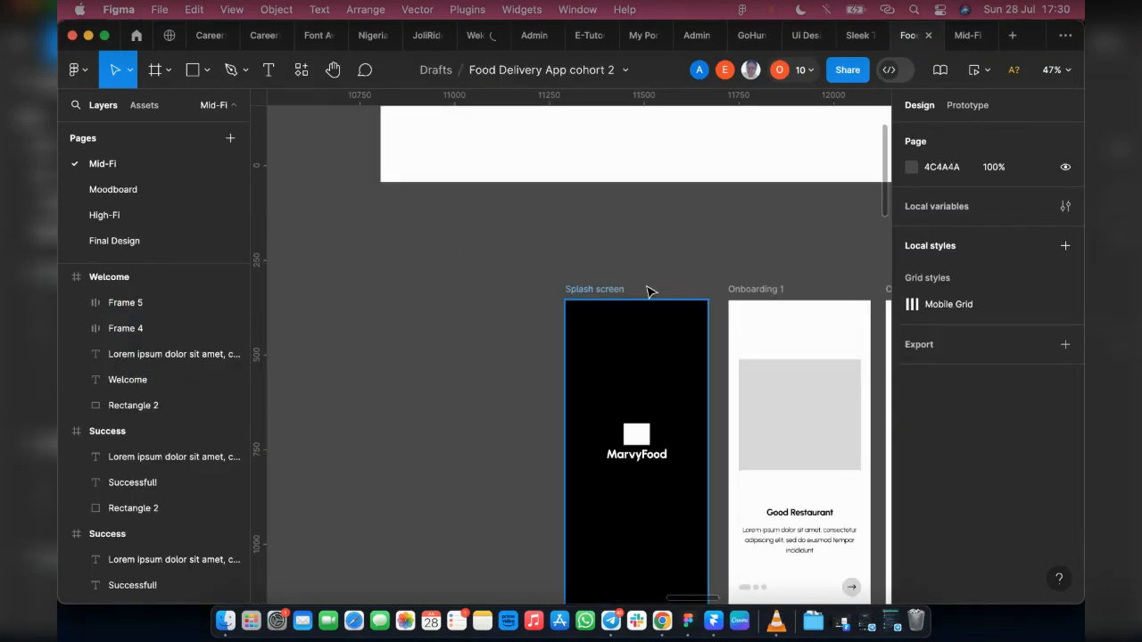
{"action": "left_click", "coordinate": [610, 434]}
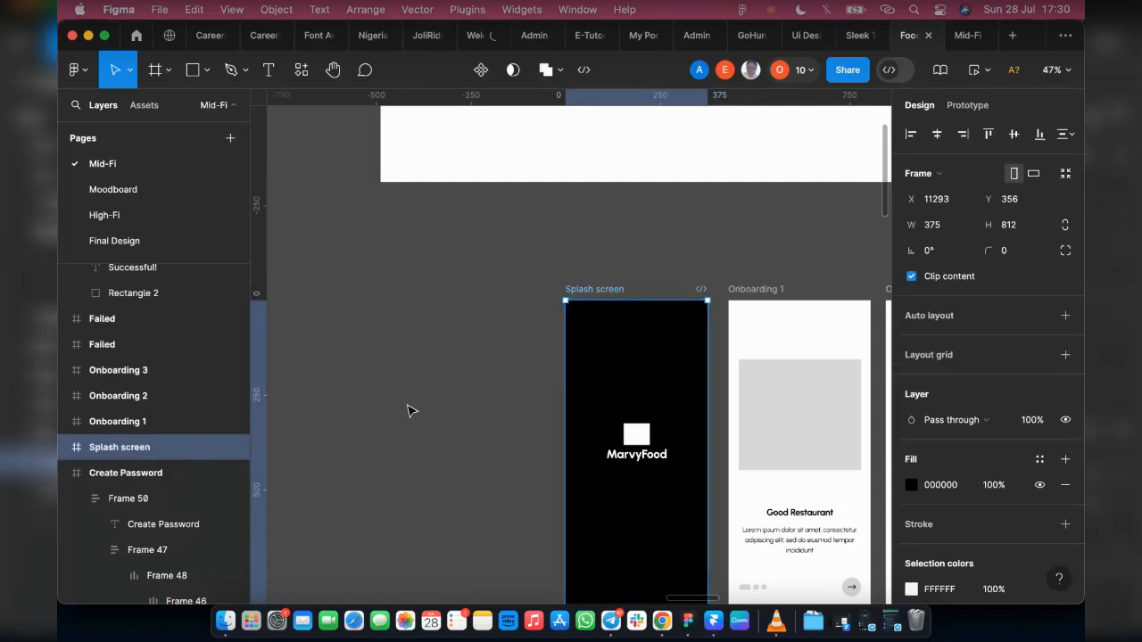
{"action": "scroll", "coordinate": [408, 408], "scroll_direction": "down", "scroll_amount": 10}
{"action": "scroll", "coordinate": [419, 471], "scroll_direction": "down", "scroll_amount": 3}
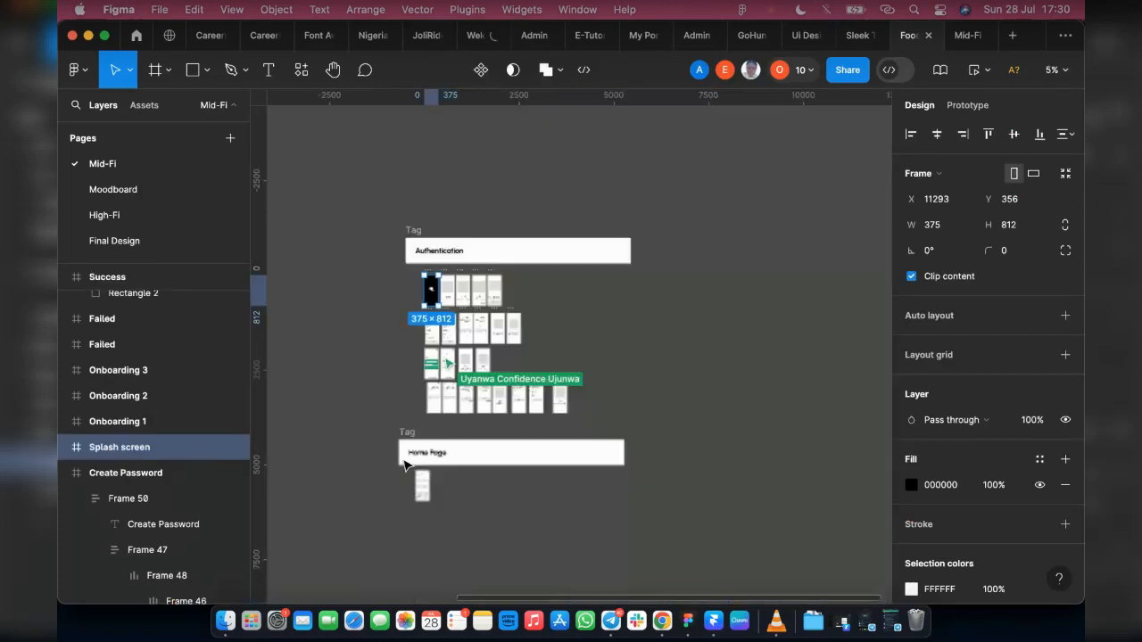
{"action": "scroll", "coordinate": [353, 462], "scroll_direction": "up", "scroll_amount": 2}
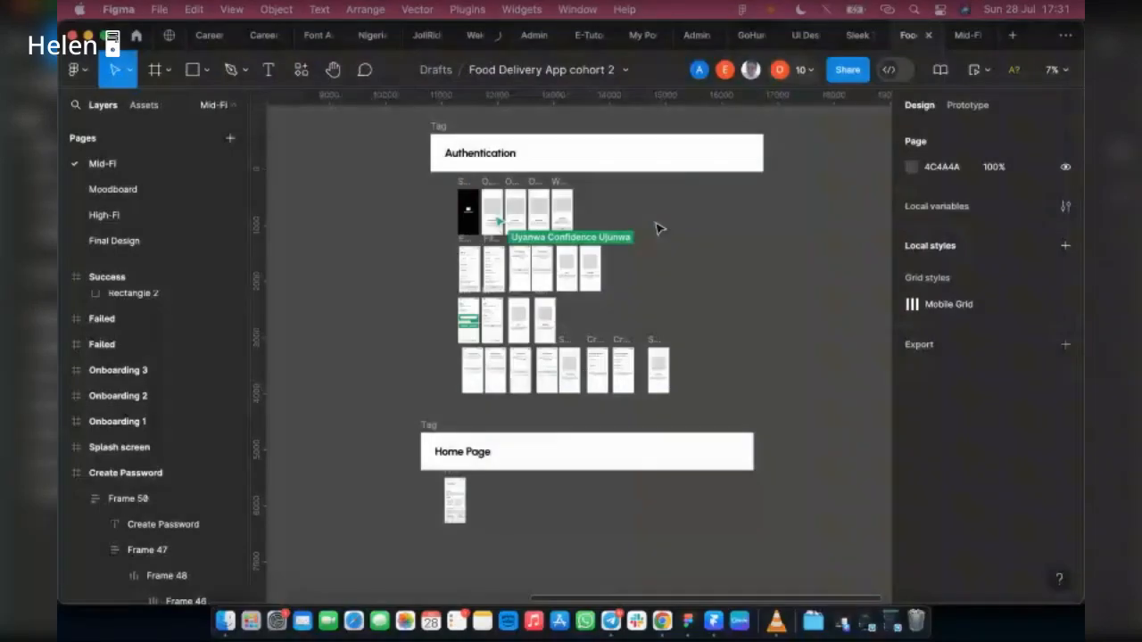
Step: Duplicate the Home screen frame under the Home Page tag
{"action": "scroll", "coordinate": [393, 357], "scroll_direction": "down", "scroll_amount": 3}
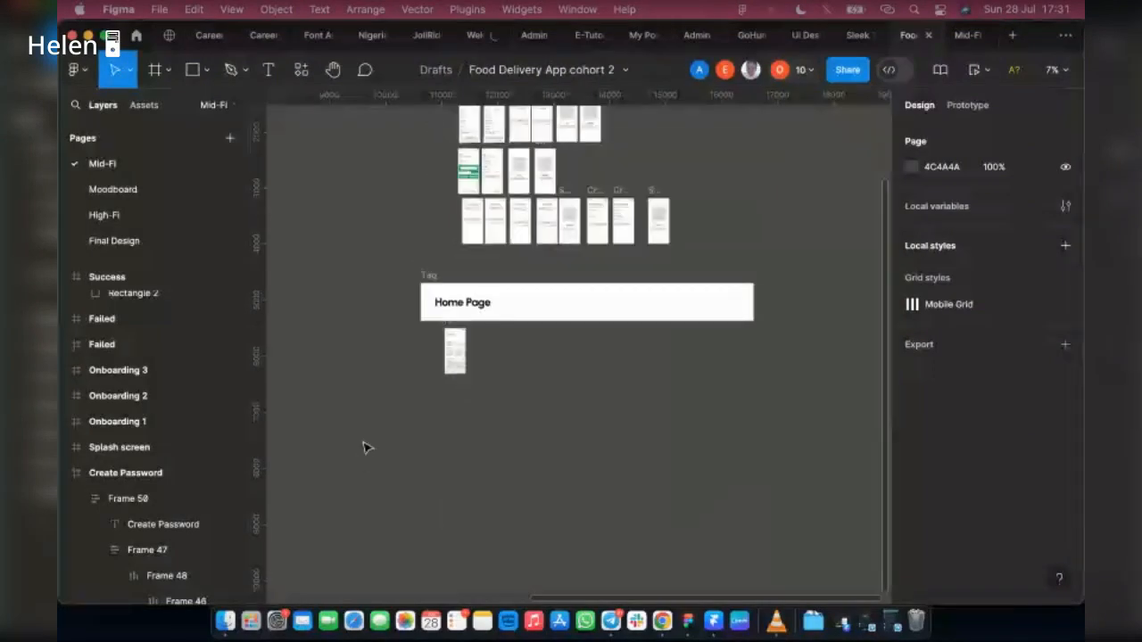
{"action": "scroll", "coordinate": [382, 326], "scroll_direction": "up", "scroll_amount": 10}
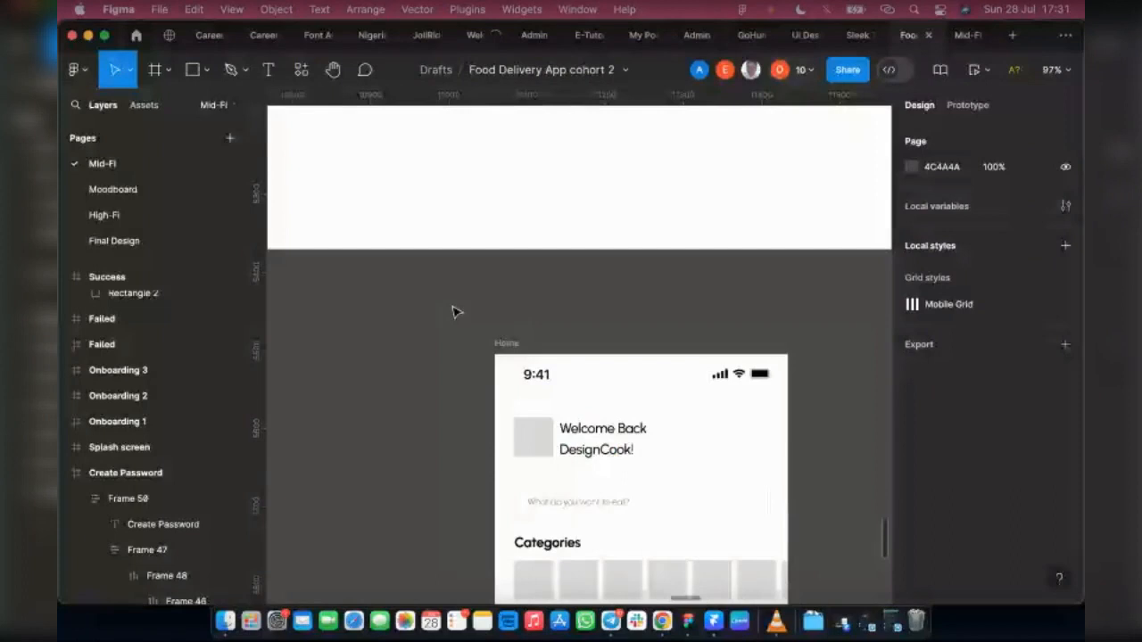
{"action": "scroll", "coordinate": [479, 286], "scroll_direction": "down", "scroll_amount": 2}
{"action": "scroll", "coordinate": [650, 387], "scroll_direction": "down", "scroll_amount": 3}
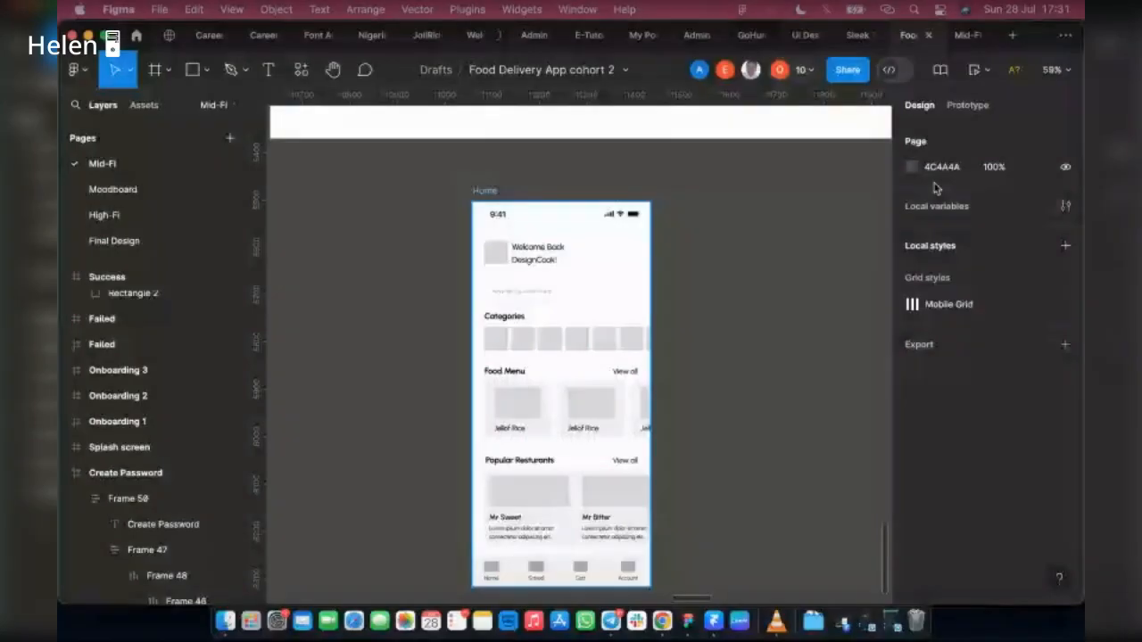
{"action": "left_click", "coordinate": [556, 381]}
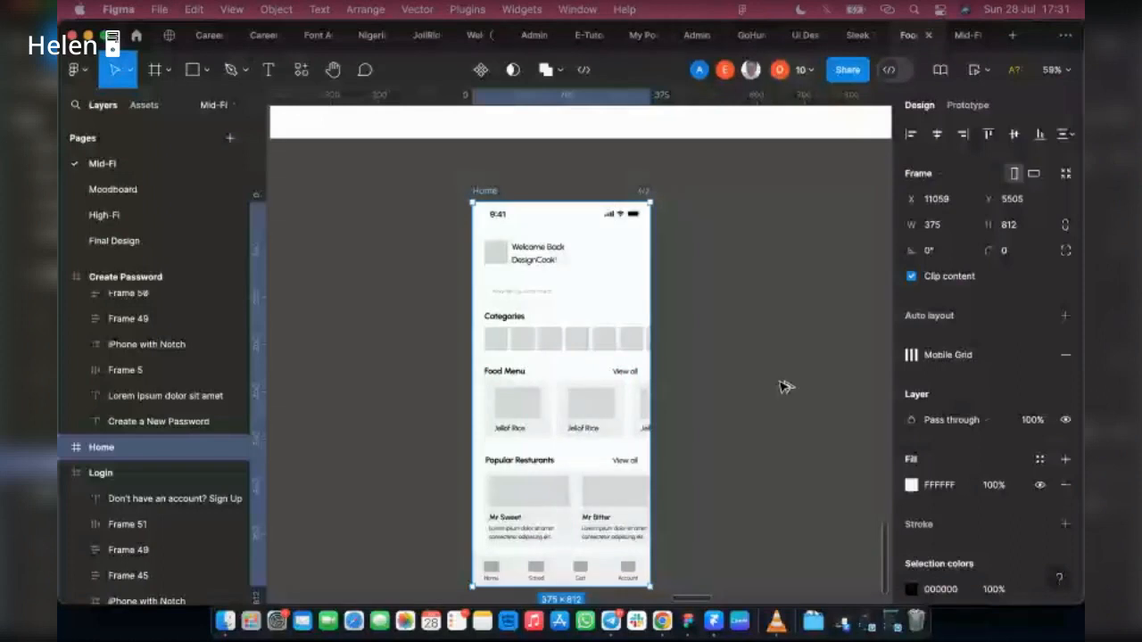
{"action": "key", "text": "super+d"}
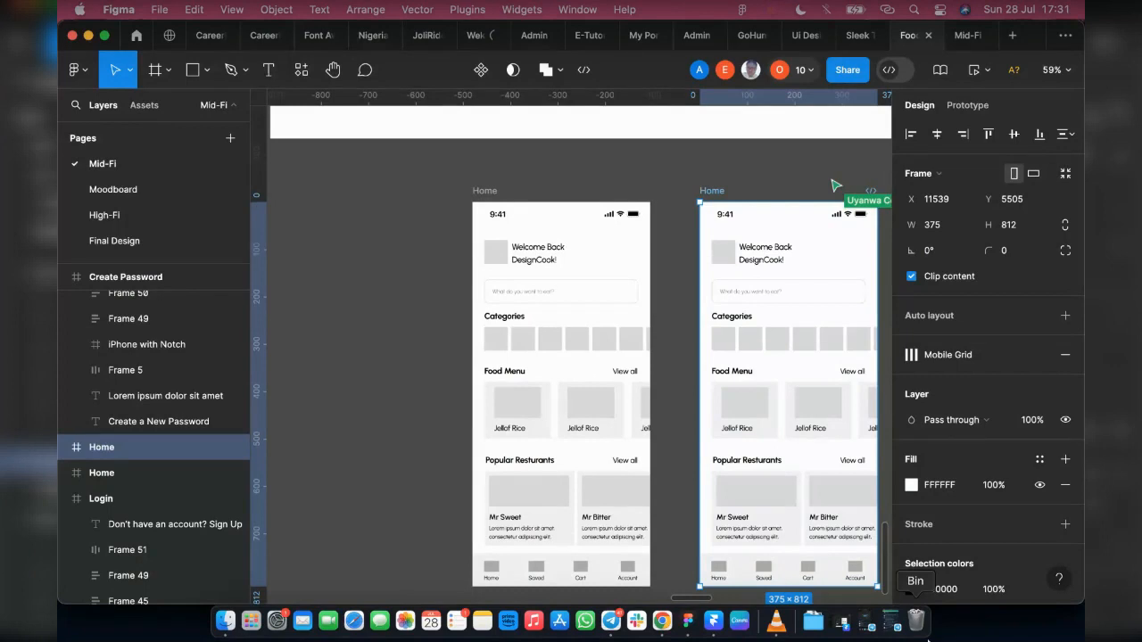
{"action": "double_click", "coordinate": [713, 192]}
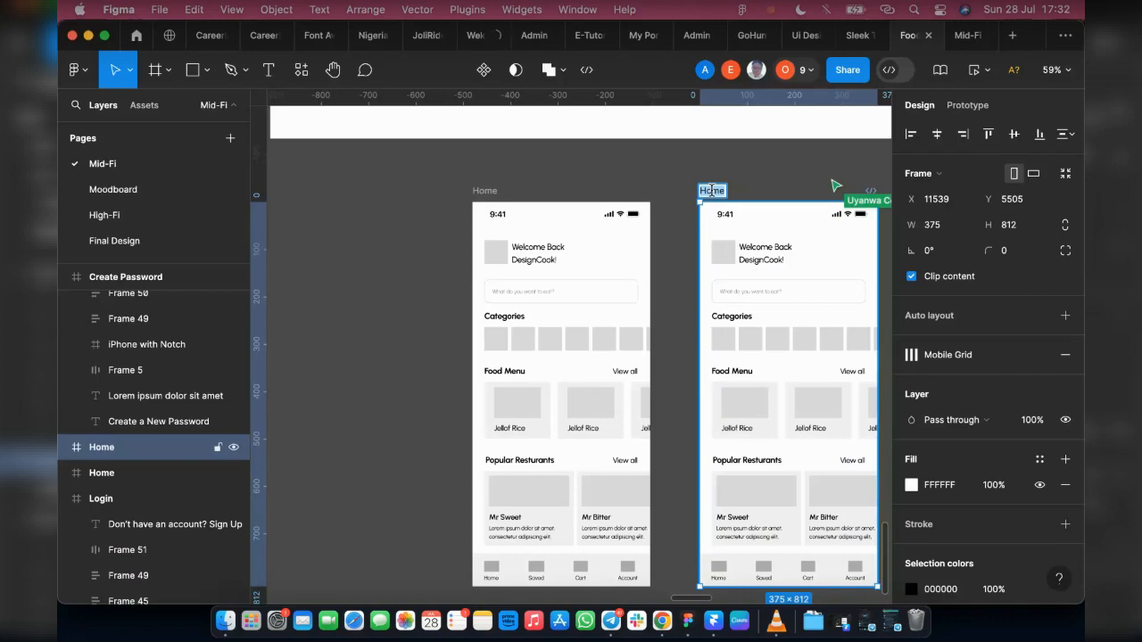
{"action": "key", "text": "Return"}
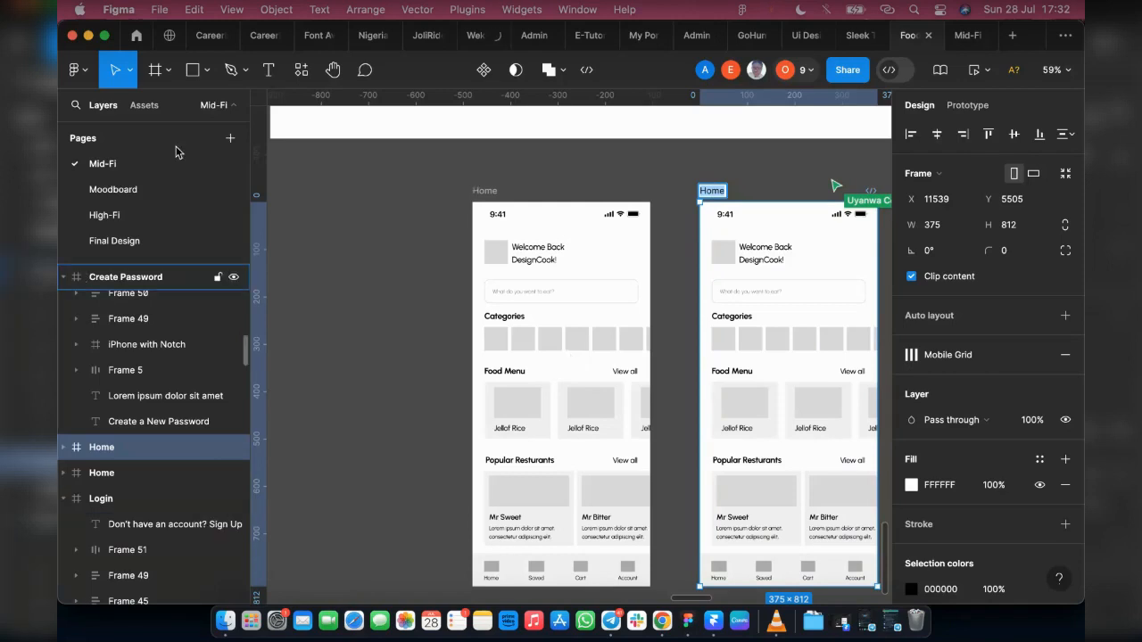
{"action": "left_click", "coordinate": [485, 191]}
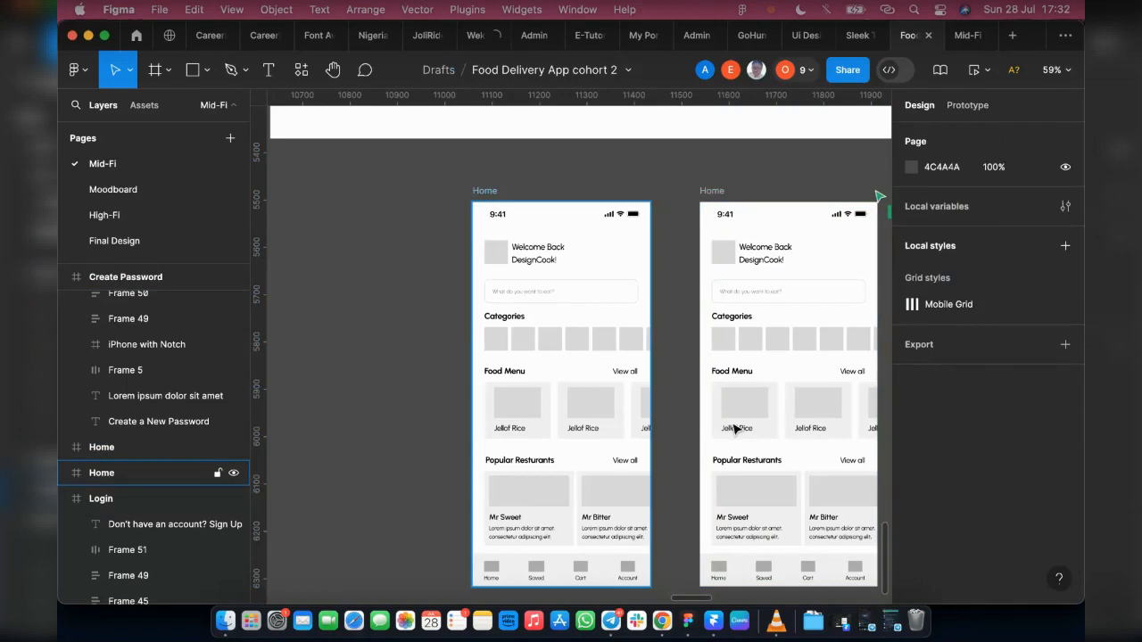
Step: Rename the OTP frame with the digits entered, in the Forgot password row, as Filled OTP
{"action": "scroll", "coordinate": [735, 427], "scroll_direction": "up", "scroll_amount": 1}
{"action": "scroll", "coordinate": [687, 332], "scroll_direction": "up", "scroll_amount": 10}
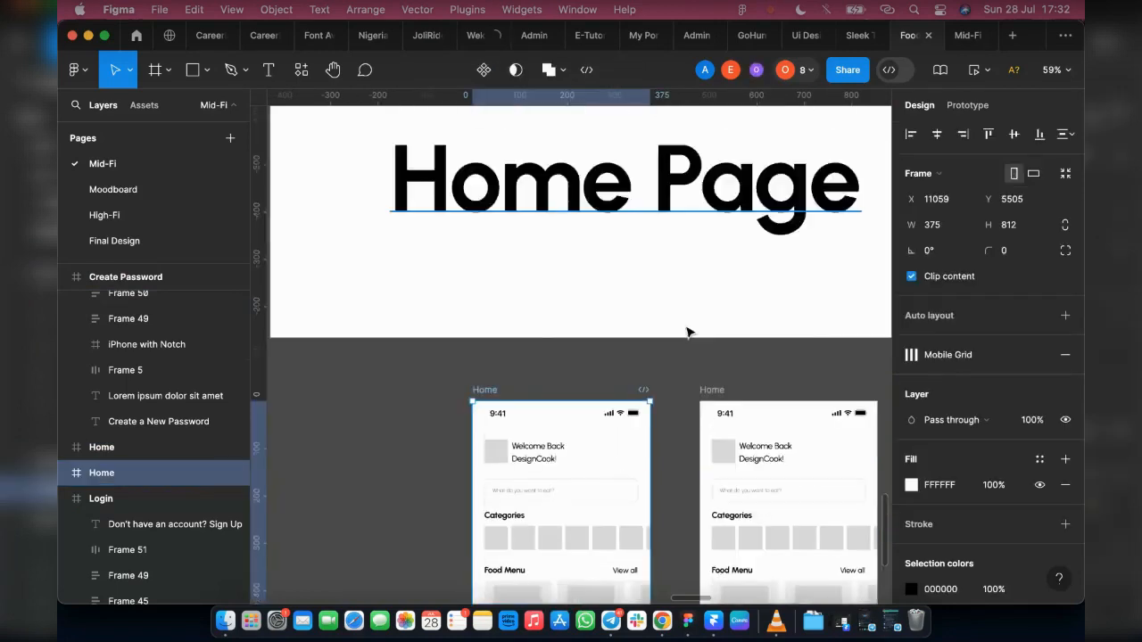
{"action": "scroll", "coordinate": [687, 332], "scroll_direction": "up", "scroll_amount": 8}
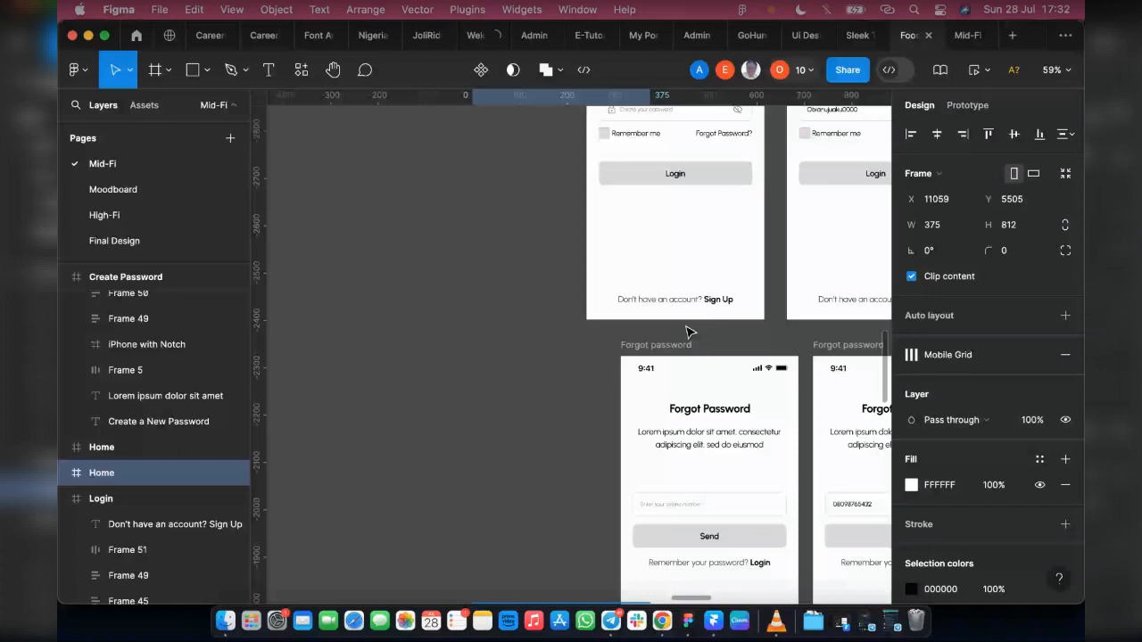
{"action": "scroll", "coordinate": [687, 332], "scroll_direction": "right", "scroll_amount": 5}
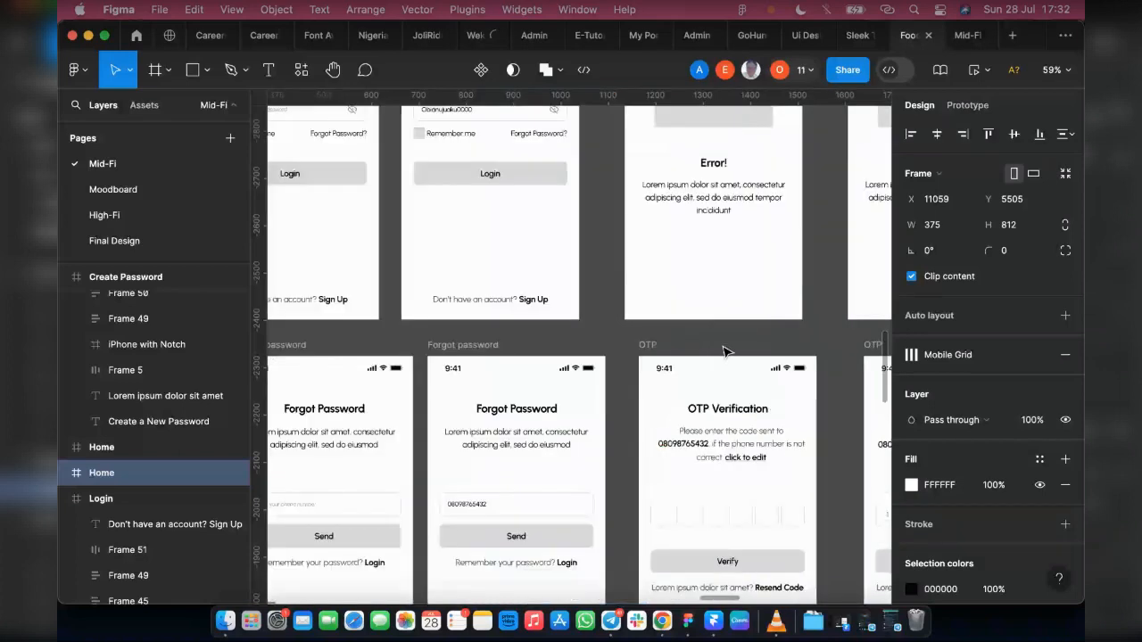
{"action": "scroll", "coordinate": [724, 350], "scroll_direction": "right", "scroll_amount": 3}
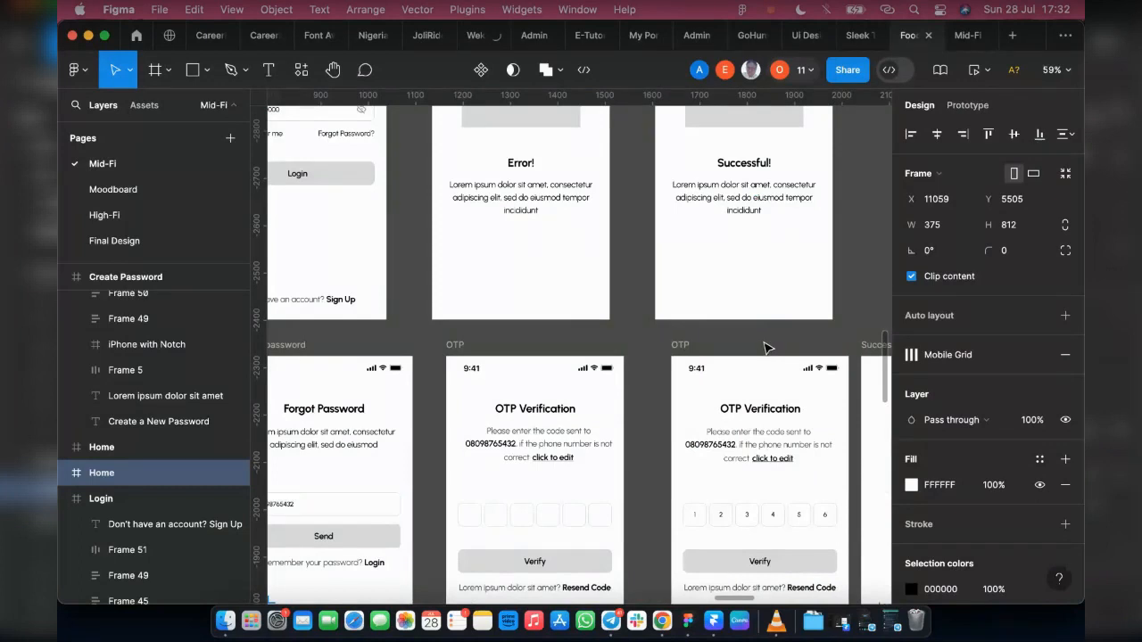
{"action": "scroll", "coordinate": [765, 347], "scroll_direction": "up", "scroll_amount": 3}
{"action": "scroll", "coordinate": [604, 380], "scroll_direction": "down", "scroll_amount": 3}
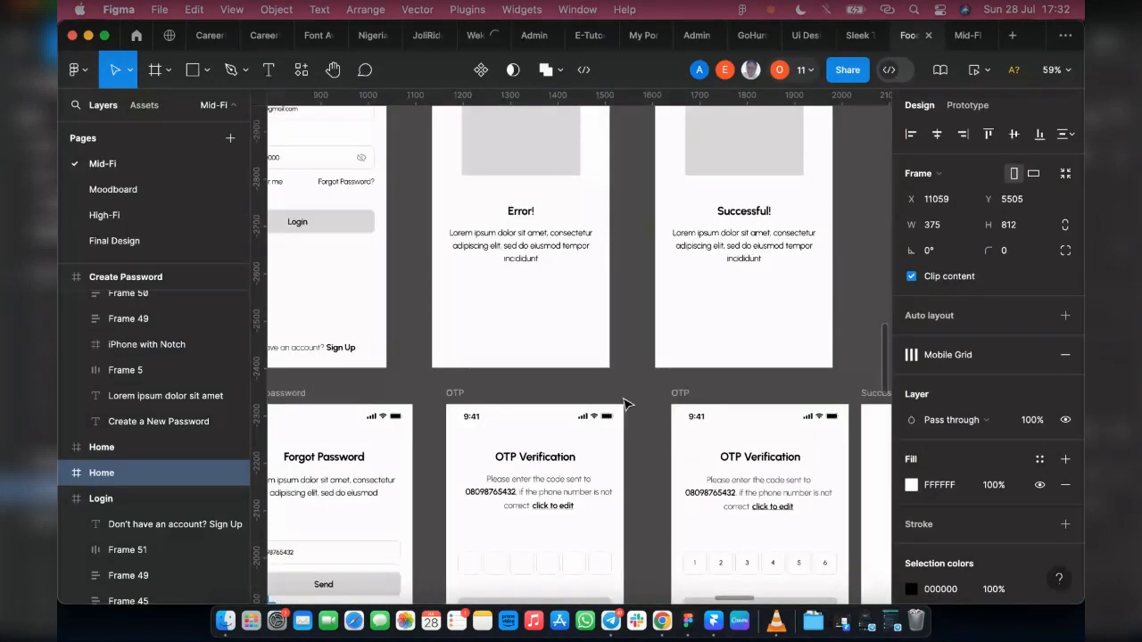
{"action": "left_click", "coordinate": [701, 393]}
{"action": "key", "text": "Left"}
{"action": "type", "text": "Filled"}
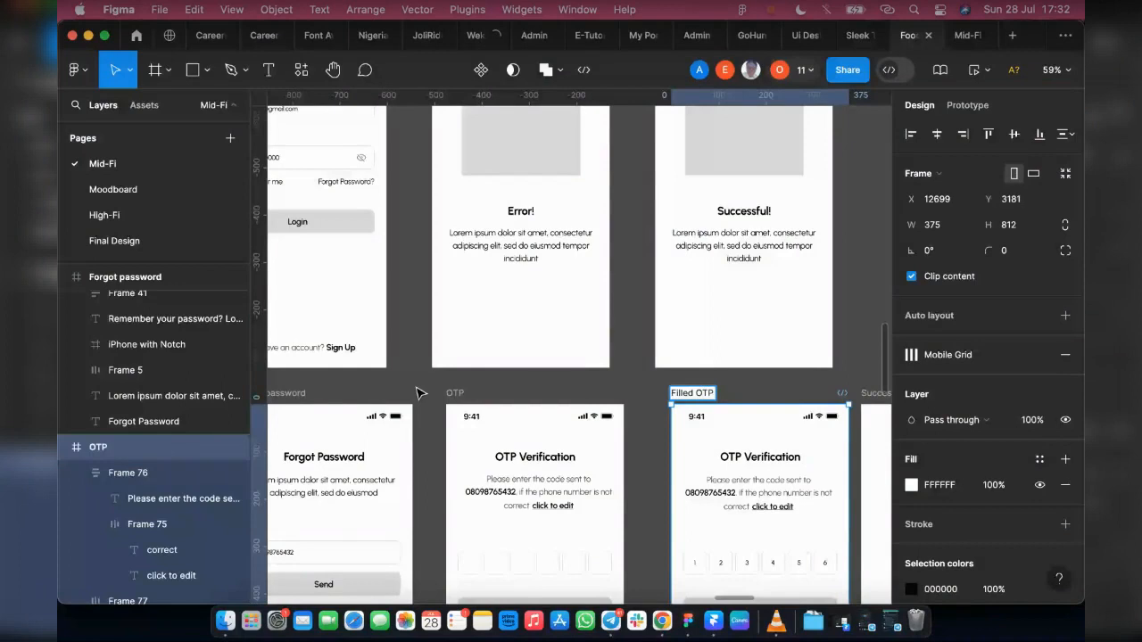
Step: Rename the Forgot password frame with the phone number entered as Filled Forgot password
{"action": "scroll", "coordinate": [420, 392], "scroll_direction": "left", "scroll_amount": 5}
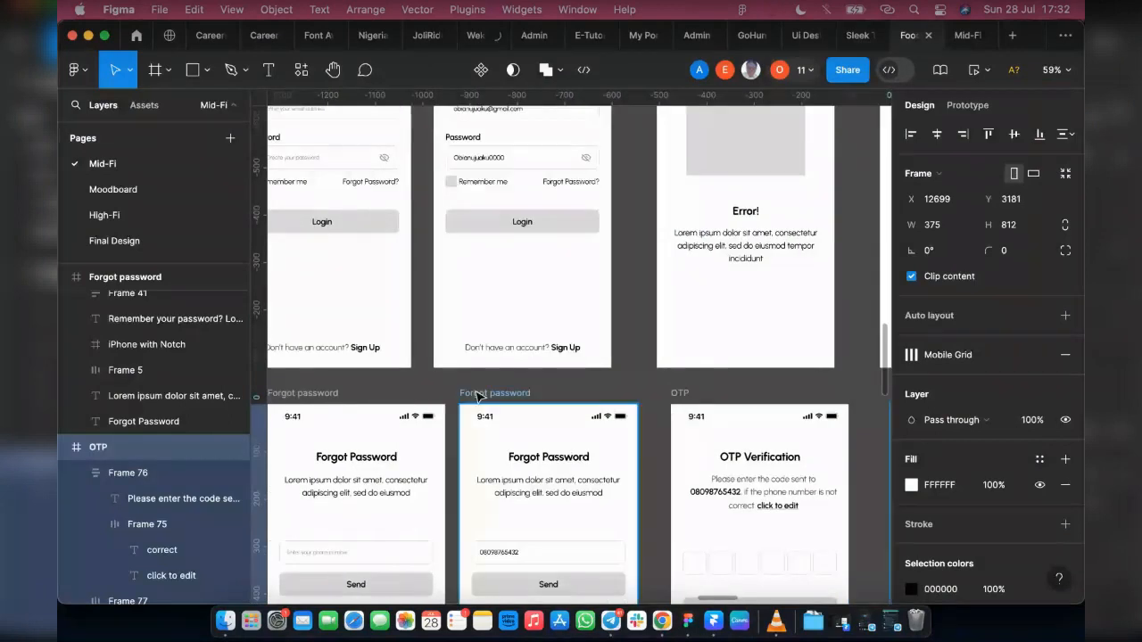
{"action": "left_click", "coordinate": [475, 392]}
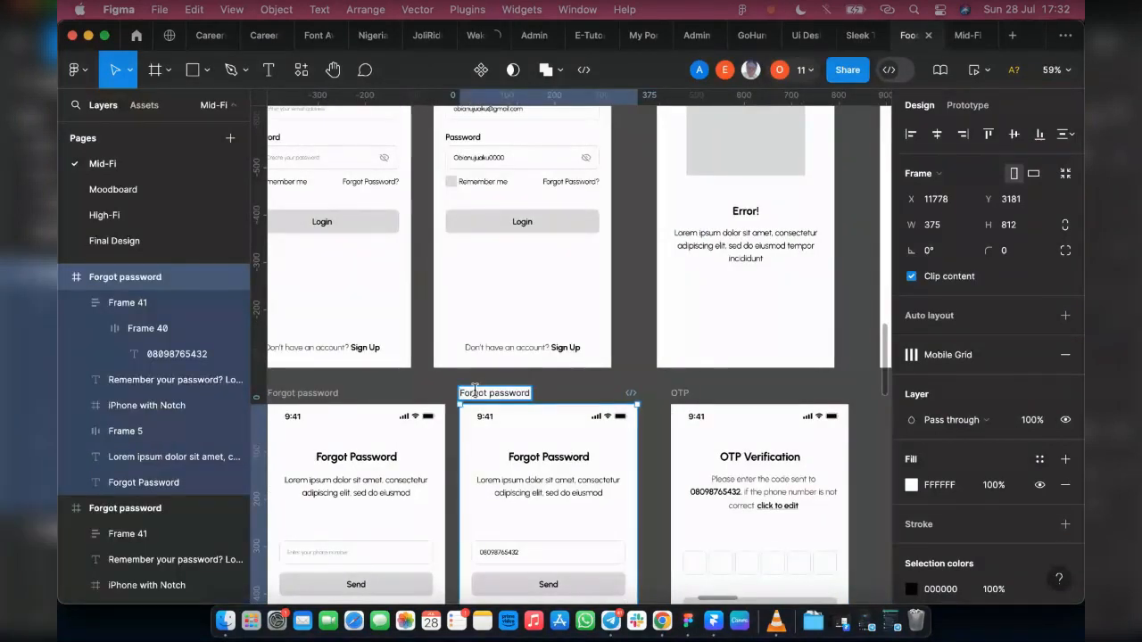
{"action": "type", "text": "F"}
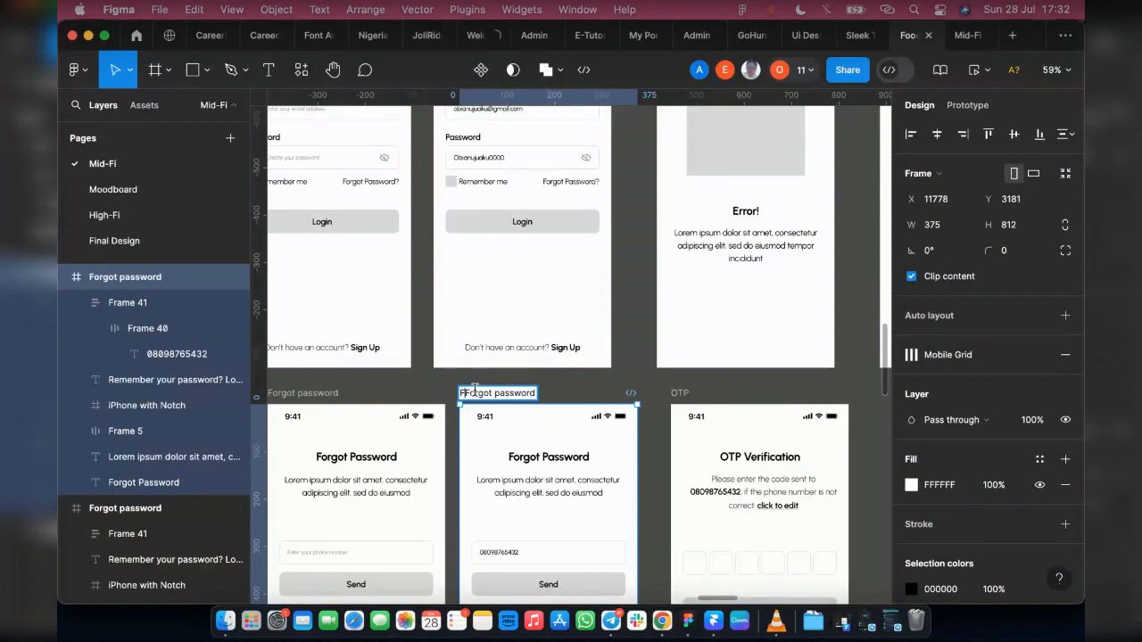
{"action": "type", "text": "illed"}
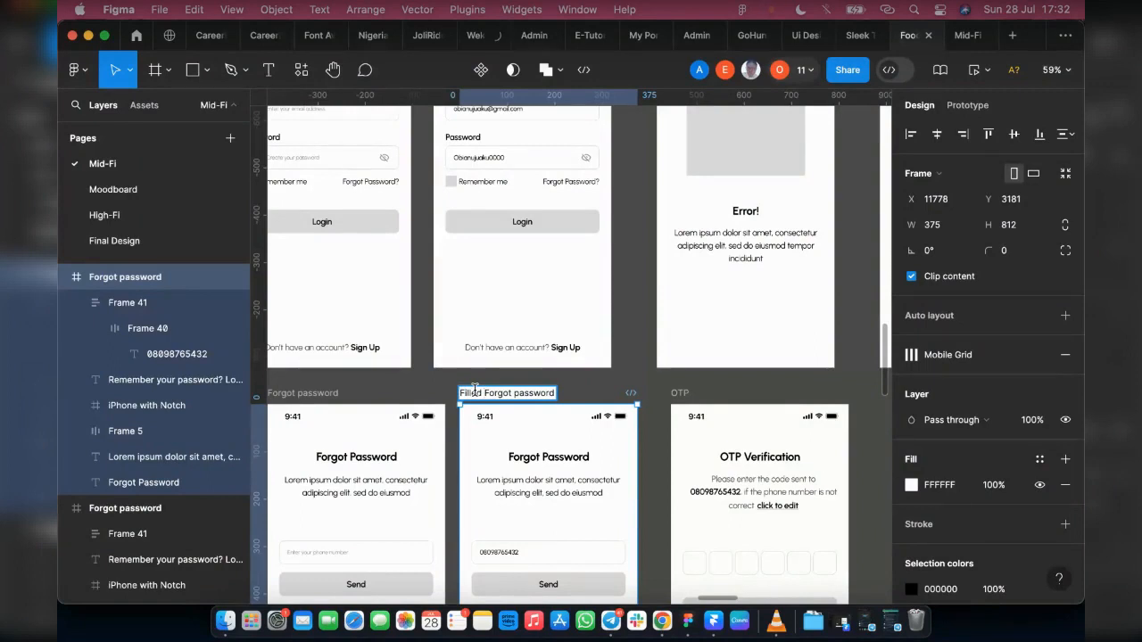
{"action": "left_click", "coordinate": [678, 386]}
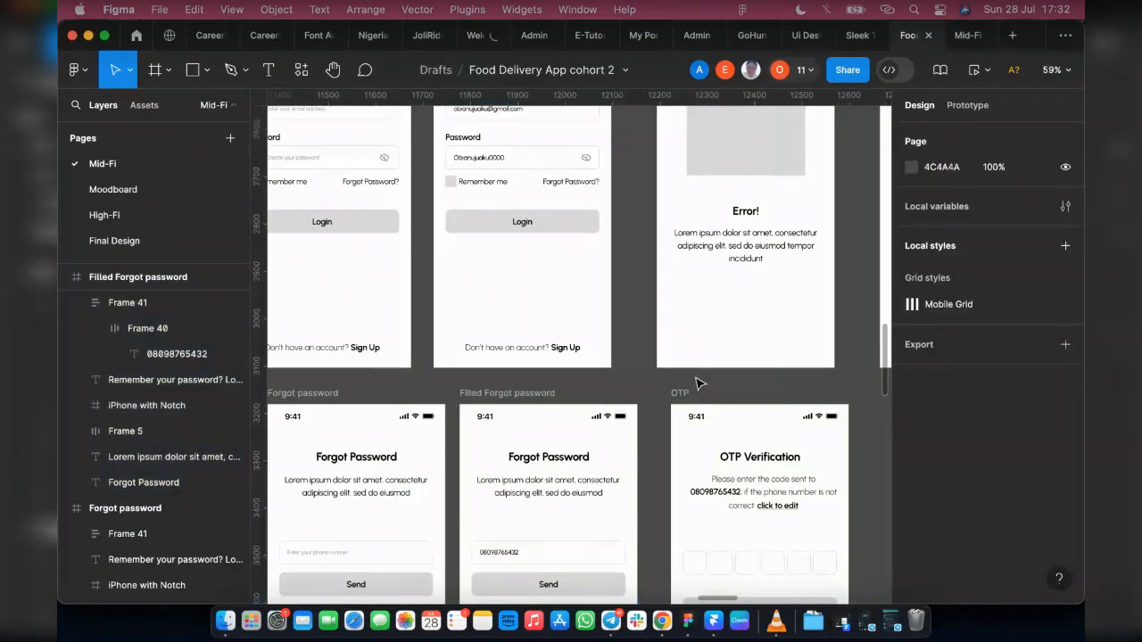
Step: Rename the Login frame with the completed email and password fields as Filled Login
{"action": "scroll", "coordinate": [678, 387], "scroll_direction": "down", "scroll_amount": 5}
{"action": "scroll", "coordinate": [603, 398], "scroll_direction": "right", "scroll_amount": 2}
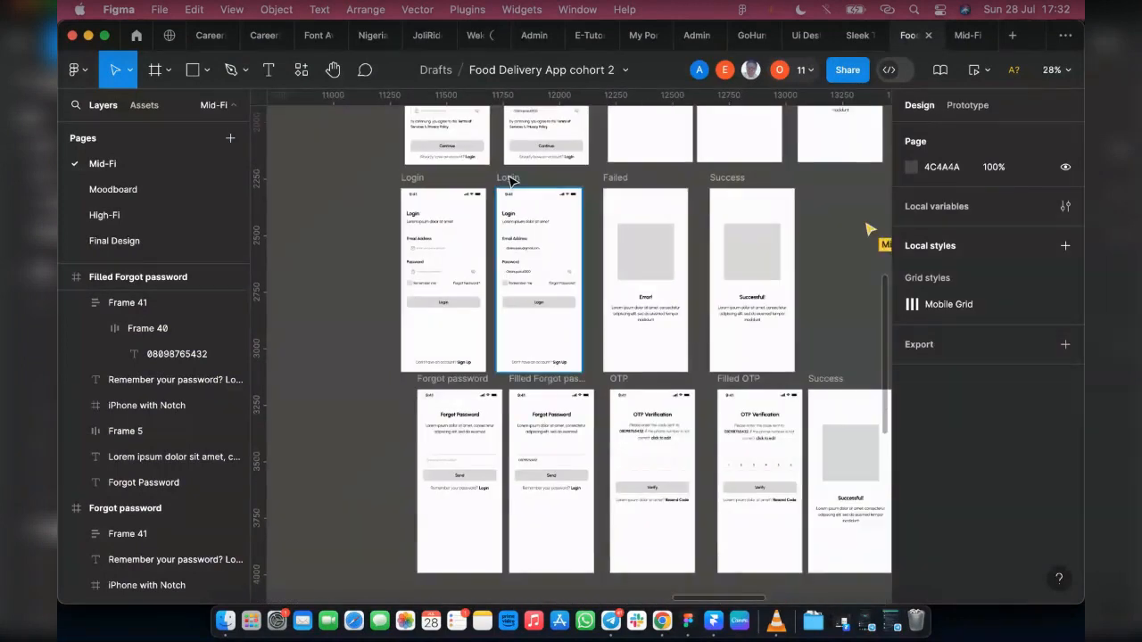
{"action": "left_click", "coordinate": [511, 179]}
{"action": "double_click", "coordinate": [510, 177]}
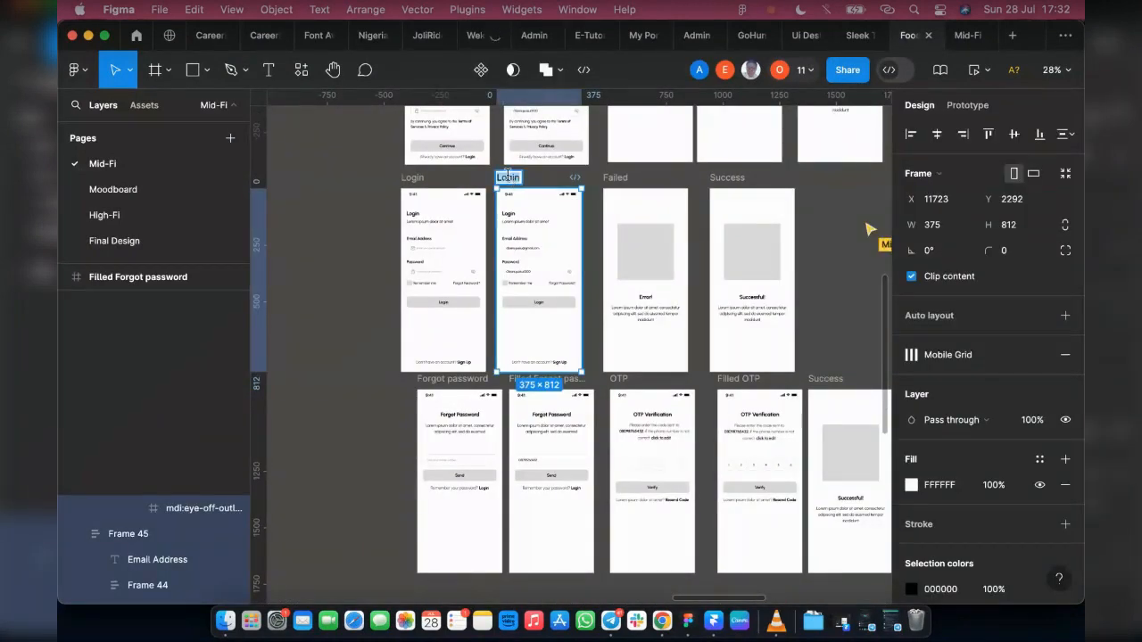
{"action": "key", "text": "Left"}
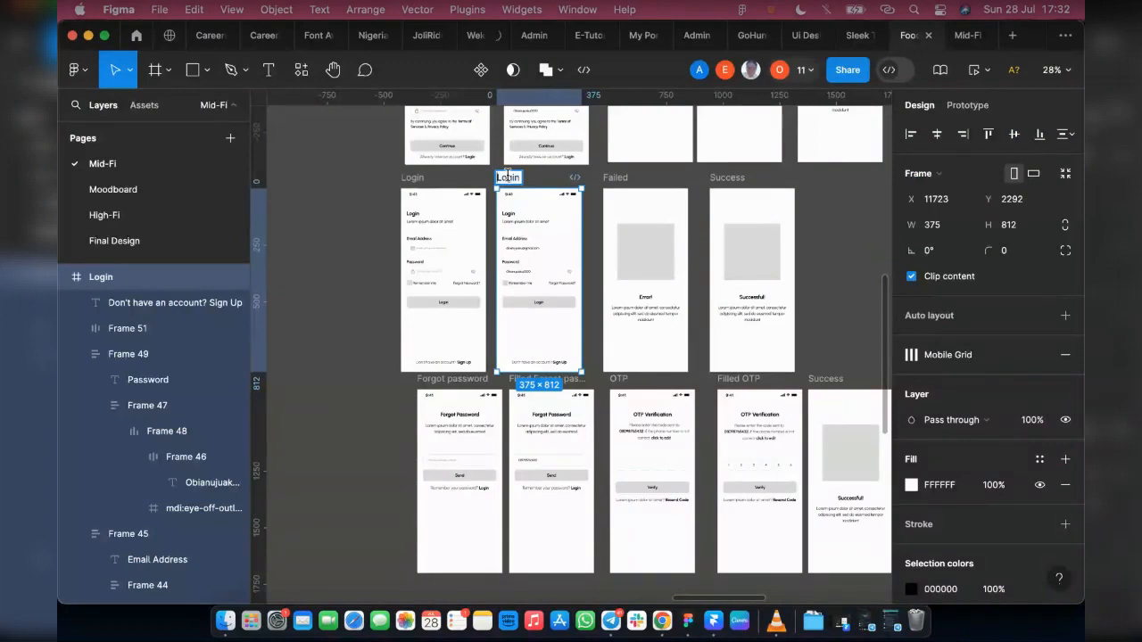
{"action": "type", "text": "Filled"}
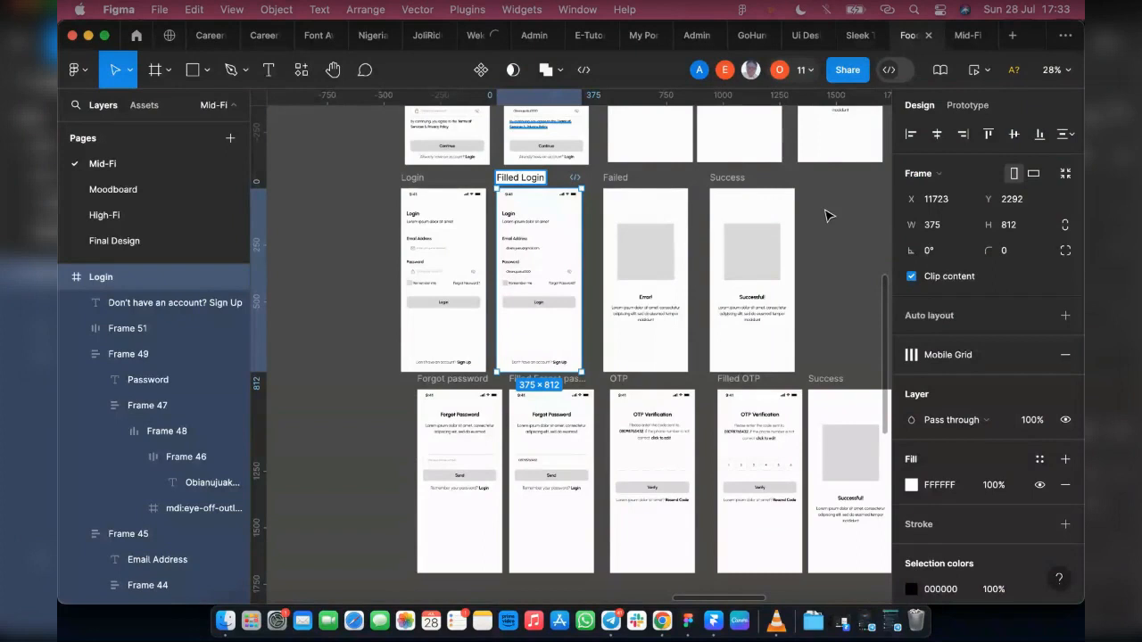
{"action": "left_click", "coordinate": [879, 279]}
{"action": "scroll", "coordinate": [879, 279], "scroll_direction": "up", "scroll_amount": 5}
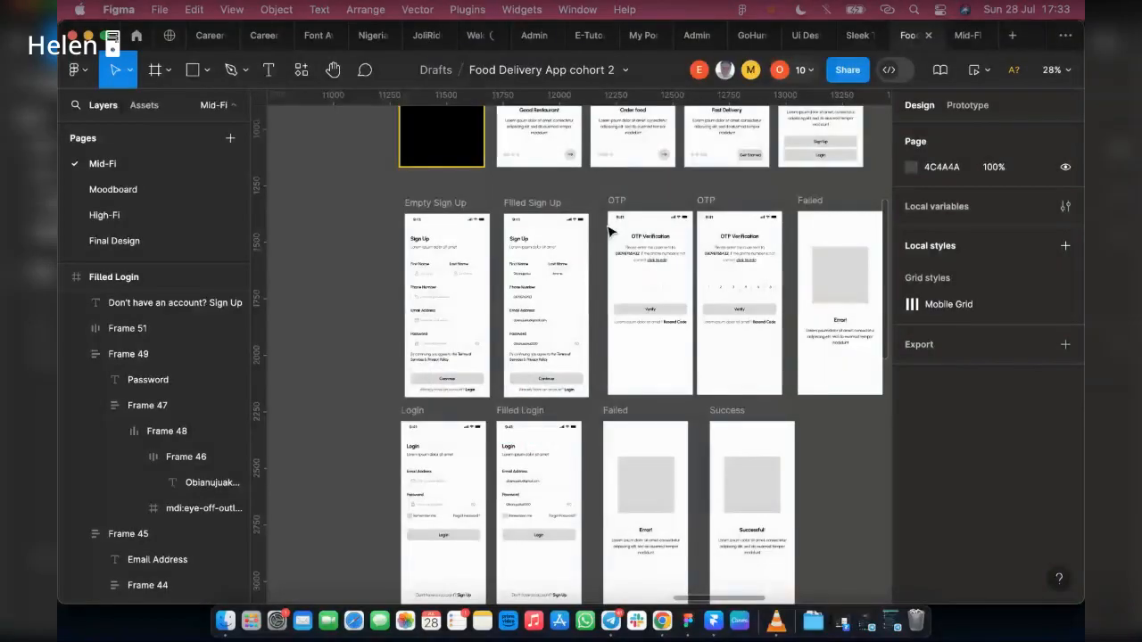
{"action": "scroll", "coordinate": [609, 231], "scroll_direction": "up", "scroll_amount": 2}
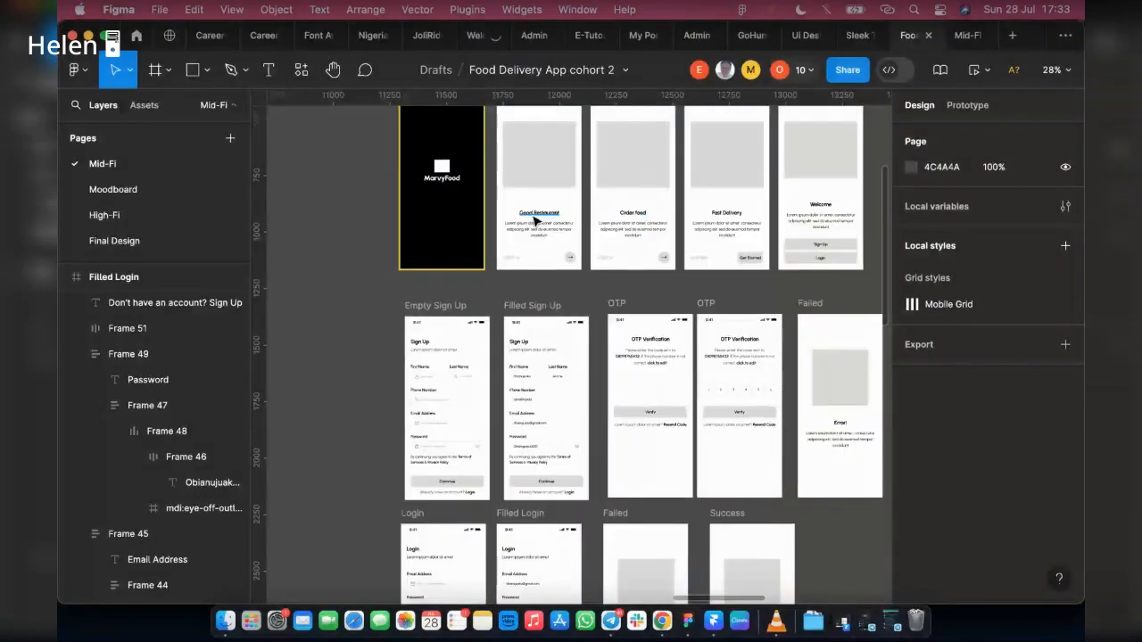
Step: Rename the duplicated Home frame under the Home Page tag as Food Information
{"action": "scroll", "coordinate": [571, 268], "scroll_direction": "down", "scroll_amount": 10}
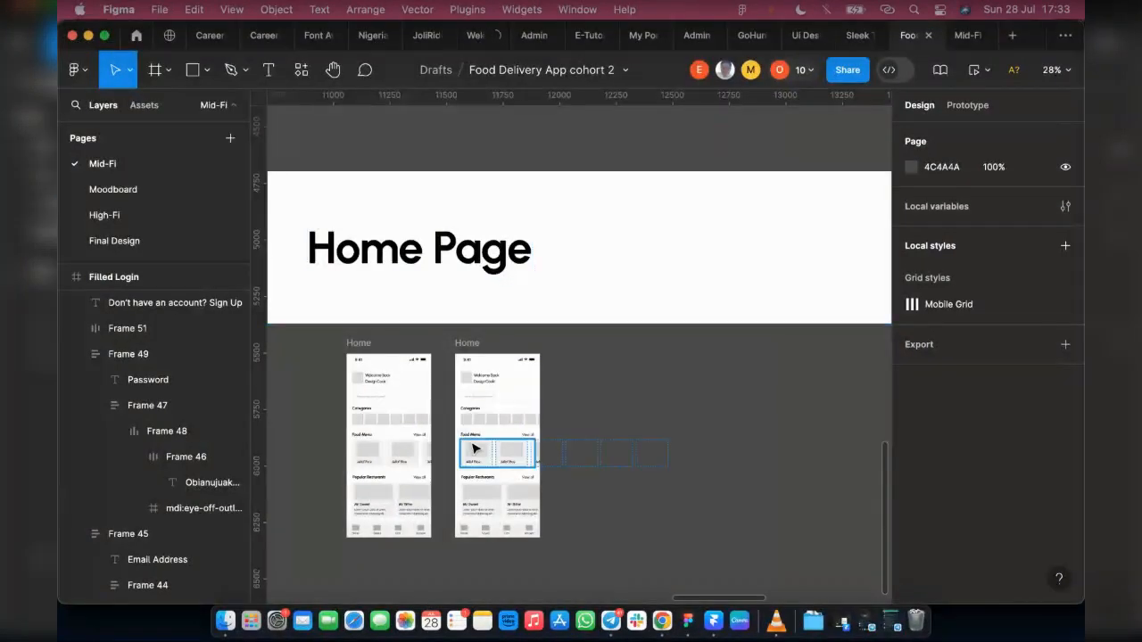
{"action": "scroll", "coordinate": [476, 441], "scroll_direction": "up", "scroll_amount": 1}
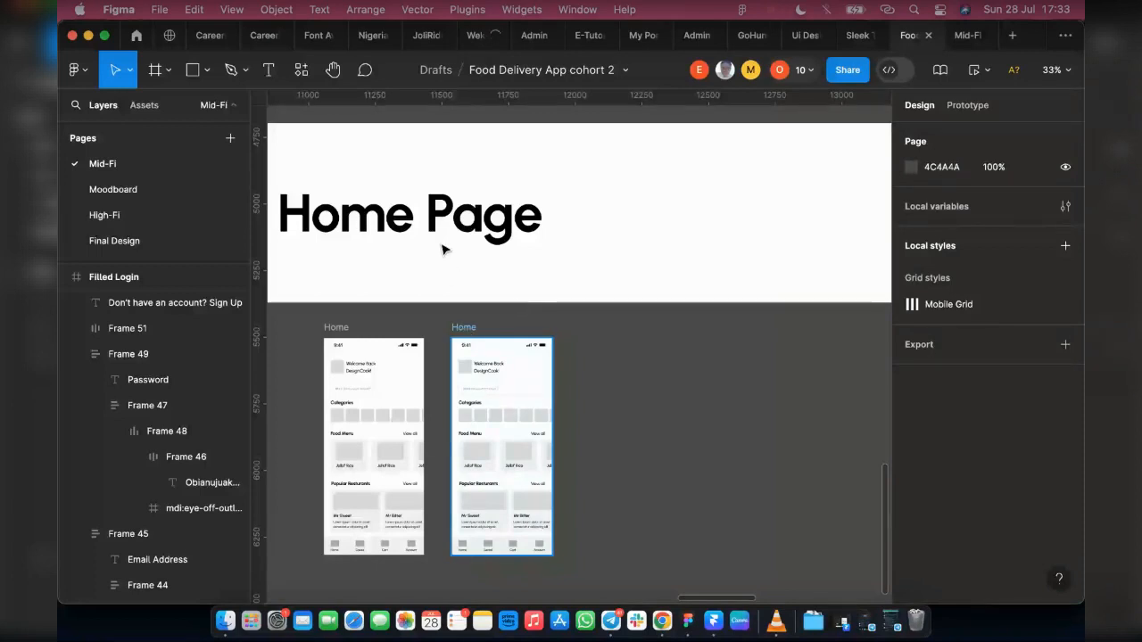
{"action": "left_click", "coordinate": [487, 346]}
{"action": "scroll", "coordinate": [467, 342], "scroll_direction": "down", "scroll_amount": 1}
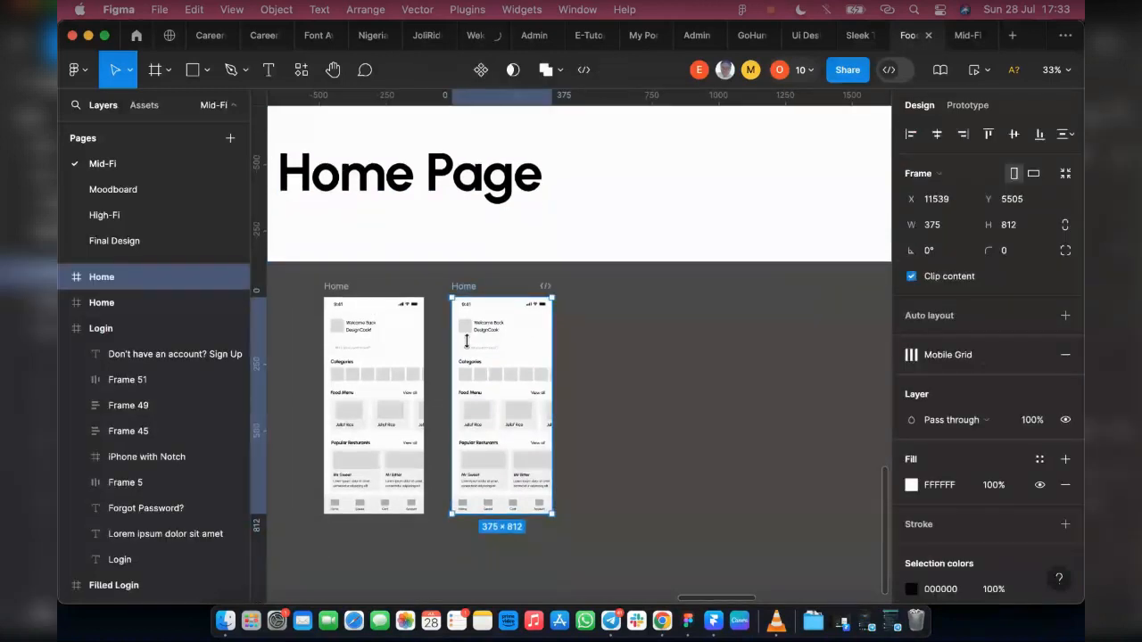
{"action": "double_click", "coordinate": [122, 278]}
{"action": "type", "text": "Food Info"}
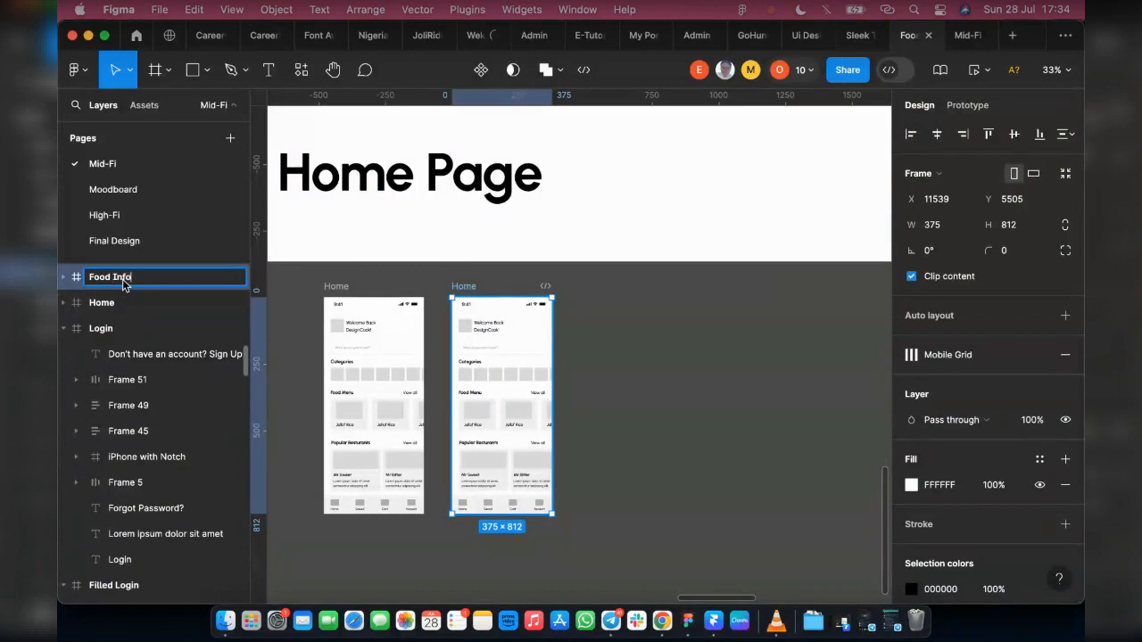
{"action": "type", "text": "rmation"}
{"action": "key", "text": "Return"}
Step: Delete everything inside the Food Information frame except the phone status bar
{"action": "left_click", "coordinate": [440, 318]}
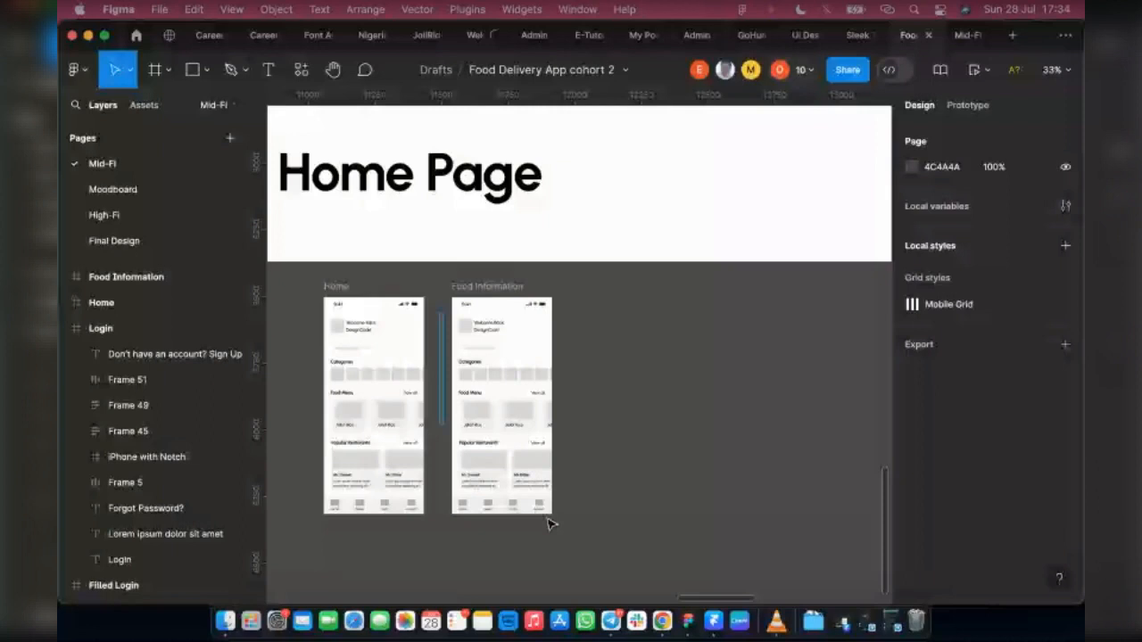
{"action": "left_click_drag", "start_coordinate": [547, 519], "coordinate": [554, 518]}
{"action": "key", "text": "Delete"}
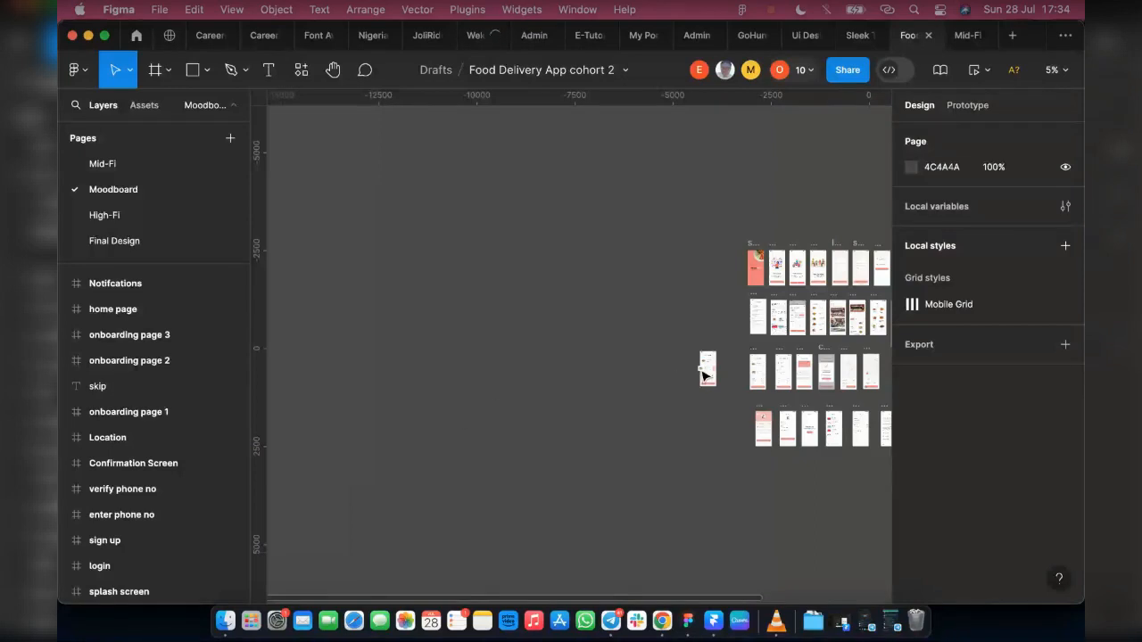
Step: Copy the tall food info reference frame from the Moodboard page and paste it beside Food Information on the Mid-Fi page
{"action": "scroll", "coordinate": [705, 375], "scroll_direction": "right", "scroll_amount": 3}
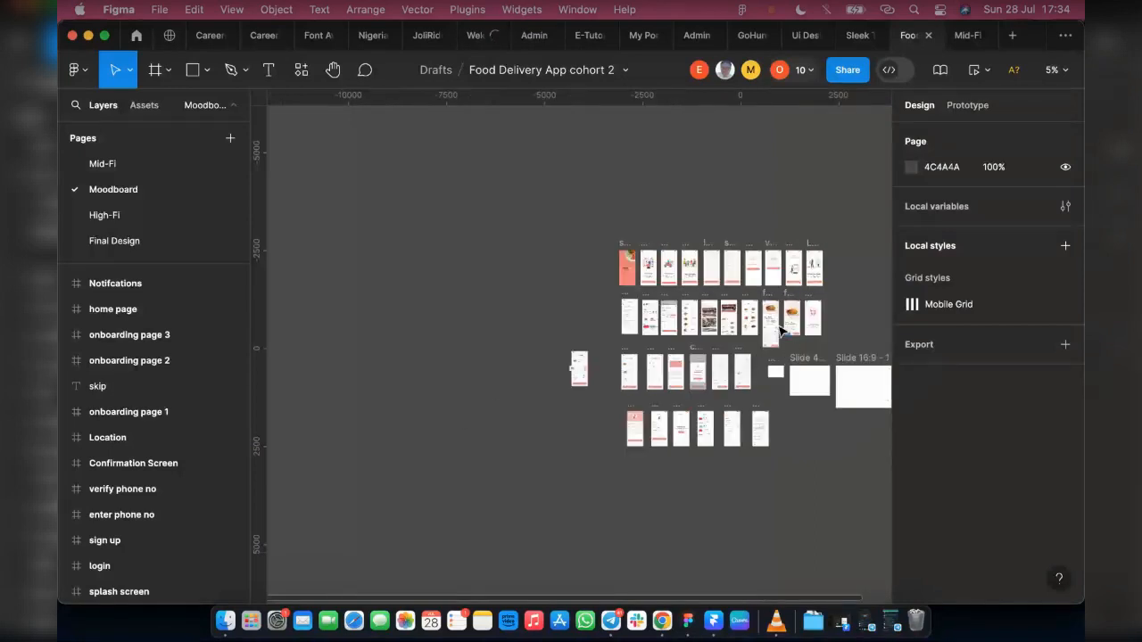
{"action": "scroll", "coordinate": [783, 332], "scroll_direction": "up", "scroll_amount": 3}
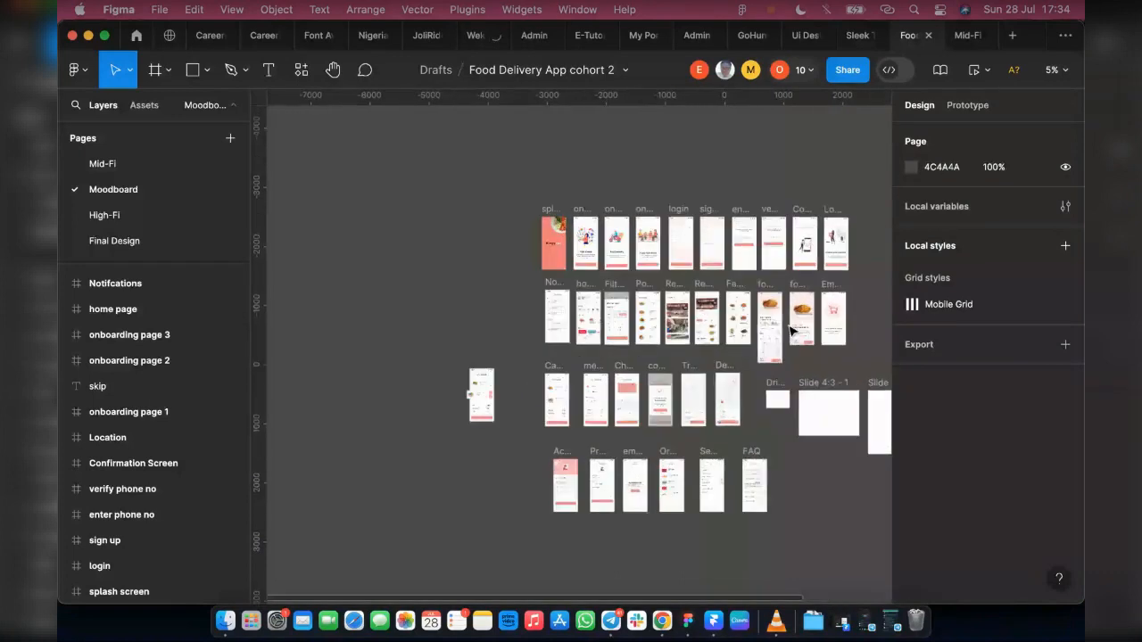
{"action": "scroll", "coordinate": [791, 332], "scroll_direction": "up", "scroll_amount": 3}
{"action": "scroll", "coordinate": [791, 332], "scroll_direction": "up", "scroll_amount": 5}
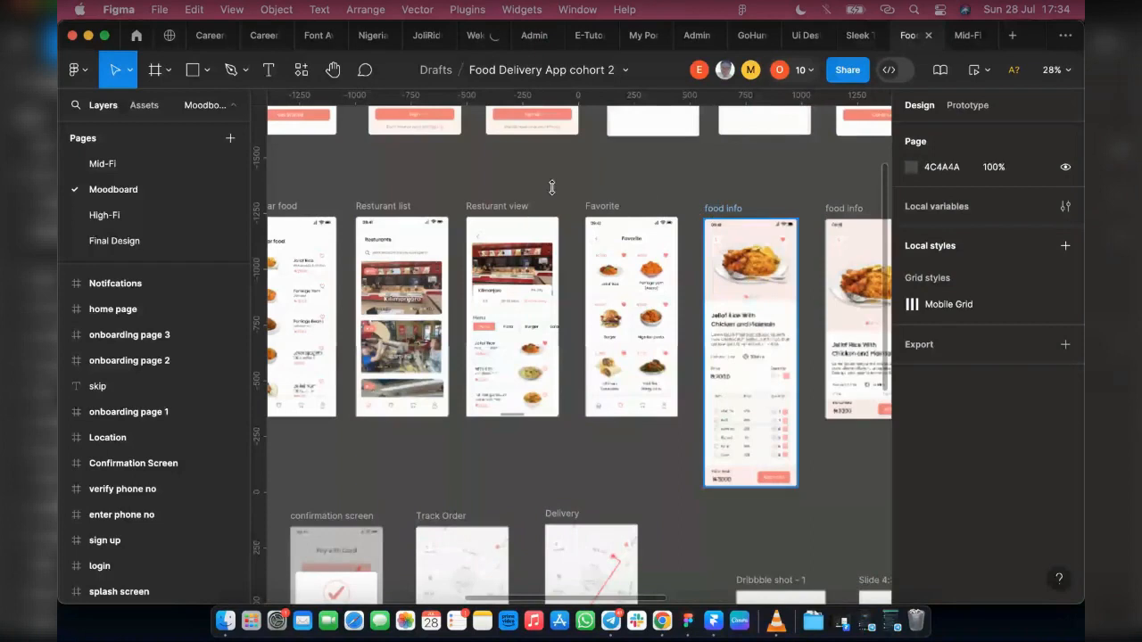
{"action": "left_click", "coordinate": [736, 230]}
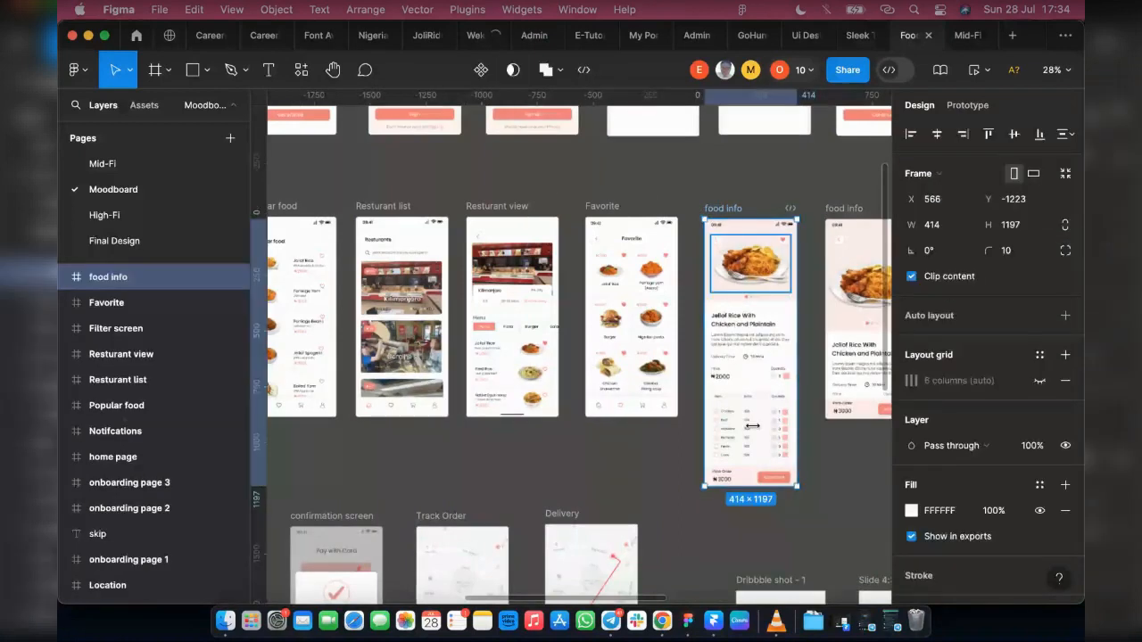
{"action": "left_click", "coordinate": [112, 166]}
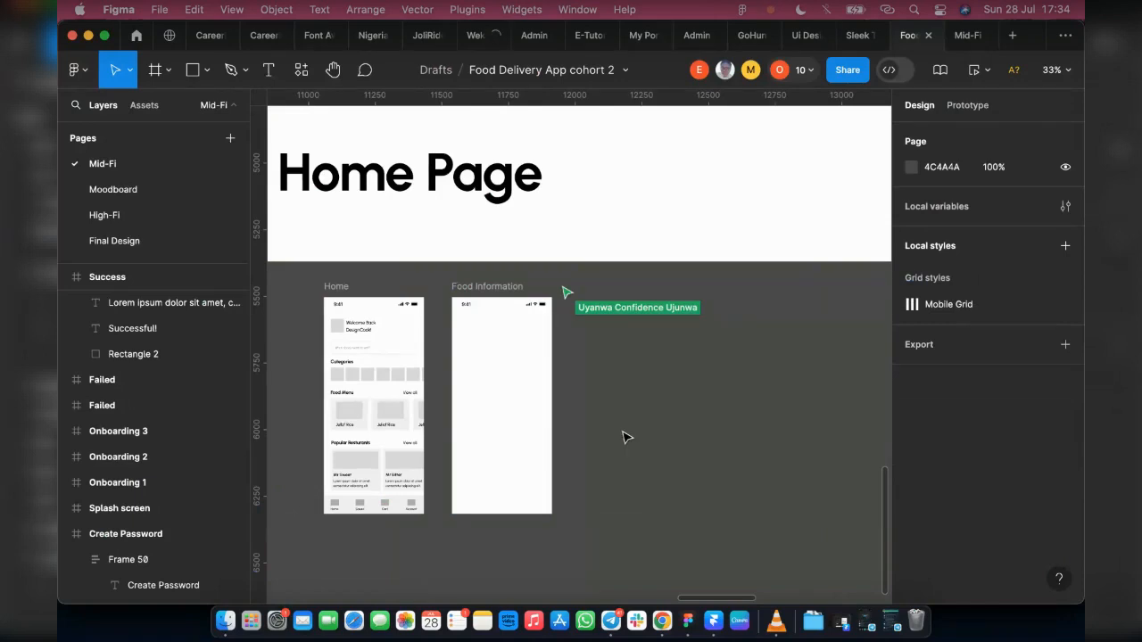
{"action": "key", "text": "super+v"}
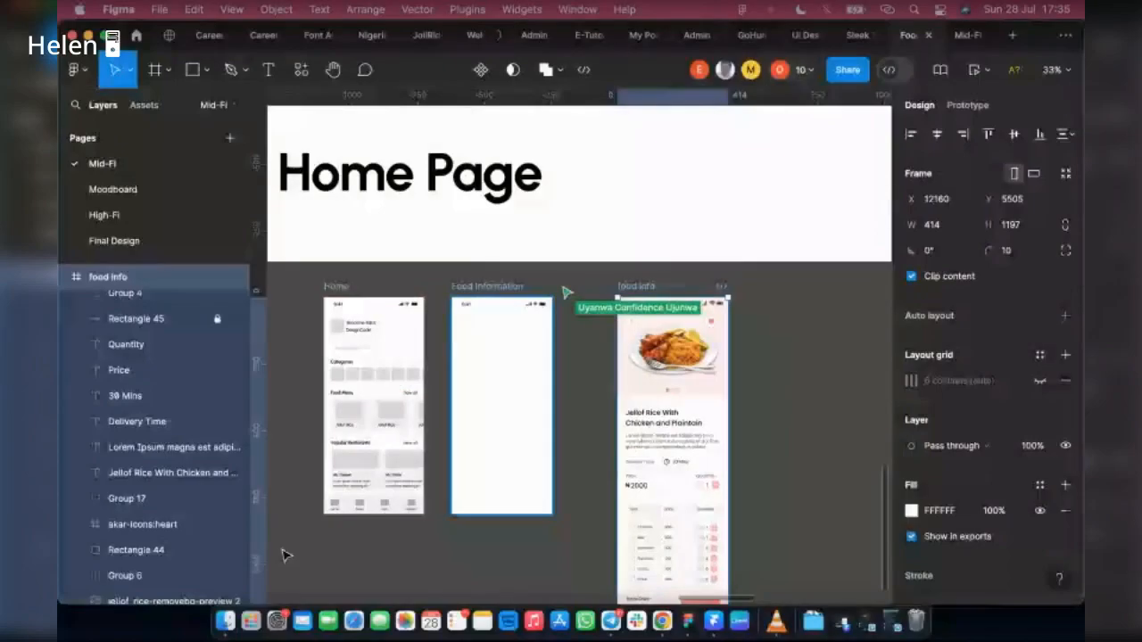
Step: Extend the Food Information frame downward to a height of about 1299
{"action": "left_click", "coordinate": [493, 341]}
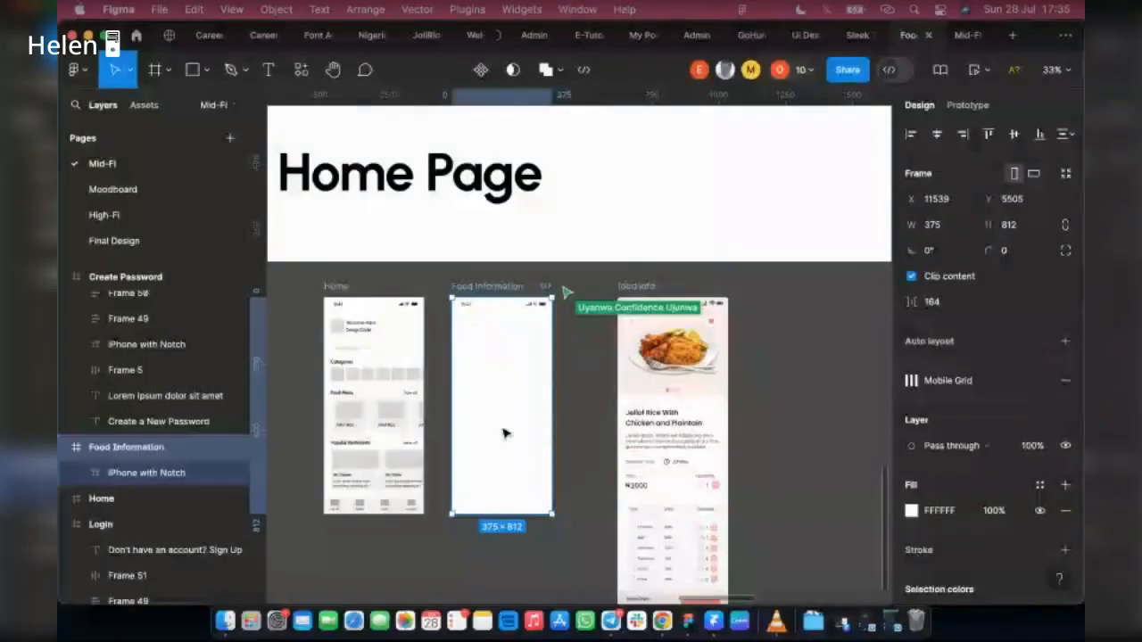
{"action": "scroll", "coordinate": [504, 430], "scroll_direction": "down", "scroll_amount": 3}
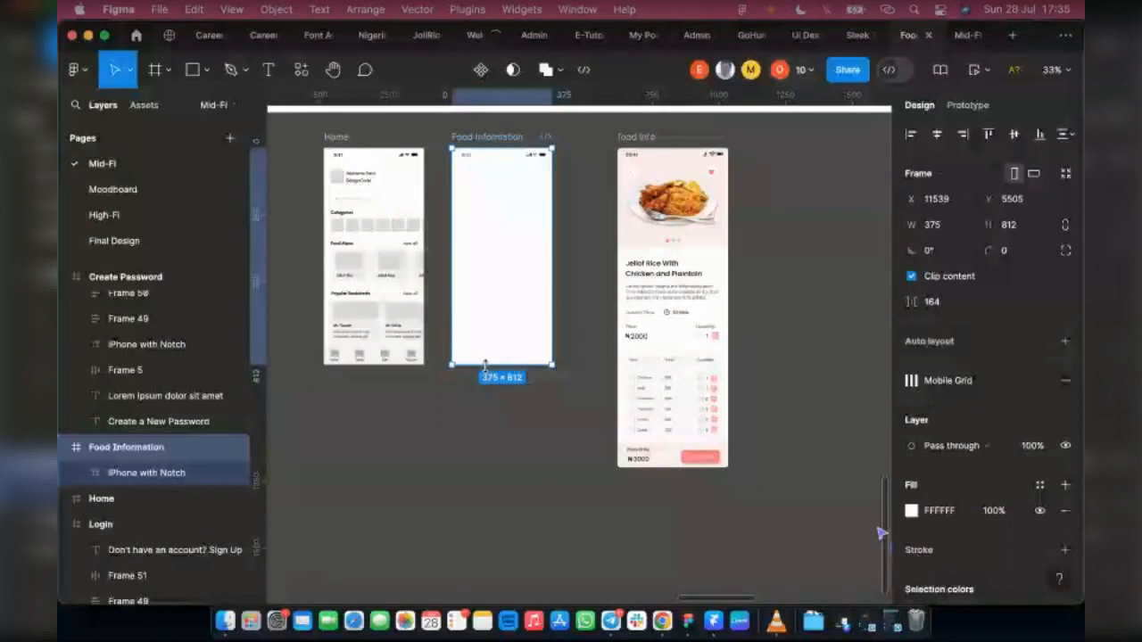
{"action": "left_click_drag", "start_coordinate": [484, 364], "coordinate": [486, 493]}
Step: Copy the Send button from the Filled Forgot password frame into the Food Information frame
{"action": "scroll", "coordinate": [684, 446], "scroll_direction": "up", "scroll_amount": 2}
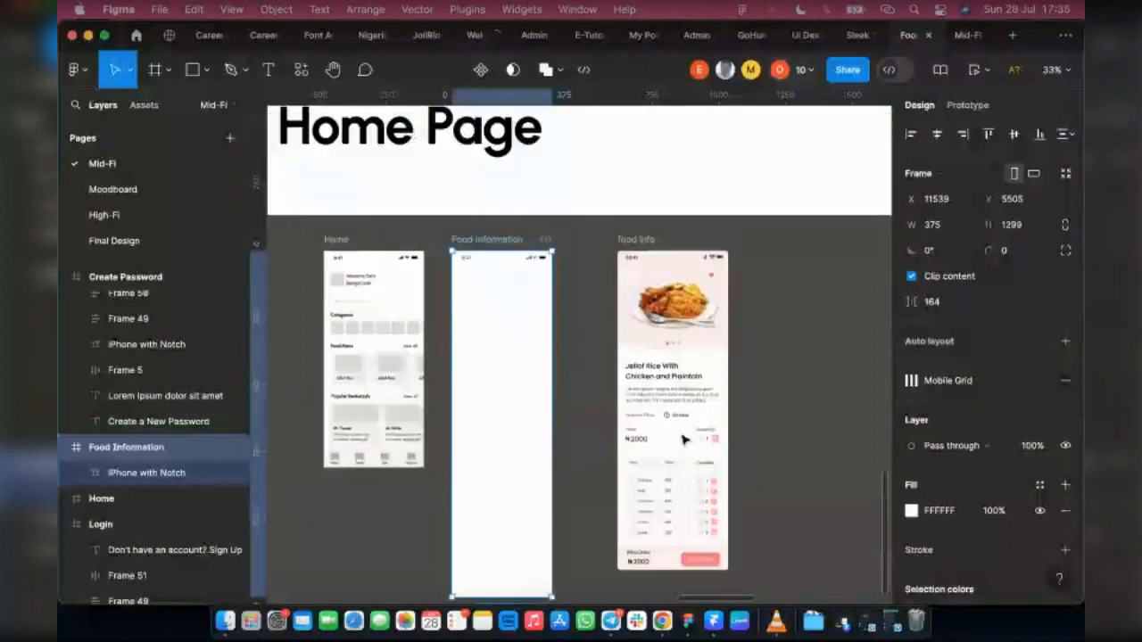
{"action": "scroll", "coordinate": [684, 439], "scroll_direction": "up", "scroll_amount": 2}
{"action": "scroll", "coordinate": [684, 416], "scroll_direction": "up", "scroll_amount": 10}
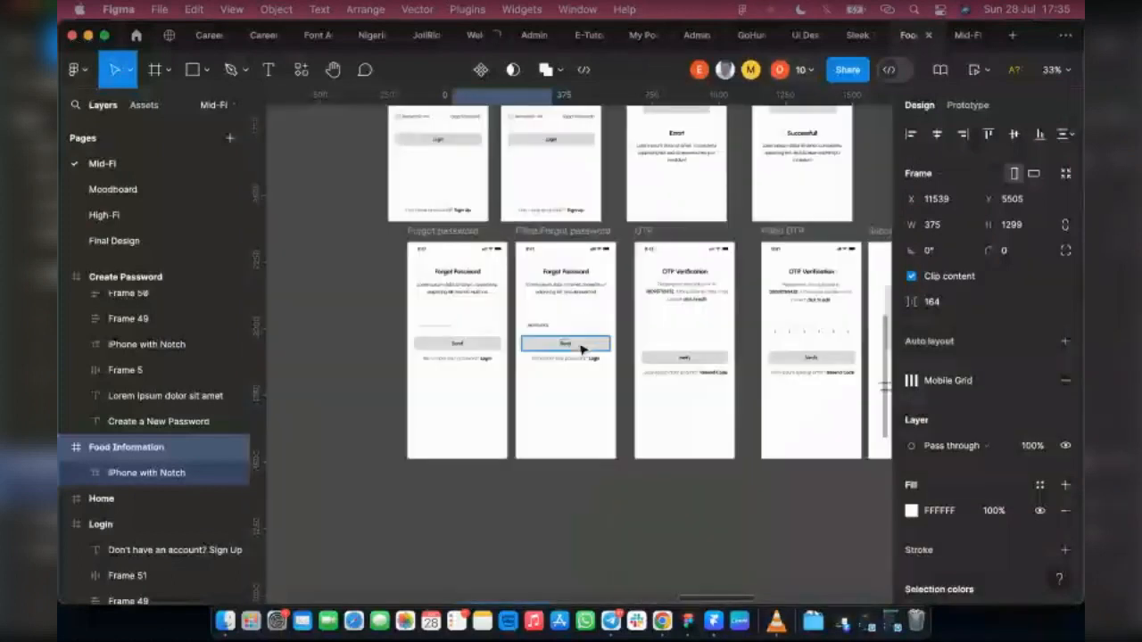
{"action": "left_click", "coordinate": [581, 349]}
{"action": "left_click_drag", "start_coordinate": [581, 349], "coordinate": [477, 220]}
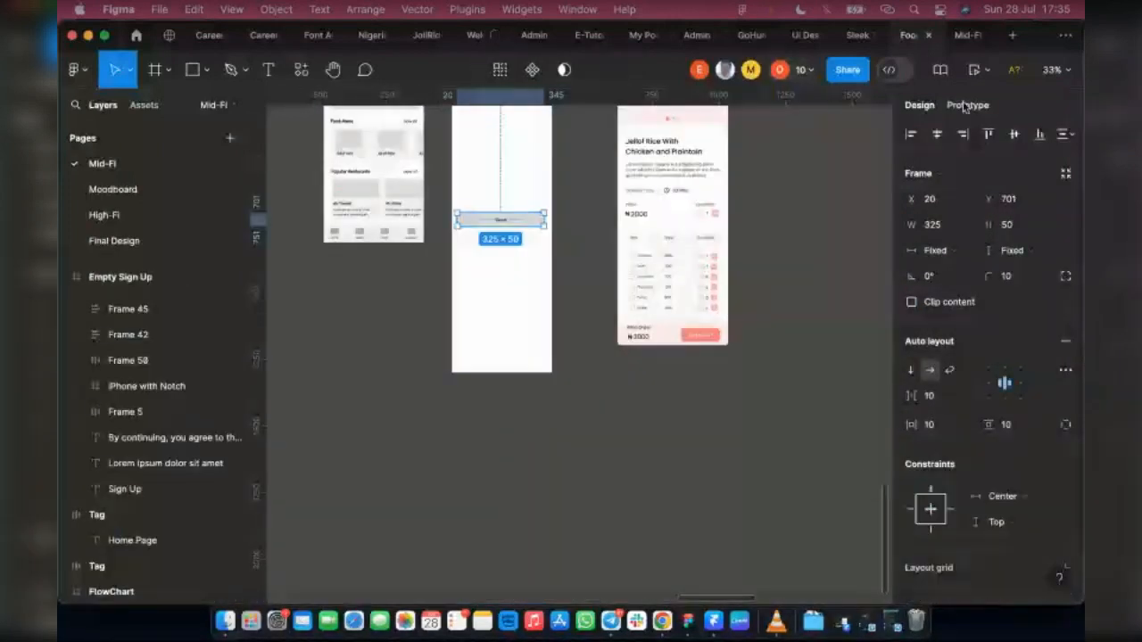
Step: Remove the copied Send button's prototype connection to the OTP screen
{"action": "left_click", "coordinate": [968, 104]}
{"action": "left_click", "coordinate": [586, 196]}
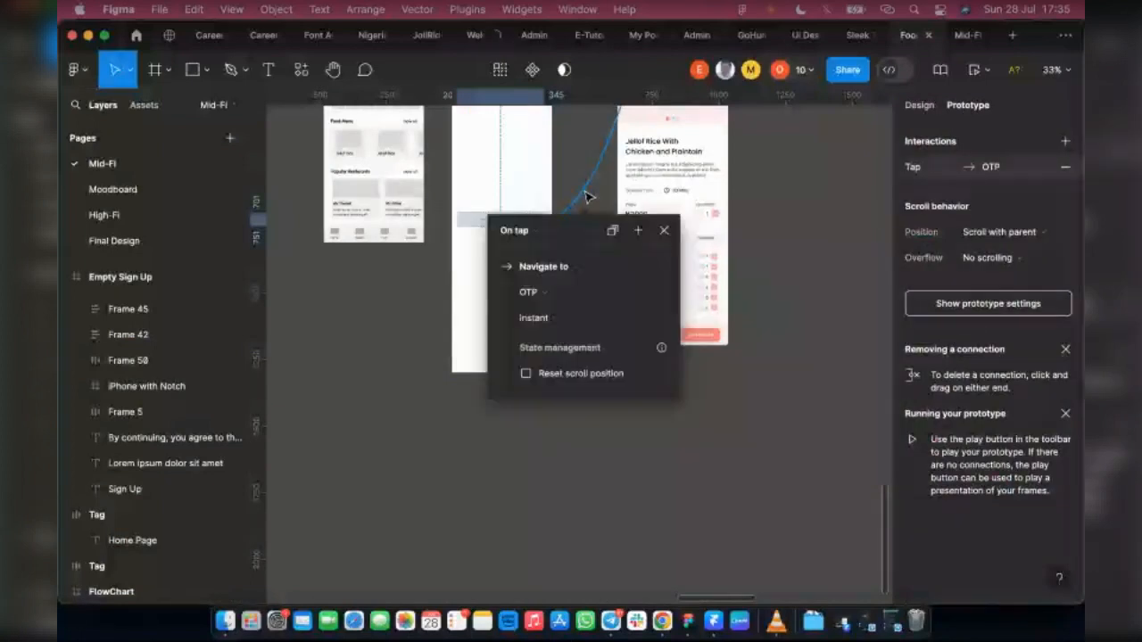
{"action": "key", "text": "BackSpace"}
{"action": "scroll", "coordinate": [705, 207], "scroll_direction": "up", "scroll_amount": 2}
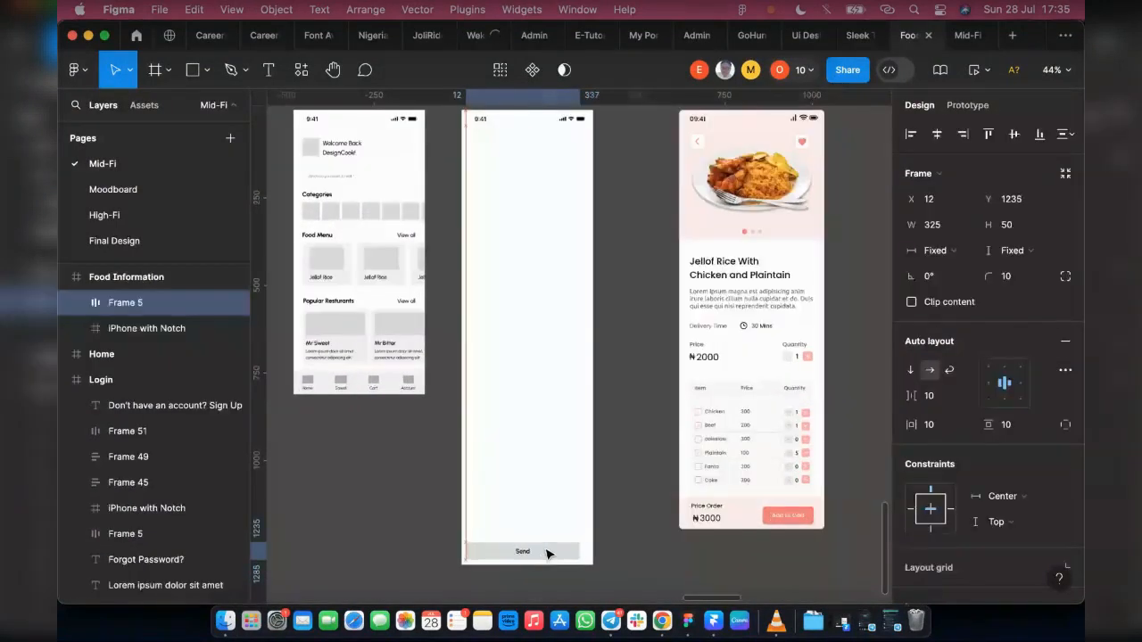
Step: Move the button to the bottom of the Food Information frame and change its label to Add to Cart
{"action": "left_click_drag", "start_coordinate": [547, 554], "coordinate": [549, 553]}
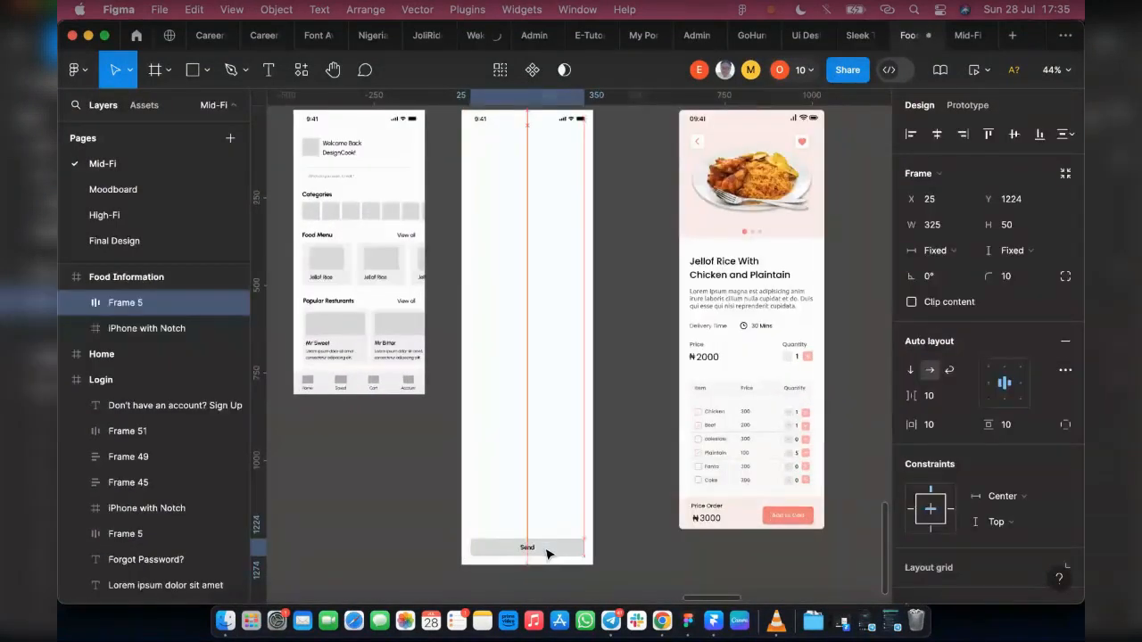
{"action": "scroll", "coordinate": [547, 554], "scroll_direction": "up", "scroll_amount": 5}
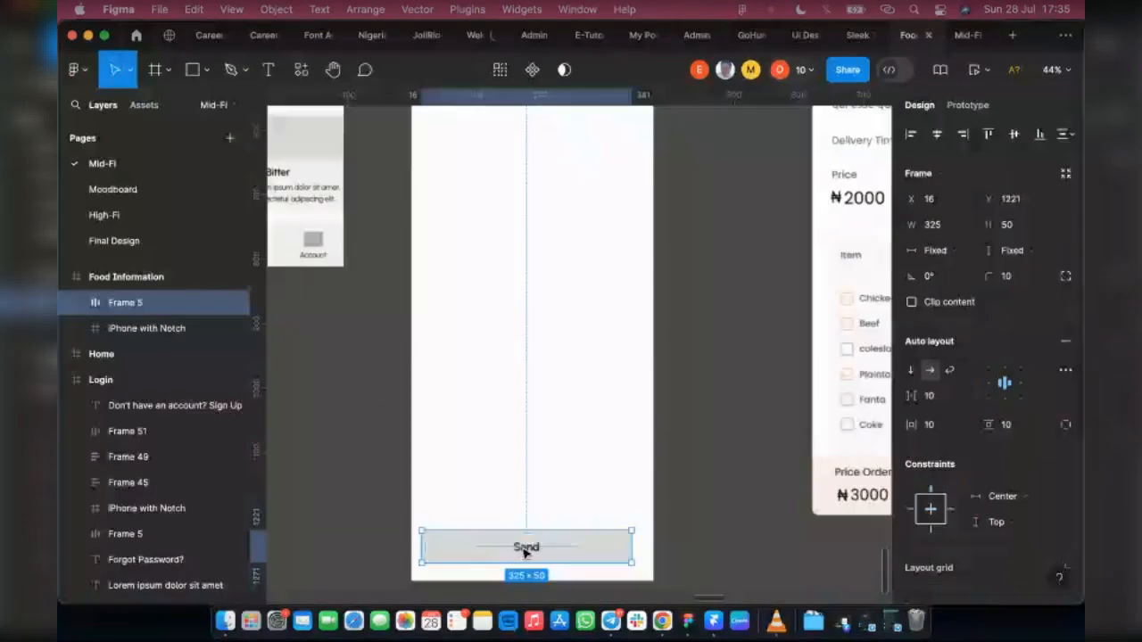
{"action": "double_click", "coordinate": [526, 547]}
{"action": "type", "text": "Add"}
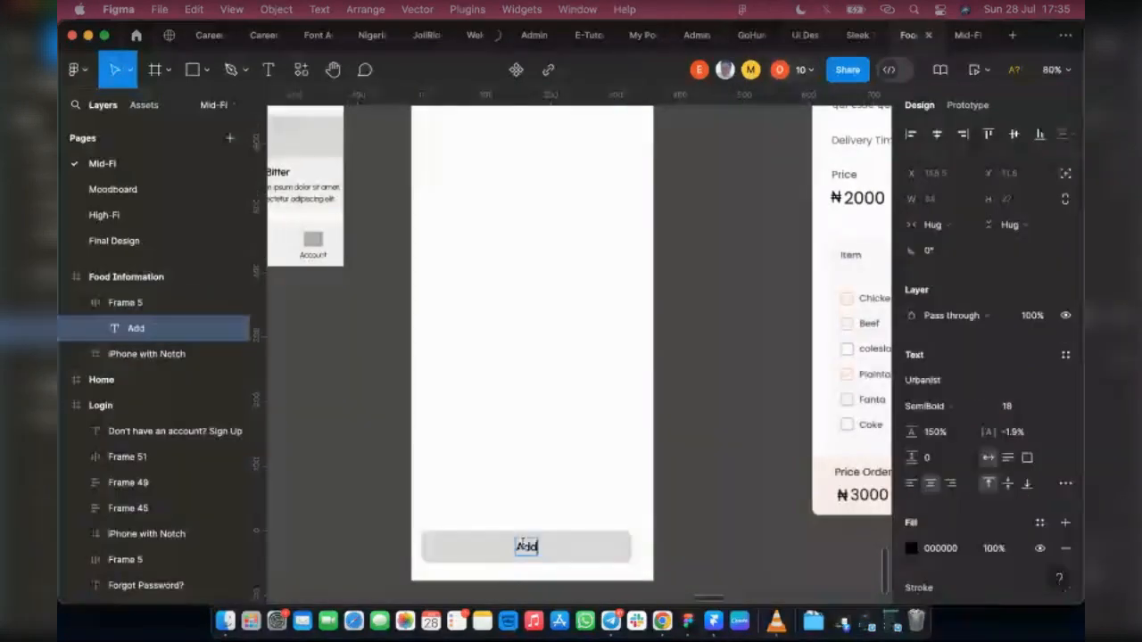
{"action": "type", "text": " to"}
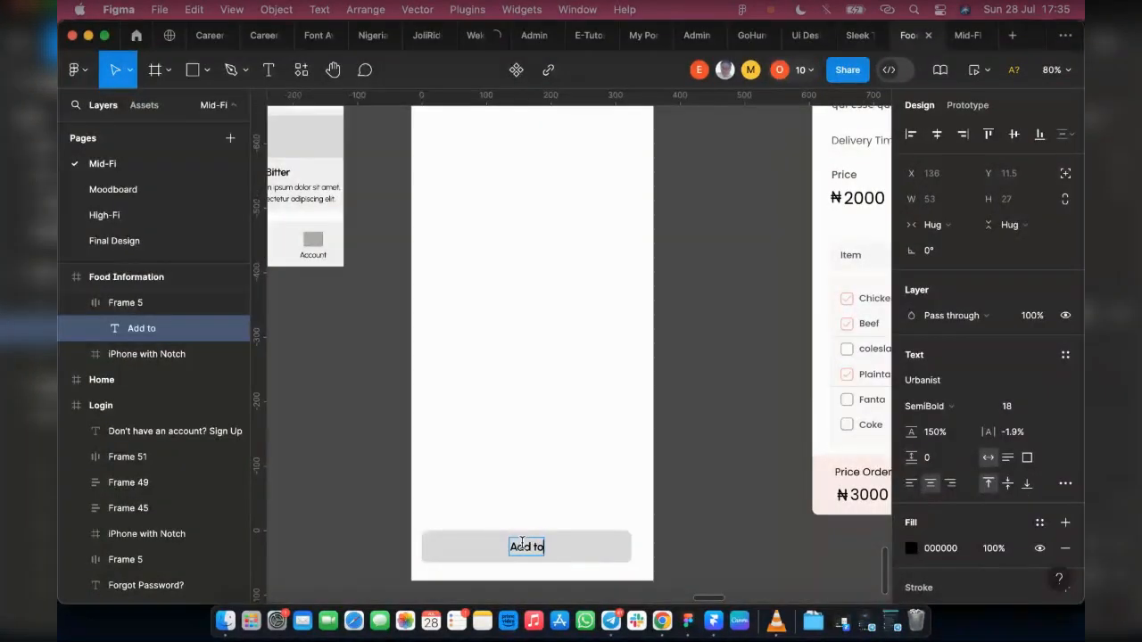
{"action": "type", "text": " Cart"}
{"action": "key", "text": "Escape"}
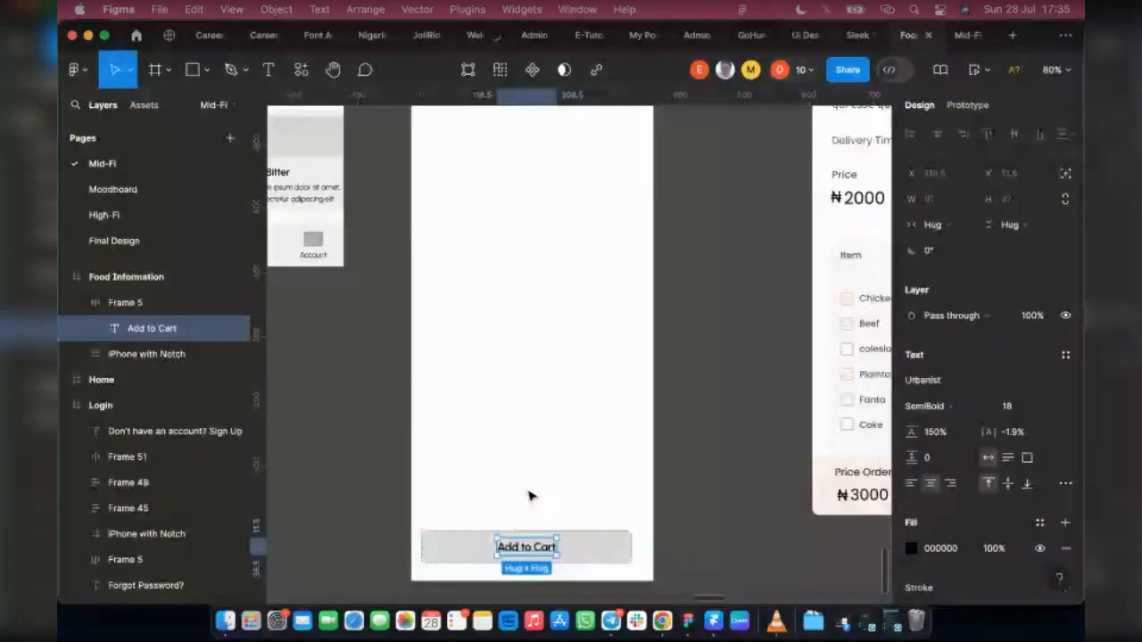
{"action": "left_click", "coordinate": [455, 495]}
Step: Copy the square placeholder from the Home header into the Food Information frame, show layout grids, and align it with the left margin
{"action": "scroll", "coordinate": [455, 494], "scroll_direction": "down", "scroll_amount": 1}
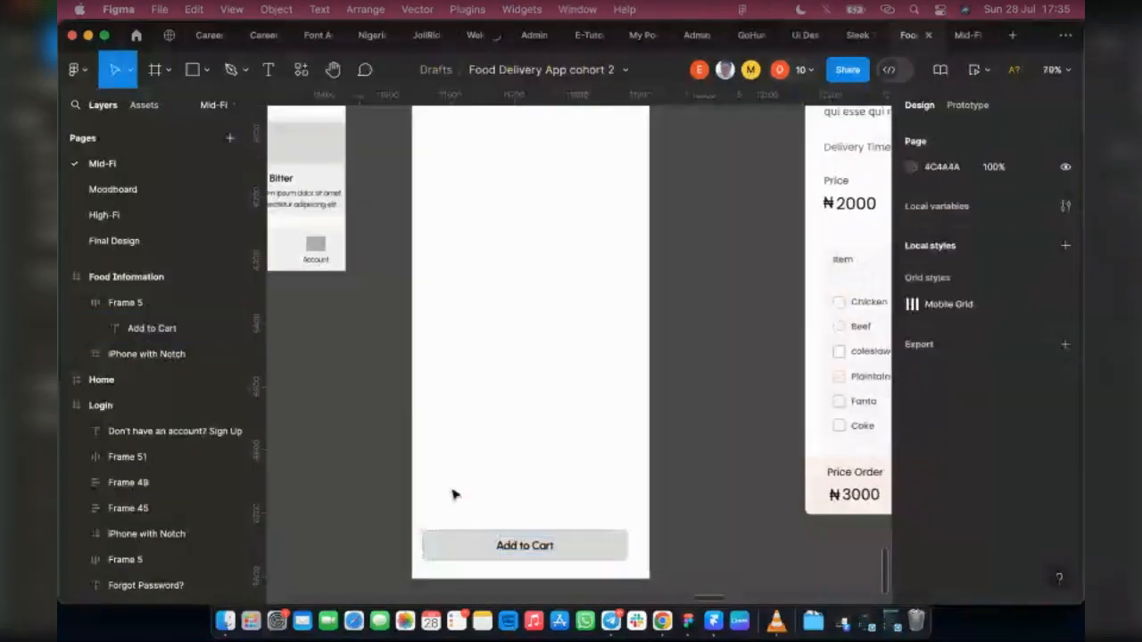
{"action": "scroll", "coordinate": [455, 494], "scroll_direction": "down", "scroll_amount": 10}
{"action": "scroll", "coordinate": [513, 491], "scroll_direction": "up", "scroll_amount": 3}
{"action": "scroll", "coordinate": [516, 473], "scroll_direction": "down", "scroll_amount": 2}
{"action": "key", "text": "Escape"}
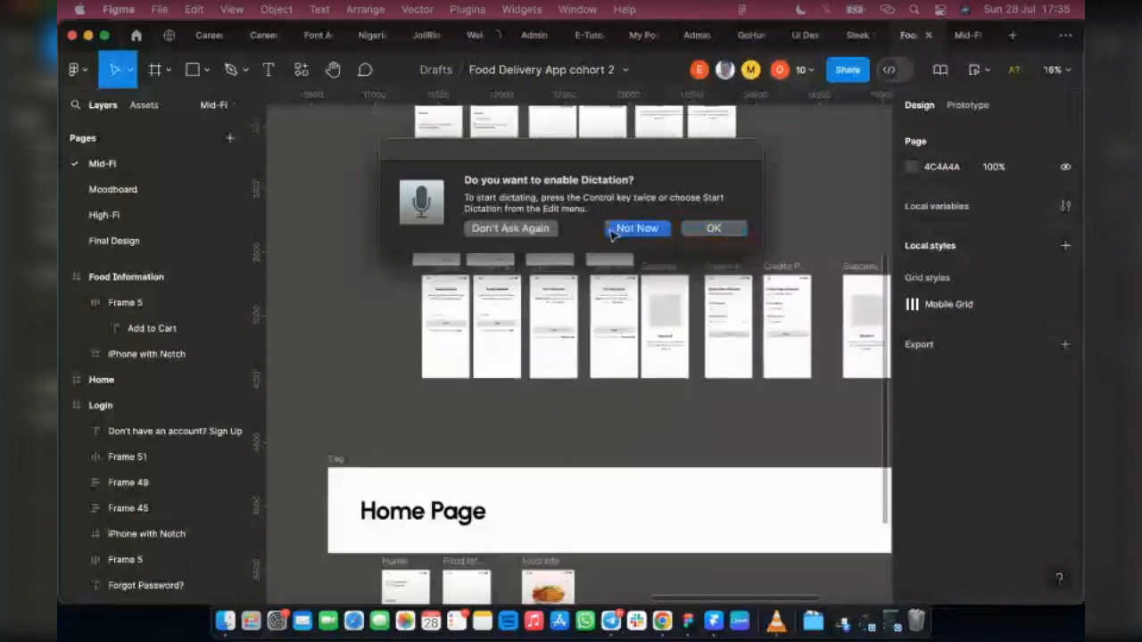
{"action": "scroll", "coordinate": [564, 332], "scroll_direction": "down", "scroll_amount": 3}
{"action": "scroll", "coordinate": [311, 403], "scroll_direction": "up", "scroll_amount": 2}
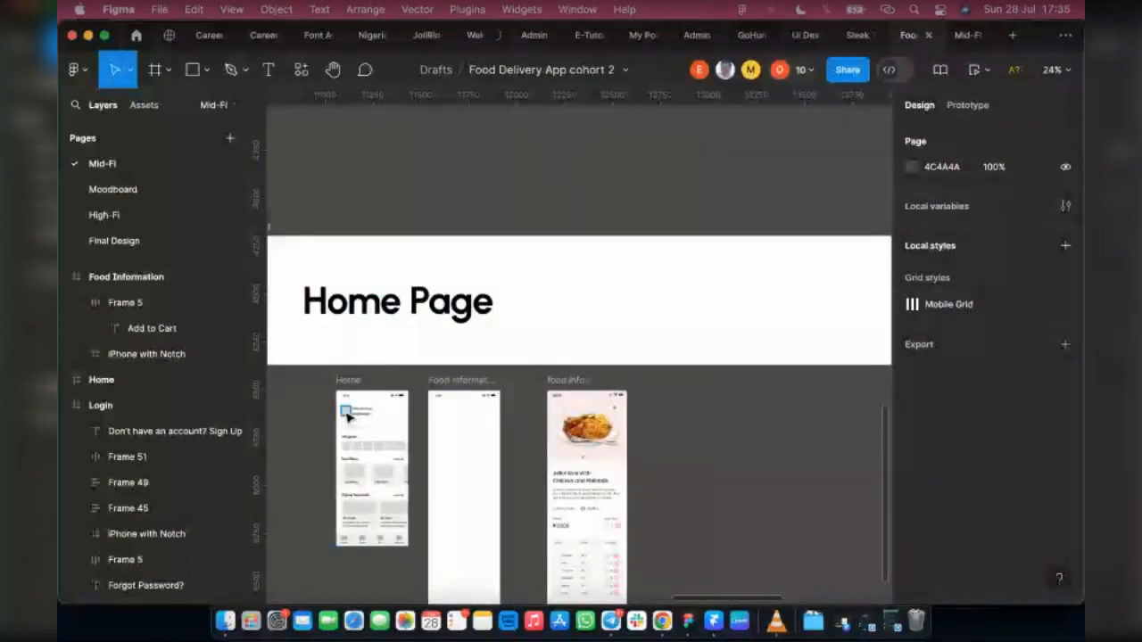
{"action": "left_click_drag", "start_coordinate": [348, 415], "coordinate": [457, 418]}
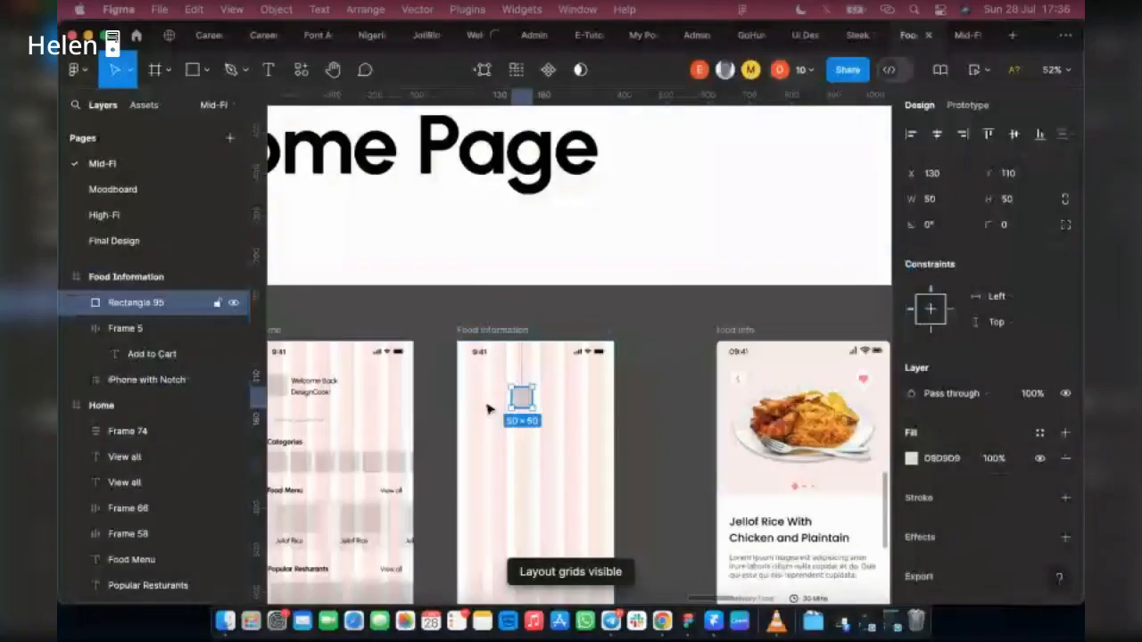
{"action": "left_click_drag", "start_coordinate": [488, 409], "coordinate": [482, 405]}
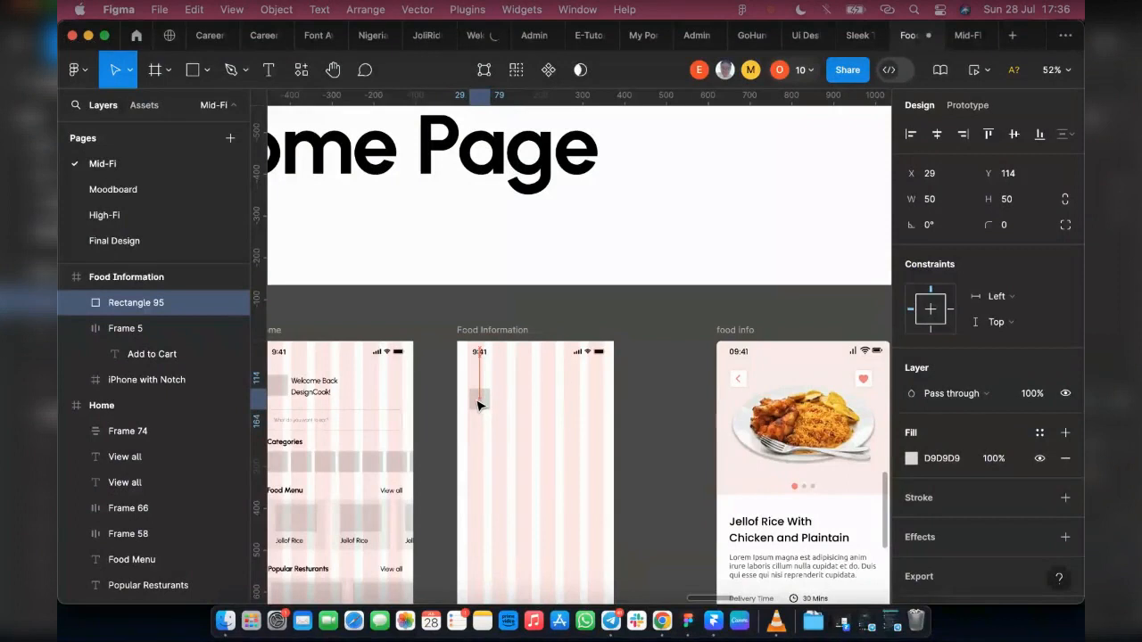
Step: Resize the placeholder rectangle to 300 wide and about 245 tall, and centre it horizontally in the Food Information frame
{"action": "left_click_drag", "start_coordinate": [478, 400], "coordinate": [605, 401]}
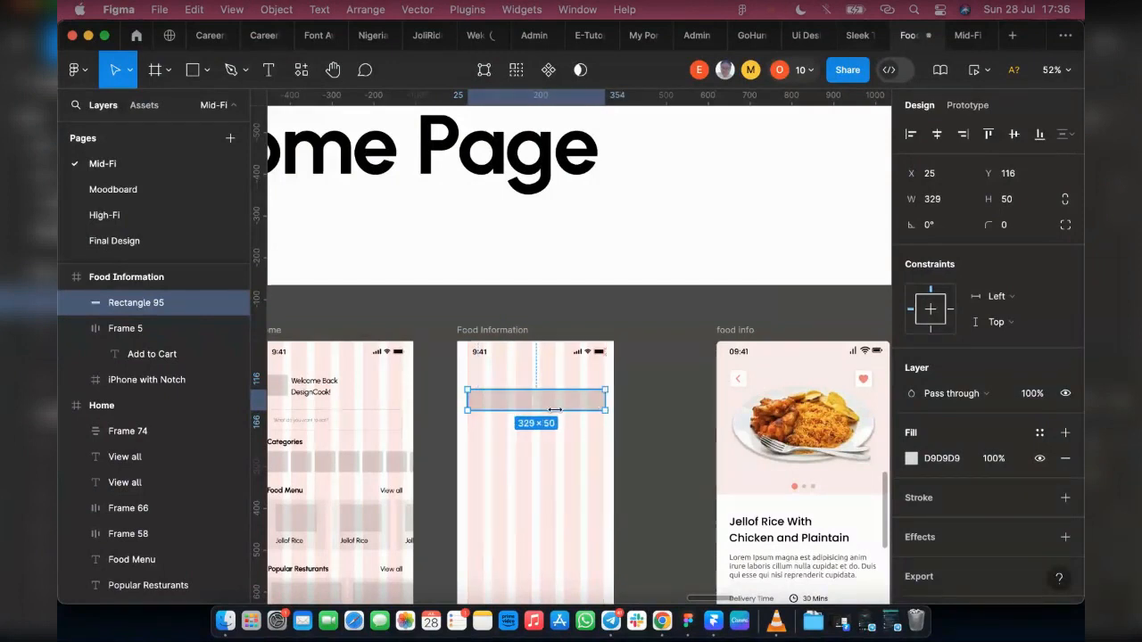
{"action": "left_click_drag", "start_coordinate": [552, 408], "coordinate": [555, 470]}
{"action": "left_click", "coordinate": [946, 203]}
{"action": "type", "text": "300"}
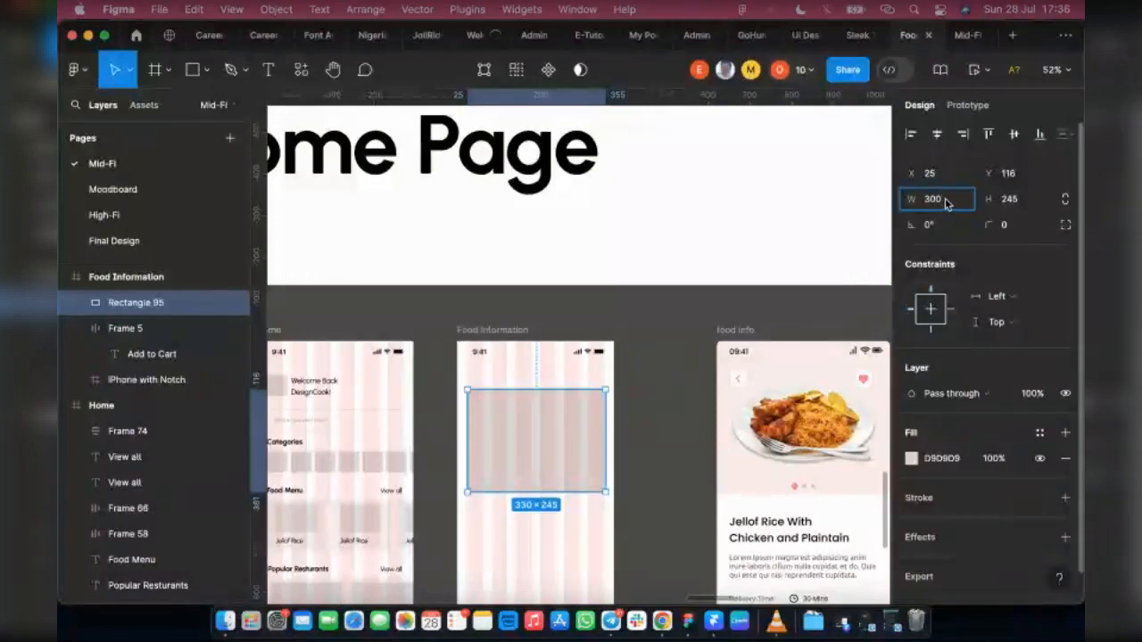
{"action": "key", "text": "Return"}
{"action": "left_click", "coordinate": [937, 134]}
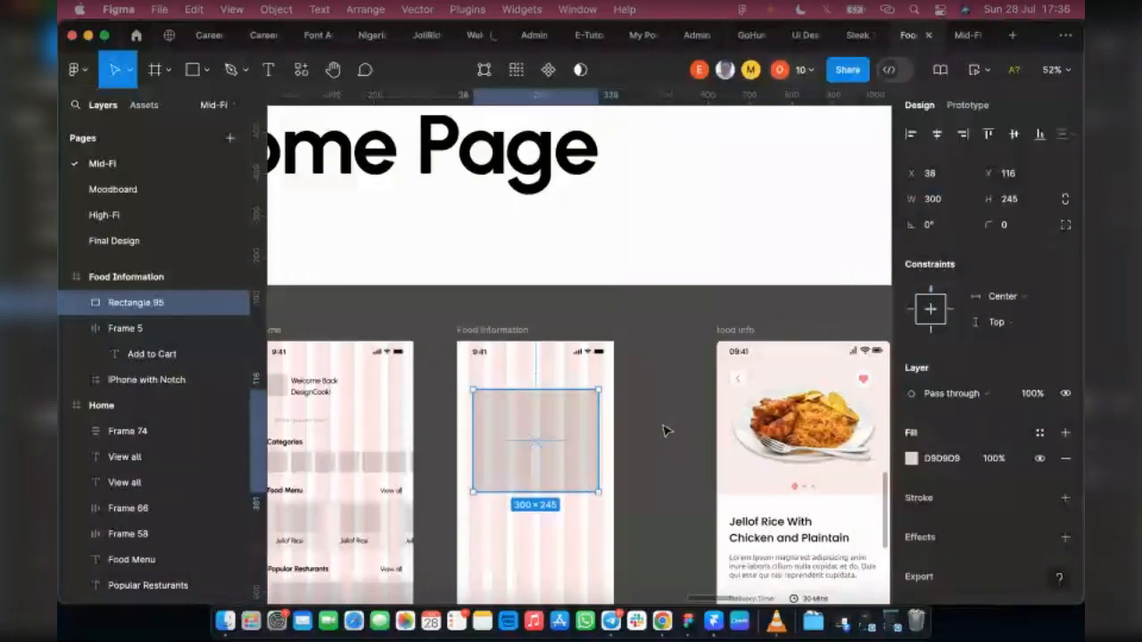
Step: Copy the three-dot page indicator from the Onboarding 1 frame into Food Information and place it below the image placeholder, at about X 142, Y 391
{"action": "scroll", "coordinate": [663, 430], "scroll_direction": "down", "scroll_amount": 3}
{"action": "scroll", "coordinate": [486, 370], "scroll_direction": "up", "scroll_amount": 5}
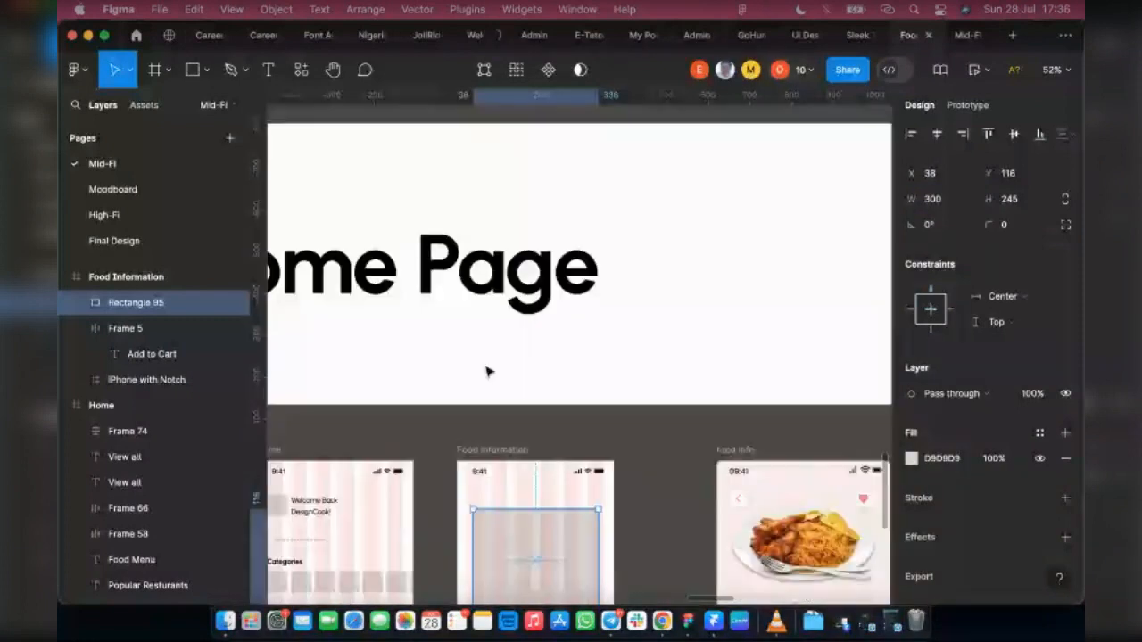
{"action": "scroll", "coordinate": [486, 370], "scroll_direction": "up", "scroll_amount": 10}
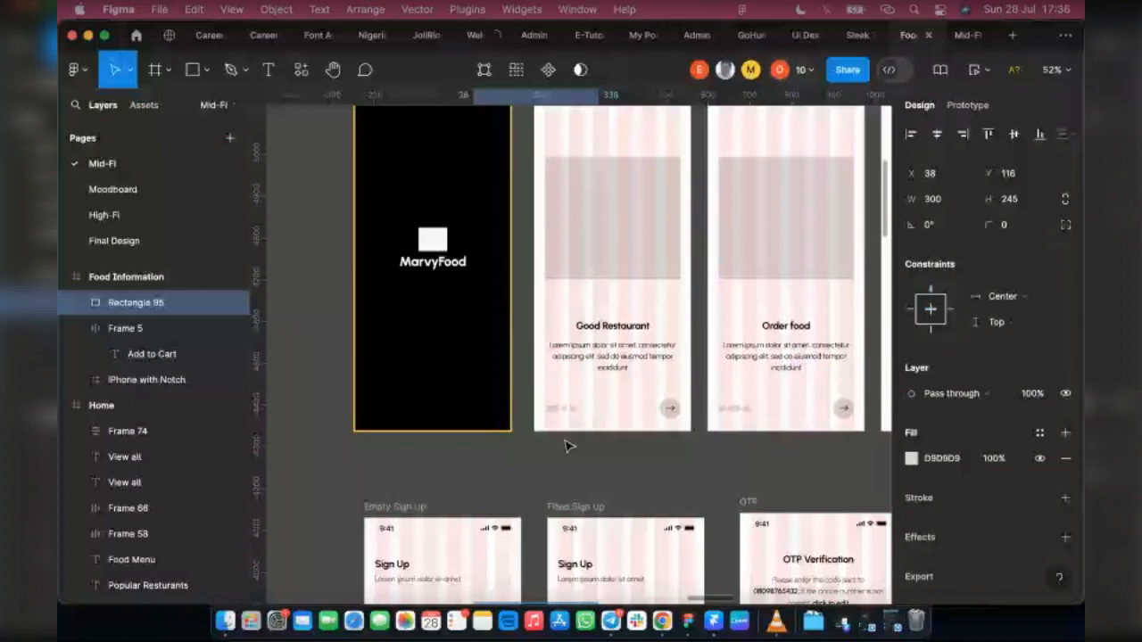
{"action": "scroll", "coordinate": [568, 447], "scroll_direction": "down", "scroll_amount": 2}
{"action": "left_click", "coordinate": [569, 312]}
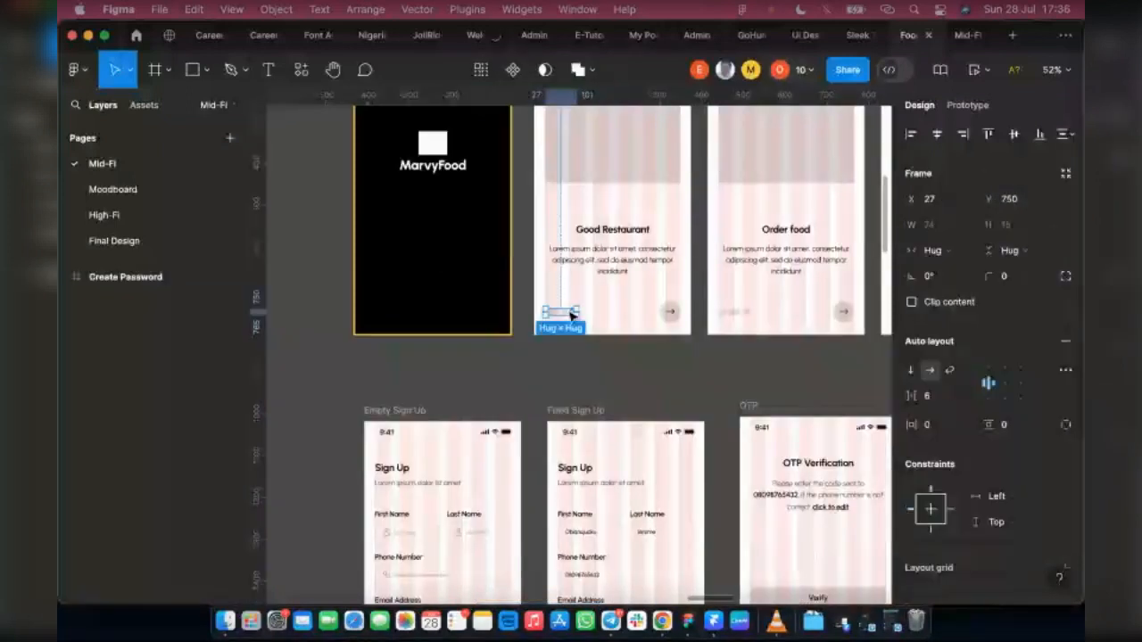
{"action": "scroll", "coordinate": [571, 314], "scroll_direction": "down", "scroll_amount": 10}
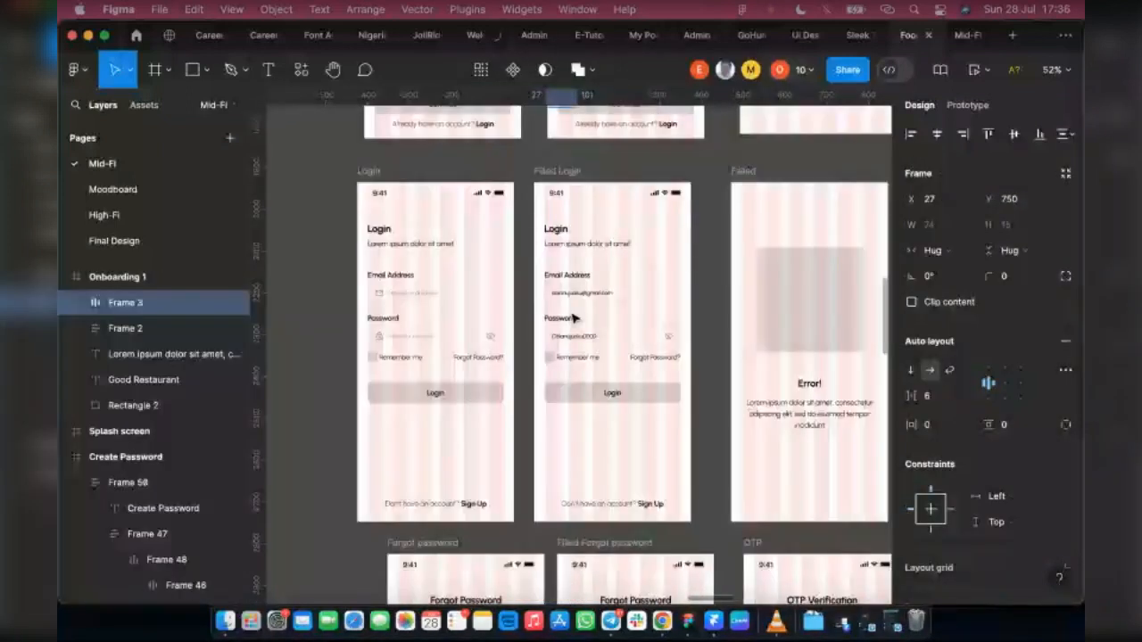
{"action": "scroll", "coordinate": [573, 319], "scroll_direction": "down", "scroll_amount": 15}
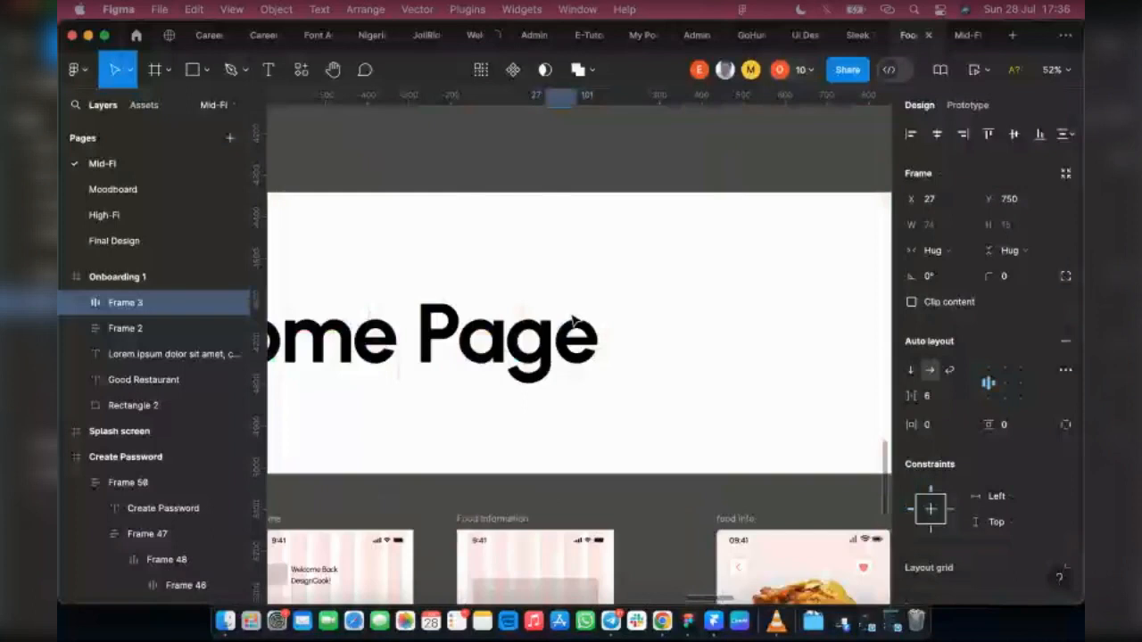
{"action": "scroll", "coordinate": [573, 318], "scroll_direction": "down", "scroll_amount": 7}
{"action": "left_click", "coordinate": [496, 283]}
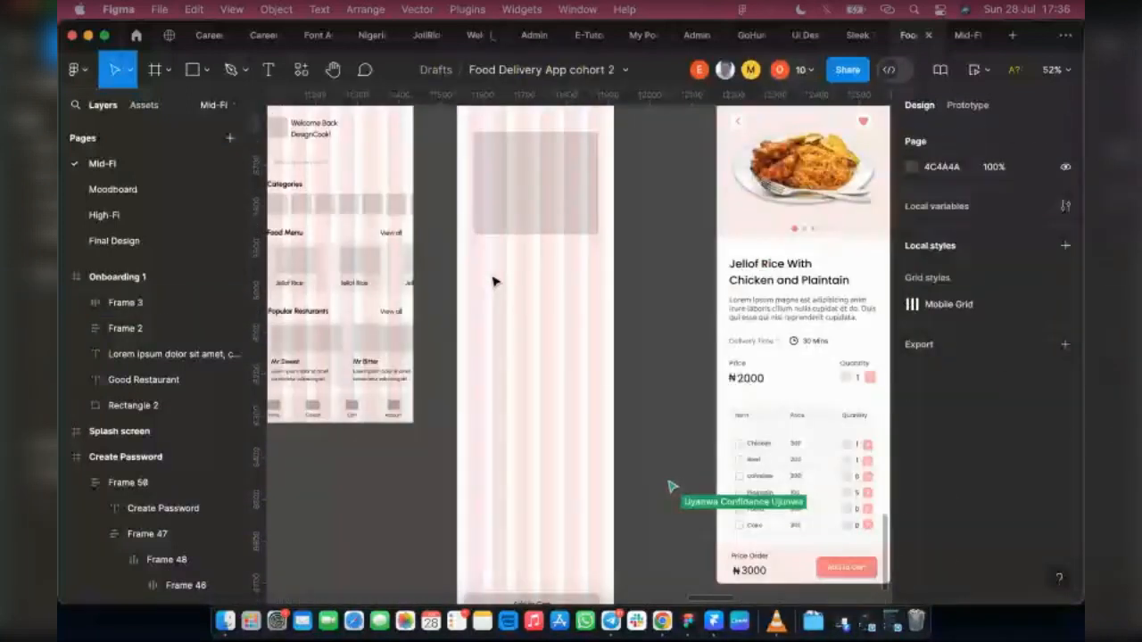
{"action": "key", "text": "super+v"}
{"action": "left_click_drag", "start_coordinate": [573, 353], "coordinate": [535, 256]}
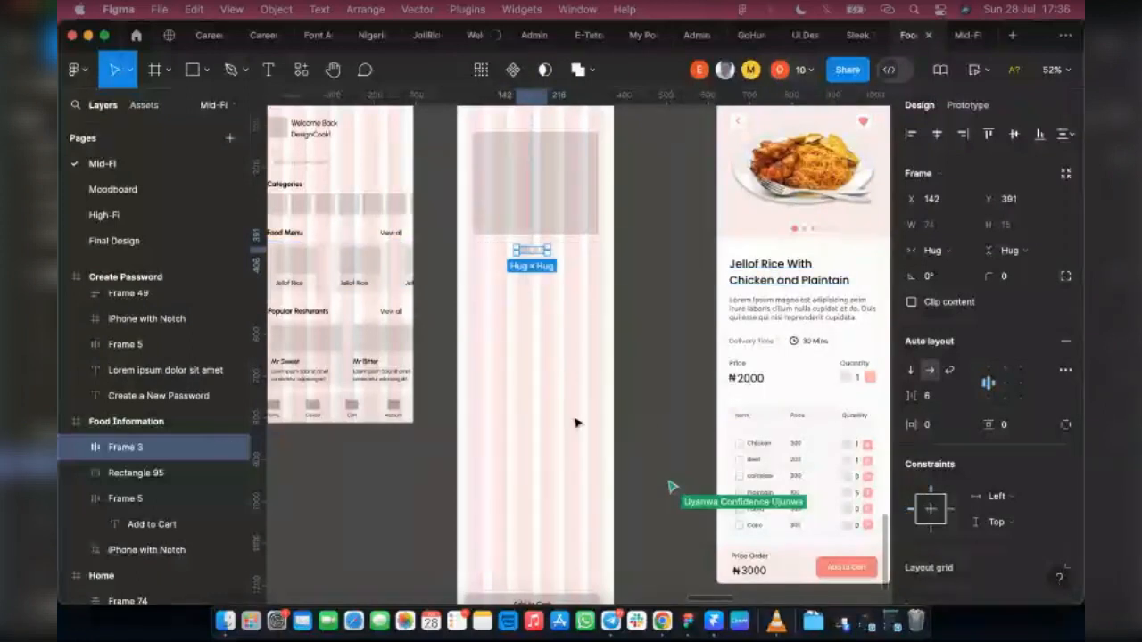
Step: Copy the Forgot Password heading into the Food Information frame and place it below the page indicator on the left margin, at X 25, Y 436
{"action": "scroll", "coordinate": [520, 335], "scroll_direction": "up", "scroll_amount": 5}
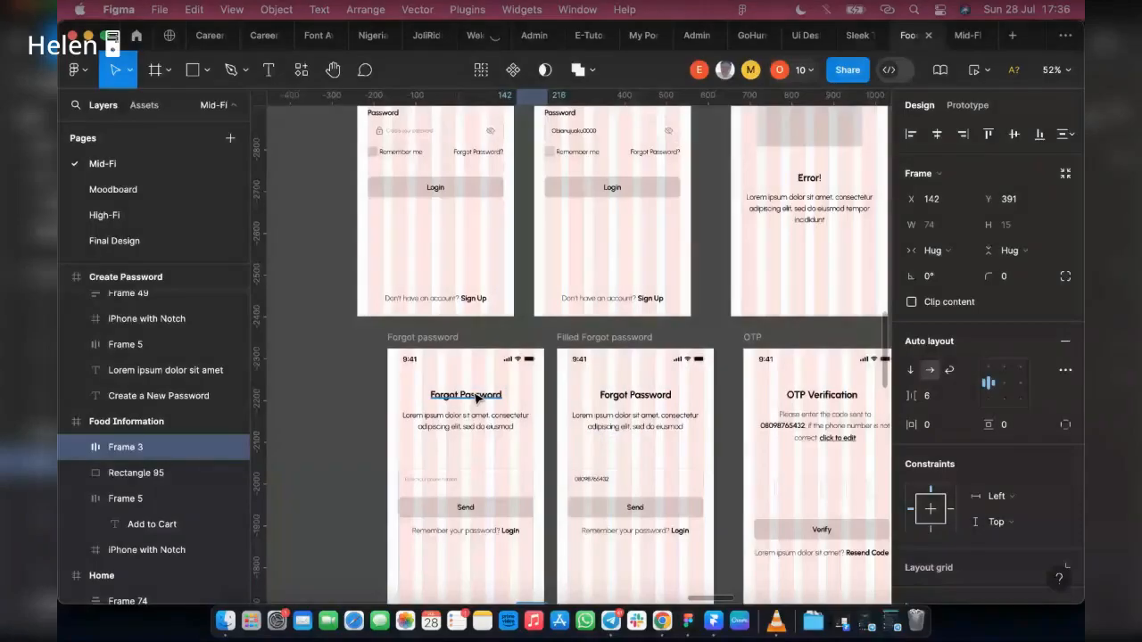
{"action": "left_click", "coordinate": [476, 395]}
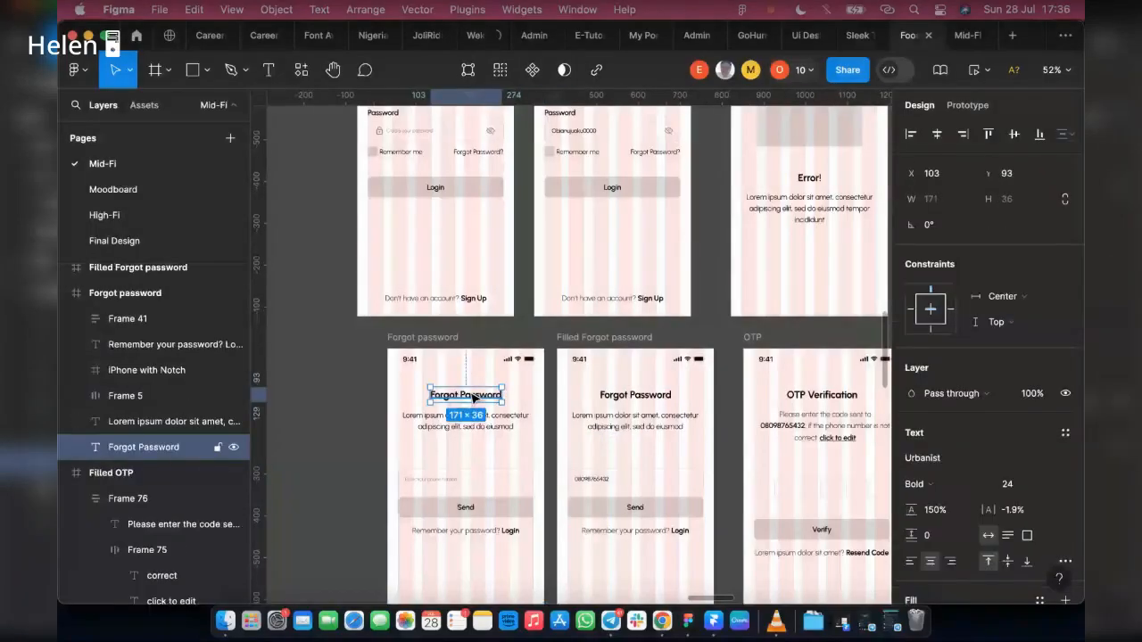
{"action": "scroll", "coordinate": [476, 400], "scroll_direction": "down", "scroll_amount": 2}
{"action": "scroll", "coordinate": [476, 401], "scroll_direction": "down", "scroll_amount": 4}
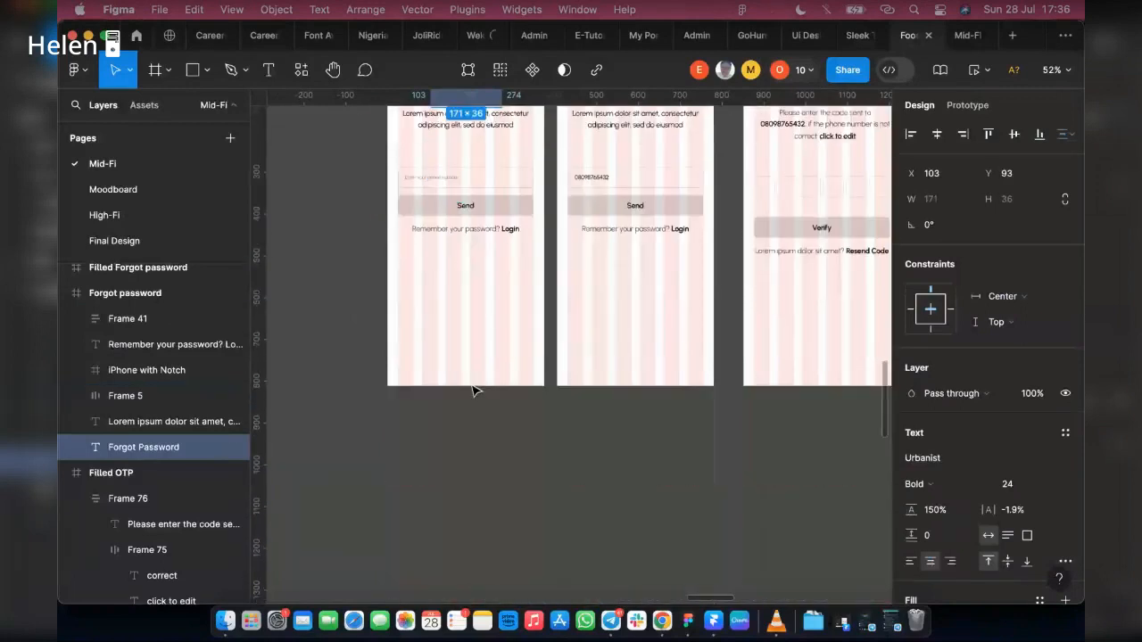
{"action": "scroll", "coordinate": [526, 376], "scroll_direction": "down", "scroll_amount": 4}
{"action": "scroll", "coordinate": [526, 376], "scroll_direction": "down", "scroll_amount": 10}
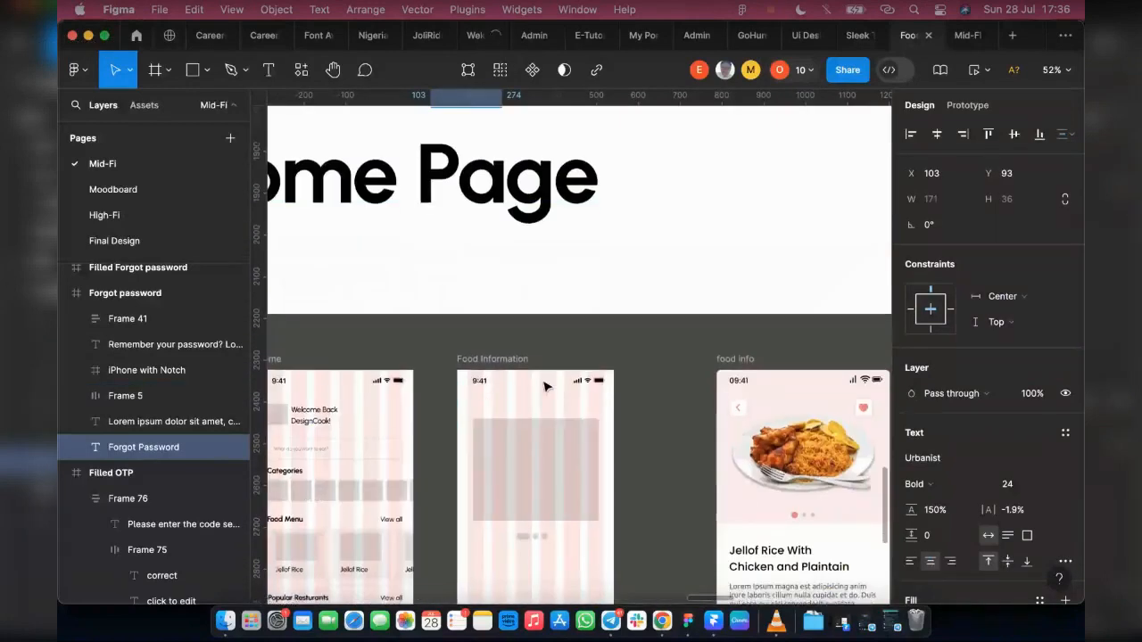
{"action": "left_click", "coordinate": [493, 519]}
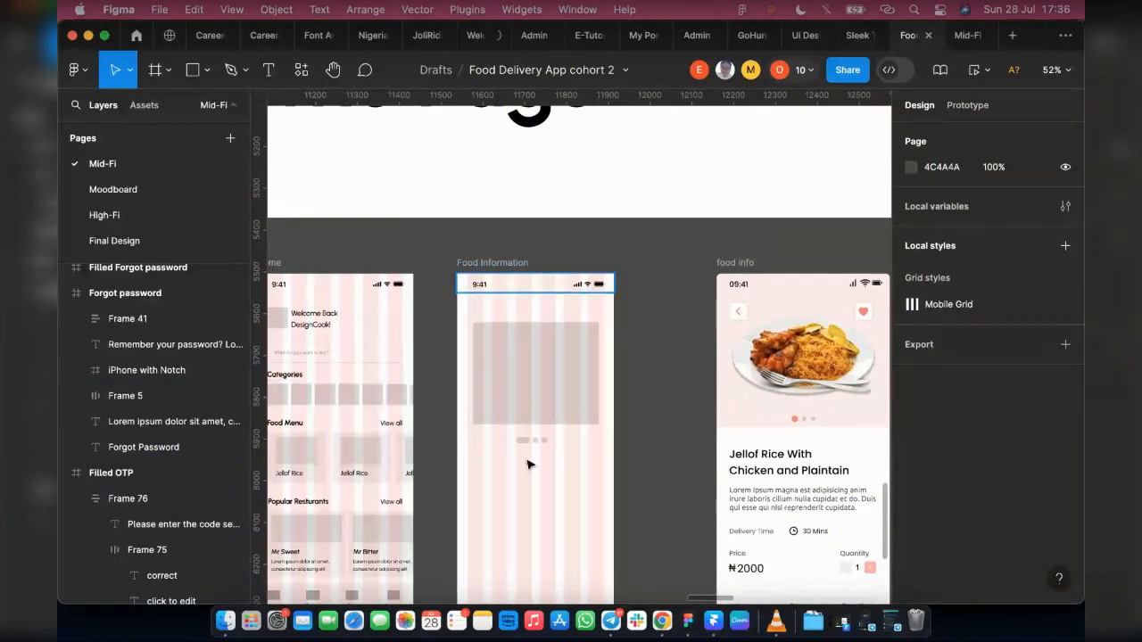
{"action": "key", "text": "super+v"}
{"action": "left_click_drag", "start_coordinate": [571, 350], "coordinate": [502, 467]}
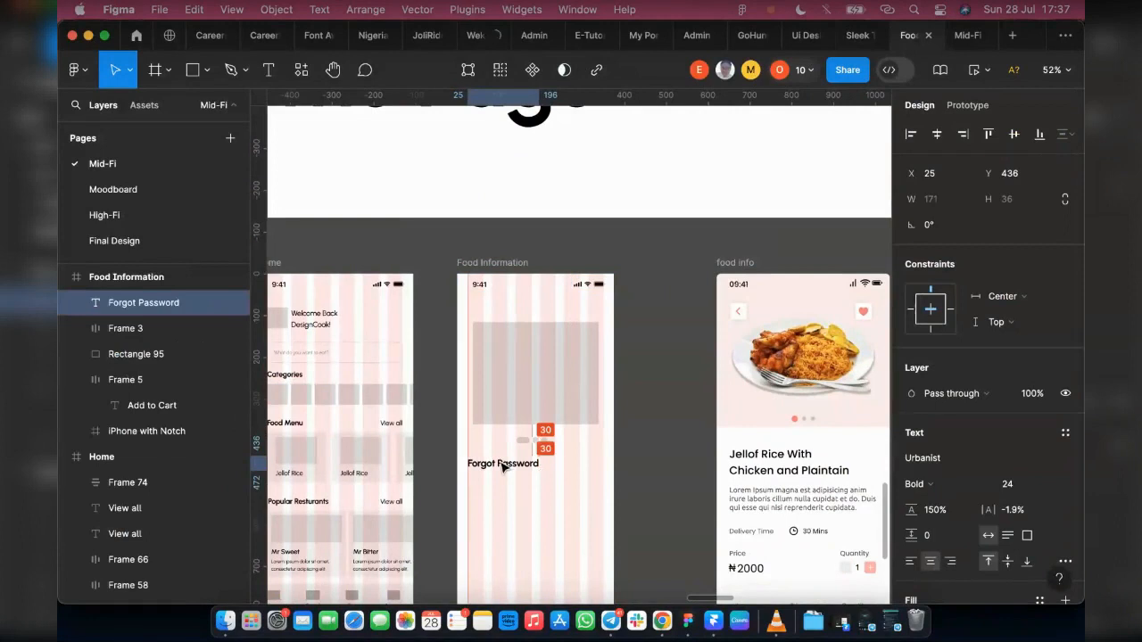
Step: Replace the copied heading's text with "Jellof With Chicken"
{"action": "double_click", "coordinate": [501, 463]}
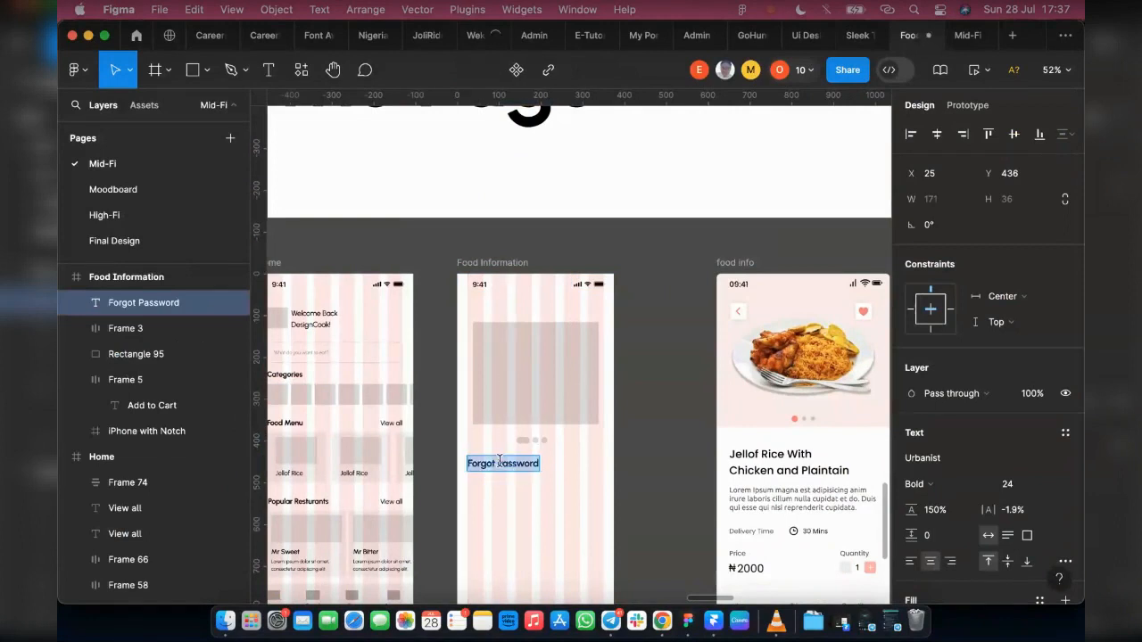
{"action": "type", "text": "Jell"}
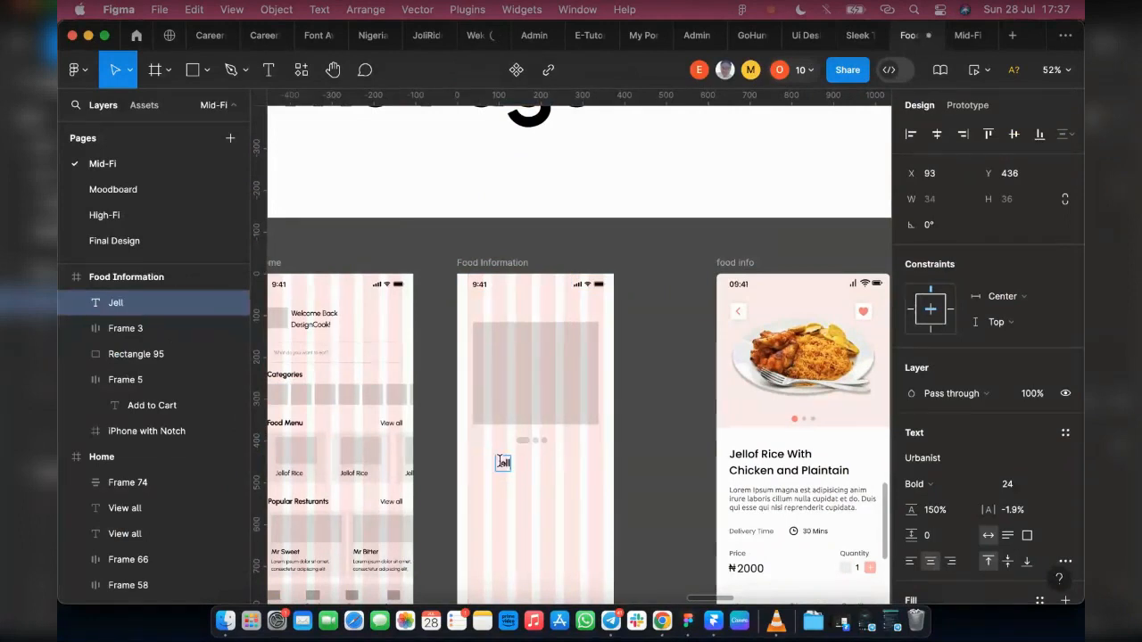
{"action": "type", "text": "og"}
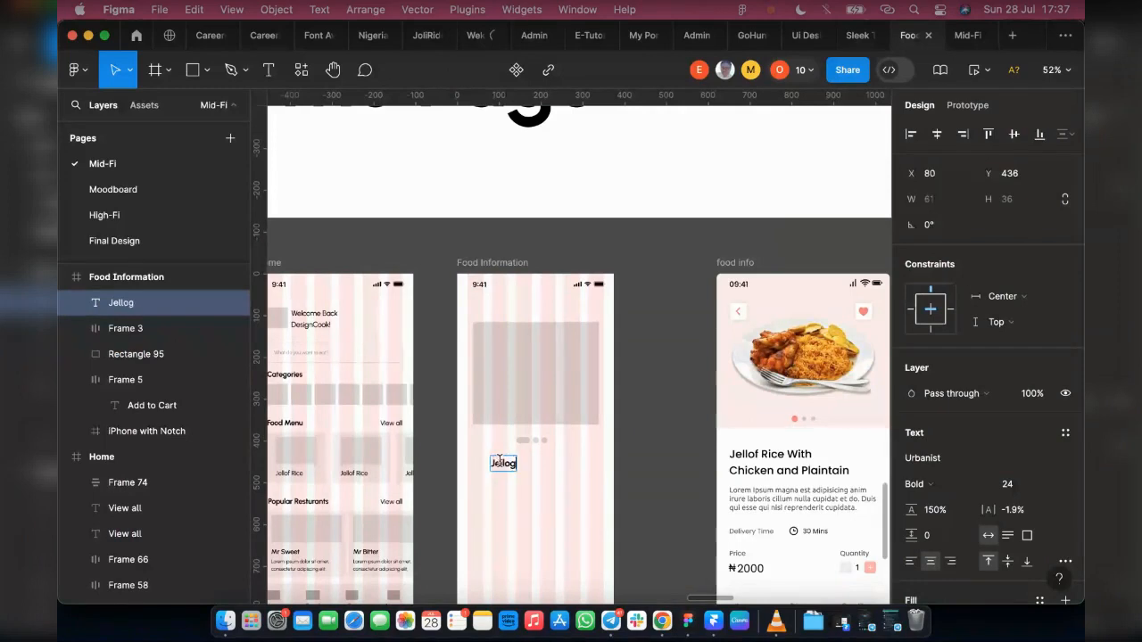
{"action": "key", "text": "BackSpace"}
{"action": "type", "text": "f With Ch"}
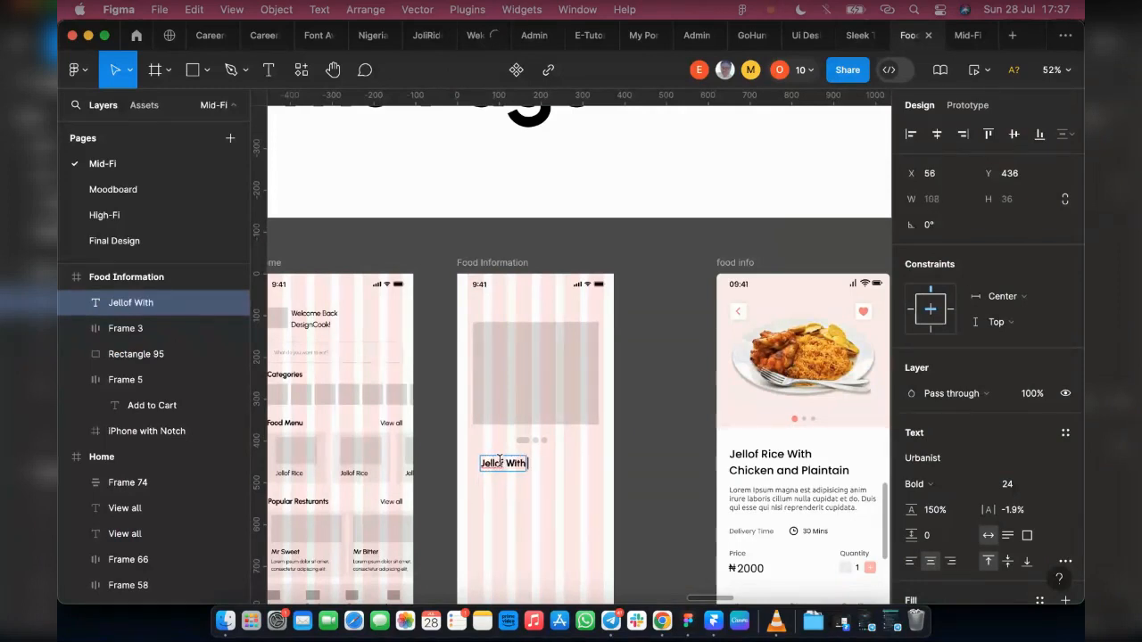
{"action": "type", "text": "en"}
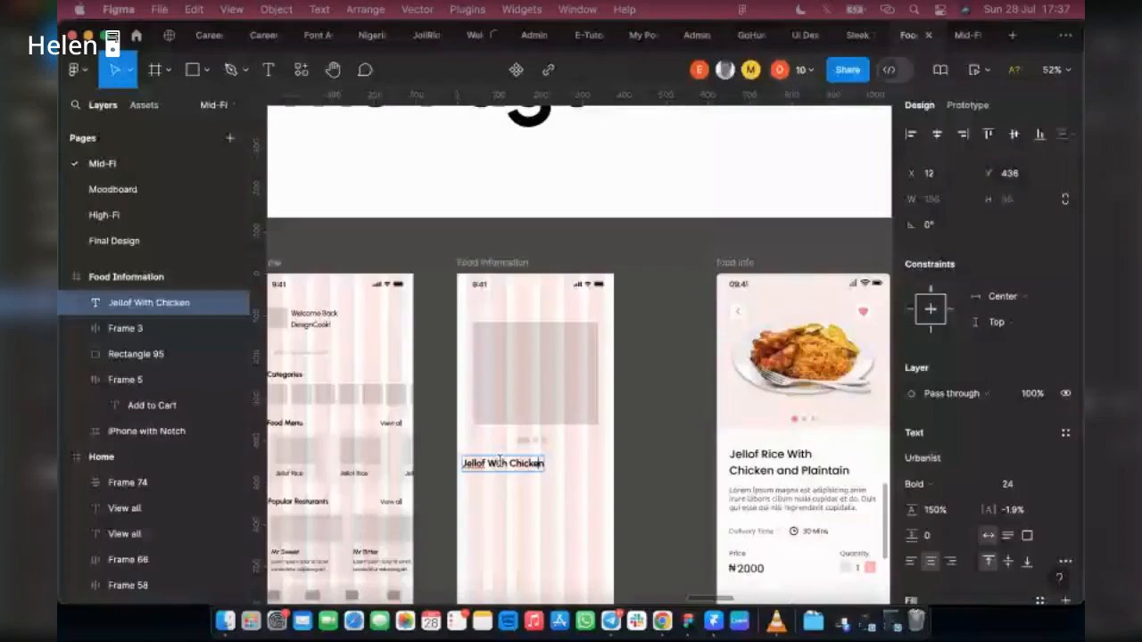
Step: Extend the food title wording to read "Jellof Rice With Grilled Chicken & Plaintain"
{"action": "left_click", "coordinate": [501, 461]}
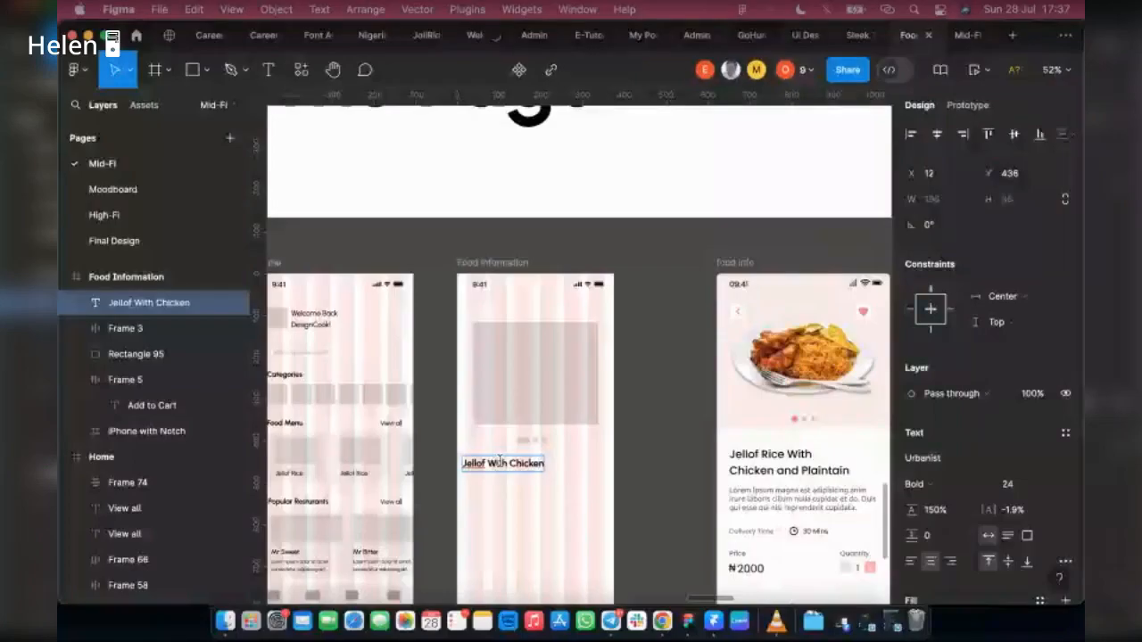
{"action": "type", "text": "Rice"}
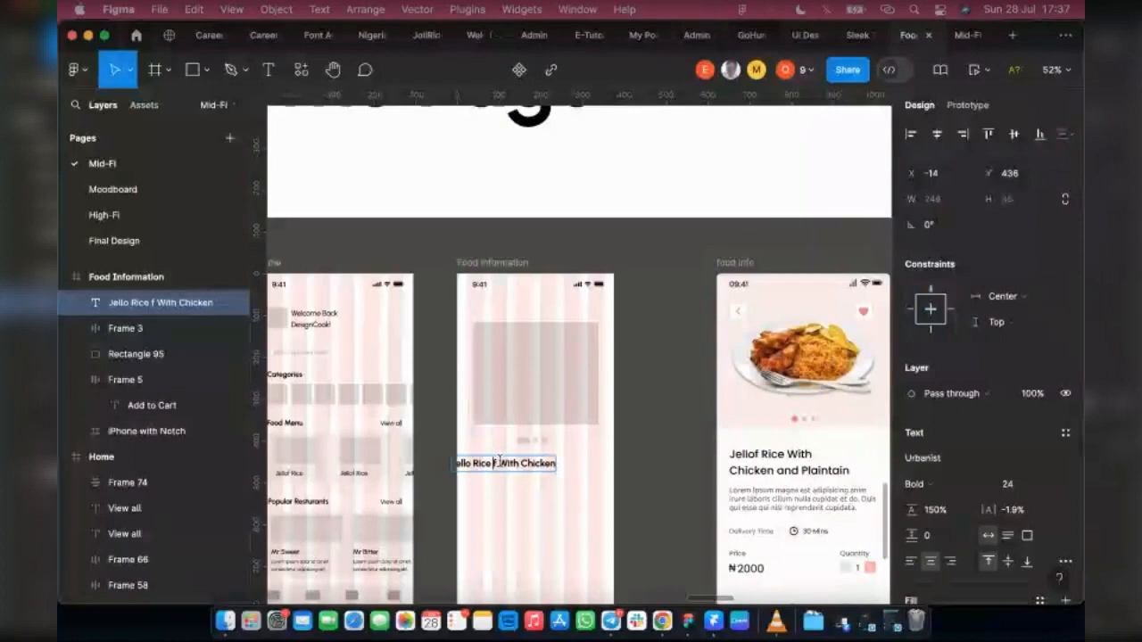
{"action": "key", "text": "Left"}
{"action": "key", "text": "Left"}
{"action": "key", "text": "Left"}
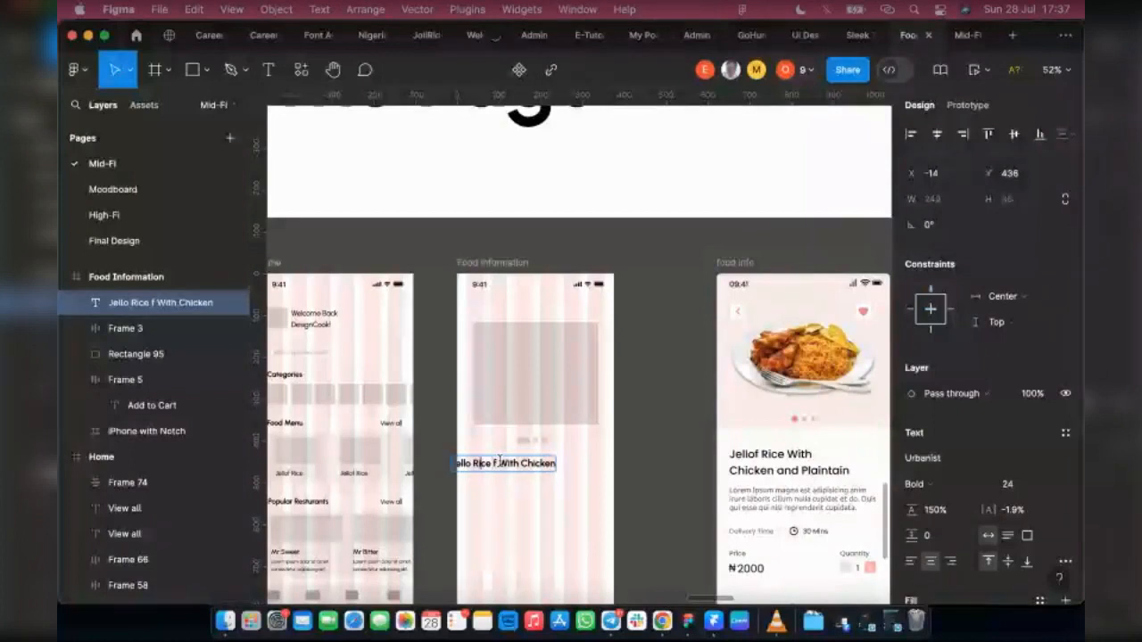
{"action": "type", "text": "f"}
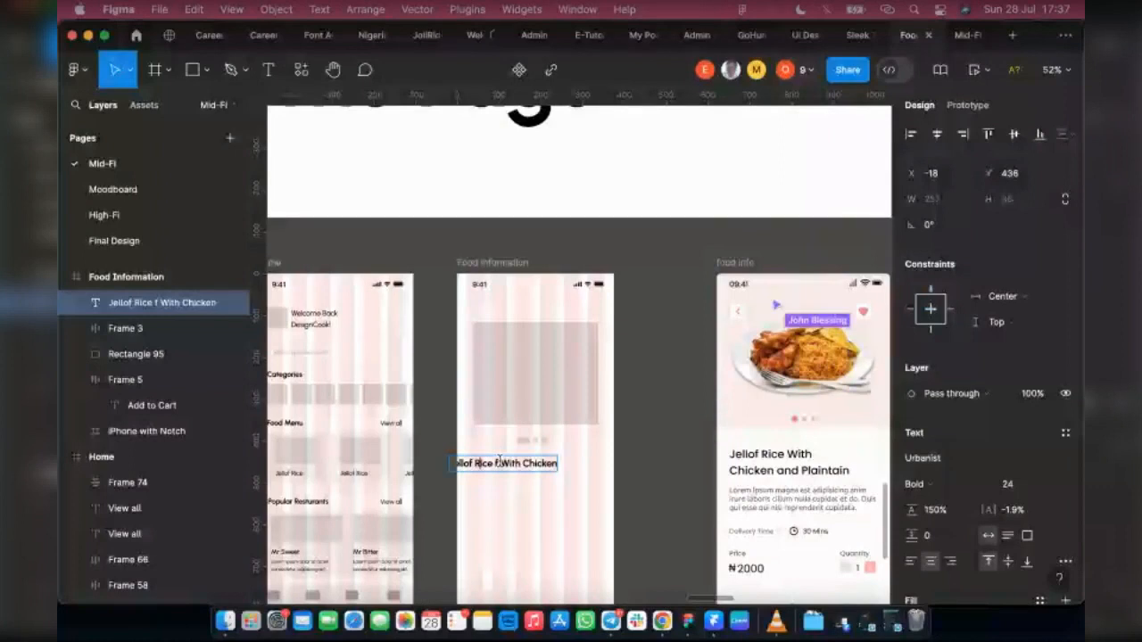
{"action": "key", "text": "BackSpace"}
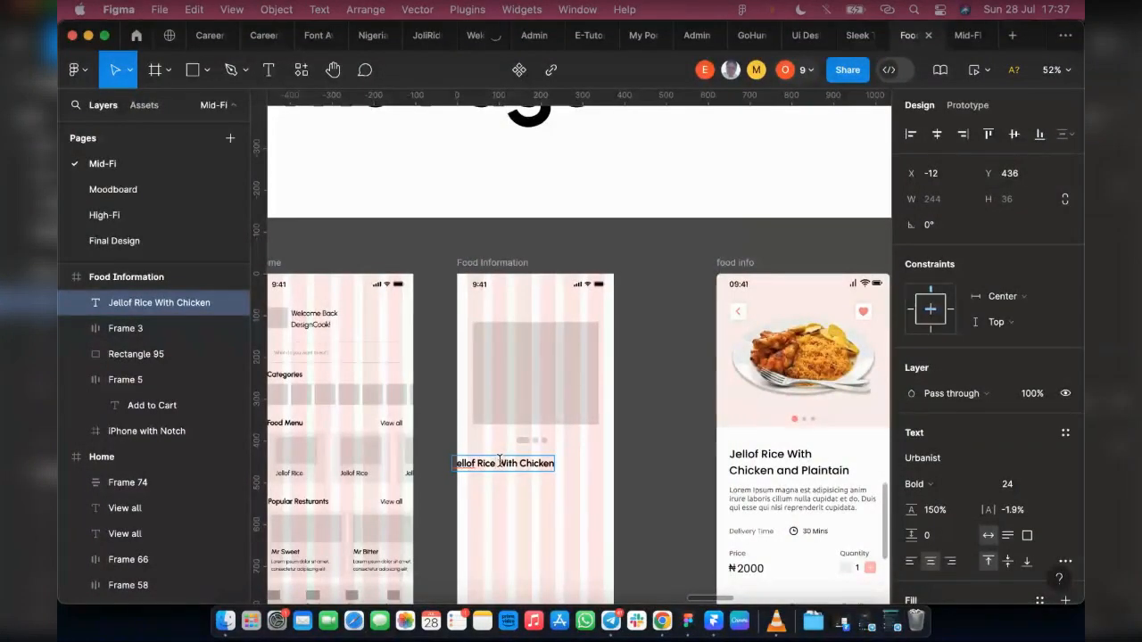
{"action": "type", "text": "Grilled"}
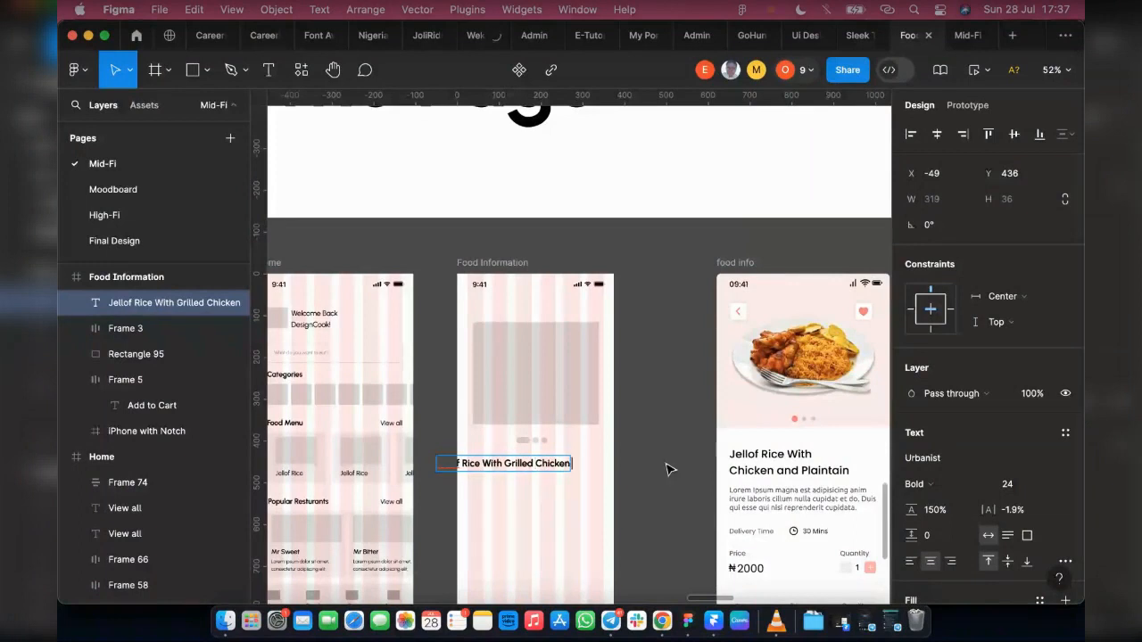
{"action": "type", "text": "& Plaintain"}
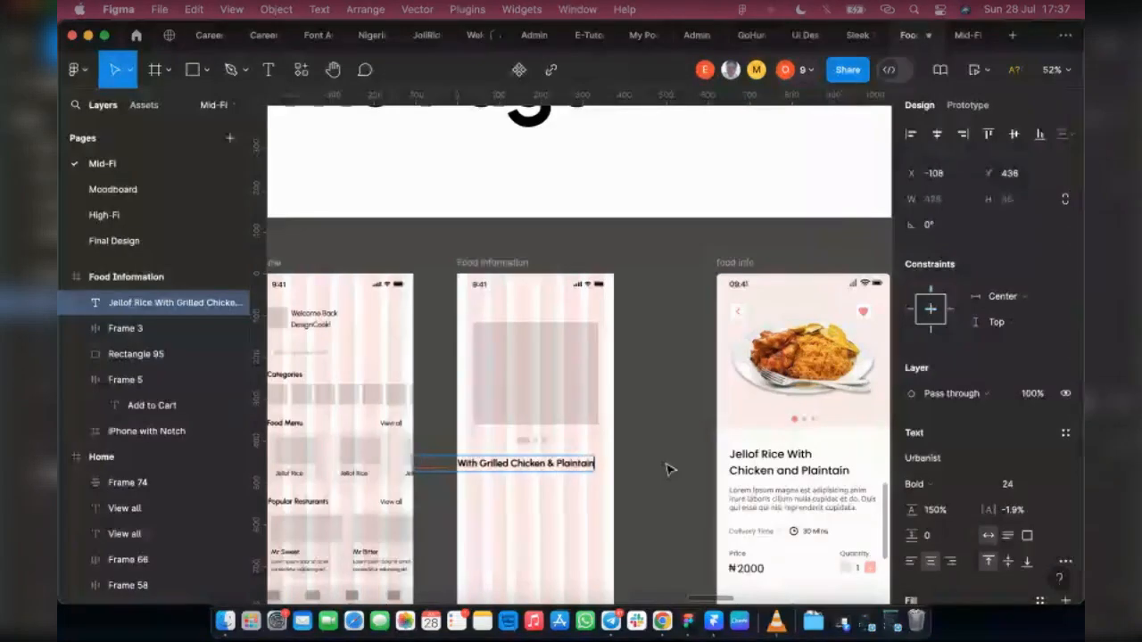
{"action": "key", "text": "Escape"}
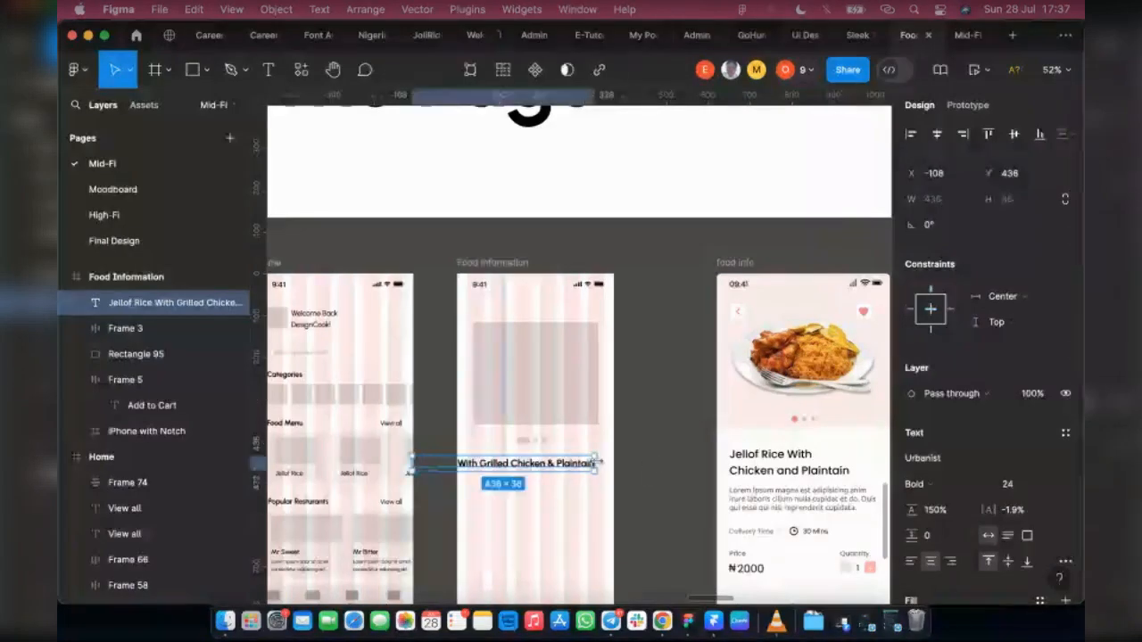
Step: Narrow the title's text box to about 261 wide, align it to the frame's left edge, and left-align its text
{"action": "left_click_drag", "start_coordinate": [600, 463], "coordinate": [547, 463]}
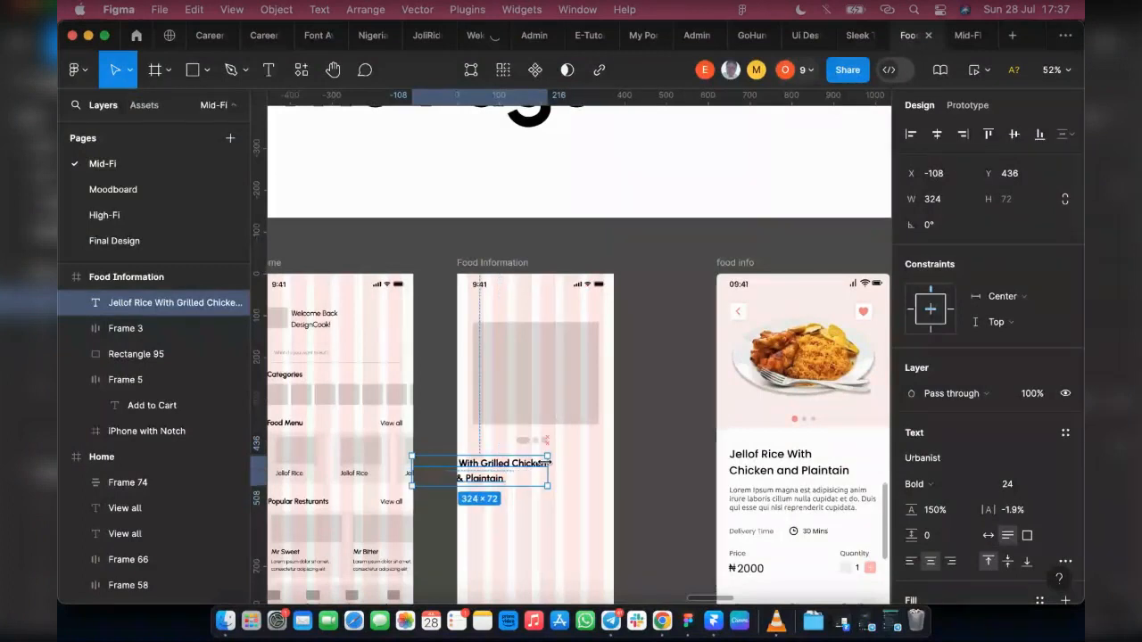
{"action": "left_click", "coordinate": [911, 135]}
{"action": "scroll", "coordinate": [630, 475], "scroll_direction": "up", "scroll_amount": 5}
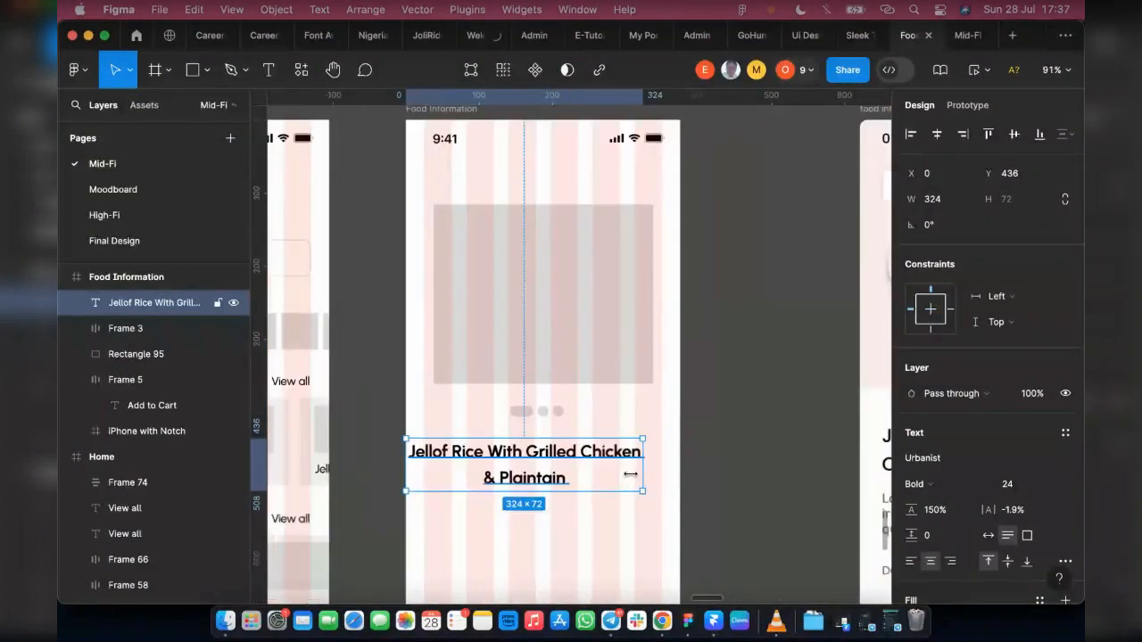
{"action": "left_click_drag", "start_coordinate": [607, 474], "coordinate": [597, 473]}
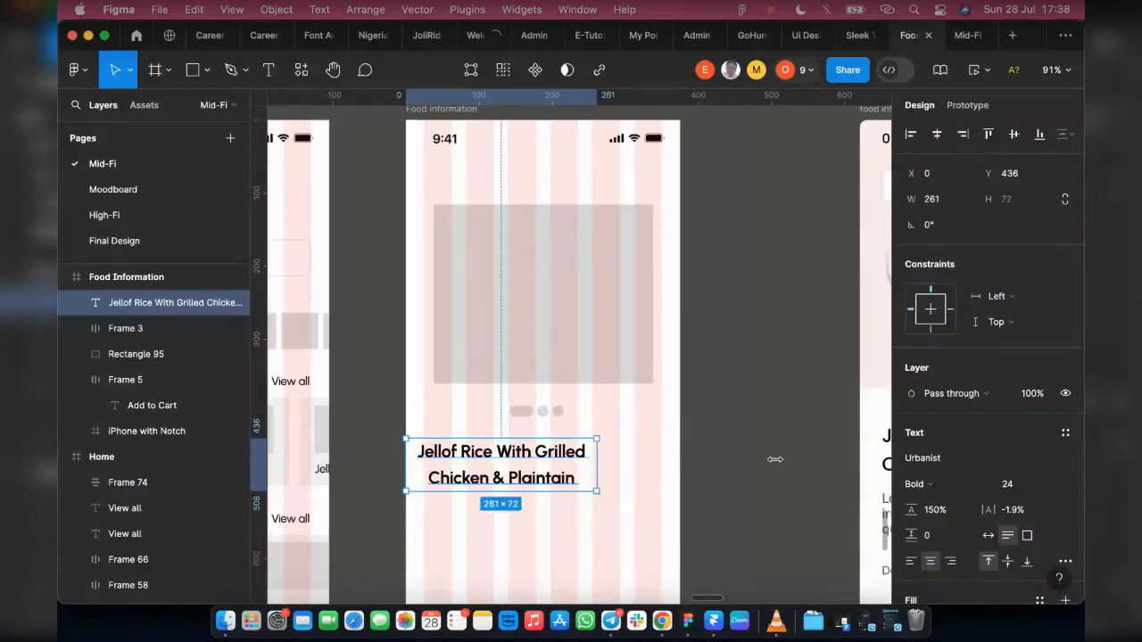
{"action": "left_click", "coordinate": [909, 561]}
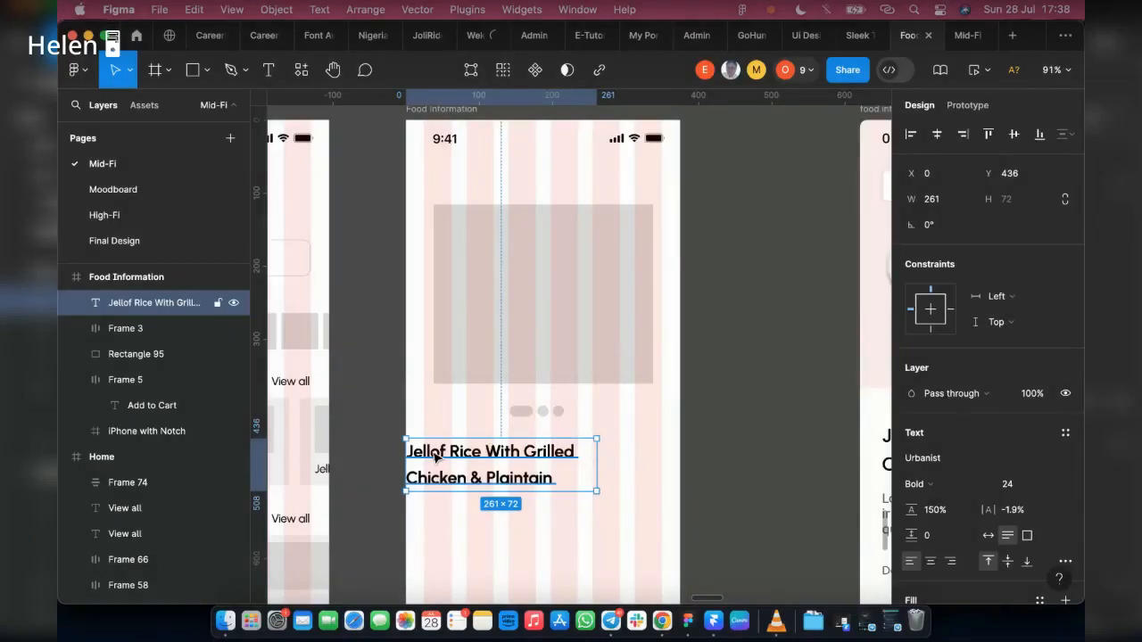
Step: Move the title to the grid's left margin at X 25, Y 429, and widen its text box to 325
{"action": "scroll", "coordinate": [471, 456], "scroll_direction": "up", "scroll_amount": 2}
{"action": "left_click_drag", "start_coordinate": [472, 457], "coordinate": [456, 457]}
{"action": "left_click_drag", "start_coordinate": [650, 467], "coordinate": [704, 468]}
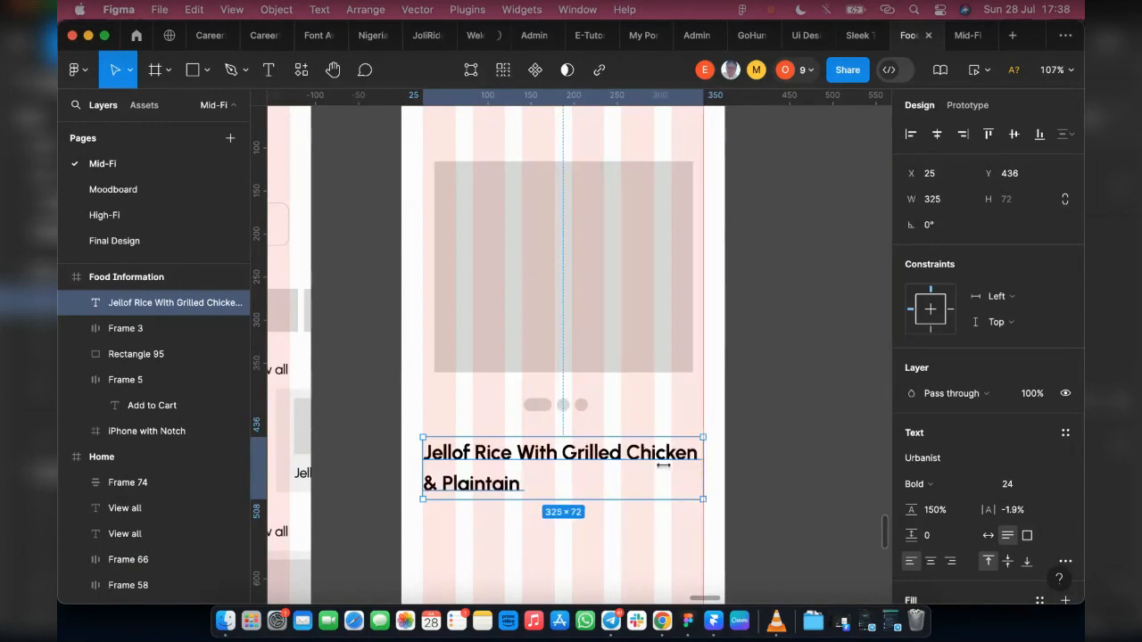
{"action": "left_click_drag", "start_coordinate": [535, 454], "coordinate": [536, 447]}
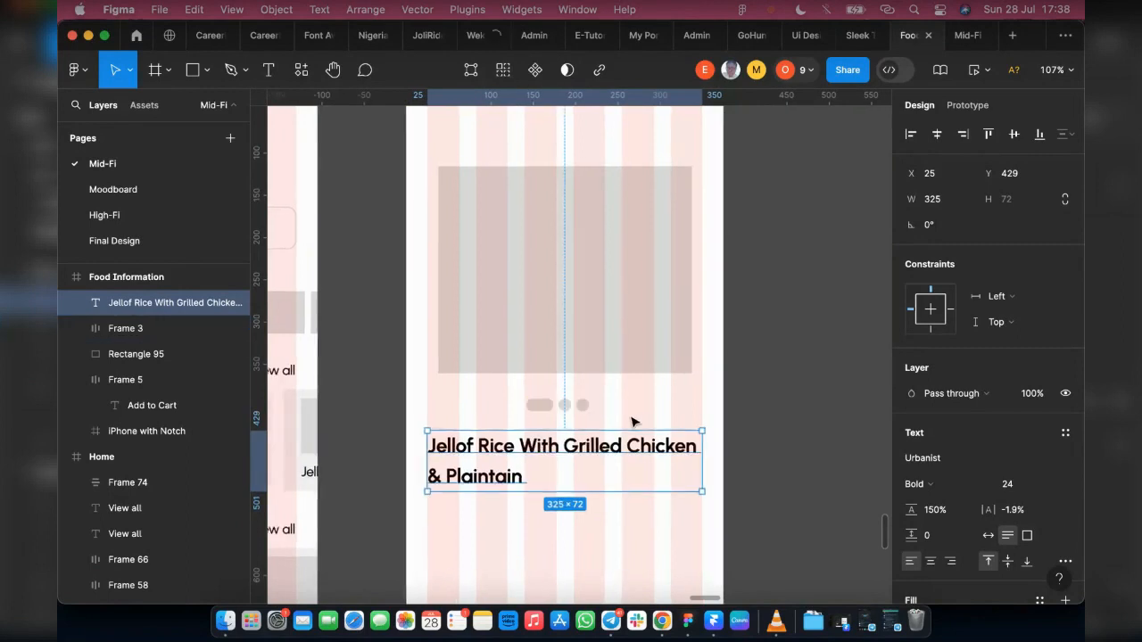
Step: Copy the Lorem ipsum description text from the Onboarding 2 screen
{"action": "scroll", "coordinate": [630, 418], "scroll_direction": "down", "scroll_amount": 3}
{"action": "scroll", "coordinate": [563, 400], "scroll_direction": "down", "scroll_amount": 2}
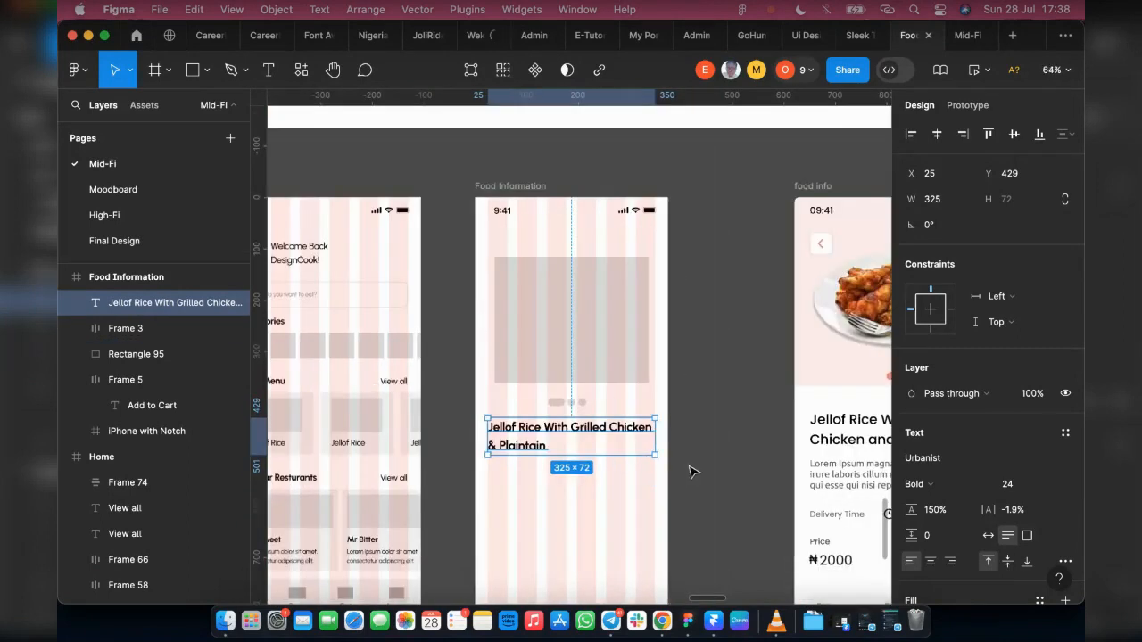
{"action": "scroll", "coordinate": [717, 396], "scroll_direction": "right", "scroll_amount": 3}
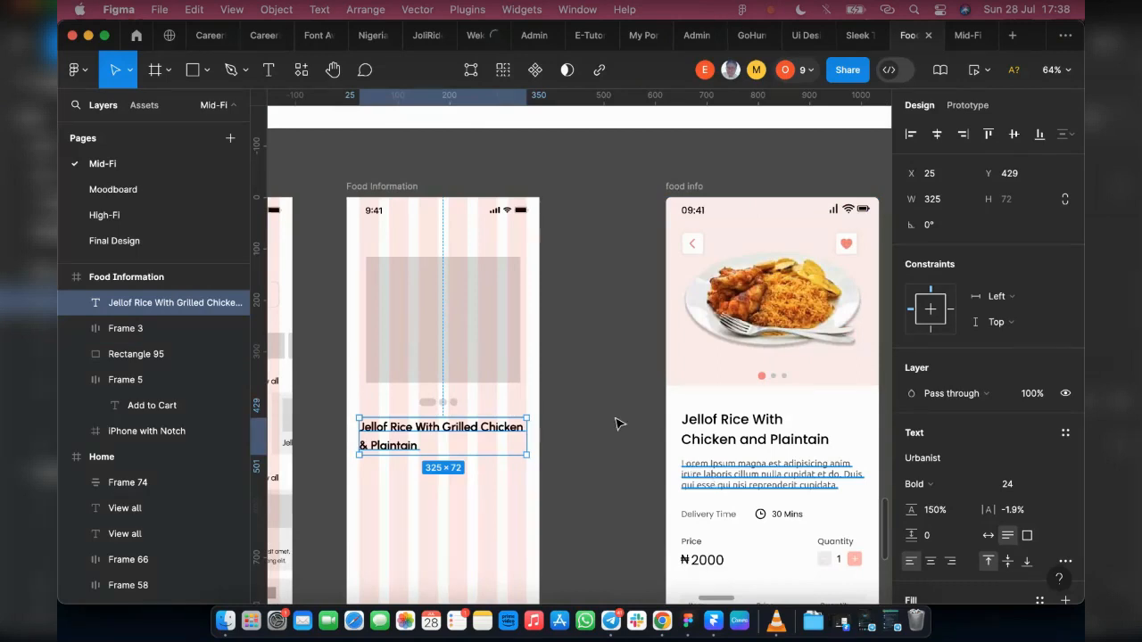
{"action": "scroll", "coordinate": [692, 415], "scroll_direction": "down", "scroll_amount": 10}
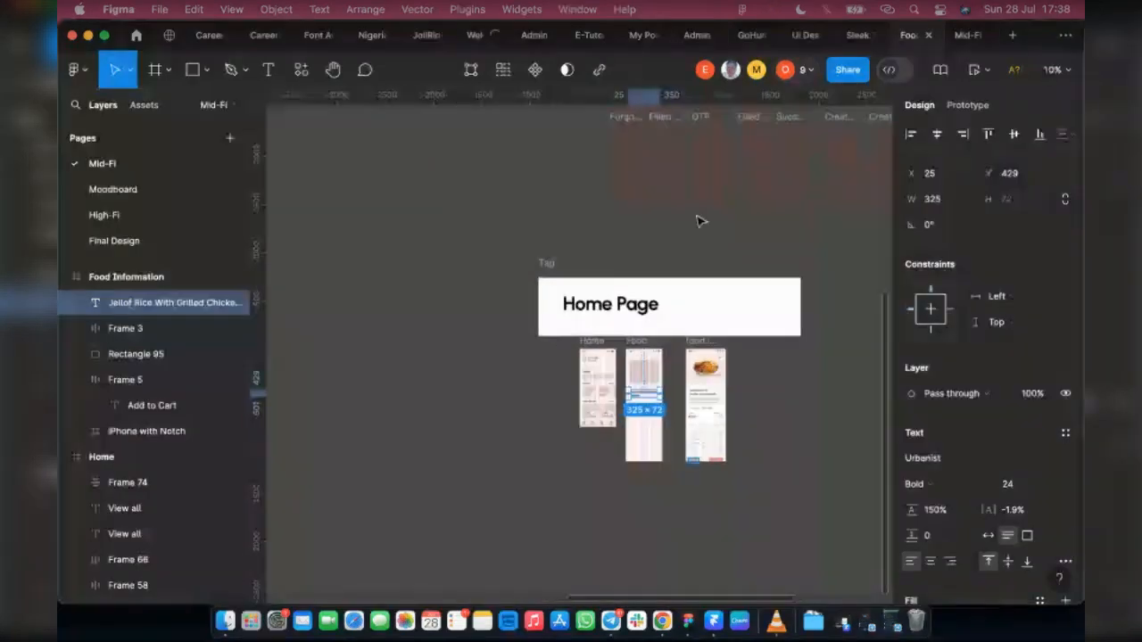
{"action": "scroll", "coordinate": [700, 221], "scroll_direction": "up", "scroll_amount": 6}
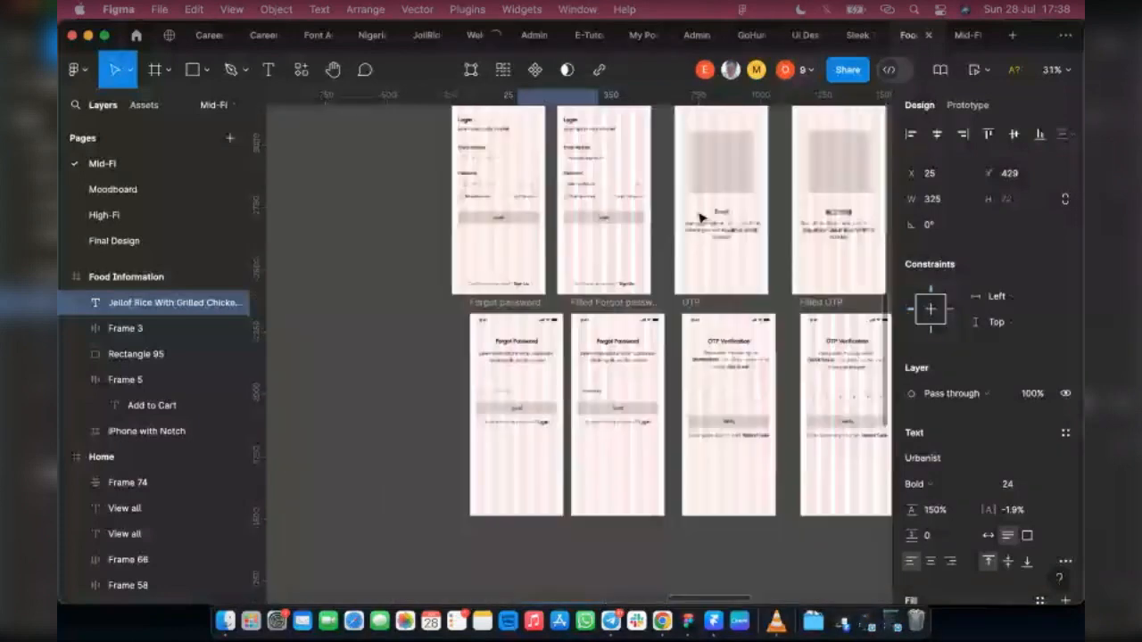
{"action": "scroll", "coordinate": [700, 217], "scroll_direction": "up", "scroll_amount": 5}
{"action": "left_click", "coordinate": [698, 171]}
{"action": "scroll", "coordinate": [632, 253], "scroll_direction": "down", "scroll_amount": 7}
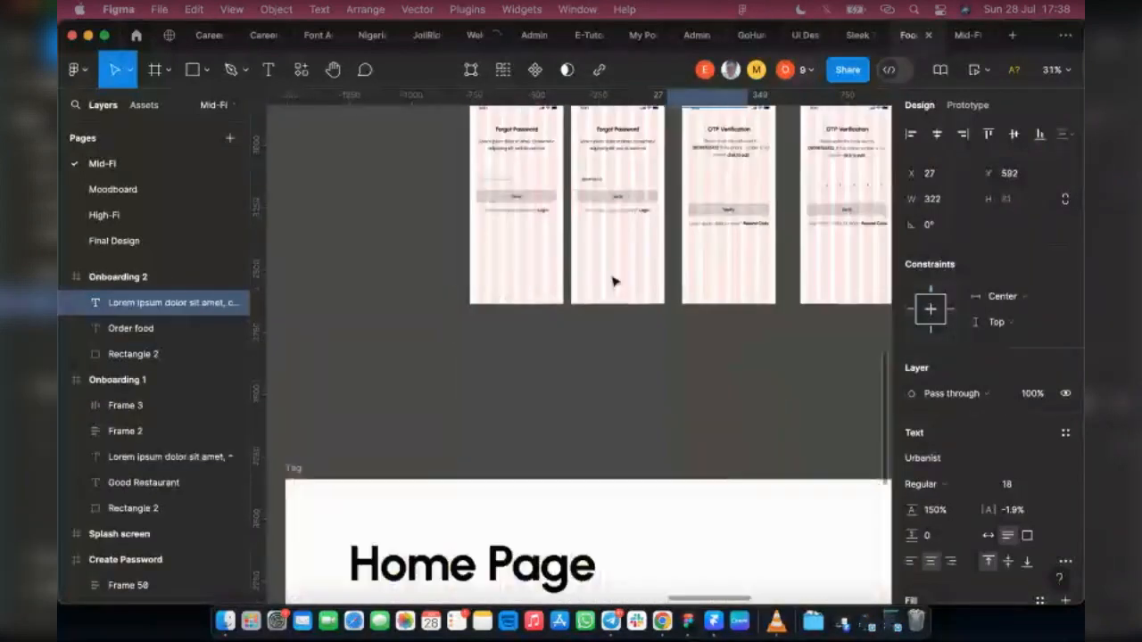
{"action": "scroll", "coordinate": [612, 282], "scroll_direction": "down", "scroll_amount": 5}
{"action": "key", "text": "Escape"}
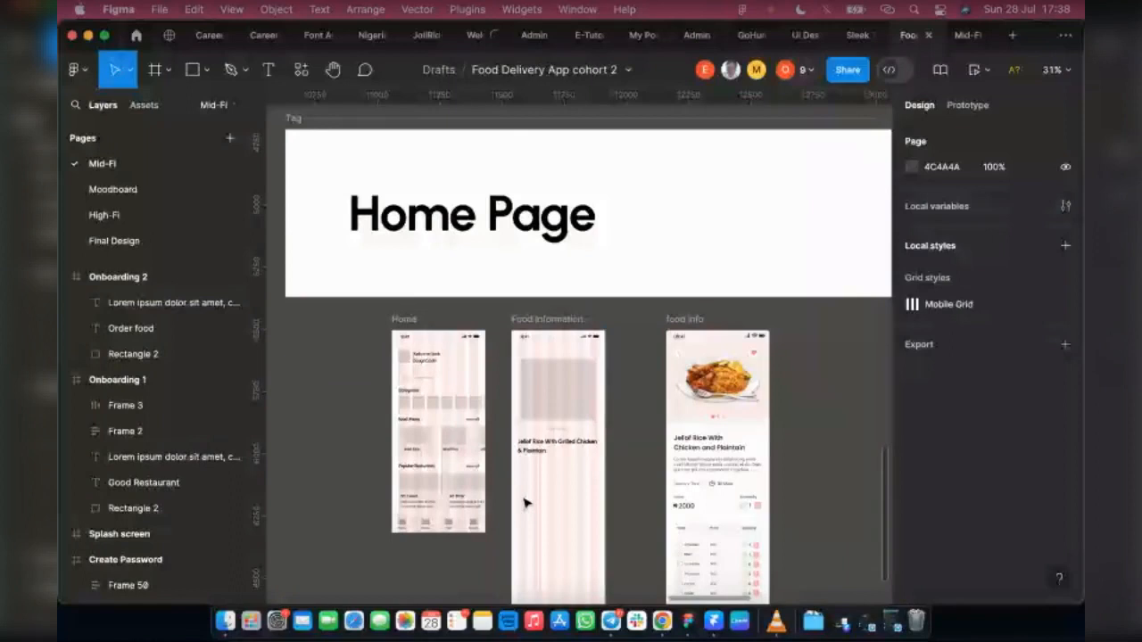
Step: Paste the description beneath the Food Information title, left-align its text, and move it to X 11566, Y 6022
{"action": "key", "text": "super+v"}
{"action": "scroll", "coordinate": [541, 306], "scroll_direction": "up", "scroll_amount": 2}
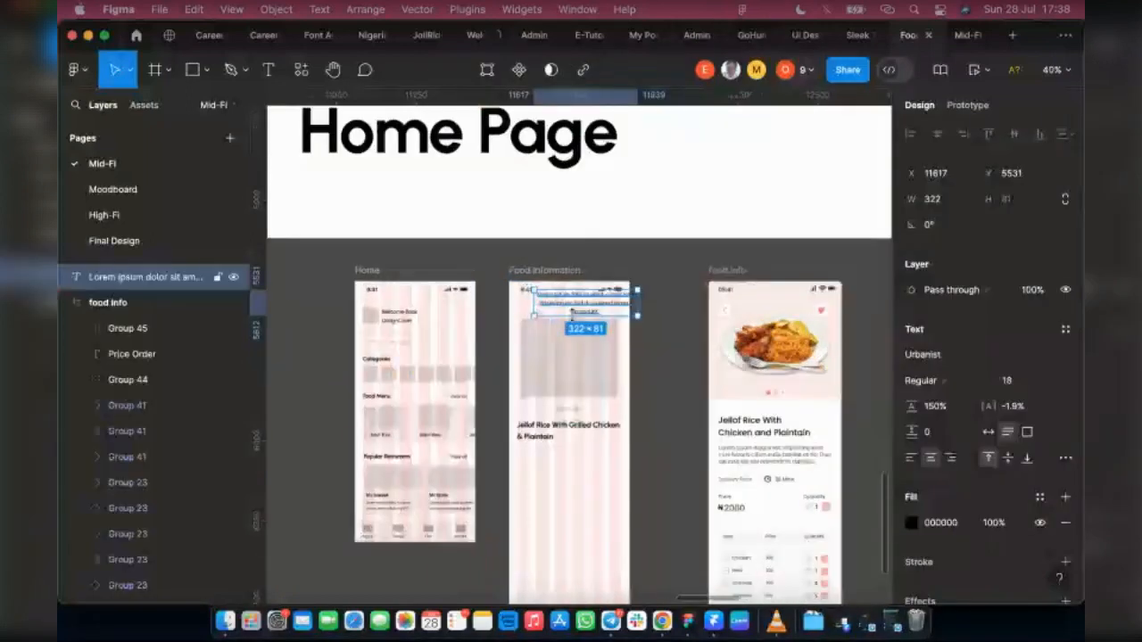
{"action": "left_click_drag", "start_coordinate": [580, 305], "coordinate": [560, 473]}
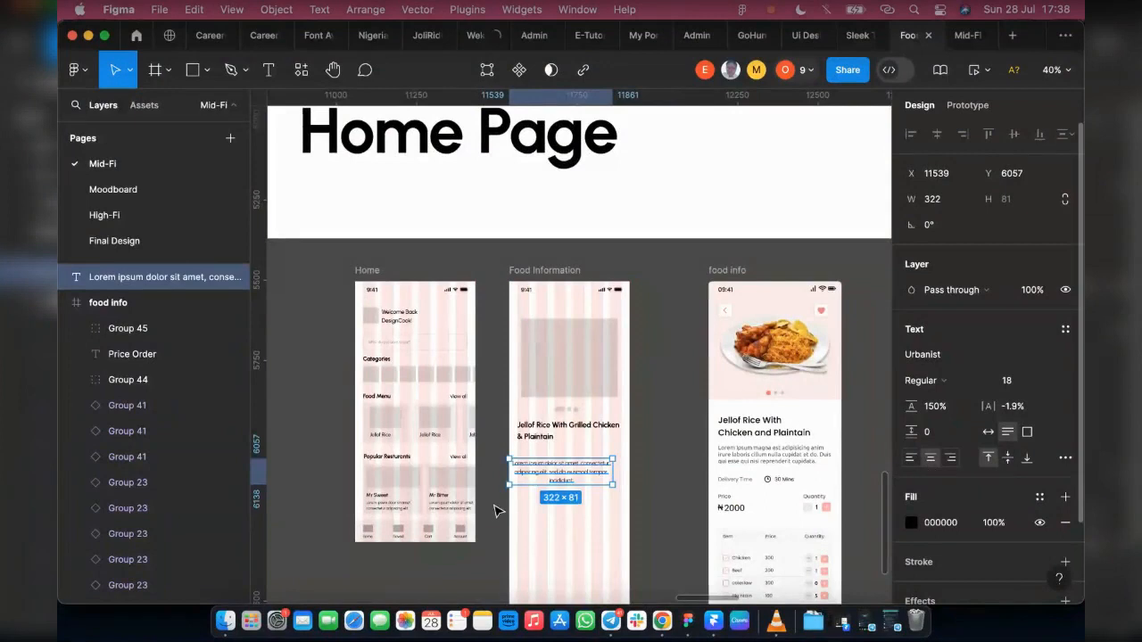
{"action": "scroll", "coordinate": [536, 482], "scroll_direction": "up", "scroll_amount": 5}
{"action": "mouse_move", "coordinate": [526, 433]}
{"action": "left_mouse_down"}
{"action": "mouse_move", "coordinate": [530, 409]}
{"action": "mouse_move", "coordinate": [526, 423]}
{"action": "left_mouse_up"}
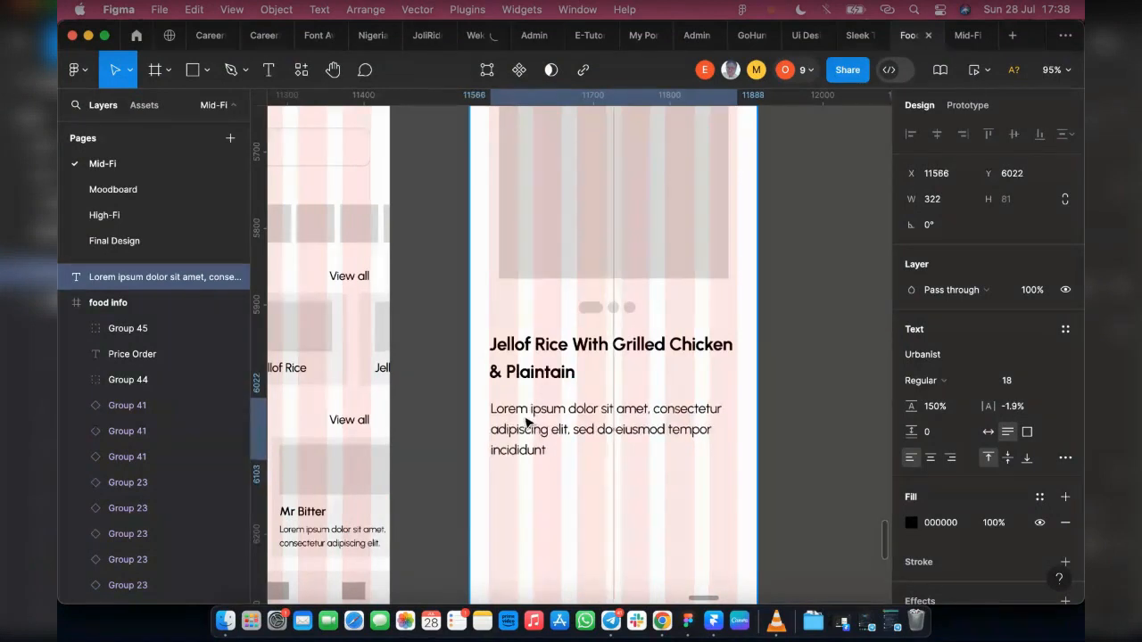
{"action": "left_click_drag", "start_coordinate": [526, 423], "coordinate": [526, 423]}
Step: Copy the fill code 484848 from the Lorem ipsum subtitle on the Empty Sign Up screen
{"action": "scroll", "coordinate": [526, 422], "scroll_direction": "down", "scroll_amount": 3}
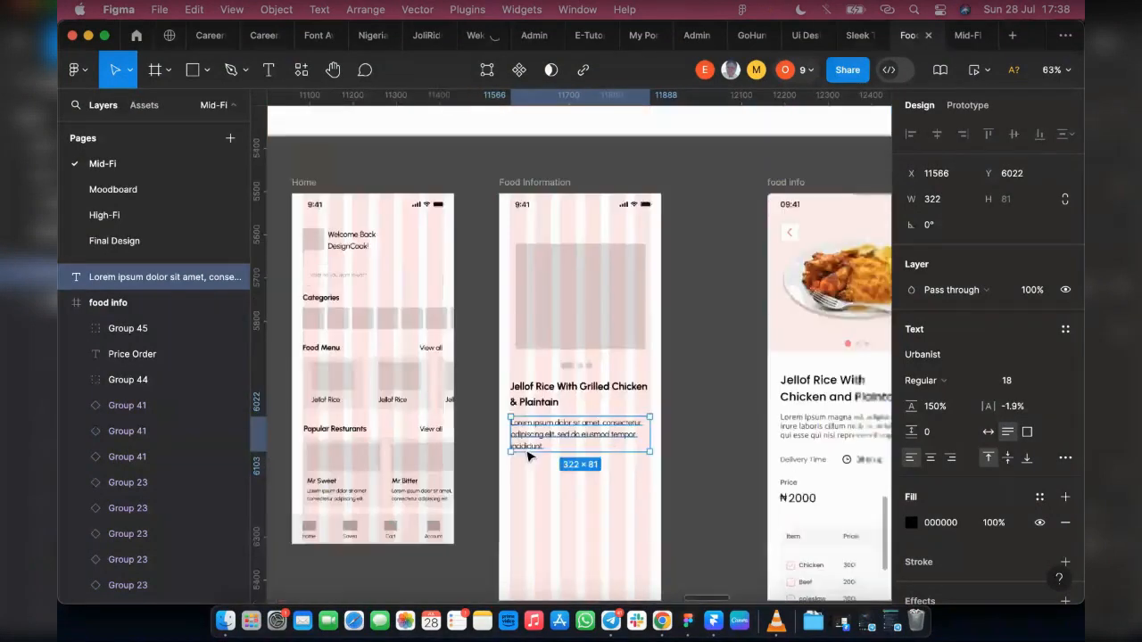
{"action": "scroll", "coordinate": [526, 455], "scroll_direction": "down", "scroll_amount": 10}
{"action": "scroll", "coordinate": [488, 489], "scroll_direction": "up", "scroll_amount": 3}
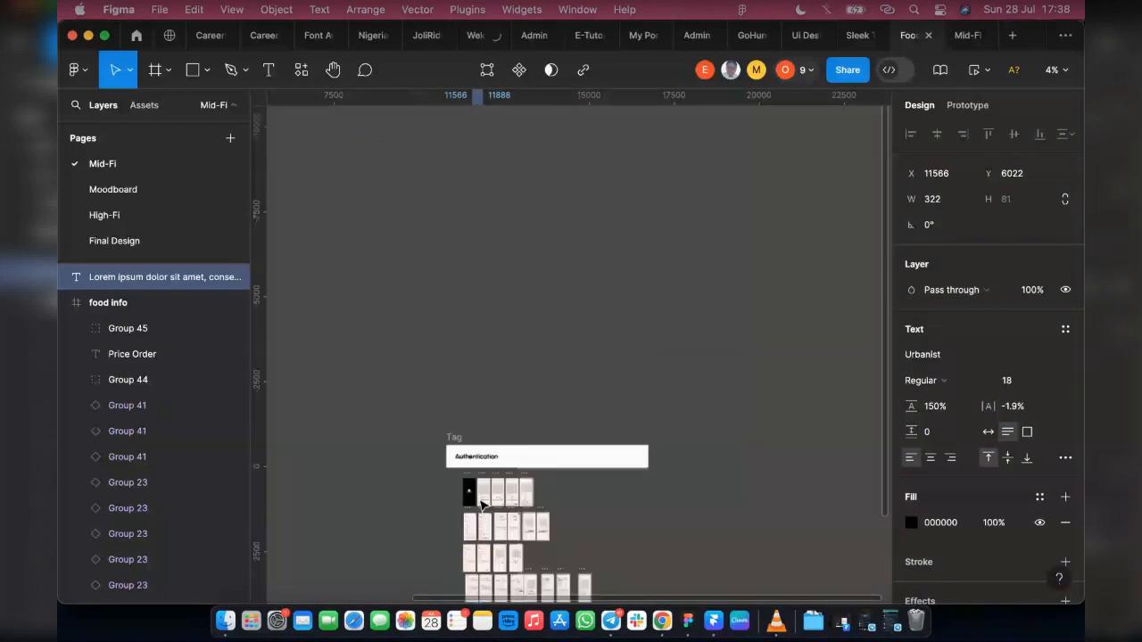
{"action": "scroll", "coordinate": [487, 484], "scroll_direction": "up", "scroll_amount": 4}
{"action": "scroll", "coordinate": [470, 502], "scroll_direction": "up", "scroll_amount": 15}
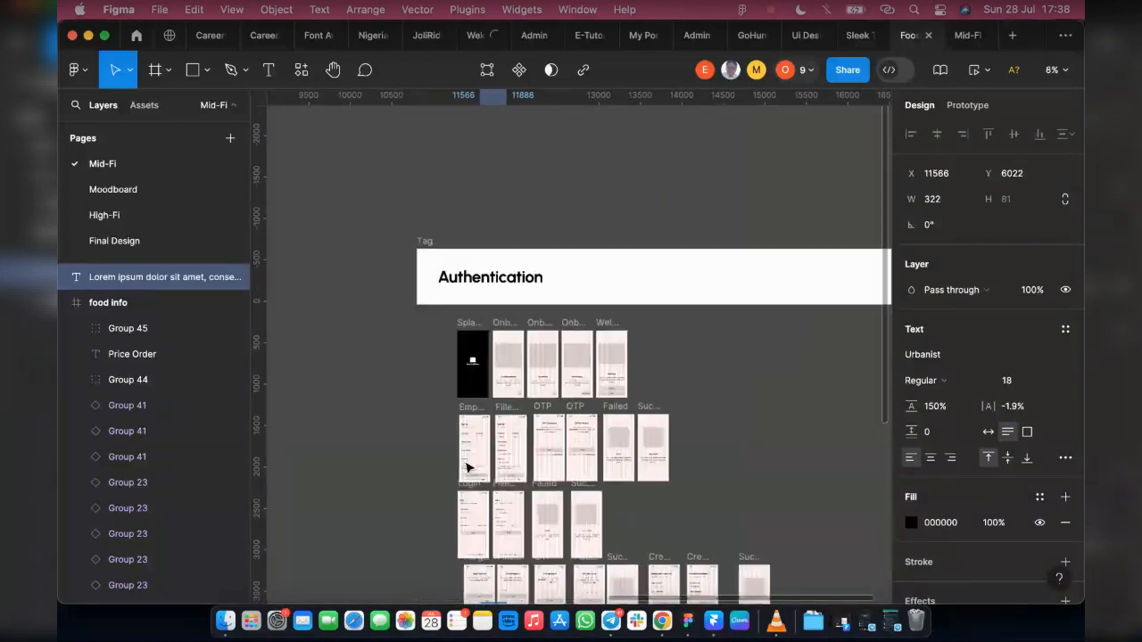
{"action": "scroll", "coordinate": [463, 432], "scroll_direction": "up", "scroll_amount": 5}
{"action": "left_click", "coordinate": [572, 423]}
{"action": "scroll", "coordinate": [946, 446], "scroll_direction": "down", "scroll_amount": 3}
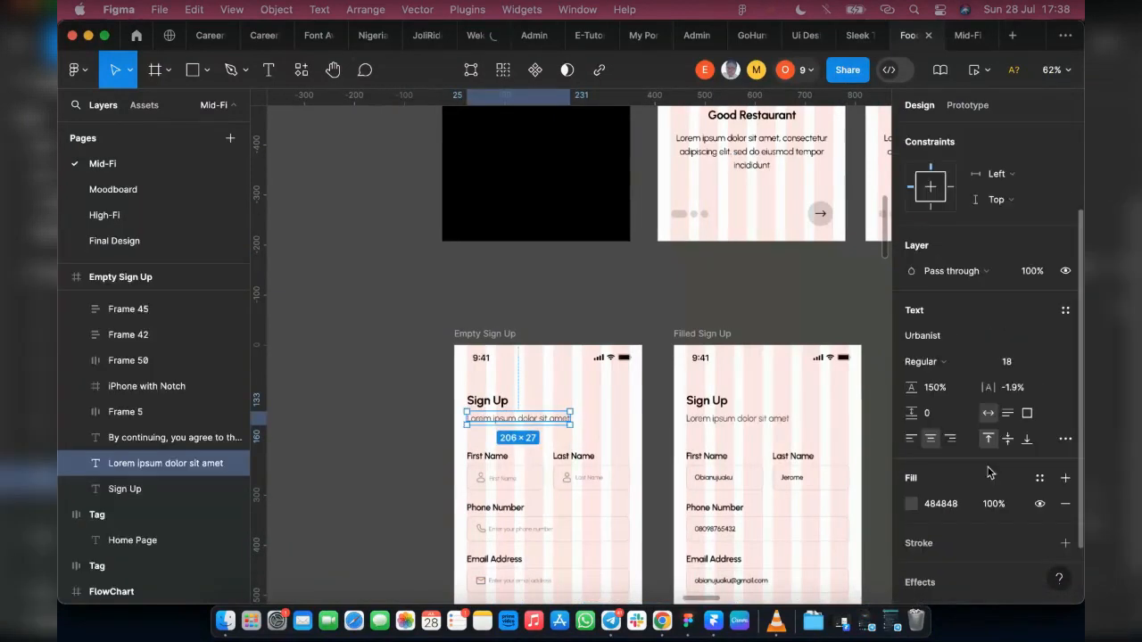
{"action": "left_click", "coordinate": [957, 507]}
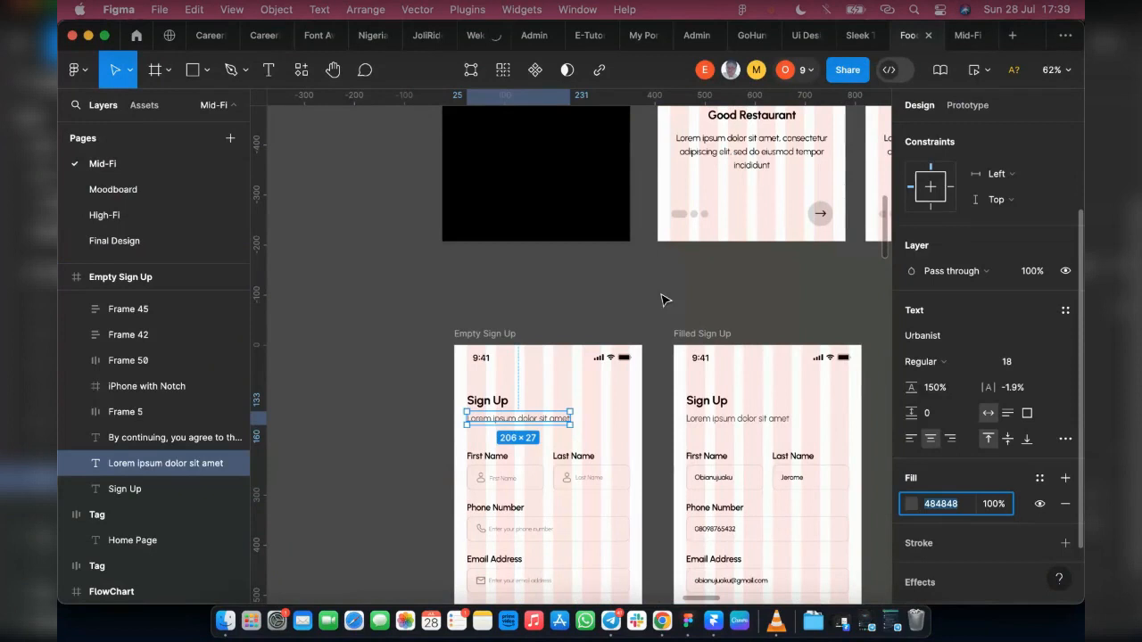
{"action": "scroll", "coordinate": [541, 351], "scroll_direction": "down", "scroll_amount": 10}
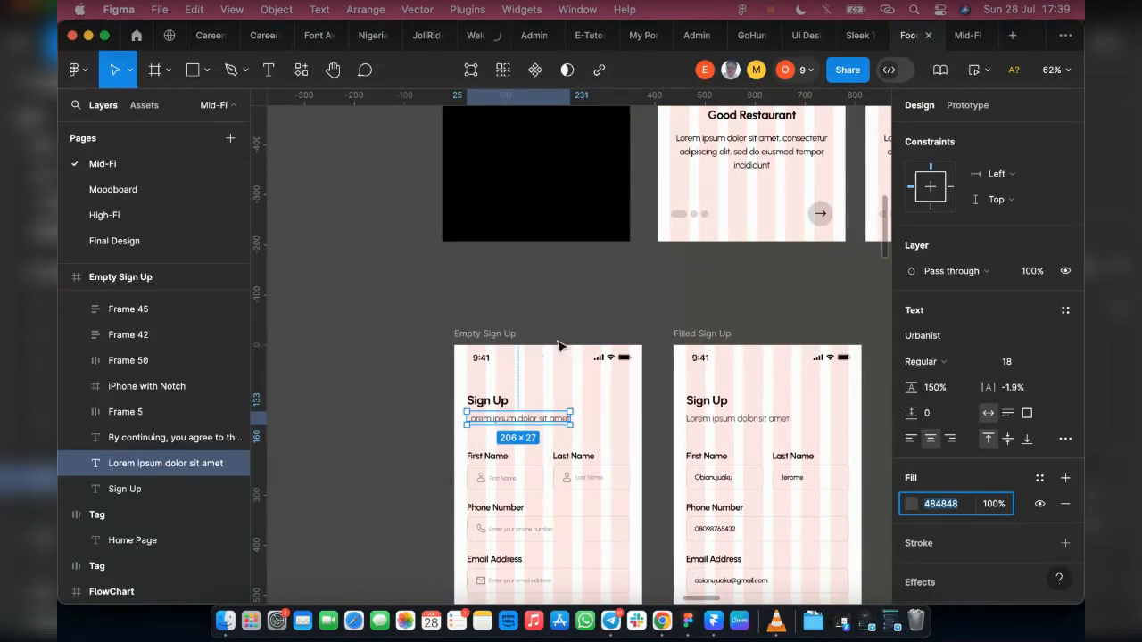
{"action": "left_click", "coordinate": [820, 309]}
Step: Set the fill of the Food Information description text to 484848
{"action": "scroll", "coordinate": [669, 309], "scroll_direction": "down", "scroll_amount": 3}
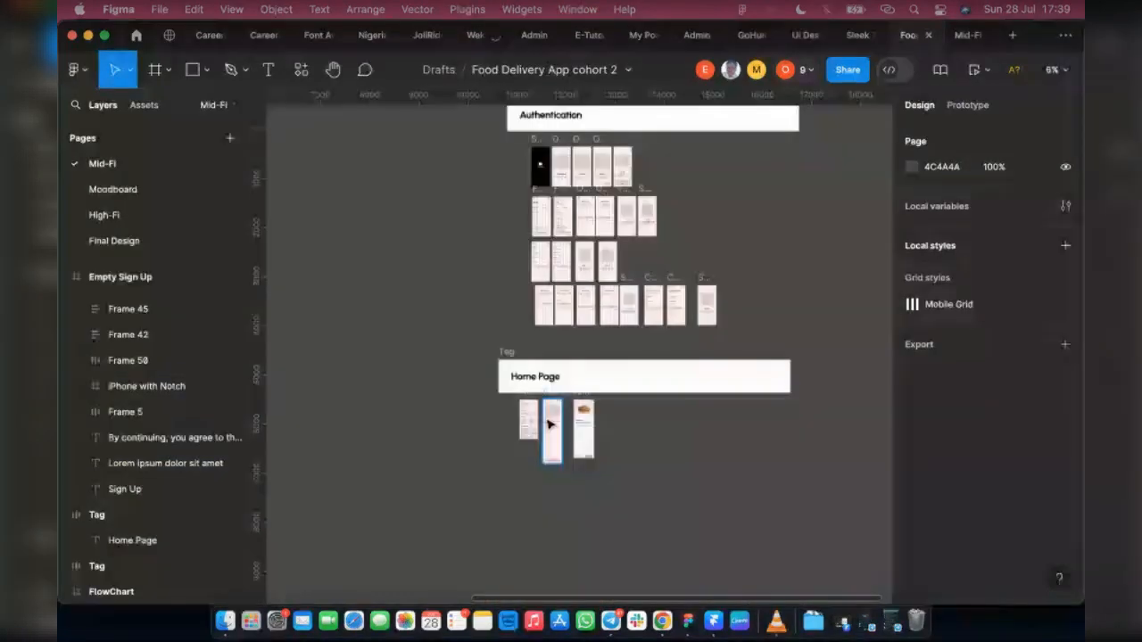
{"action": "scroll", "coordinate": [550, 425], "scroll_direction": "up", "scroll_amount": 10}
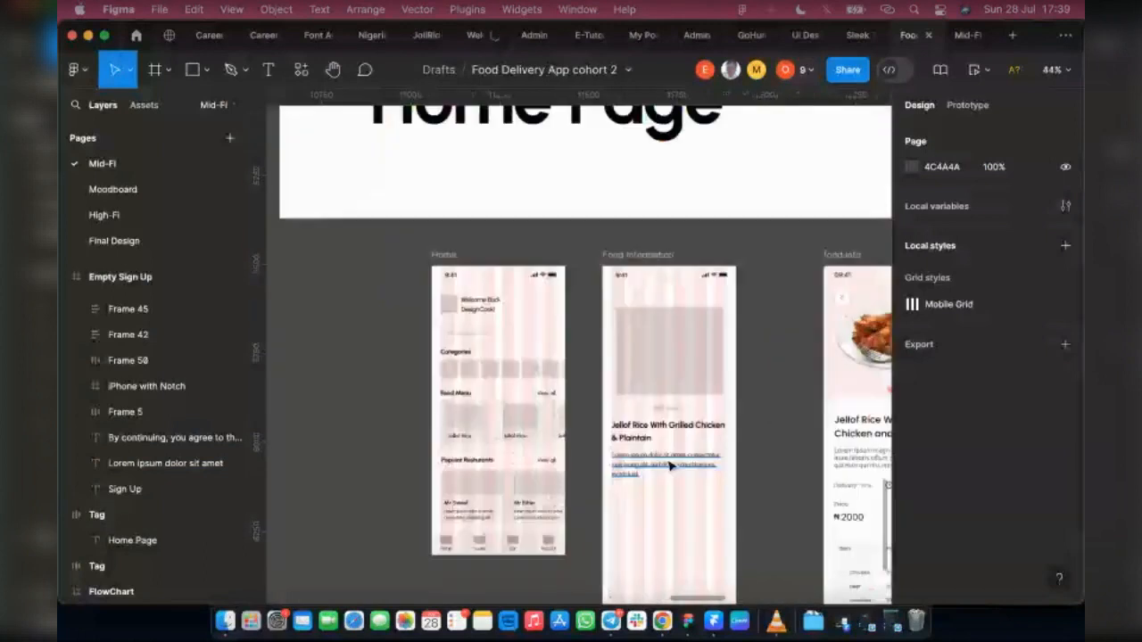
{"action": "left_click", "coordinate": [669, 465]}
{"action": "left_click", "coordinate": [950, 524]}
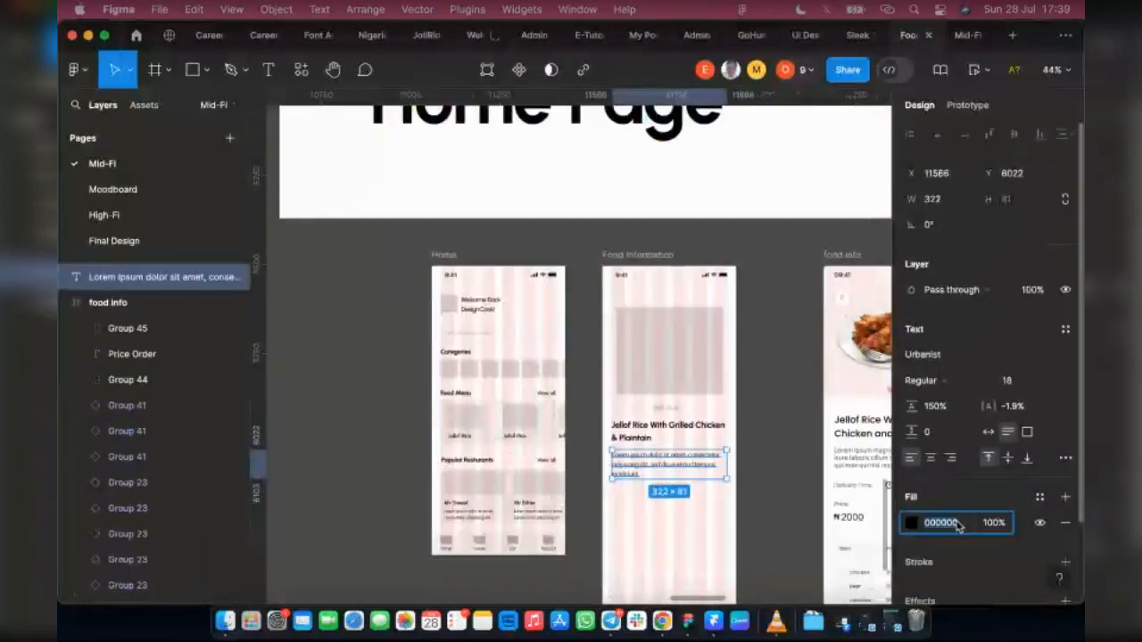
{"action": "type", "text": "464"}
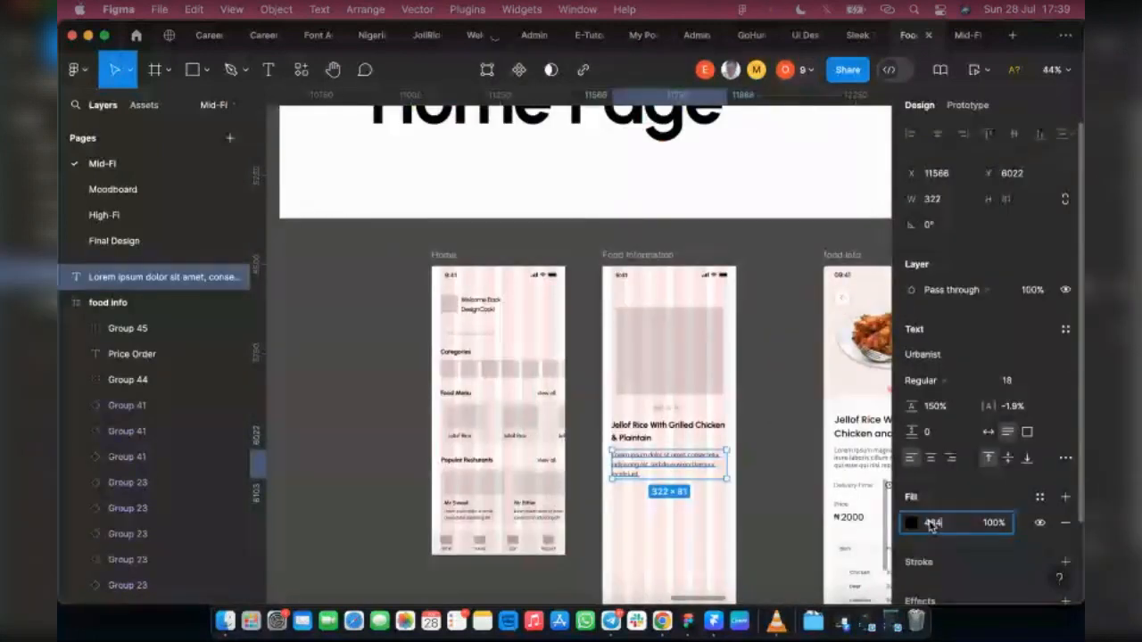
{"action": "type", "text": "84848"}
{"action": "key", "text": "Return"}
{"action": "key", "text": "Escape"}
Step: Hide the layout grids to check the screens without them, and show the grids again
{"action": "key", "text": "ctrl+g"}
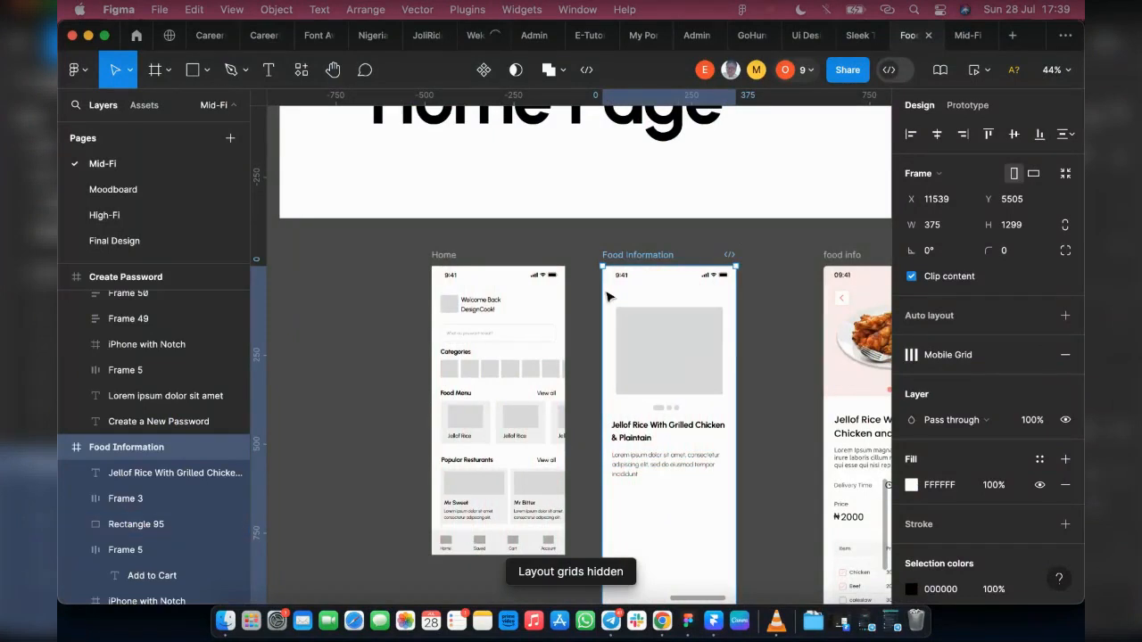
{"action": "mouse_move", "coordinate": [1011, 361]}
{"action": "key", "text": "ctrl+g"}
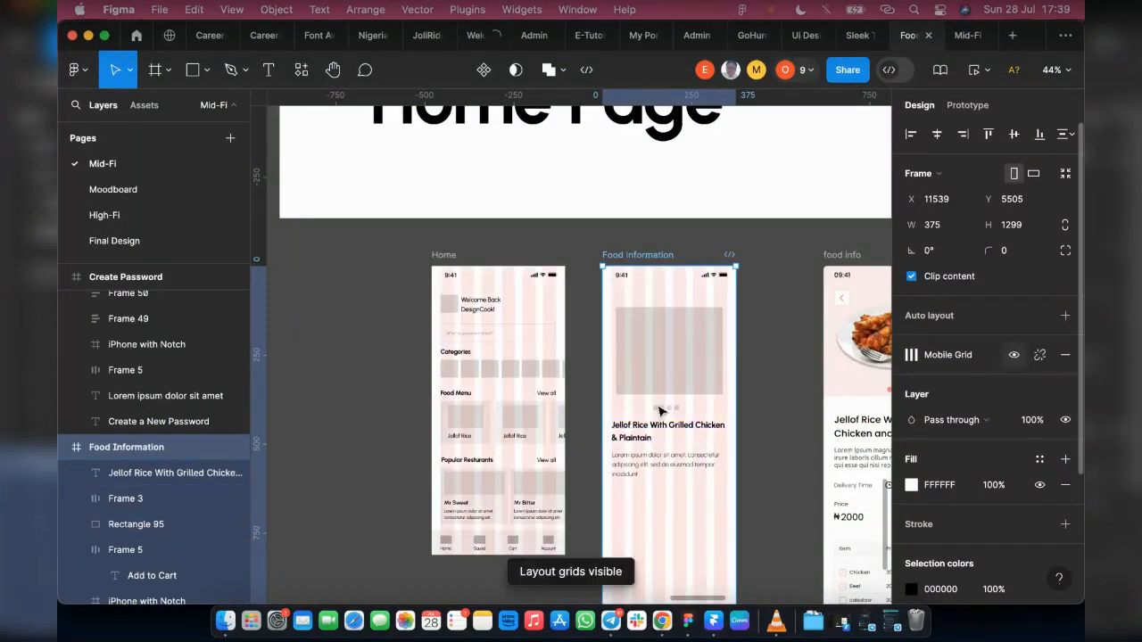
Step: Draw a rectangle about 325 × 486 between the description and the Add to Cart button, and sample F0F0F0 as its fill
{"action": "scroll", "coordinate": [585, 436], "scroll_direction": "down", "scroll_amount": 4}
{"action": "scroll", "coordinate": [587, 437], "scroll_direction": "right", "scroll_amount": 3}
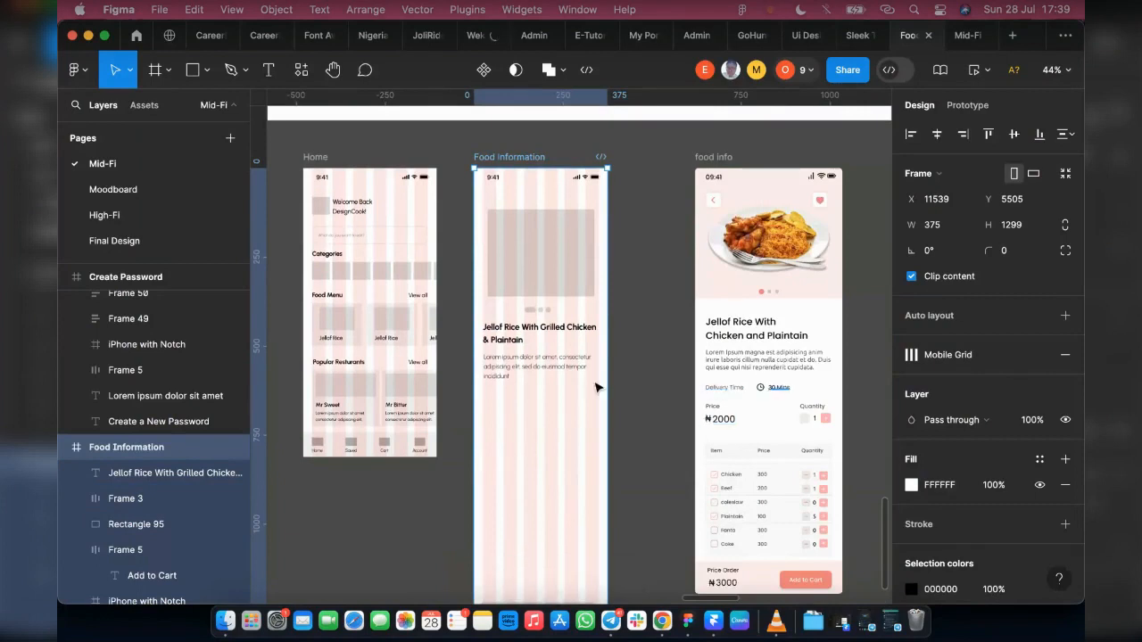
{"action": "scroll", "coordinate": [508, 367], "scroll_direction": "up", "scroll_amount": 2}
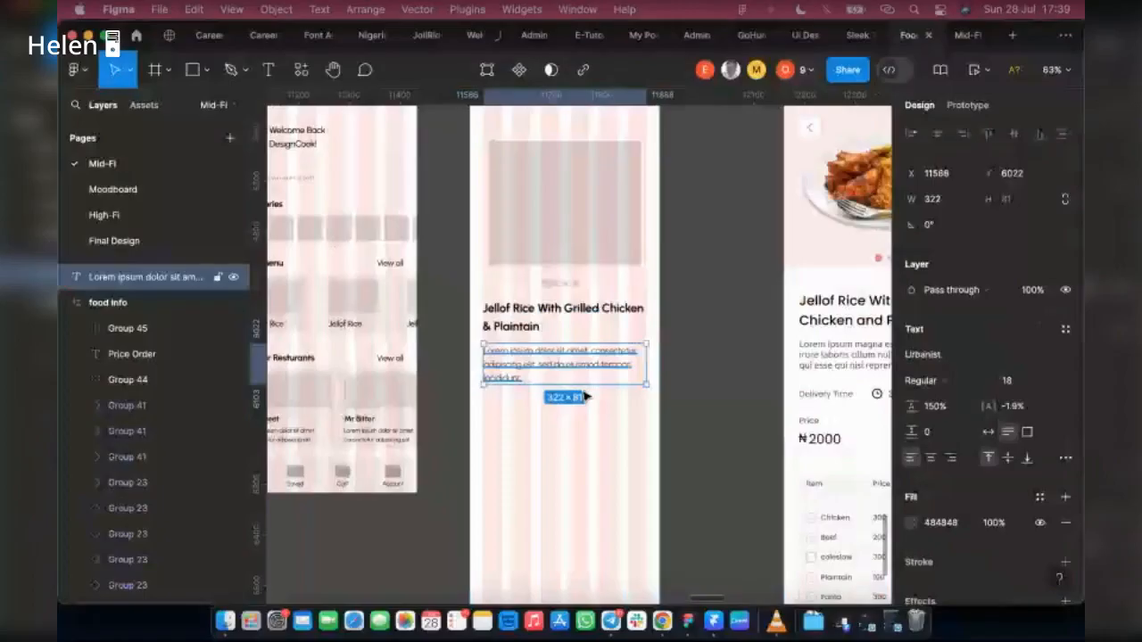
{"action": "scroll", "coordinate": [645, 413], "scroll_direction": "down", "scroll_amount": 2}
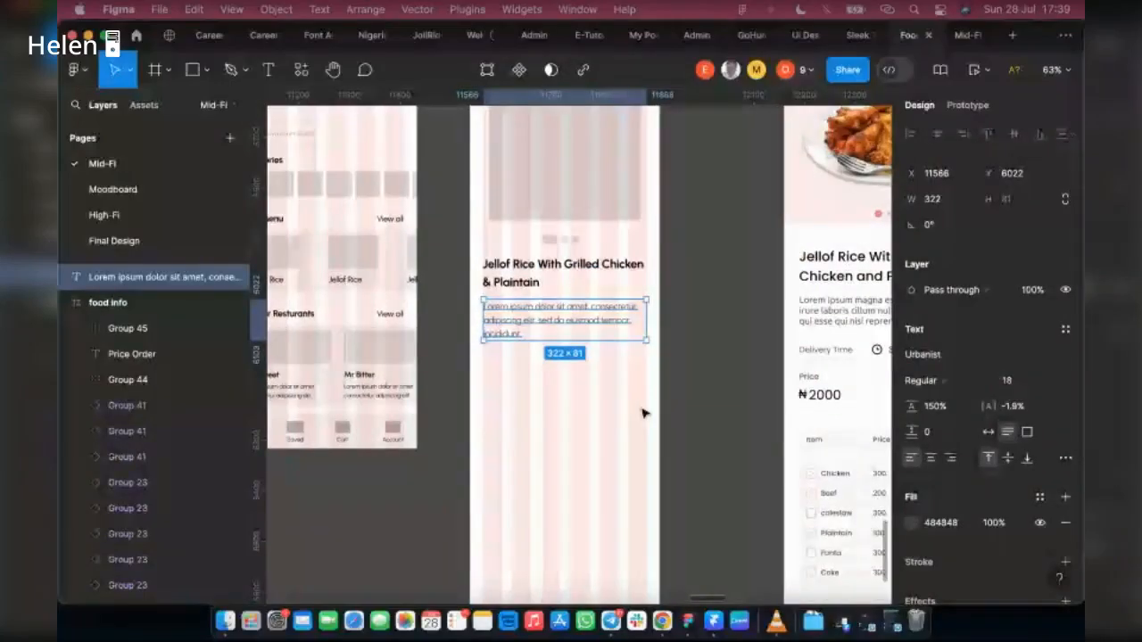
{"action": "scroll", "coordinate": [644, 413], "scroll_direction": "down", "scroll_amount": 5}
{"action": "scroll", "coordinate": [490, 498], "scroll_direction": "down", "scroll_amount": 2}
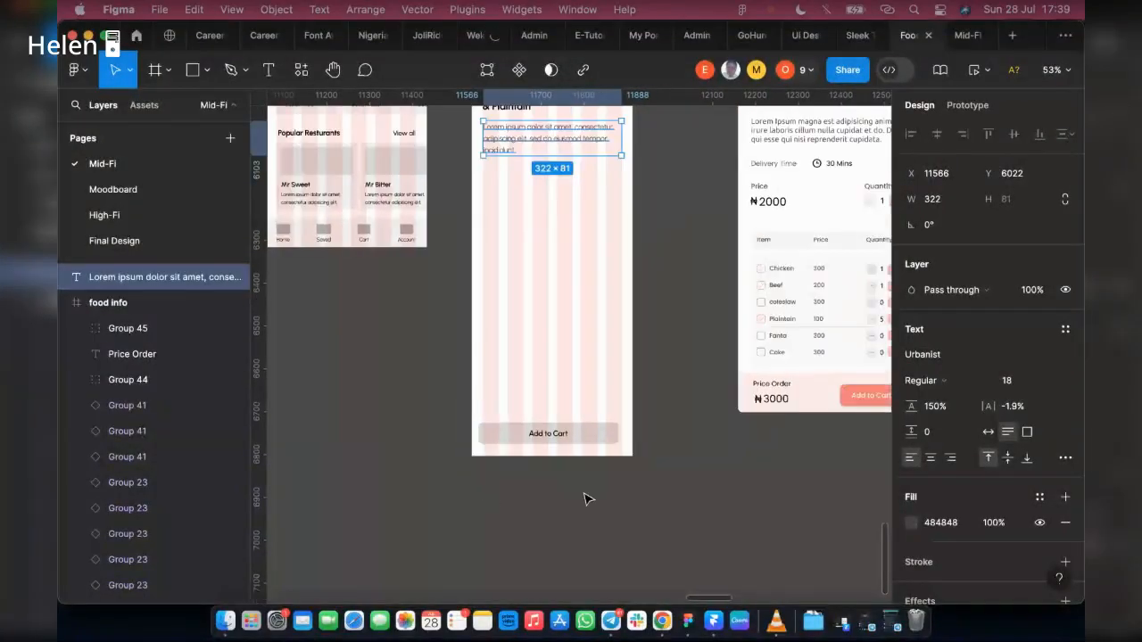
{"action": "scroll", "coordinate": [693, 511], "scroll_direction": "up", "scroll_amount": 2}
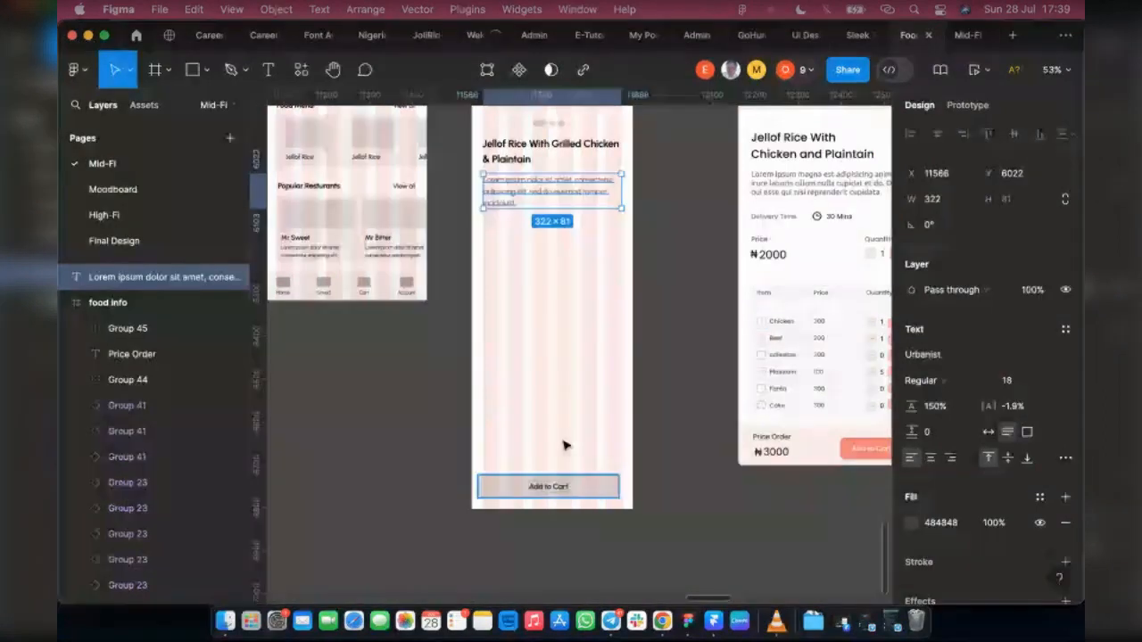
{"action": "scroll", "coordinate": [564, 445], "scroll_direction": "up", "scroll_amount": 2}
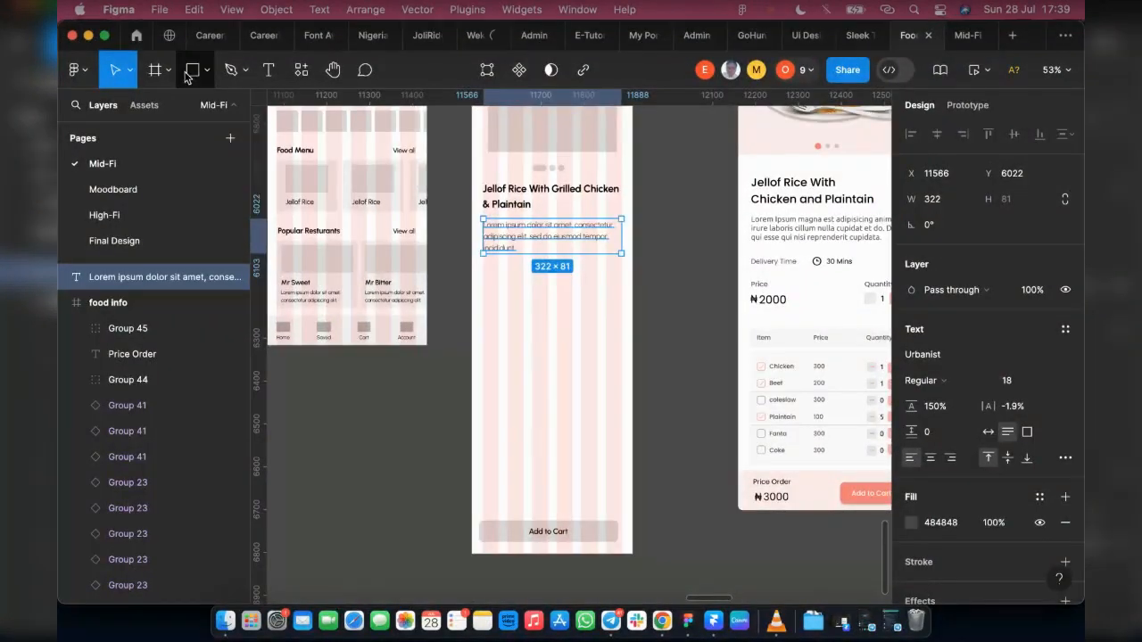
{"action": "left_click", "coordinate": [187, 74]}
{"action": "mouse_move", "coordinate": [481, 277]}
{"action": "left_mouse_down"}
{"action": "mouse_move", "coordinate": [586, 398]}
{"action": "mouse_move", "coordinate": [622, 485]}
{"action": "left_mouse_up"}
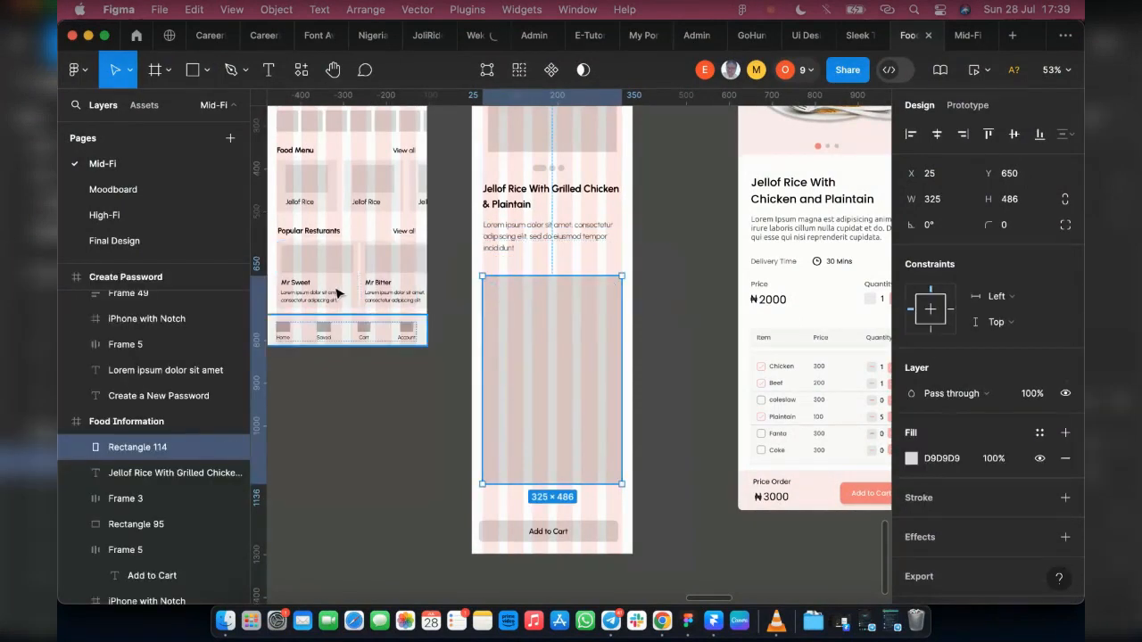
{"action": "key", "text": "i"}
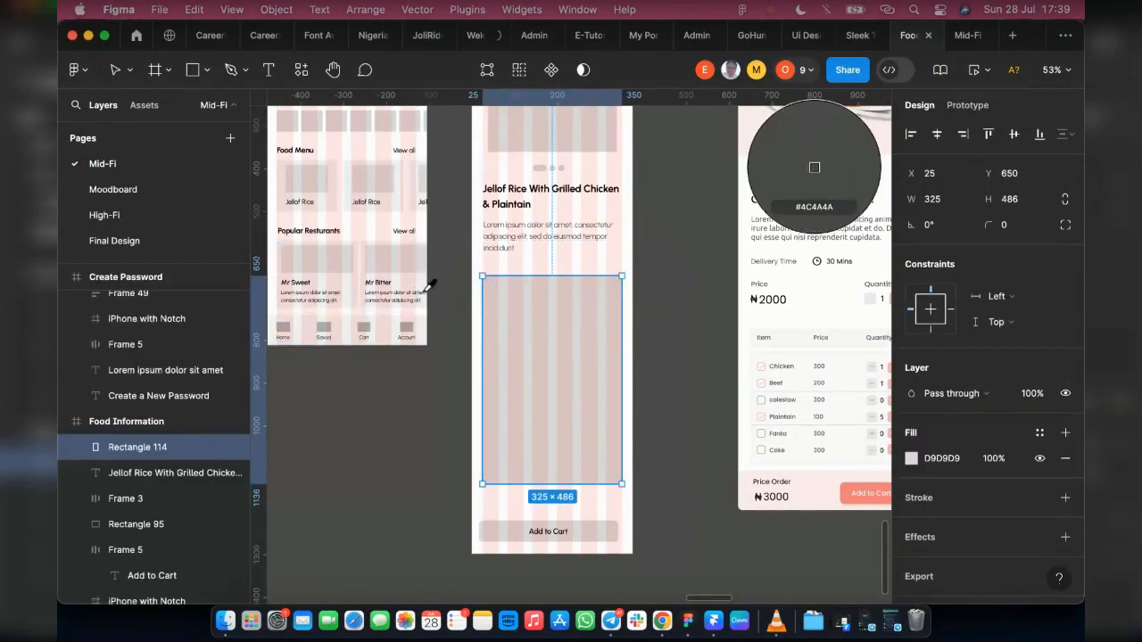
{"action": "left_click", "coordinate": [814, 166]}
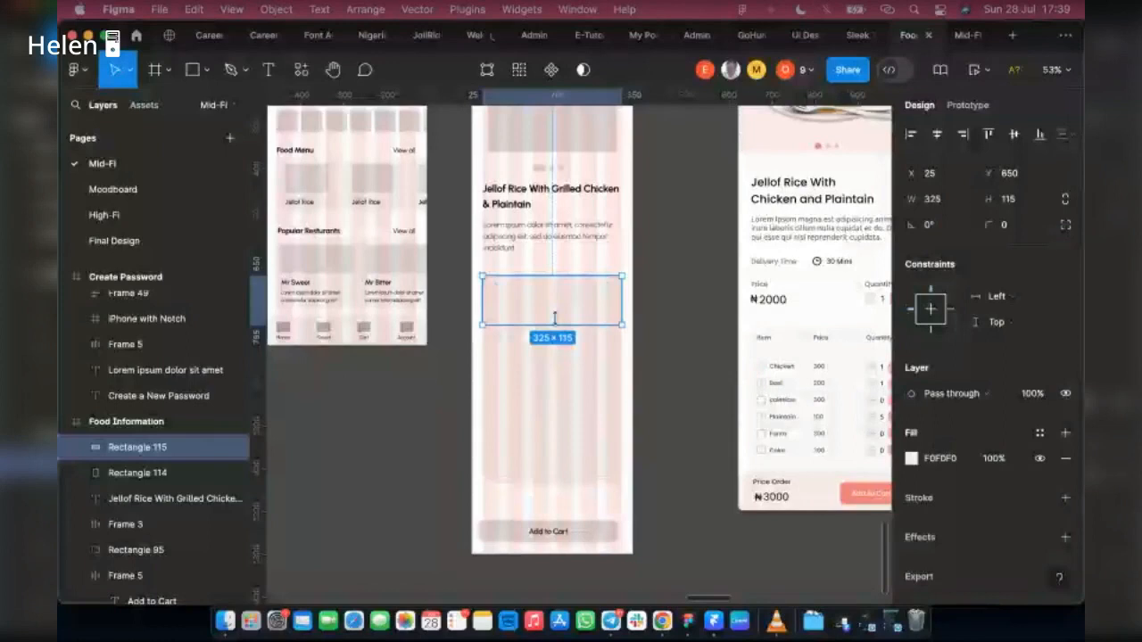
Step: Duplicate the rectangle as a strip about 68 high at its upper edge, and trim the original to start at Y 735 with height 401
{"action": "left_click_drag", "start_coordinate": [554, 323], "coordinate": [555, 310]}
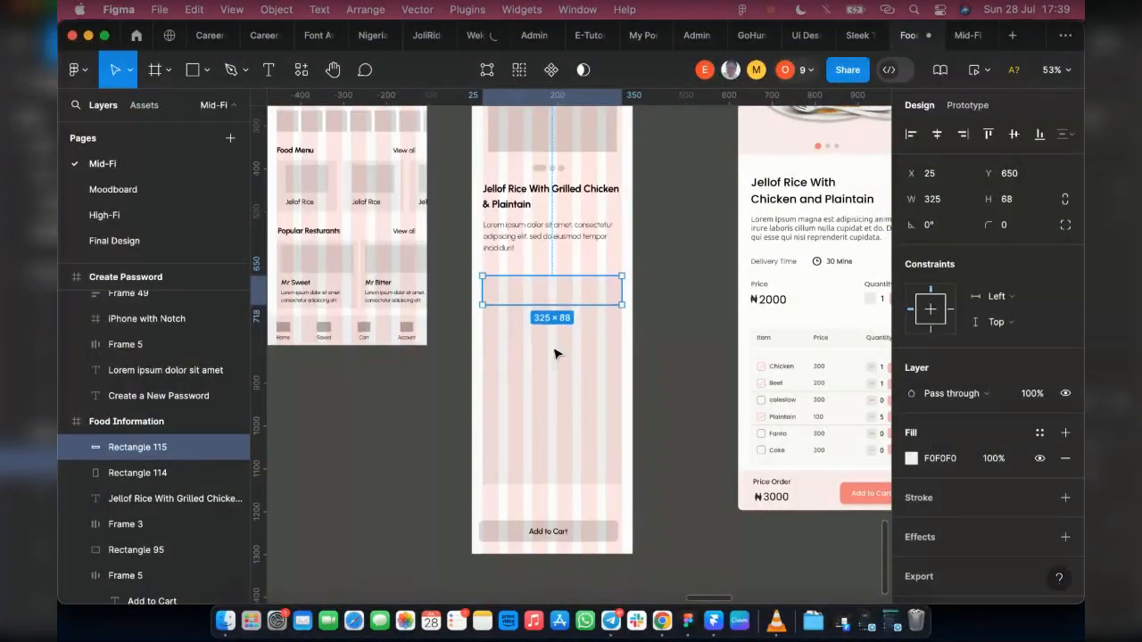
{"action": "left_click", "coordinate": [539, 335]}
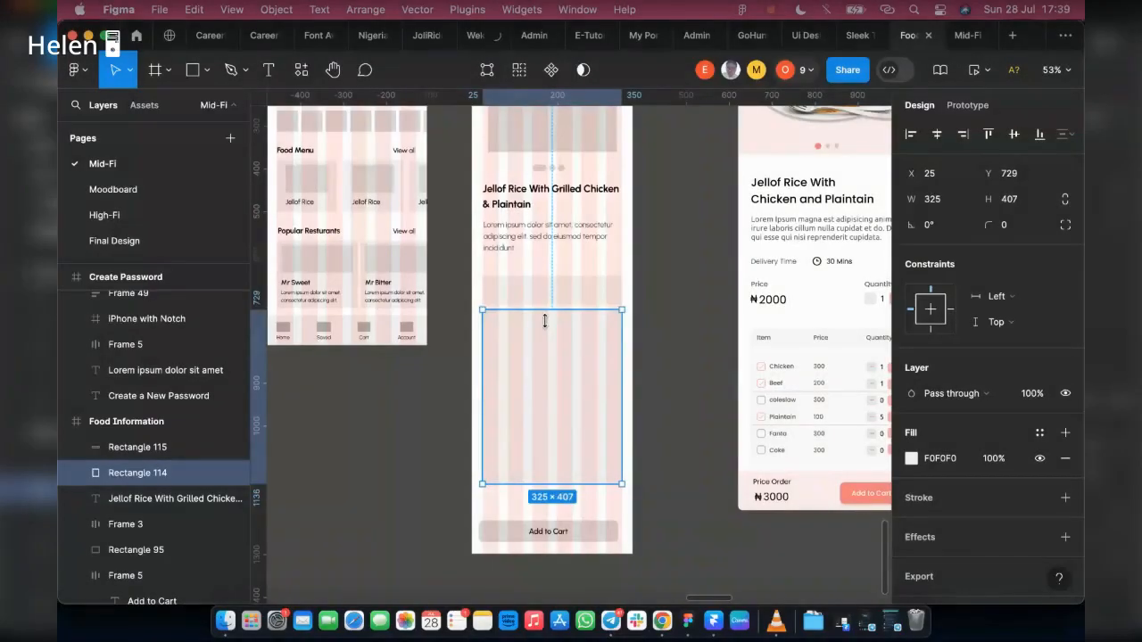
{"action": "left_click_drag", "start_coordinate": [545, 317], "coordinate": [545, 311]}
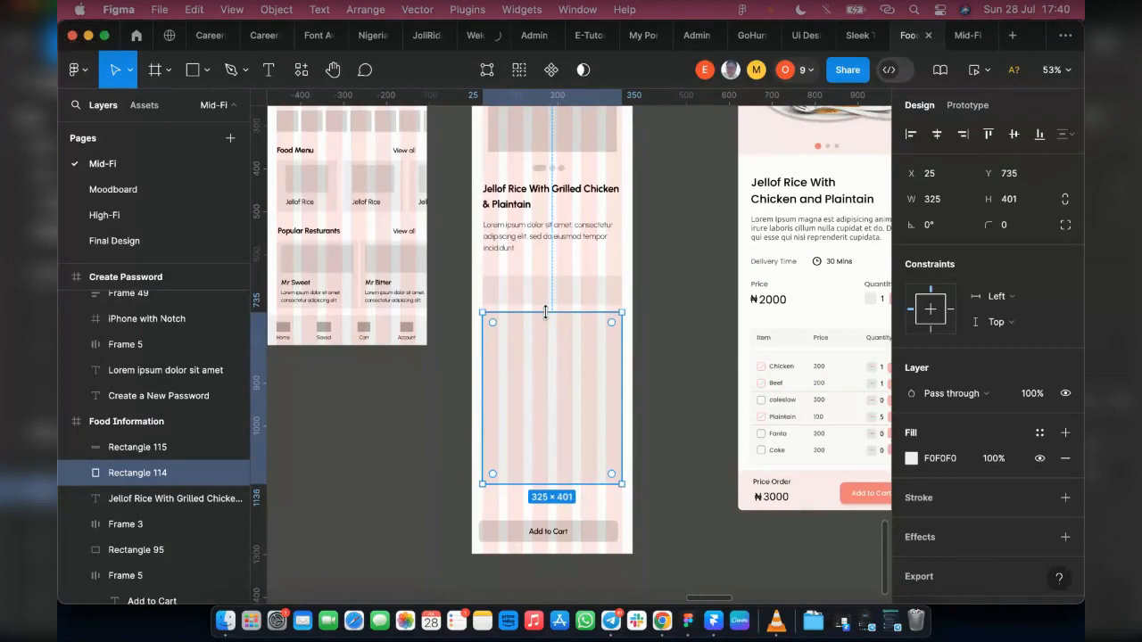
Step: Set the corner radius of the narrow strip and the large rectangle below it to 5
{"action": "left_click", "coordinate": [562, 290]}
{"action": "left_click", "coordinate": [1022, 227]}
{"action": "type", "text": "5"}
{"action": "key", "text": "Return"}
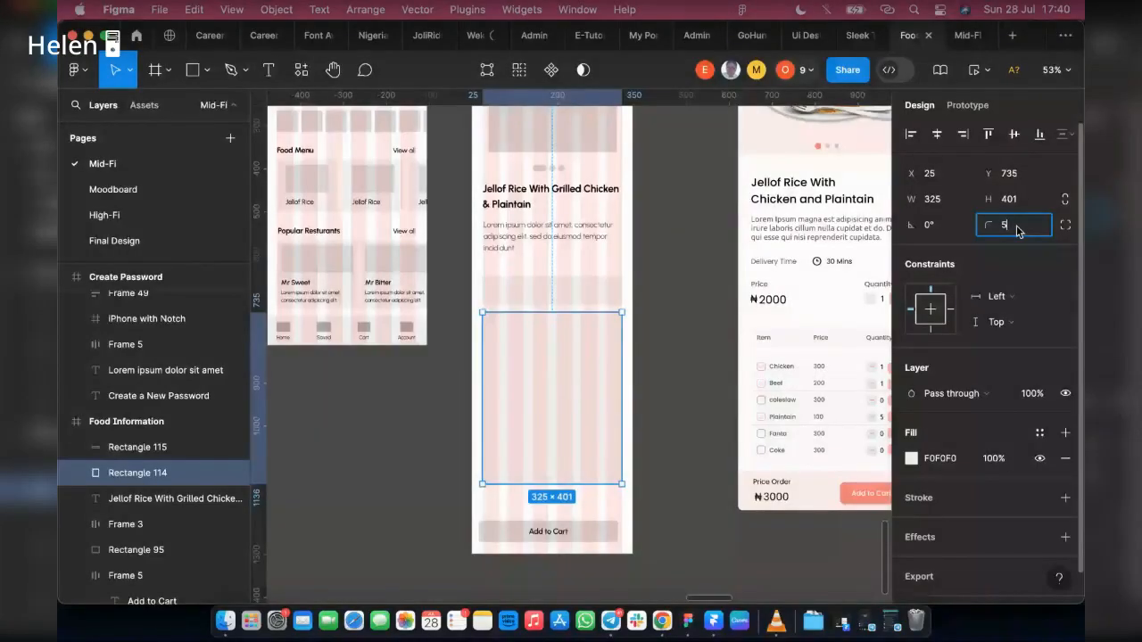
{"action": "key", "text": "Return"}
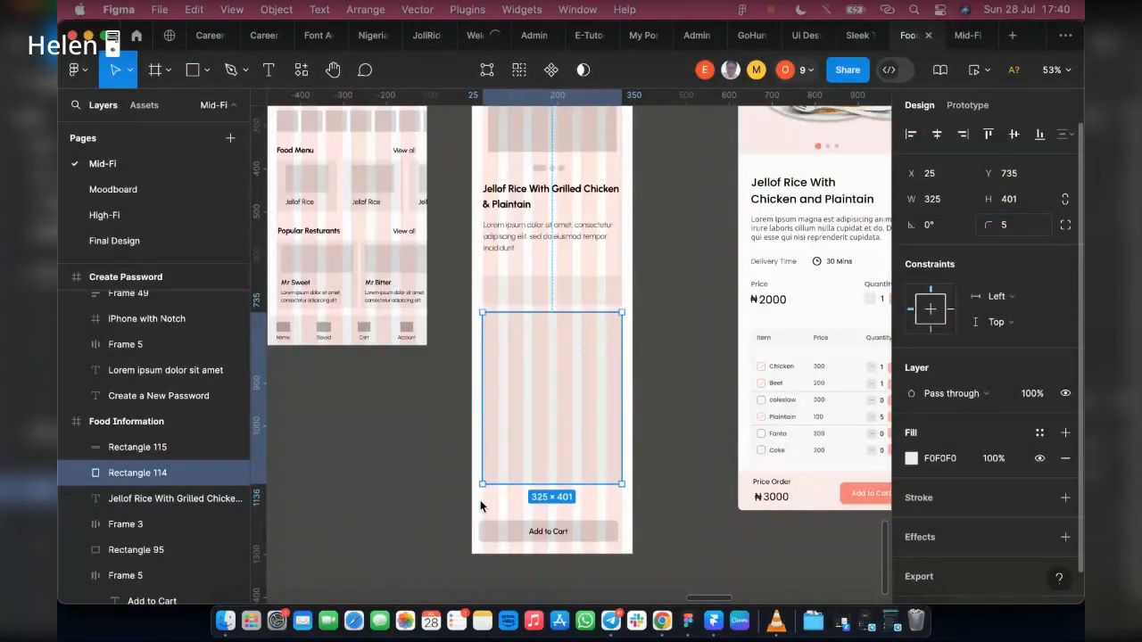
Step: Align the Add to Cart button with the rectangles above at X 25, and hide the layout grids to check the screen
{"action": "left_click", "coordinate": [522, 535]}
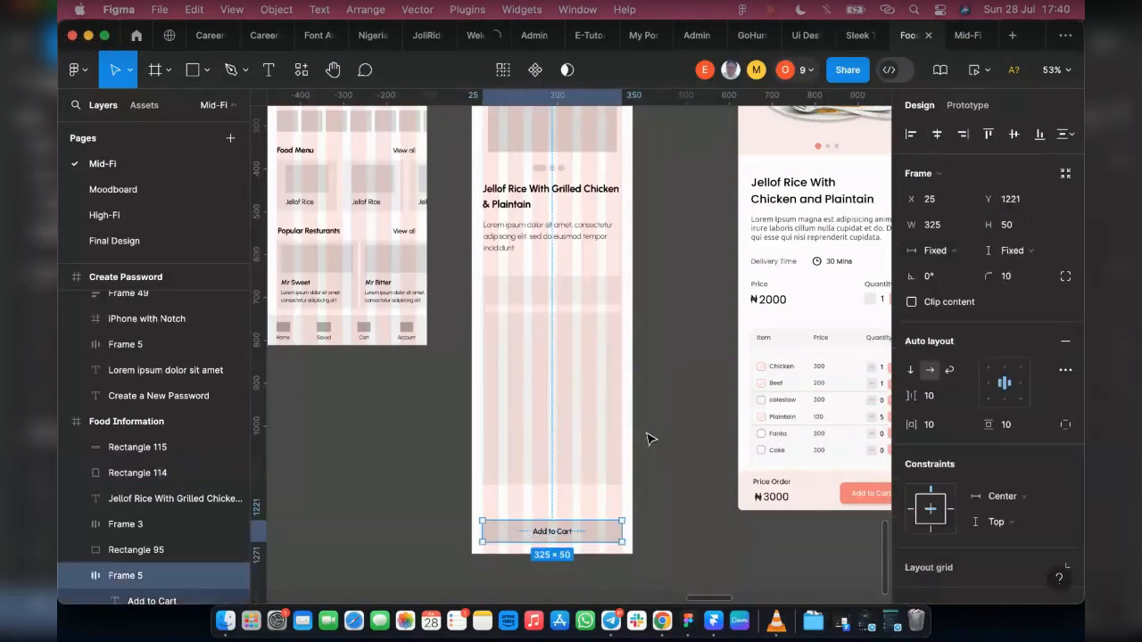
{"action": "left_click", "coordinate": [675, 455]}
{"action": "scroll", "coordinate": [683, 409], "scroll_direction": "up", "scroll_amount": 3}
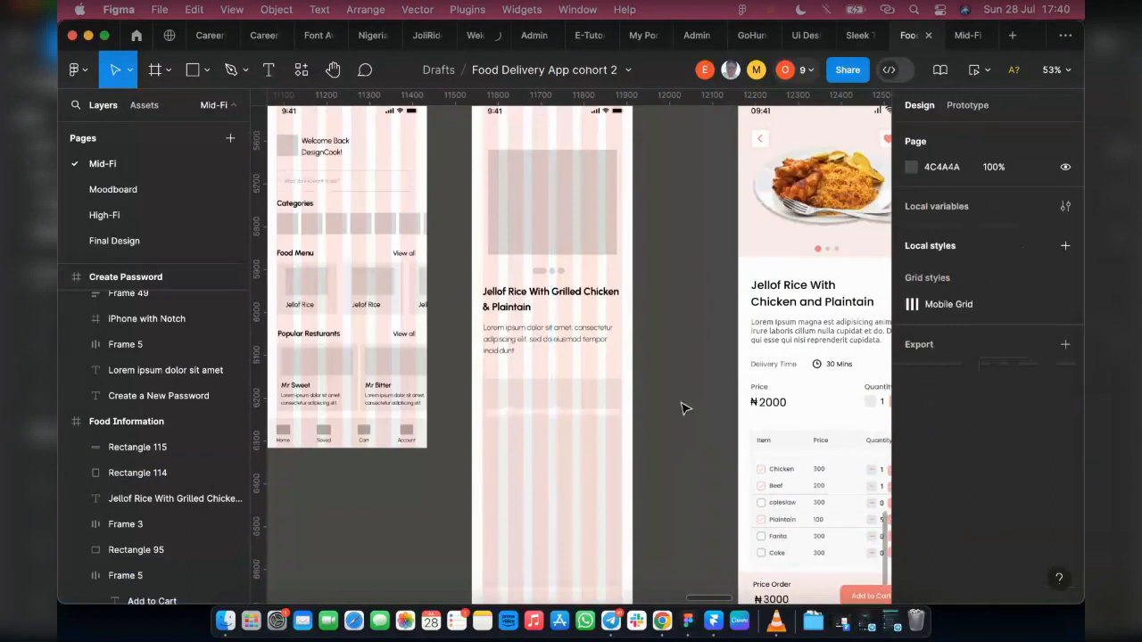
{"action": "scroll", "coordinate": [682, 409], "scroll_direction": "up", "scroll_amount": 3}
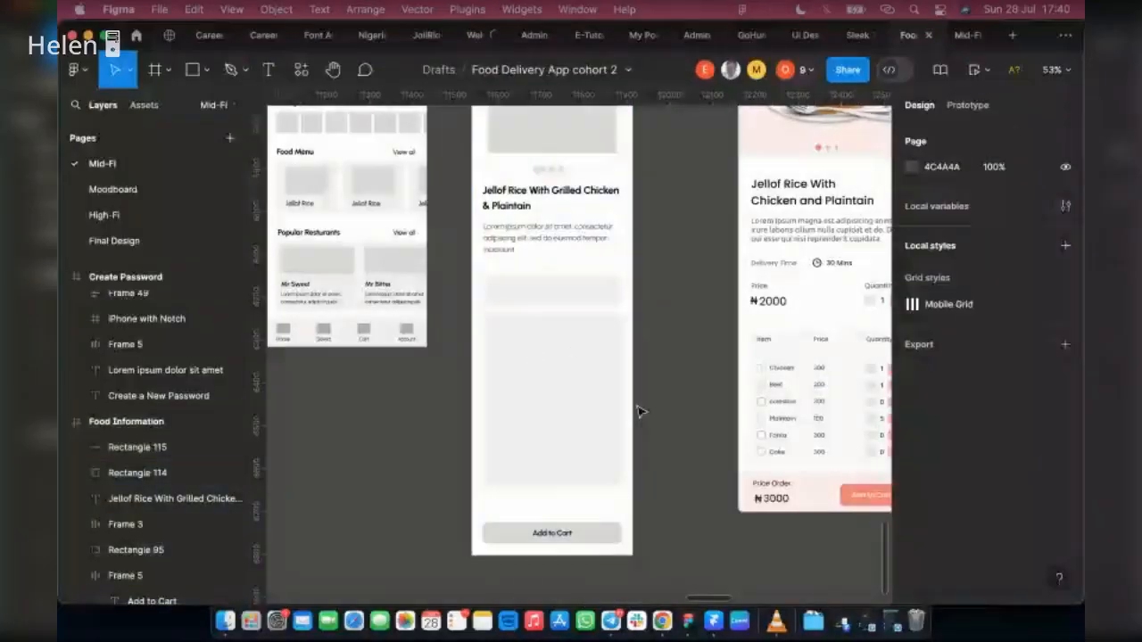
{"action": "scroll", "coordinate": [638, 411], "scroll_direction": "up", "scroll_amount": 4}
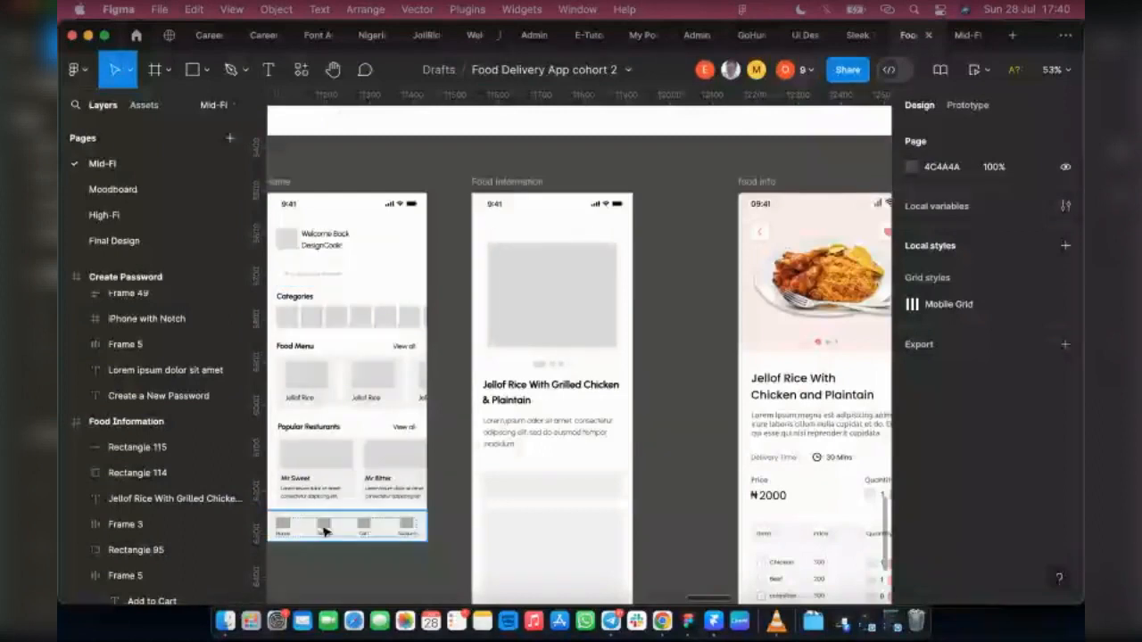
Step: Copy the Saved placeholder rectangle from Home's navigation bar into both upper corners of Food Information and into Home's header
{"action": "left_click", "coordinate": [324, 531]}
{"action": "double_click", "coordinate": [324, 529]}
{"action": "double_click", "coordinate": [324, 526]}
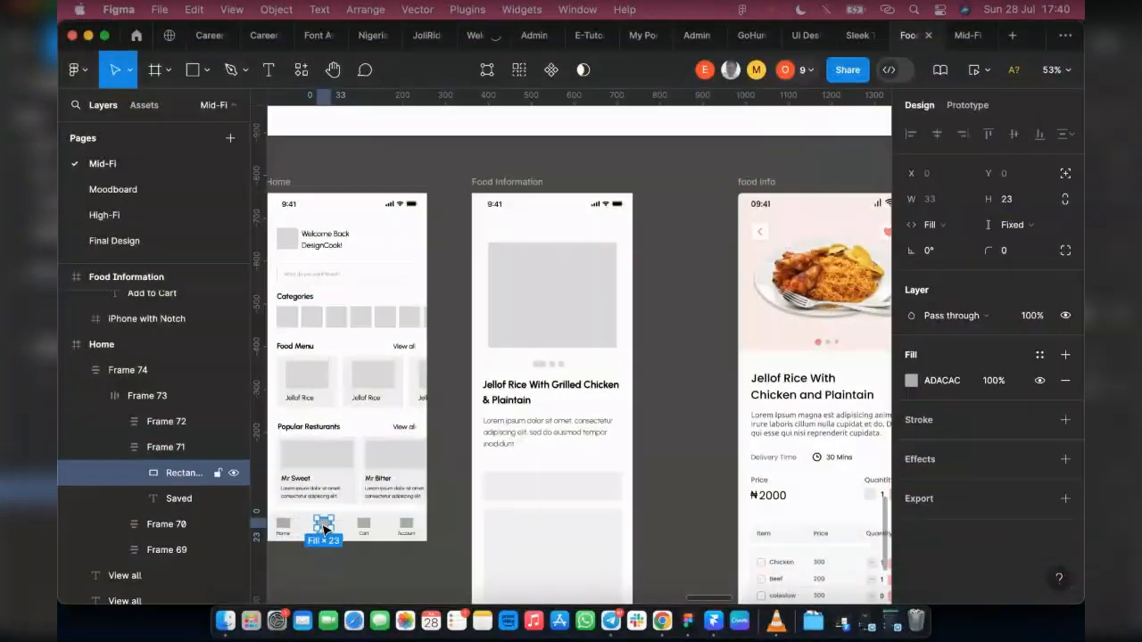
{"action": "left_click_drag", "start_coordinate": [386, 447], "coordinate": [608, 230]}
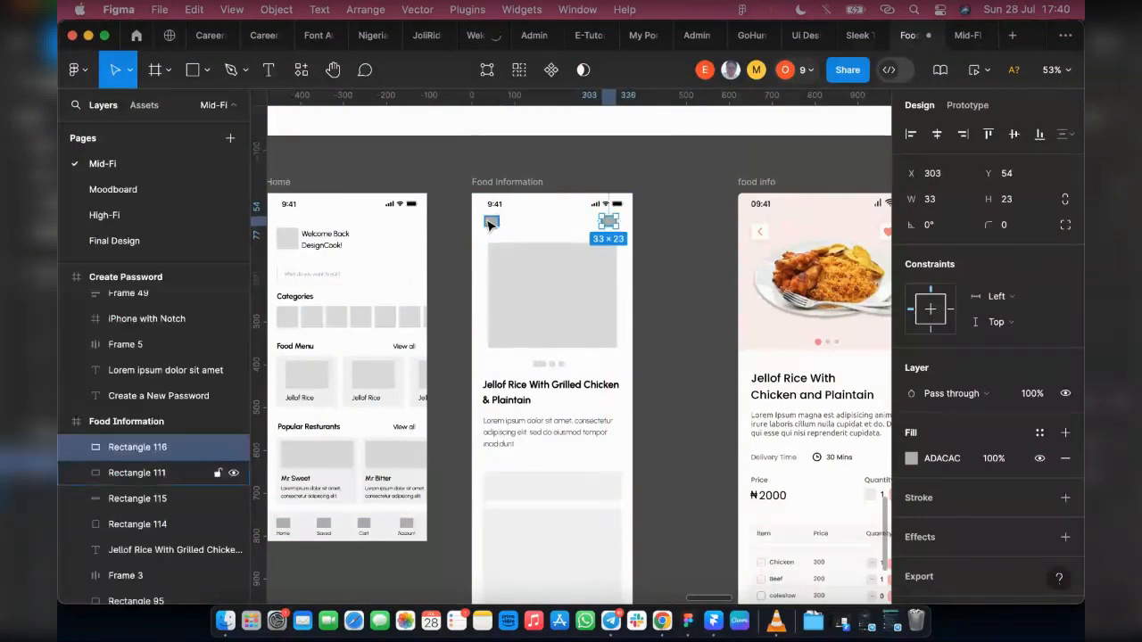
{"action": "left_click", "coordinate": [491, 222]}
{"action": "left_click_drag", "start_coordinate": [492, 223], "coordinate": [400, 238]}
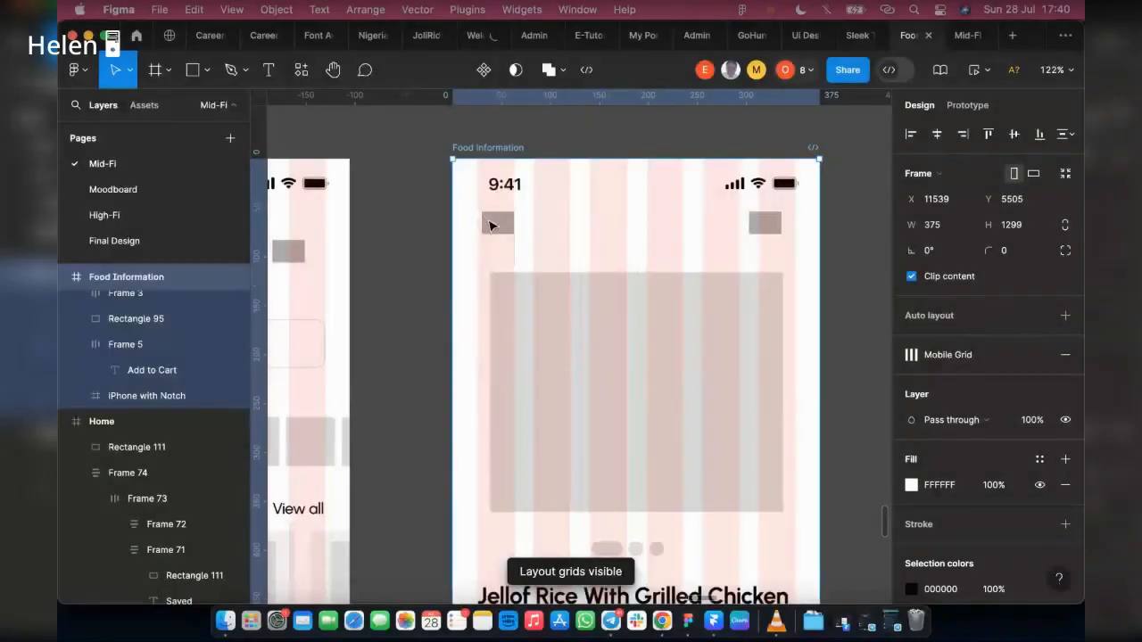
Step: Move Food Information's upper-left placeholder to X 25, Y 65 and the upper-right one to X 315, Y 65, with their vertical centres aligned
{"action": "left_click_drag", "start_coordinate": [497, 226], "coordinate": [493, 236]}
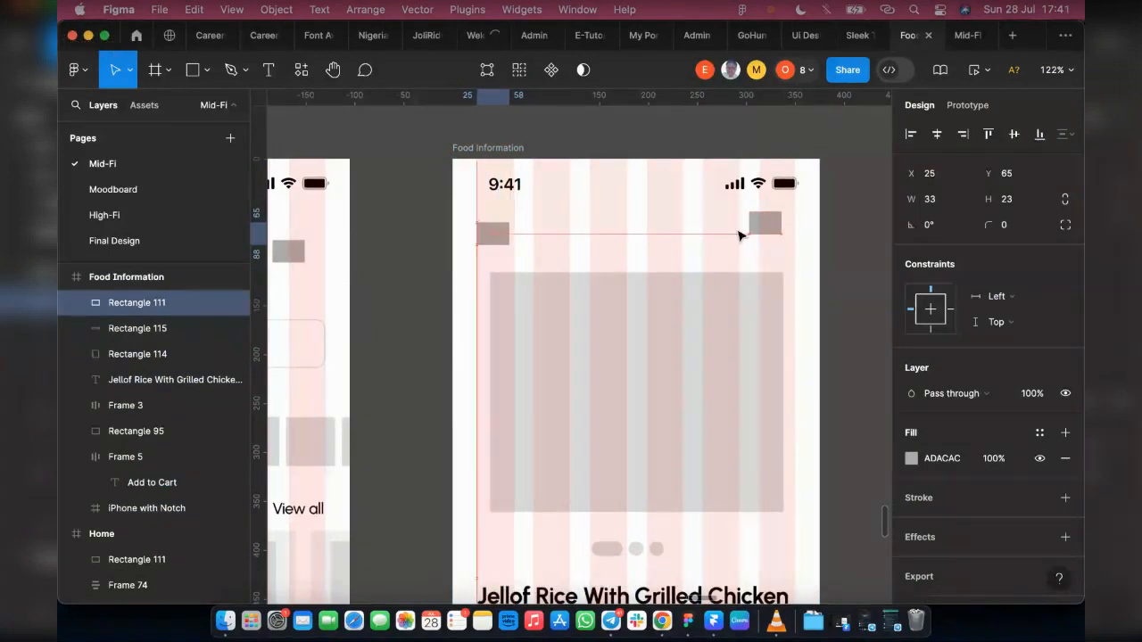
{"action": "left_click", "coordinate": [765, 230]}
{"action": "left_click_drag", "start_coordinate": [775, 236], "coordinate": [787, 247]}
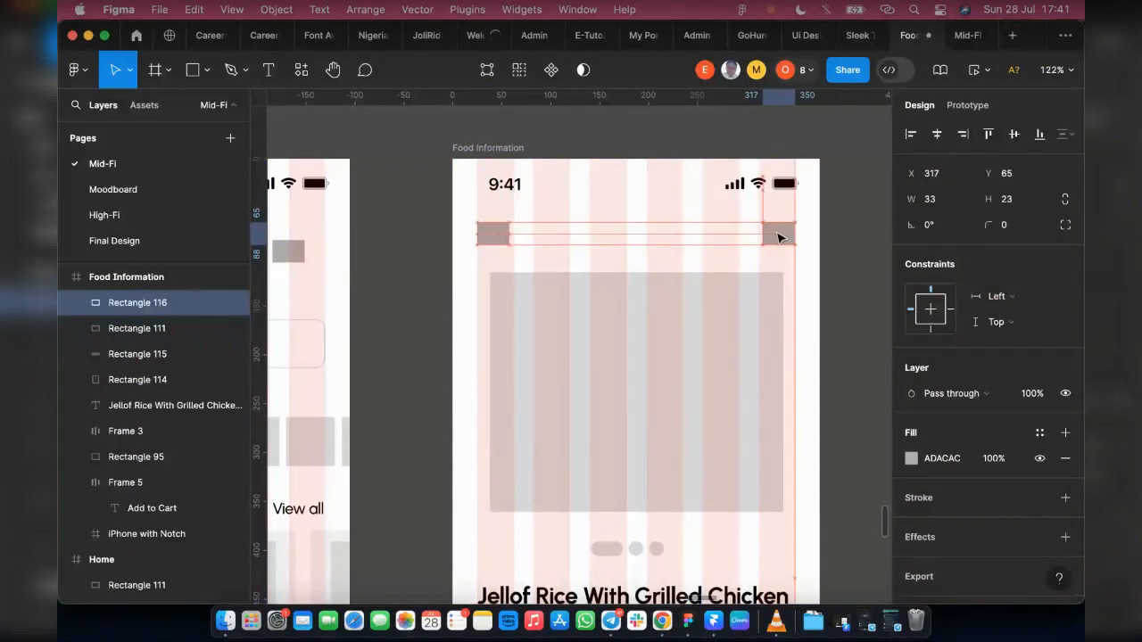
{"action": "left_click", "coordinate": [498, 239], "text": "shift"}
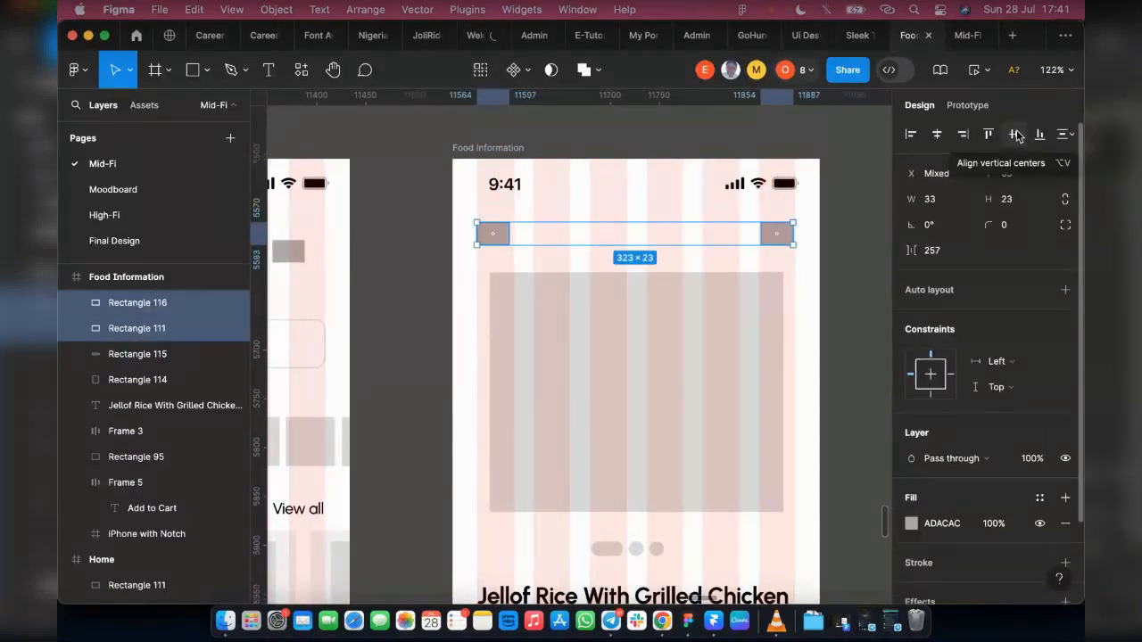
Step: Fine-position the upper-right placeholder at X 317 so its right edge meets the edge of the last grid column
{"action": "scroll", "coordinate": [633, 252], "scroll_direction": "up", "scroll_amount": 10}
{"action": "left_click", "coordinate": [598, 268]}
{"action": "left_click_drag", "start_coordinate": [596, 270], "coordinate": [614, 272]}
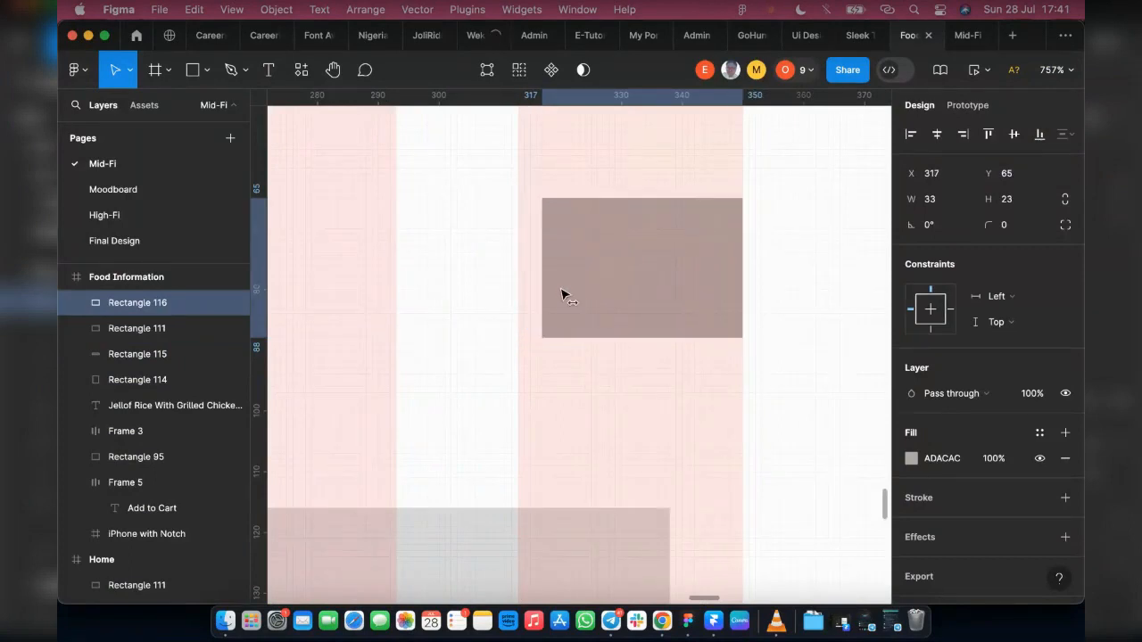
{"action": "key", "text": "Right"}
{"action": "scroll", "coordinate": [559, 295], "scroll_direction": "left", "scroll_amount": 2}
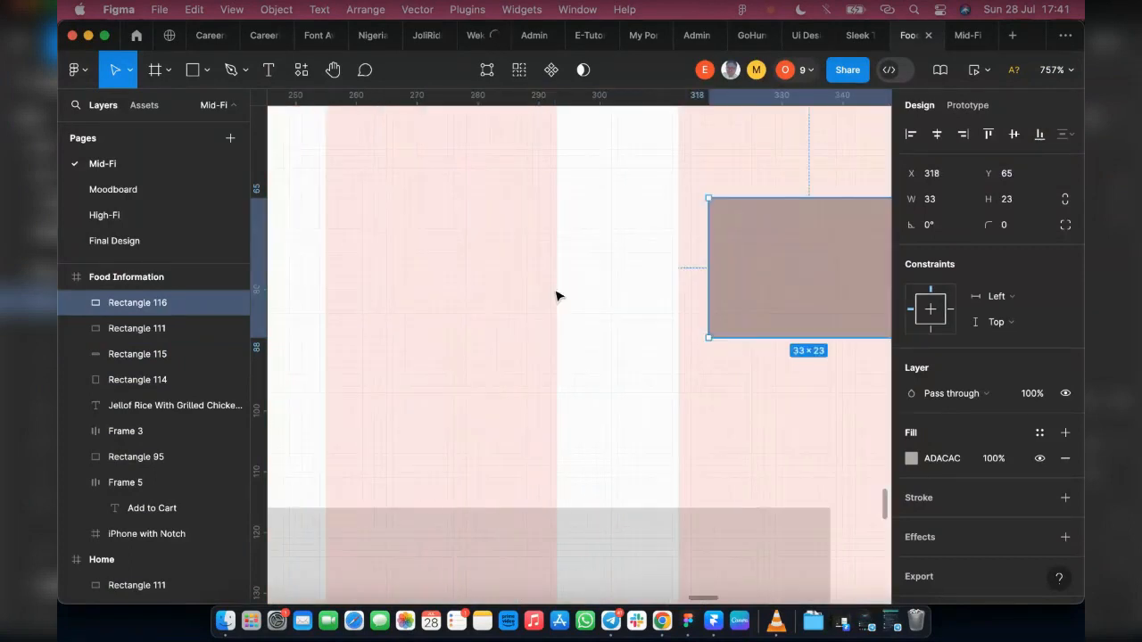
{"action": "scroll", "coordinate": [578, 294], "scroll_direction": "right", "scroll_amount": 3}
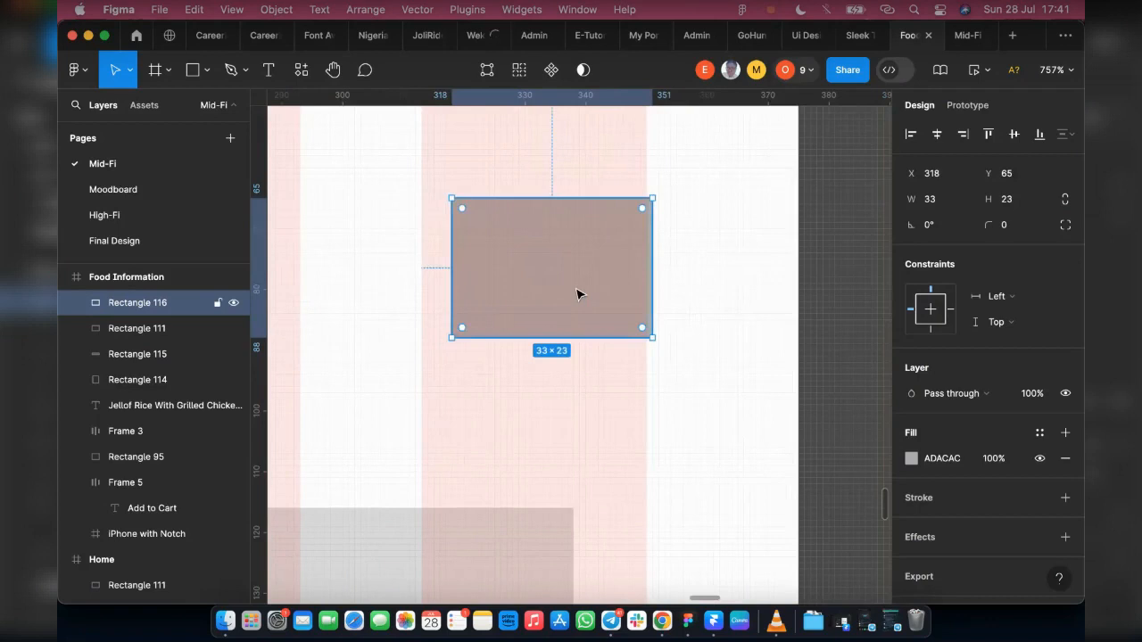
{"action": "key", "text": "Left"}
{"action": "key", "text": "Left"}
{"action": "key", "text": "Left"}
{"action": "key", "text": "Left"}
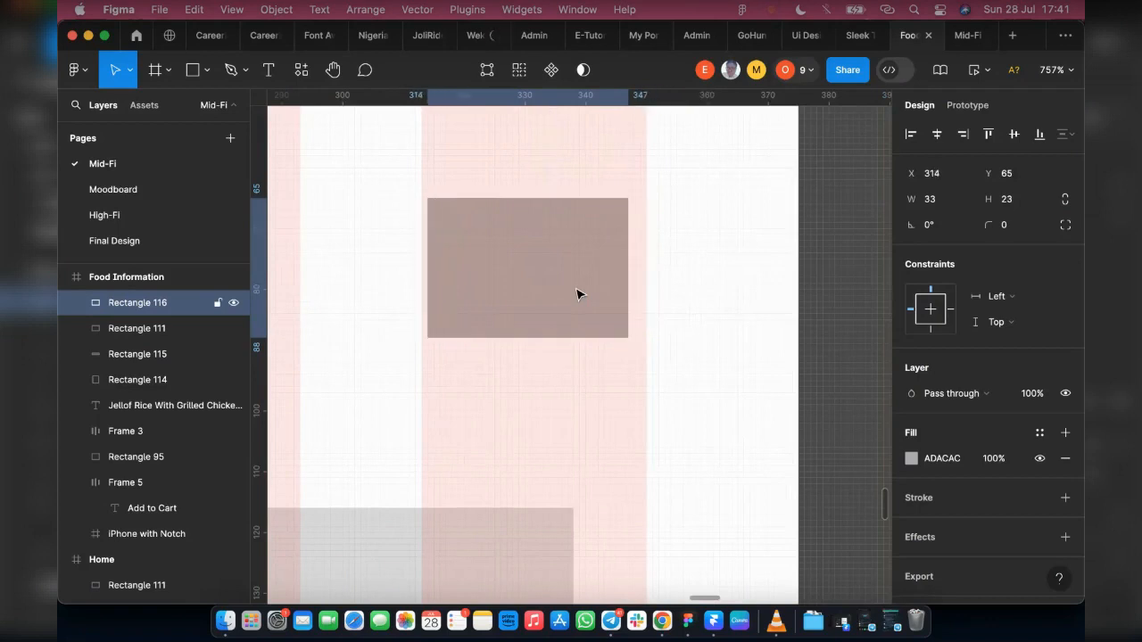
{"action": "key", "text": "Right"}
{"action": "key", "text": "Right"}
{"action": "key", "text": "Right"}
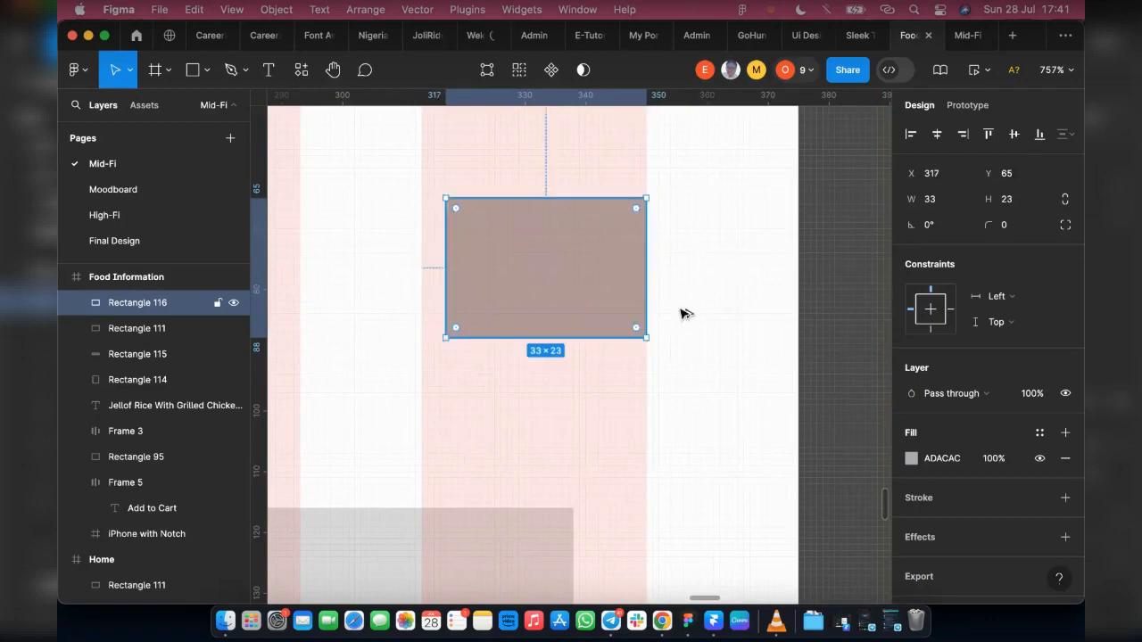
Step: Narrow the Add to Cart button to 153 wide, keeping its right edge on the last grid column, with X at 197
{"action": "key", "text": "alt"}
{"action": "scroll", "coordinate": [692, 312], "scroll_direction": "down", "scroll_amount": 5}
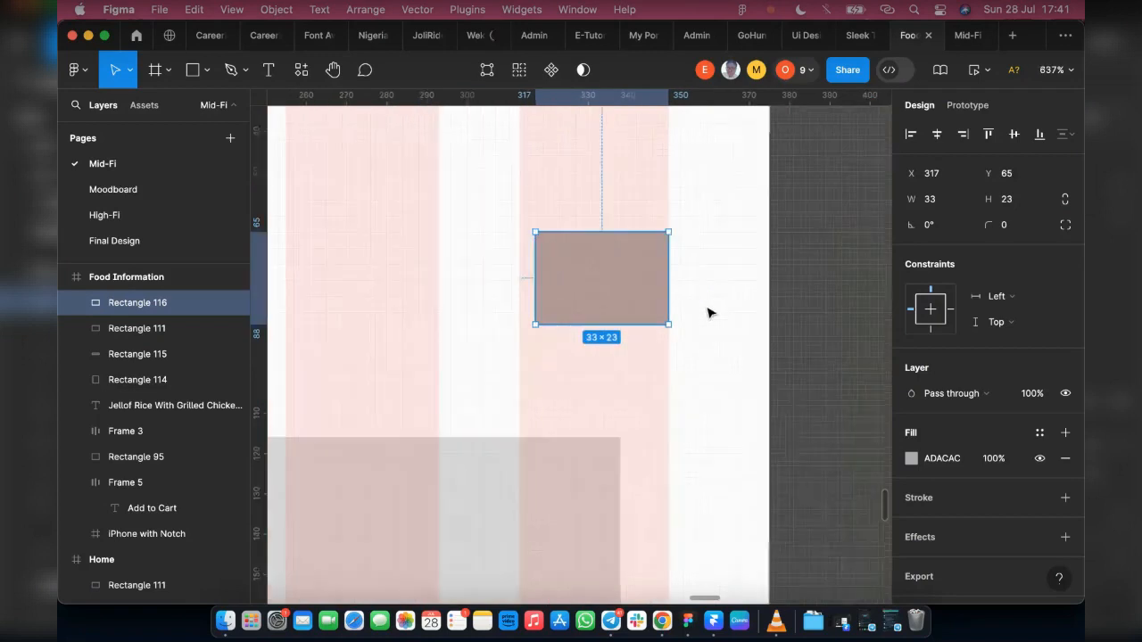
{"action": "scroll", "coordinate": [416, 349], "scroll_direction": "down", "scroll_amount": 15}
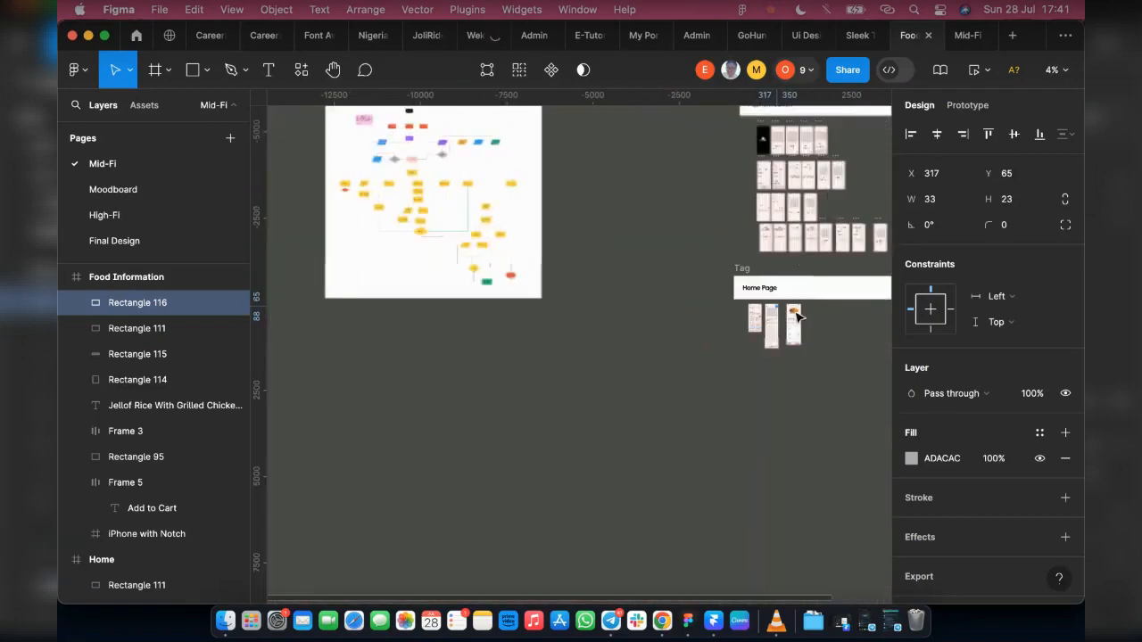
{"action": "scroll", "coordinate": [803, 314], "scroll_direction": "up", "scroll_amount": 5}
{"action": "scroll", "coordinate": [760, 308], "scroll_direction": "up", "scroll_amount": 6}
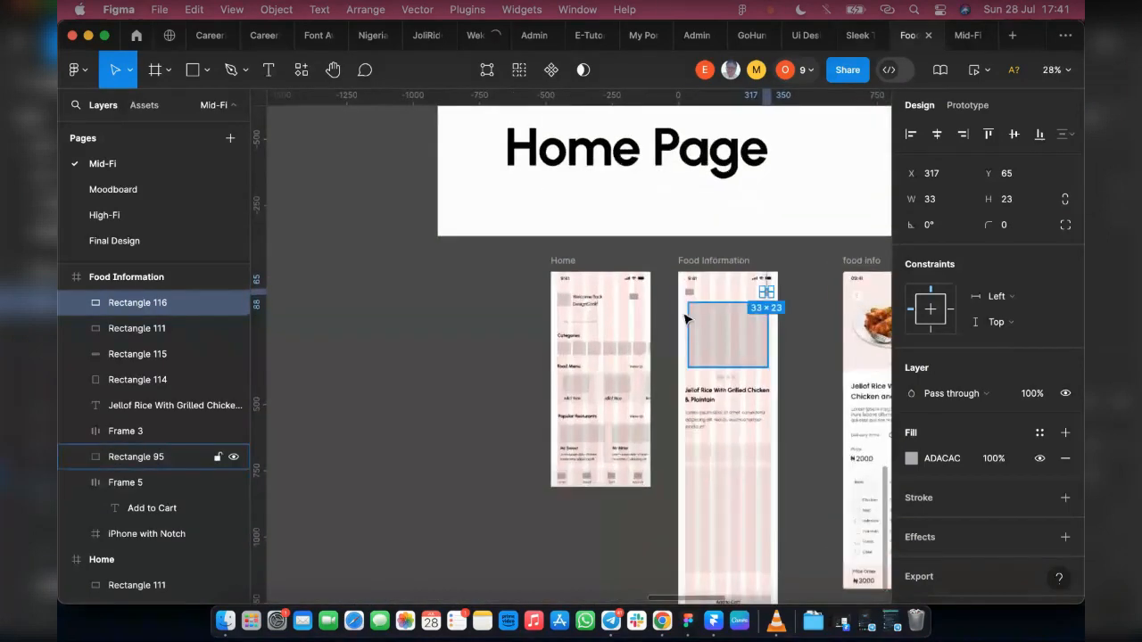
{"action": "scroll", "coordinate": [614, 295], "scroll_direction": "up", "scroll_amount": 3}
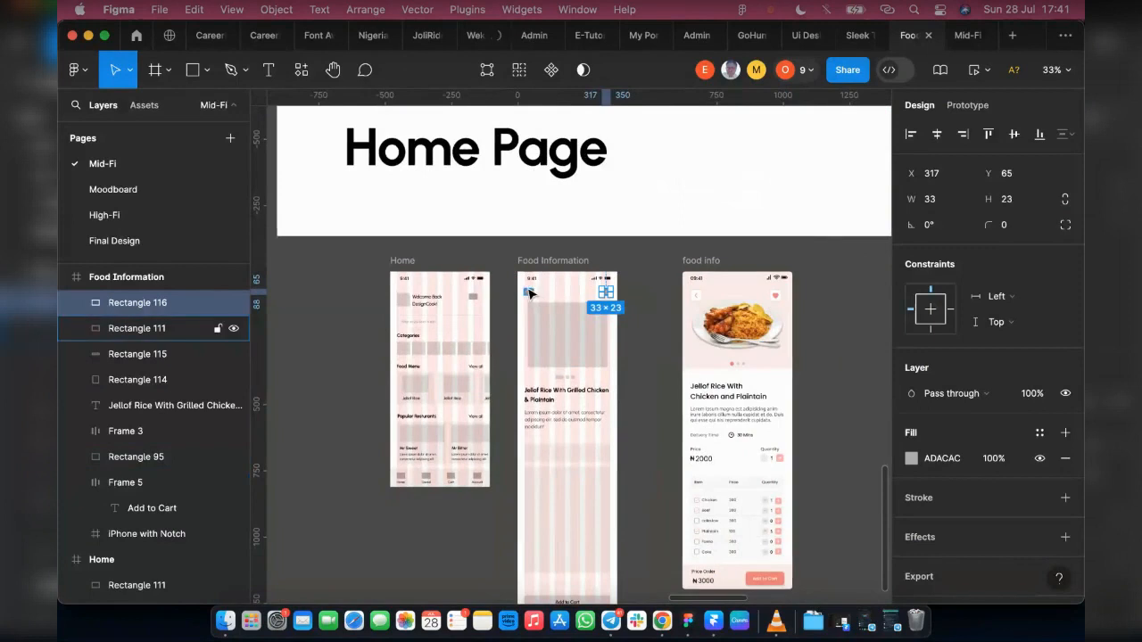
{"action": "scroll", "coordinate": [530, 357], "scroll_direction": "down", "scroll_amount": 3}
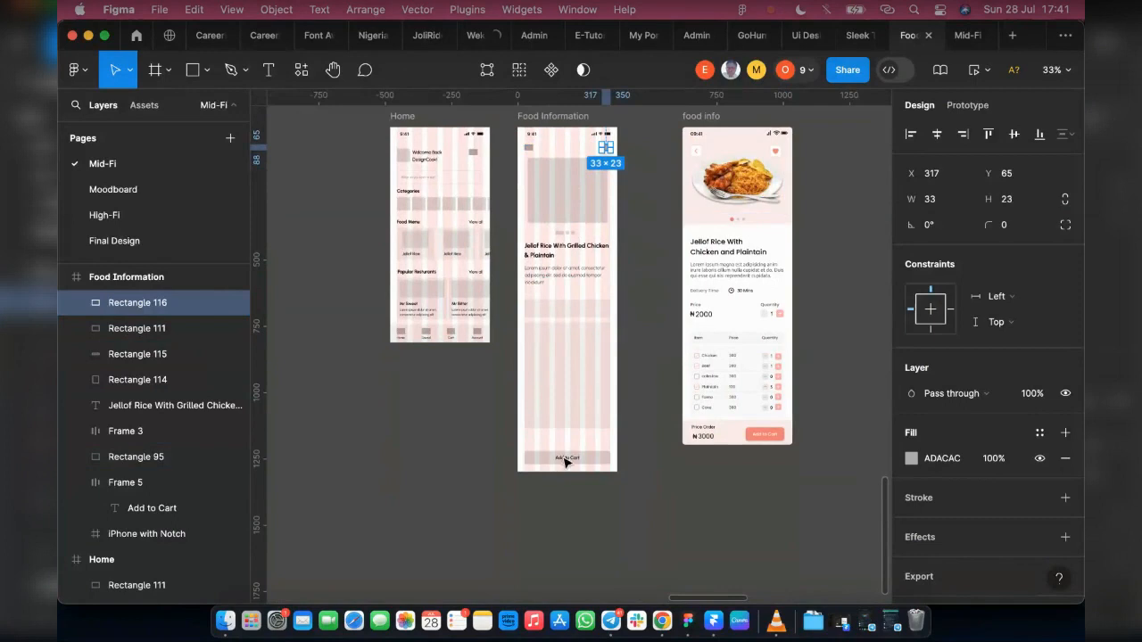
{"action": "scroll", "coordinate": [542, 461], "scroll_direction": "up", "scroll_amount": 3}
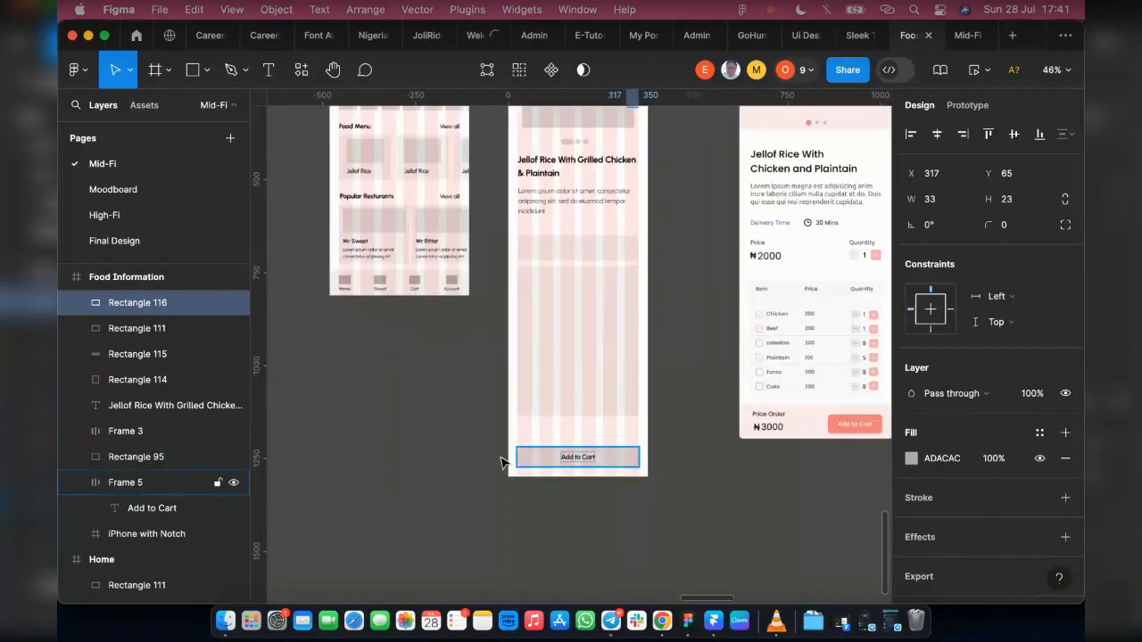
{"action": "left_click", "coordinate": [520, 460]}
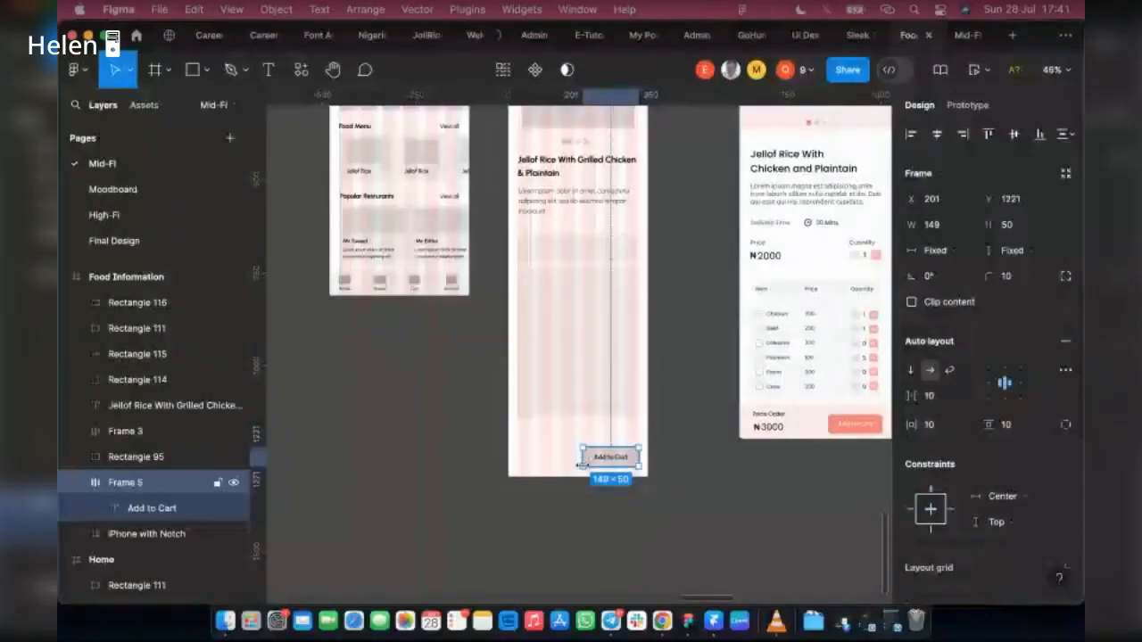
{"action": "scroll", "coordinate": [591, 459], "scroll_direction": "up", "scroll_amount": 5}
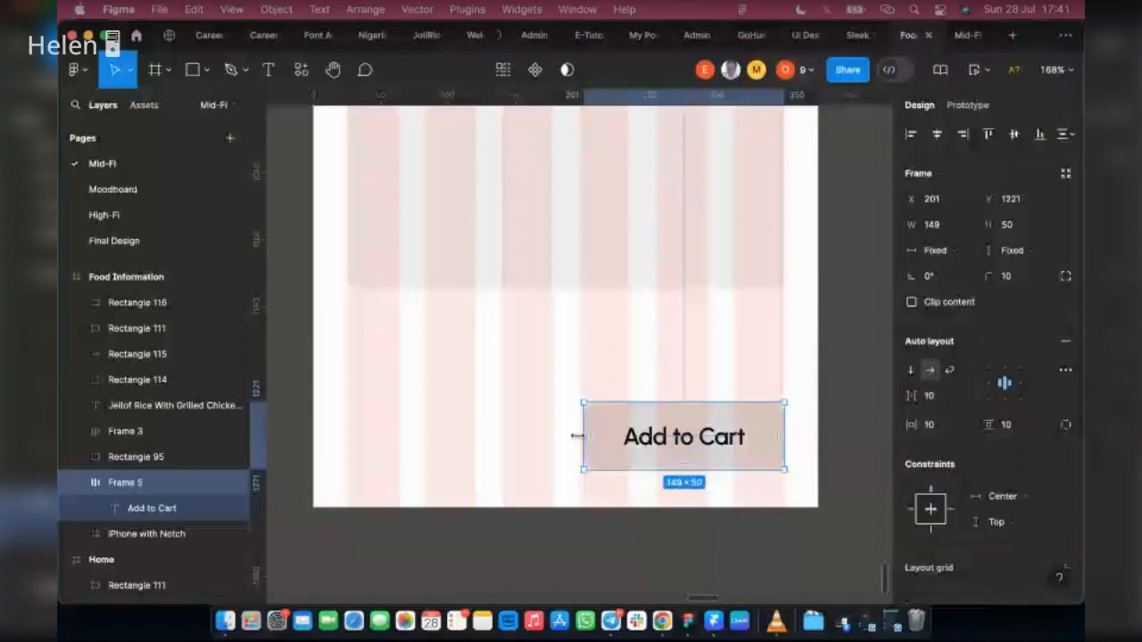
{"action": "left_click_drag", "start_coordinate": [577, 436], "coordinate": [573, 437]}
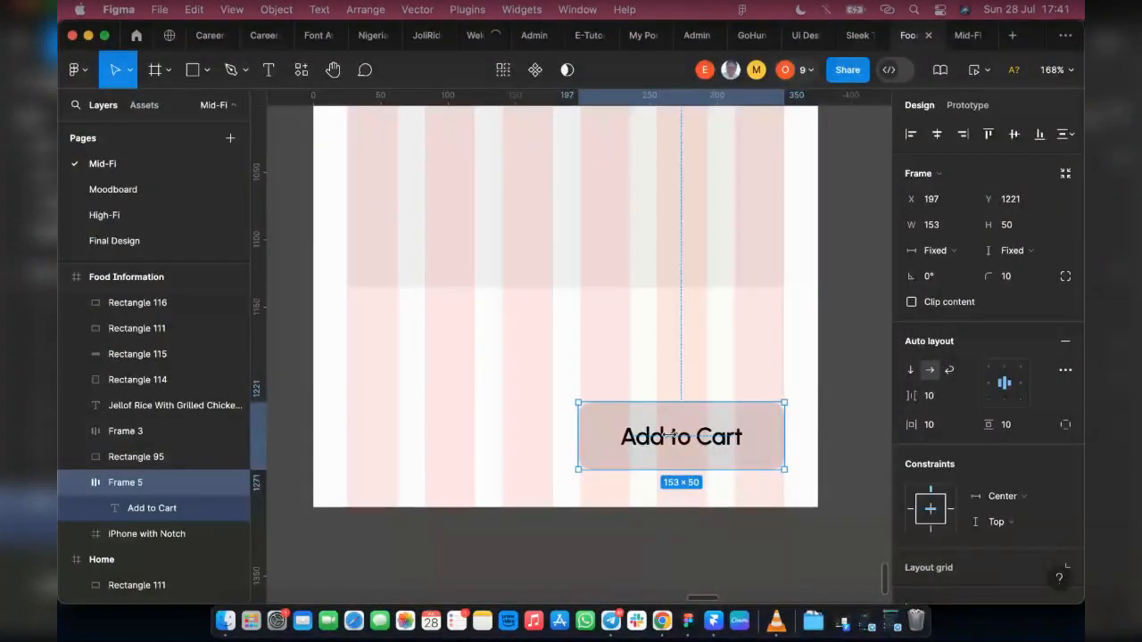
Step: Move the Add to Cart button down to Y 1227, checking its distance to the frame's lower edge
{"action": "key", "text": "Down"}
{"action": "key", "text": "Down"}
{"action": "key", "text": "Down"}
{"action": "key", "text": "Down"}
{"action": "key", "text": "Down"}
{"action": "key", "text": "Down"}
{"action": "key", "text": "Down"}
{"action": "key", "text": "Down"}
{"action": "key", "text": "Down"}
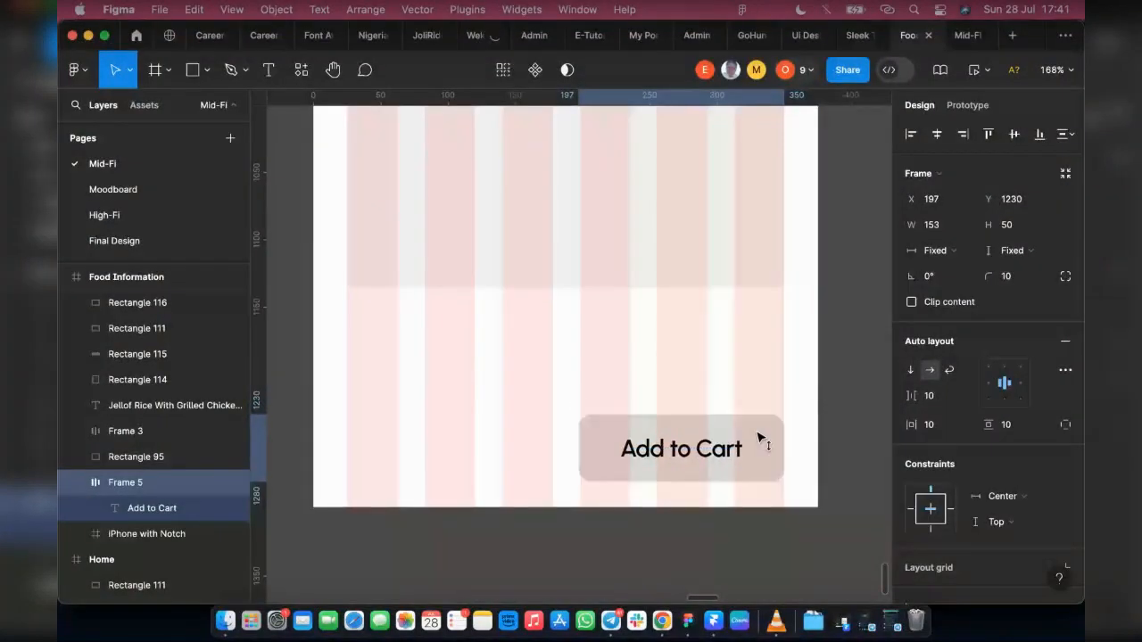
{"action": "scroll", "coordinate": [678, 468], "scroll_direction": "down", "scroll_amount": 3}
{"action": "scroll", "coordinate": [675, 489], "scroll_direction": "up", "scroll_amount": 4}
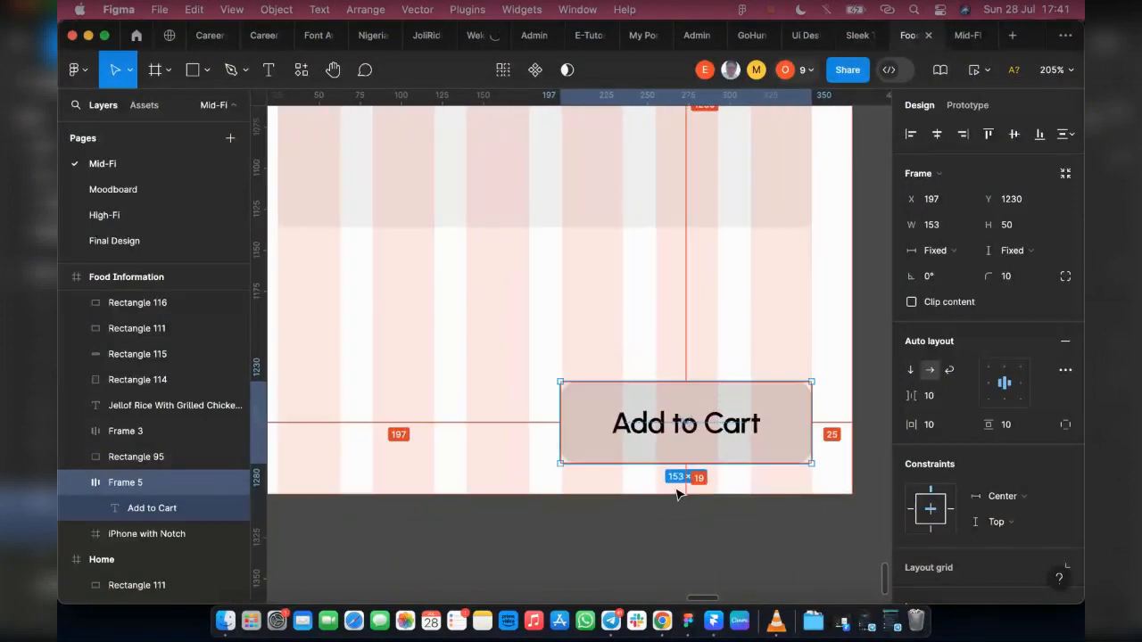
{"action": "key", "text": "Up"}
{"action": "key", "text": "Up"}
{"action": "key", "text": "Up"}
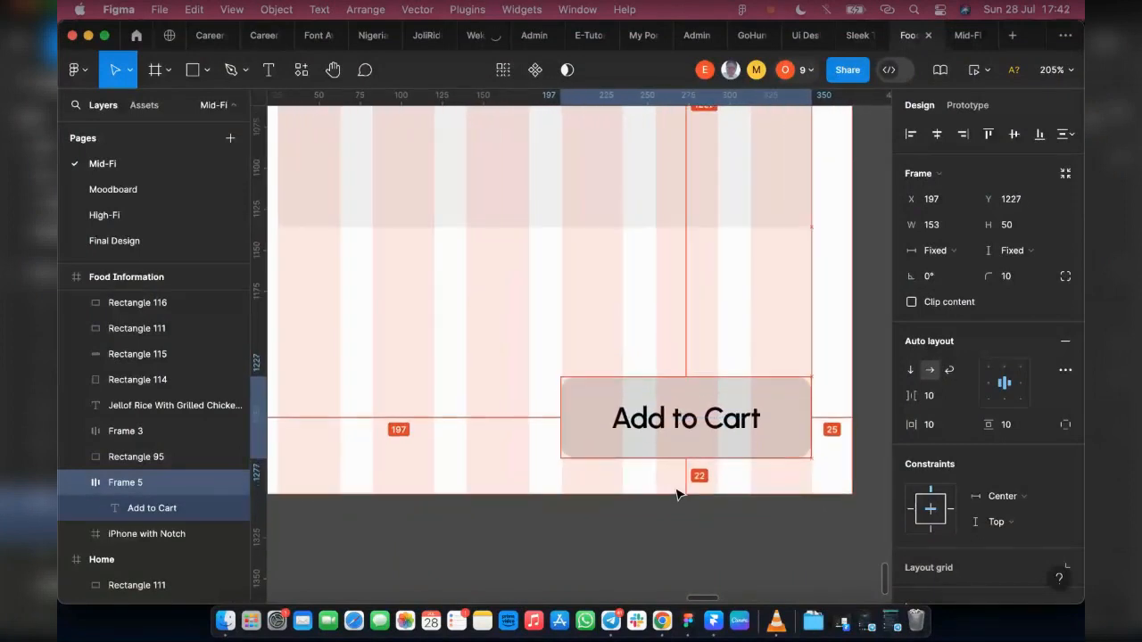
Step: Copy the Popular Resturants heading from Home into Food Information at about X 17, Y 936
{"action": "scroll", "coordinate": [677, 495], "scroll_direction": "down", "scroll_amount": 3}
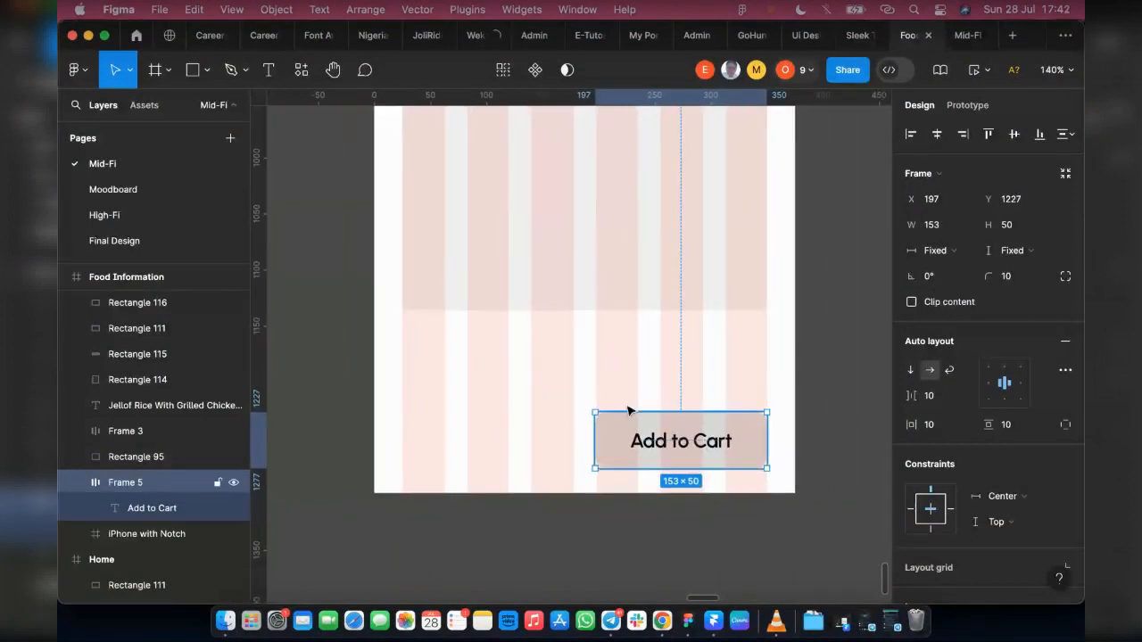
{"action": "scroll", "coordinate": [559, 312], "scroll_direction": "up", "scroll_amount": 2}
{"action": "scroll", "coordinate": [560, 312], "scroll_direction": "up", "scroll_amount": 4}
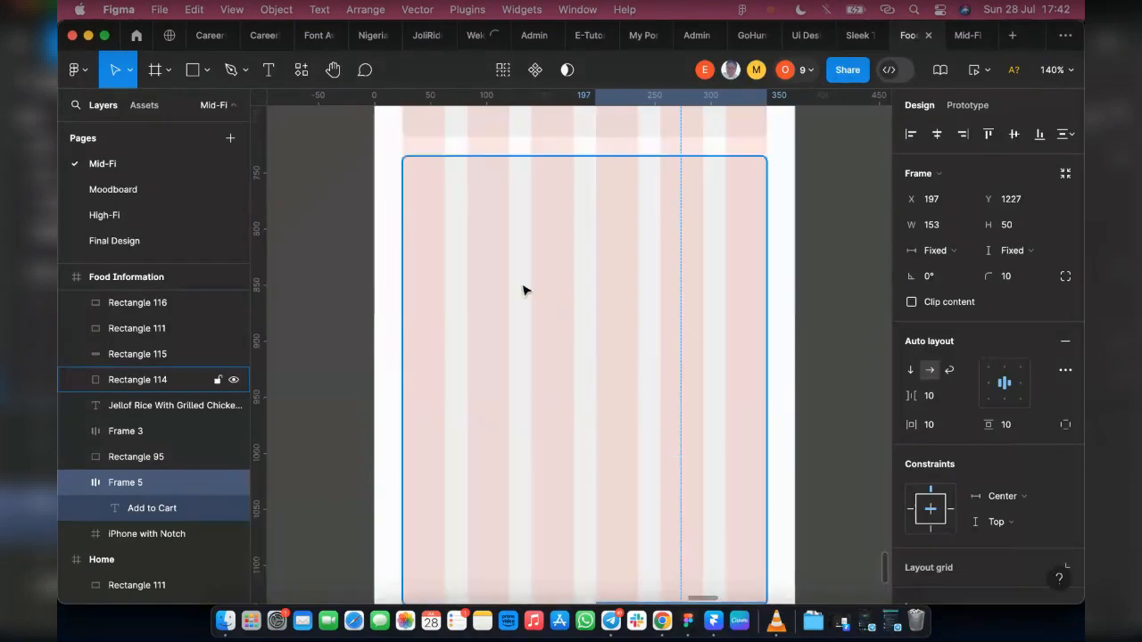
{"action": "scroll", "coordinate": [523, 287], "scroll_direction": "up", "scroll_amount": 3}
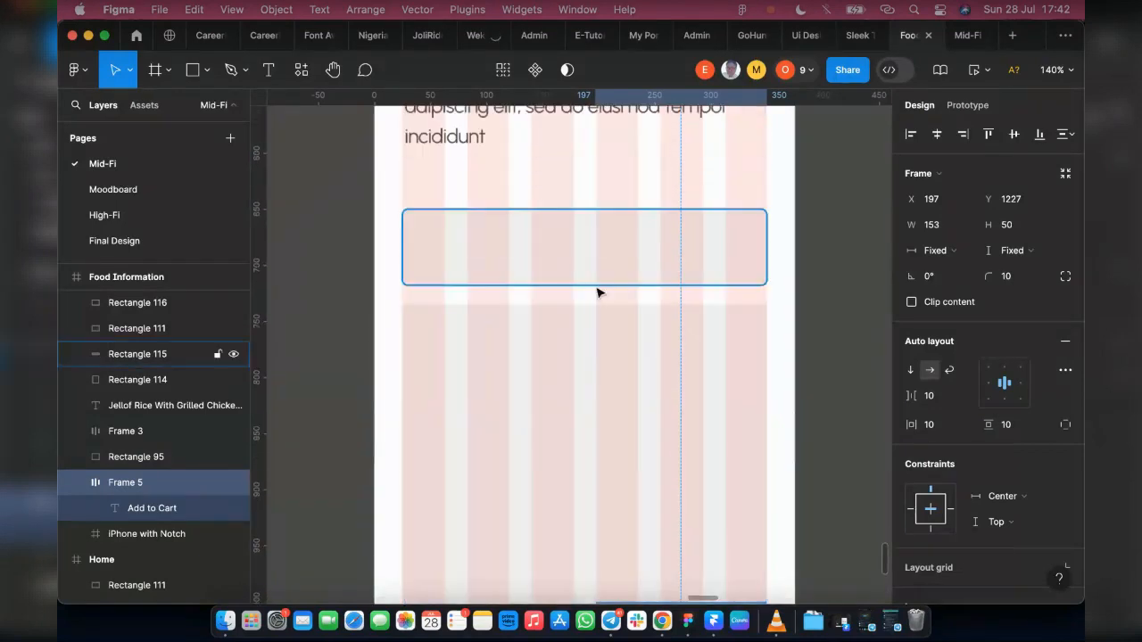
{"action": "scroll", "coordinate": [597, 293], "scroll_direction": "down", "scroll_amount": 2, "text": "ctrl"}
{"action": "scroll", "coordinate": [414, 372], "scroll_direction": "left", "scroll_amount": 5}
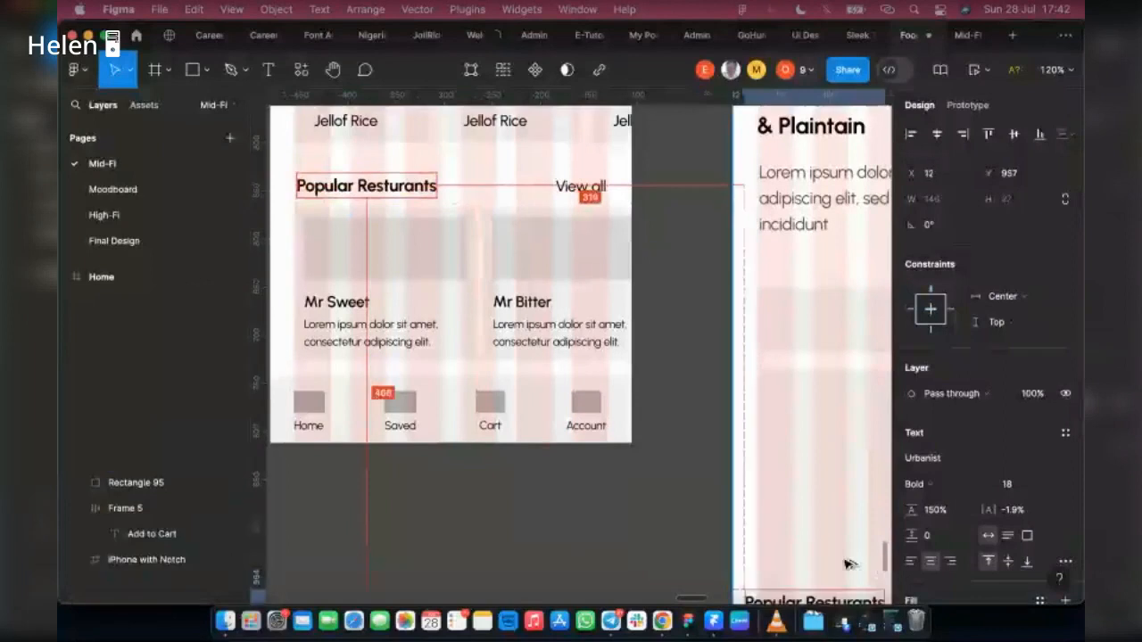
{"action": "left_click_drag", "start_coordinate": [849, 564], "coordinate": [834, 569]}
{"action": "left_click_drag", "start_coordinate": [827, 579], "coordinate": [820, 594]}
{"action": "scroll", "coordinate": [639, 524], "scroll_direction": "right", "scroll_amount": 4}
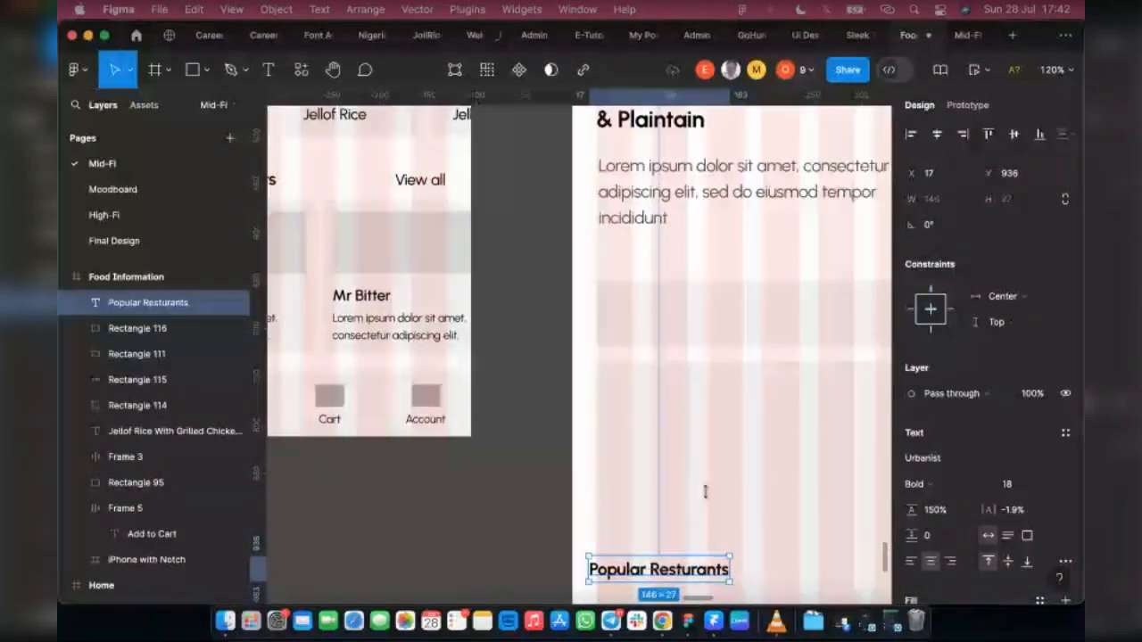
Step: Move the copied Popular Resturants heading down beside the Add to Cart button
{"action": "scroll", "coordinate": [713, 449], "scroll_direction": "down", "scroll_amount": 3}
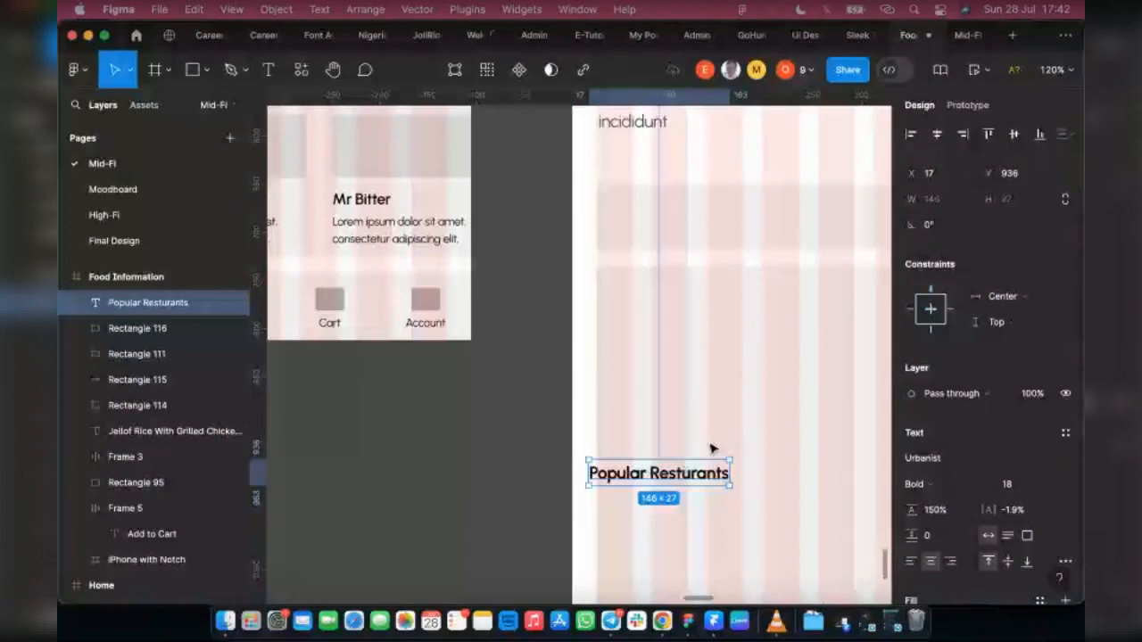
{"action": "scroll", "coordinate": [682, 195], "scroll_direction": "down", "scroll_amount": 5}
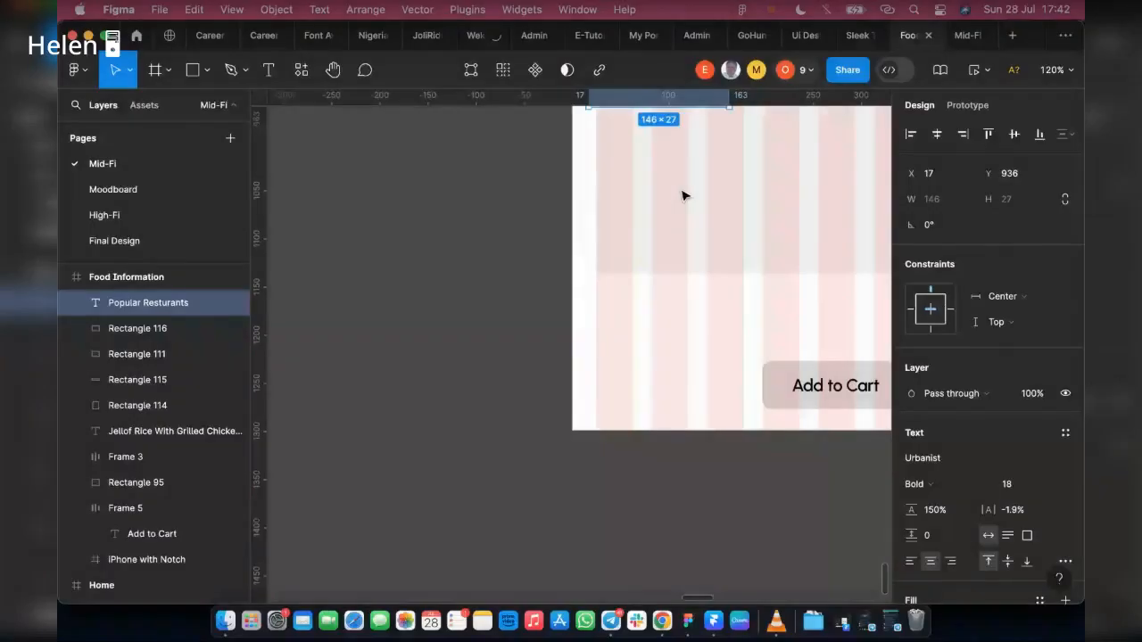
{"action": "scroll", "coordinate": [678, 250], "scroll_direction": "up", "scroll_amount": 1}
{"action": "left_click_drag", "start_coordinate": [670, 153], "coordinate": [669, 431]}
Step: Switch to Chrome, search Google in a new tab for NARIA SIGN, and select the code NGN in the Wikipedia result
{"action": "left_click", "coordinate": [662, 622]}
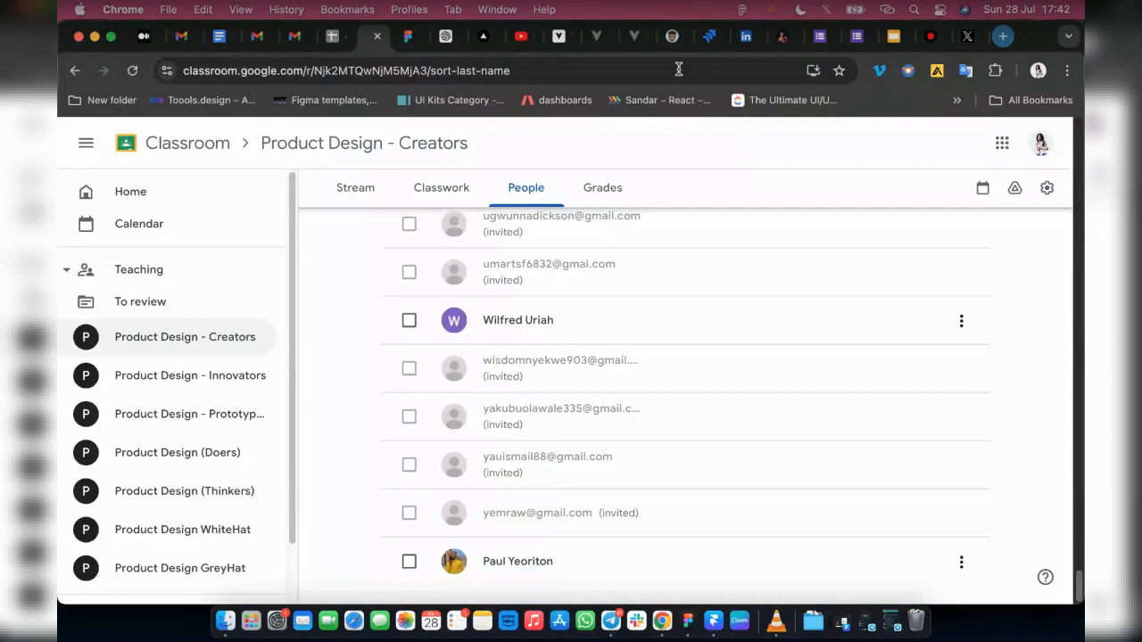
{"action": "key", "text": "super+t"}
{"action": "left_click", "coordinate": [659, 66]}
{"action": "type", "text": "nari"}
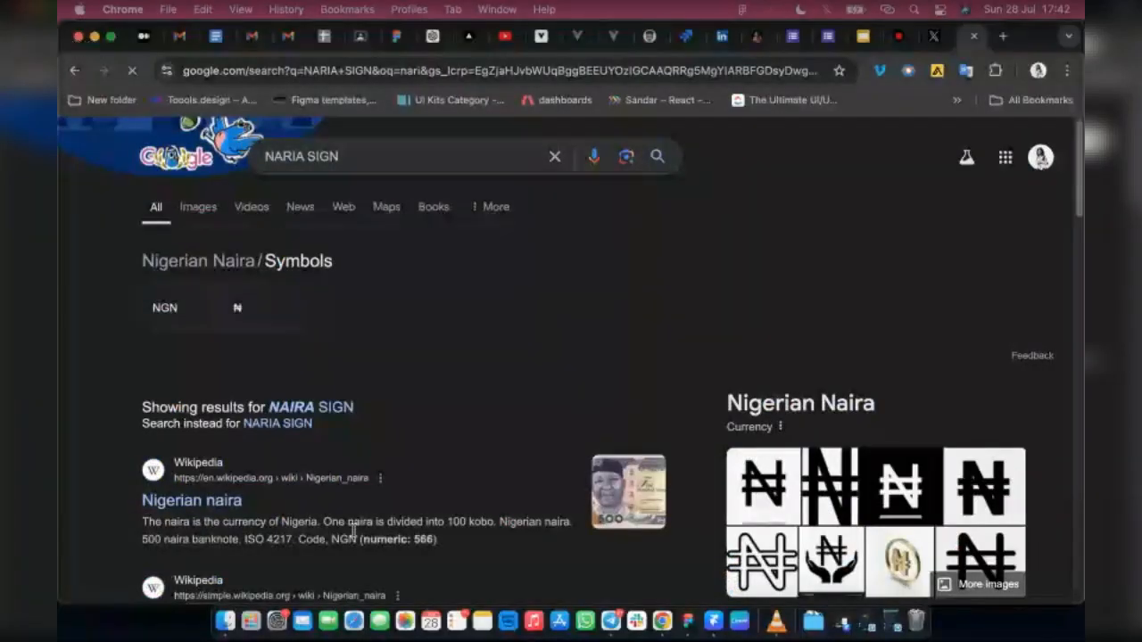
{"action": "double_click", "coordinate": [345, 539]}
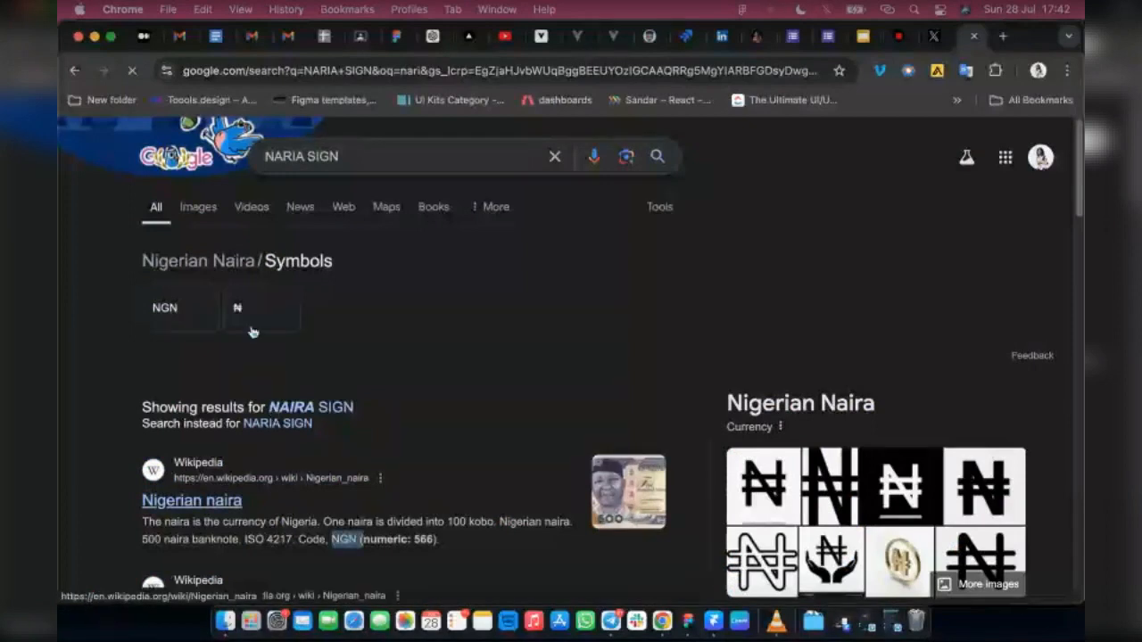
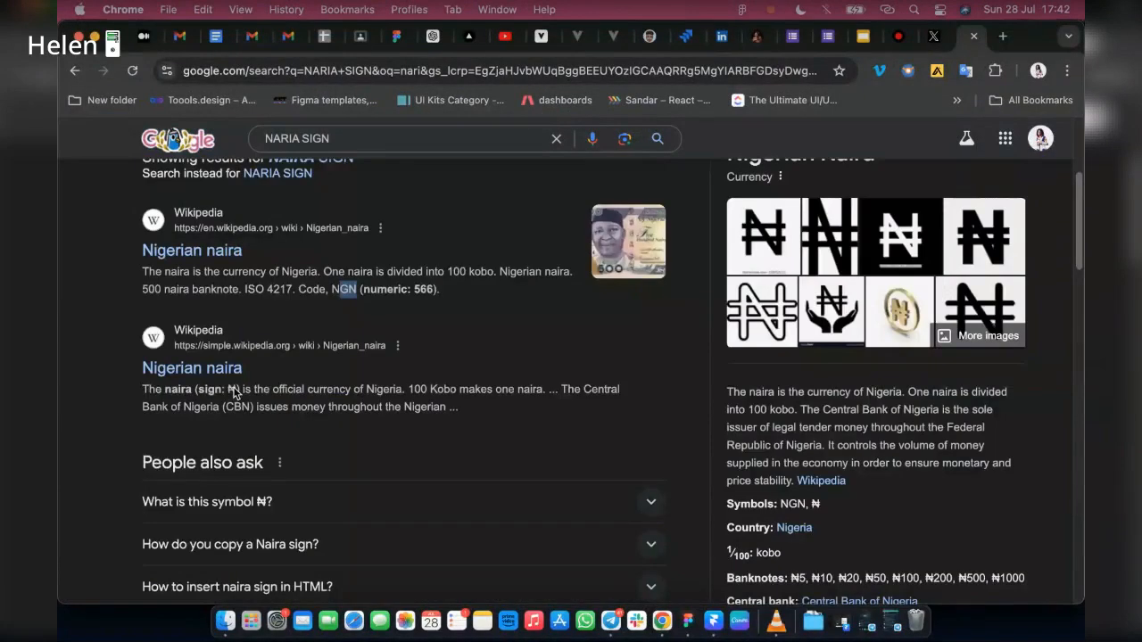
Step: Copy the ₦ sign from the naira search result and, in Figma, replace the "Popular Resturants" text with it
{"action": "double_click", "coordinate": [232, 390]}
{"action": "key", "text": "ctrl+c"}
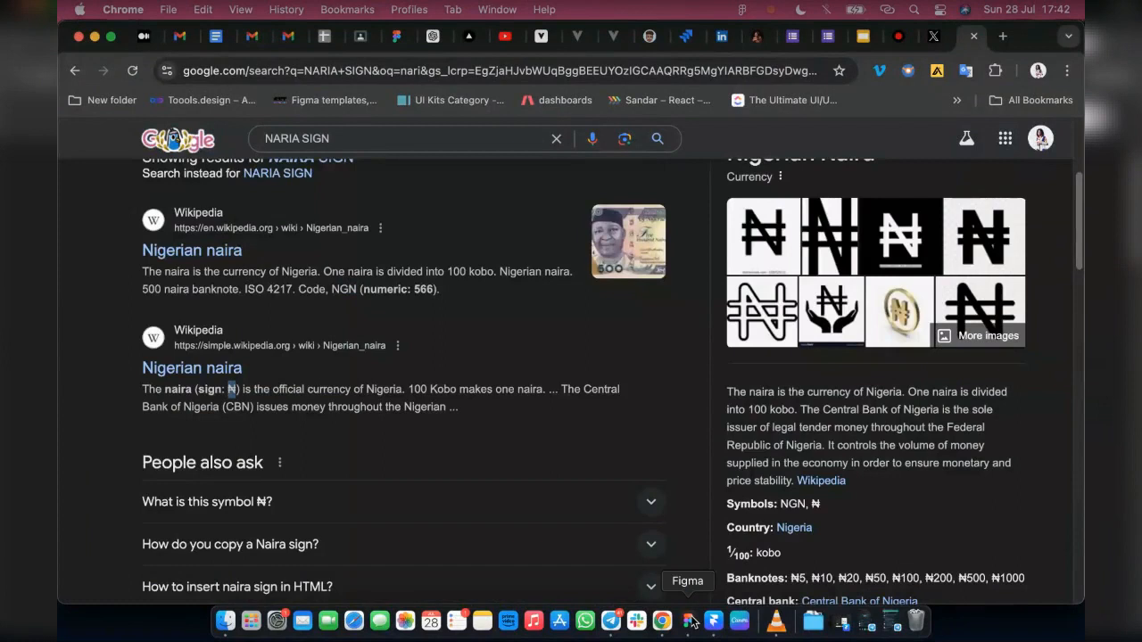
{"action": "left_click", "coordinate": [690, 620]}
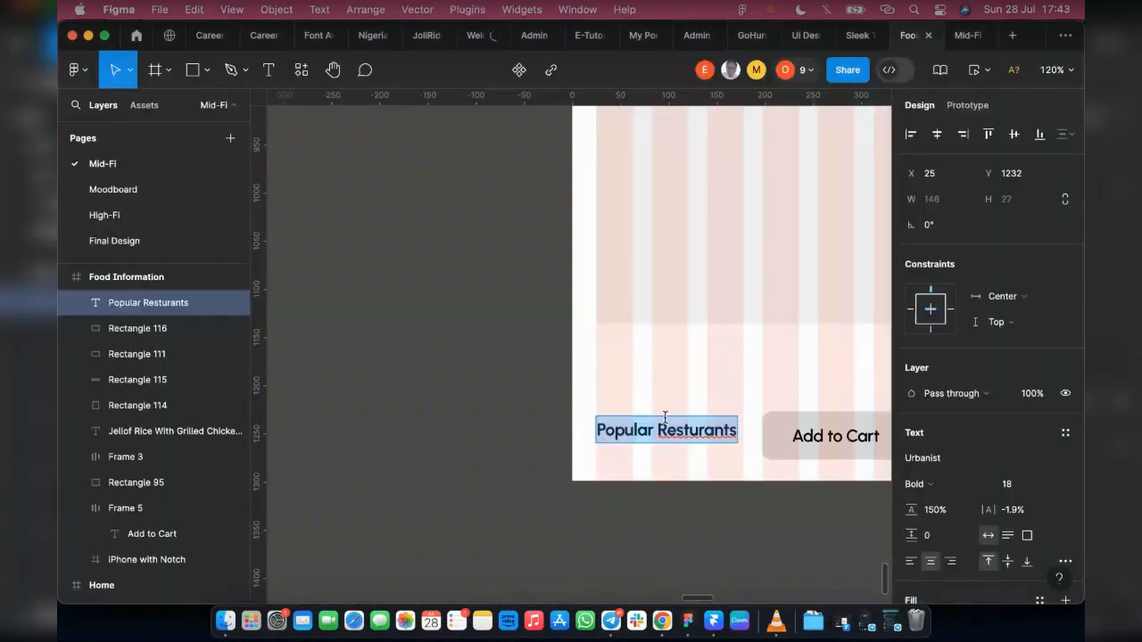
{"action": "key", "text": "ctrl+v"}
{"action": "key", "text": "Escape"}
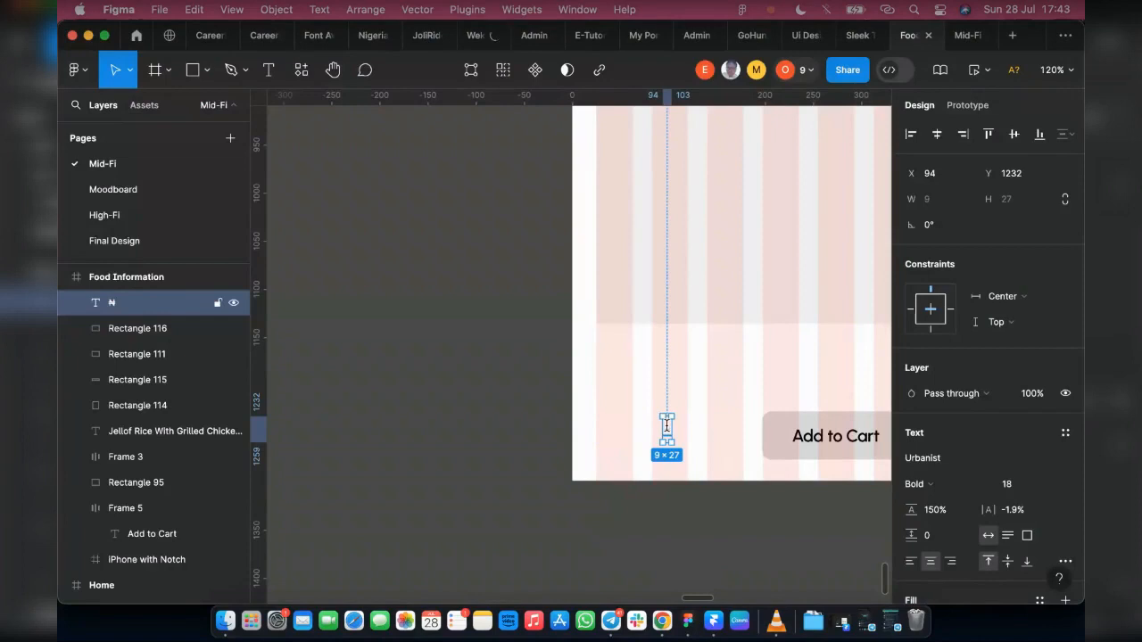
Step: Complete the naira text beside the Add to Cart button so it reads "₦ 5,000"
{"action": "double_click", "coordinate": [670, 426]}
{"action": "key", "text": "ctrl+v"}
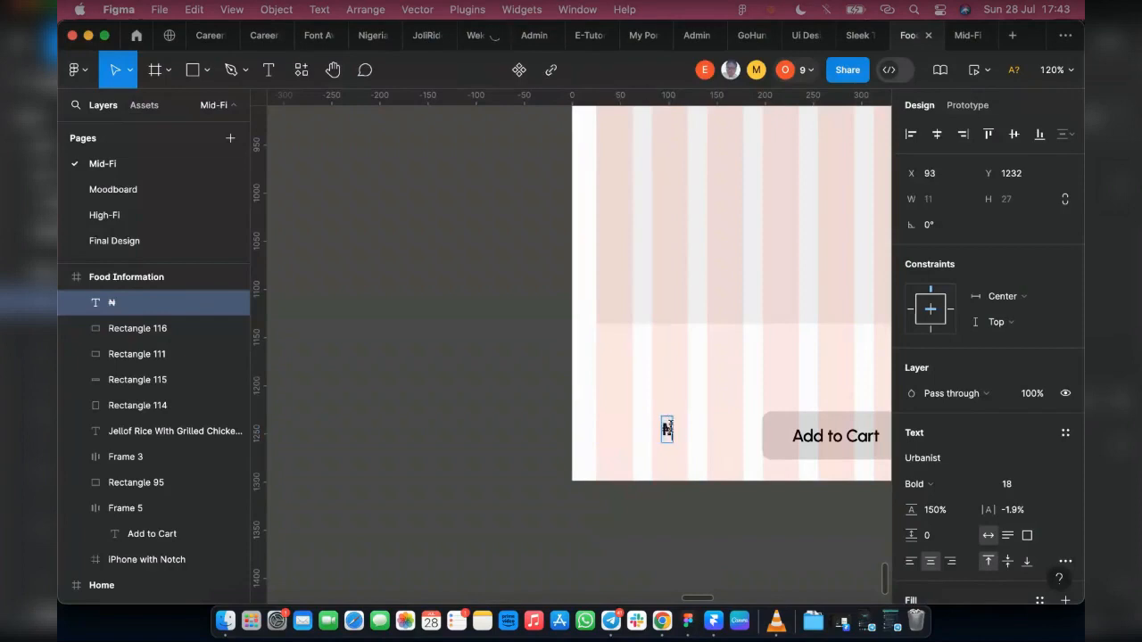
{"action": "type", "text": "5,000"}
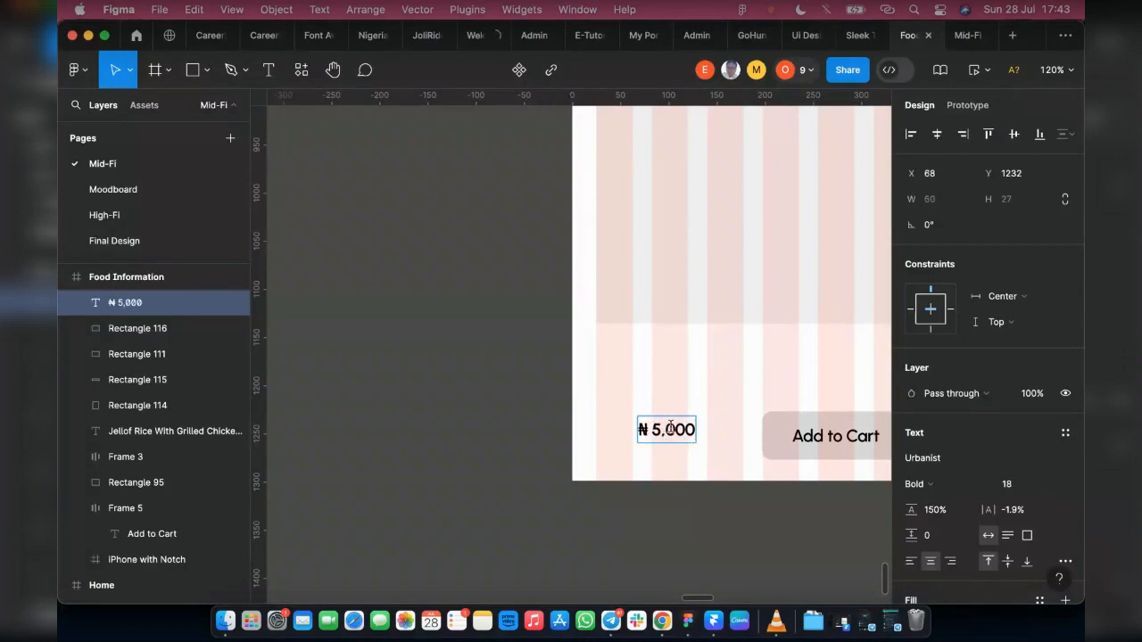
{"action": "key", "text": "Escape"}
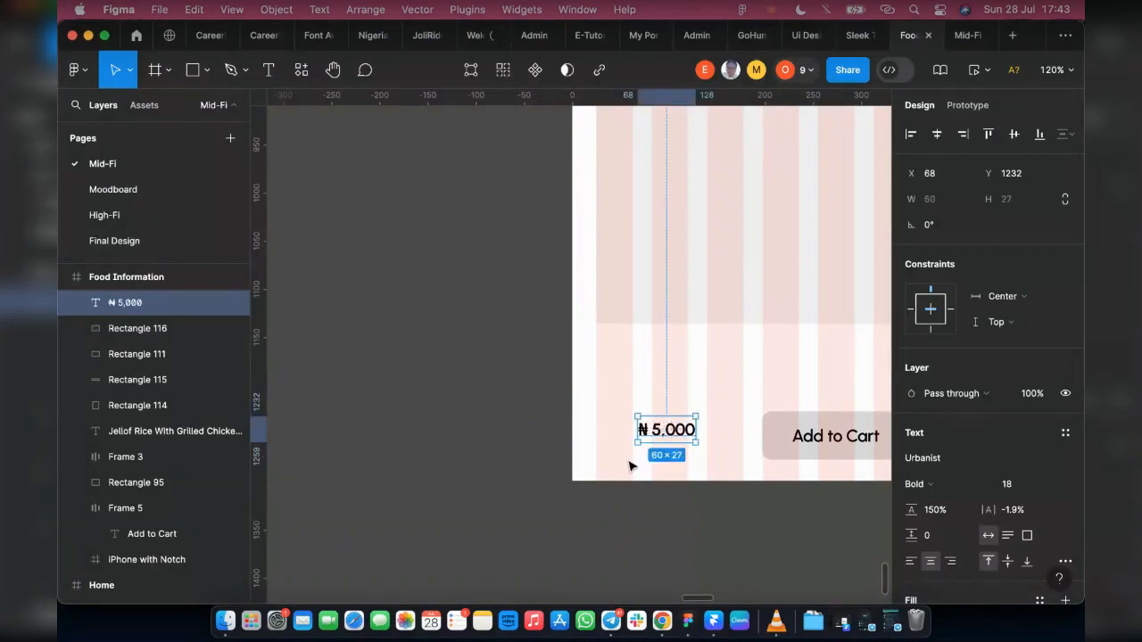
Step: Check the dish title's font size and set the ₦ 5,000 price text to size 24
{"action": "scroll", "coordinate": [711, 429], "scroll_direction": "down", "scroll_amount": 10}
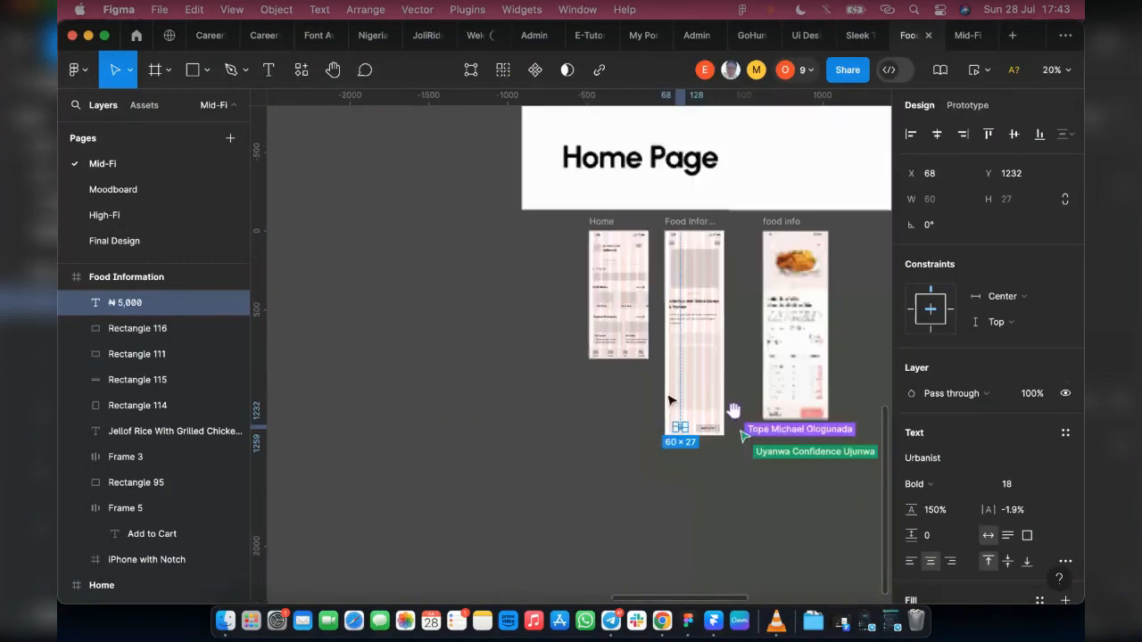
{"action": "scroll", "coordinate": [701, 263], "scroll_direction": "up", "scroll_amount": 2}
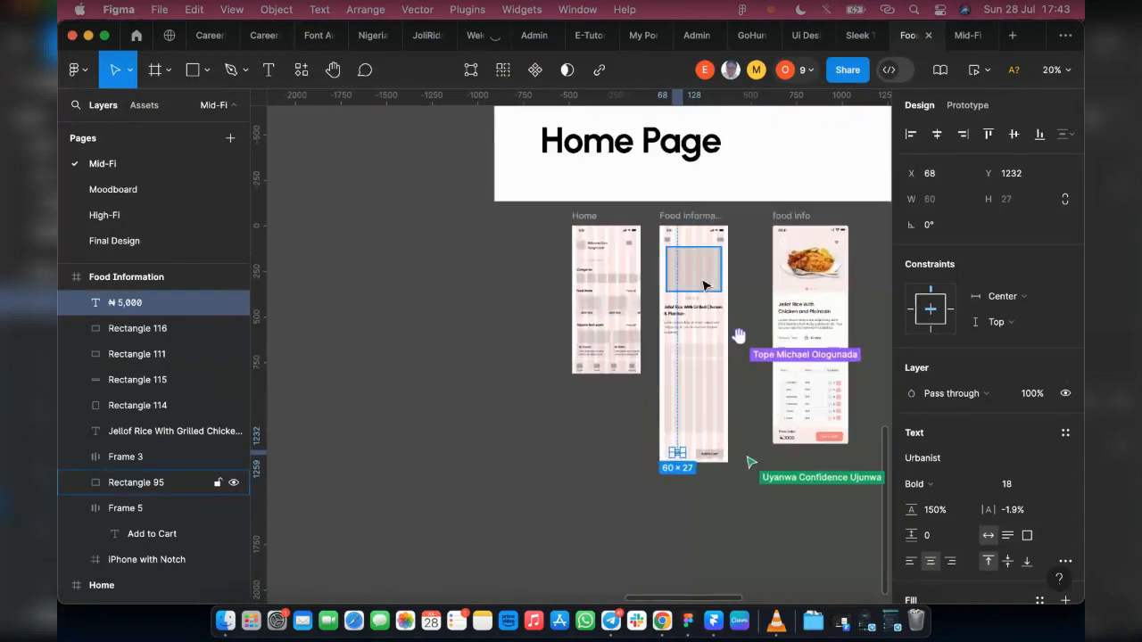
{"action": "scroll", "coordinate": [683, 318], "scroll_direction": "up", "scroll_amount": 3}
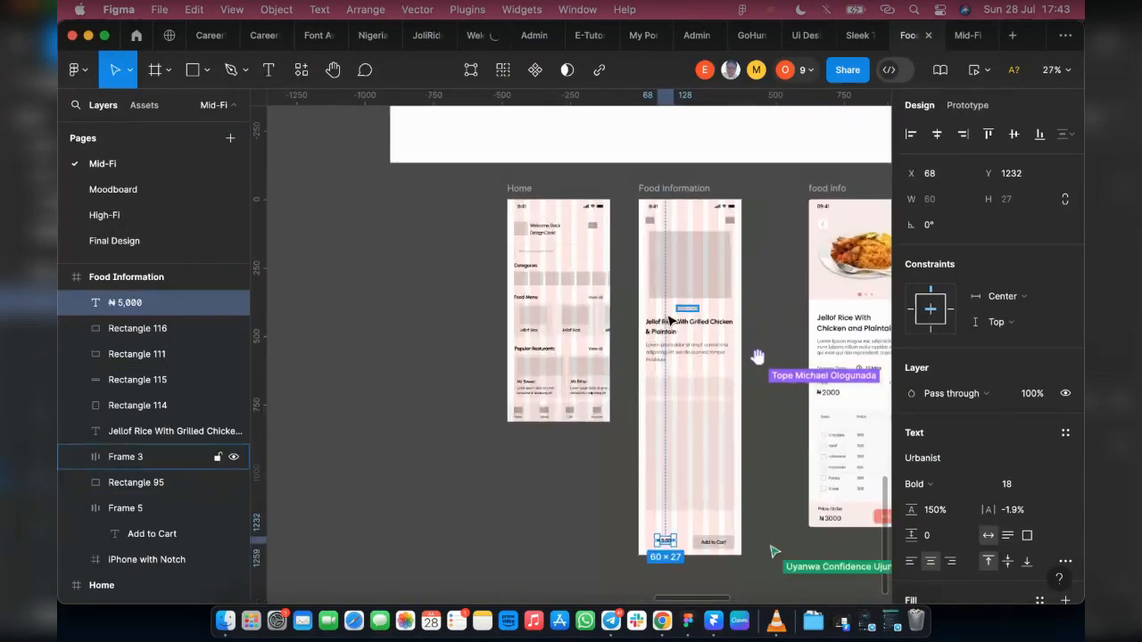
{"action": "left_click", "coordinate": [654, 335]}
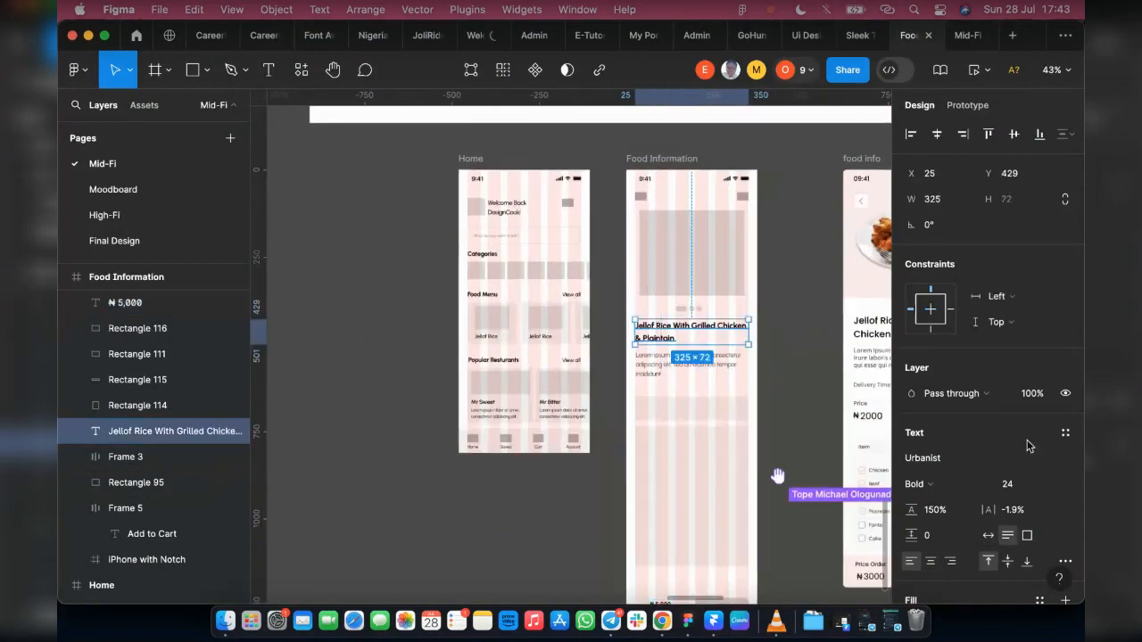
{"action": "scroll", "coordinate": [729, 434], "scroll_direction": "down", "scroll_amount": 5}
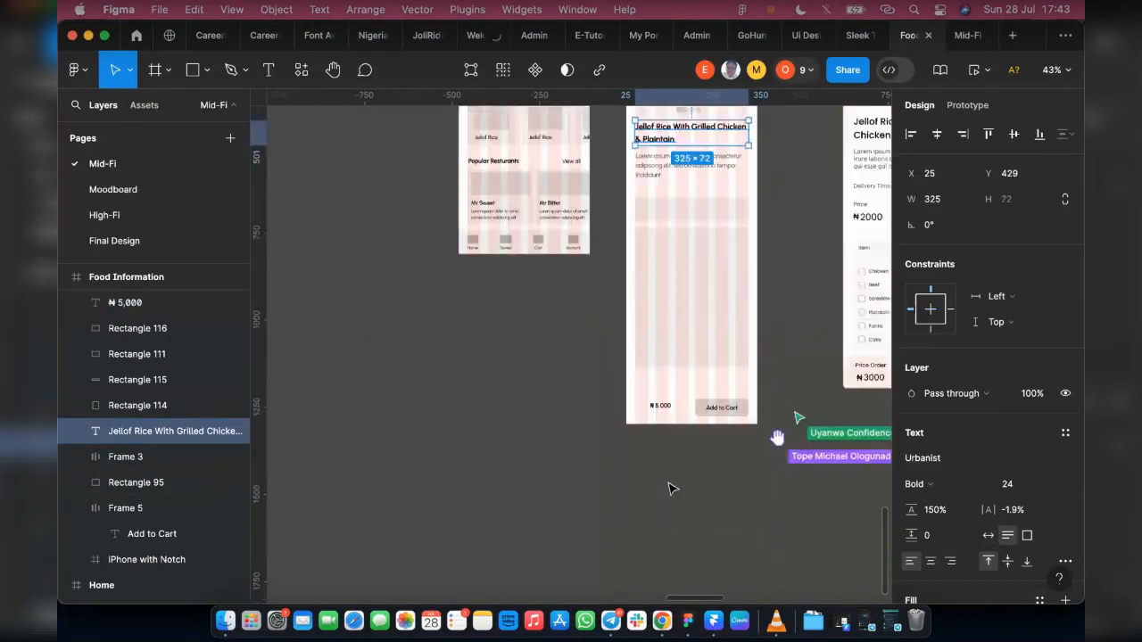
{"action": "scroll", "coordinate": [657, 368], "scroll_direction": "up", "scroll_amount": 10}
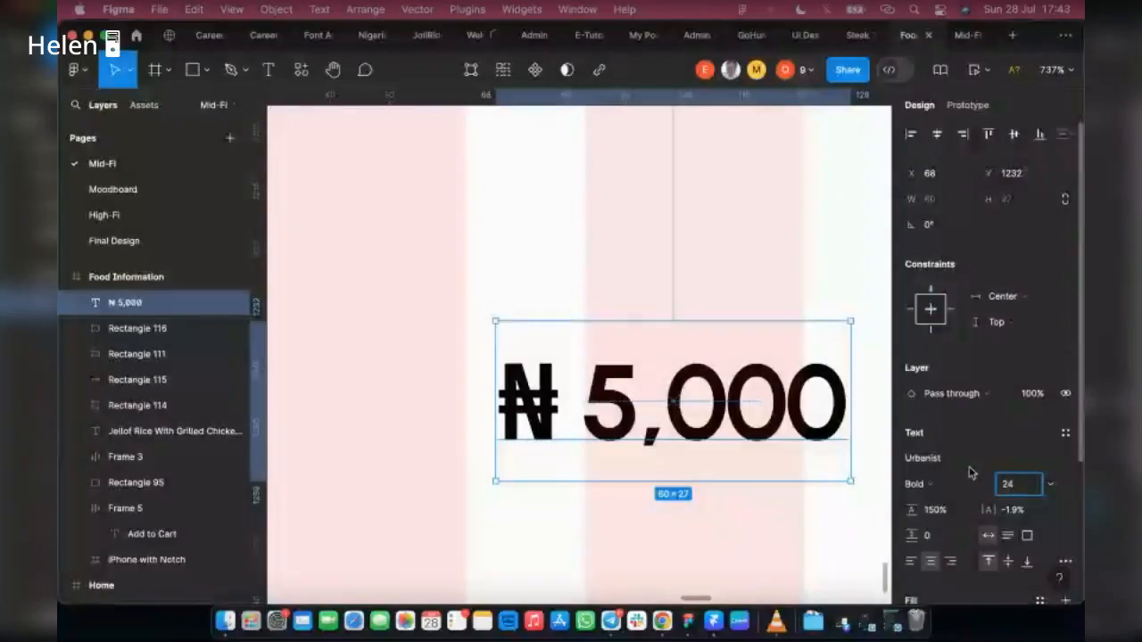
{"action": "key", "text": "Return"}
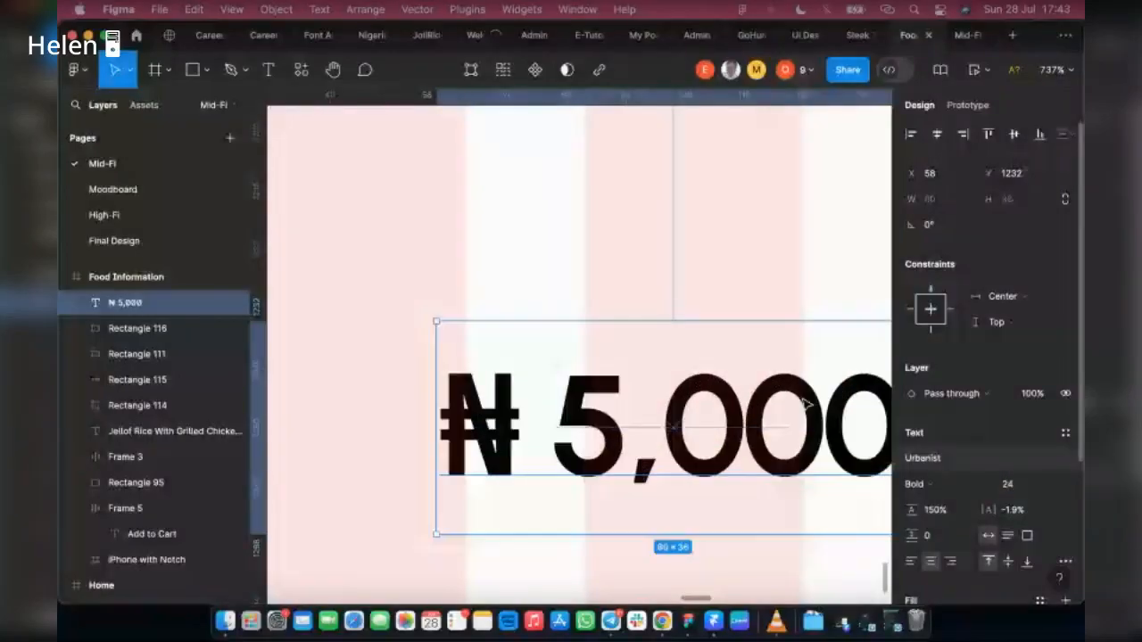
Step: Move the ₦ 5,000 text toward the left margin of the Food Information frame, at about X 31, Y 1239
{"action": "scroll", "coordinate": [663, 301], "scroll_direction": "down", "scroll_amount": 5}
{"action": "scroll", "coordinate": [652, 306], "scroll_direction": "down", "scroll_amount": 4}
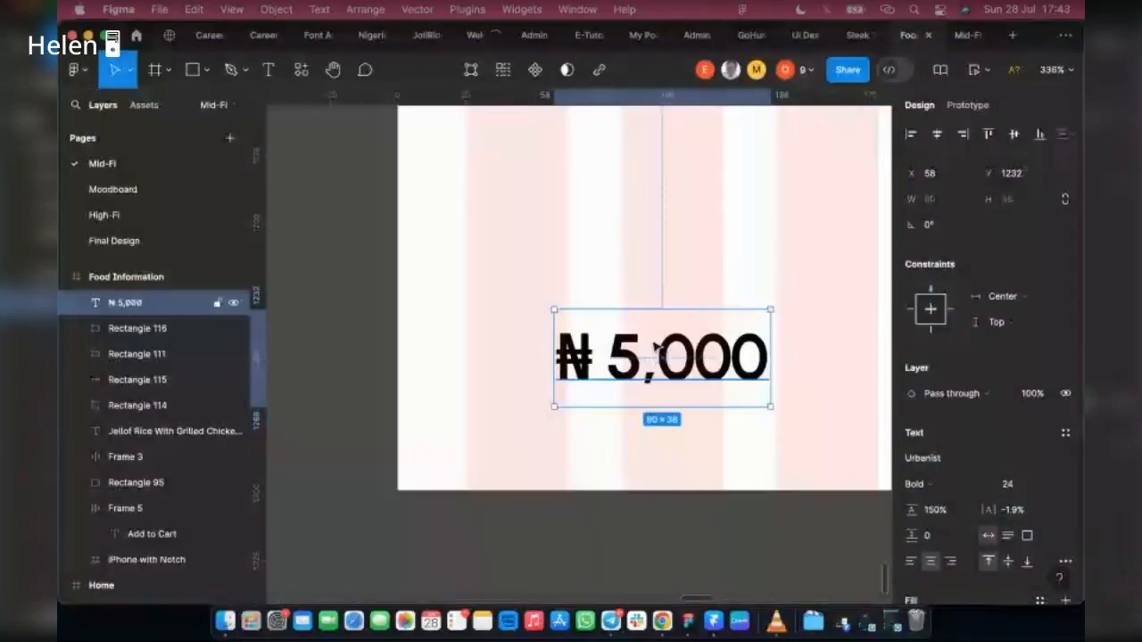
{"action": "scroll", "coordinate": [641, 361], "scroll_direction": "right", "scroll_amount": 3}
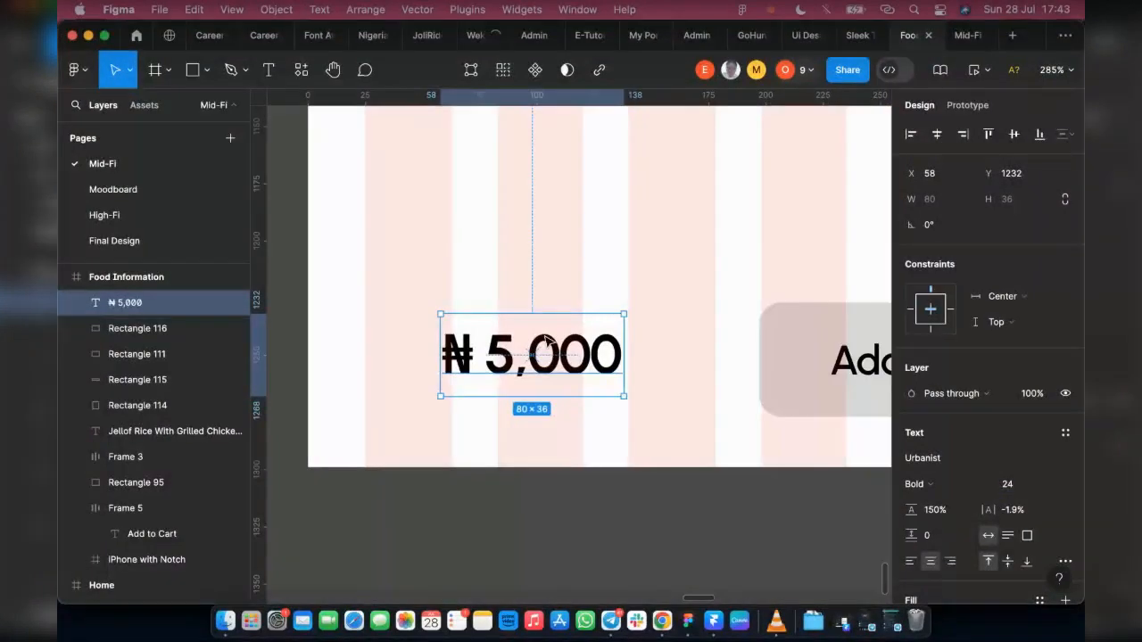
{"action": "scroll", "coordinate": [457, 352], "scroll_direction": "down", "scroll_amount": 15}
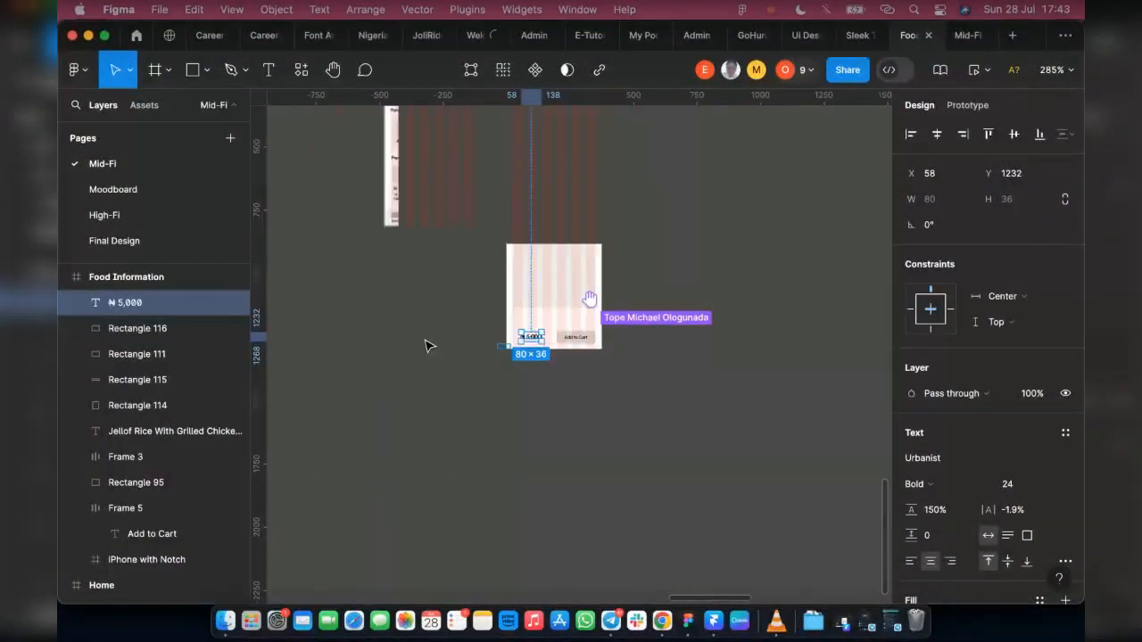
{"action": "scroll", "coordinate": [492, 327], "scroll_direction": "up", "scroll_amount": 10}
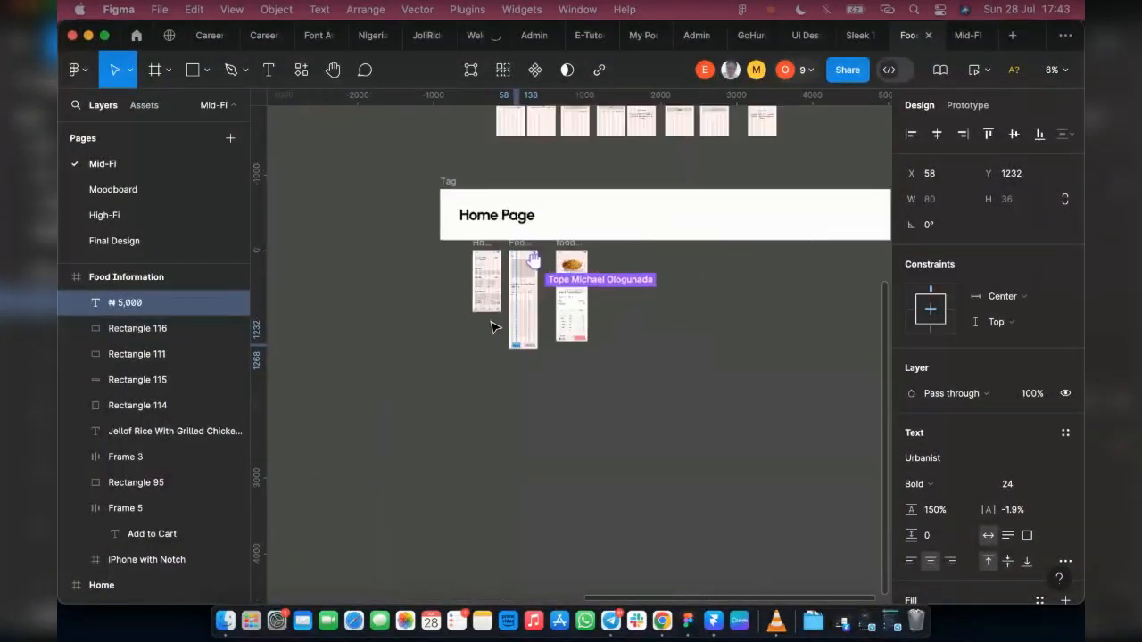
{"action": "scroll", "coordinate": [571, 442], "scroll_direction": "up", "scroll_amount": 2}
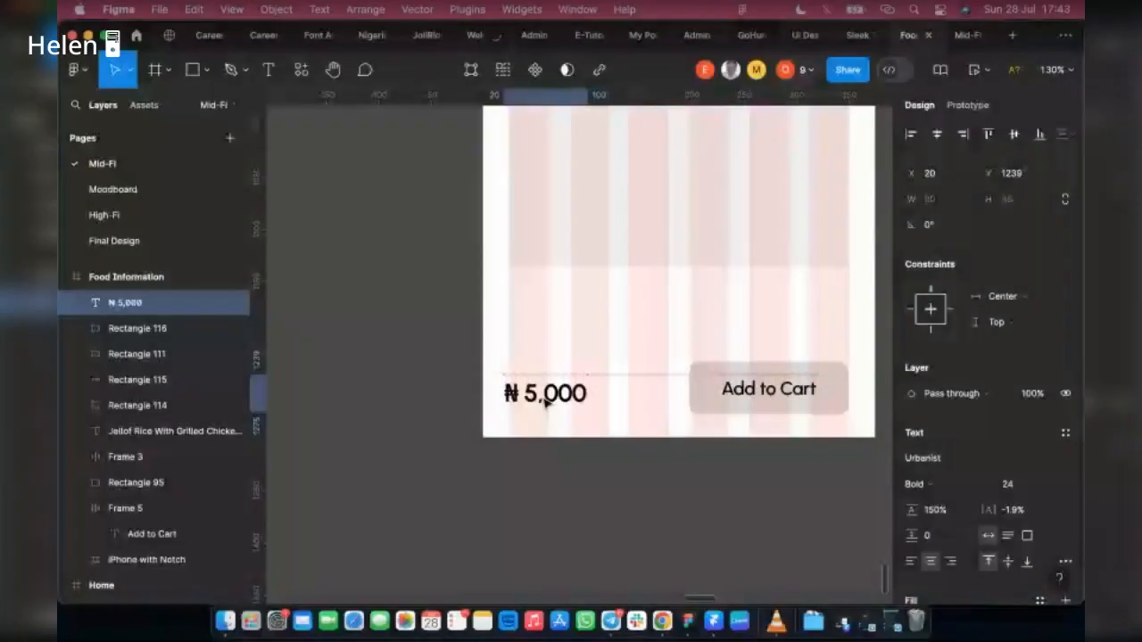
{"action": "left_click_drag", "start_coordinate": [546, 402], "coordinate": [557, 401]}
Step: Copy the lorem ipsum description under the dish title and paste it on the canvas below the Food Information frame
{"action": "scroll", "coordinate": [603, 296], "scroll_direction": "up", "scroll_amount": 3}
{"action": "scroll", "coordinate": [604, 295], "scroll_direction": "up", "scroll_amount": 5}
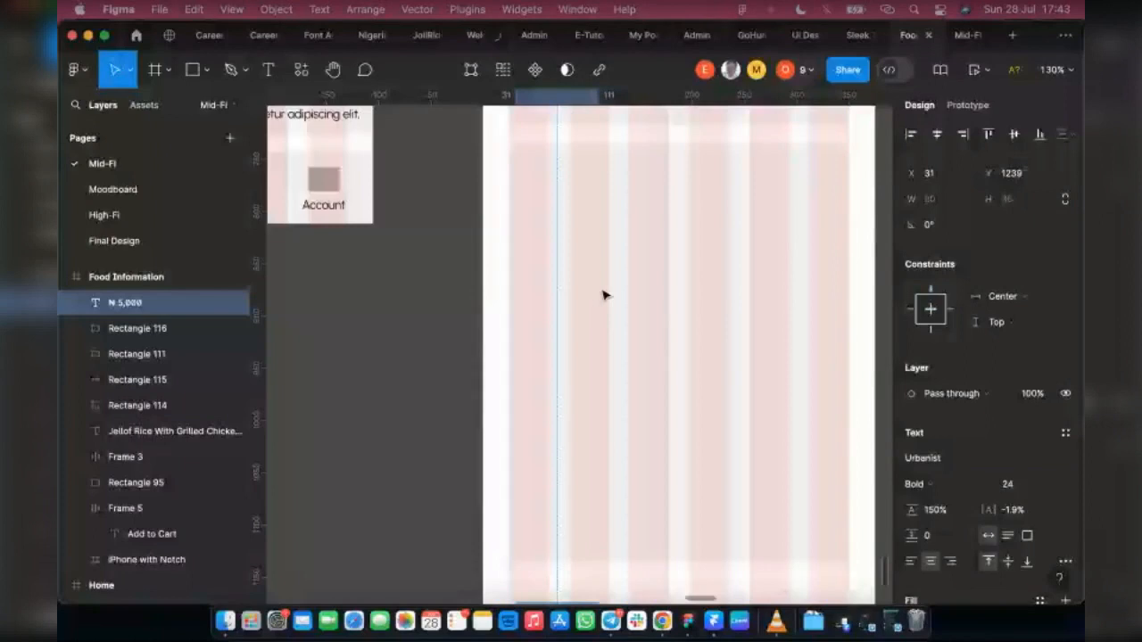
{"action": "scroll", "coordinate": [603, 295], "scroll_direction": "up", "scroll_amount": 9}
{"action": "left_click", "coordinate": [589, 264]}
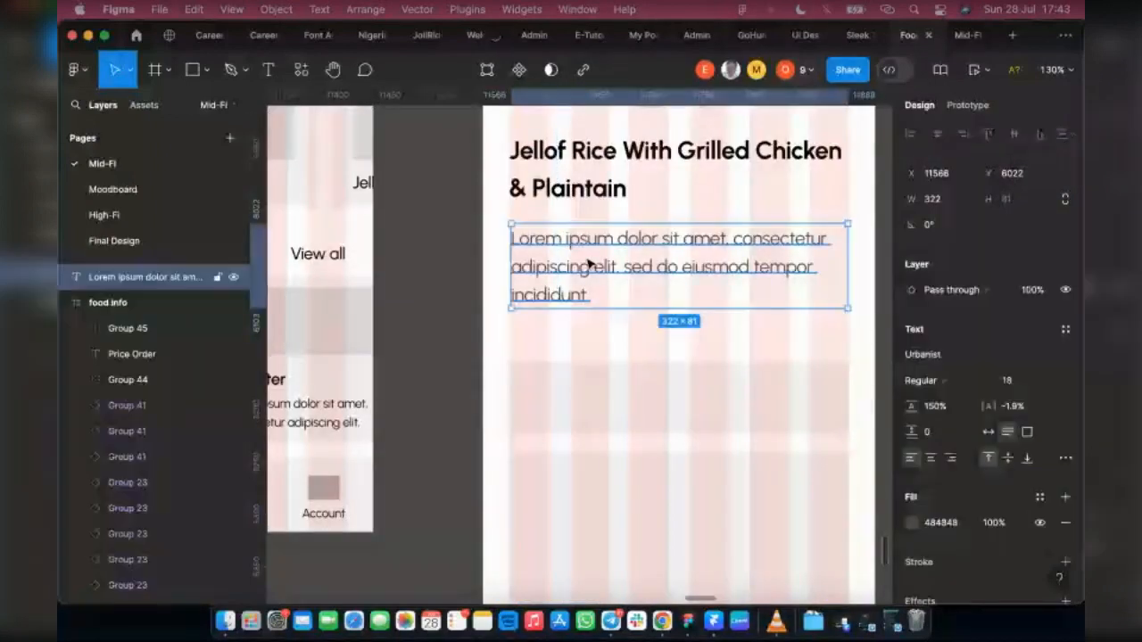
{"action": "scroll", "coordinate": [589, 264], "scroll_direction": "down", "scroll_amount": 20}
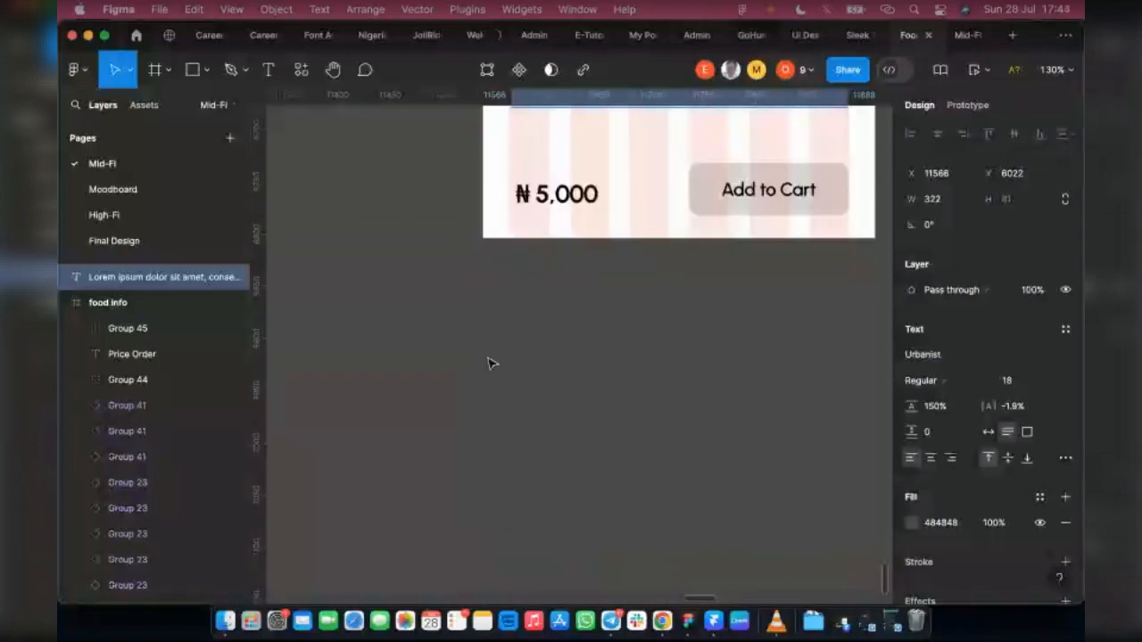
{"action": "left_click", "coordinate": [475, 379]}
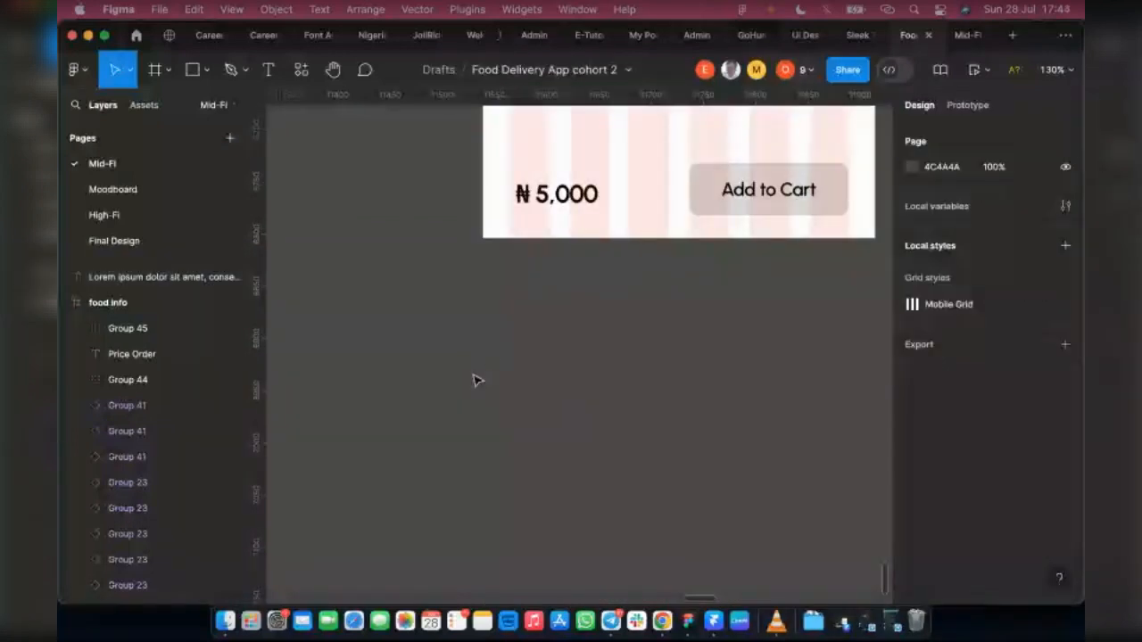
{"action": "key", "text": "cmd+v"}
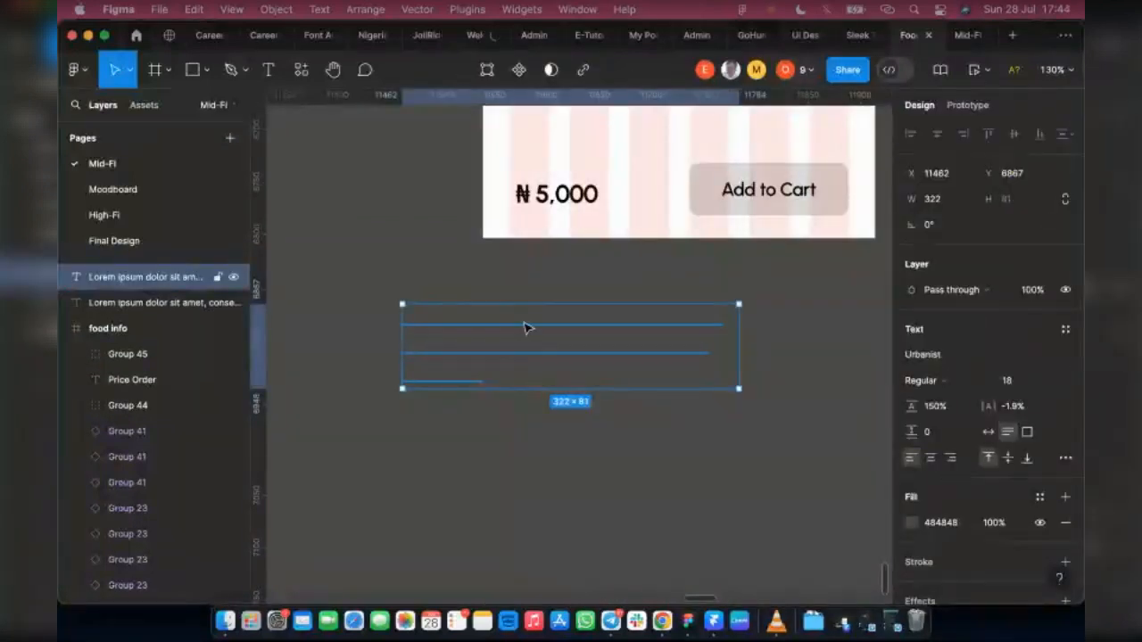
Step: Reword the pasted text as "Place Order" and position it just above the price, at about X 21, Y 1212
{"action": "key", "text": "Return"}
{"action": "type", "text": "Place Order"}
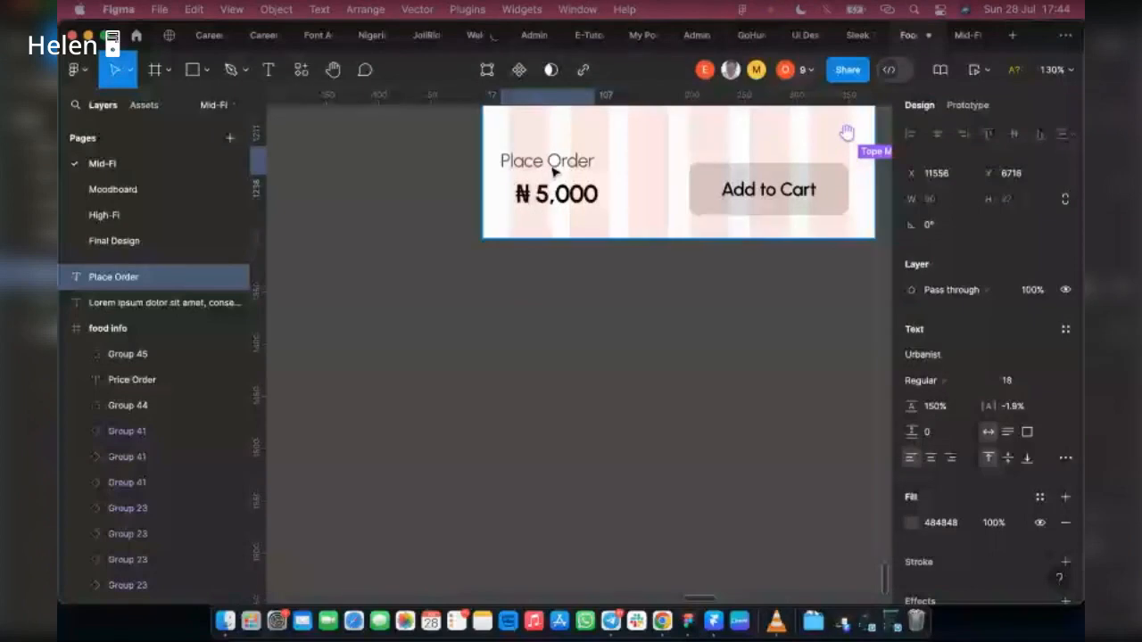
{"action": "left_click_drag", "start_coordinate": [554, 172], "coordinate": [556, 172]}
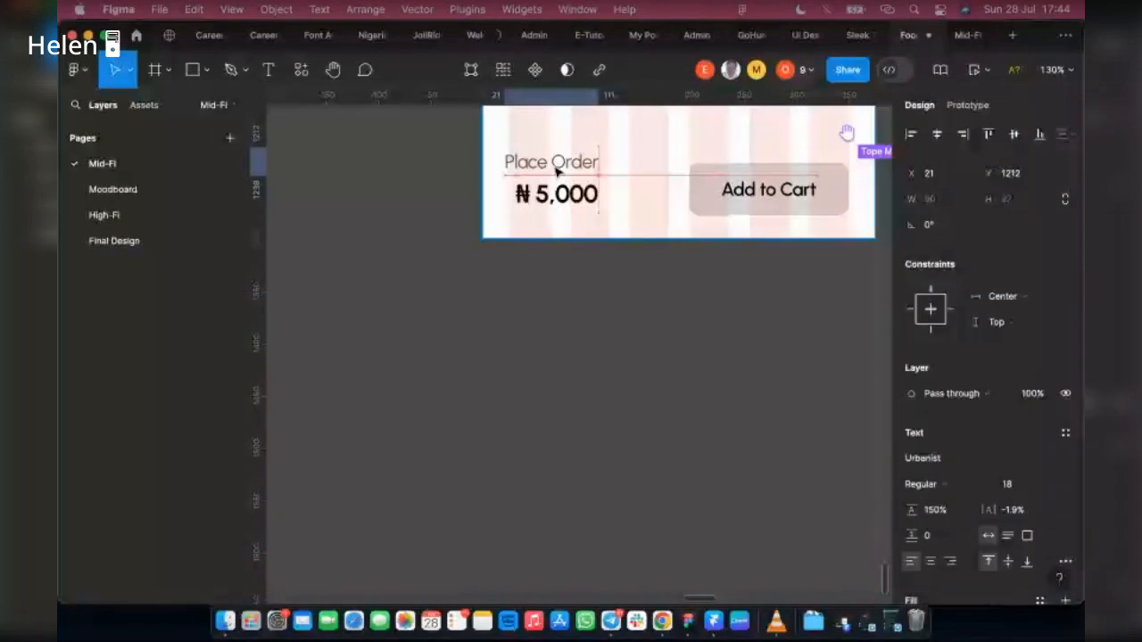
Step: Combine the Place Order and ₦ 5,000 texts in a vertical auto layout with top center alignment
{"action": "left_click", "coordinate": [546, 194], "text": "shift"}
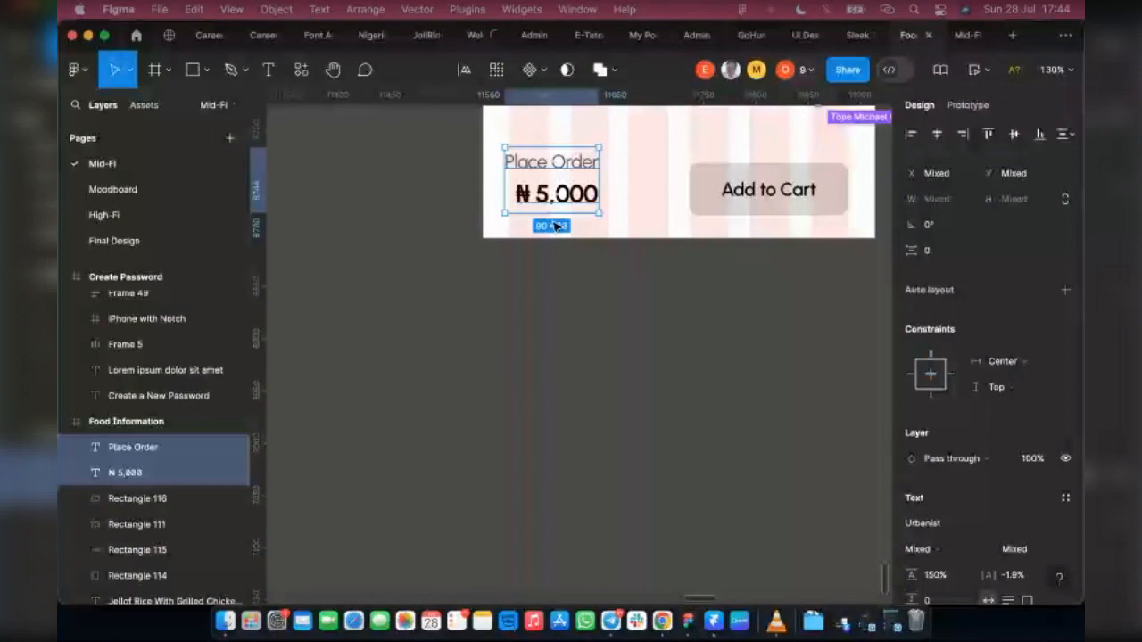
{"action": "key", "text": "shift+a"}
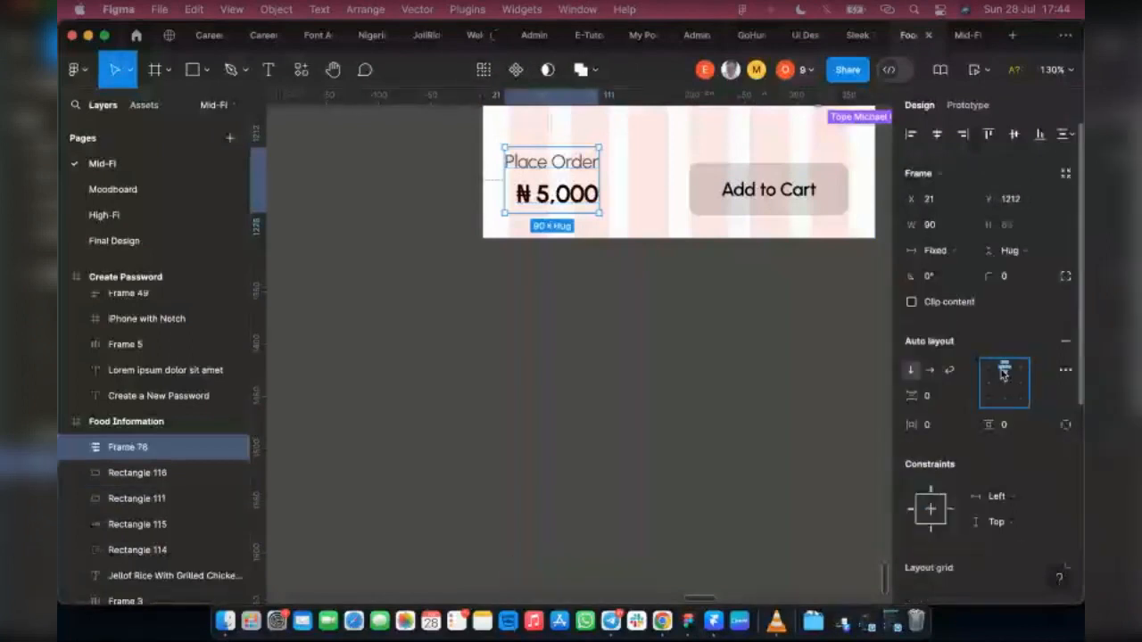
{"action": "left_click", "coordinate": [1004, 370]}
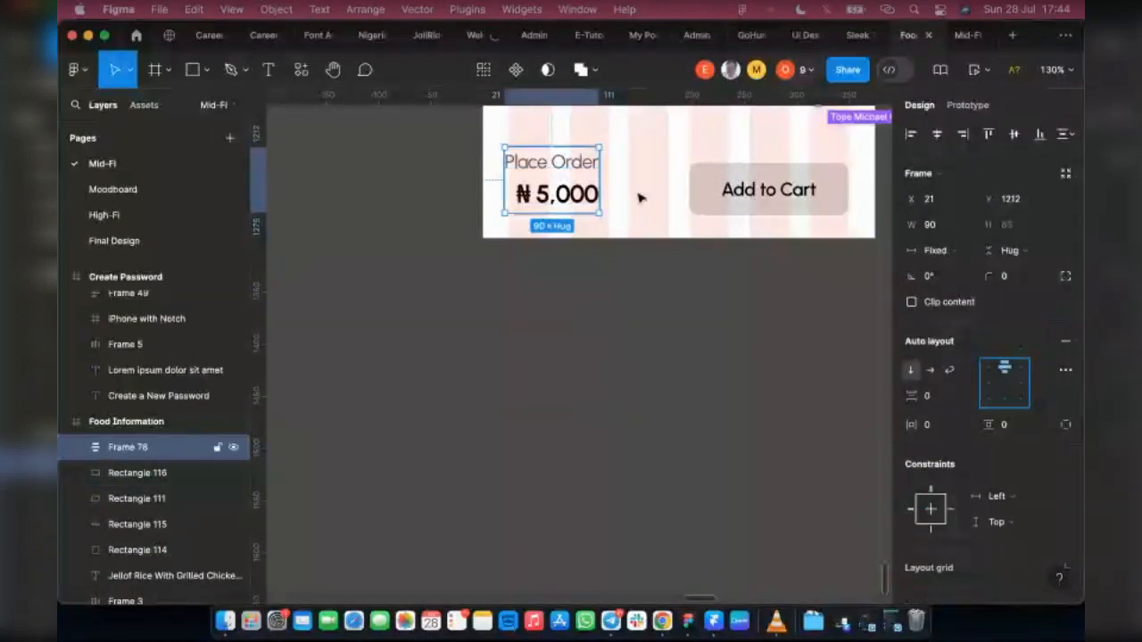
Step: Set both the Place Order and ₦ 5,000 texts to auto width inside the auto layout frame
{"action": "double_click", "coordinate": [585, 161]}
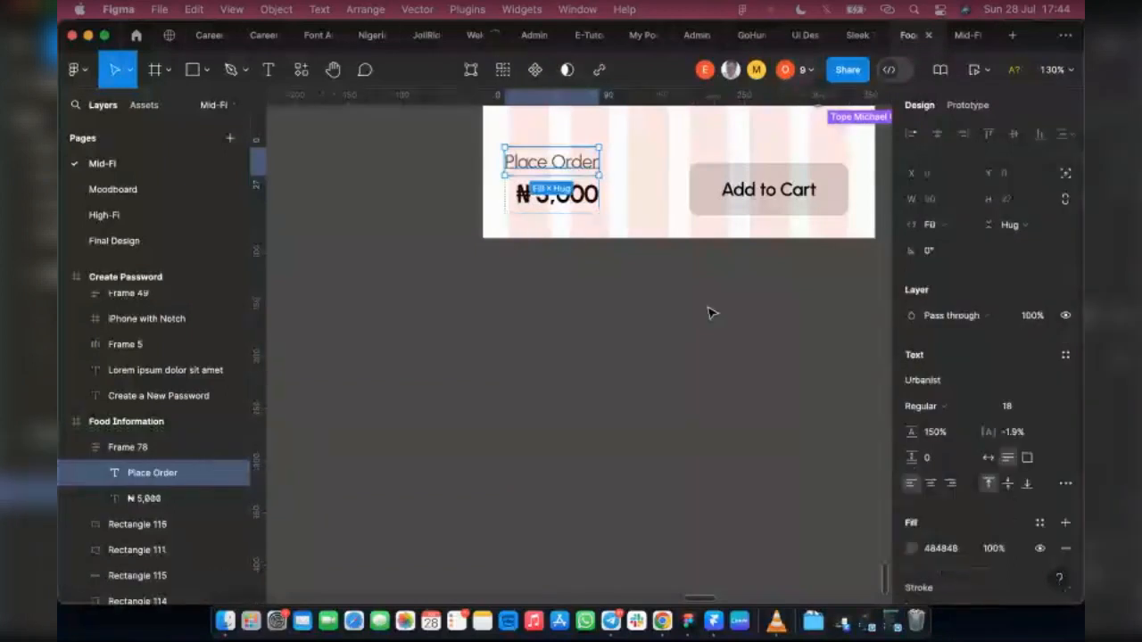
{"action": "left_click", "coordinate": [988, 457]}
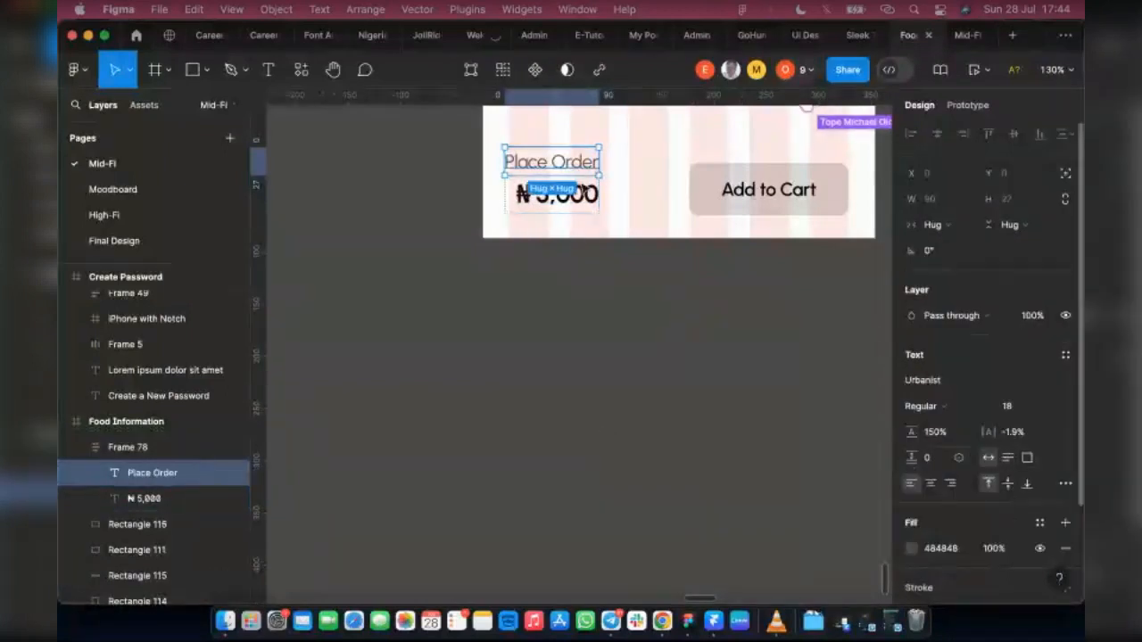
{"action": "left_click", "coordinate": [161, 499]}
{"action": "left_click", "coordinate": [988, 457]}
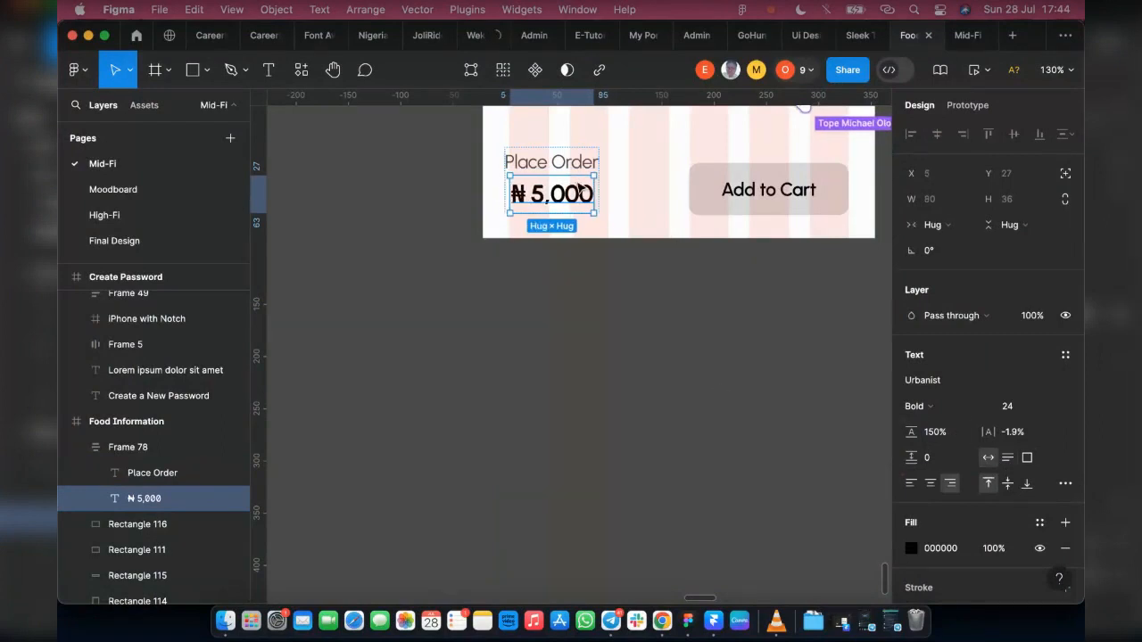
{"action": "key", "text": "Escape"}
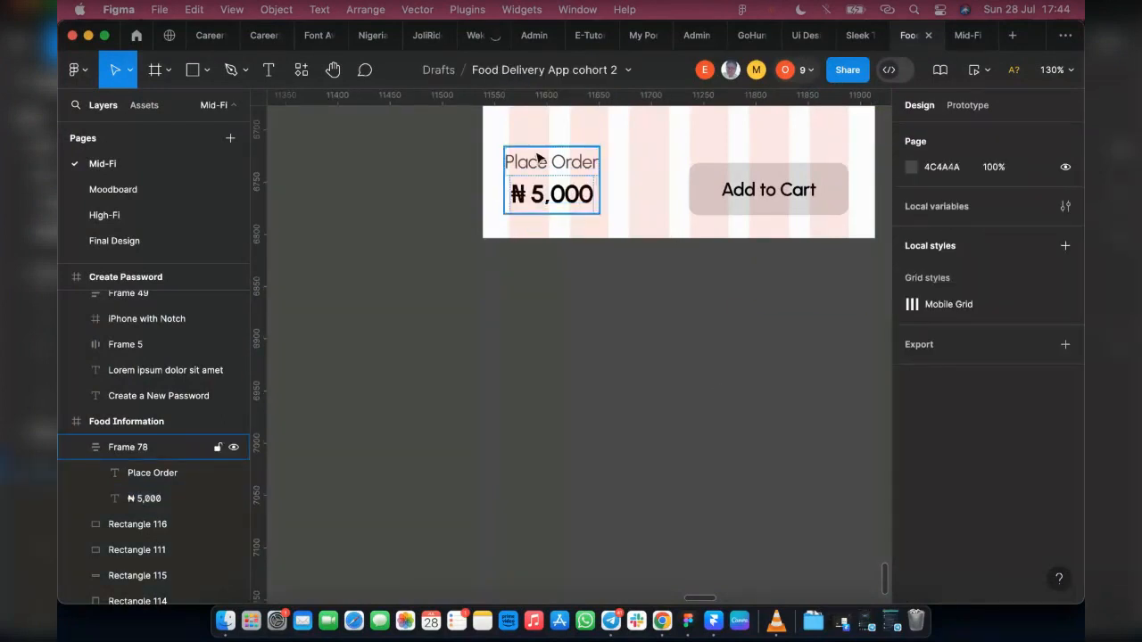
Step: Move the order price frame to about X 34, Y 1214, nudge it 3 px right, and vertically centre the Add to Cart button with it
{"action": "left_click", "coordinate": [539, 158]}
{"action": "left_click_drag", "start_coordinate": [562, 178], "coordinate": [561, 178]}
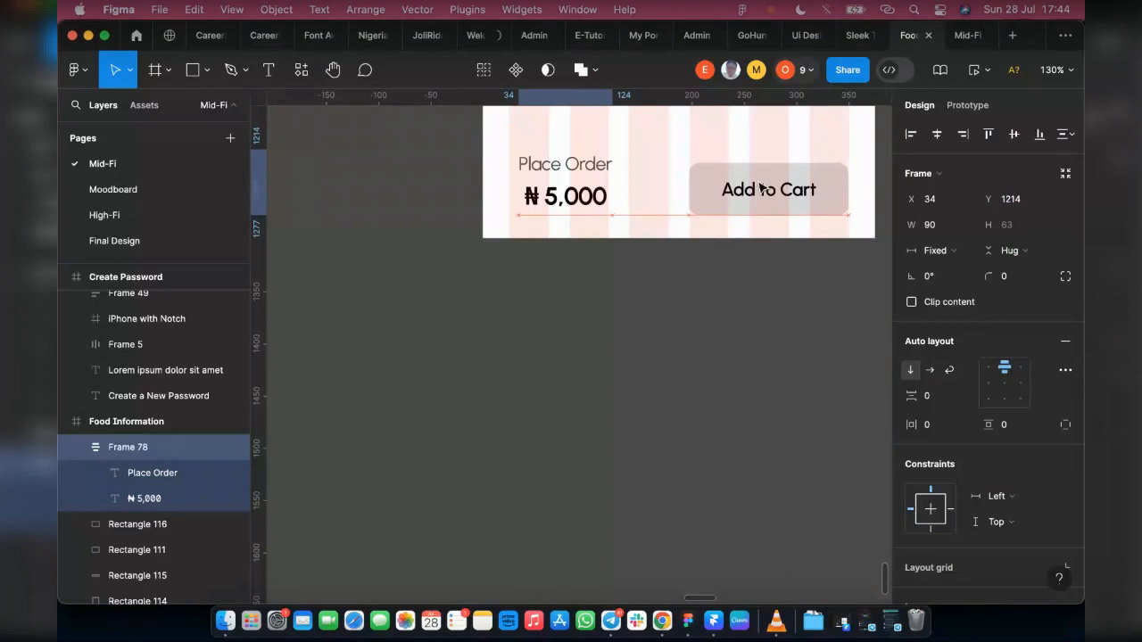
{"action": "key", "text": "Right"}
{"action": "key", "text": "Right"}
{"action": "key", "text": "Right"}
{"action": "key", "text": "Right"}
{"action": "left_click", "coordinate": [698, 197], "text": "shift"}
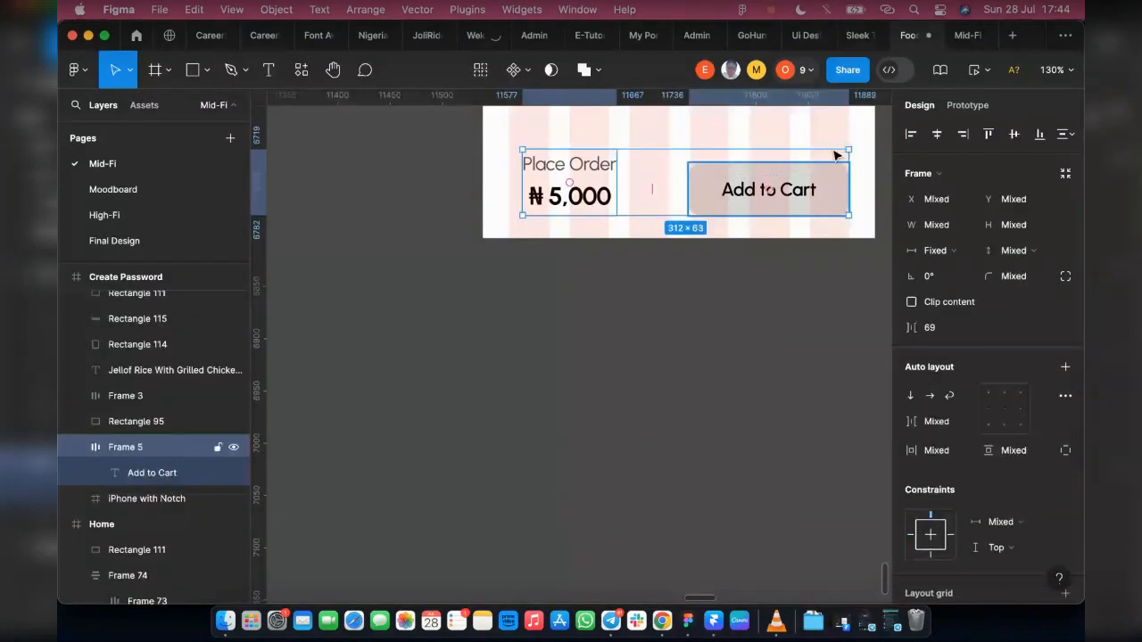
{"action": "left_click", "coordinate": [1014, 135]}
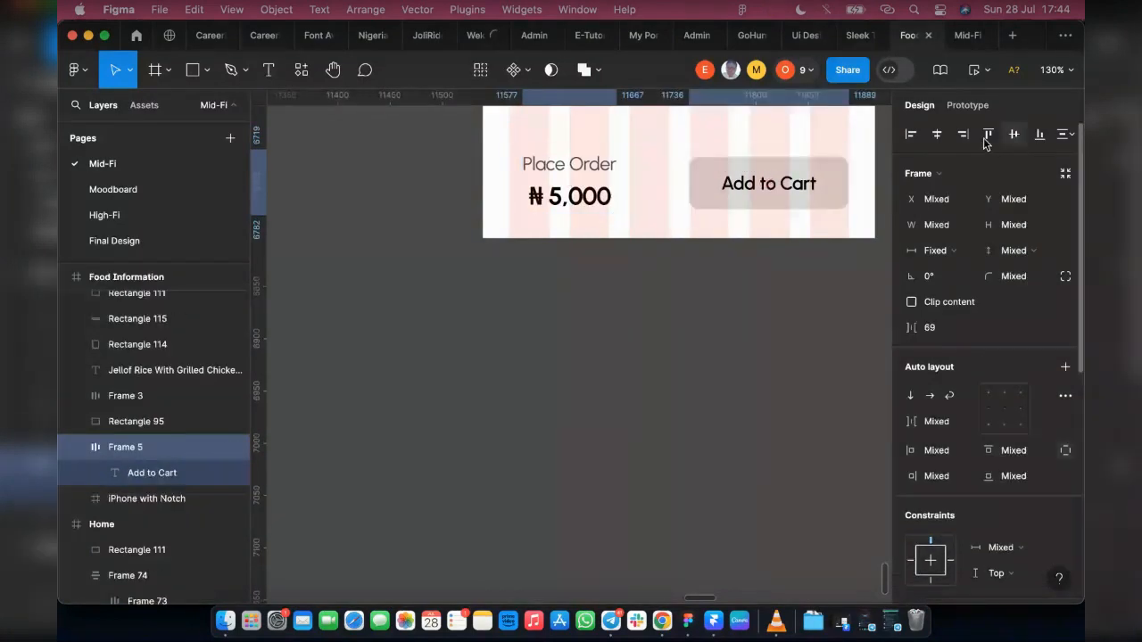
Step: Combine the order price frame and the Add to Cart button in a horizontal auto layout at X 25 with 82 px spacing
{"action": "key", "text": "shift+a"}
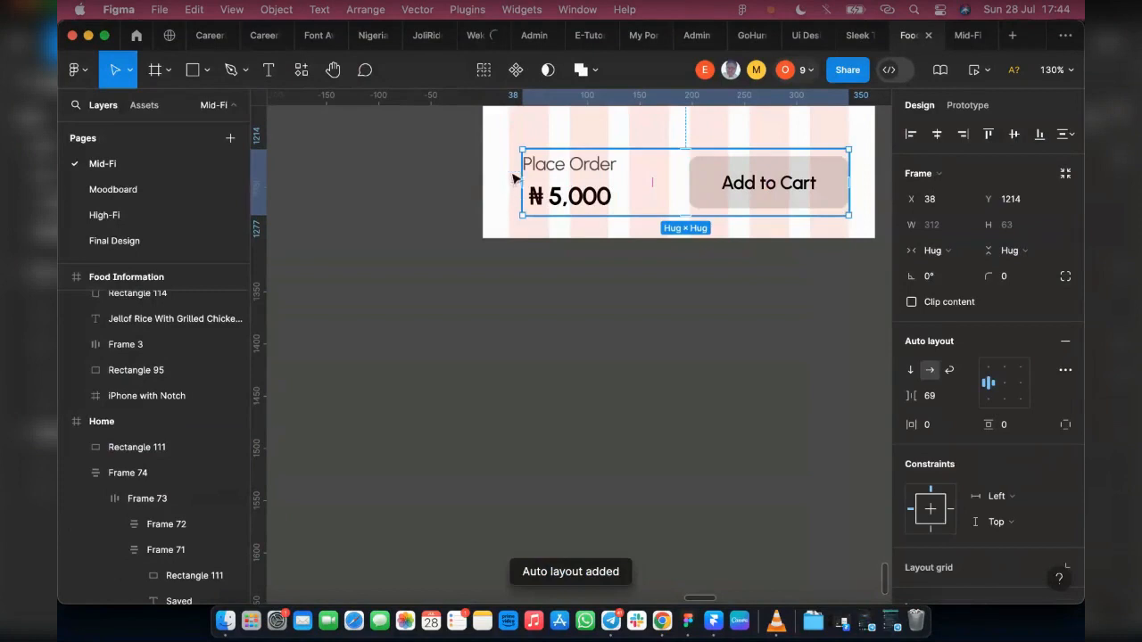
{"action": "left_click_drag", "start_coordinate": [652, 181], "coordinate": [646, 181]}
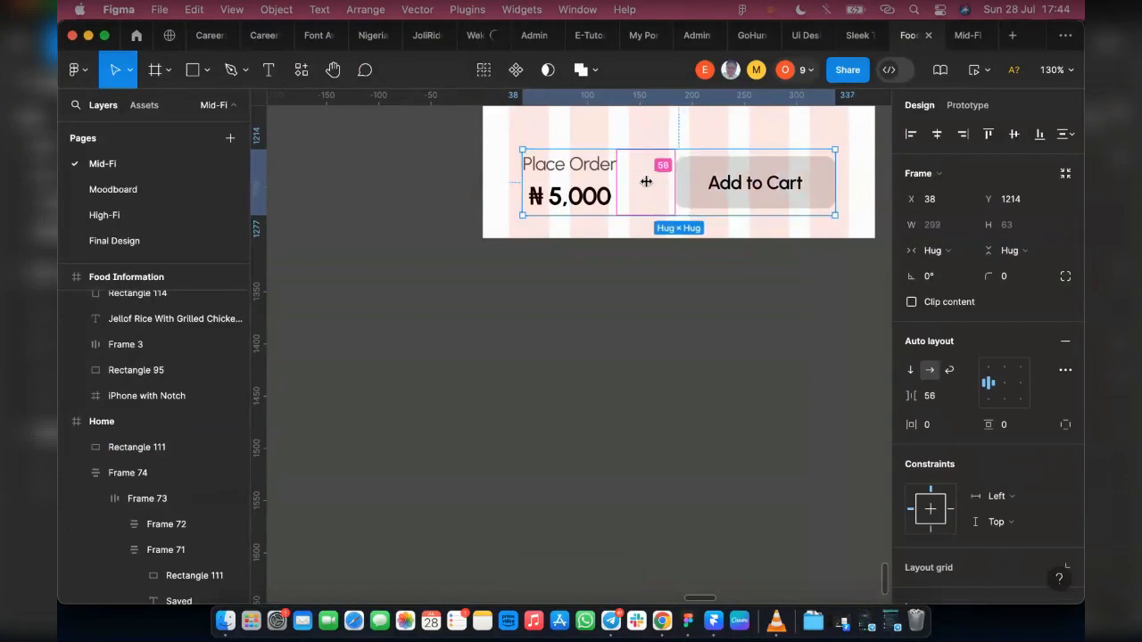
{"action": "key", "text": "super+z"}
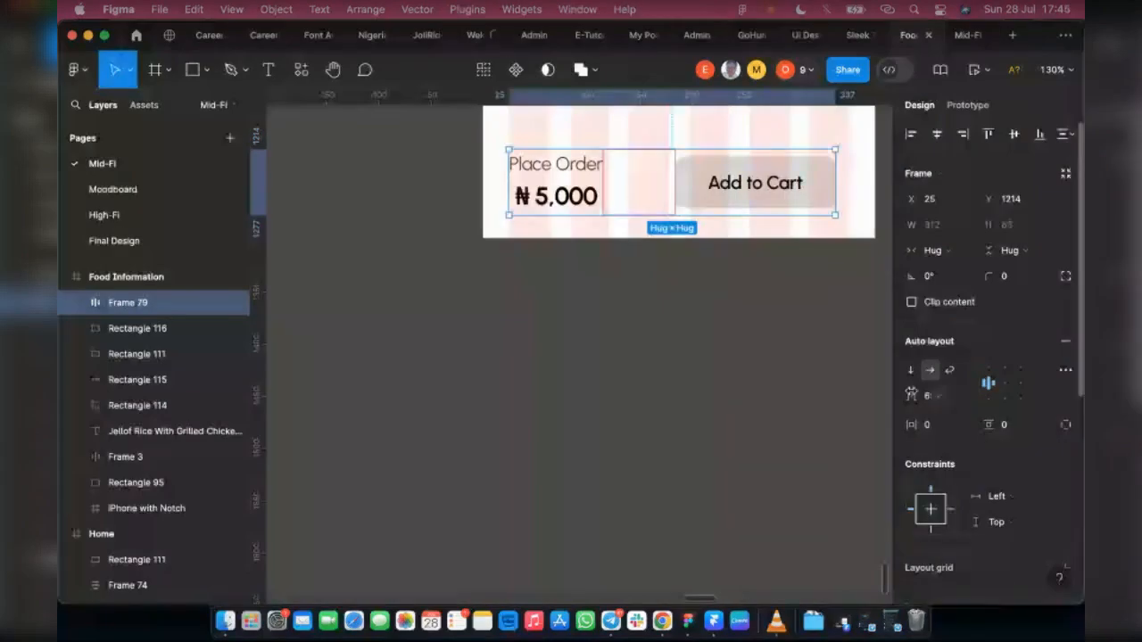
{"action": "left_click_drag", "start_coordinate": [904, 396], "coordinate": [929, 395]}
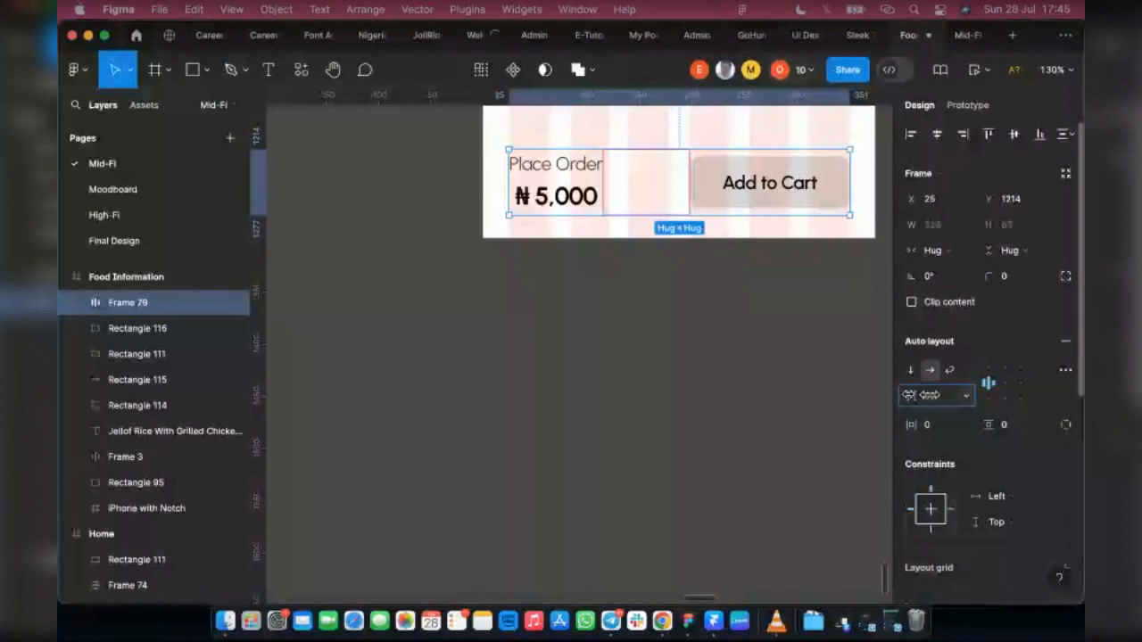
{"action": "left_click_drag", "start_coordinate": [930, 395], "coordinate": [926, 396]}
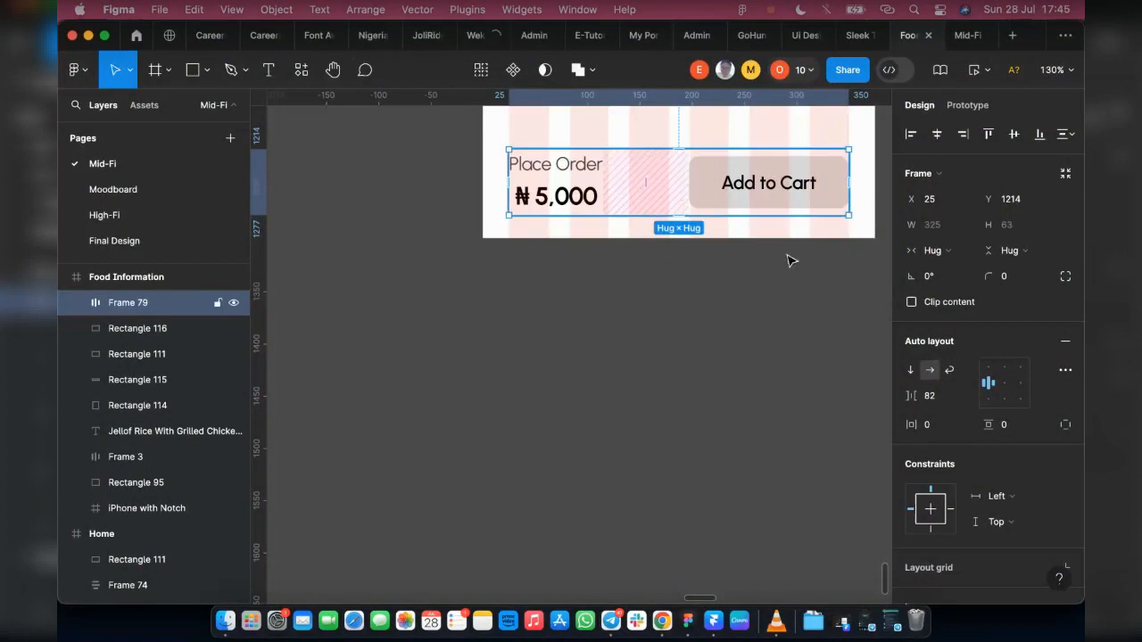
Step: Wrap the row in a centred outer auto layout frame 375 px wide at X 0, and align it to the screen's bottom edge
{"action": "key", "text": "shift+a"}
{"action": "left_click_drag", "start_coordinate": [496, 174], "coordinate": [459, 175]}
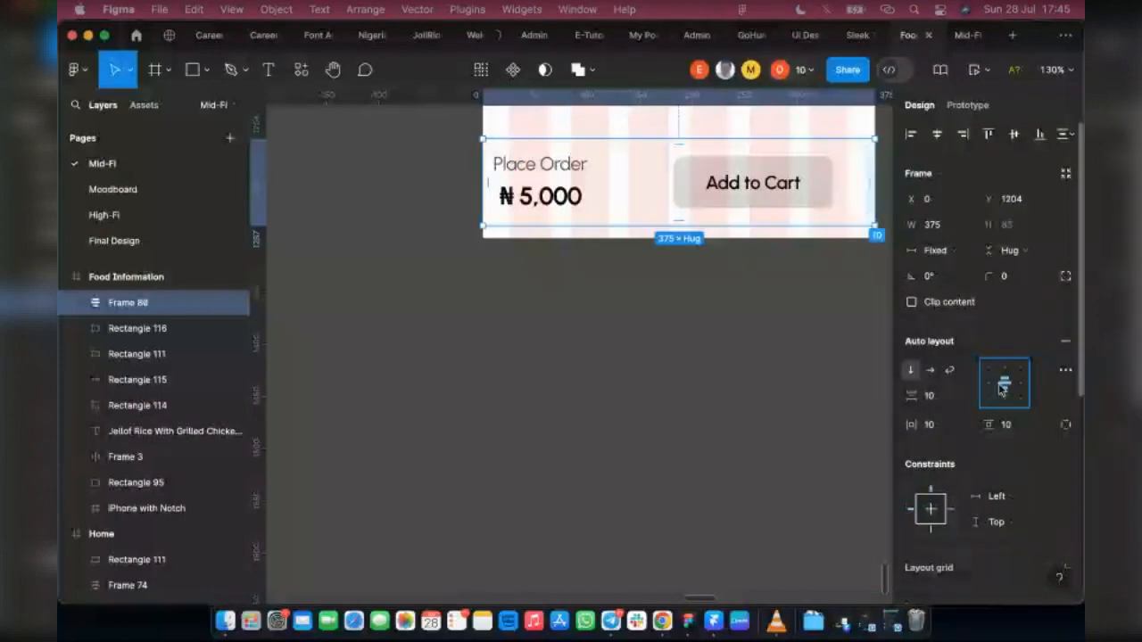
{"action": "left_click", "coordinate": [722, 178]}
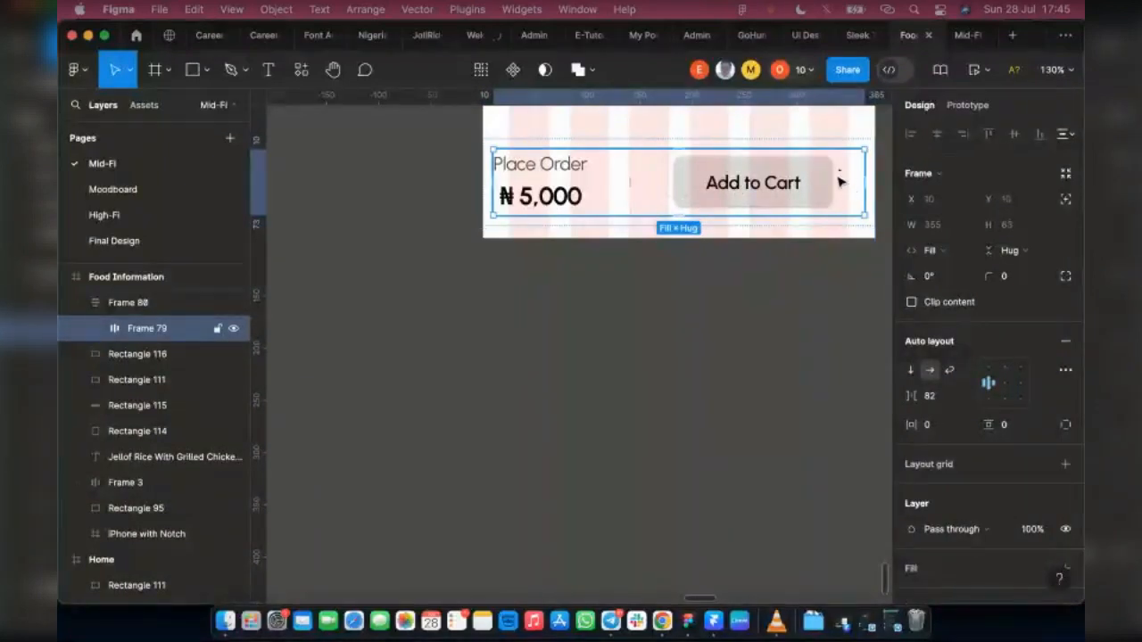
{"action": "left_click", "coordinate": [97, 328]}
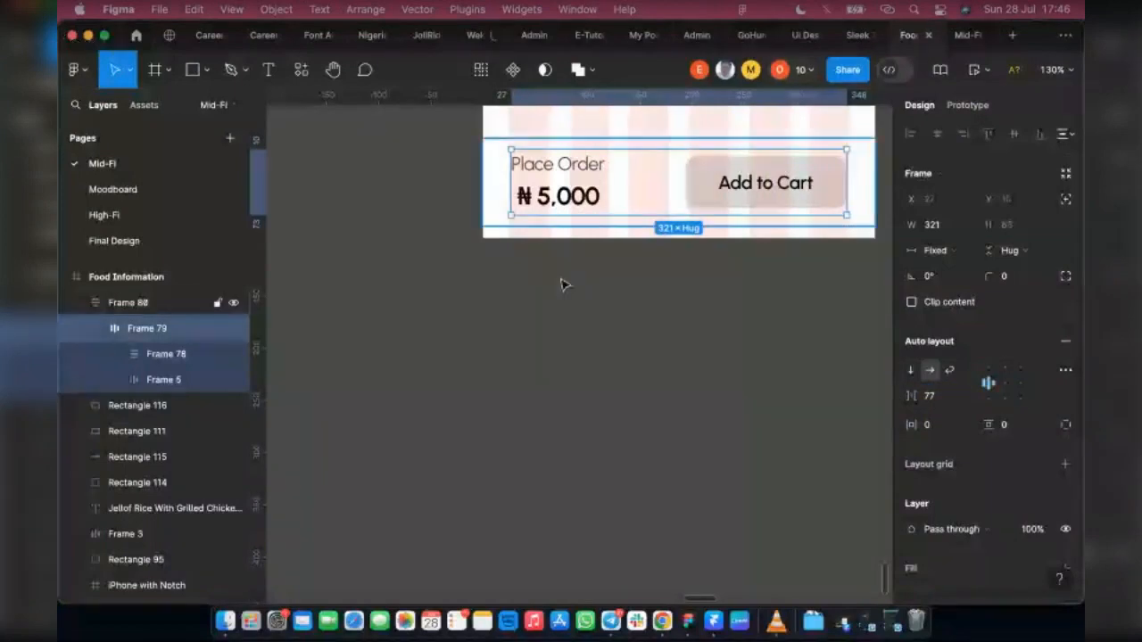
{"action": "left_click", "coordinate": [541, 208]}
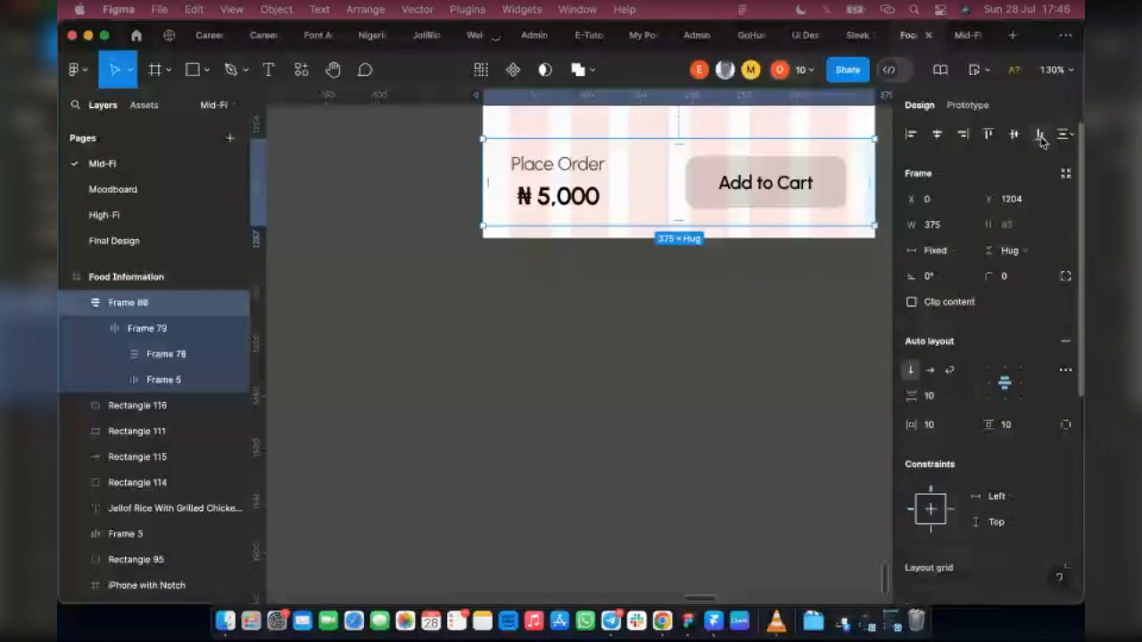
{"action": "left_click", "coordinate": [1041, 135]}
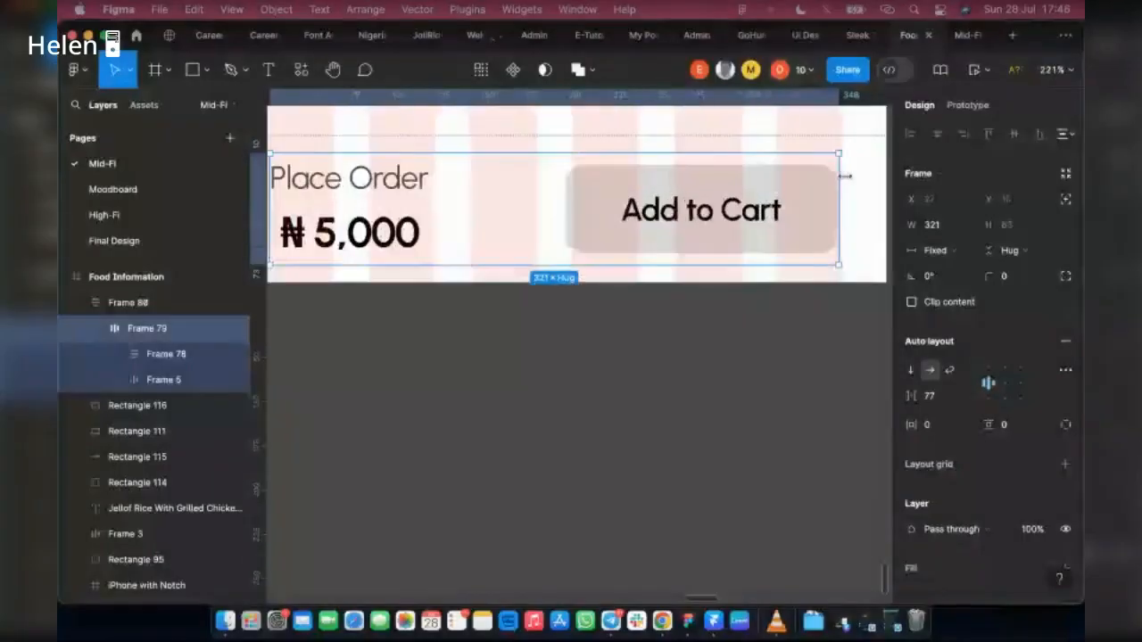
Step: Widen the inner row of the bottom bar to 325 px and set its item spacing to 82
{"action": "scroll", "coordinate": [835, 172], "scroll_direction": "up", "scroll_amount": 5}
{"action": "left_click_drag", "start_coordinate": [835, 172], "coordinate": [839, 172]}
{"action": "scroll", "coordinate": [820, 328], "scroll_direction": "down", "scroll_amount": 3}
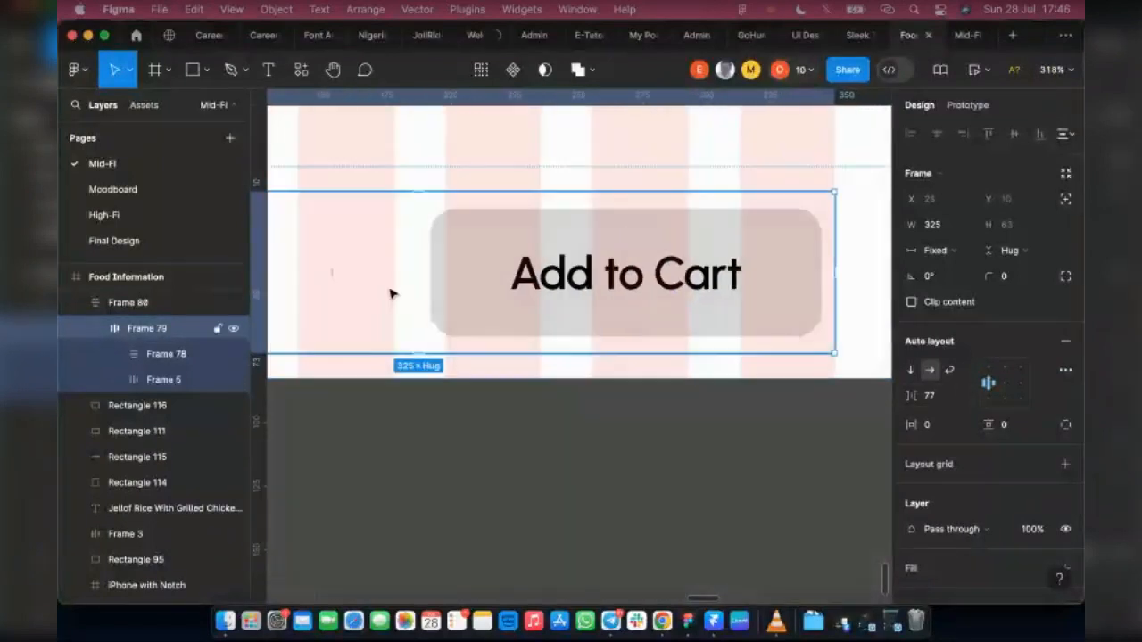
{"action": "scroll", "coordinate": [390, 294], "scroll_direction": "left", "scroll_amount": 5}
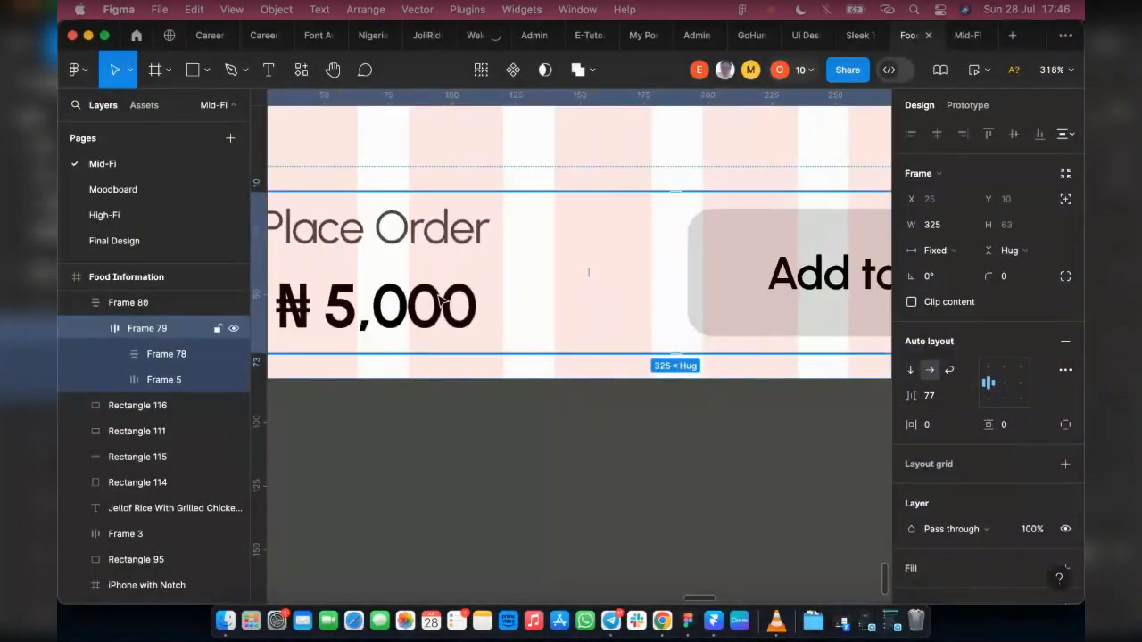
{"action": "scroll", "coordinate": [504, 292], "scroll_direction": "left", "scroll_amount": 5}
{"action": "scroll", "coordinate": [571, 266], "scroll_direction": "right", "scroll_amount": 3}
{"action": "scroll", "coordinate": [643, 348], "scroll_direction": "down", "scroll_amount": 5}
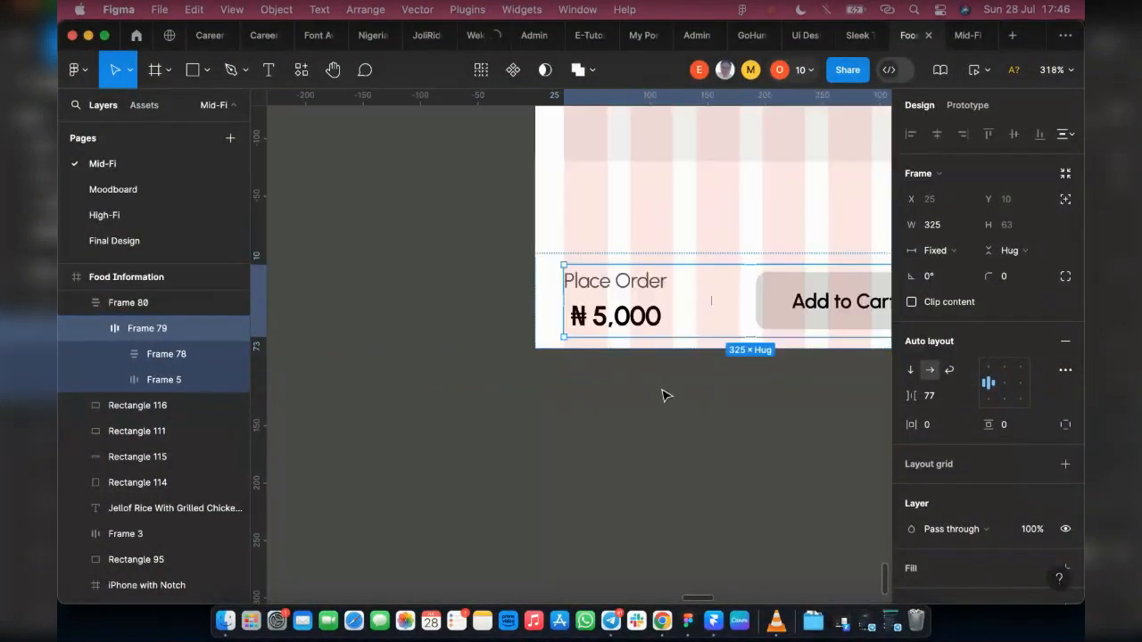
{"action": "scroll", "coordinate": [723, 378], "scroll_direction": "right", "scroll_amount": 3}
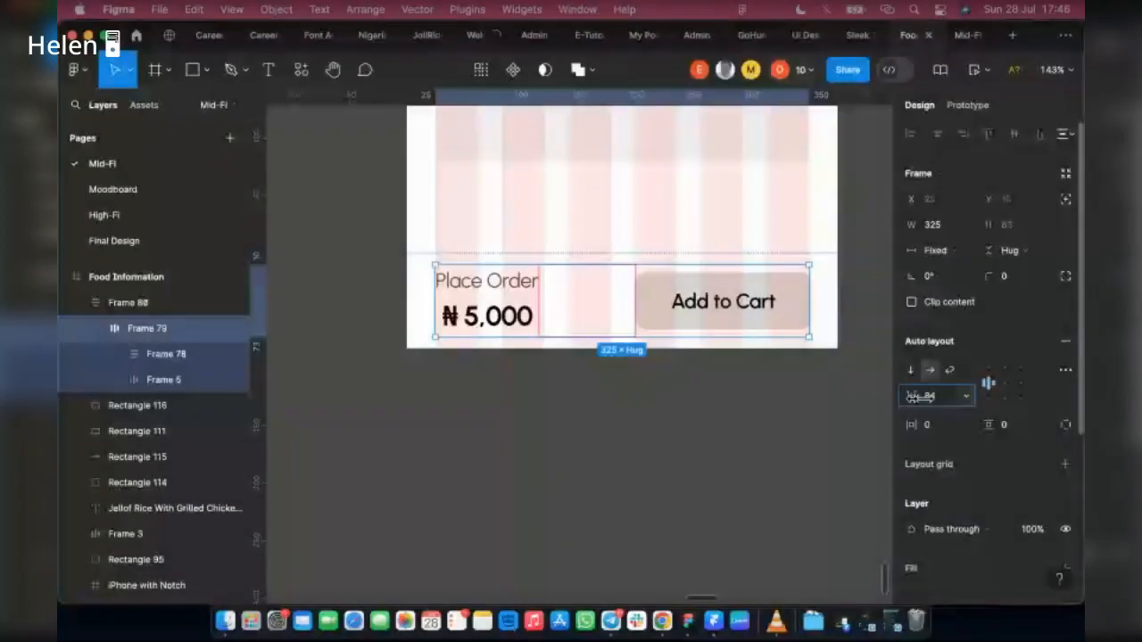
{"action": "left_click_drag", "start_coordinate": [920, 397], "coordinate": [918, 397]}
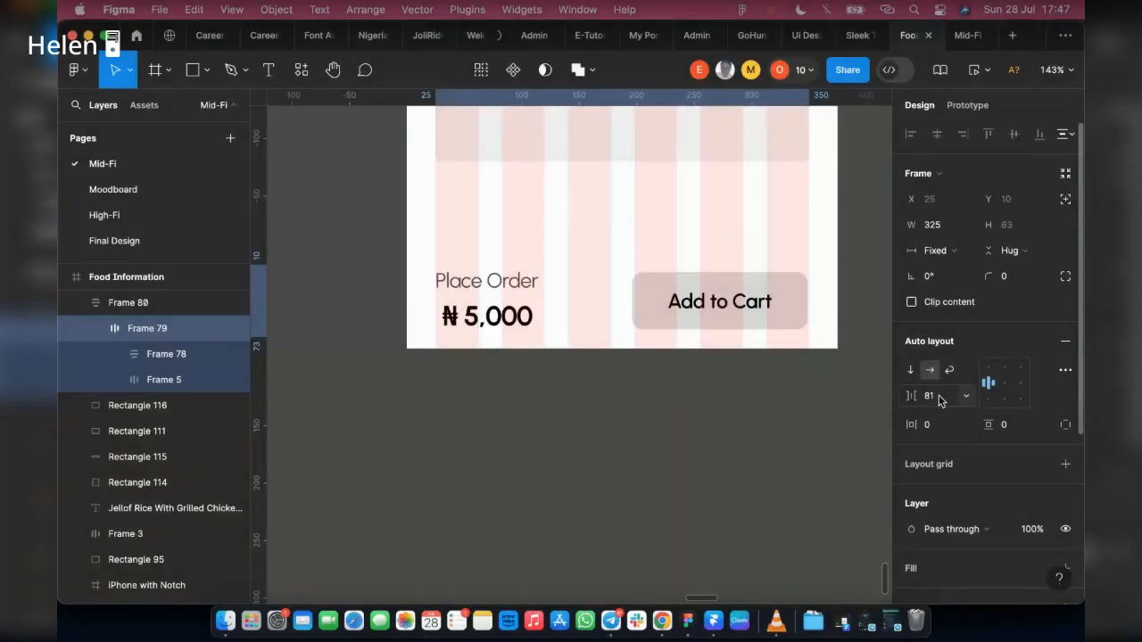
{"action": "key", "text": "Up"}
{"action": "left_click", "coordinate": [848, 378]}
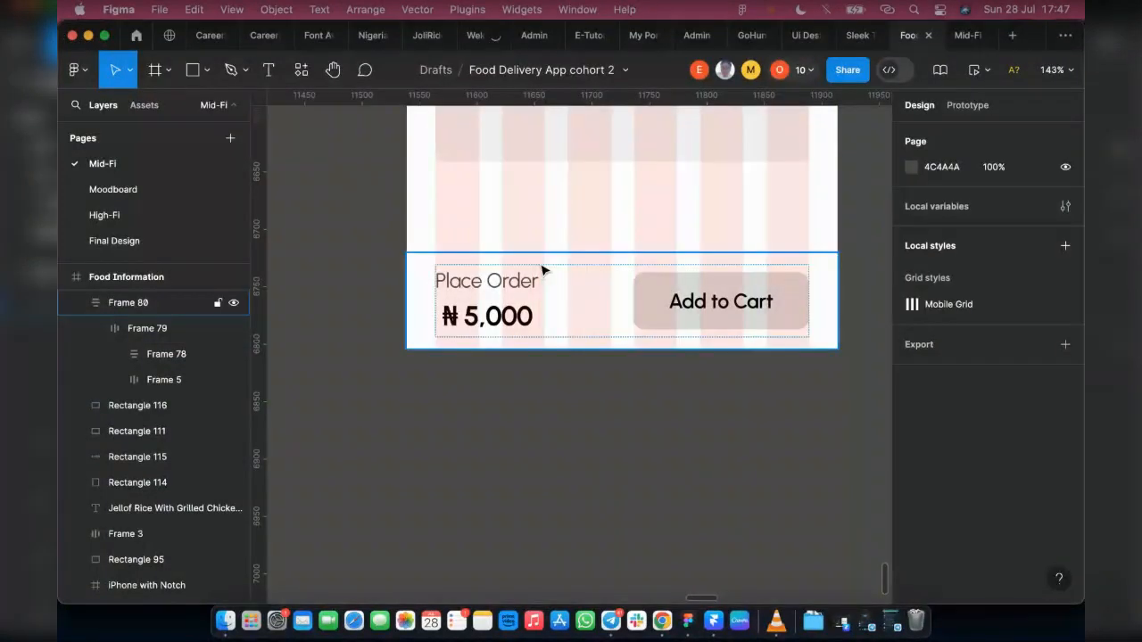
{"action": "left_click", "coordinate": [729, 294]}
{"action": "left_click", "coordinate": [234, 303]}
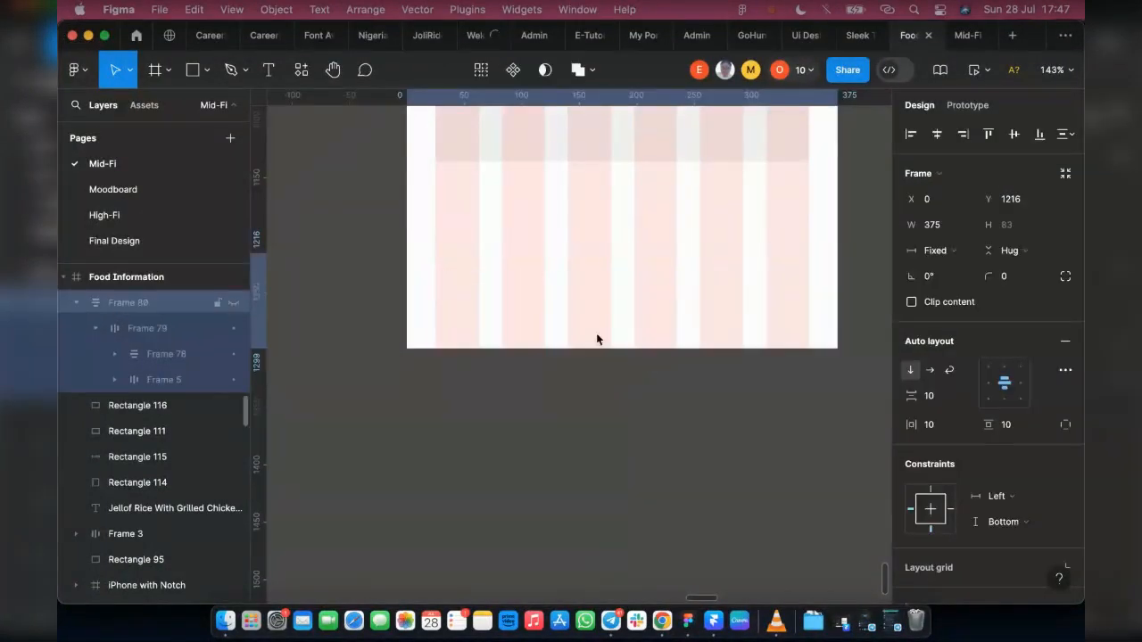
{"action": "key", "text": "super+z"}
Step: Examine the Food Information screen from top to bottom against the coloured Jellof Rice reference design beside it
{"action": "scroll", "coordinate": [658, 434], "scroll_direction": "down", "scroll_amount": 3}
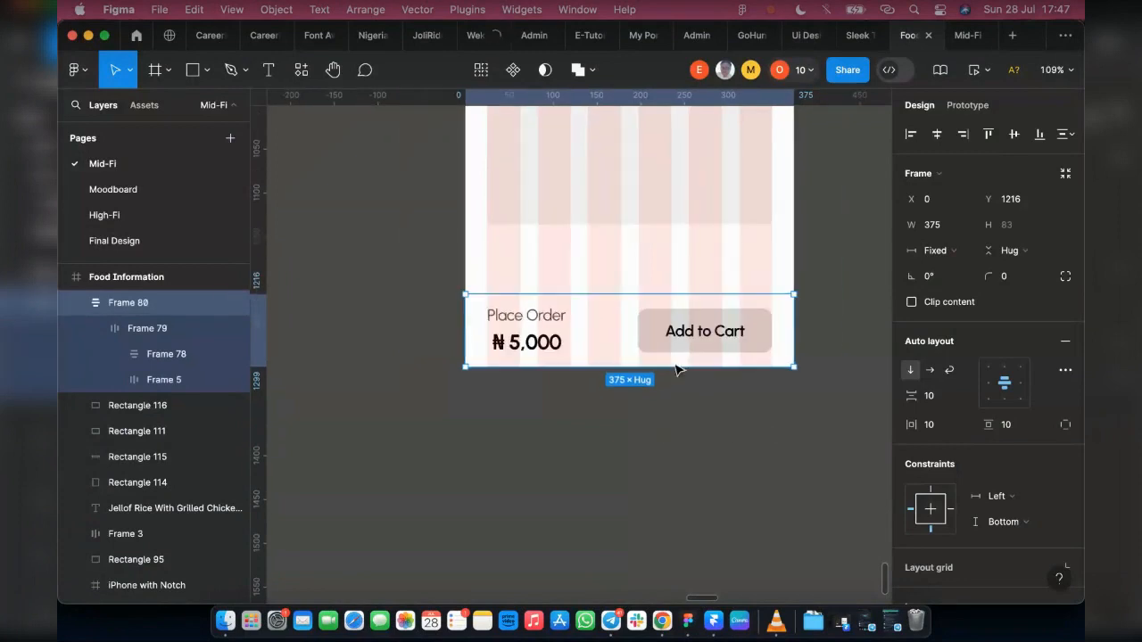
{"action": "scroll", "coordinate": [660, 357], "scroll_direction": "down", "scroll_amount": 3}
{"action": "scroll", "coordinate": [785, 321], "scroll_direction": "right", "scroll_amount": 2}
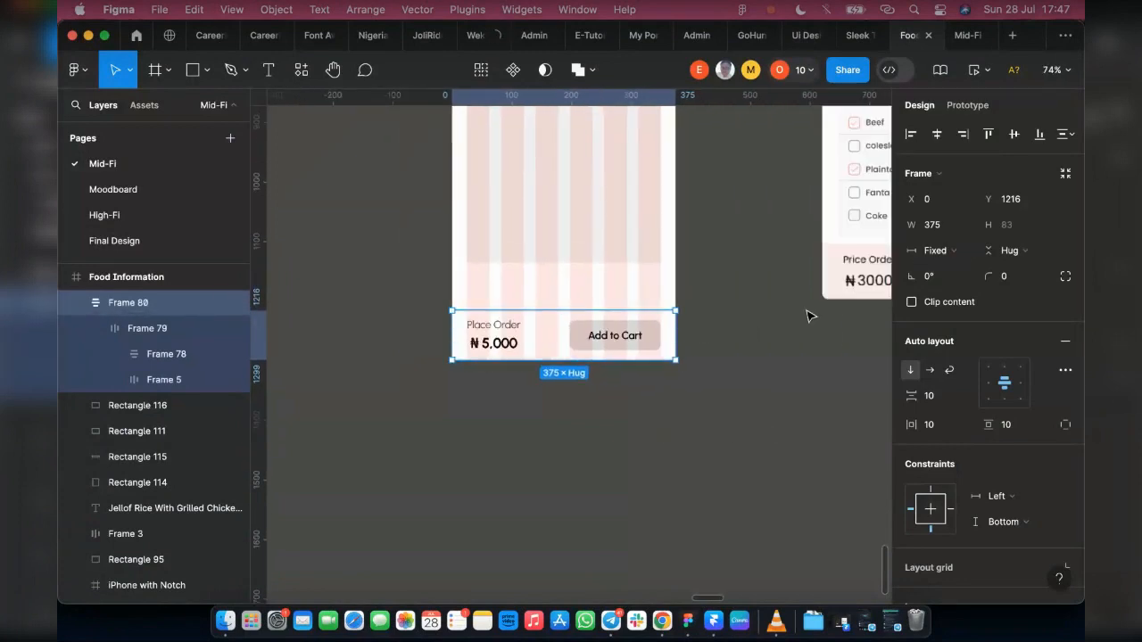
{"action": "scroll", "coordinate": [809, 316], "scroll_direction": "right", "scroll_amount": 2}
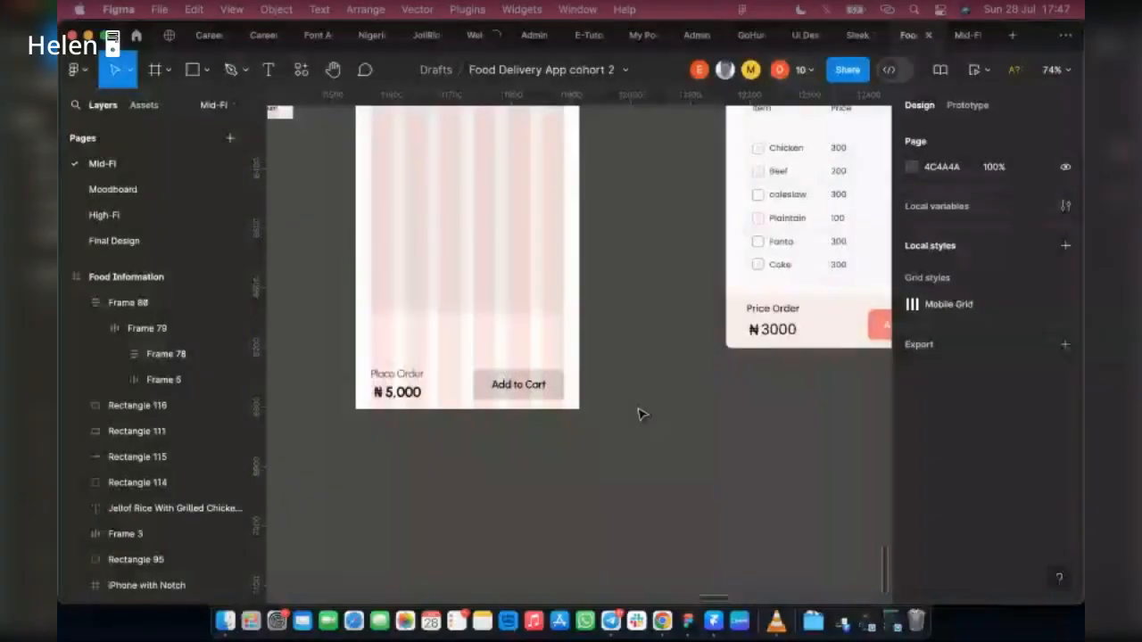
{"action": "scroll", "coordinate": [638, 410], "scroll_direction": "down", "scroll_amount": 1}
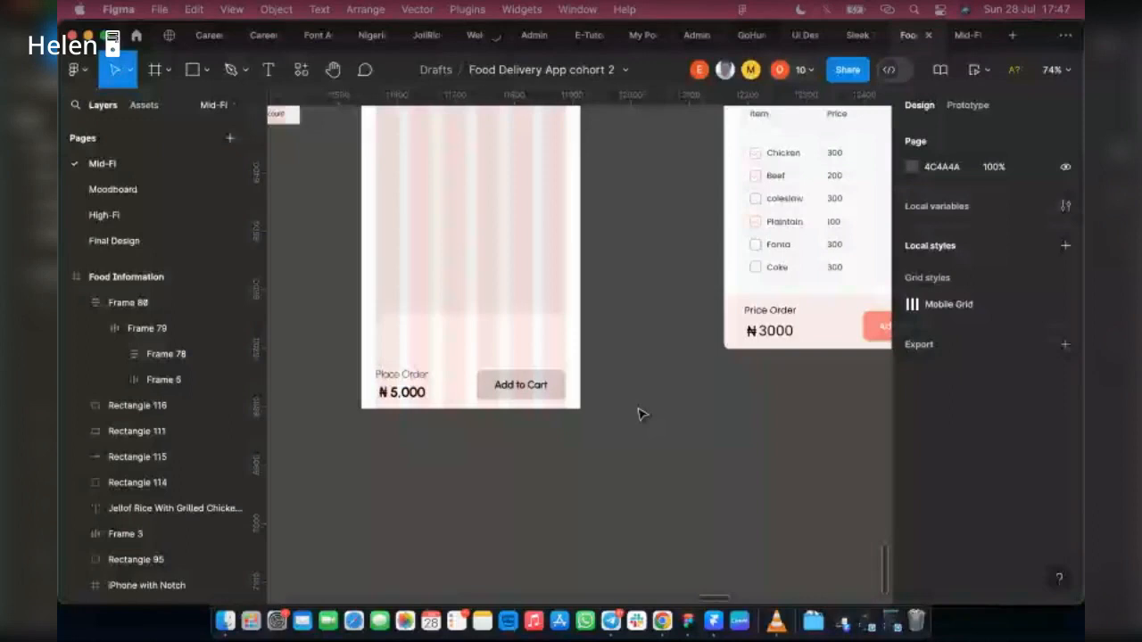
{"action": "scroll", "coordinate": [640, 413], "scroll_direction": "down", "scroll_amount": 3}
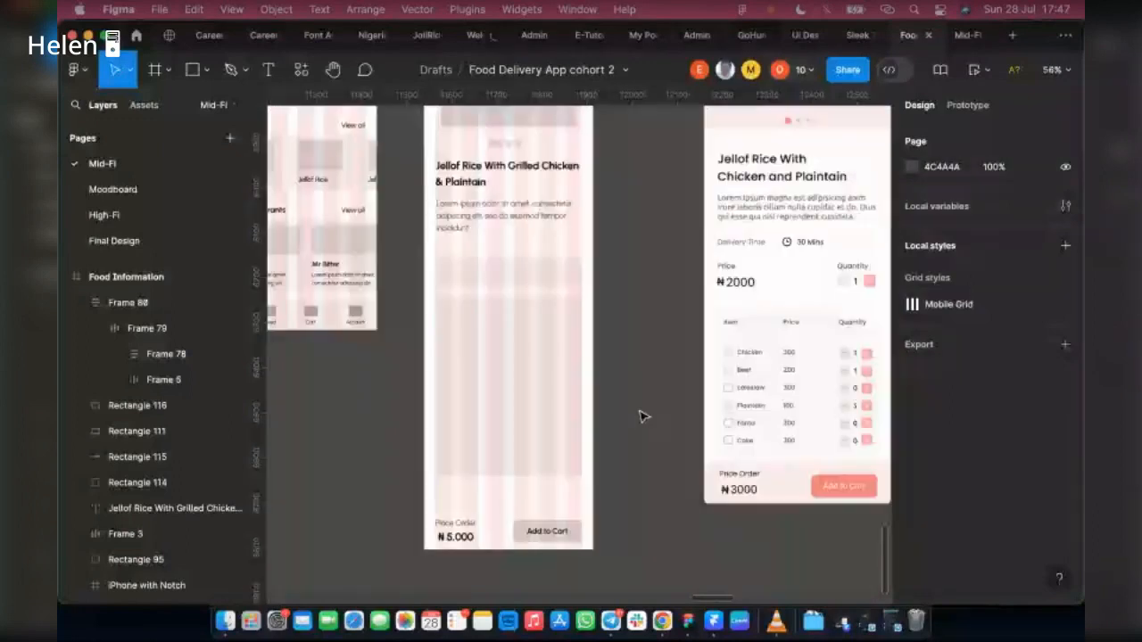
{"action": "scroll", "coordinate": [640, 416], "scroll_direction": "up", "scroll_amount": 5}
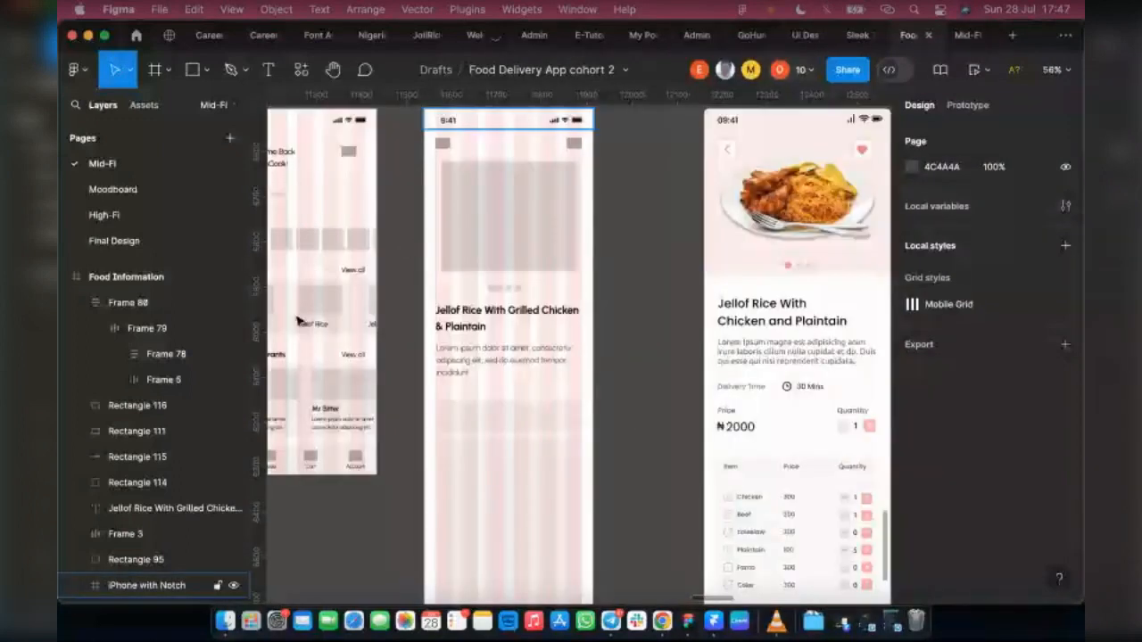
{"action": "scroll", "coordinate": [598, 318], "scroll_direction": "down", "scroll_amount": 2}
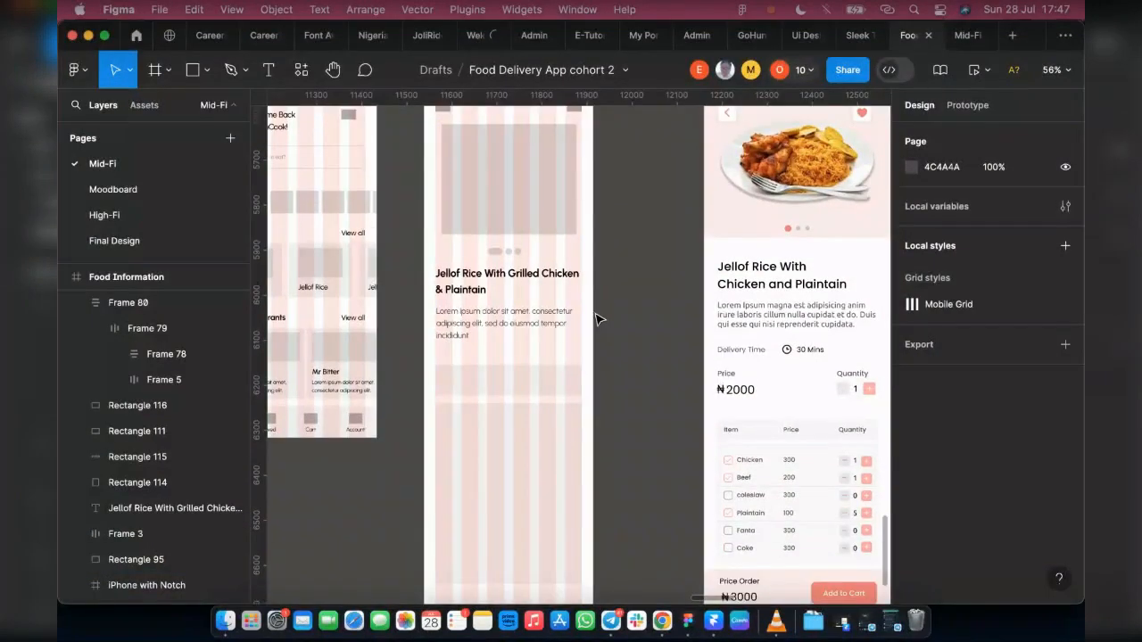
{"action": "scroll", "coordinate": [565, 411], "scroll_direction": "down", "scroll_amount": 1}
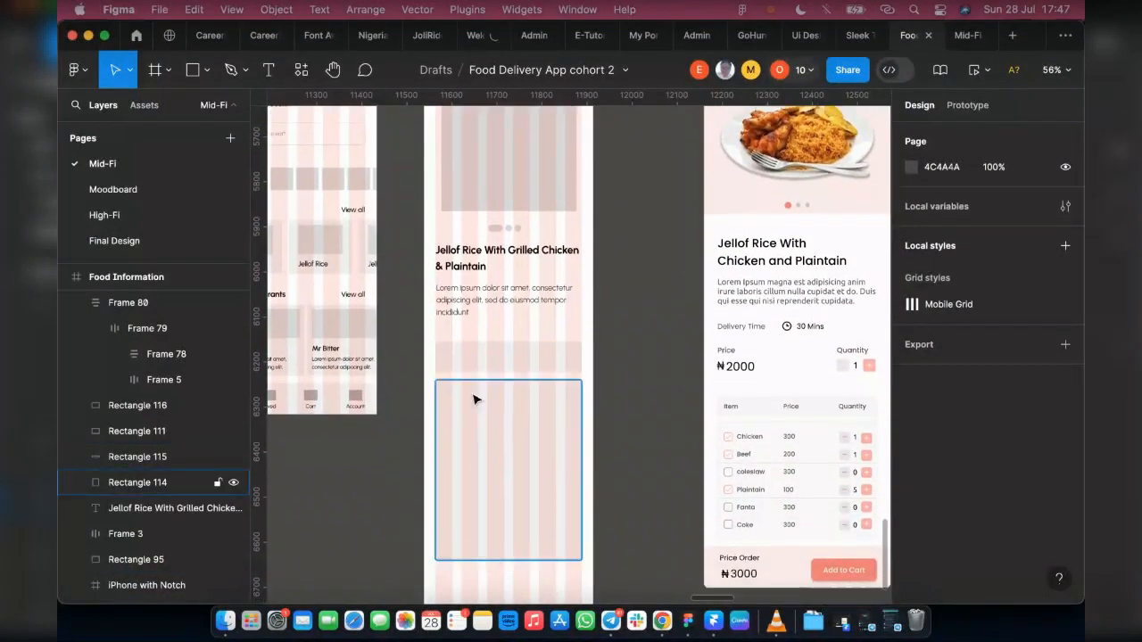
Step: Move the two placeholder rectangles below the food description down together to about 20 px above the bottom bar
{"action": "left_click", "coordinate": [495, 454]}
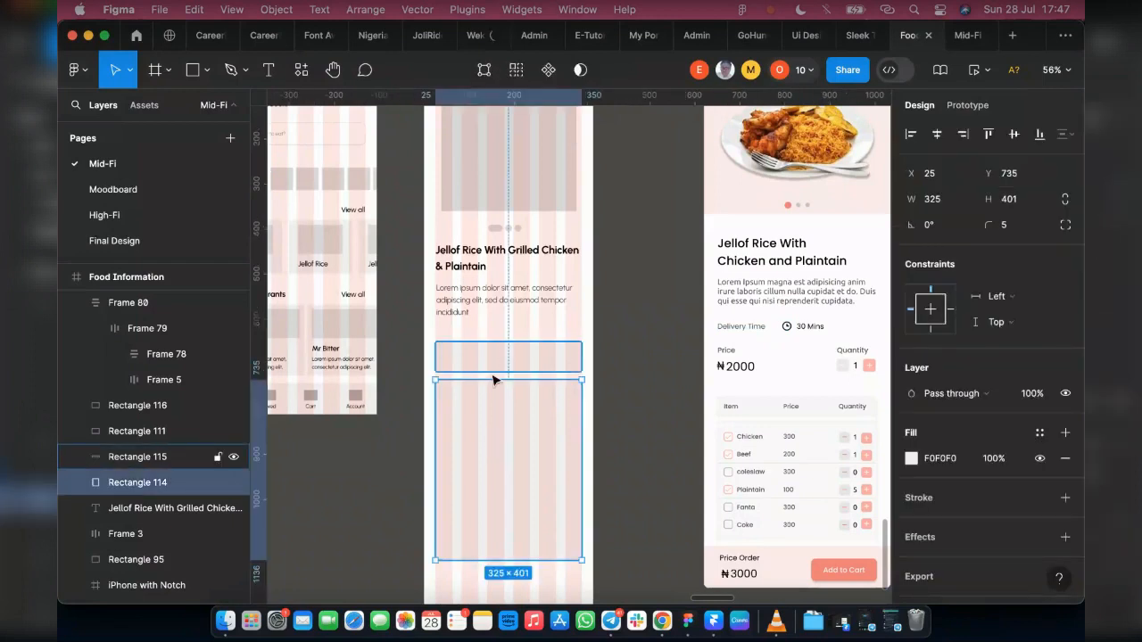
{"action": "left_click", "coordinate": [497, 370], "text": "shift"}
{"action": "key", "text": "shift+Down"}
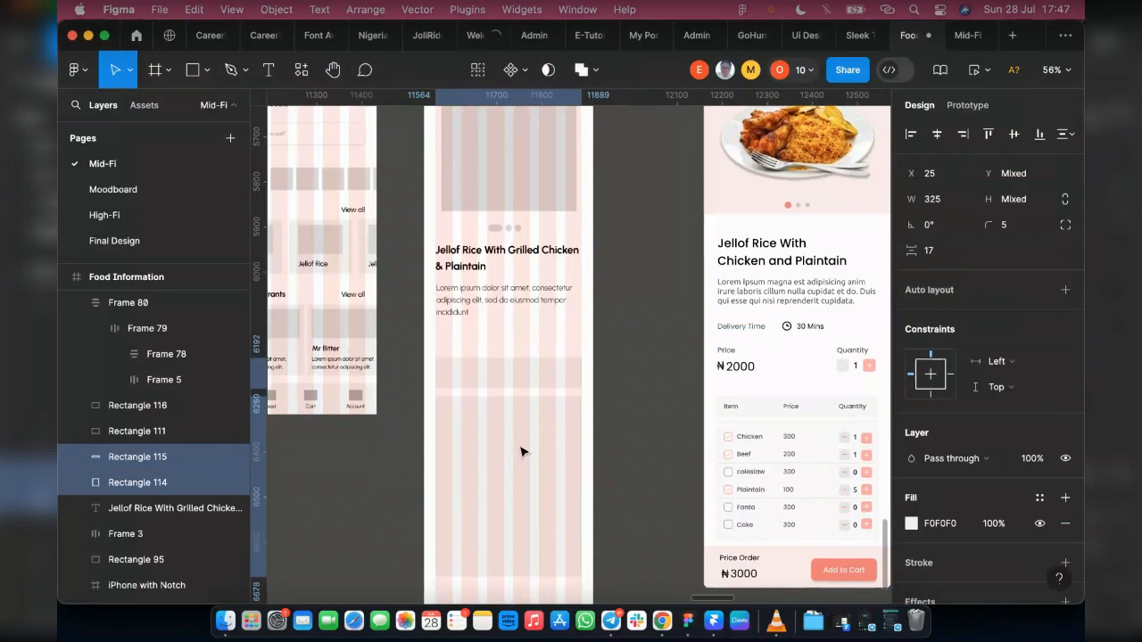
{"action": "scroll", "coordinate": [523, 327], "scroll_direction": "down", "scroll_amount": 3}
{"action": "left_click_drag", "start_coordinate": [522, 353], "coordinate": [523, 361]}
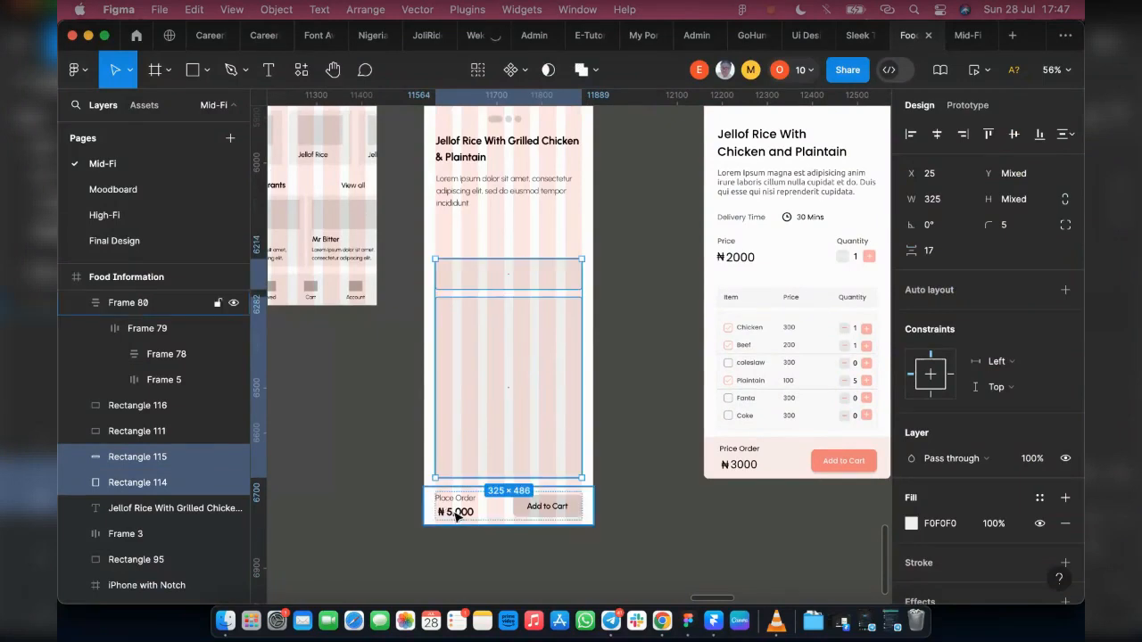
Step: Duplicate the ₦ 5,000 text from the bottom bar and place the copy below the food description, at about X 40, Y 600
{"action": "left_click", "coordinate": [456, 516]}
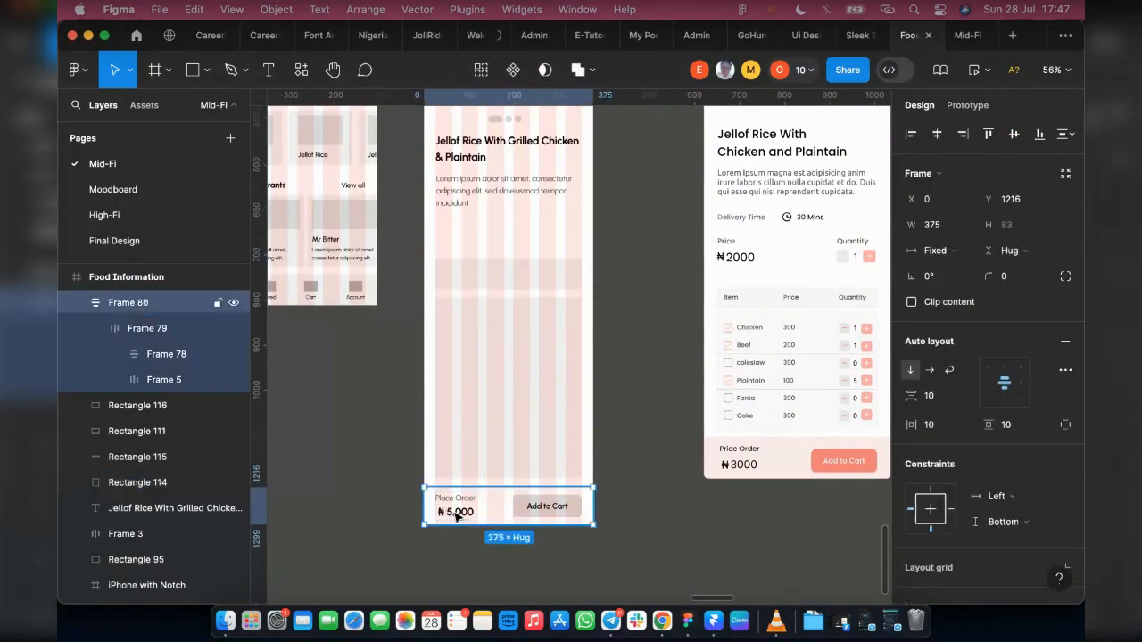
{"action": "double_click", "coordinate": [456, 515]}
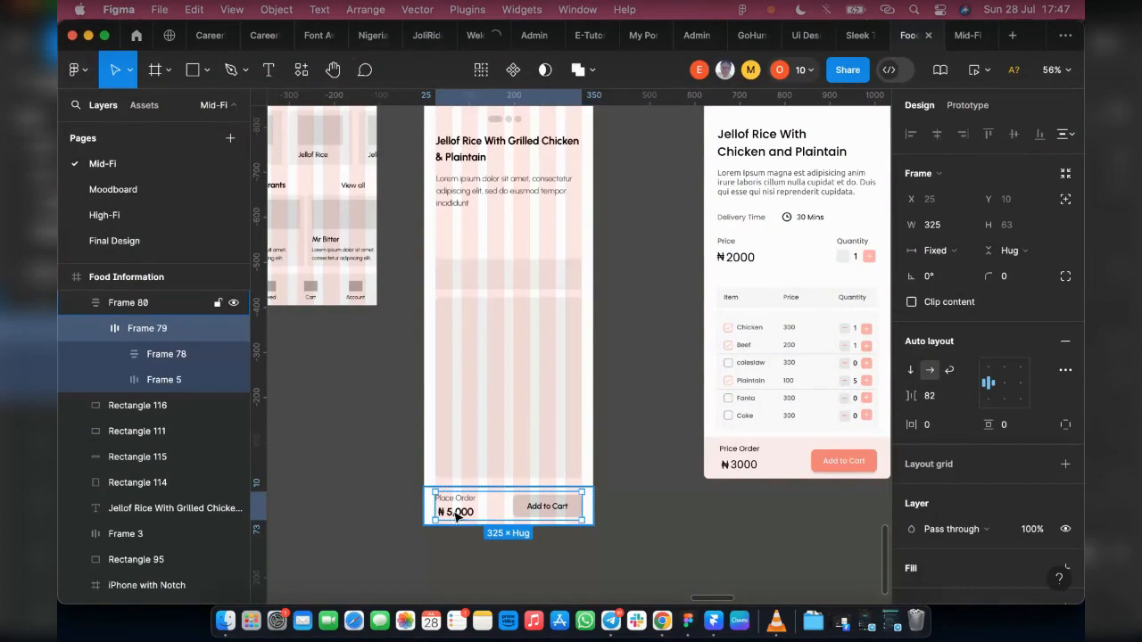
{"action": "double_click", "coordinate": [455, 513]}
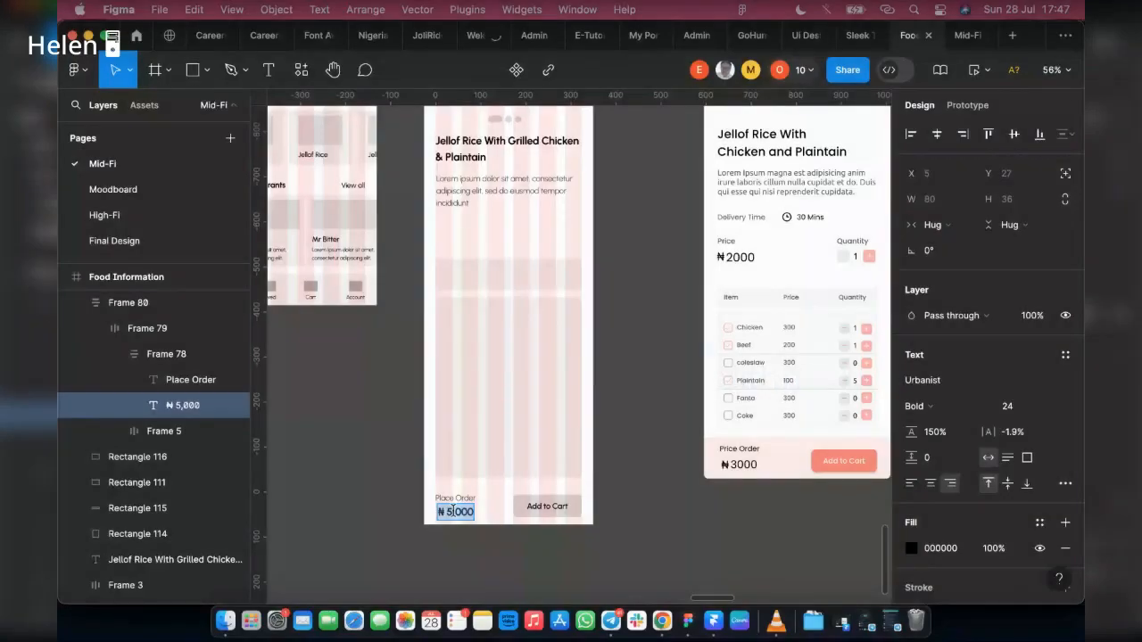
{"action": "scroll", "coordinate": [456, 286], "scroll_direction": "up", "scroll_amount": 2}
{"action": "key", "text": "Escape"}
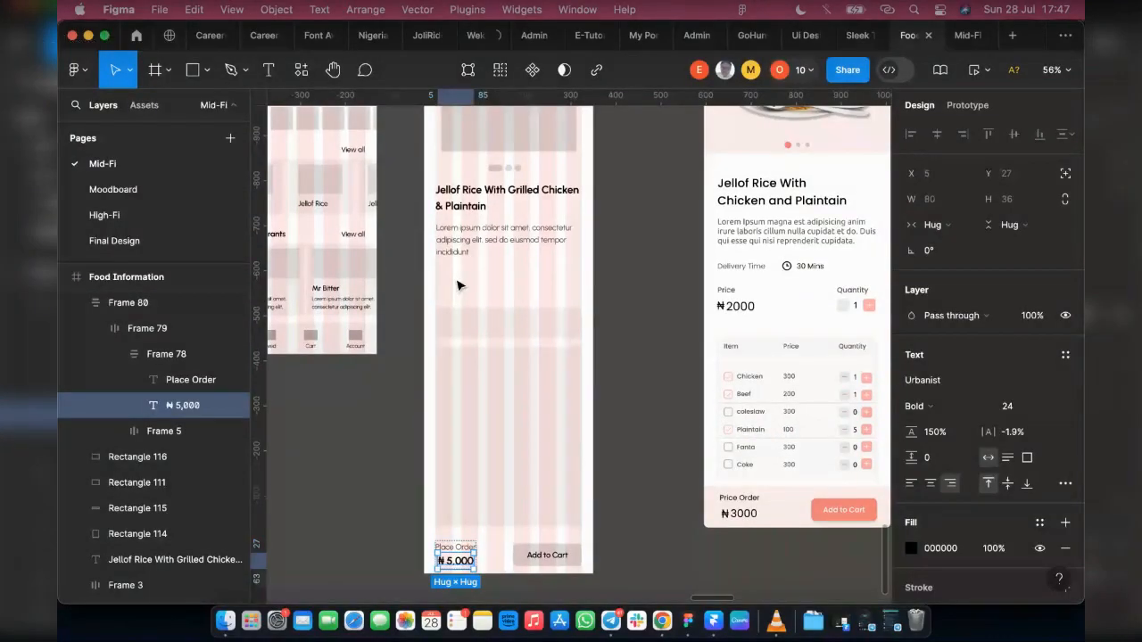
{"action": "key", "text": "Escape"}
{"action": "key", "text": "super+v"}
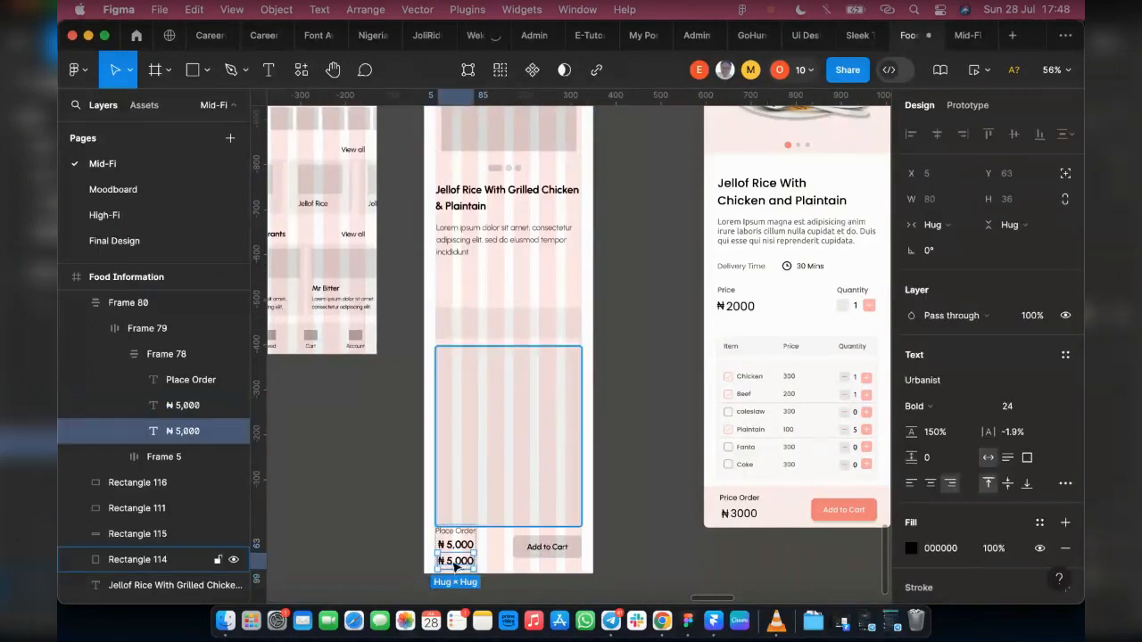
{"action": "left_click_drag", "start_coordinate": [456, 562], "coordinate": [457, 283]}
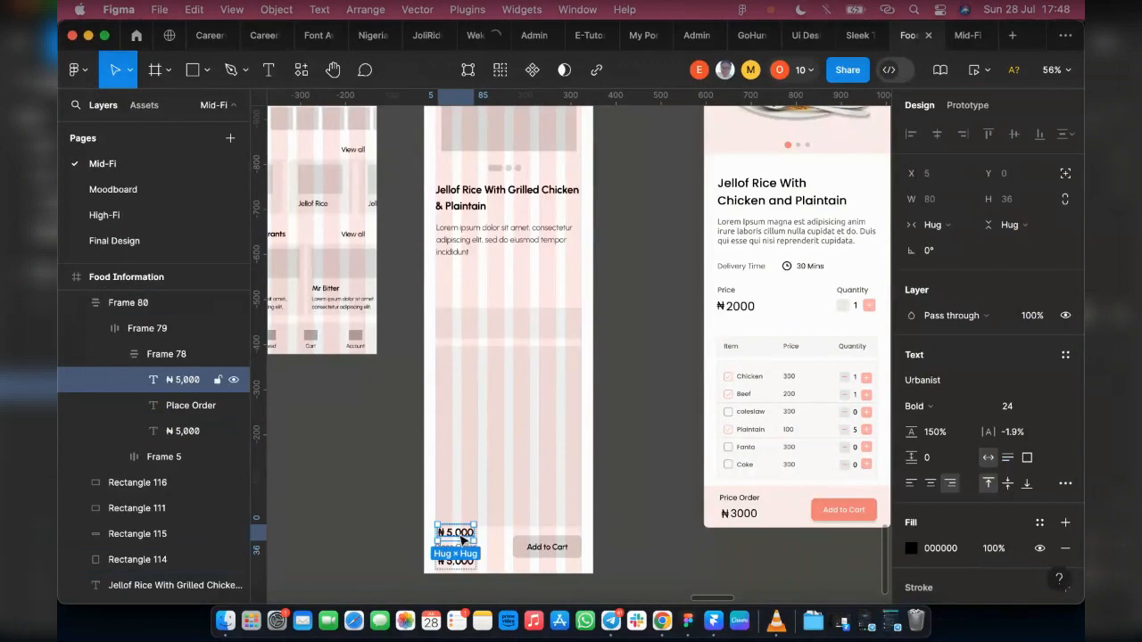
{"action": "left_click_drag", "start_coordinate": [472, 238], "coordinate": [453, 273]}
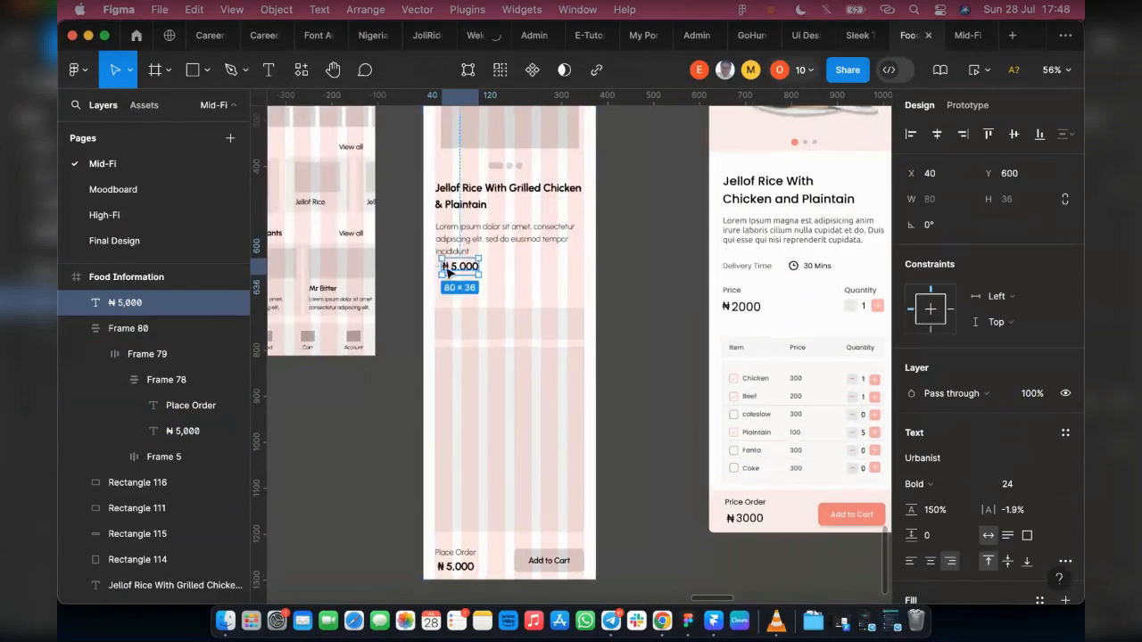
Step: Move the copied ₦ 5,000 text to the left margin at Y 640 and change it to ₦ 3,000
{"action": "scroll", "coordinate": [454, 273], "scroll_direction": "up", "scroll_amount": 3}
{"action": "left_click_drag", "start_coordinate": [462, 270], "coordinate": [440, 307]}
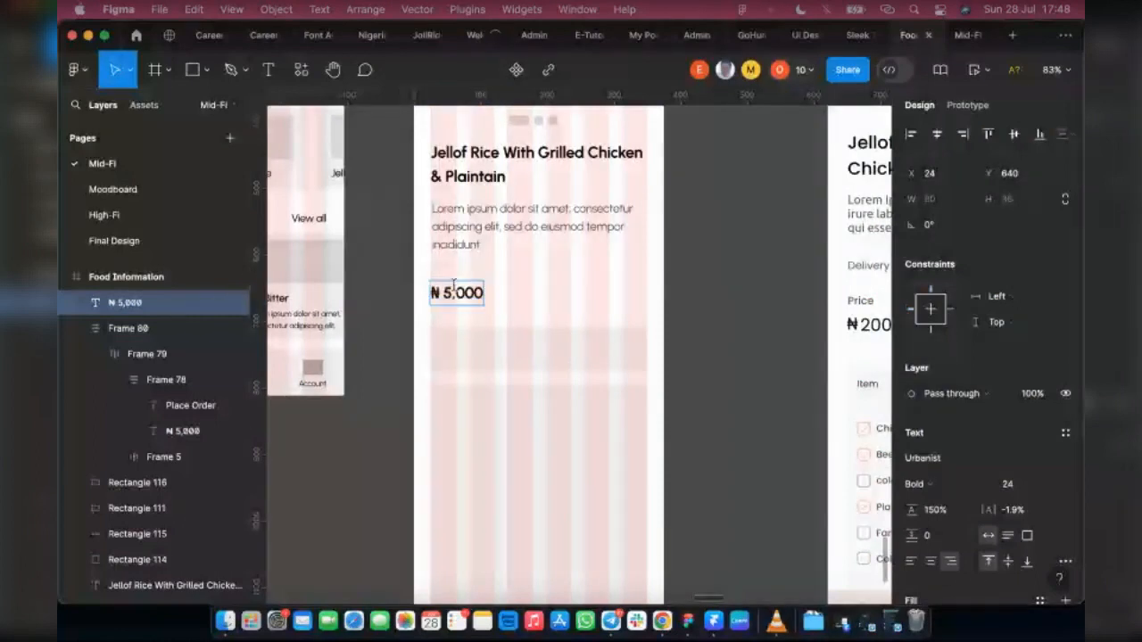
{"action": "type", "text": "3"}
{"action": "key", "text": "Left"}
{"action": "key", "text": "BackSpace"}
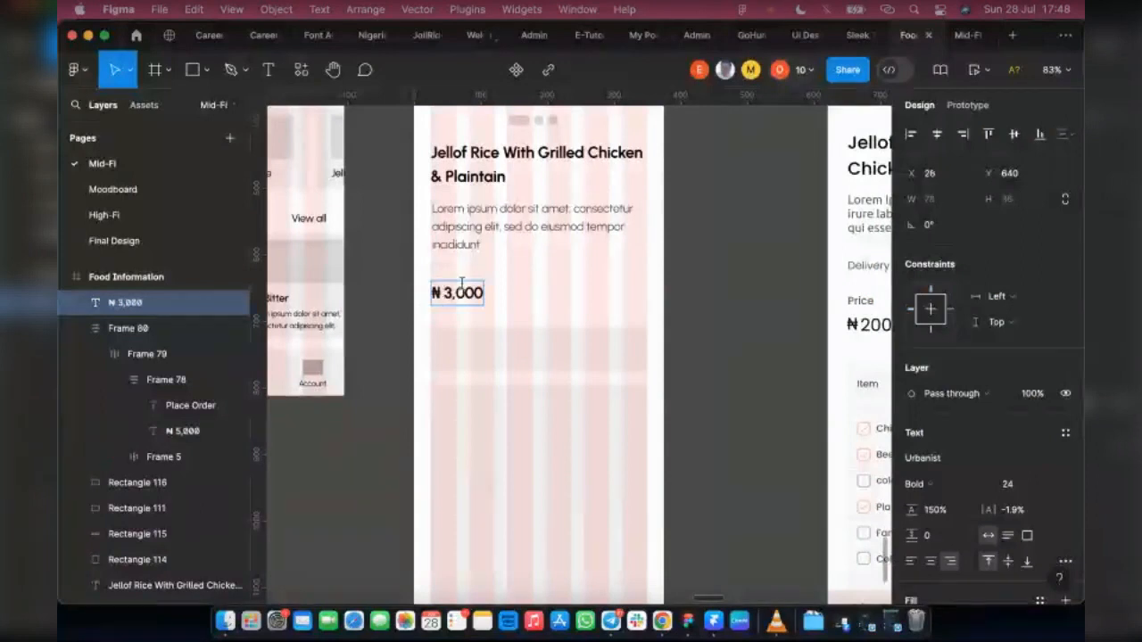
{"action": "key", "text": "Escape"}
{"action": "key", "text": "Escape"}
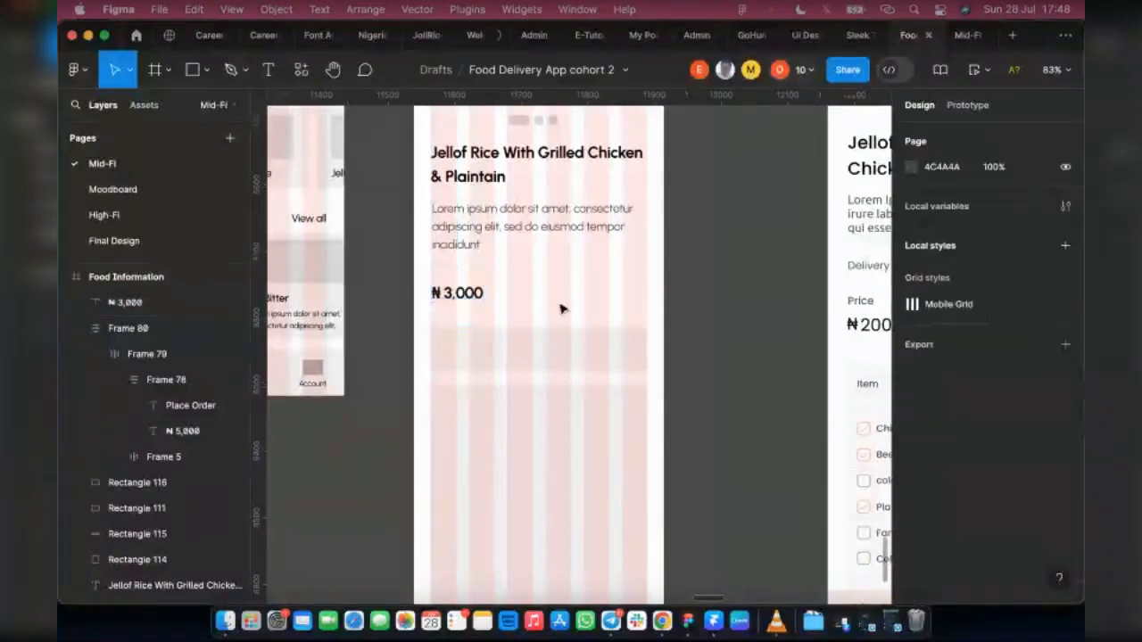
Step: Duplicate the description text, change the copy to "Quantity" with auto width, and place it at the right margin beside the ₦ 3,000 price
{"action": "scroll", "coordinate": [528, 306], "scroll_direction": "down", "scroll_amount": 2}
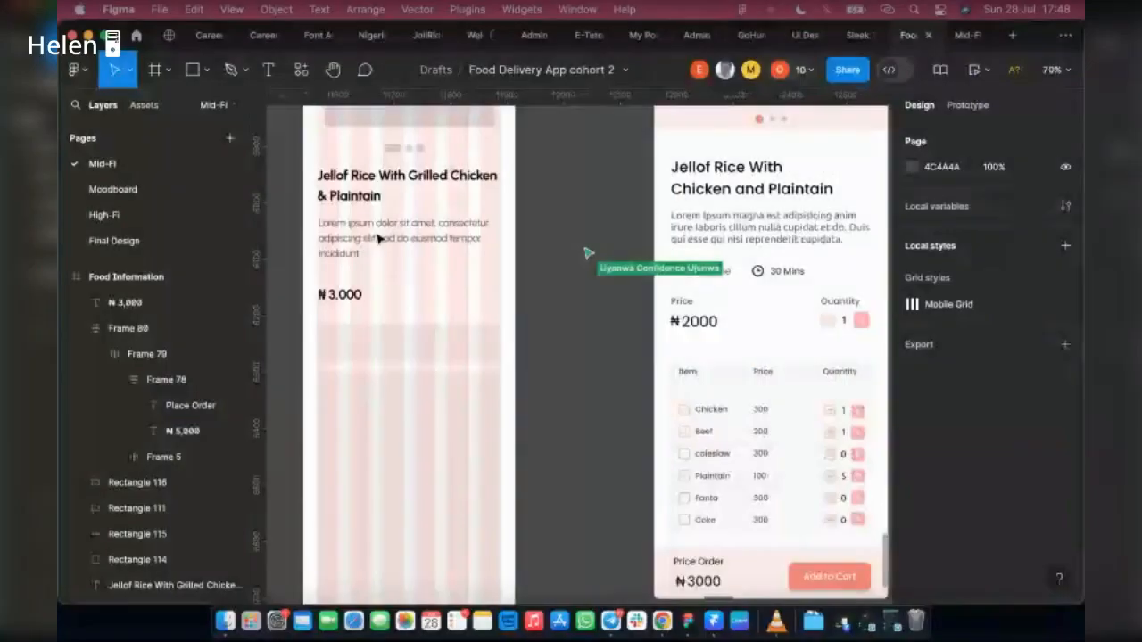
{"action": "left_click", "coordinate": [357, 238]}
{"action": "left_click_drag", "start_coordinate": [361, 231], "coordinate": [462, 287]}
{"action": "double_click", "coordinate": [460, 282]}
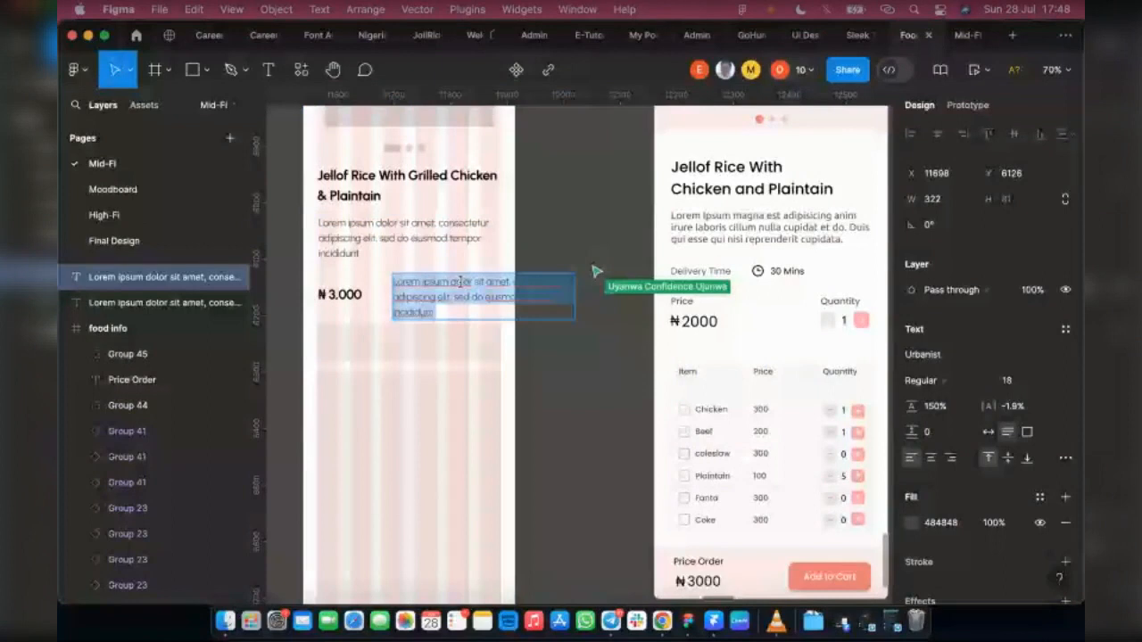
{"action": "type", "text": "Qua"}
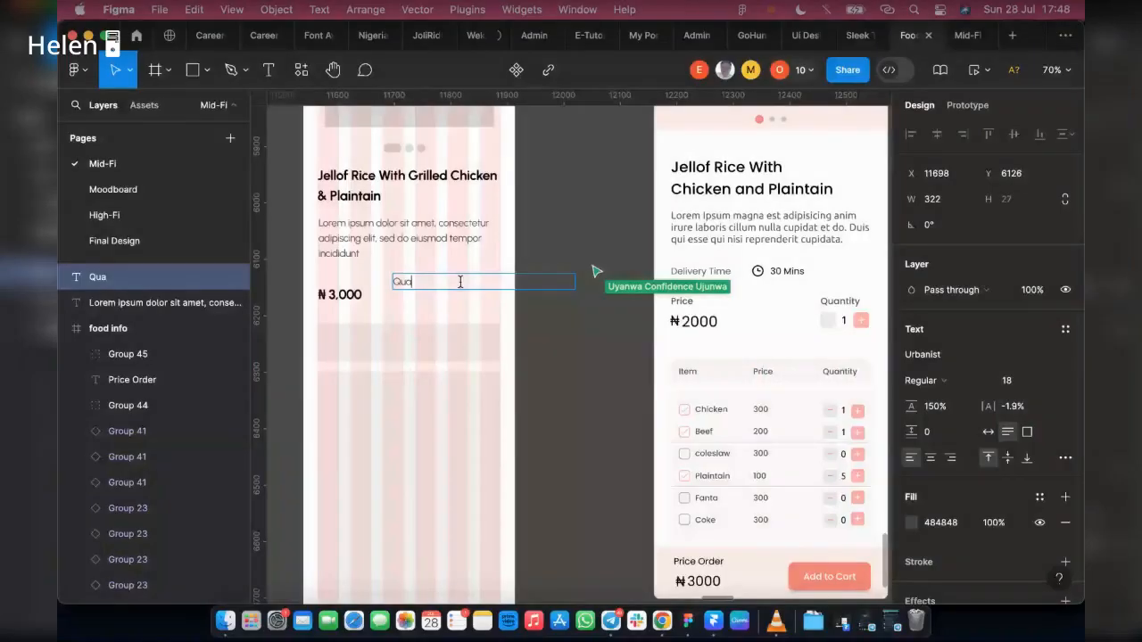
{"action": "type", "text": "ntity"}
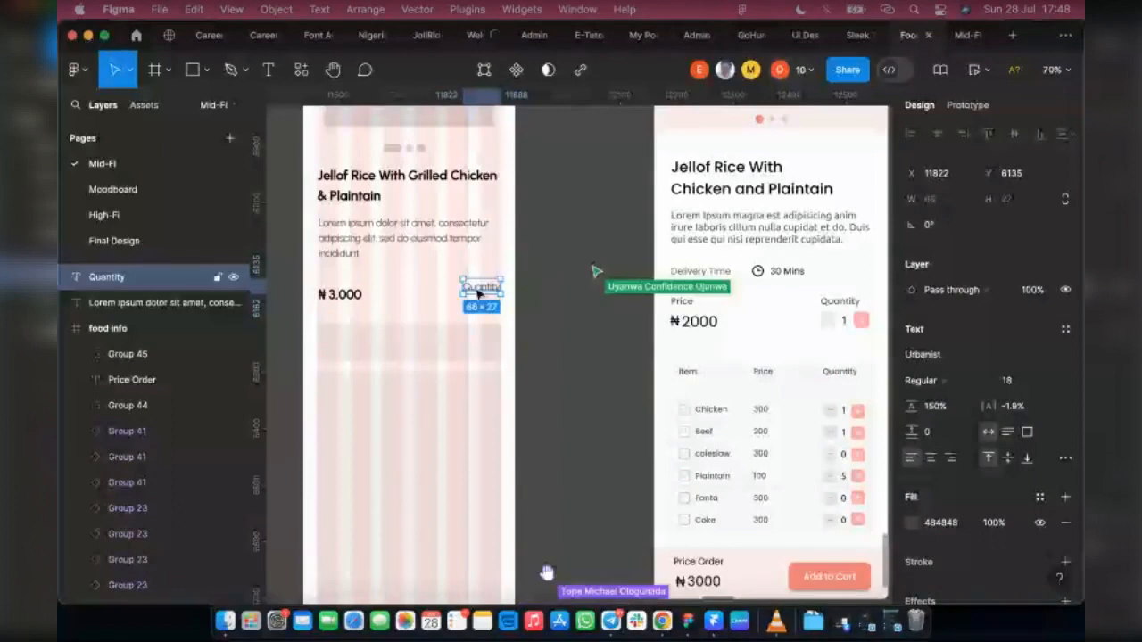
Step: Duplicate the Quantity label, place the copy above ₦ 3,000 and change it to "Price"
{"action": "key", "text": "super+d"}
{"action": "left_click_drag", "start_coordinate": [481, 287], "coordinate": [338, 287]}
{"action": "double_click", "coordinate": [332, 282]}
{"action": "type", "text": "Price"}
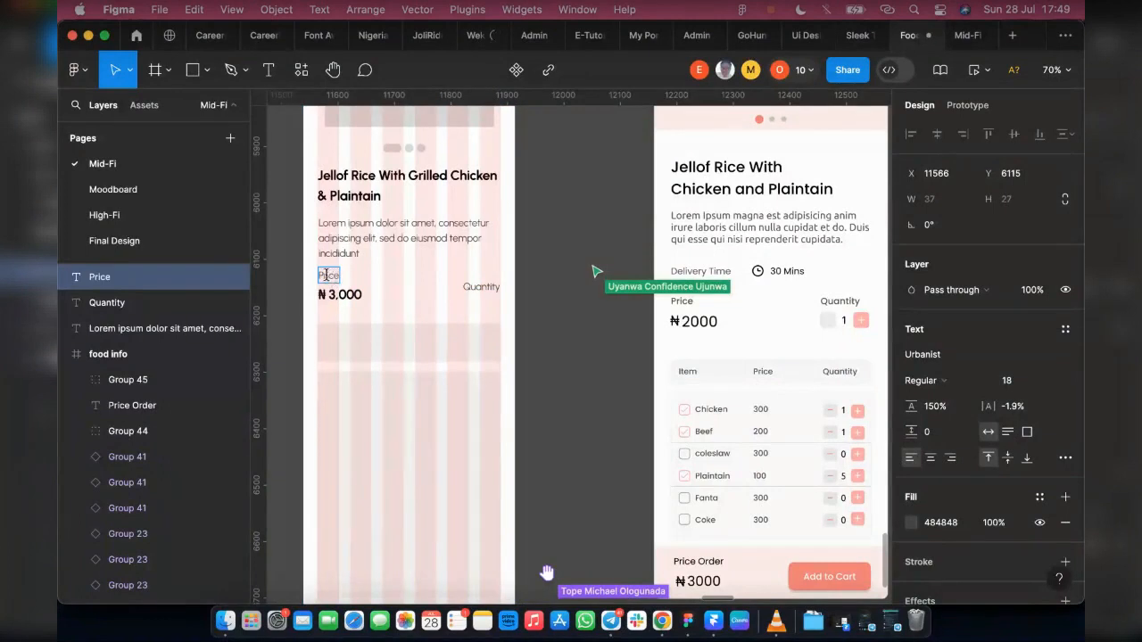
{"action": "key", "text": "Escape"}
Step: Try to apply auto layout to the Price label and the ₦ 3,000 text together, and undo it
{"action": "left_click", "coordinate": [348, 303], "text": "shift"}
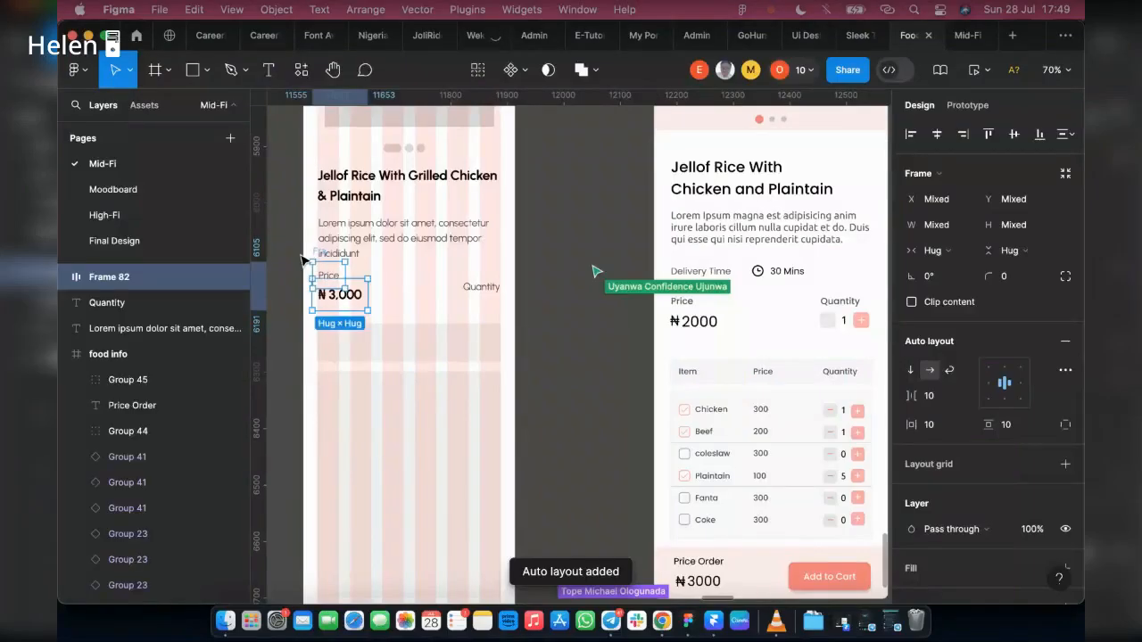
{"action": "scroll", "coordinate": [302, 259], "scroll_direction": "up", "scroll_amount": 3}
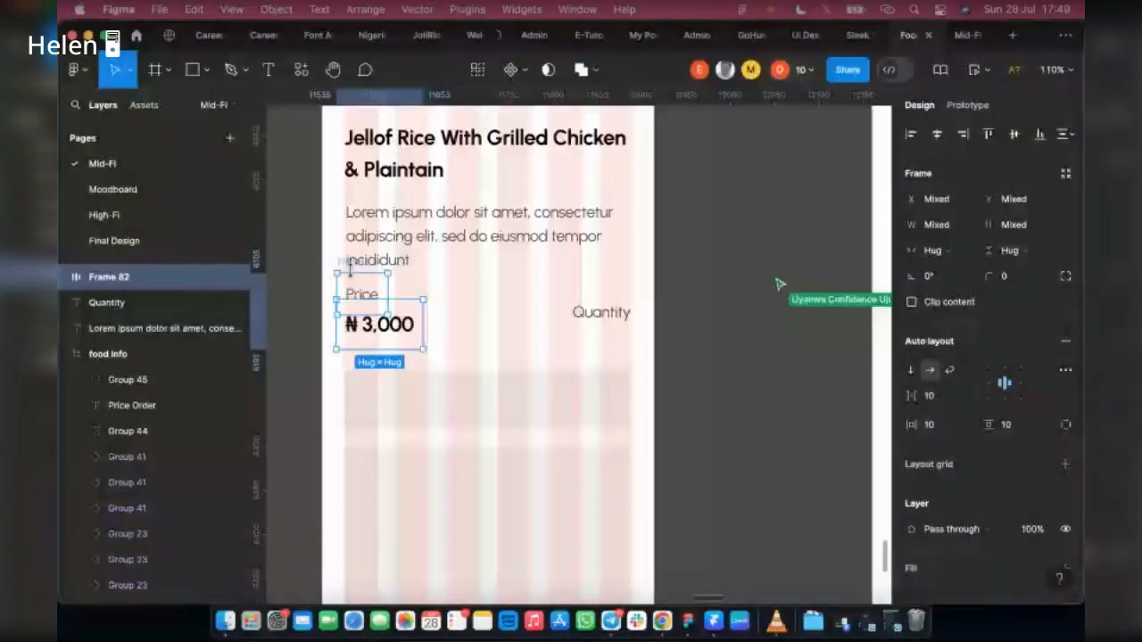
{"action": "key", "text": "super+z"}
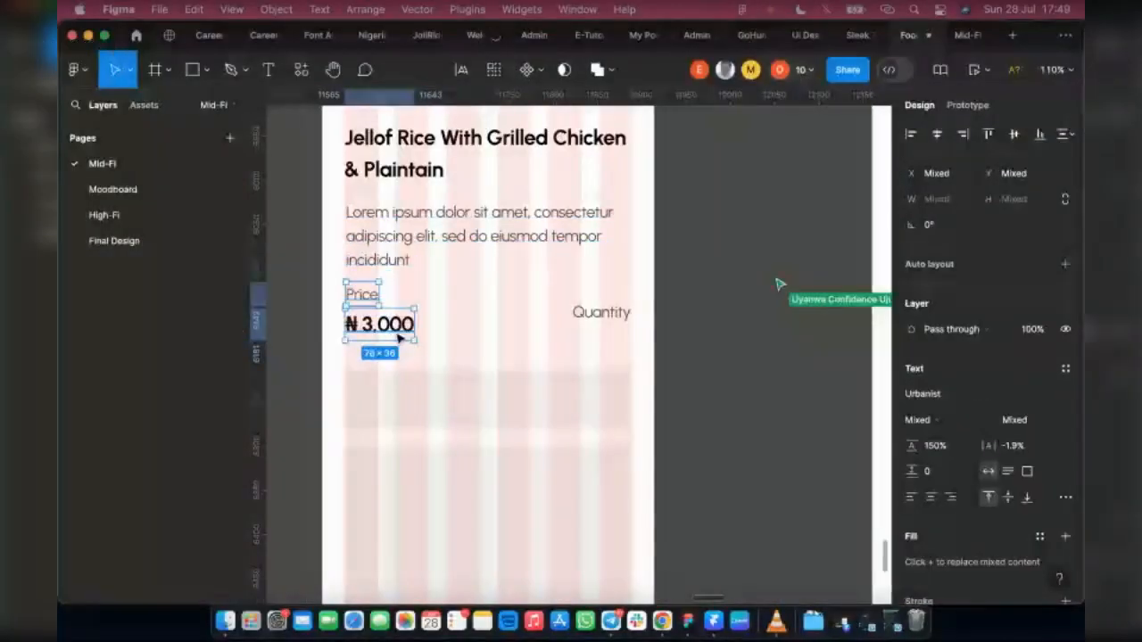
Step: Pull the Price label out onto the canvas and put it back inside the Food Information frame above ₦ 3,000, at X 27, Y 603
{"action": "left_click", "coordinate": [365, 298], "text": "shift"}
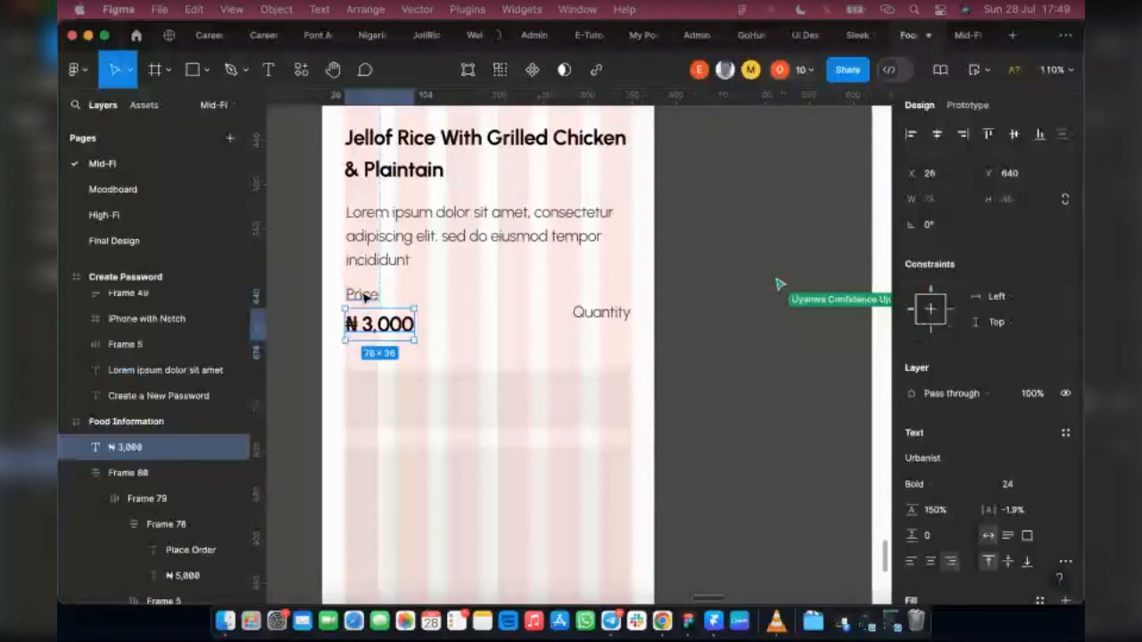
{"action": "left_click", "coordinate": [365, 298]}
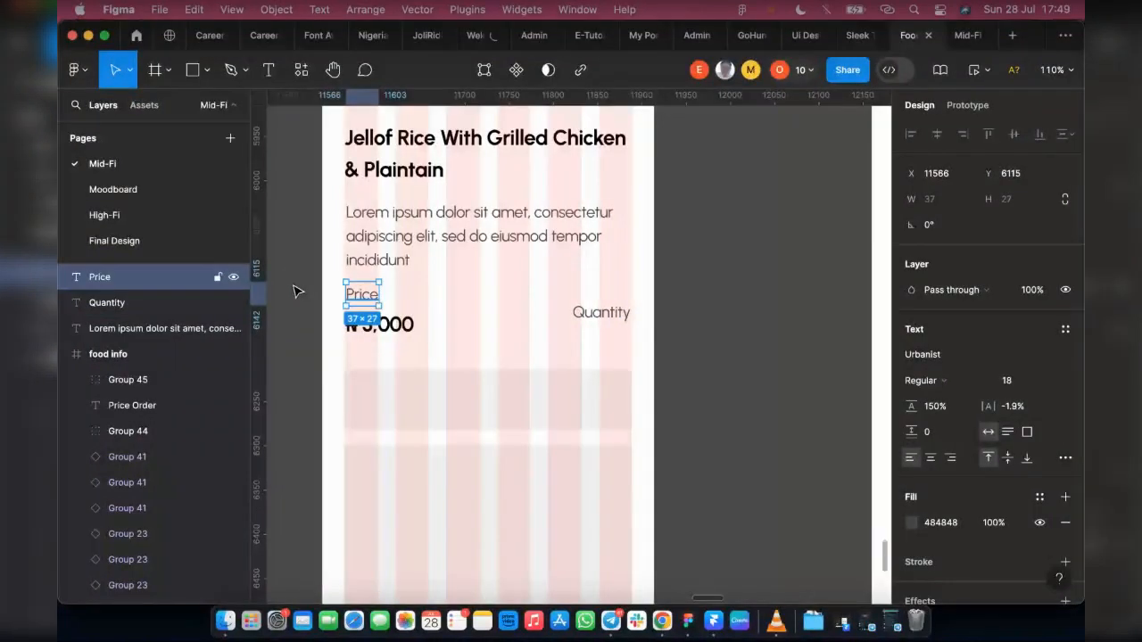
{"action": "left_click_drag", "start_coordinate": [367, 295], "coordinate": [293, 287]}
{"action": "scroll", "coordinate": [298, 292], "scroll_direction": "left", "scroll_amount": 3}
{"action": "left_click", "coordinate": [421, 261]}
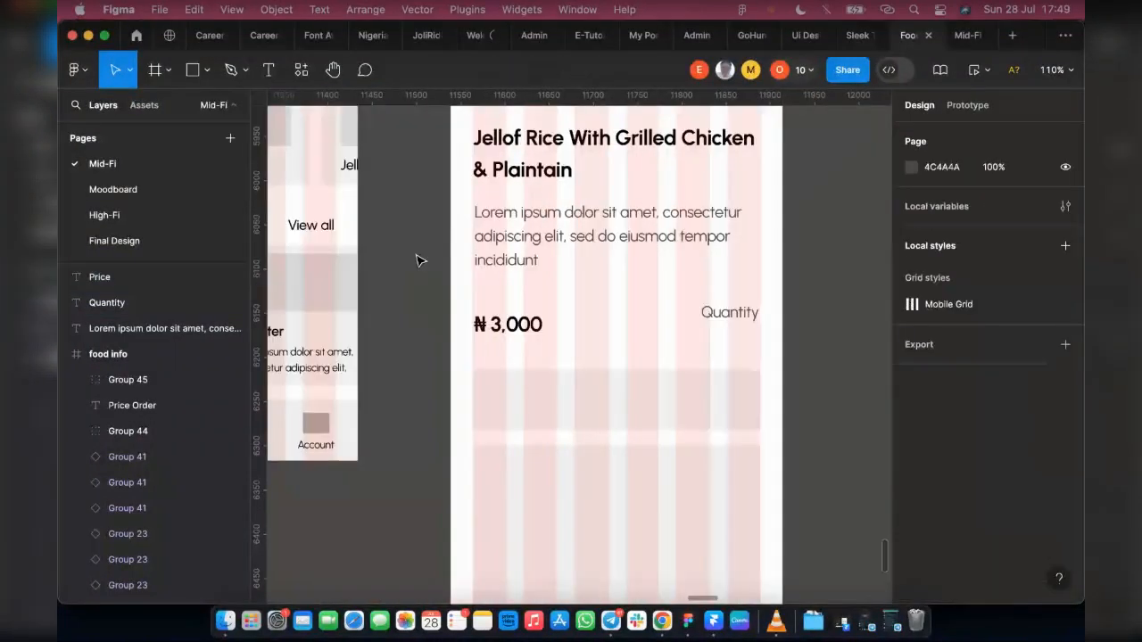
{"action": "left_click_drag", "start_coordinate": [413, 287], "coordinate": [420, 212]}
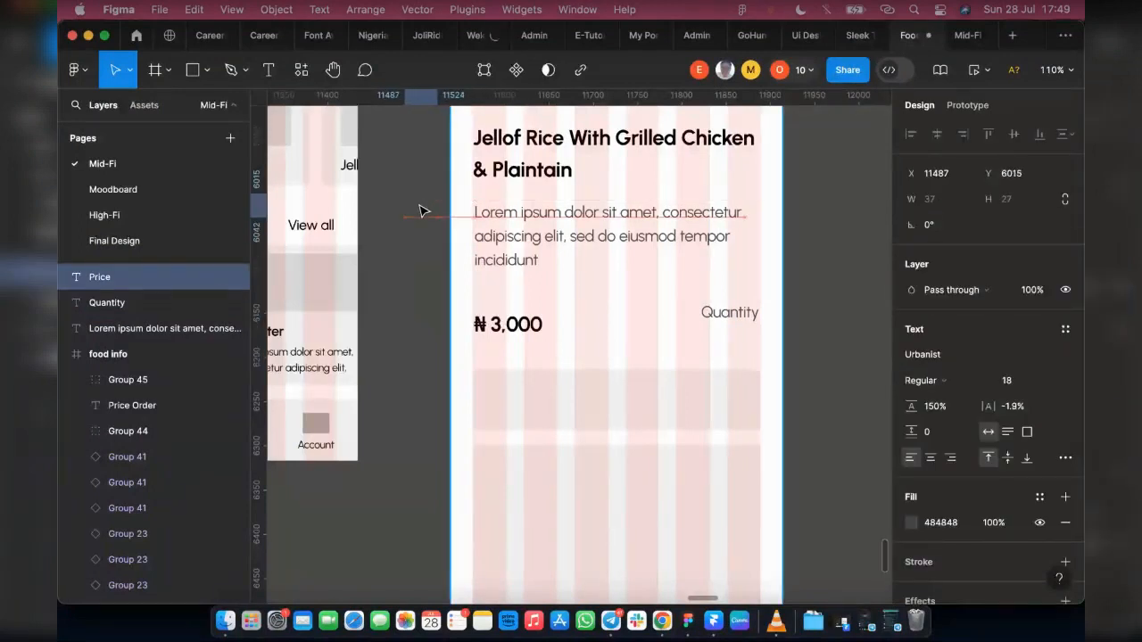
{"action": "left_click", "coordinate": [415, 222]}
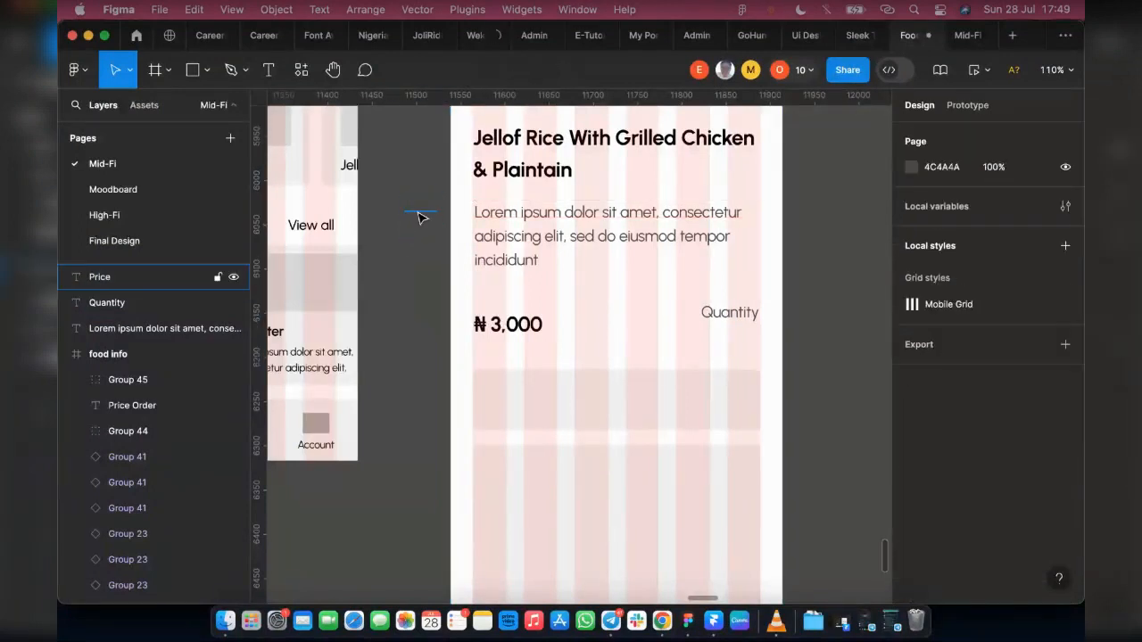
{"action": "left_click", "coordinate": [421, 214]}
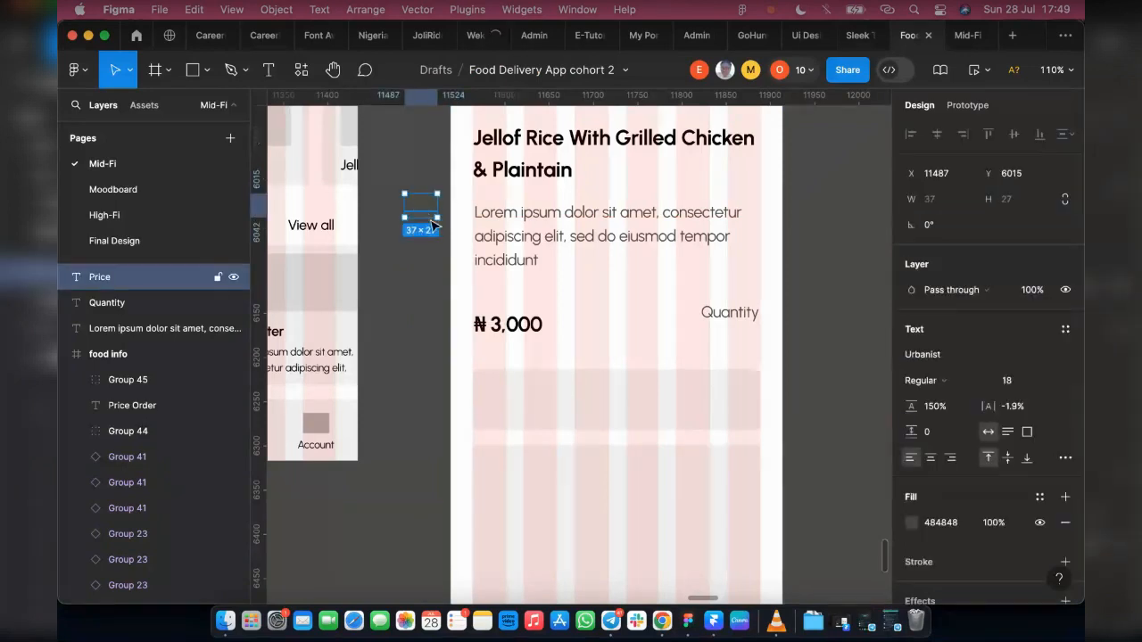
{"action": "left_click_drag", "start_coordinate": [430, 214], "coordinate": [500, 297]}
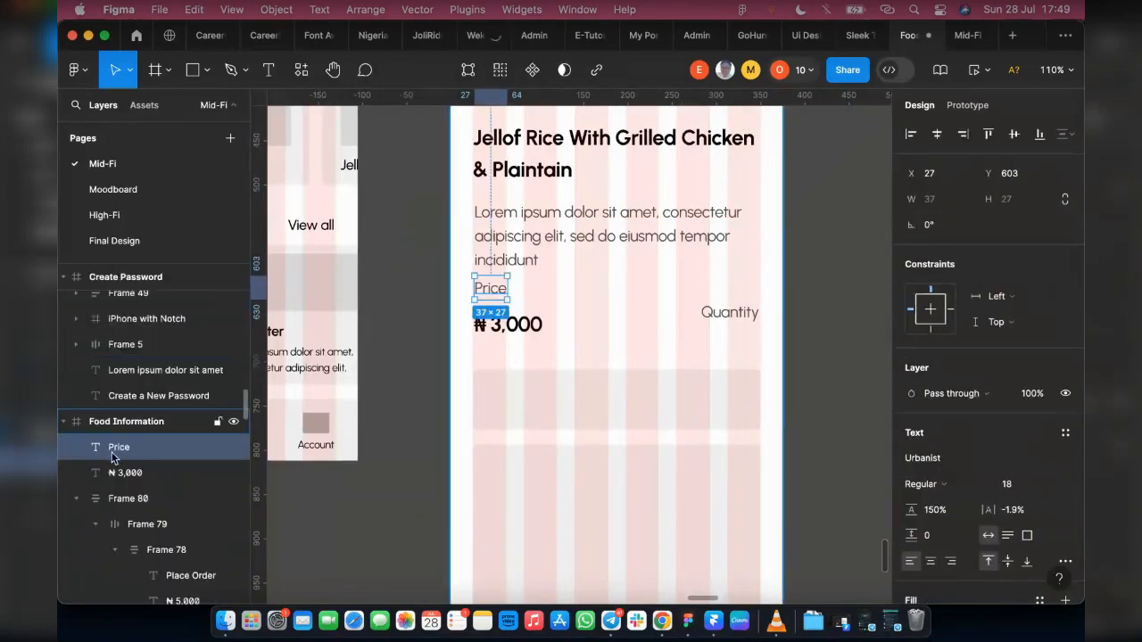
Step: Pull the Quantity label out onto the canvas and put it back inside the Food Information frame at the right margin, level with the price
{"action": "left_click", "coordinate": [733, 316]}
{"action": "left_click_drag", "start_coordinate": [826, 274], "coordinate": [821, 272]}
{"action": "key", "text": "Escape"}
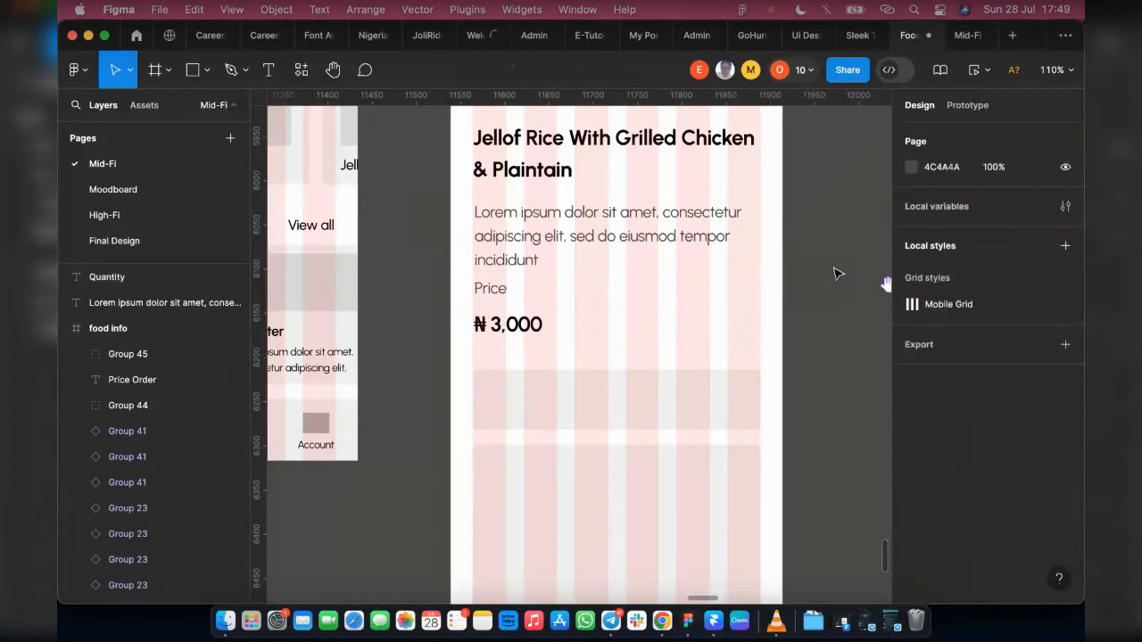
{"action": "left_click_drag", "start_coordinate": [825, 280], "coordinate": [740, 323]}
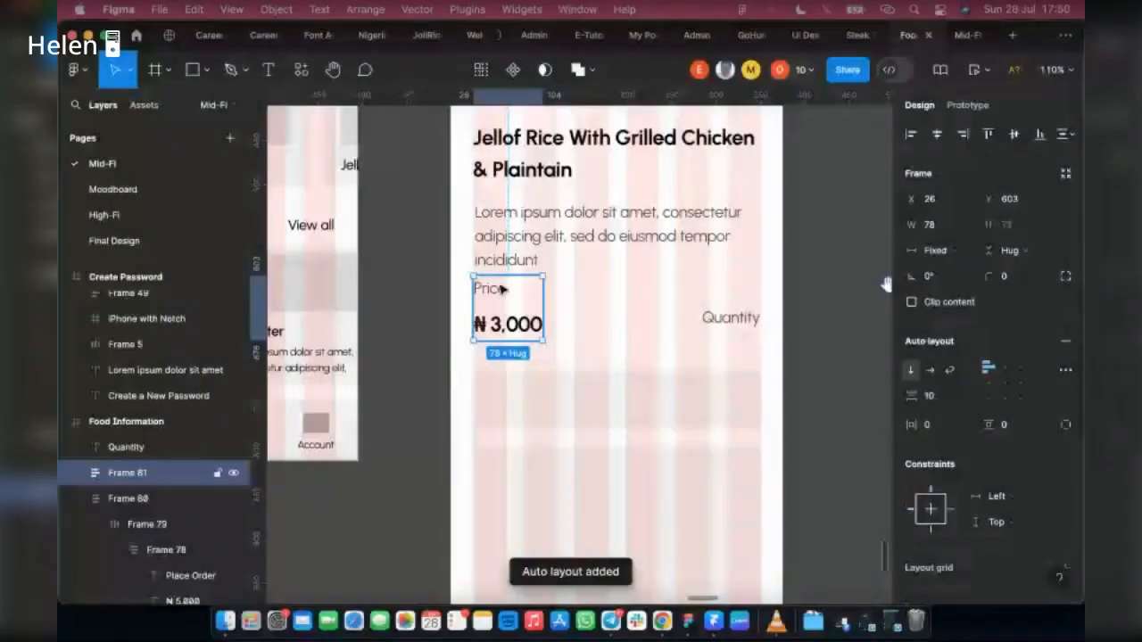
Step: Set the item spacing of the Price and ₦ 3,000 auto layout to 5 and move it down to Y 625
{"action": "scroll", "coordinate": [493, 310], "scroll_direction": "up", "scroll_amount": 5}
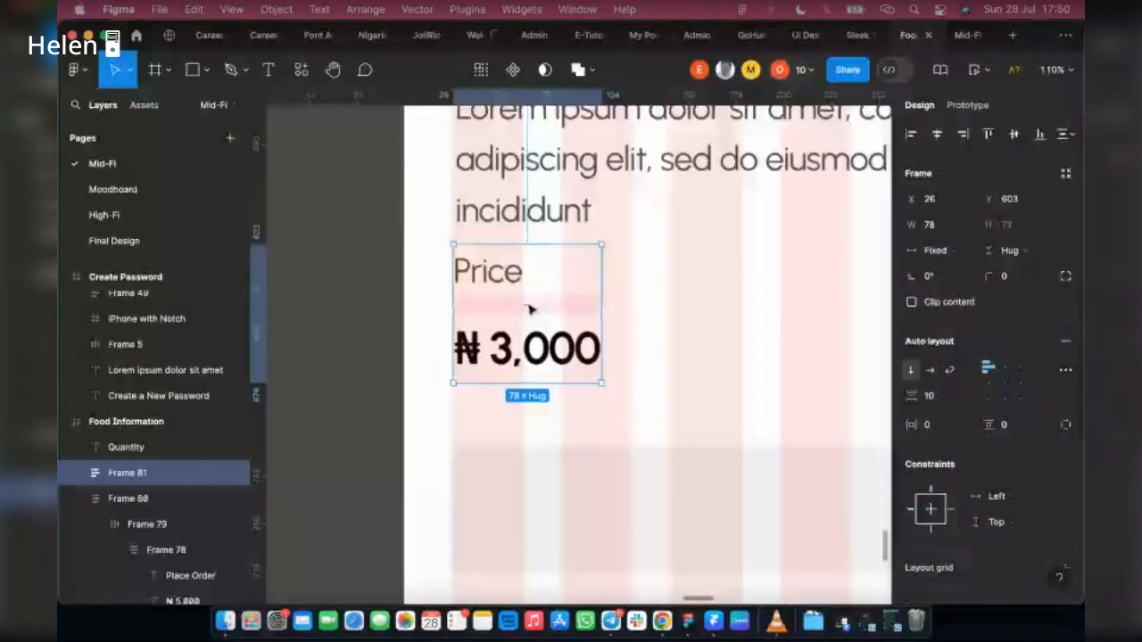
{"action": "left_click", "coordinate": [964, 404]}
{"action": "type", "text": "5"}
{"action": "key", "text": "Return"}
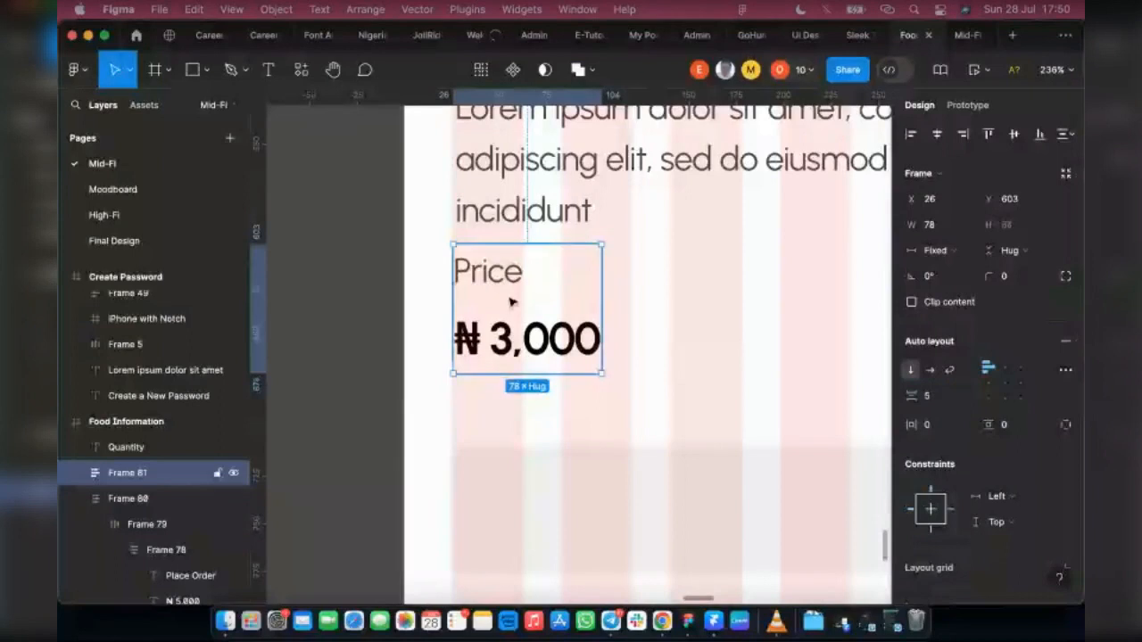
{"action": "left_click_drag", "start_coordinate": [512, 302], "coordinate": [515, 346]}
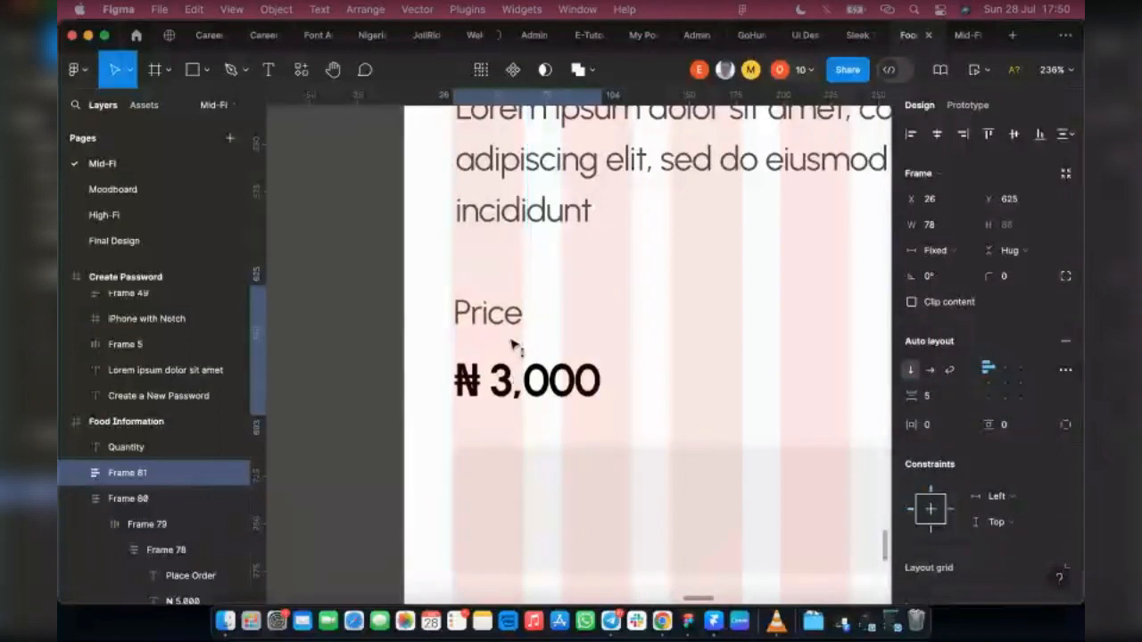
Step: Draw a grey square below the start of the Quantity label at X 284, Y 668 and set its size to 20 × 20
{"action": "scroll", "coordinate": [488, 375], "scroll_direction": "right", "scroll_amount": 1}
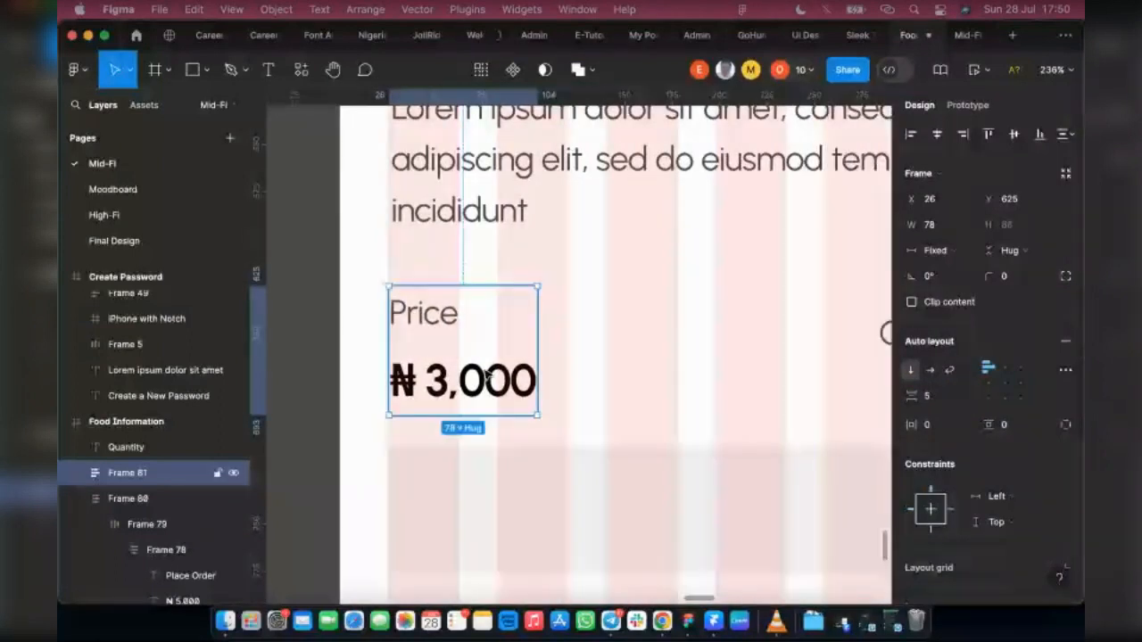
{"action": "scroll", "coordinate": [488, 376], "scroll_direction": "right", "scroll_amount": 3}
{"action": "left_click", "coordinate": [192, 72]}
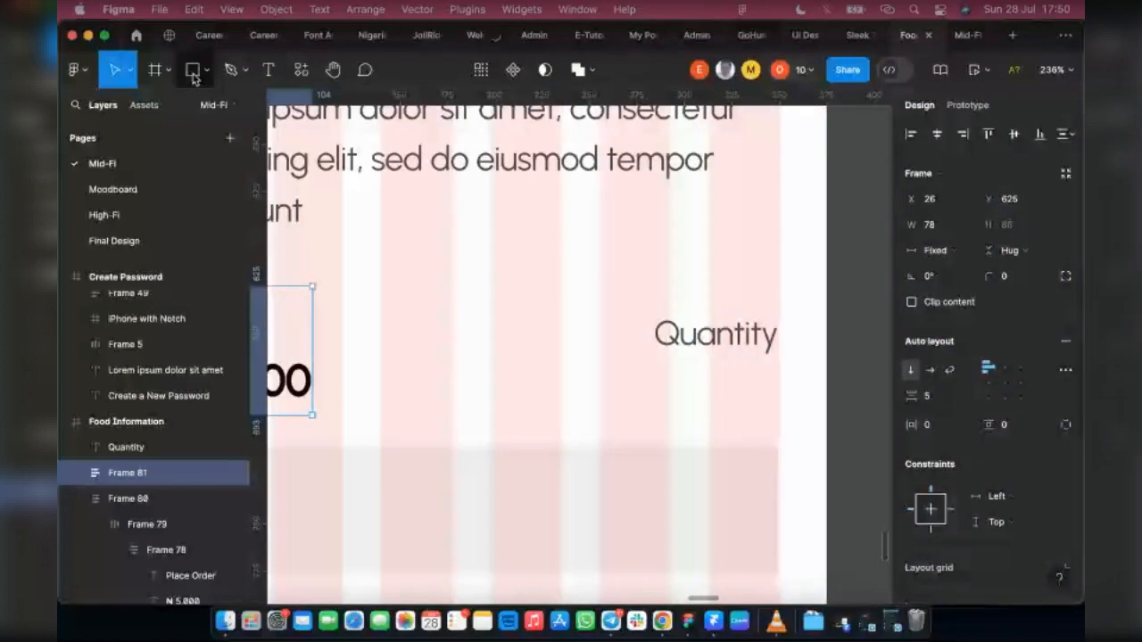
{"action": "left_click_drag", "start_coordinate": [653, 365], "coordinate": [695, 409]}
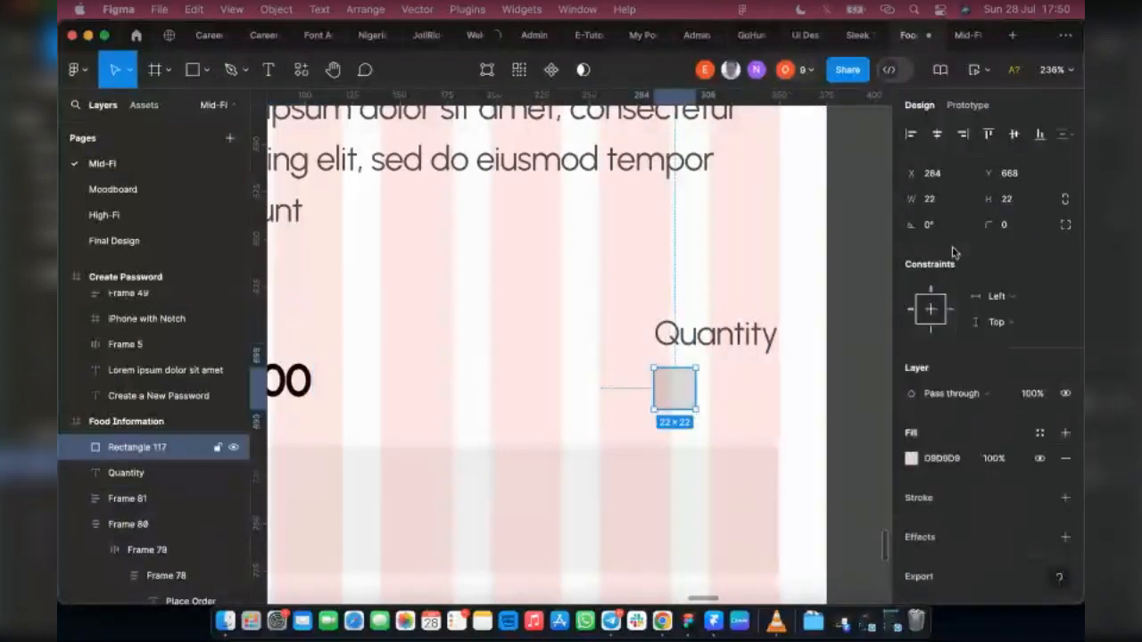
{"action": "left_click", "coordinate": [937, 204]}
{"action": "type", "text": "20"}
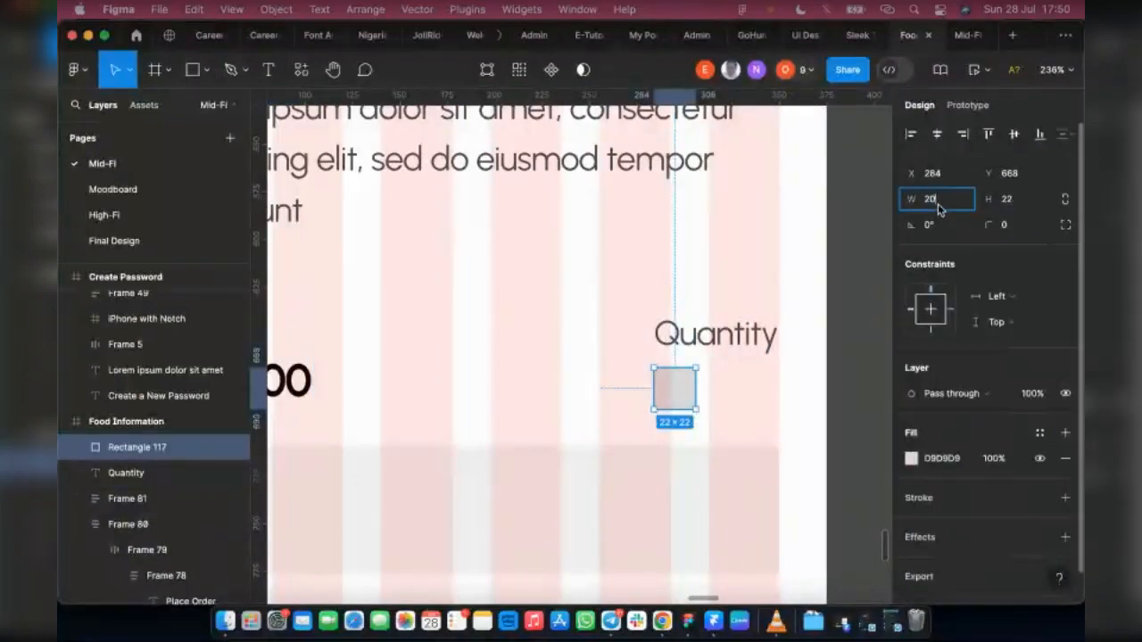
{"action": "left_click", "coordinate": [1025, 206]}
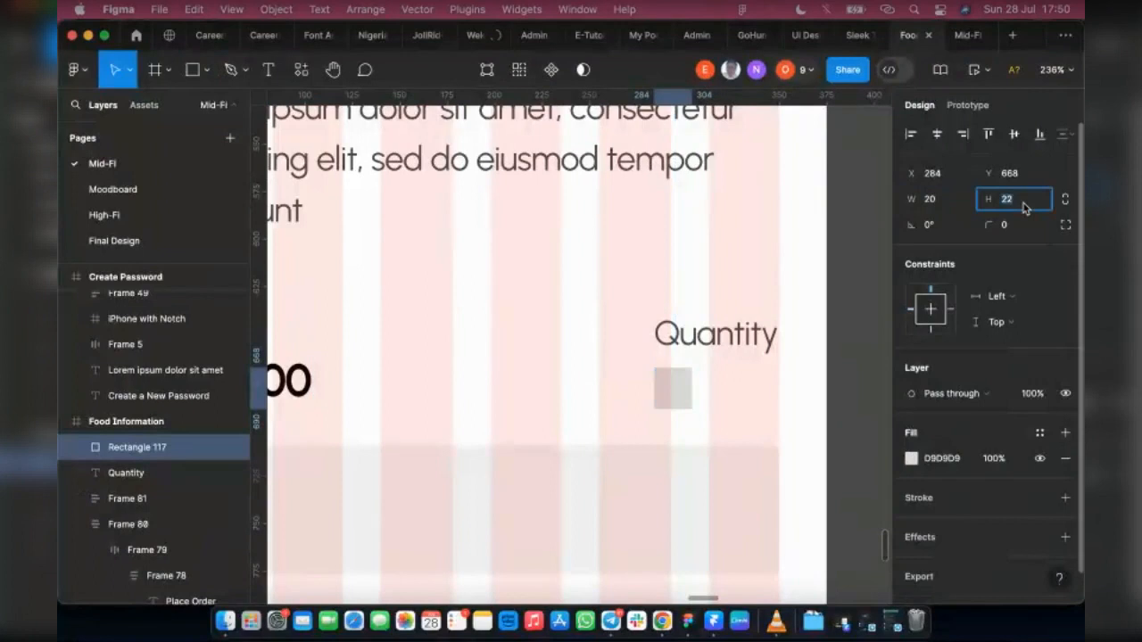
{"action": "type", "text": "20"}
{"action": "key", "text": "Return"}
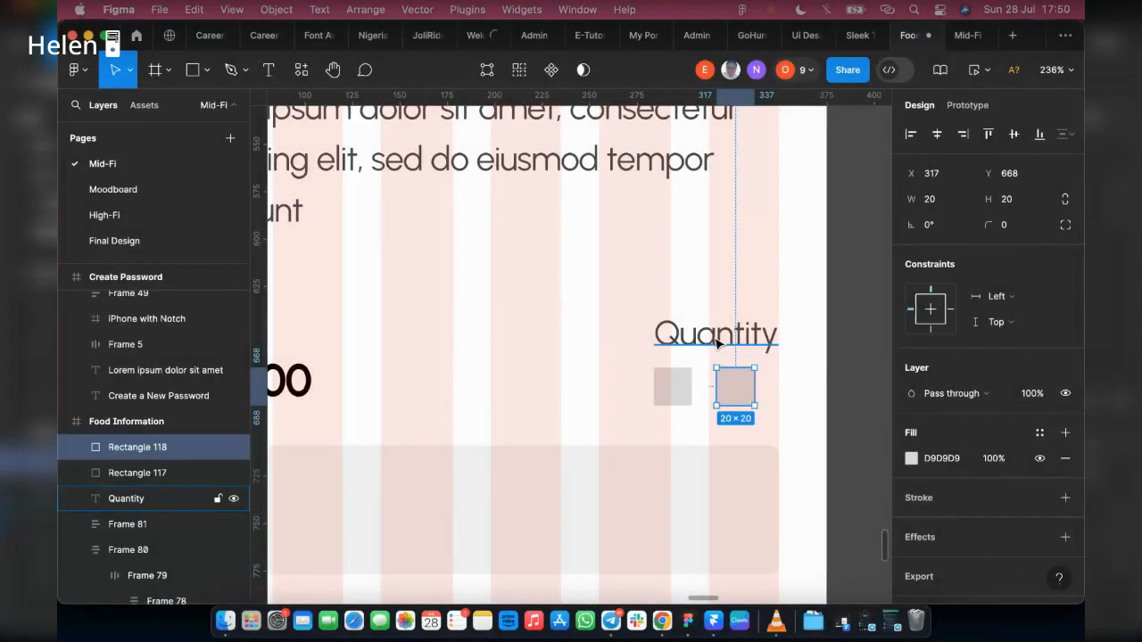
Step: Duplicate the Quantity label, change the copy to "+" and place it between the two grey squares at X 306, Y 663
{"action": "left_click", "coordinate": [715, 339]}
{"action": "left_click_drag", "start_coordinate": [716, 339], "coordinate": [716, 283], "text": "alt"}
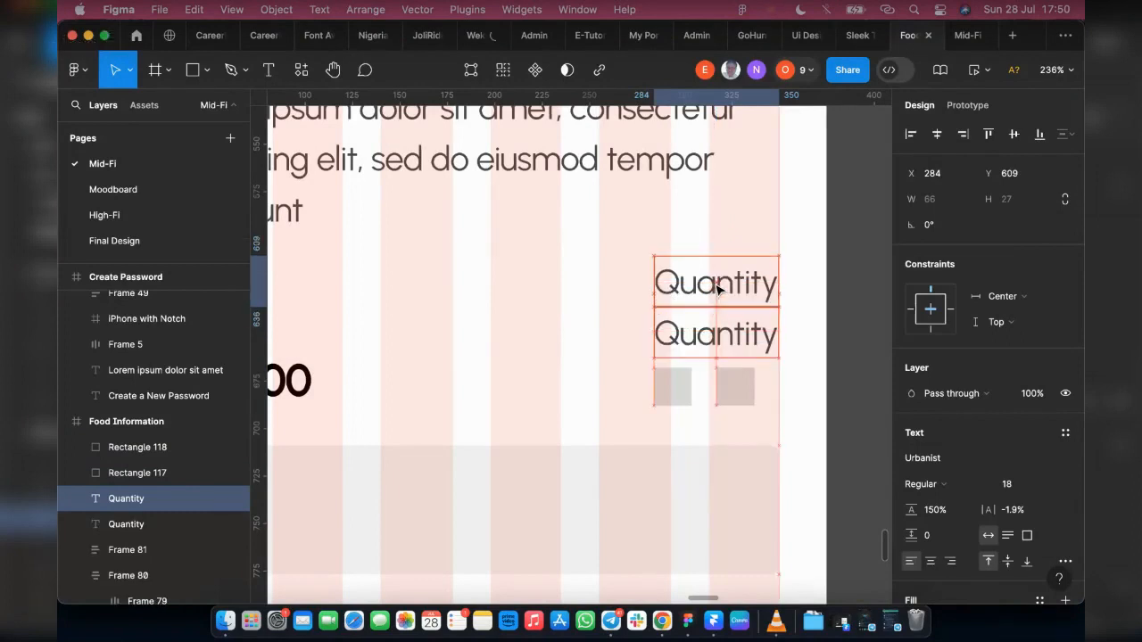
{"action": "double_click", "coordinate": [715, 284]}
{"action": "key", "text": "BackSpace"}
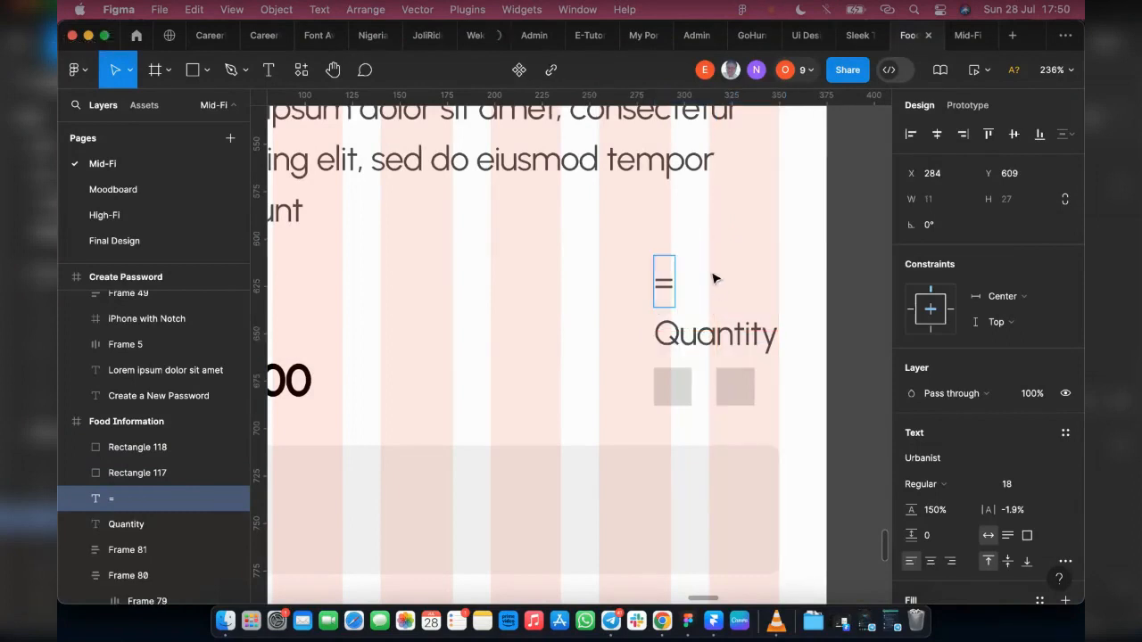
{"action": "type", "text": "+"}
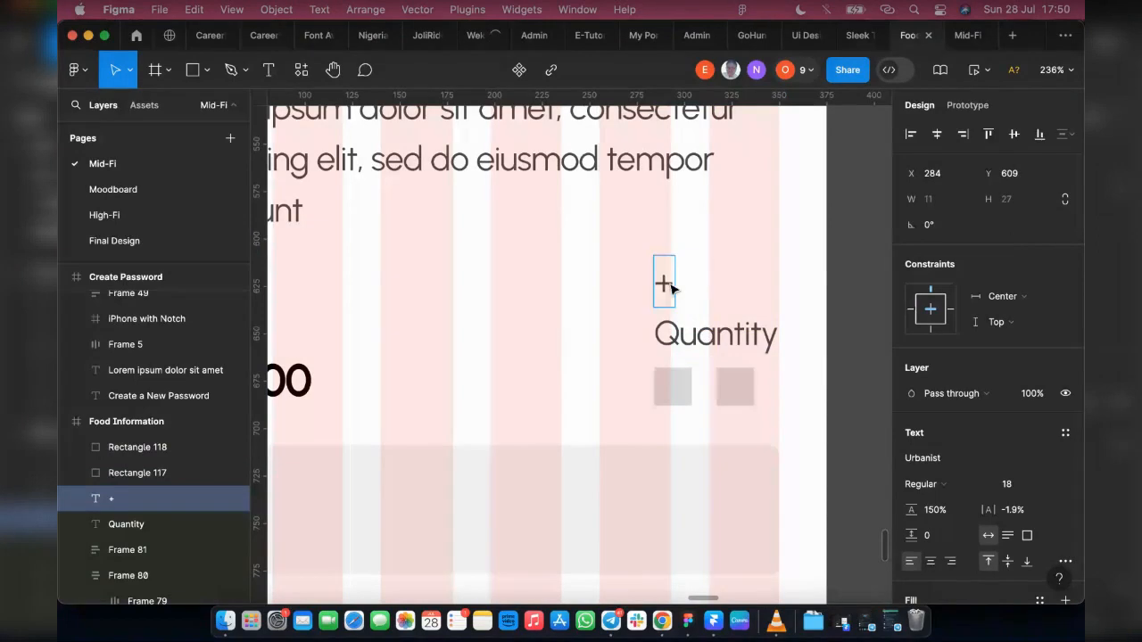
{"action": "key", "text": "Escape"}
{"action": "left_click_drag", "start_coordinate": [671, 287], "coordinate": [709, 387]}
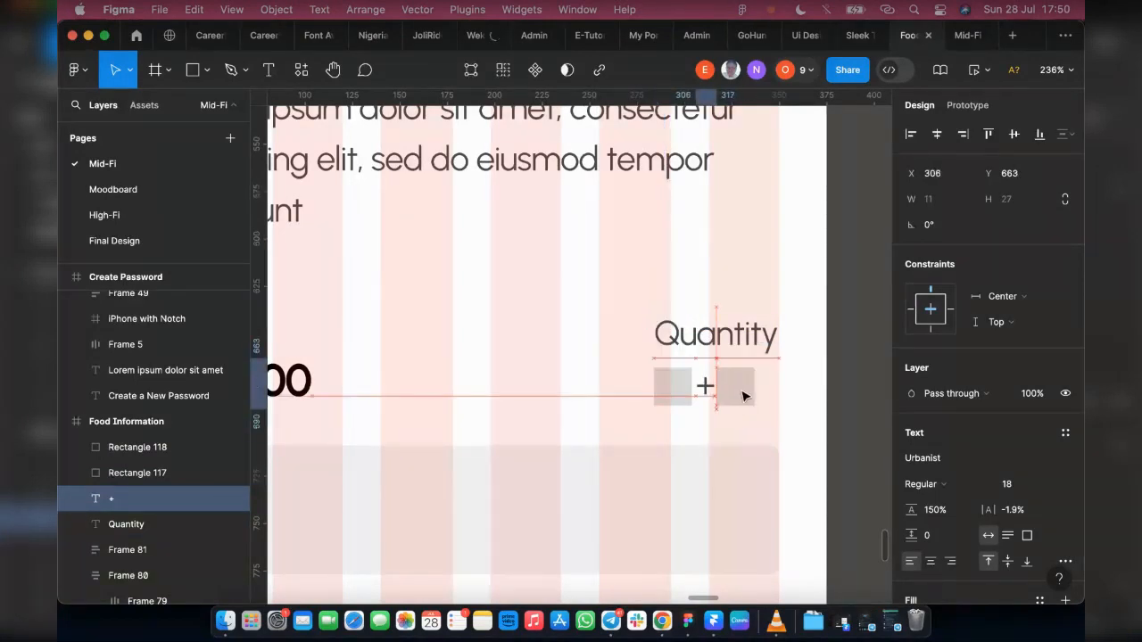
Step: Combine the two grey squares and the "+" in a horizontal auto layout with an item spacing of 3
{"action": "left_click", "coordinate": [665, 395], "text": "shift"}
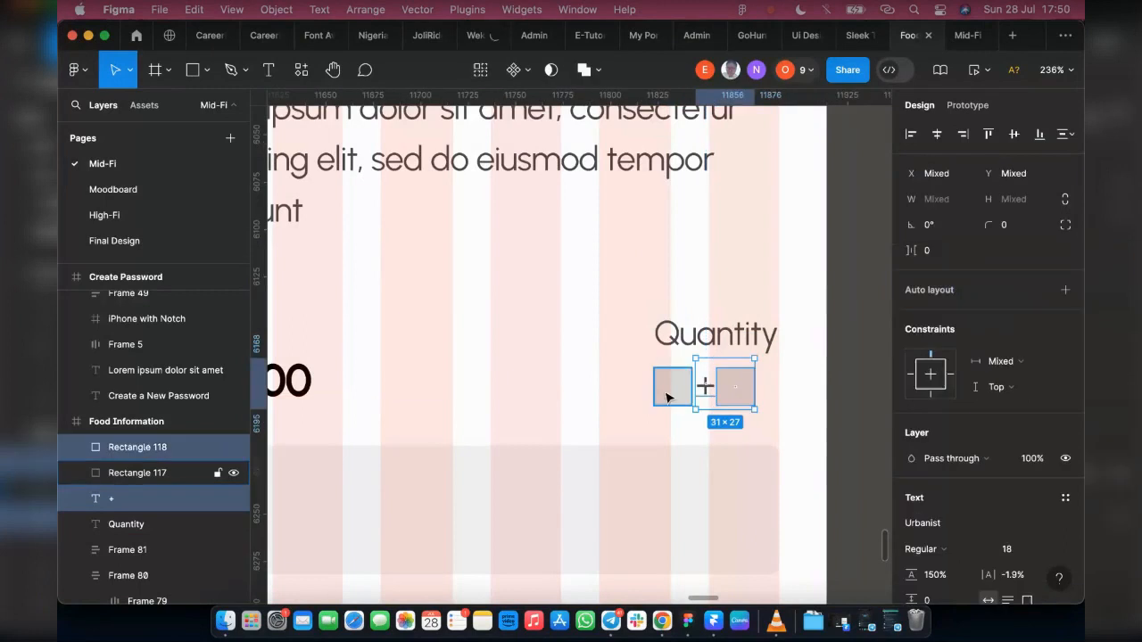
{"action": "left_click", "coordinate": [684, 380], "text": "shift"}
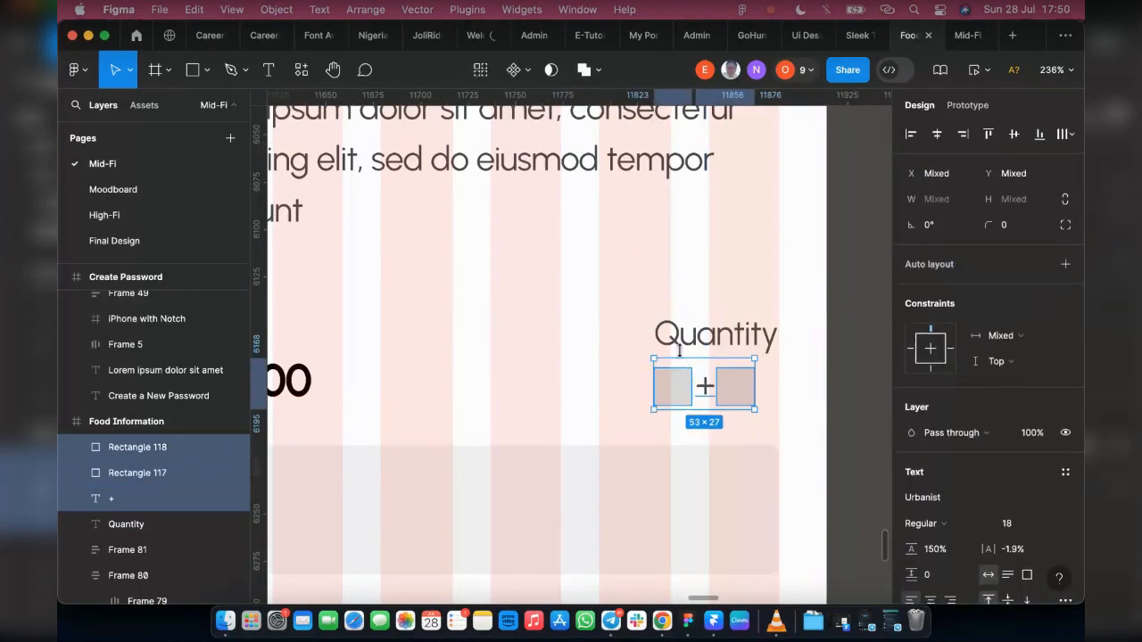
{"action": "key", "text": "shift+a"}
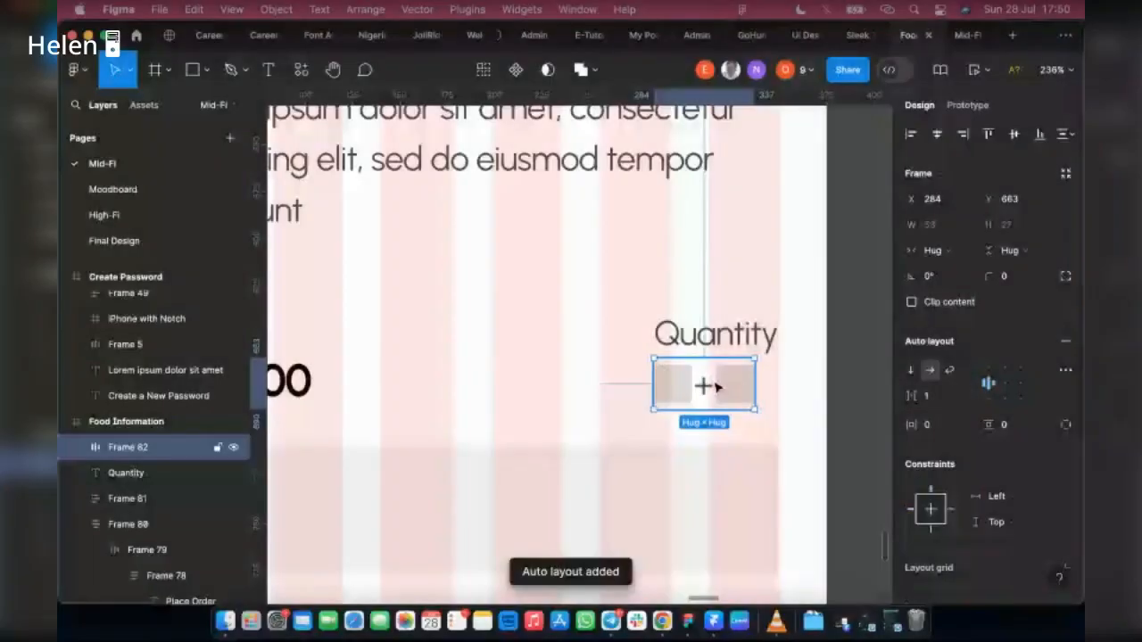
{"action": "left_click", "coordinate": [945, 401]}
{"action": "type", "text": "3"}
{"action": "key", "text": "Return"}
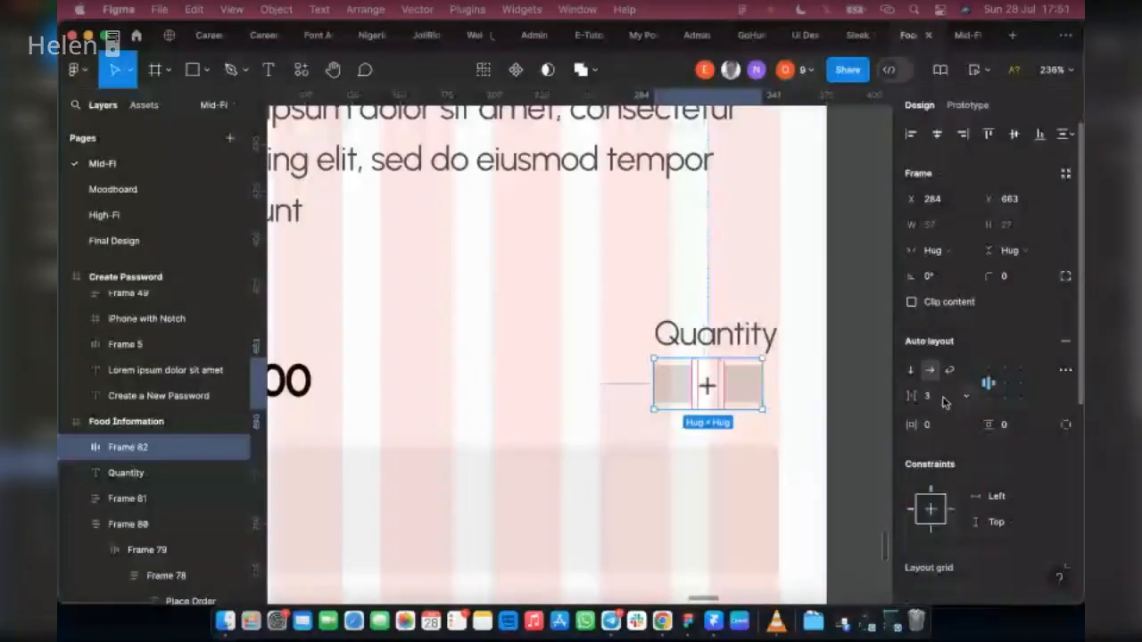
Step: Wrap the Quantity label and the counter row beneath it in a vertical auto layout
{"action": "left_click", "coordinate": [710, 343], "text": "shift"}
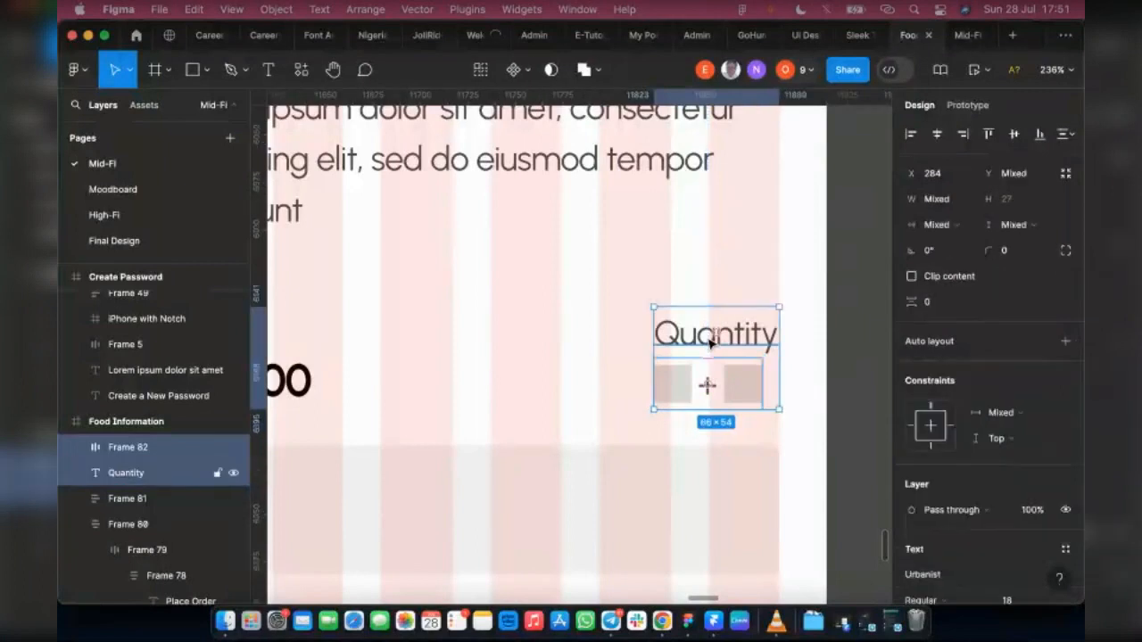
{"action": "key", "text": "shift+a"}
{"action": "scroll", "coordinate": [581, 389], "scroll_direction": "left", "scroll_amount": 3}
{"action": "left_click", "coordinate": [308, 393]}
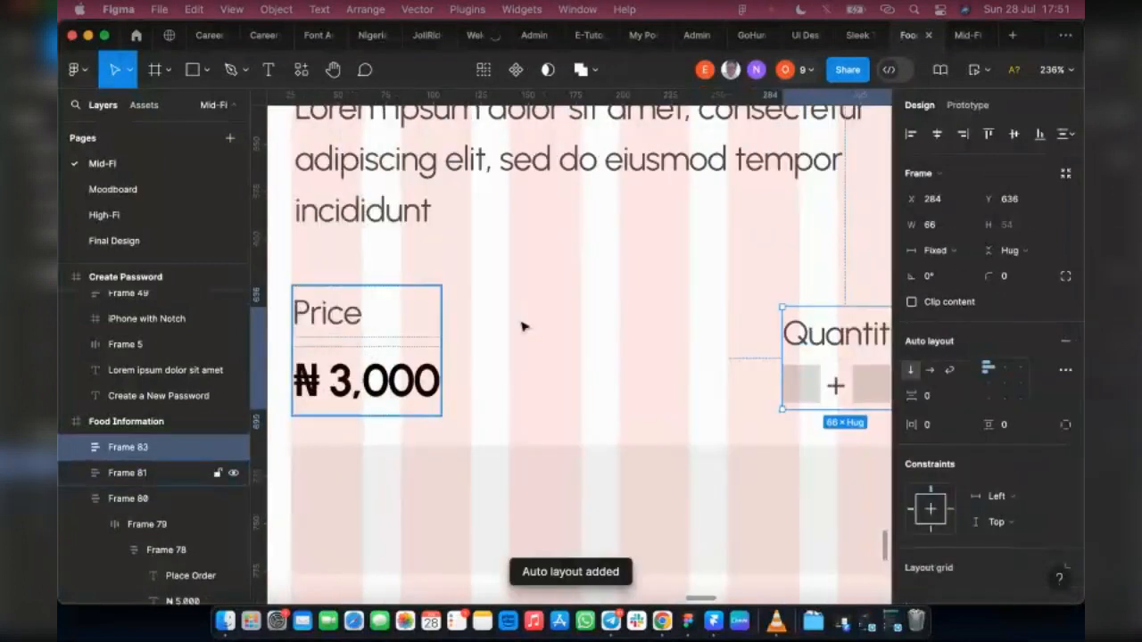
{"action": "scroll", "coordinate": [791, 375], "scroll_direction": "right", "scroll_amount": 3}
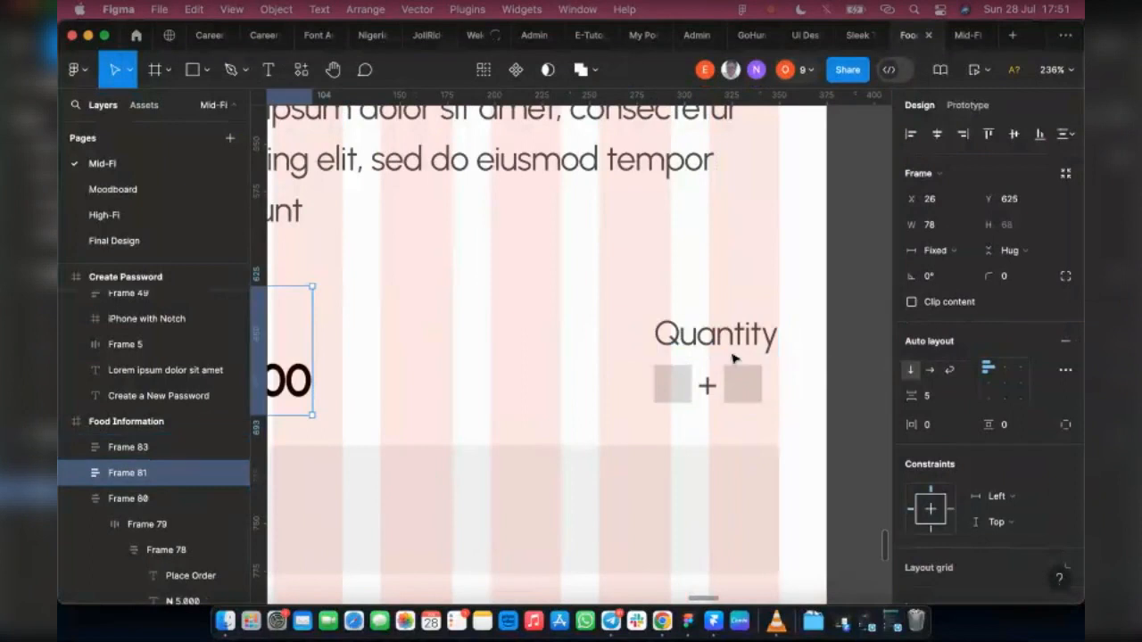
Step: Try different alignments for the Quantity auto layout and settle on top centre, so the counter sits centred under the label
{"action": "left_click", "coordinate": [763, 351]}
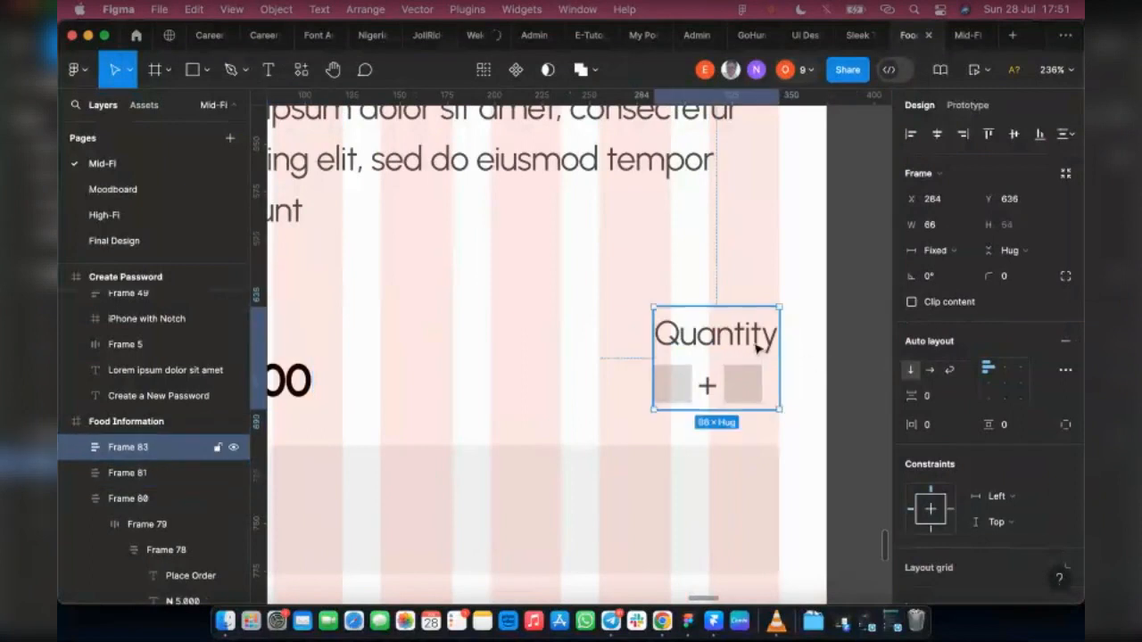
{"action": "left_click", "coordinate": [1016, 370]}
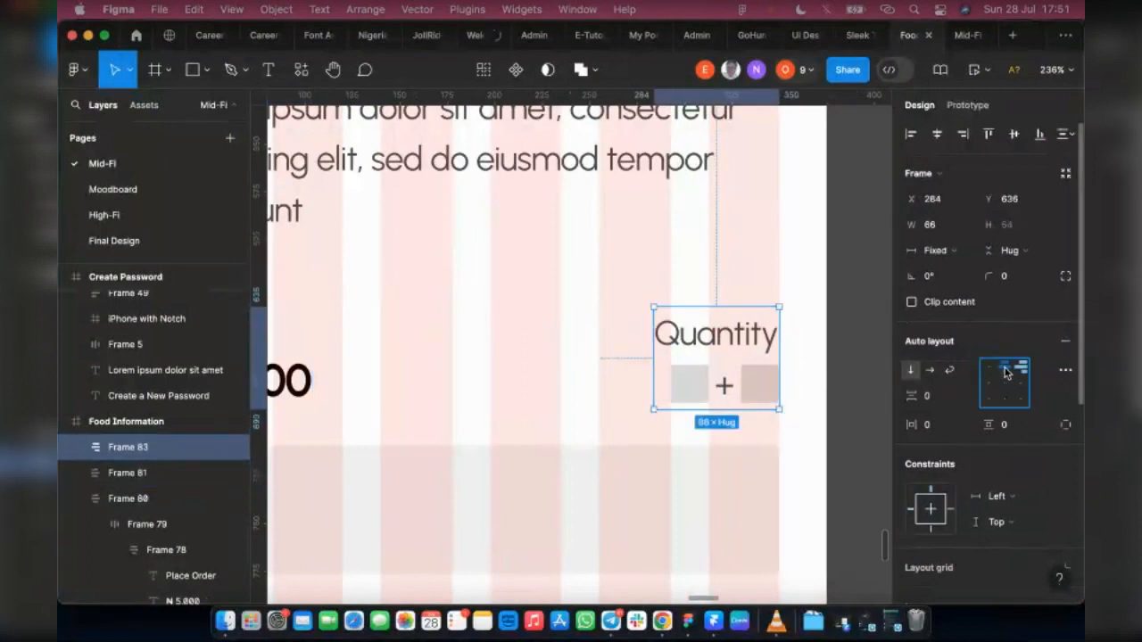
{"action": "left_click", "coordinate": [1004, 368]}
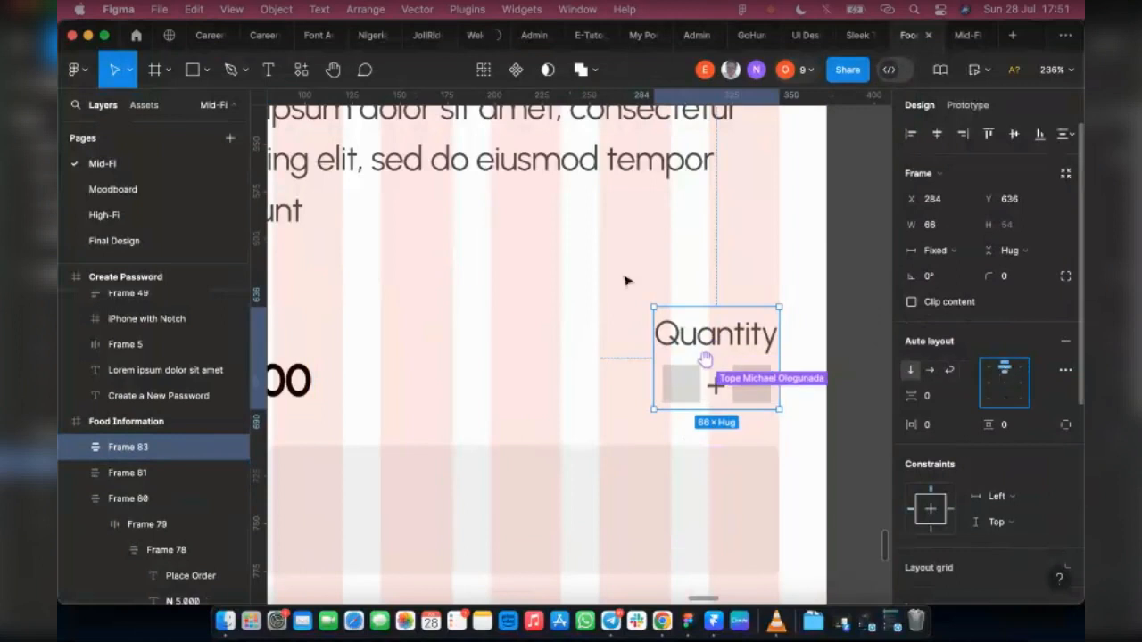
{"action": "left_click", "coordinate": [1022, 369]}
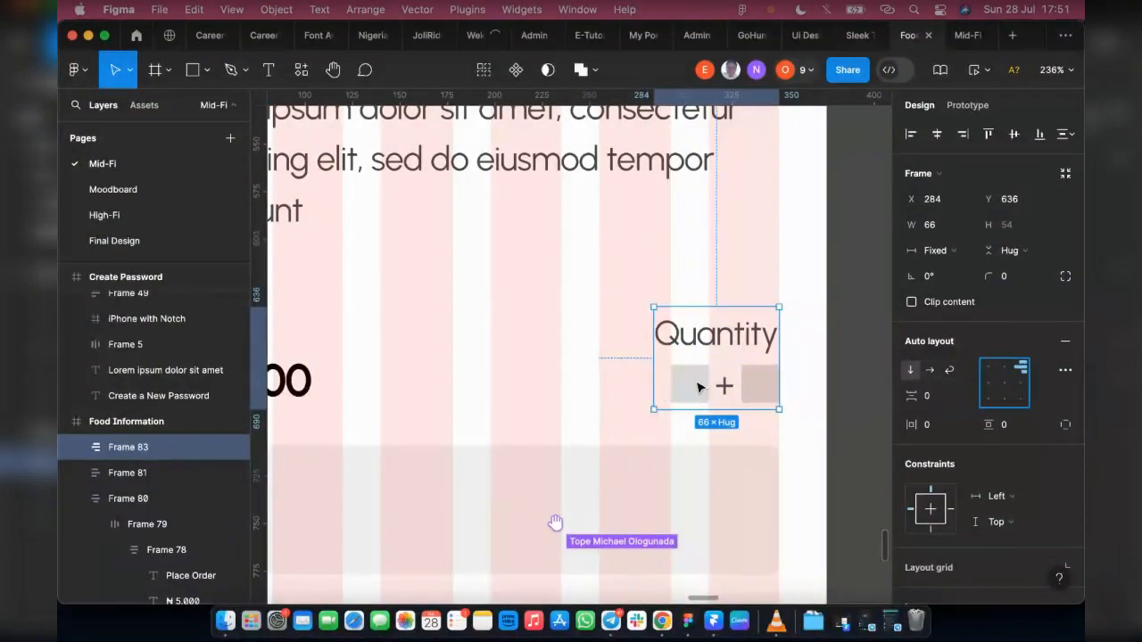
{"action": "left_click", "coordinate": [676, 290]}
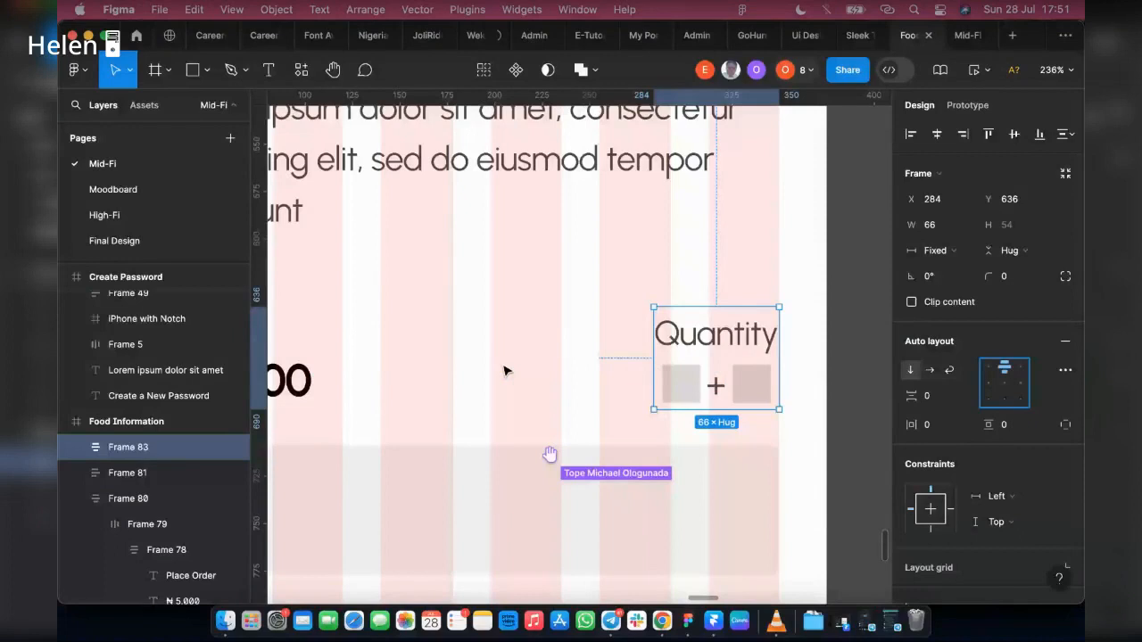
Step: Set the item spacing of both the Price and Quantity auto layouts to 5
{"action": "scroll", "coordinate": [506, 370], "scroll_direction": "left", "scroll_amount": 3}
{"action": "left_click", "coordinate": [506, 370], "text": "shift"}
{"action": "left_click", "coordinate": [931, 426]}
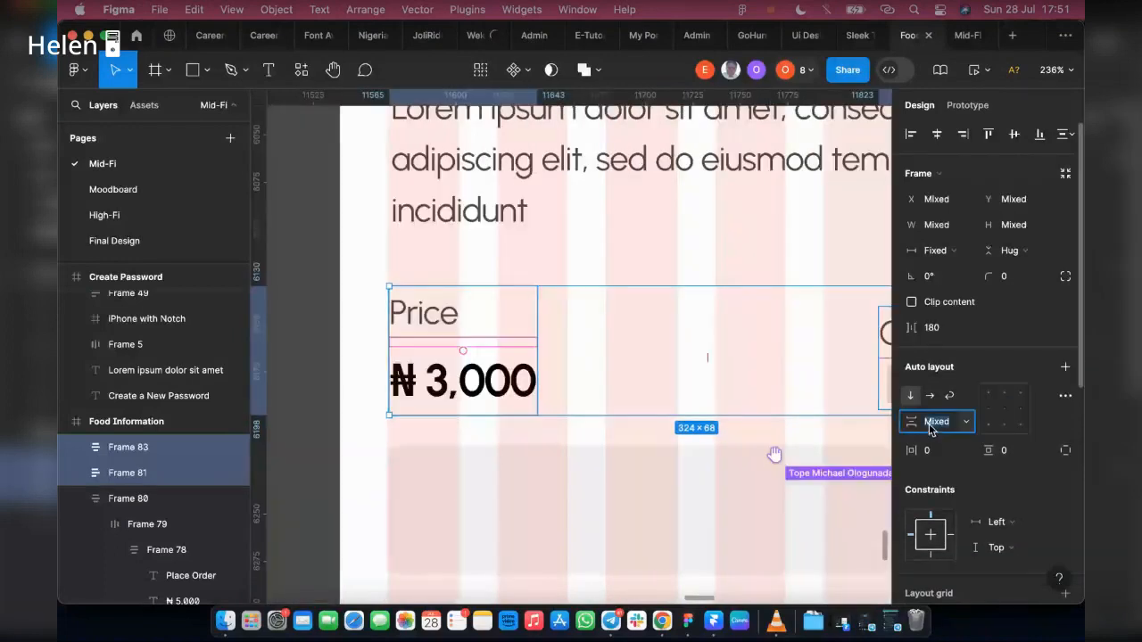
{"action": "type", "text": "5"}
{"action": "key", "text": "Return"}
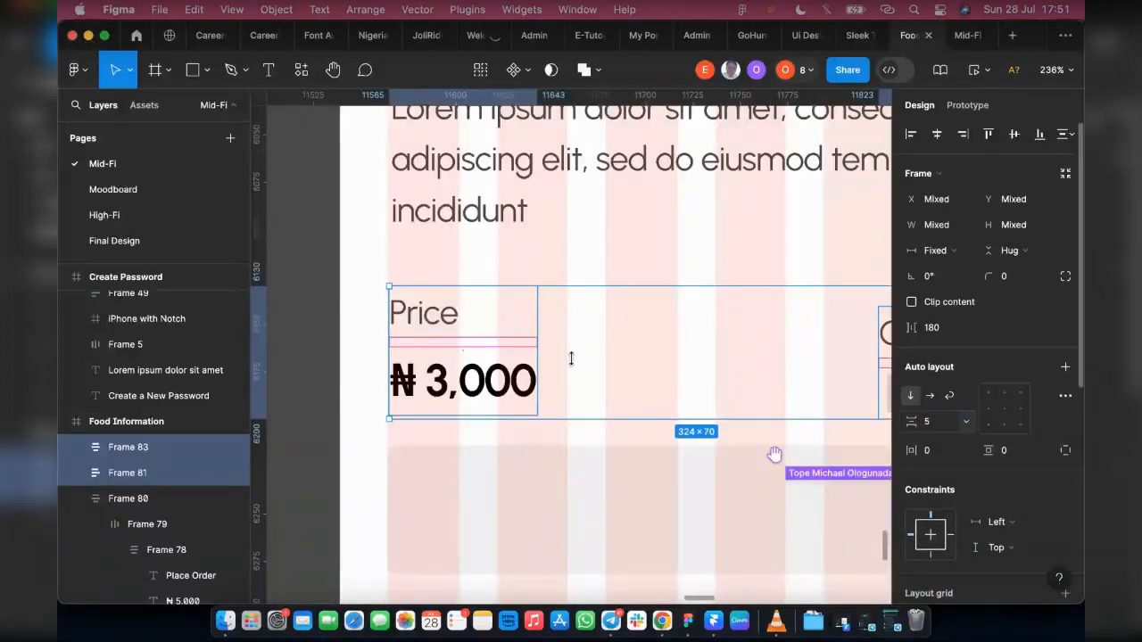
Step: Align the top edges of the Price and Quantity auto layouts and clear the selection
{"action": "scroll", "coordinate": [583, 347], "scroll_direction": "right", "scroll_amount": 5}
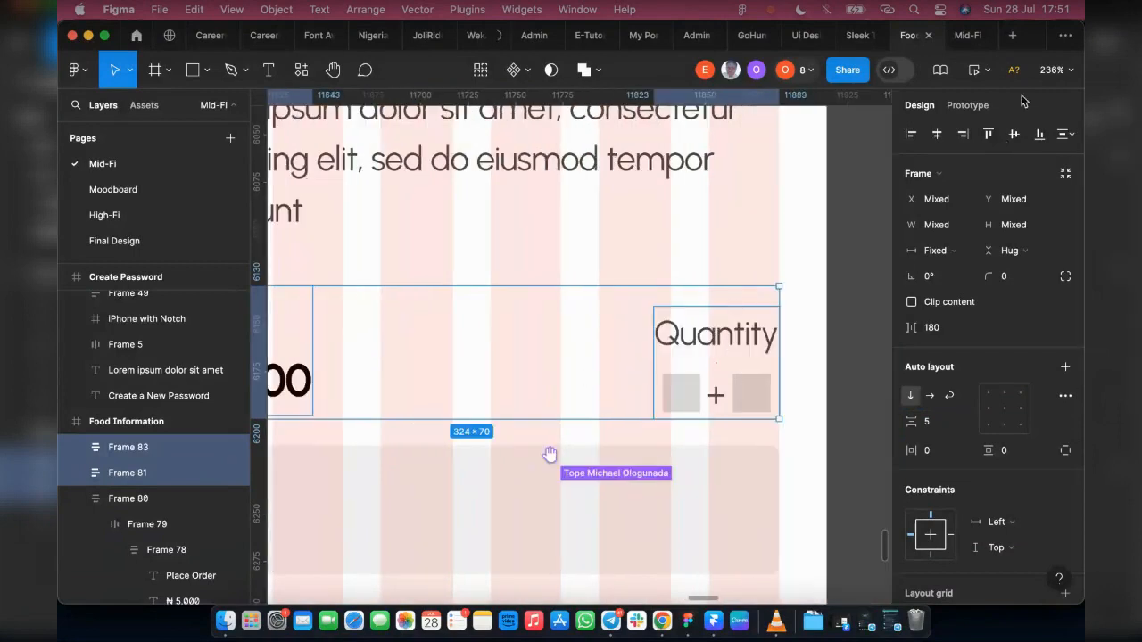
{"action": "left_click", "coordinate": [991, 136]}
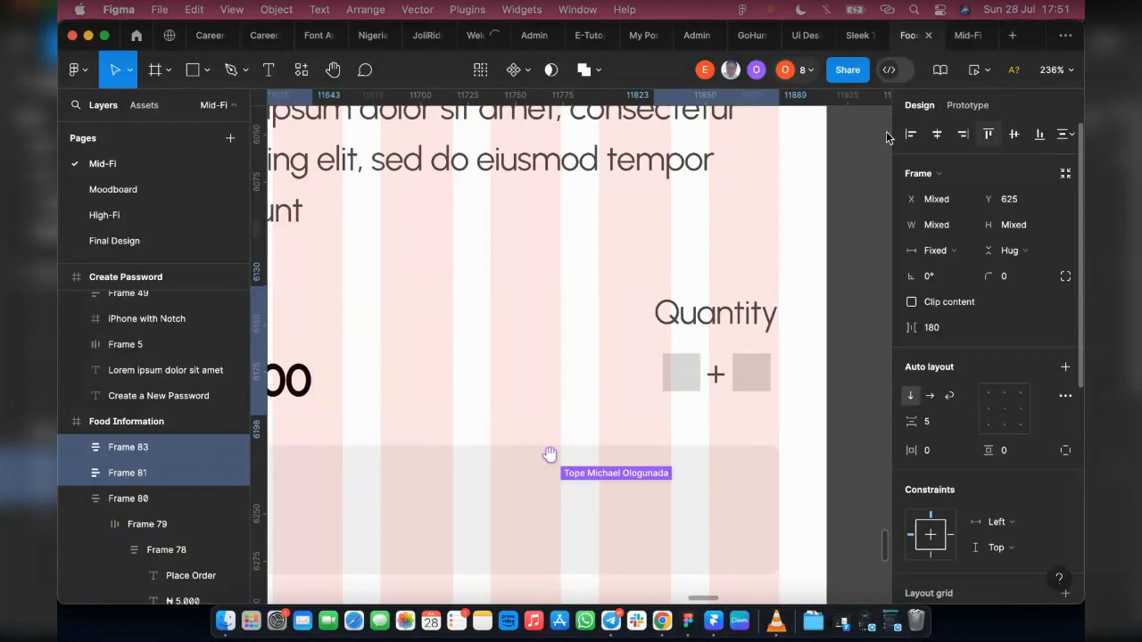
{"action": "scroll", "coordinate": [649, 366], "scroll_direction": "left", "scroll_amount": 3}
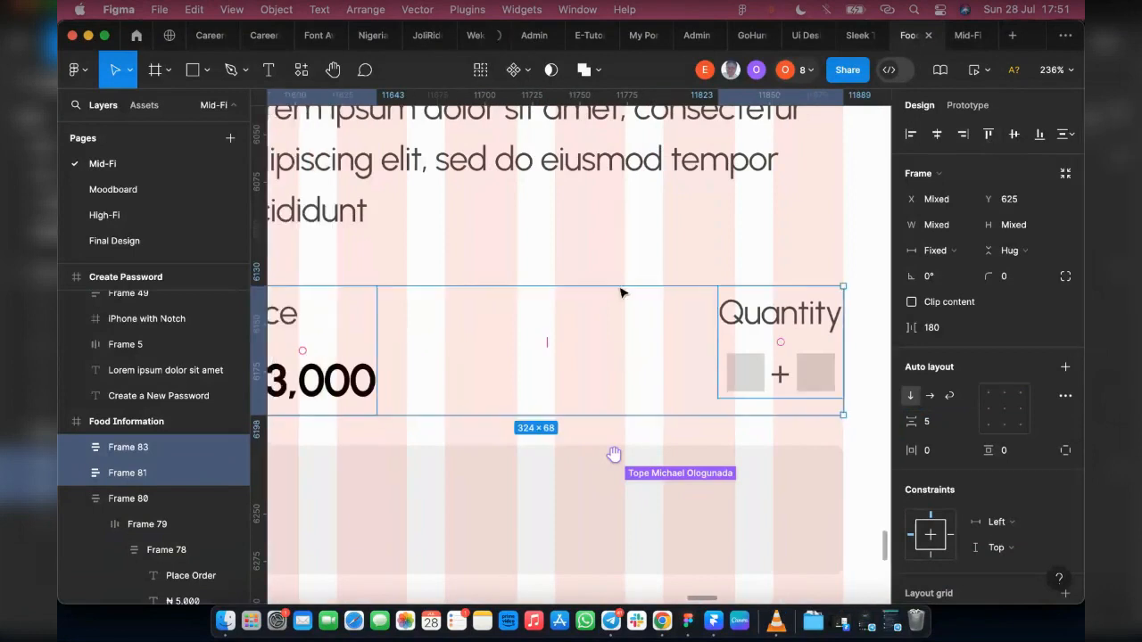
{"action": "left_click", "coordinate": [392, 378]}
{"action": "left_click", "coordinate": [326, 390]}
Step: Wrap the Price and Quantity blocks together in one horizontal auto layout spanning the content width
{"action": "scroll", "coordinate": [758, 361], "scroll_direction": "down", "scroll_amount": 2}
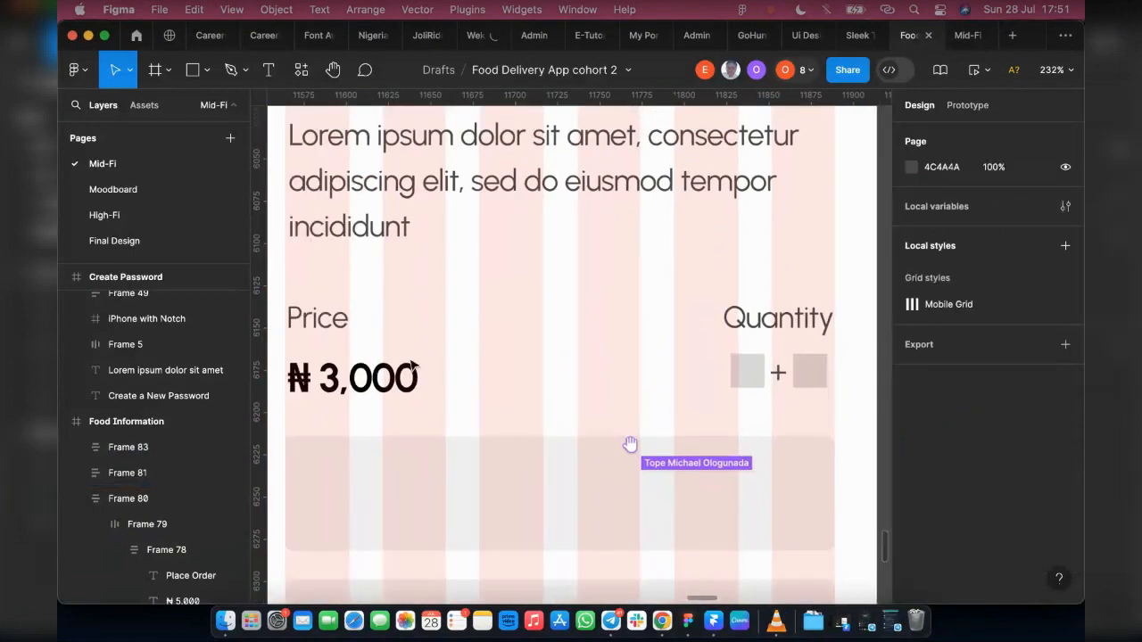
{"action": "left_click", "coordinate": [375, 379]}
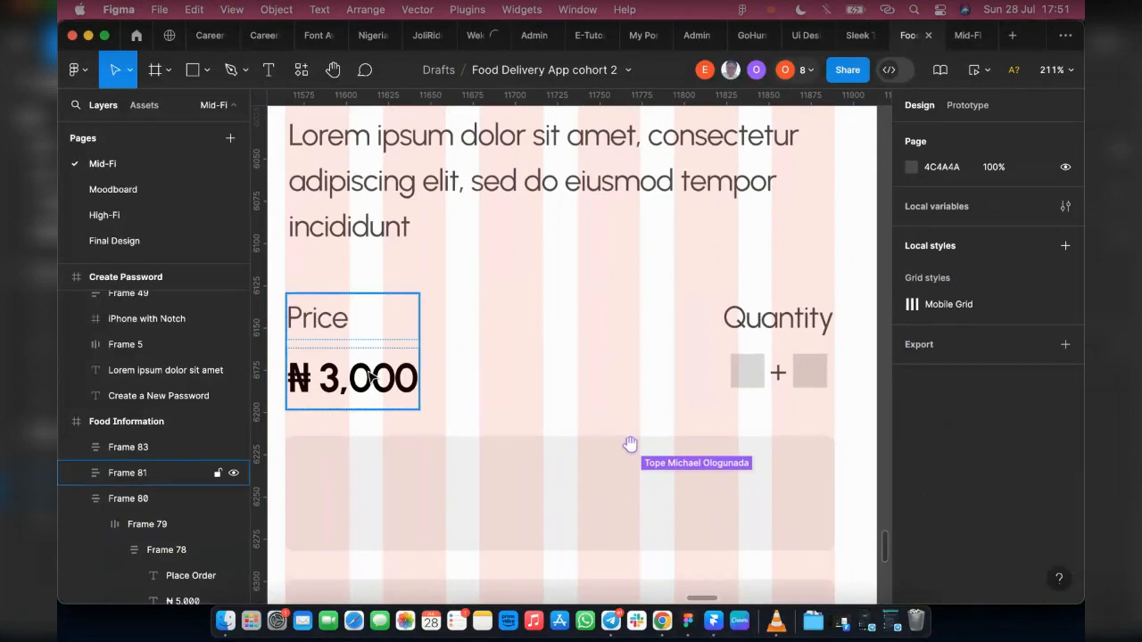
{"action": "left_click", "coordinate": [779, 388], "text": "shift"}
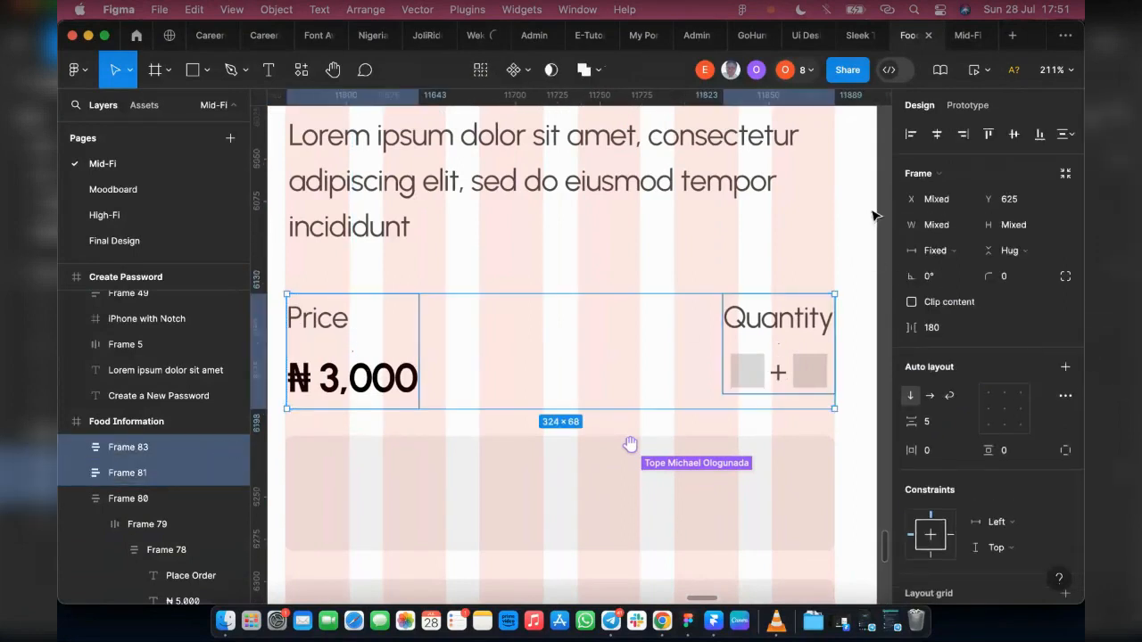
{"action": "key", "text": "shift+a"}
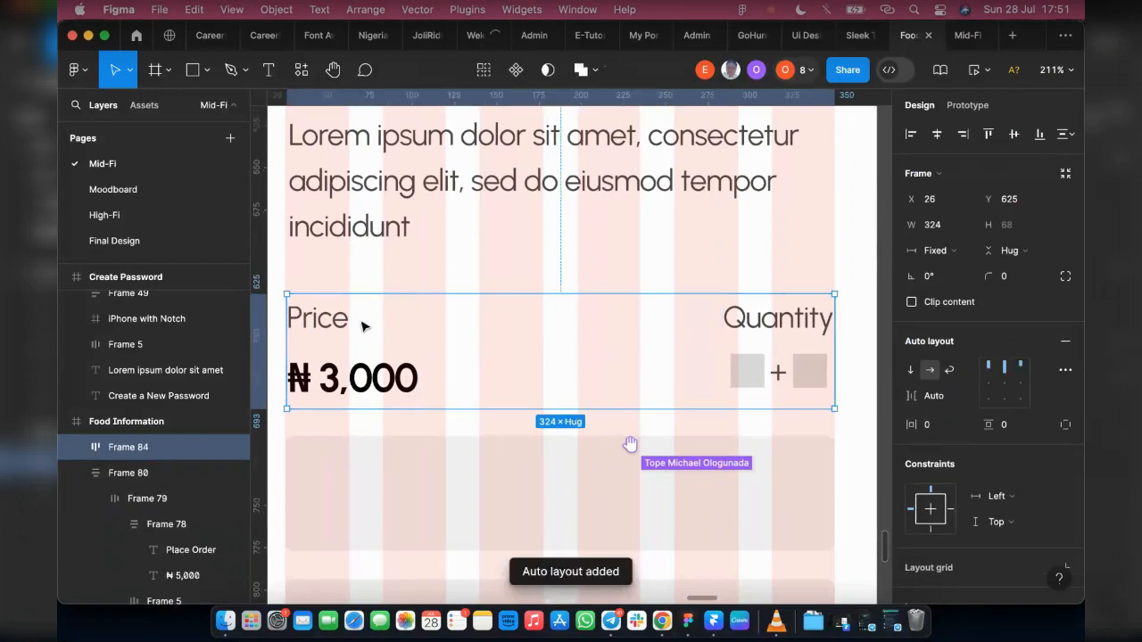
{"action": "scroll", "coordinate": [535, 310], "scroll_direction": "down", "scroll_amount": 3}
{"action": "scroll", "coordinate": [561, 322], "scroll_direction": "down", "scroll_amount": 5}
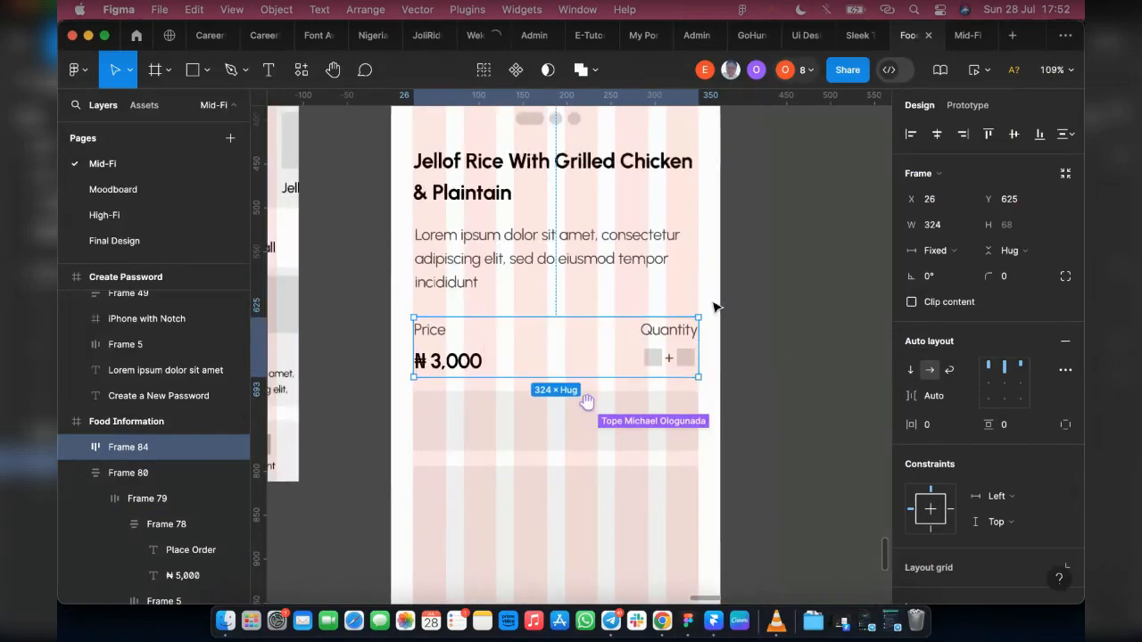
{"action": "scroll", "coordinate": [624, 372], "scroll_direction": "down", "scroll_amount": 2}
{"action": "scroll", "coordinate": [490, 384], "scroll_direction": "down", "scroll_amount": 2}
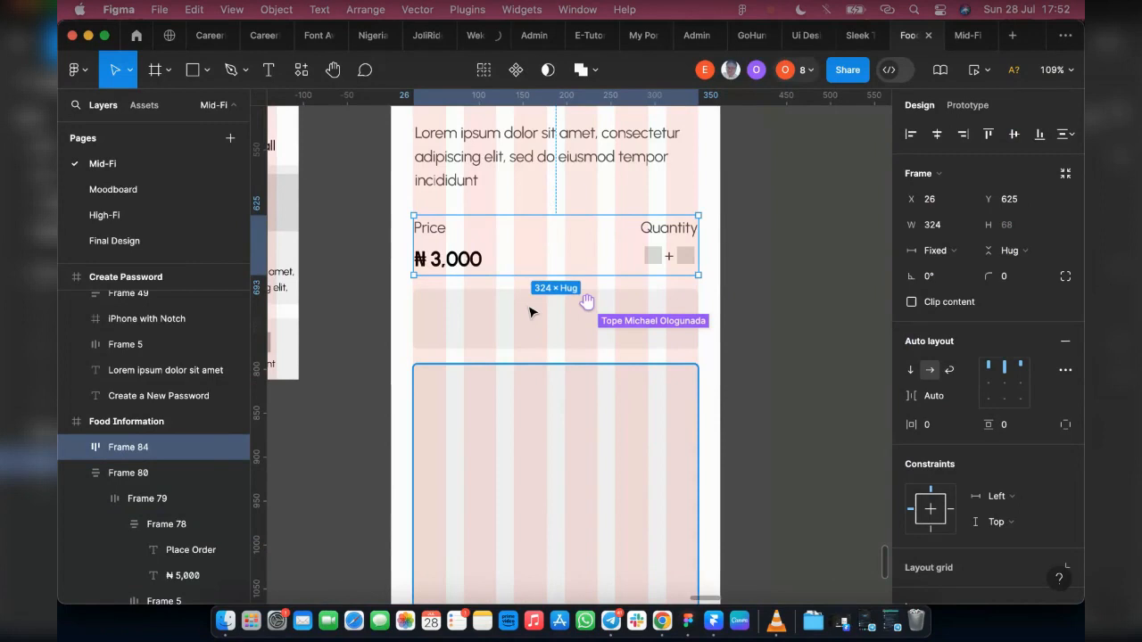
{"action": "scroll", "coordinate": [530, 312], "scroll_direction": "down", "scroll_amount": 10}
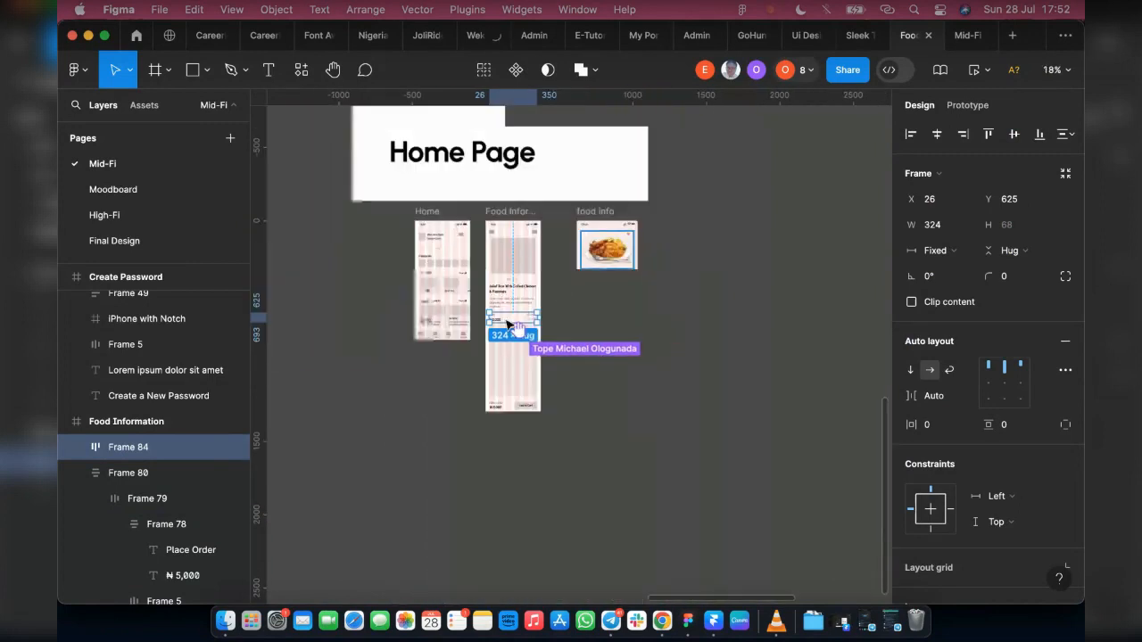
Step: Copy the counter row under Quantity and place the copy in the large grey card at X 260, Y 818
{"action": "scroll", "coordinate": [508, 325], "scroll_direction": "up", "scroll_amount": 10}
{"action": "left_click", "coordinate": [564, 337]}
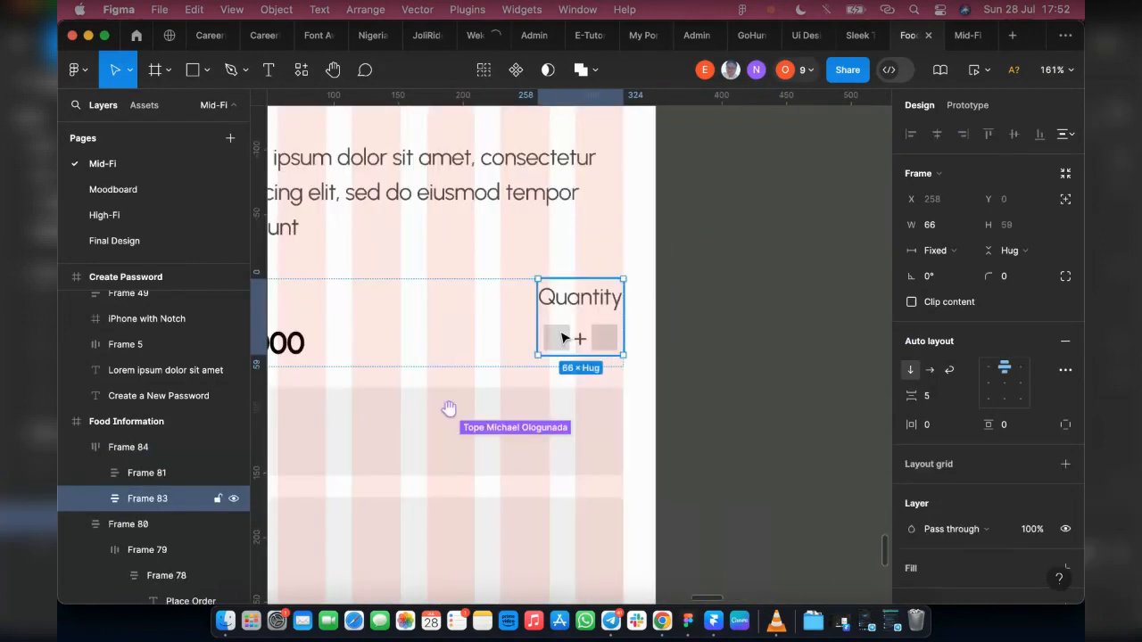
{"action": "double_click", "coordinate": [564, 337]}
{"action": "double_click", "coordinate": [562, 338]}
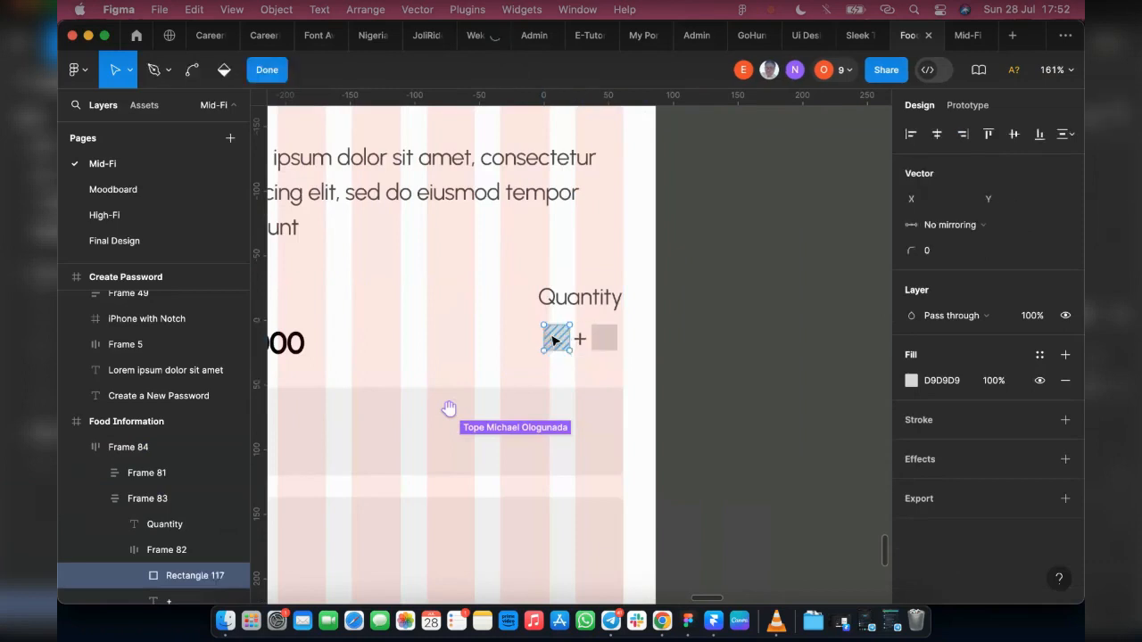
{"action": "left_click", "coordinate": [150, 554]}
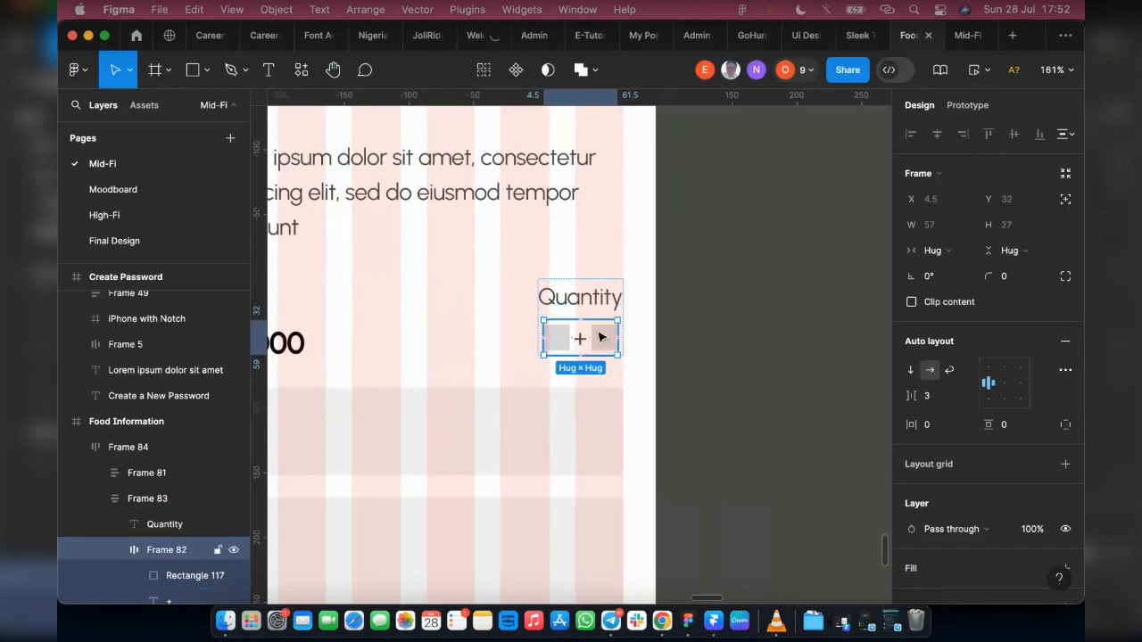
{"action": "scroll", "coordinate": [616, 338], "scroll_direction": "right", "scroll_amount": 5}
{"action": "scroll", "coordinate": [628, 339], "scroll_direction": "right", "scroll_amount": 2}
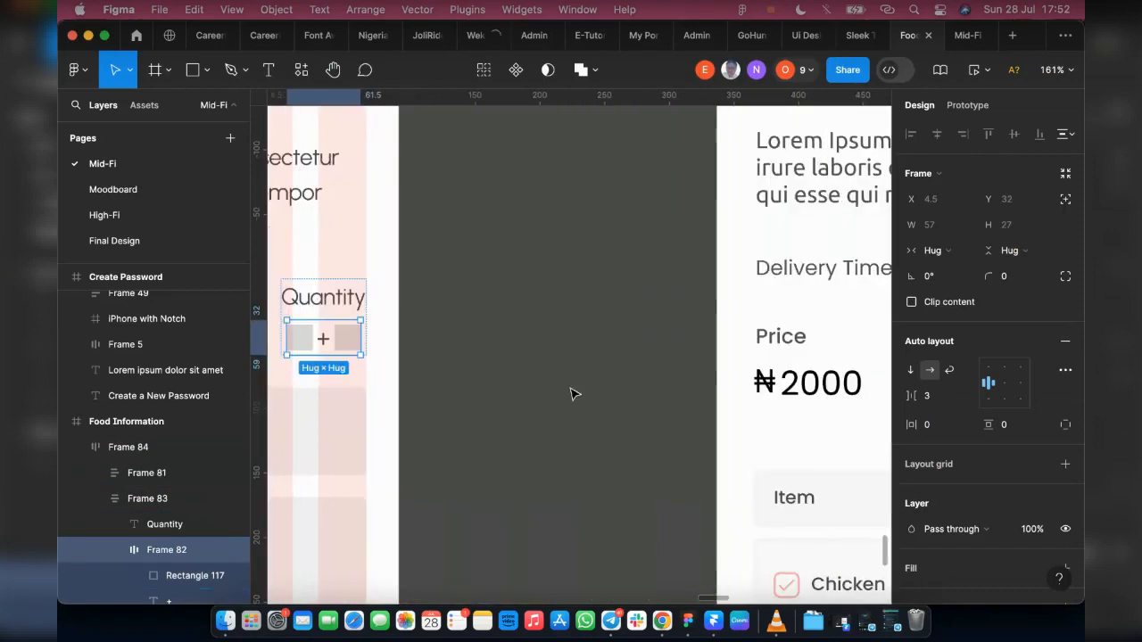
{"action": "left_click", "coordinate": [576, 394]}
{"action": "key", "text": "super+v"}
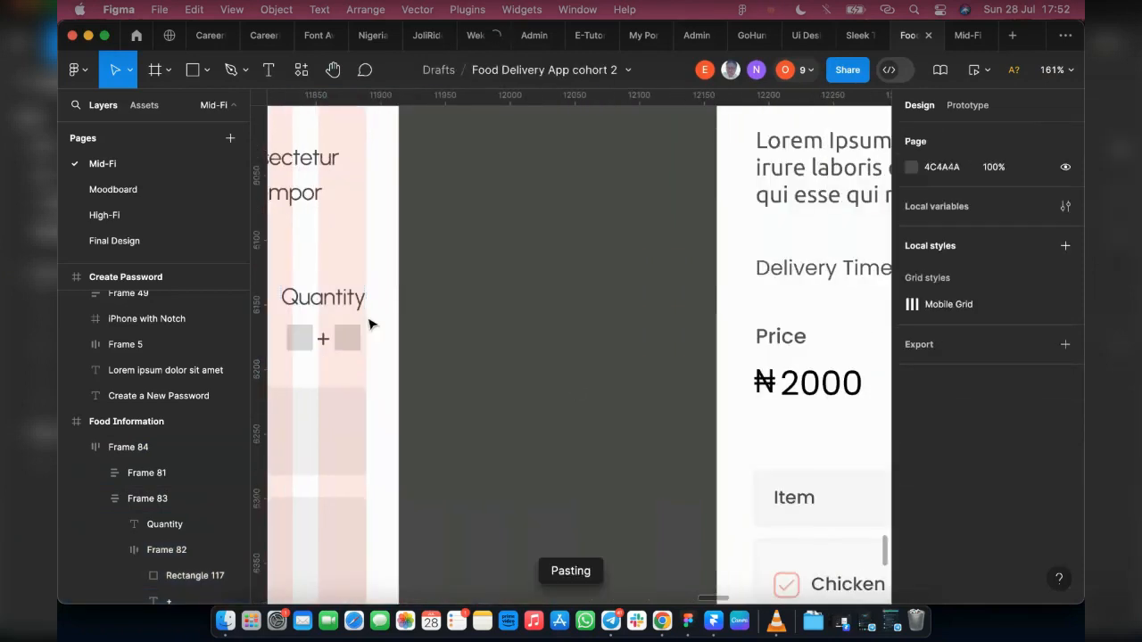
{"action": "left_click_drag", "start_coordinate": [310, 383], "coordinate": [279, 525]}
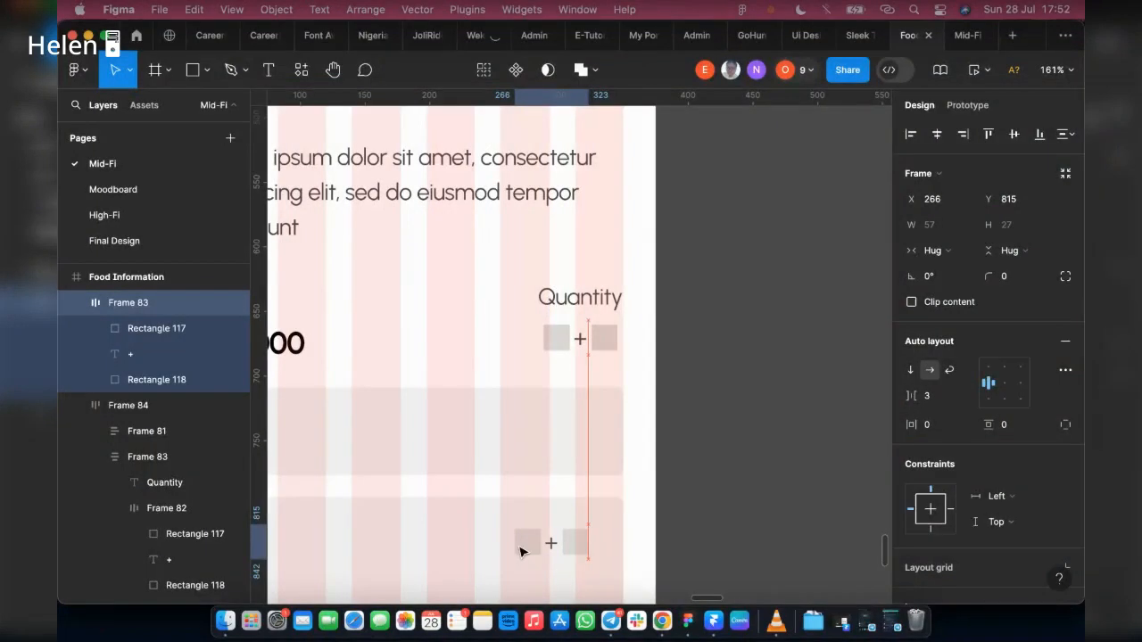
{"action": "left_click_drag", "start_coordinate": [519, 547], "coordinate": [519, 546]}
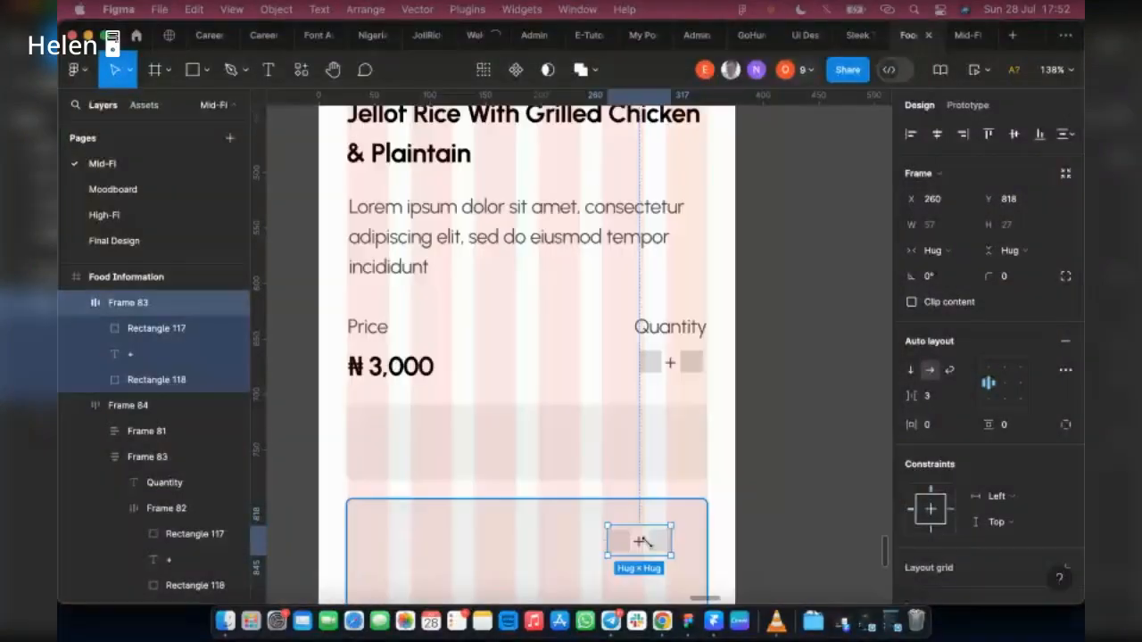
Step: Fill the first square of the copied counter with the darker grey ADACAC sampled from the Home screen's navigation icons
{"action": "left_click", "coordinate": [614, 543]}
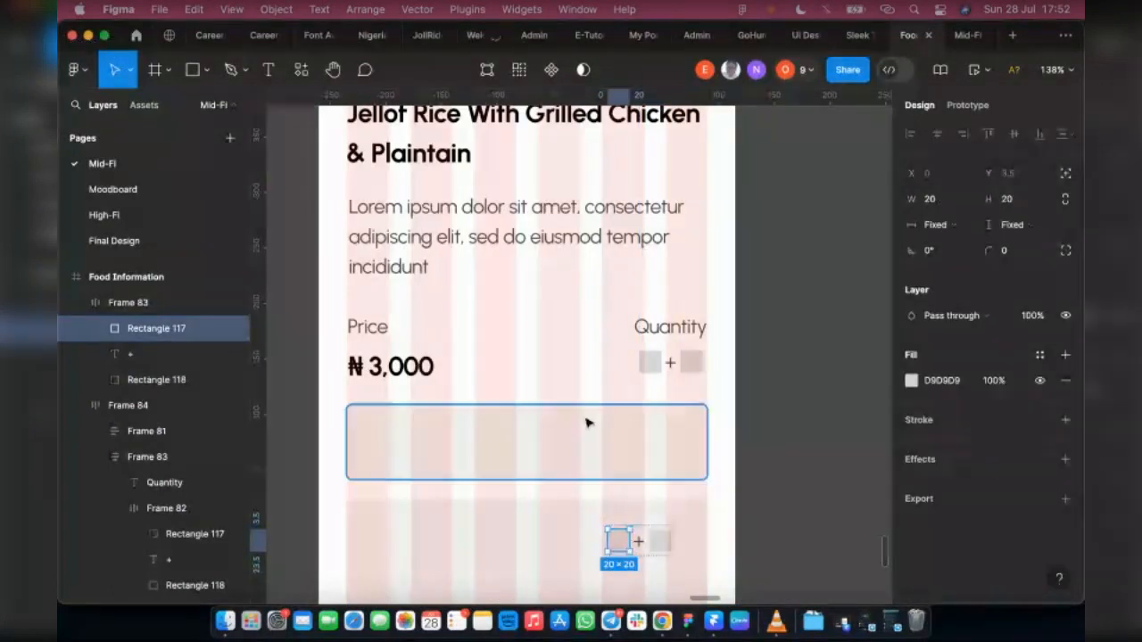
{"action": "scroll", "coordinate": [586, 423], "scroll_direction": "down", "scroll_amount": 3}
{"action": "scroll", "coordinate": [466, 471], "scroll_direction": "left", "scroll_amount": 5}
{"action": "key", "text": "i"}
{"action": "left_click", "coordinate": [446, 454]}
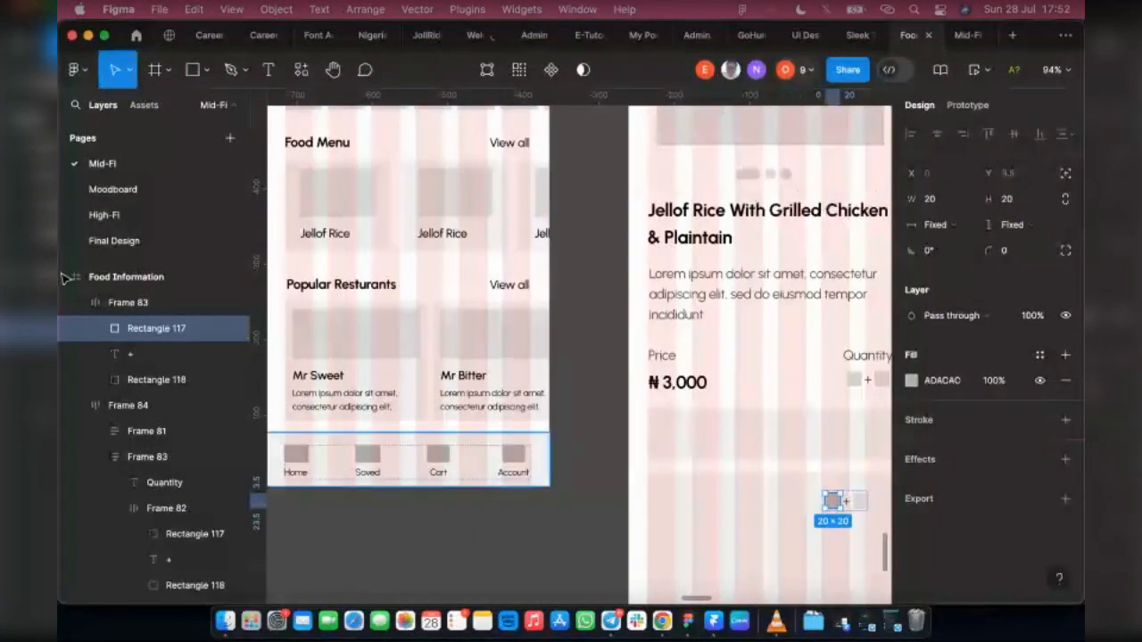
Step: Hide the layout grids and fill the second square of the grey card's counter with ADACAC sampled from its first square
{"action": "left_click", "coordinate": [147, 277]}
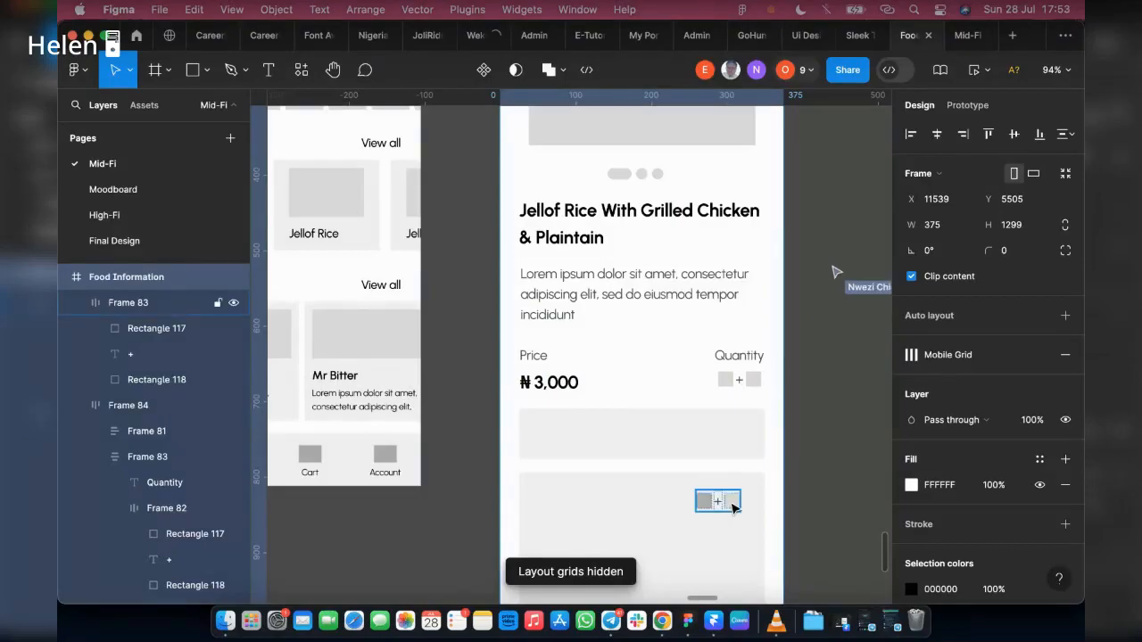
{"action": "left_click", "coordinate": [731, 505]}
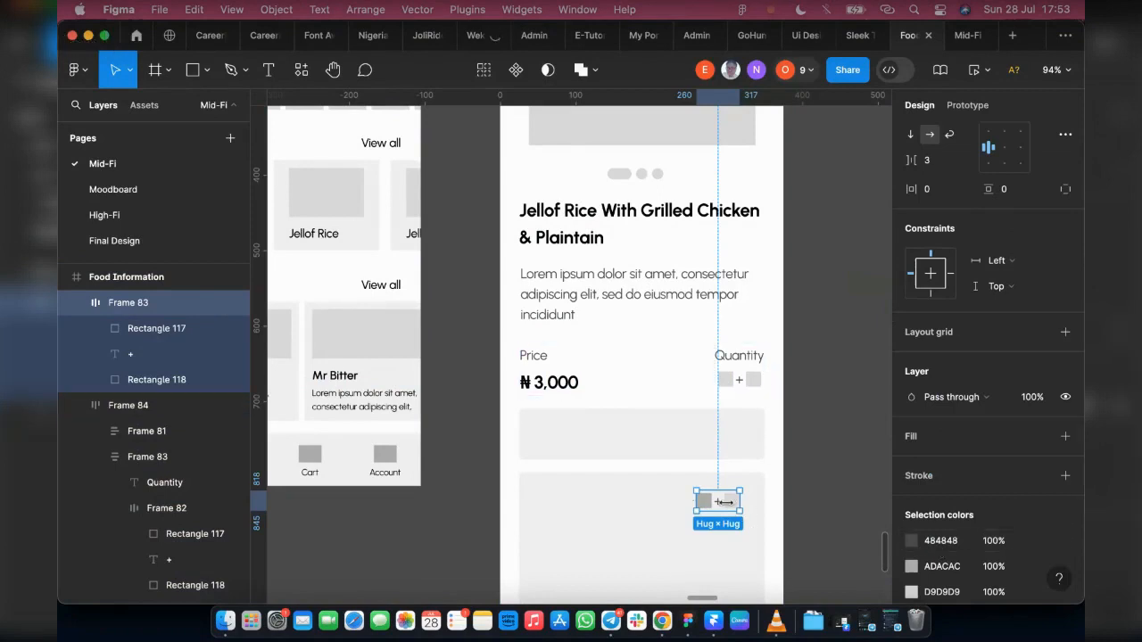
{"action": "scroll", "coordinate": [731, 508], "scroll_direction": "up", "scroll_amount": 10}
{"action": "left_click", "coordinate": [731, 507]}
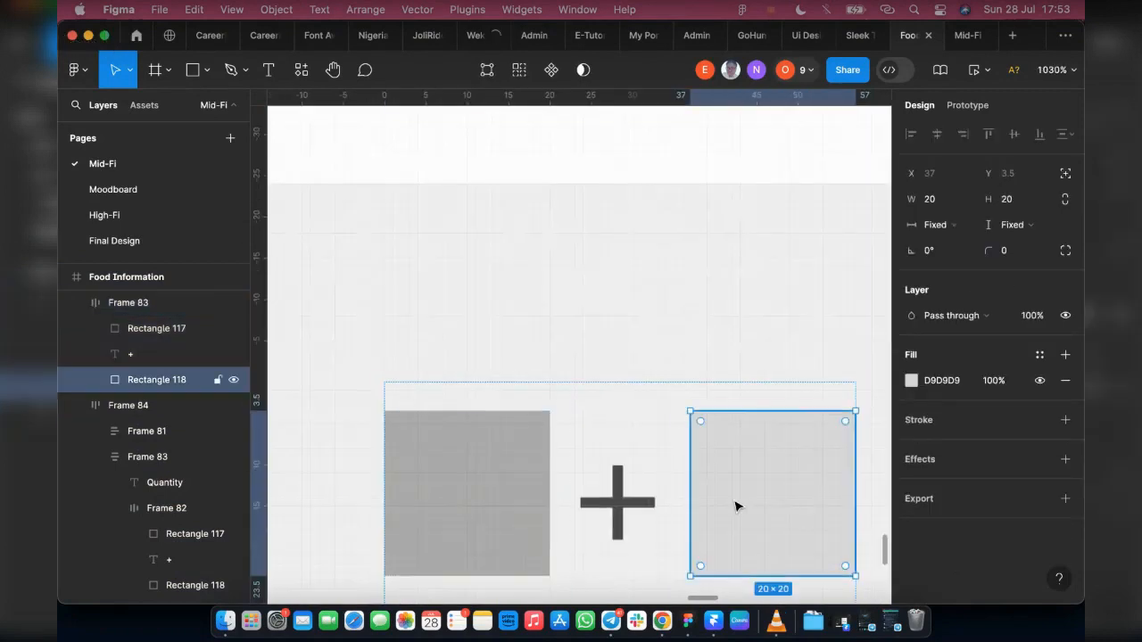
{"action": "key", "text": "i"}
{"action": "left_click", "coordinate": [536, 486]}
{"action": "scroll", "coordinate": [671, 433], "scroll_direction": "down", "scroll_amount": 2}
{"action": "scroll", "coordinate": [670, 433], "scroll_direction": "down", "scroll_amount": 3}
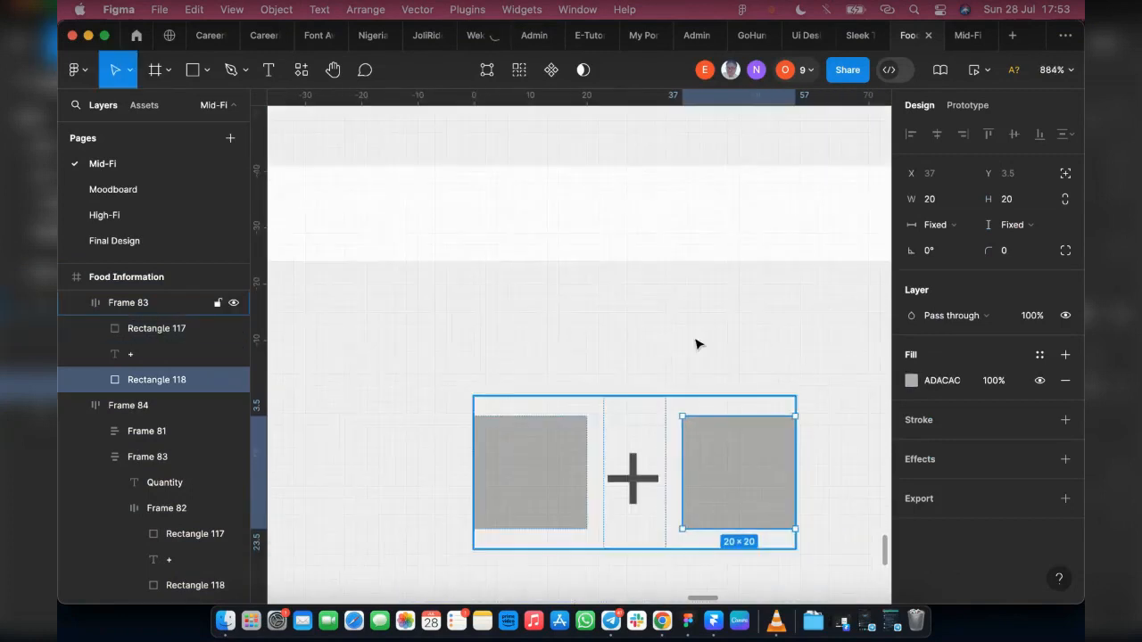
Step: Fill both squares of the counter under Quantity with ADACAC sampled from the grey card's counter, and clear the selection
{"action": "scroll", "coordinate": [698, 345], "scroll_direction": "down", "scroll_amount": 10}
{"action": "left_click", "coordinate": [756, 400]}
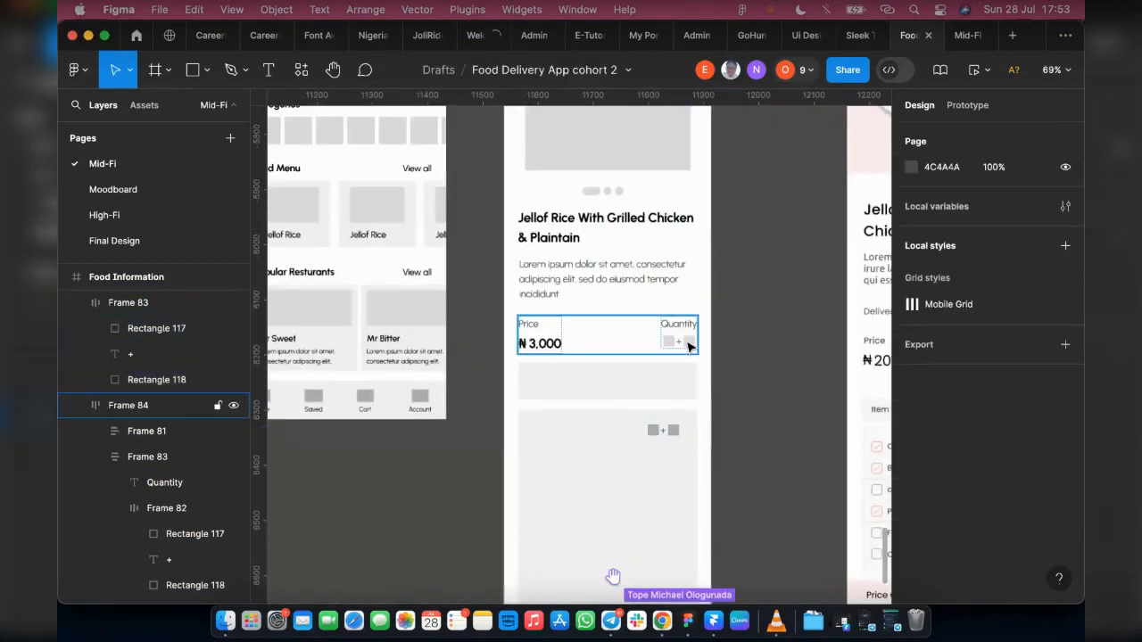
{"action": "left_click", "coordinate": [688, 347]}
{"action": "left_click", "coordinate": [689, 343]}
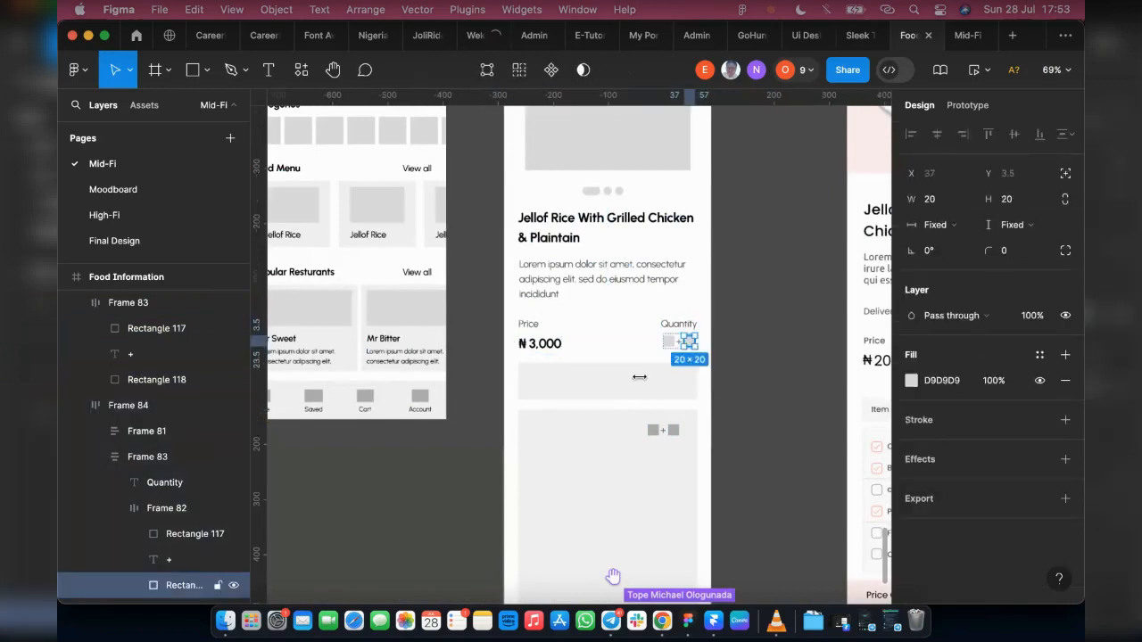
{"action": "key", "text": "i"}
{"action": "left_click", "coordinate": [813, 167]}
{"action": "left_click", "coordinate": [667, 340]}
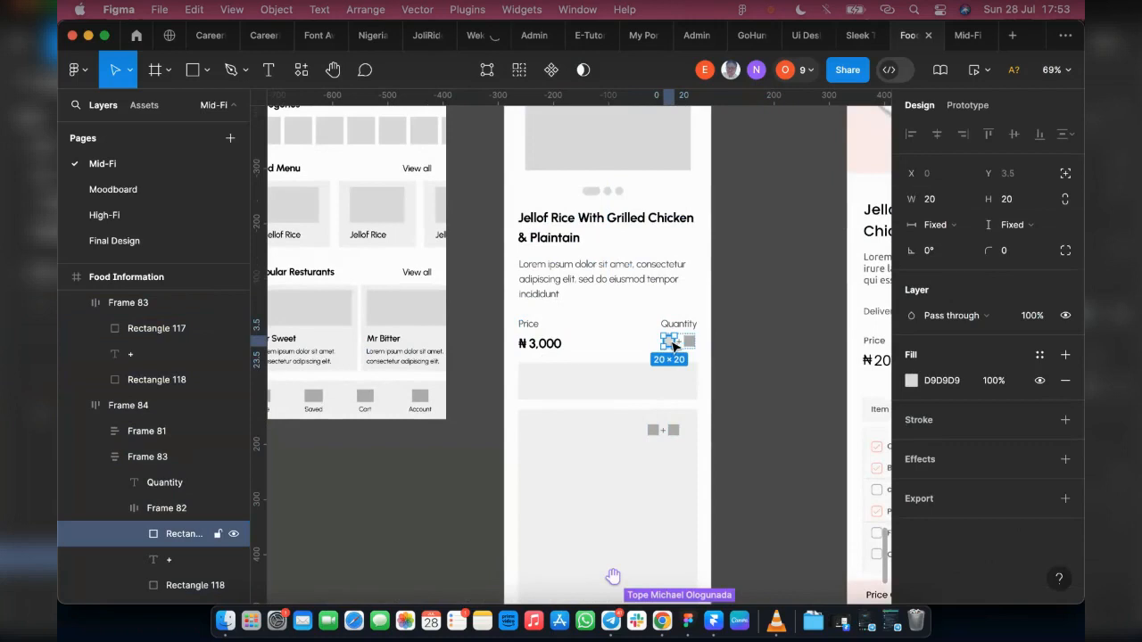
{"action": "key", "text": "i"}
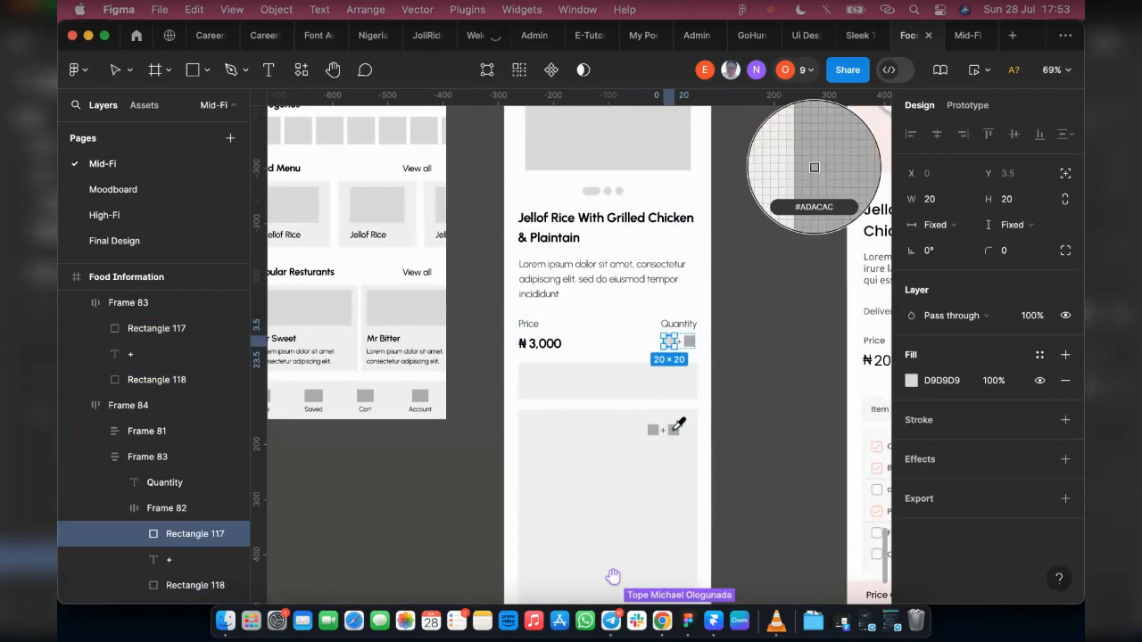
{"action": "left_click", "coordinate": [673, 430]}
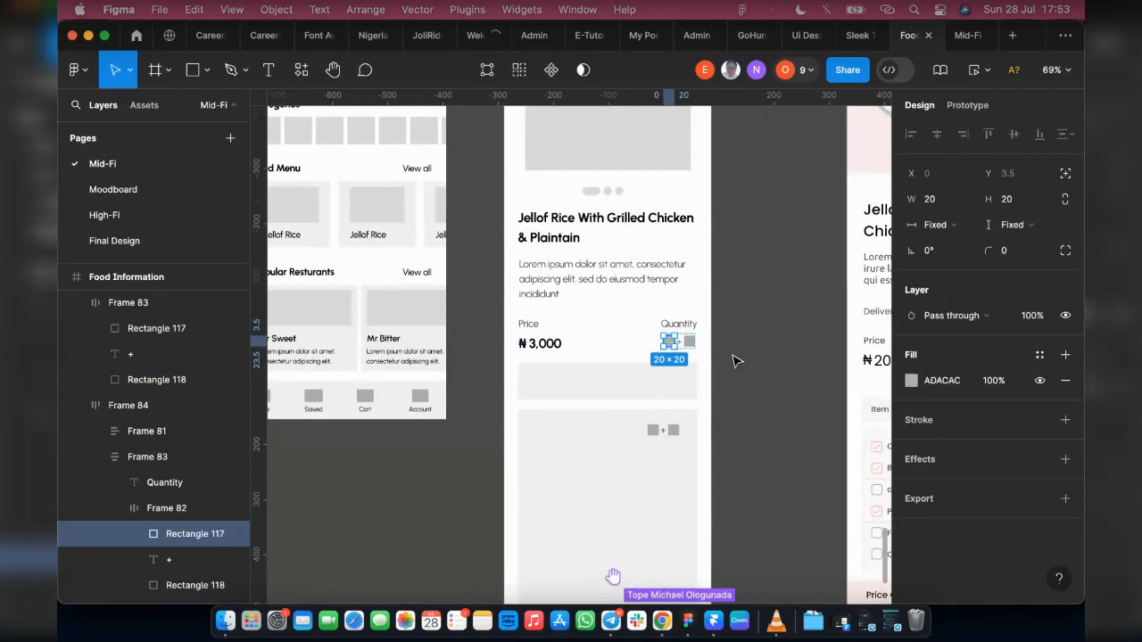
{"action": "left_click", "coordinate": [733, 360]}
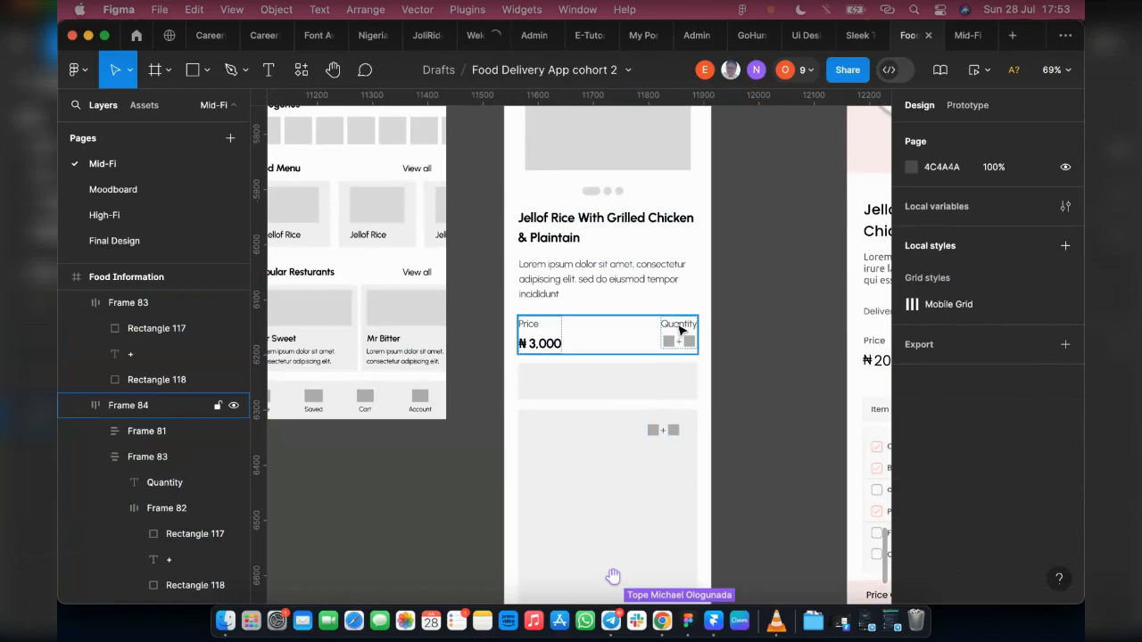
{"action": "left_click", "coordinate": [680, 330]}
{"action": "double_click", "coordinate": [669, 324]}
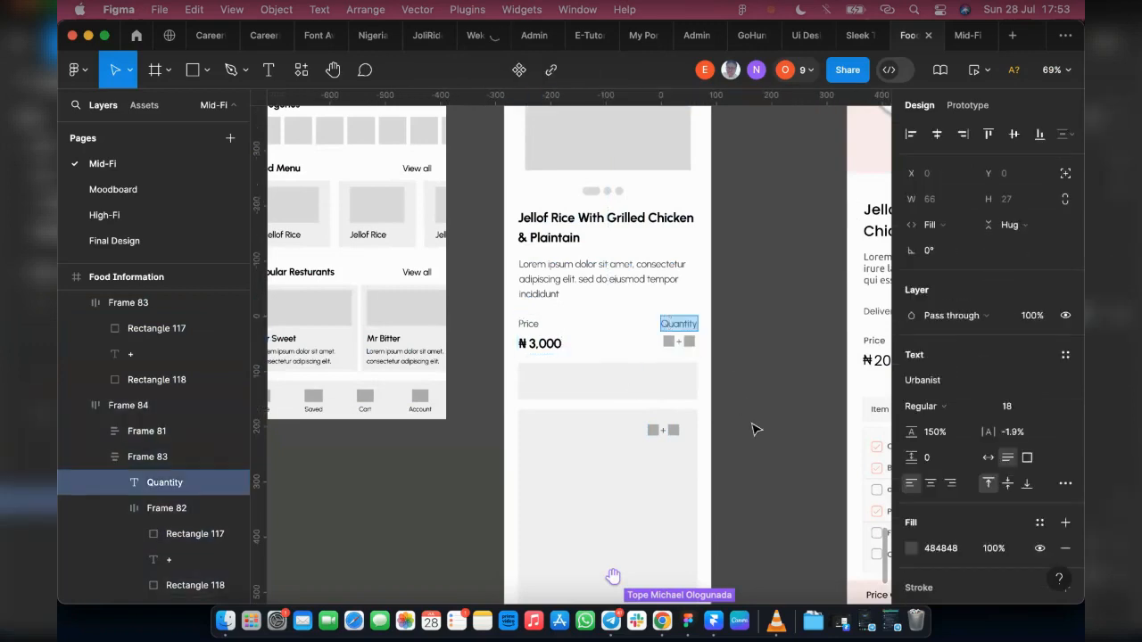
{"action": "key", "text": "Escape"}
{"action": "key", "text": "Escape"}
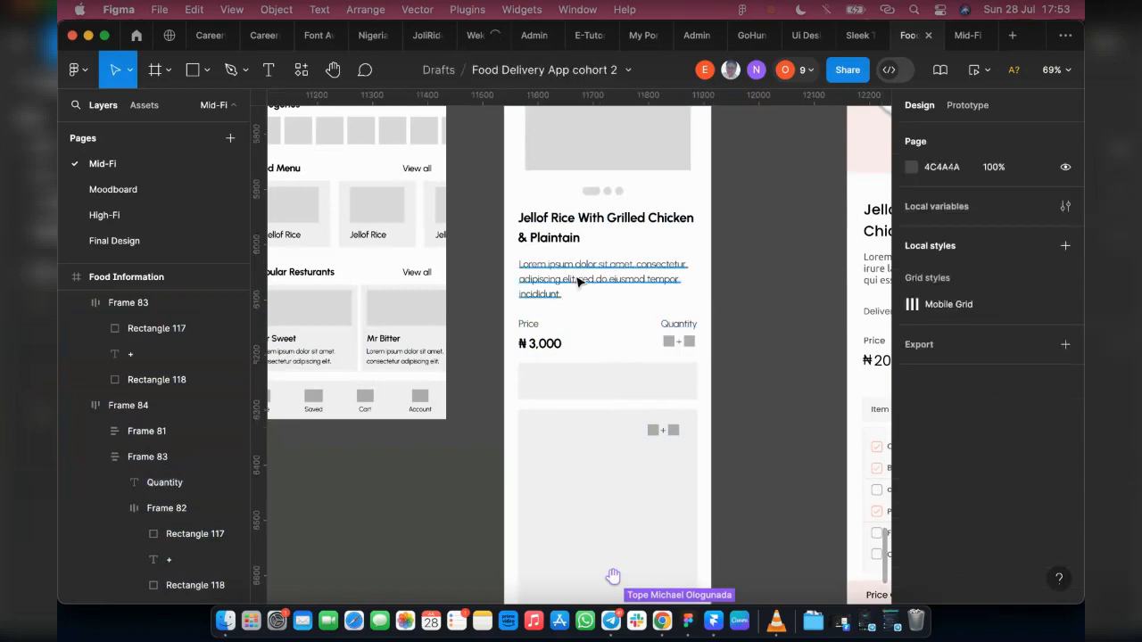
Step: Copy the Lorem ipsum description onto the narrow grey bar and replace the copy's text with "Quantity"
{"action": "left_click", "coordinate": [556, 282]}
{"action": "left_click_drag", "start_coordinate": [627, 314], "coordinate": [630, 386]}
{"action": "double_click", "coordinate": [630, 385]}
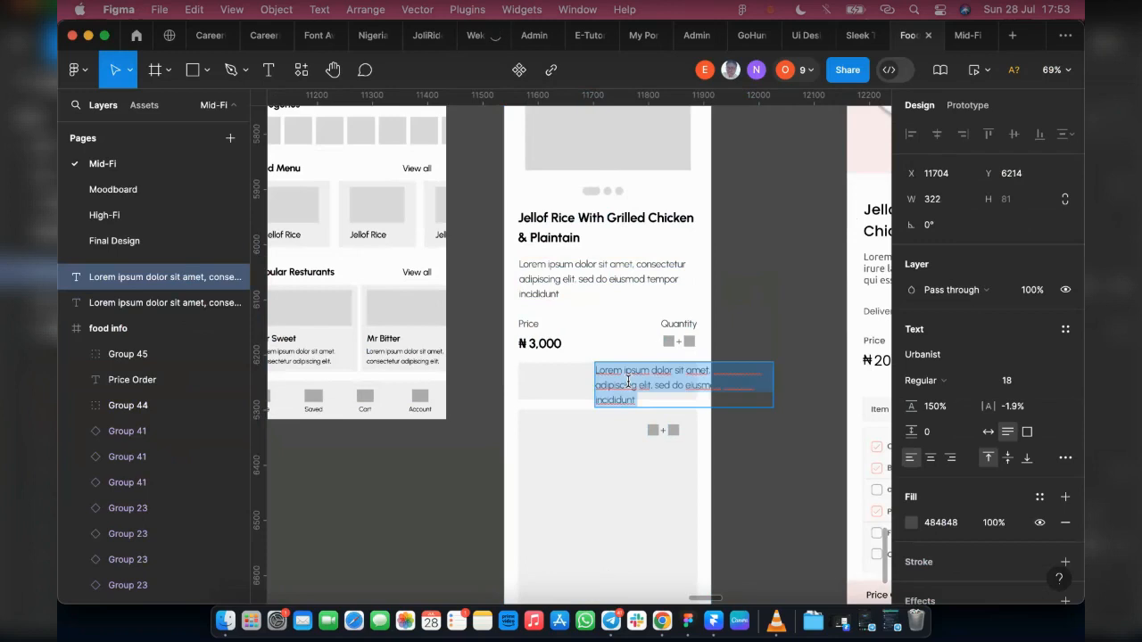
{"action": "type", "text": "Quantity"}
{"action": "key", "text": "Escape"}
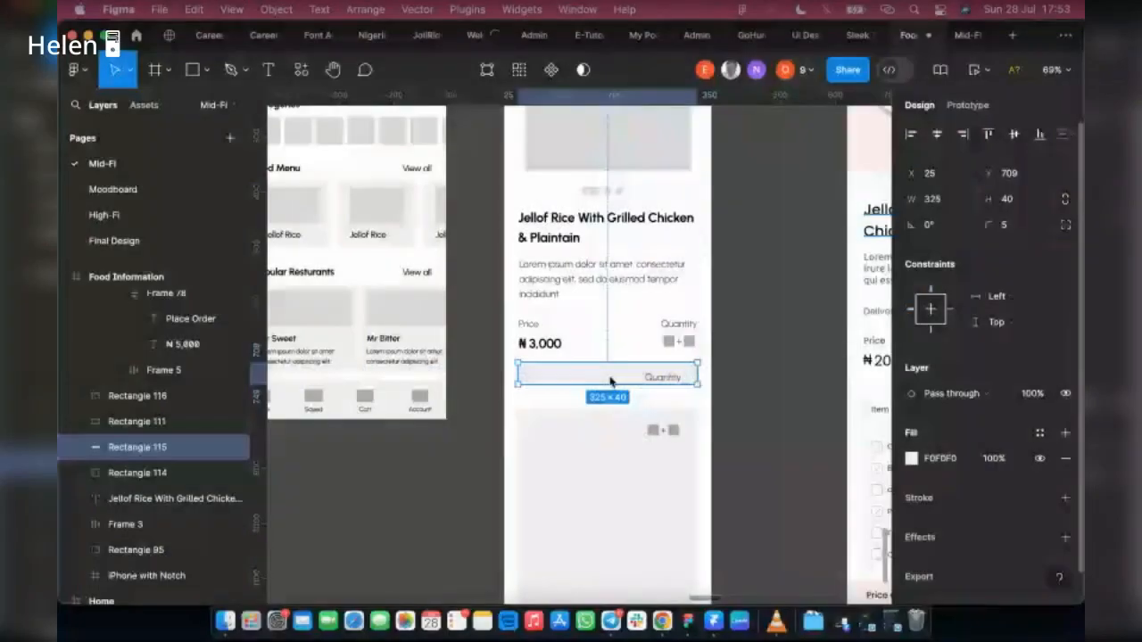
Step: Duplicate the Quantity label twice along the narrow grey bar to form a row of three labels
{"action": "left_click", "coordinate": [663, 379]}
{"action": "scroll", "coordinate": [663, 380], "scroll_direction": "up", "scroll_amount": 5}
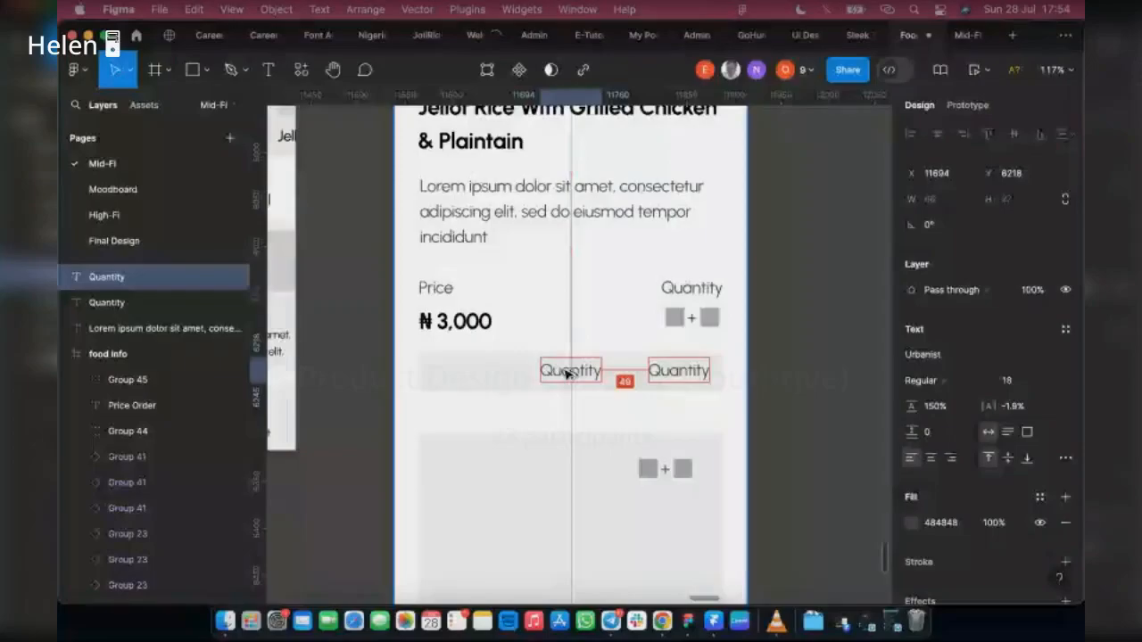
{"action": "left_click_drag", "start_coordinate": [573, 375], "coordinate": [455, 373]}
Step: Change the first label in the grey bar to "Items" and the middle one to "Price"
{"action": "double_click", "coordinate": [455, 371]}
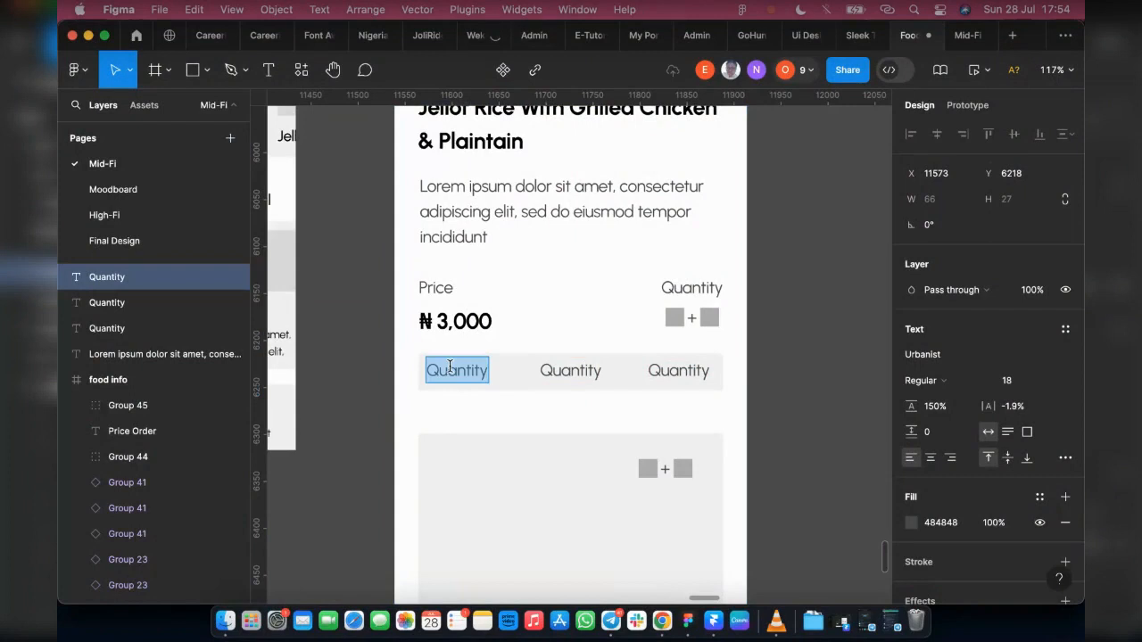
{"action": "key", "text": "BackSpace"}
{"action": "type", "text": "I"}
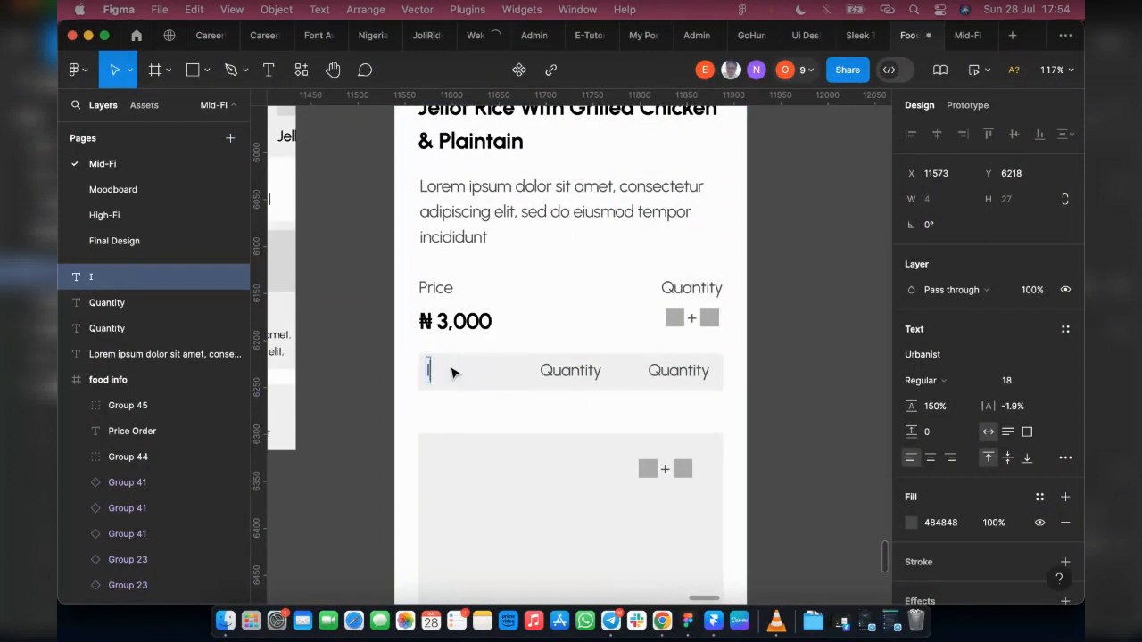
{"action": "type", "text": "tems"}
{"action": "double_click", "coordinate": [557, 373]}
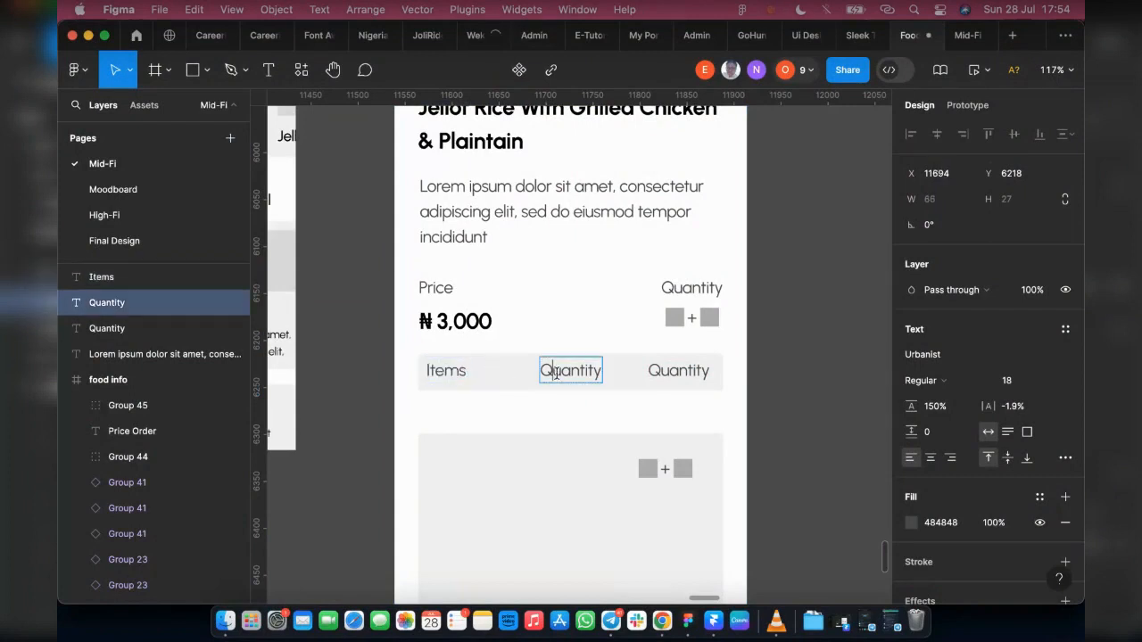
{"action": "type", "text": "Price"}
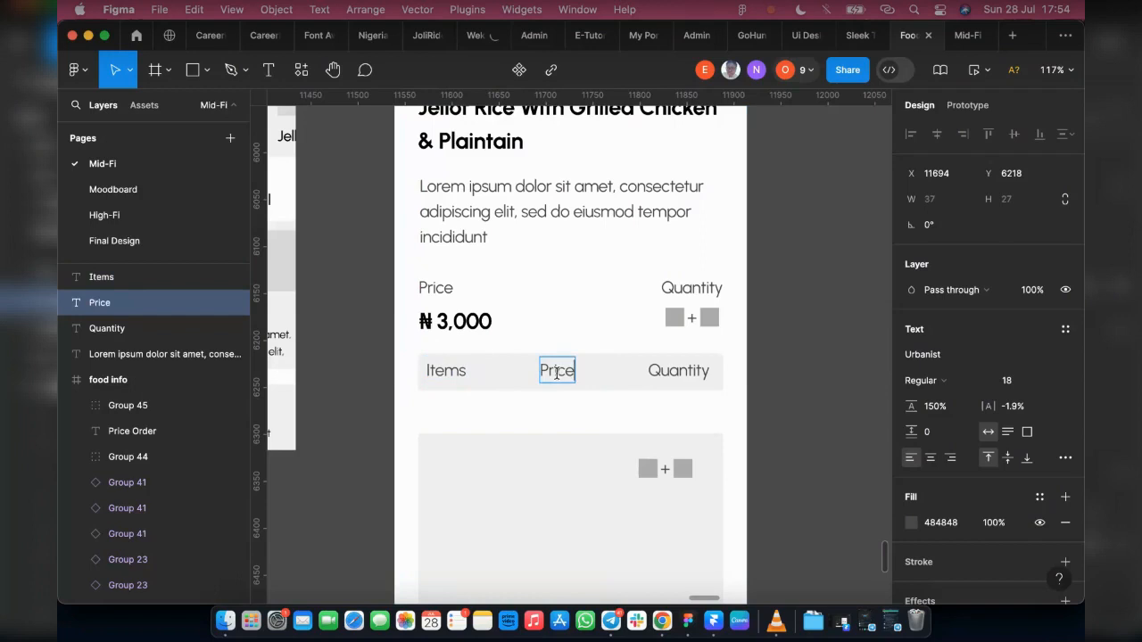
{"action": "key", "text": "Escape"}
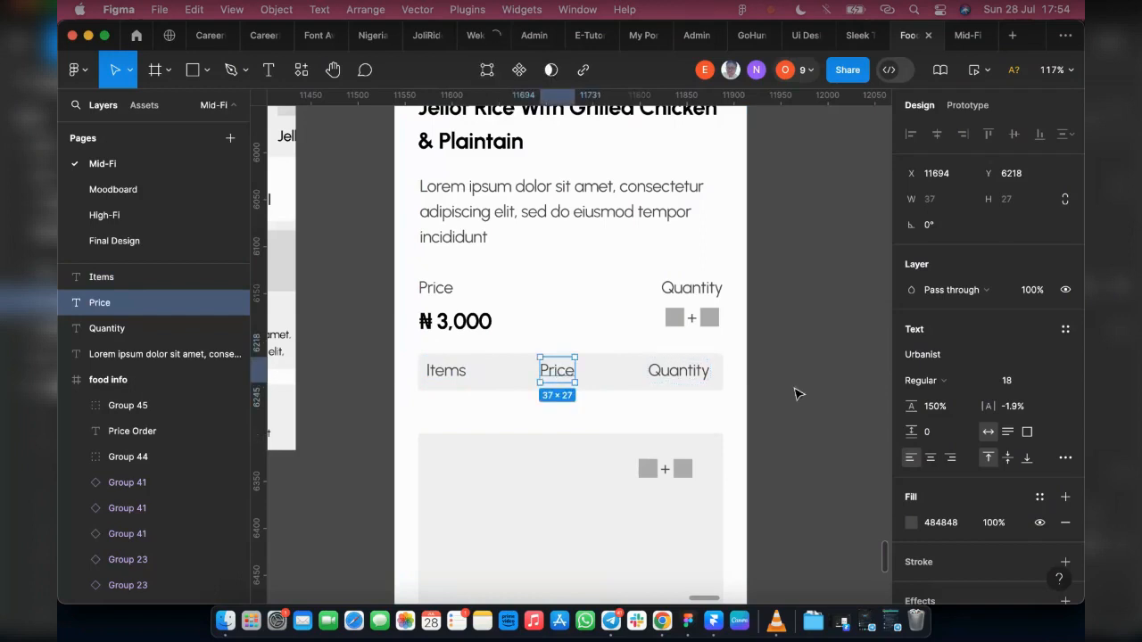
Step: Try to wrap the Items, Price and Quantity labels in the grey bar in one auto layout
{"action": "left_click", "coordinate": [669, 378], "text": "shift"}
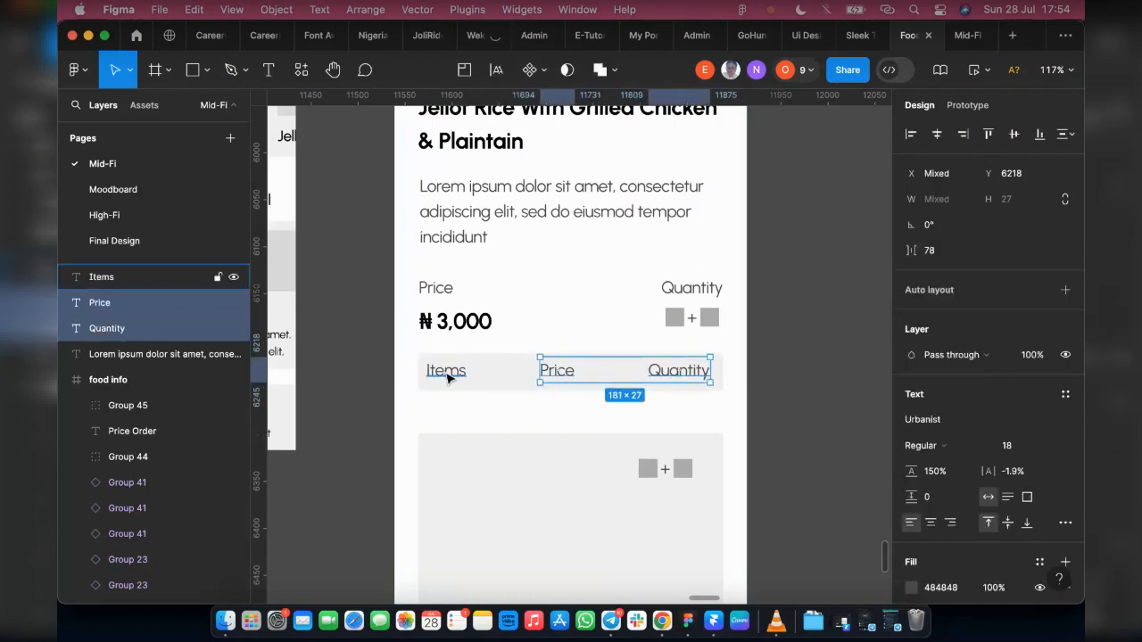
{"action": "left_click", "coordinate": [451, 374], "text": "shift"}
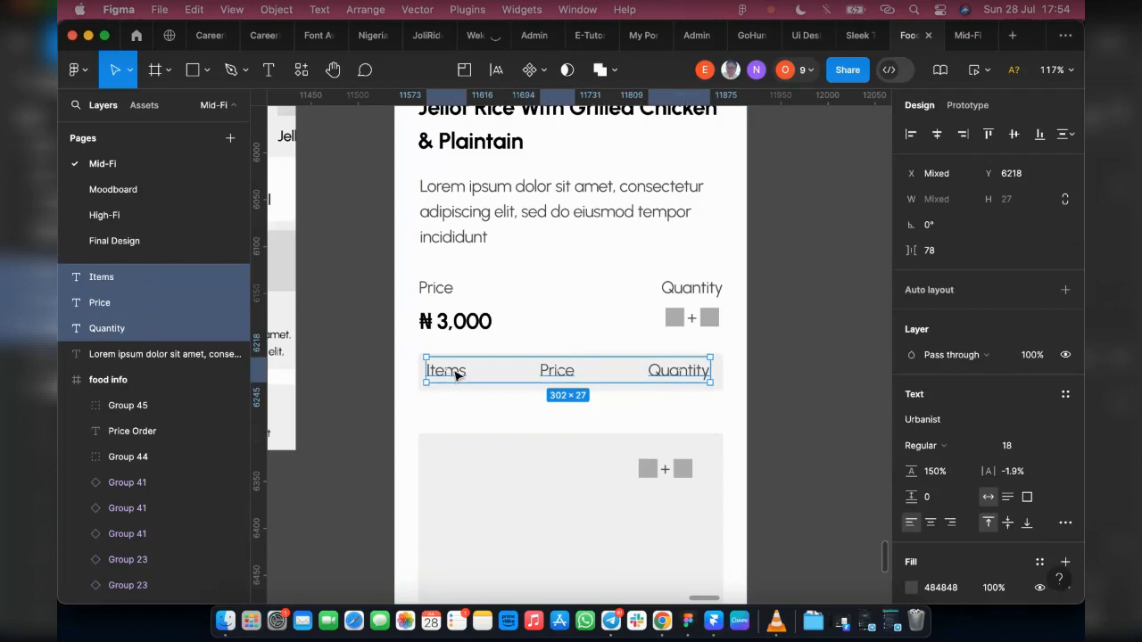
{"action": "key", "text": "shift+a"}
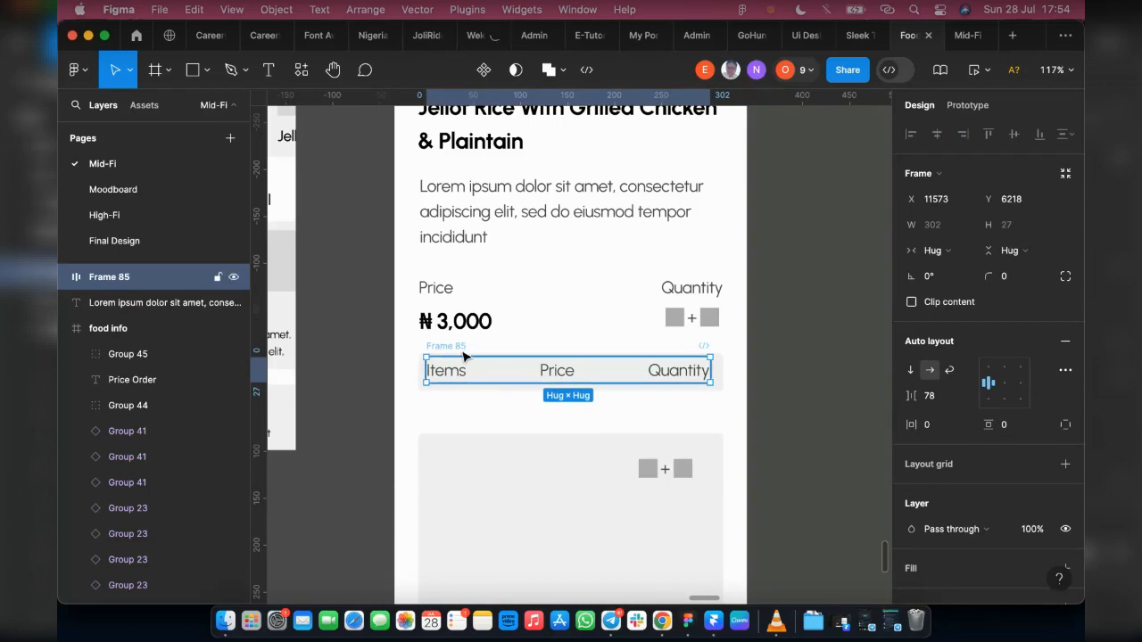
{"action": "key", "text": "super+z"}
Step: Move the three labels onto the dark canvas beside the frame and set their text fill to FFFFFF
{"action": "left_click_drag", "start_coordinate": [440, 375], "coordinate": [807, 311]}
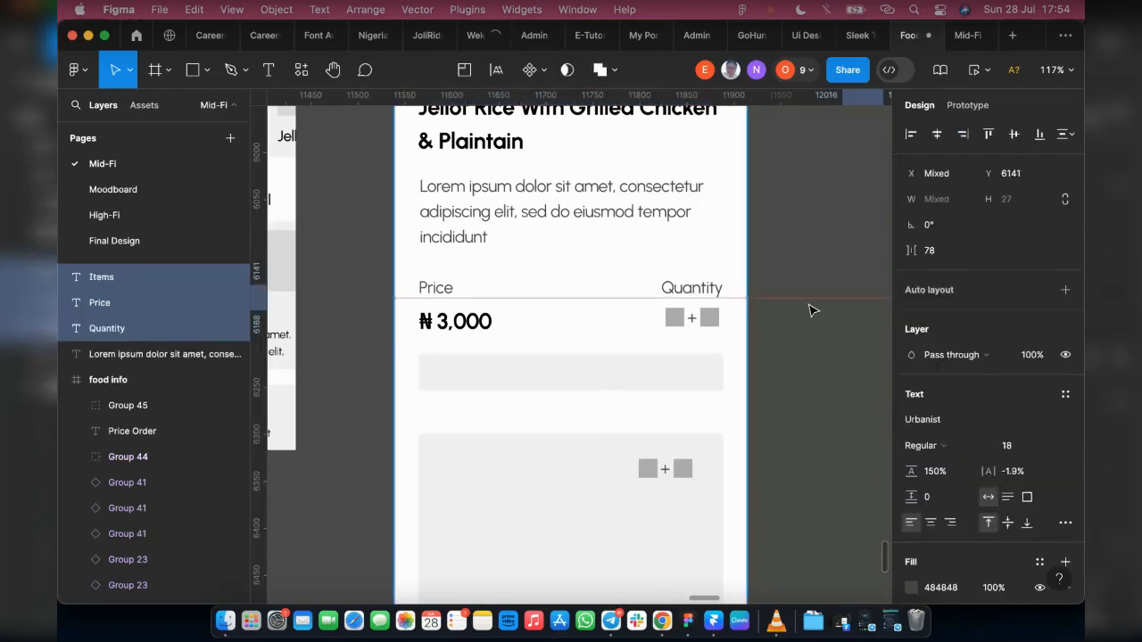
{"action": "scroll", "coordinate": [799, 314], "scroll_direction": "right", "scroll_amount": 2}
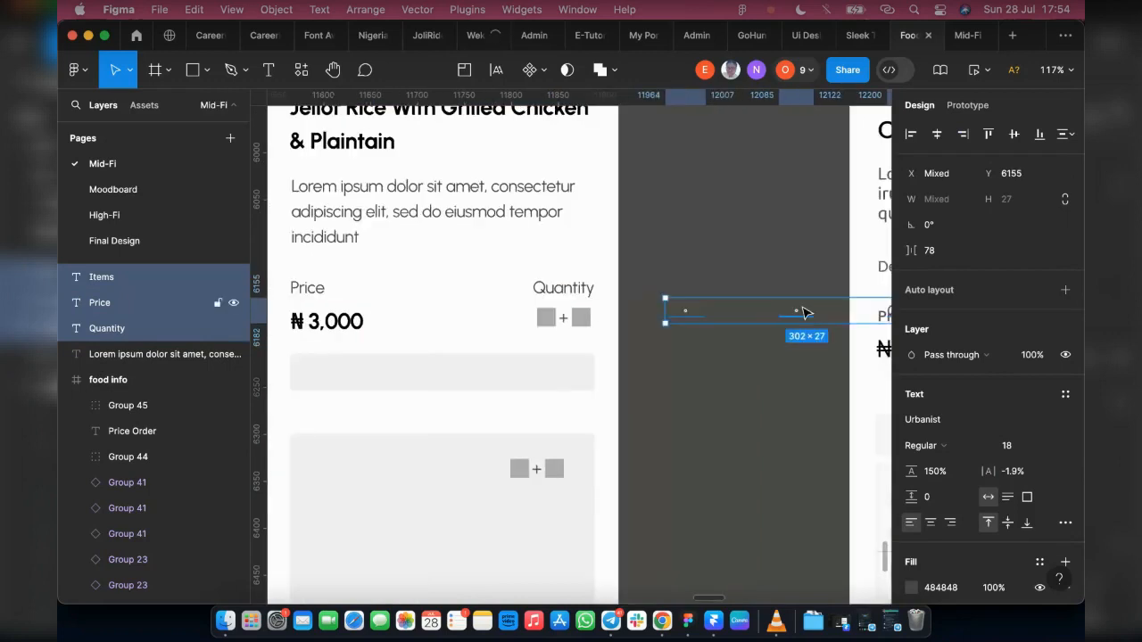
{"action": "scroll", "coordinate": [719, 312], "scroll_direction": "right", "scroll_amount": 4}
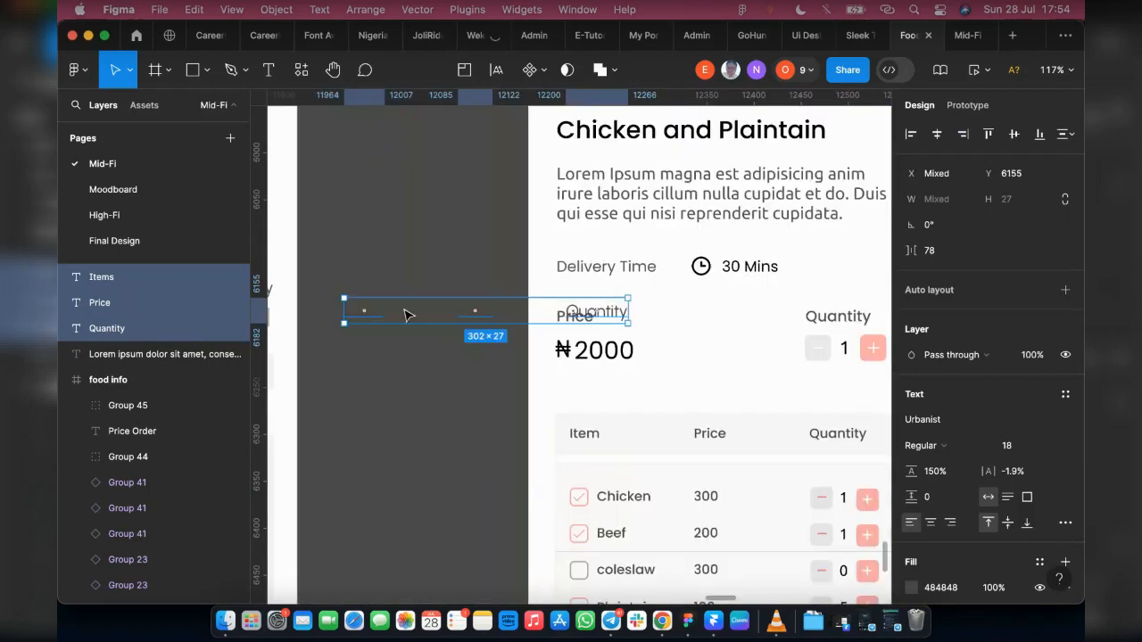
{"action": "scroll", "coordinate": [1038, 448], "scroll_direction": "down", "scroll_amount": 3}
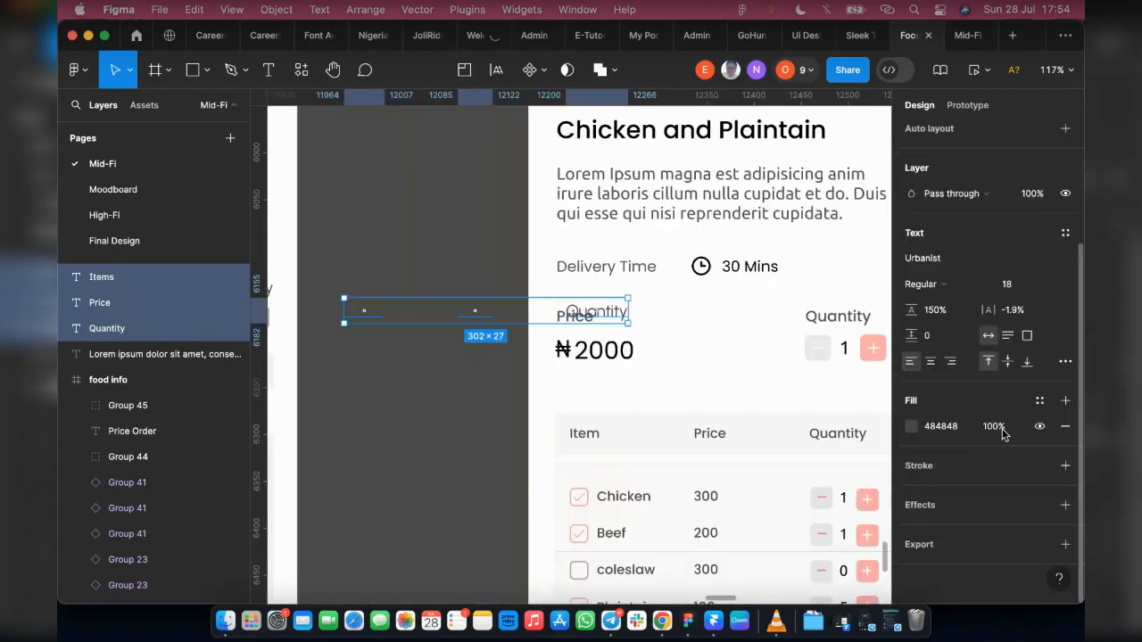
{"action": "left_click", "coordinate": [911, 426]}
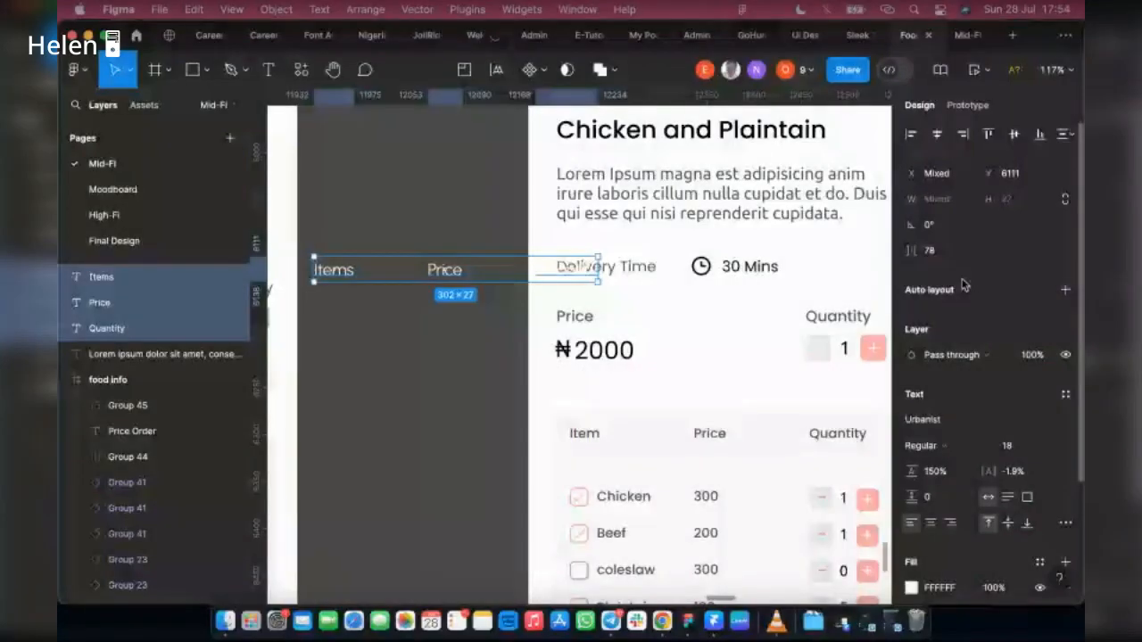
Step: Set the horizontal spacing between the Items, Price and Quantity labels to 10 and clear the selection
{"action": "left_click", "coordinate": [938, 252]}
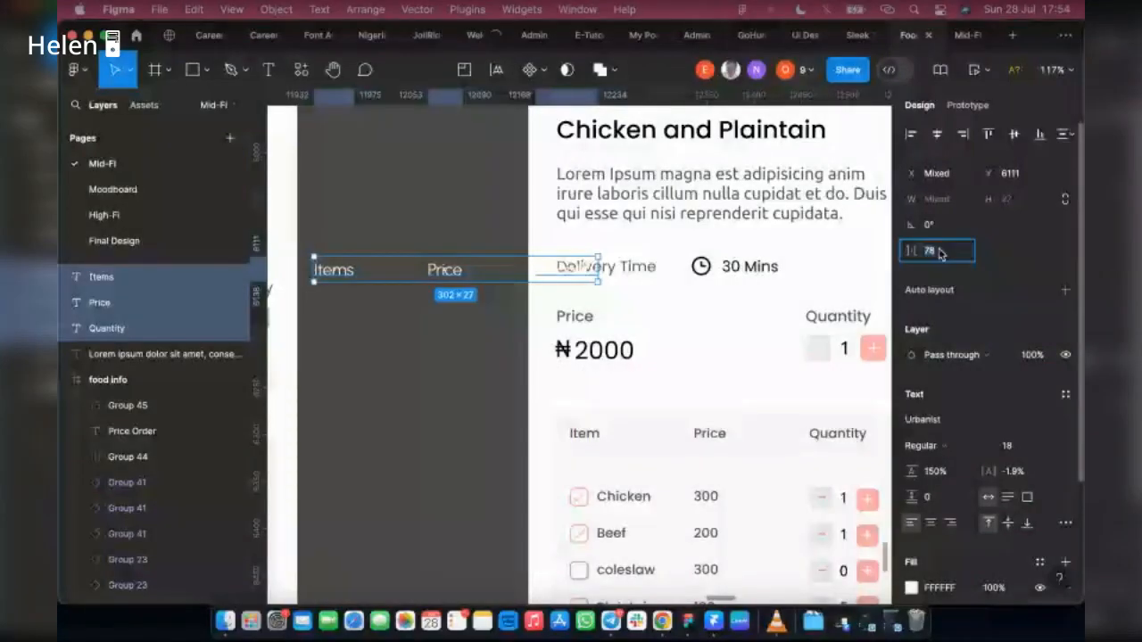
{"action": "type", "text": "10"}
{"action": "key", "text": "Return"}
{"action": "scroll", "coordinate": [407, 238], "scroll_direction": "left", "scroll_amount": 3}
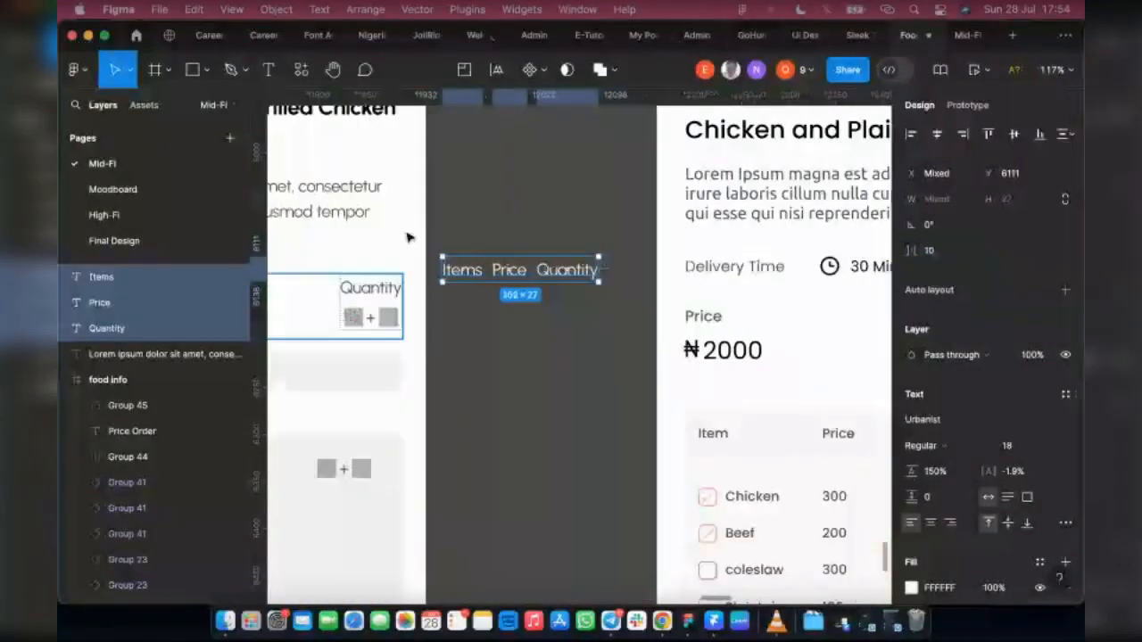
{"action": "left_click", "coordinate": [451, 220]}
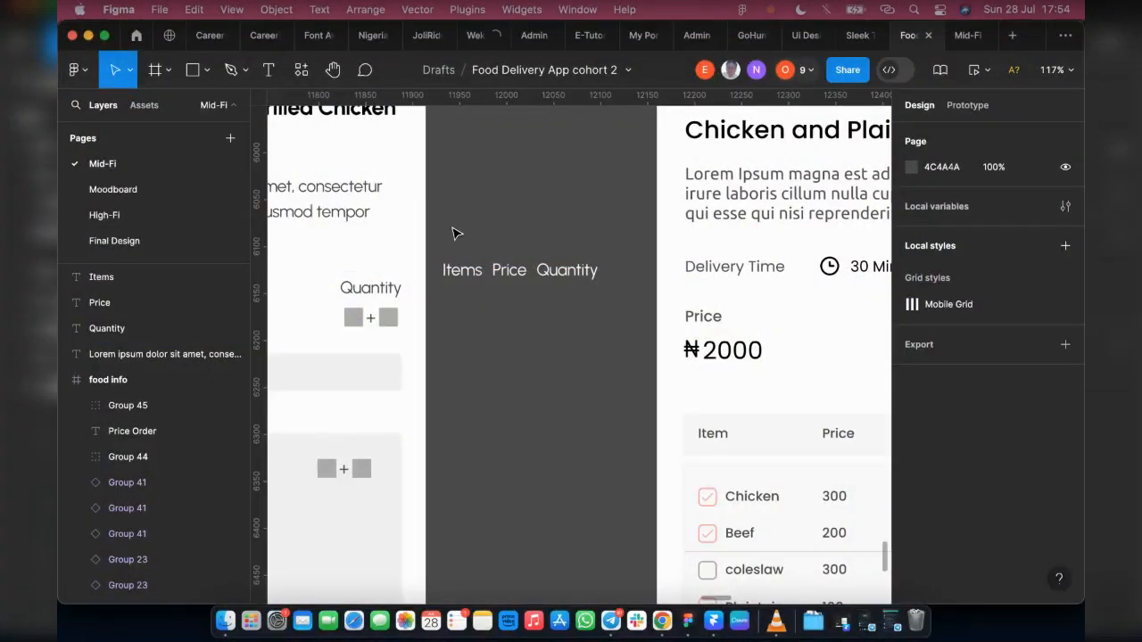
Step: Reselect the three labels, move them back onto the grey bar and set their text fill to 484848
{"action": "key", "text": "super+z"}
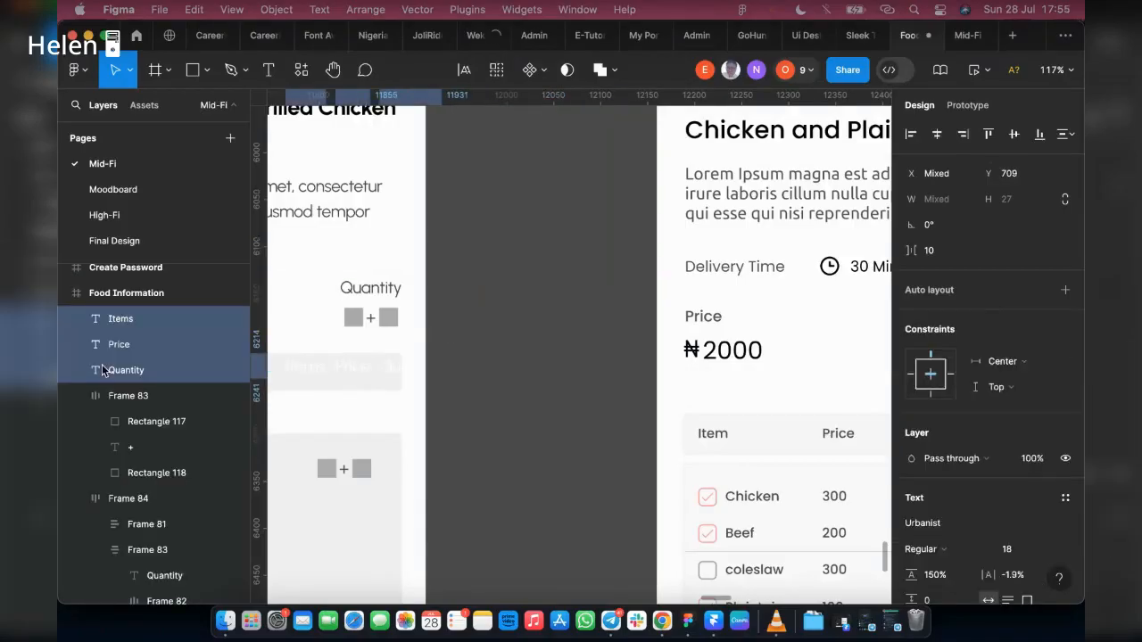
{"action": "scroll", "coordinate": [945, 454], "scroll_direction": "down", "scroll_amount": 3}
{"action": "left_click", "coordinate": [937, 452]}
{"action": "type", "text": "484848"}
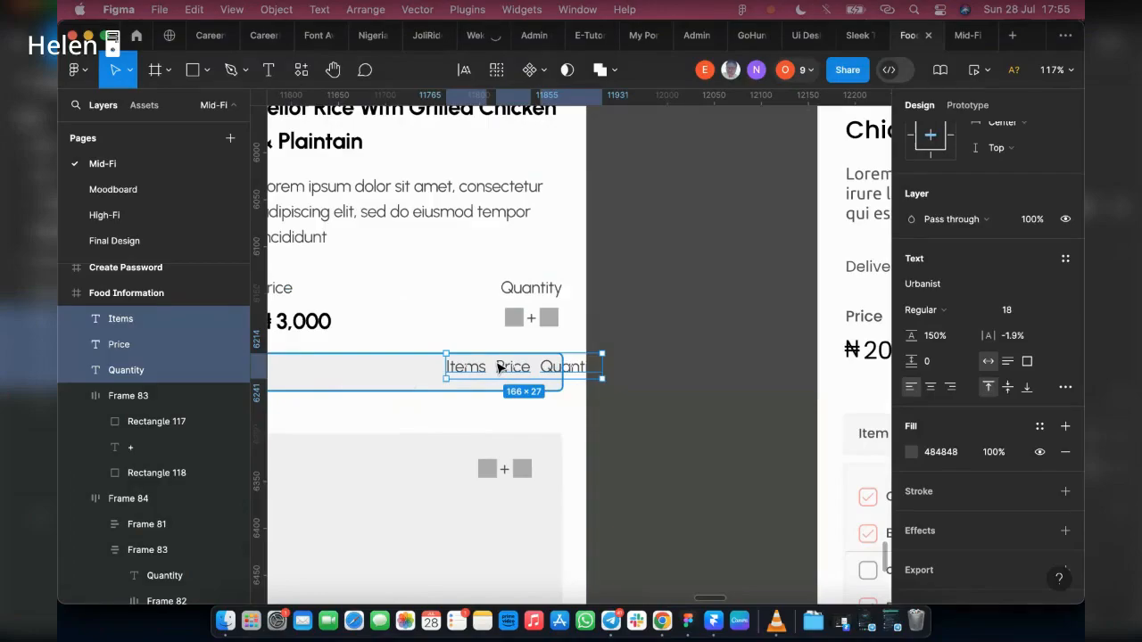
Step: Wrap the Items, Price and Quantity labels in one auto layout and move the row fully inside the grey bar
{"action": "scroll", "coordinate": [500, 367], "scroll_direction": "left", "scroll_amount": 3}
{"action": "key", "text": "shift+a"}
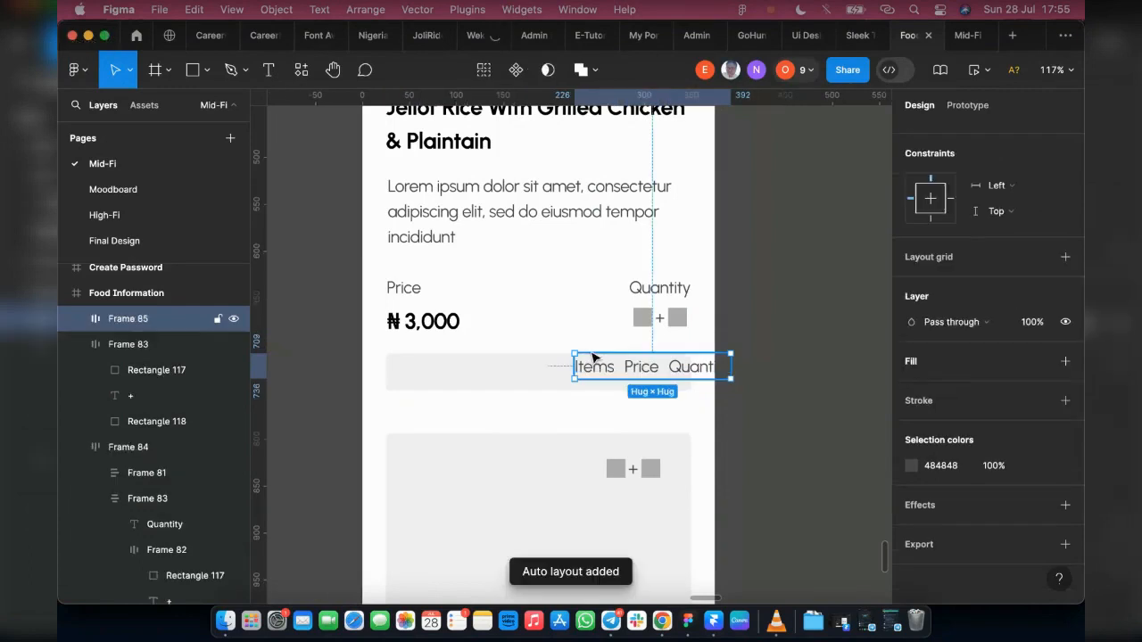
{"action": "left_click_drag", "start_coordinate": [593, 357], "coordinate": [502, 389]}
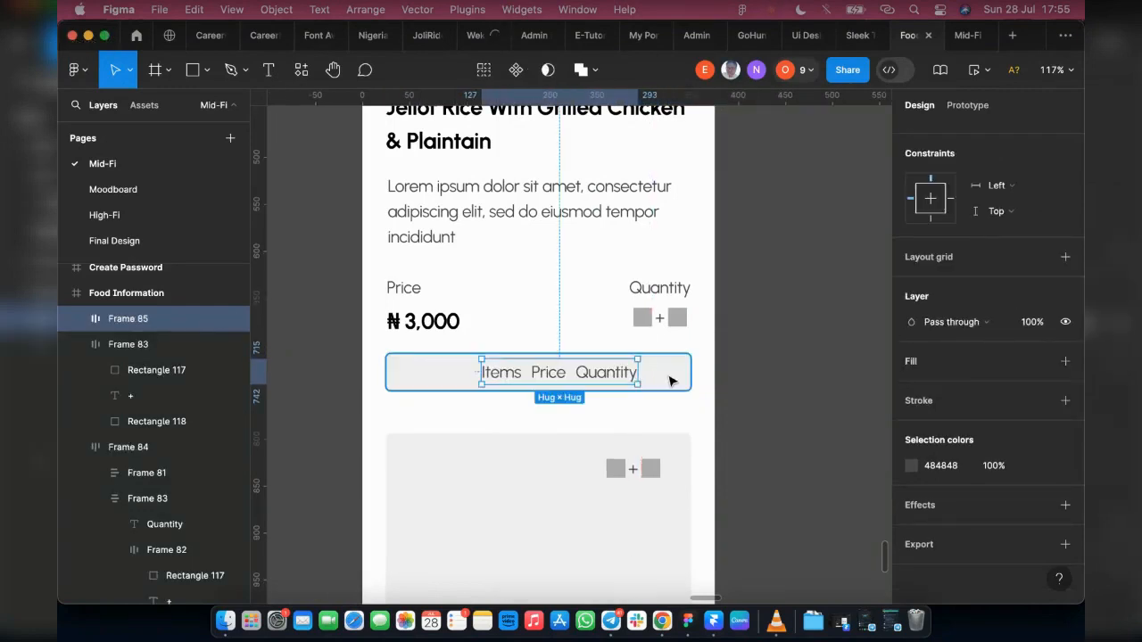
Step: Select the label row together with the grey bar and align their horizontal and vertical centres
{"action": "left_click", "coordinate": [671, 377]}
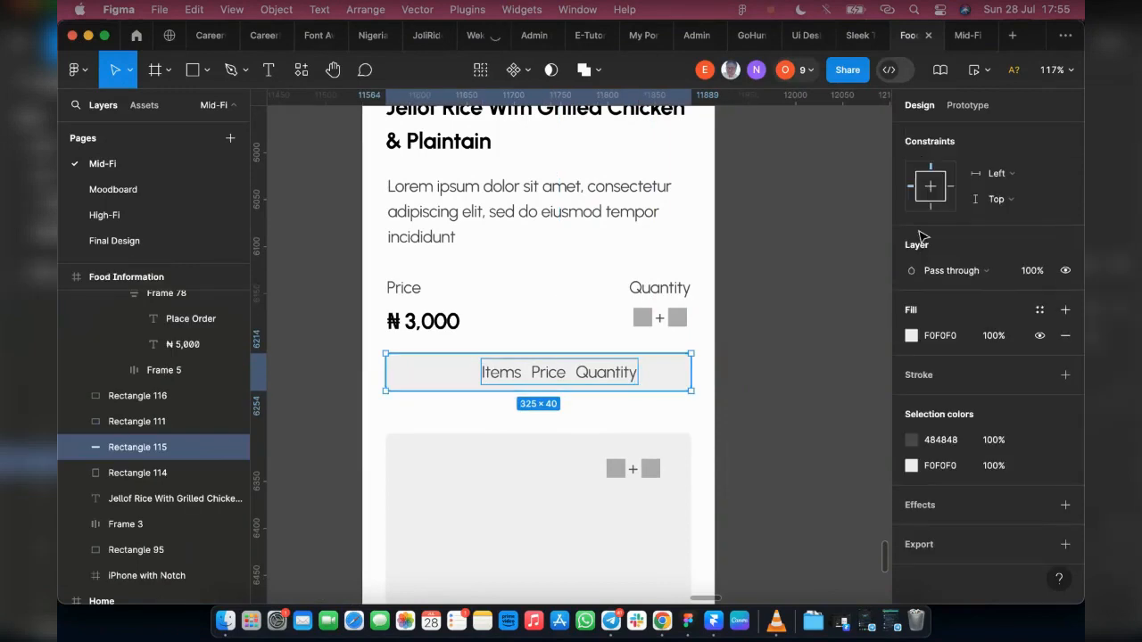
{"action": "scroll", "coordinate": [958, 283], "scroll_direction": "up", "scroll_amount": 5}
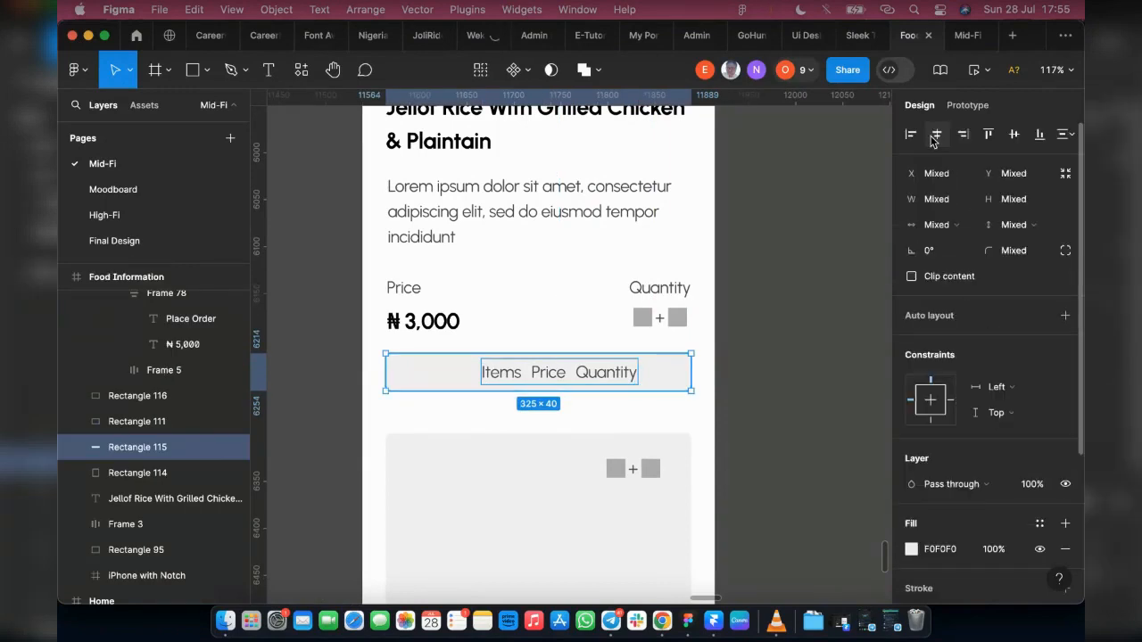
{"action": "left_click", "coordinate": [936, 133]}
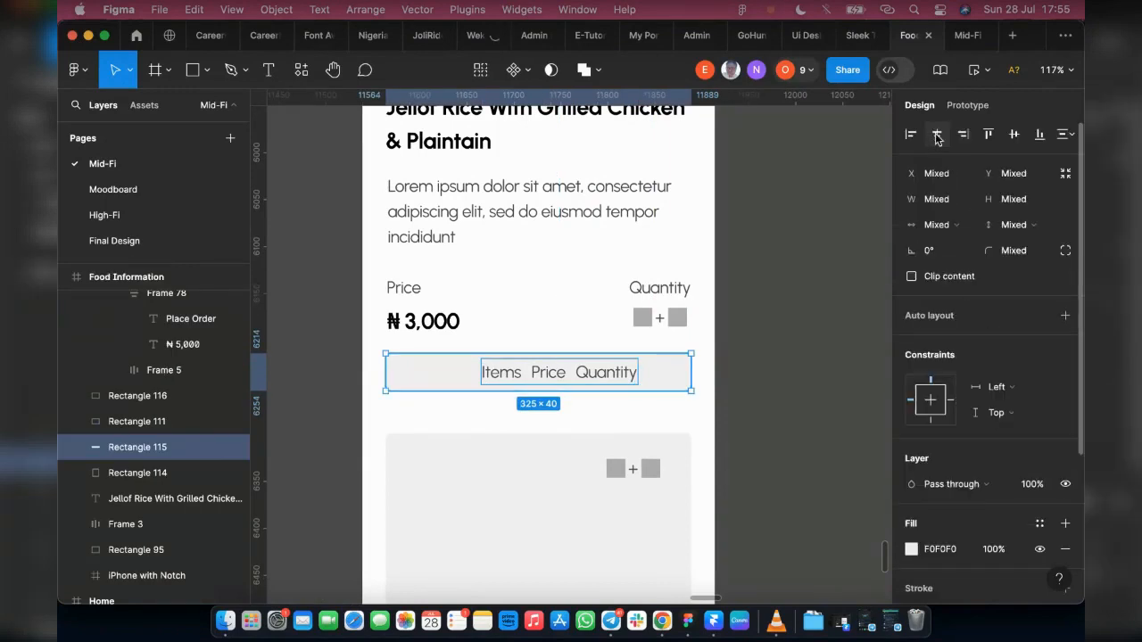
{"action": "left_click", "coordinate": [1014, 134]}
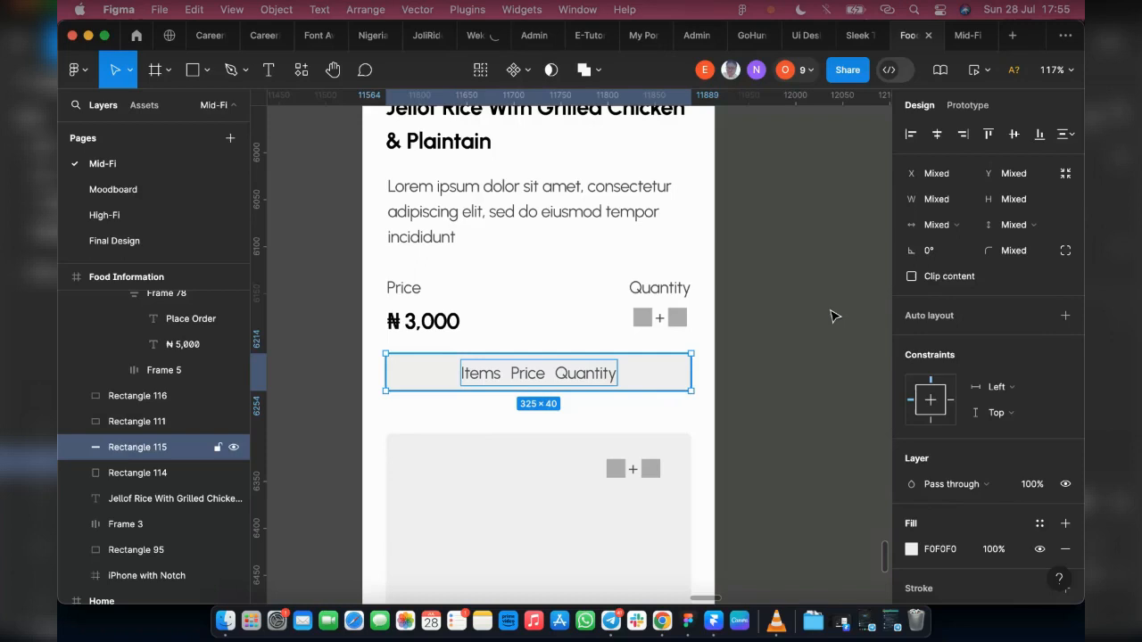
Step: Set the spacing between the three labels to 62, centre the row on the grey bar and realign both with the content above
{"action": "left_click", "coordinate": [592, 371]}
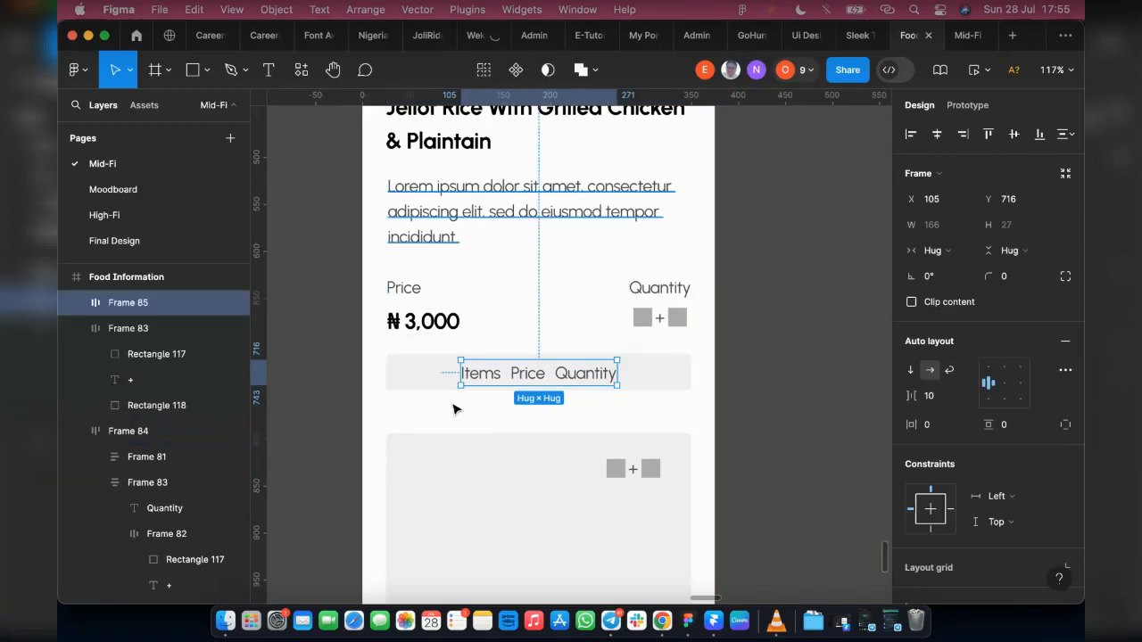
{"action": "left_click_drag", "start_coordinate": [910, 396], "coordinate": [995, 399]}
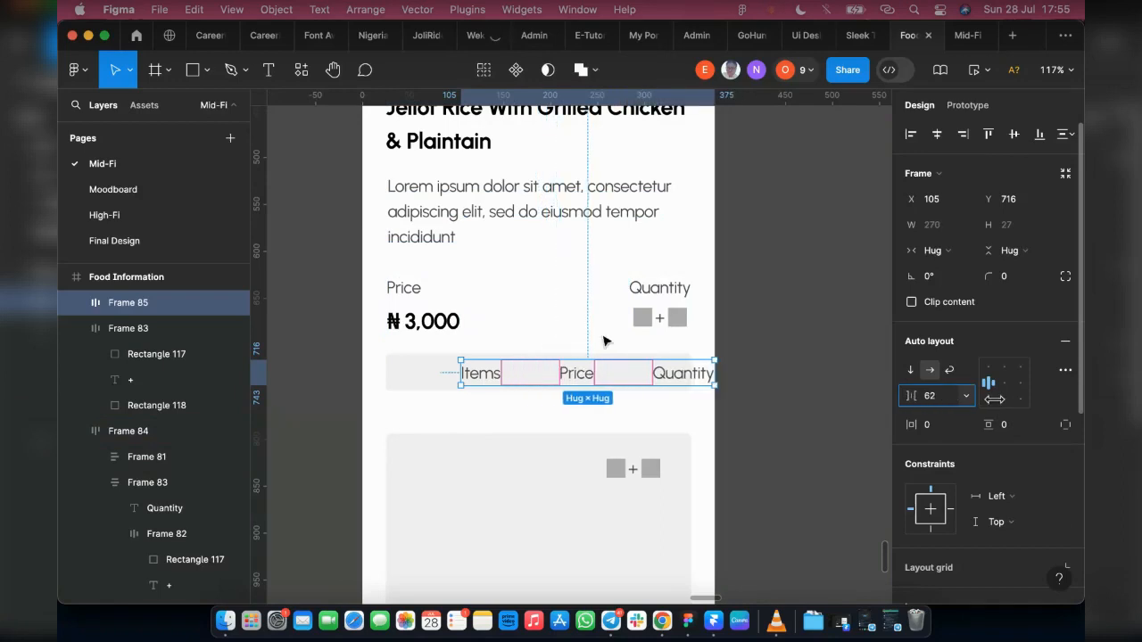
{"action": "left_click", "coordinate": [411, 383], "text": "shift"}
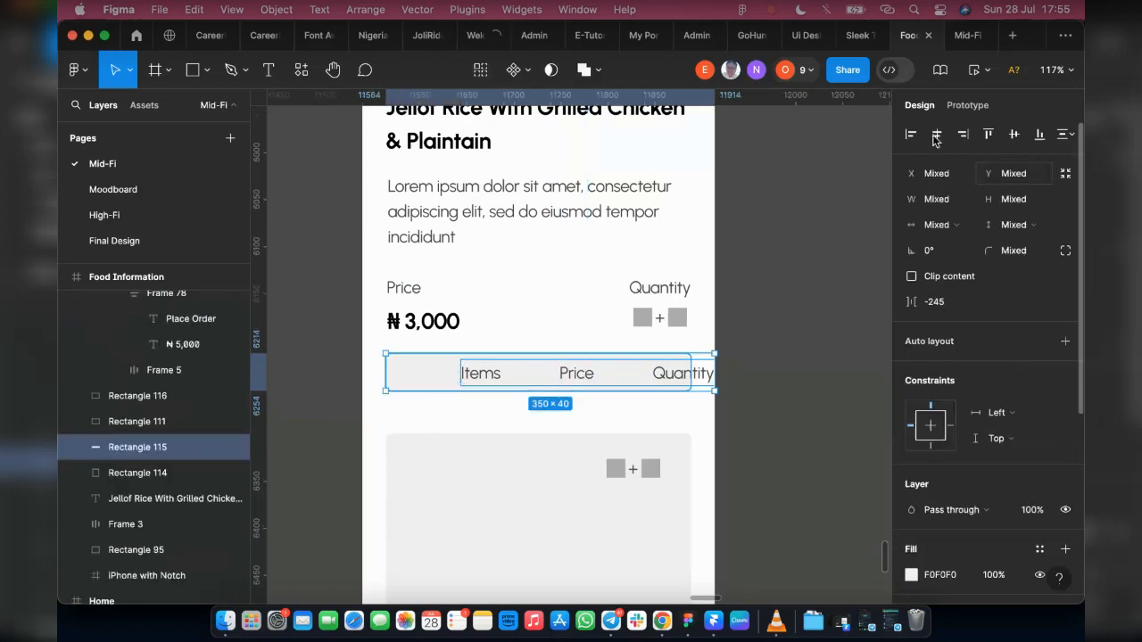
{"action": "left_click", "coordinate": [1014, 138]}
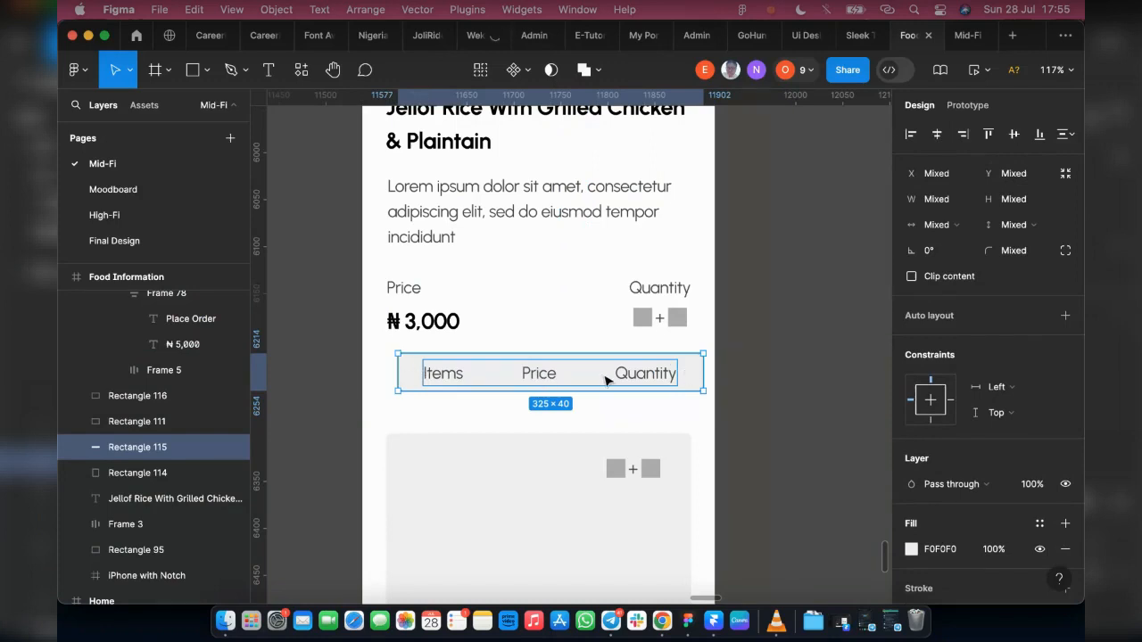
{"action": "left_click_drag", "start_coordinate": [605, 380], "coordinate": [593, 381]}
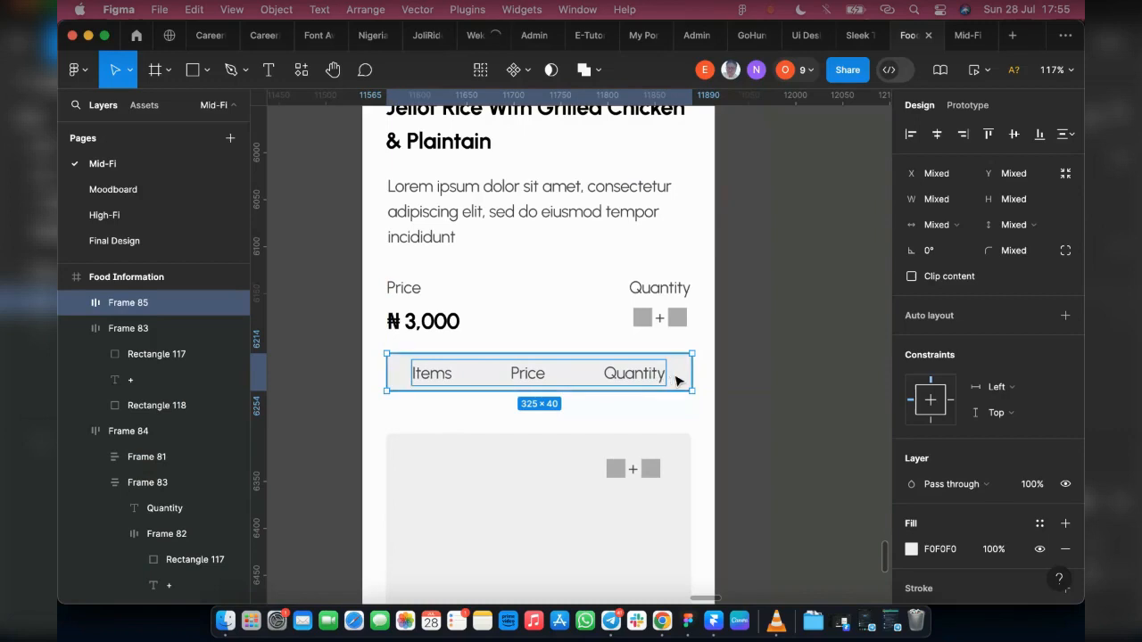
Step: Increase the label row's spacing to 76, recentre it on the grey bar and align both with the content's side margins
{"action": "key", "text": "shift+a"}
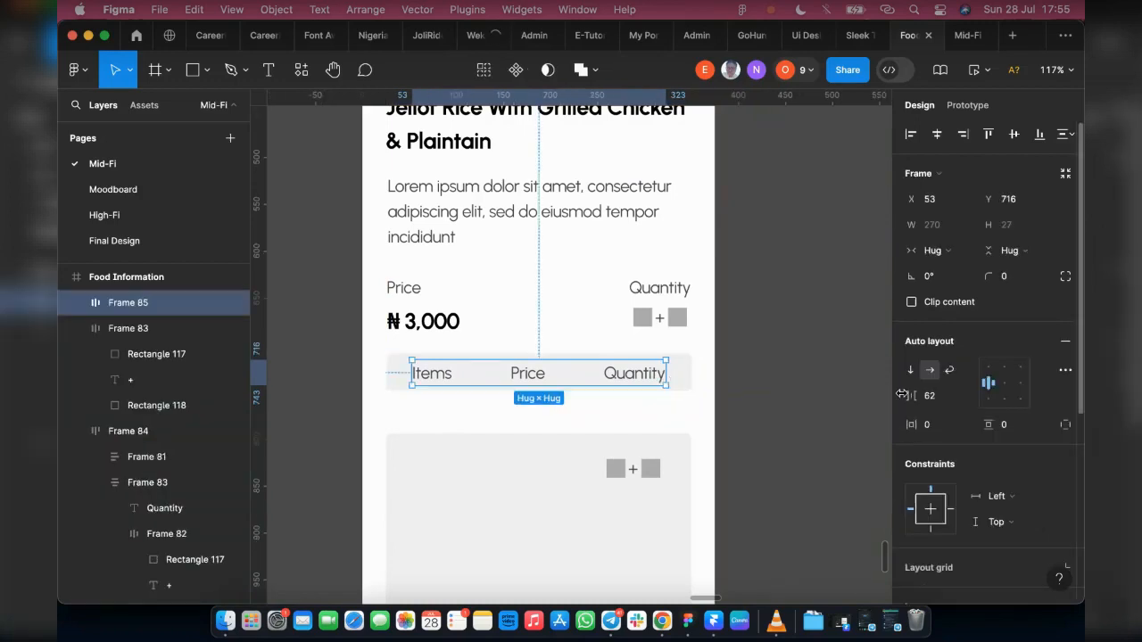
{"action": "left_click_drag", "start_coordinate": [908, 395], "coordinate": [933, 395]}
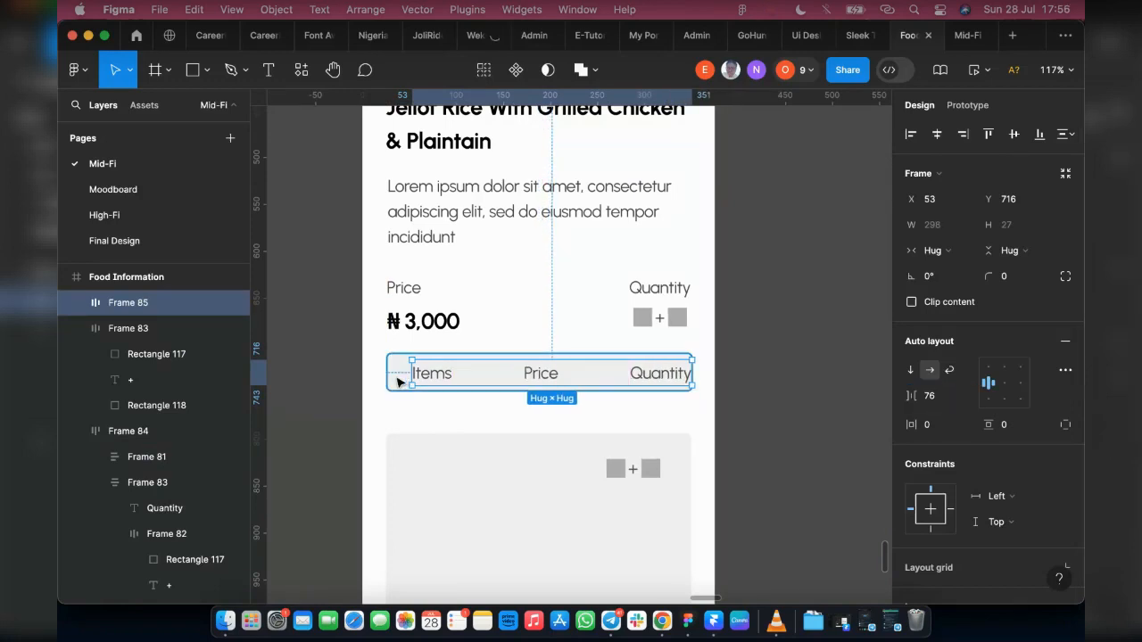
{"action": "left_click", "coordinate": [399, 382]}
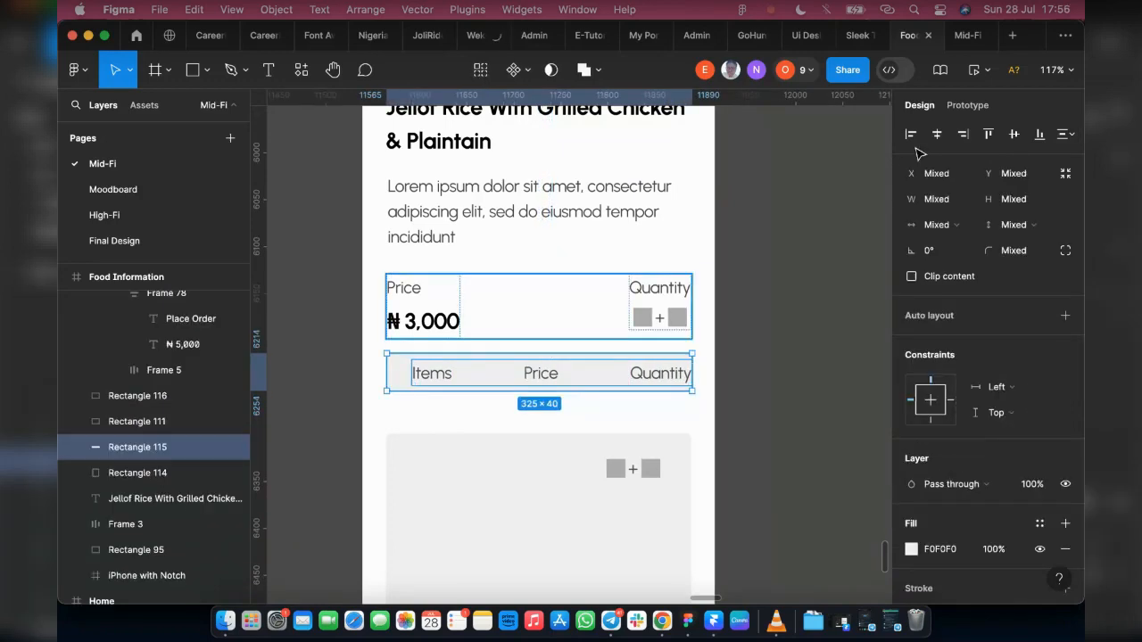
{"action": "left_click", "coordinate": [1015, 137]}
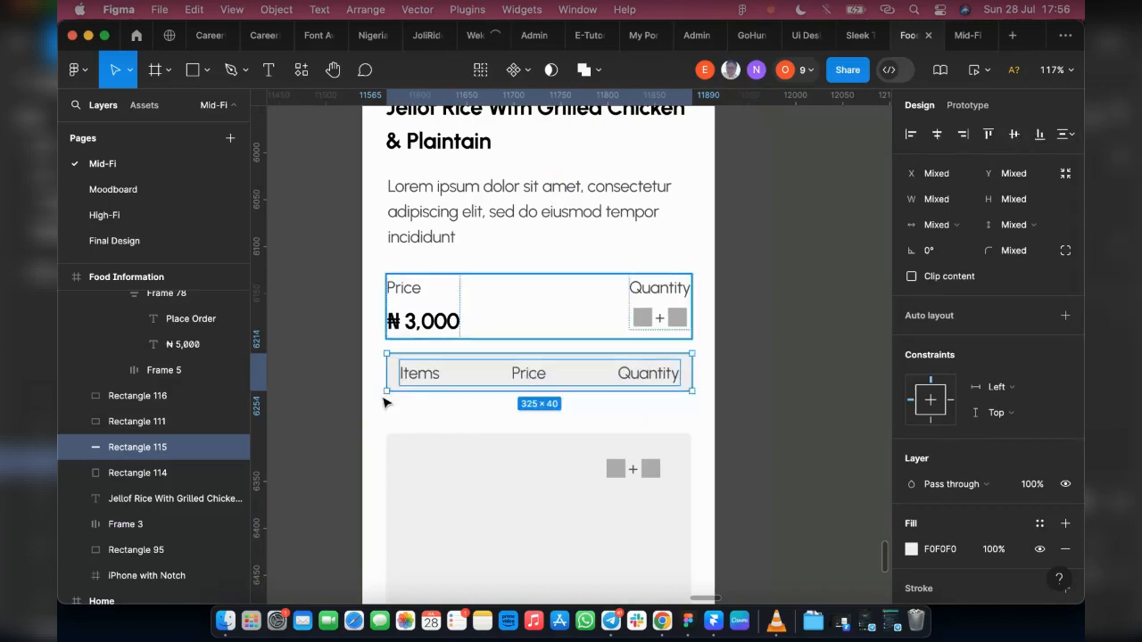
{"action": "left_click", "coordinate": [439, 383]}
{"action": "left_click_drag", "start_coordinate": [434, 382], "coordinate": [439, 382]}
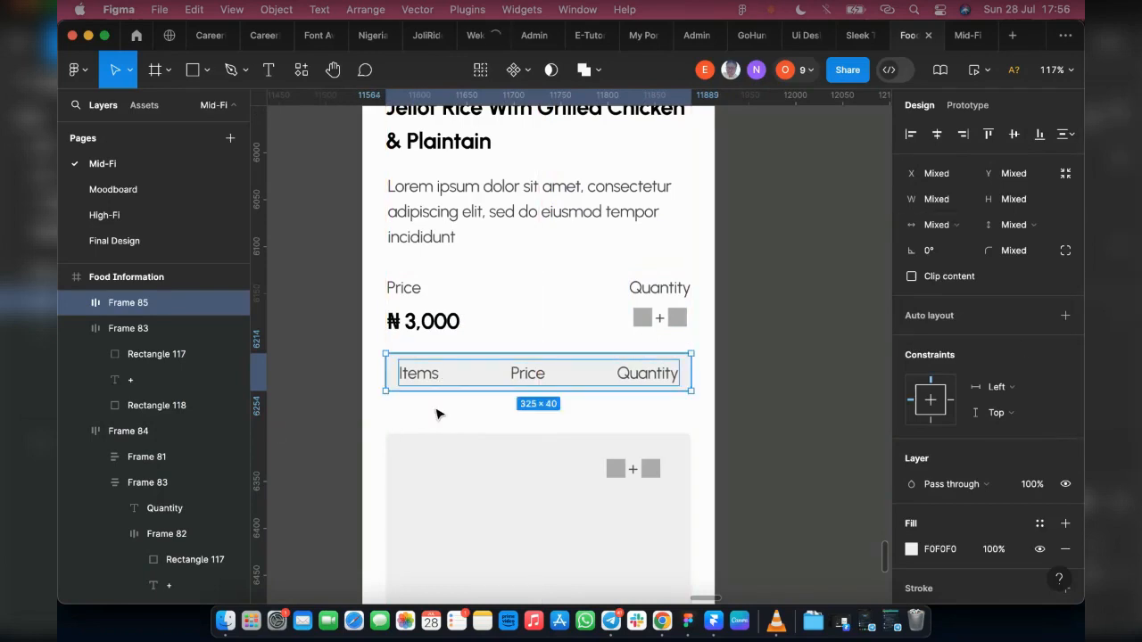
Step: Check the label row's margins inside the grey bar, set the row's height to 28 and nudge it up to Y 715
{"action": "left_click", "coordinate": [407, 372]}
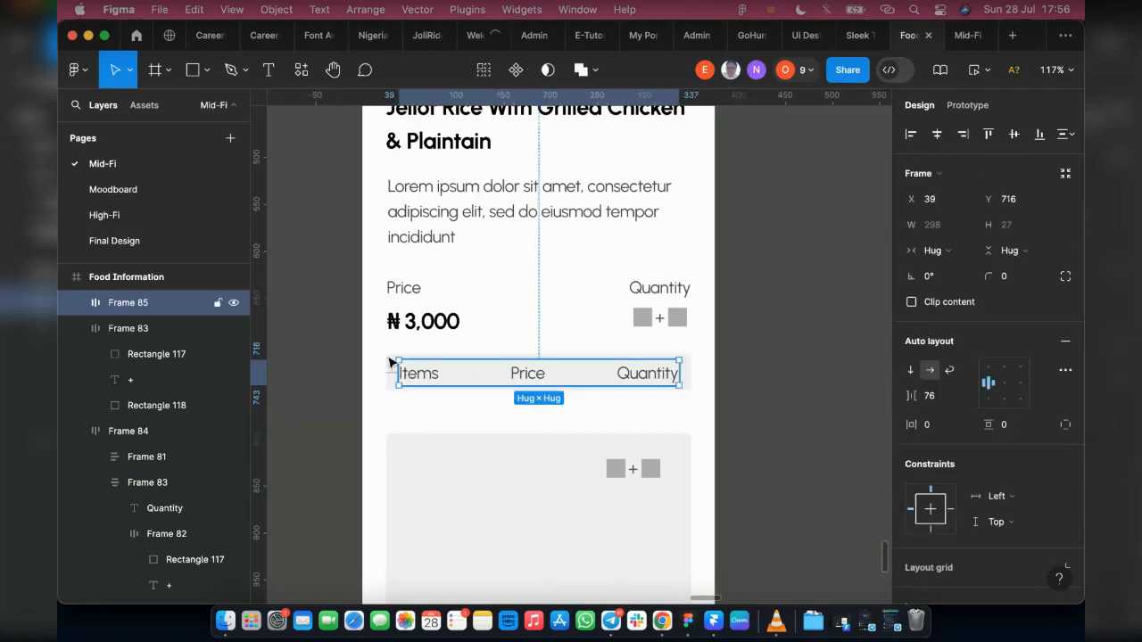
{"action": "key", "text": "alt"}
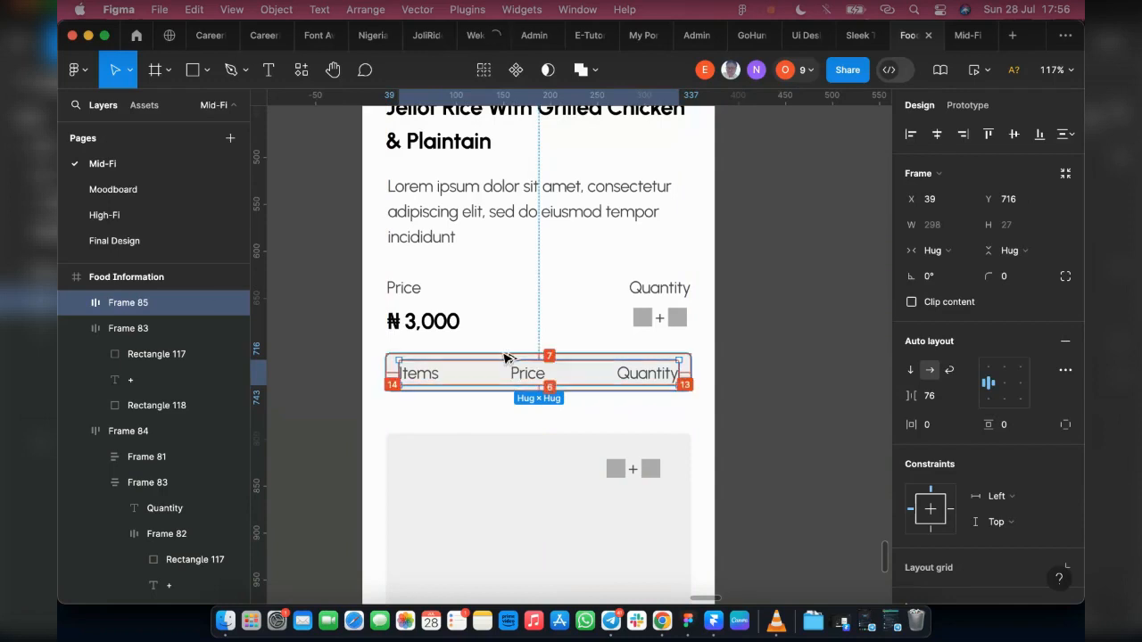
{"action": "left_click", "coordinate": [685, 375]}
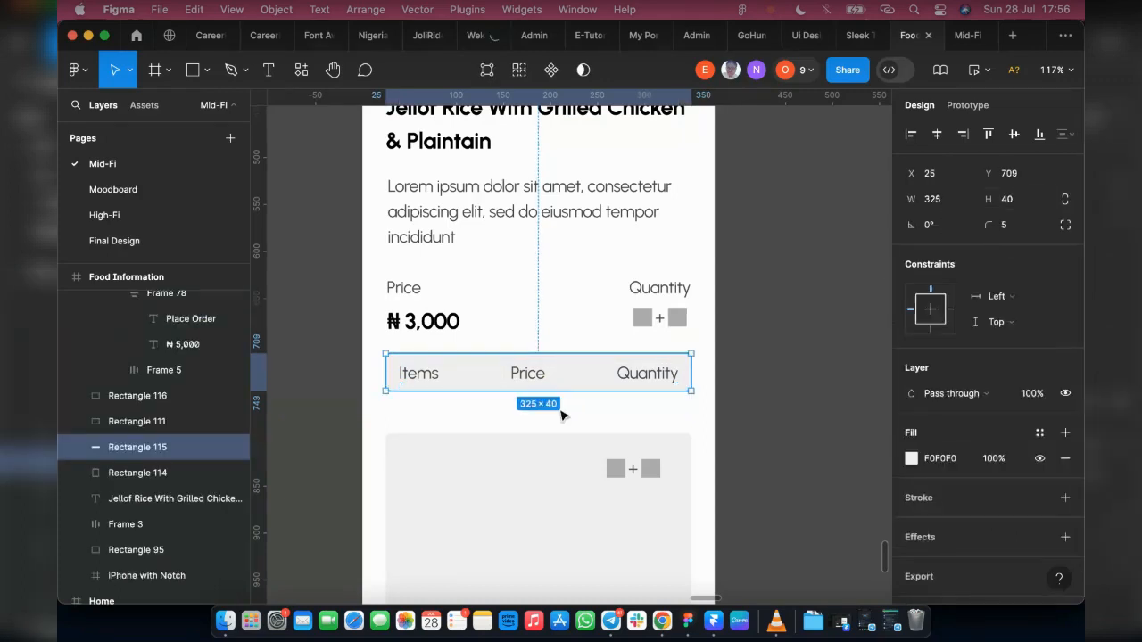
{"action": "left_click", "coordinate": [554, 373]}
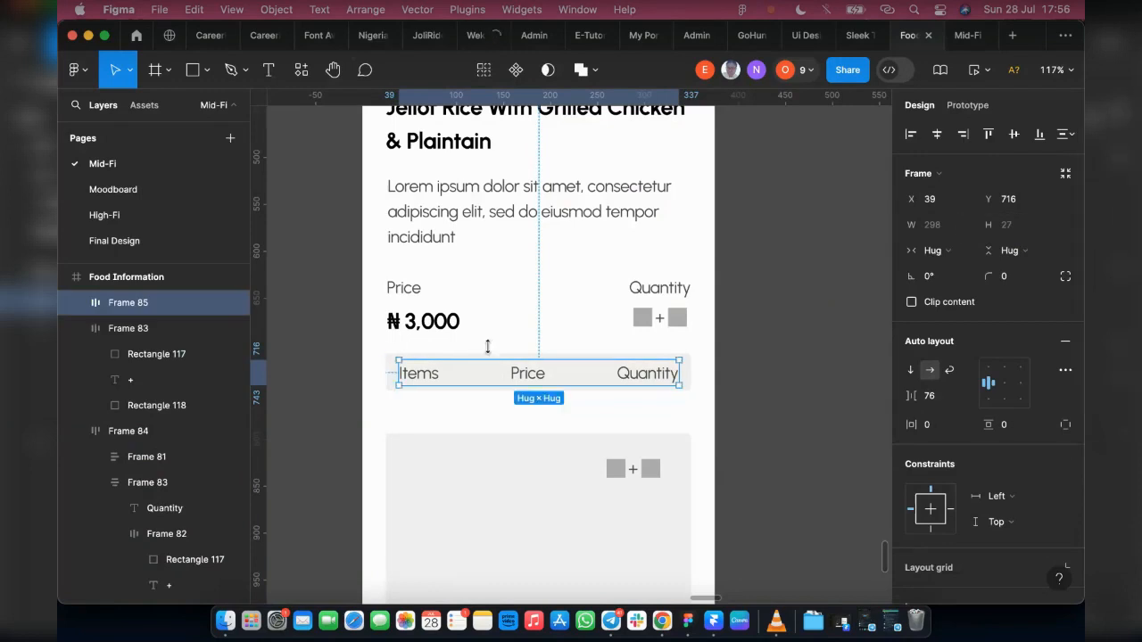
{"action": "left_click", "coordinate": [1008, 236]}
{"action": "type", "text": "28"}
{"action": "key", "text": "Return"}
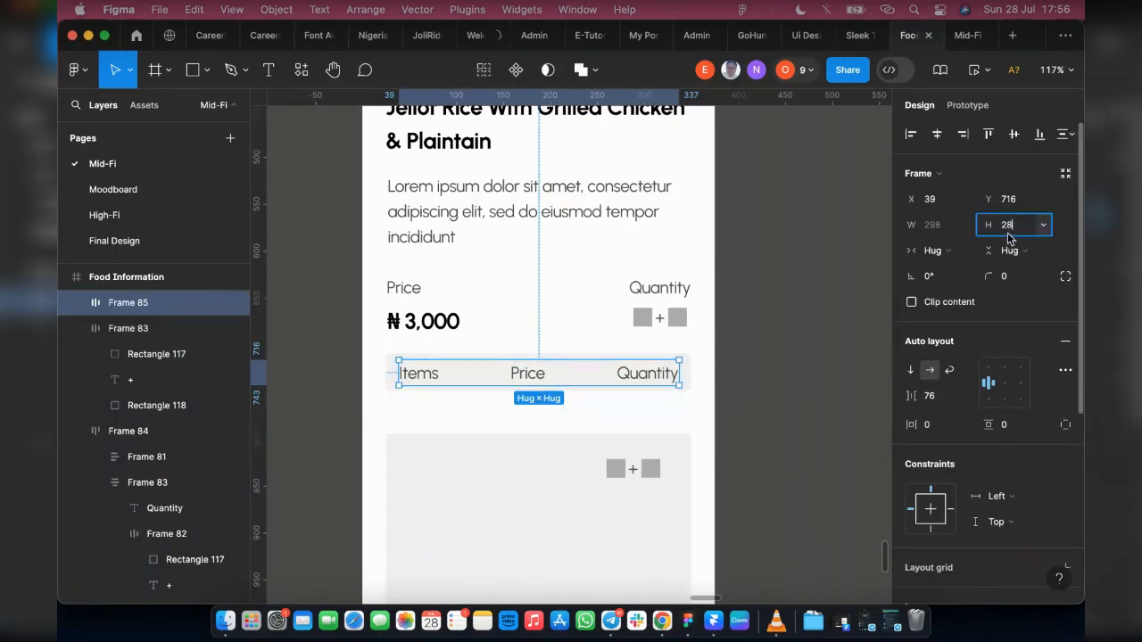
{"action": "left_click", "coordinate": [746, 274]}
{"action": "left_click", "coordinate": [440, 372]}
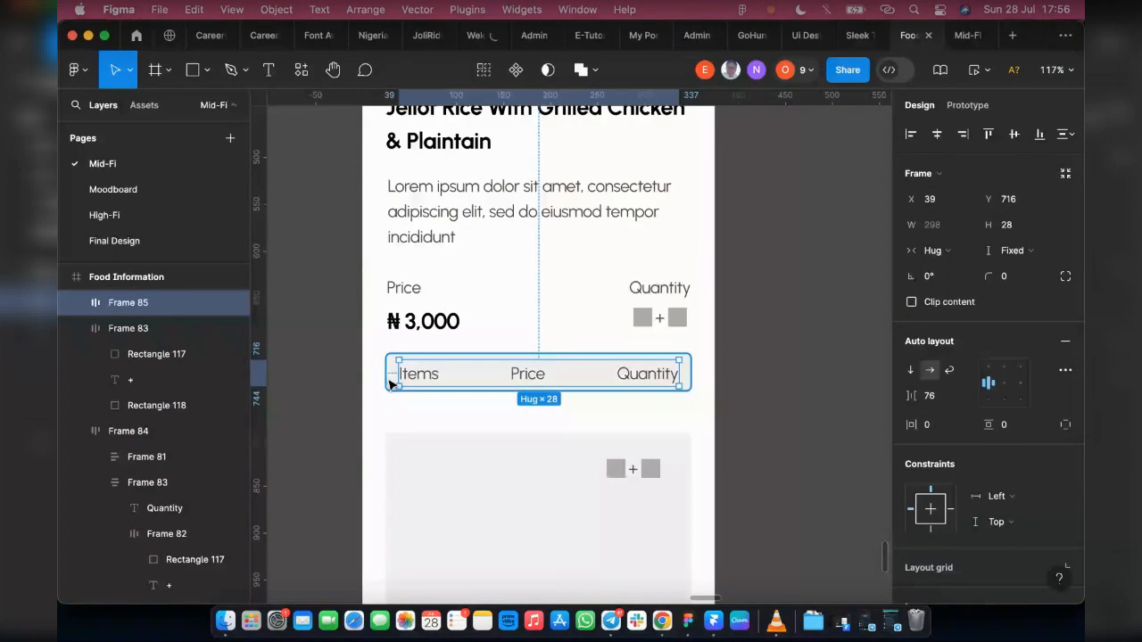
{"action": "key", "text": "alt"}
{"action": "key", "text": "Up"}
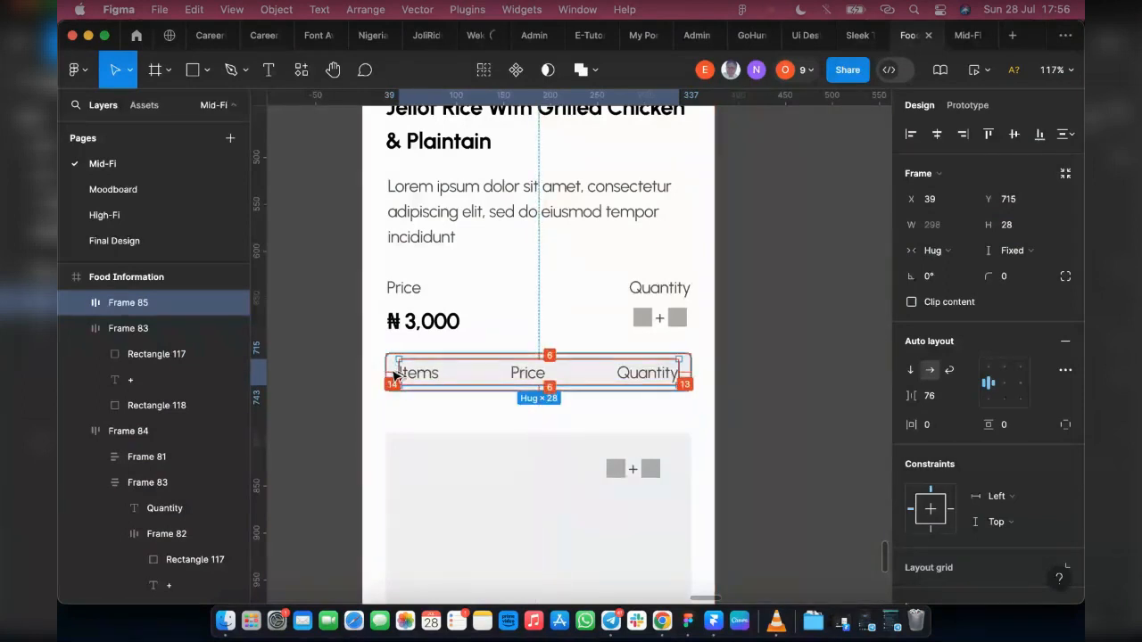
Step: Check the grey bar's side margins and combine the label row and the bar into one auto layout frame
{"action": "left_click", "coordinate": [687, 375]}
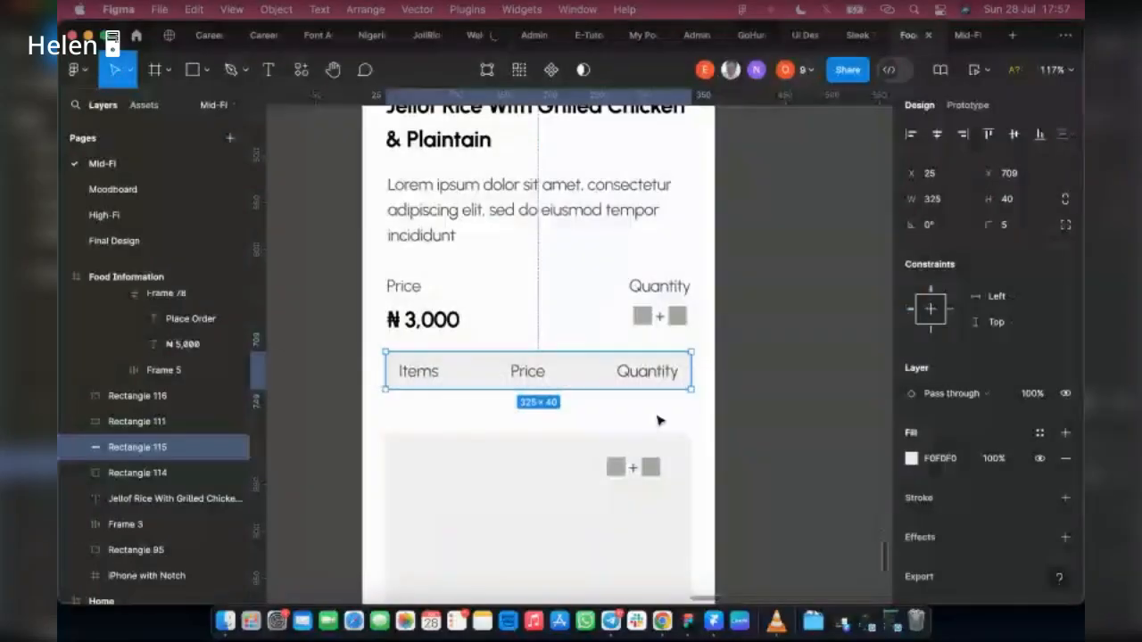
{"action": "key", "text": "alt"}
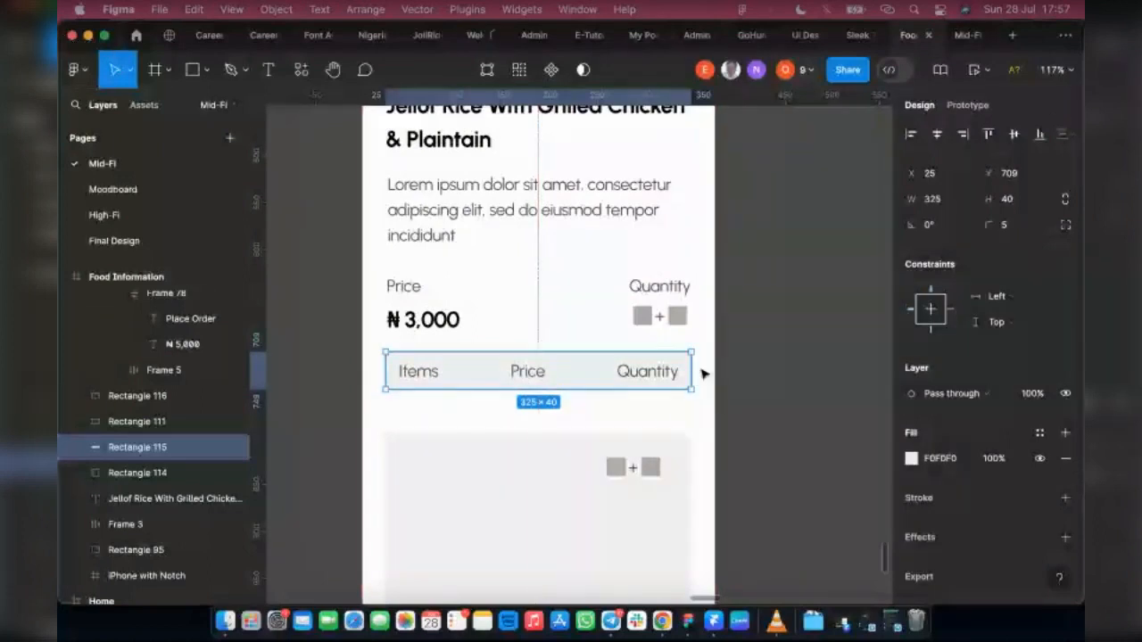
{"action": "key", "text": "alt"}
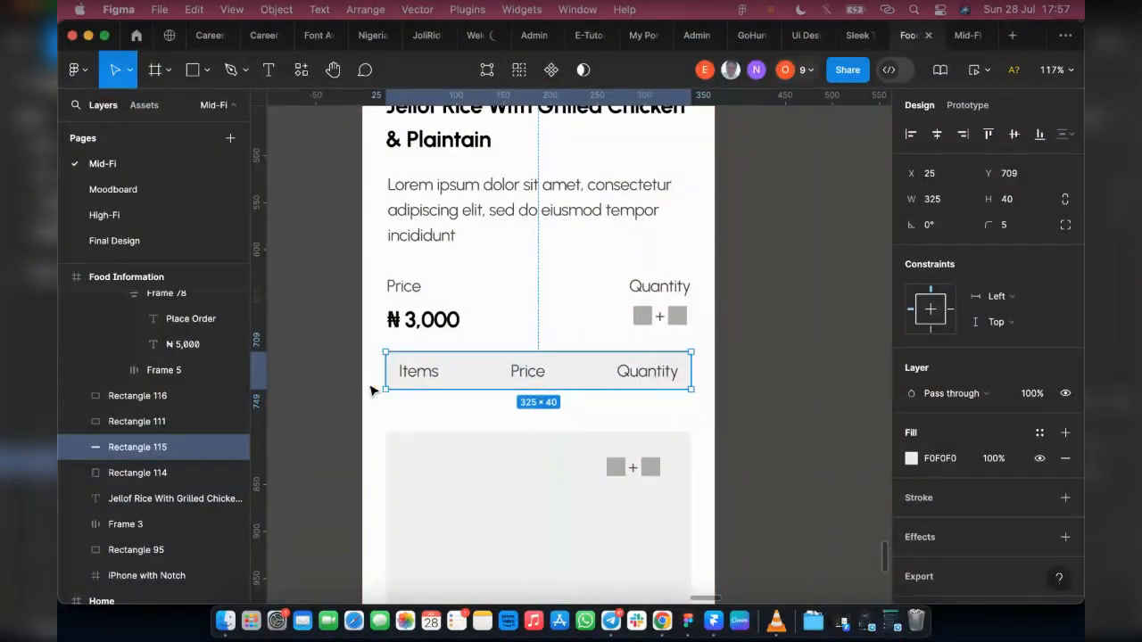
{"action": "key", "text": "alt"}
{"action": "key", "text": "alt"}
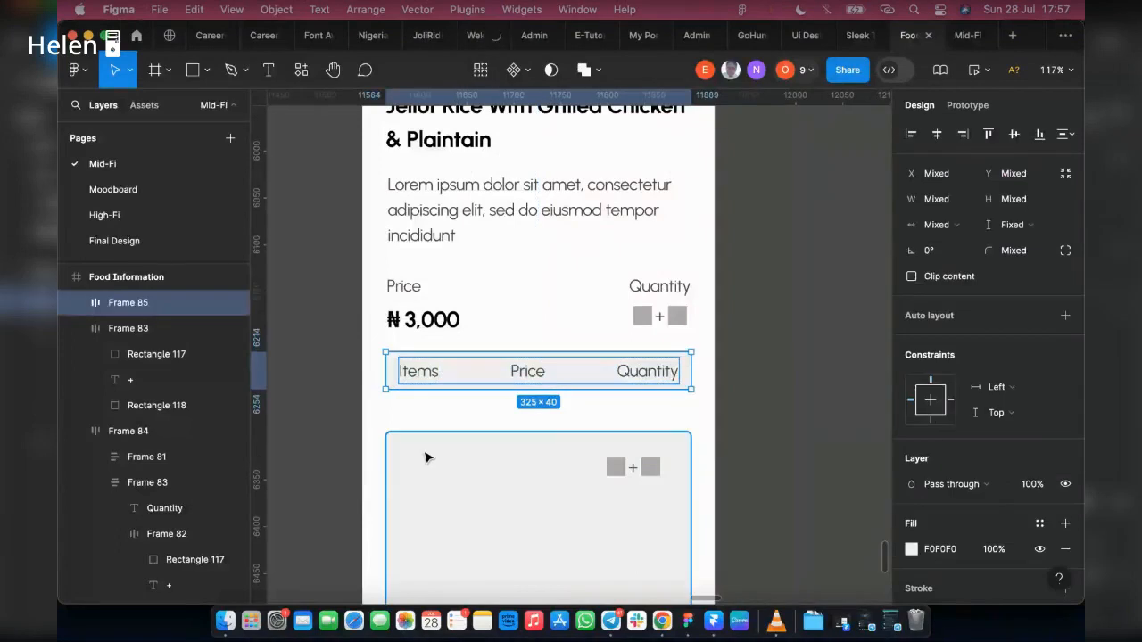
{"action": "key", "text": "shift+a"}
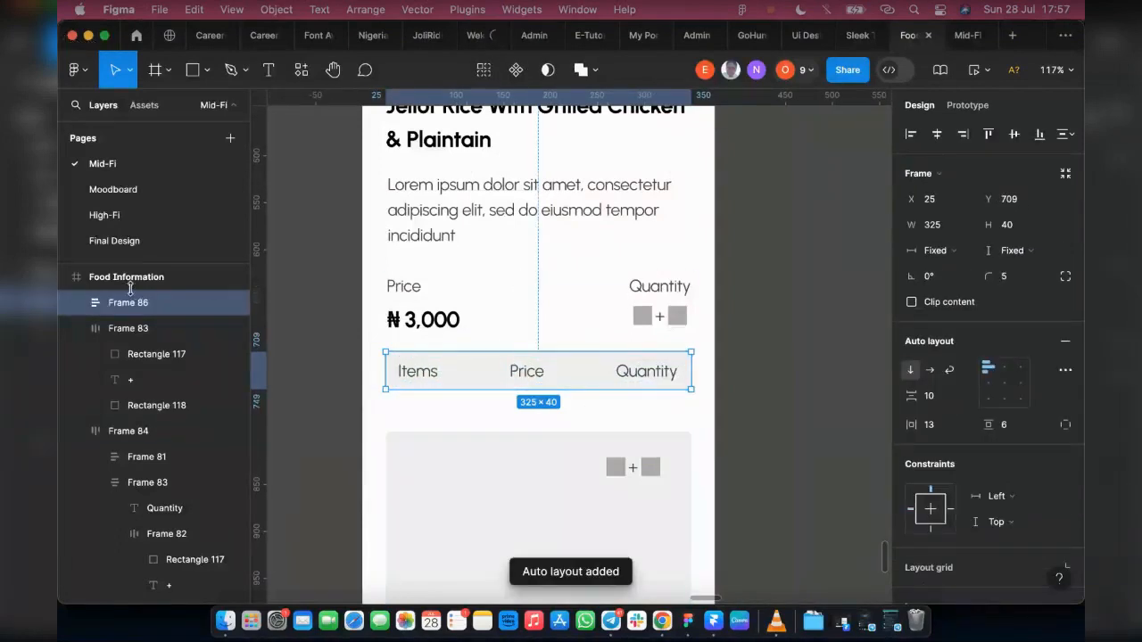
Step: Move the large grey panel up to Y 760 beneath the header row and shift its quantity counter up near the panel's upper-right corner
{"action": "scroll", "coordinate": [134, 280], "scroll_direction": "up", "scroll_amount": 2}
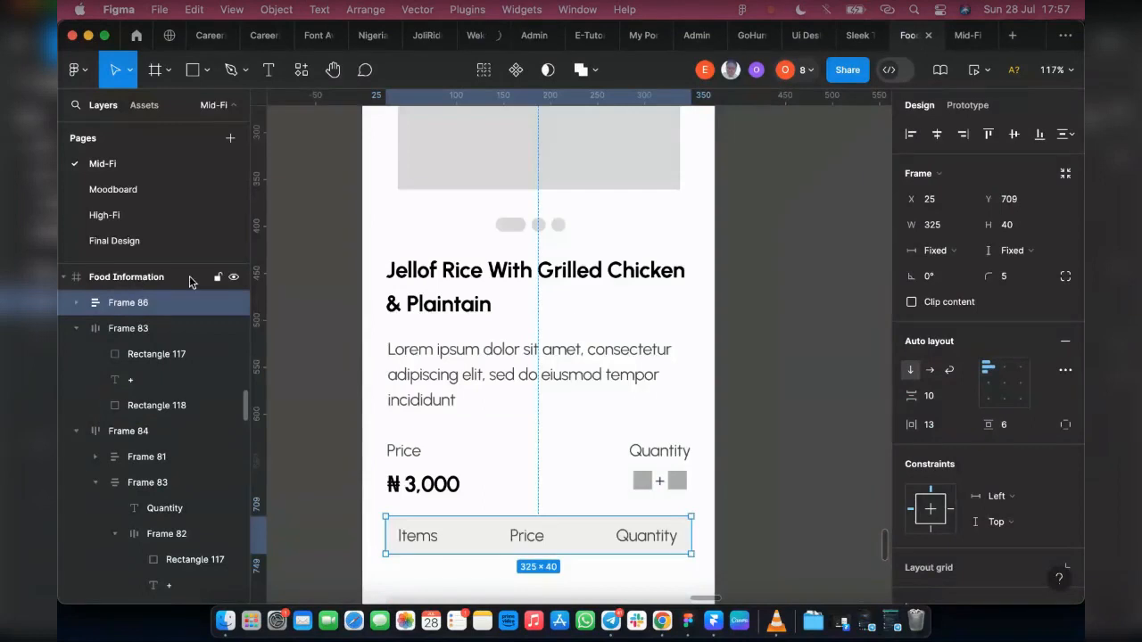
{"action": "left_click", "coordinate": [616, 330]}
{"action": "scroll", "coordinate": [649, 356], "scroll_direction": "down", "scroll_amount": 2}
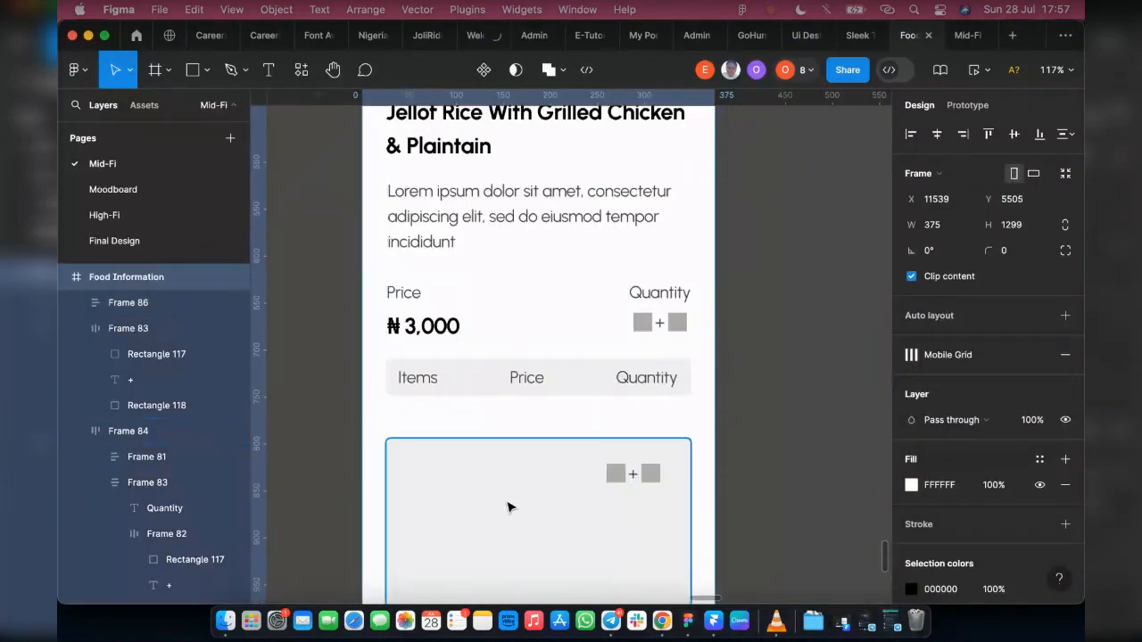
{"action": "left_click", "coordinate": [513, 476]}
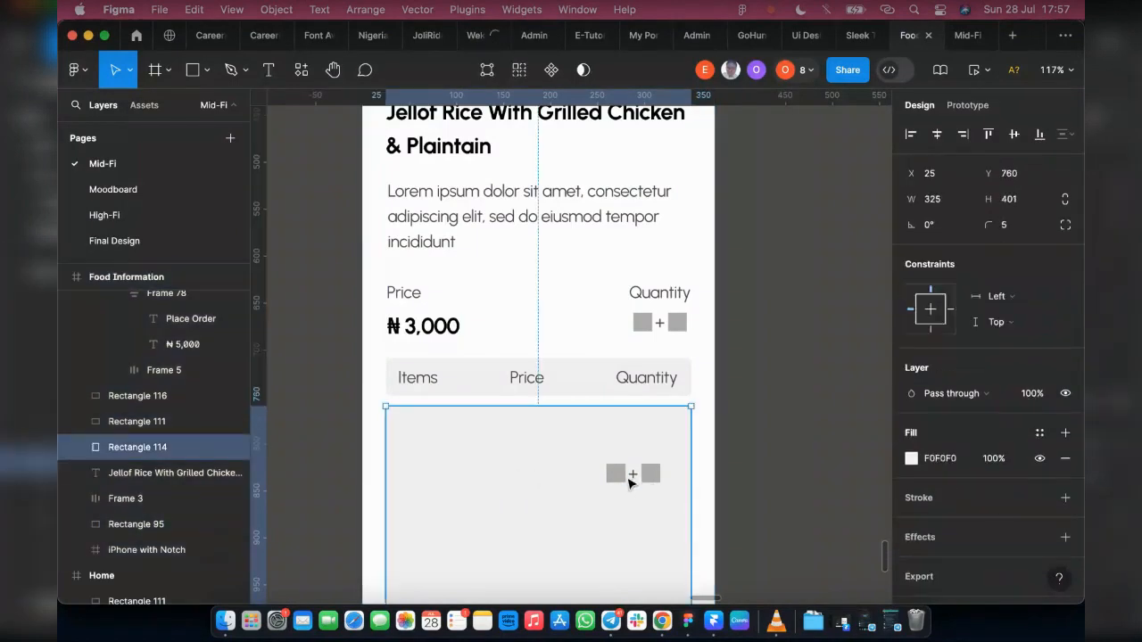
{"action": "left_click_drag", "start_coordinate": [641, 462], "coordinate": [656, 445]}
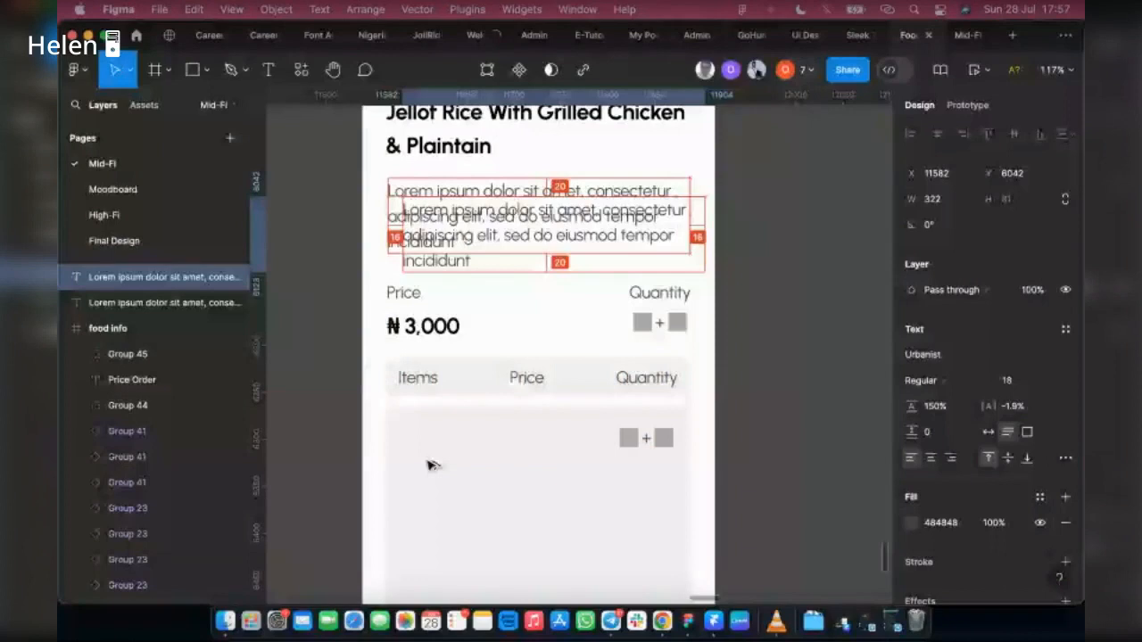
Step: Place a copy of the Lorem ipsum description inside the large grey panel and select the original description to check its layer
{"action": "left_click_drag", "start_coordinate": [432, 464], "coordinate": [429, 465]}
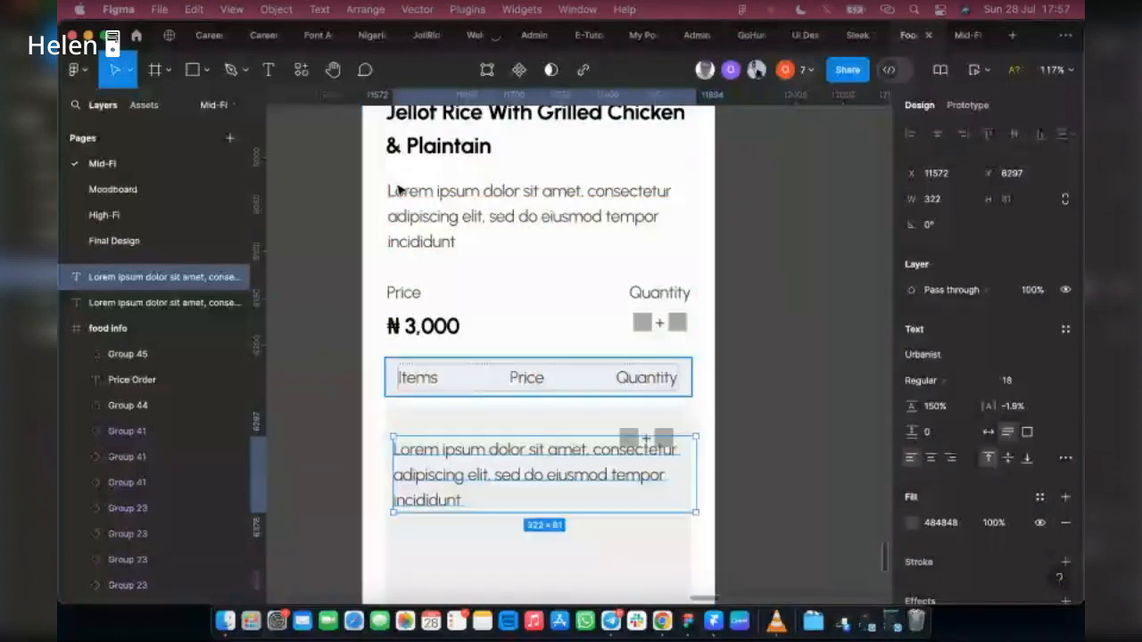
{"action": "left_click", "coordinate": [452, 219]}
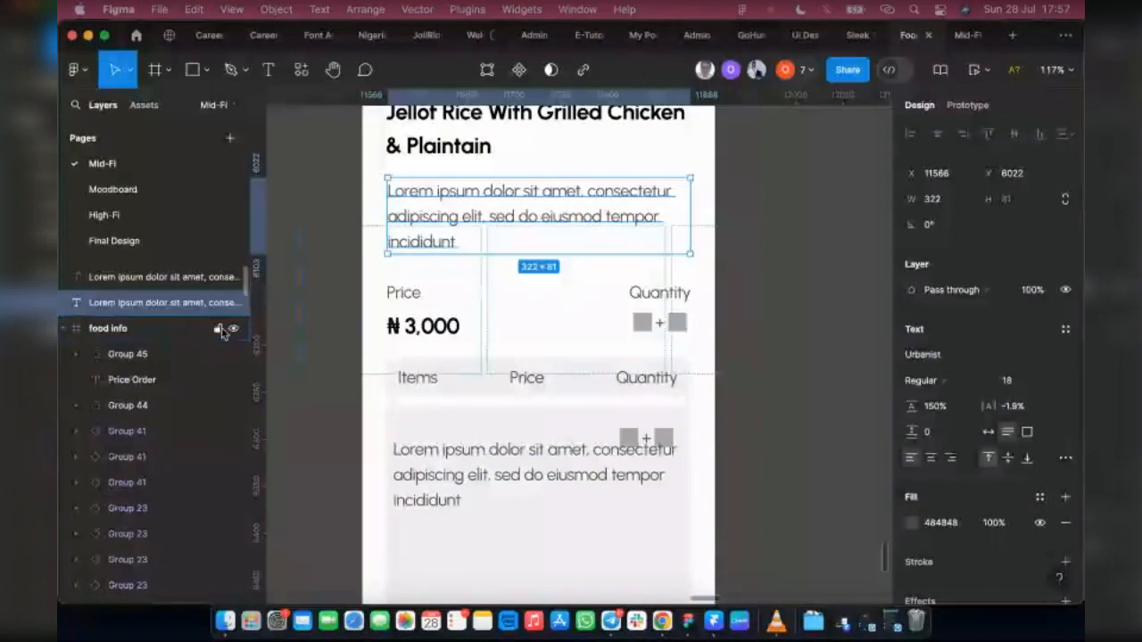
{"action": "left_click", "coordinate": [215, 329]}
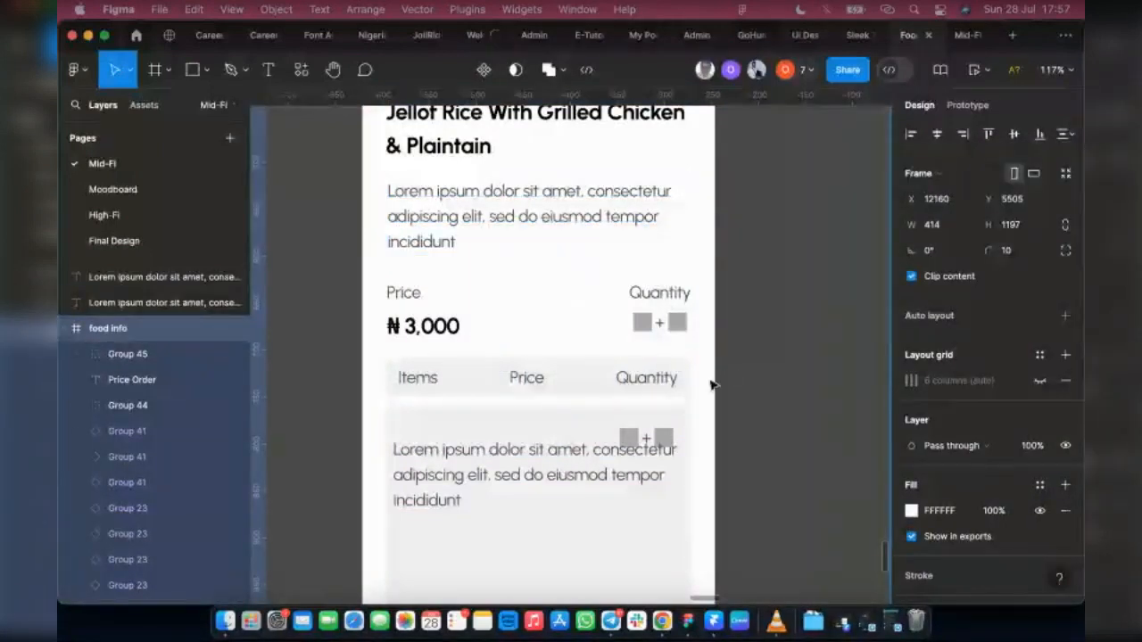
Step: Select the Food Information frame and toggle its visibility off and on to check which layers belong to it
{"action": "scroll", "coordinate": [709, 385], "scroll_direction": "down", "scroll_amount": 3}
{"action": "scroll", "coordinate": [709, 386], "scroll_direction": "down", "scroll_amount": 5}
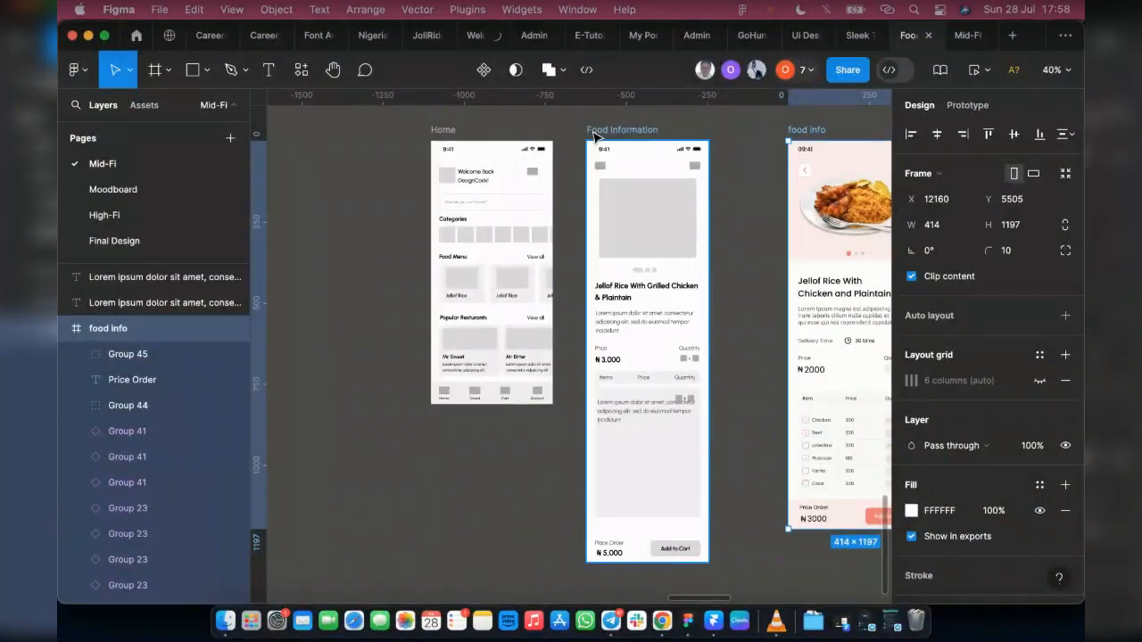
{"action": "left_click", "coordinate": [596, 132]}
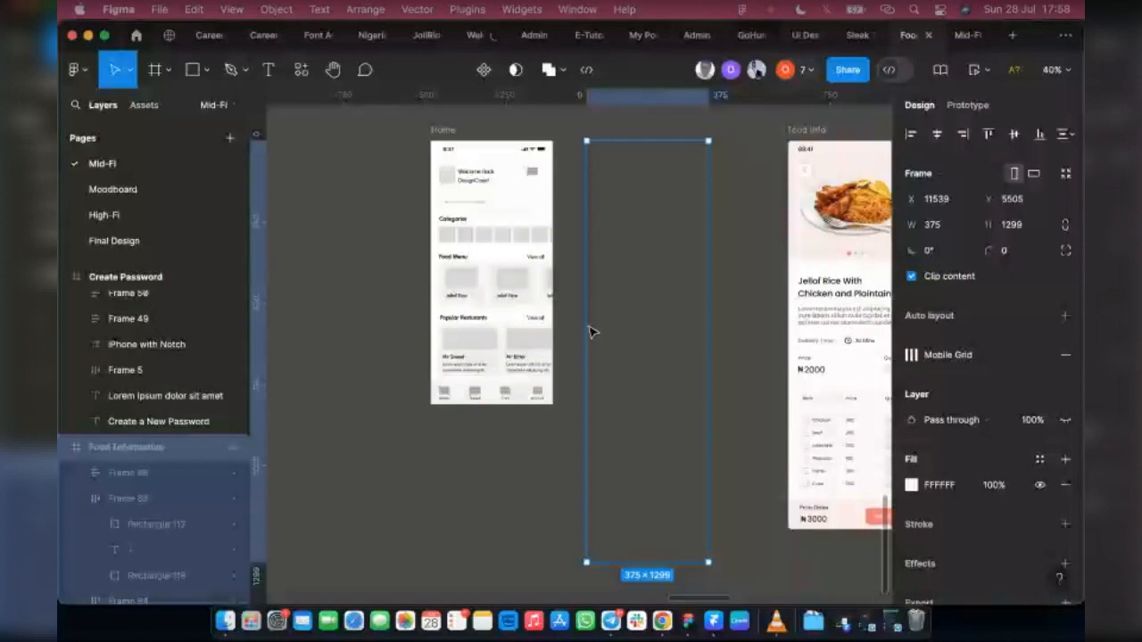
{"action": "scroll", "coordinate": [625, 313], "scroll_direction": "up", "scroll_amount": 10}
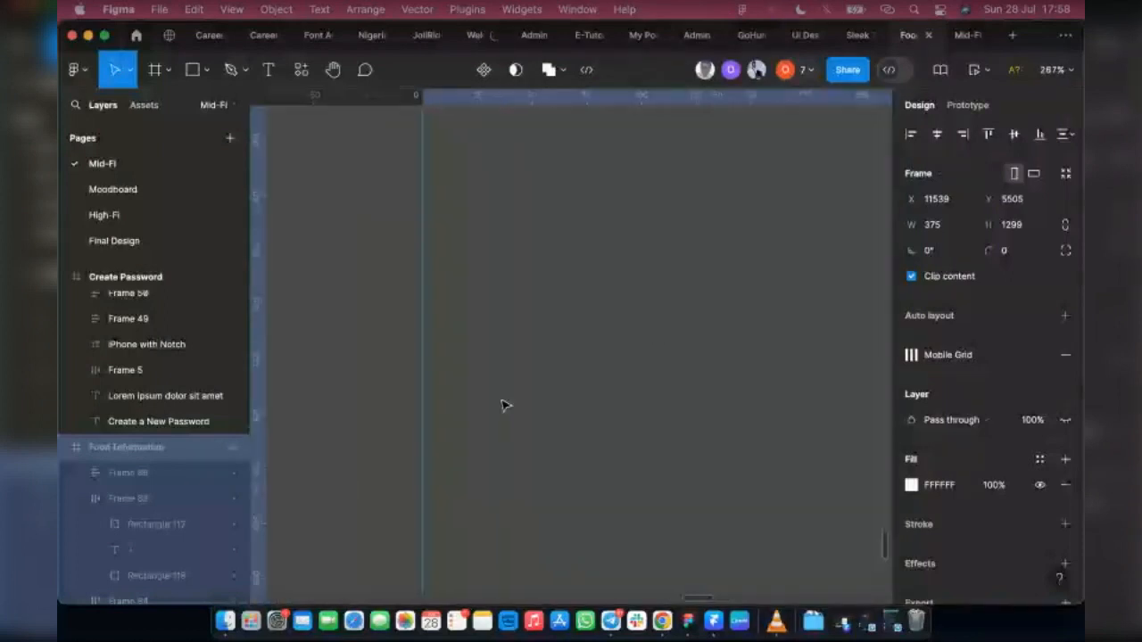
{"action": "scroll", "coordinate": [471, 398], "scroll_direction": "up", "scroll_amount": 3}
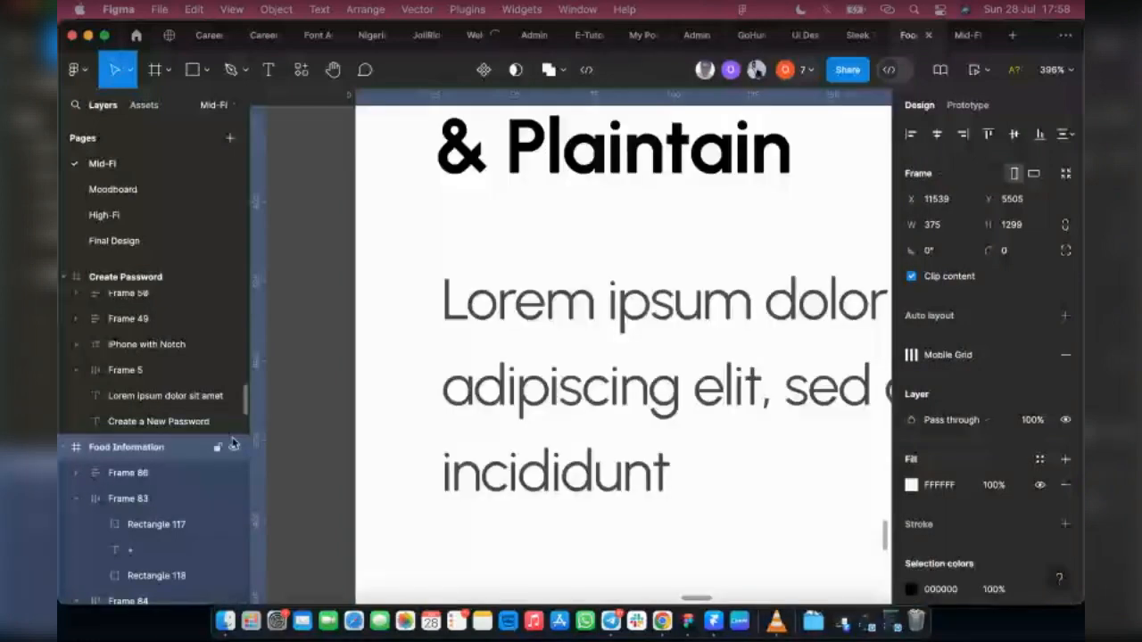
{"action": "scroll", "coordinate": [537, 293], "scroll_direction": "down", "scroll_amount": 5}
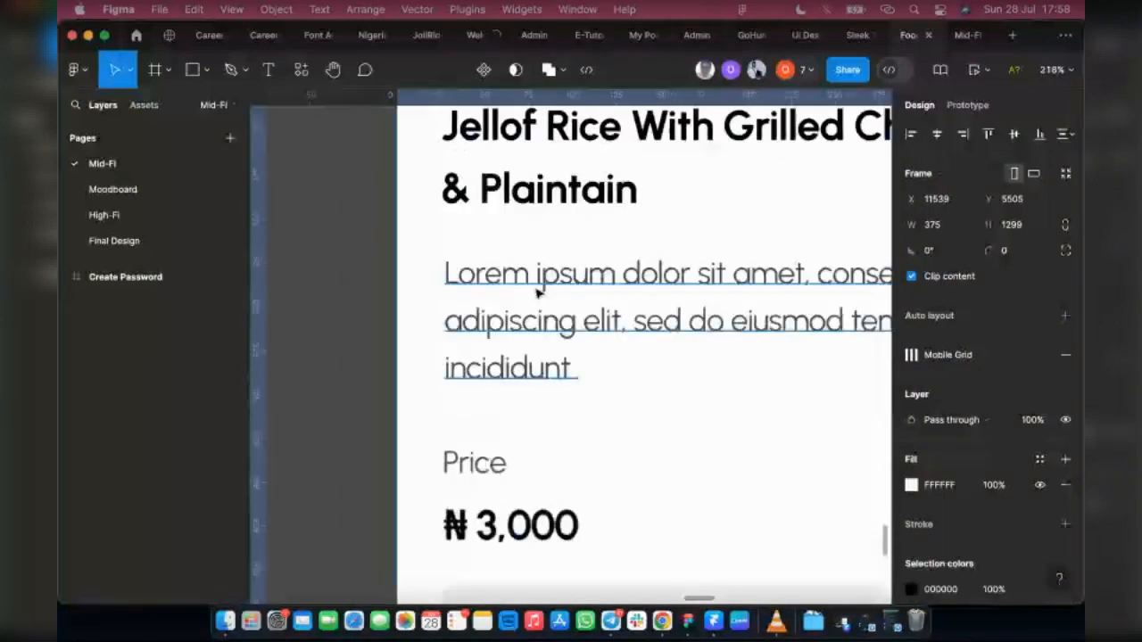
Step: Select the original Lorem ipsum description and collapse the expanded food info, Welcome, Success and Onboarding frames in the layer list
{"action": "left_click", "coordinate": [537, 293]}
{"action": "left_click", "coordinate": [65, 302]}
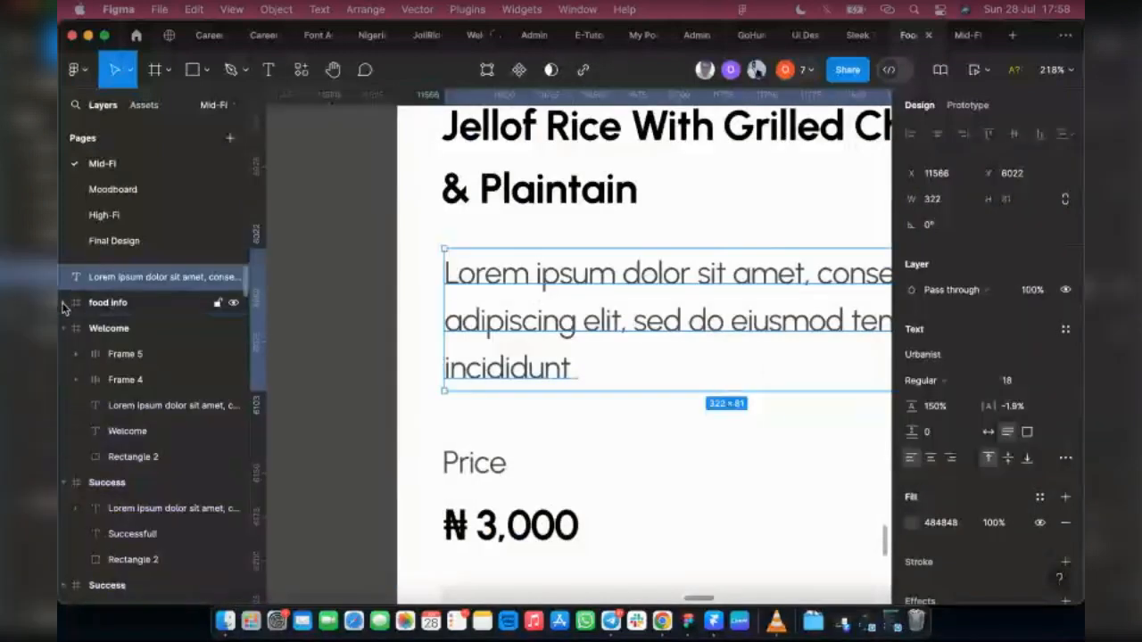
{"action": "left_click", "coordinate": [65, 328]}
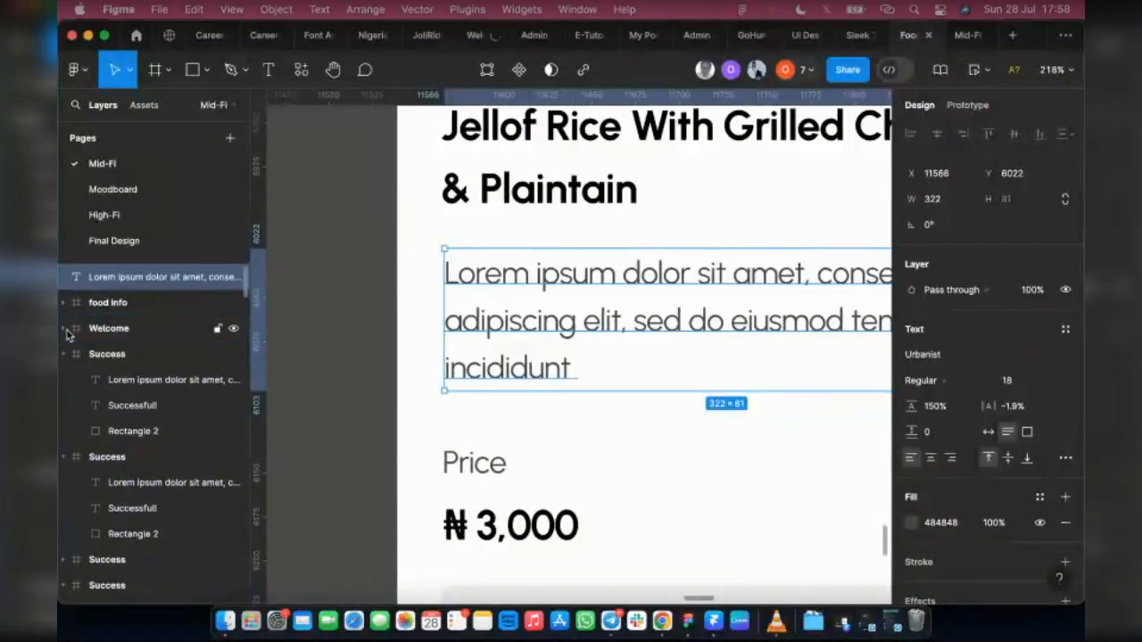
{"action": "left_click", "coordinate": [64, 354]}
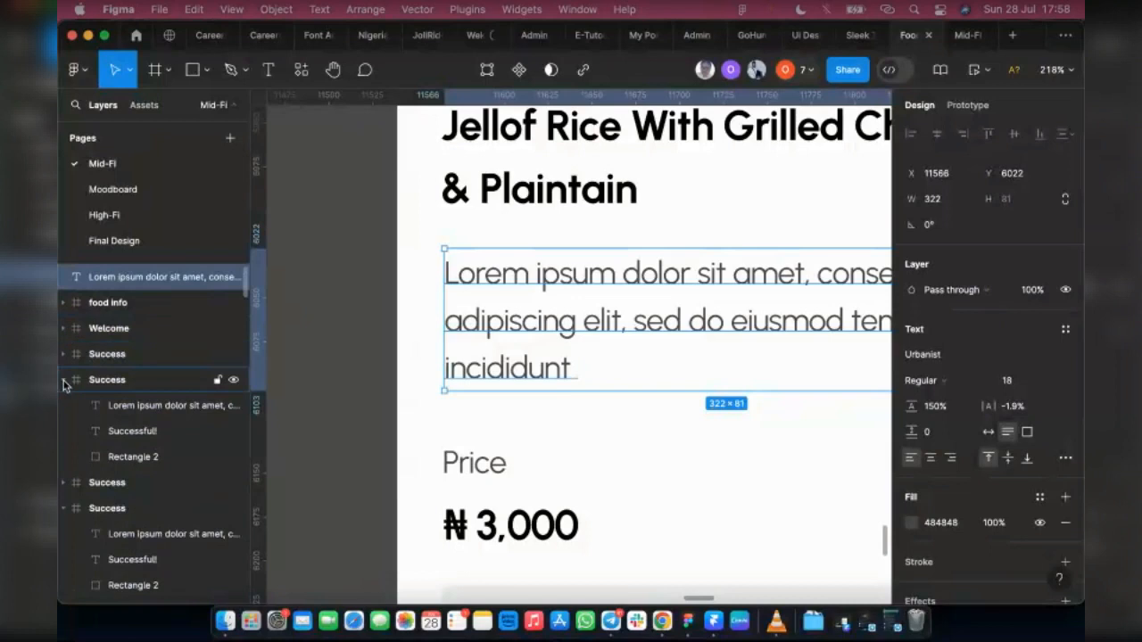
{"action": "left_click", "coordinate": [64, 380]}
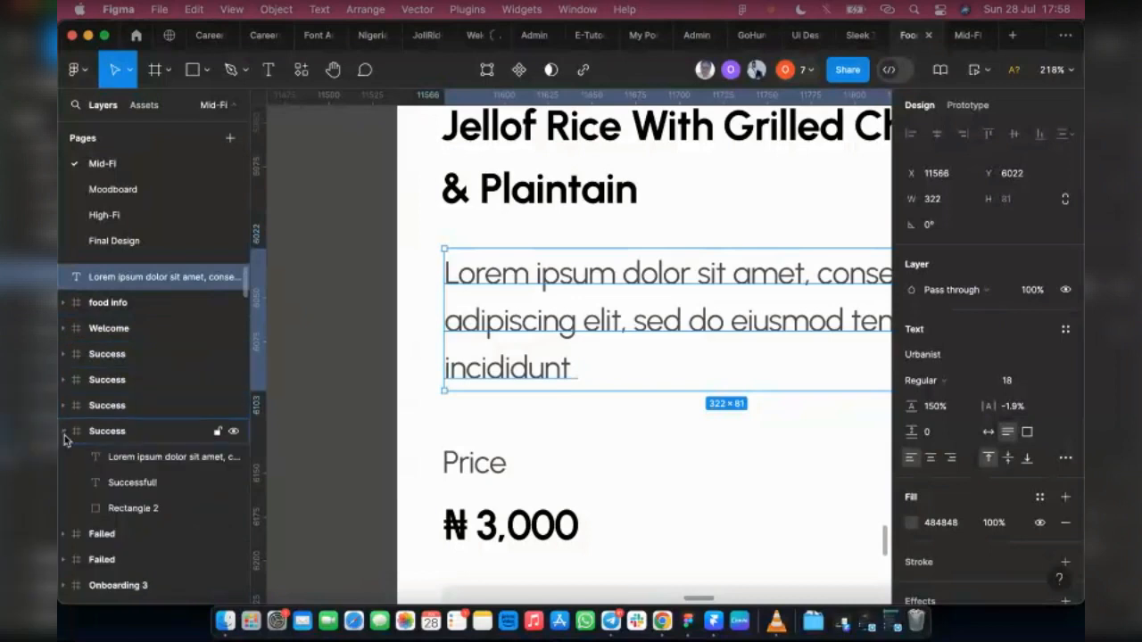
{"action": "left_click", "coordinate": [64, 431]}
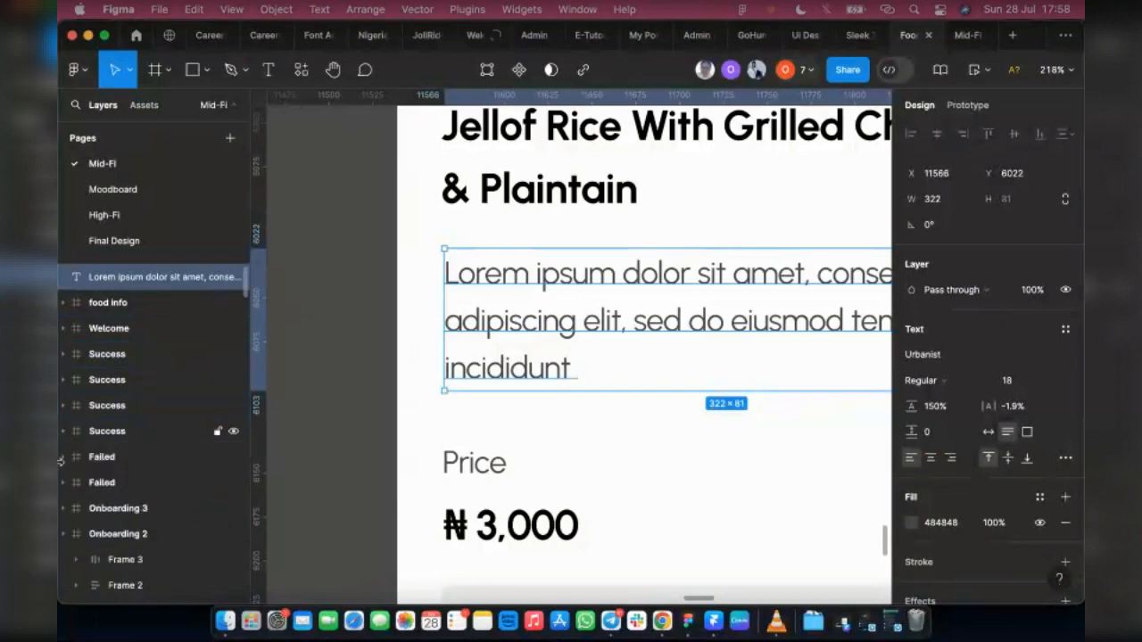
{"action": "left_click", "coordinate": [64, 535]}
{"action": "left_click", "coordinate": [67, 560]}
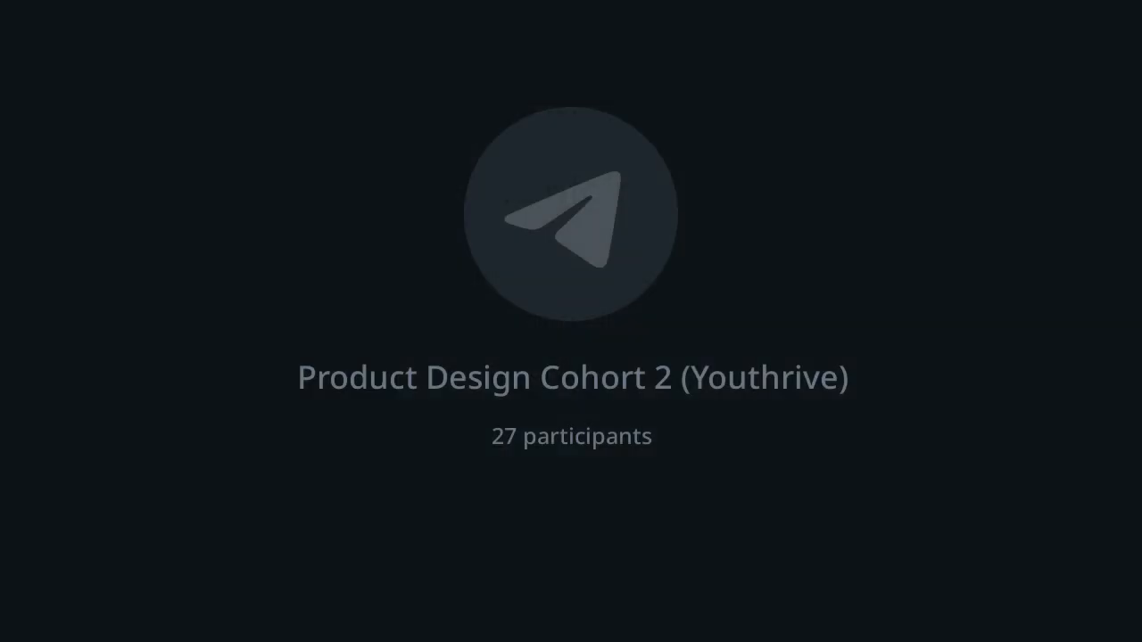
{"action": "key", "text": "Delete"}
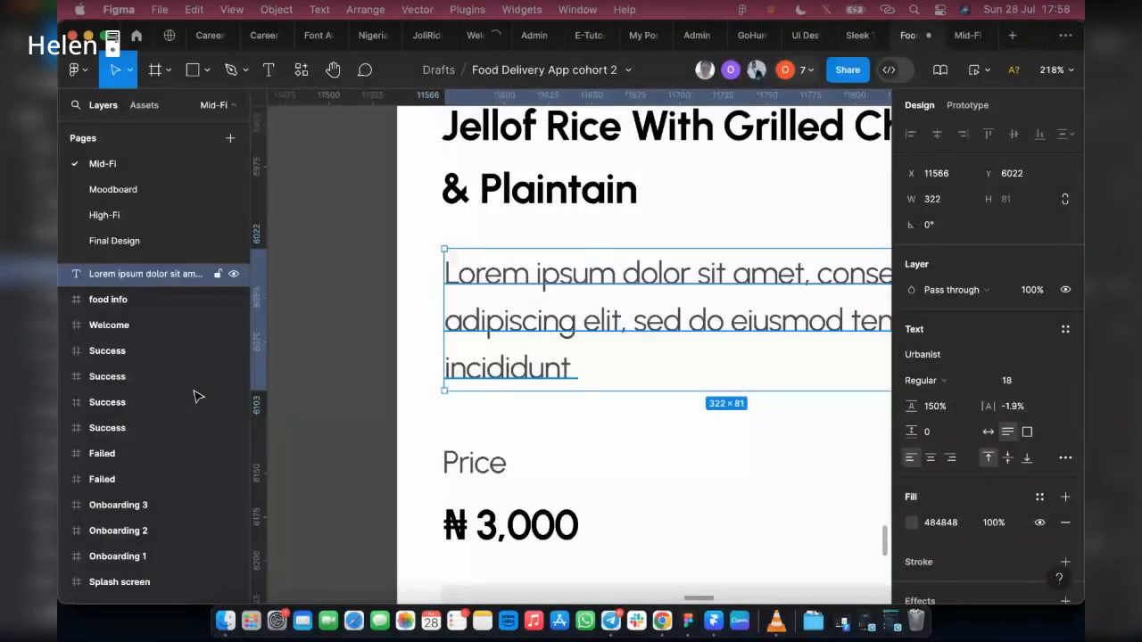
Step: Collapse the Food Information, Home, Filled Forgot password and Forgot password frames in the layer list
{"action": "scroll", "coordinate": [198, 397], "scroll_direction": "down", "scroll_amount": 5}
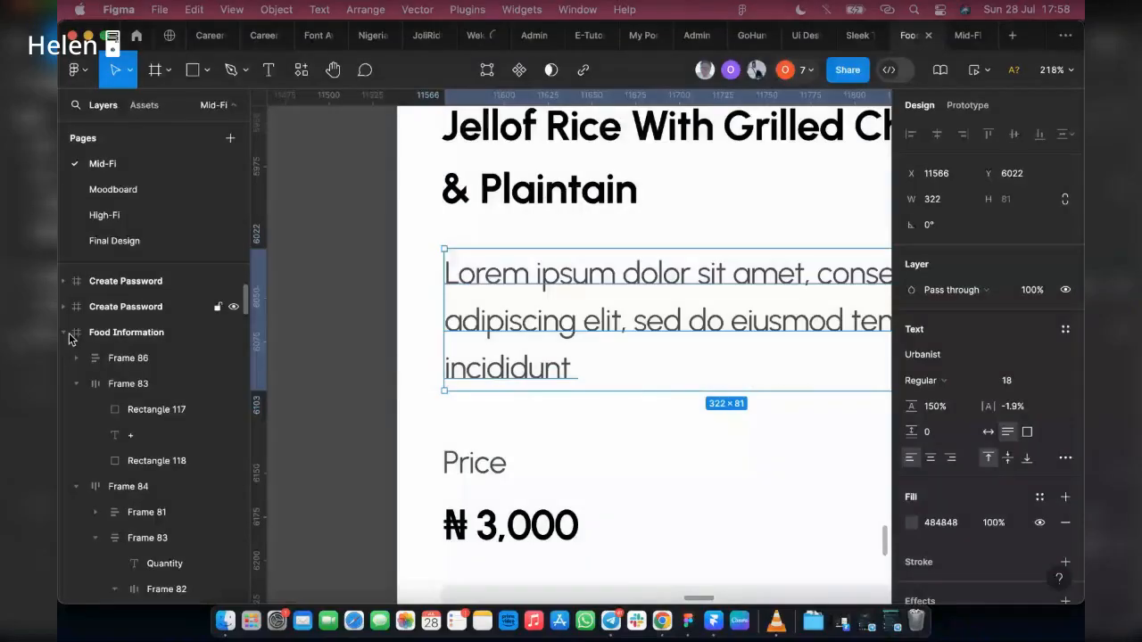
{"action": "left_click", "coordinate": [67, 333]}
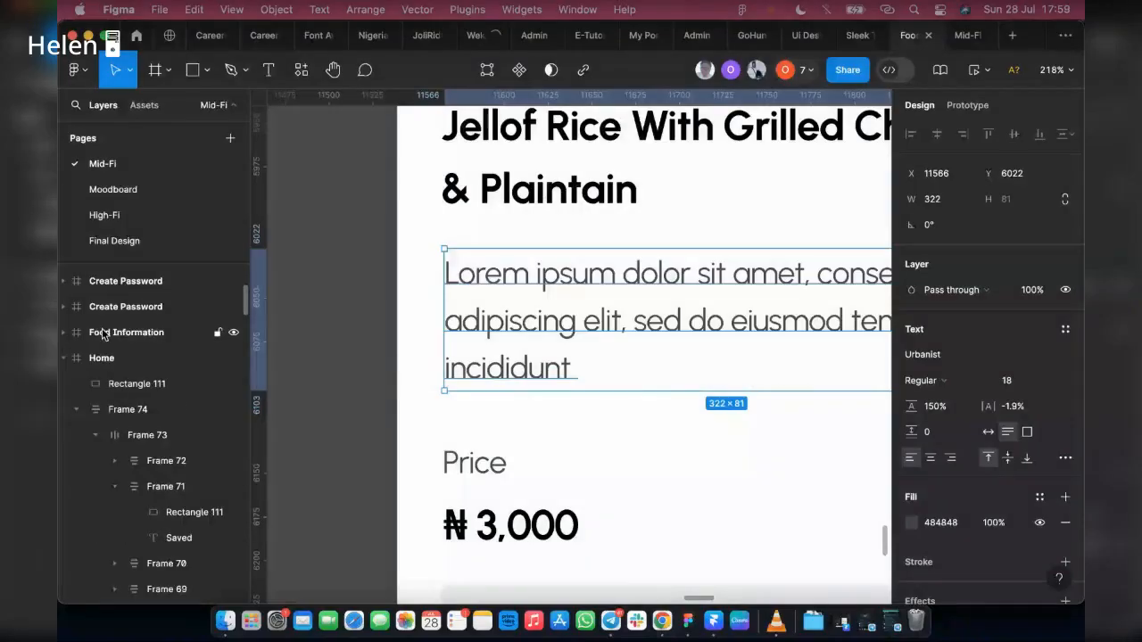
{"action": "left_click", "coordinate": [63, 358]}
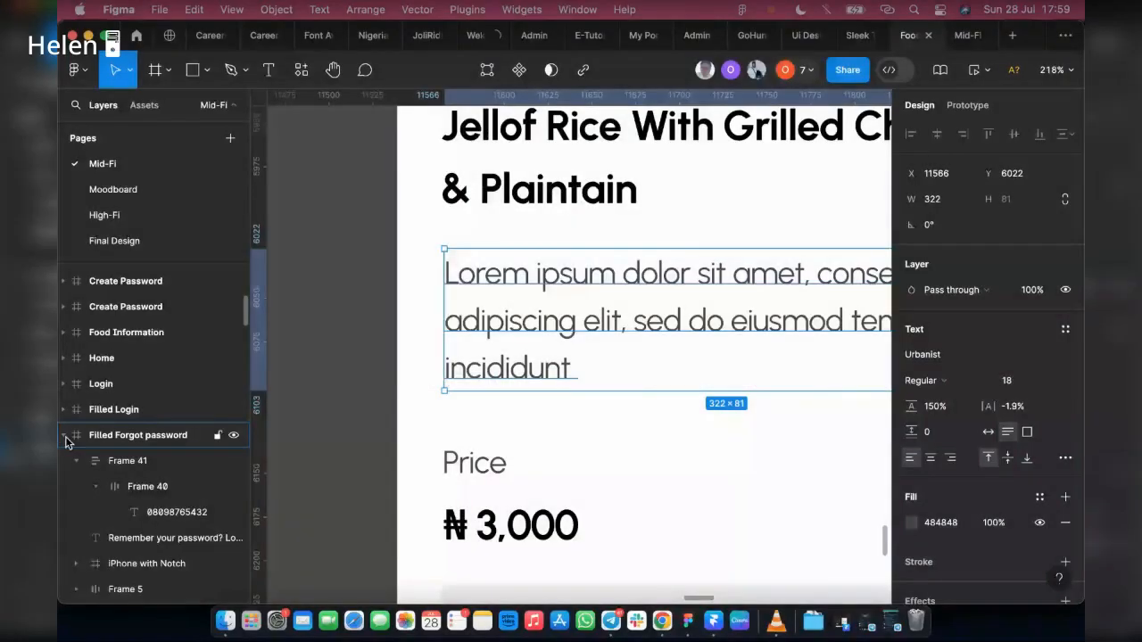
{"action": "left_click", "coordinate": [65, 435]}
{"action": "left_click", "coordinate": [63, 461]}
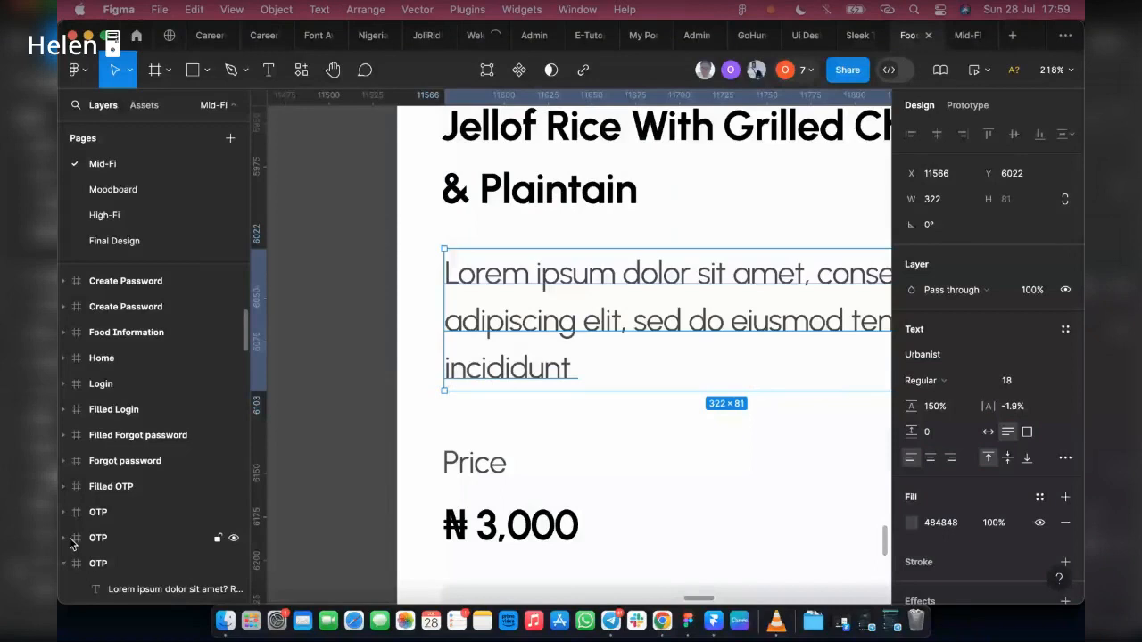
Step: Move the loose Lorem ipsum description layer into the Food Information frame, above its other layers
{"action": "scroll", "coordinate": [150, 334], "scroll_direction": "up", "scroll_amount": 1}
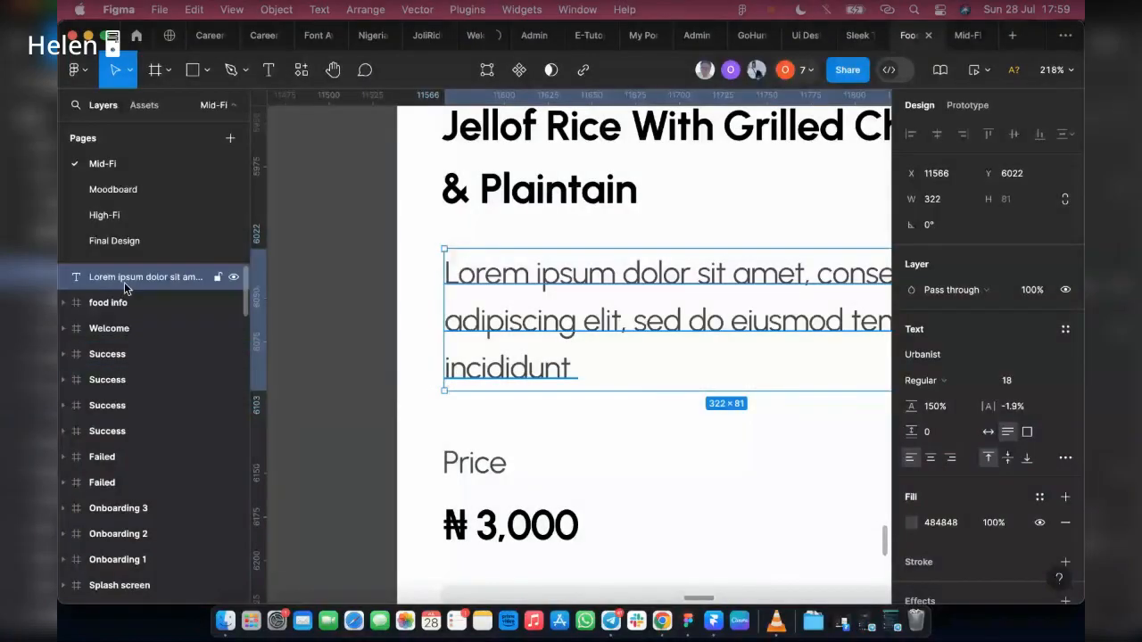
{"action": "left_click_drag", "start_coordinate": [135, 310], "coordinate": [135, 311]}
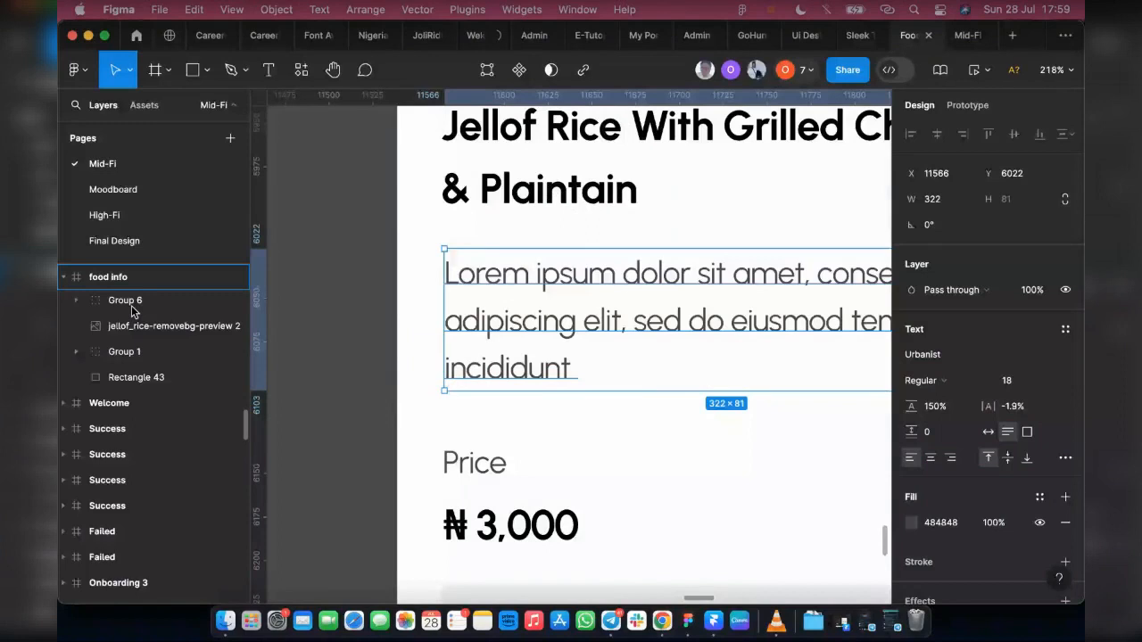
{"action": "scroll", "coordinate": [134, 401], "scroll_direction": "down", "scroll_amount": 3}
{"action": "left_click_drag", "start_coordinate": [135, 456], "coordinate": [135, 456]}
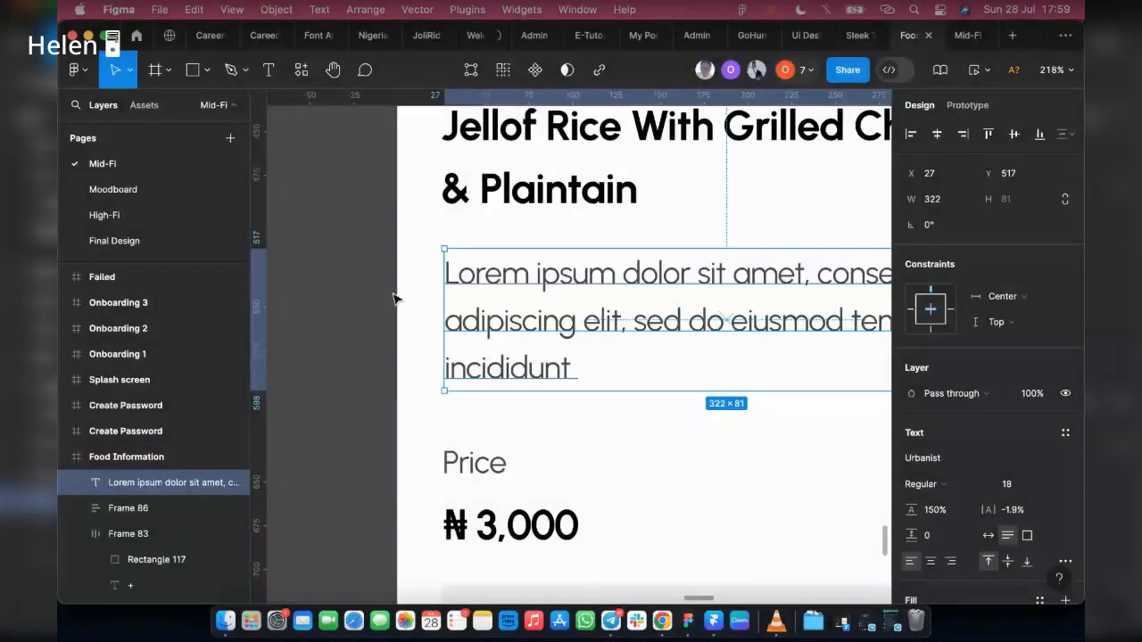
Step: Place a copy of the Lorem ipsum description in the large grey panel at X 38, Y 780, aligned with the Items label
{"action": "scroll", "coordinate": [392, 299], "scroll_direction": "down", "scroll_amount": 3}
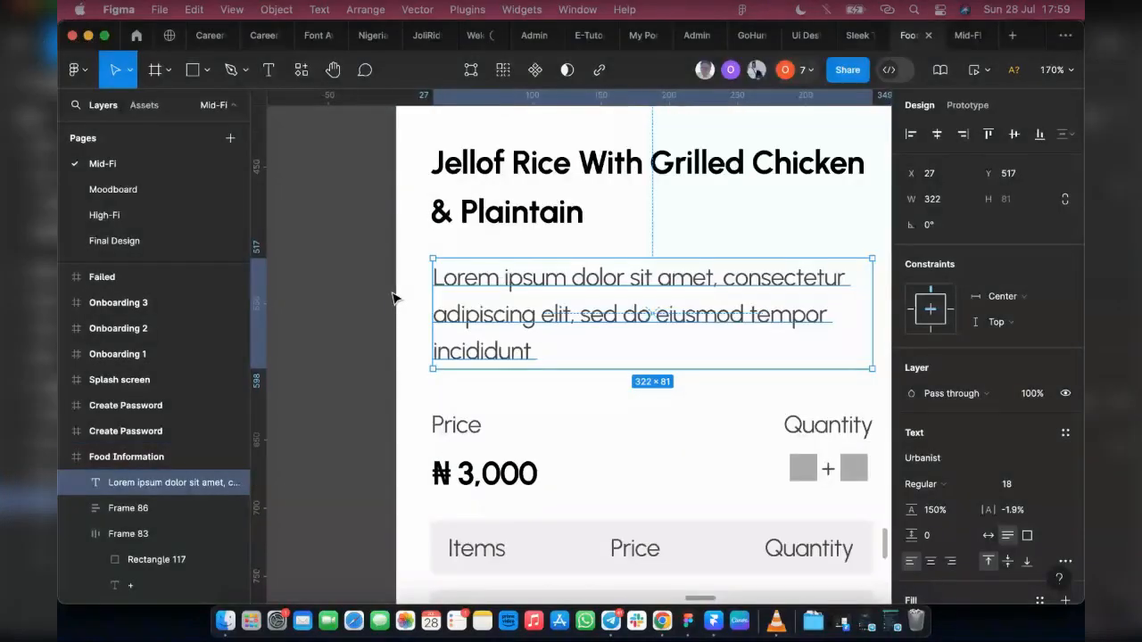
{"action": "scroll", "coordinate": [392, 299], "scroll_direction": "down", "scroll_amount": 3}
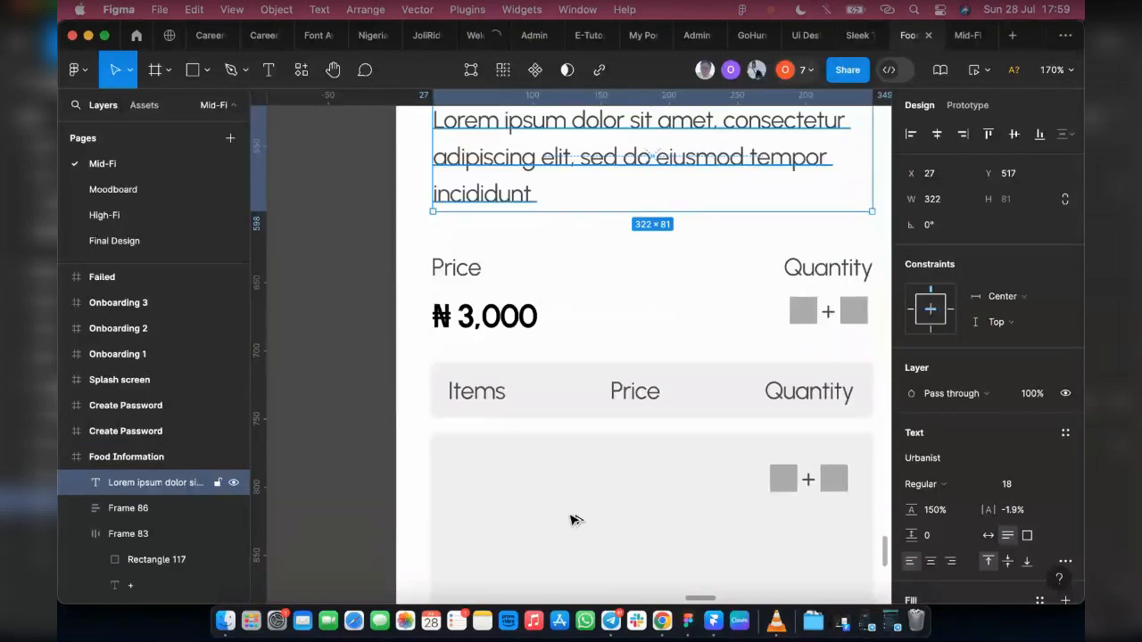
{"action": "left_click_drag", "start_coordinate": [558, 162], "coordinate": [574, 519]}
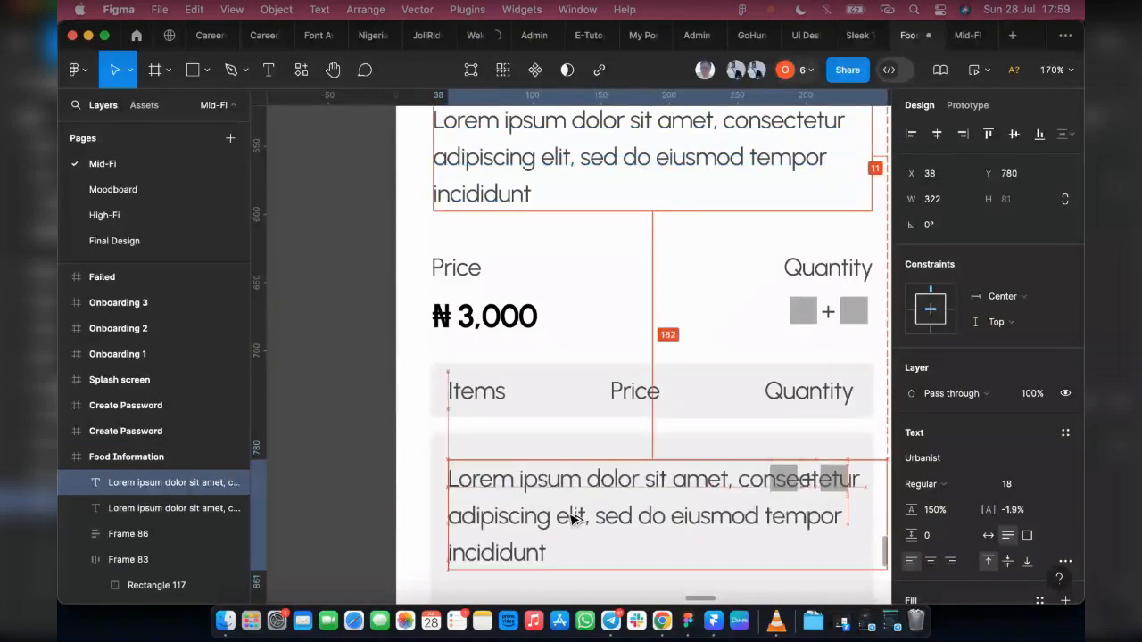
Step: Replace the copied description's text with "Fanta" and set the text box to auto width
{"action": "double_click", "coordinate": [569, 510]}
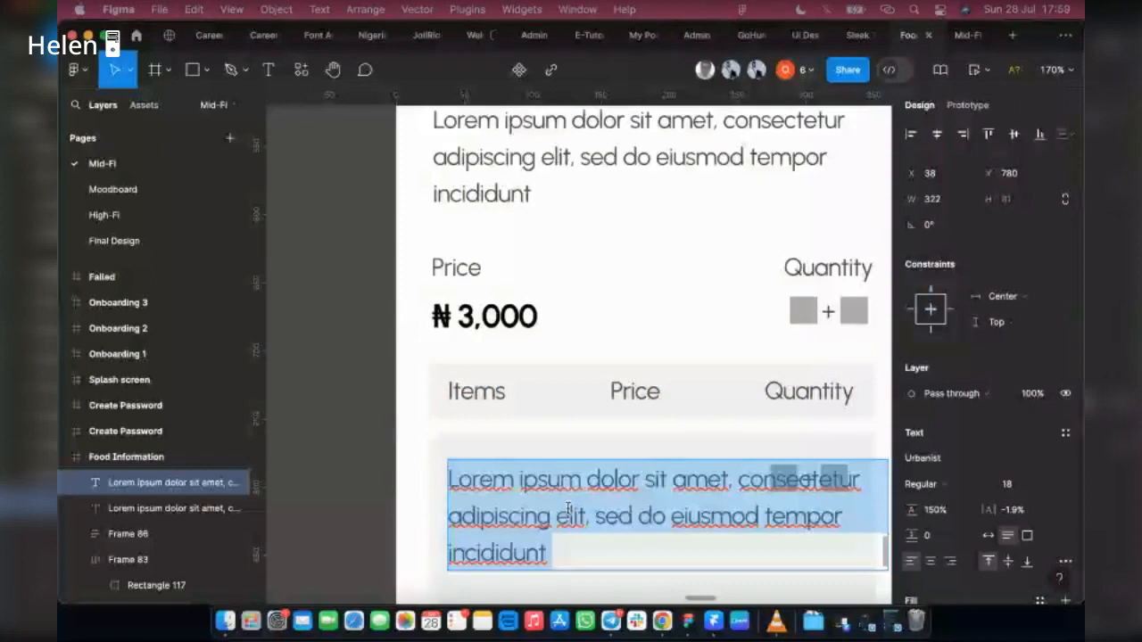
{"action": "type", "text": "Sof"}
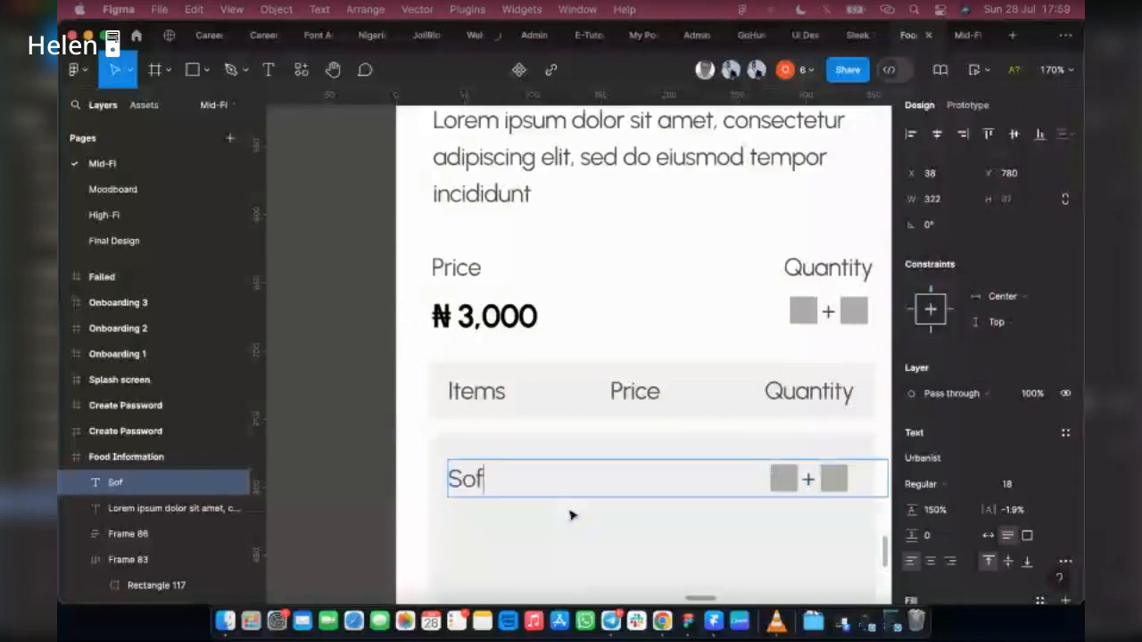
{"action": "type", "text": "yt"}
{"action": "key", "text": "BackSpace"}
{"action": "key", "text": "BackSpace"}
{"action": "key", "text": "BackSpace"}
{"action": "key", "text": "BackSpace"}
{"action": "key", "text": "BackSpace"}
{"action": "key", "text": "BackSpace"}
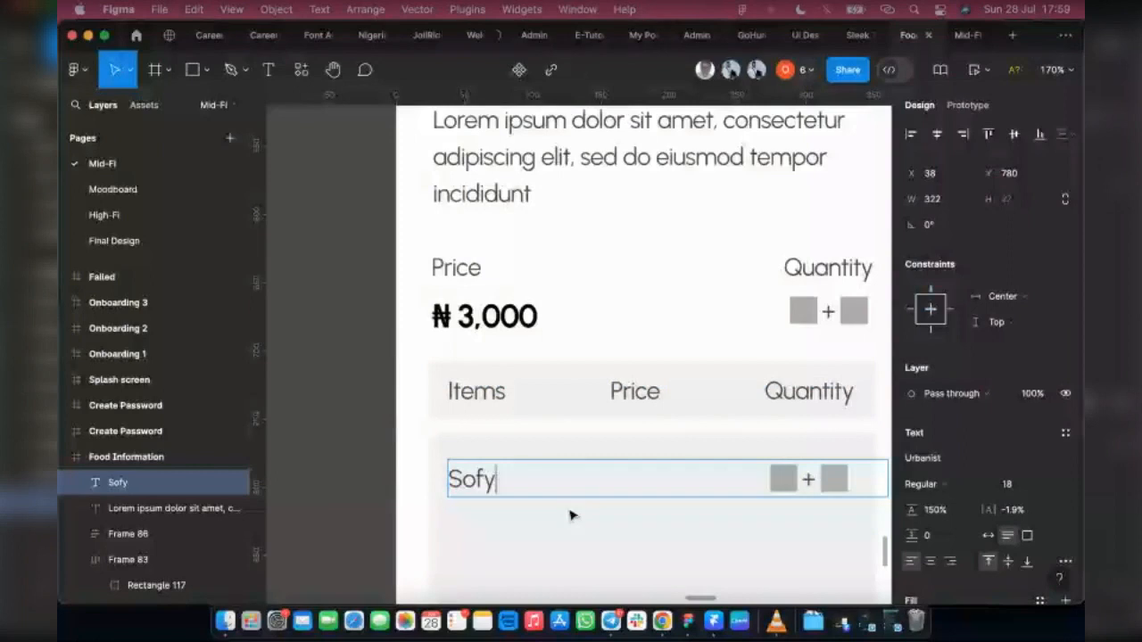
{"action": "type", "text": "Fanta"}
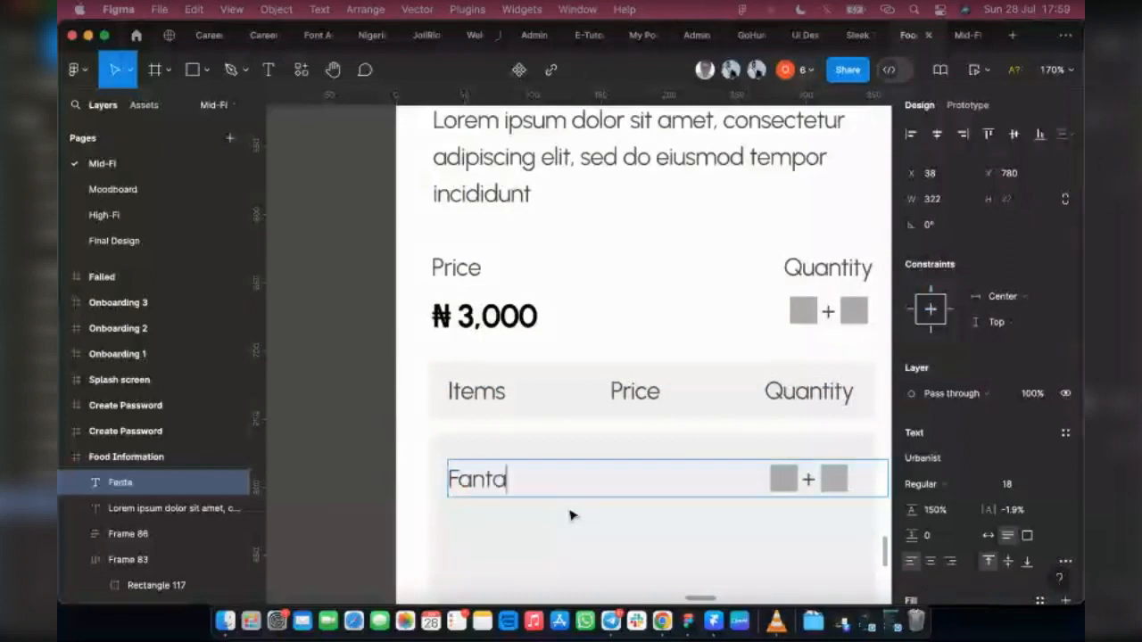
{"action": "key", "text": "Escape"}
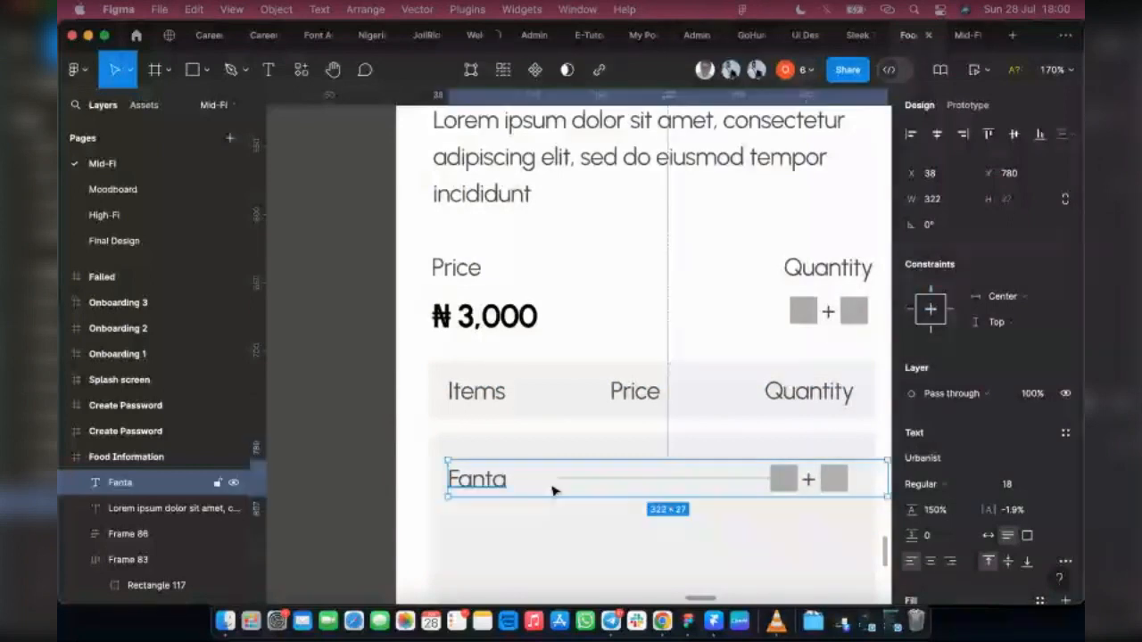
{"action": "left_click", "coordinate": [988, 537]}
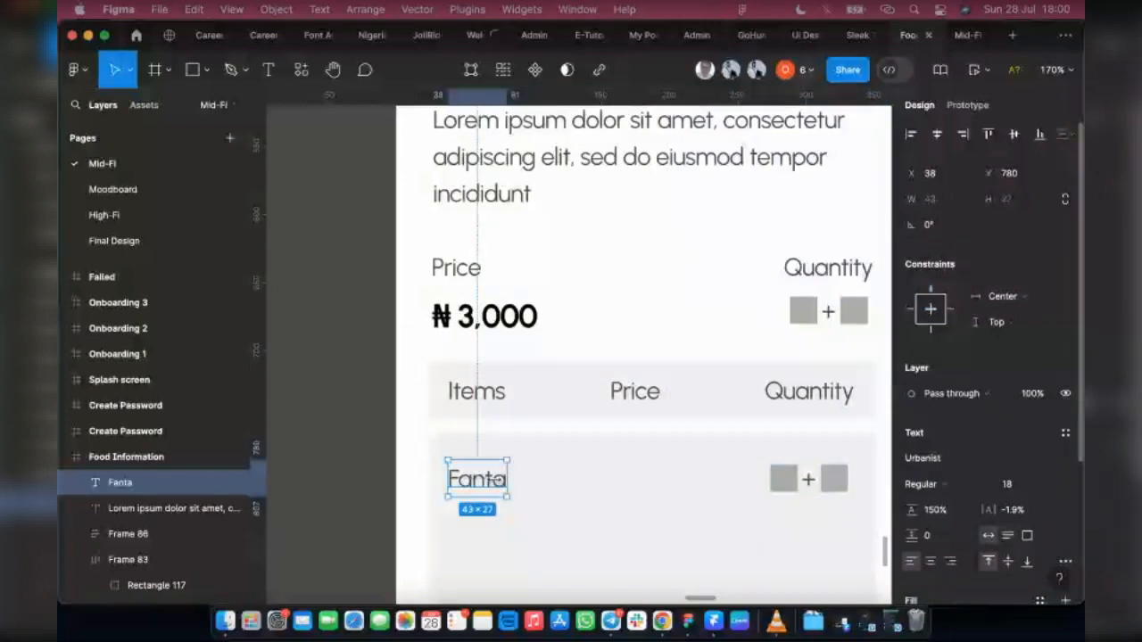
Step: Add "Coke" and "Beef" item labels beneath Fanta at Y 823 and Y 866 by duplicating and retyping the label above
{"action": "scroll", "coordinate": [488, 456], "scroll_direction": "down", "scroll_amount": 3}
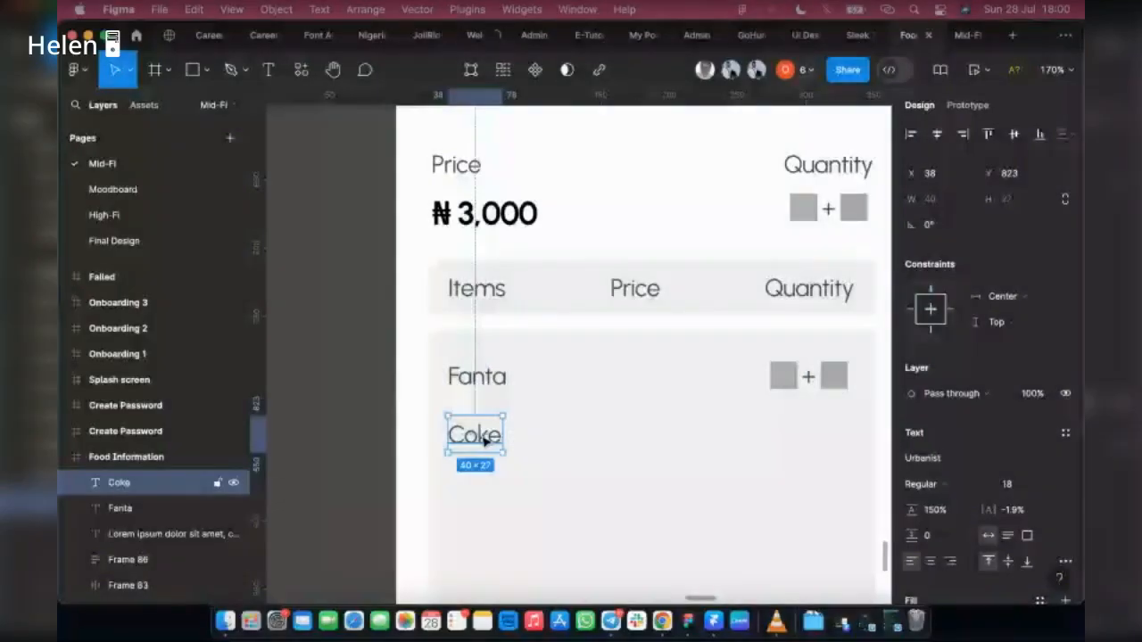
{"action": "left_click_drag", "start_coordinate": [474, 435], "coordinate": [487, 500]}
{"action": "double_click", "coordinate": [482, 495]}
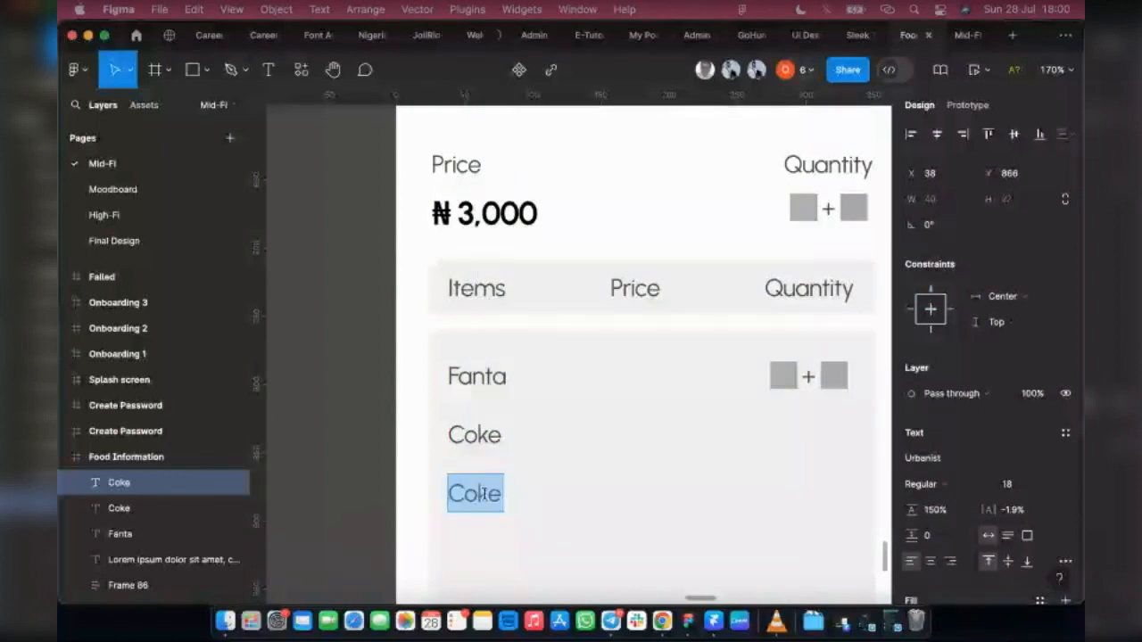
{"action": "type", "text": "Beef"}
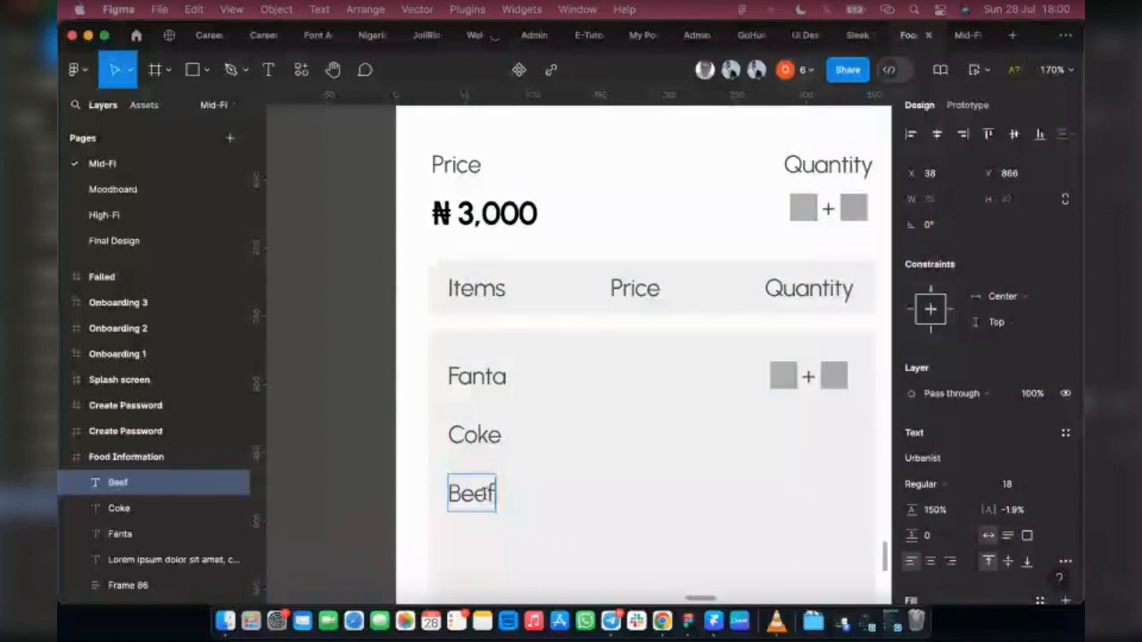
{"action": "key", "text": "Escape"}
Step: Duplicate the Beef label down to Y 909 and change its text to "Plaintain"
{"action": "scroll", "coordinate": [479, 356], "scroll_direction": "down", "scroll_amount": 3}
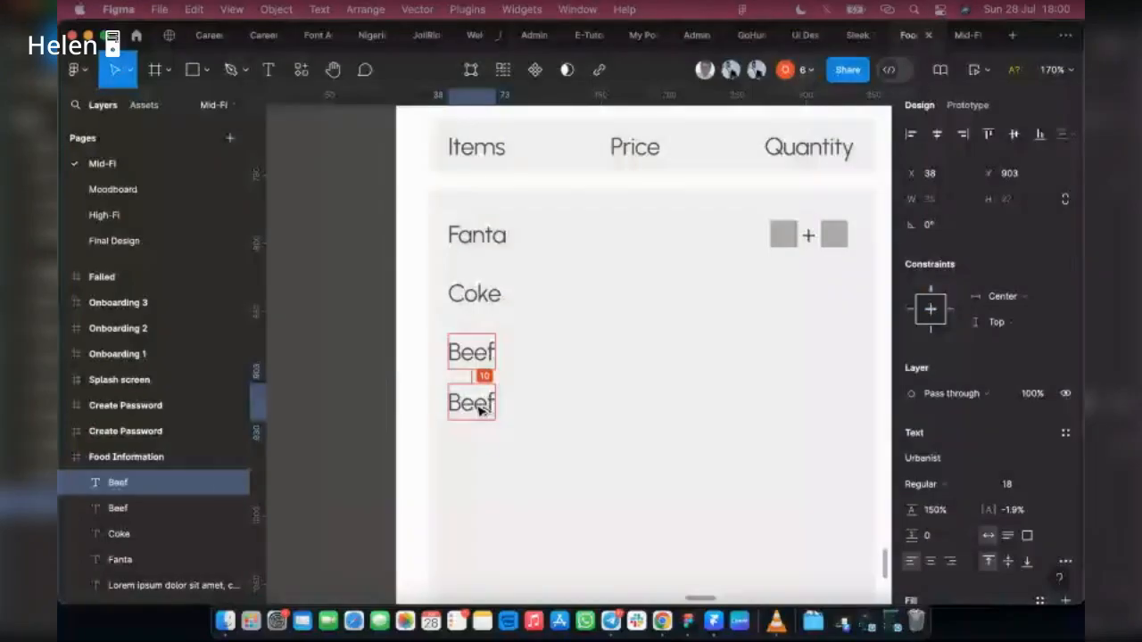
{"action": "left_click_drag", "start_coordinate": [479, 409], "coordinate": [479, 412]}
{"action": "double_click", "coordinate": [478, 406]}
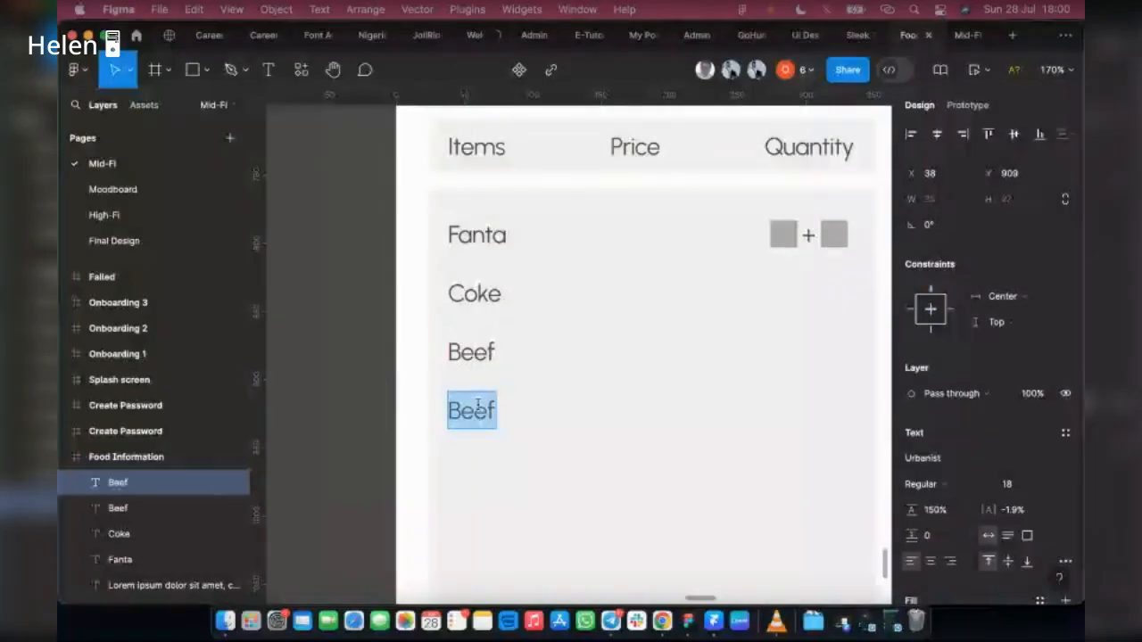
{"action": "type", "text": "p"}
{"action": "key", "text": "BackSpace"}
{"action": "type", "text": "Plaintain"}
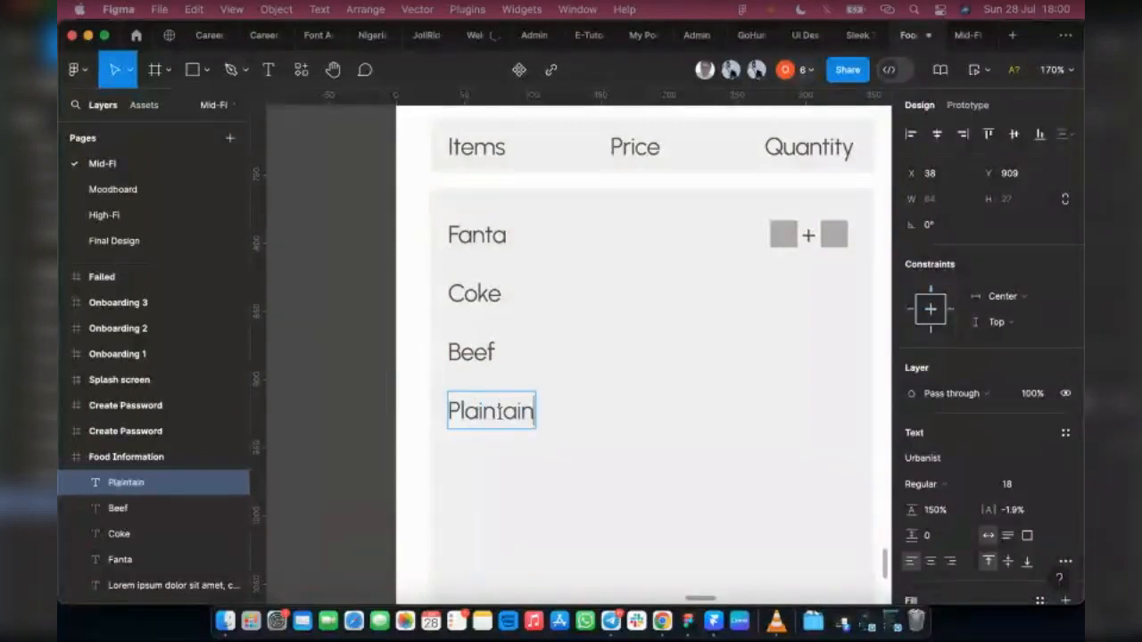
{"action": "key", "text": "Escape"}
{"action": "scroll", "coordinate": [490, 406], "scroll_direction": "down", "scroll_amount": 2}
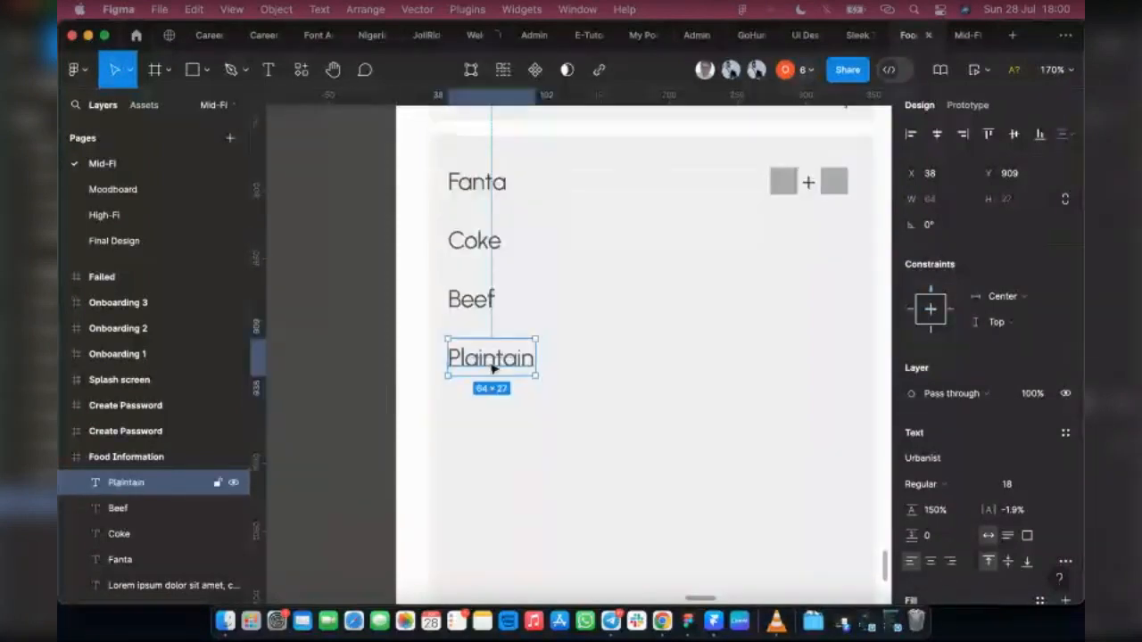
Step: Add "Salad" and "Beer" item labels beneath Plaintain at Y 952 and Y 998 by duplicating and retyping the label above
{"action": "left_click_drag", "start_coordinate": [496, 375], "coordinate": [497, 425], "text": "alt"}
{"action": "double_click", "coordinate": [495, 422]}
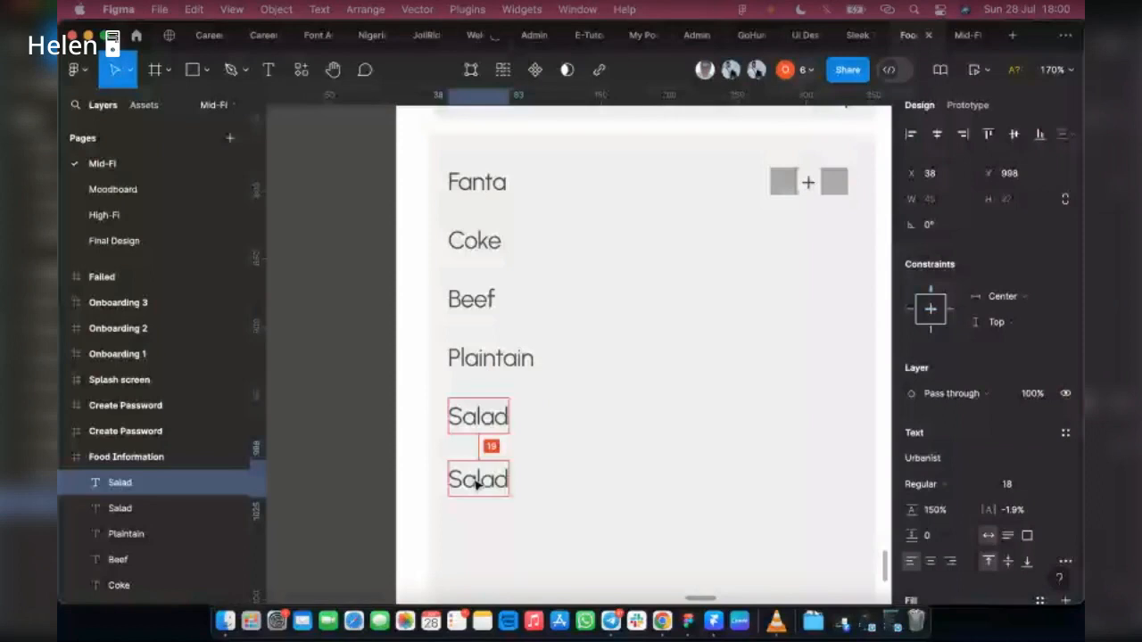
{"action": "double_click", "coordinate": [478, 482]}
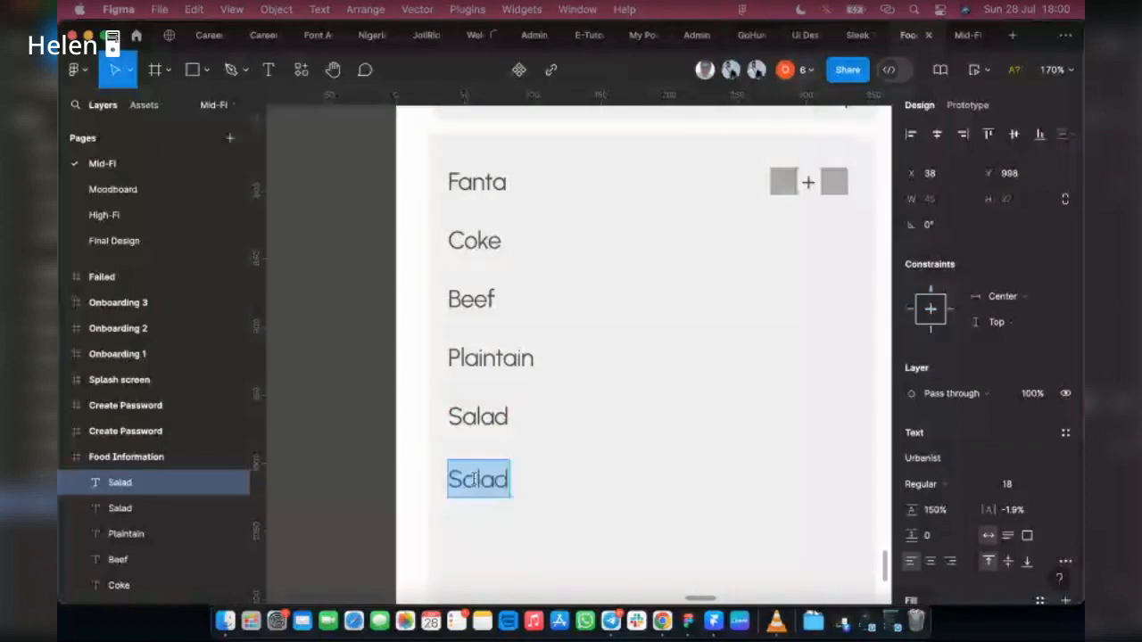
{"action": "type", "text": "Bee"}
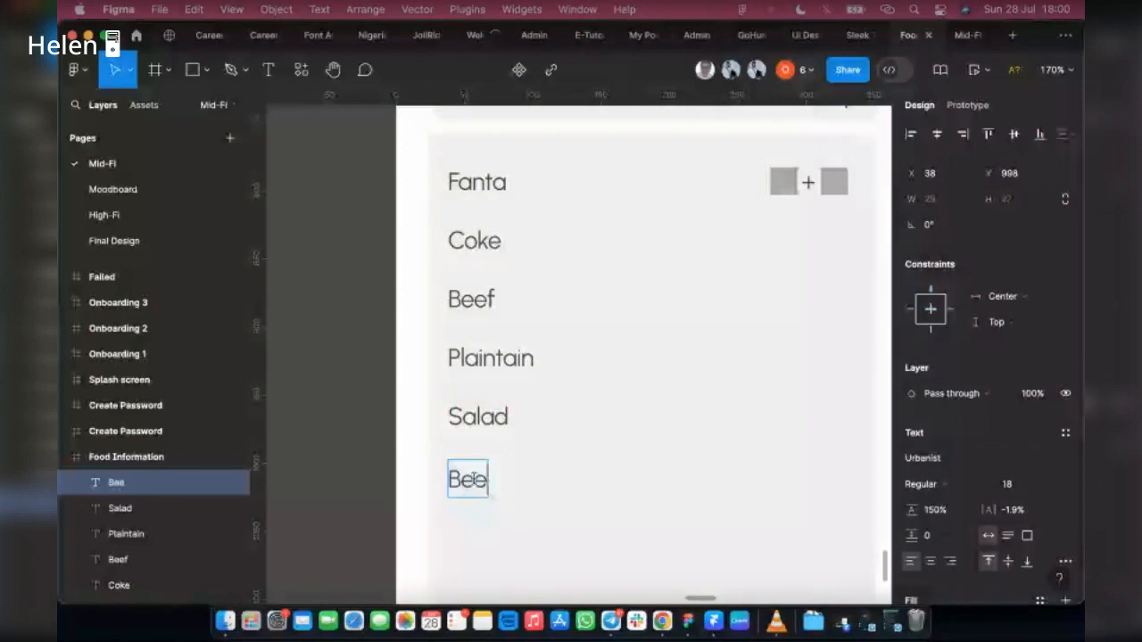
{"action": "type", "text": "f"}
{"action": "key", "text": "BackSpace"}
{"action": "key", "text": "BackSpace"}
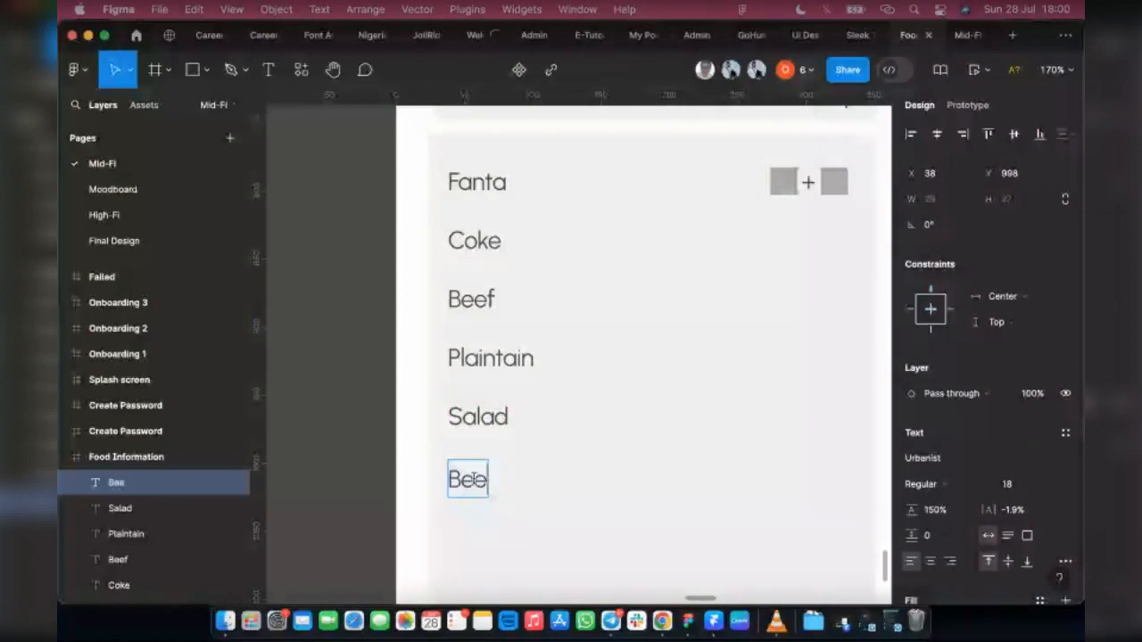
{"action": "type", "text": "er"}
{"action": "key", "text": "Escape"}
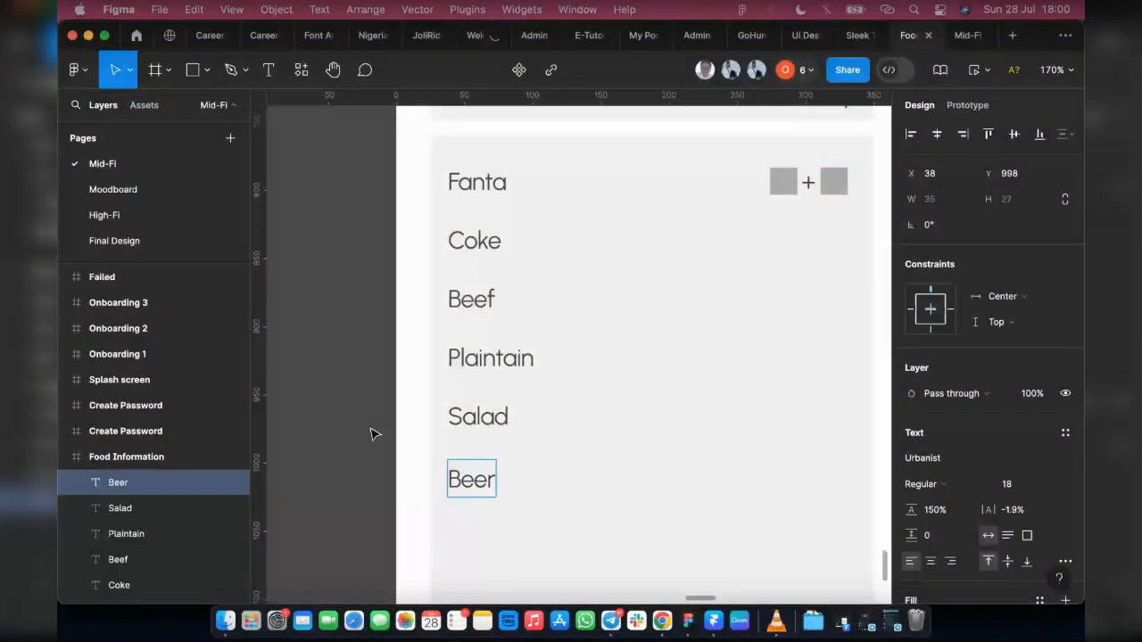
Step: Duplicate the six item labels from Fanta to Beer as a second column at X 147 beneath the Price heading
{"action": "scroll", "coordinate": [339, 475], "scroll_direction": "down", "scroll_amount": 3, "text": "ctrl"}
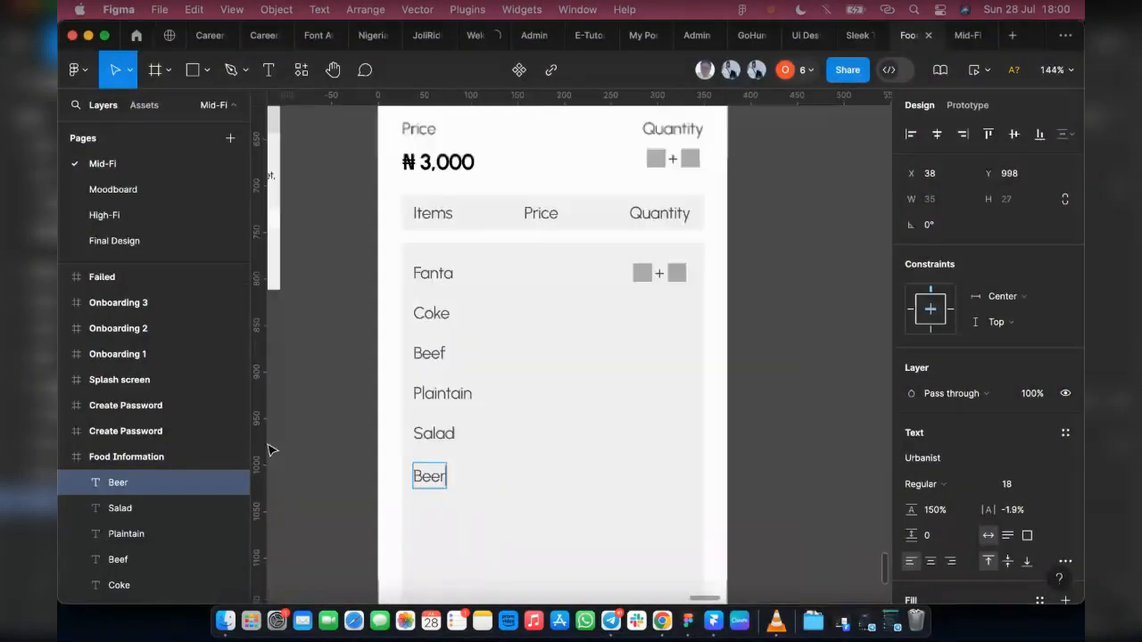
{"action": "scroll", "coordinate": [647, 447], "scroll_direction": "down", "scroll_amount": 3, "text": "ctrl"}
{"action": "scroll", "coordinate": [731, 481], "scroll_direction": "right", "scroll_amount": 5}
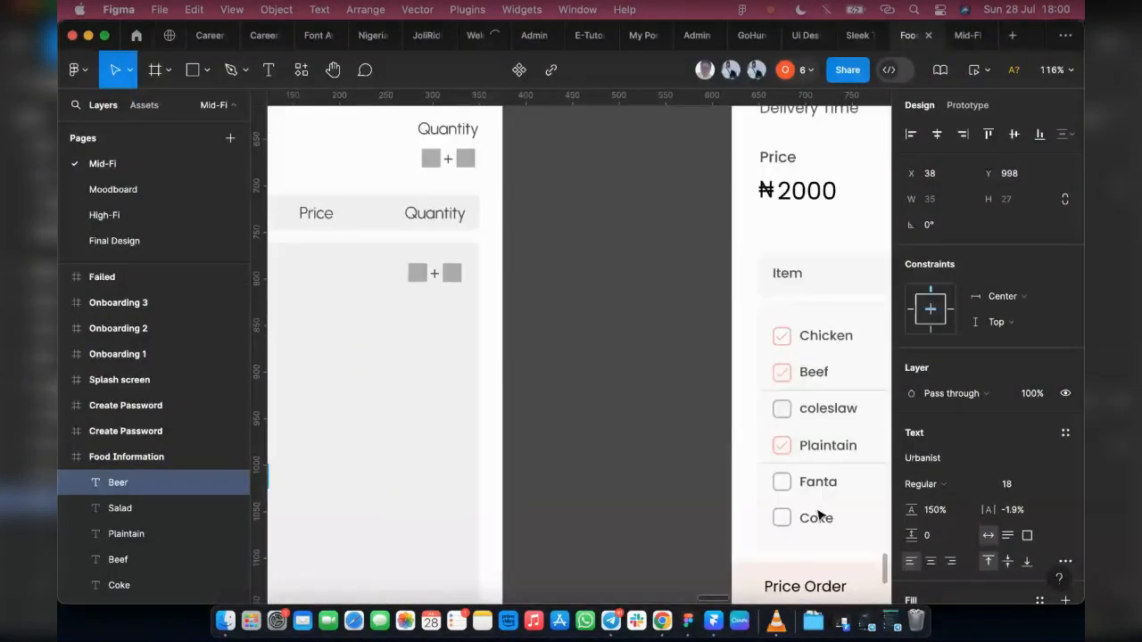
{"action": "scroll", "coordinate": [819, 516], "scroll_direction": "left", "scroll_amount": 3}
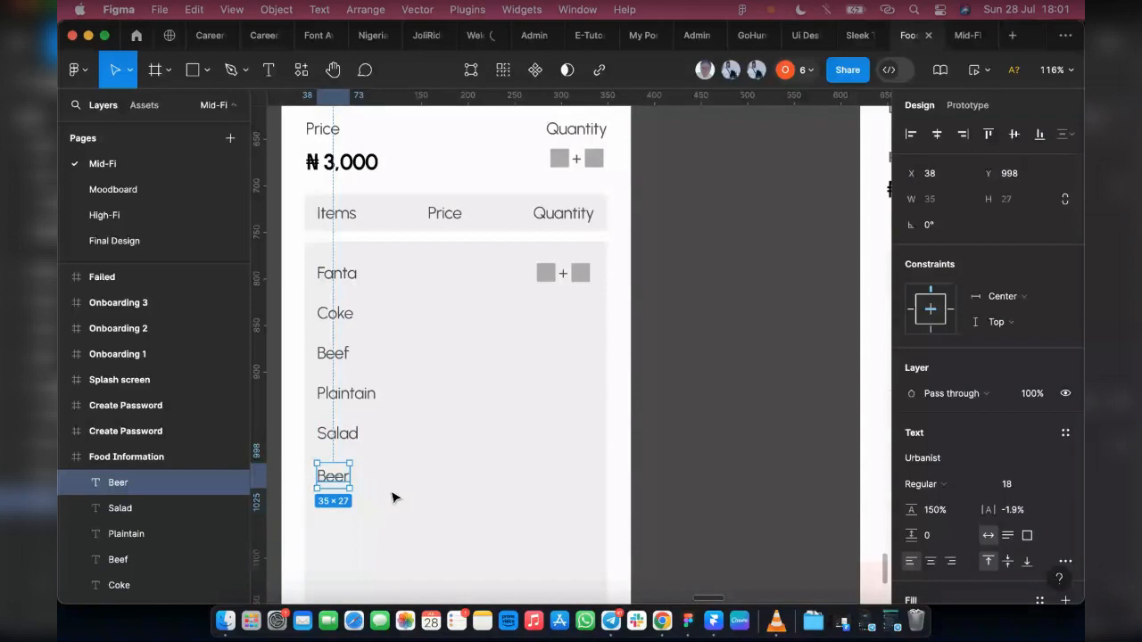
{"action": "left_click_drag", "start_coordinate": [395, 497], "coordinate": [332, 267]}
{"action": "left_click", "coordinate": [343, 379], "text": "shift"}
{"action": "key", "text": "alt"}
{"action": "left_click_drag", "start_coordinate": [427, 380], "coordinate": [446, 385]}
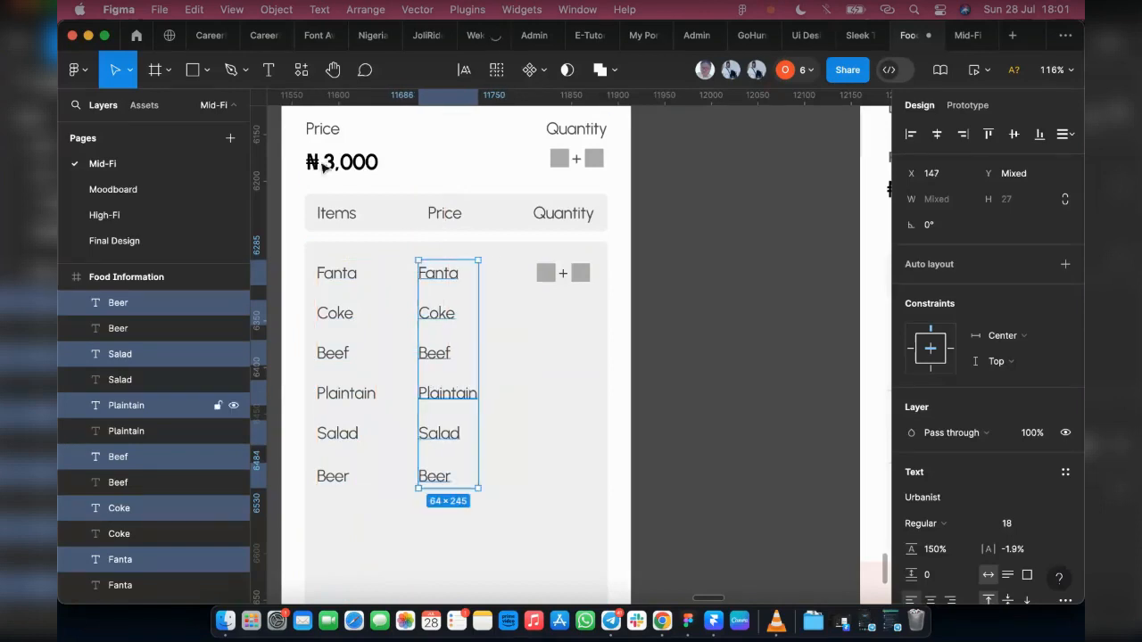
Step: Switch to Chrome for the naira sign, return to Figma and replace the Price column's Fanta text with "₦ 500"
{"action": "left_click", "coordinate": [663, 625]}
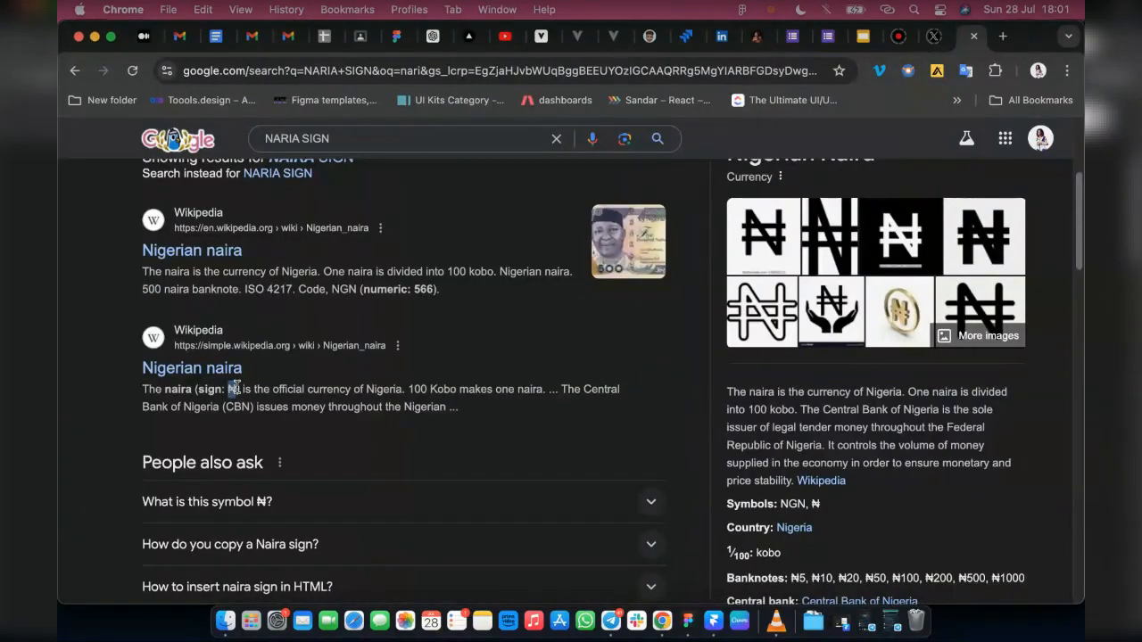
{"action": "left_click", "coordinate": [688, 622]}
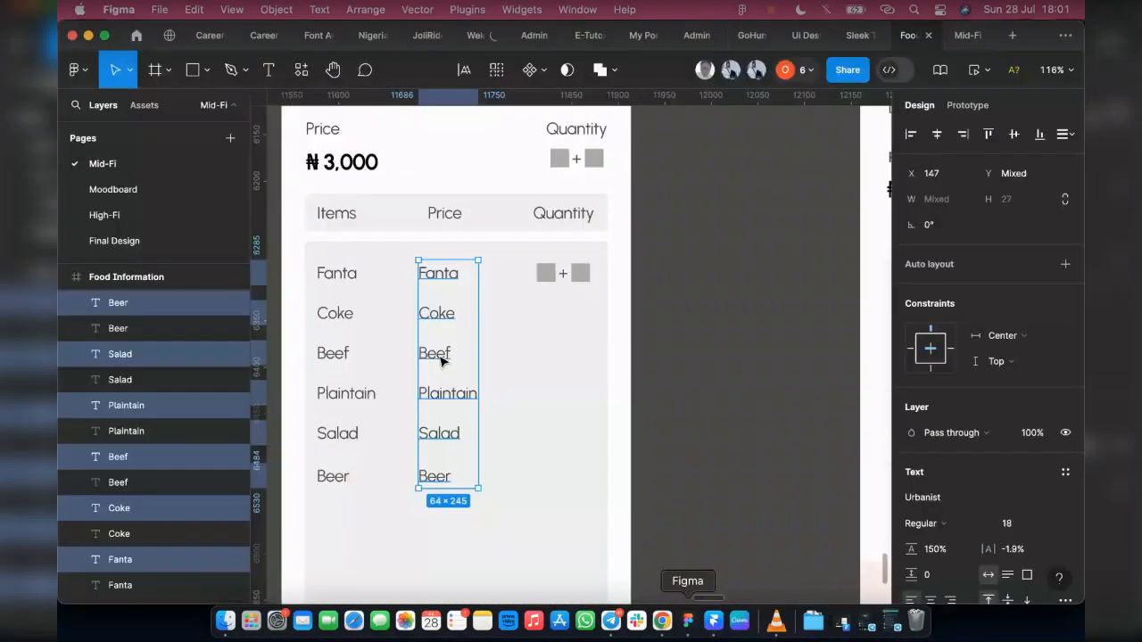
{"action": "double_click", "coordinate": [431, 275]}
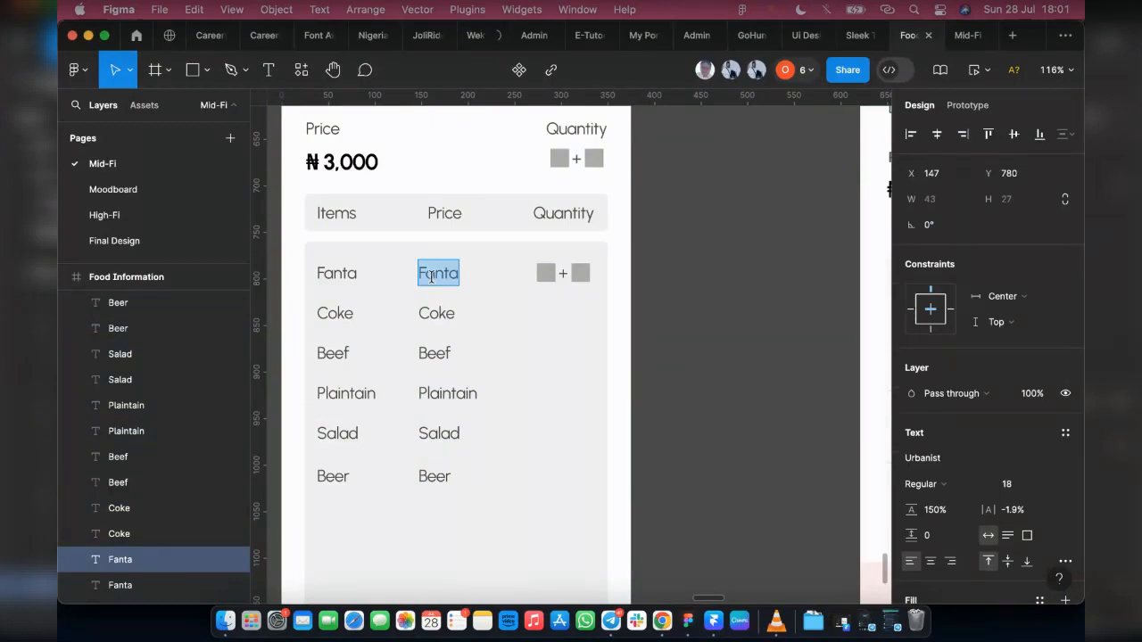
{"action": "type", "text": "₦"}
{"action": "type", "text": "50"}
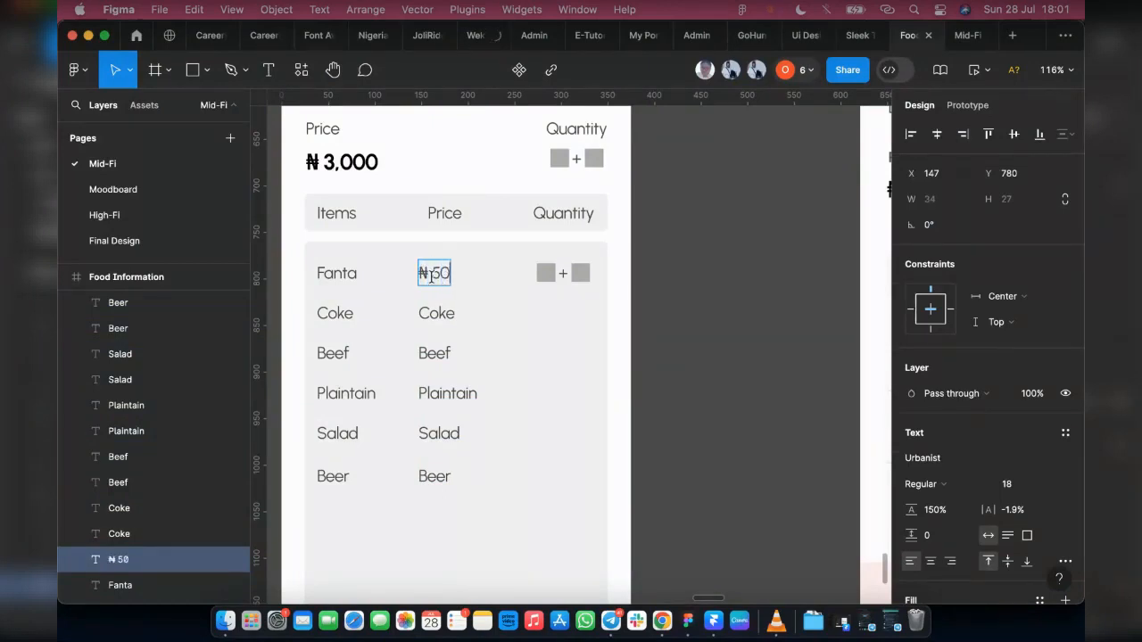
{"action": "type", "text": "0"}
Step: Copy the "₦ 500" text over the Coke and Plaintain entries in the Price column, removing the duplicated price text
{"action": "left_click_drag", "start_coordinate": [419, 273], "coordinate": [461, 278]}
{"action": "key", "text": "super+c"}
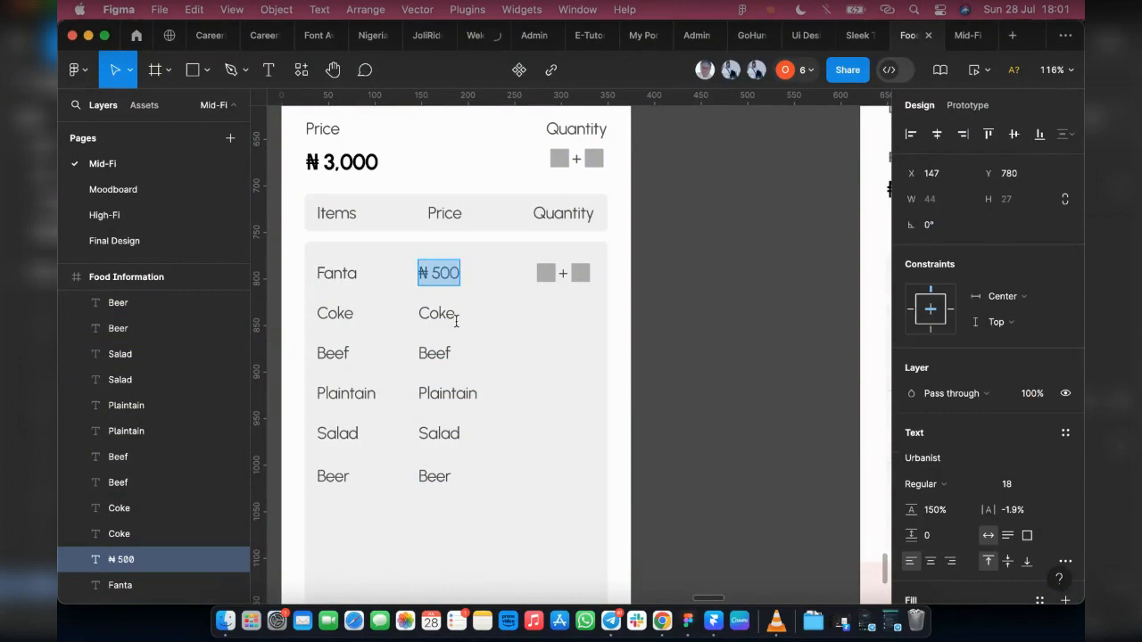
{"action": "double_click", "coordinate": [436, 314]}
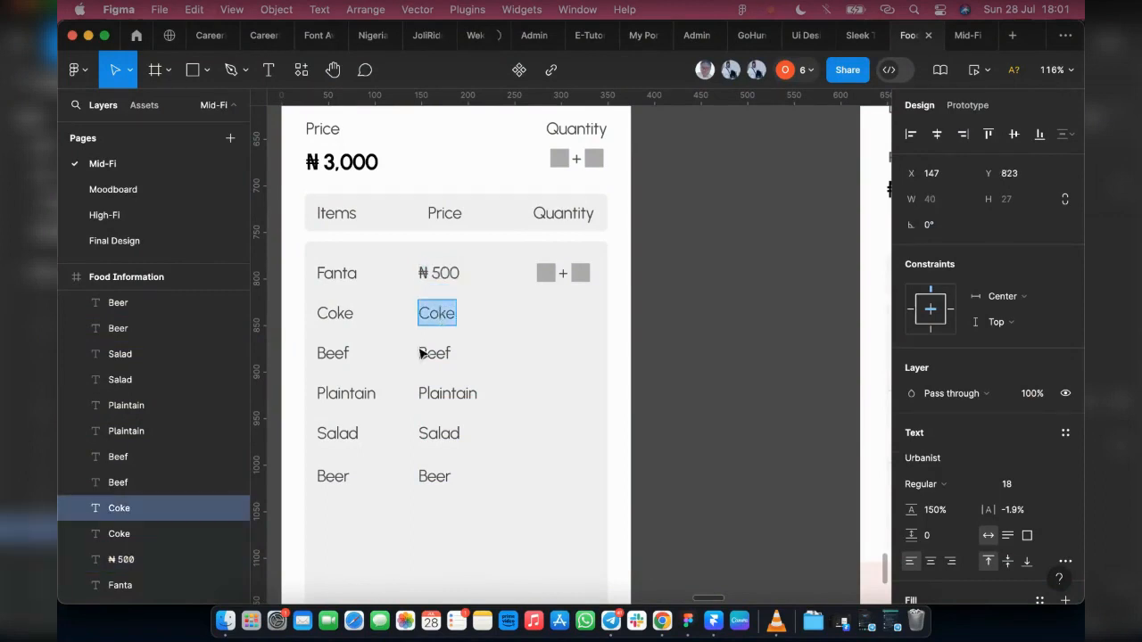
{"action": "key", "text": "super+v"}
{"action": "left_click", "coordinate": [426, 350]}
{"action": "key", "text": "super+a"}
{"action": "left_click", "coordinate": [449, 394]}
{"action": "key", "text": "super+a"}
{"action": "key", "text": "super+v"}
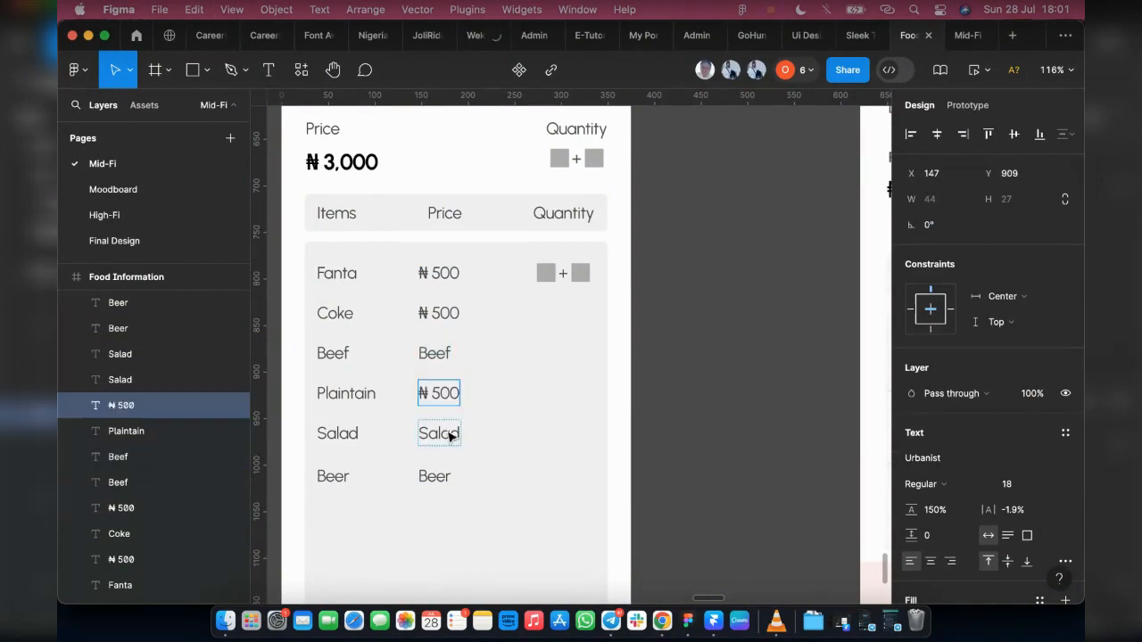
{"action": "key", "text": "super+v"}
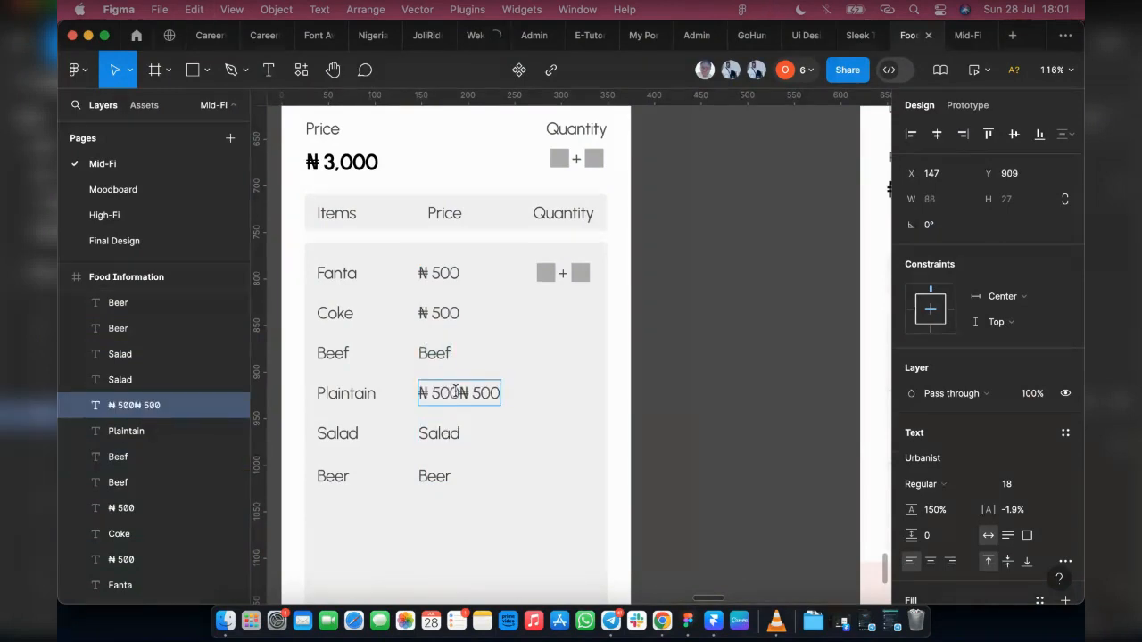
{"action": "left_click_drag", "start_coordinate": [456, 390], "coordinate": [419, 397]}
{"action": "key", "text": "super+c"}
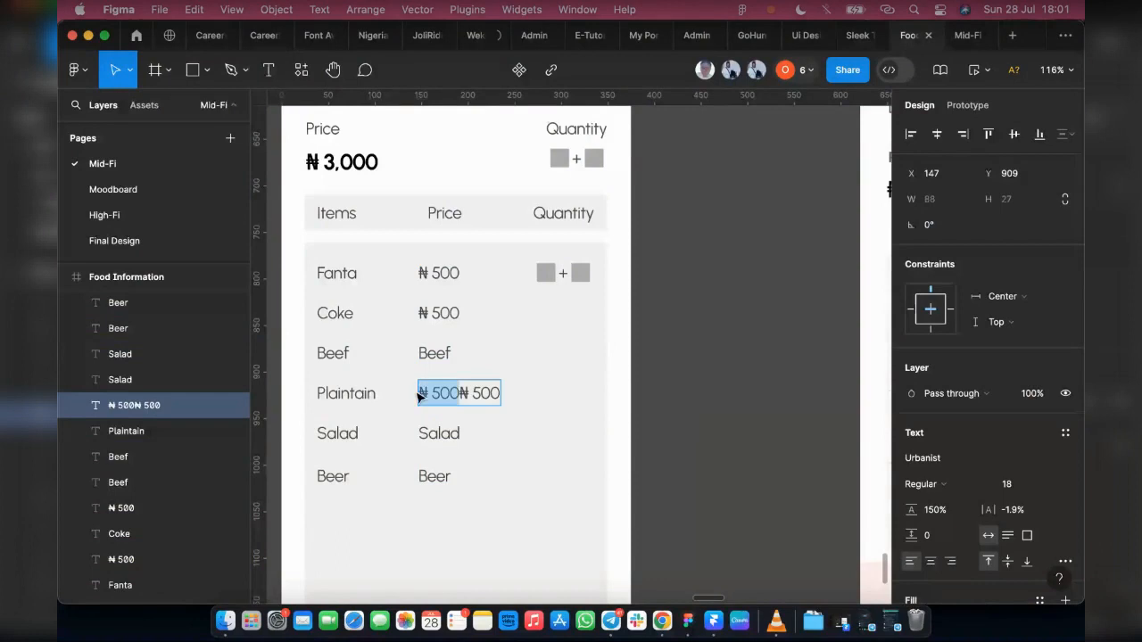
{"action": "key", "text": "BackSpace"}
Step: Replace the Beef, Salad and Beer entries in the Price column with the copied "₦ 500" text
{"action": "double_click", "coordinate": [435, 354]}
{"action": "key", "text": "super+v"}
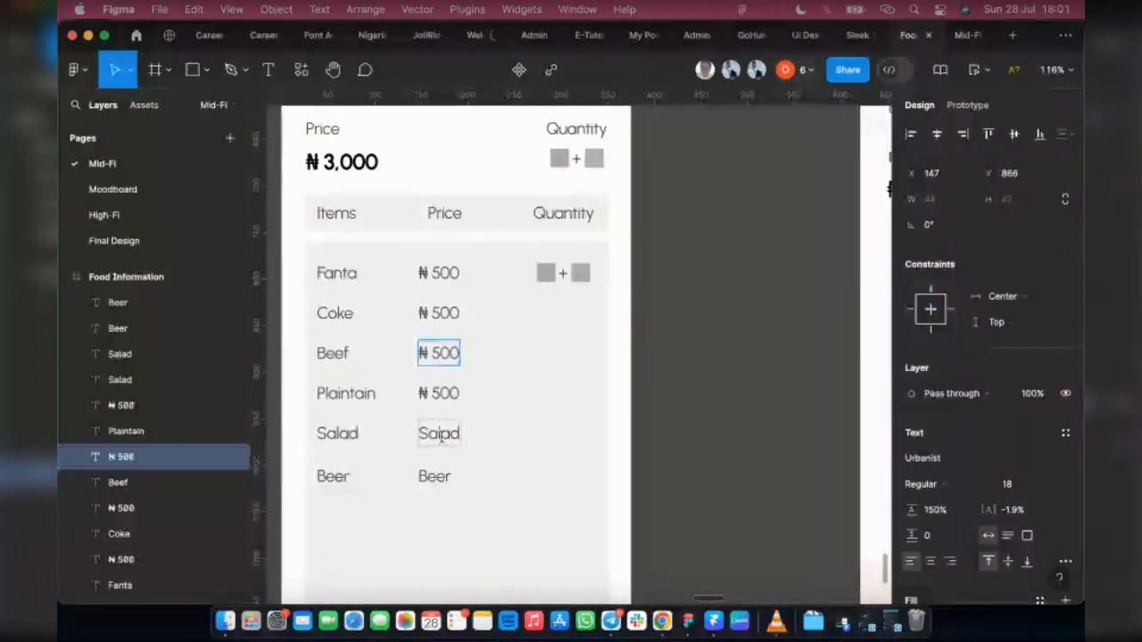
{"action": "left_click", "coordinate": [441, 434]}
{"action": "double_click", "coordinate": [440, 434]}
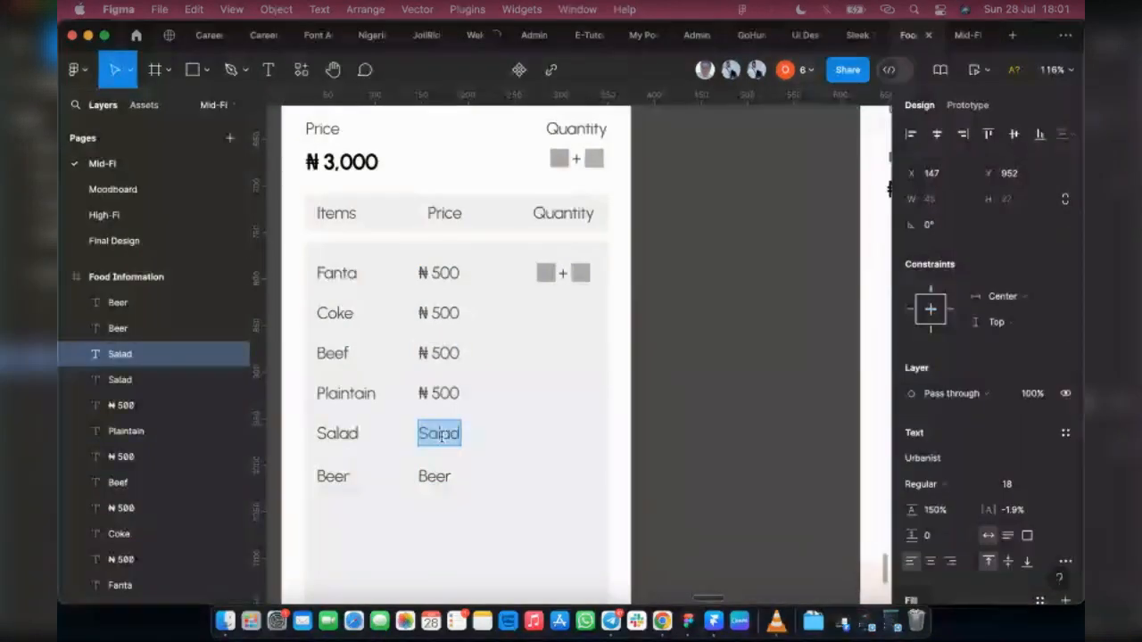
{"action": "key", "text": "super+v"}
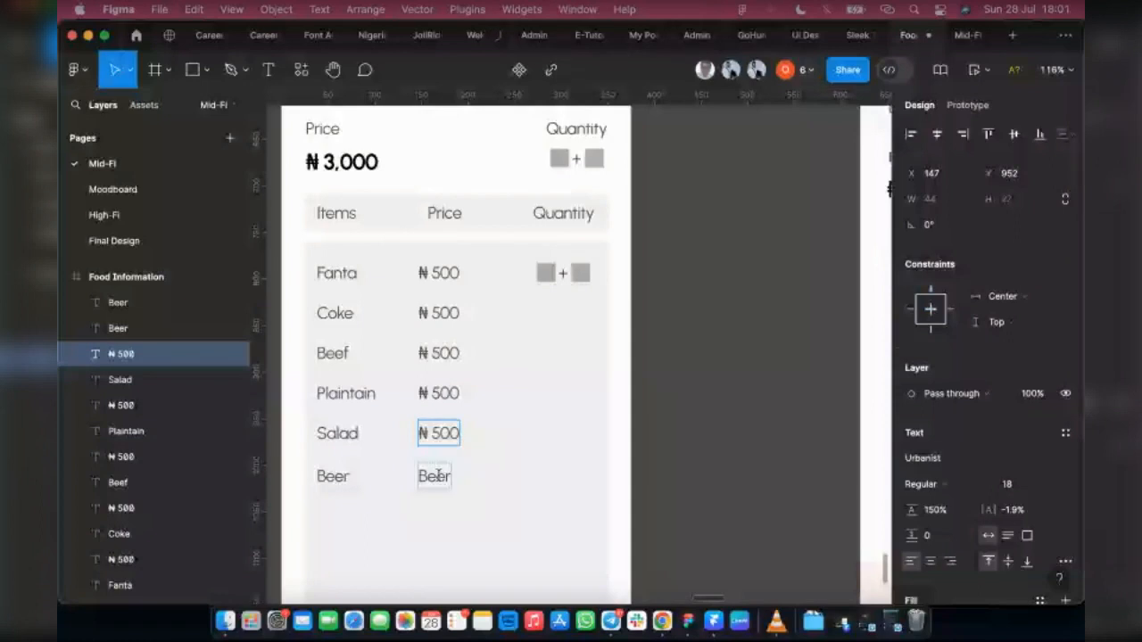
{"action": "left_click", "coordinate": [438, 475]}
{"action": "double_click", "coordinate": [438, 475]}
{"action": "key", "text": "super+v"}
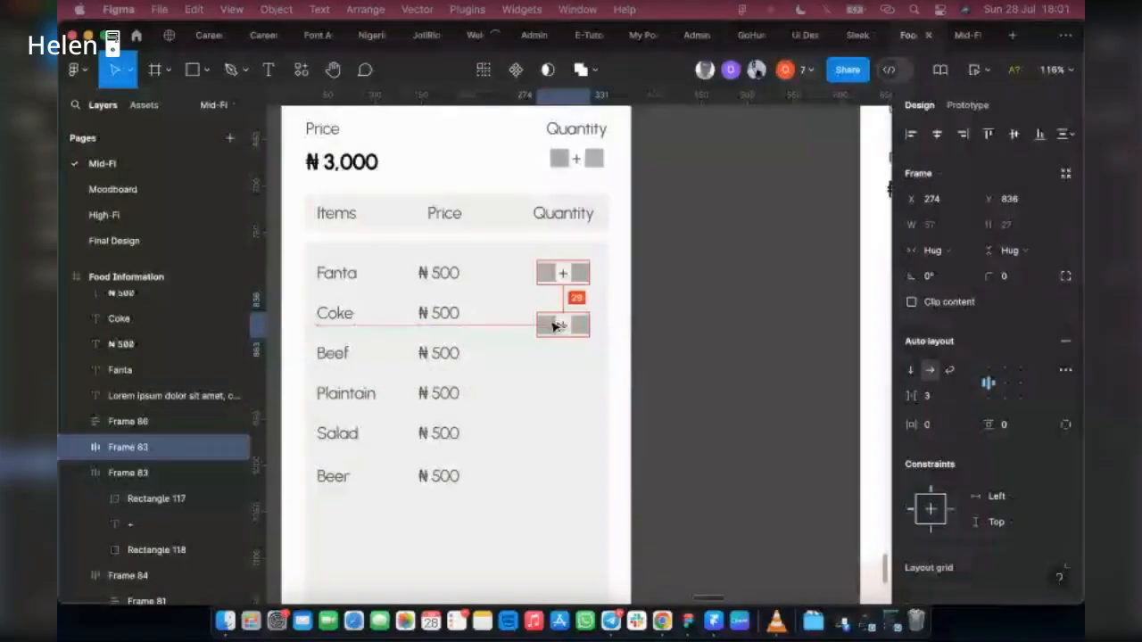
Step: Duplicate the Fanta row's quantity control down the Quantity column for the Coke, Beef, Plaintain, Salad and Beer rows
{"action": "left_click_drag", "start_coordinate": [555, 323], "coordinate": [556, 351]}
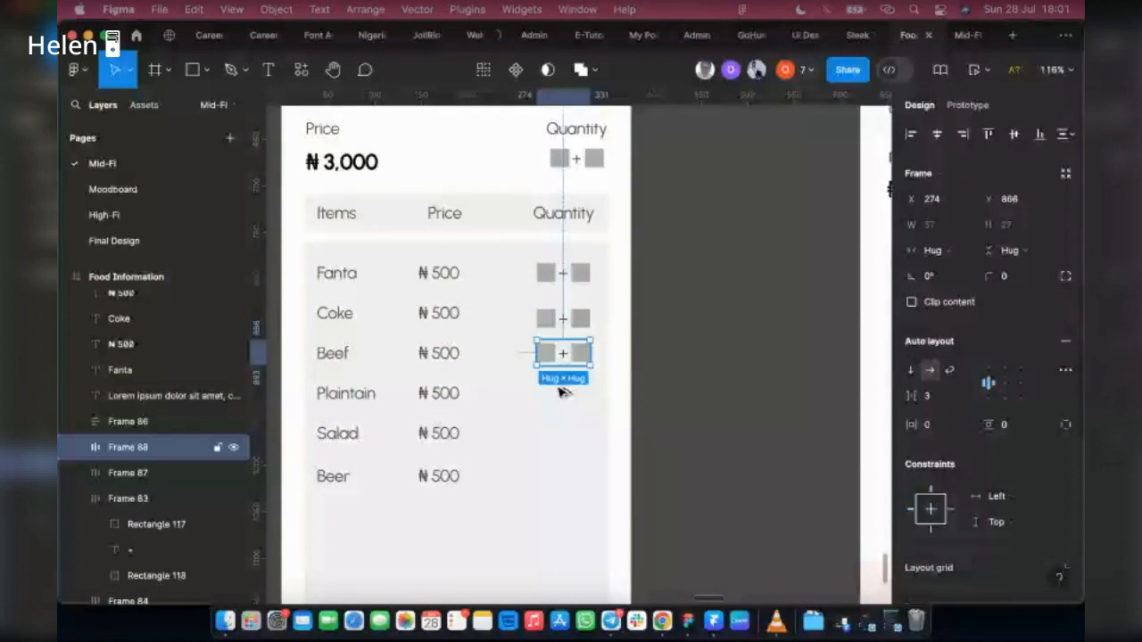
{"action": "key", "text": "super+d"}
{"action": "key", "text": "super+d"}
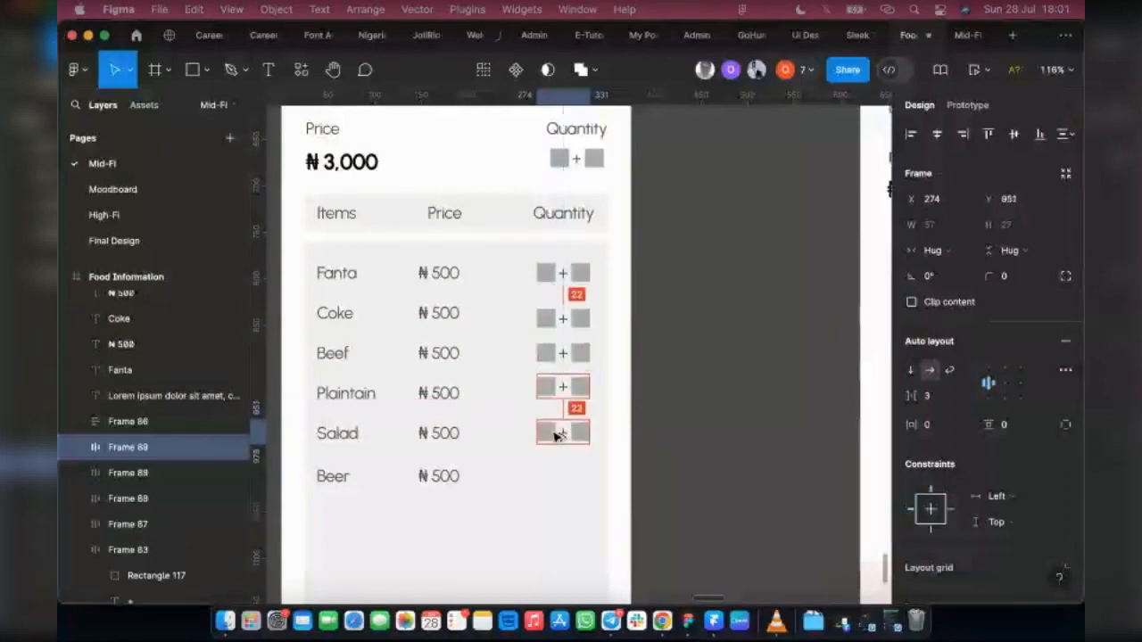
{"action": "key", "text": "super+d"}
{"action": "key", "text": "super+d"}
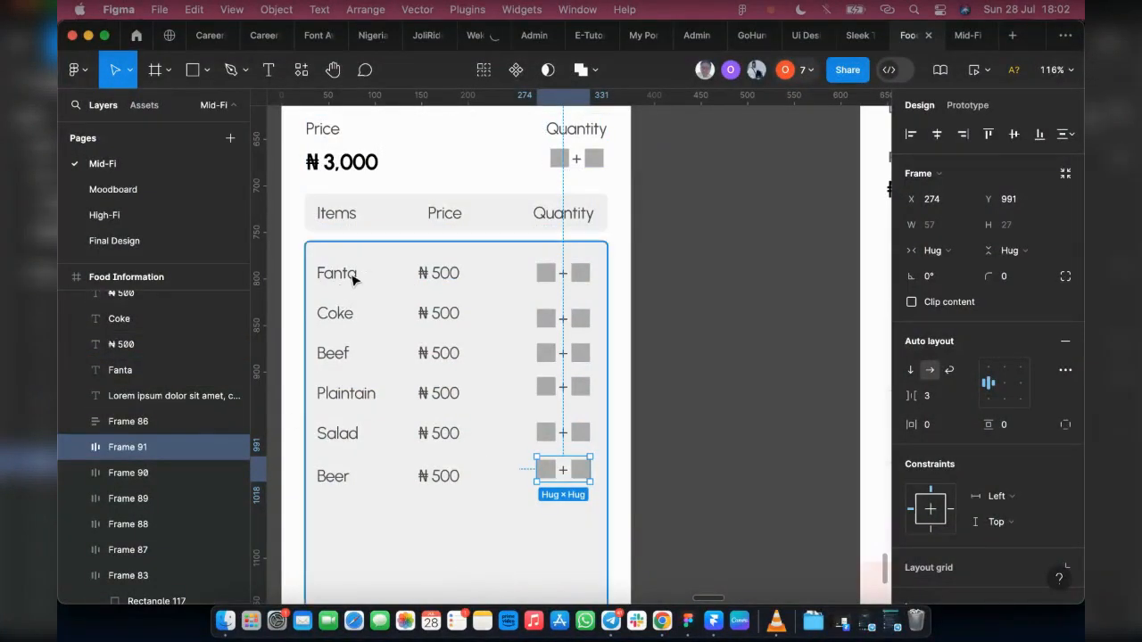
Step: Combine the Fanta label, its price and its quantity control into a horizontal auto layout row with a 75 gap
{"action": "left_click", "coordinate": [353, 279]}
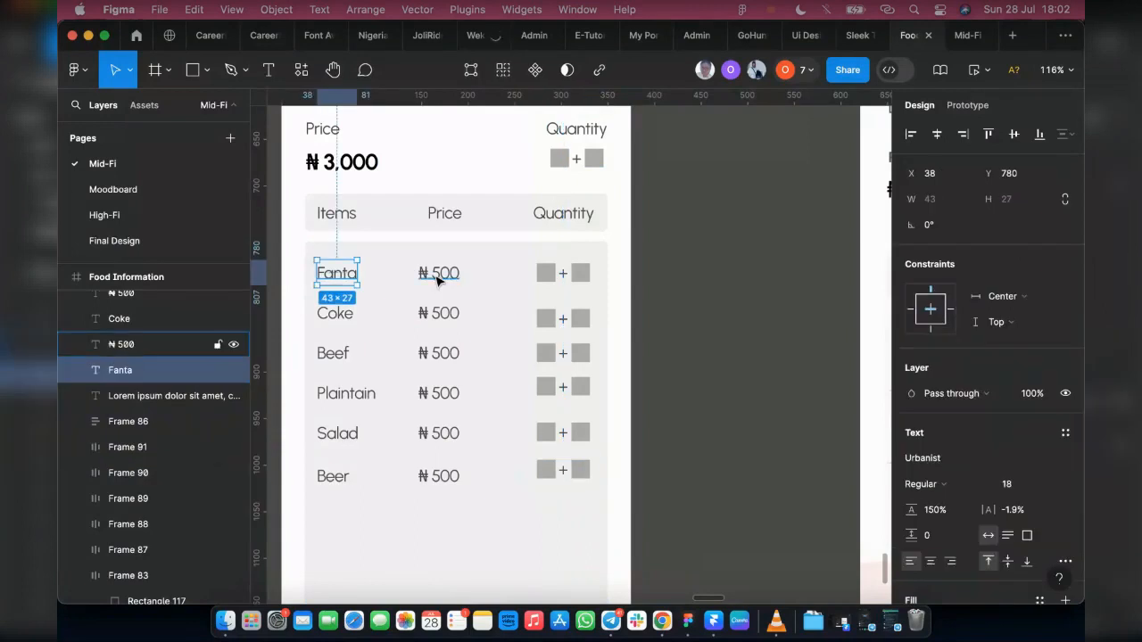
{"action": "left_click", "coordinate": [438, 273], "text": "shift"}
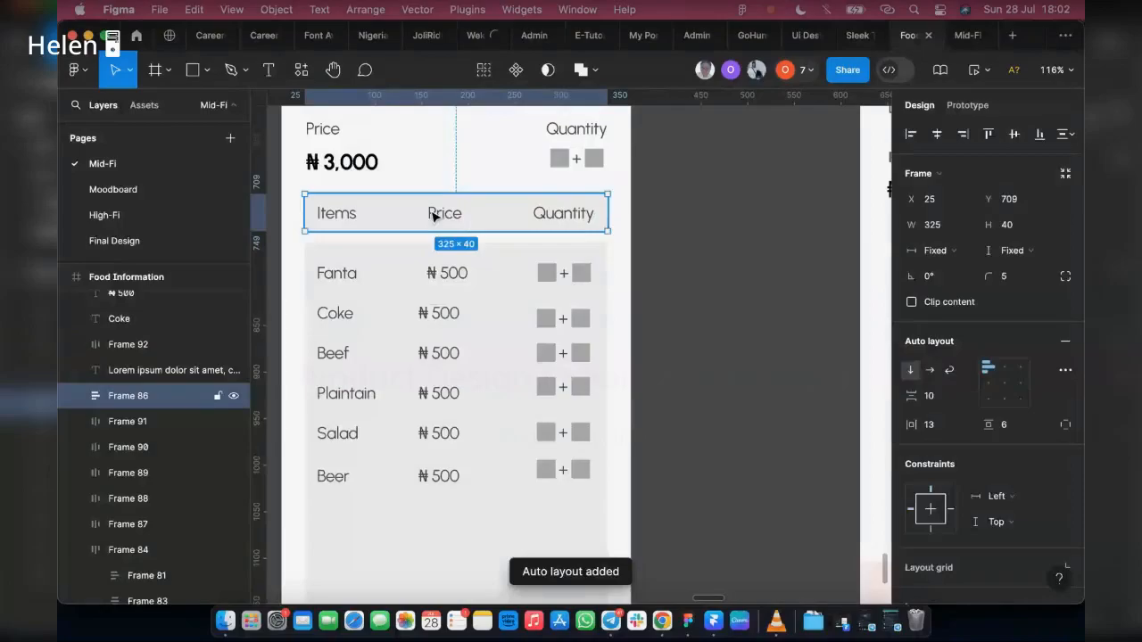
{"action": "left_click", "coordinate": [446, 218]}
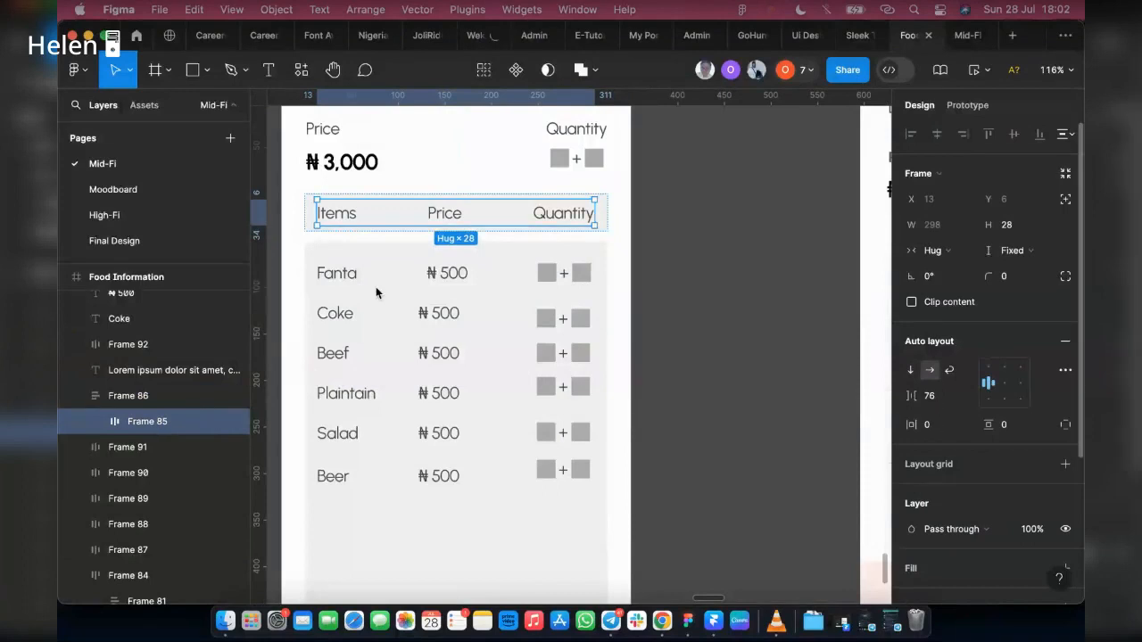
{"action": "left_click", "coordinate": [454, 275]}
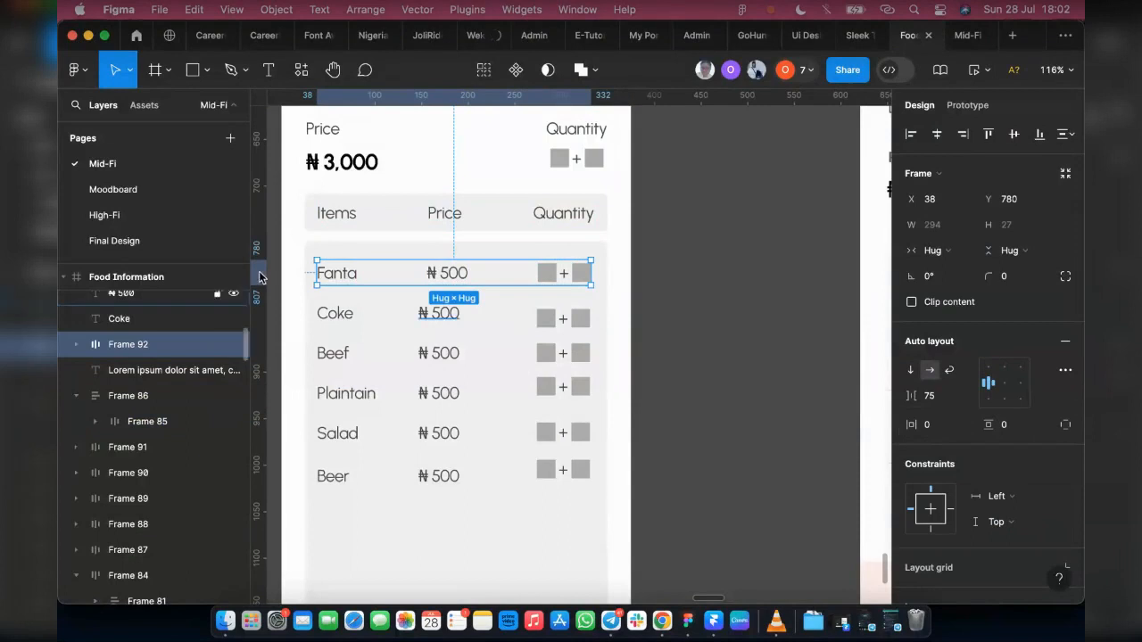
Step: Place a vertical ruler guide at the left edge of the Price heading, and hide and reshow the rulers
{"action": "left_click_drag", "start_coordinate": [266, 268], "coordinate": [427, 286]}
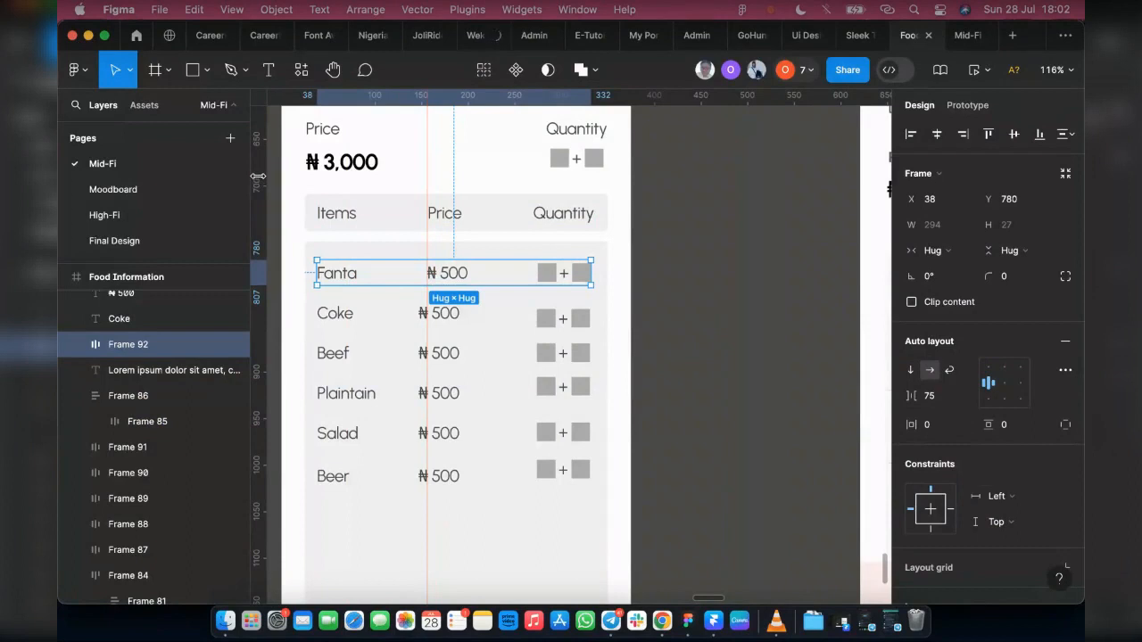
{"action": "key", "text": "shift+r"}
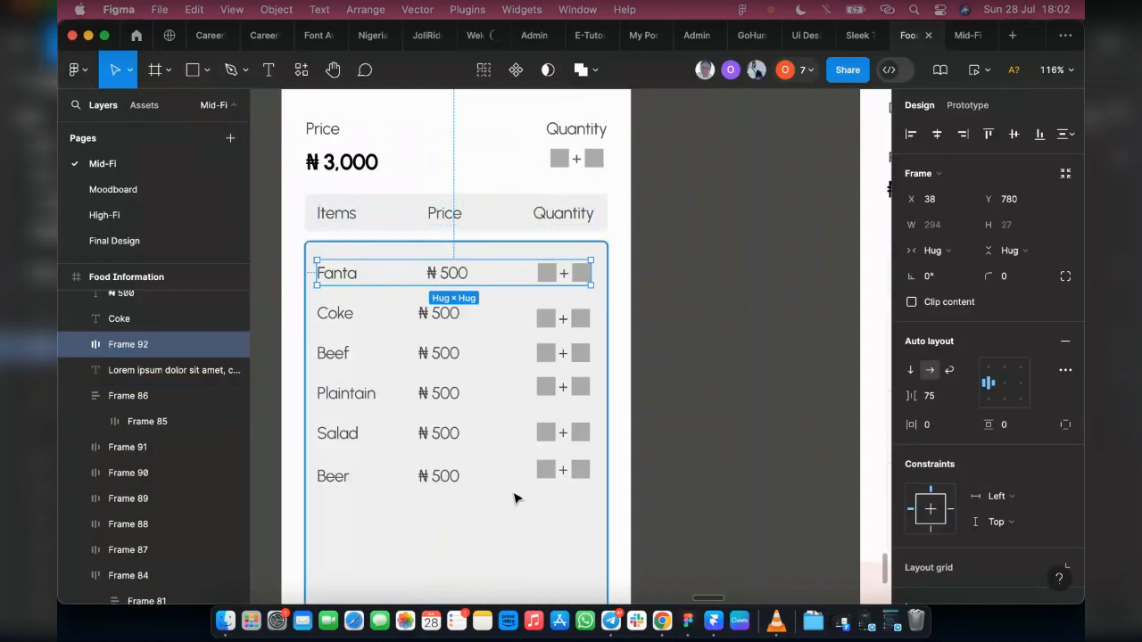
{"action": "key", "text": "shift+r"}
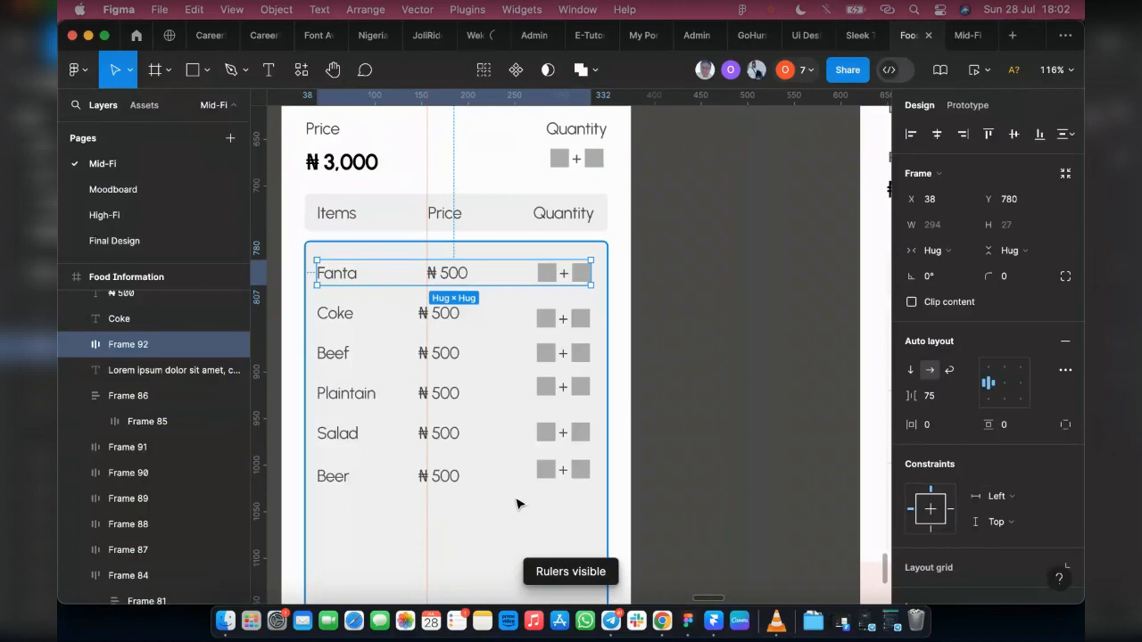
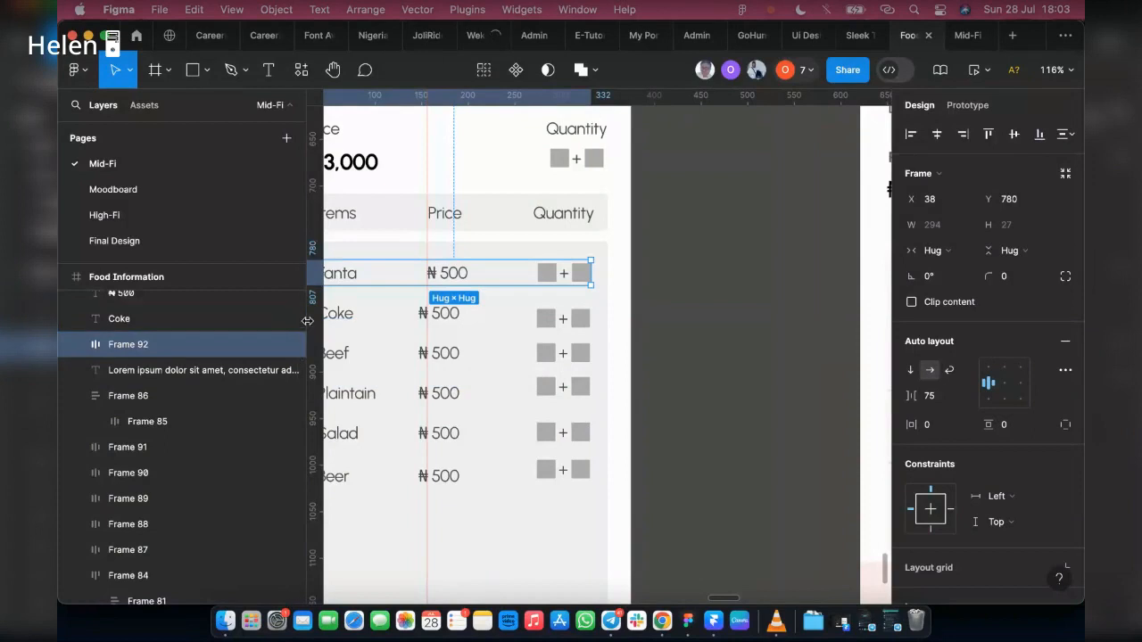
Step: Combine the label, price and quantity control of the Coke, Beef and Plaintain rows into a horizontal auto layout for each row
{"action": "left_click_drag", "start_coordinate": [307, 322], "coordinate": [254, 321]}
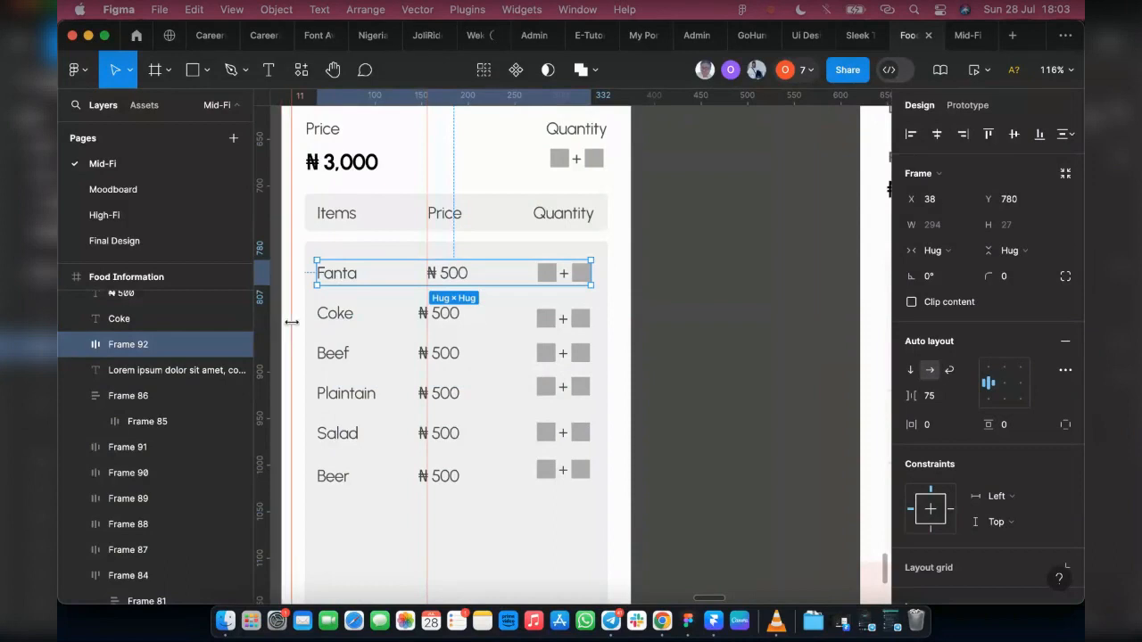
{"action": "left_click", "coordinate": [343, 323]}
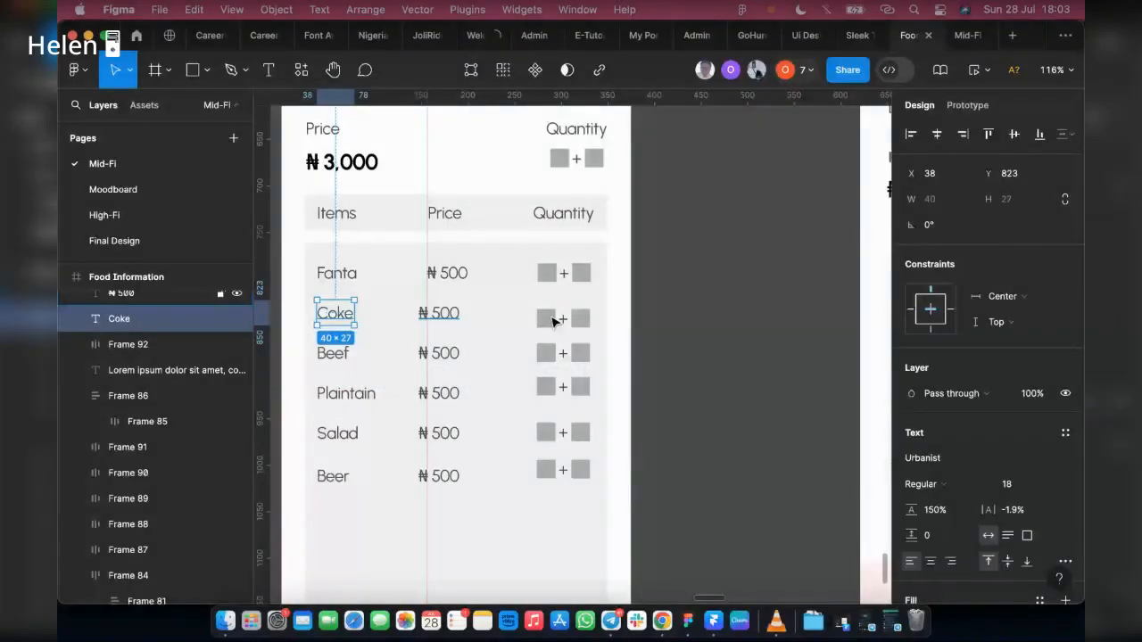
{"action": "left_click", "coordinate": [439, 314], "text": "shift"}
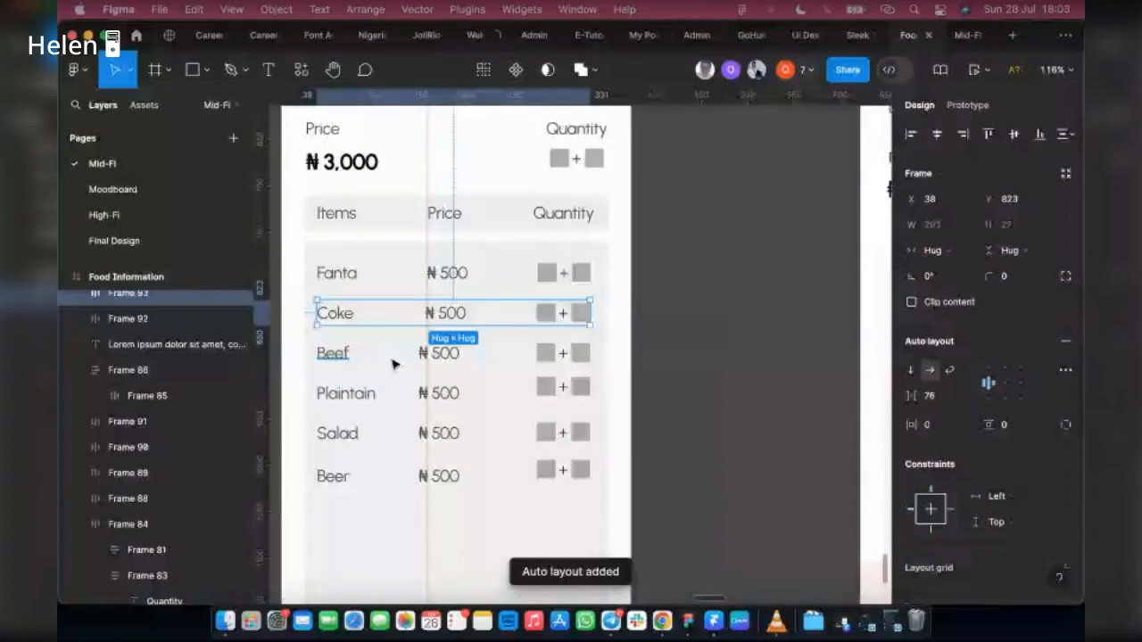
{"action": "left_click", "coordinate": [333, 354]}
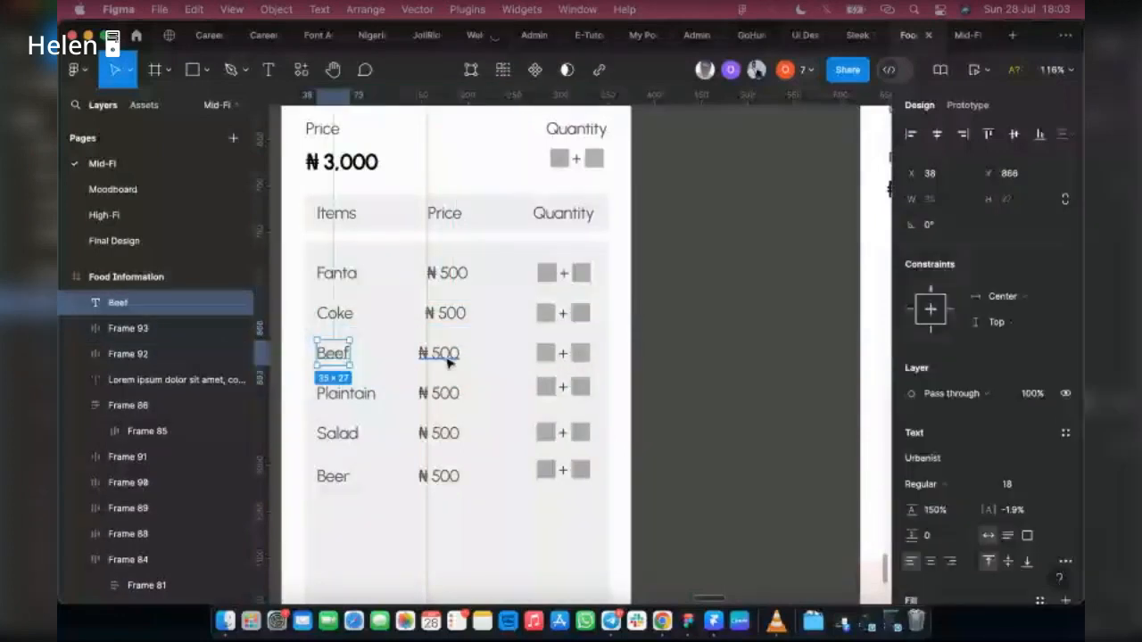
{"action": "left_click", "coordinate": [448, 356], "text": "shift"}
{"action": "left_click", "coordinate": [556, 354], "text": "shift"}
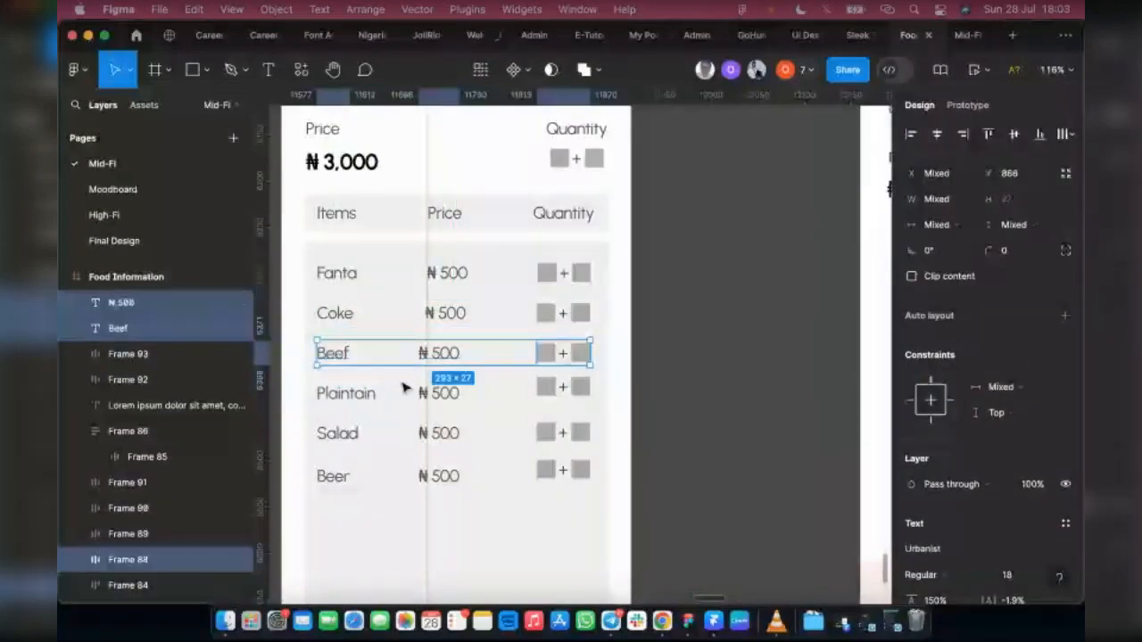
{"action": "key", "text": "shift+a"}
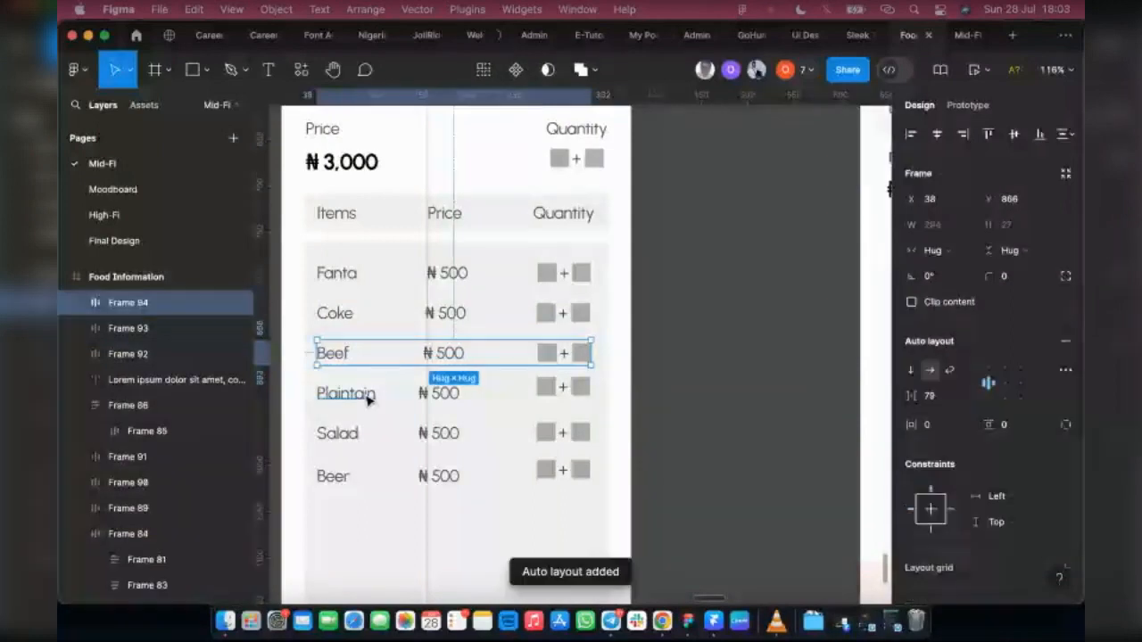
{"action": "left_click", "coordinate": [365, 395]}
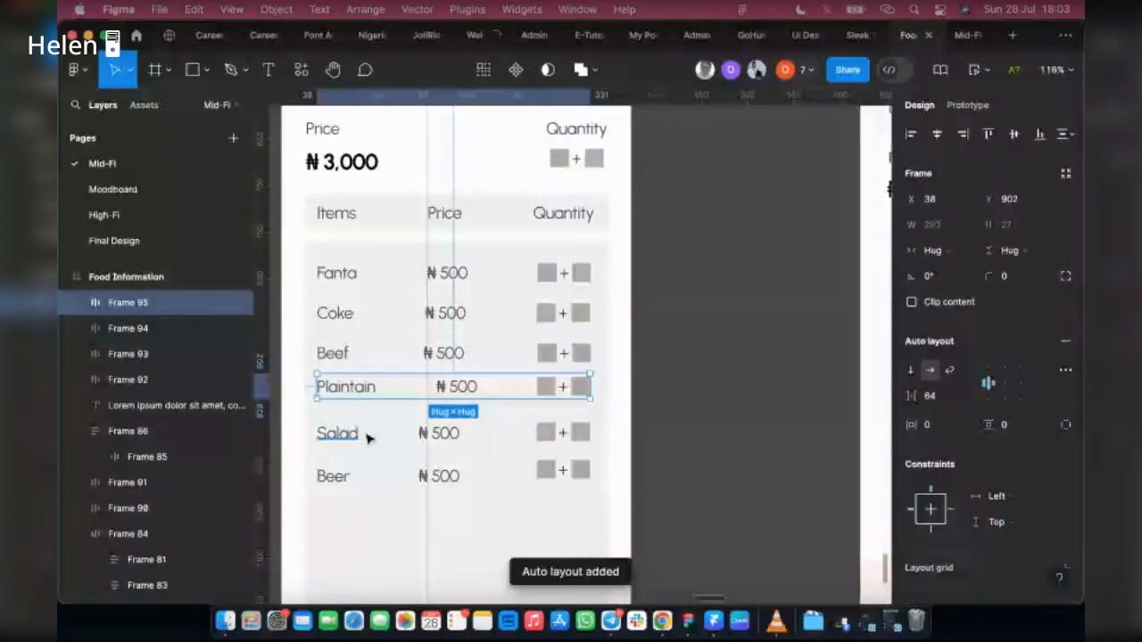
Step: Wrap the Salad row and the Beer row each in their own horizontal auto layout containing label, price and quantity control
{"action": "left_click", "coordinate": [365, 437]}
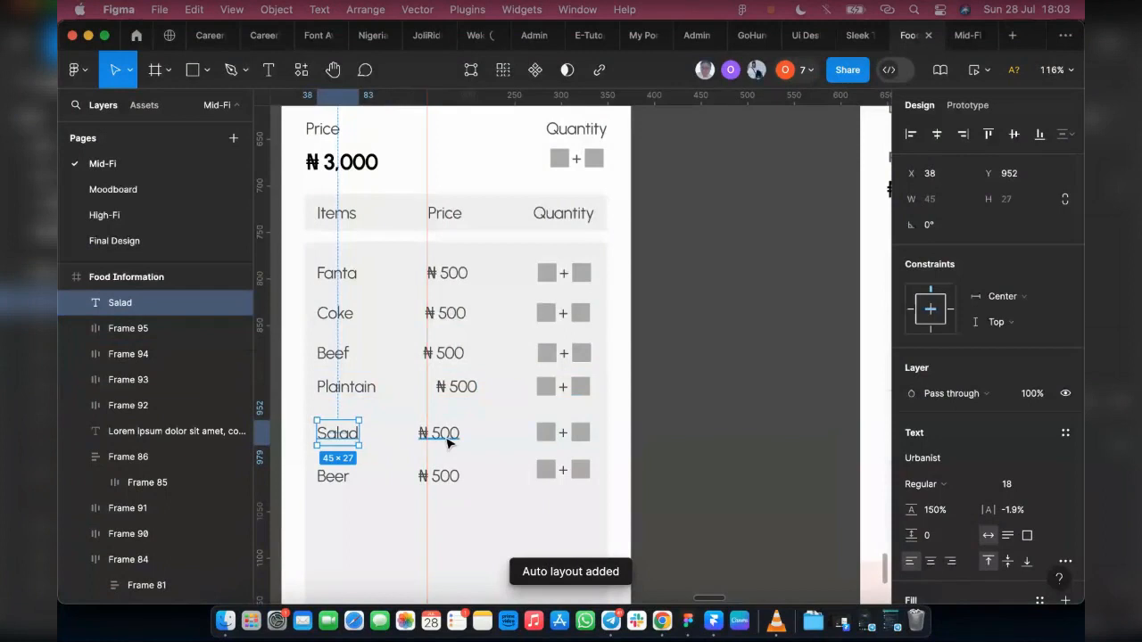
{"action": "left_click", "coordinate": [442, 434], "text": "shift"}
{"action": "left_click", "coordinate": [546, 435], "text": "shift"}
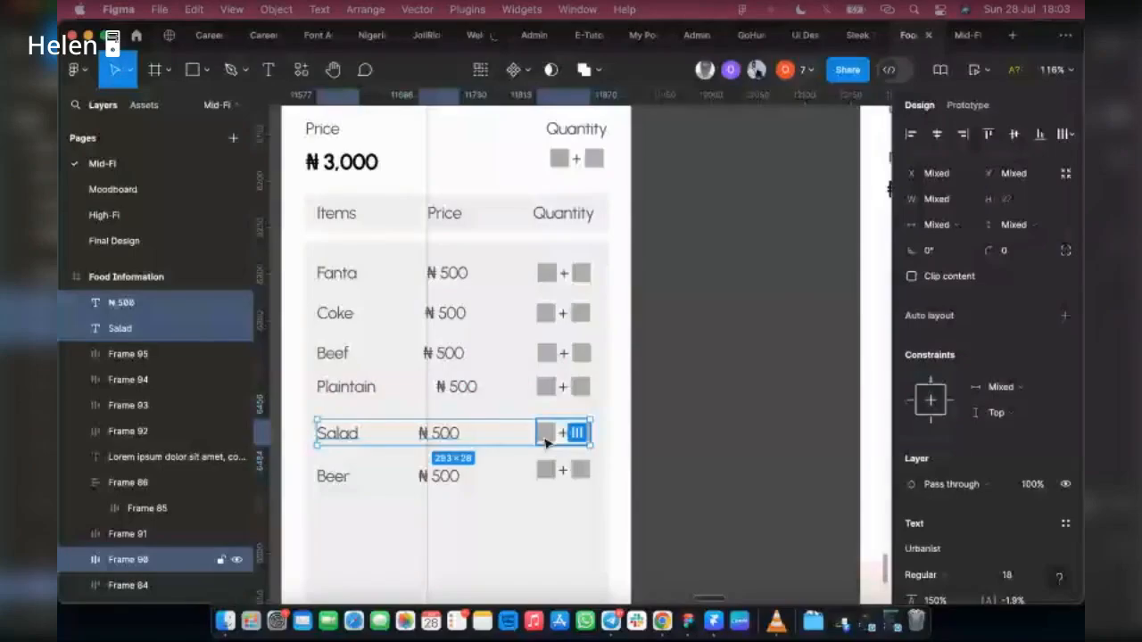
{"action": "key", "text": "shift+a"}
{"action": "left_click", "coordinate": [342, 476]}
{"action": "left_click", "coordinate": [439, 477], "text": "shift"}
{"action": "left_click", "coordinate": [547, 483], "text": "shift"}
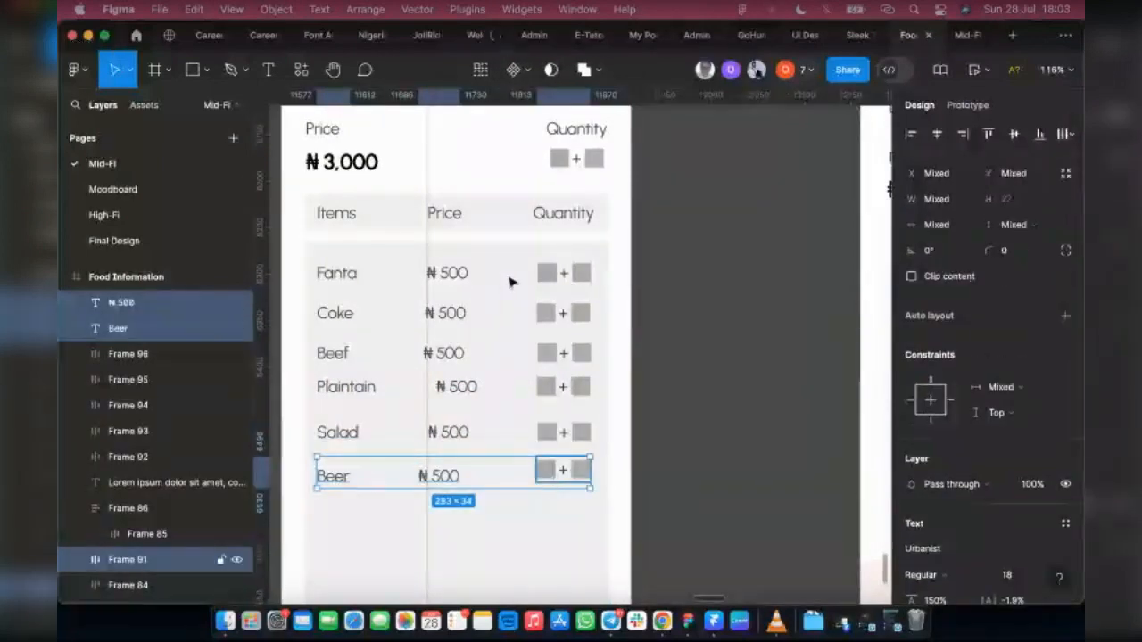
{"action": "key", "text": "shift+a"}
Step: Select all six item rows from Fanta to Beer, try a shared gap of 76, and tidy up their vertical spacing
{"action": "left_click", "coordinate": [347, 327]}
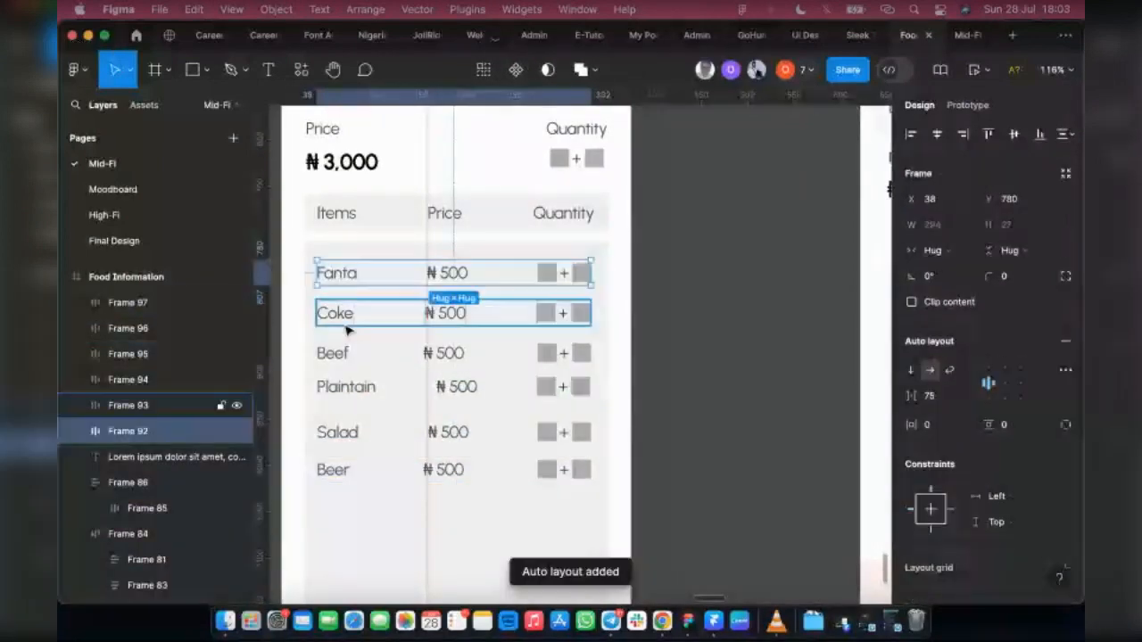
{"action": "left_click", "coordinate": [347, 357], "text": "shift"}
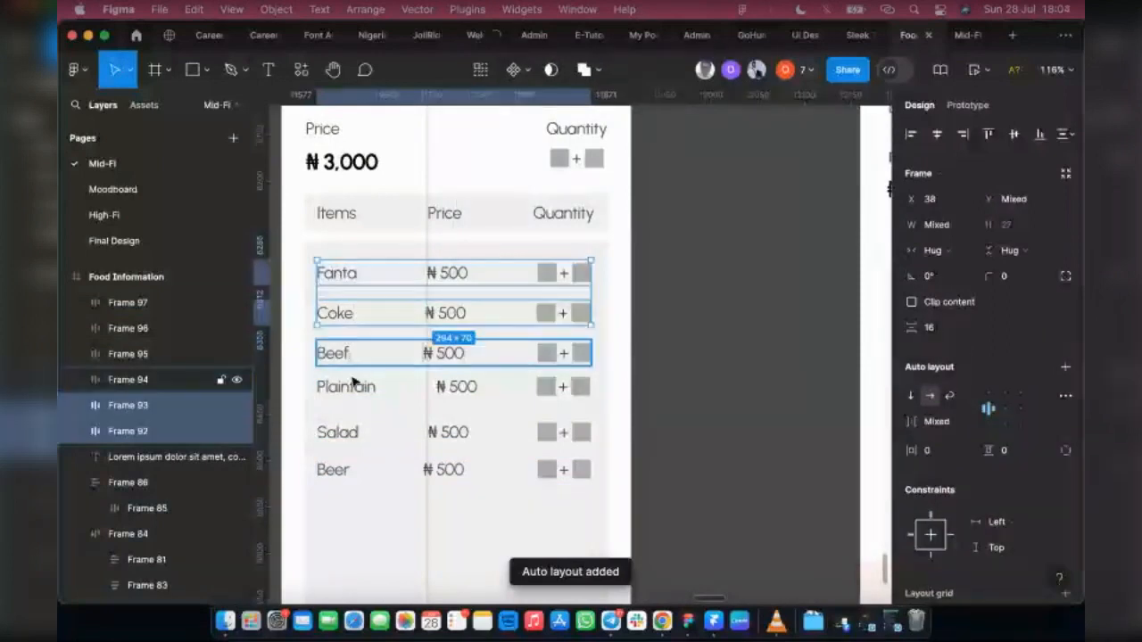
{"action": "left_click", "coordinate": [347, 386], "text": "shift"}
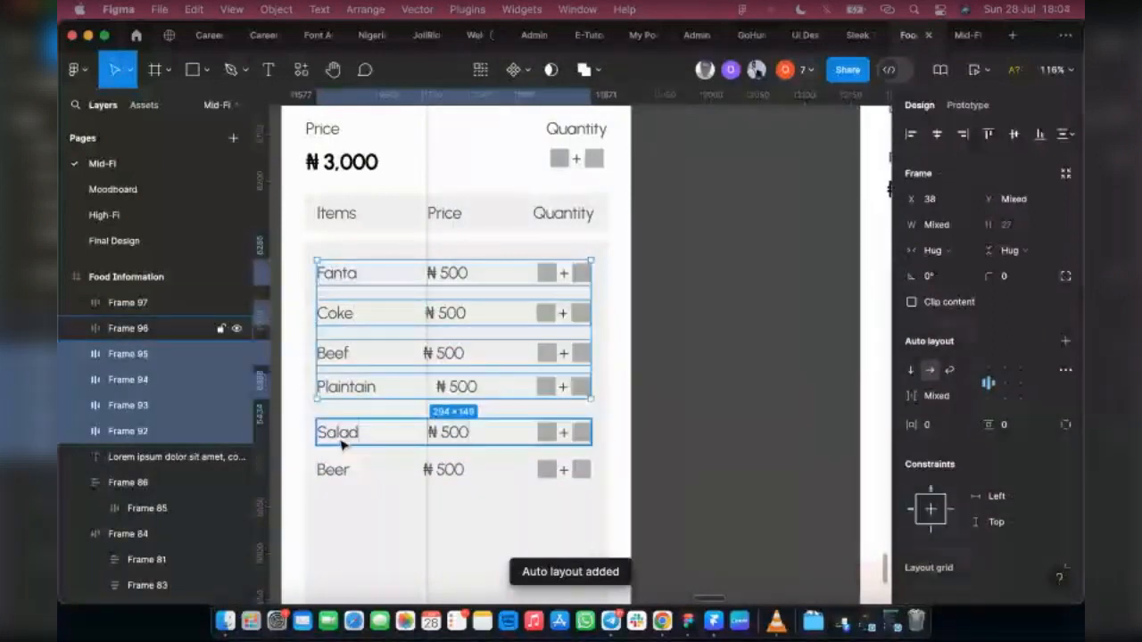
{"action": "left_click", "coordinate": [338, 432], "text": "shift"}
{"action": "left_click", "coordinate": [334, 469], "text": "shift"}
{"action": "left_click", "coordinate": [988, 387]}
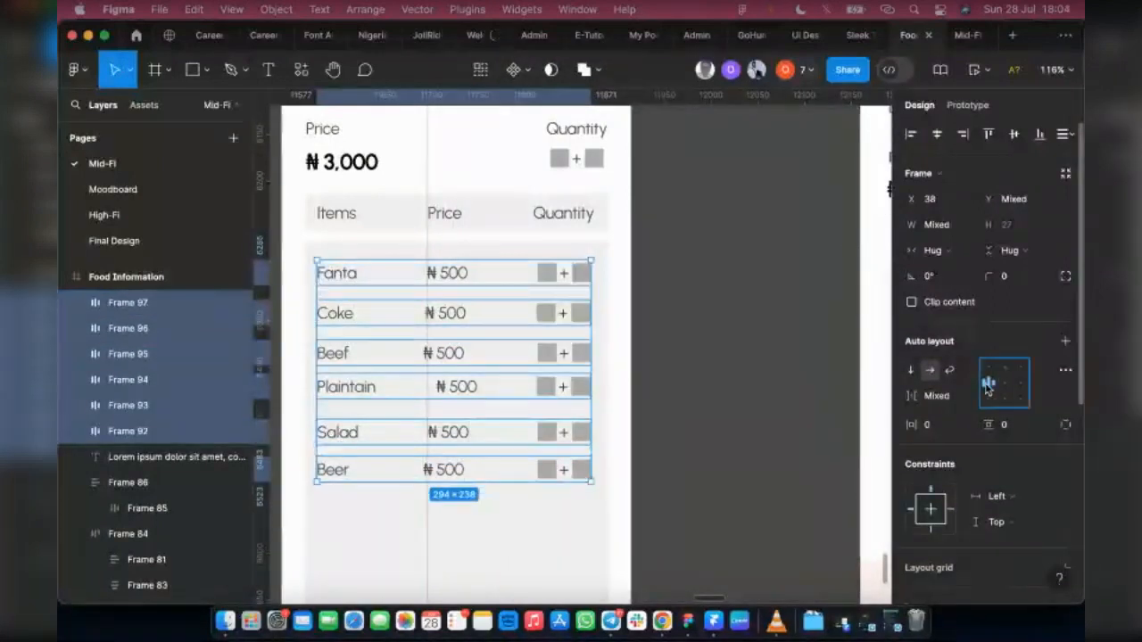
{"action": "left_click", "coordinate": [928, 398]}
{"action": "type", "text": "76"}
{"action": "key", "text": "Return"}
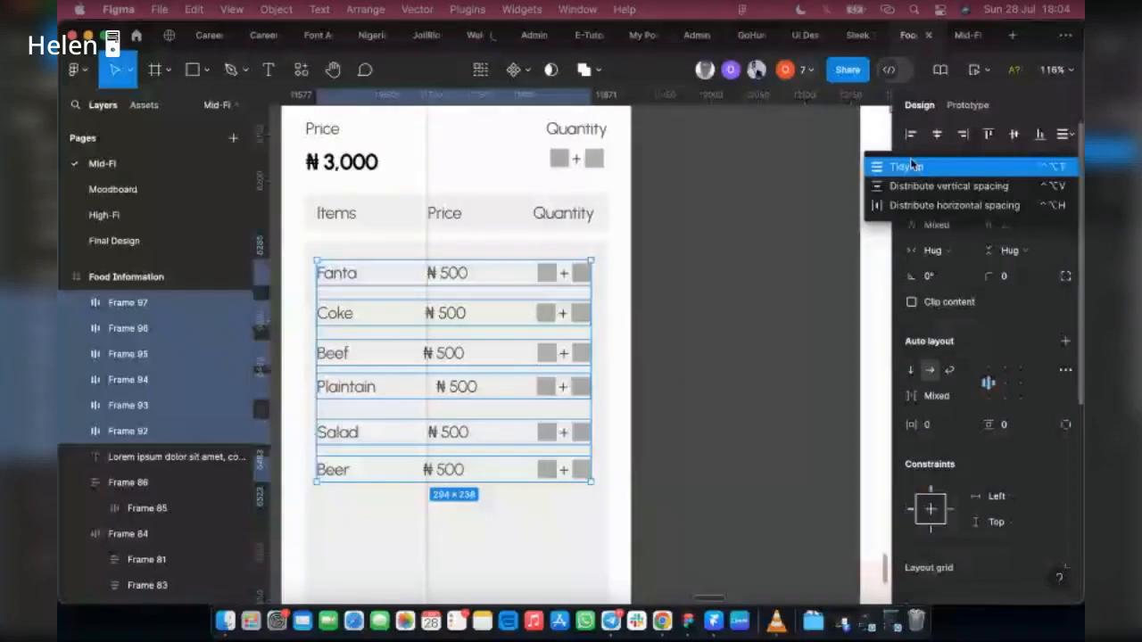
{"action": "left_click", "coordinate": [919, 166]}
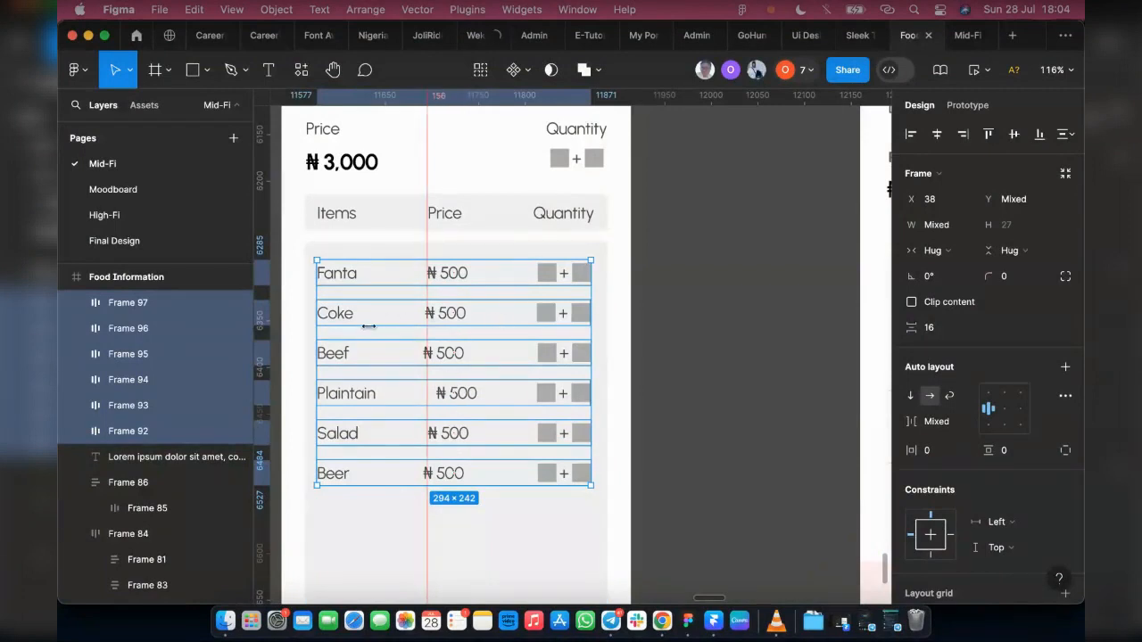
Step: Place a second vertical ruler guide at about 275, along the left edge of the quantity controls
{"action": "scroll", "coordinate": [409, 318], "scroll_direction": "up", "scroll_amount": 2}
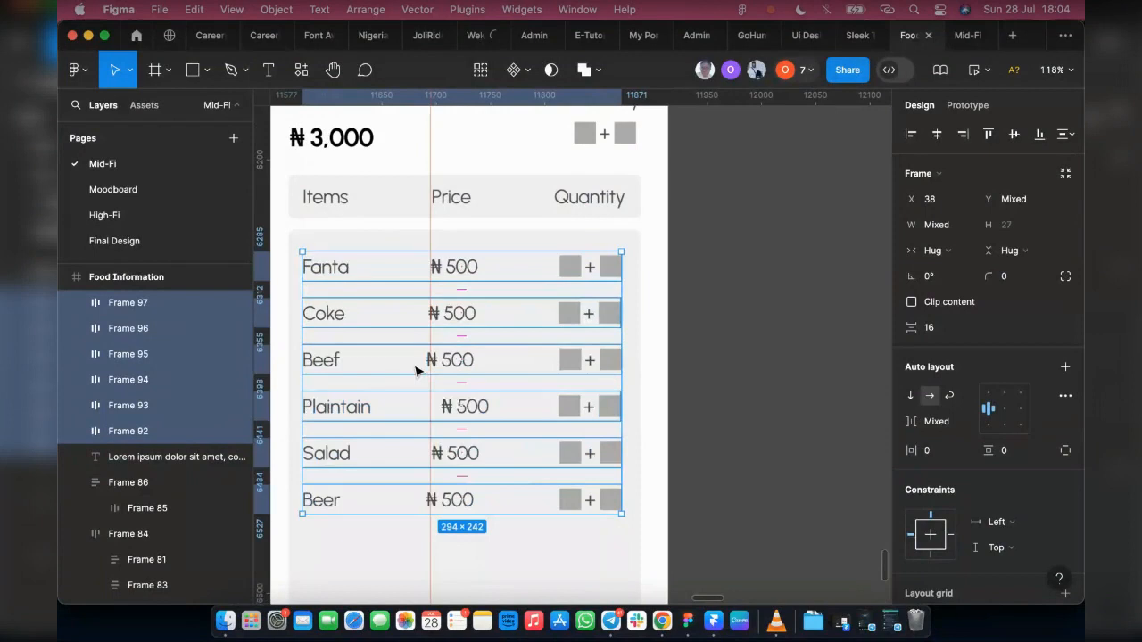
{"action": "scroll", "coordinate": [415, 370], "scroll_direction": "up", "scroll_amount": 1}
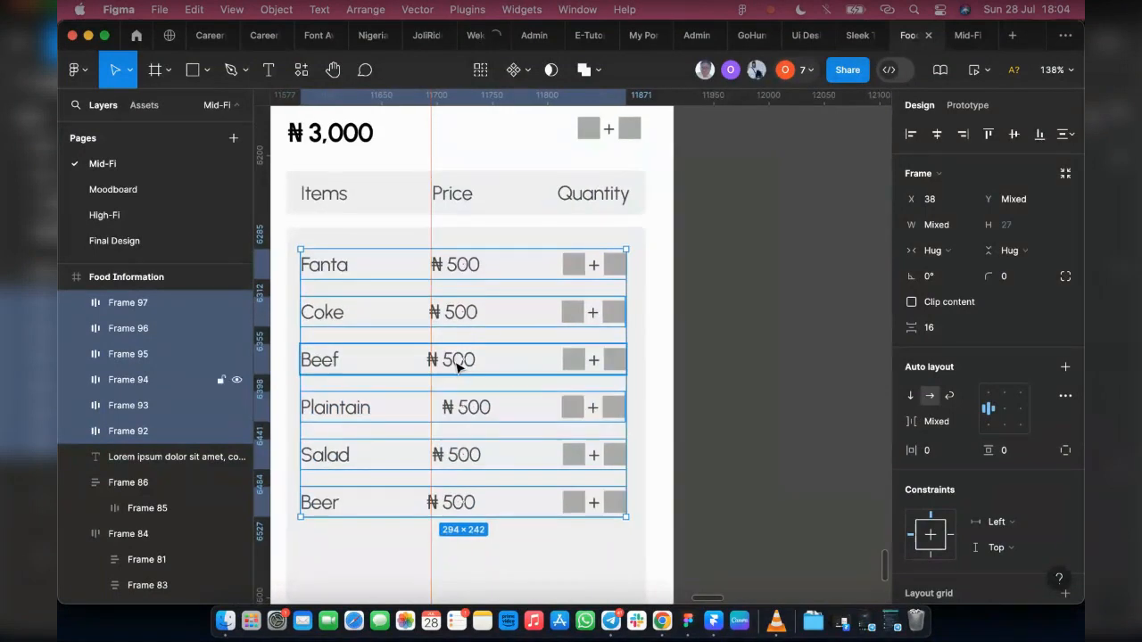
{"action": "double_click", "coordinate": [456, 366]}
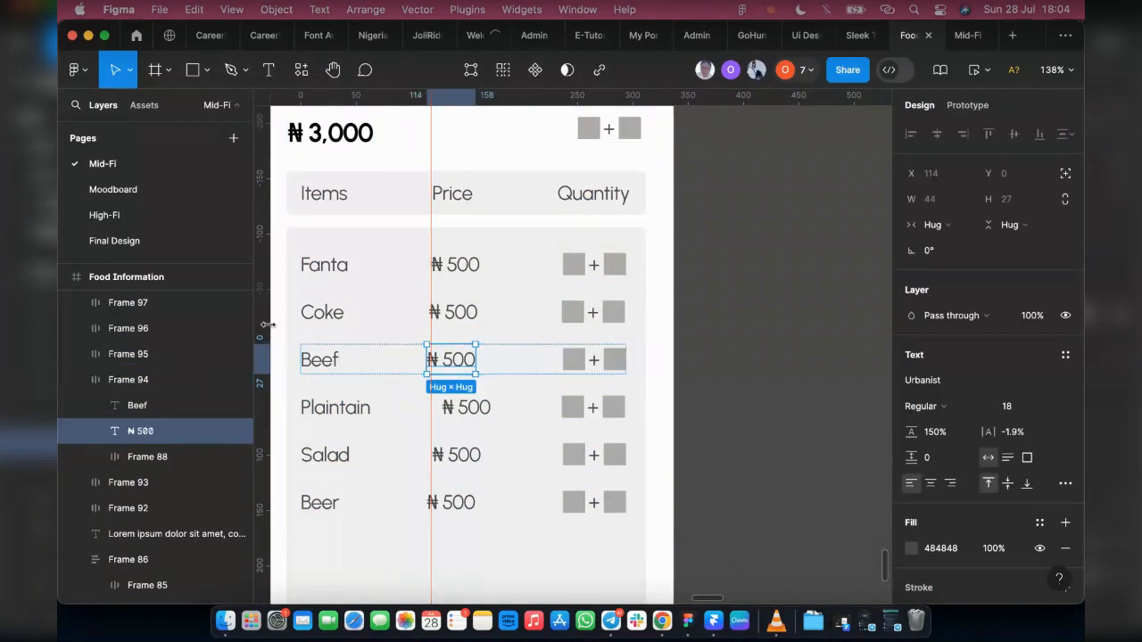
{"action": "left_click_drag", "start_coordinate": [267, 325], "coordinate": [565, 342]}
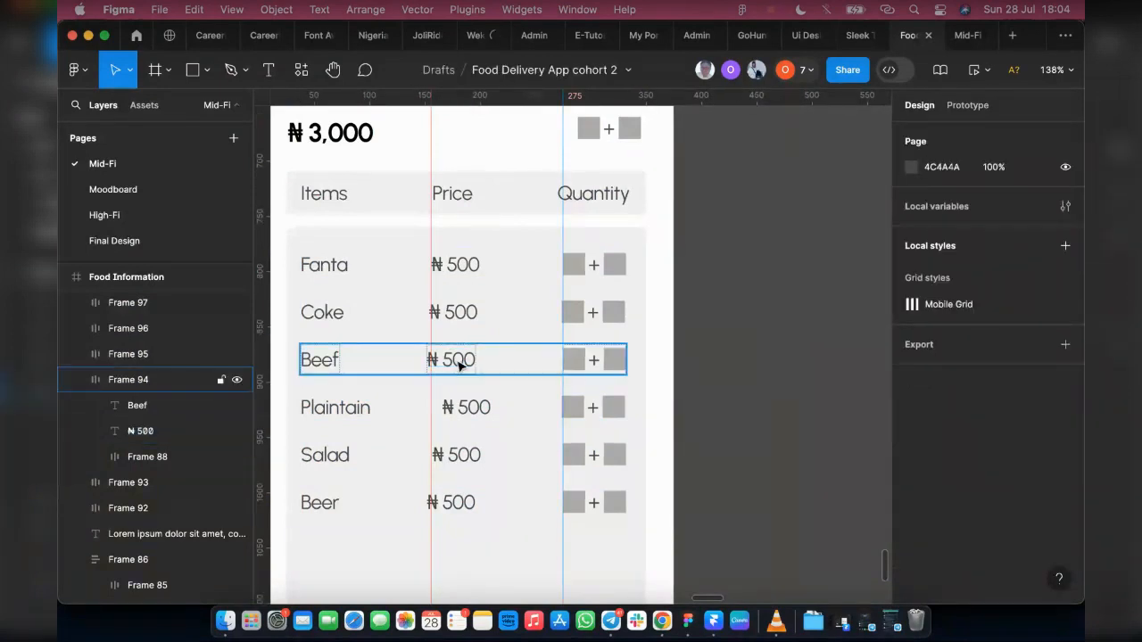
Step: Nest the Beef label and its price in their own auto layout and set the gap between them to 83
{"action": "left_click", "coordinate": [429, 363]}
{"action": "left_click", "coordinate": [419, 362]}
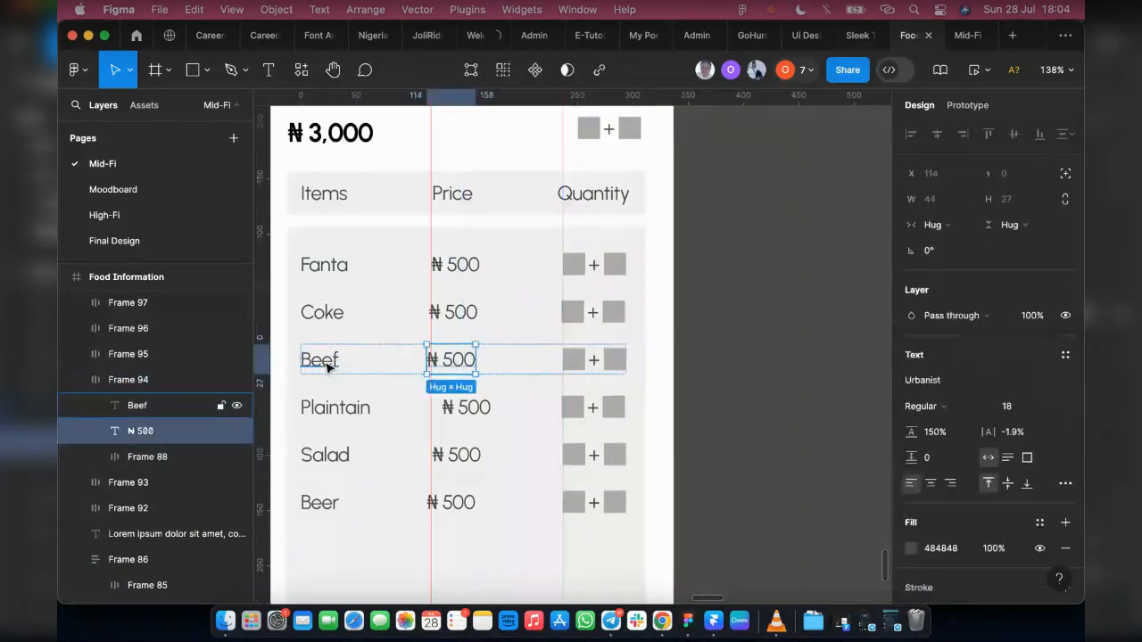
{"action": "left_click", "coordinate": [328, 367], "text": "shift"}
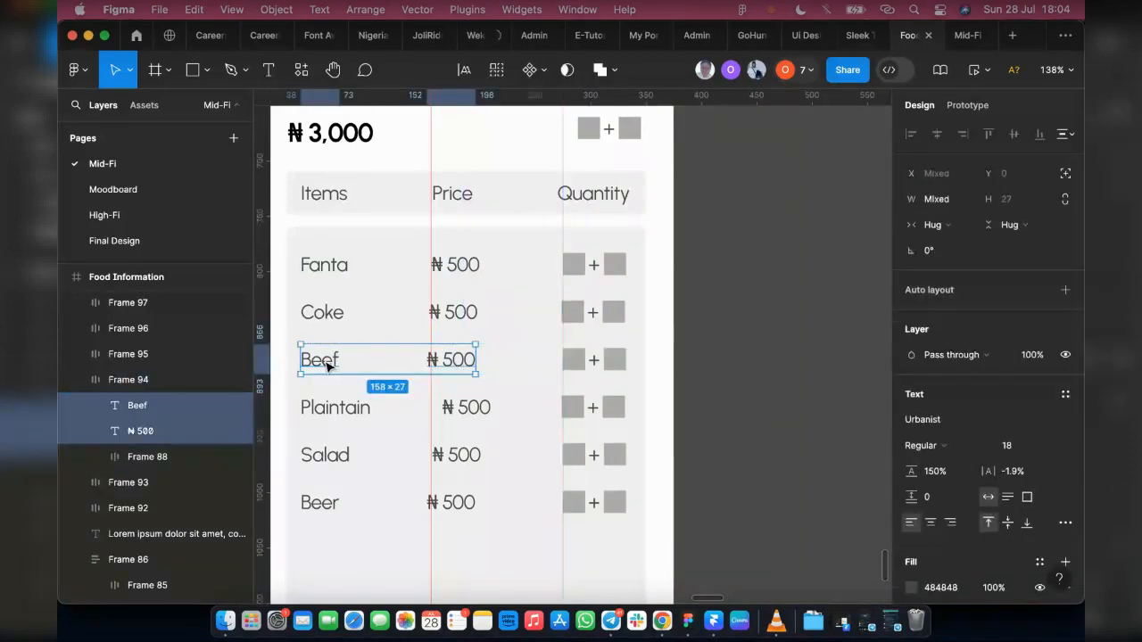
{"action": "key", "text": "shift+a"}
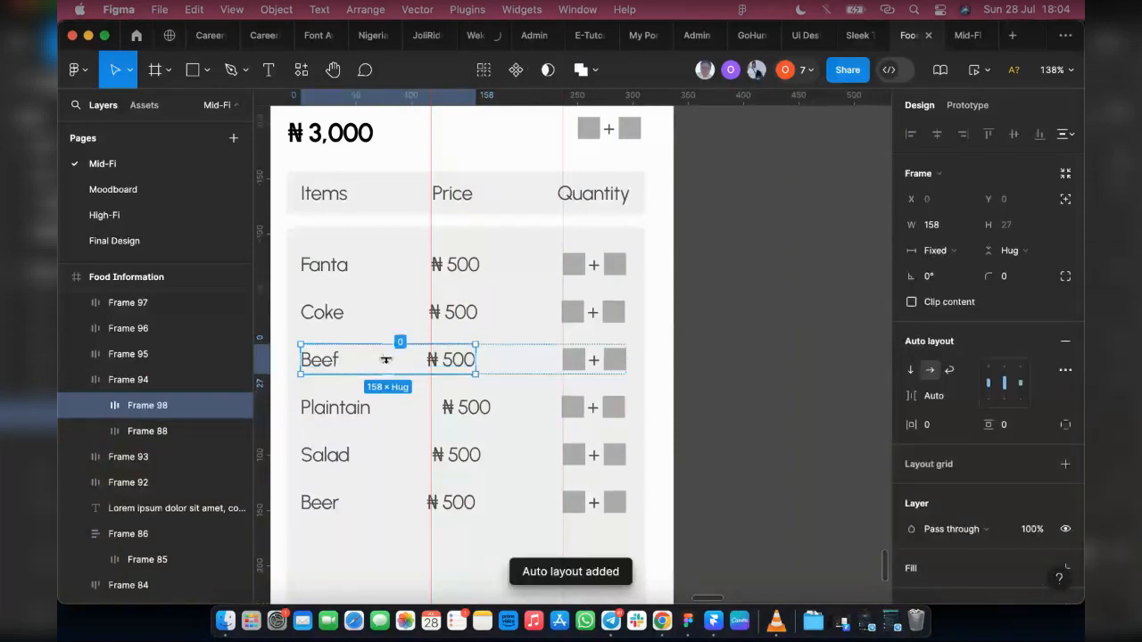
{"action": "scroll", "coordinate": [385, 359], "scroll_direction": "up", "scroll_amount": 3}
{"action": "left_click_drag", "start_coordinate": [395, 359], "coordinate": [387, 359]}
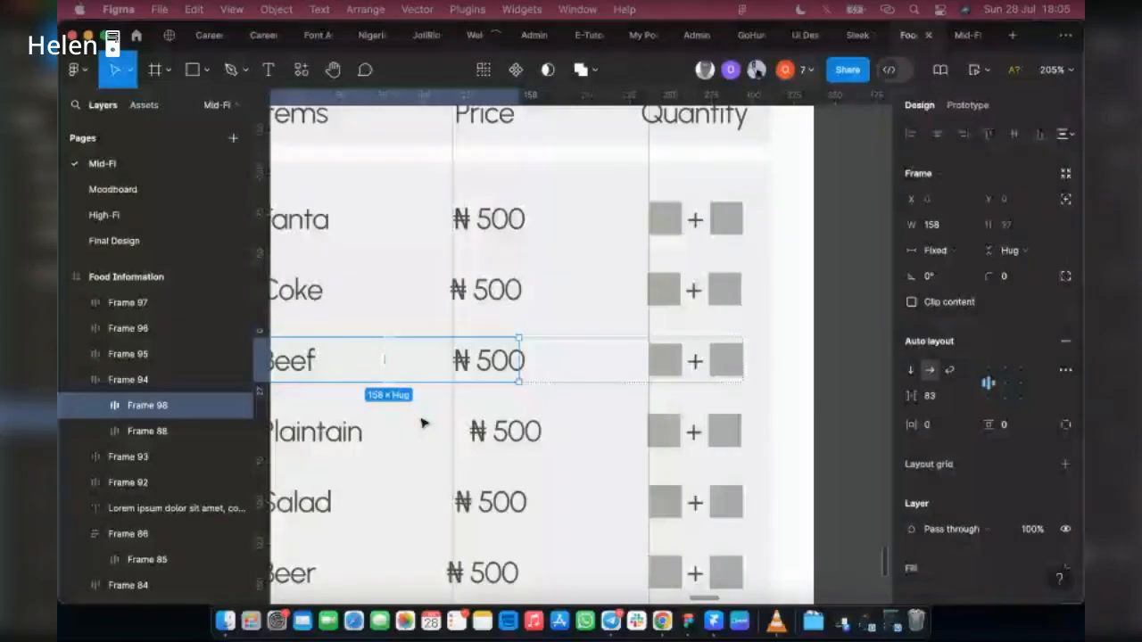
Step: Group the Plaintain label and its price in a nested auto layout with a gap of 54, aligning the price to the guide
{"action": "double_click", "coordinate": [488, 434]}
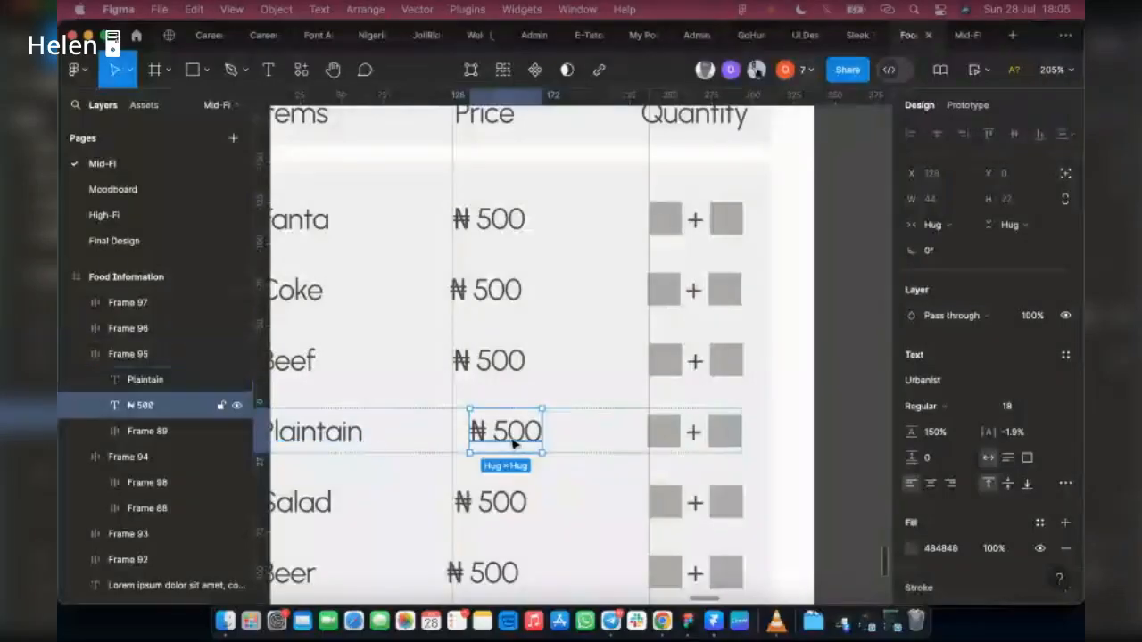
{"action": "left_click", "coordinate": [348, 445], "text": "shift"}
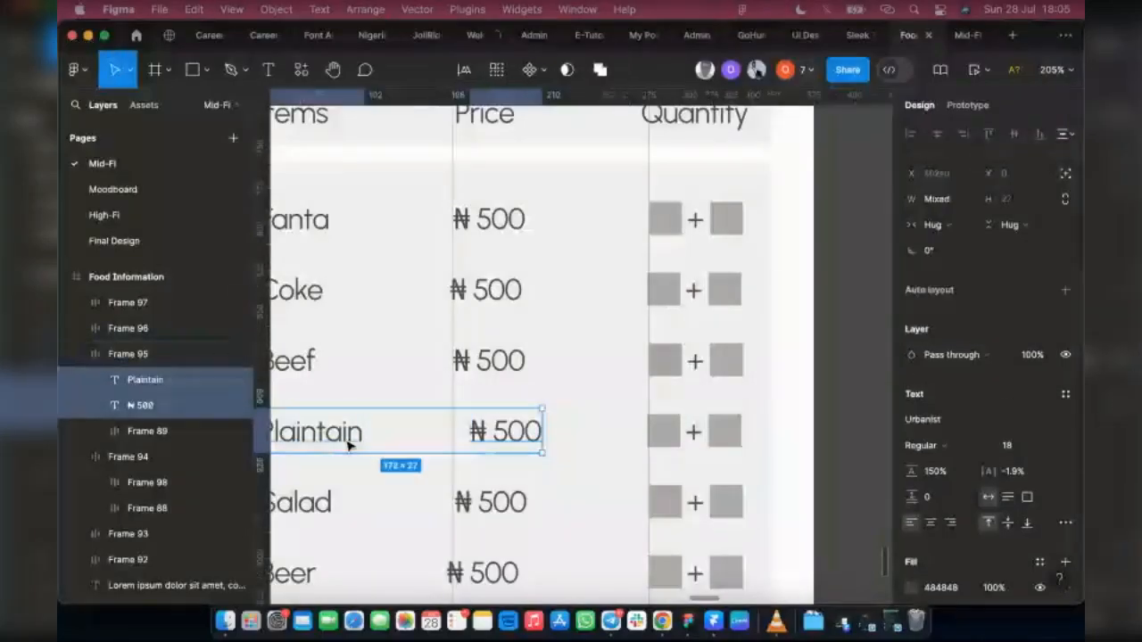
{"action": "key", "text": "shift+a"}
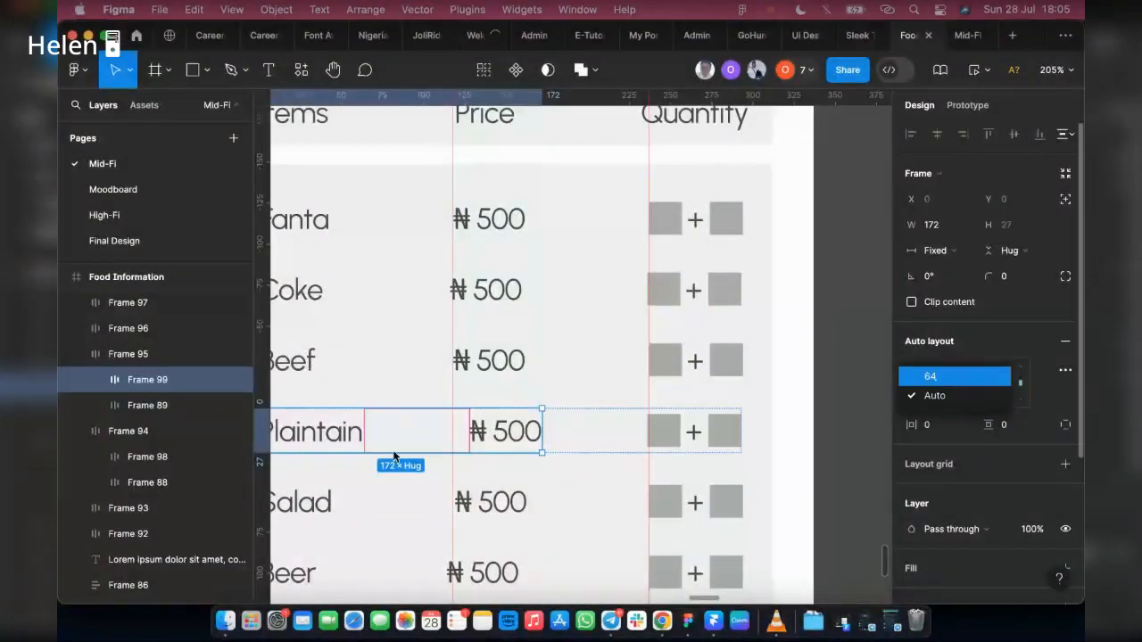
{"action": "left_click", "coordinate": [937, 382]}
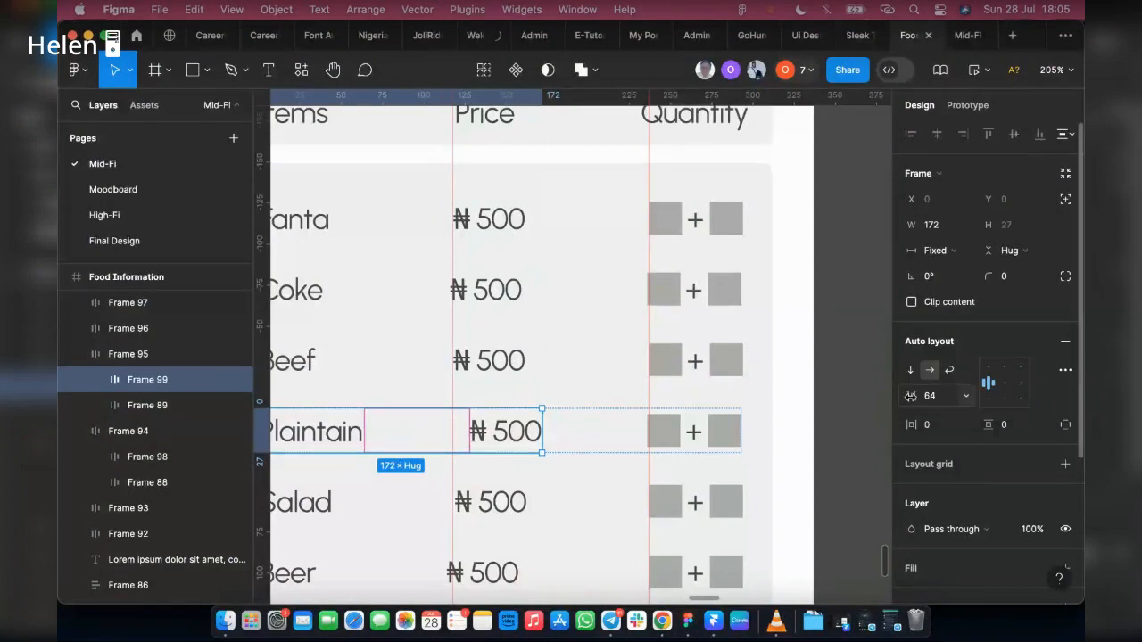
{"action": "mouse_move", "coordinate": [912, 396]}
{"action": "left_mouse_down"}
{"action": "mouse_move", "coordinate": [889, 396]}
{"action": "mouse_move", "coordinate": [898, 391]}
{"action": "left_mouse_up"}
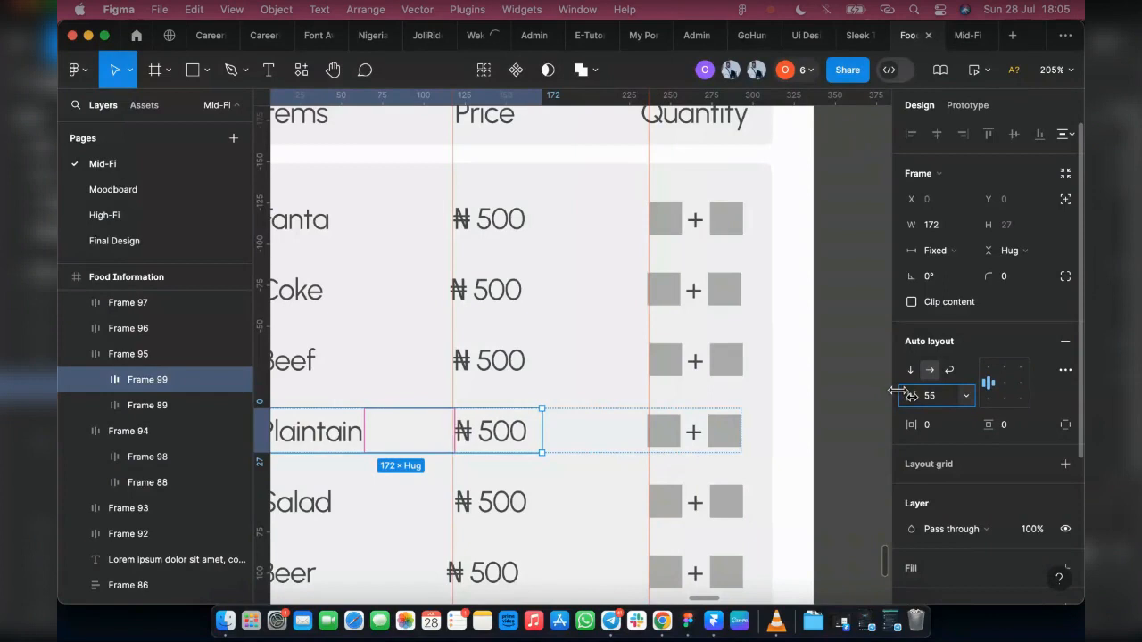
{"action": "left_click", "coordinate": [950, 401]}
{"action": "key", "text": "Down"}
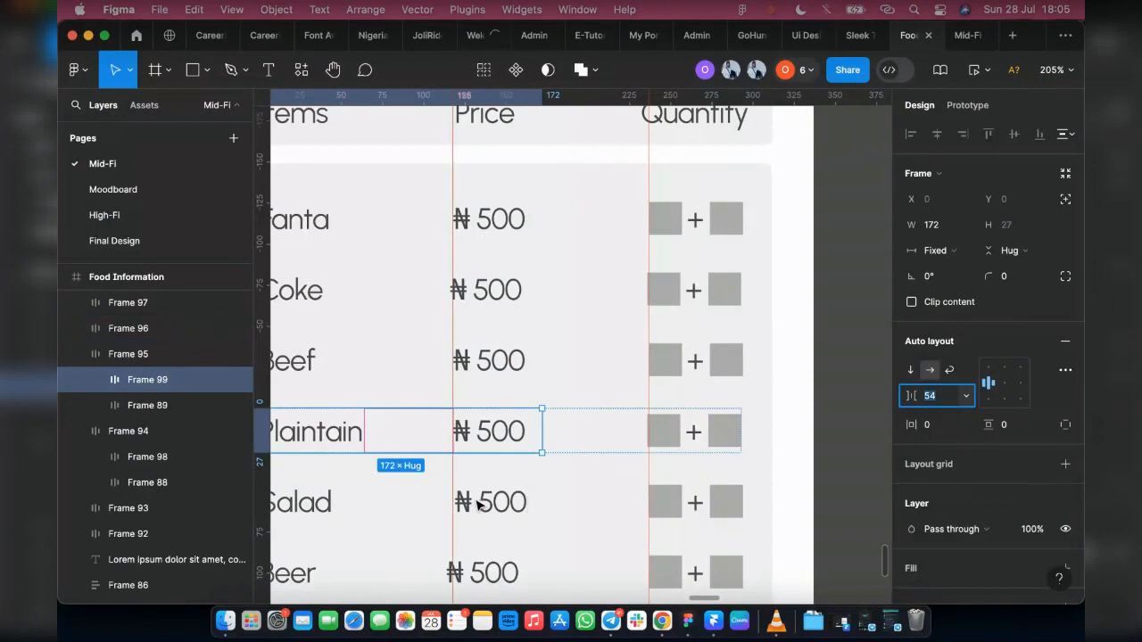
Step: Put the Salad label and its price in a nested auto layout and set their gap to 73 to meet the Price guide
{"action": "double_click", "coordinate": [479, 505]}
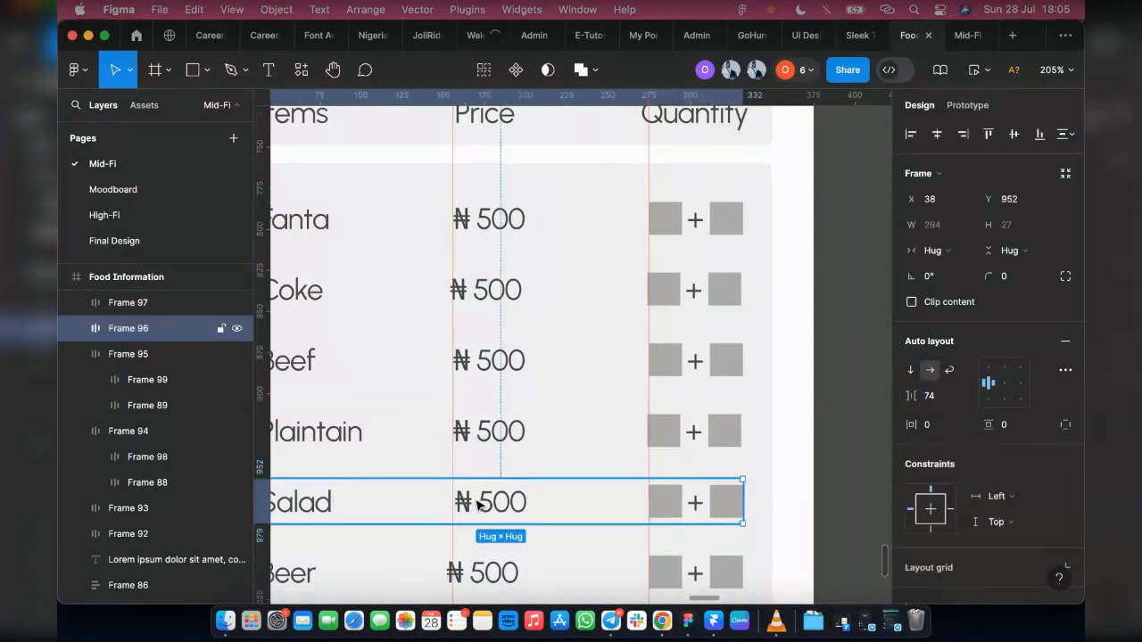
{"action": "left_click", "coordinate": [291, 510], "text": "shift"}
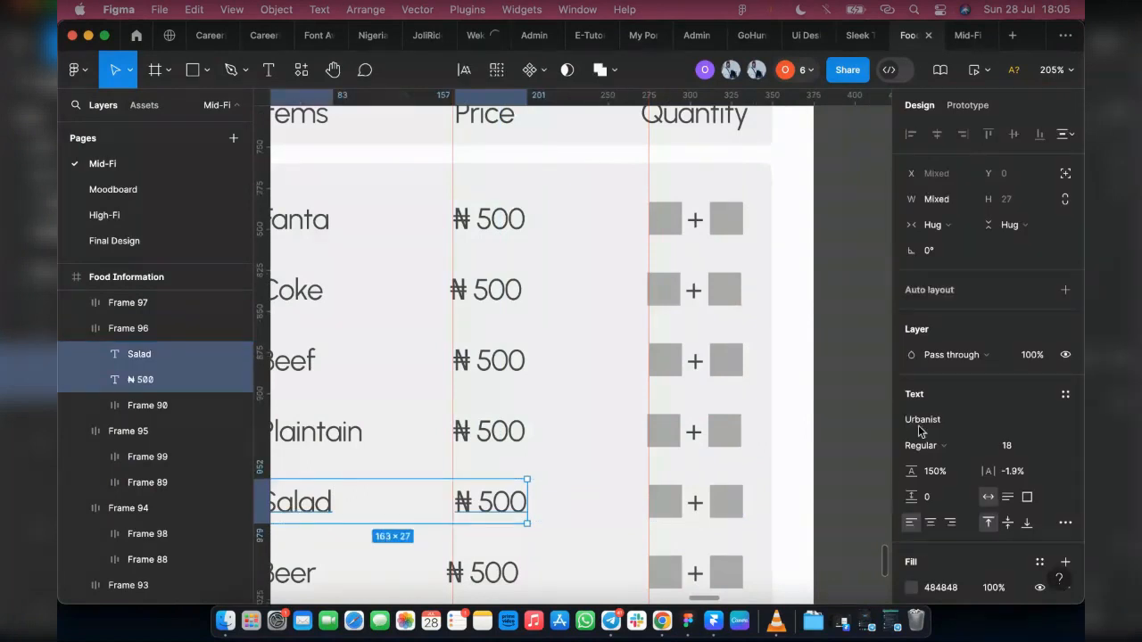
{"action": "key", "text": "shift+a"}
{"action": "left_click", "coordinate": [968, 397]}
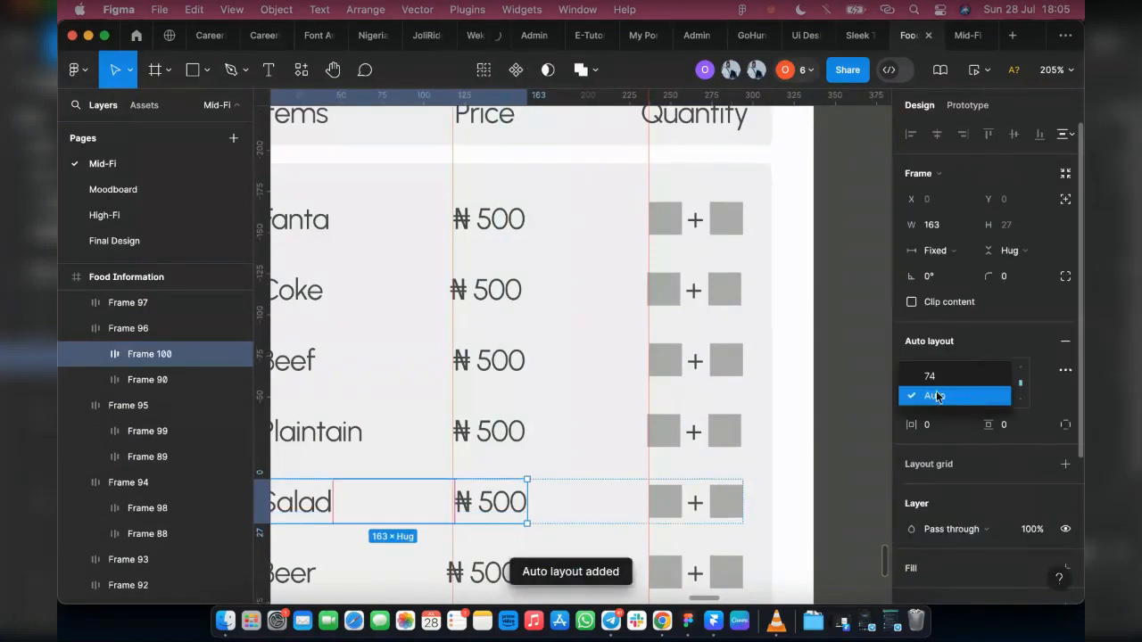
{"action": "left_click", "coordinate": [941, 376]}
{"action": "left_click", "coordinate": [930, 402]}
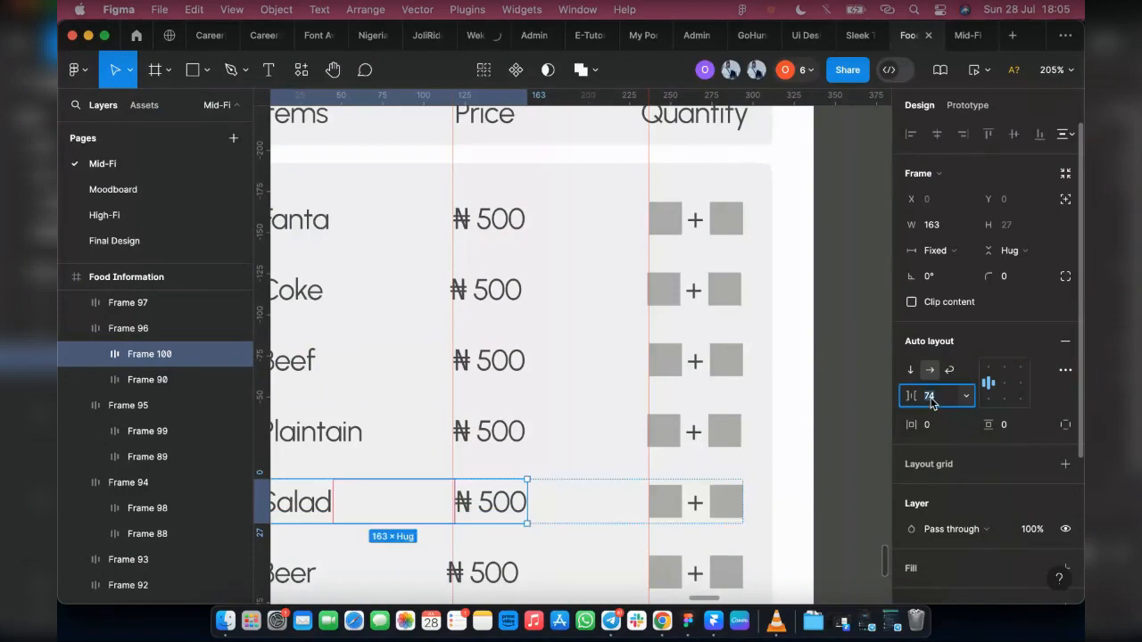
{"action": "key", "text": "Up"}
{"action": "key", "text": "Down"}
{"action": "key", "text": "Down"}
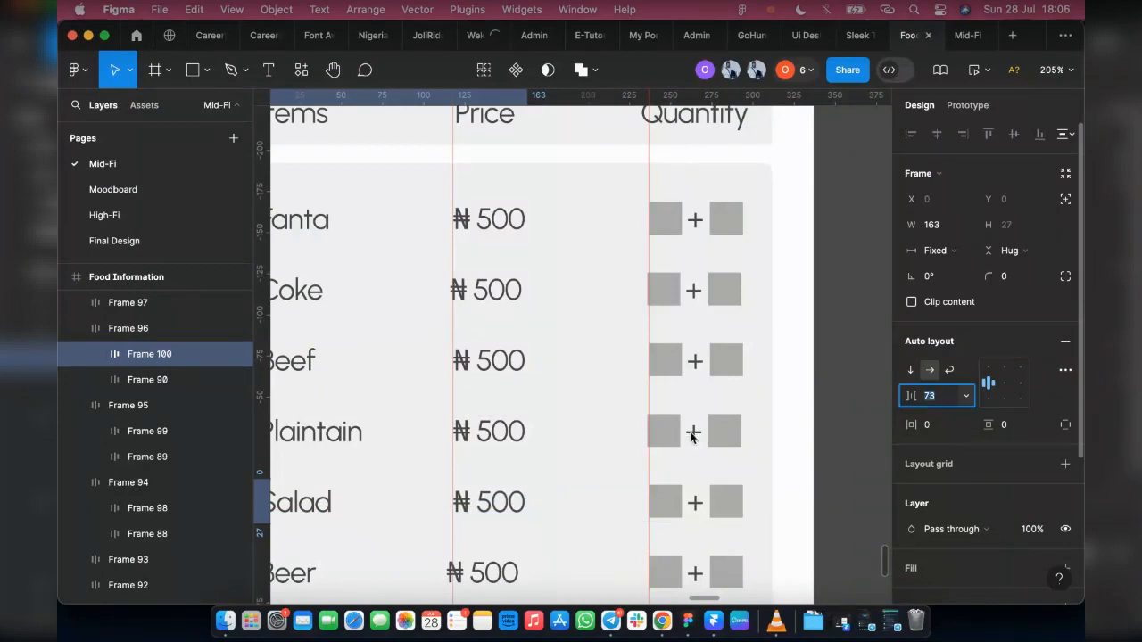
Step: Nest the Beer label and its price in their own auto layout within the Beer row
{"action": "scroll", "coordinate": [491, 571], "scroll_direction": "down", "scroll_amount": 4}
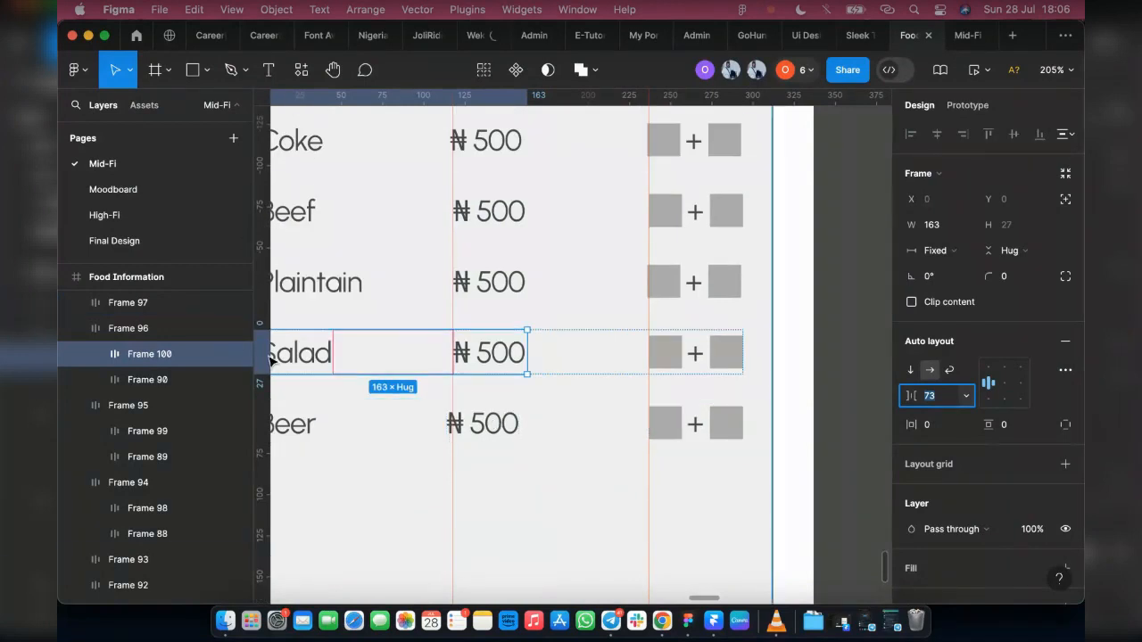
{"action": "left_click", "coordinate": [494, 428]}
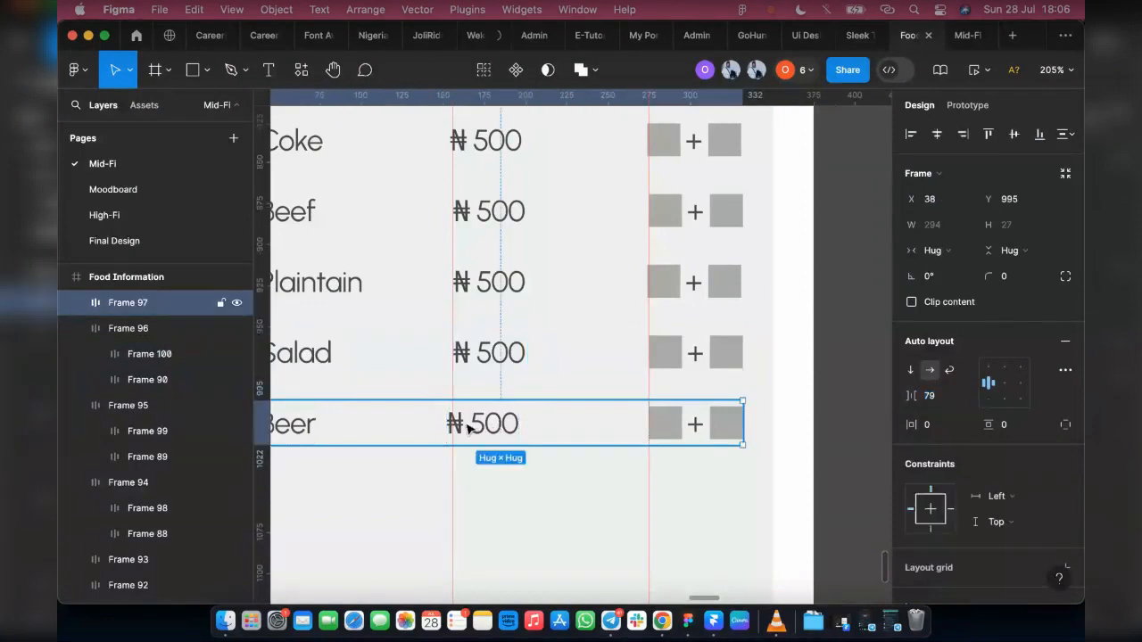
{"action": "double_click", "coordinate": [467, 429]}
{"action": "key", "text": "Return"}
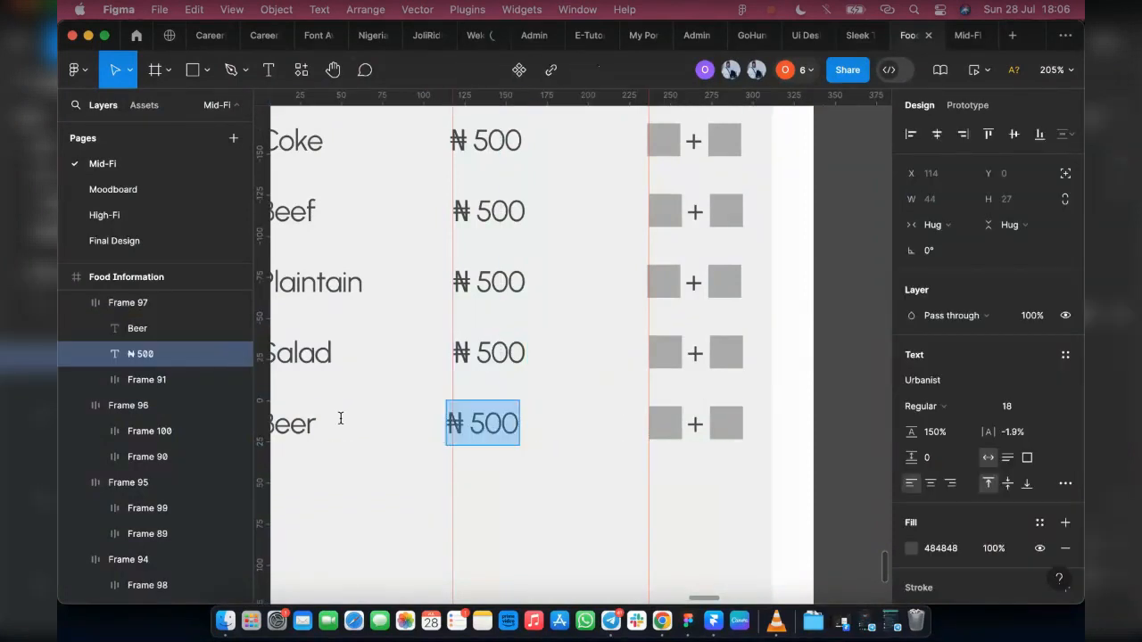
{"action": "left_click", "coordinate": [306, 426], "text": "shift"}
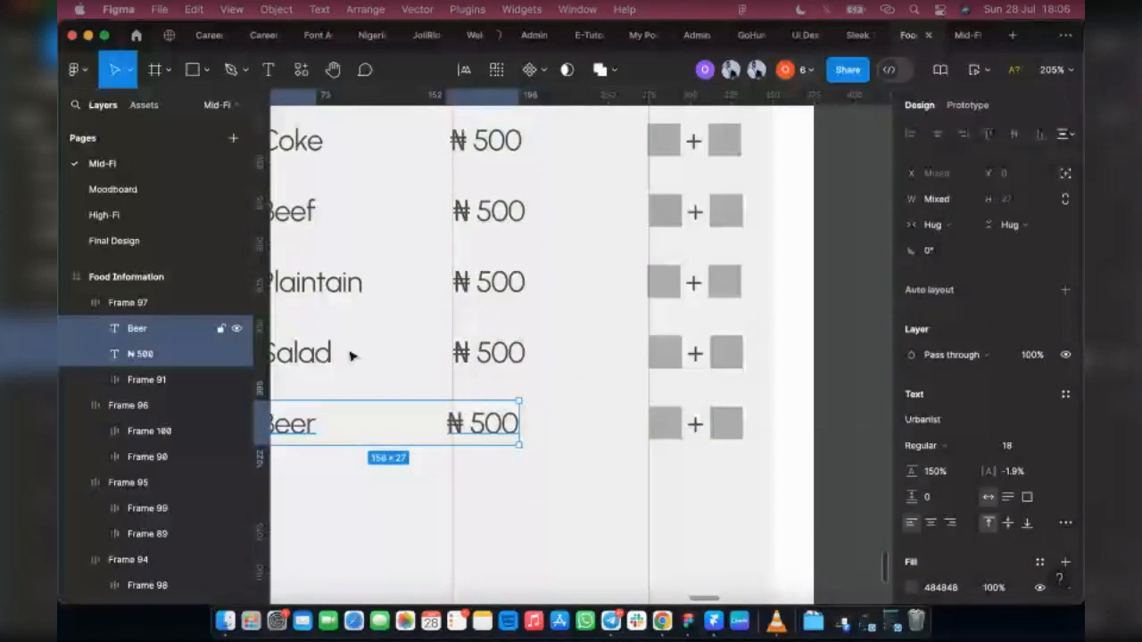
{"action": "key", "text": "shift+a"}
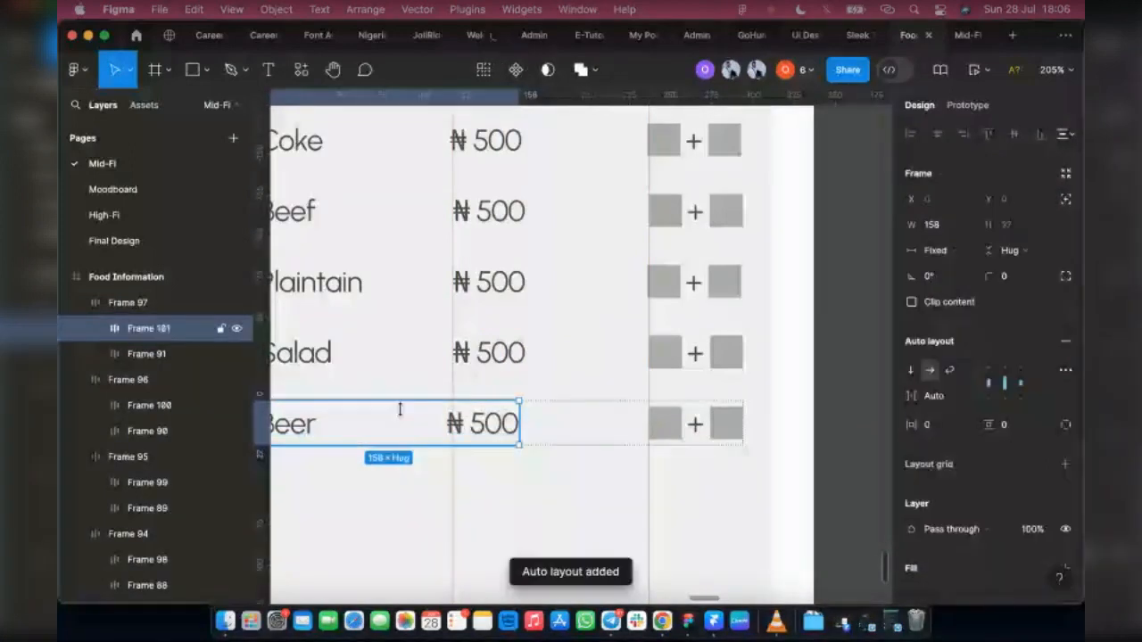
Step: Give the Beer label and price auto layout a fixed gap of 82 so the price meets the Price guide
{"action": "left_click", "coordinate": [962, 397]}
{"action": "left_click", "coordinate": [960, 386]}
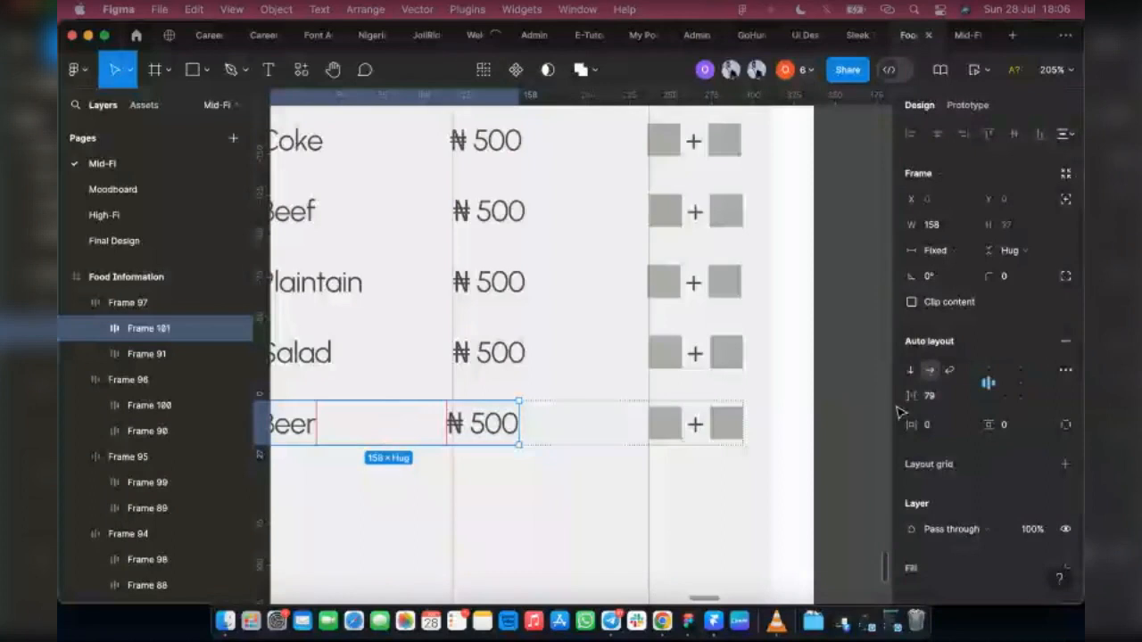
{"action": "left_click", "coordinate": [932, 397]}
{"action": "key", "text": "Down"}
{"action": "key", "text": "Down"}
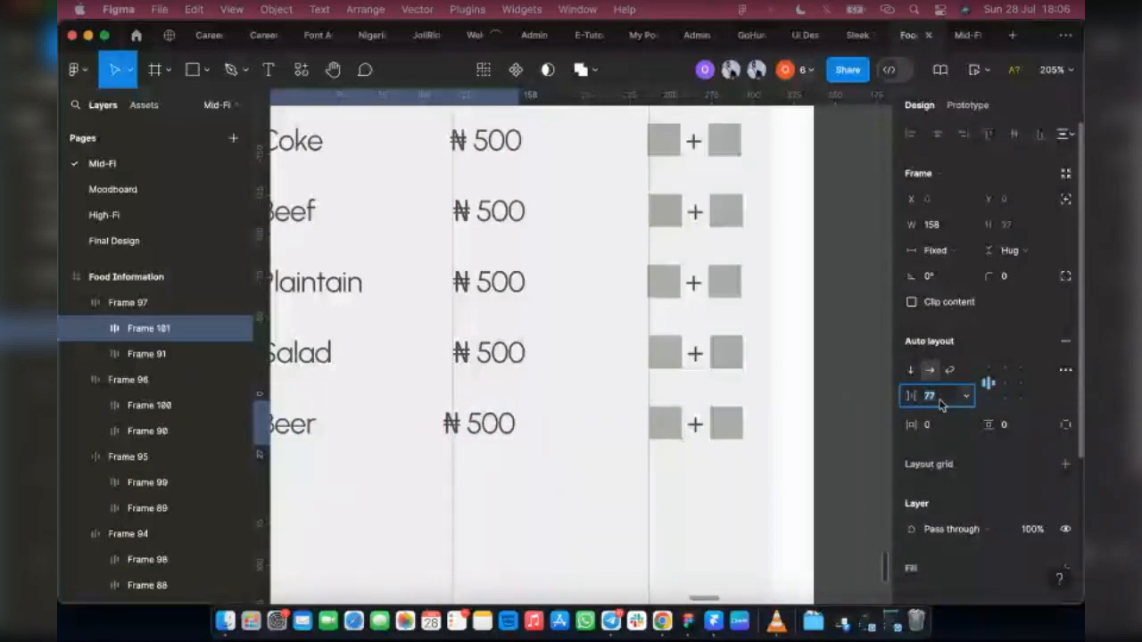
{"action": "key", "text": "Up"}
{"action": "key", "text": "Up"}
{"action": "key", "text": "Up"}
{"action": "key", "text": "Up"}
{"action": "key", "text": "Up"}
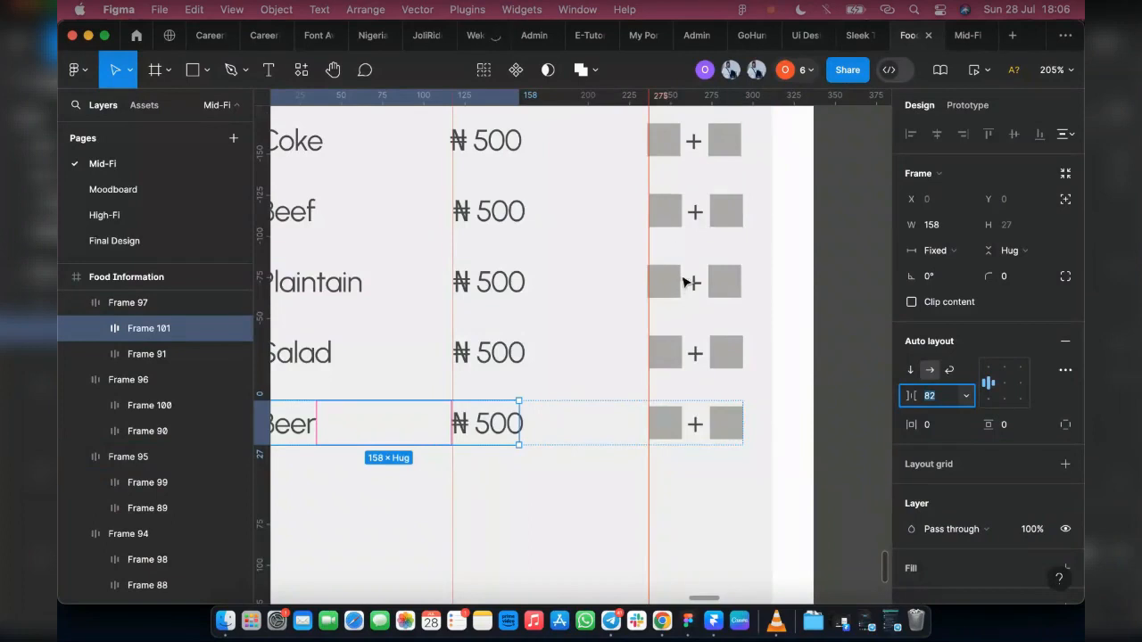
Step: Move the second vertical ruler guide to the right edge of the quantity controls, at about 332
{"action": "scroll", "coordinate": [665, 347], "scroll_direction": "up", "scroll_amount": 6}
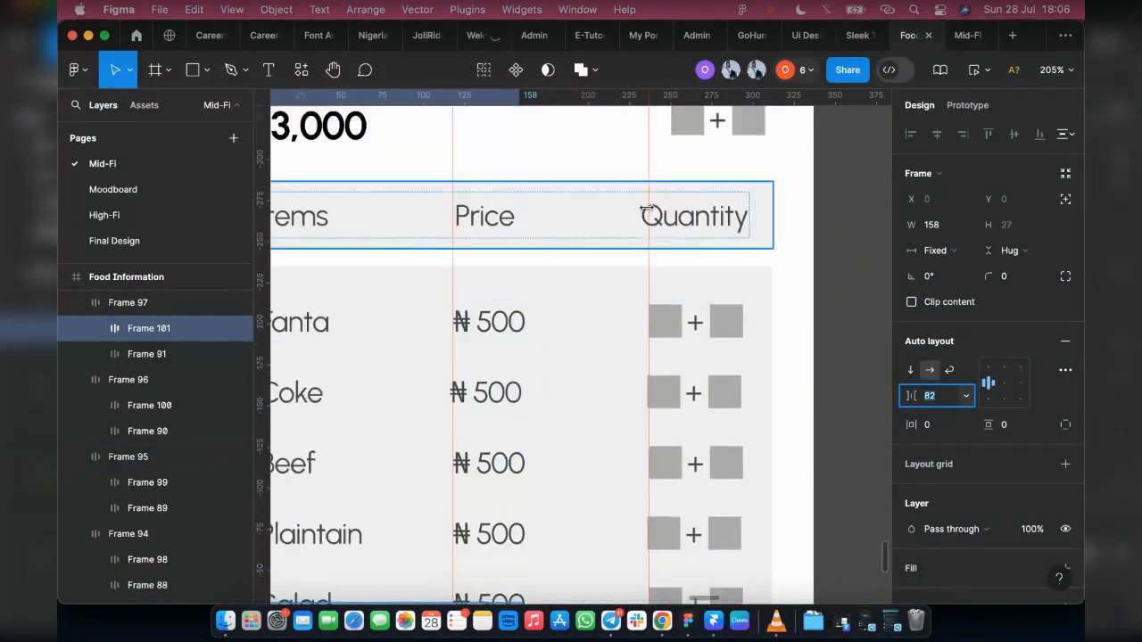
{"action": "left_click_drag", "start_coordinate": [648, 256], "coordinate": [735, 276]}
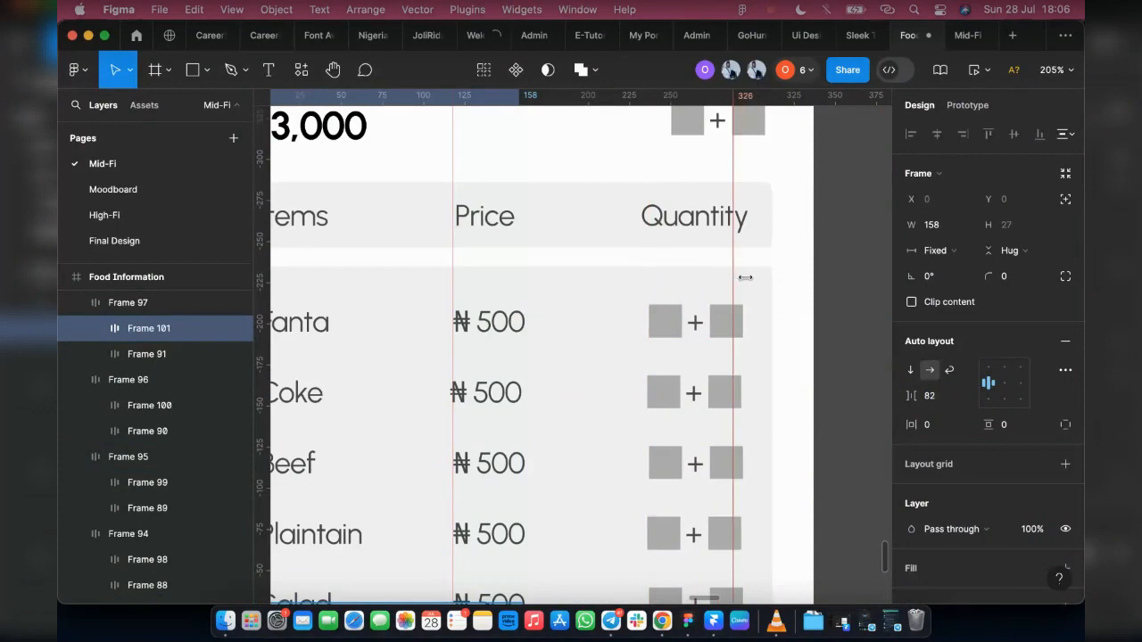
{"action": "left_click_drag", "start_coordinate": [745, 277], "coordinate": [745, 278]}
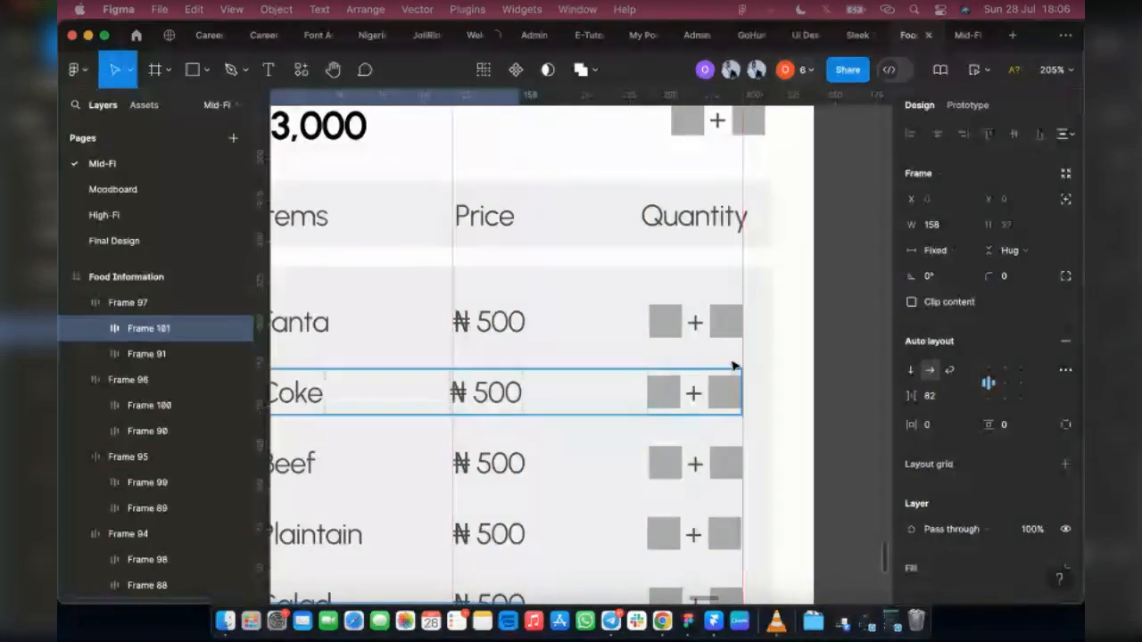
Step: Widen the Coke row to 294 so its right edge meets the guide beside the quantity controls
{"action": "left_click", "coordinate": [718, 393]}
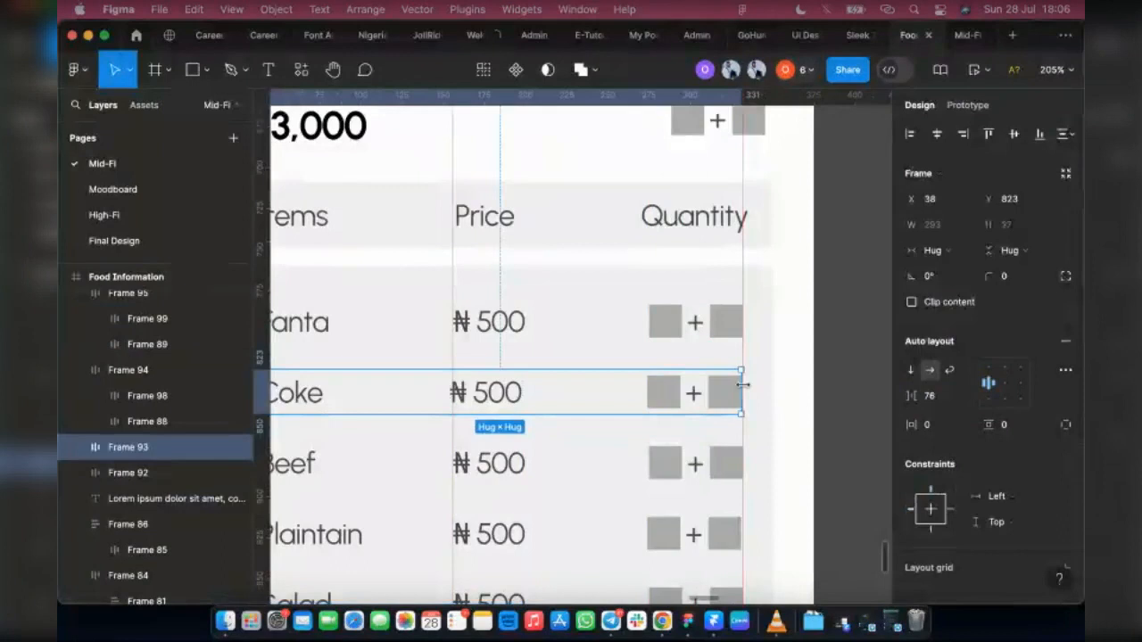
{"action": "scroll", "coordinate": [740, 384], "scroll_direction": "up", "scroll_amount": 5}
{"action": "scroll", "coordinate": [743, 385], "scroll_direction": "up", "scroll_amount": 3}
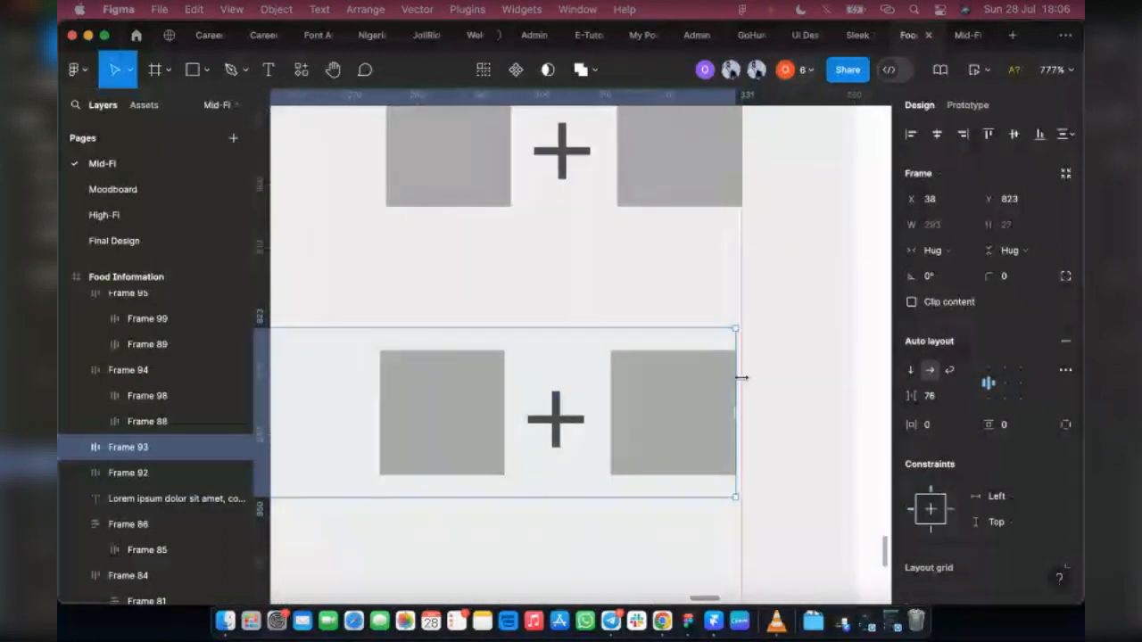
{"action": "left_click_drag", "start_coordinate": [744, 377], "coordinate": [745, 379]}
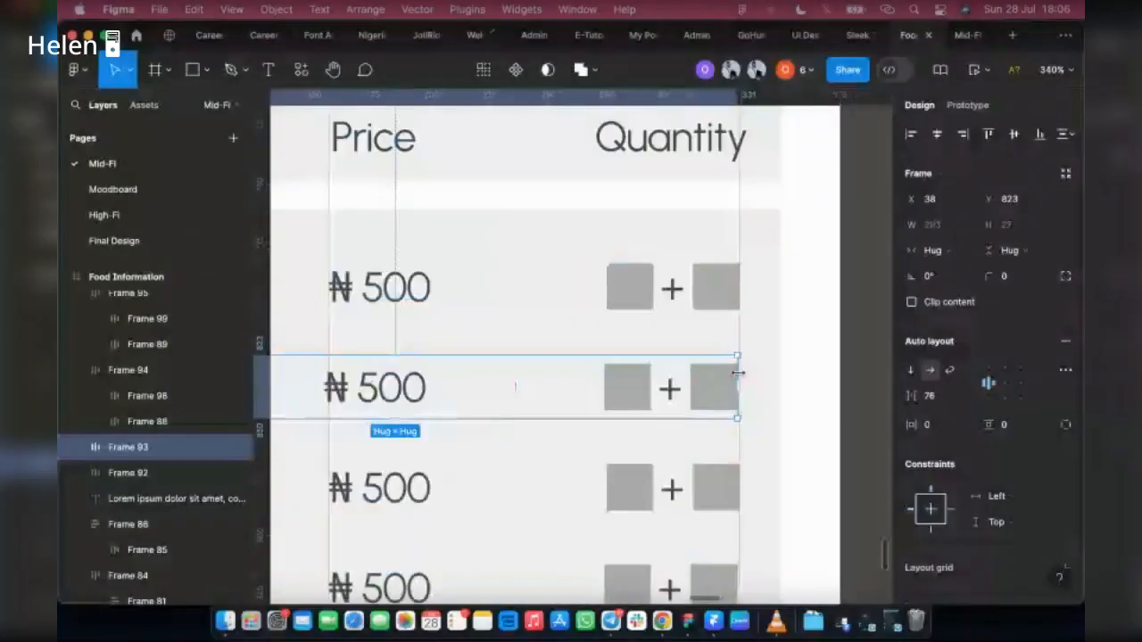
{"action": "scroll", "coordinate": [738, 373], "scroll_direction": "down", "scroll_amount": 3}
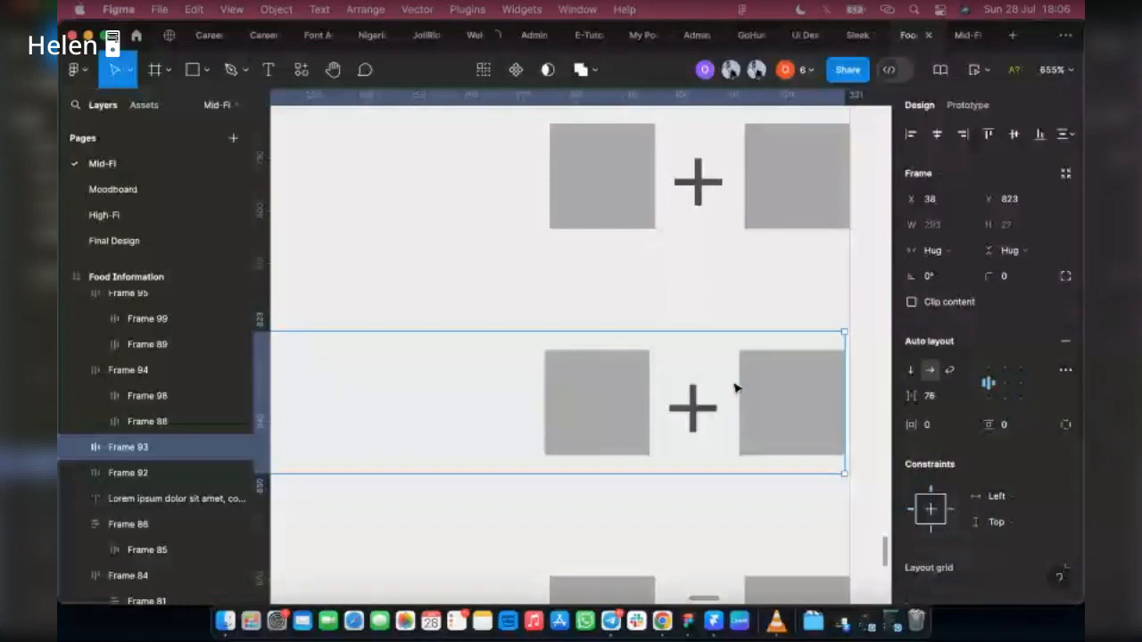
{"action": "scroll", "coordinate": [717, 224], "scroll_direction": "left", "scroll_amount": 3}
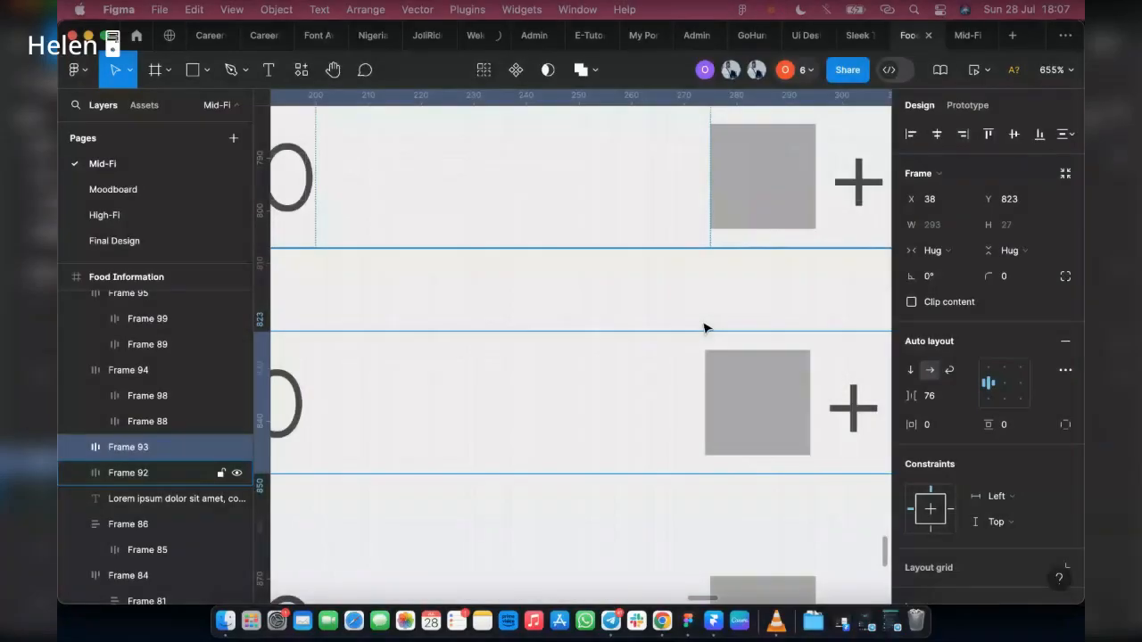
{"action": "scroll", "coordinate": [678, 398], "scroll_direction": "right", "scroll_amount": 4}
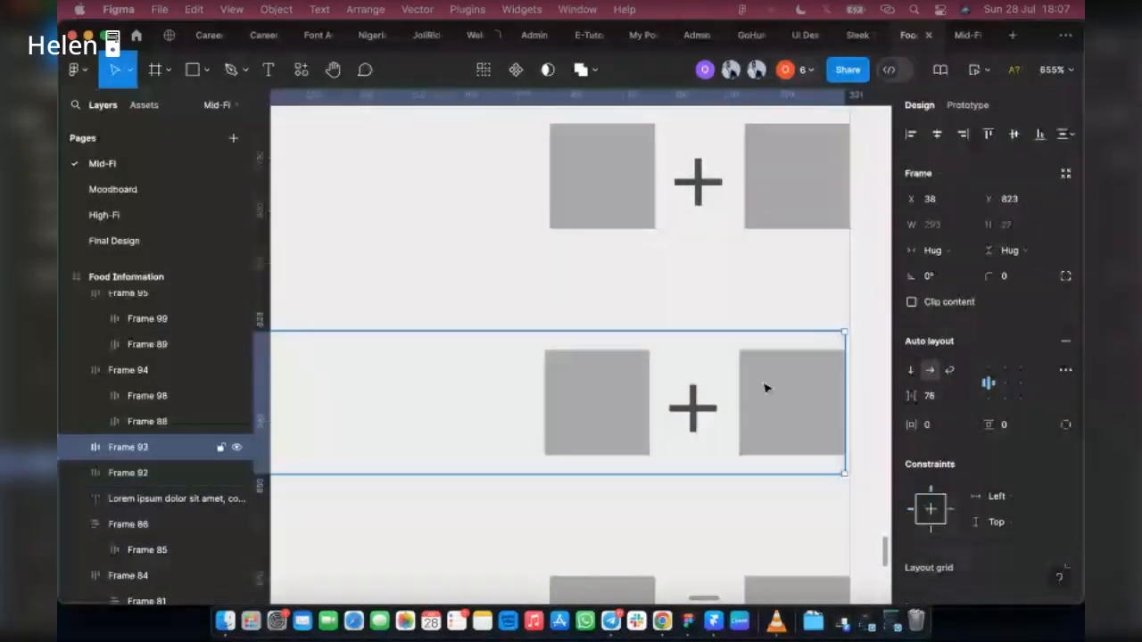
{"action": "left_click", "coordinate": [941, 227]}
{"action": "left_click", "coordinate": [816, 341]}
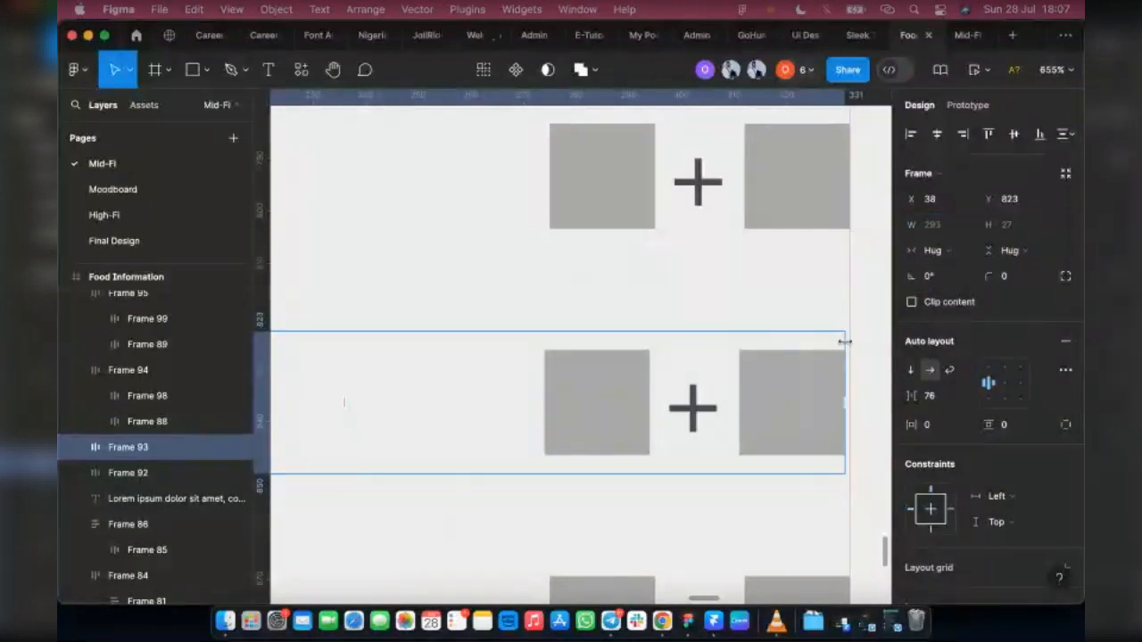
{"action": "left_click_drag", "start_coordinate": [847, 341], "coordinate": [850, 340]}
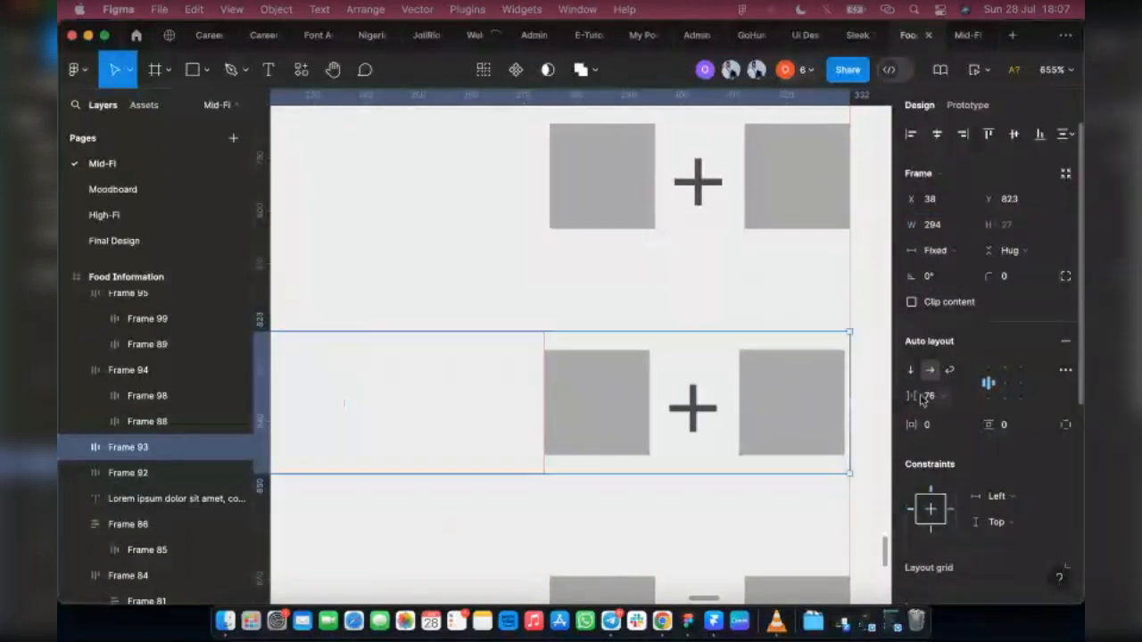
{"action": "scroll", "coordinate": [834, 375], "scroll_direction": "down", "scroll_amount": 5}
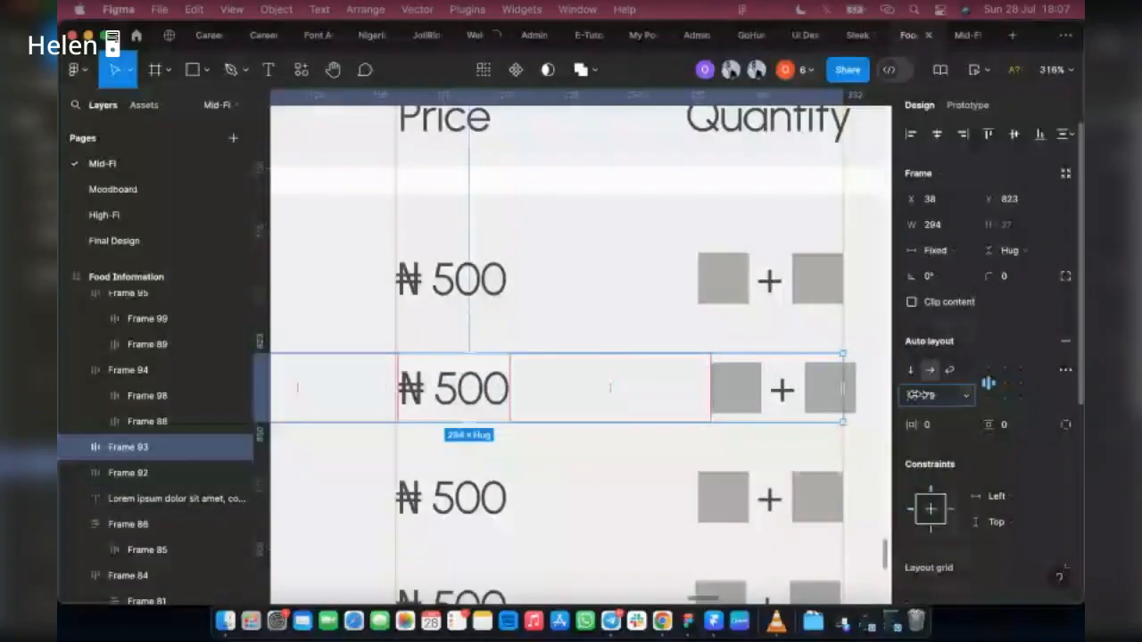
{"action": "left_click_drag", "start_coordinate": [915, 394], "coordinate": [927, 396]}
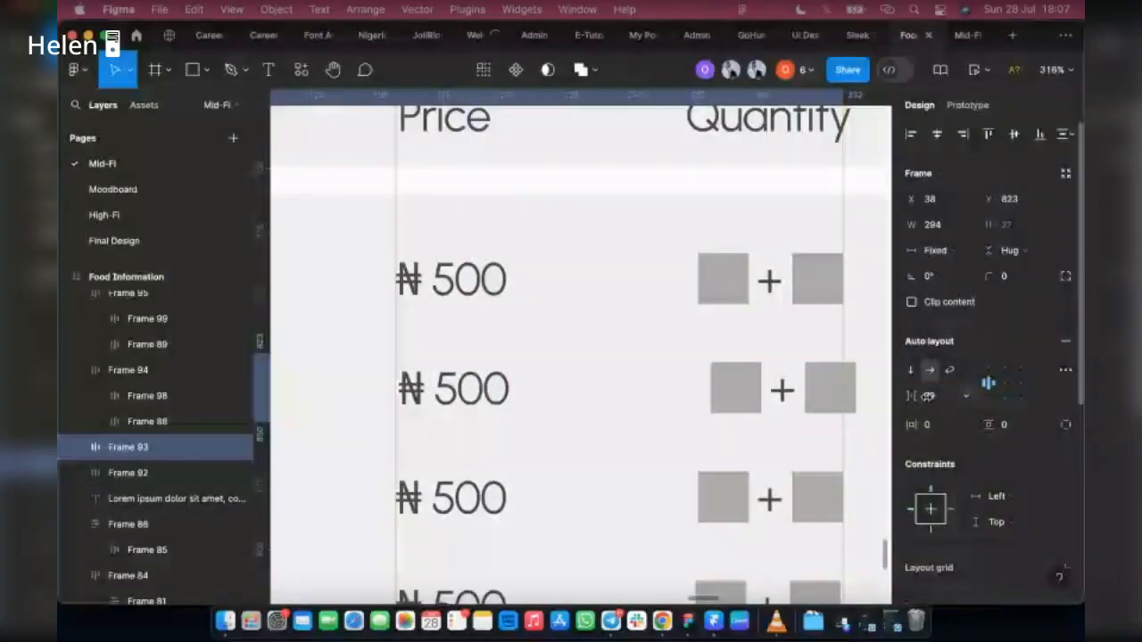
{"action": "left_click", "coordinate": [931, 397]}
{"action": "type", "text": "76"}
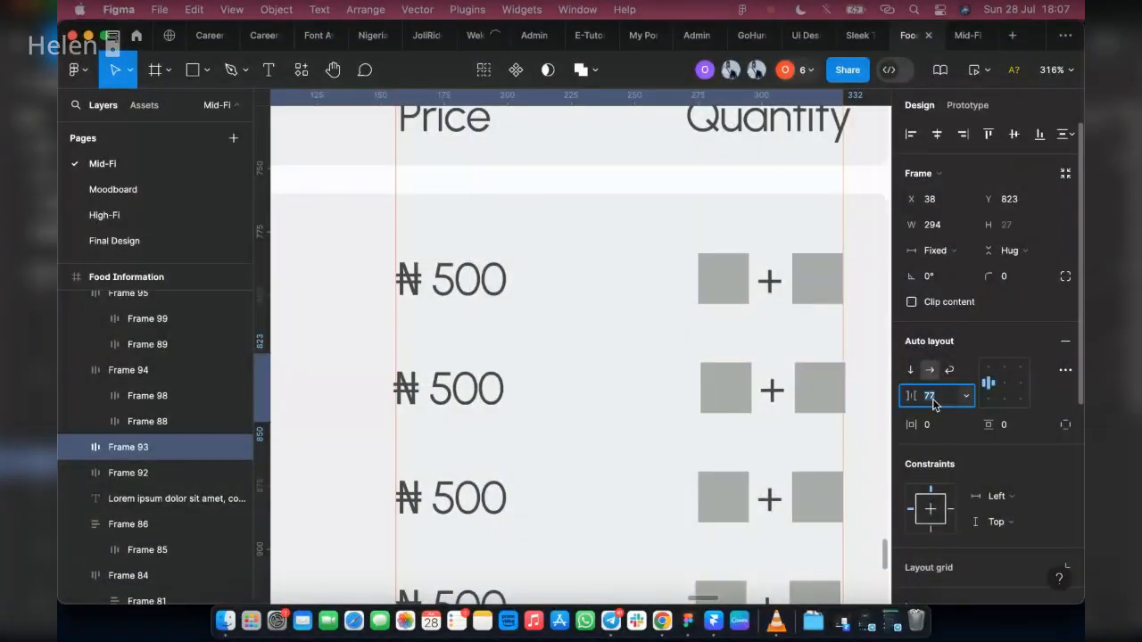
{"action": "key", "text": "Return"}
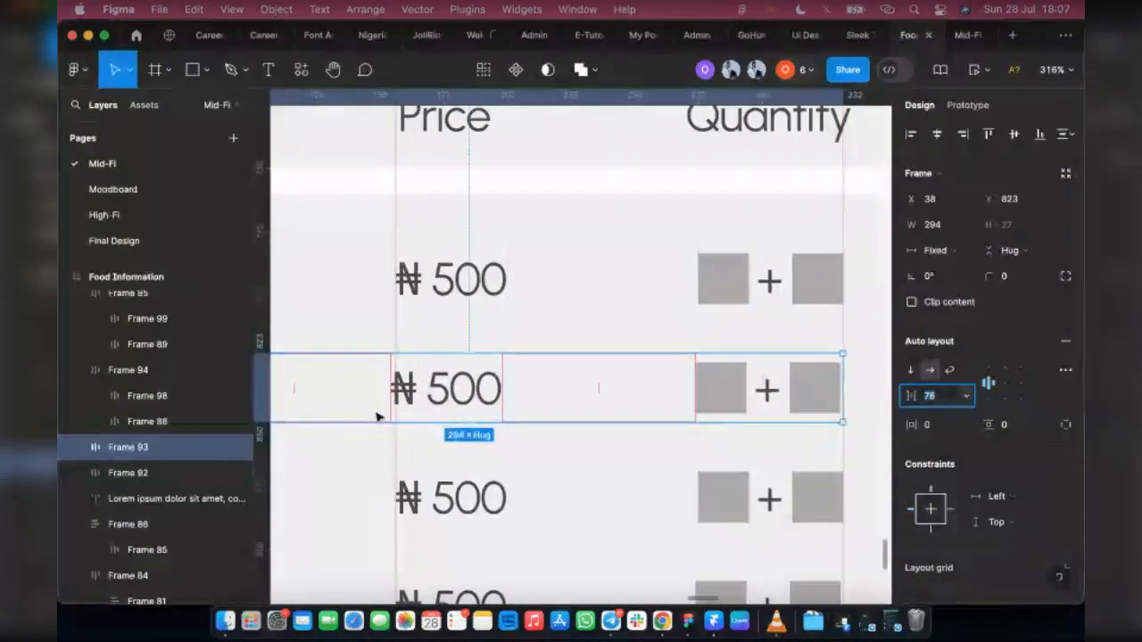
Step: Nest the Coke label and its price in their own auto layout and set the gap between them to 77
{"action": "scroll", "coordinate": [404, 406], "scroll_direction": "left", "scroll_amount": 3}
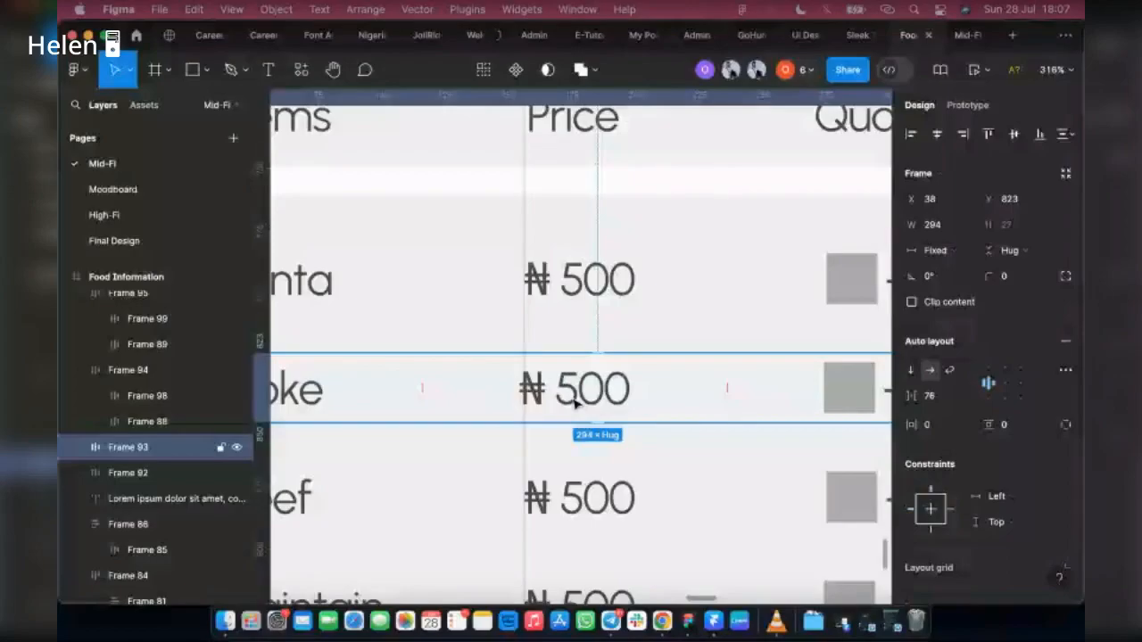
{"action": "left_click", "coordinate": [576, 404]}
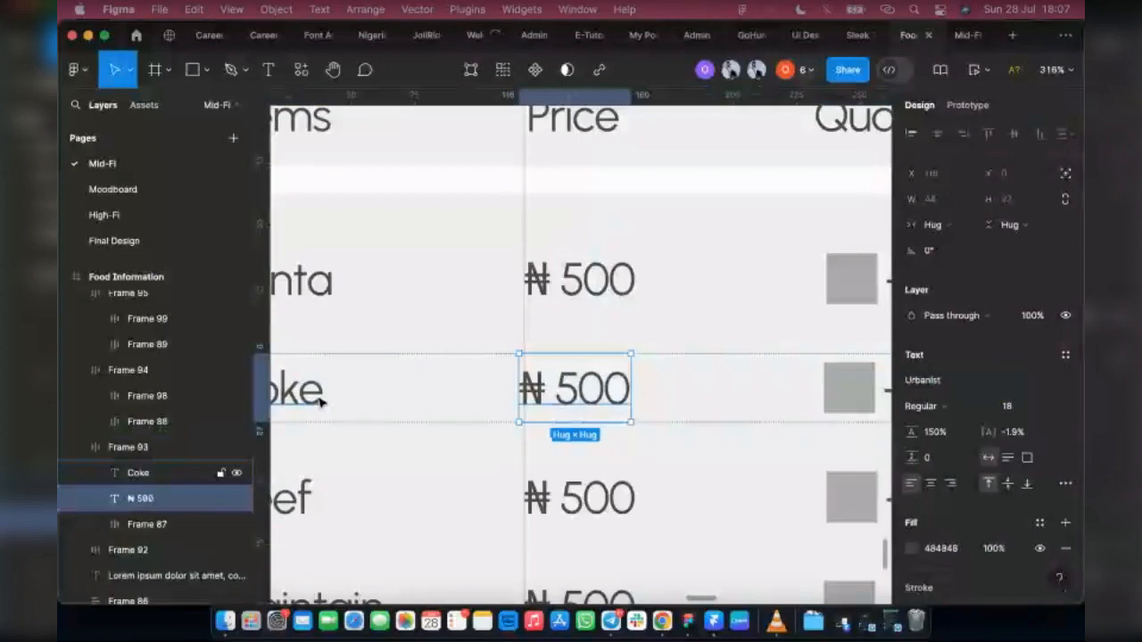
{"action": "left_click", "coordinate": [322, 404], "text": "shift"}
{"action": "key", "text": "shift+a"}
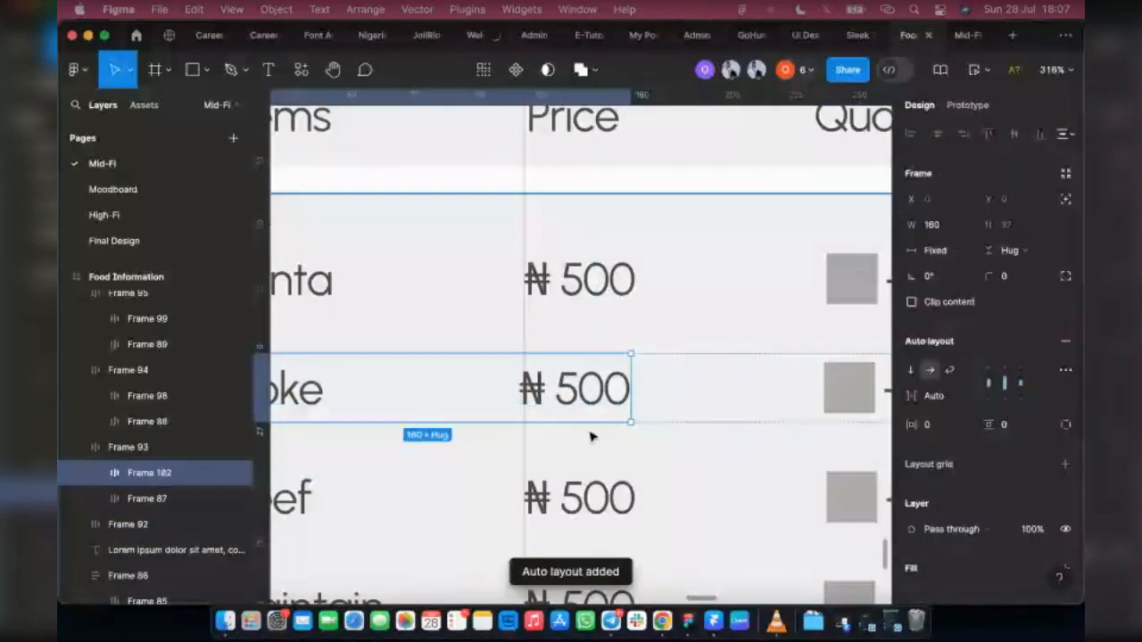
{"action": "left_click", "coordinate": [968, 402]}
{"action": "left_click", "coordinate": [960, 376]}
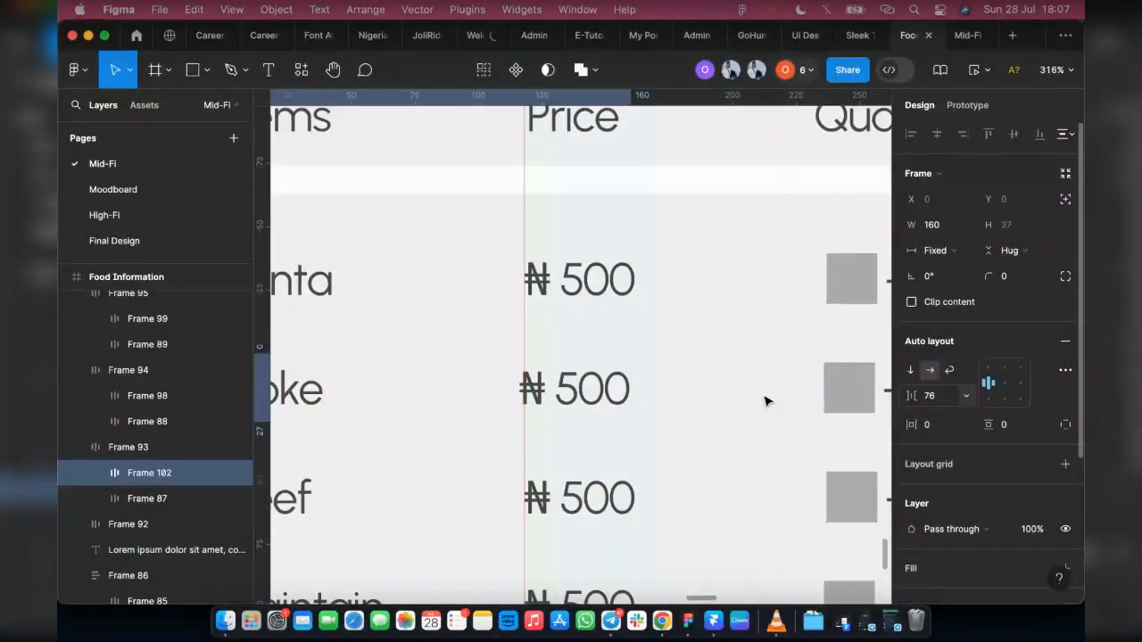
{"action": "left_click", "coordinate": [928, 398]}
{"action": "key", "text": "Up"}
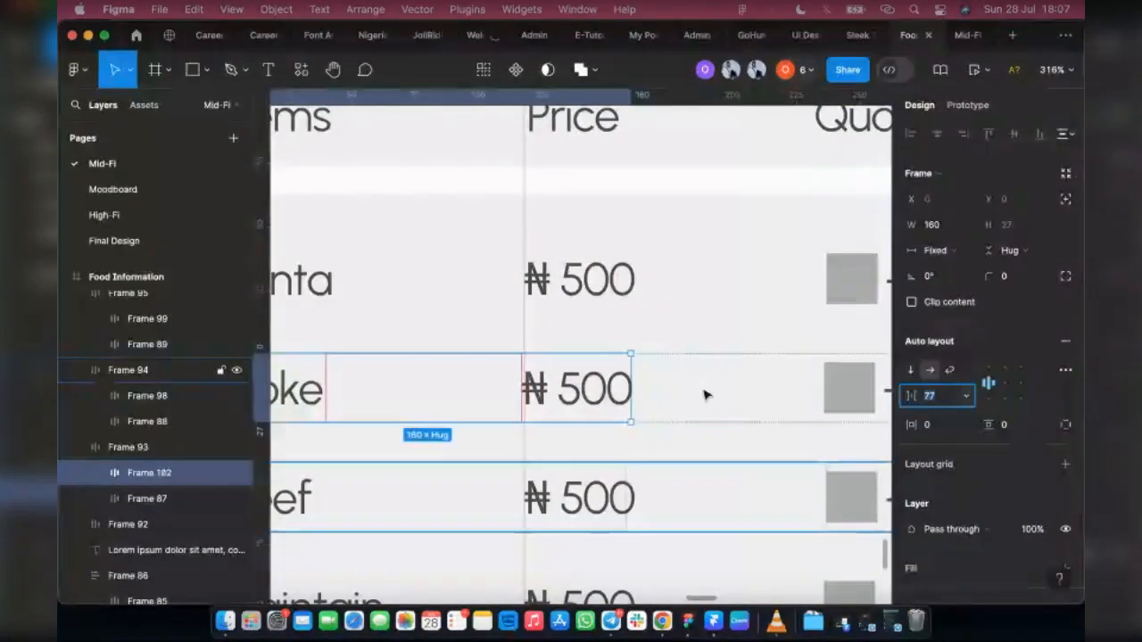
Step: Set the Coke row's gap to 77 so its quantity controls line up with the right-hand guide
{"action": "scroll", "coordinate": [749, 382], "scroll_direction": "right", "scroll_amount": 3}
{"action": "left_click", "coordinate": [749, 382]}
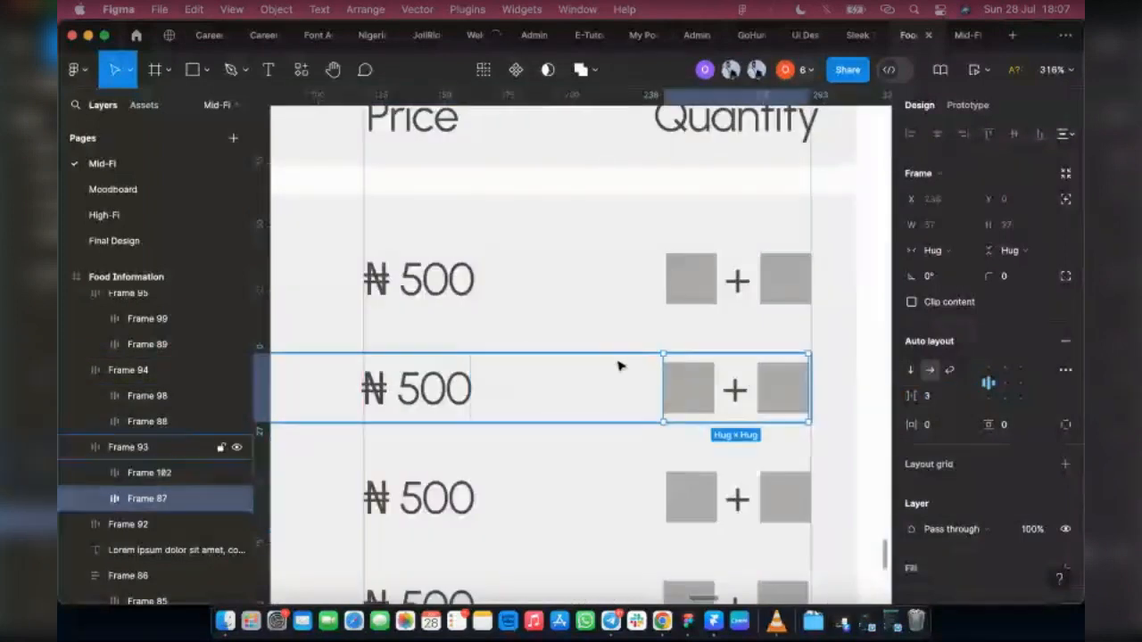
{"action": "left_click", "coordinate": [620, 366]}
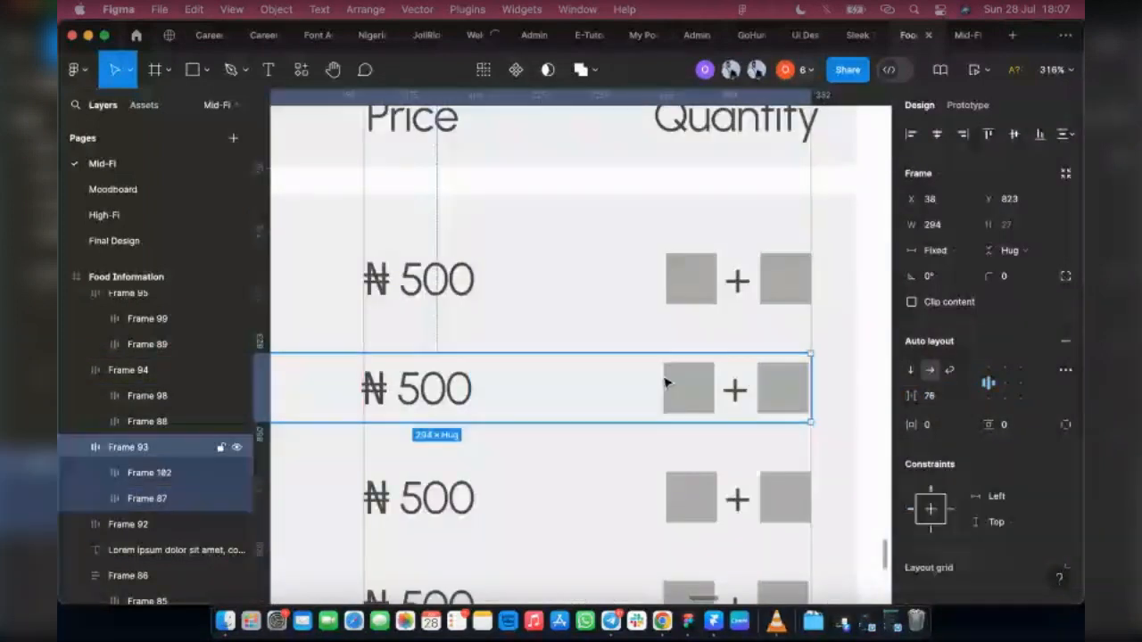
{"action": "left_click", "coordinate": [936, 397]}
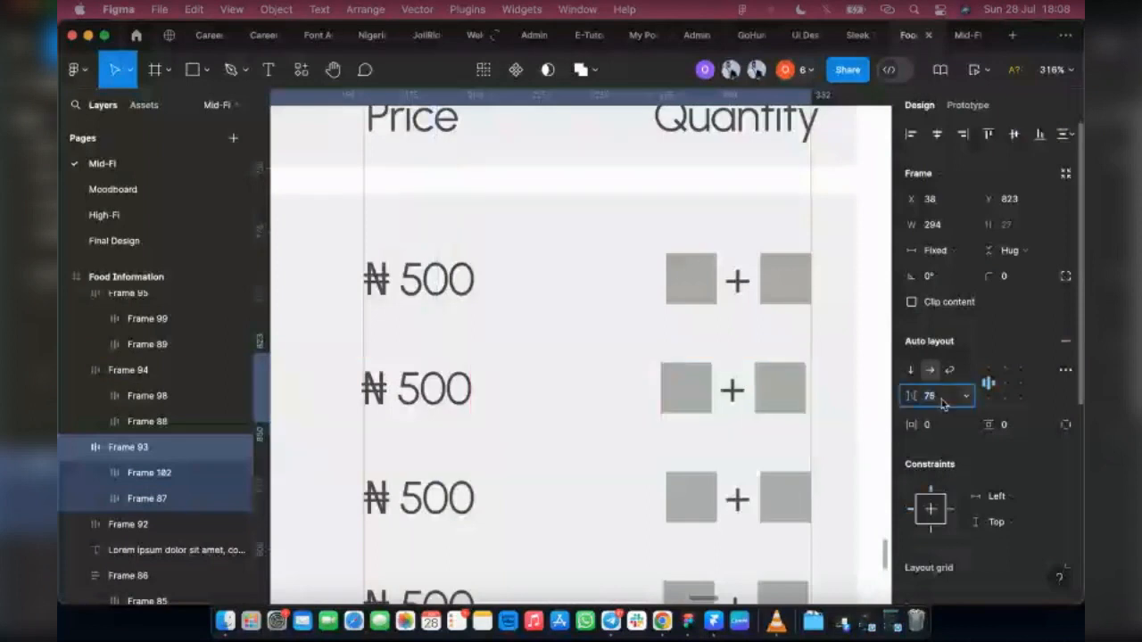
{"action": "key", "text": "Up"}
{"action": "key", "text": "Up"}
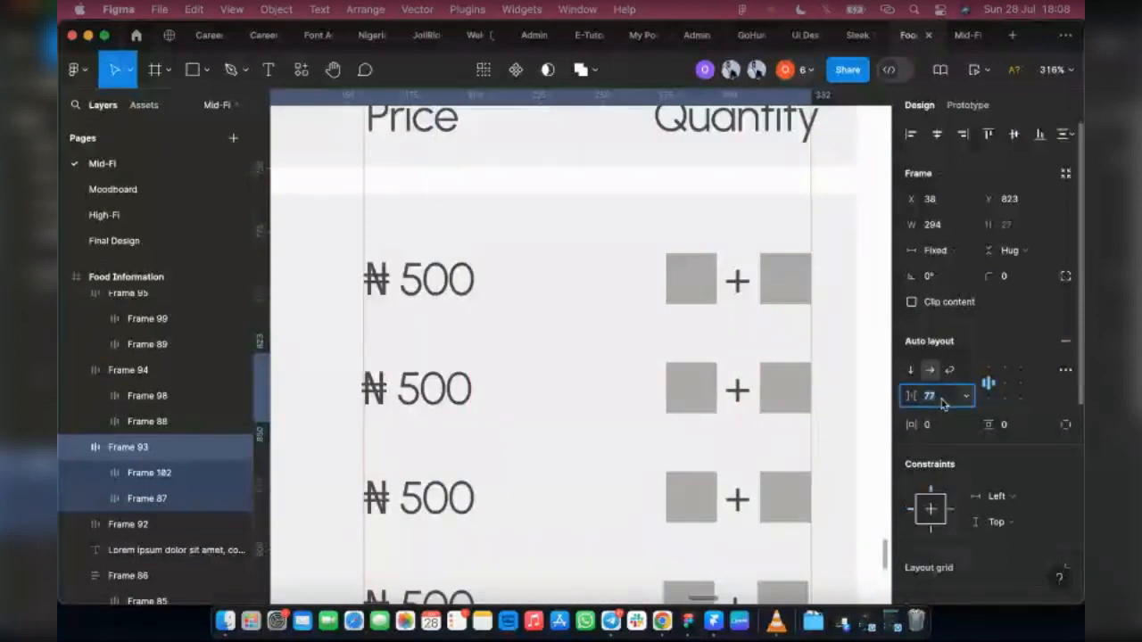
Step: Widen the Plaintain row to 294 so its right edge meets the guide
{"action": "scroll", "coordinate": [792, 561], "scroll_direction": "down", "scroll_amount": 2}
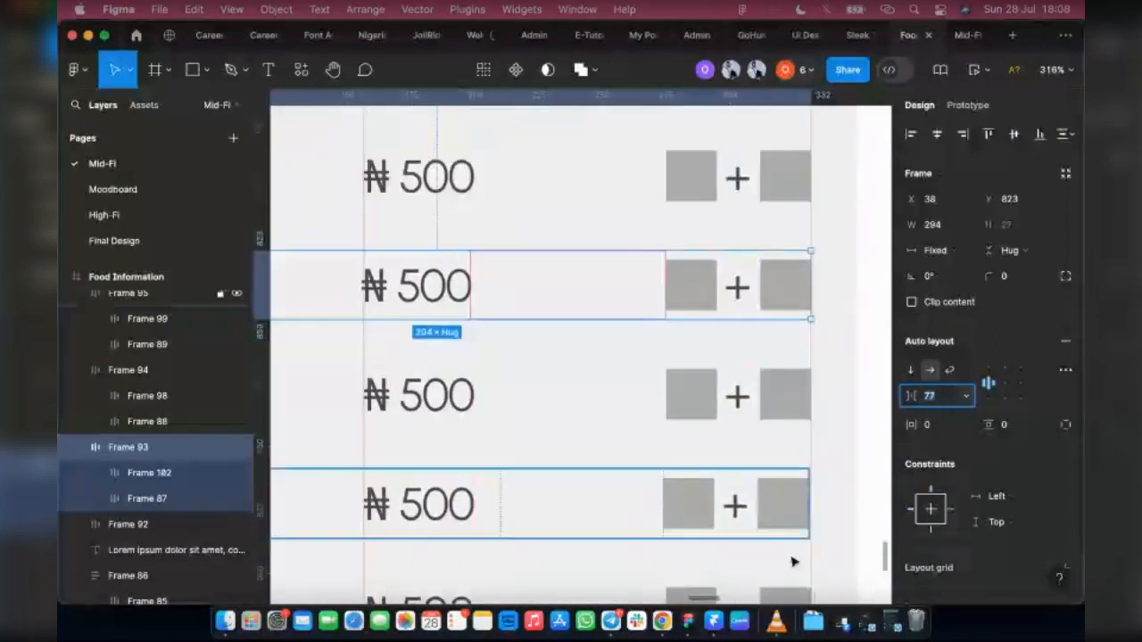
{"action": "left_click", "coordinate": [810, 508]}
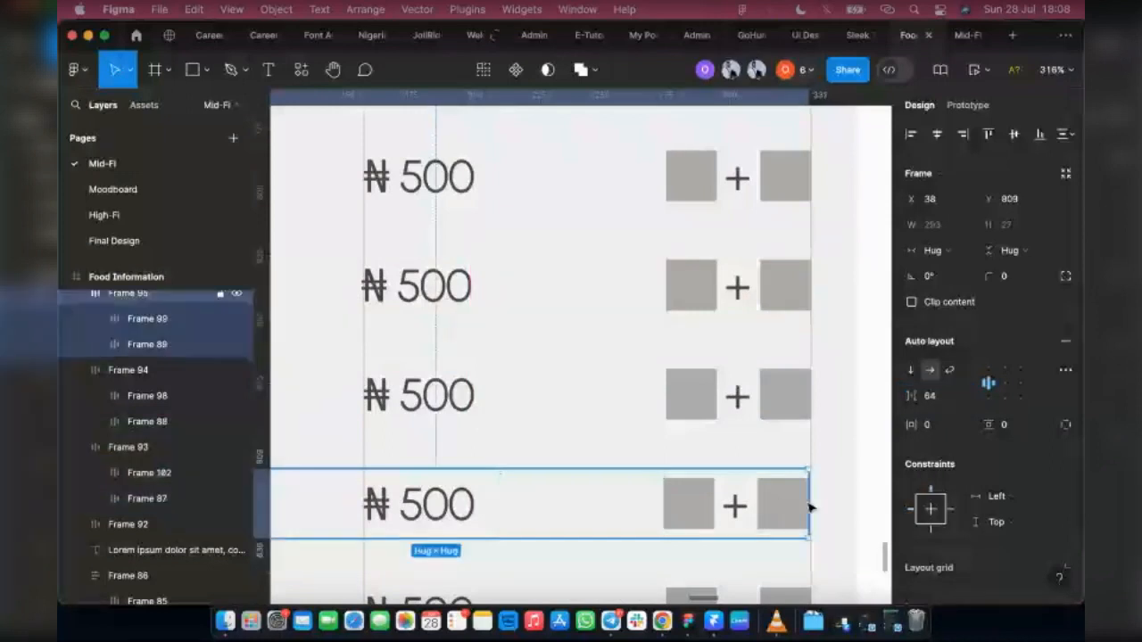
{"action": "scroll", "coordinate": [823, 498], "scroll_direction": "up", "scroll_amount": 5}
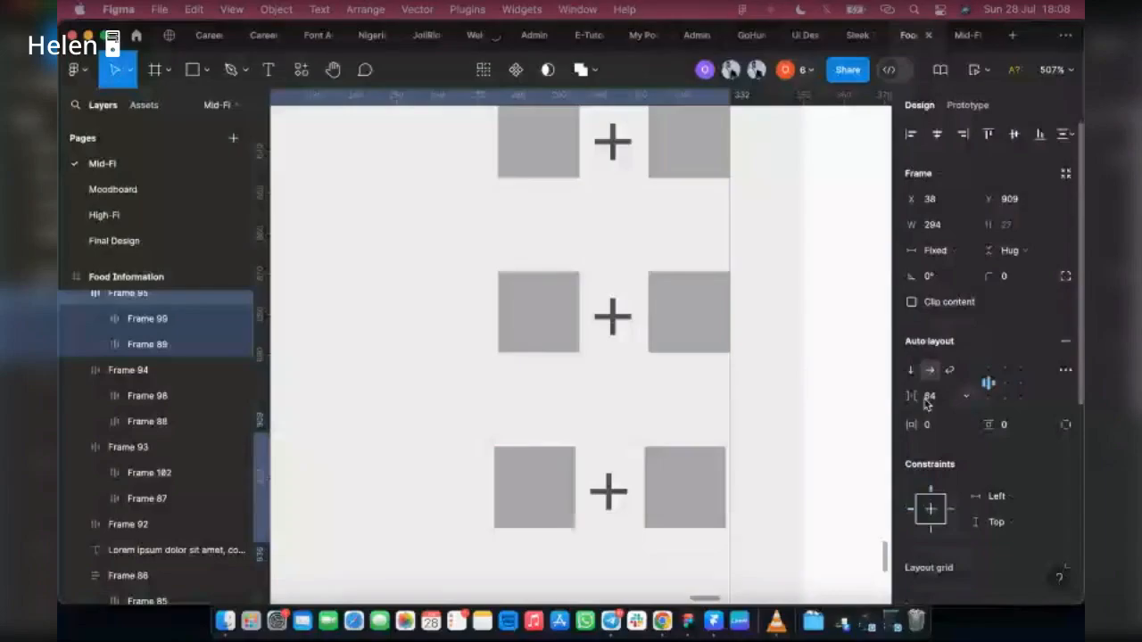
Step: Set the Plaintain row's auto layout gap to 65 so its quantity controls end at the guide
{"action": "key", "text": "Down"}
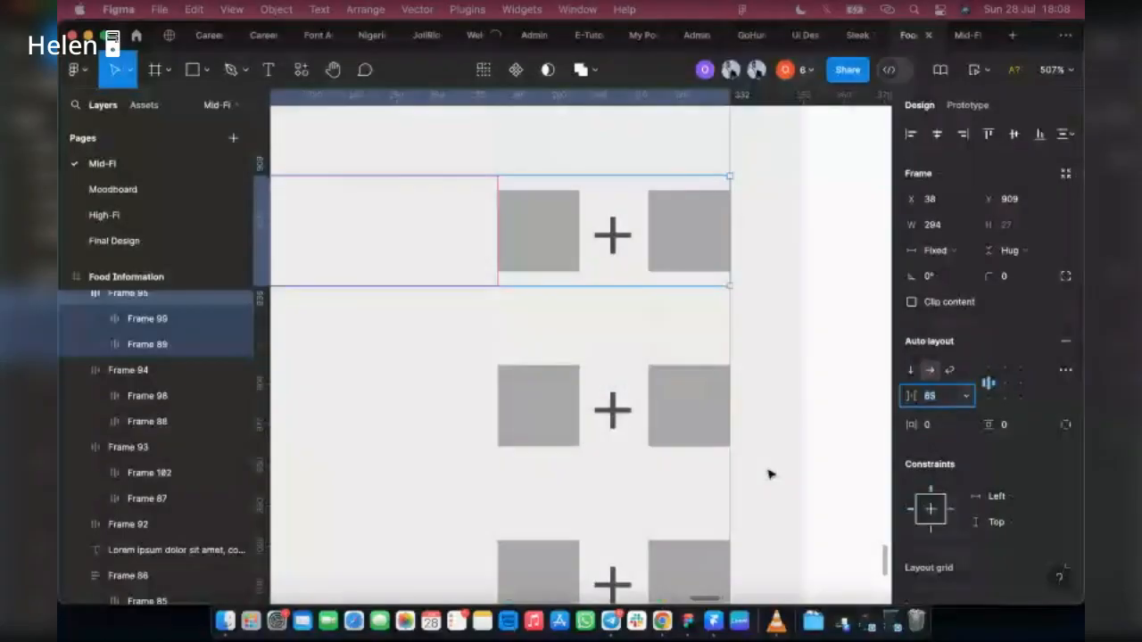
Step: Stack all six item rows, from Fanta to Beer, in one vertical auto layout
{"action": "scroll", "coordinate": [771, 474], "scroll_direction": "down", "scroll_amount": 10}
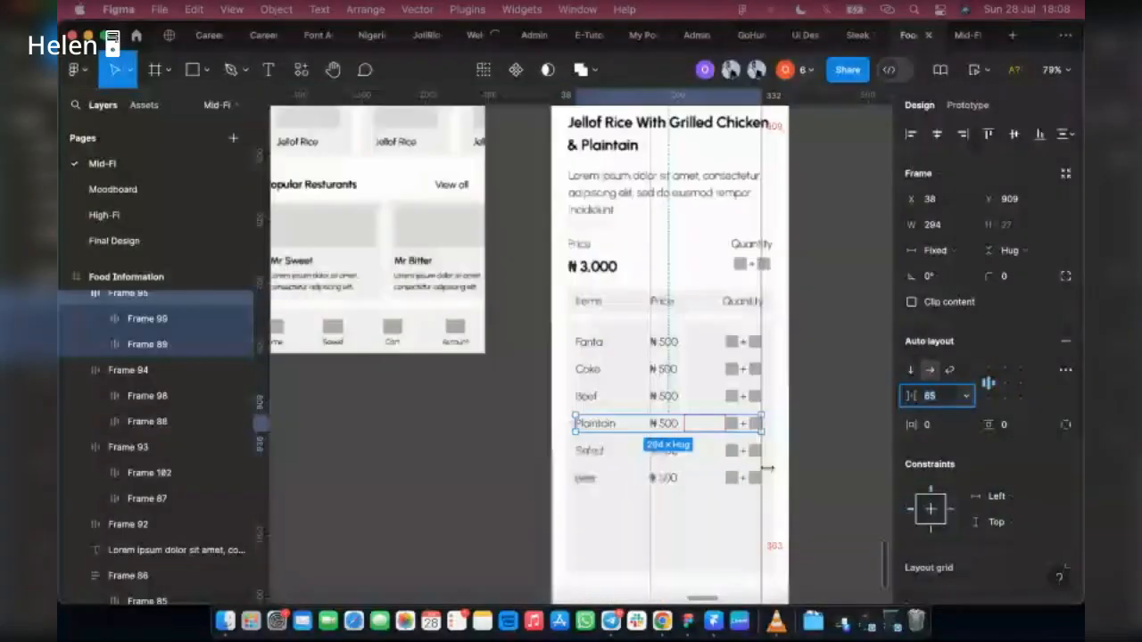
{"action": "left_click", "coordinate": [596, 345]}
{"action": "left_click", "coordinate": [589, 369], "text": "shift"}
{"action": "left_click", "coordinate": [589, 396], "text": "shift"}
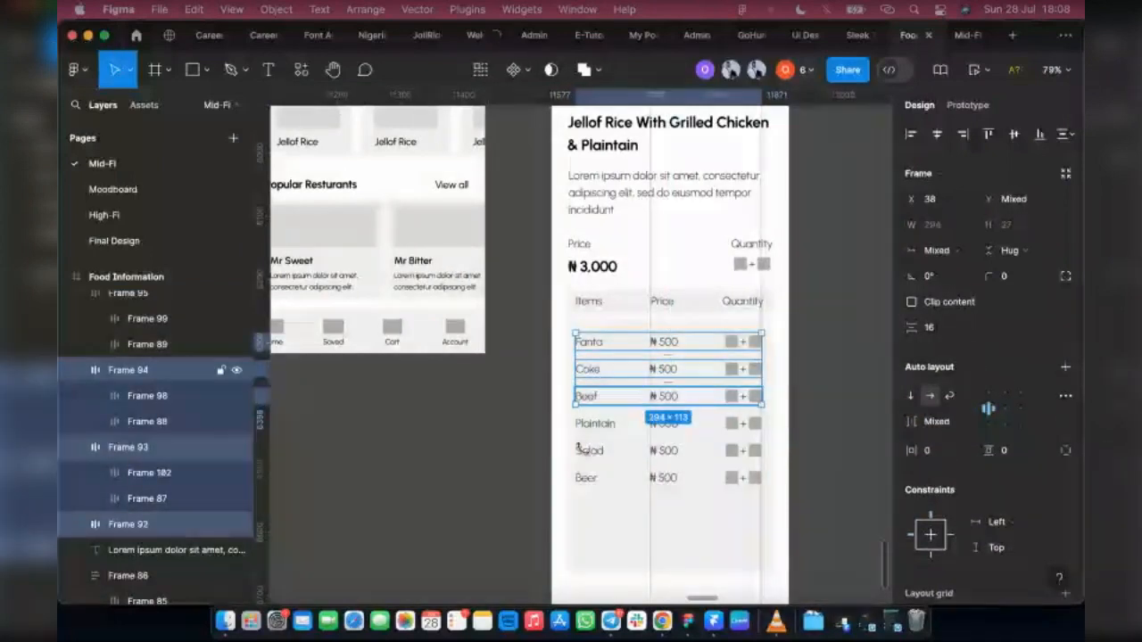
{"action": "left_click", "coordinate": [578, 449], "text": "shift"}
{"action": "left_click", "coordinate": [576, 479], "text": "shift"}
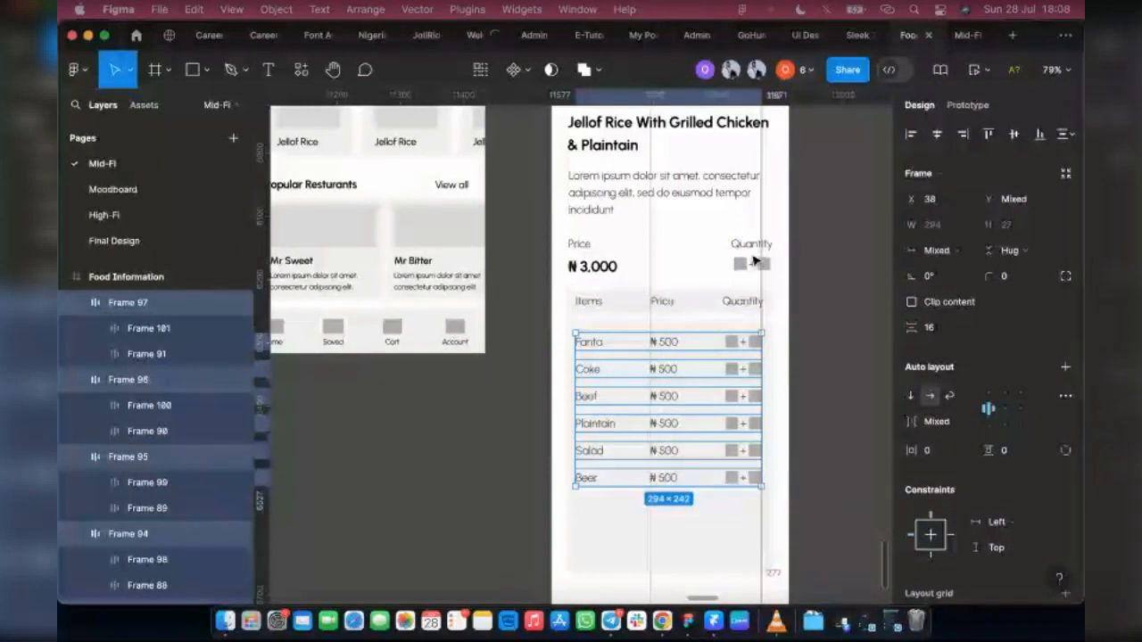
{"action": "key", "text": "shift+a"}
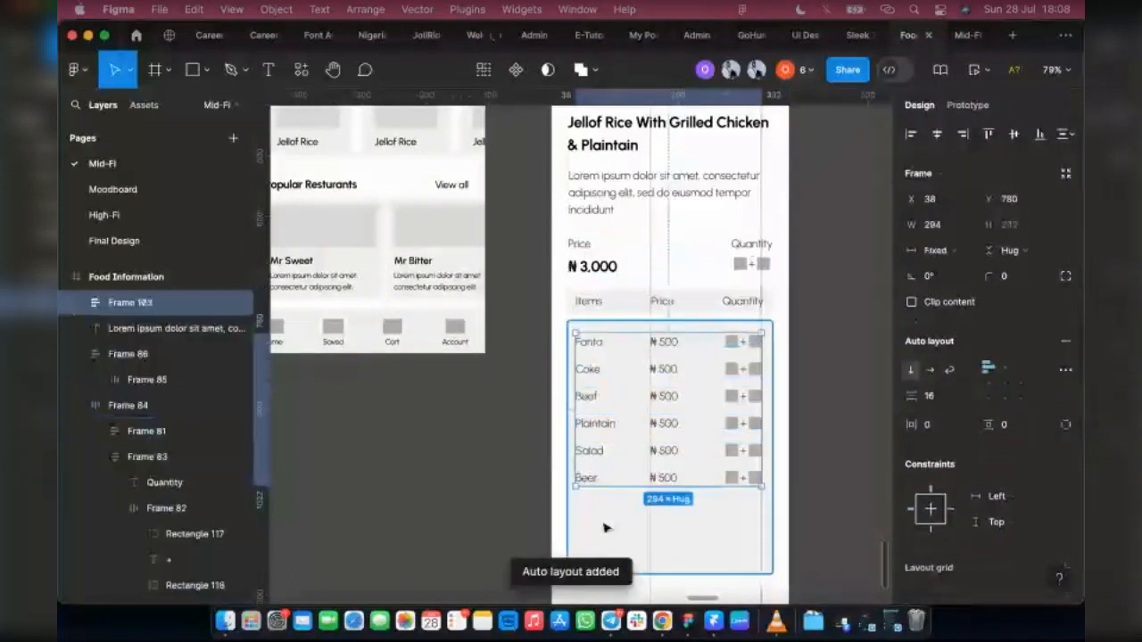
Step: Combine the item list with its grey background in an auto layout and shorten that card to a height of 290
{"action": "left_click", "coordinate": [603, 526]}
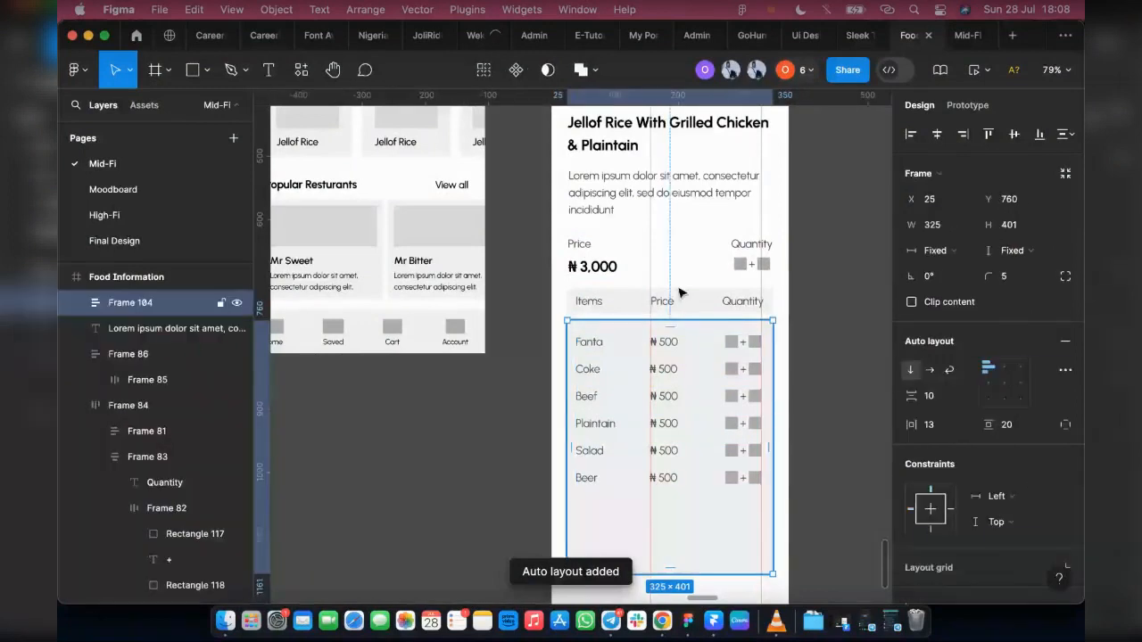
{"action": "left_click_drag", "start_coordinate": [659, 575], "coordinate": [655, 527]}
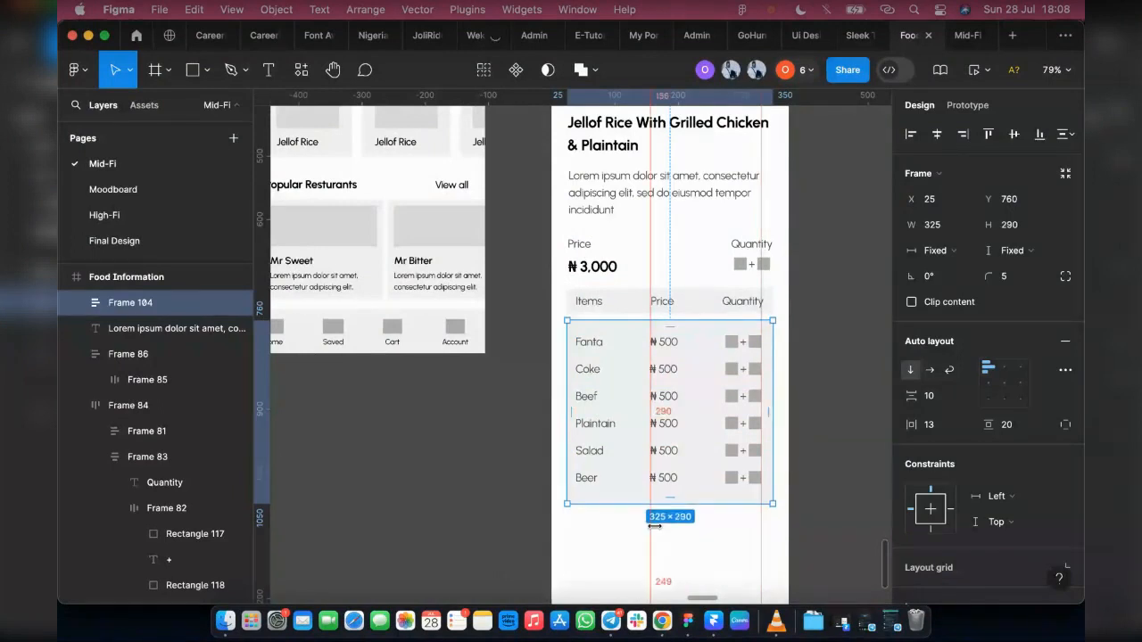
Step: Remove both vertical alignment guides from the Food Information screen
{"action": "left_click_drag", "start_coordinate": [391, 512], "coordinate": [262, 513]}
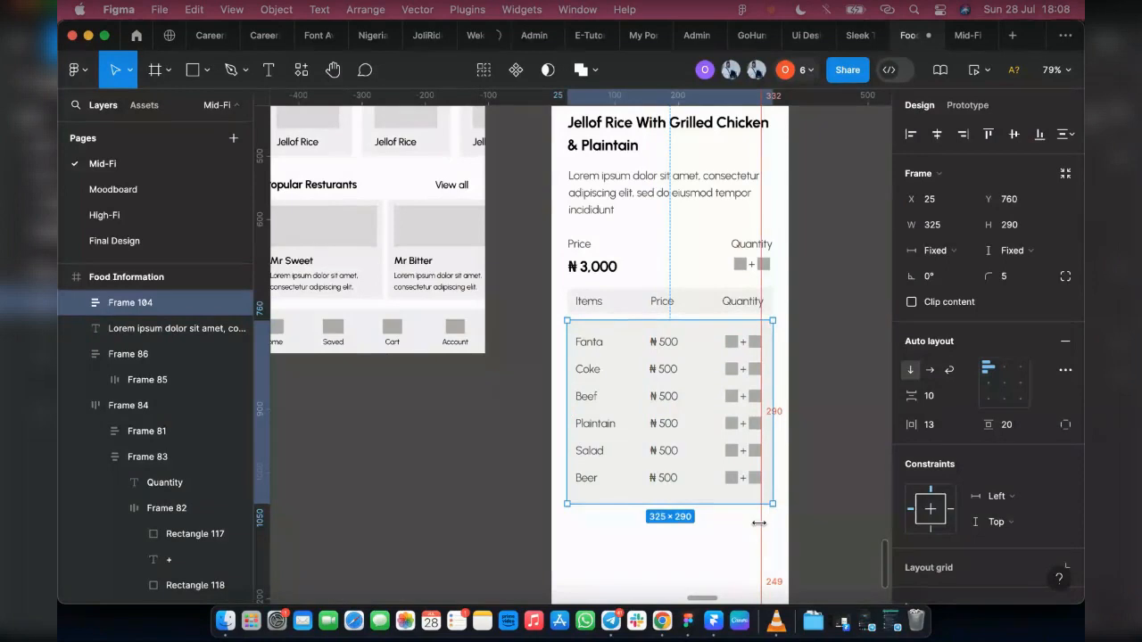
{"action": "left_click", "coordinate": [760, 524]}
{"action": "key", "text": "Delete"}
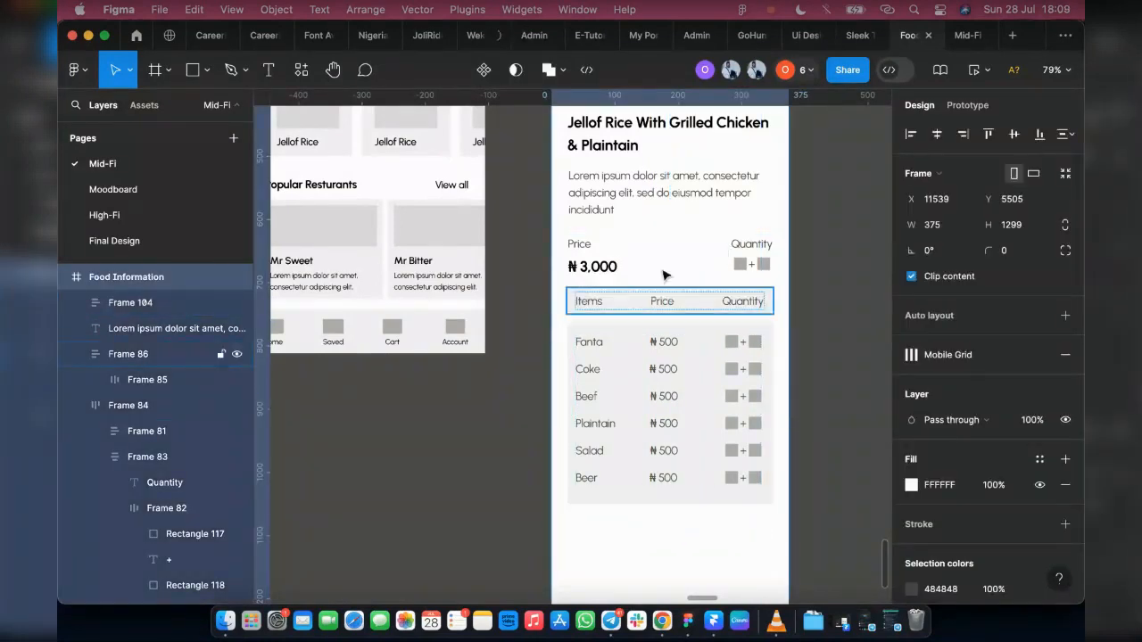
Step: Review the Food Information screen's layout from the header image down to the Add to Cart area
{"action": "scroll", "coordinate": [660, 392], "scroll_direction": "down", "scroll_amount": 5}
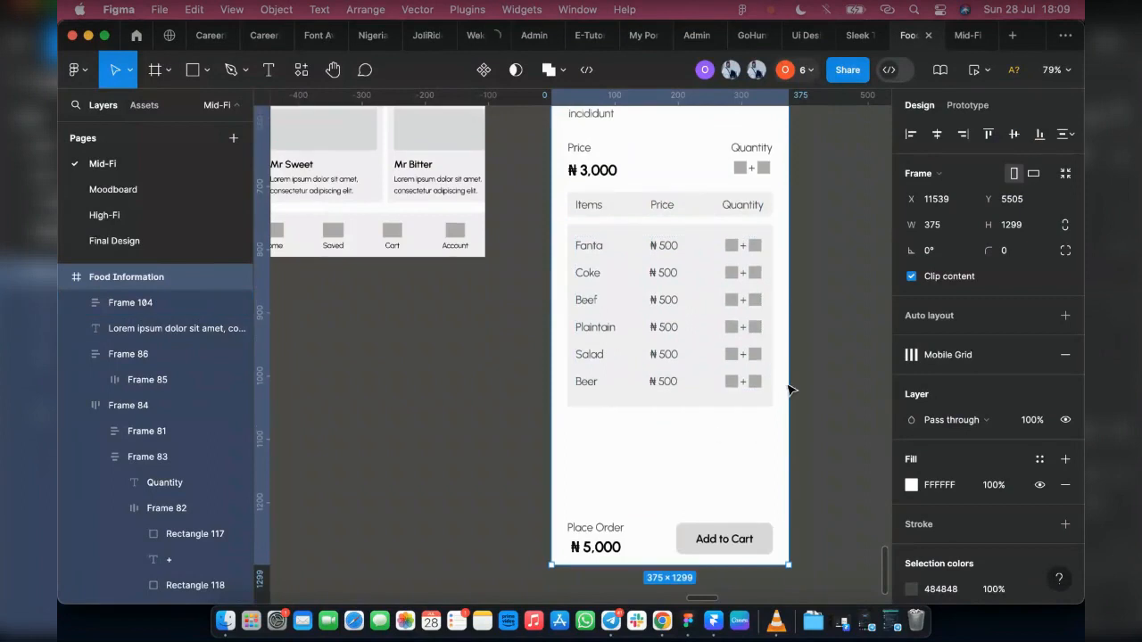
{"action": "scroll", "coordinate": [696, 355], "scroll_direction": "up", "scroll_amount": 12}
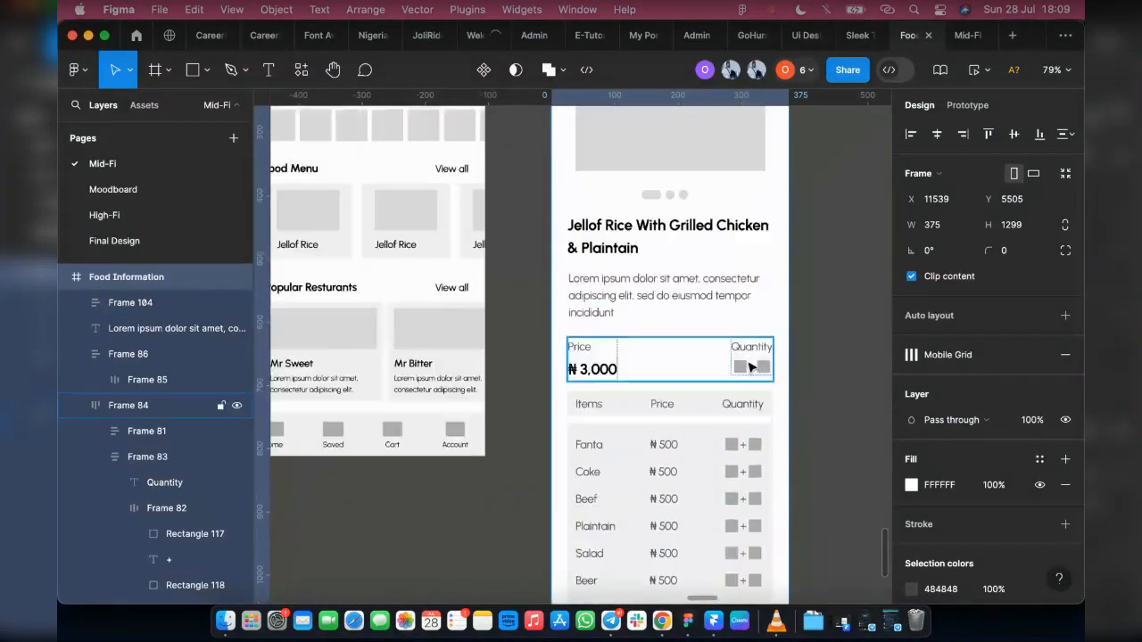
{"action": "scroll", "coordinate": [704, 322], "scroll_direction": "up", "scroll_amount": 3}
{"action": "scroll", "coordinate": [730, 326], "scroll_direction": "up", "scroll_amount": 3}
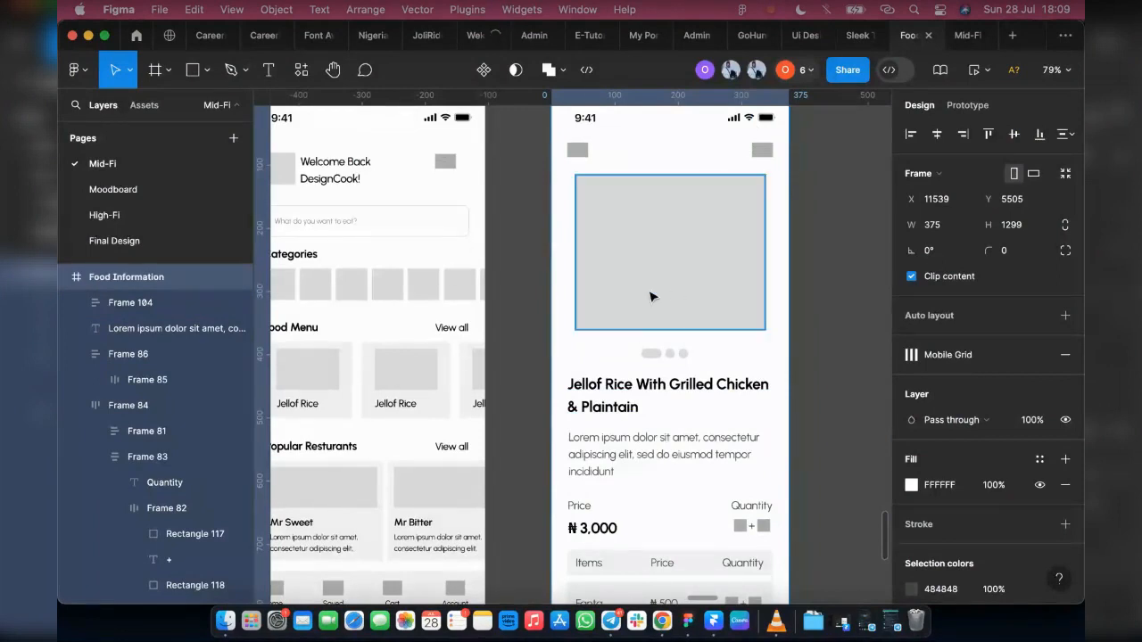
{"action": "scroll", "coordinate": [640, 212], "scroll_direction": "down", "scroll_amount": 5}
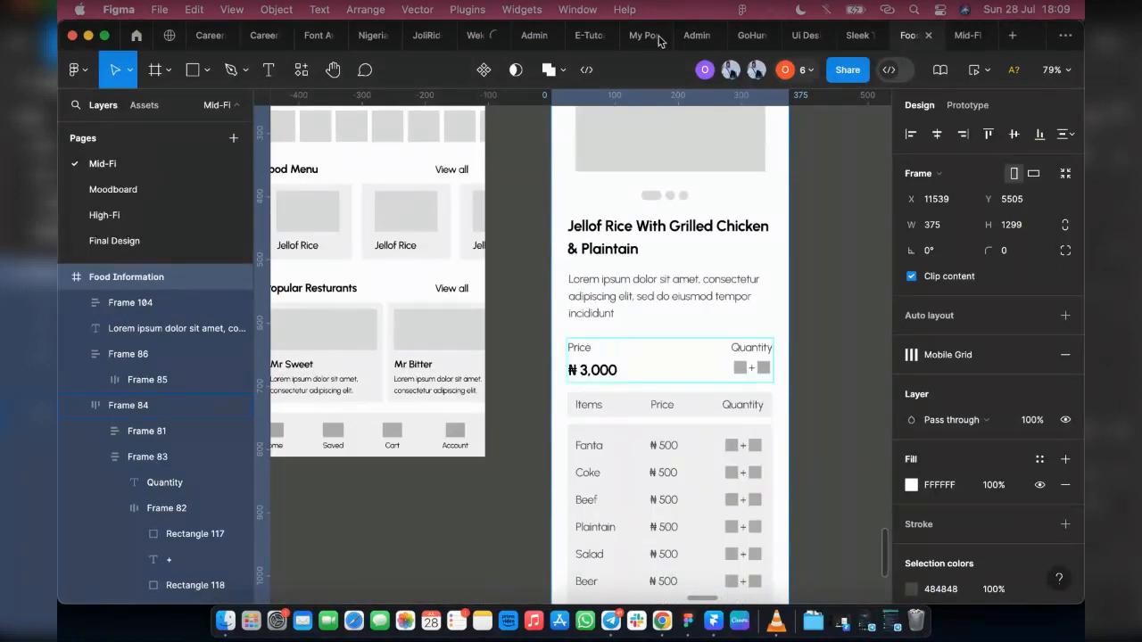
{"action": "scroll", "coordinate": [499, 96], "scroll_direction": "up", "scroll_amount": 3}
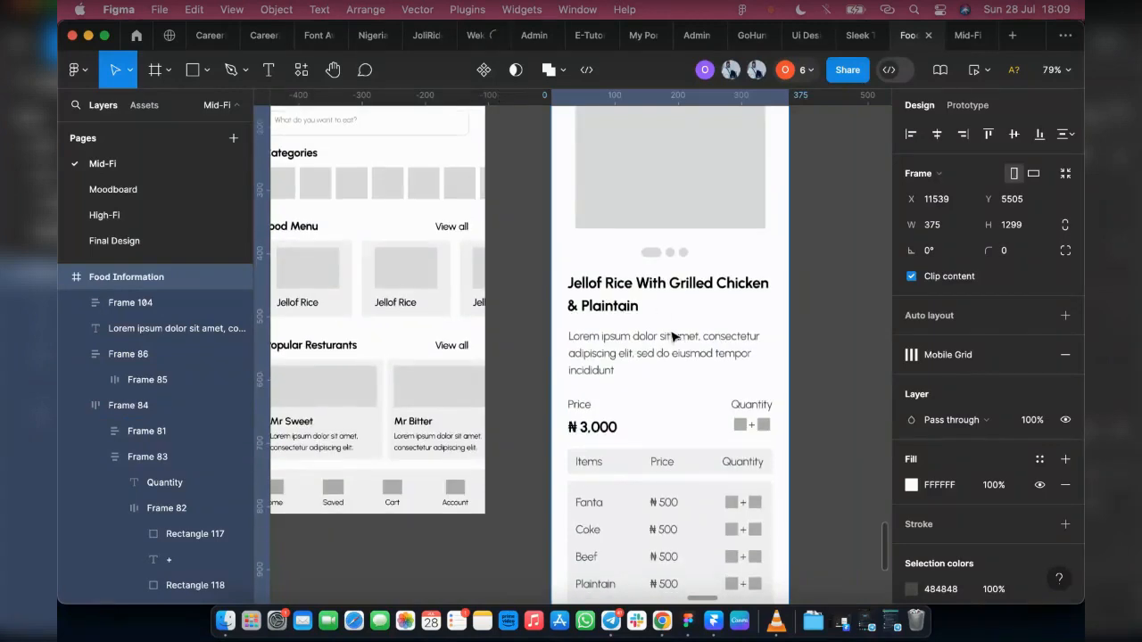
Step: Move the Place Order bar up to Y 1073, just below the items card
{"action": "scroll", "coordinate": [619, 425], "scroll_direction": "down", "scroll_amount": 8}
{"action": "scroll", "coordinate": [604, 532], "scroll_direction": "down", "scroll_amount": 5}
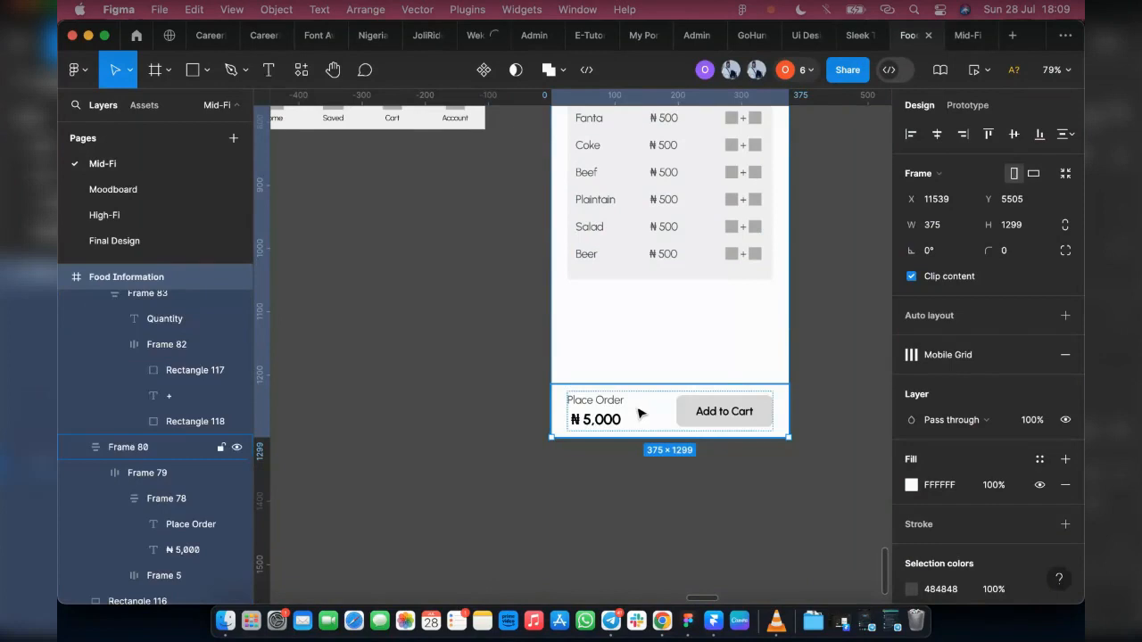
{"action": "left_click", "coordinate": [639, 413]}
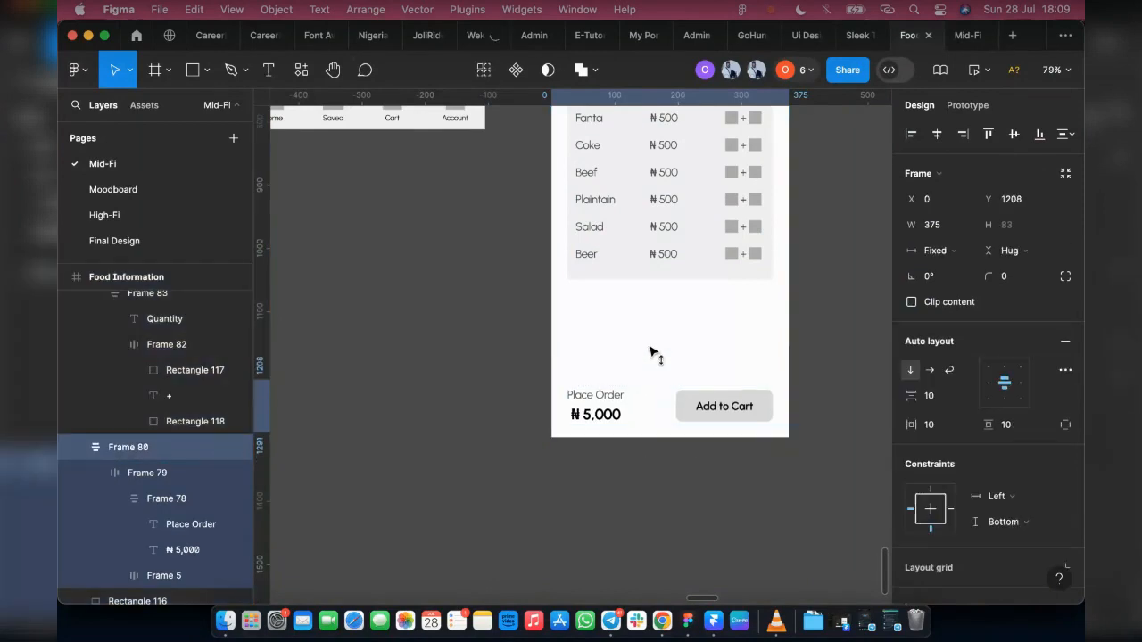
{"action": "left_click_drag", "start_coordinate": [650, 353], "coordinate": [655, 324]}
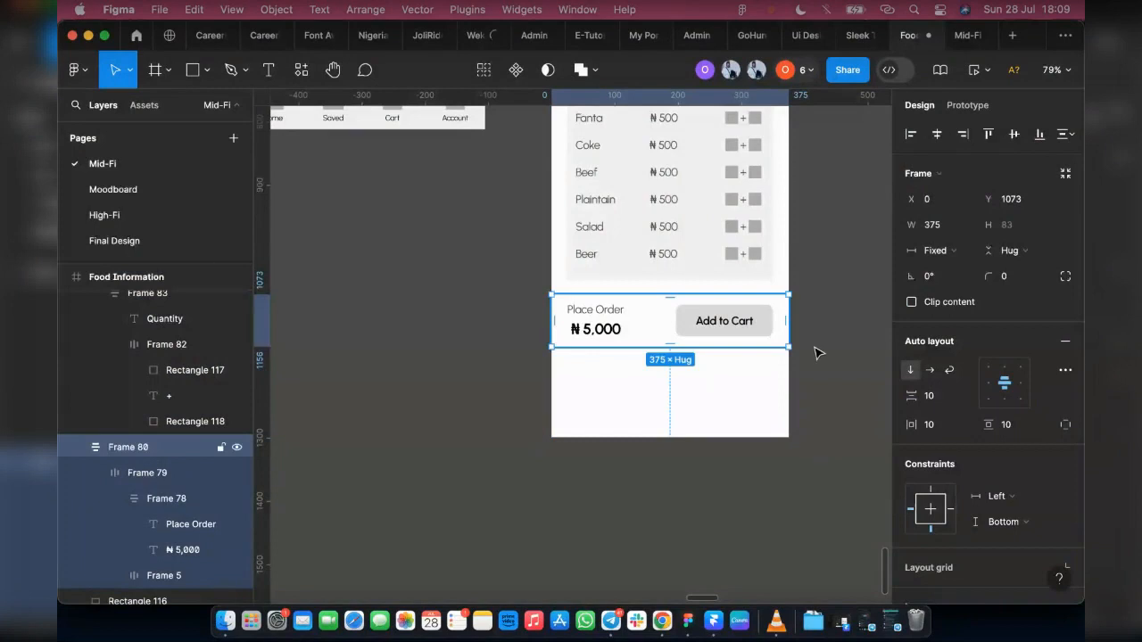
Step: Stack the image placeholder and its pagination dots in an auto layout, and nest that with the dish title in another
{"action": "scroll", "coordinate": [816, 351], "scroll_direction": "up", "scroll_amount": 3}
{"action": "scroll", "coordinate": [816, 353], "scroll_direction": "up", "scroll_amount": 1}
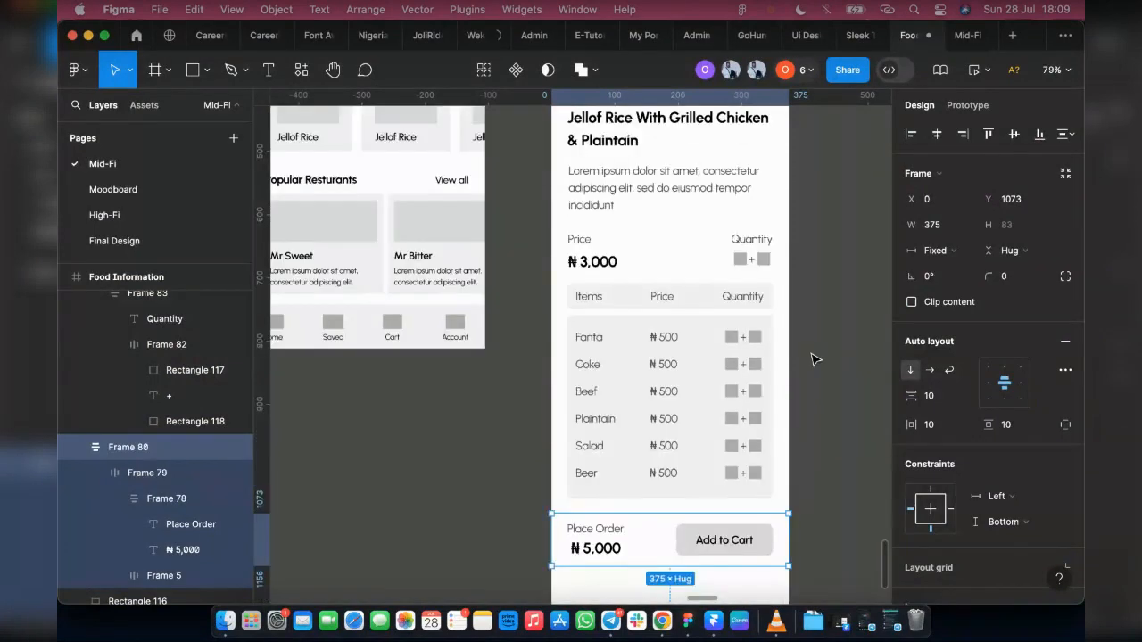
{"action": "scroll", "coordinate": [814, 358], "scroll_direction": "up", "scroll_amount": 2}
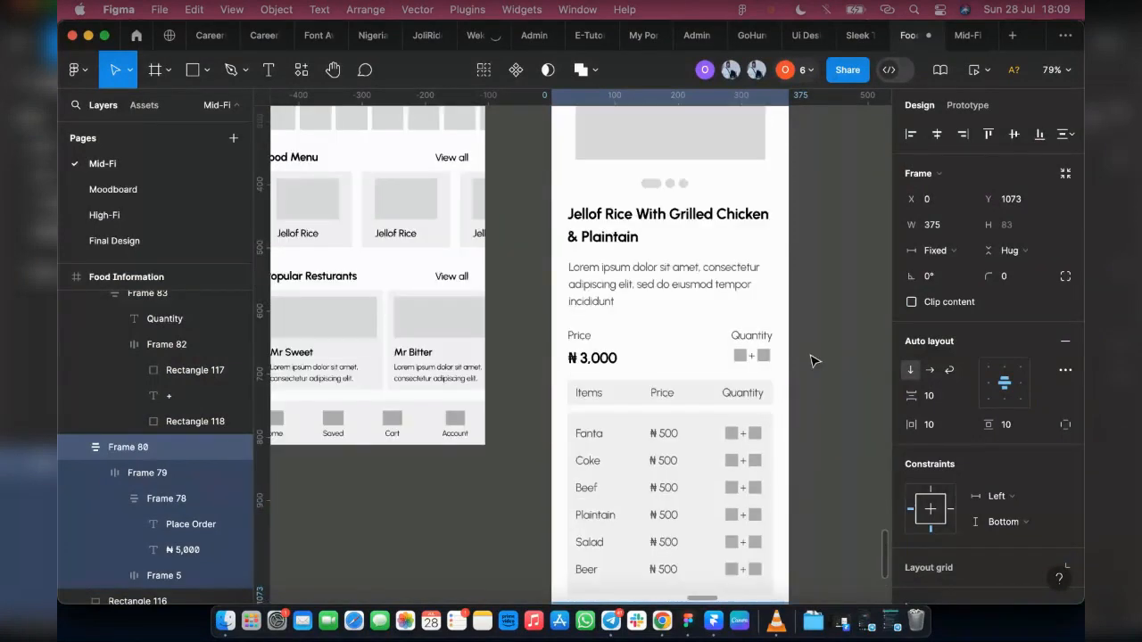
{"action": "scroll", "coordinate": [813, 360], "scroll_direction": "up", "scroll_amount": 2}
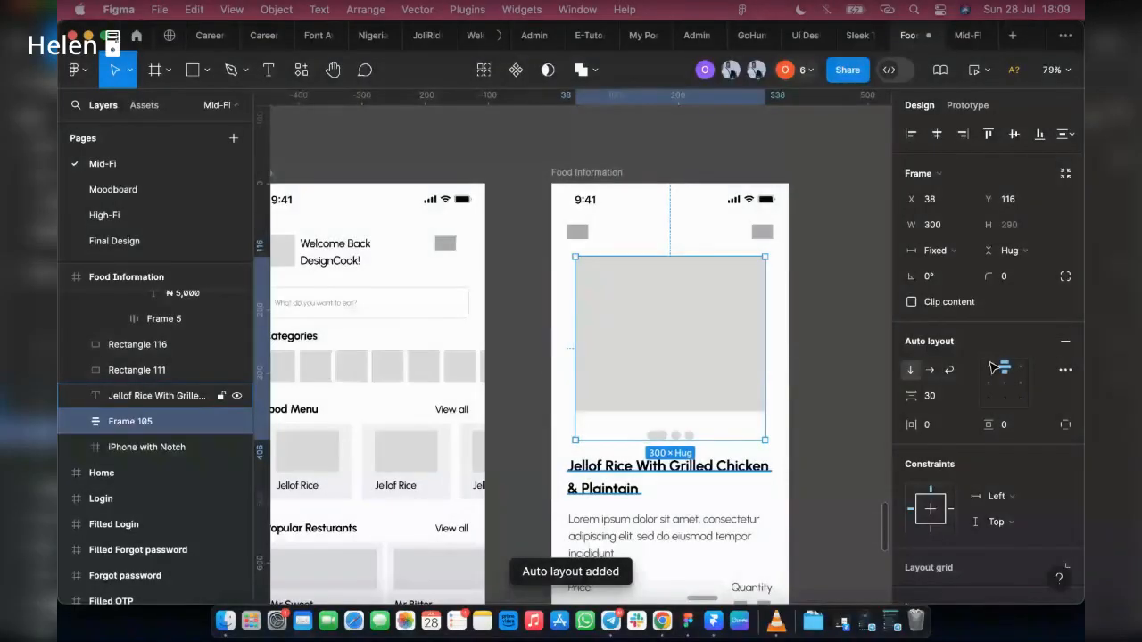
{"action": "left_click", "coordinate": [596, 468], "text": "shift"}
{"action": "key", "text": "shift+a"}
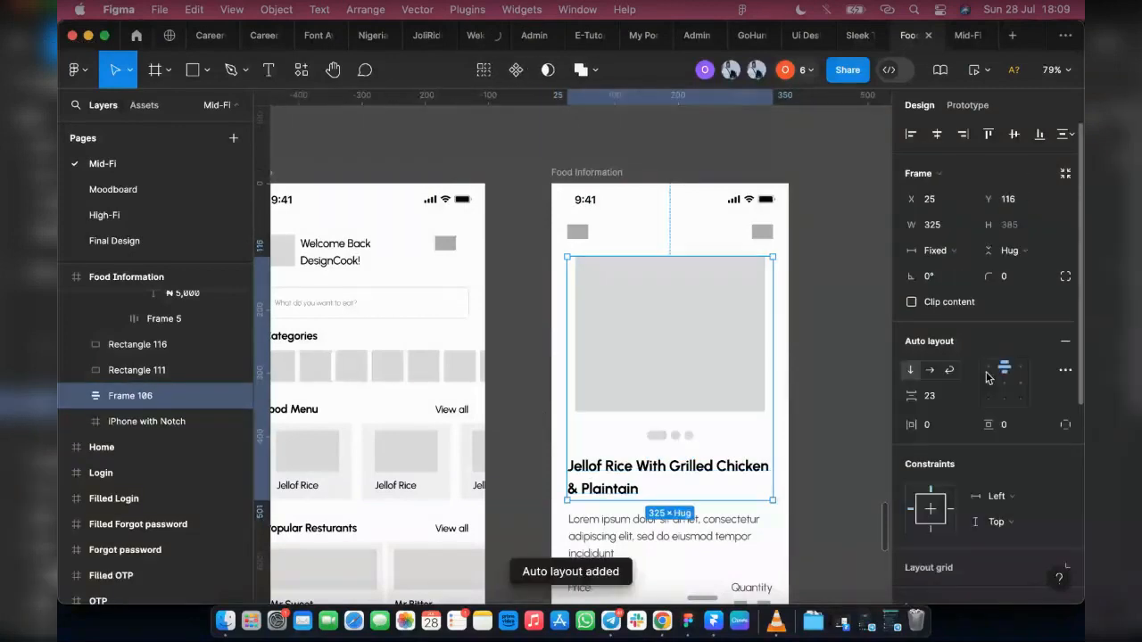
Step: Wrap the image-and-title stack and the description paragraph below it in one auto layout
{"action": "scroll", "coordinate": [681, 448], "scroll_direction": "down", "scroll_amount": 1}
{"action": "scroll", "coordinate": [681, 448], "scroll_direction": "down", "scroll_amount": 3}
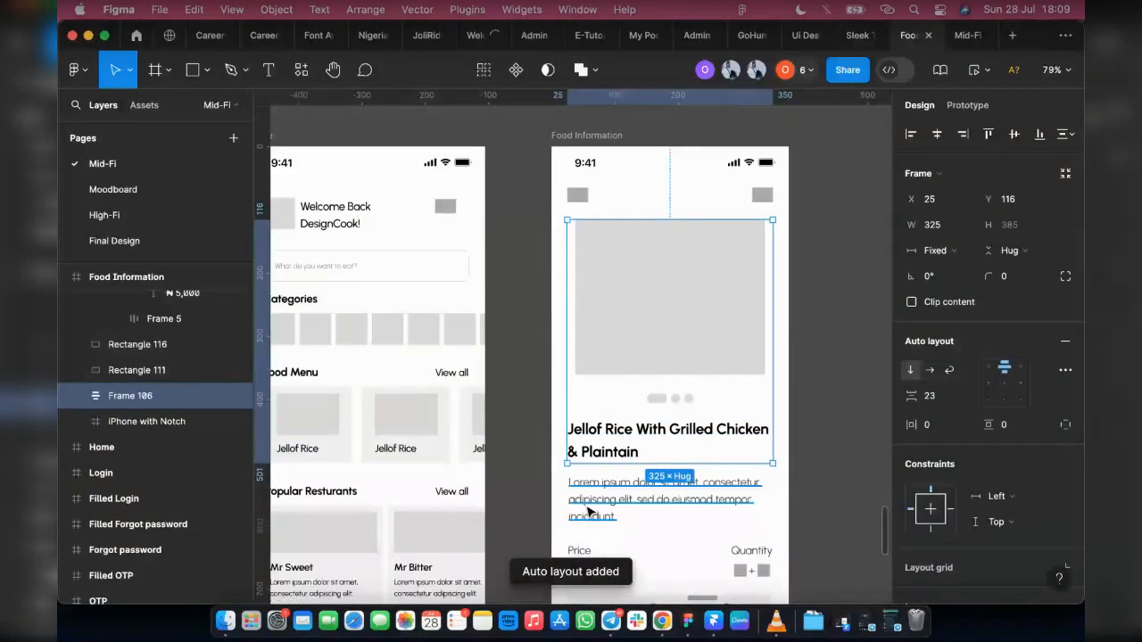
{"action": "left_click", "coordinate": [592, 513], "text": "shift"}
{"action": "key", "text": "shift+a"}
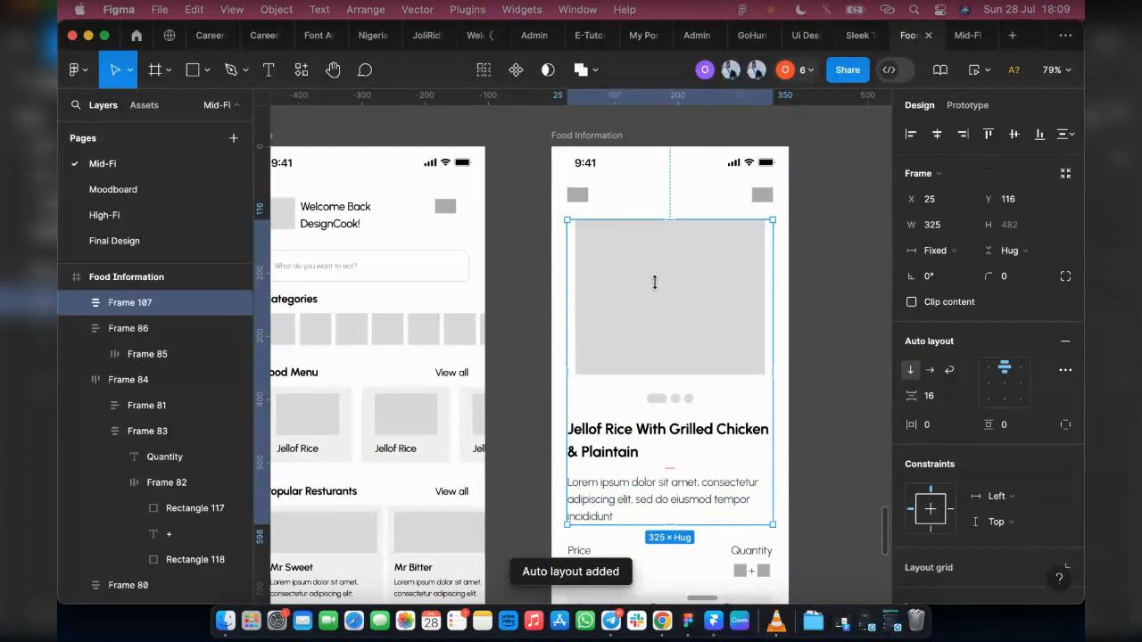
Step: Shorten the Food Information frame to a height of 1169, with the Place Order bar at its lower edge at Y 1086
{"action": "scroll", "coordinate": [661, 339], "scroll_direction": "down", "scroll_amount": 4}
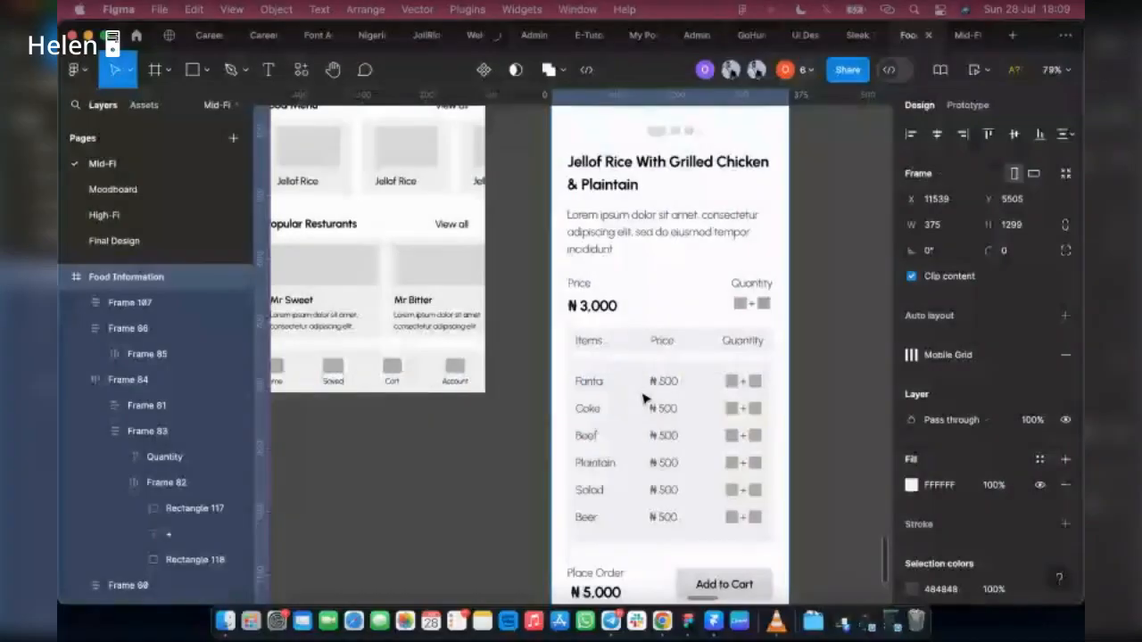
{"action": "scroll", "coordinate": [597, 587], "scroll_direction": "down", "scroll_amount": 6}
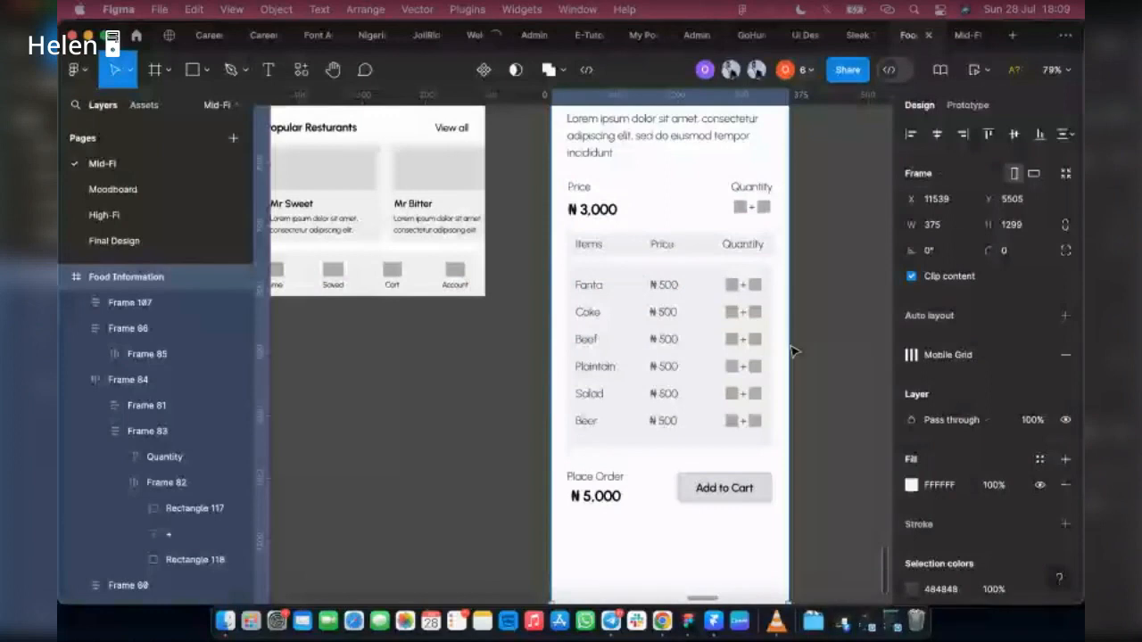
{"action": "scroll", "coordinate": [617, 589], "scroll_direction": "down", "scroll_amount": 1}
{"action": "left_click_drag", "start_coordinate": [617, 588], "coordinate": [619, 494]}
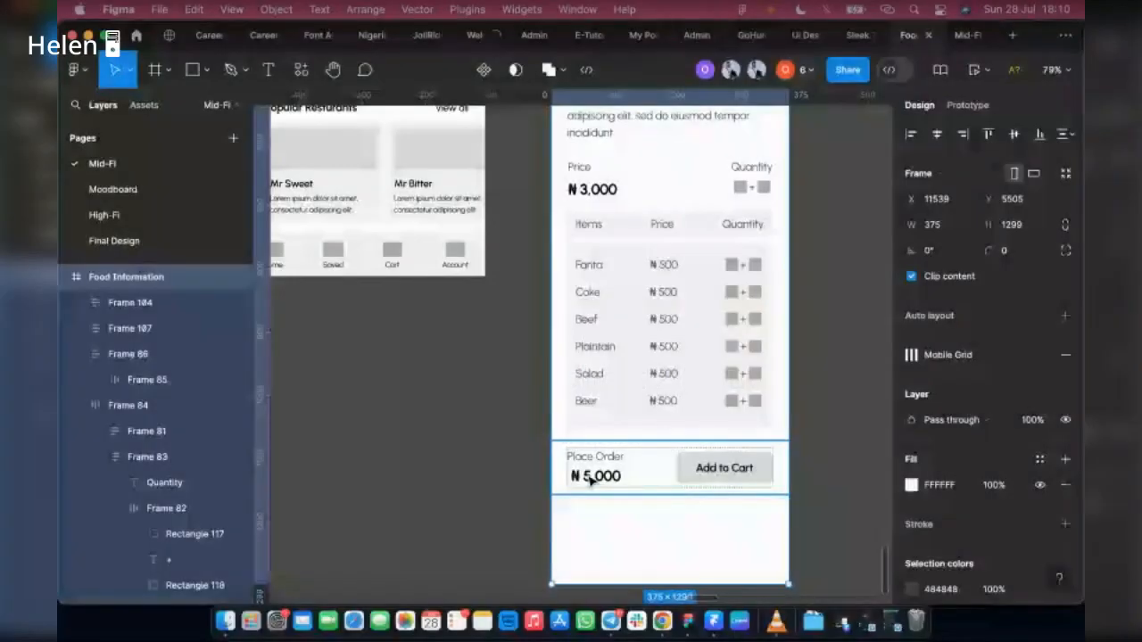
{"action": "left_click", "coordinate": [590, 480]}
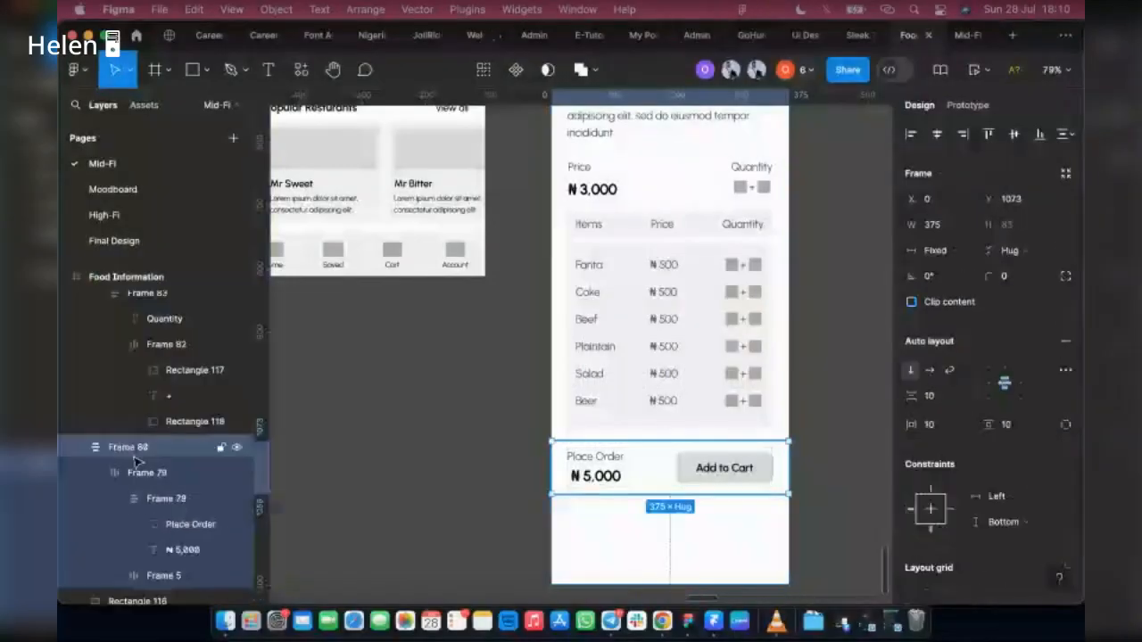
{"action": "left_click", "coordinate": [79, 449]}
{"action": "left_click", "coordinate": [570, 510]}
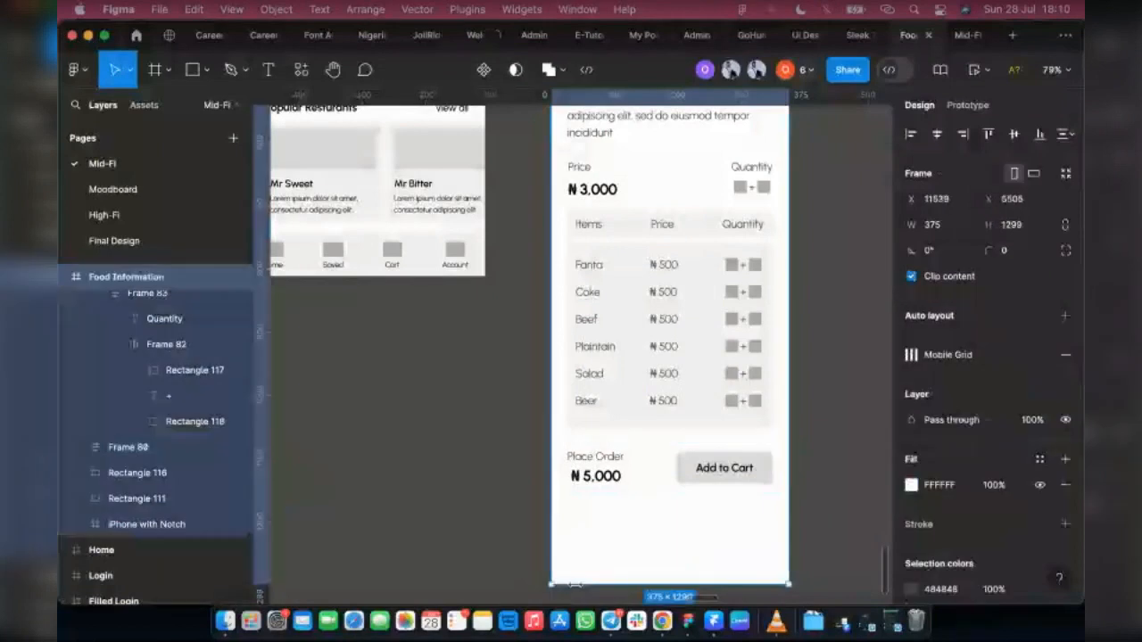
{"action": "left_click_drag", "start_coordinate": [576, 569], "coordinate": [580, 501]}
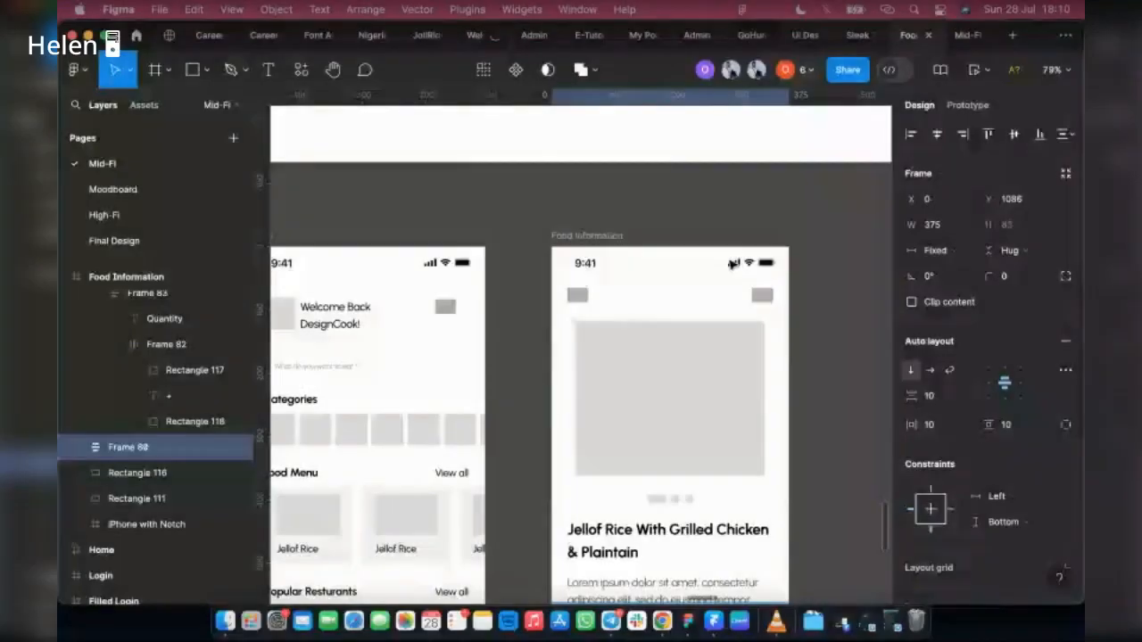
Step: Preview the Food Information screen in the phone mockup and check its content from the header image to Add to Cart
{"action": "key", "text": "Escape"}
{"action": "left_click", "coordinate": [985, 71]}
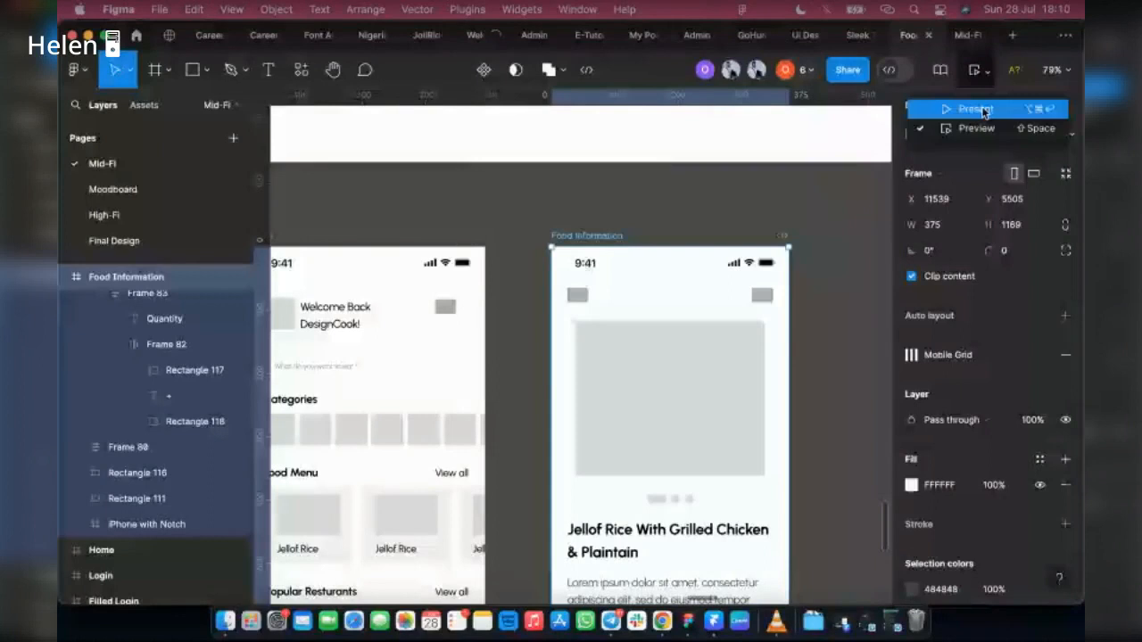
{"action": "left_click", "coordinate": [986, 129]}
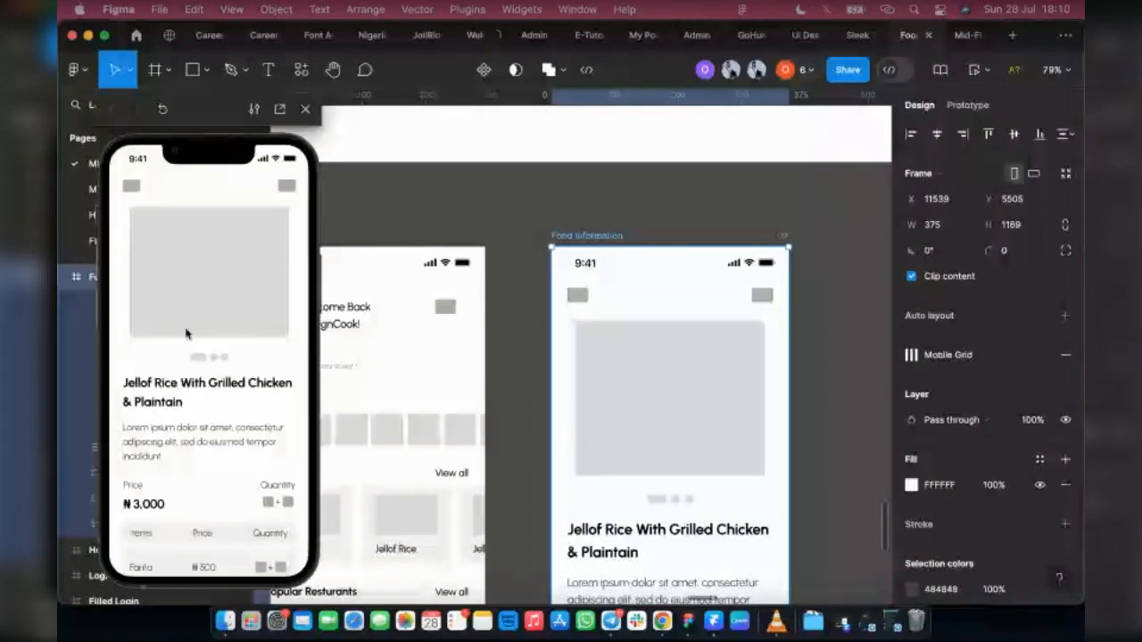
{"action": "scroll", "coordinate": [196, 344], "scroll_direction": "down", "scroll_amount": 4}
{"action": "scroll", "coordinate": [196, 344], "scroll_direction": "up", "scroll_amount": 3}
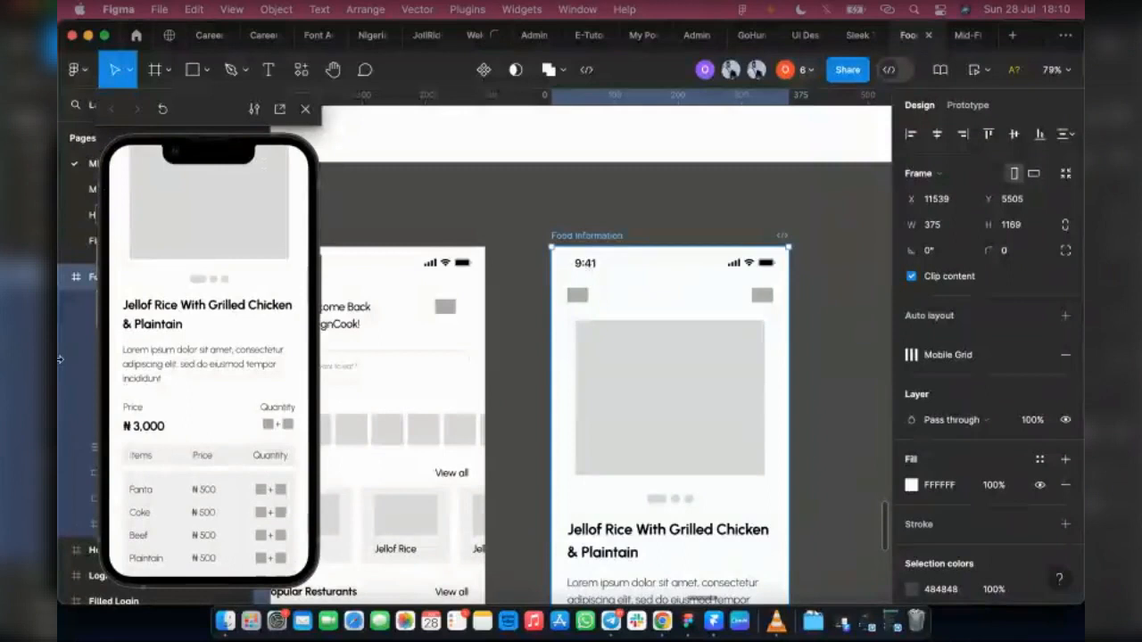
{"action": "scroll", "coordinate": [204, 436], "scroll_direction": "down", "scroll_amount": 3}
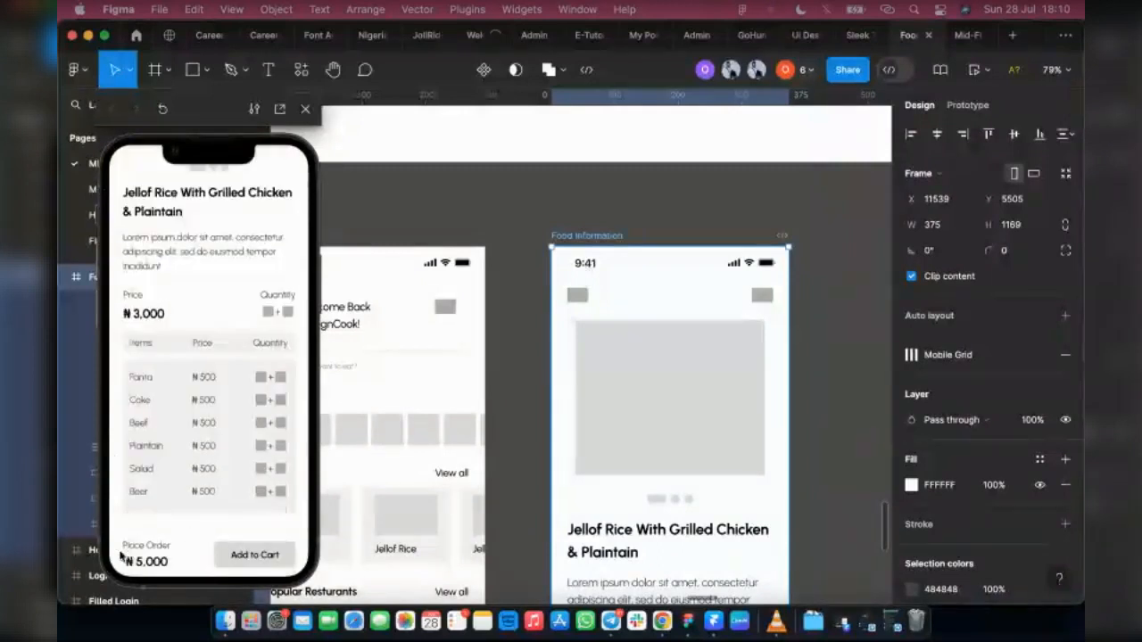
{"action": "scroll", "coordinate": [209, 393], "scroll_direction": "up", "scroll_amount": 5}
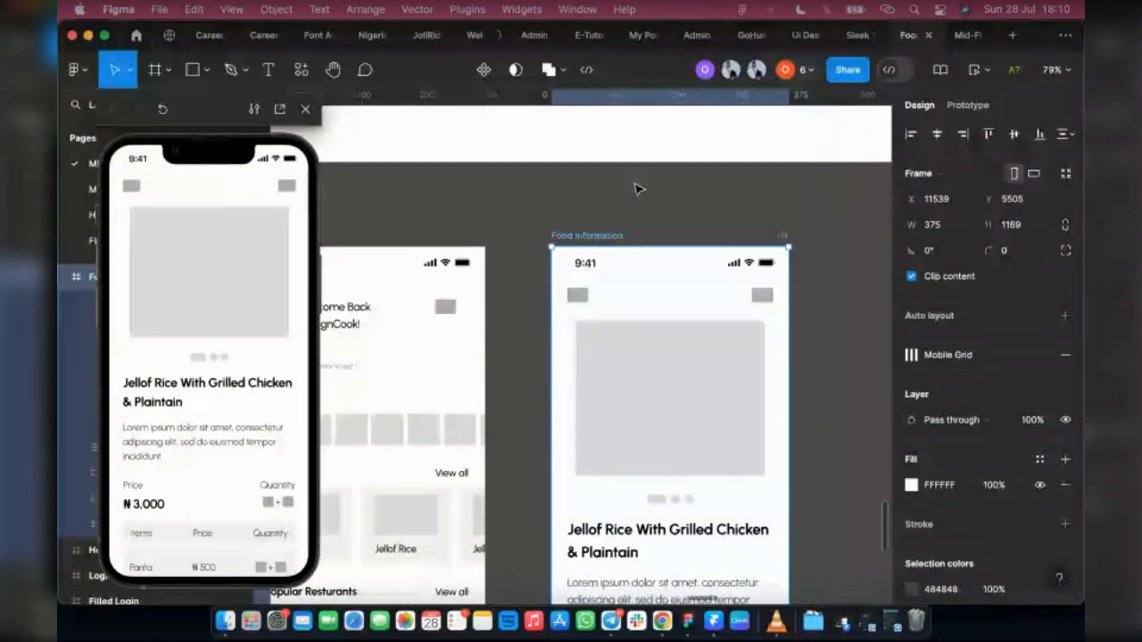
Step: Open the prototype scroll behavior settings for the Place Order bar
{"action": "scroll", "coordinate": [639, 189], "scroll_direction": "down", "scroll_amount": 3}
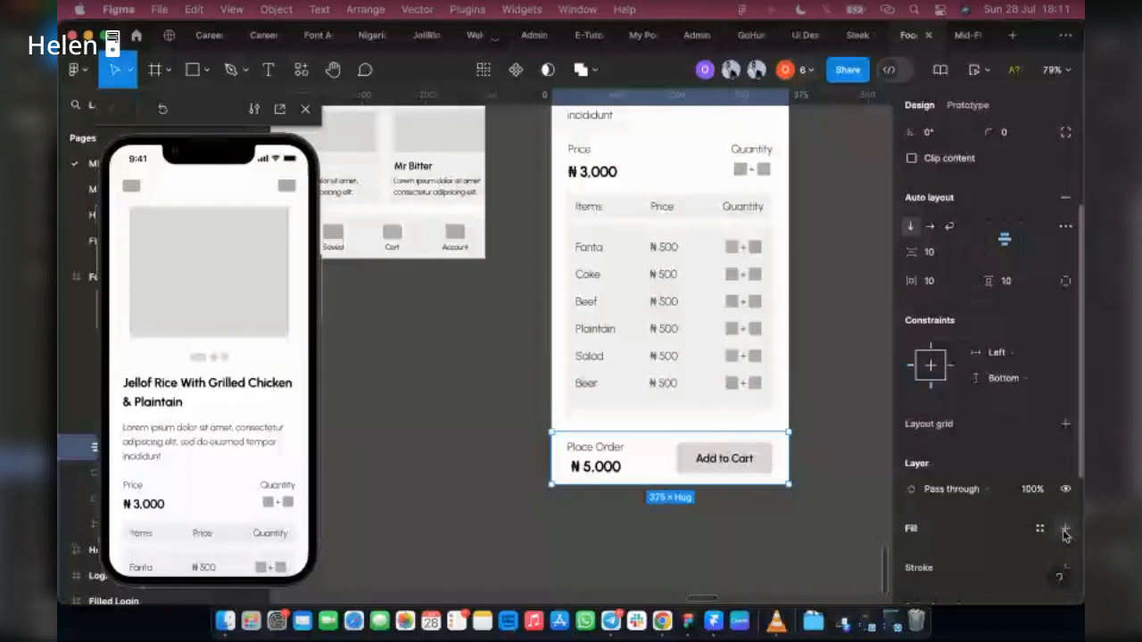
{"action": "scroll", "coordinate": [971, 111], "scroll_direction": "up", "scroll_amount": 2}
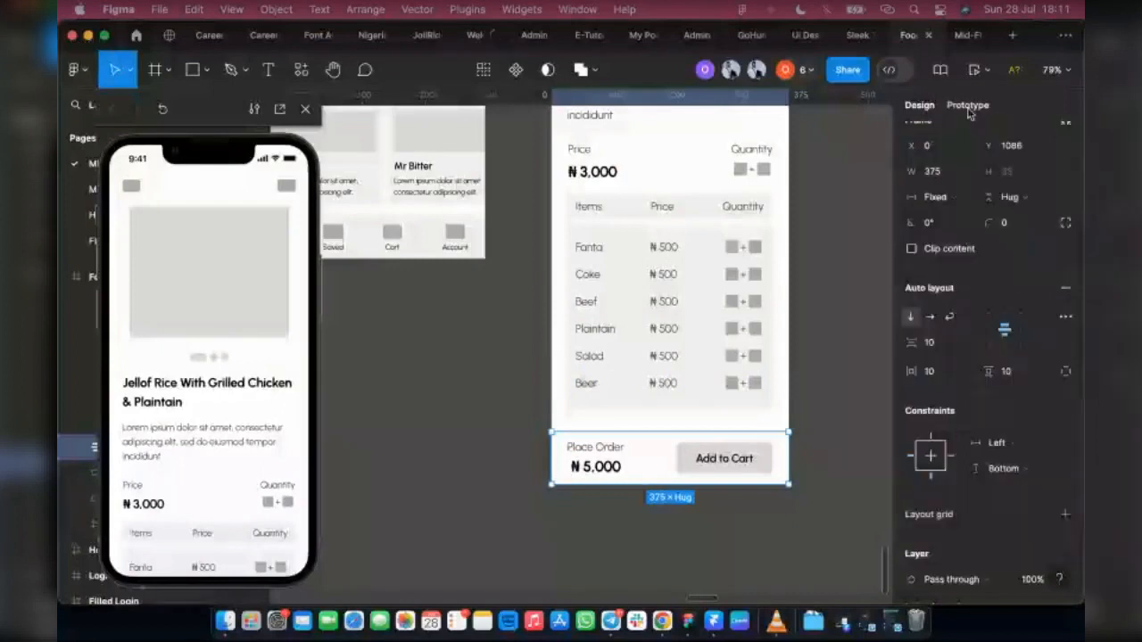
{"action": "left_click", "coordinate": [969, 106]}
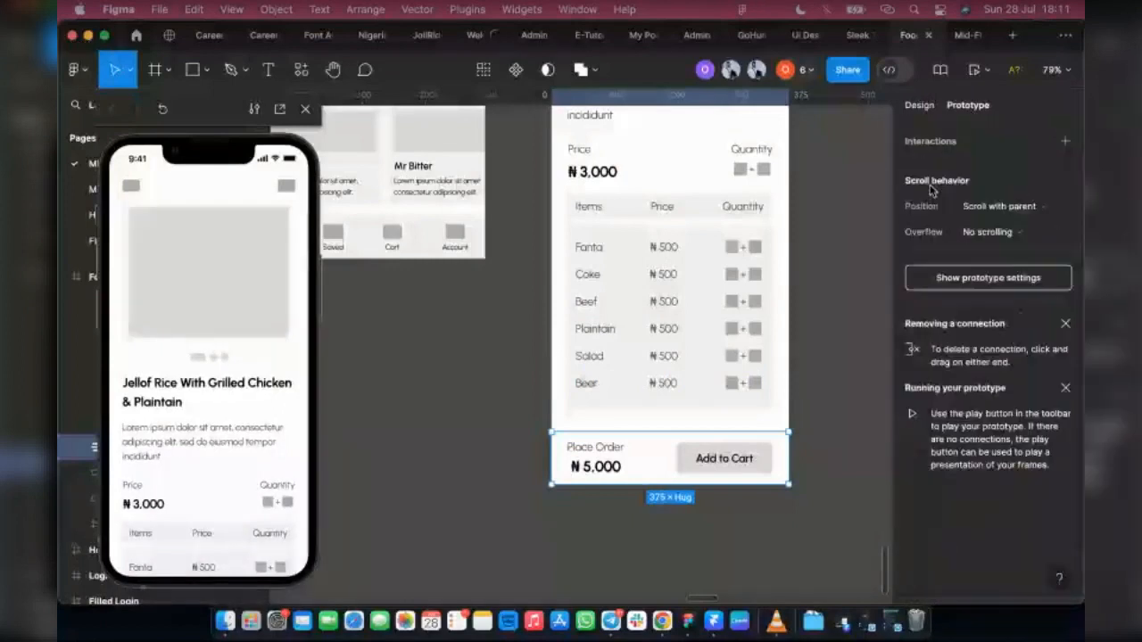
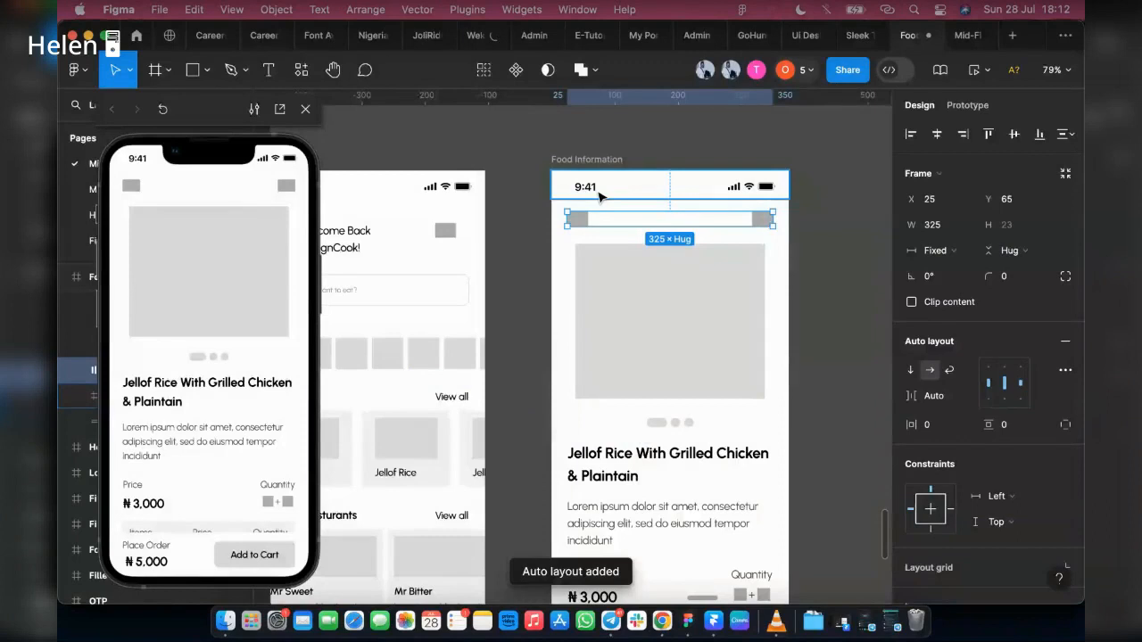
{"action": "left_click", "coordinate": [599, 196], "text": "shift"}
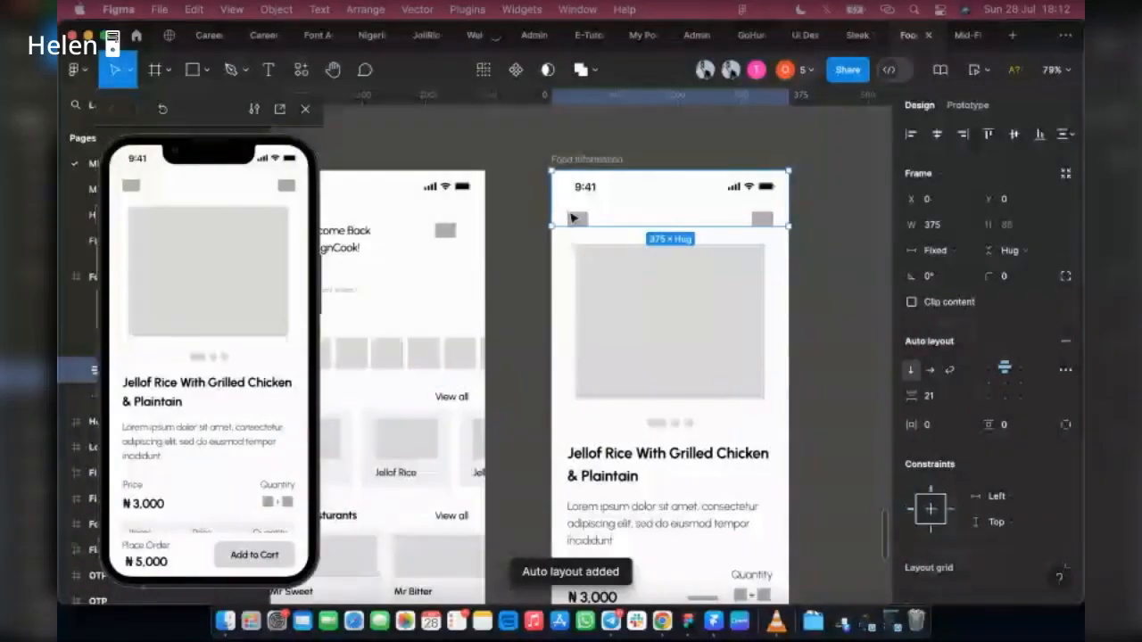
{"action": "key", "text": "shift+a"}
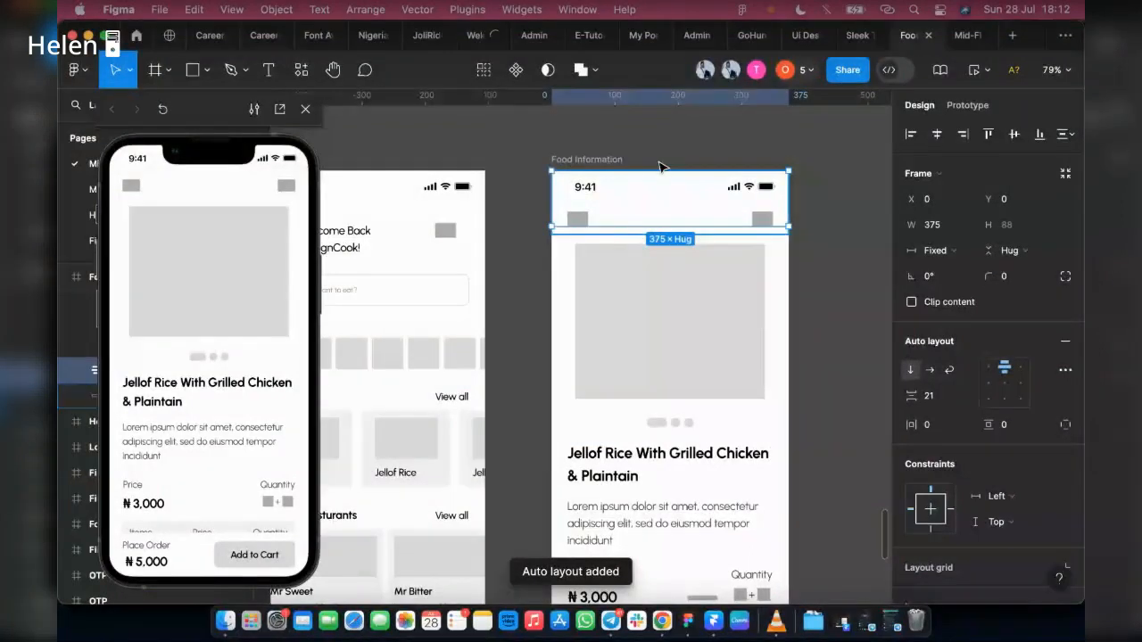
{"action": "key", "text": "super+z"}
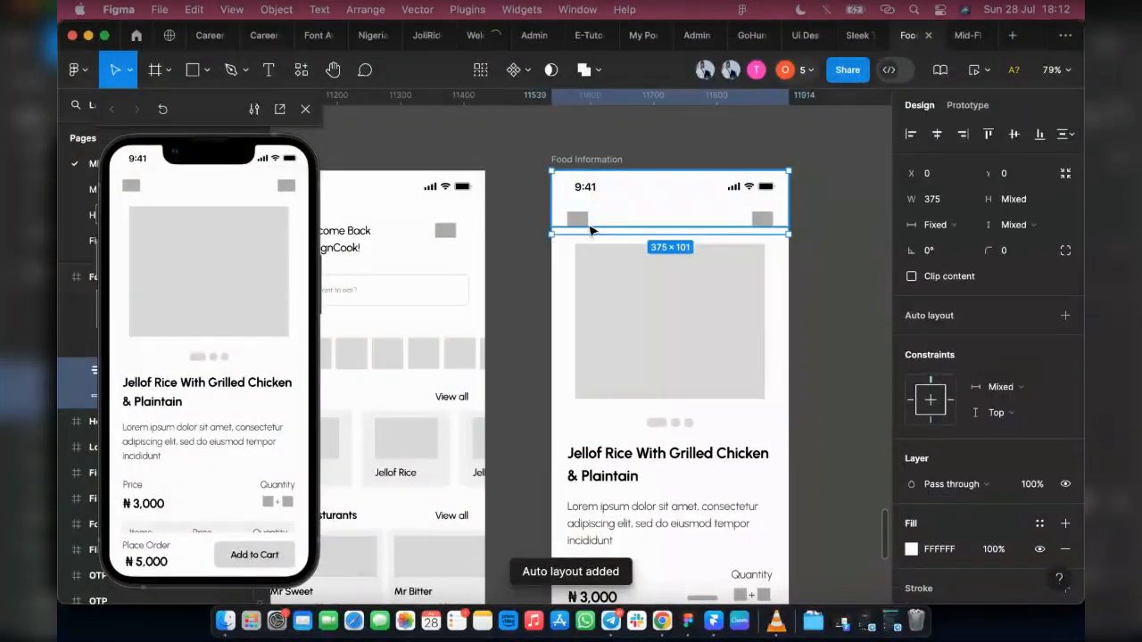
Step: Wrap Food Information's status bar and header icon row in a 375 × 101 auto layout and set its scroll position to Fixed
{"action": "key", "text": "shift+a"}
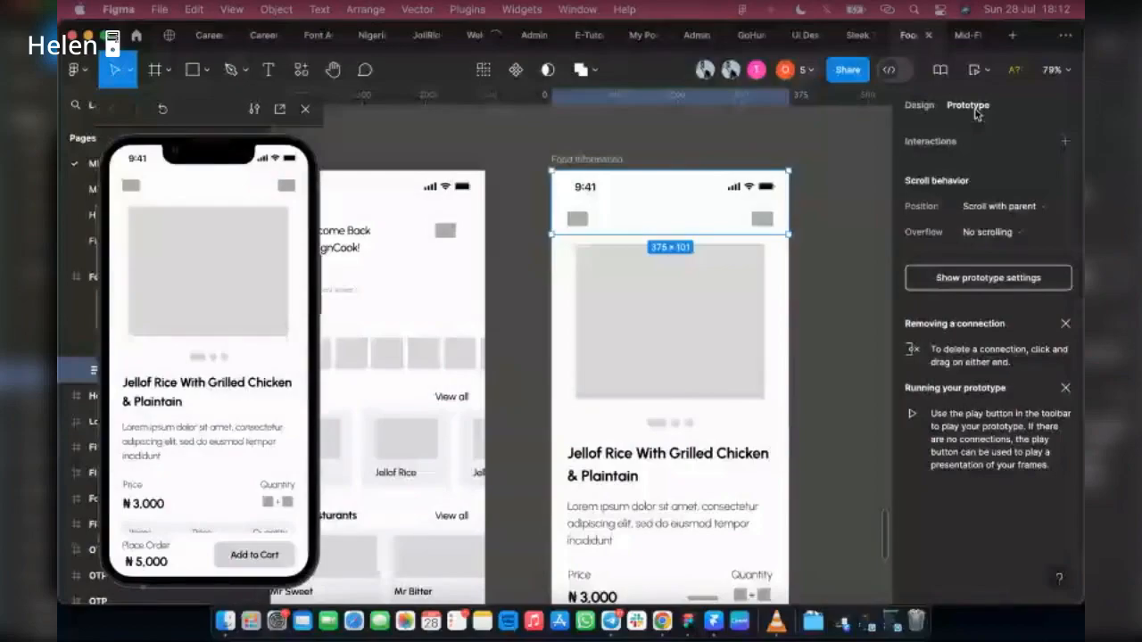
{"action": "left_click", "coordinate": [990, 206]}
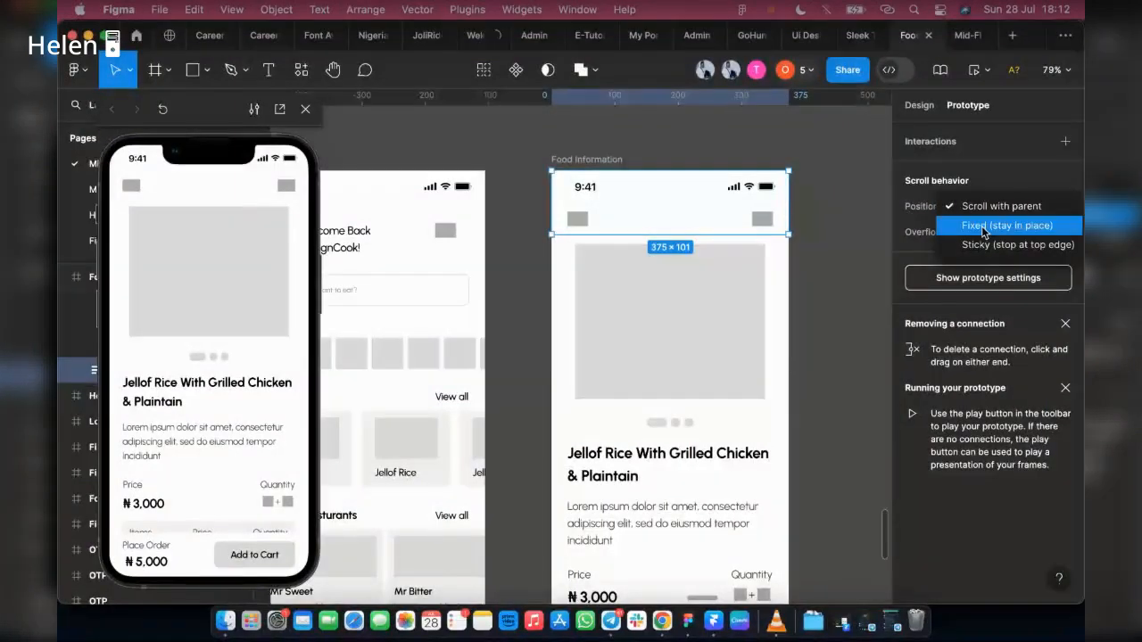
{"action": "left_click", "coordinate": [989, 228]}
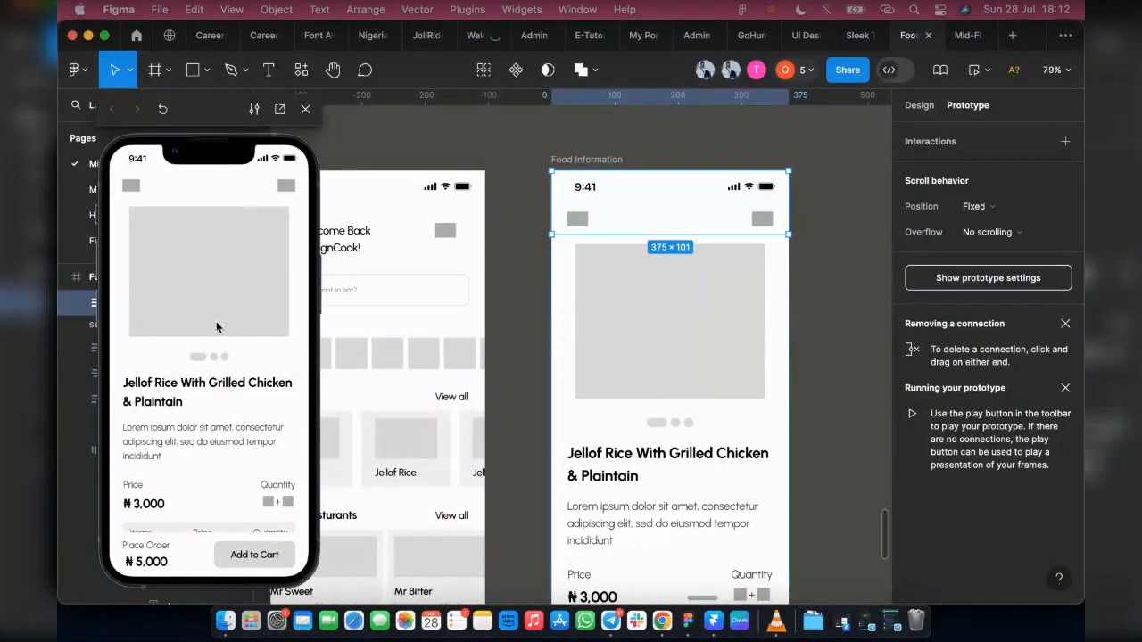
Step: Scroll the Food Information preview back and forth to check how the header and Place Order bar behave
{"action": "scroll", "coordinate": [217, 330], "scroll_direction": "down", "scroll_amount": 2}
{"action": "scroll", "coordinate": [218, 330], "scroll_direction": "up", "scroll_amount": 2}
{"action": "scroll", "coordinate": [217, 337], "scroll_direction": "down", "scroll_amount": 4}
{"action": "scroll", "coordinate": [217, 337], "scroll_direction": "up", "scroll_amount": 5}
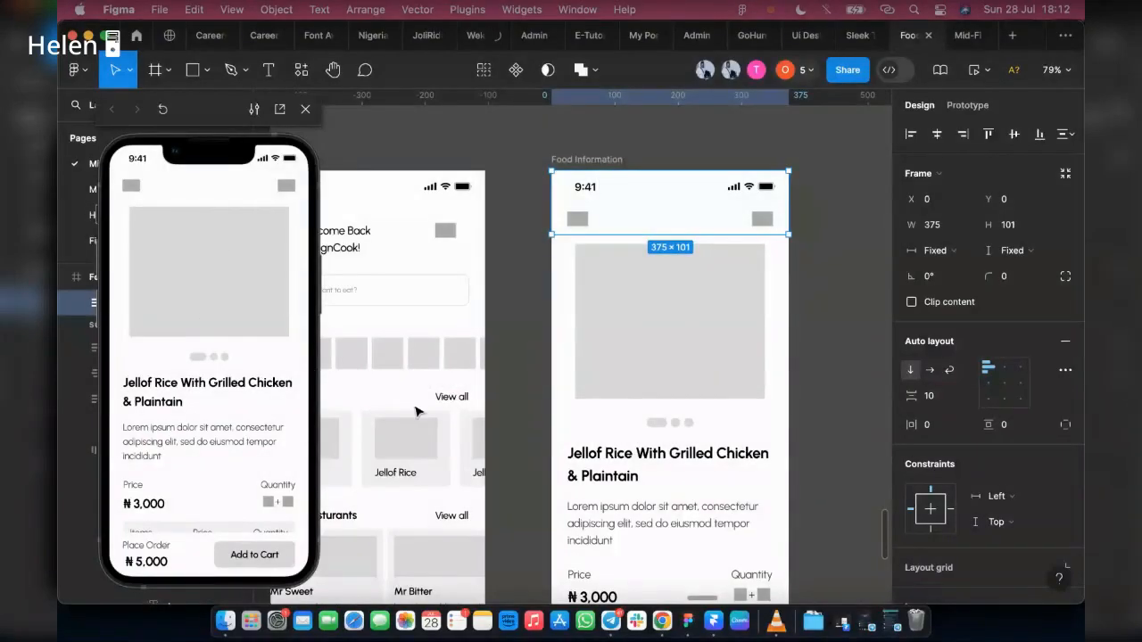
{"action": "scroll", "coordinate": [202, 323], "scroll_direction": "down", "scroll_amount": 5}
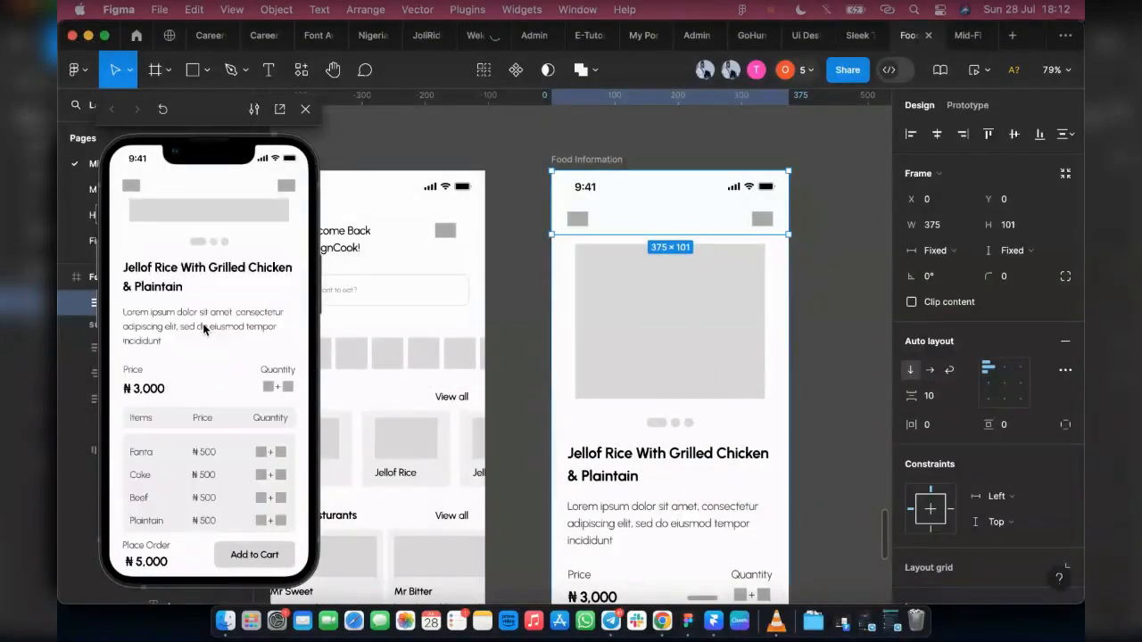
{"action": "scroll", "coordinate": [184, 386], "scroll_direction": "up", "scroll_amount": 5}
{"action": "scroll", "coordinate": [184, 386], "scroll_direction": "down", "scroll_amount": 5}
{"action": "scroll", "coordinate": [184, 386], "scroll_direction": "up", "scroll_amount": 5}
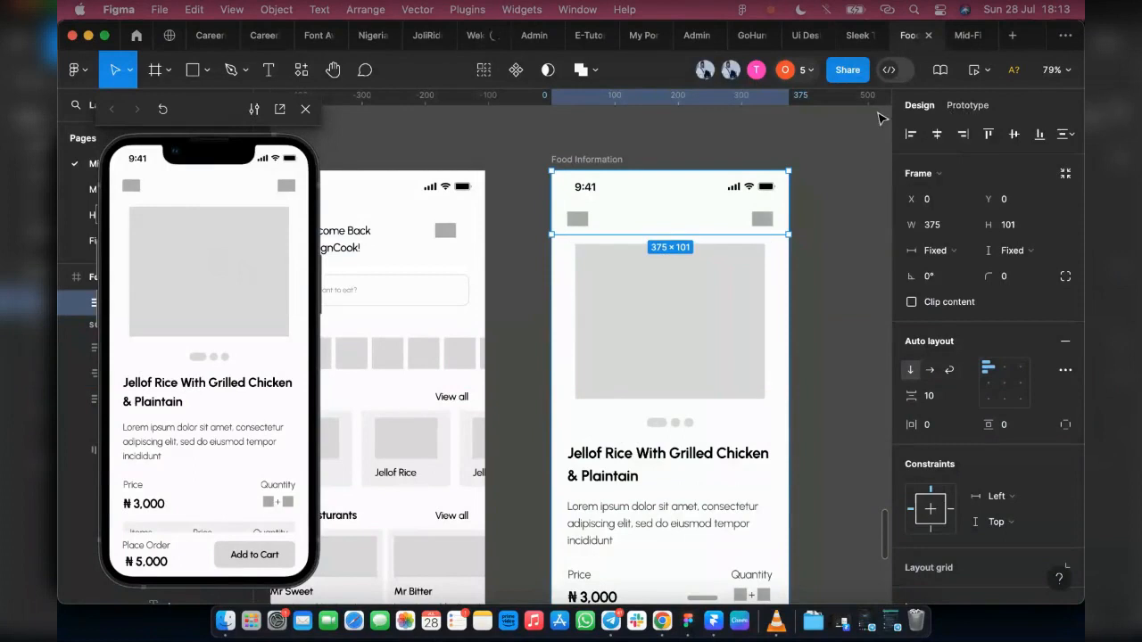
{"action": "scroll", "coordinate": [198, 371], "scroll_direction": "down", "scroll_amount": 3}
{"action": "scroll", "coordinate": [197, 371], "scroll_direction": "up", "scroll_amount": 3}
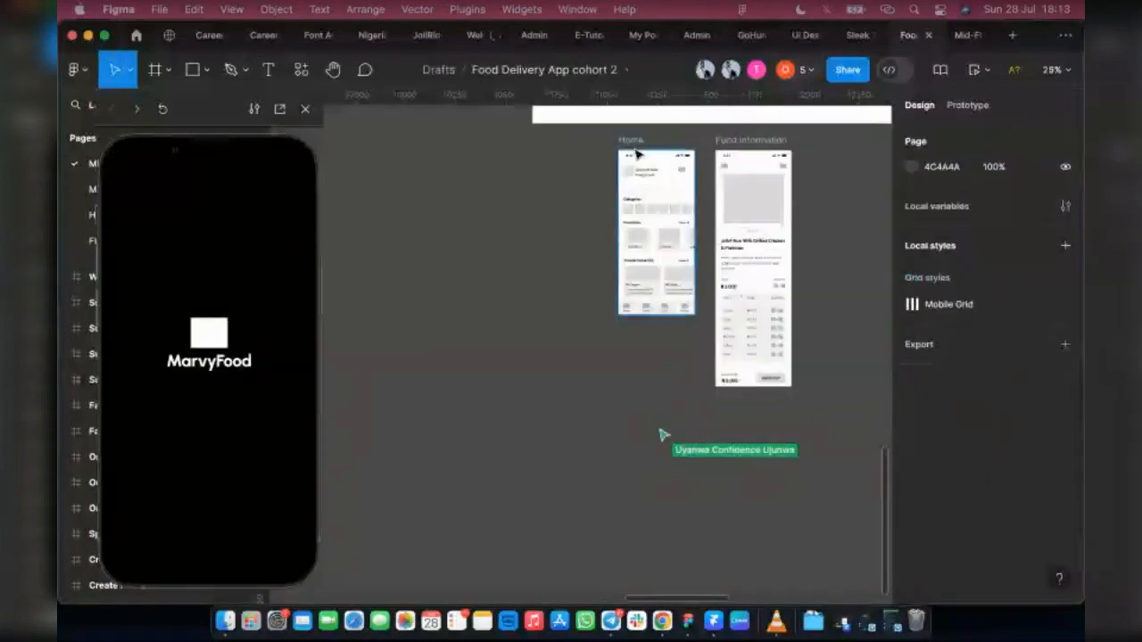
Step: Preview the Home and Food Information screens, scrolling Food Information between the header image and the items table
{"action": "left_click", "coordinate": [627, 215]}
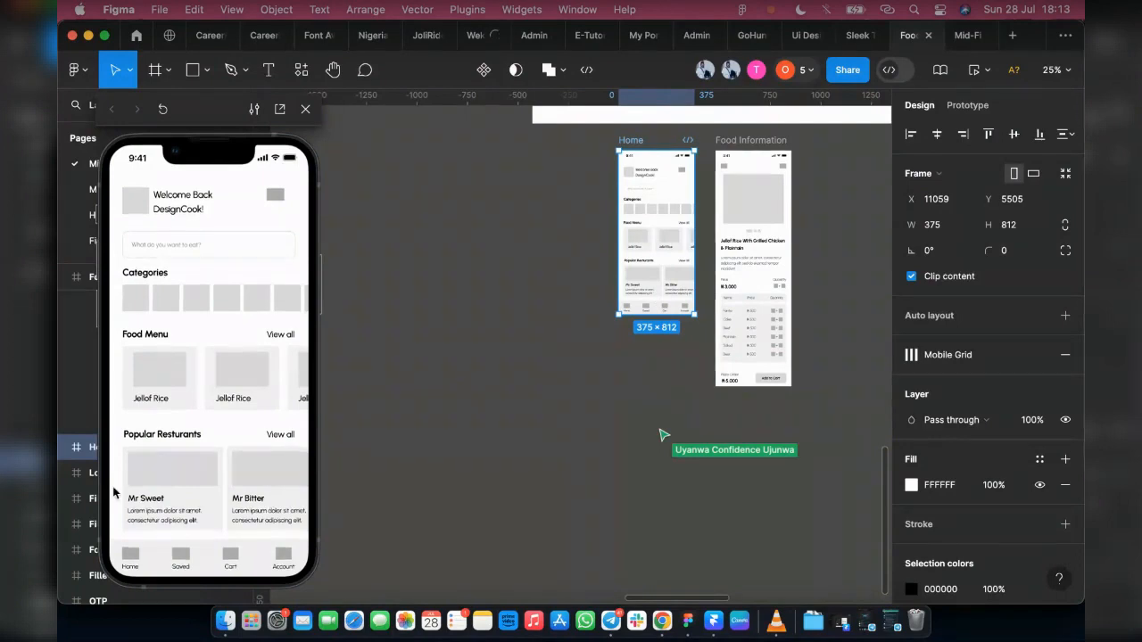
{"action": "left_click", "coordinate": [730, 143]}
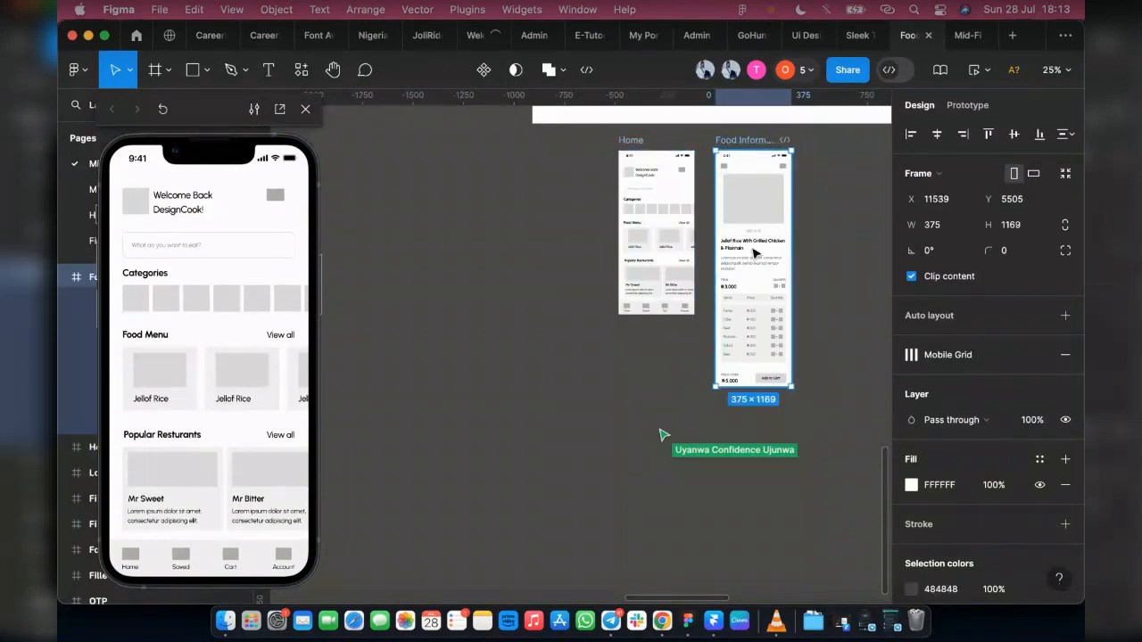
{"action": "scroll", "coordinate": [201, 351], "scroll_direction": "down", "scroll_amount": 4}
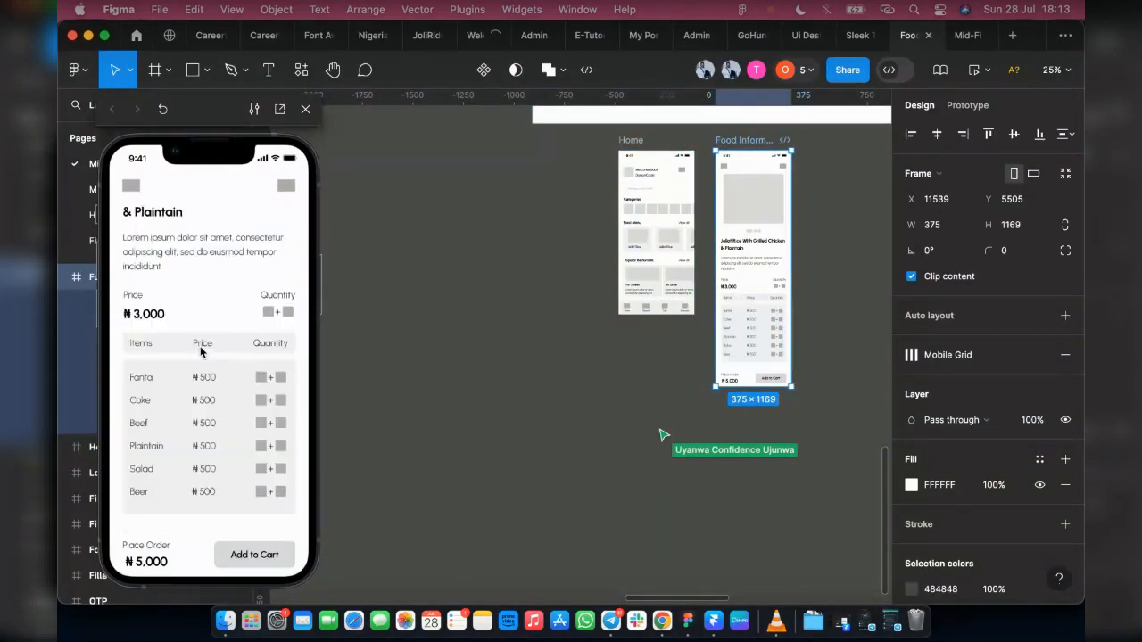
{"action": "scroll", "coordinate": [196, 348], "scroll_direction": "up", "scroll_amount": 4}
{"action": "scroll", "coordinate": [196, 345], "scroll_direction": "down", "scroll_amount": 4}
{"action": "scroll", "coordinate": [196, 351], "scroll_direction": "up", "scroll_amount": 4}
{"action": "scroll", "coordinate": [197, 352], "scroll_direction": "down", "scroll_amount": 4}
{"action": "scroll", "coordinate": [196, 348], "scroll_direction": "up", "scroll_amount": 4}
{"action": "scroll", "coordinate": [196, 348], "scroll_direction": "down", "scroll_amount": 4}
{"action": "scroll", "coordinate": [196, 354], "scroll_direction": "up", "scroll_amount": 4}
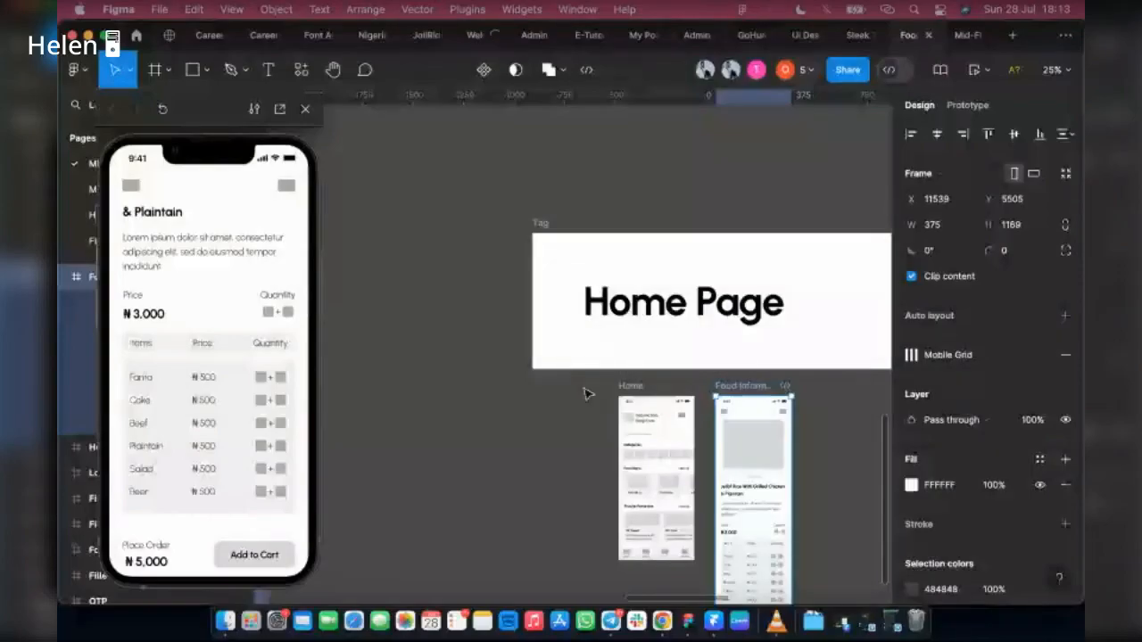
Step: Set the overflow scrolling of the Categories image row on the Home frame to Horizontal
{"action": "left_click", "coordinate": [652, 445]}
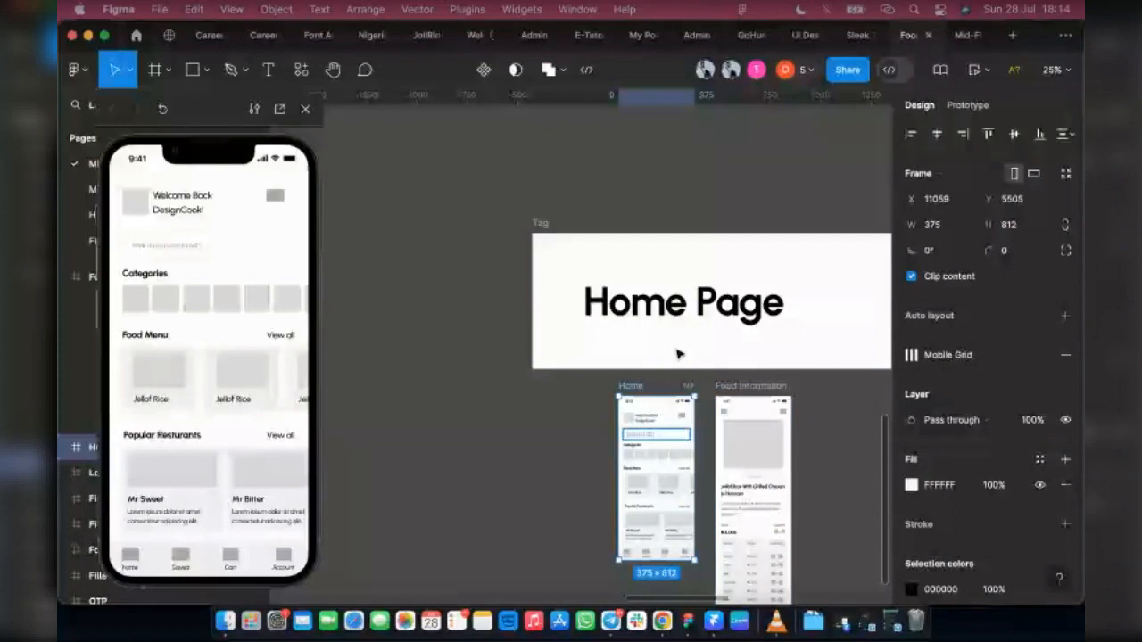
{"action": "scroll", "coordinate": [758, 395], "scroll_direction": "down", "scroll_amount": 2}
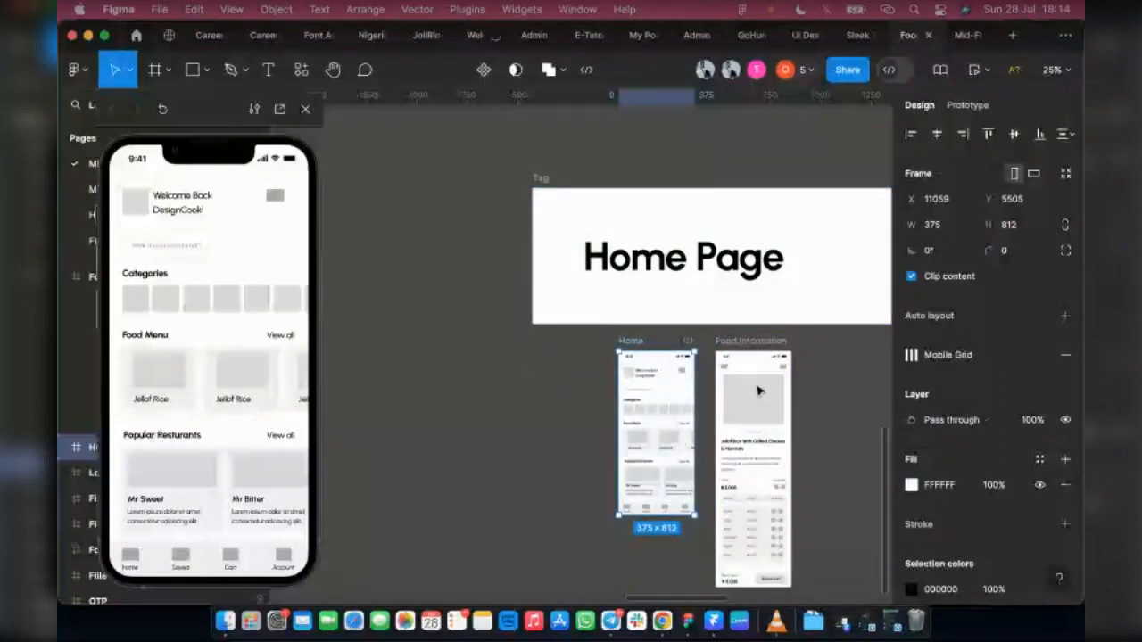
{"action": "scroll", "coordinate": [659, 513], "scroll_direction": "up", "scroll_amount": 1}
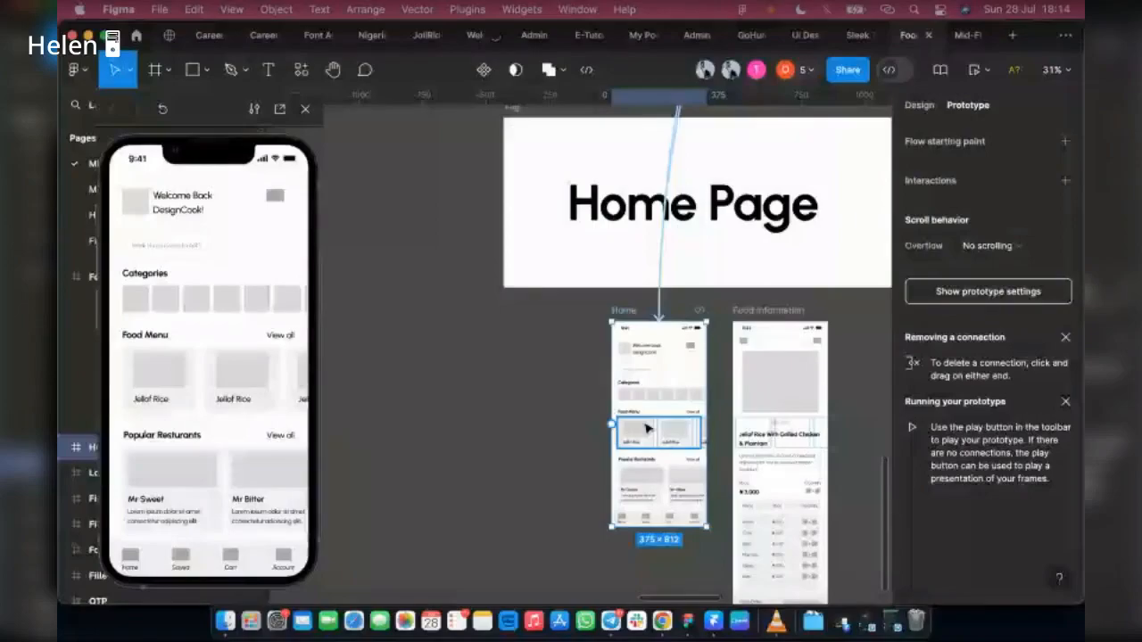
{"action": "scroll", "coordinate": [671, 397], "scroll_direction": "up", "scroll_amount": 5}
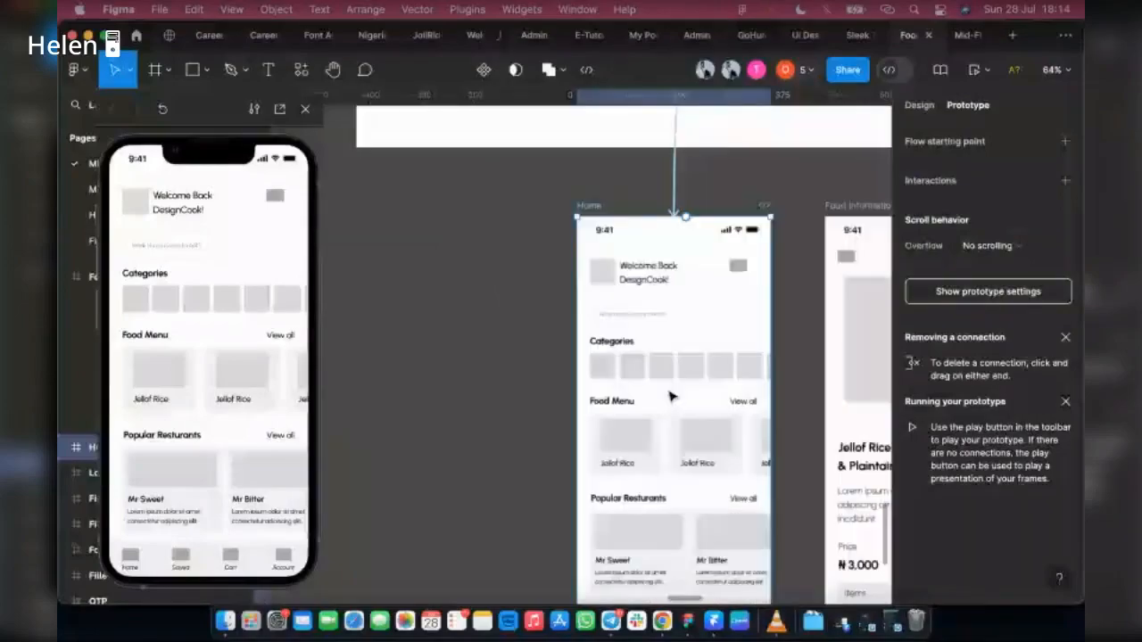
{"action": "left_click", "coordinate": [688, 369]}
{"action": "left_click", "coordinate": [693, 373]}
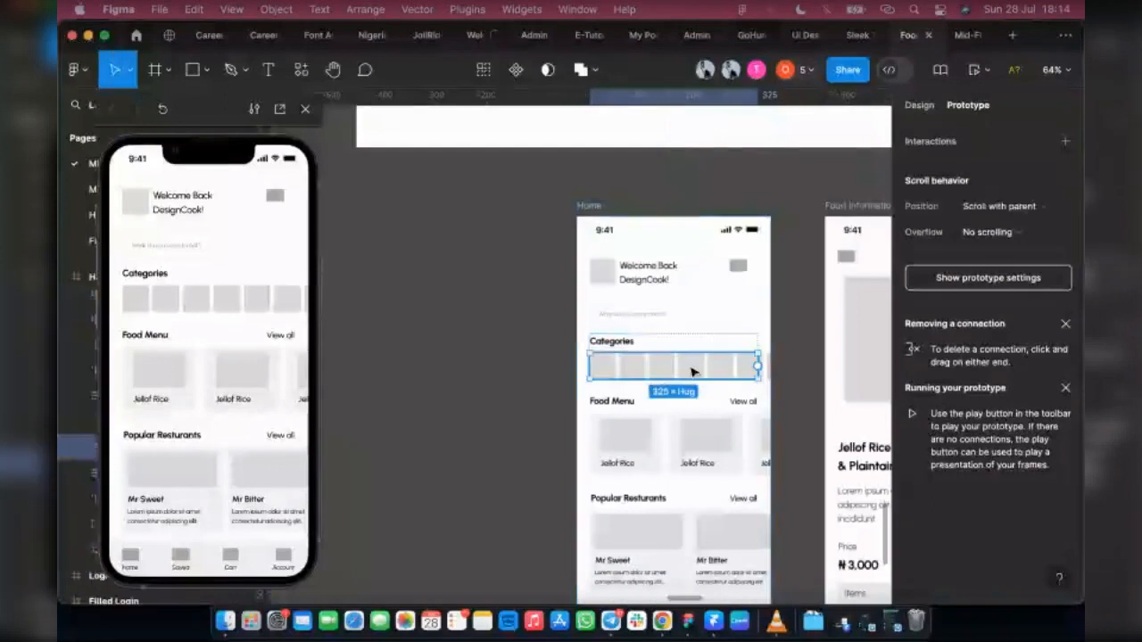
{"action": "left_click", "coordinate": [664, 343]}
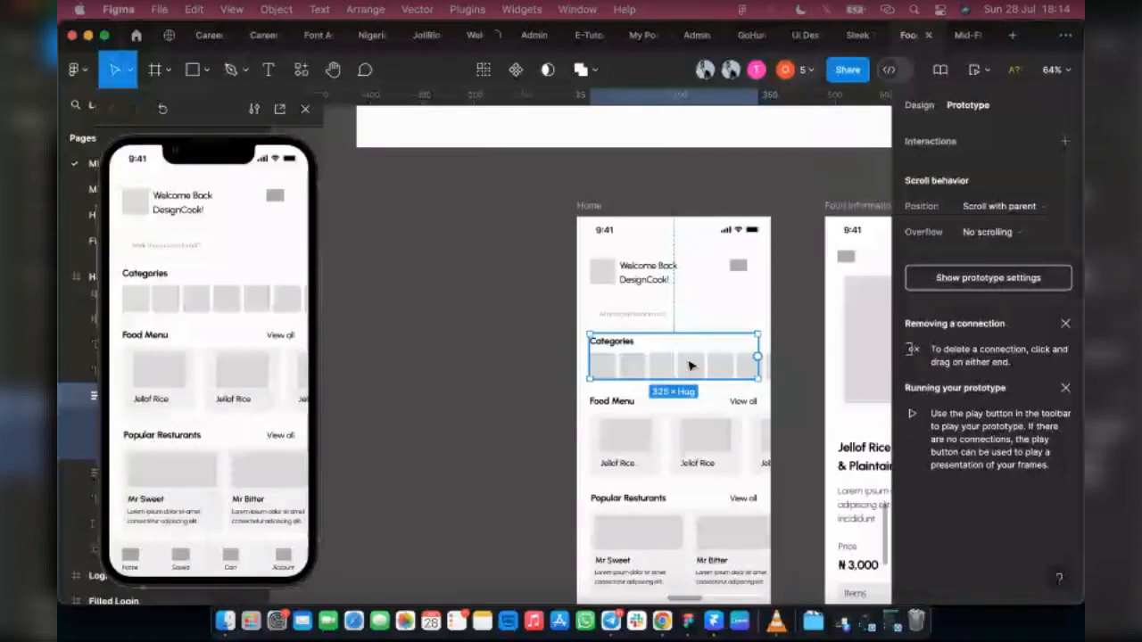
{"action": "double_click", "coordinate": [692, 365]}
{"action": "left_click", "coordinate": [1009, 239]}
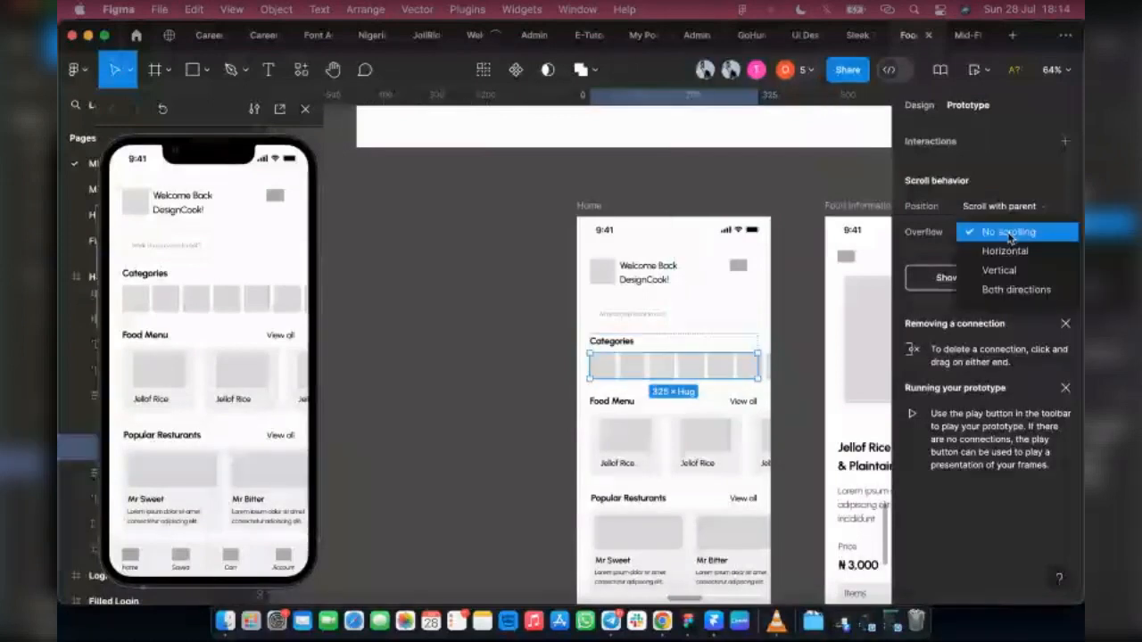
{"action": "left_click", "coordinate": [999, 270]}
{"action": "left_click", "coordinate": [1006, 234]}
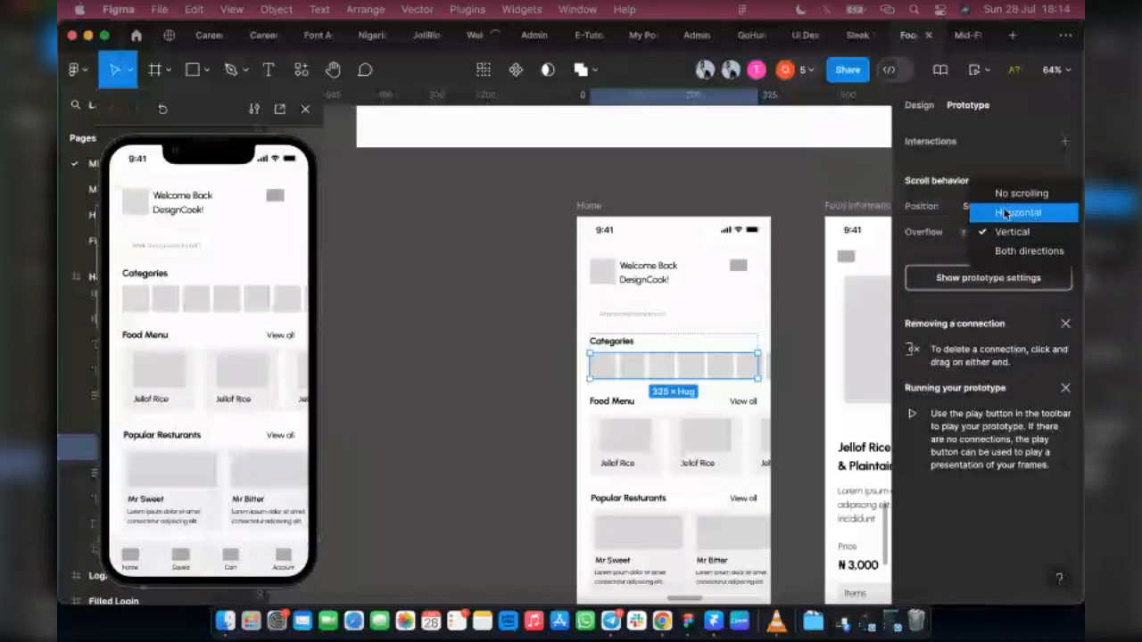
{"action": "left_click", "coordinate": [1006, 213]}
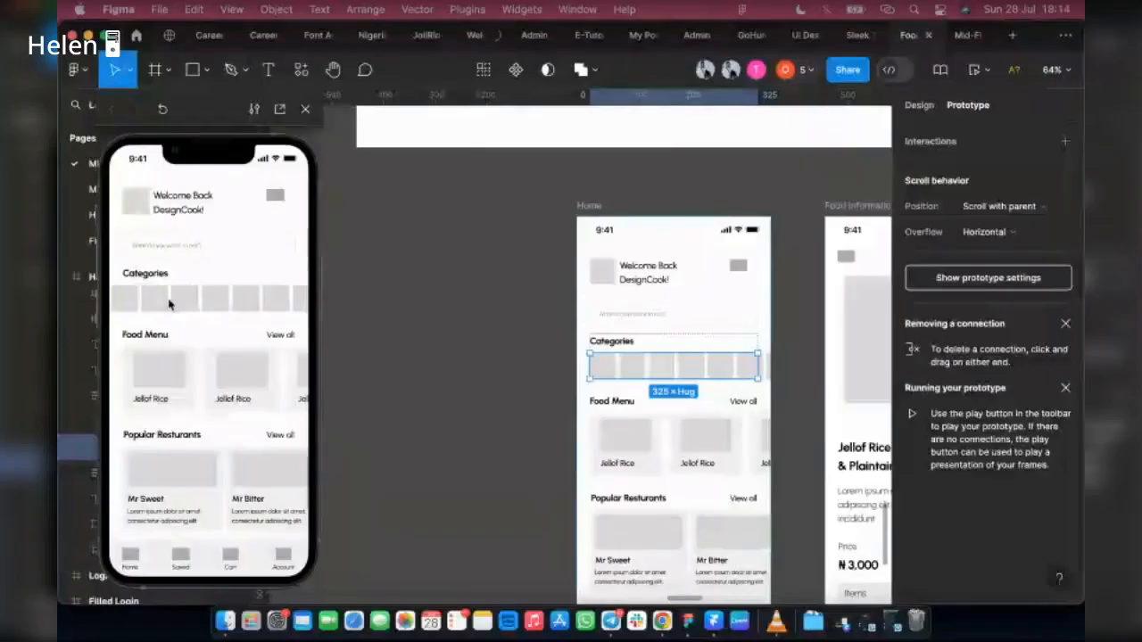
Step: Test sideways scrolling of the Categories row in the Home preview
{"action": "scroll", "coordinate": [256, 301], "scroll_direction": "right", "scroll_amount": 1}
{"action": "scroll", "coordinate": [203, 305], "scroll_direction": "right", "scroll_amount": 1}
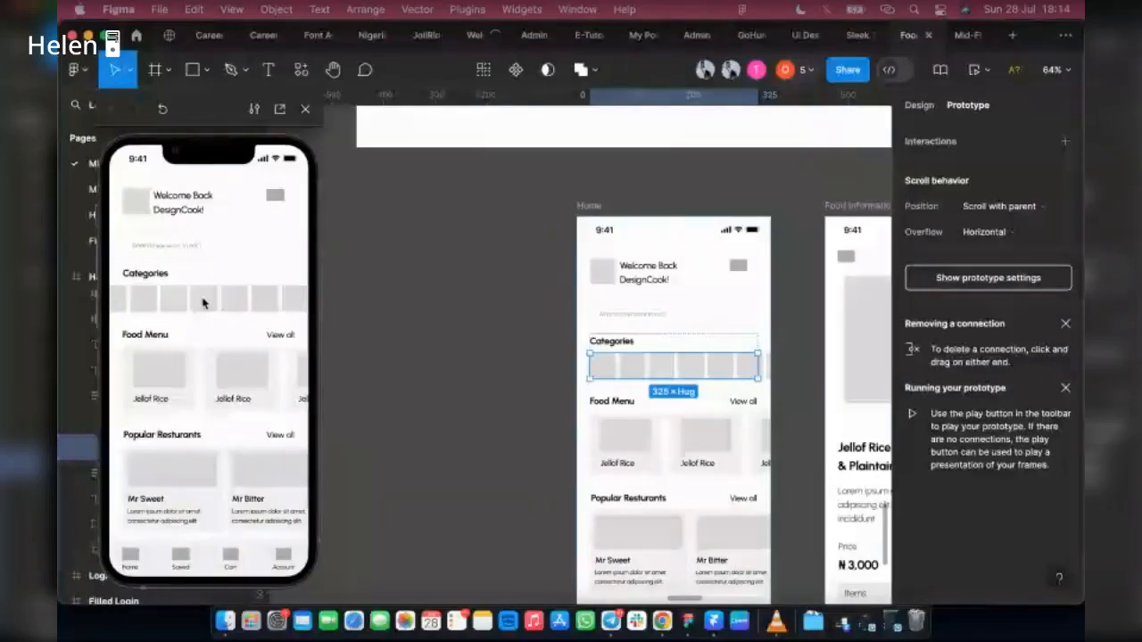
{"action": "scroll", "coordinate": [202, 303], "scroll_direction": "right", "scroll_amount": 1}
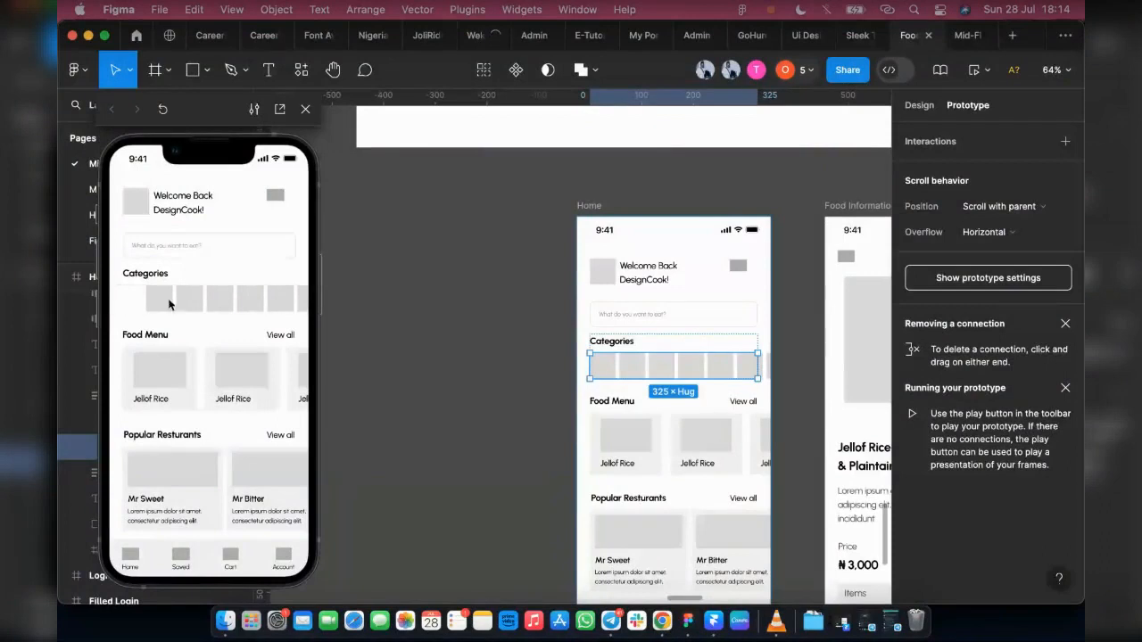
Step: Set the Food Menu card row's overflow to Horizontal and test its sideways scrolling in the preview
{"action": "left_click", "coordinate": [664, 454]}
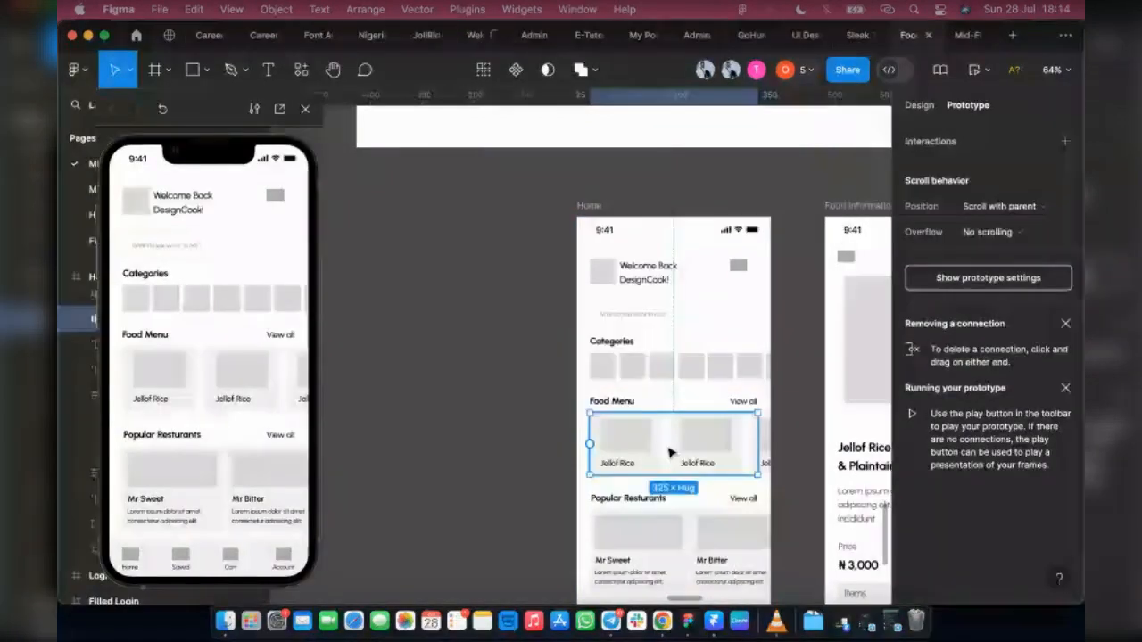
{"action": "left_click", "coordinate": [988, 232]}
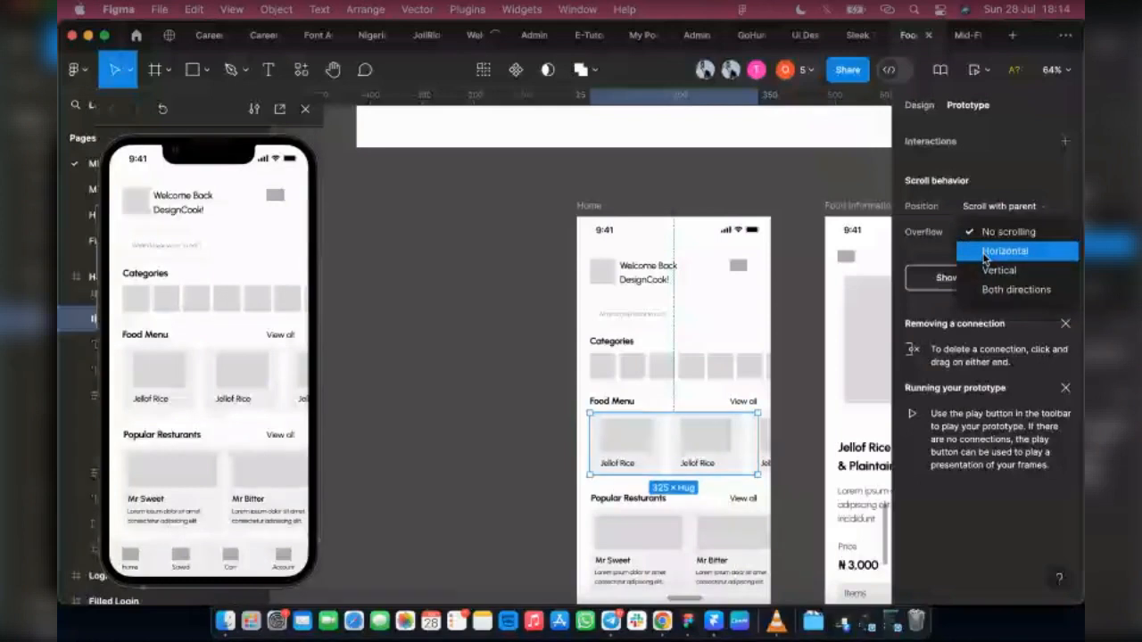
{"action": "left_click", "coordinate": [985, 256]}
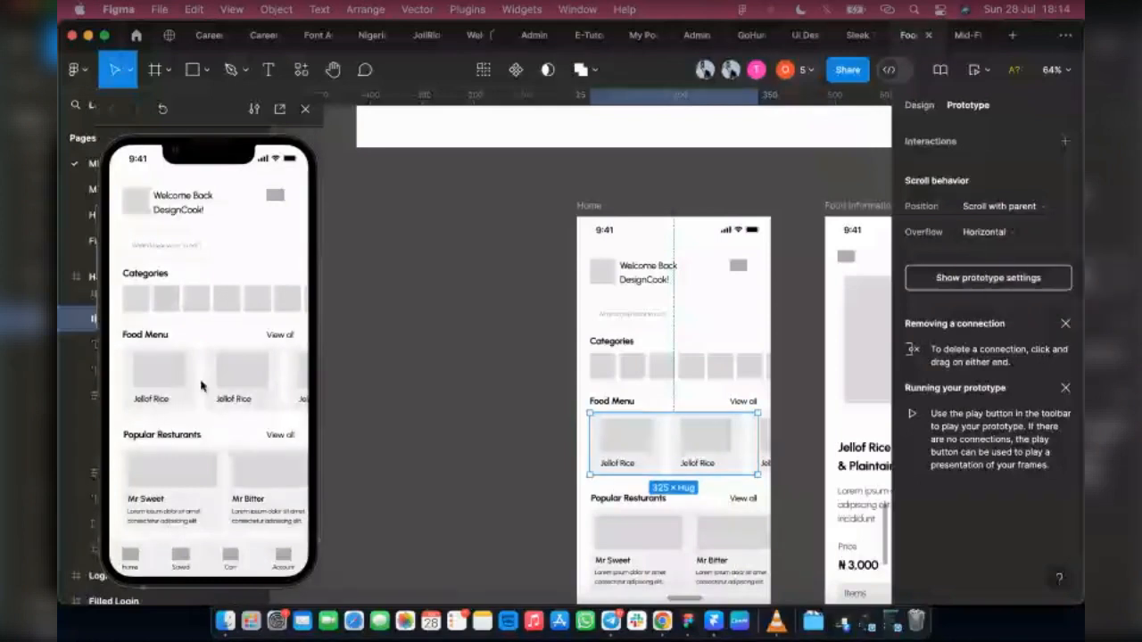
{"action": "scroll", "coordinate": [201, 388], "scroll_direction": "right", "scroll_amount": 2}
{"action": "scroll", "coordinate": [204, 391], "scroll_direction": "left", "scroll_amount": 2}
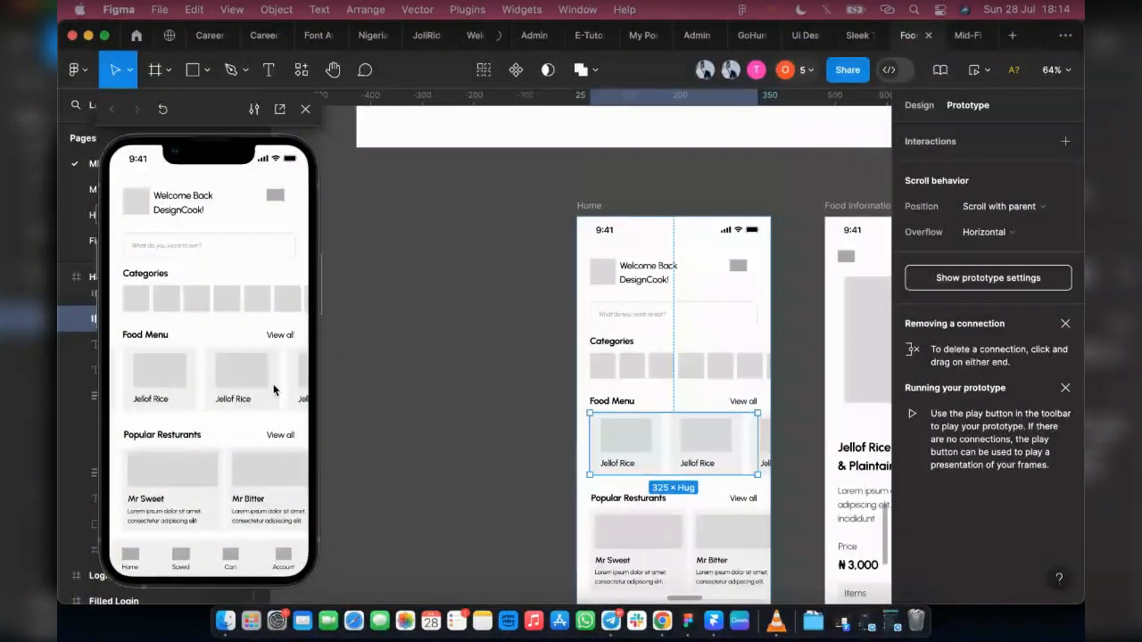
{"action": "scroll", "coordinate": [138, 385], "scroll_direction": "left", "scroll_amount": 1}
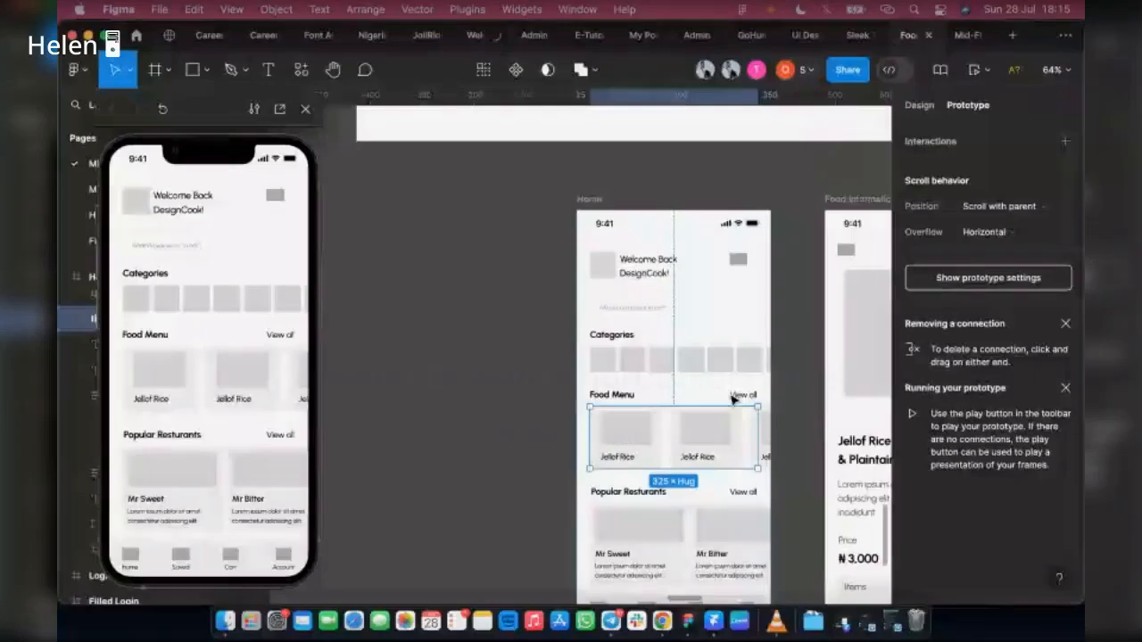
Step: Set the Popular Resturants card row's overflow to Horizontal and test its sideways scrolling in the preview
{"action": "scroll", "coordinate": [740, 398], "scroll_direction": "down", "scroll_amount": 1}
{"action": "left_click", "coordinate": [761, 476]}
{"action": "left_click", "coordinate": [981, 232]}
{"action": "left_click", "coordinate": [982, 248]}
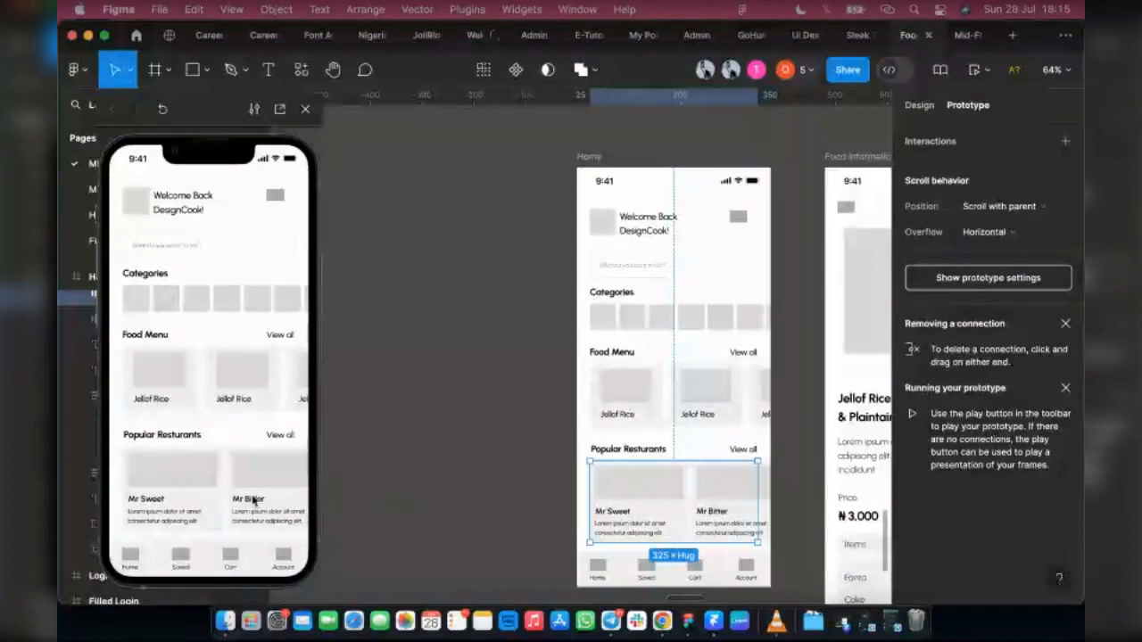
{"action": "left_click_drag", "start_coordinate": [254, 502], "coordinate": [117, 500]}
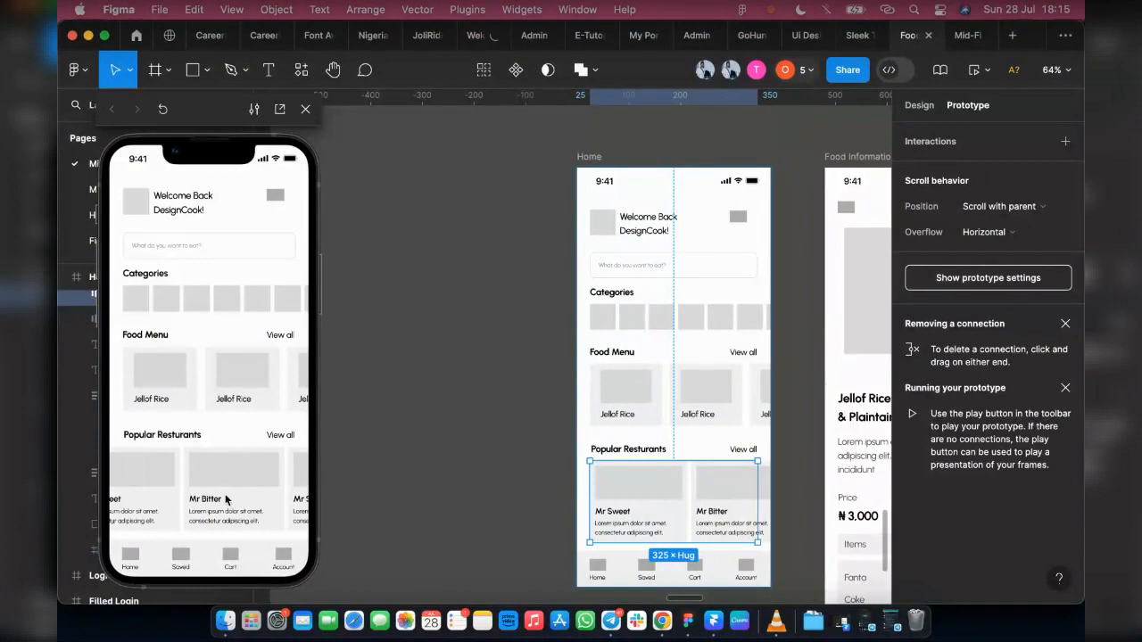
{"action": "left_click_drag", "start_coordinate": [193, 502], "coordinate": [219, 502]}
{"action": "left_click_drag", "start_coordinate": [143, 502], "coordinate": [183, 502]}
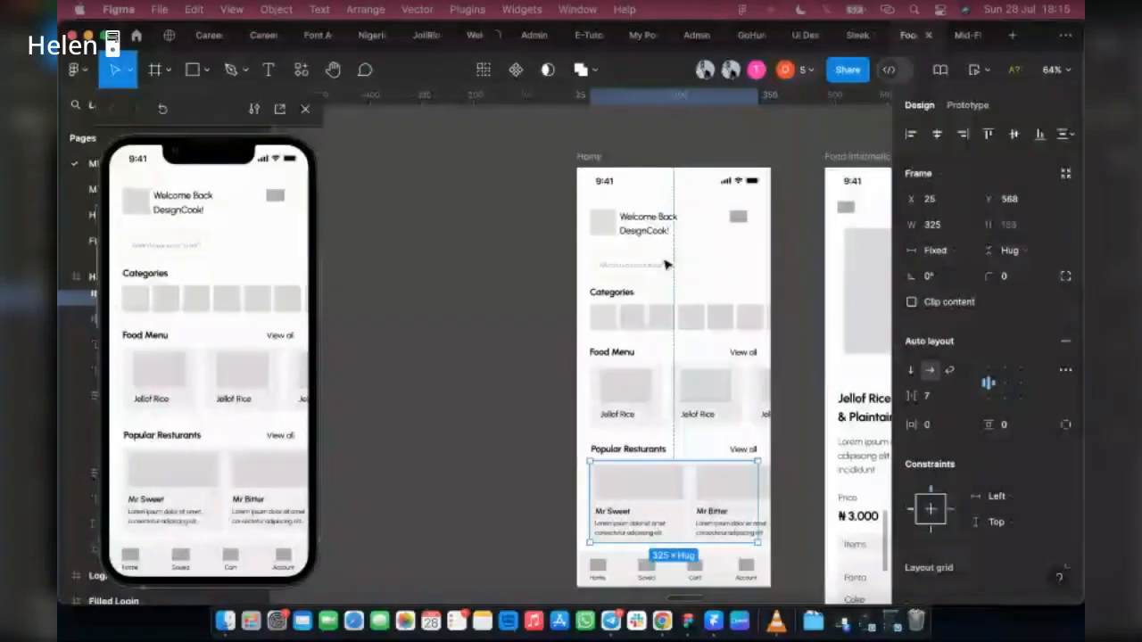
Step: Link the first Food Menu card on Home to the Food Information frame on tap, and test the link in the preview
{"action": "scroll", "coordinate": [498, 407], "scroll_direction": "right", "scroll_amount": 3}
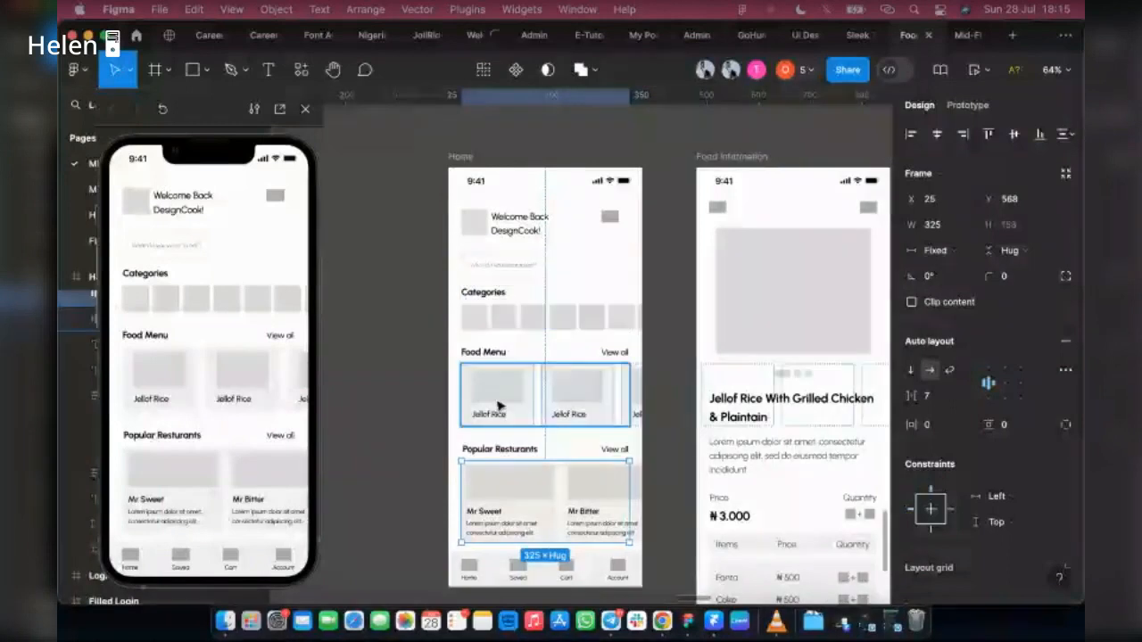
{"action": "left_click", "coordinate": [498, 406]}
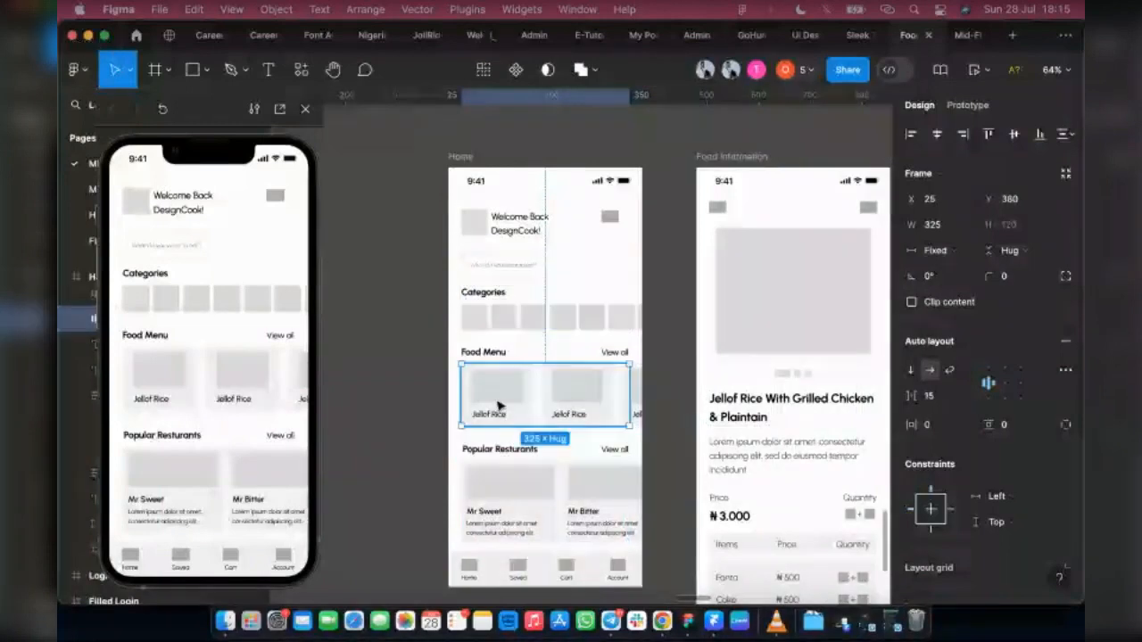
{"action": "left_click", "coordinate": [498, 406]}
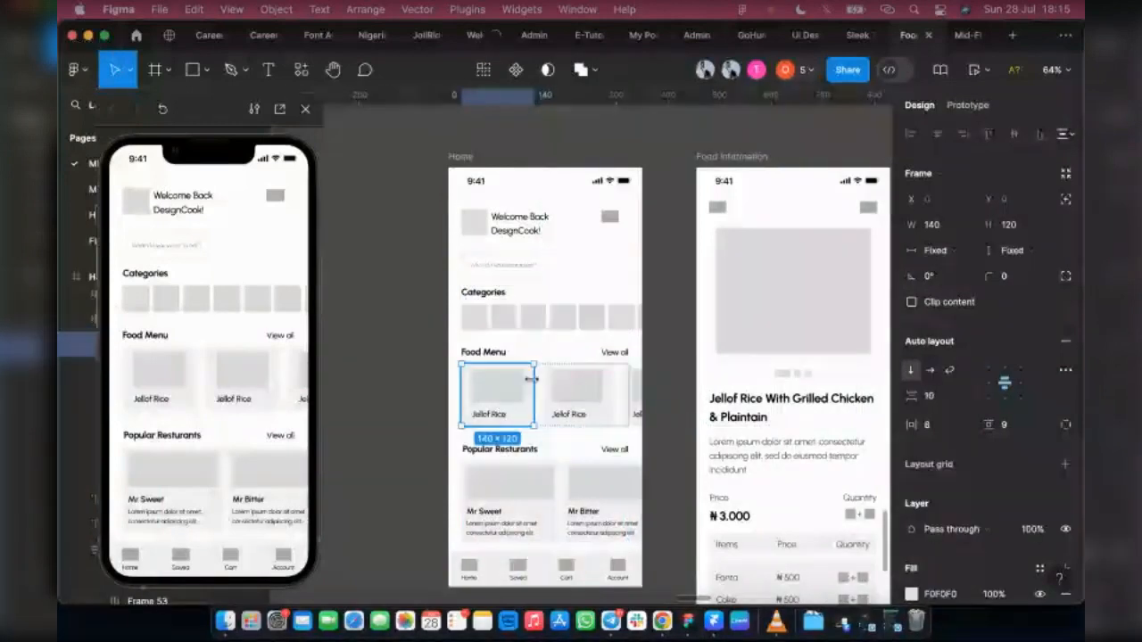
{"action": "key", "text": "shift+e"}
{"action": "left_click_drag", "start_coordinate": [532, 394], "coordinate": [714, 384]}
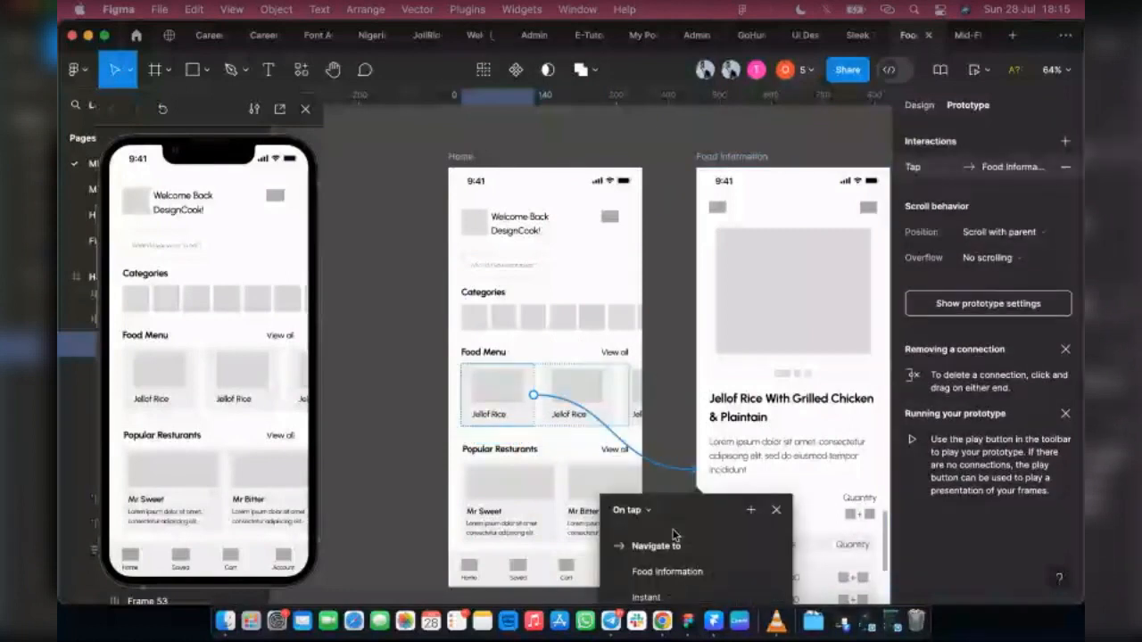
{"action": "left_click", "coordinate": [152, 383]}
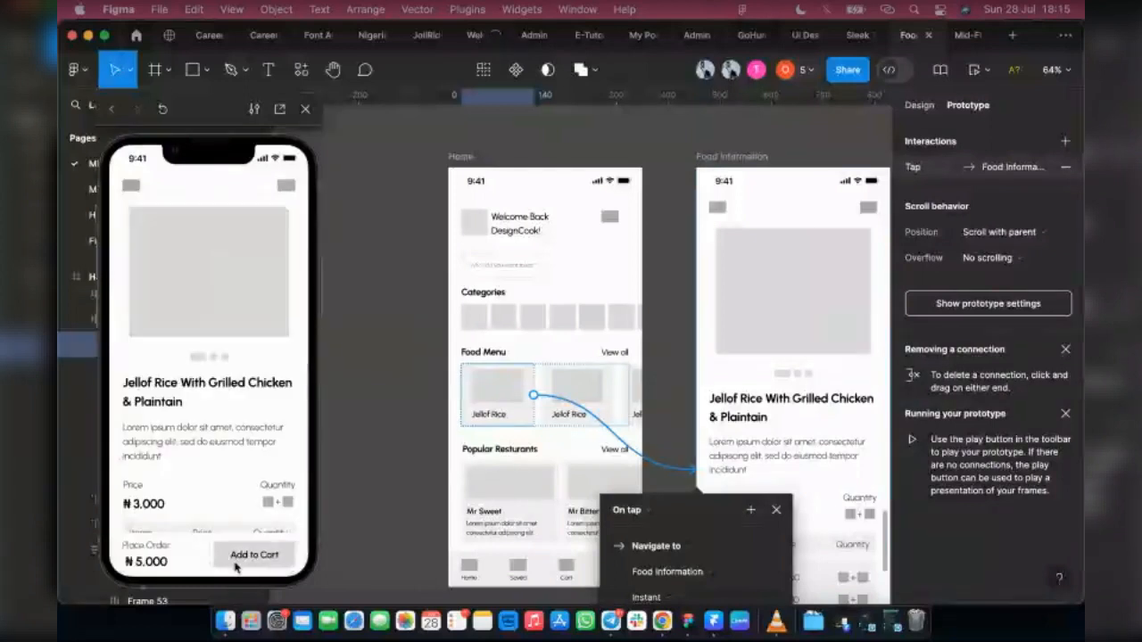
{"action": "left_click", "coordinate": [919, 104]}
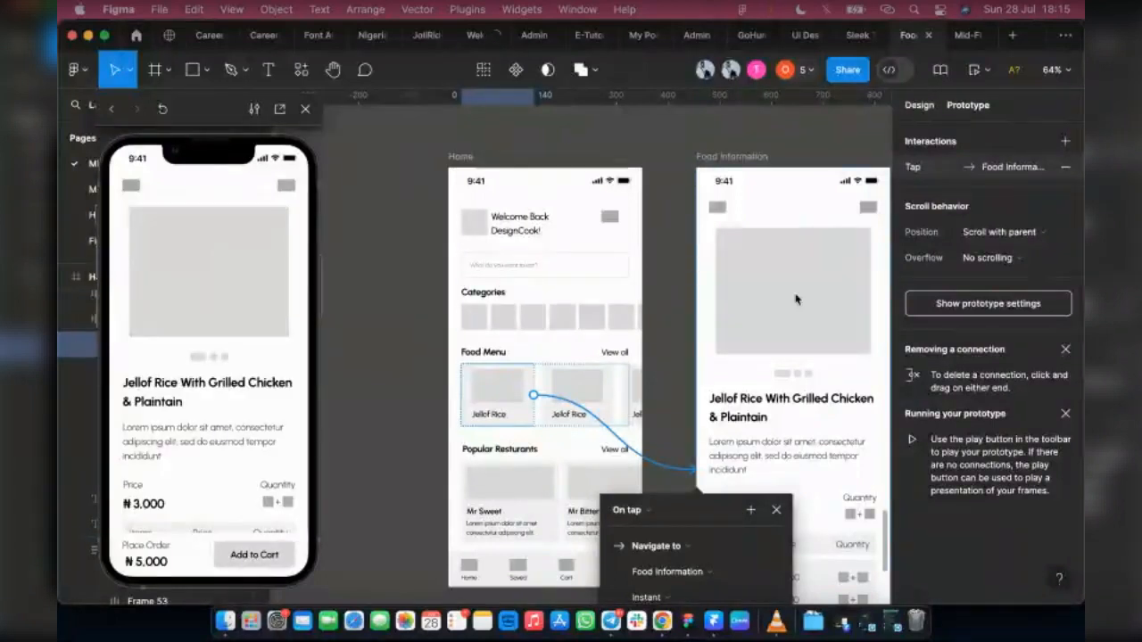
{"action": "scroll", "coordinate": [365, 214], "scroll_direction": "down", "scroll_amount": 5}
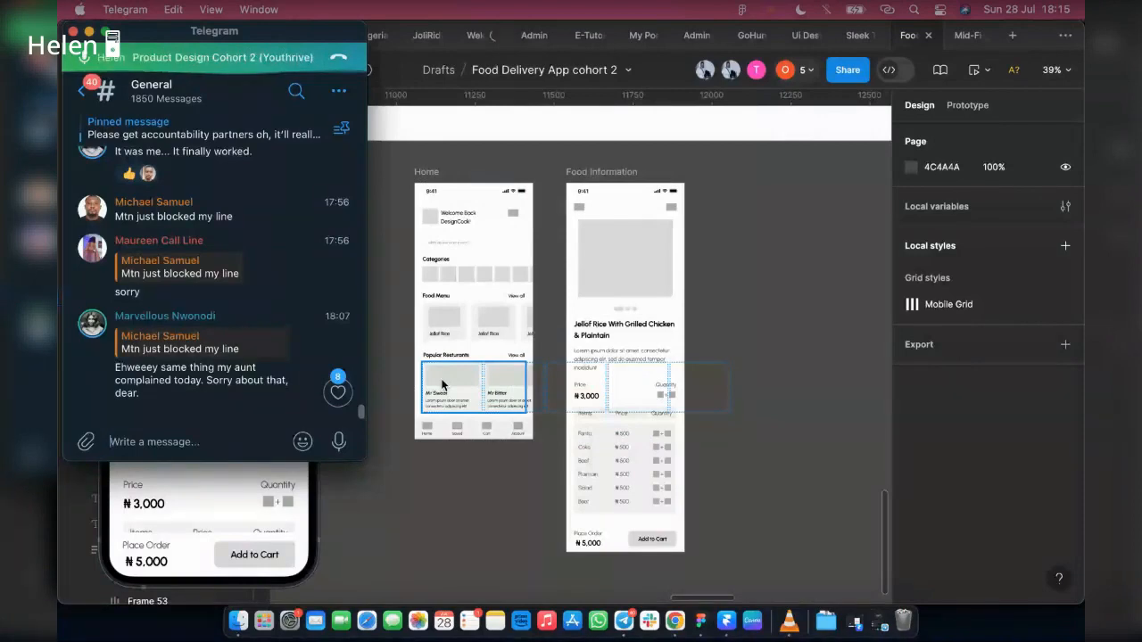
{"action": "scroll", "coordinate": [107, 274], "scroll_direction": "up", "scroll_amount": 1}
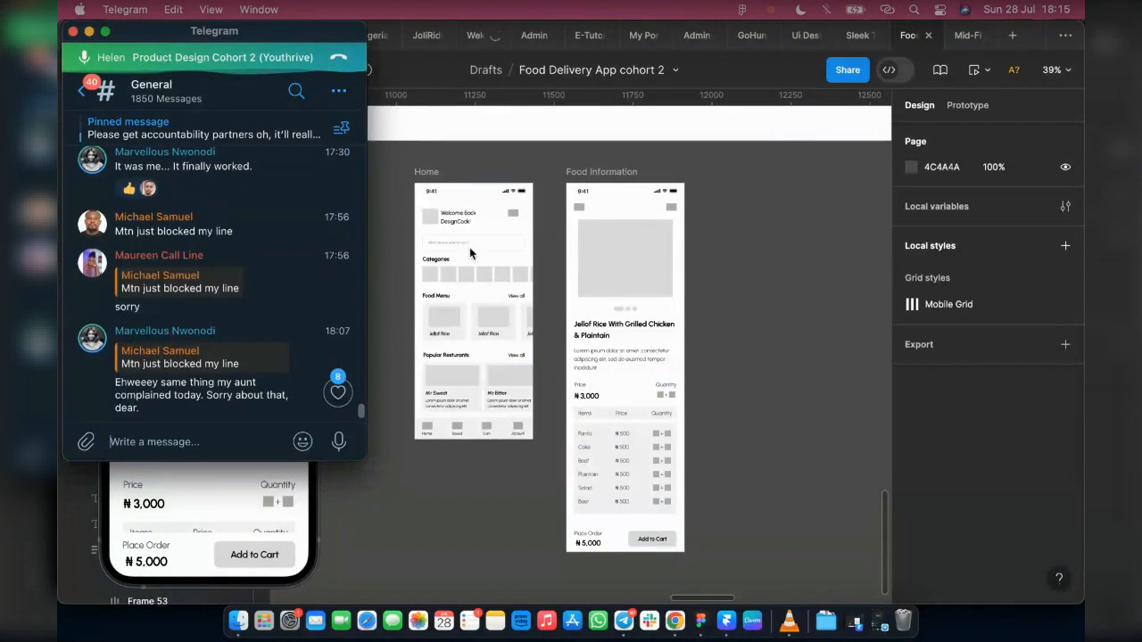
{"action": "left_click", "coordinate": [756, 413]}
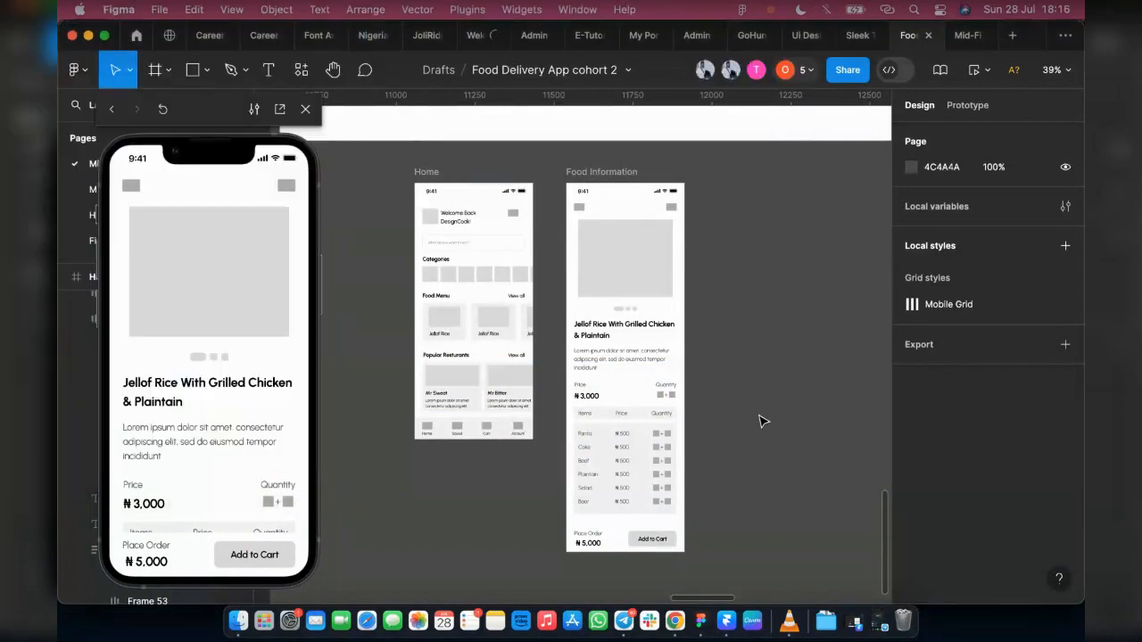
{"action": "left_click", "coordinate": [878, 620]}
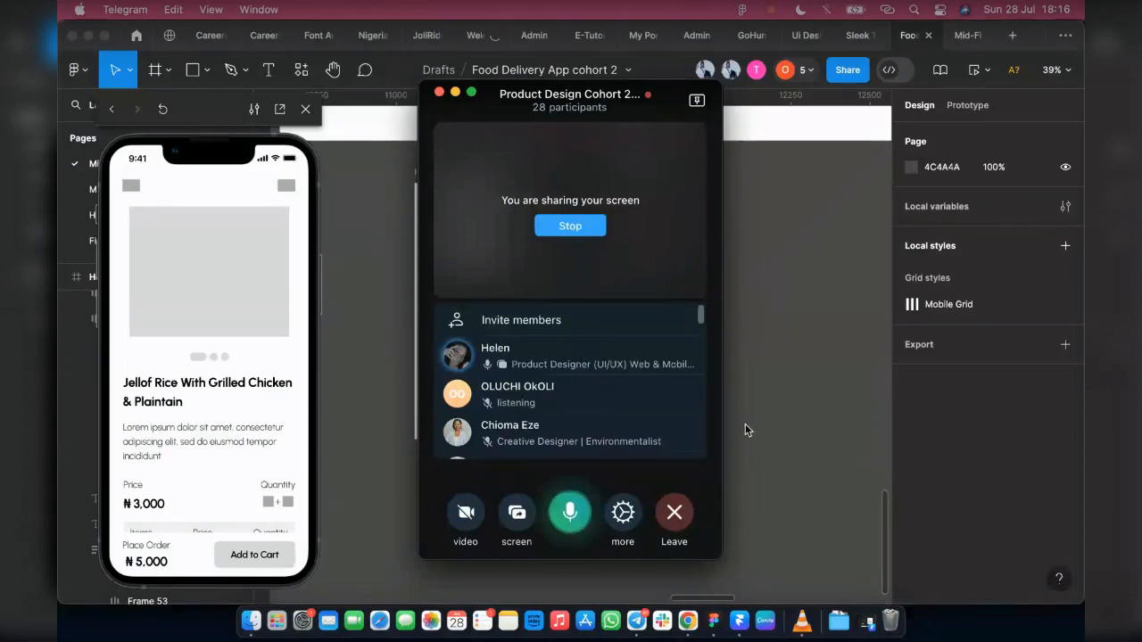
{"action": "left_click", "coordinate": [867, 625]}
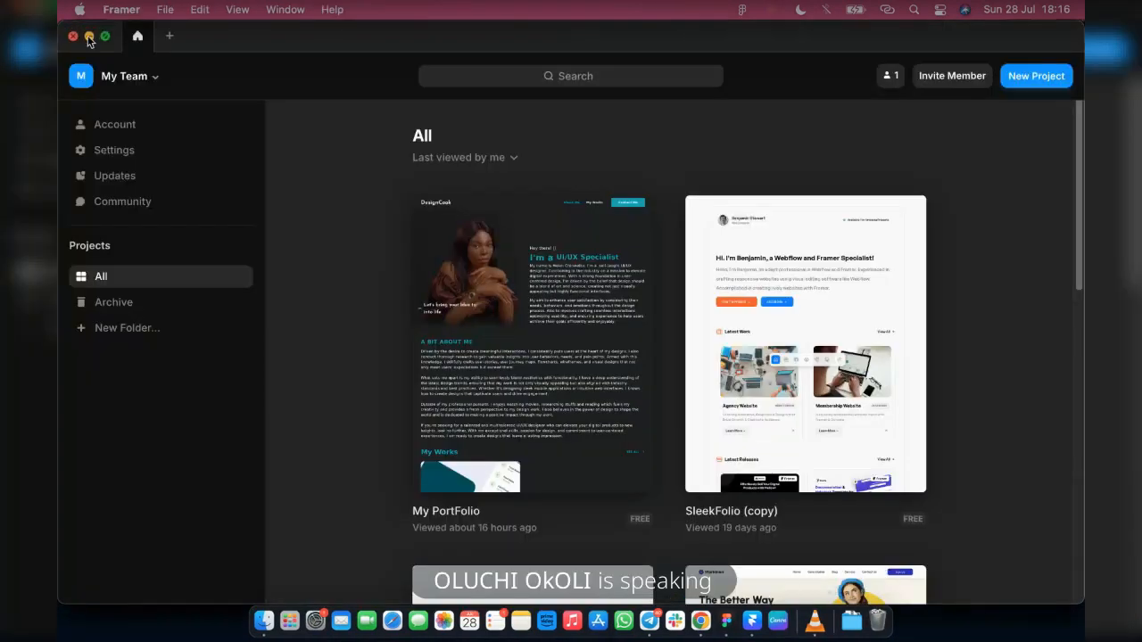
{"action": "left_click", "coordinate": [88, 36]}
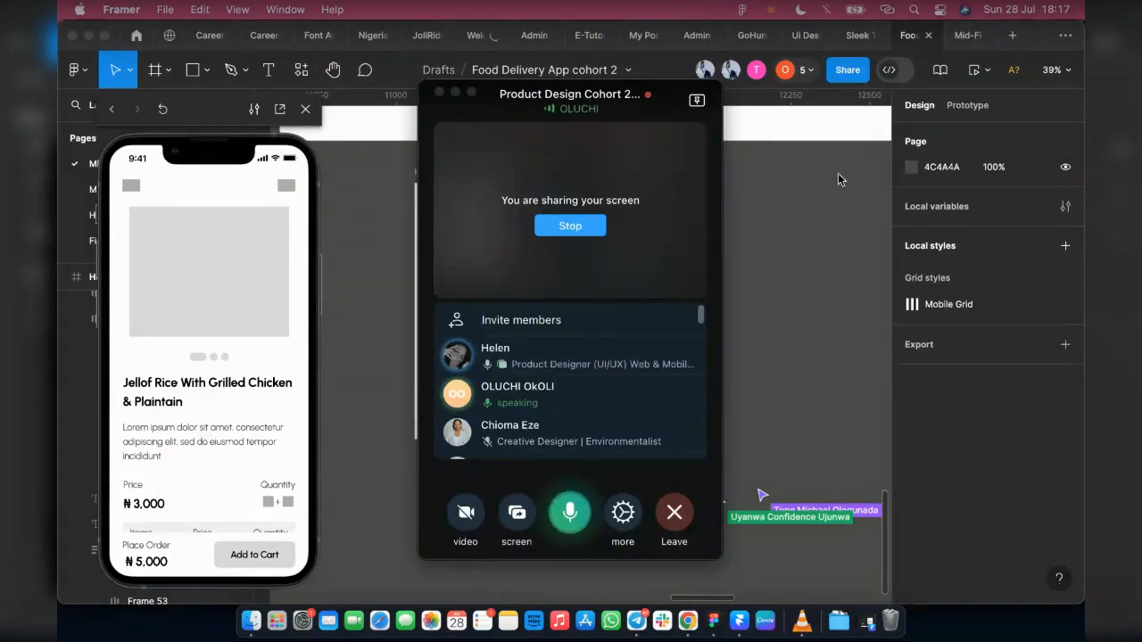
{"action": "left_click", "coordinate": [953, 307]}
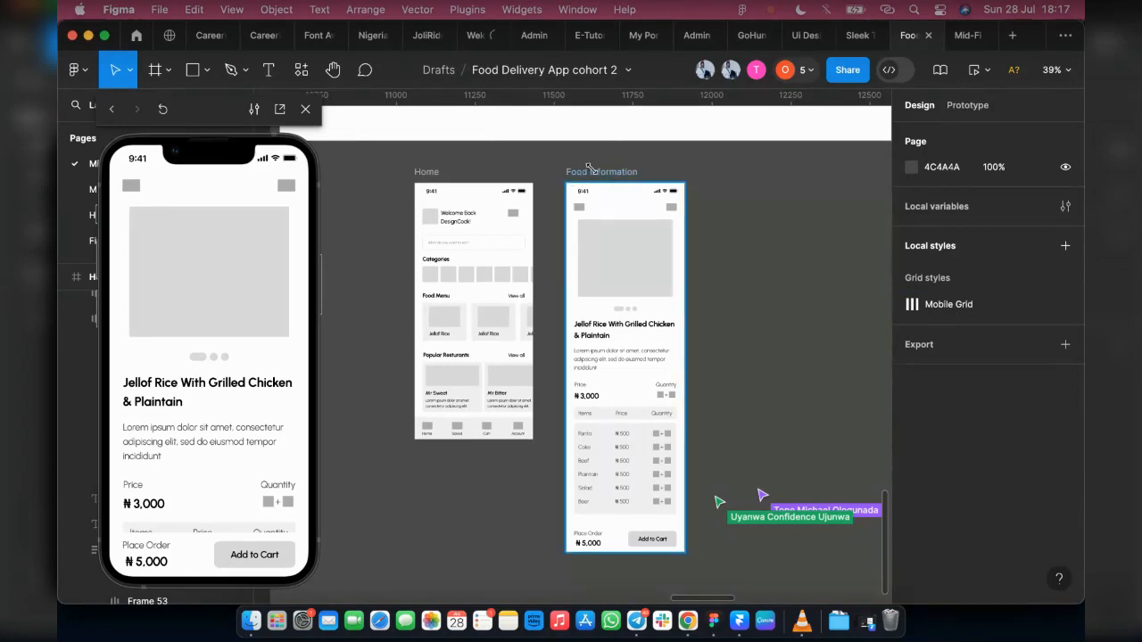
Step: Show the layout grids with the Food Information frame selected to view its Mobile Grid, and hide them again
{"action": "left_click", "coordinate": [569, 175]}
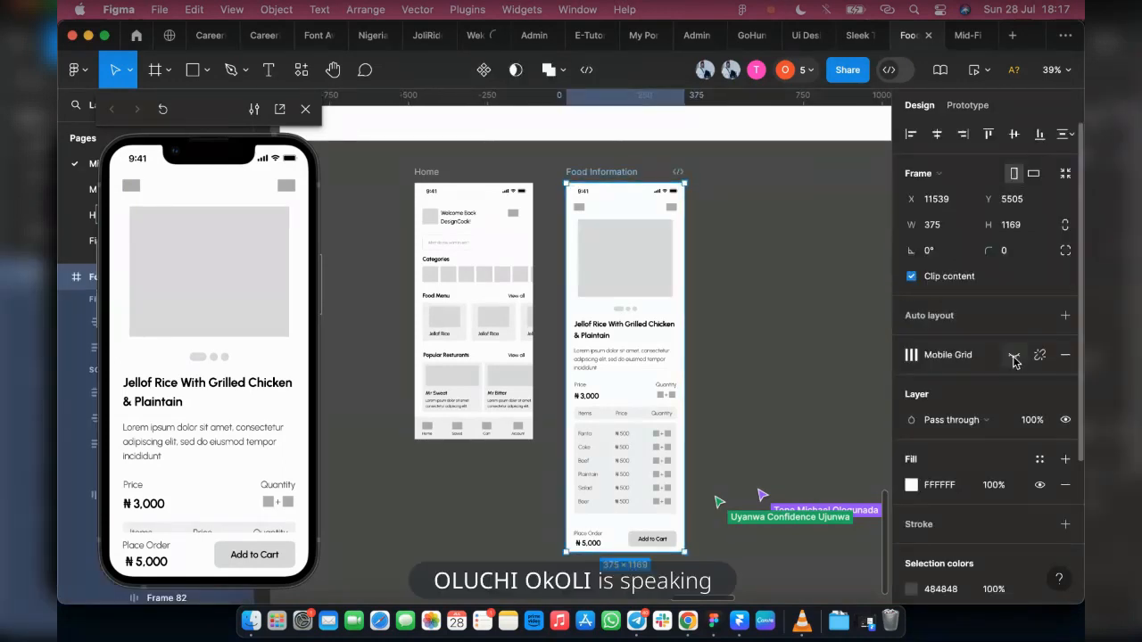
{"action": "key", "text": "ctrl+shift+4"}
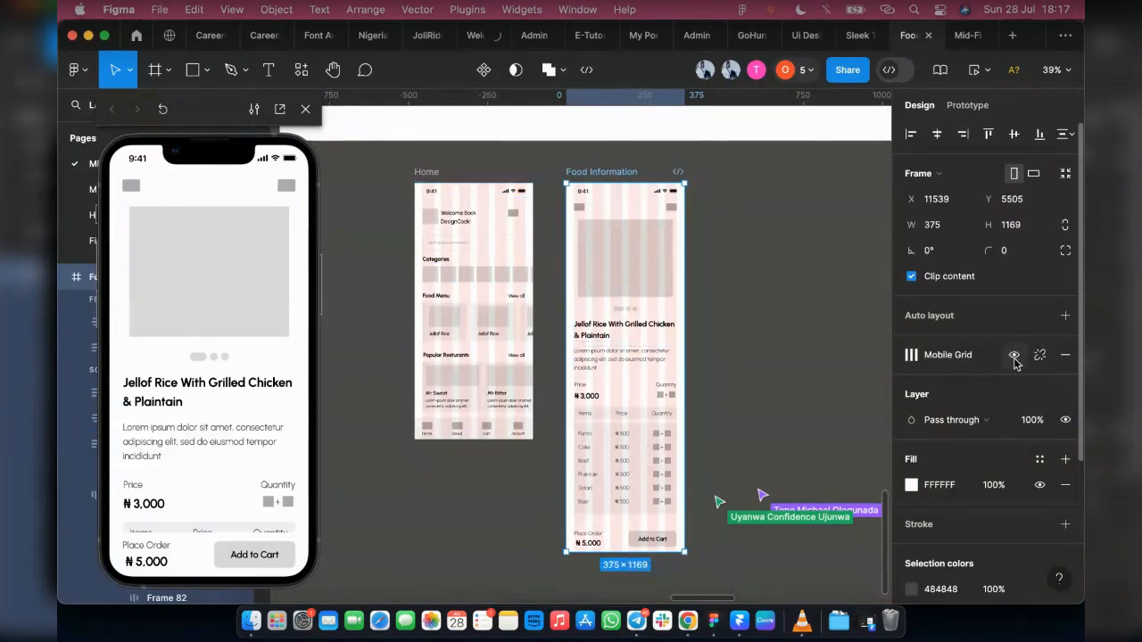
{"action": "left_click", "coordinate": [1015, 356]}
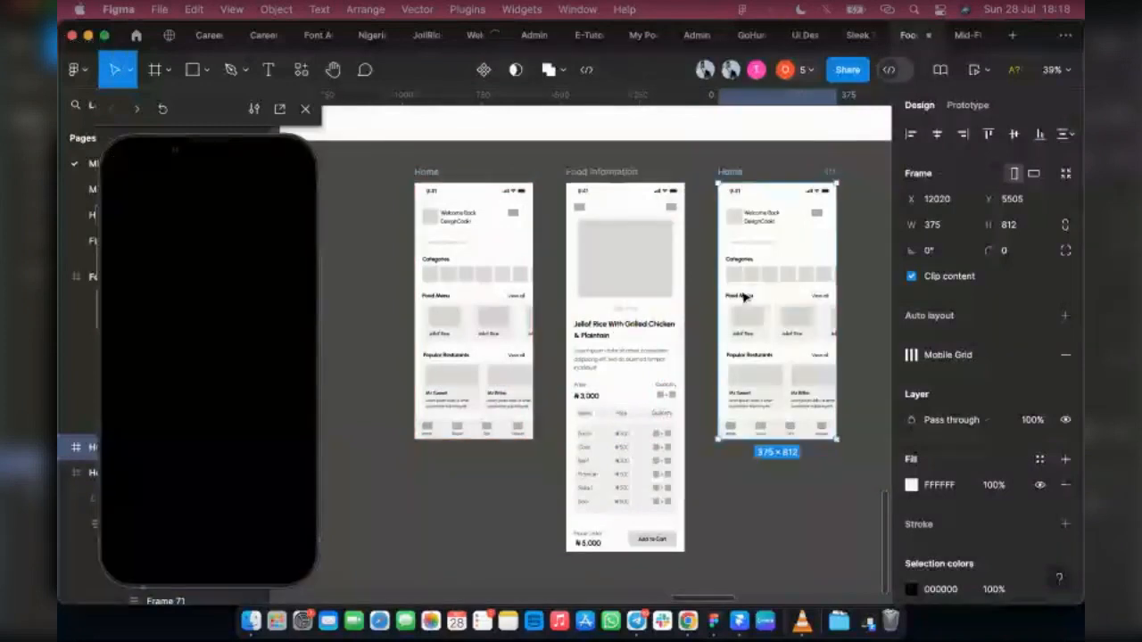
Step: Delete the prototype connection from the duplicated Home frame's first Food Menu card to Food Information
{"action": "left_click", "coordinate": [958, 105]}
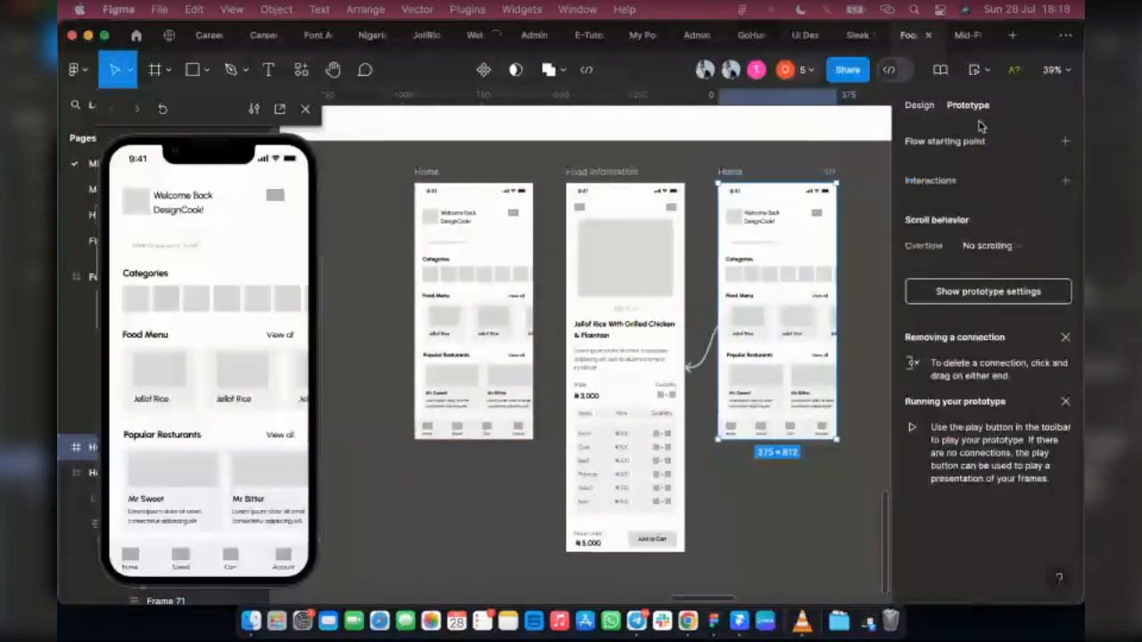
{"action": "left_click", "coordinate": [706, 358]}
{"action": "left_click", "coordinate": [706, 358]}
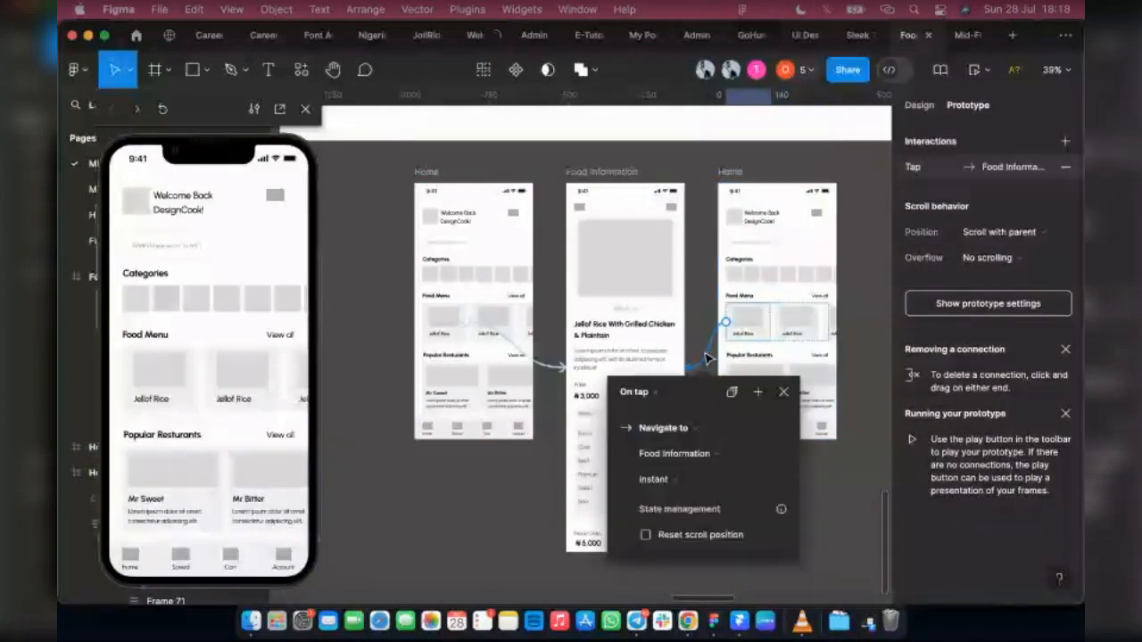
{"action": "left_click_drag", "start_coordinate": [705, 358], "coordinate": [963, 290]}
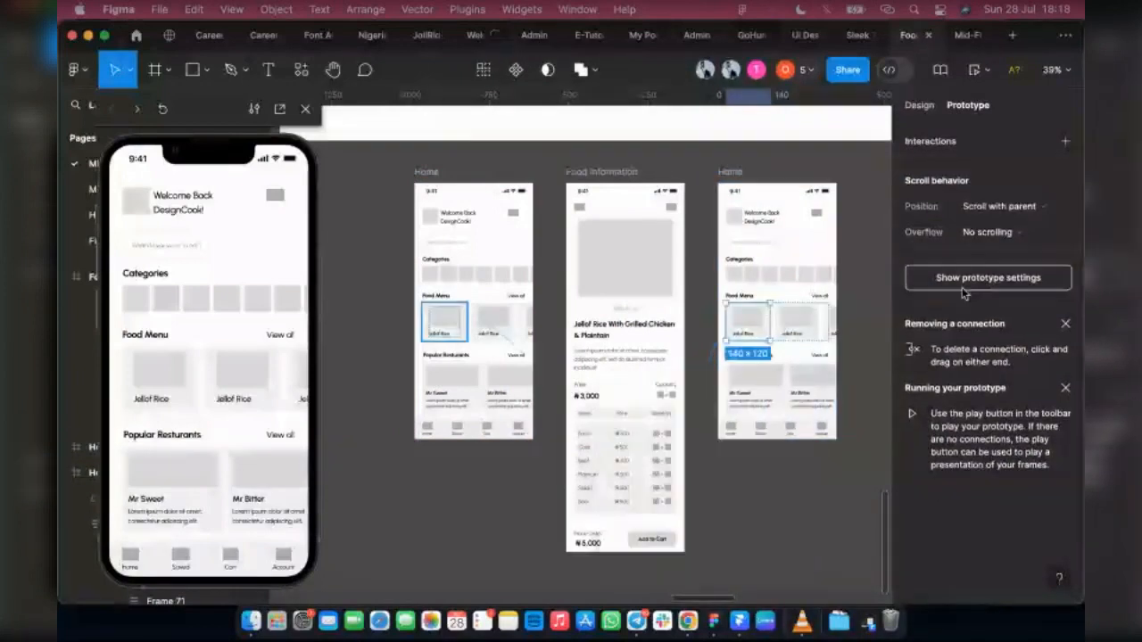
Step: Detach the Mobile Grid style from the duplicated Home frame and remove its 6-column layout grid
{"action": "left_click", "coordinate": [792, 171]}
{"action": "left_click", "coordinate": [733, 180]}
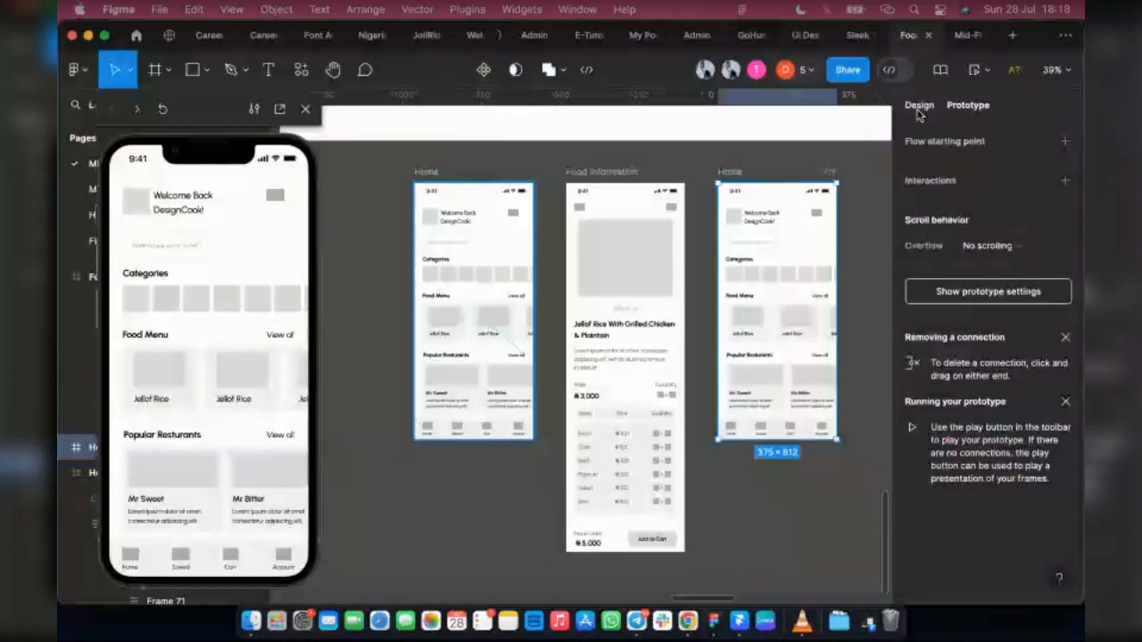
{"action": "left_click", "coordinate": [919, 105]}
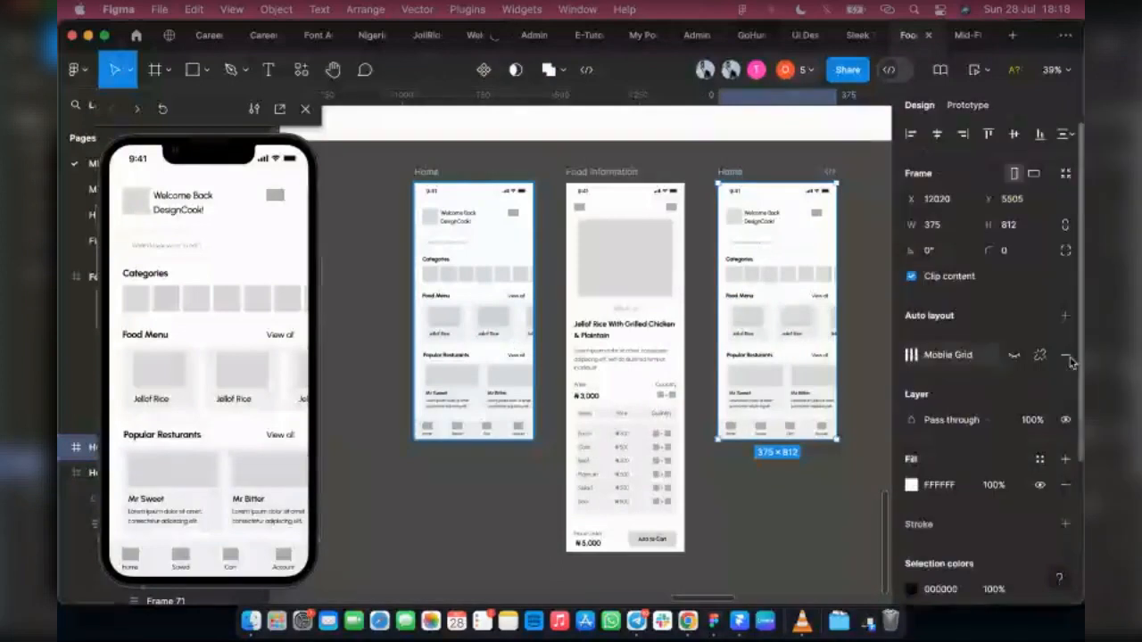
{"action": "left_click", "coordinate": [1015, 357]}
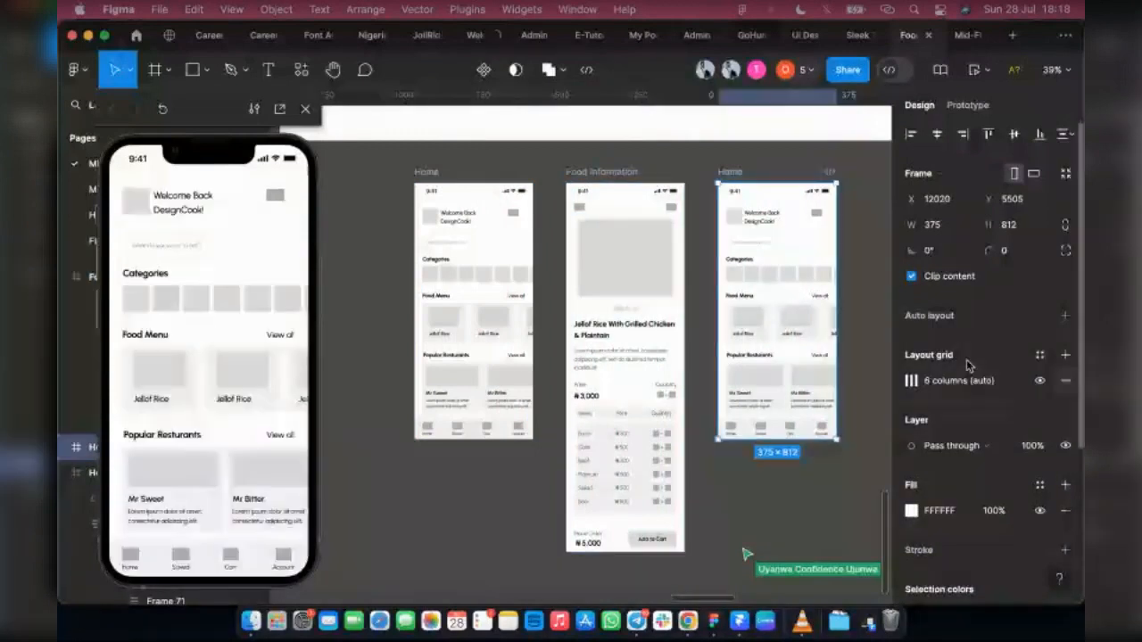
{"action": "left_click", "coordinate": [1065, 381]}
Step: Show the layout grids to compare the frames with and without one, and hide them again
{"action": "key", "text": "shift+g"}
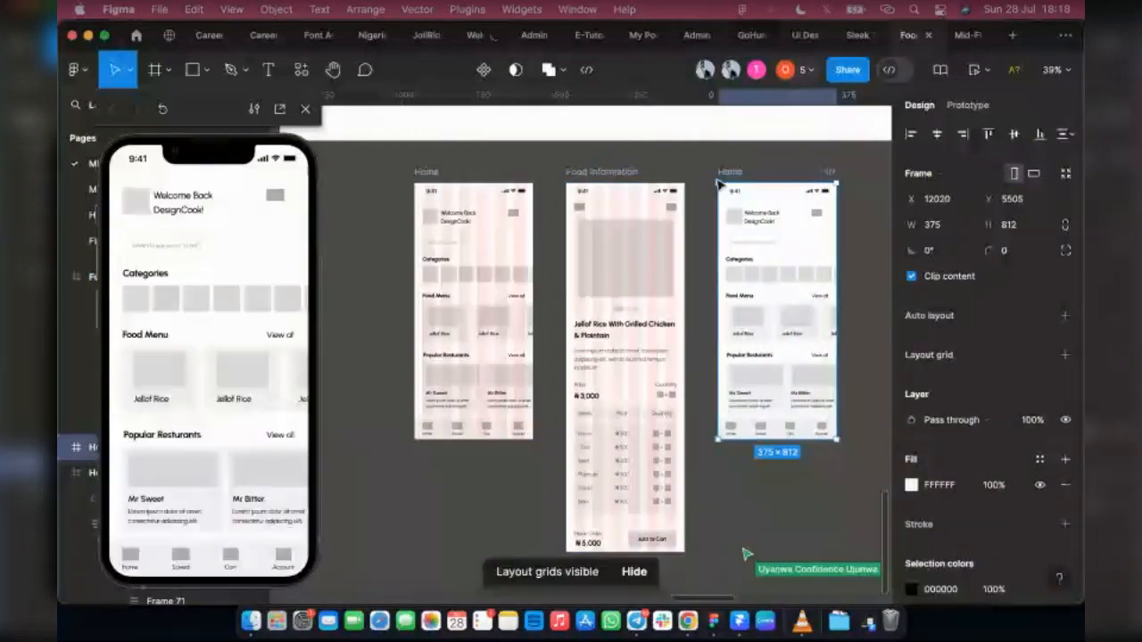
{"action": "left_click", "coordinate": [578, 179]}
{"action": "key", "text": "shift+g"}
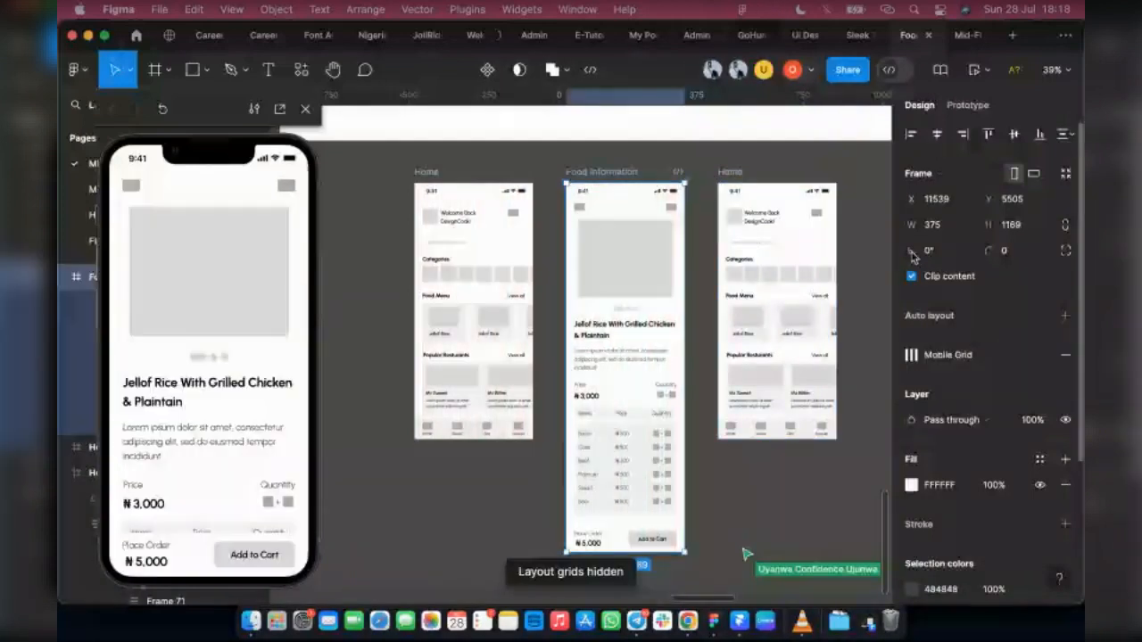
Step: Add a layout grid to the duplicated Home frame, set to Columns with a count of 6 and a margin of 25
{"action": "left_click", "coordinate": [725, 174]}
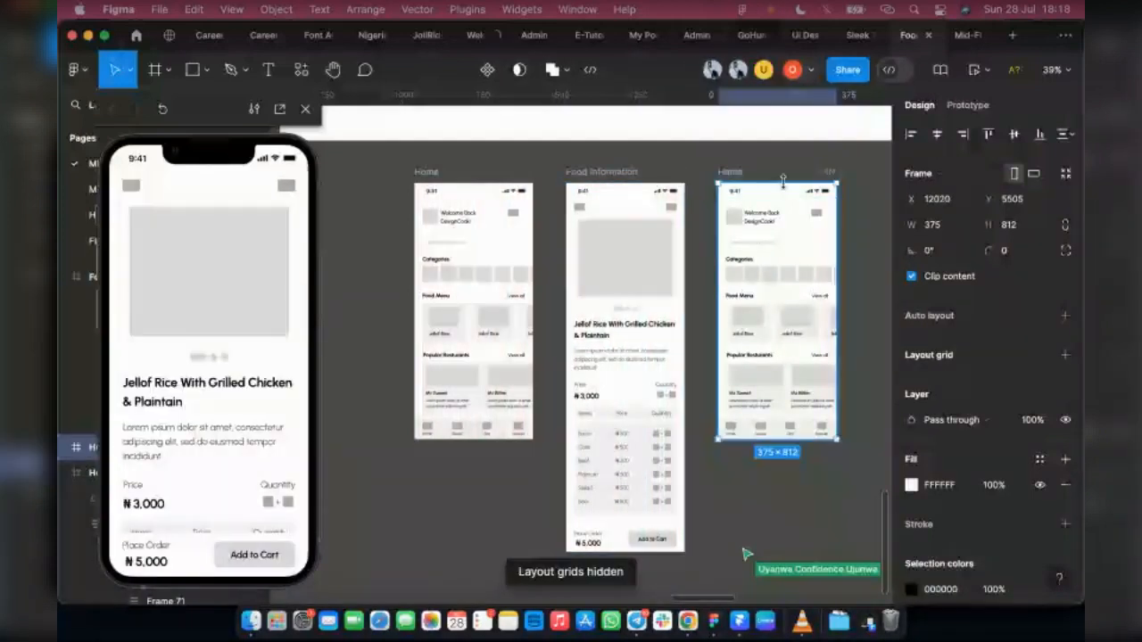
{"action": "left_click", "coordinate": [1065, 355]}
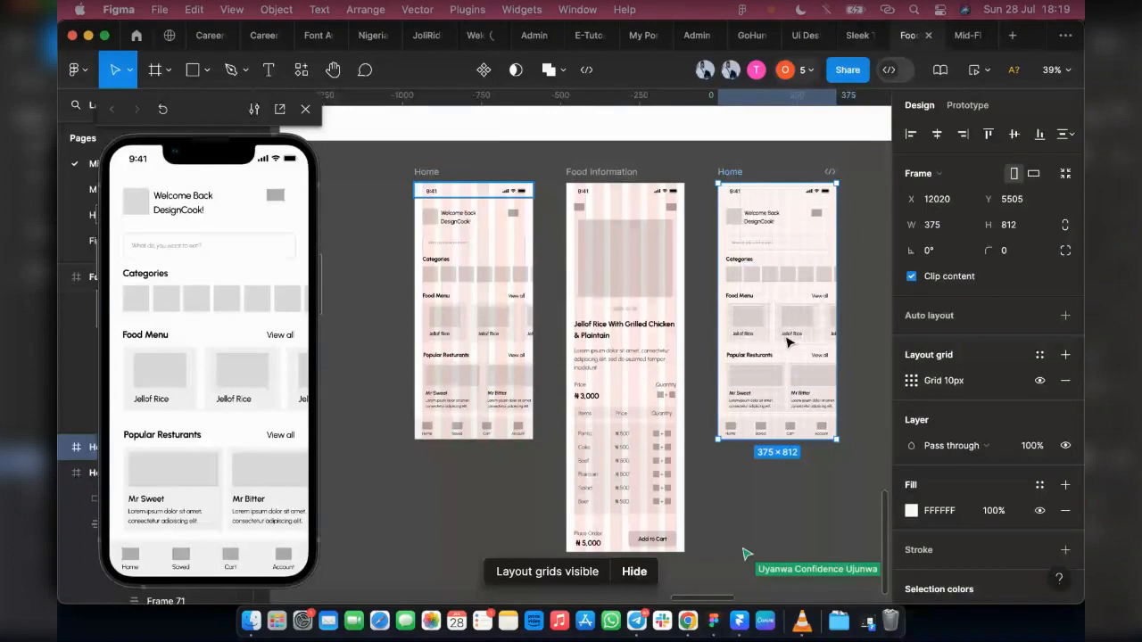
{"action": "left_click", "coordinate": [911, 381]}
{"action": "left_click", "coordinate": [727, 382]}
{"action": "left_click", "coordinate": [751, 403]}
{"action": "left_click", "coordinate": [725, 450]}
{"action": "type", "text": "6"}
{"action": "left_click", "coordinate": [848, 502]}
{"action": "type", "text": "25"}
{"action": "key", "text": "Return"}
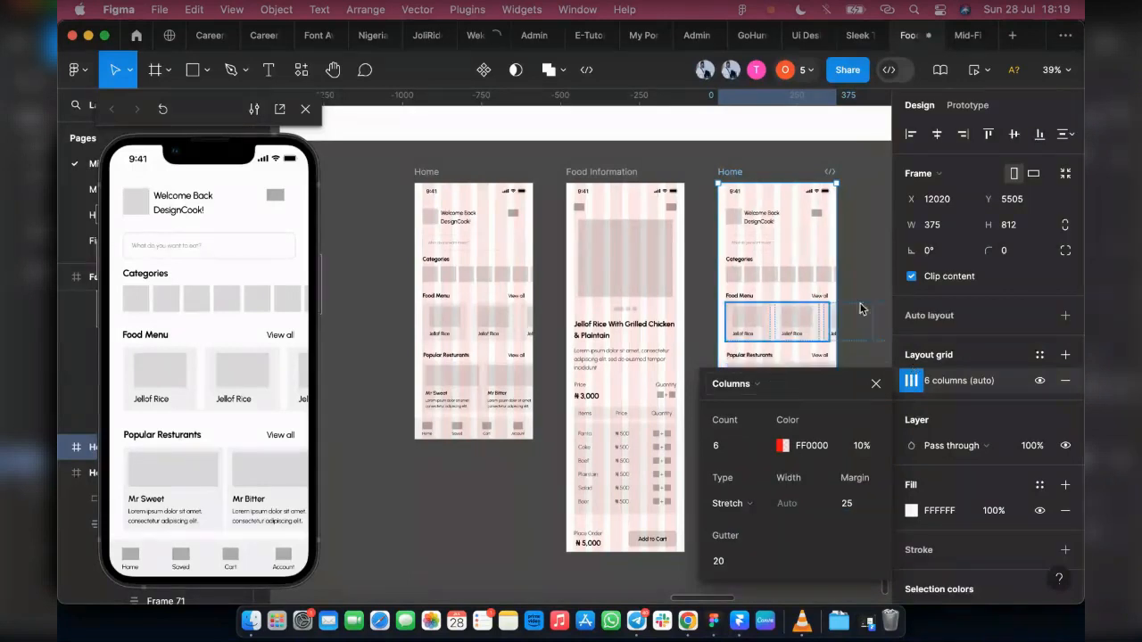
{"action": "left_click", "coordinate": [875, 227]}
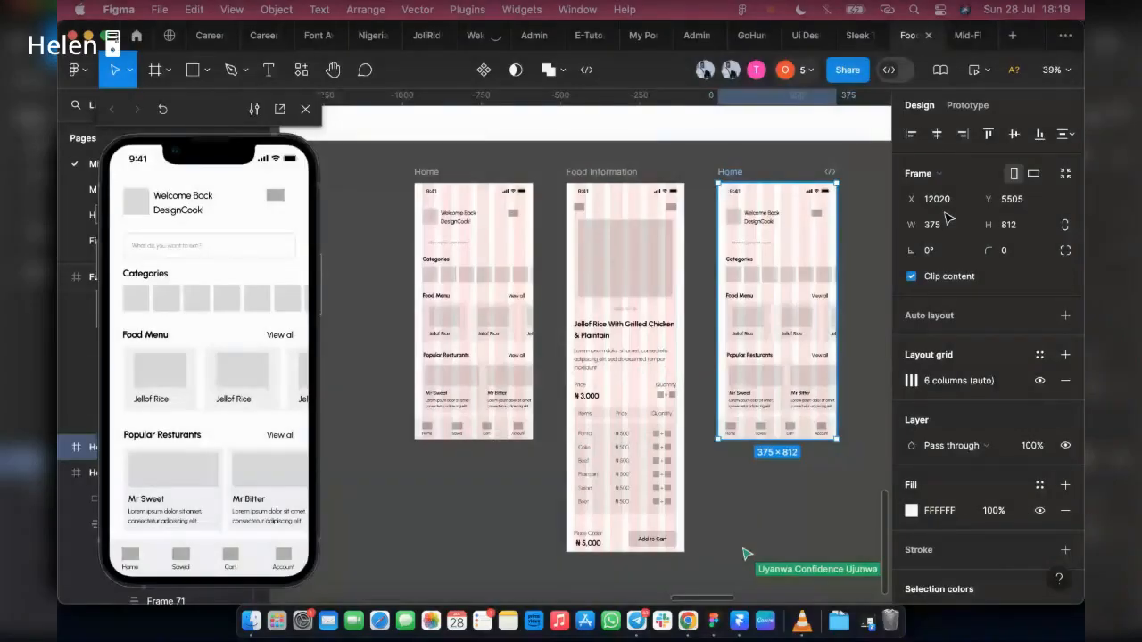
Step: Add a second layout grid to the duplicated Home frame, set to Rows with a count of 12
{"action": "left_click", "coordinate": [1066, 355]}
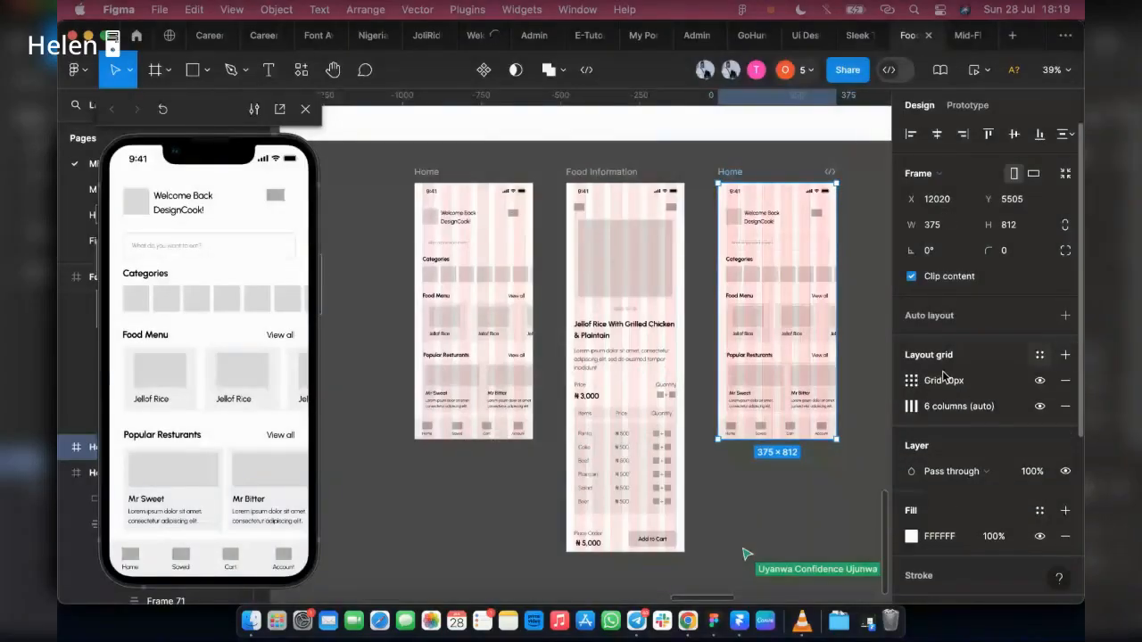
{"action": "left_click", "coordinate": [911, 381]}
{"action": "left_click", "coordinate": [738, 384]}
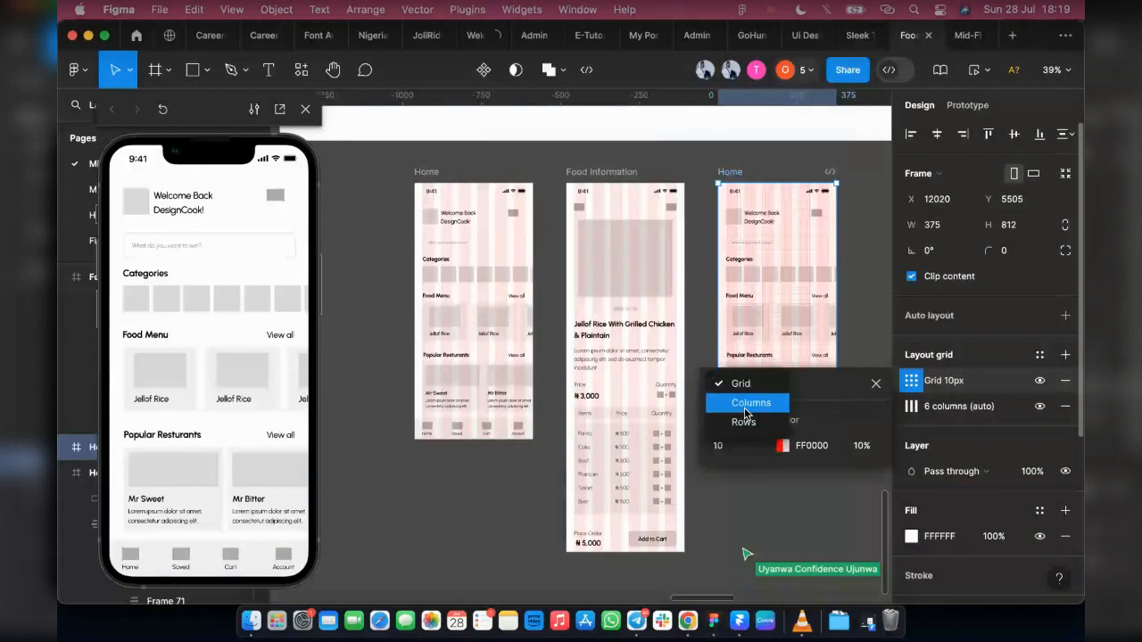
{"action": "left_click", "coordinate": [743, 422]}
{"action": "left_click", "coordinate": [727, 445]}
{"action": "type", "text": "12"}
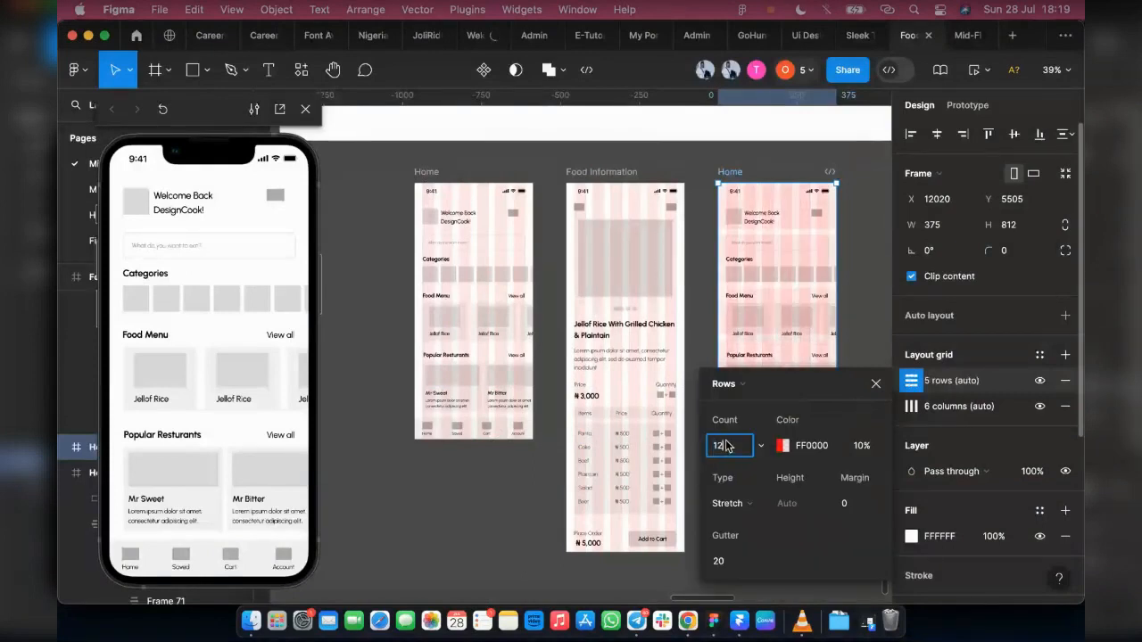
{"action": "left_click", "coordinate": [849, 504]}
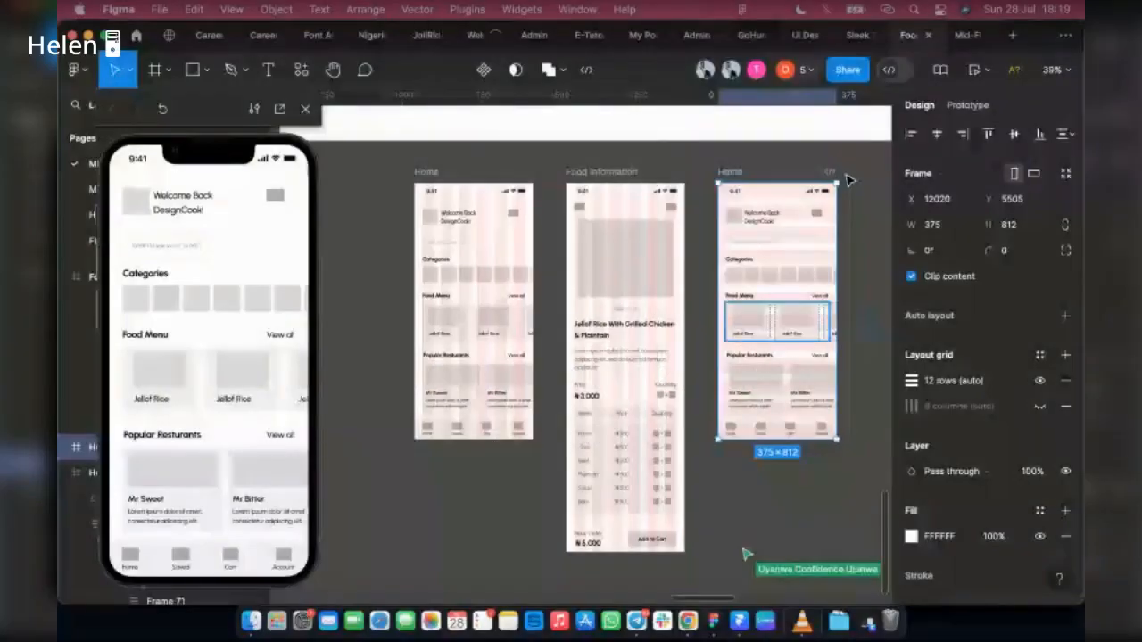
Step: Compare the duplicated Home frame's two grids by showing only the columns, and return to showing only the rows
{"action": "scroll", "coordinate": [850, 180], "scroll_direction": "up", "scroll_amount": 5}
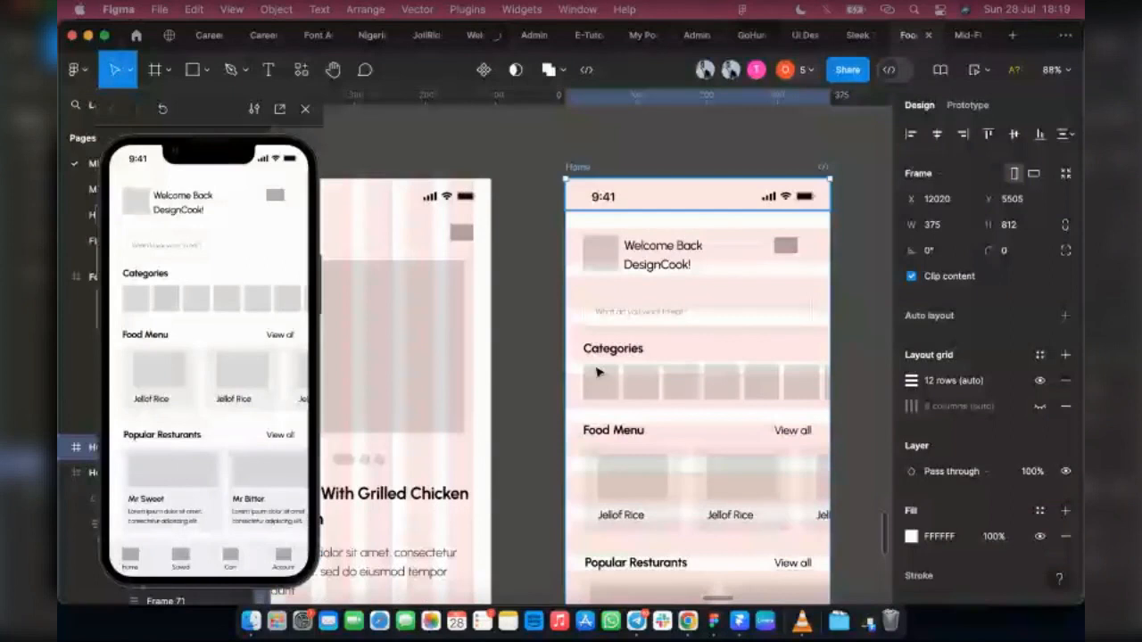
{"action": "left_click", "coordinate": [1041, 406]}
{"action": "left_click", "coordinate": [1040, 381]}
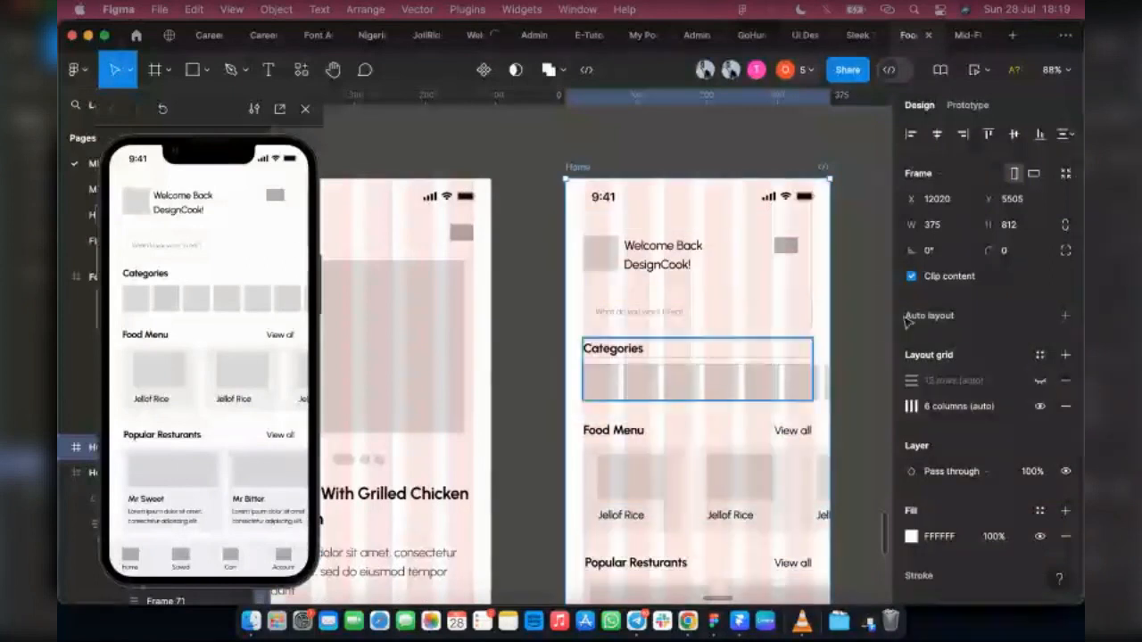
{"action": "left_click", "coordinate": [1040, 381]}
{"action": "left_click", "coordinate": [1040, 406]}
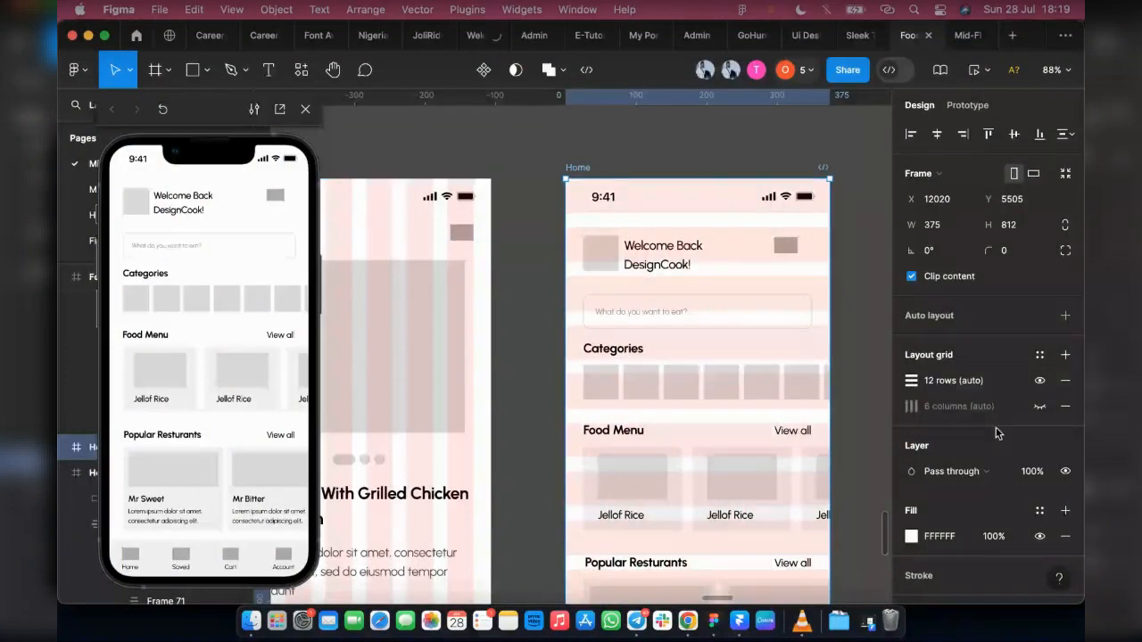
Step: Remove the 12-row layout grid from the duplicated Home frame, and delete that frame
{"action": "left_click", "coordinate": [1065, 380]}
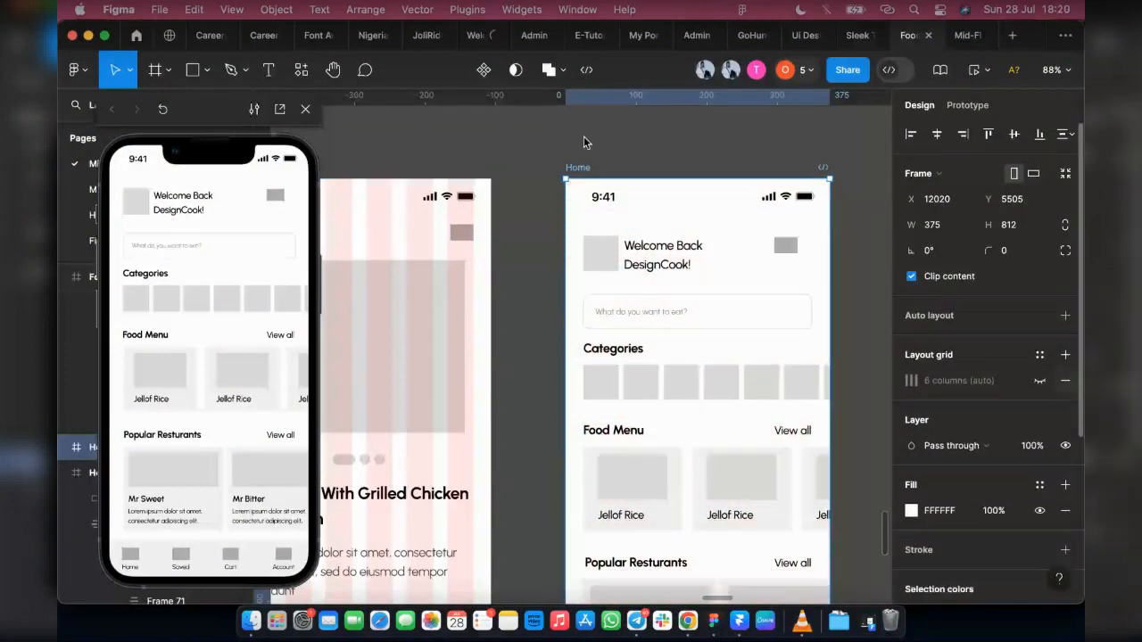
{"action": "key", "text": "Delete"}
Step: Select the Food Information frame and hide the layout grids
{"action": "scroll", "coordinate": [513, 169], "scroll_direction": "left", "scroll_amount": 5}
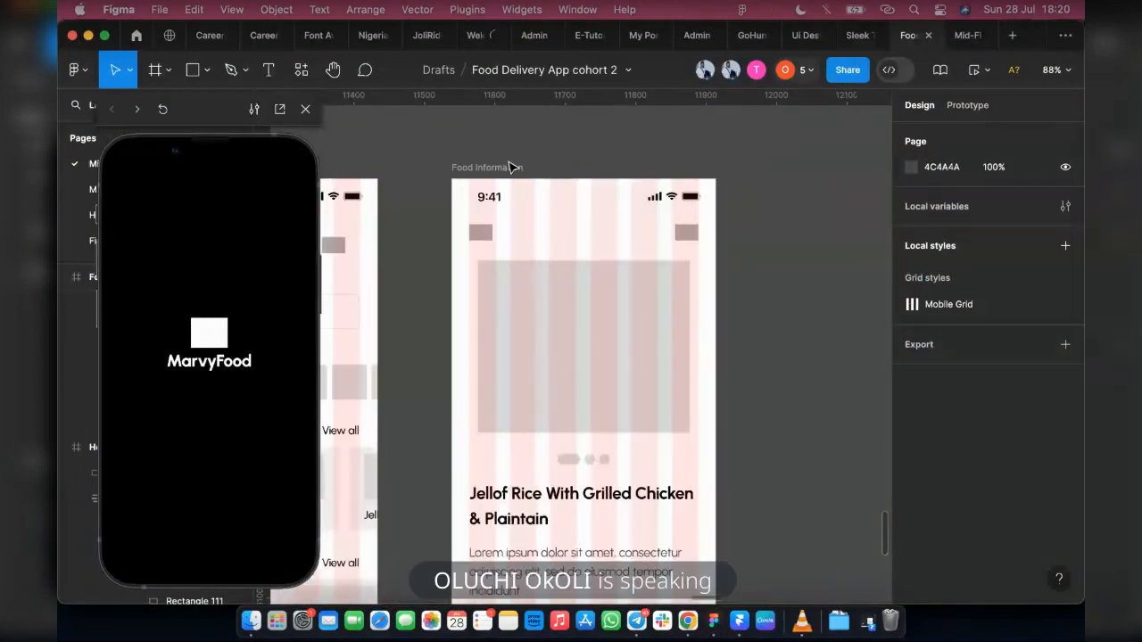
{"action": "left_click", "coordinate": [482, 167]}
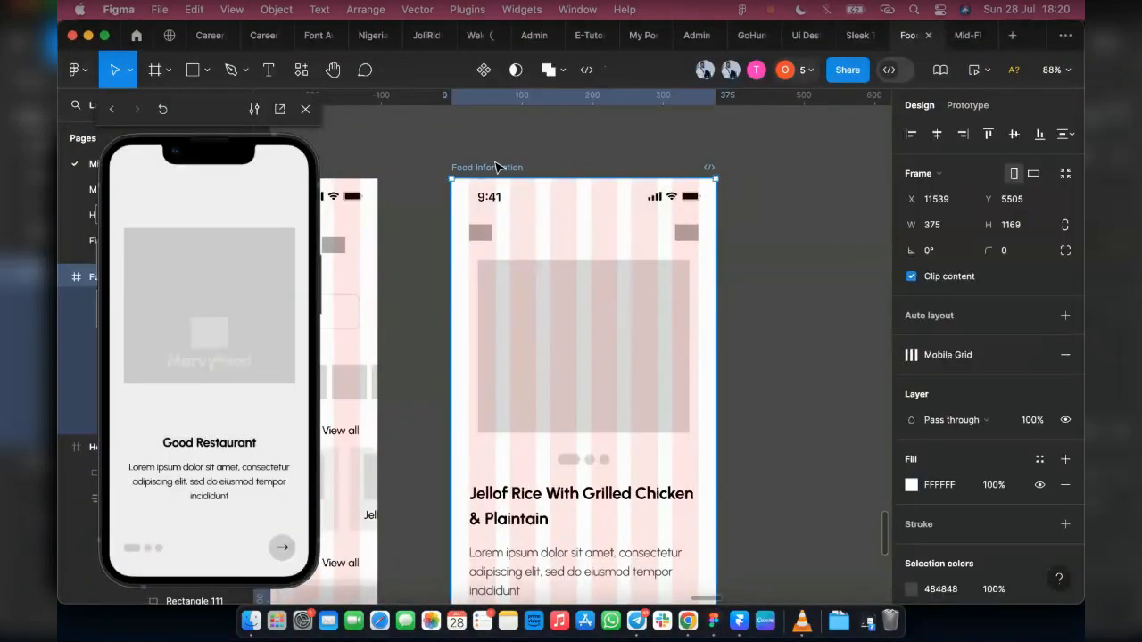
{"action": "key", "text": "ctrl+g"}
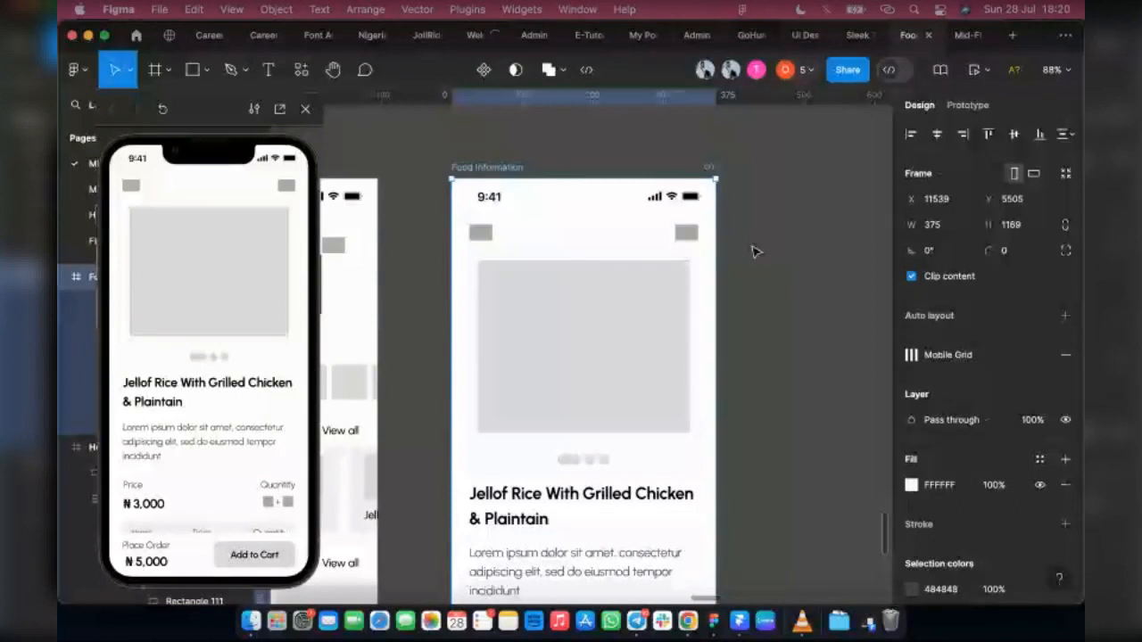
{"action": "left_click", "coordinate": [853, 11]}
{"action": "left_click", "coordinate": [853, 11]}
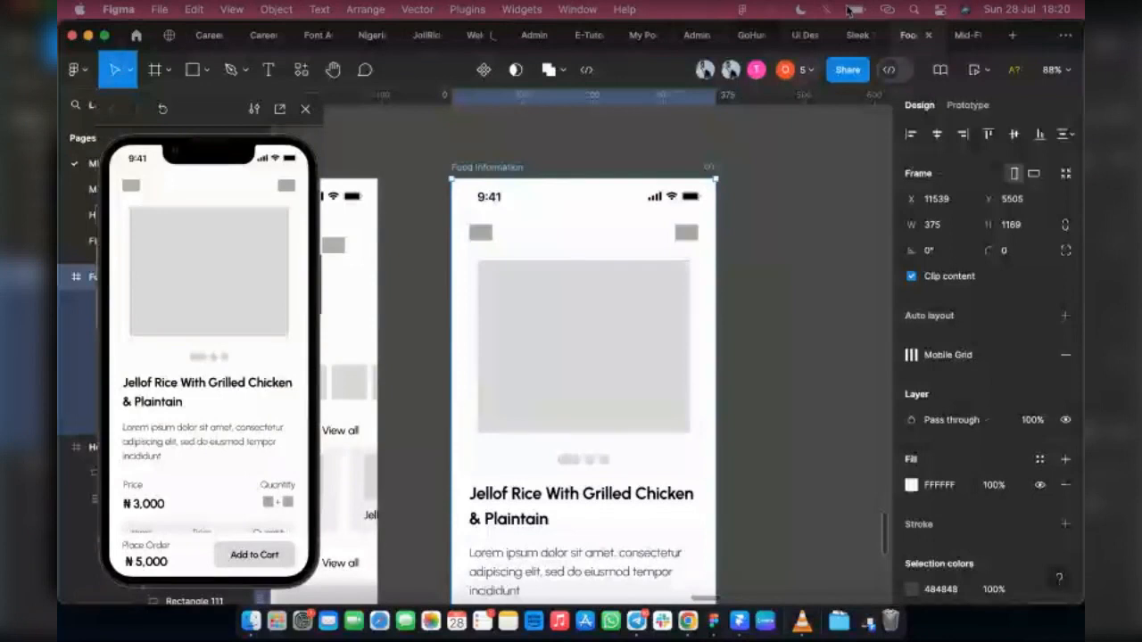
{"action": "key", "text": "F1"}
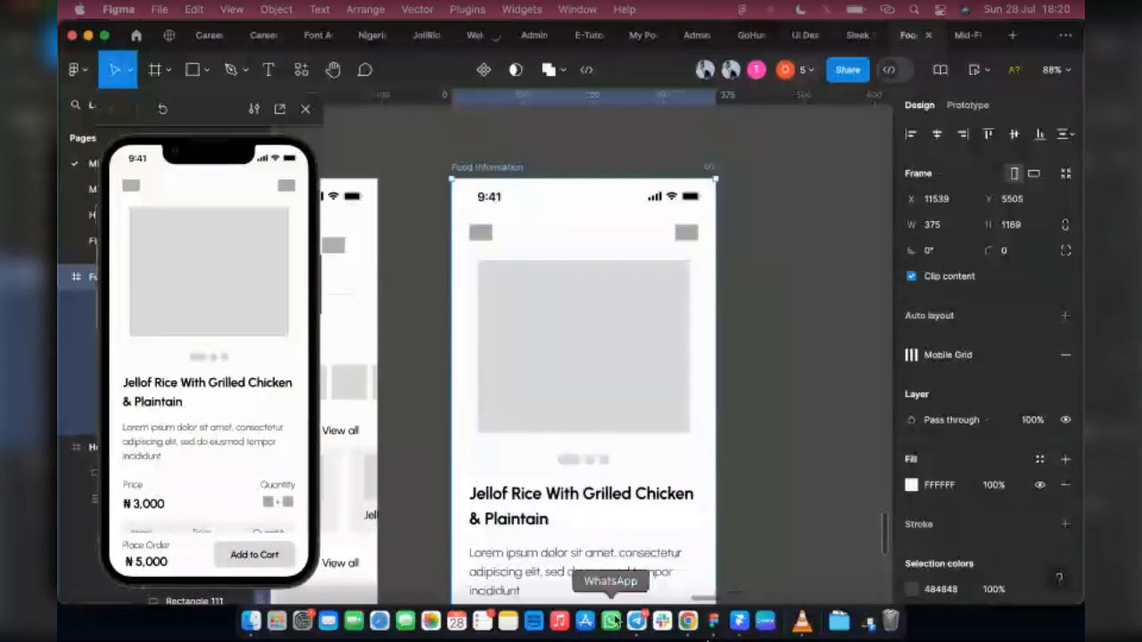
Step: Switch to Telegram to check the General chat and the Product Design Cohort 2 group call, and return to Figma
{"action": "left_click", "coordinate": [637, 622]}
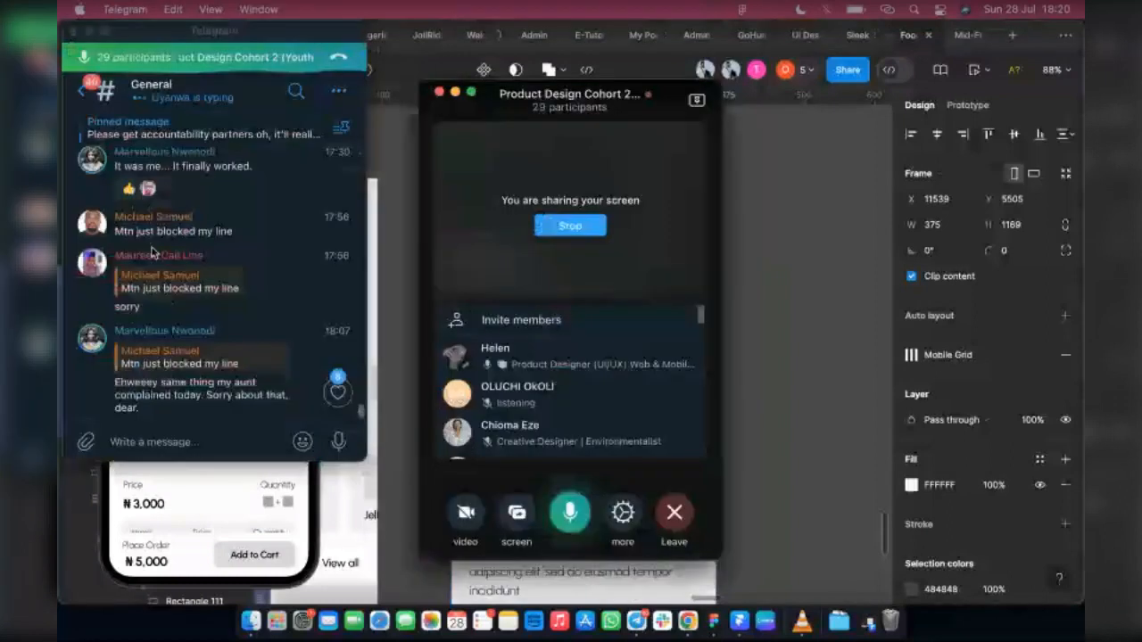
{"action": "scroll", "coordinate": [244, 298], "scroll_direction": "down", "scroll_amount": 1}
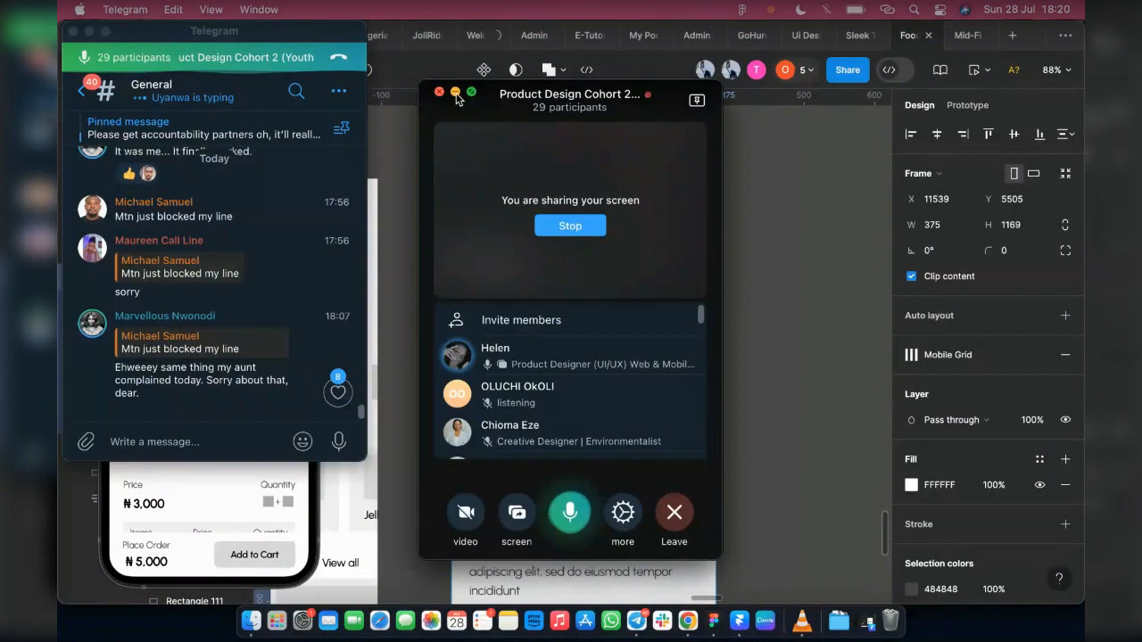
{"action": "left_click", "coordinate": [456, 93]}
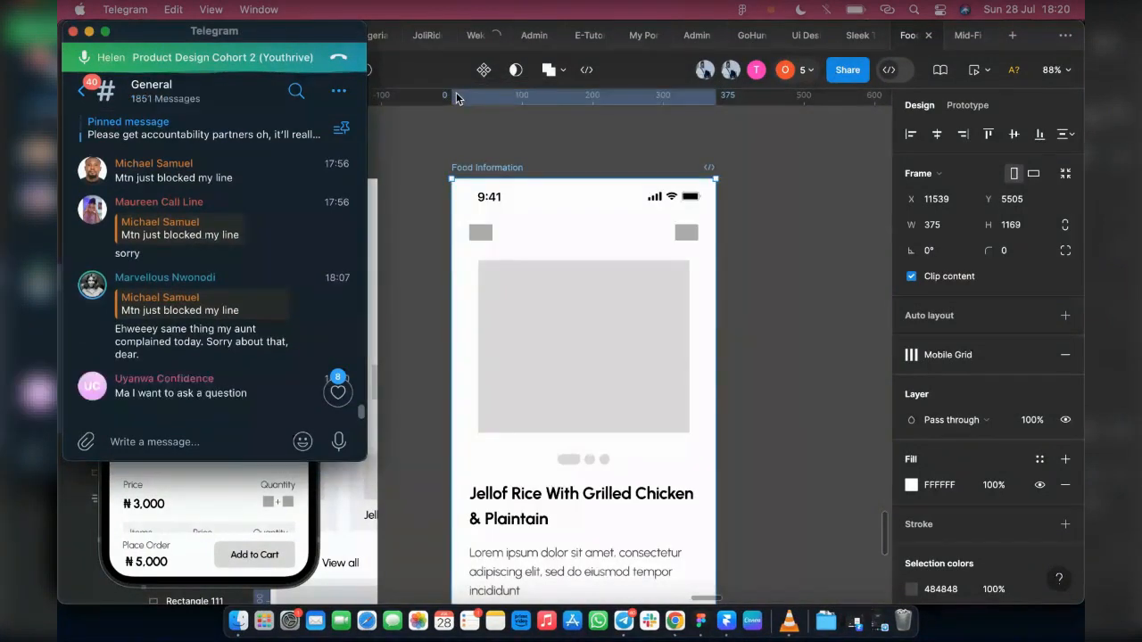
{"action": "left_click", "coordinate": [879, 622]}
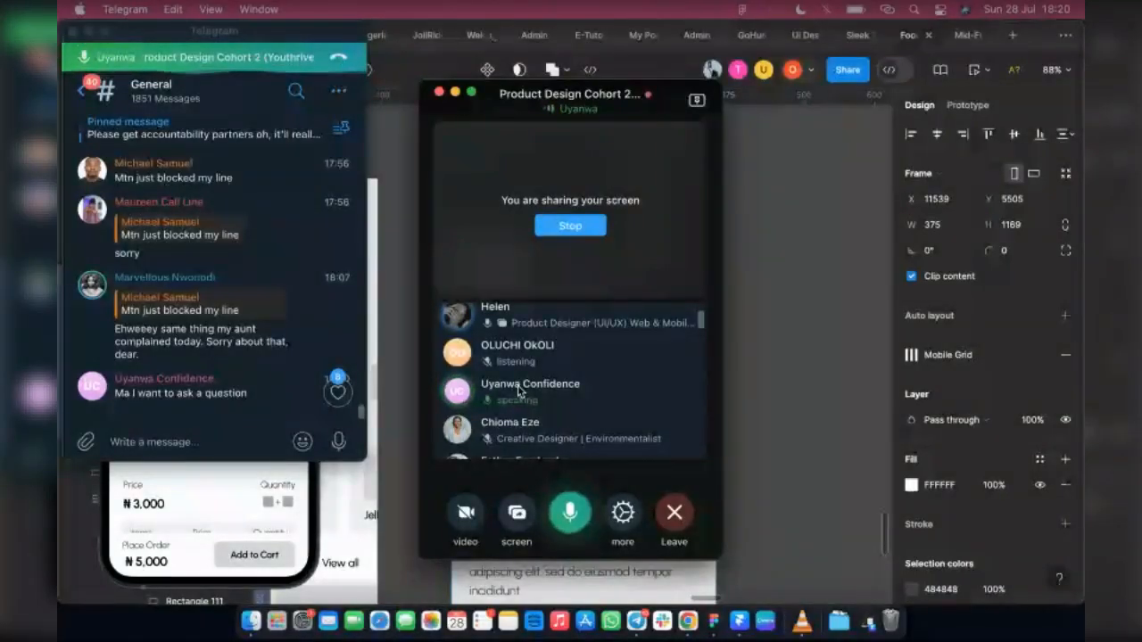
{"action": "key", "text": "XF86AudioRaiseVolume"}
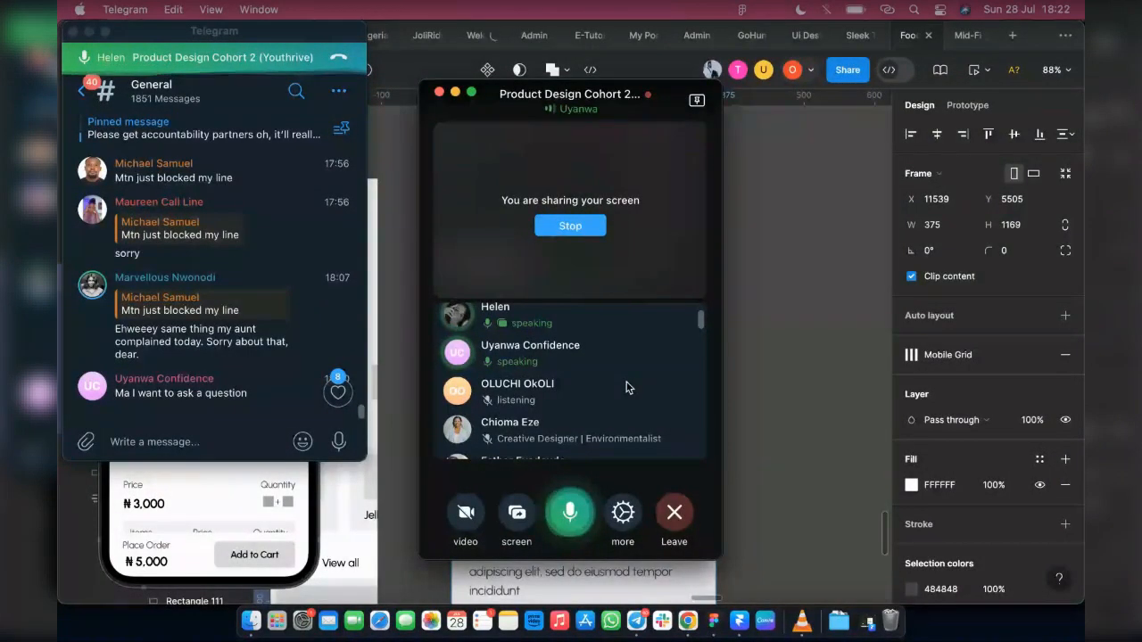
{"action": "left_click", "coordinate": [88, 31]}
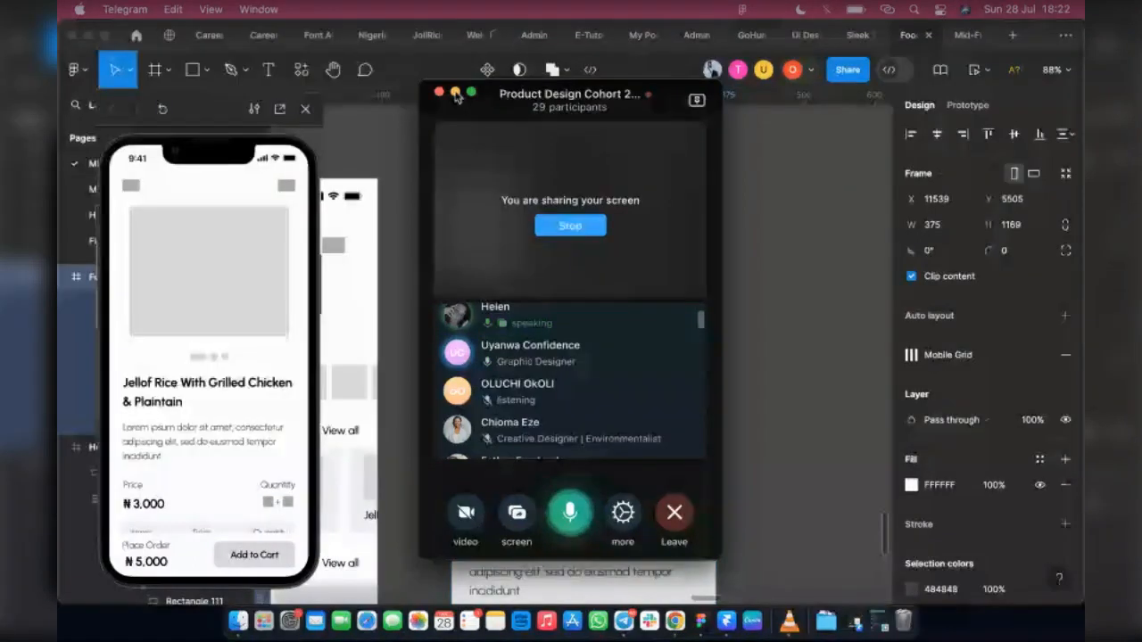
{"action": "left_click", "coordinate": [455, 93]}
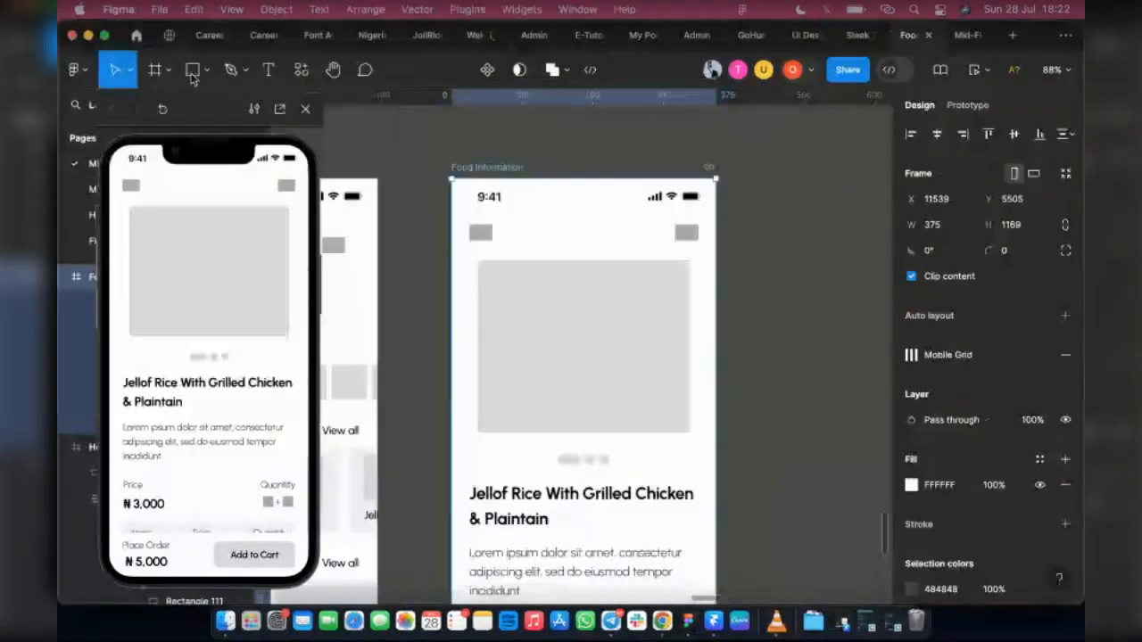
Step: Close the prototype preview and add an Android Small preset frame beside the Food Information frame
{"action": "left_click", "coordinate": [308, 109]}
{"action": "key", "text": "f"}
{"action": "left_click", "coordinate": [905, 160]}
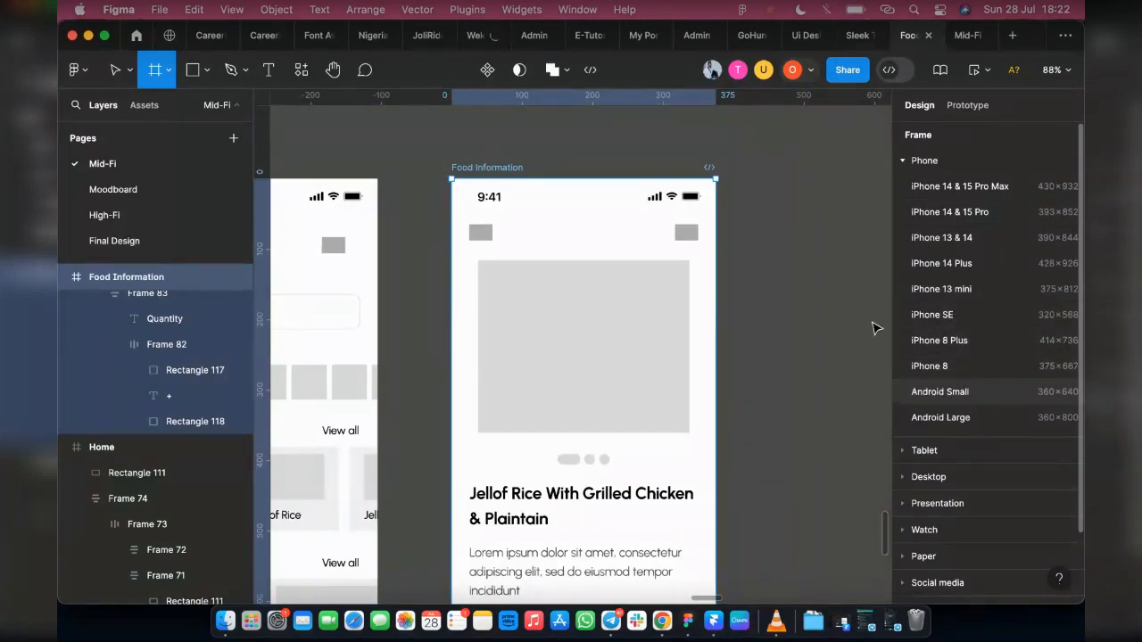
{"action": "left_click", "coordinate": [971, 394]}
{"action": "left_click_drag", "start_coordinate": [753, 257], "coordinate": [746, 295]}
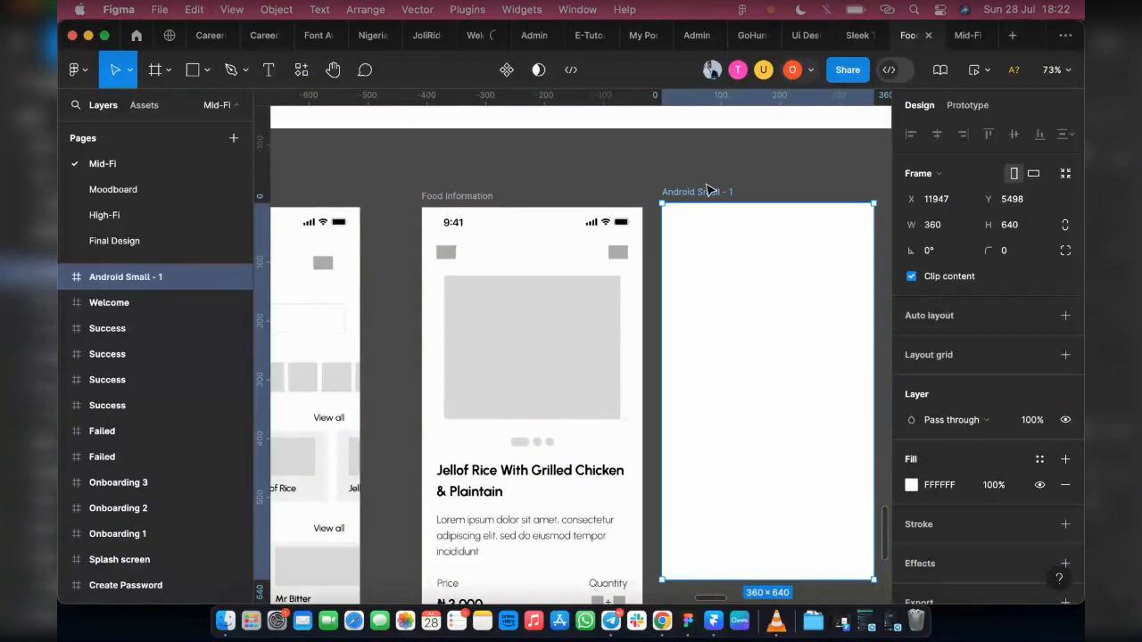
Step: Display the phone frame presets again, and bring up the Telegram group call window
{"action": "left_click", "coordinate": [156, 71]}
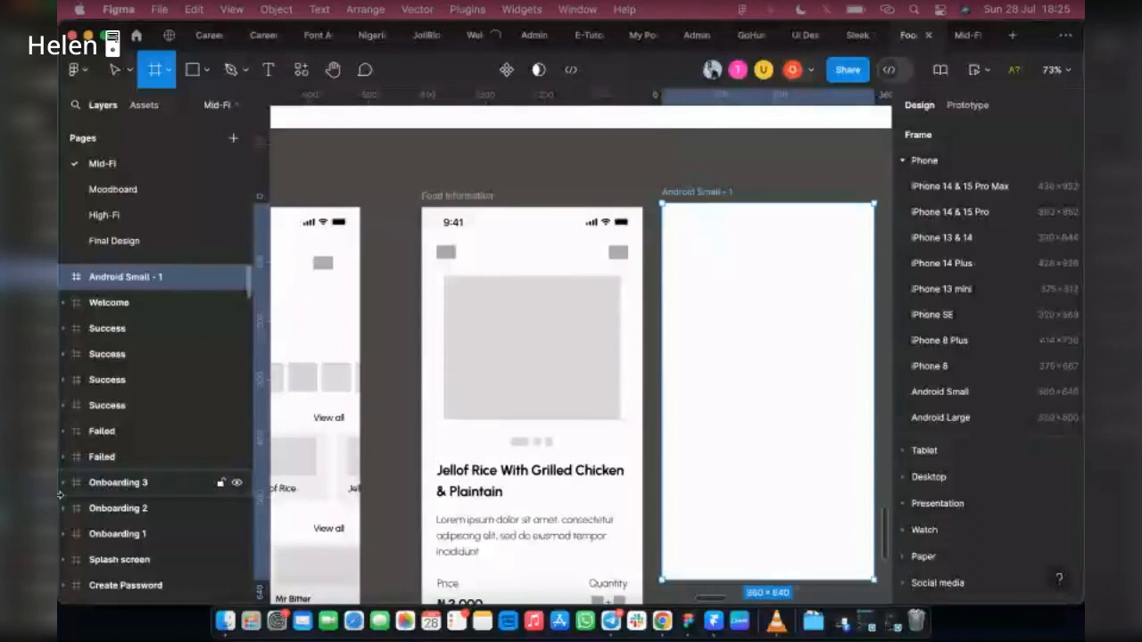
{"action": "left_click", "coordinate": [869, 621]}
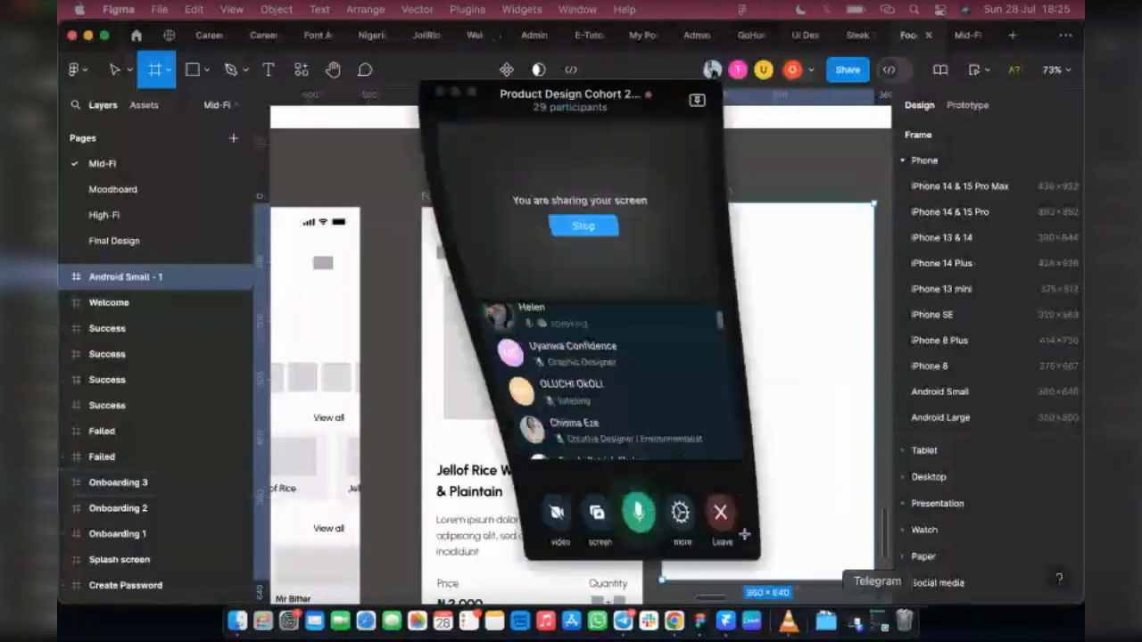